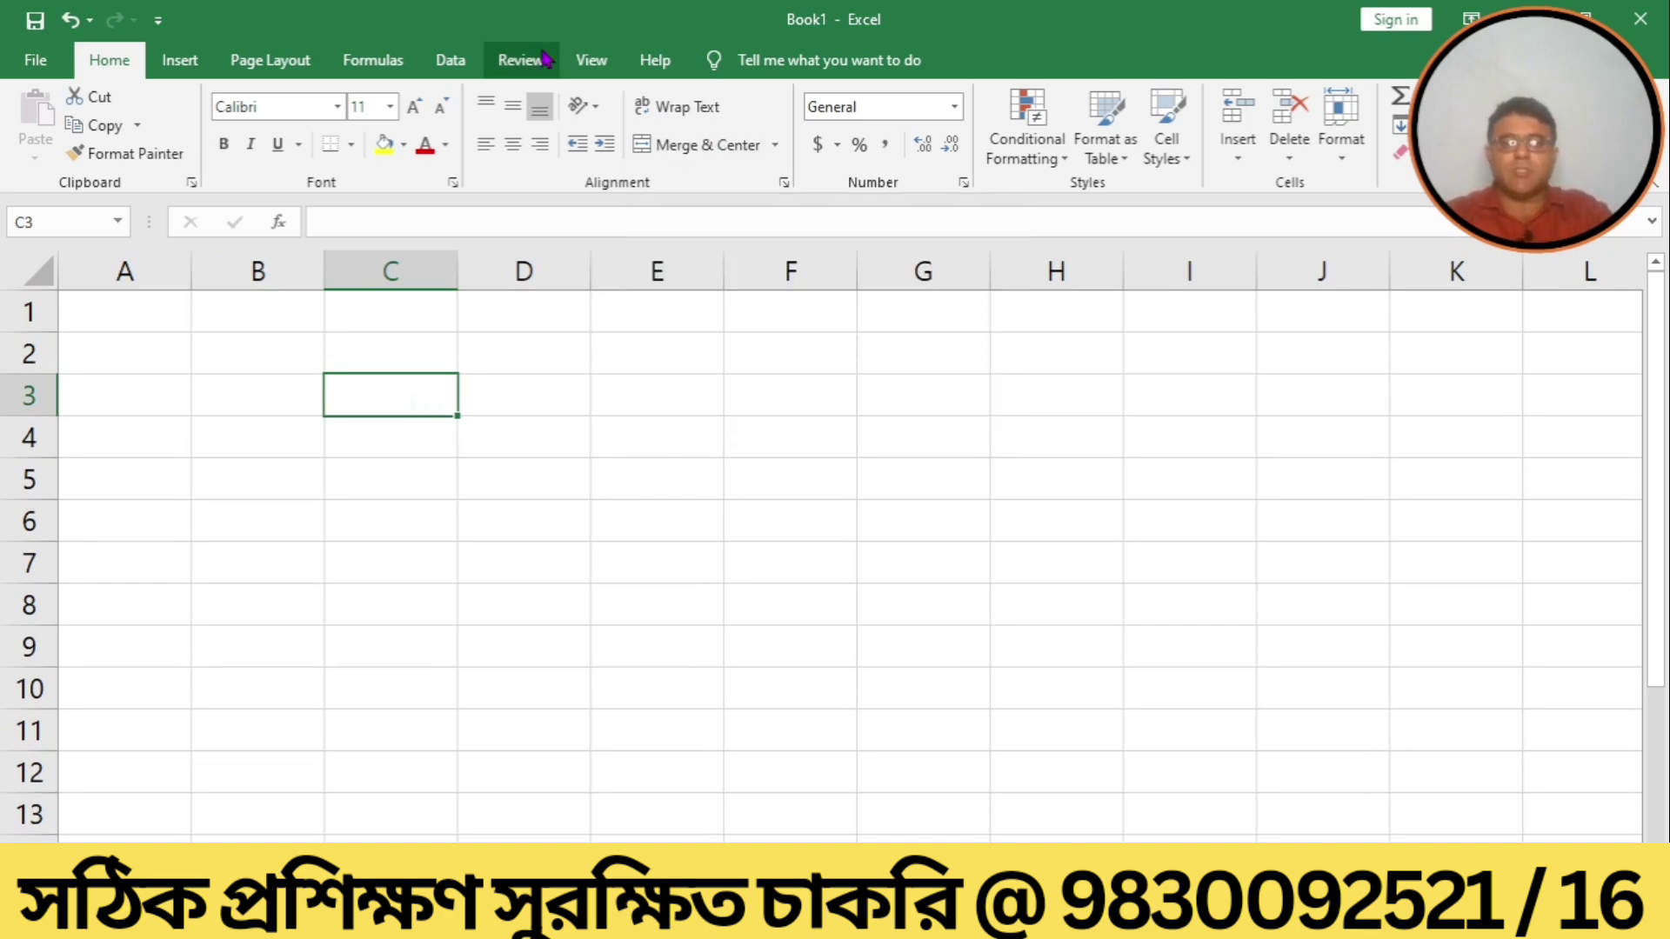
# Start recording a macro named Macro1, stored in This Workbook, without a shortcut key.
pyautogui.click(591, 64)
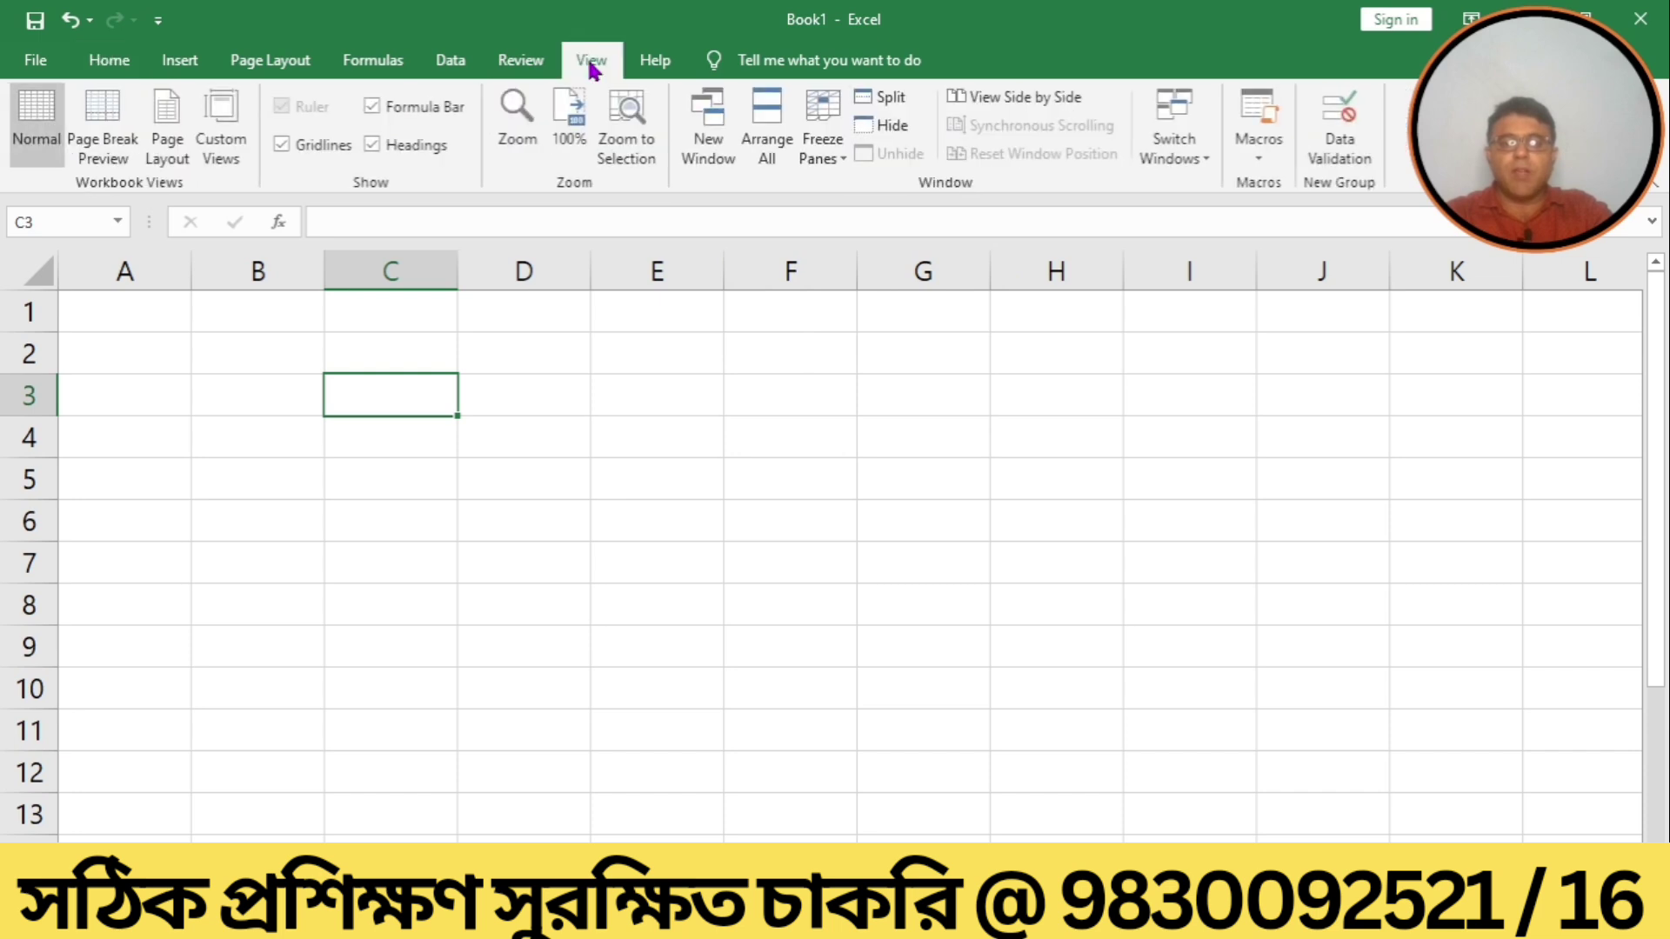
pyautogui.click(1258, 155)
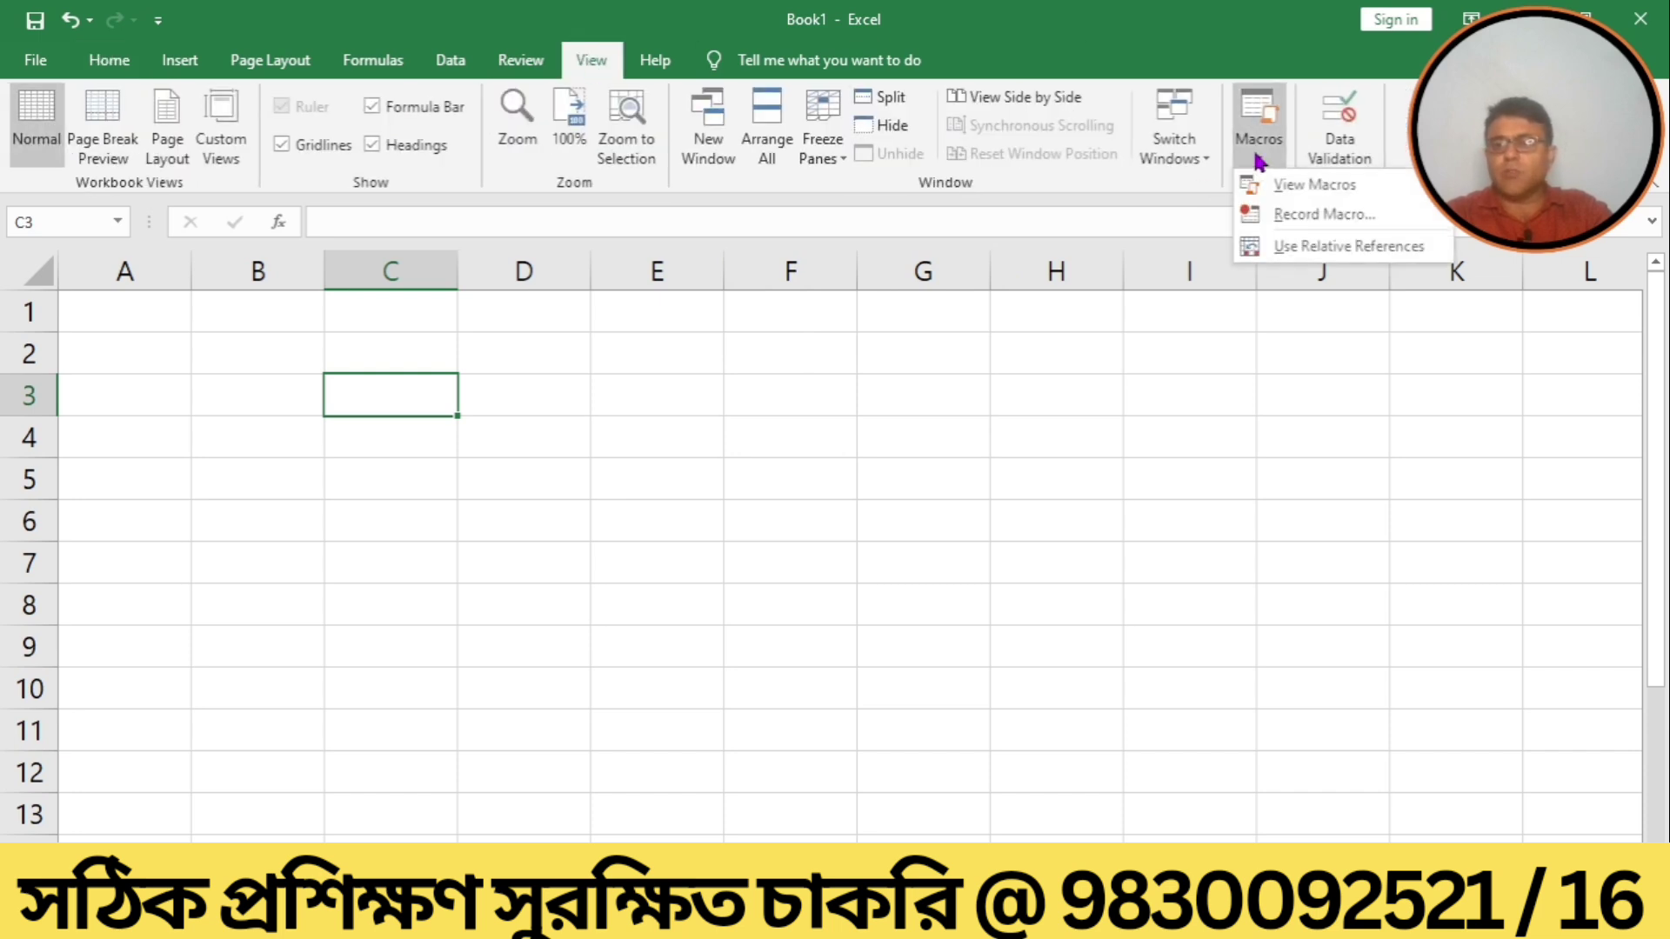
pyautogui.click(1315, 223)
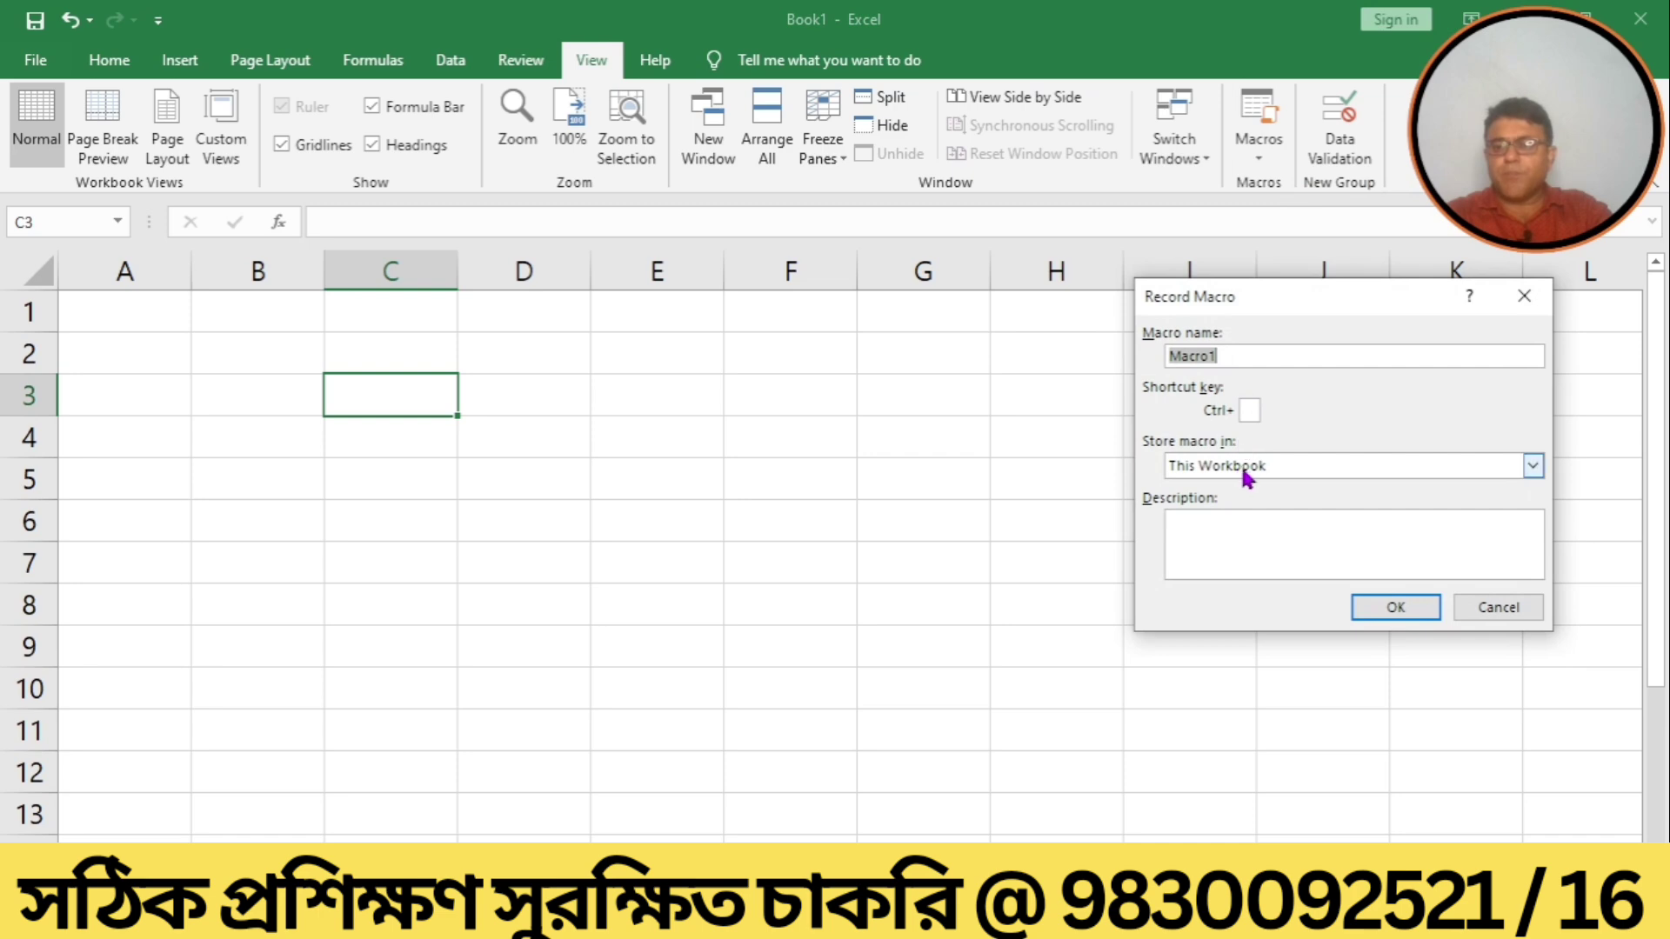
pyautogui.click(1235, 357)
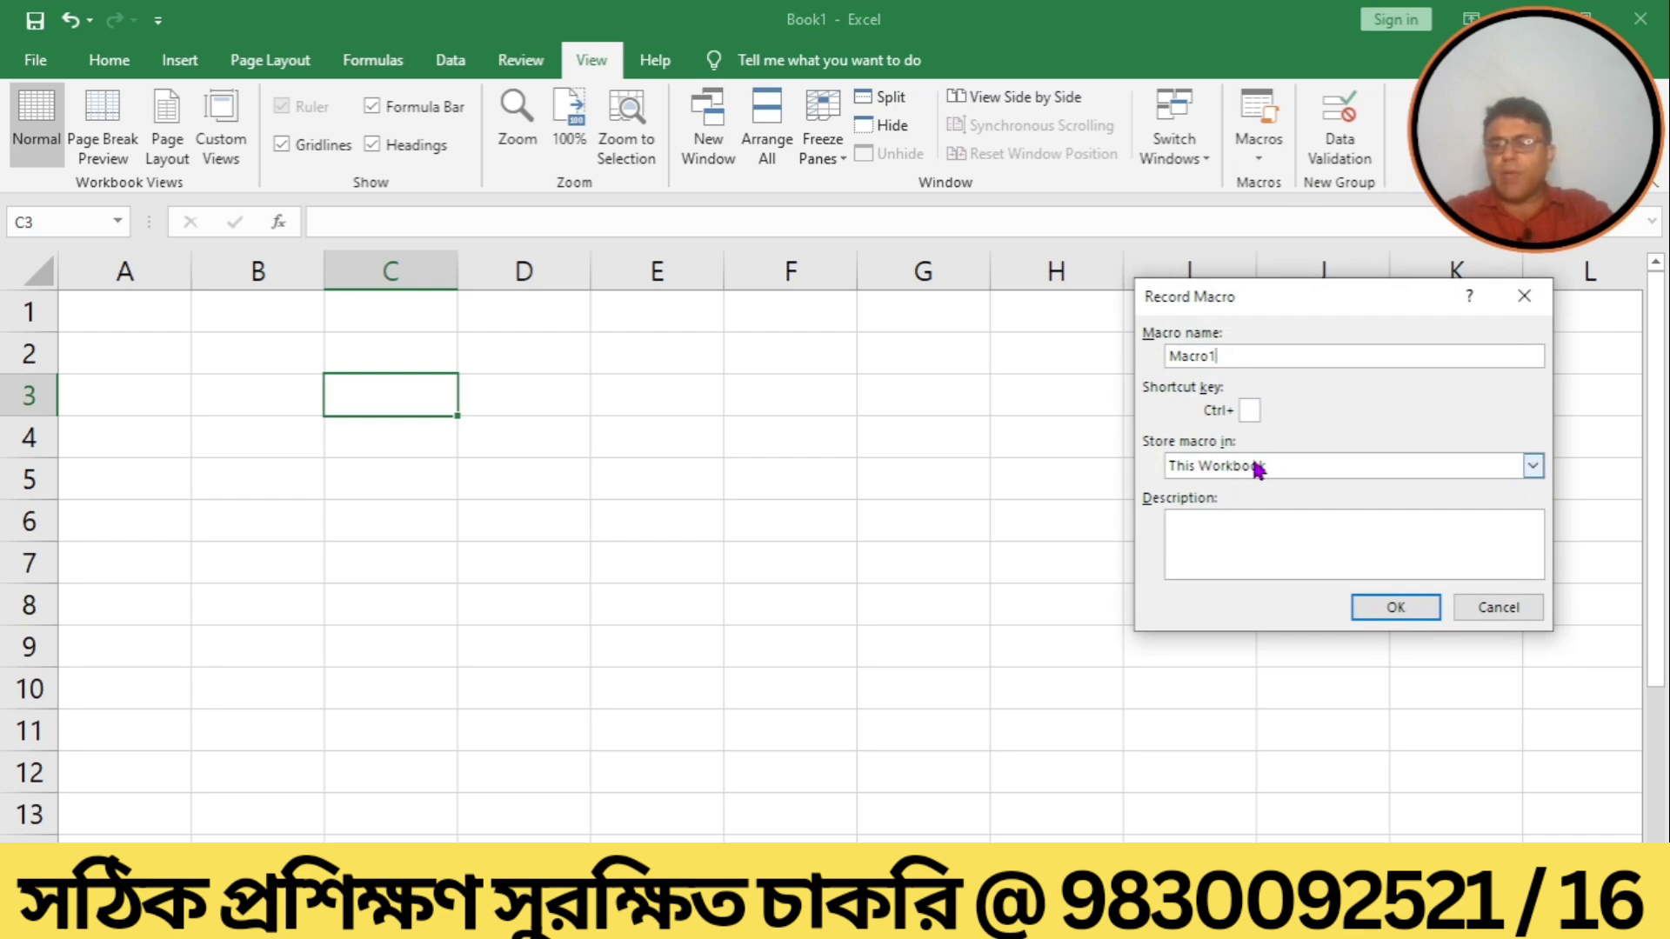
pyautogui.click(1530, 465)
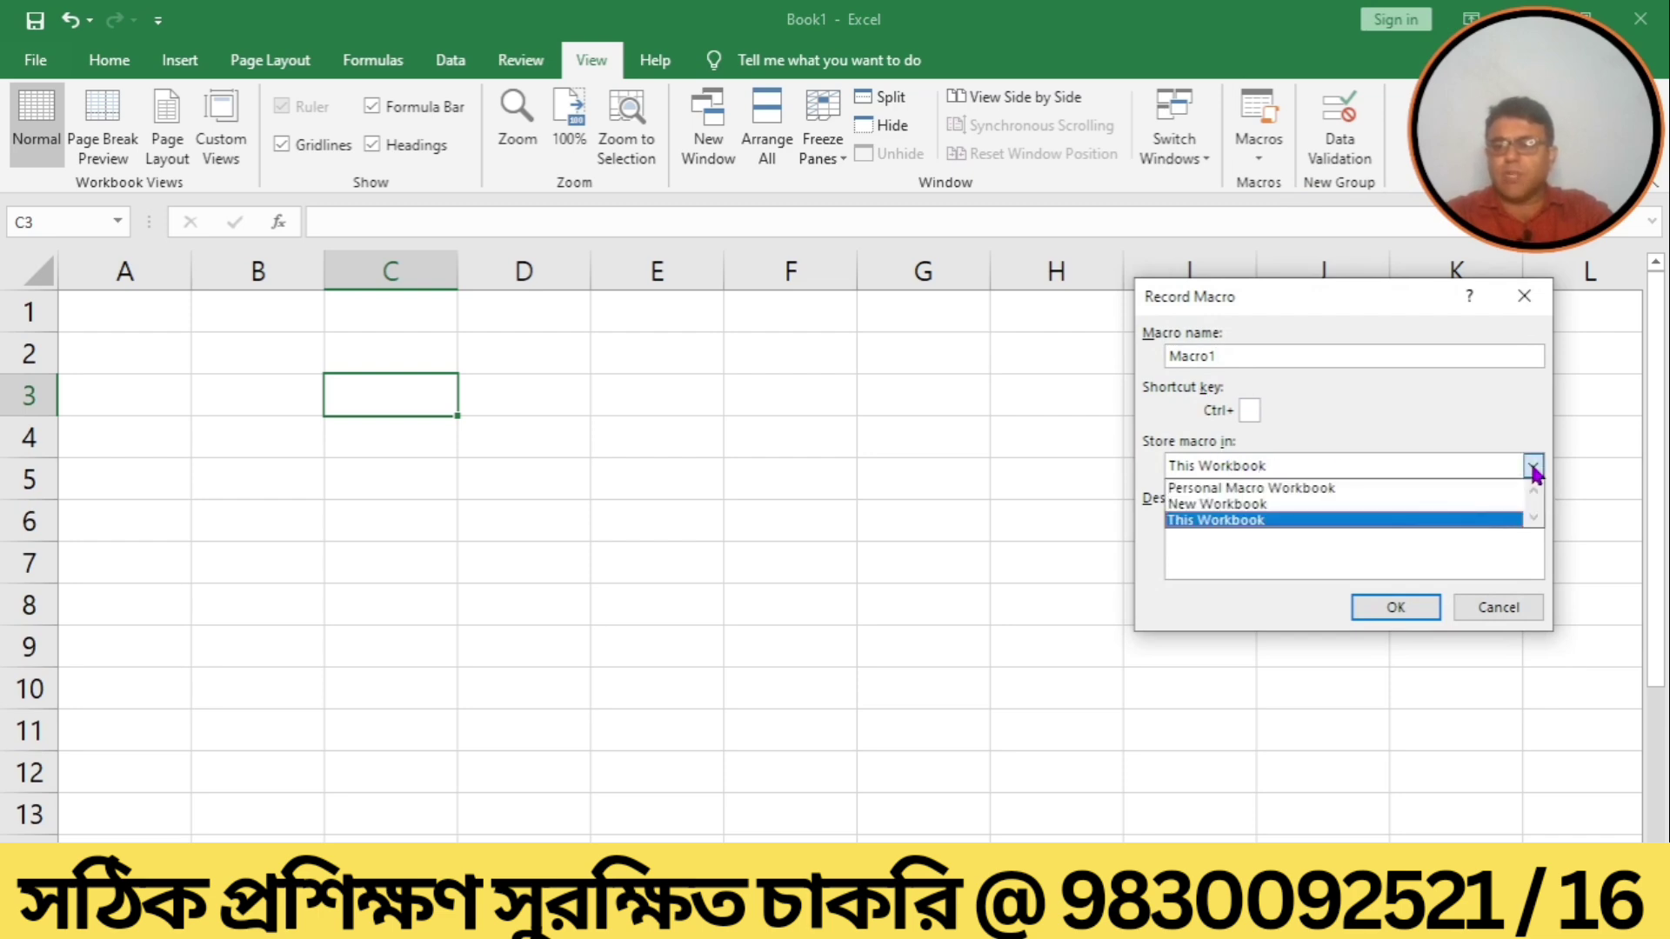
pyautogui.click(1269, 521)
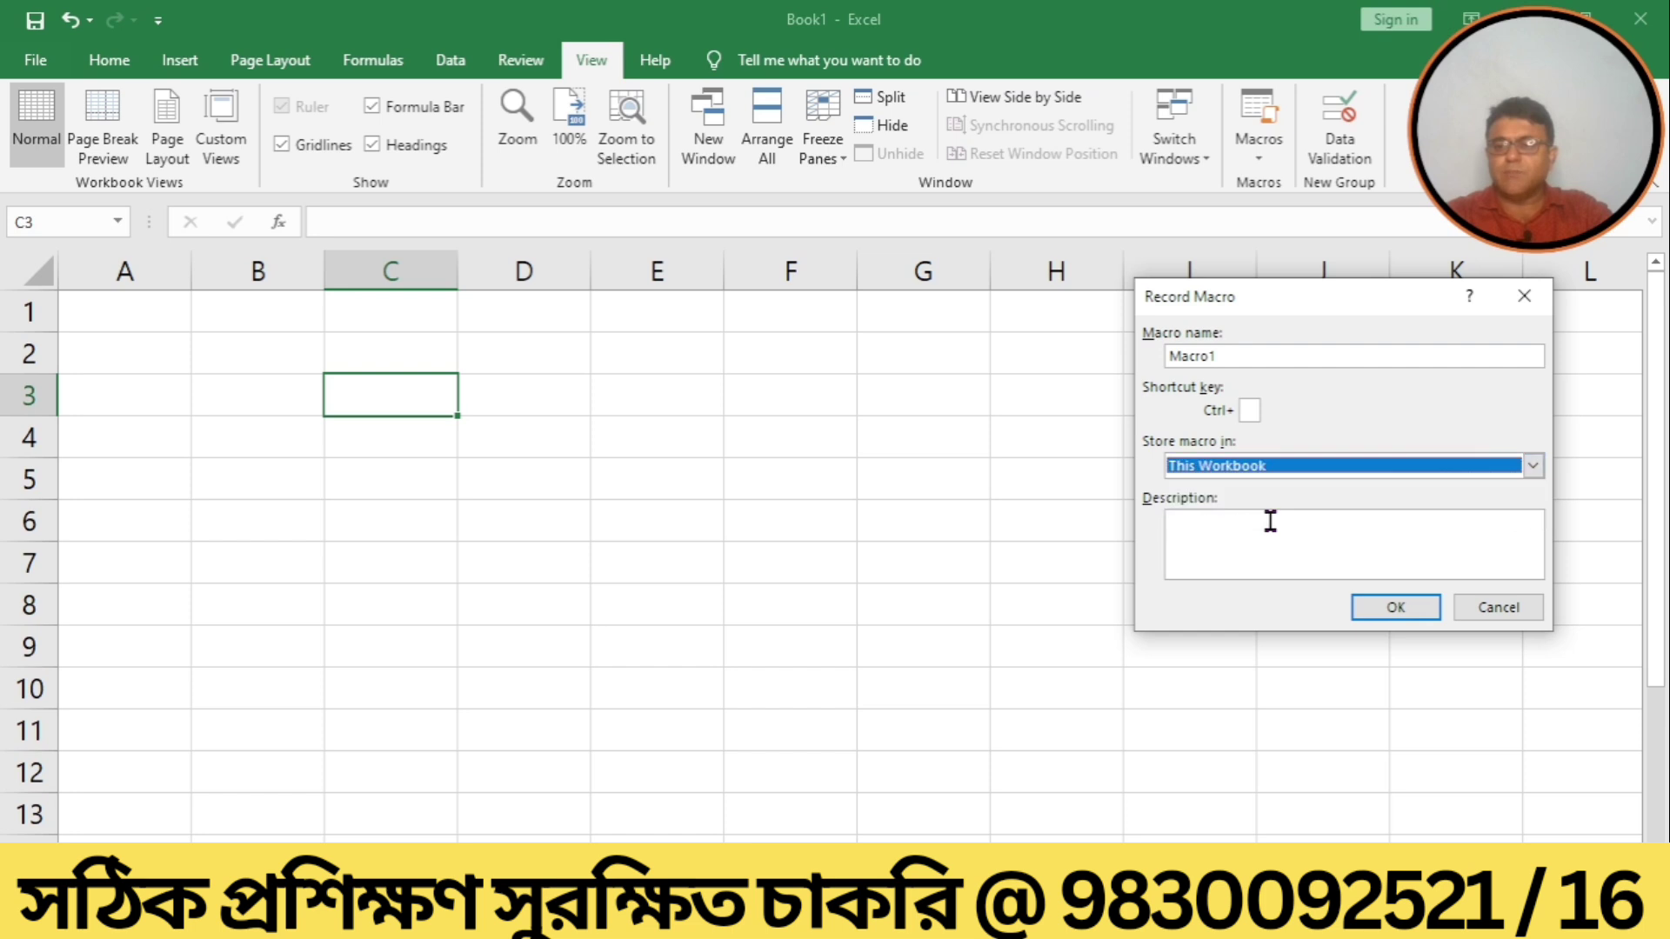
pyautogui.click(1391, 608)
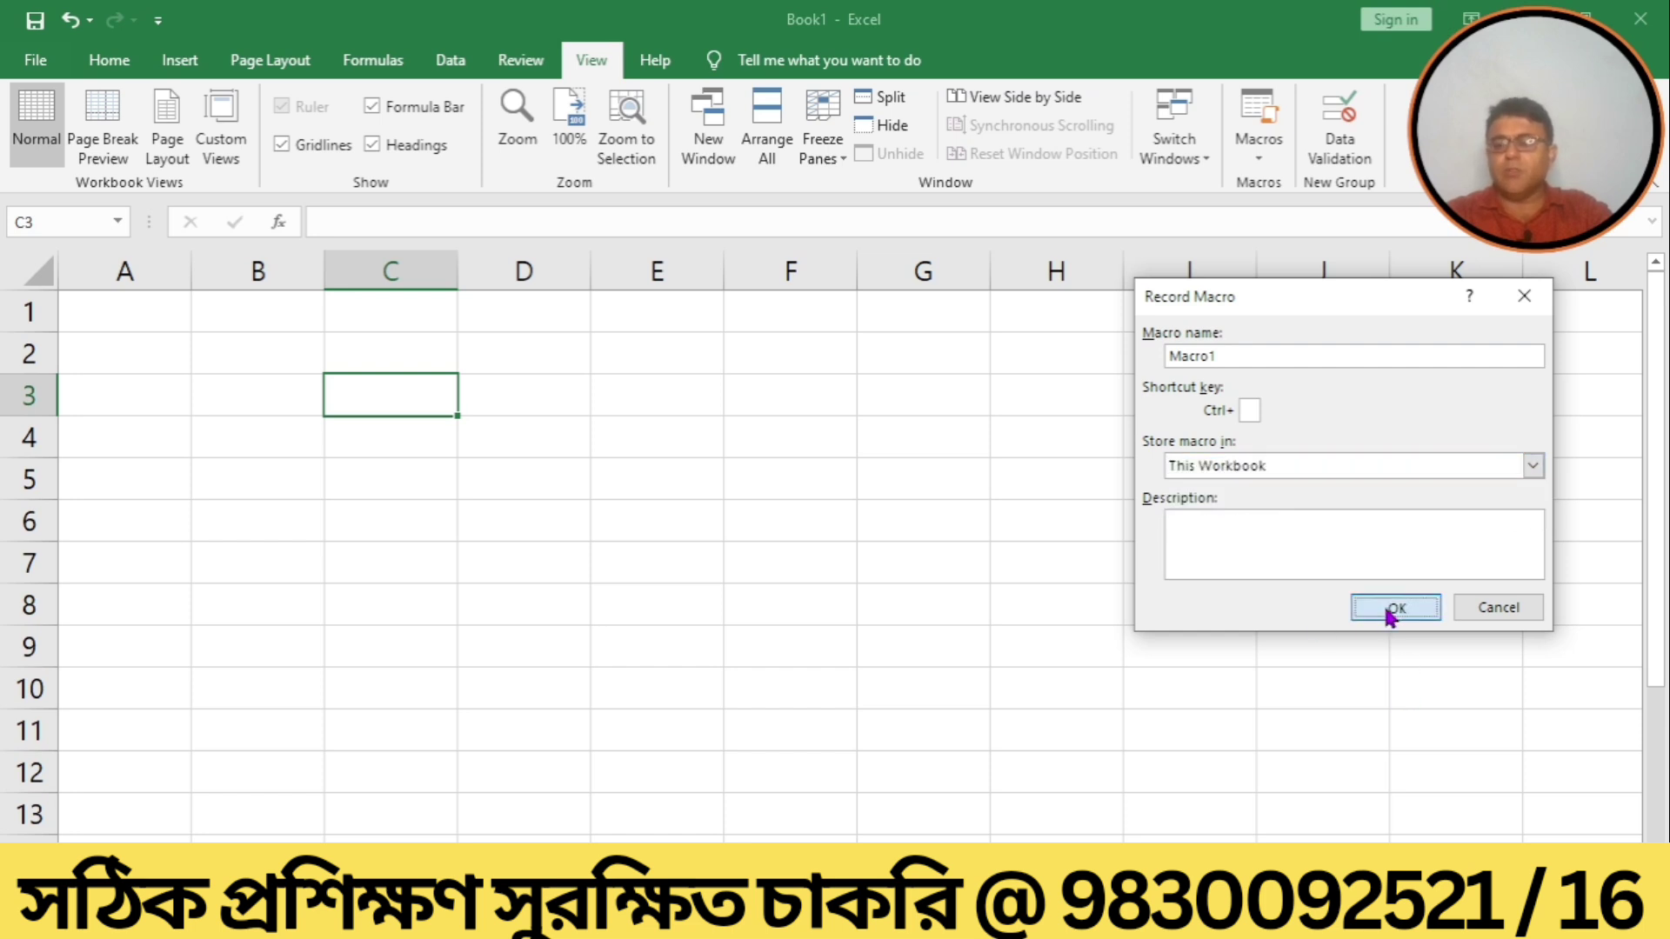
# Merge and center the cell range E1:G2 for the sheet title.
pyautogui.click(635, 315)
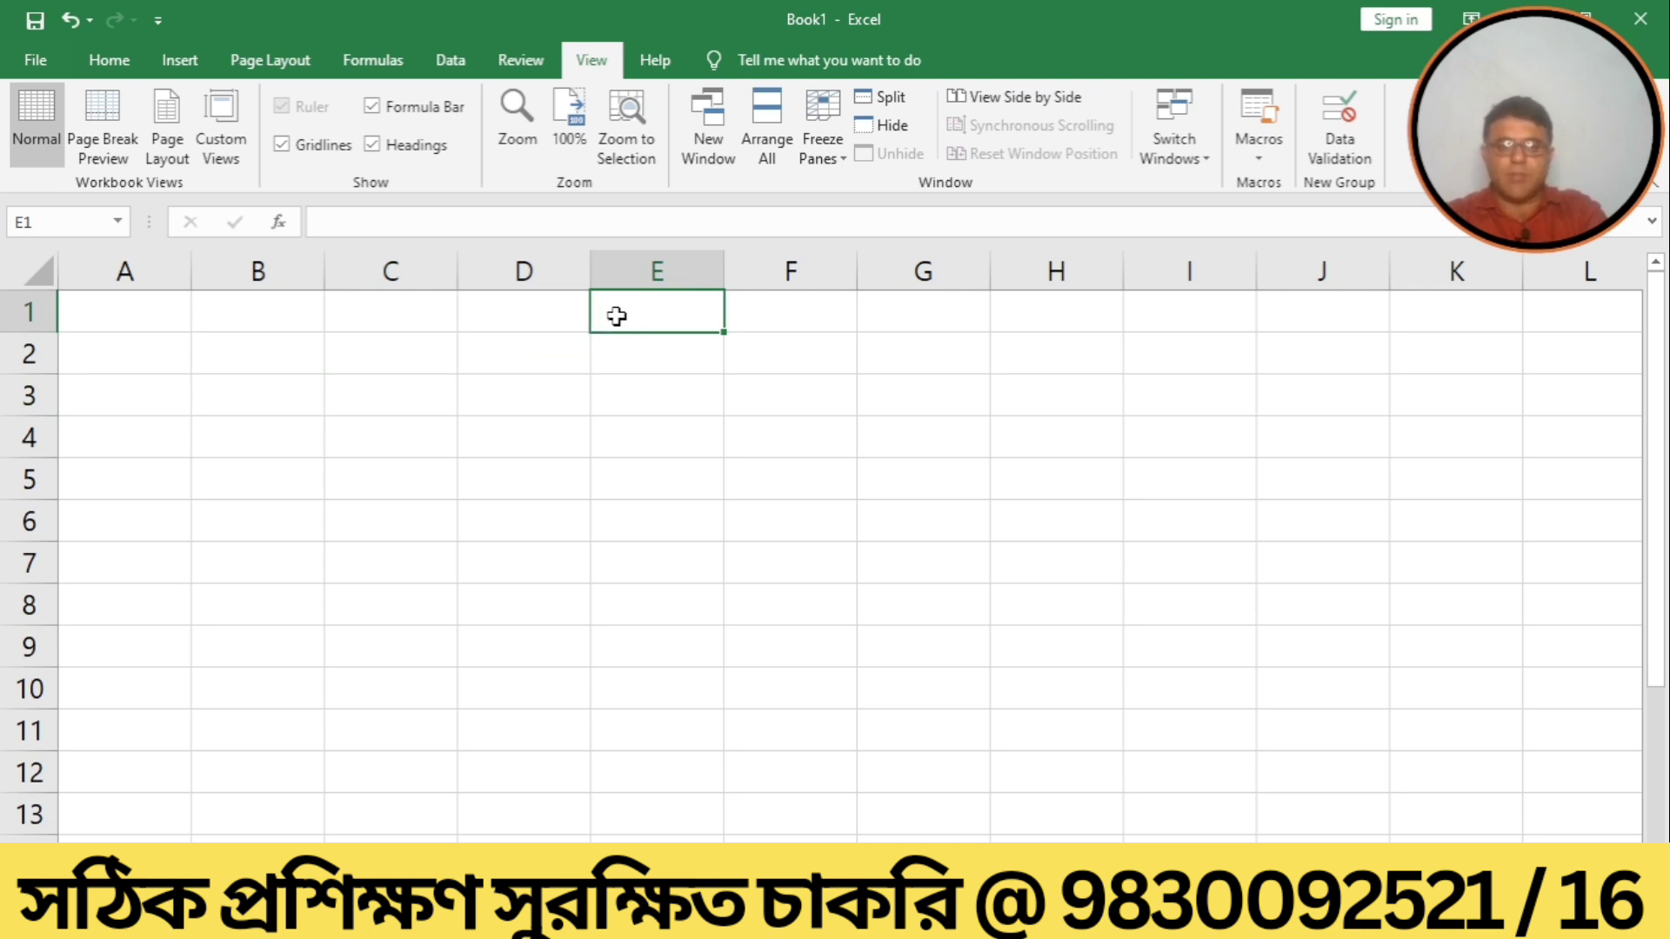
pyautogui.moveTo(617, 316); pyautogui.dragTo(901, 356)
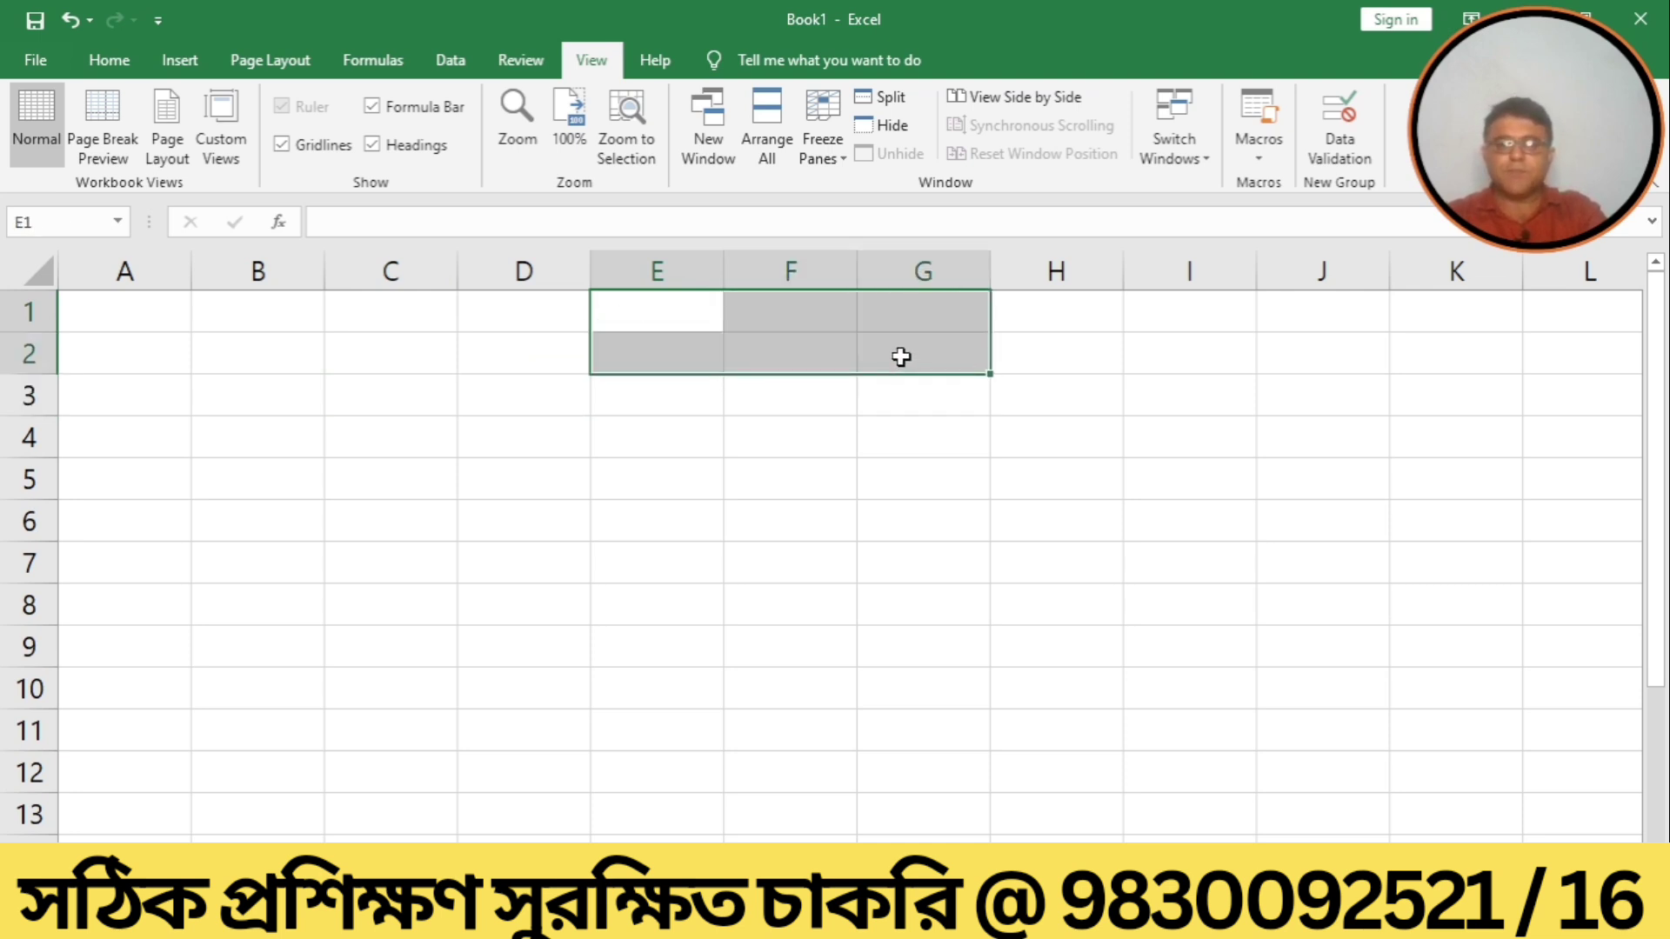
pyautogui.click(102, 61)
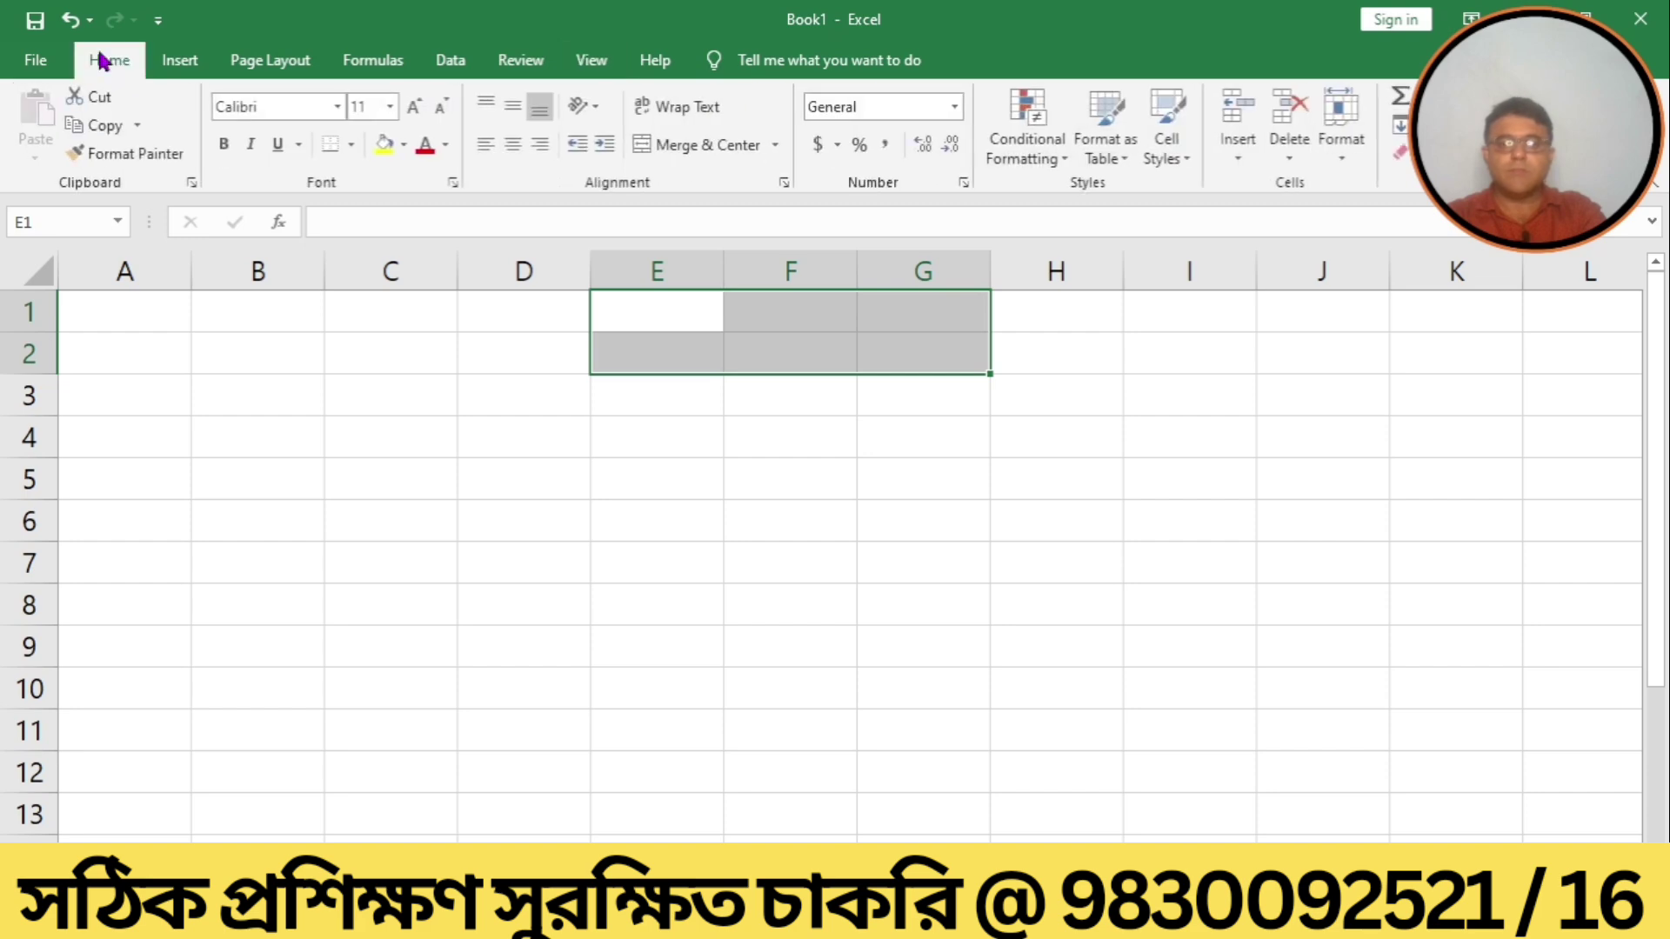
pyautogui.click(678, 148)
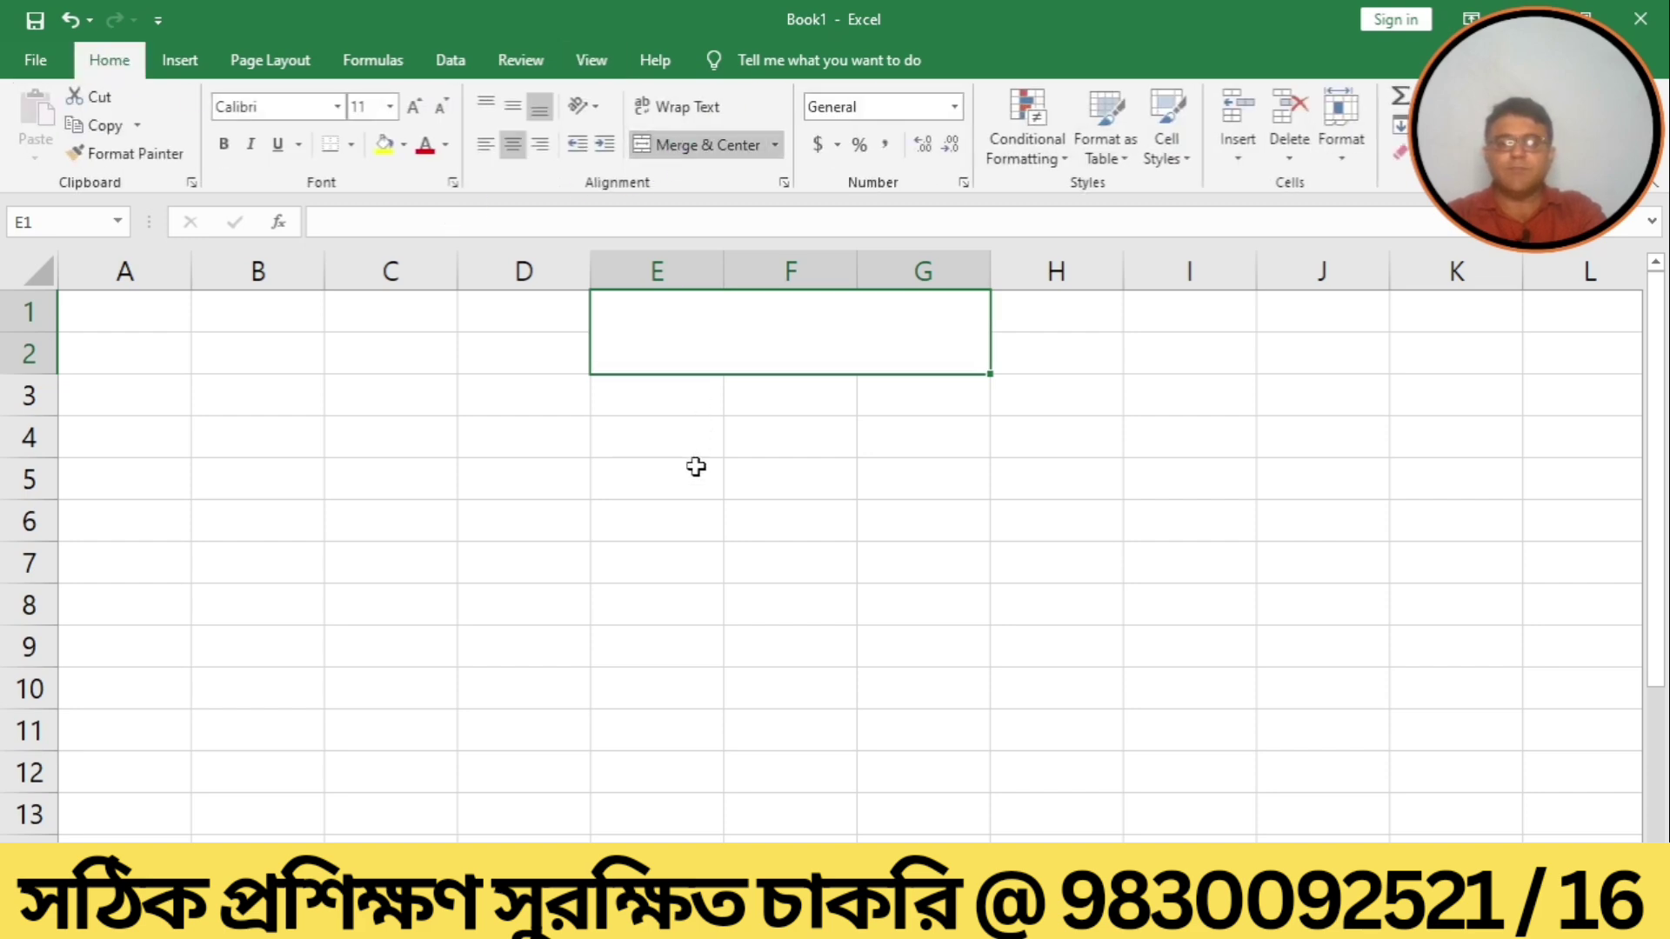
pyautogui.click(695, 467)
# Enter the title EMPLOYEE SALARY SHEET in the merged cell E1:G2.
pyautogui.click(690, 321)
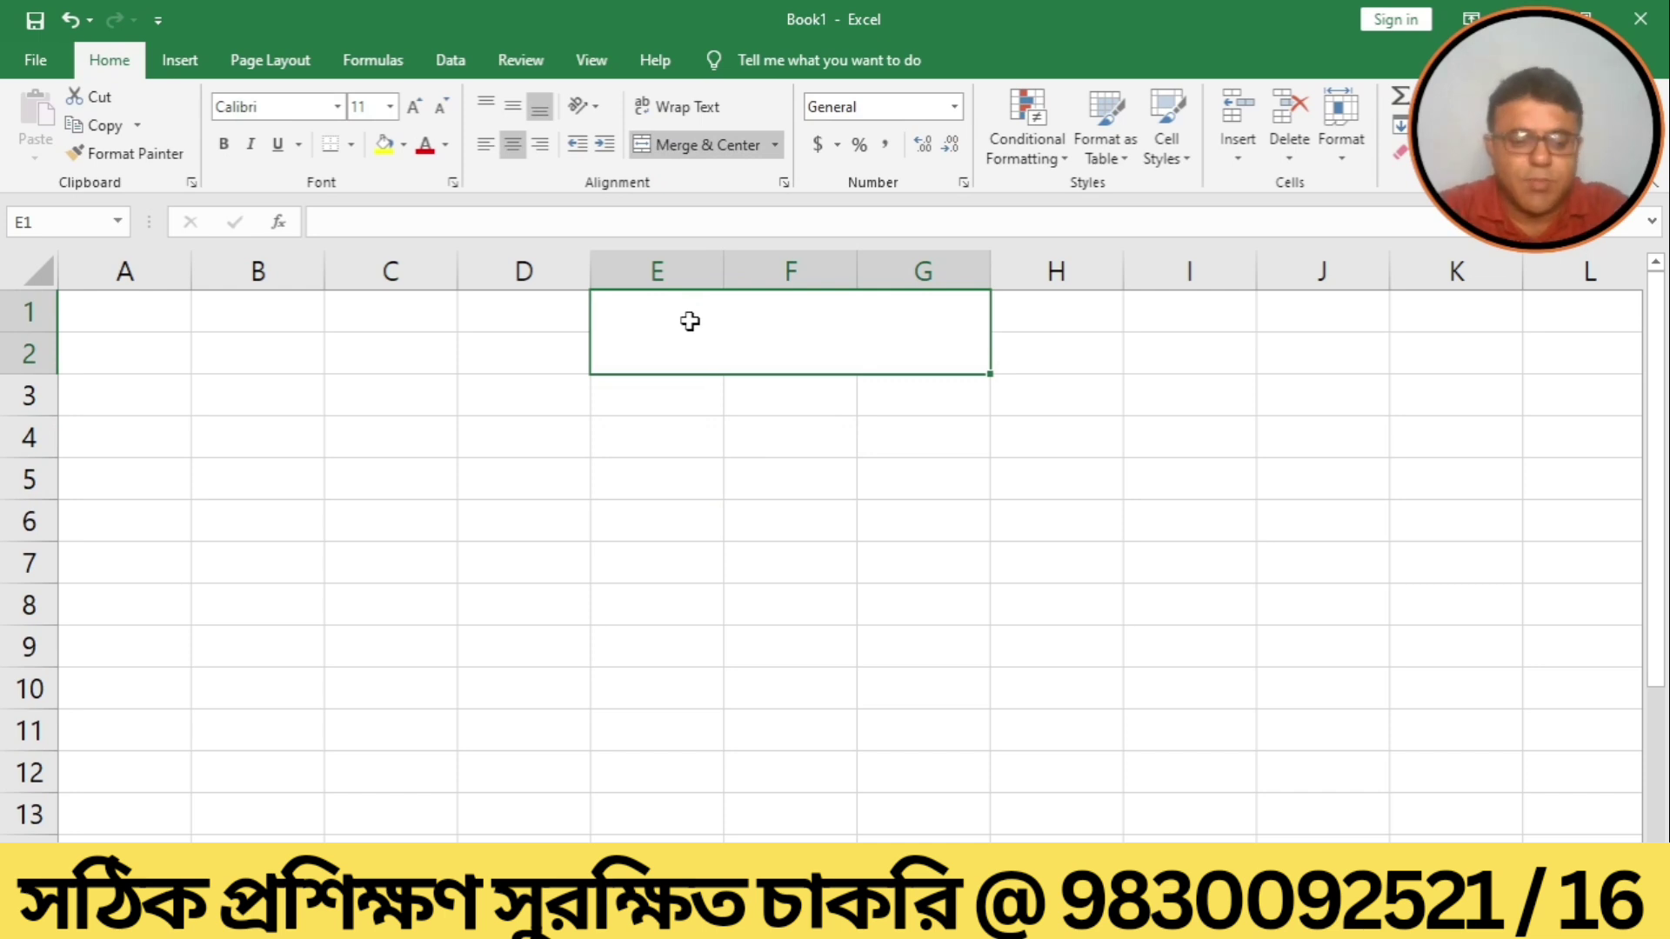
pyautogui.write('EM[PLO')
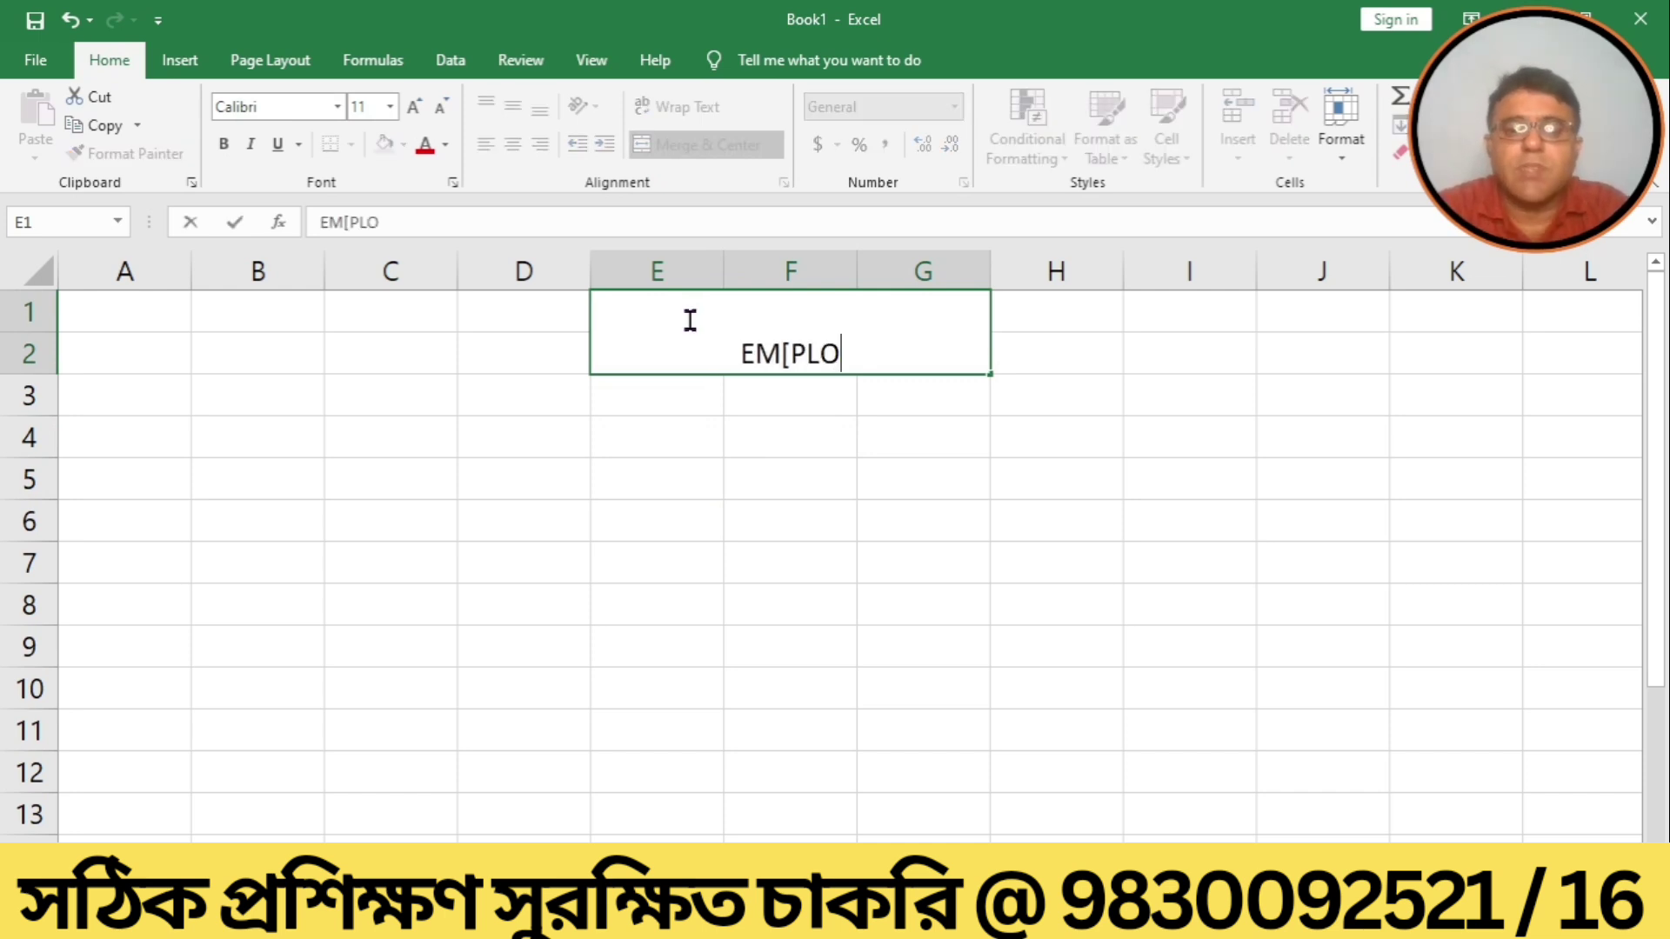
pyautogui.press('BackSpace')
pyautogui.press('BackSpace')
pyautogui.press('BackSpace')
pyautogui.press('BackSpace')
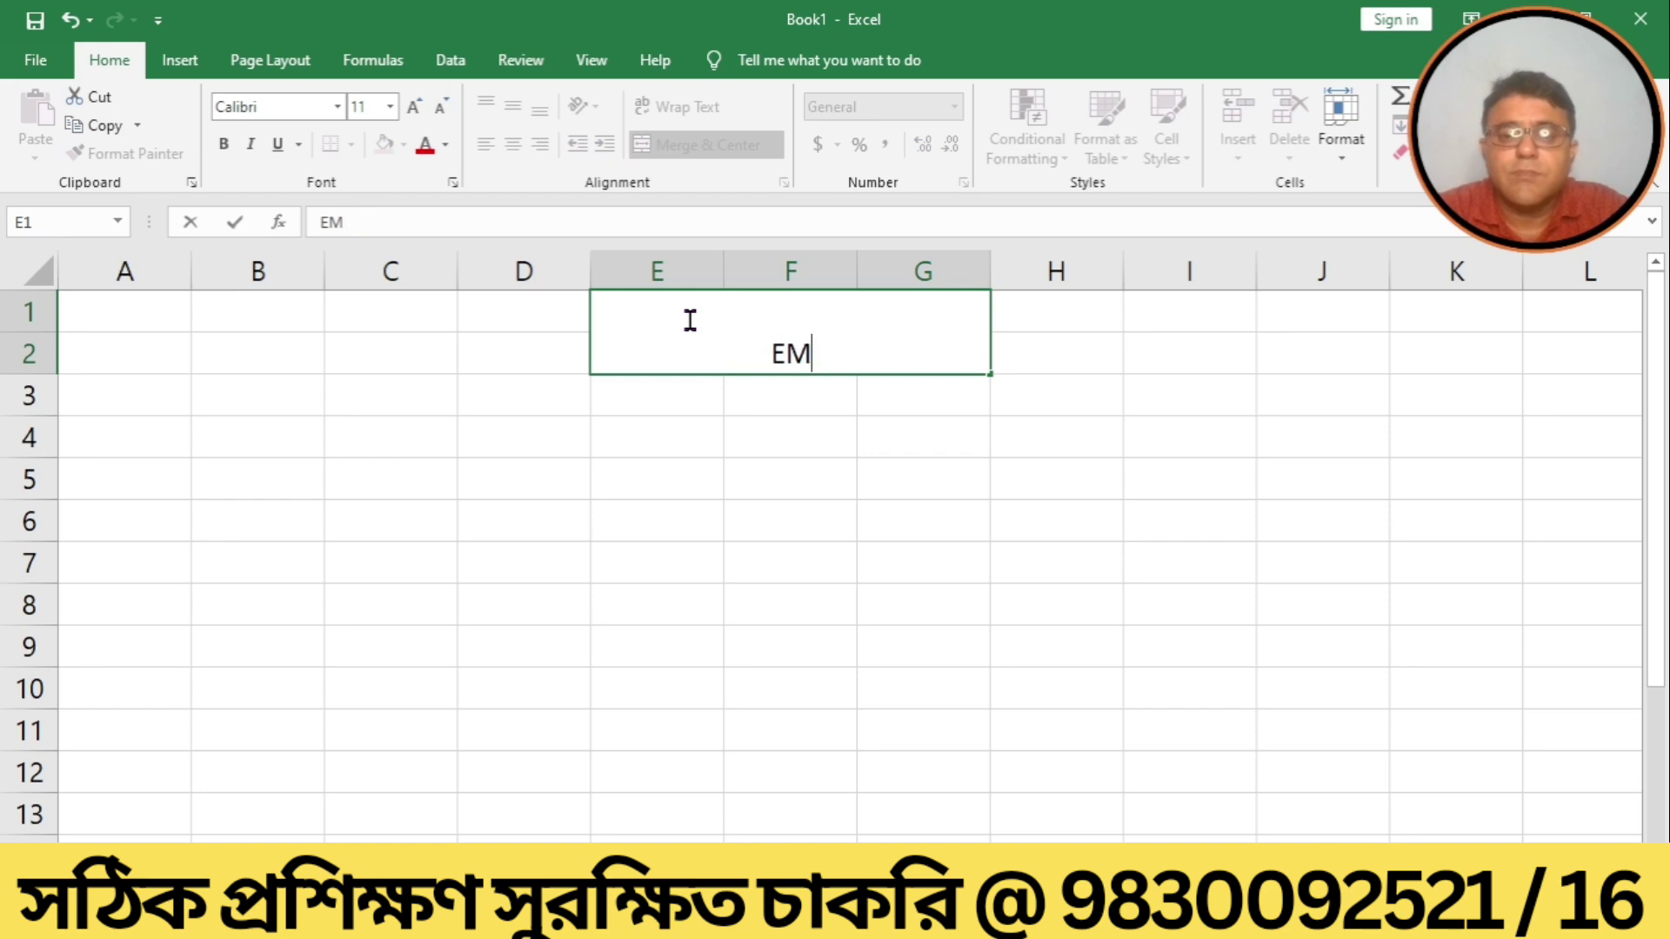
pyautogui.write('PLOYERE')
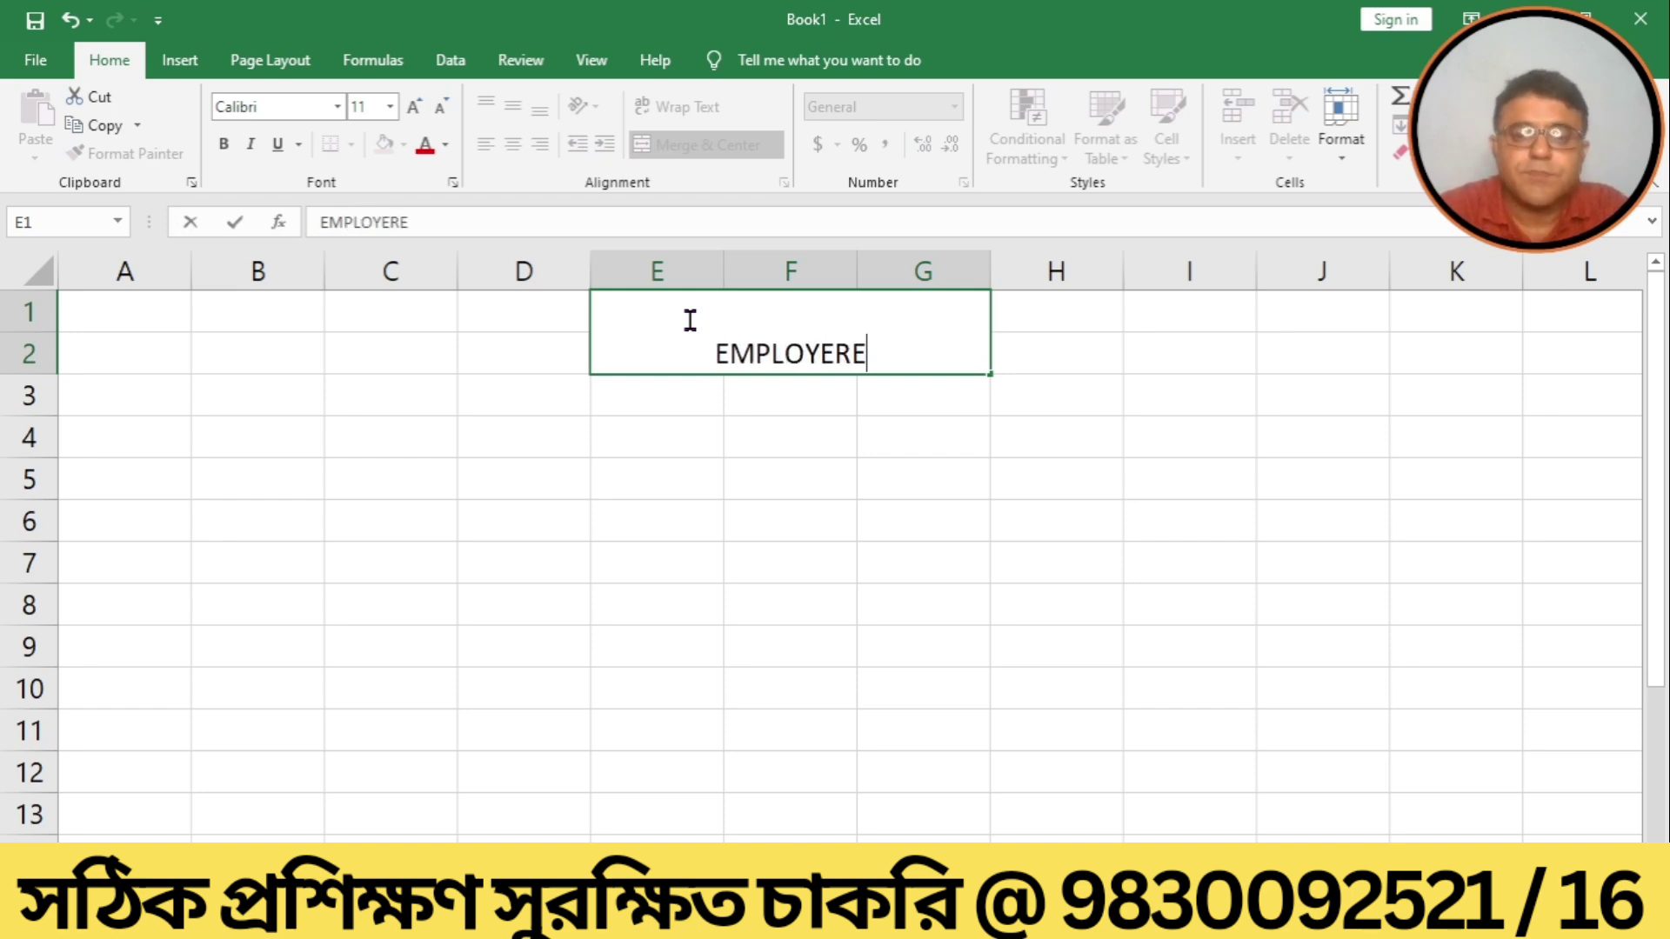
pyautogui.press('BackSpace')
pyautogui.press('BackSpace')
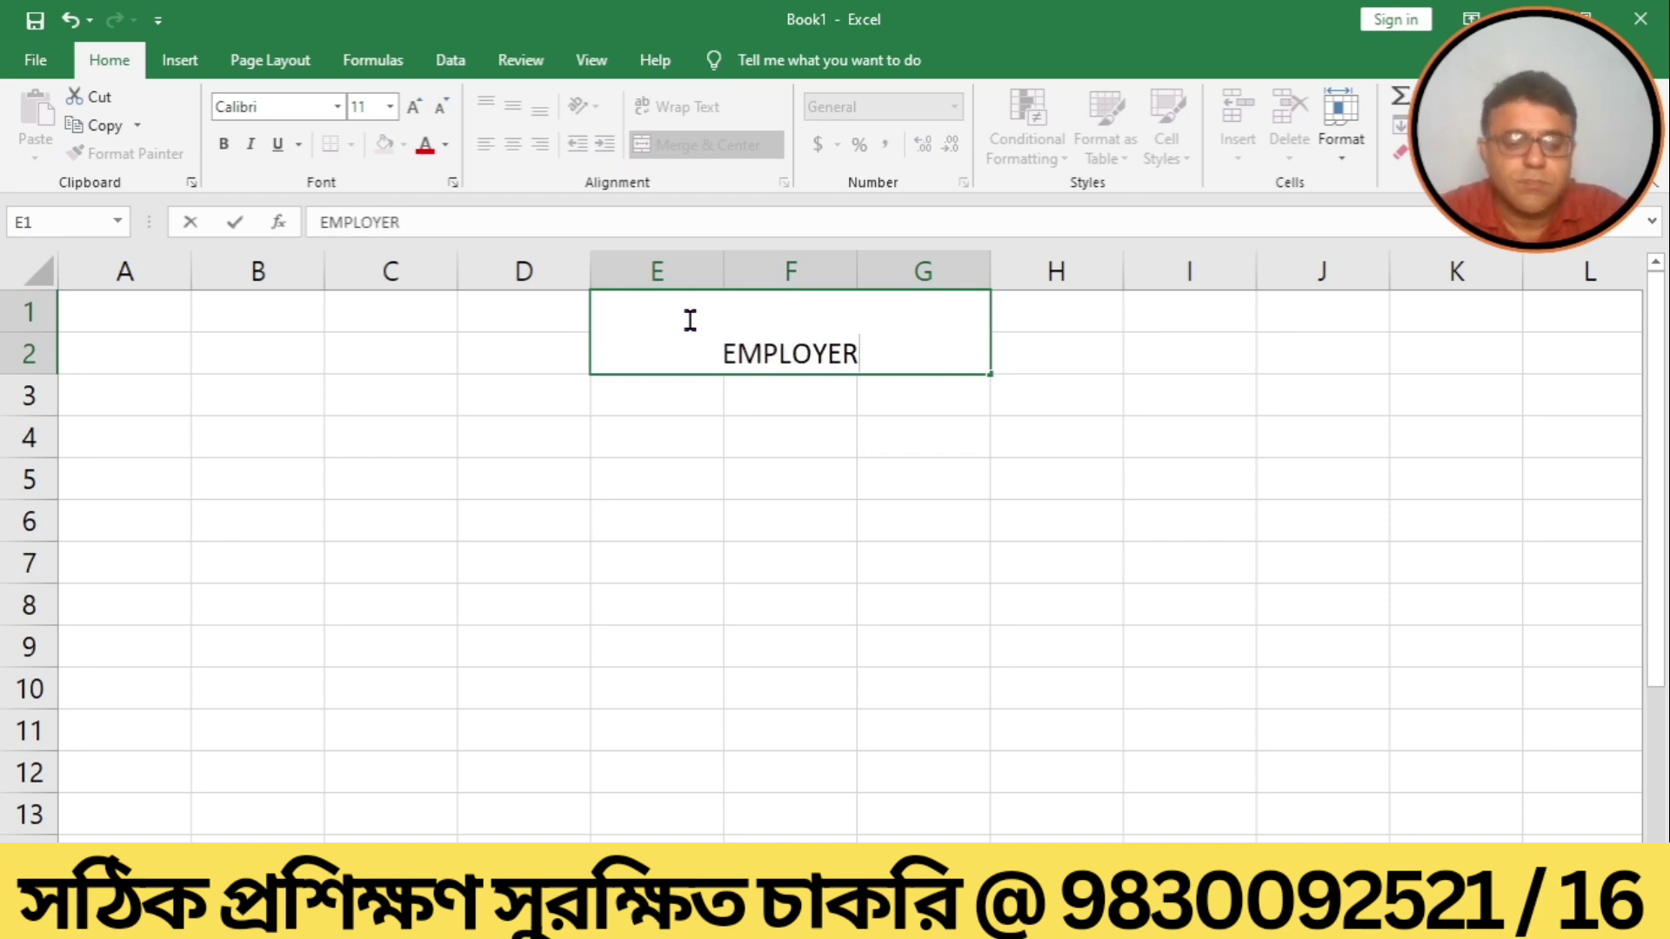
pyautogui.write('E')
pyautogui.press('BackSpace')
pyautogui.press('BackSpace')
pyautogui.press('BackSpace')
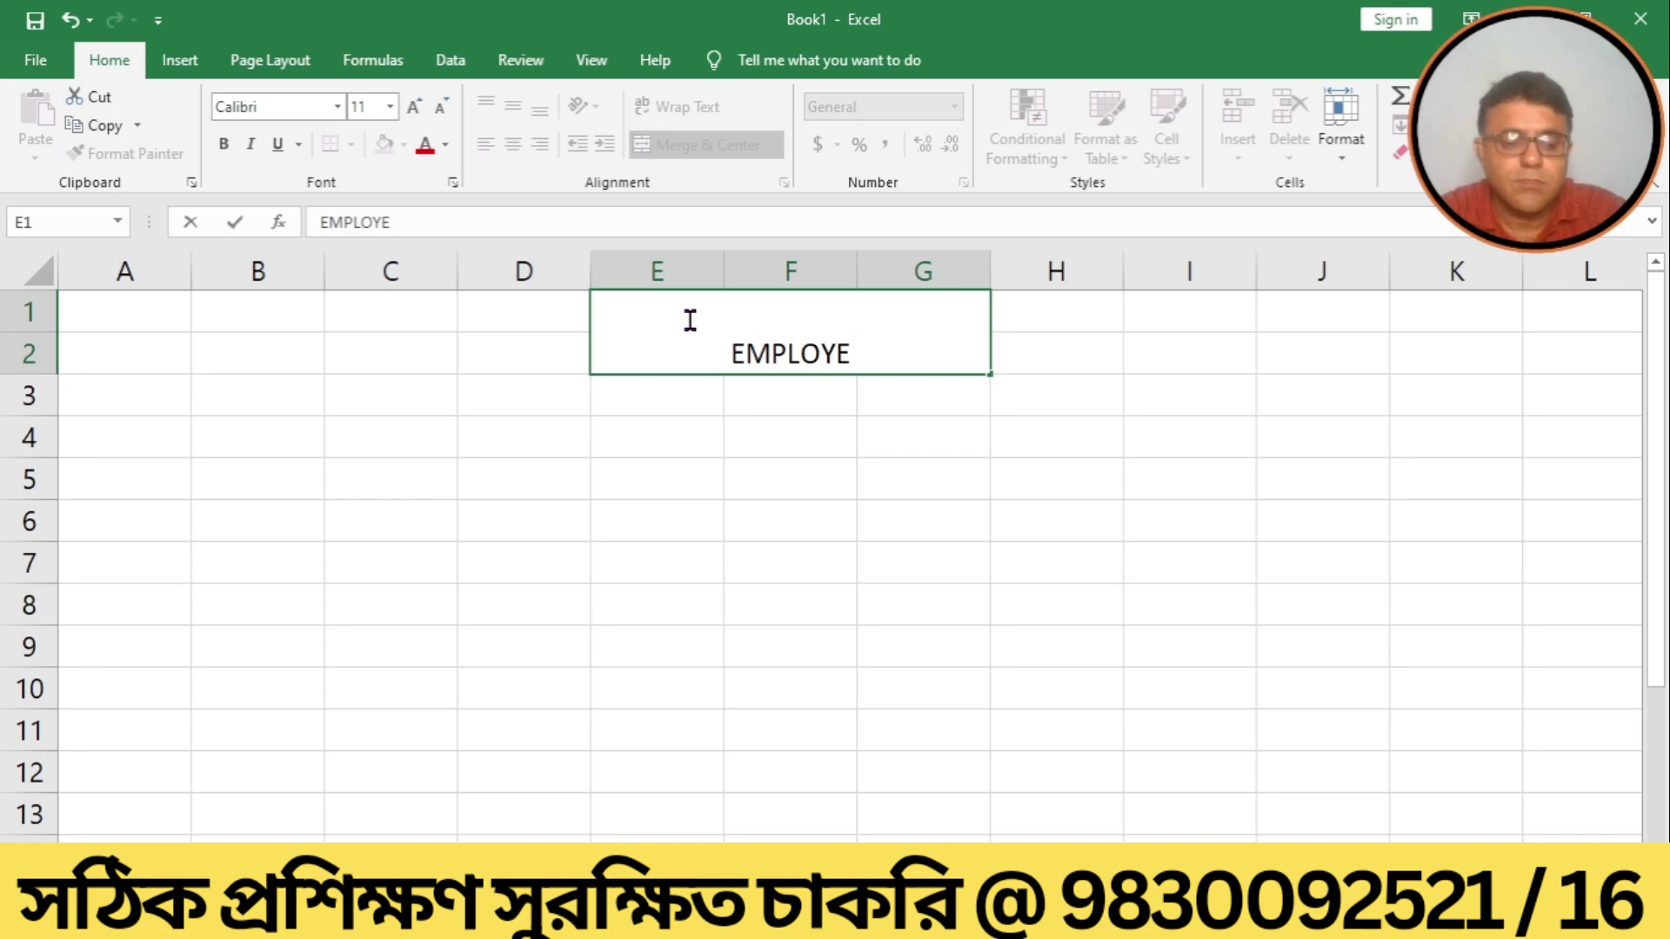
pyautogui.write('E SALARY ')
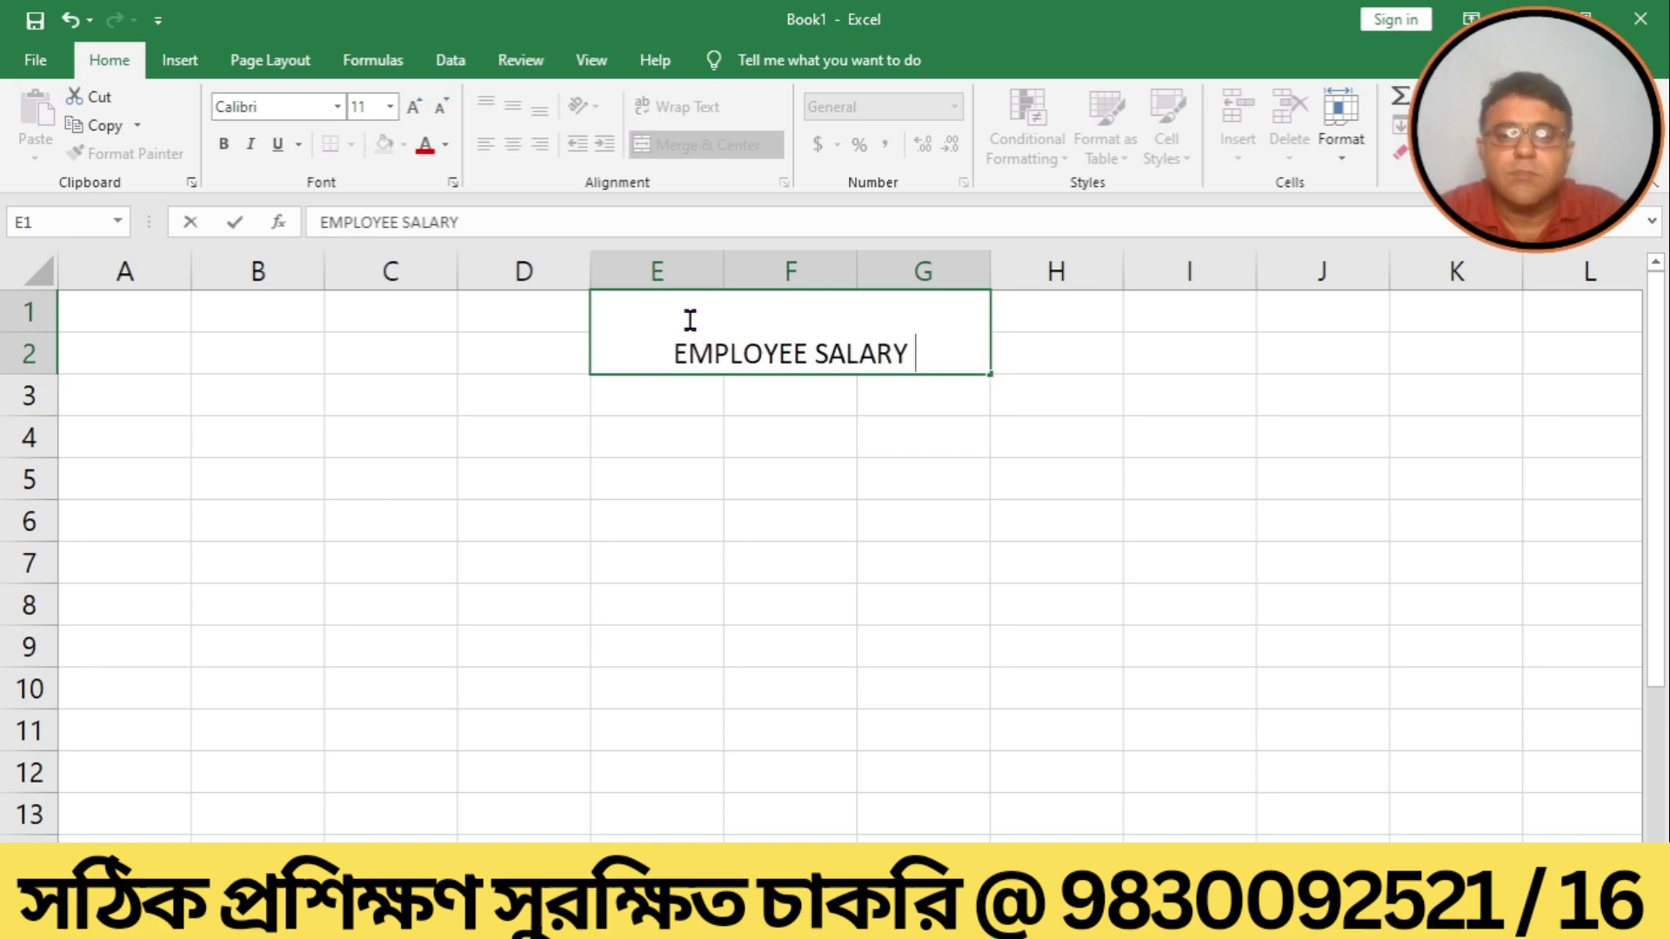
pyautogui.write('SHEET')
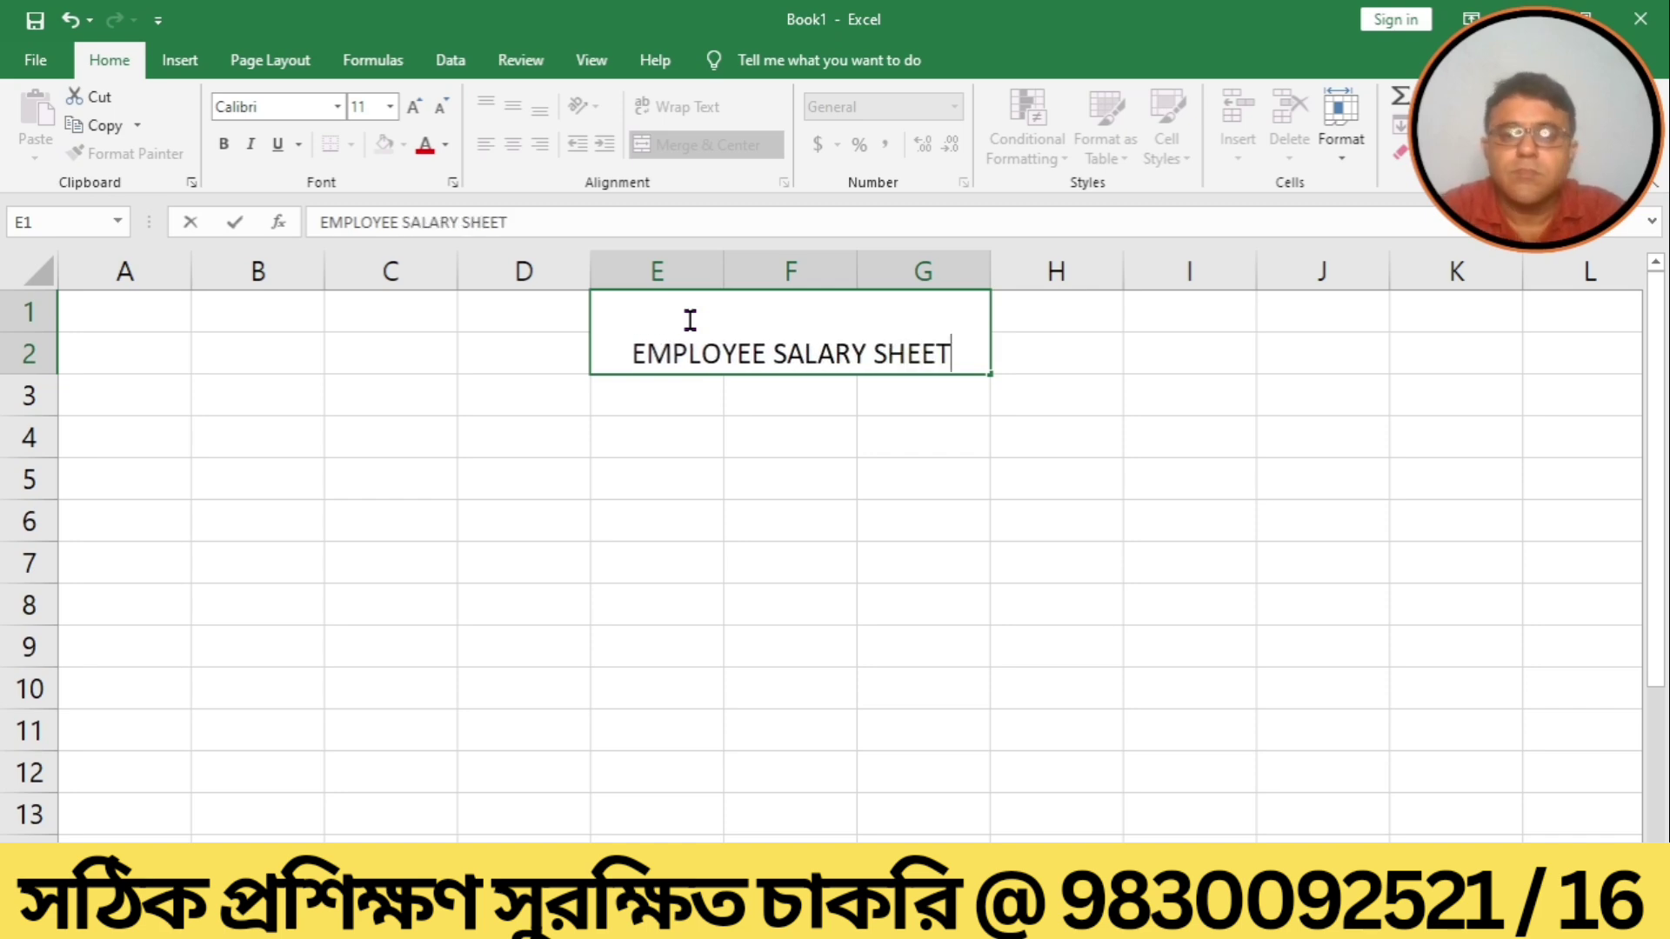
pyautogui.press('Return')
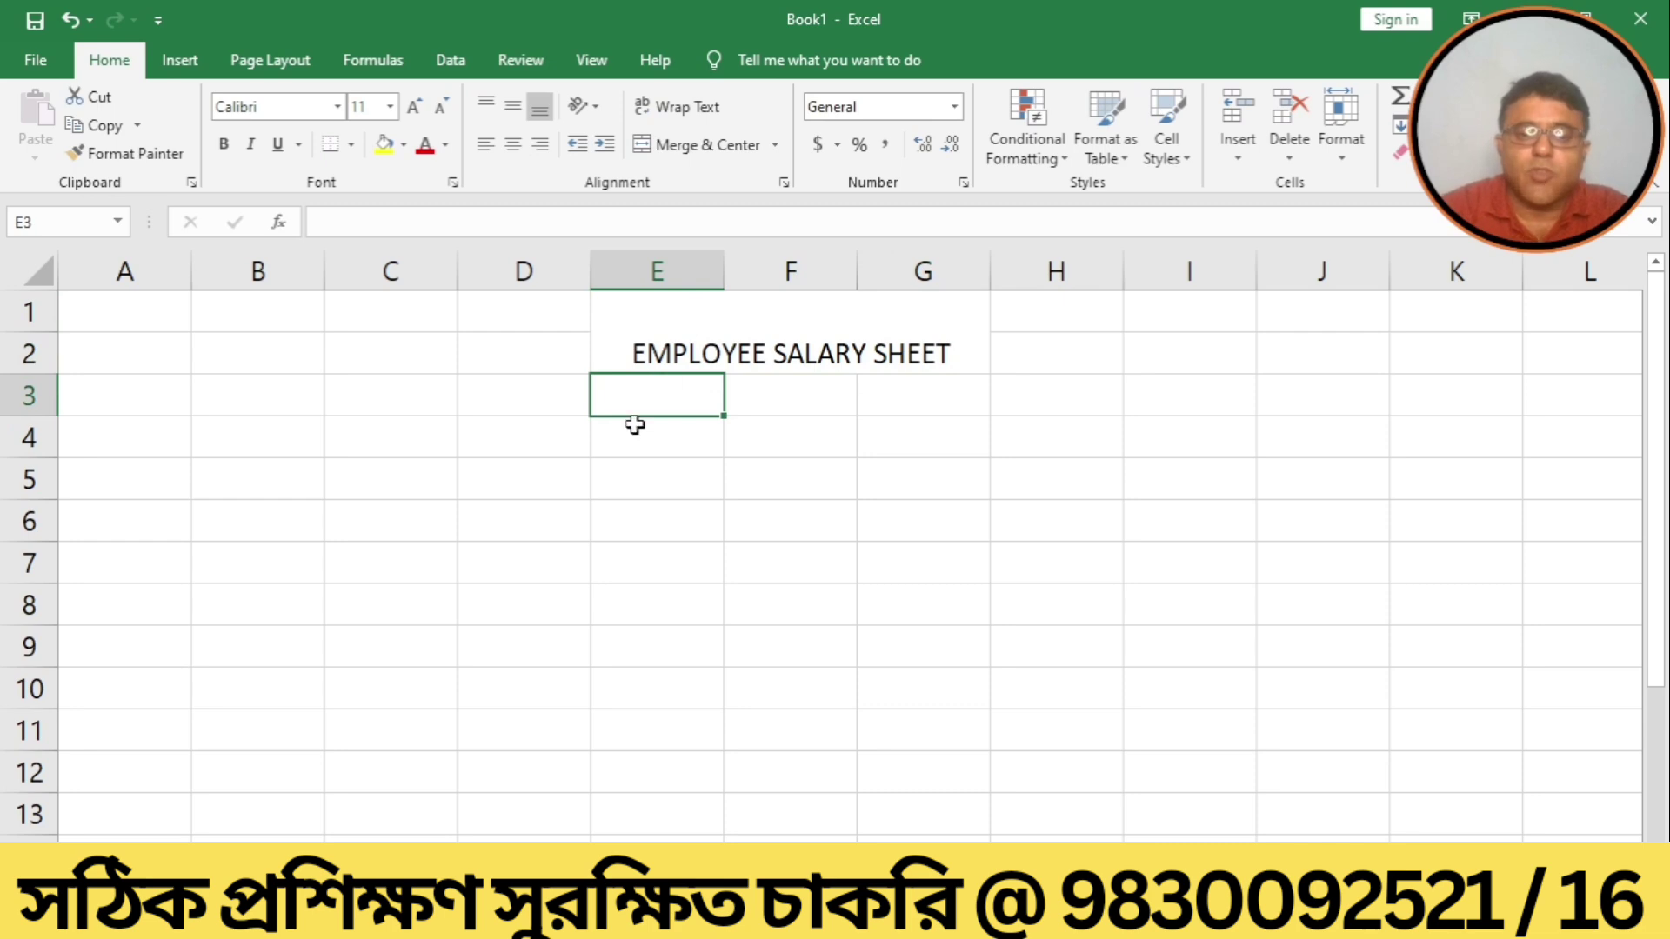
# Enter the column headings ROLL NO, NAME and SALARY in cells D3 to F3.
pyautogui.press('Left')
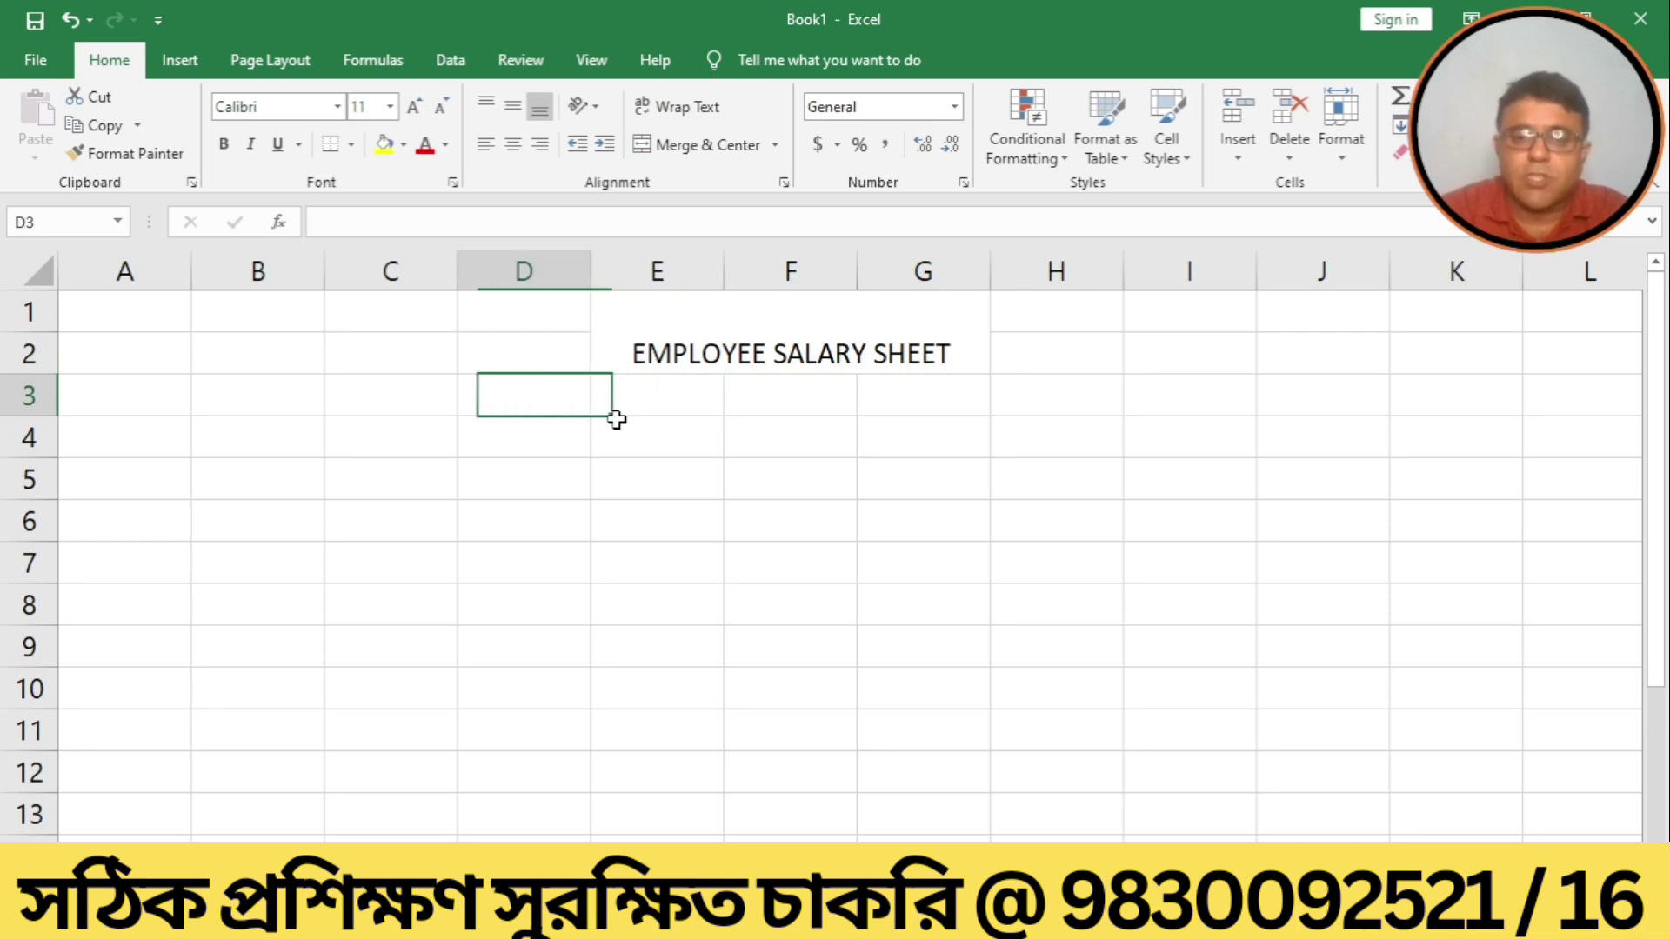
pyautogui.write('ROLL NO')
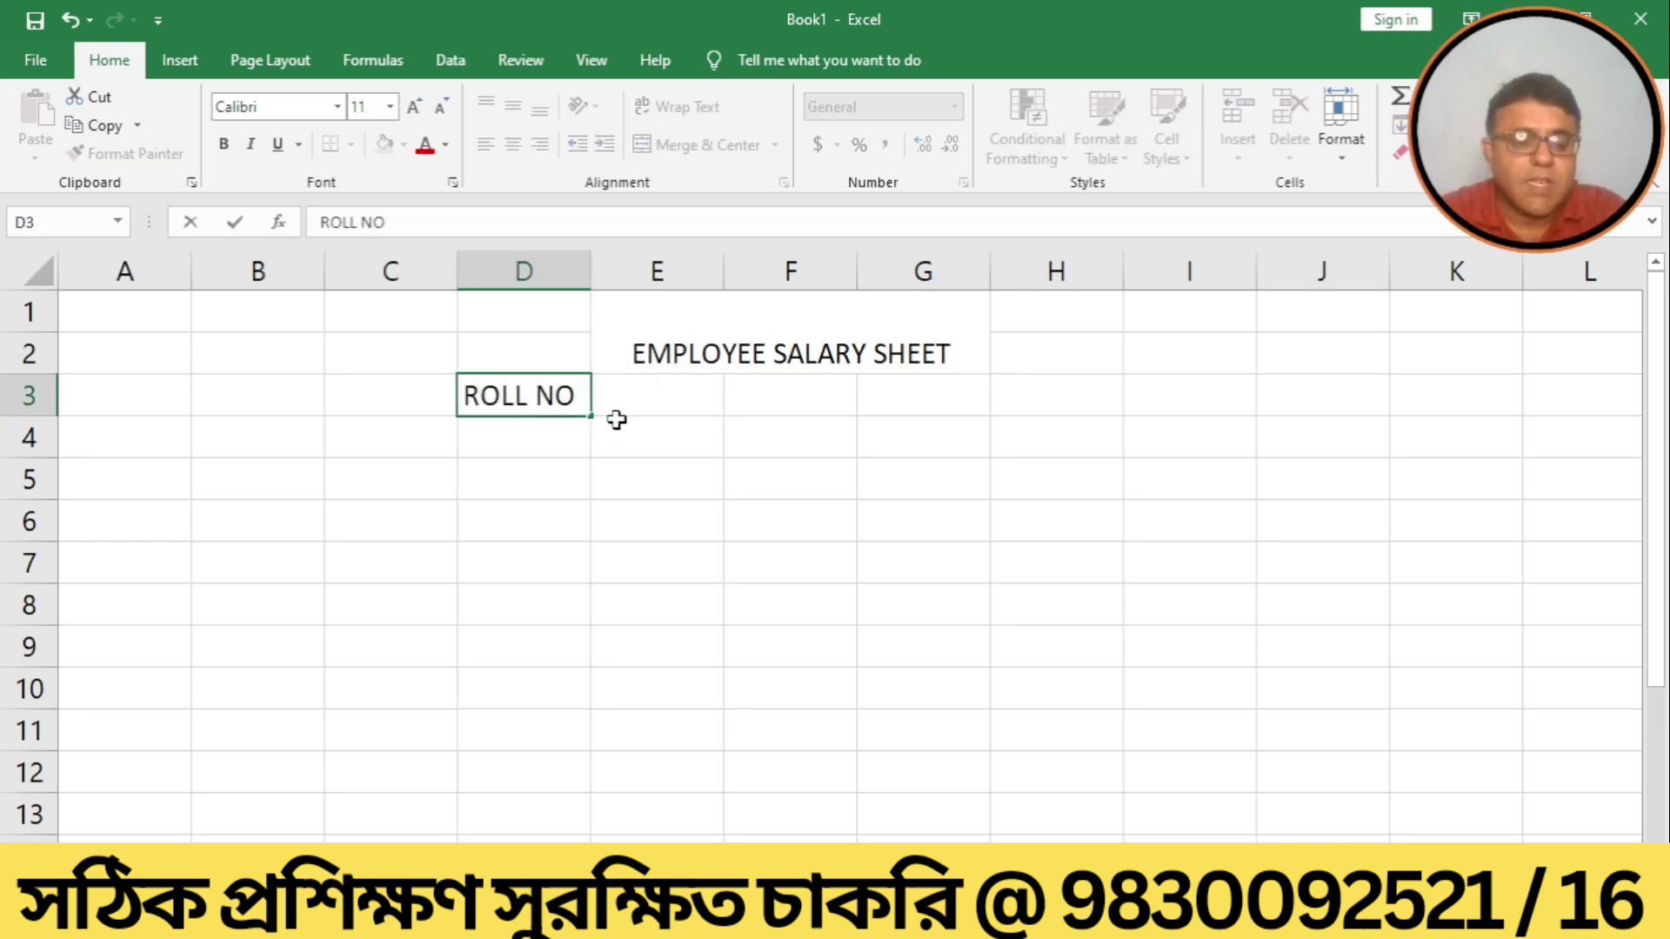
pyautogui.press('Tab')
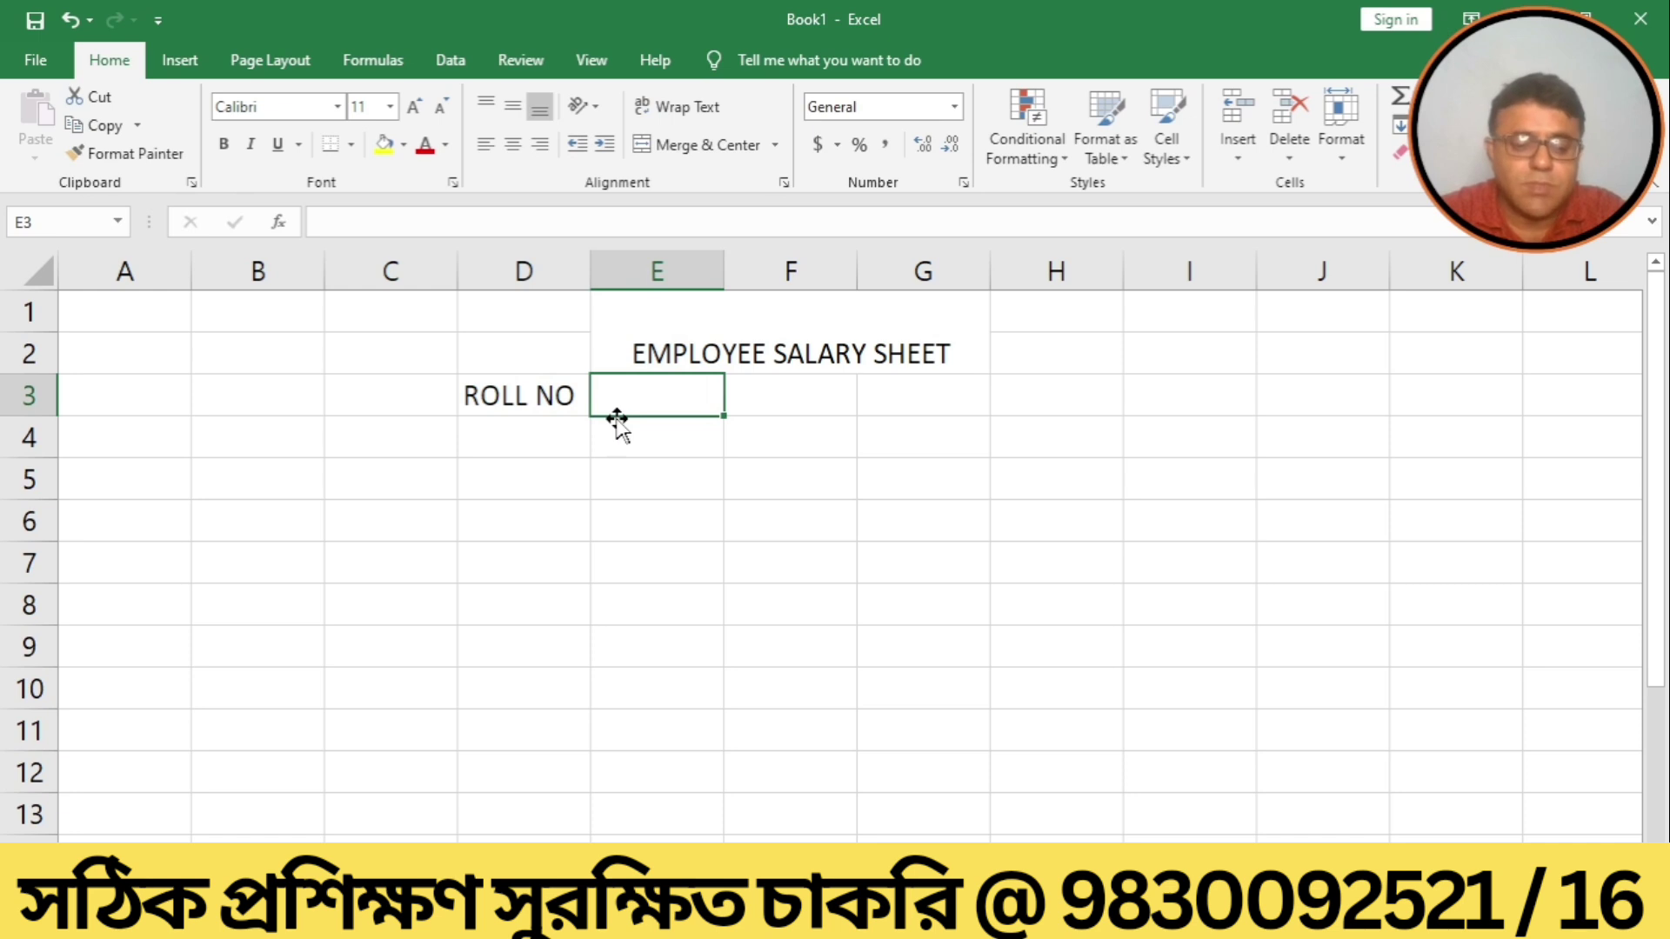
pyautogui.write('NAME')
pyautogui.press('Tab')
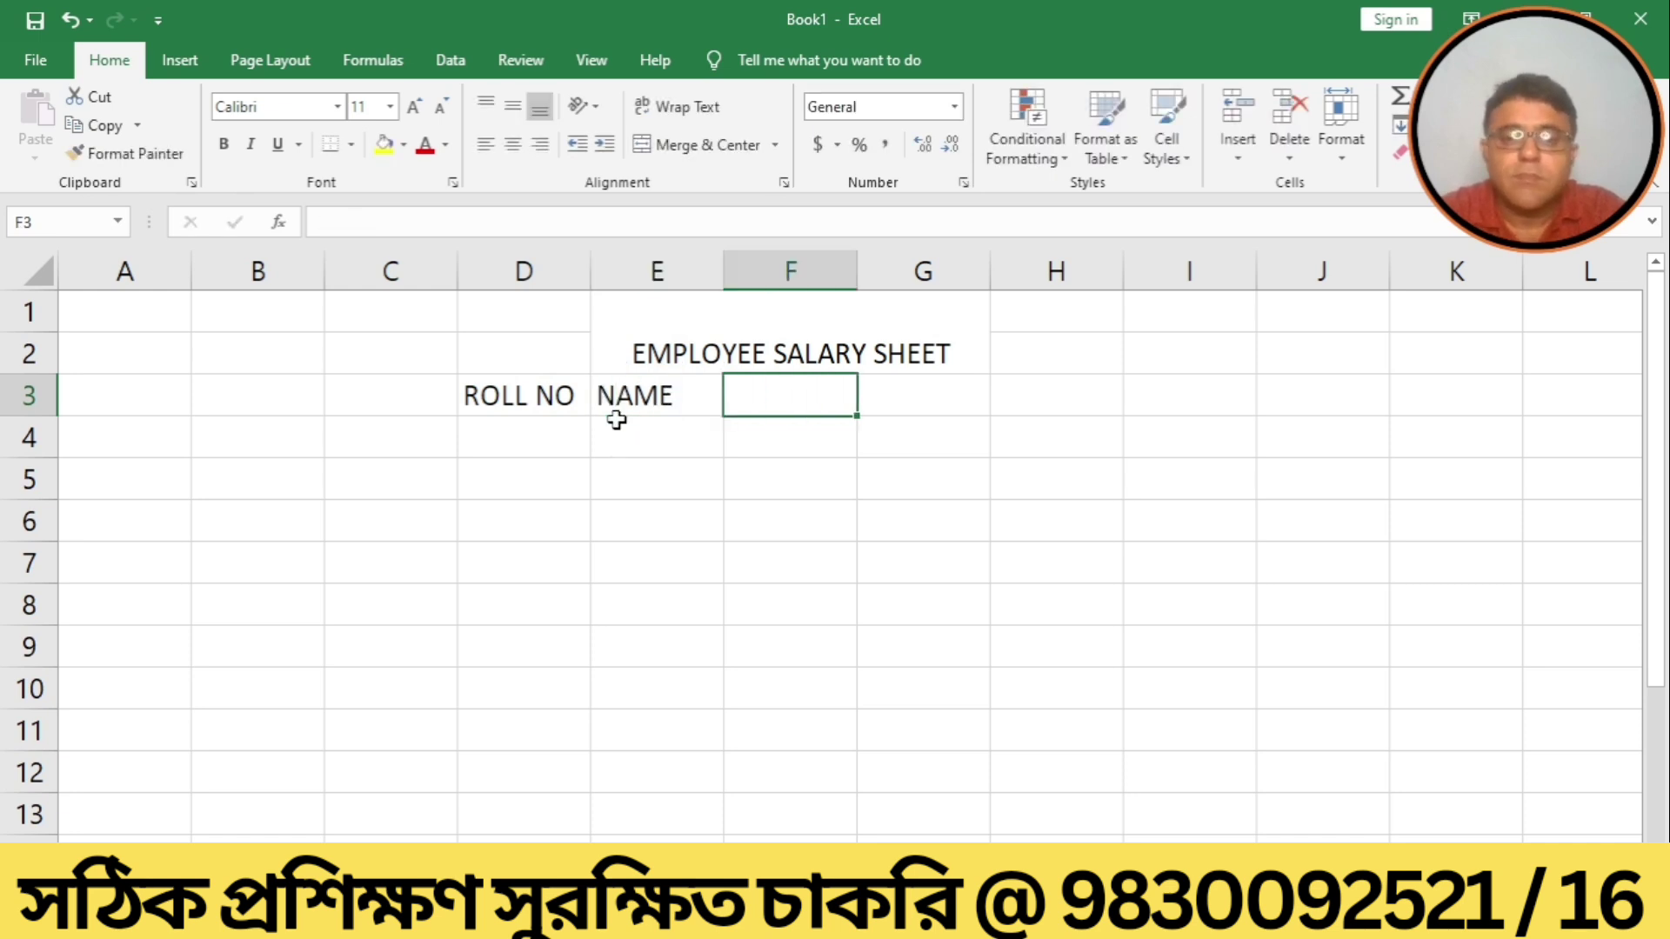
pyautogui.write('S')
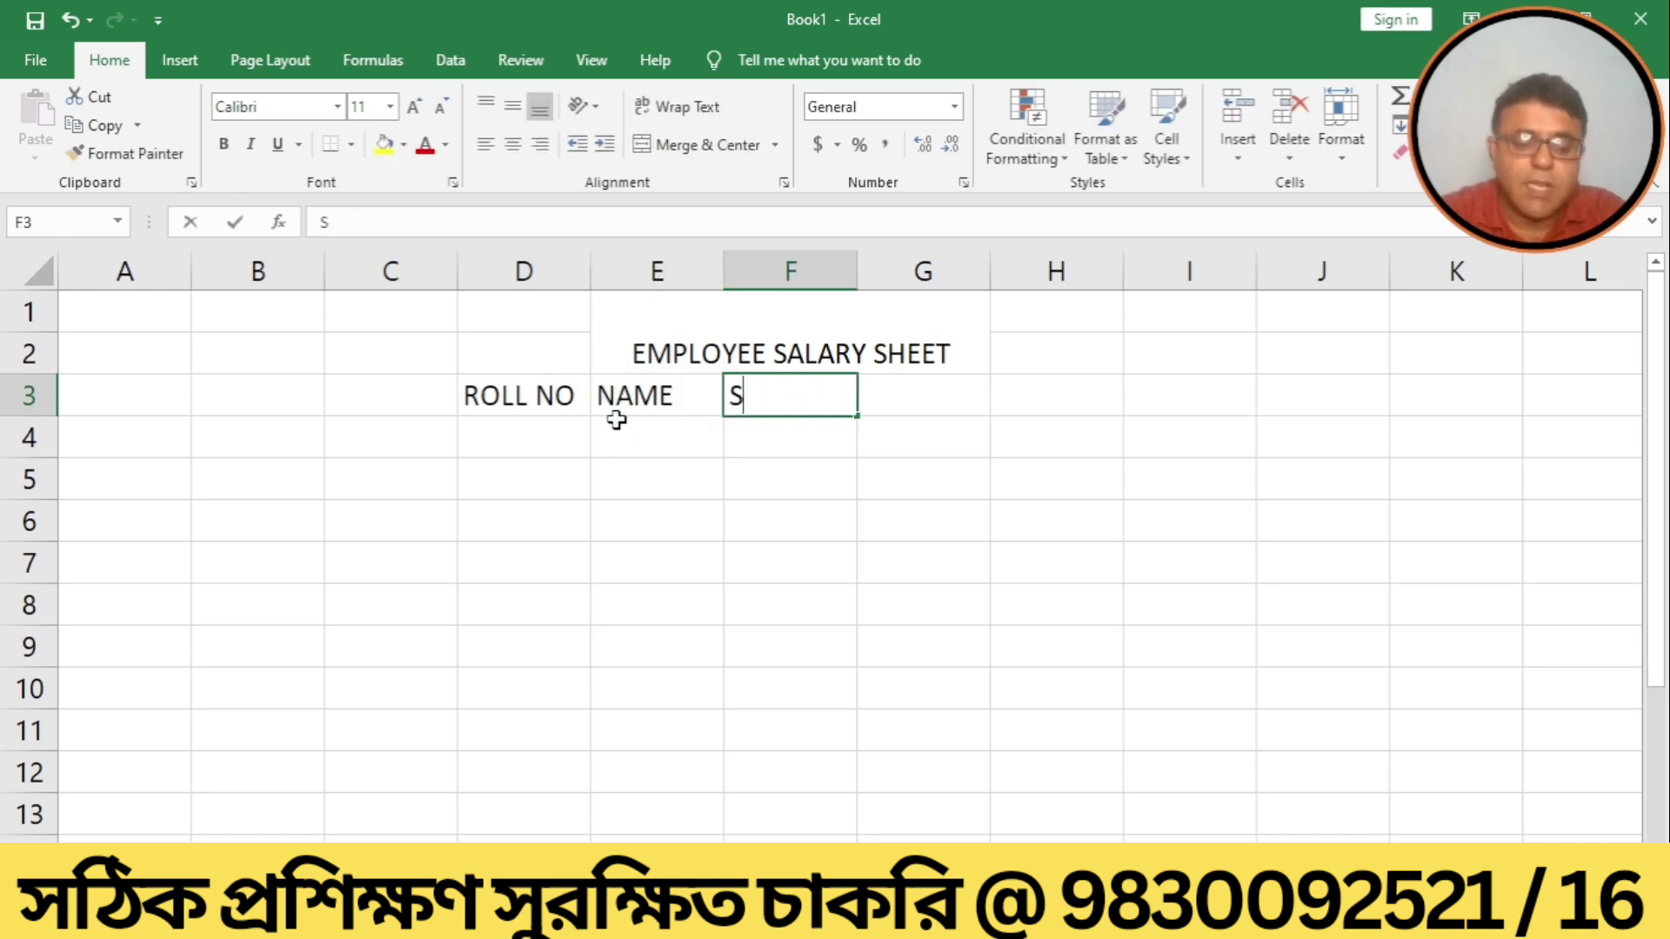
pyautogui.write('ALARY')
pyautogui.press('Tab')
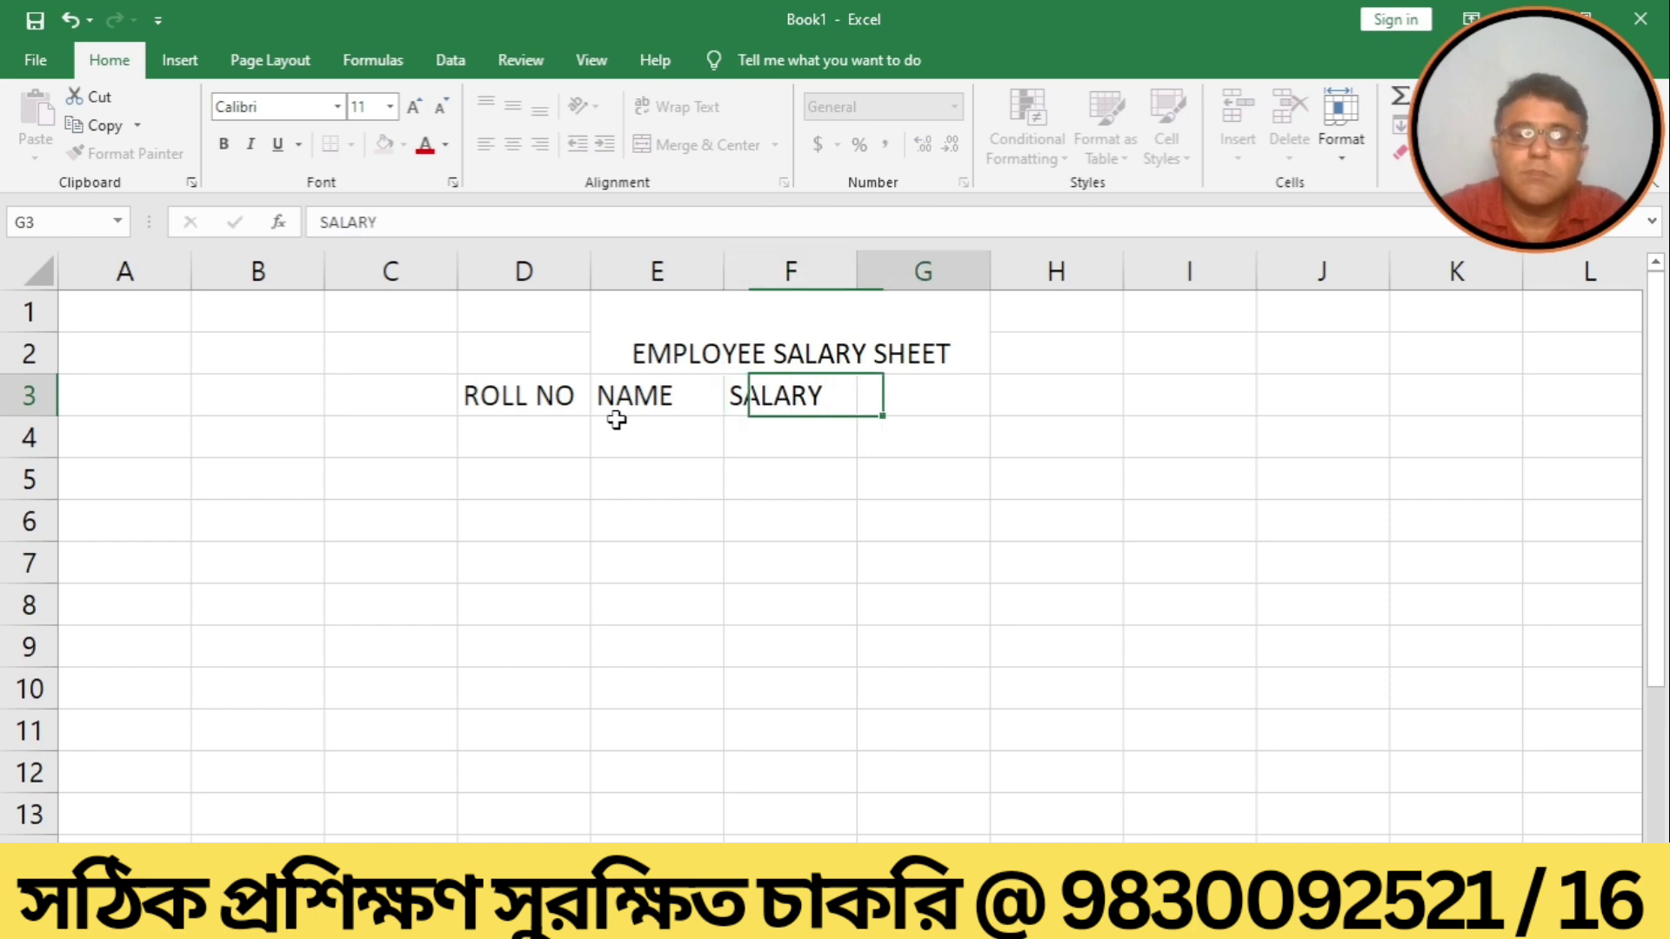
# Enter the column headings HRA in cell G3 and PF in cell H3.
pyautogui.write('HRA')
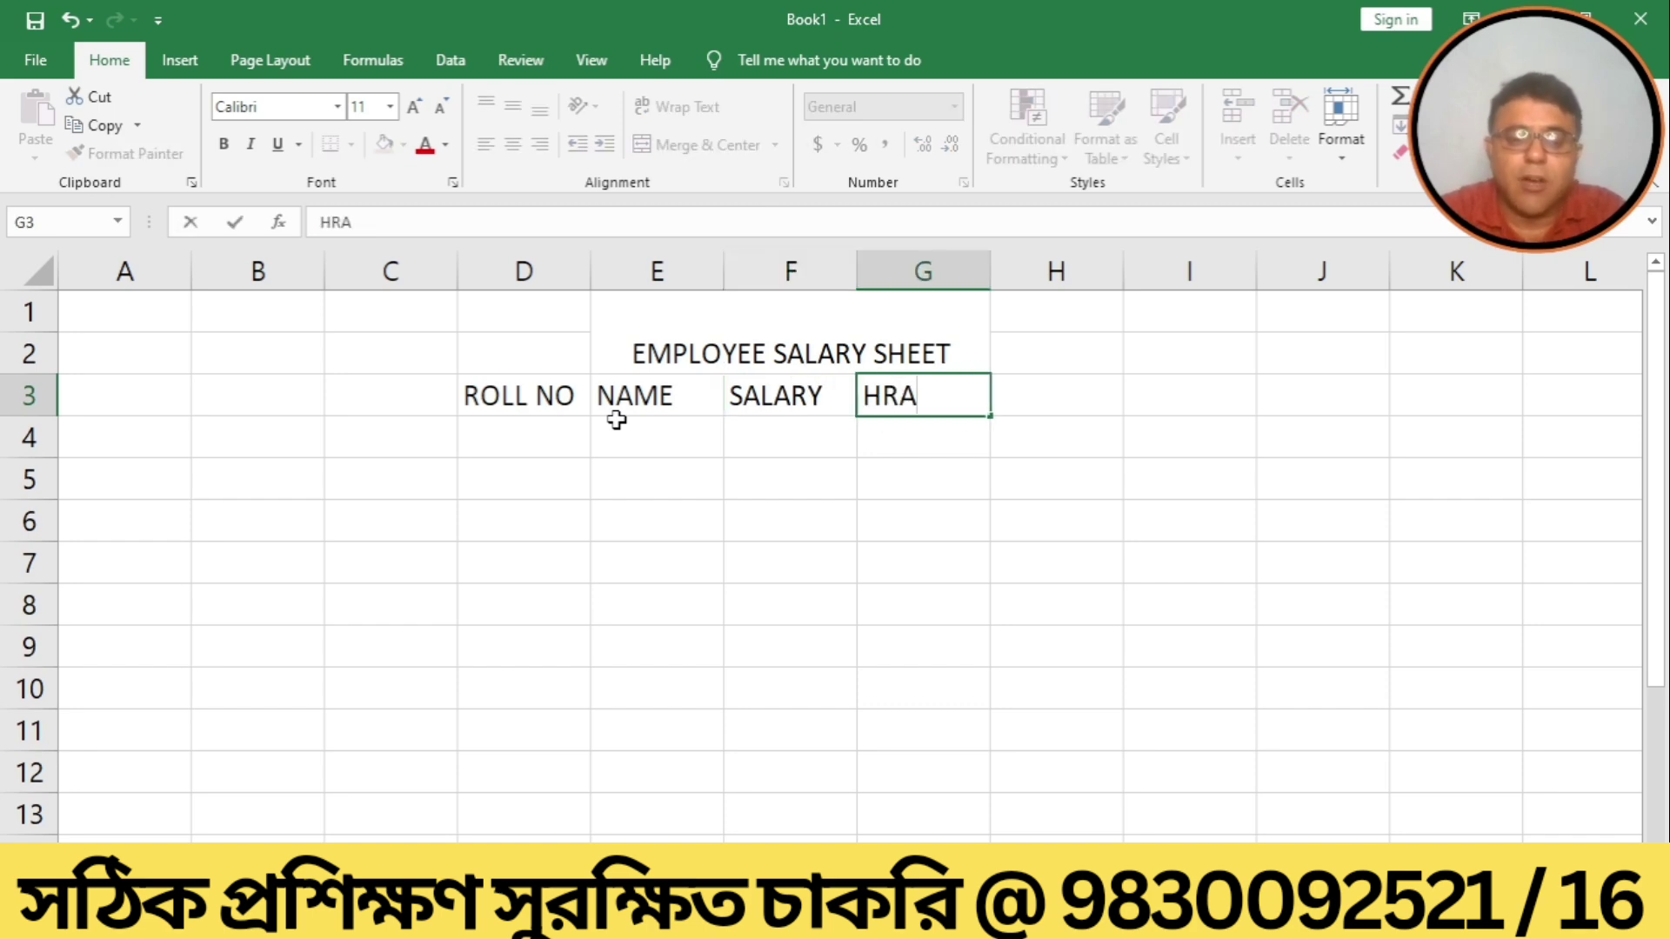
pyautogui.press('Tab')
pyautogui.write('PGF')
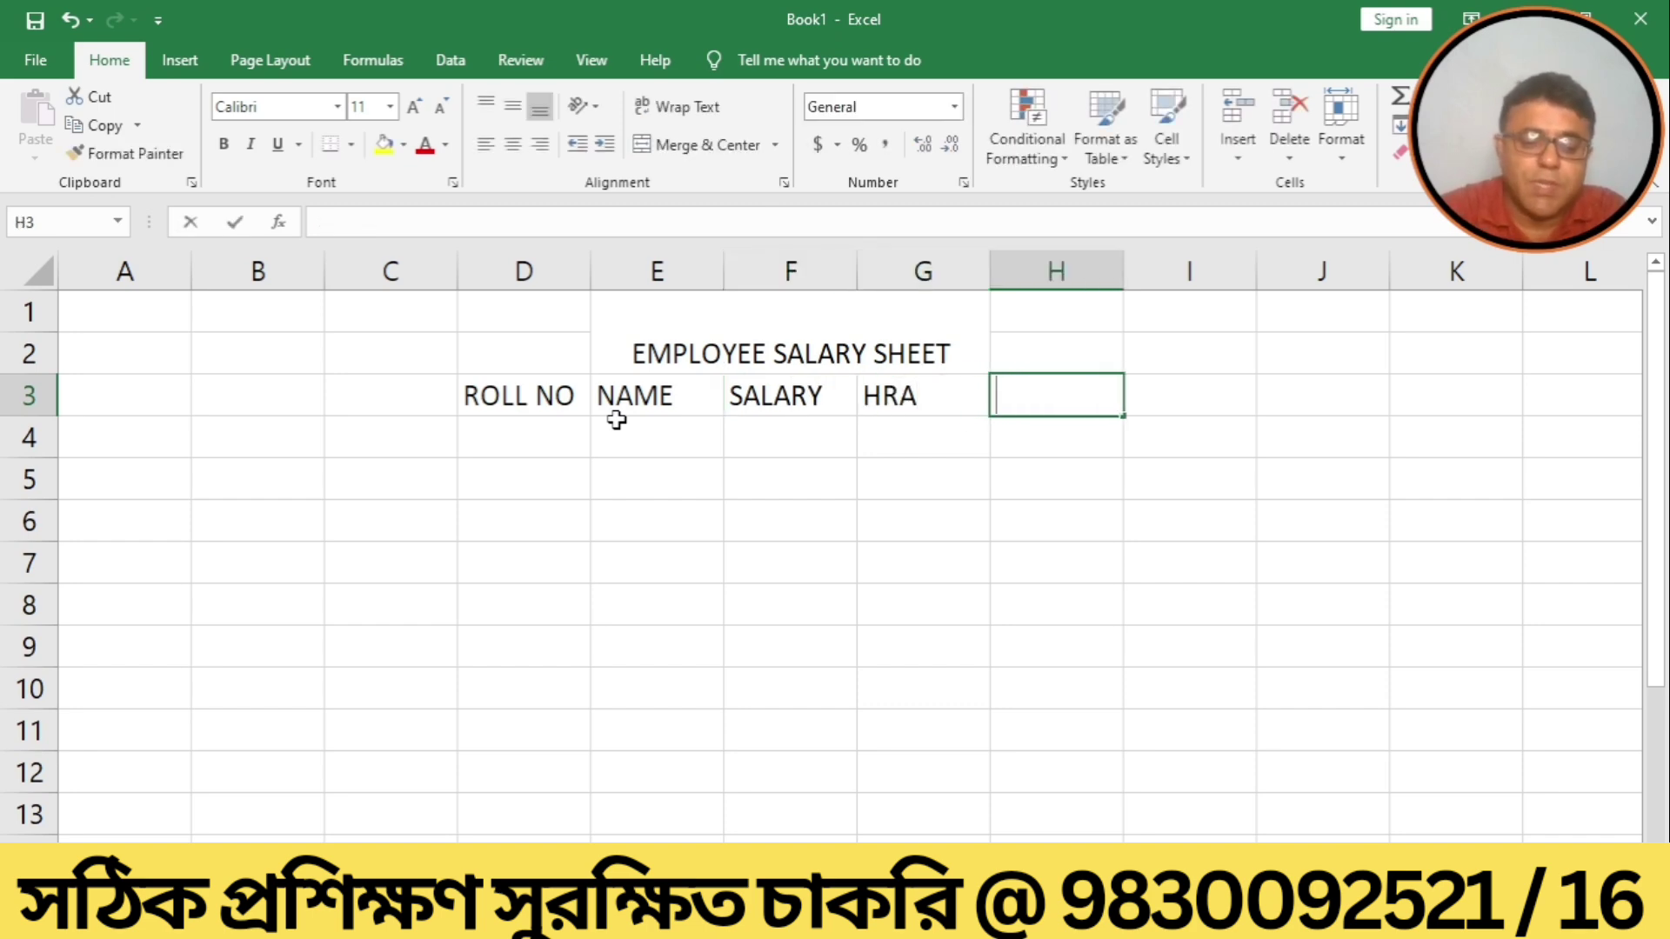
pyautogui.press('Tab')
pyautogui.press('Left')
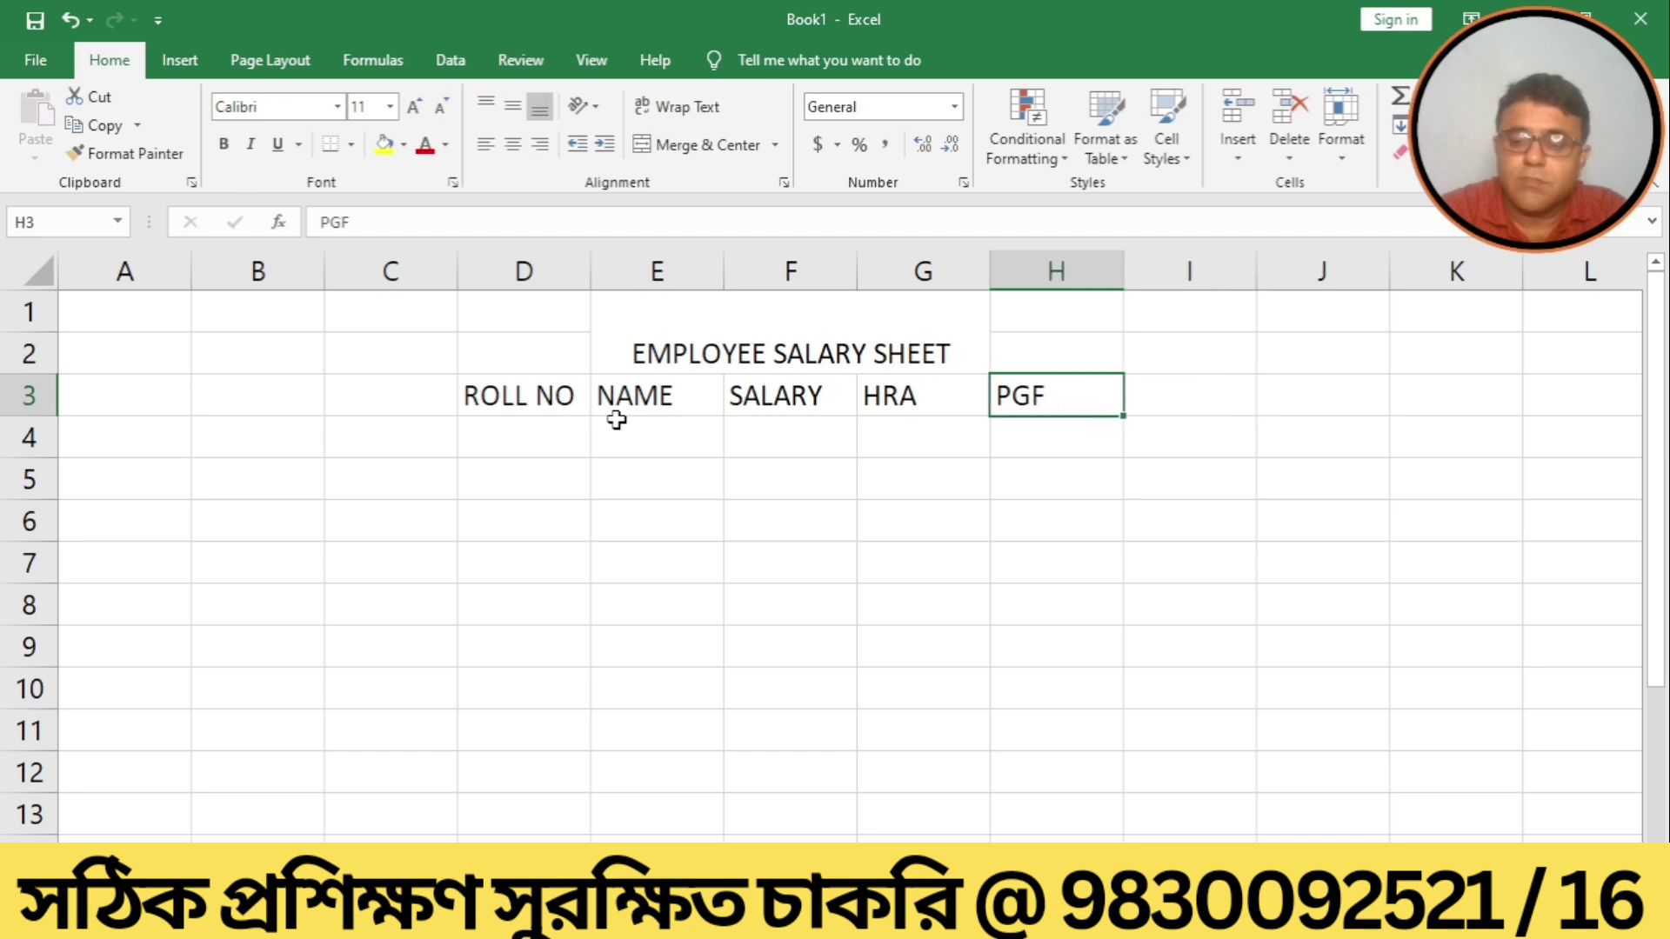
pyautogui.write('PF')
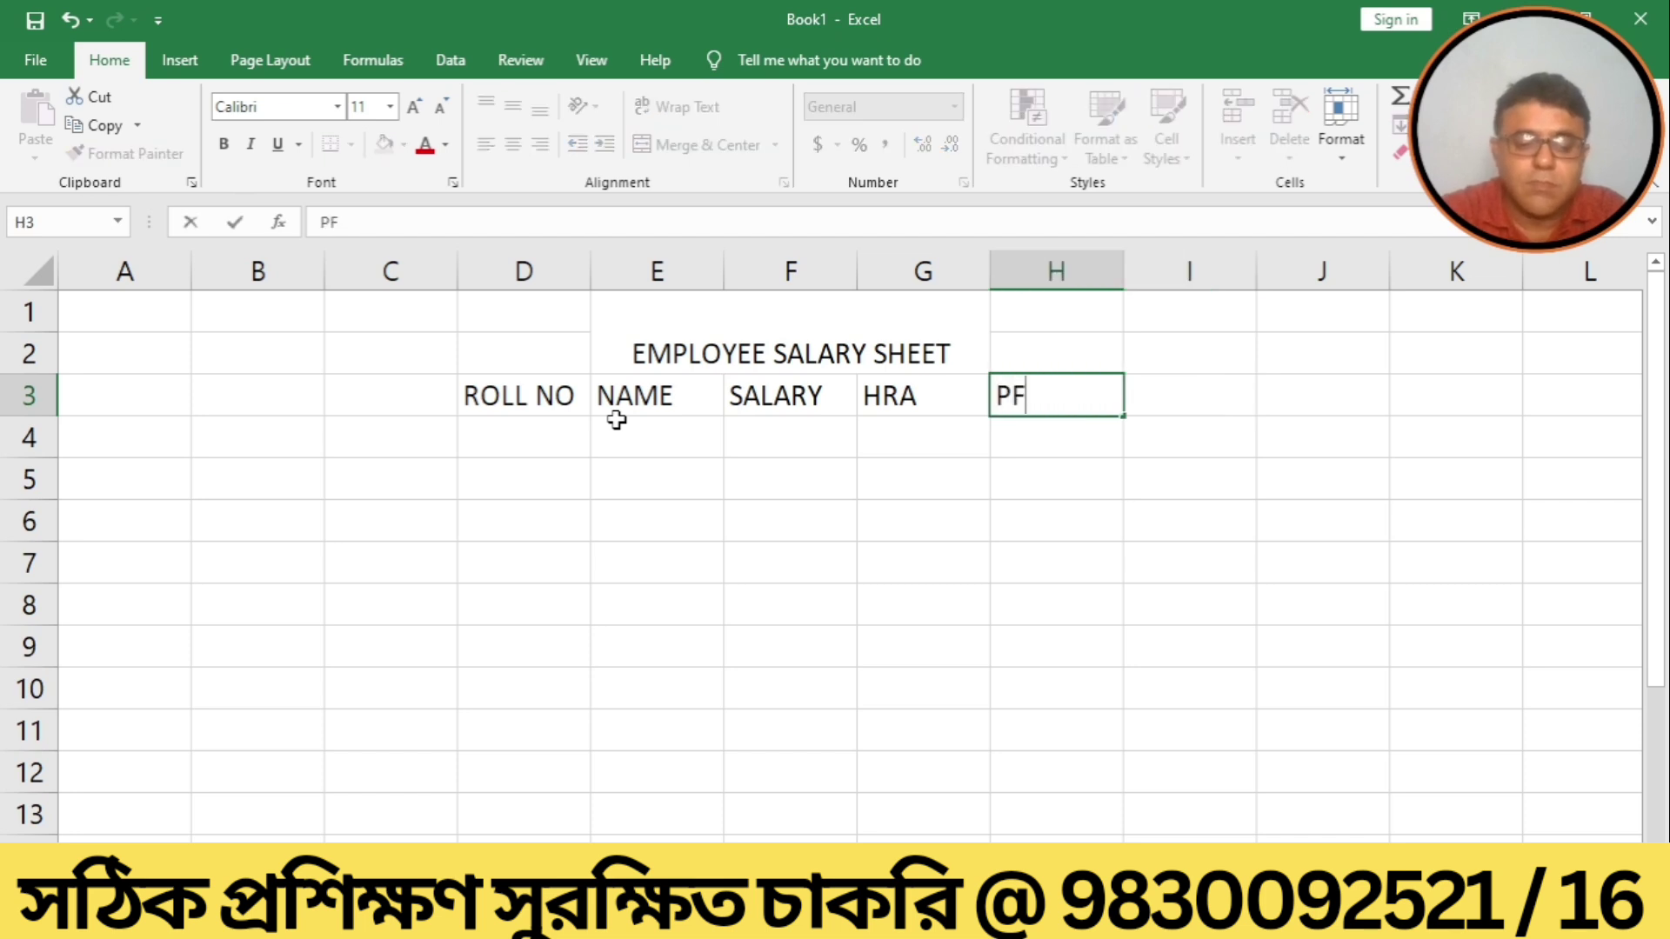
pyautogui.press('Tab')
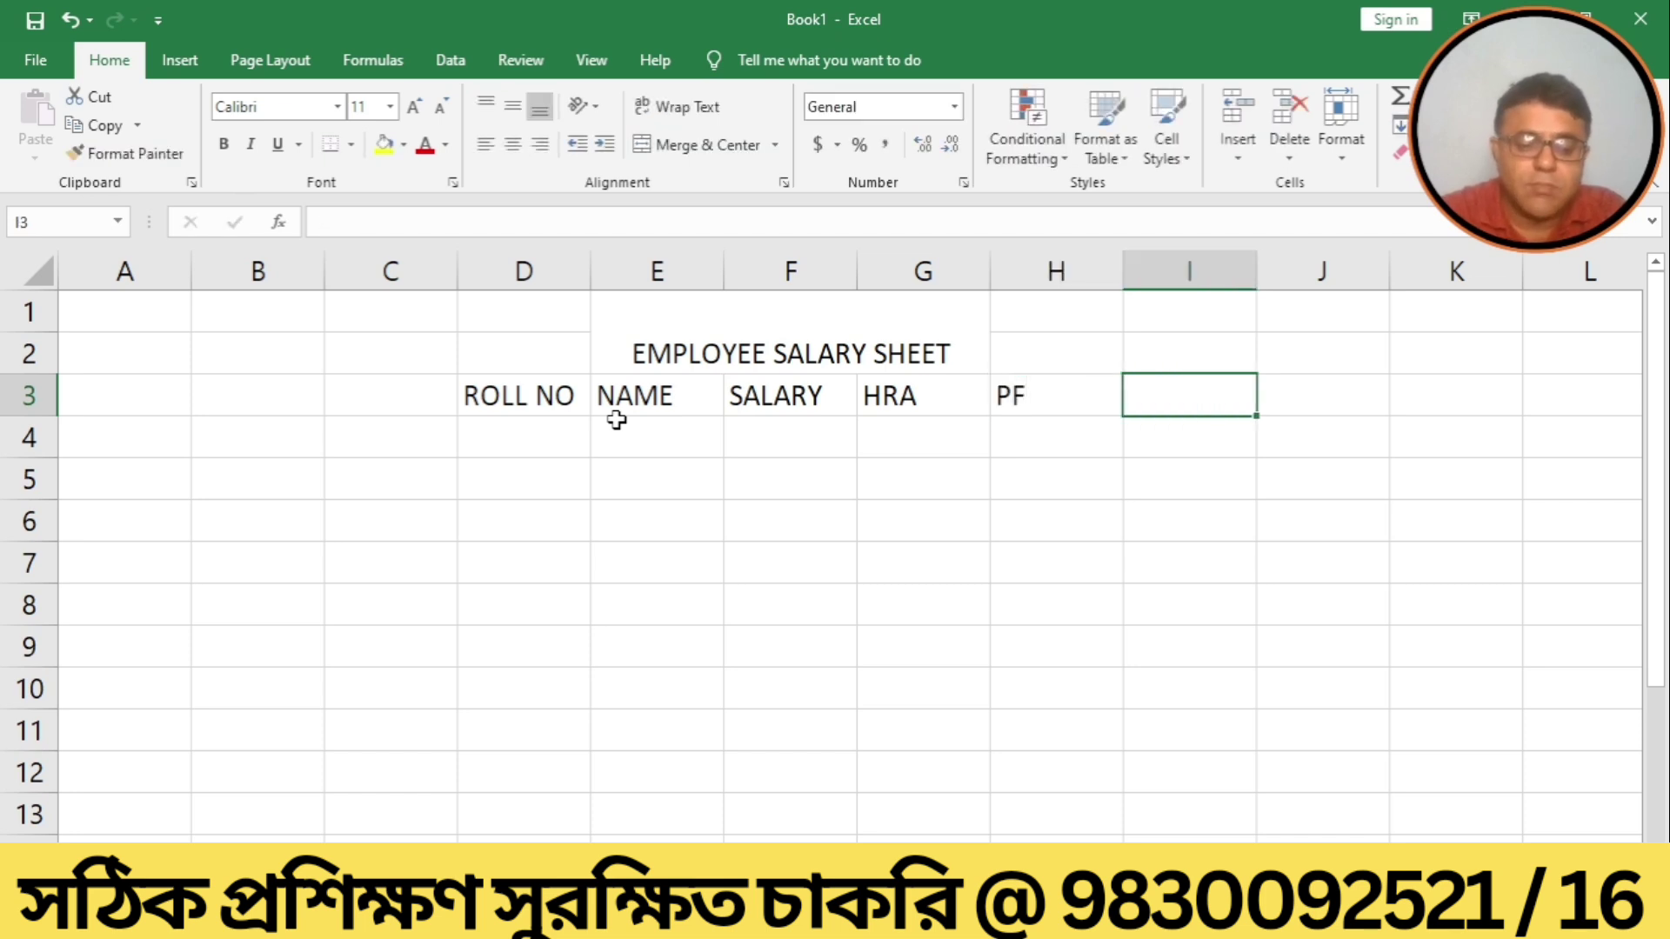
# Enter the column heading GROSS SALARY in cell I3 and auto-fit the width of column I.
pyautogui.write('GRSS')
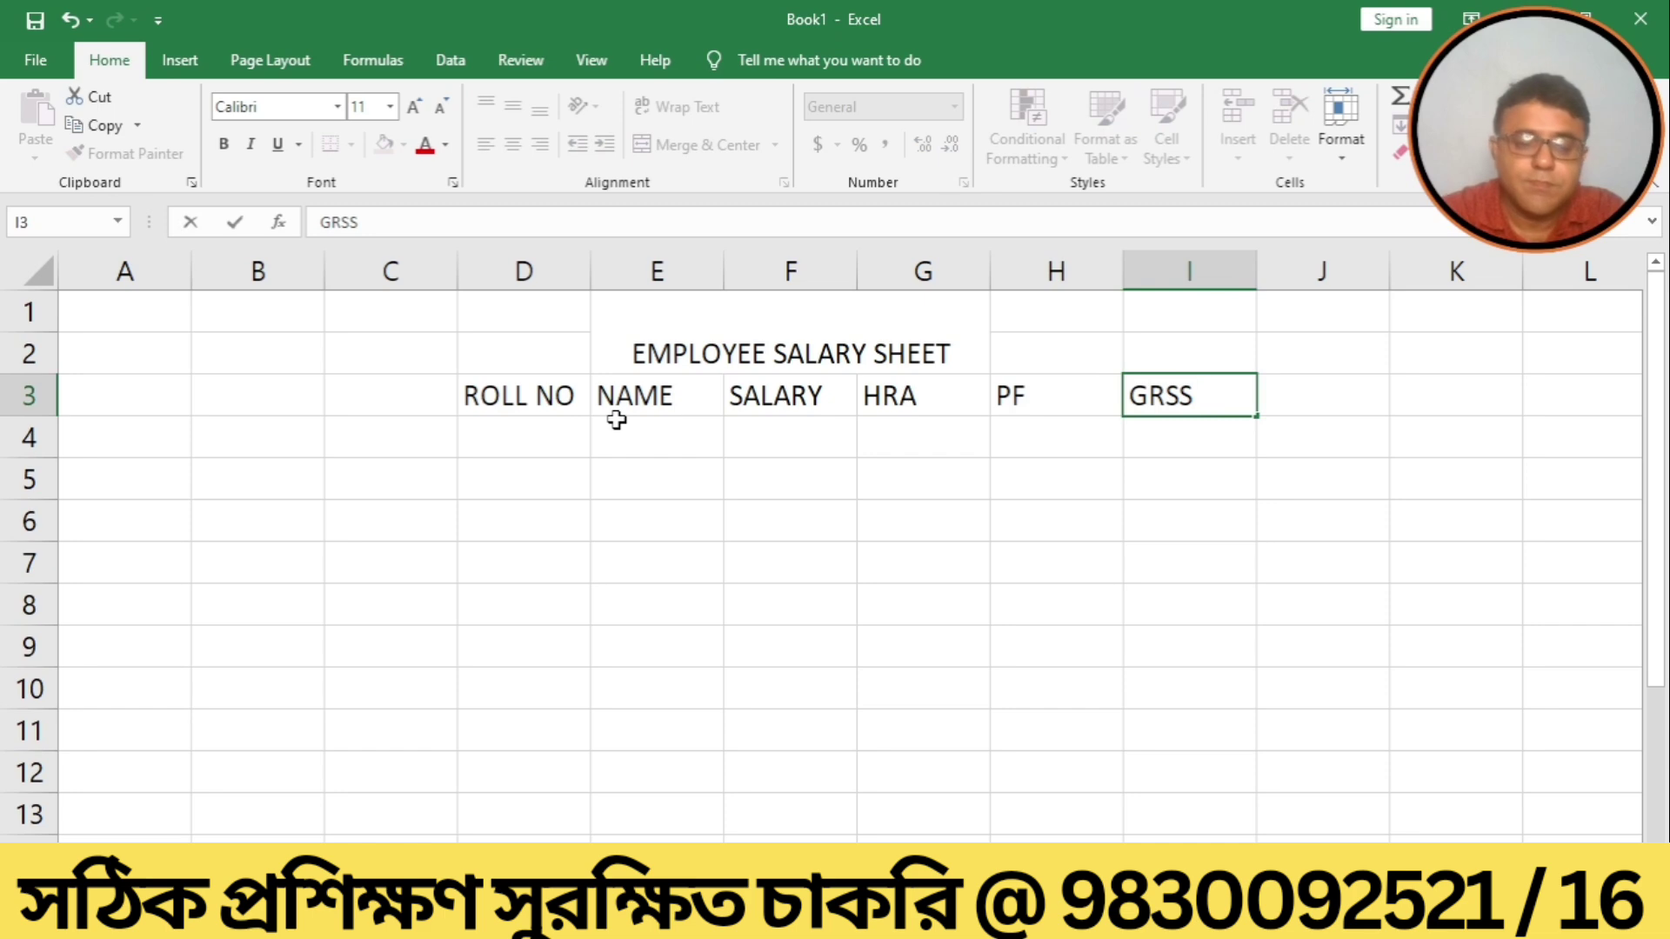
pyautogui.press('BackSpace')
pyautogui.press('BackSpace')
pyautogui.write('OSS ')
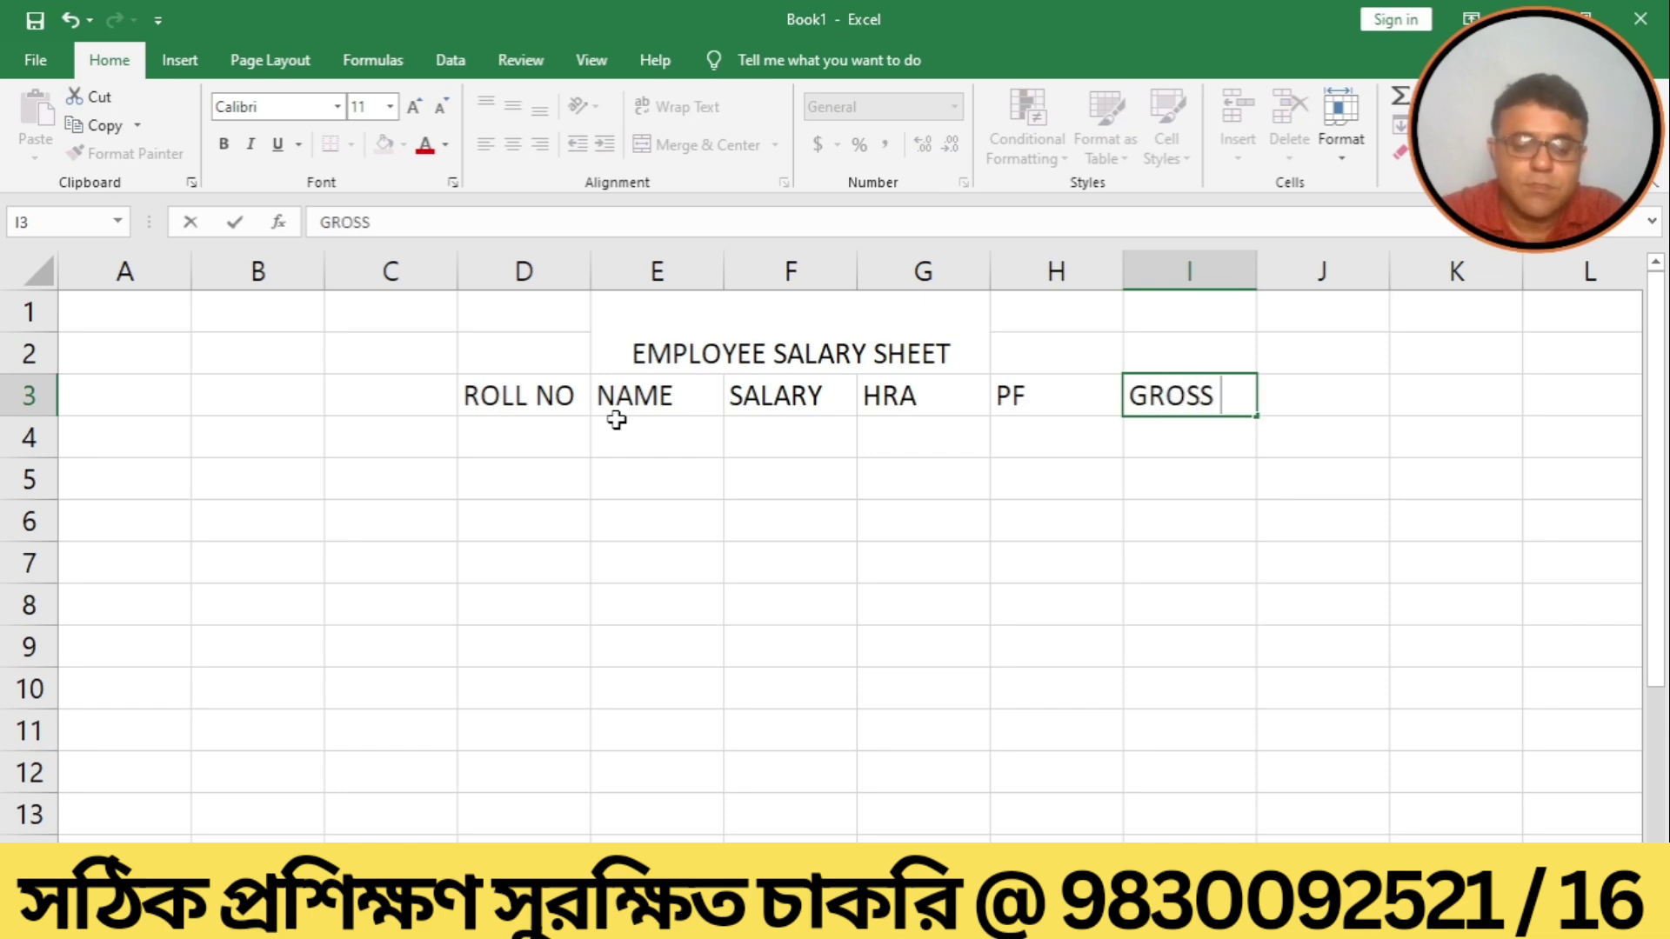
pyautogui.write('SALAR')
pyautogui.press('BackSpace')
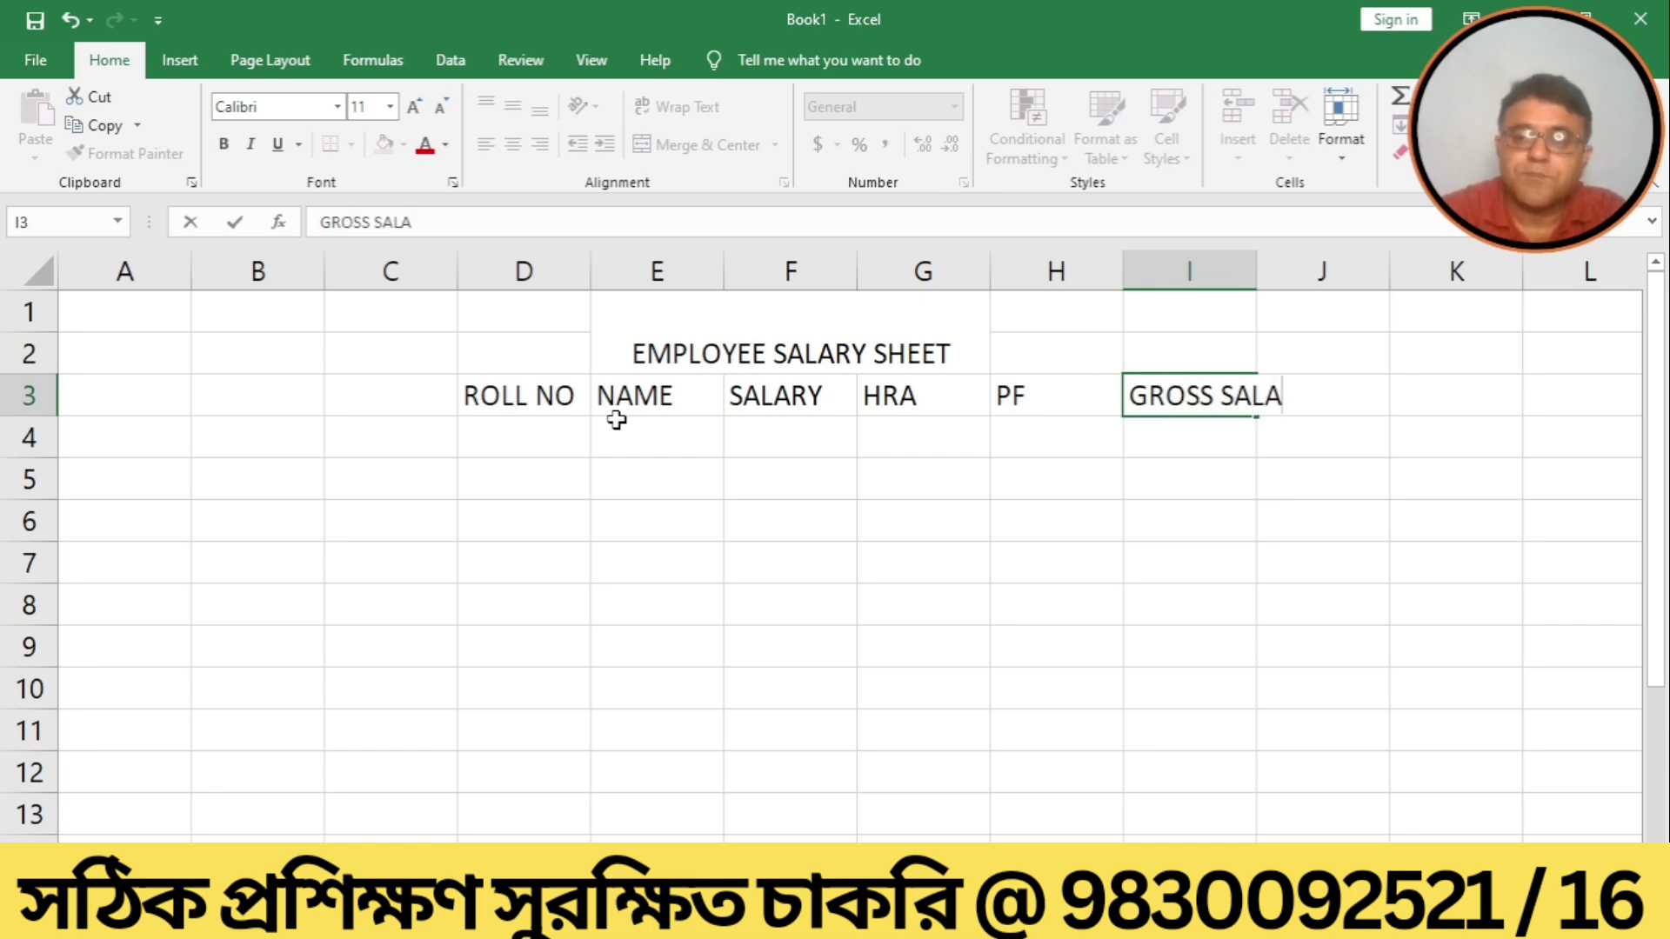
pyautogui.write('RY')
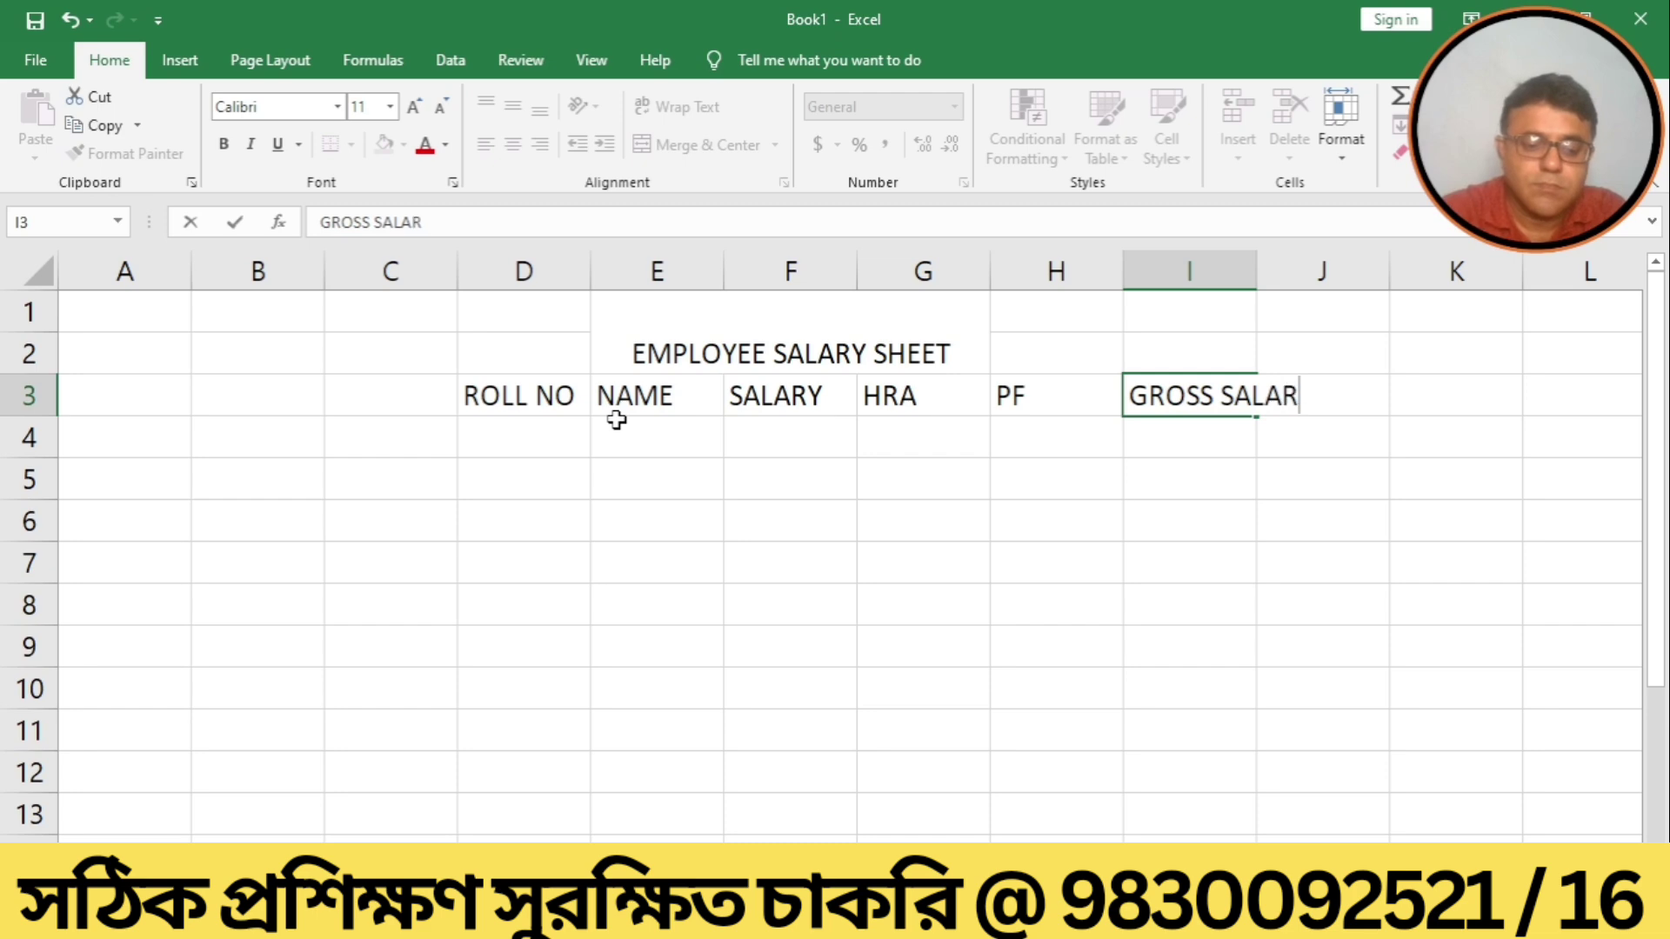
pyautogui.press('Tab')
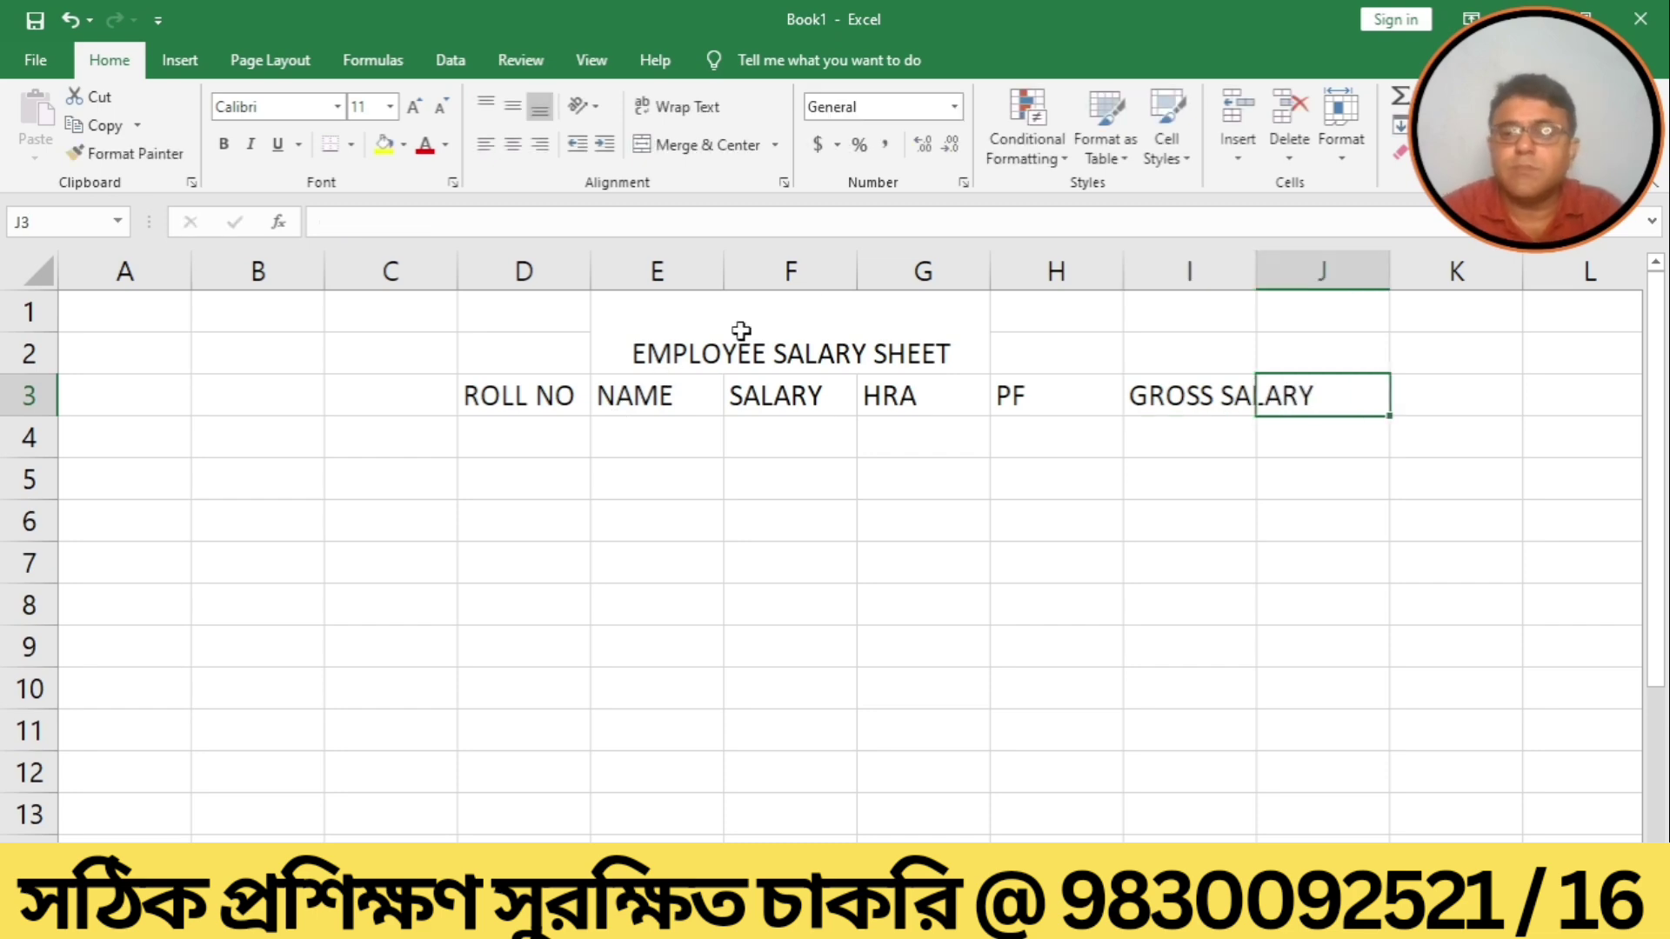
pyautogui.doubleClick(1253, 279)
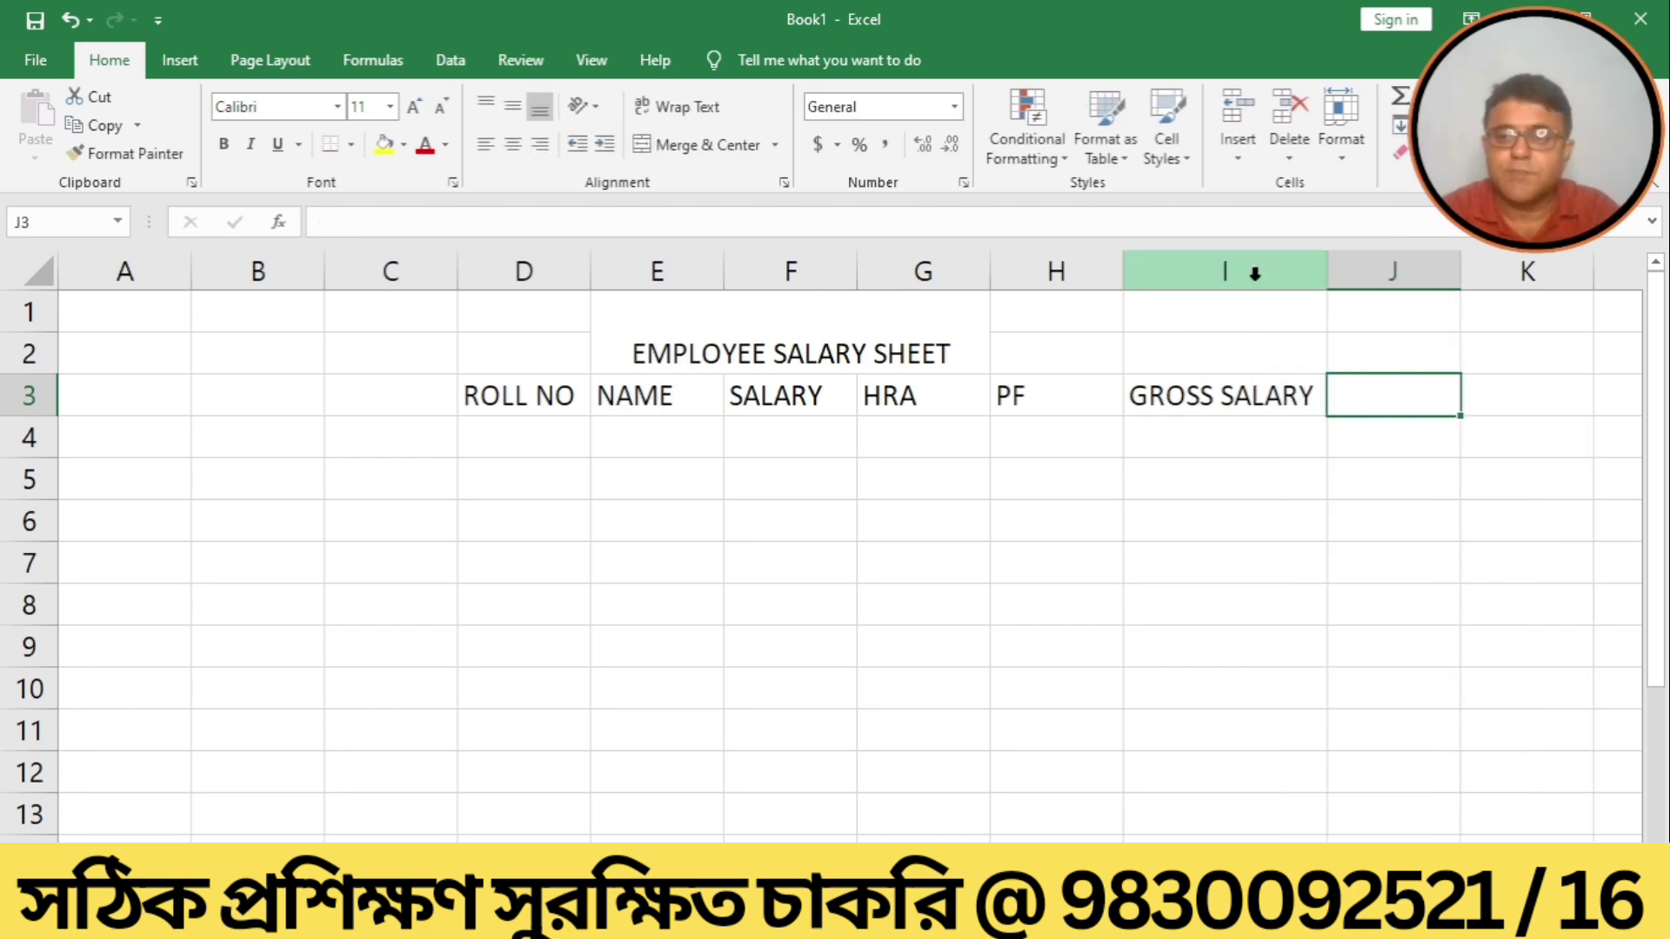
# Enter the column heading NET SALARY in cell J3 and auto-fit the width of column J.
pyautogui.write('NET SALARY')
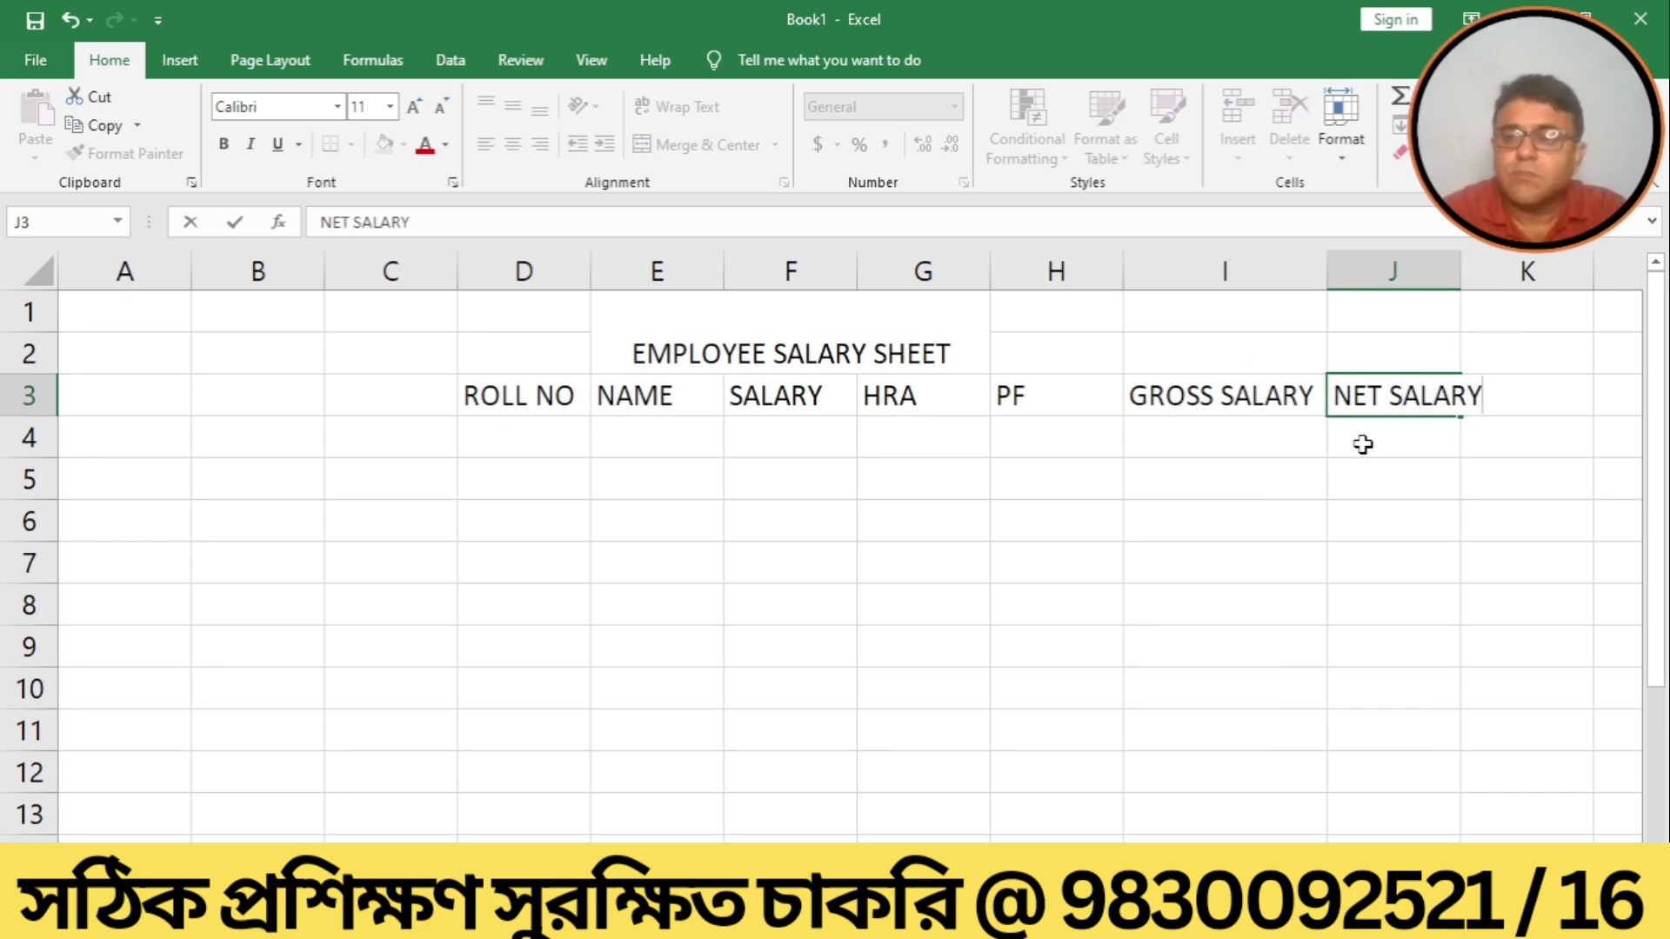
pyautogui.doubleClick(1458, 272)
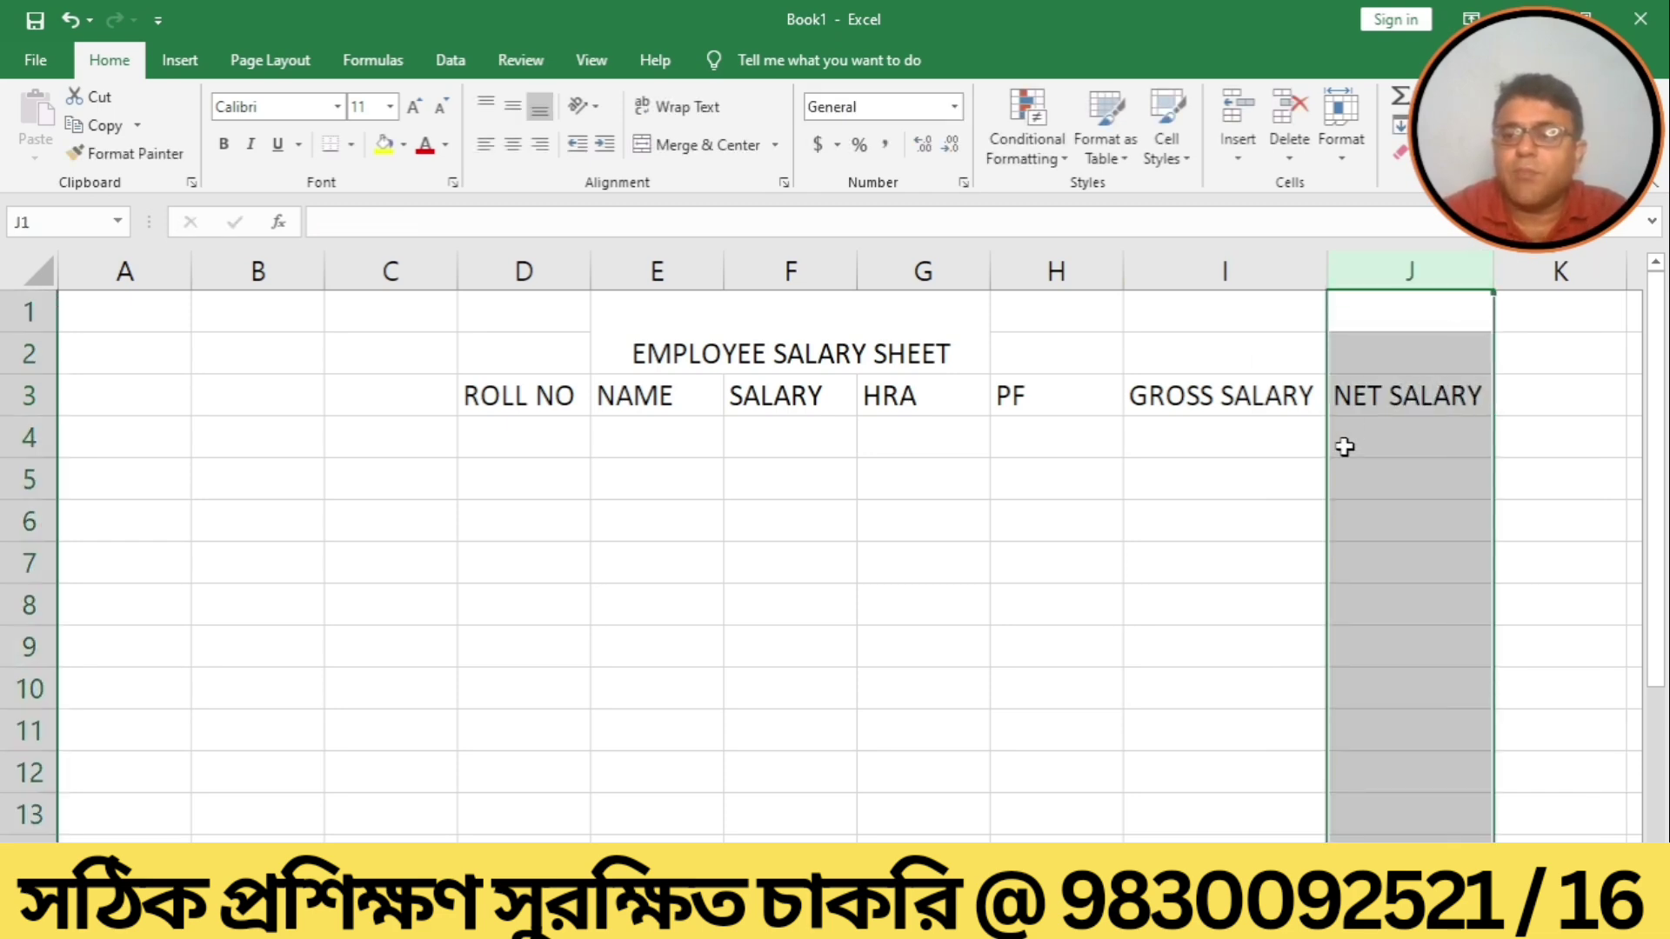
pyautogui.click(1256, 470)
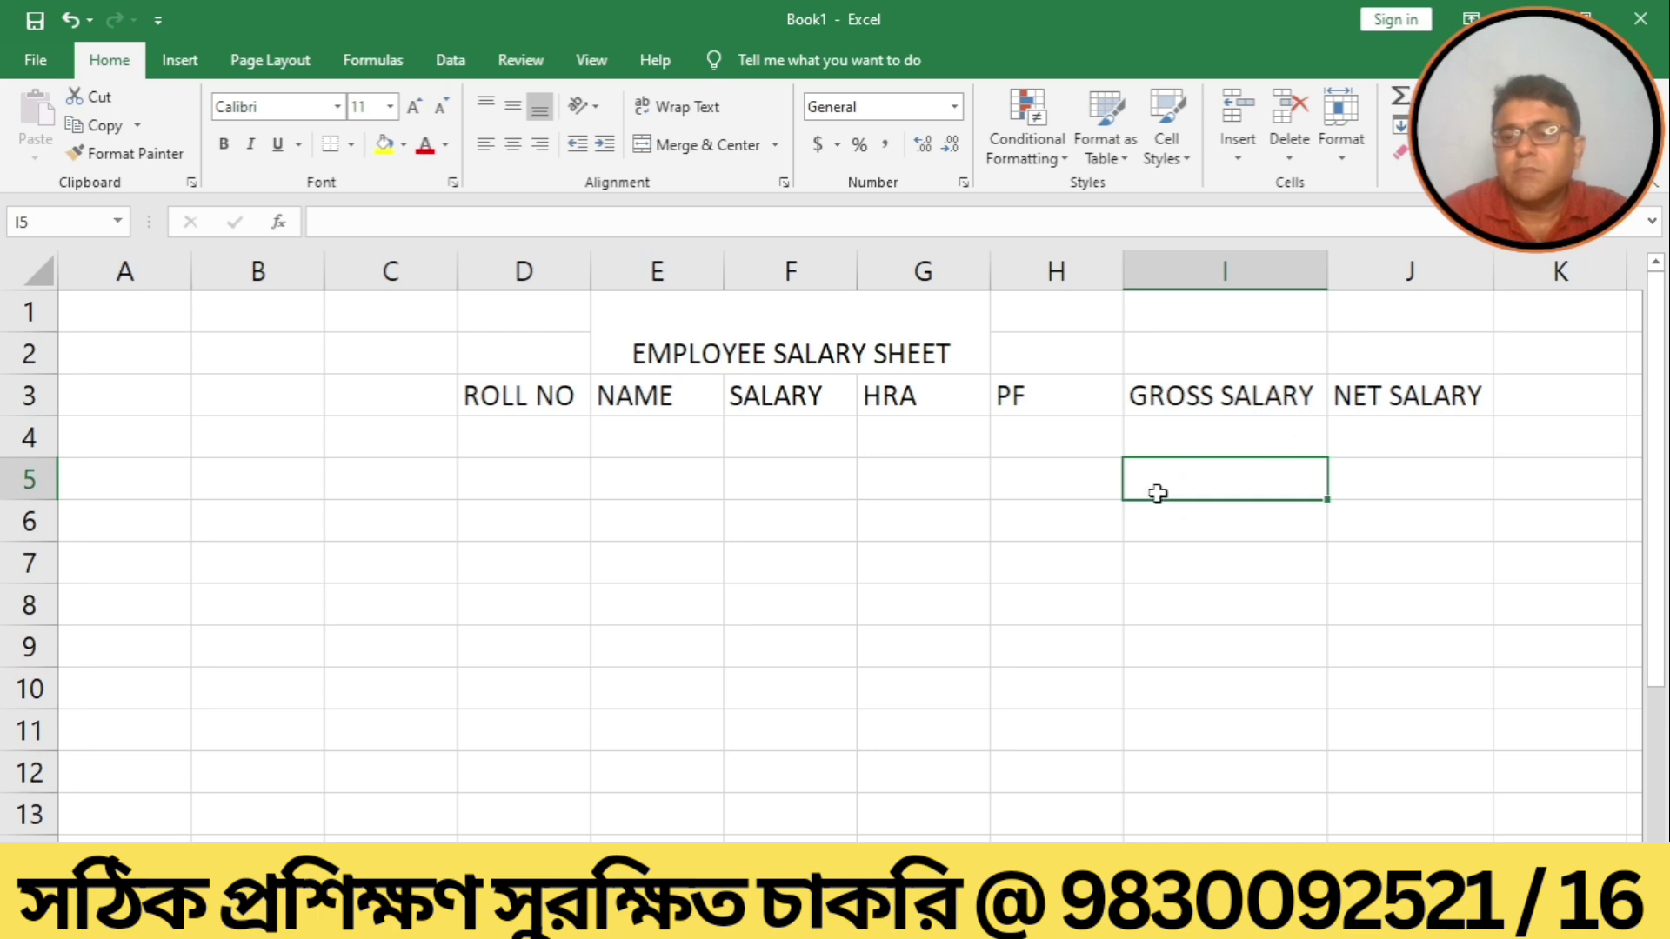
# Enter the first roll number, 1, in cell D4 under ROLL NO.
pyautogui.click(514, 435)
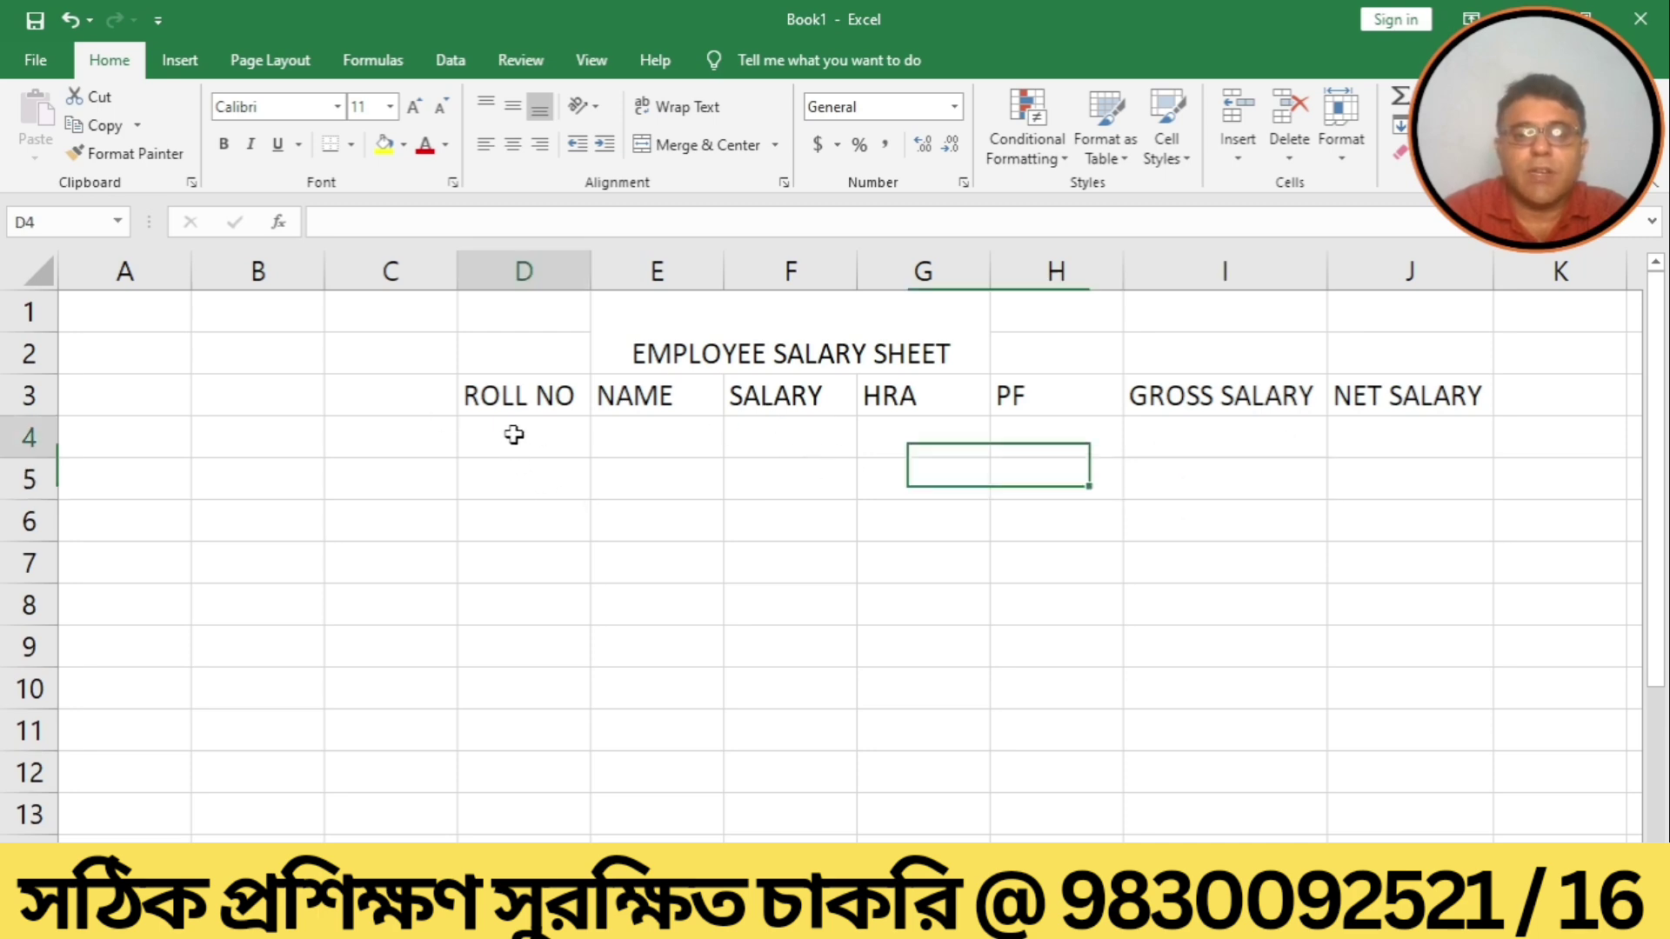
pyautogui.write('1')
pyautogui.press('Return')
pyautogui.write('3')
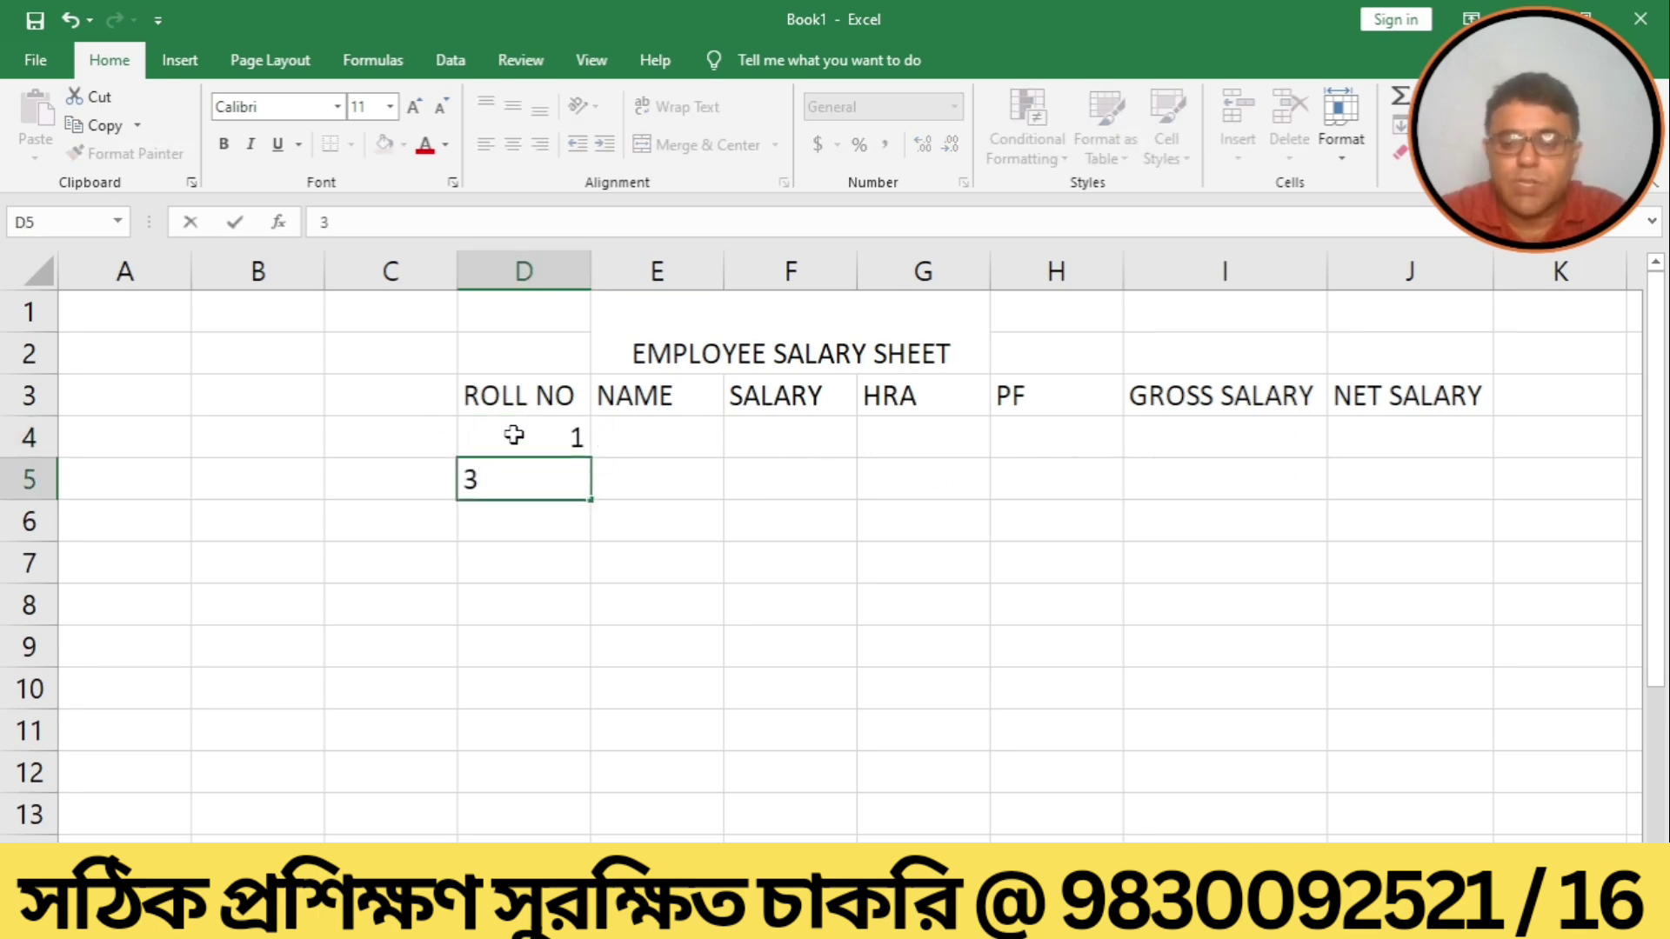
pyautogui.write('//*')
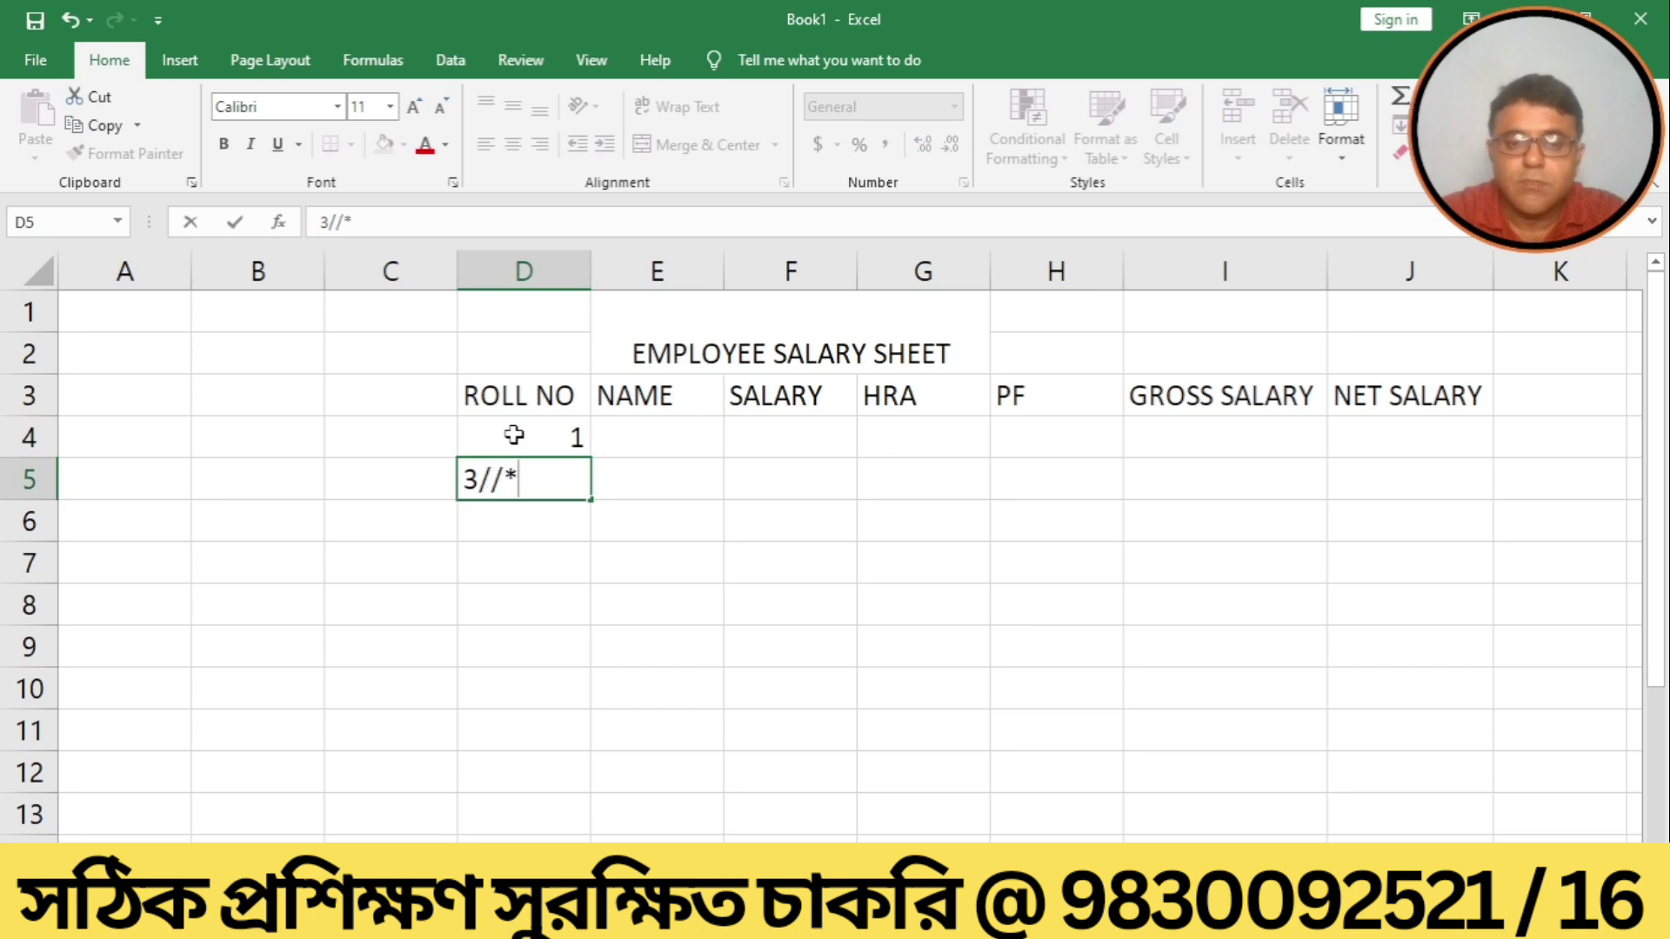
pyautogui.write('/****')
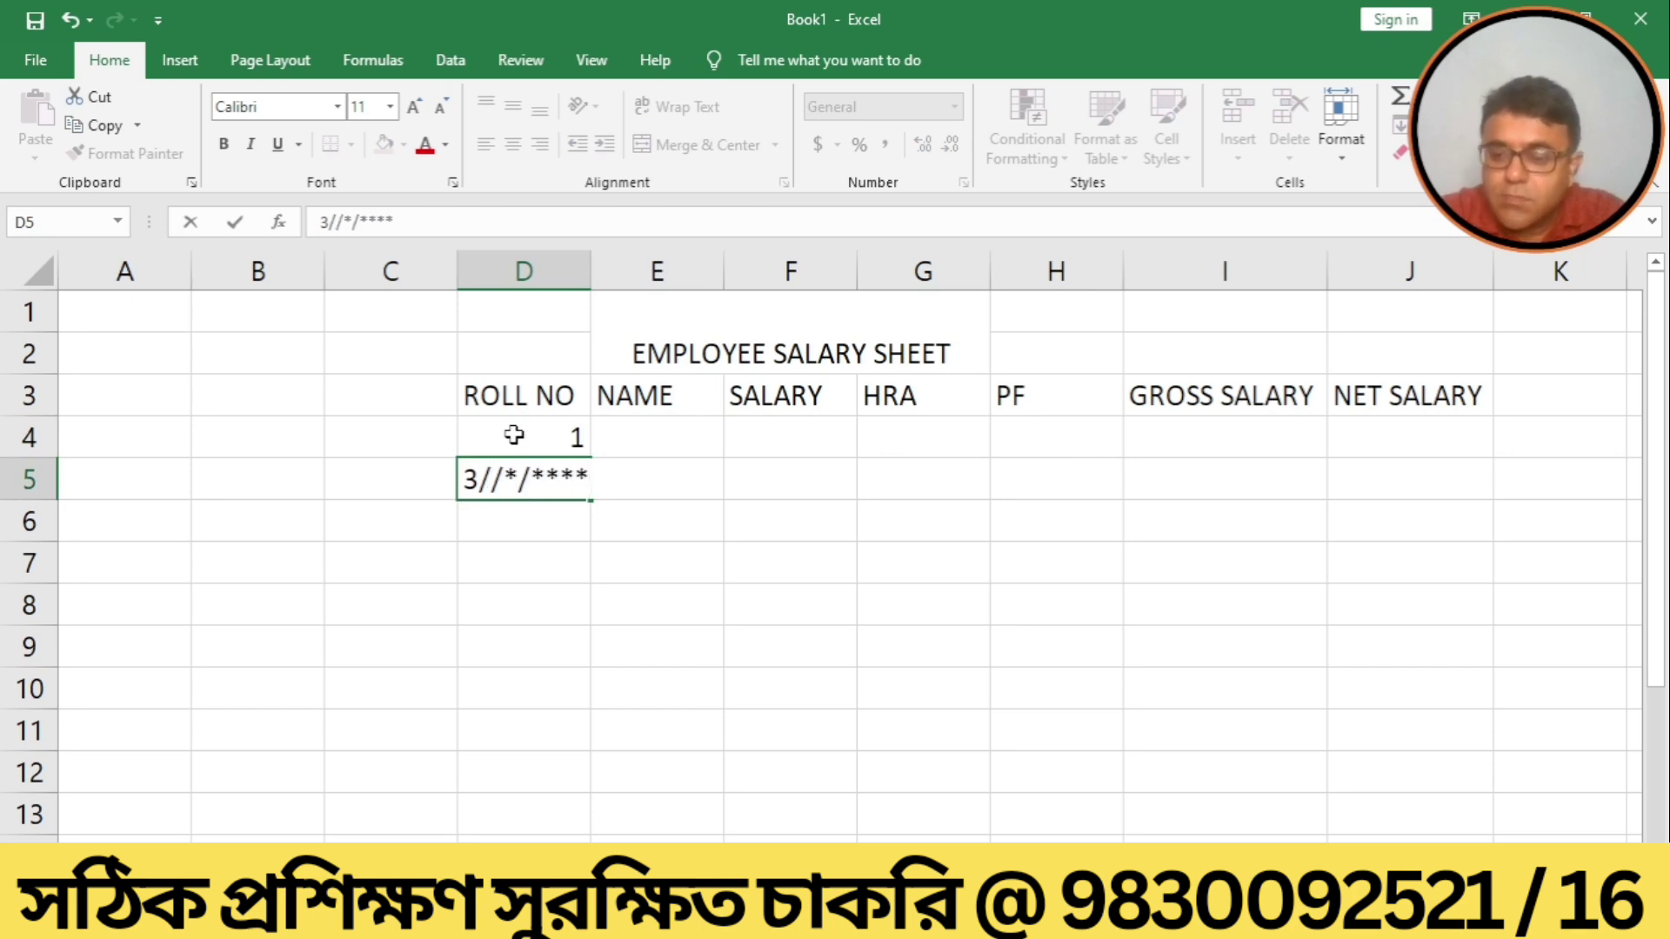
pyautogui.press('BackSpace')
pyautogui.press('BackSpace')
pyautogui.press('BackSpace')
pyautogui.press('BackSpace')
pyautogui.press('BackSpace')
pyautogui.press('BackSpace')
pyautogui.press('BackSpace')
pyautogui.press('BackSpace')
pyautogui.press('BackSpace')
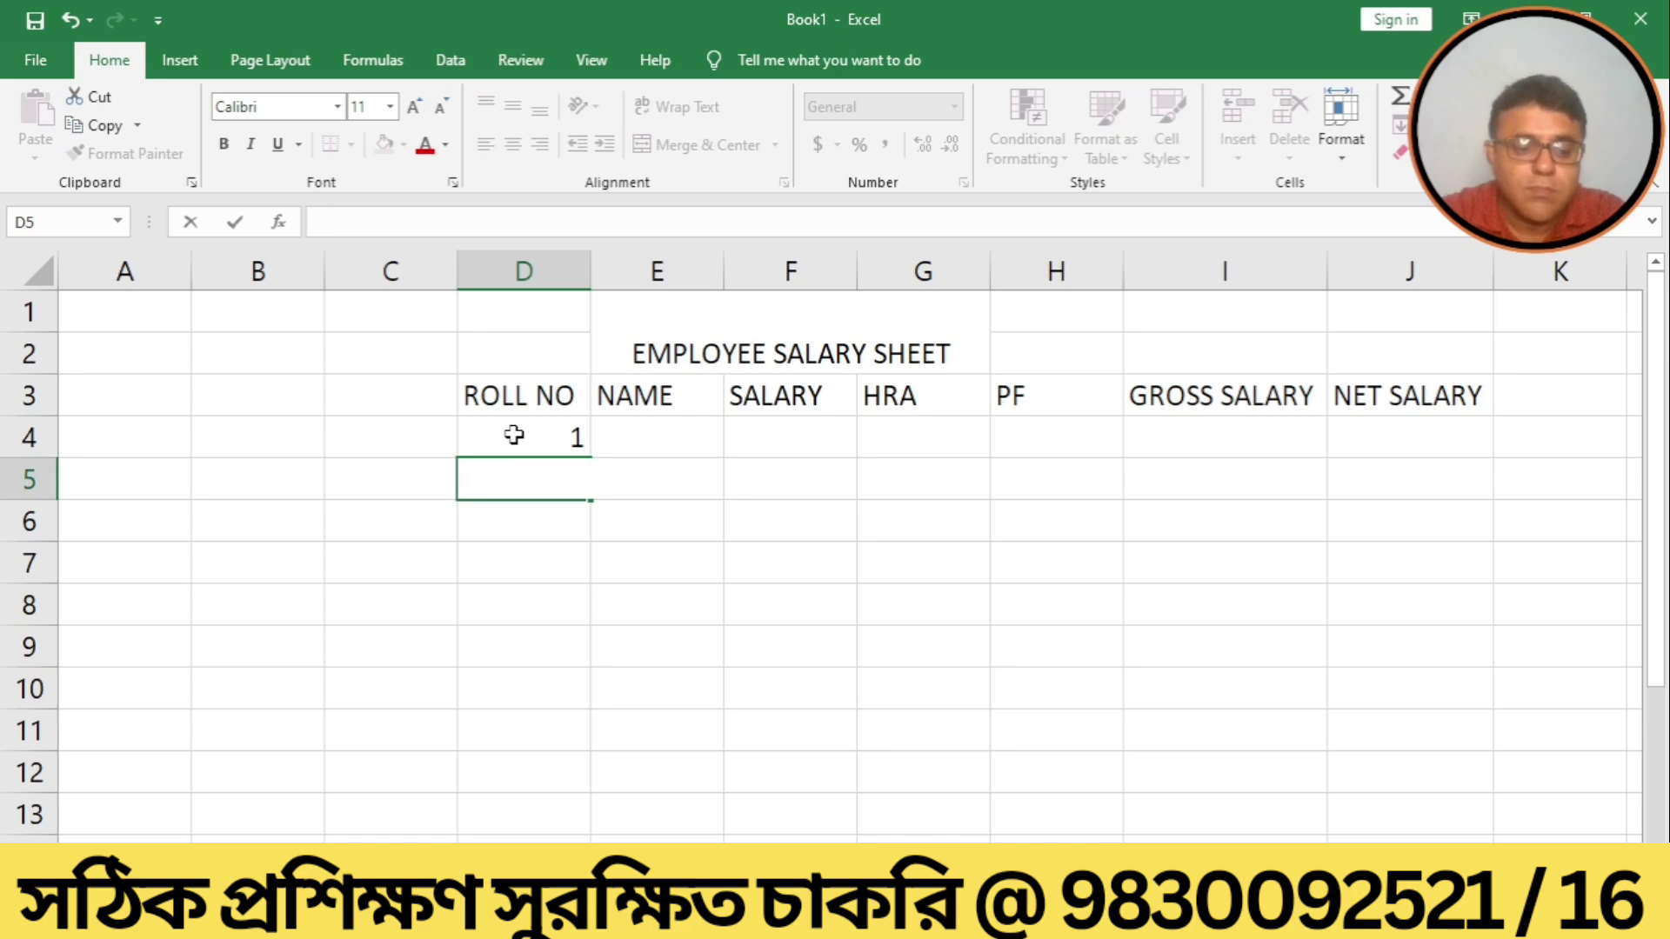
# Enter roll number 2 in cell D5 and fill the series from D4:D5 down to 5 in cell D8.
pyautogui.write('2')
pyautogui.press('Left')
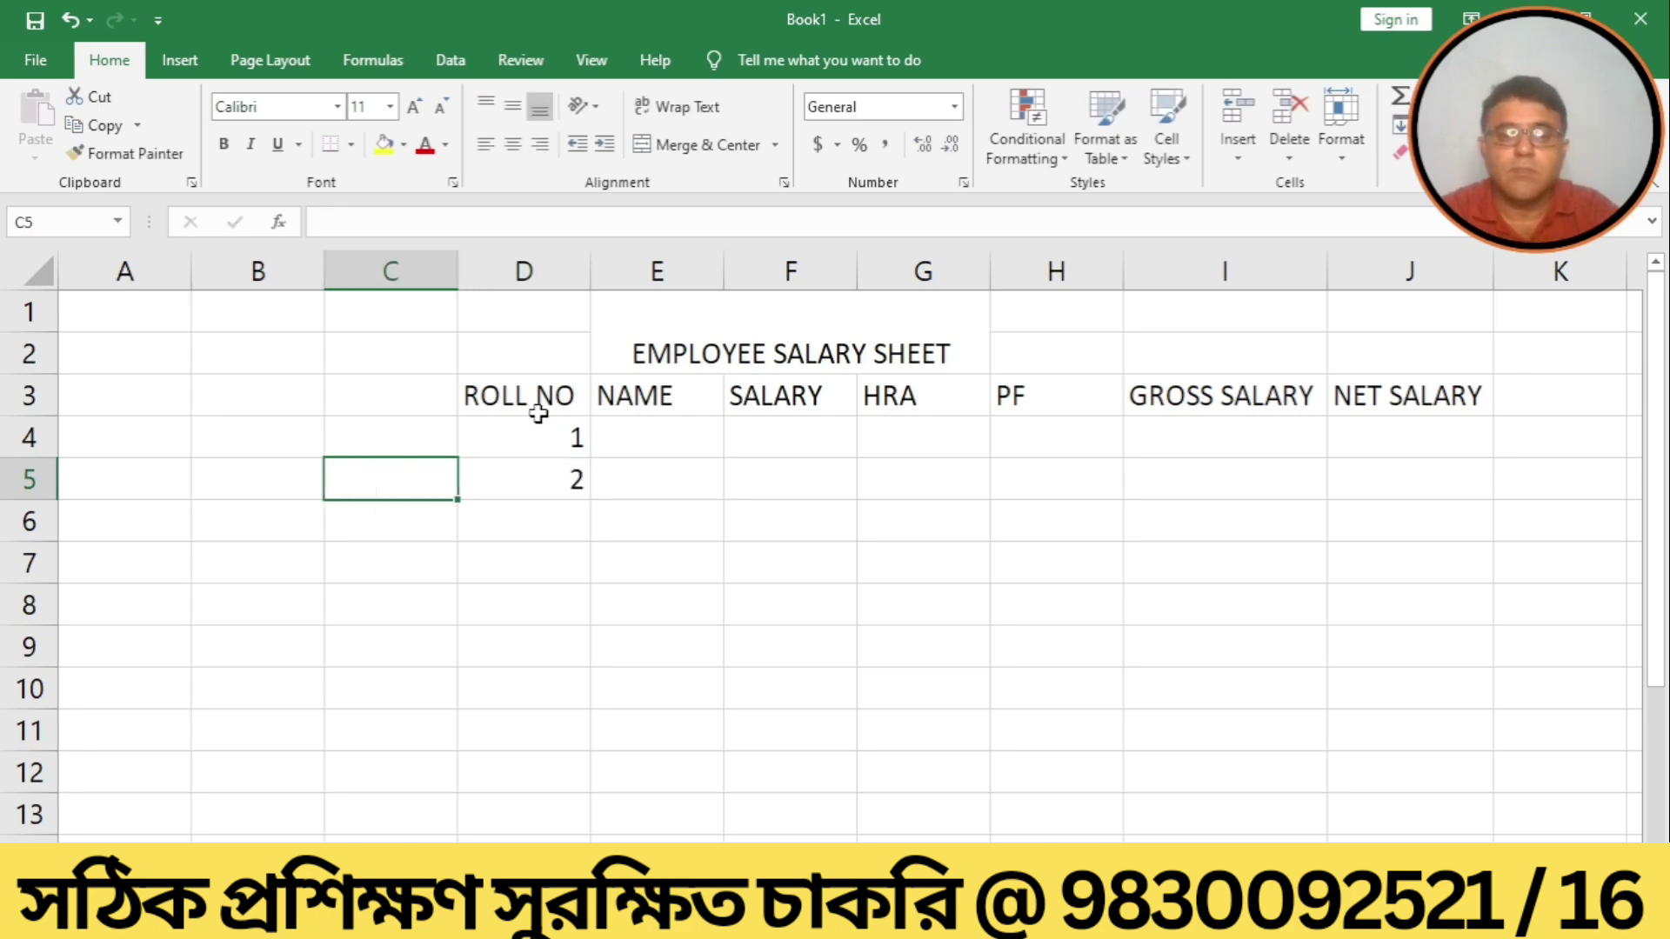
pyautogui.moveTo(527, 433); pyautogui.dragTo(589, 611)
# Enter the names A, B, C, D and E in cells E4 to E8 of the NAME column.
pyautogui.click(656, 434)
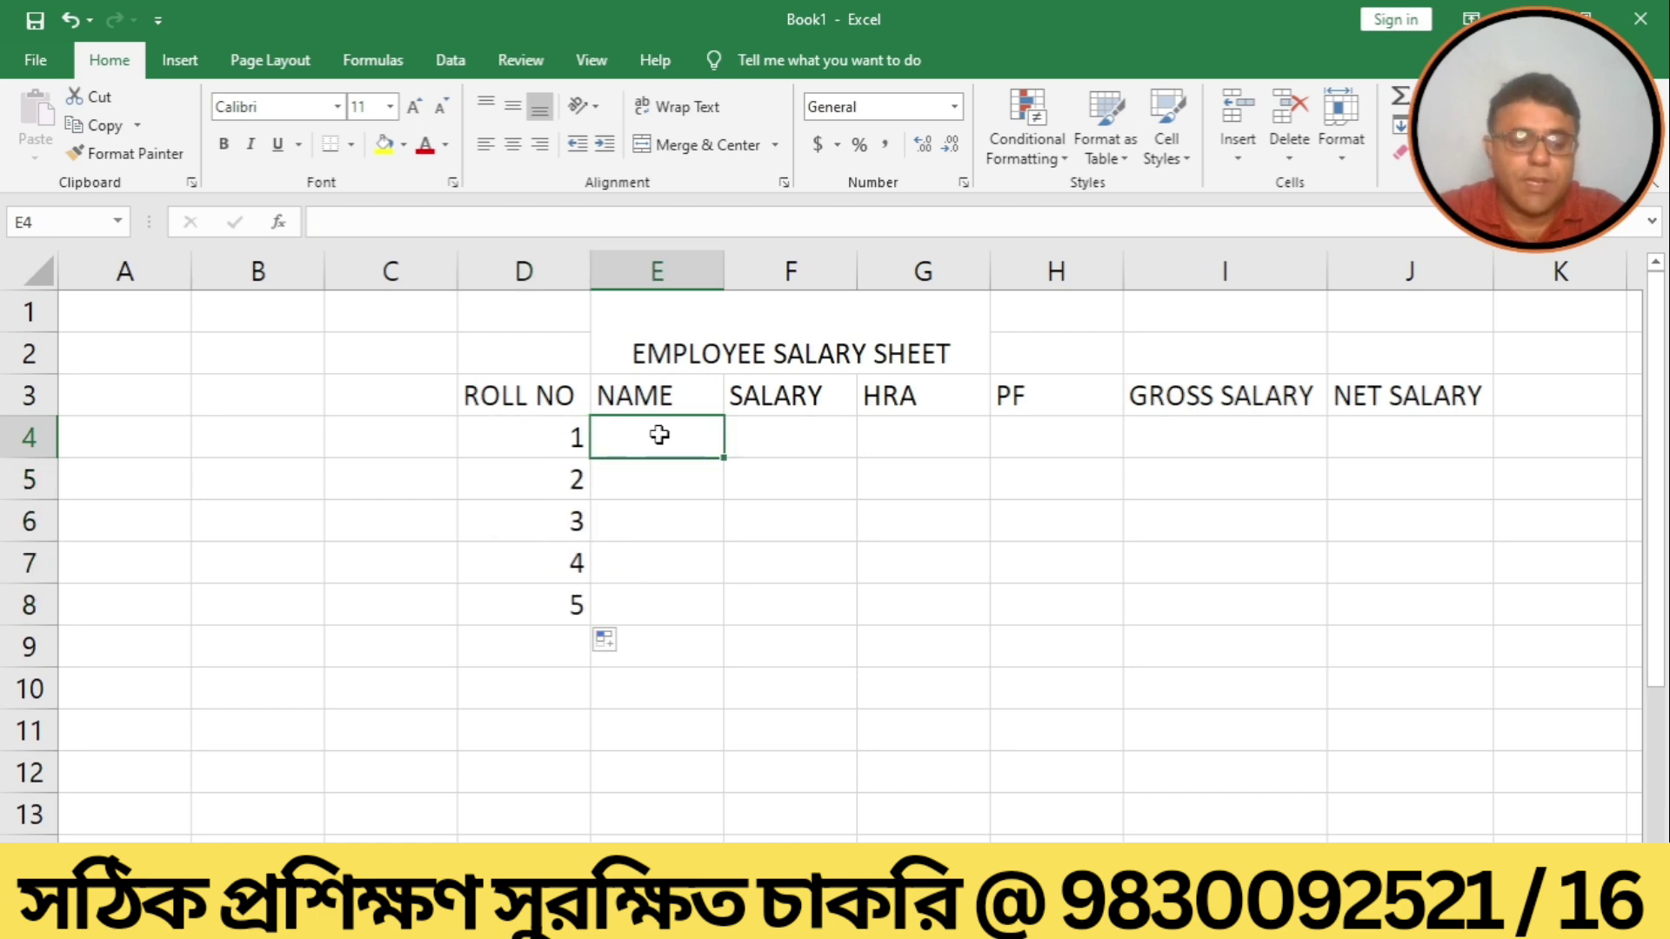
pyautogui.write('A')
pyautogui.press('Return')
pyautogui.write('B')
pyautogui.press('Return')
pyautogui.write('C')
pyautogui.press('Return')
pyautogui.write('D')
pyautogui.press('Return')
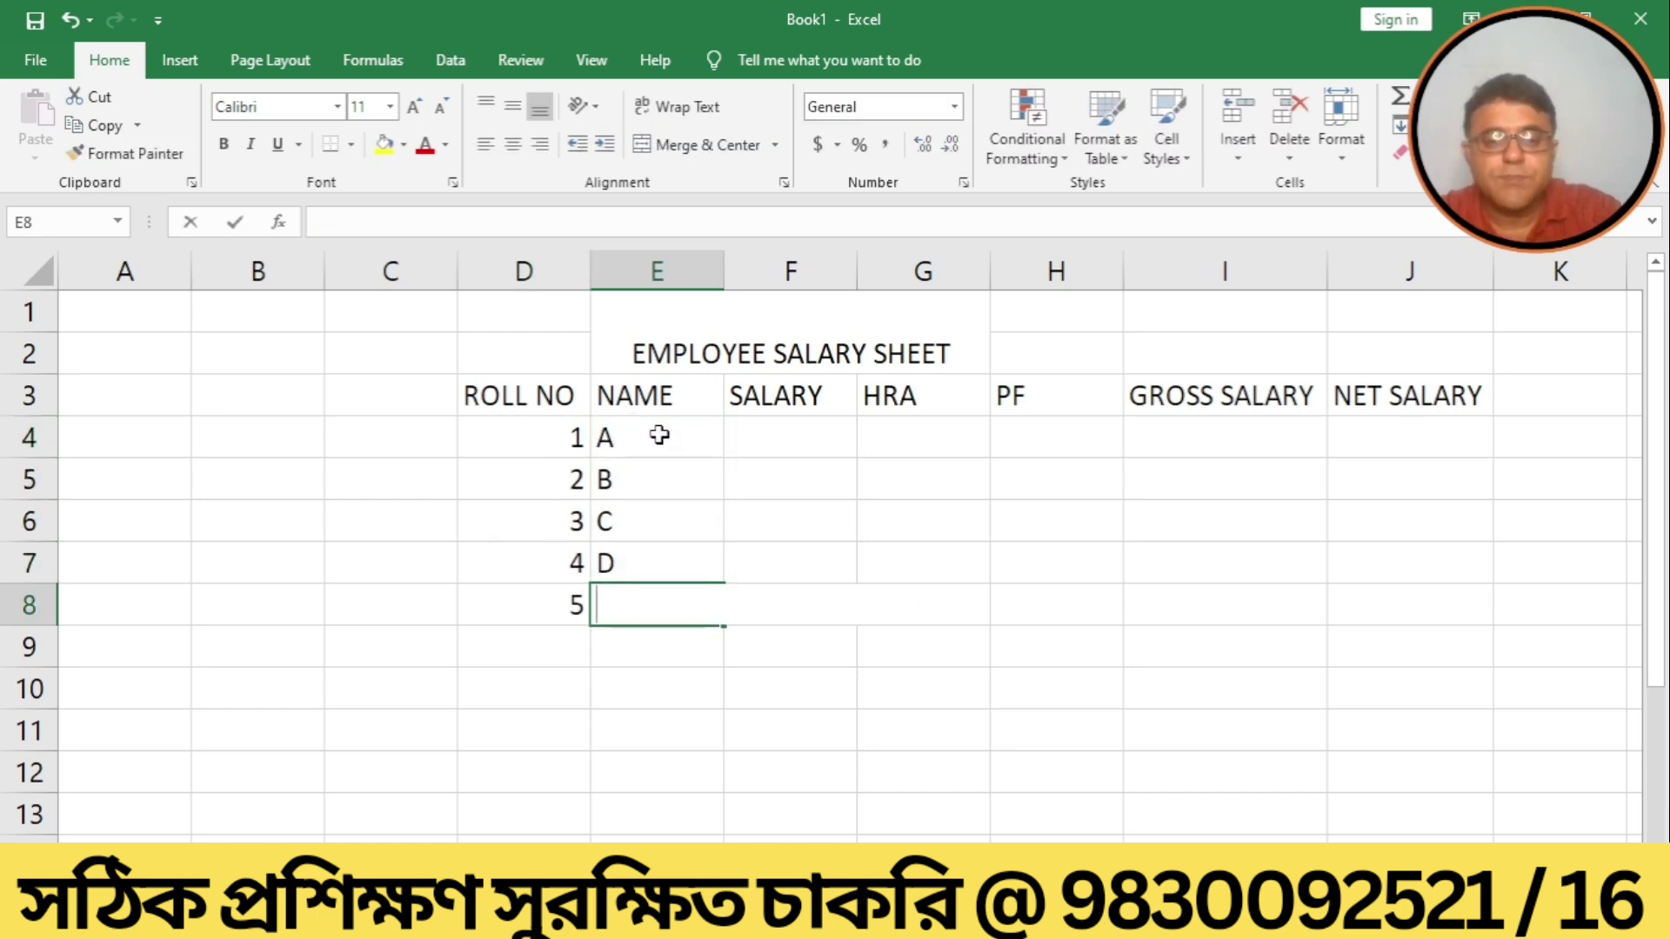
pyautogui.write('E')
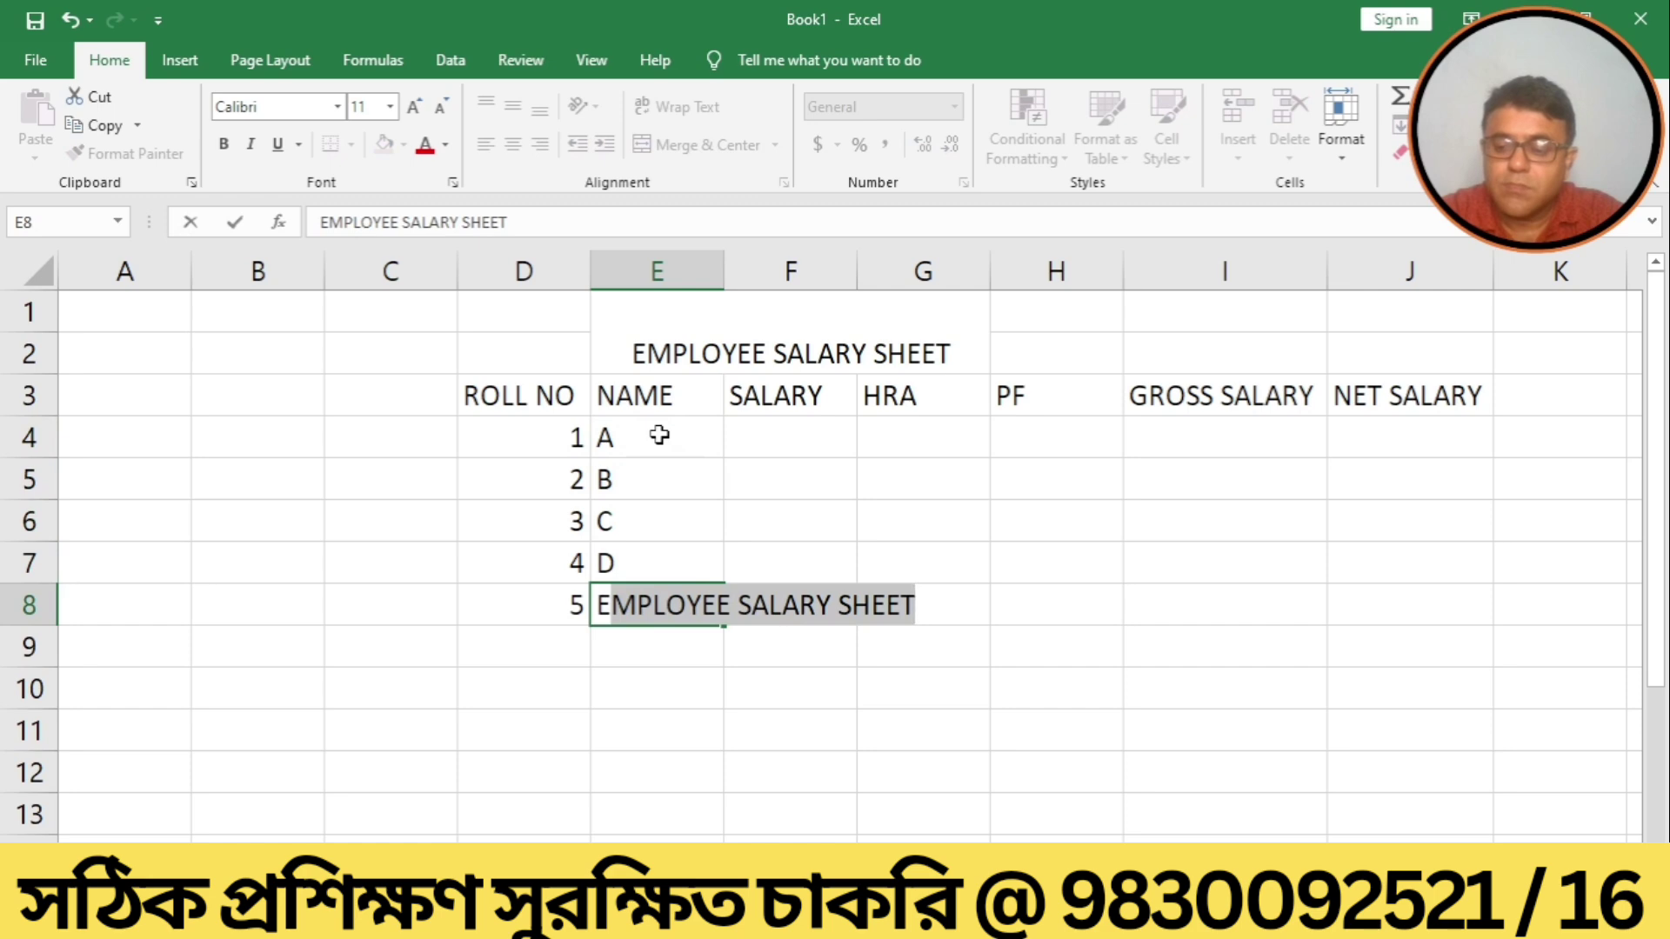
pyautogui.write('\\')
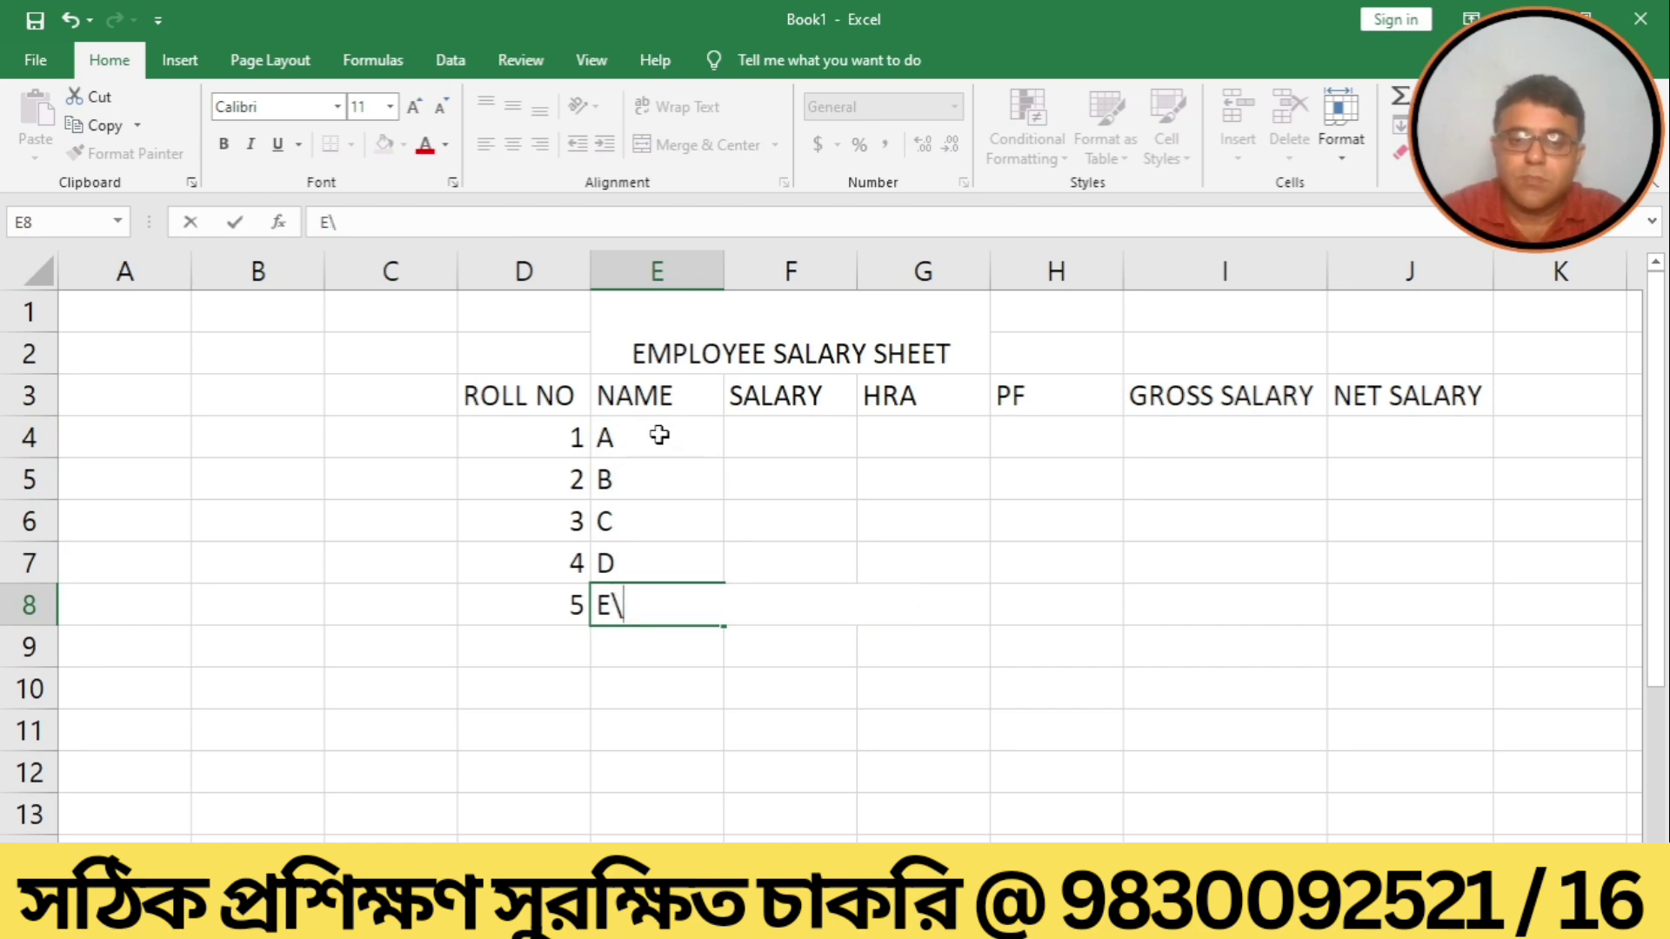
pyautogui.press('BackSpace')
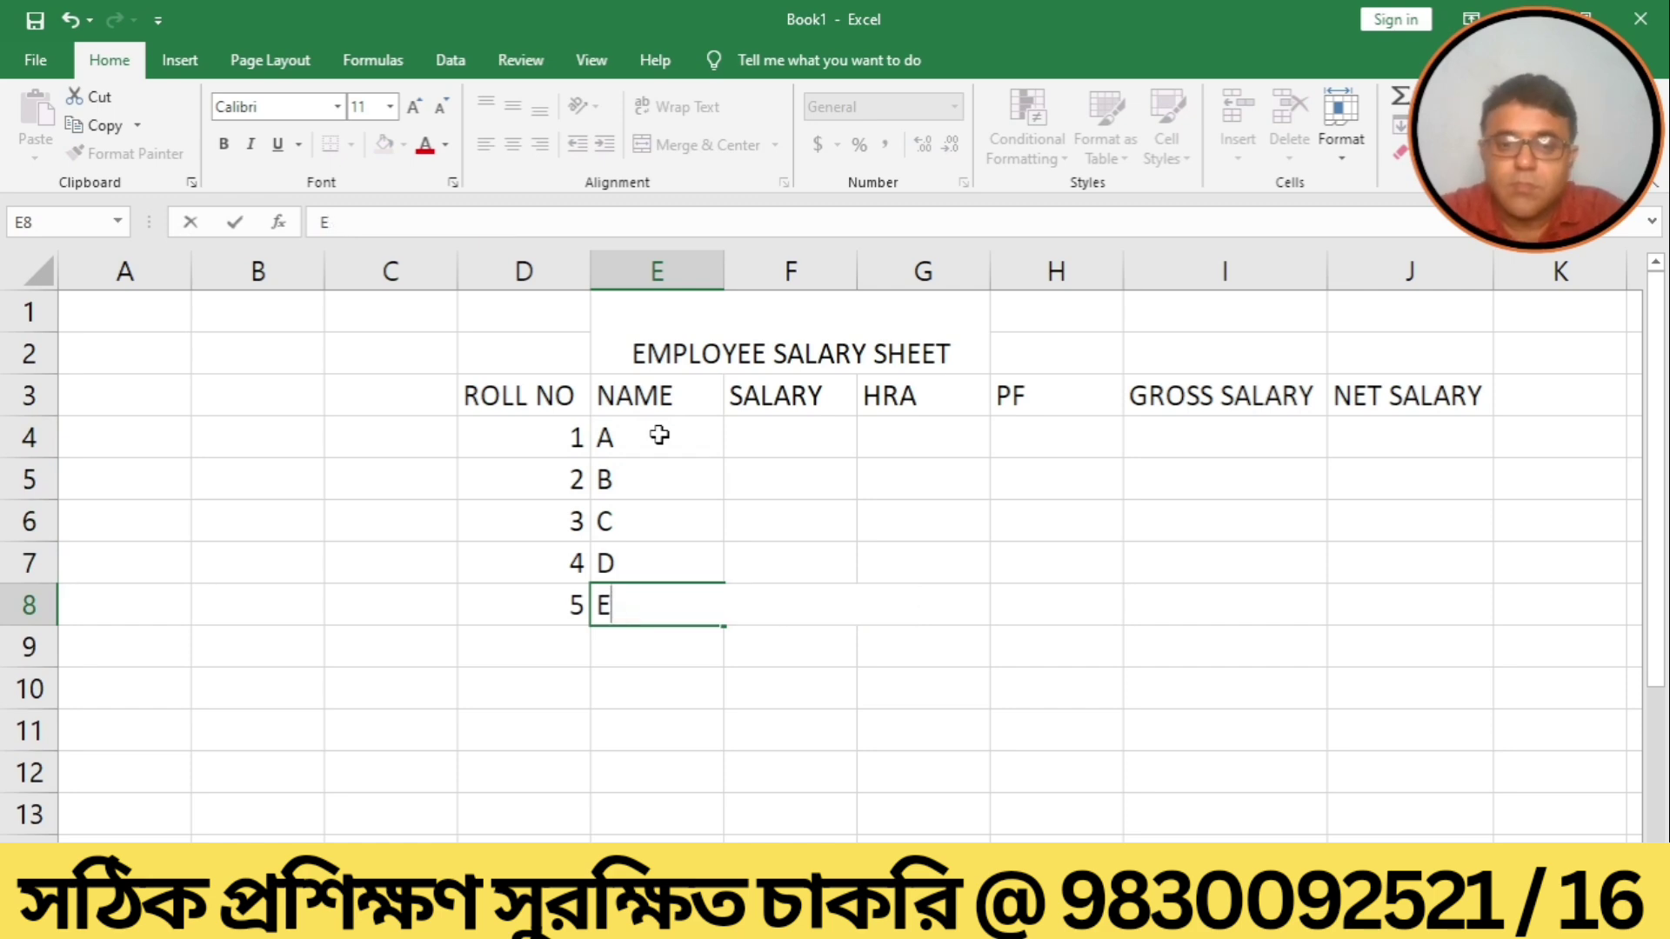
pyautogui.press('Return')
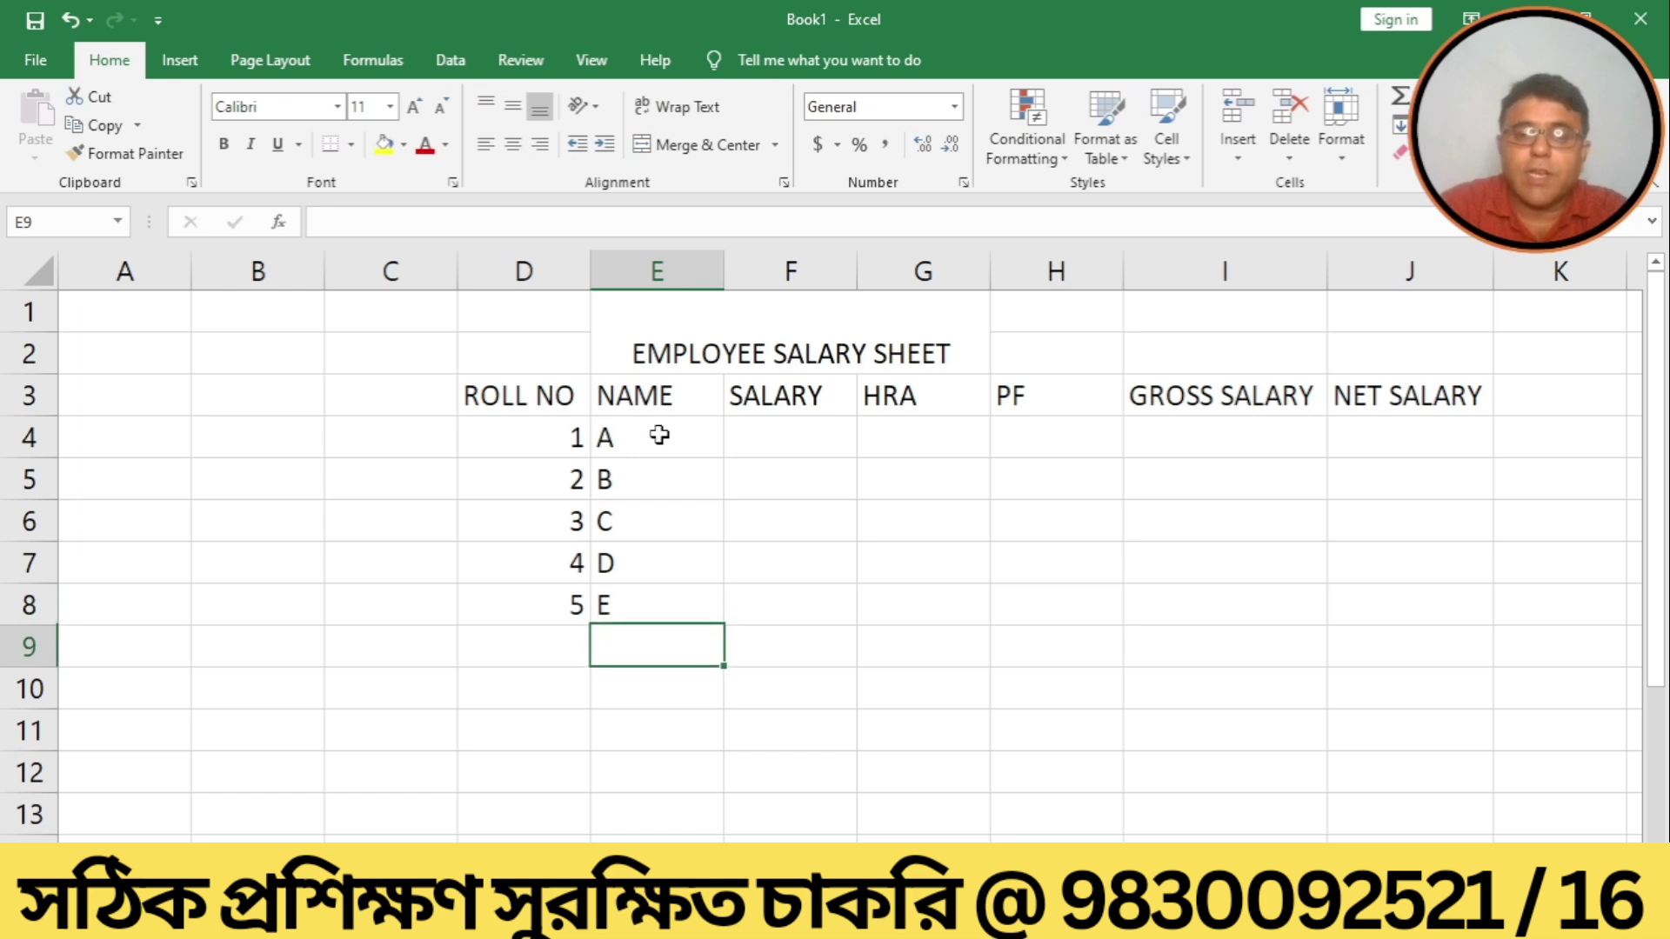
# Enter the HRA formula =F4*30% in cell G4 and fill it down to cell G8.
pyautogui.press('Up')
pyautogui.press('Up')
pyautogui.press('Up')
pyautogui.press('Up')
pyautogui.press('Up')
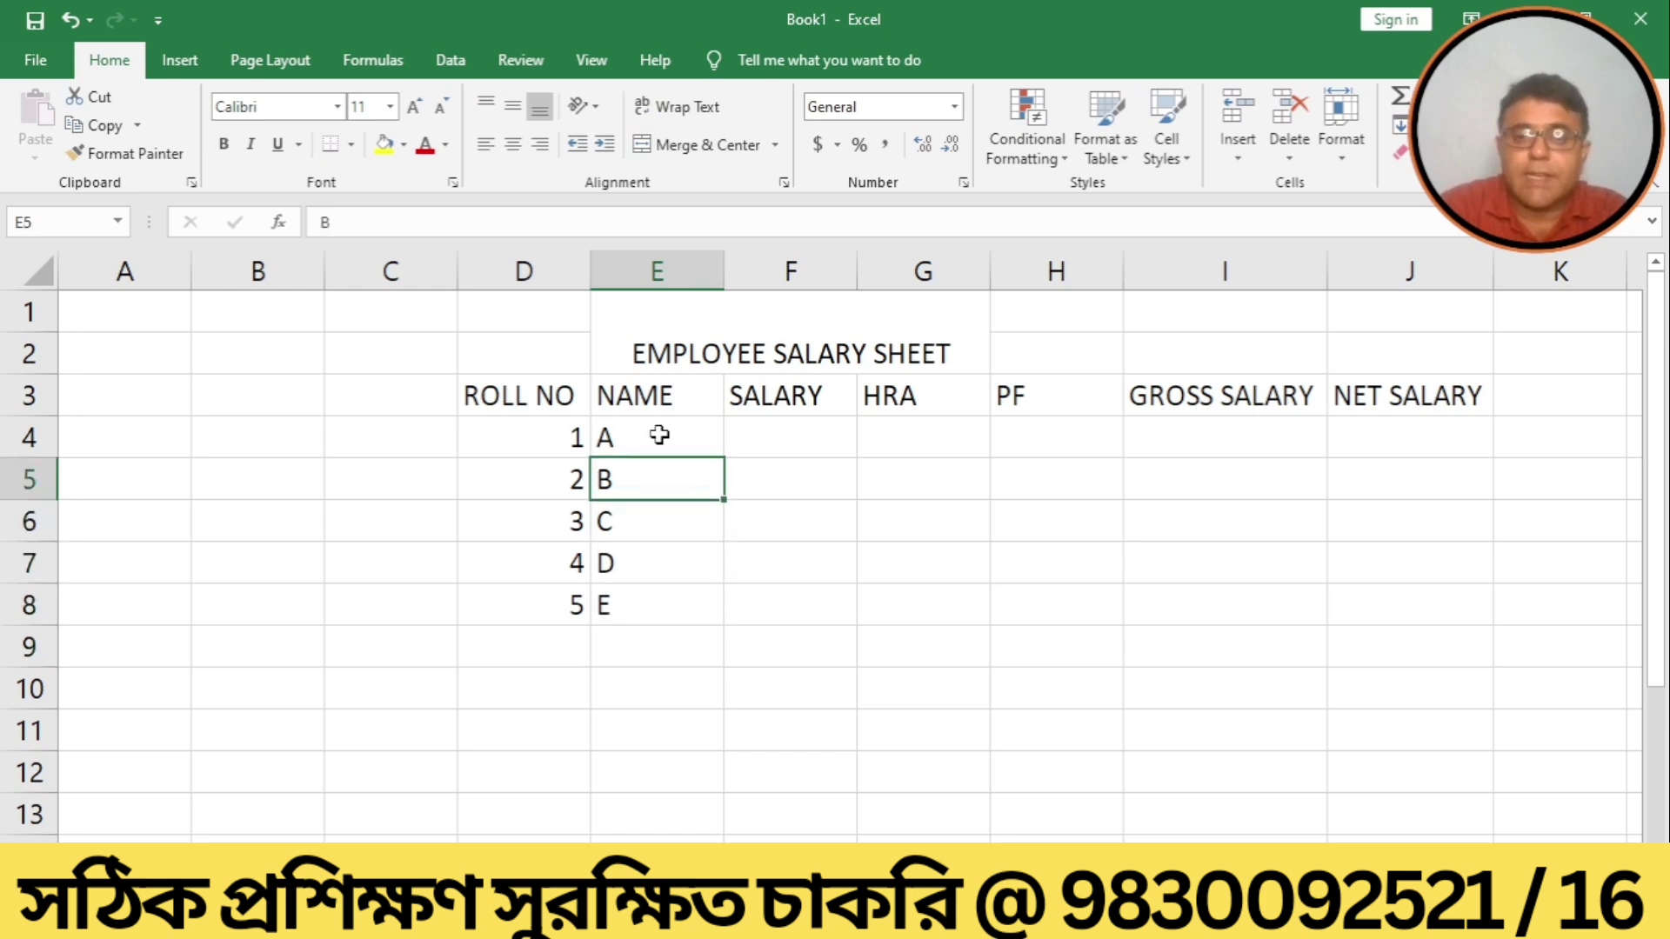
pyautogui.press('Right')
pyautogui.press('Right')
pyautogui.write('=')
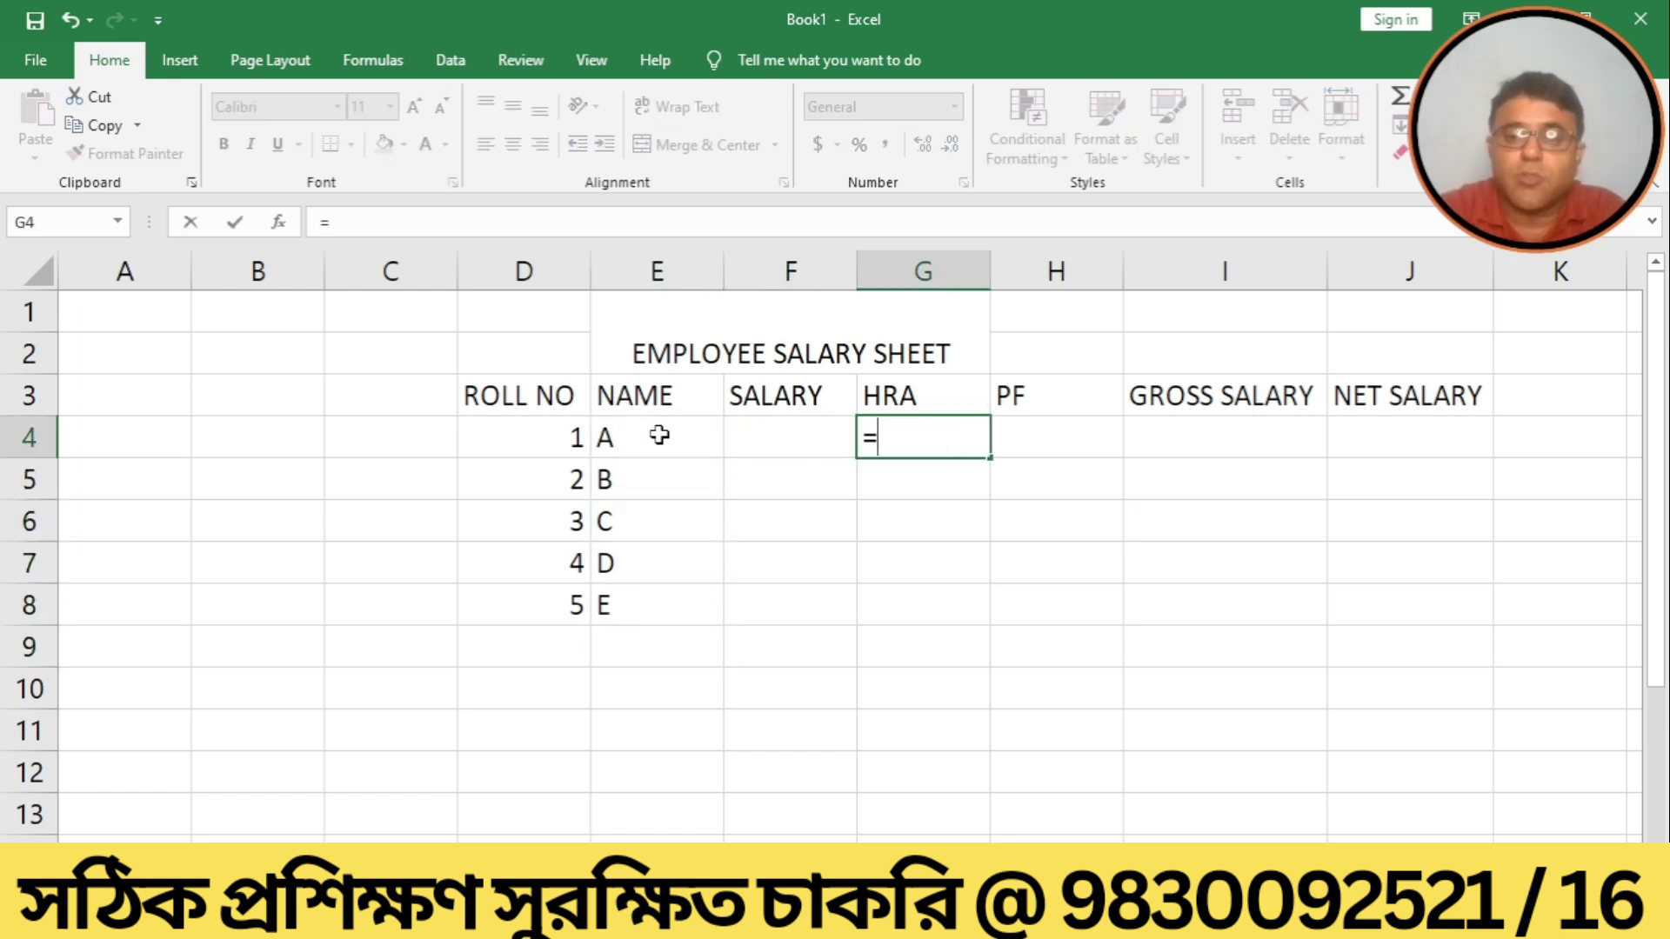
pyautogui.click(806, 433)
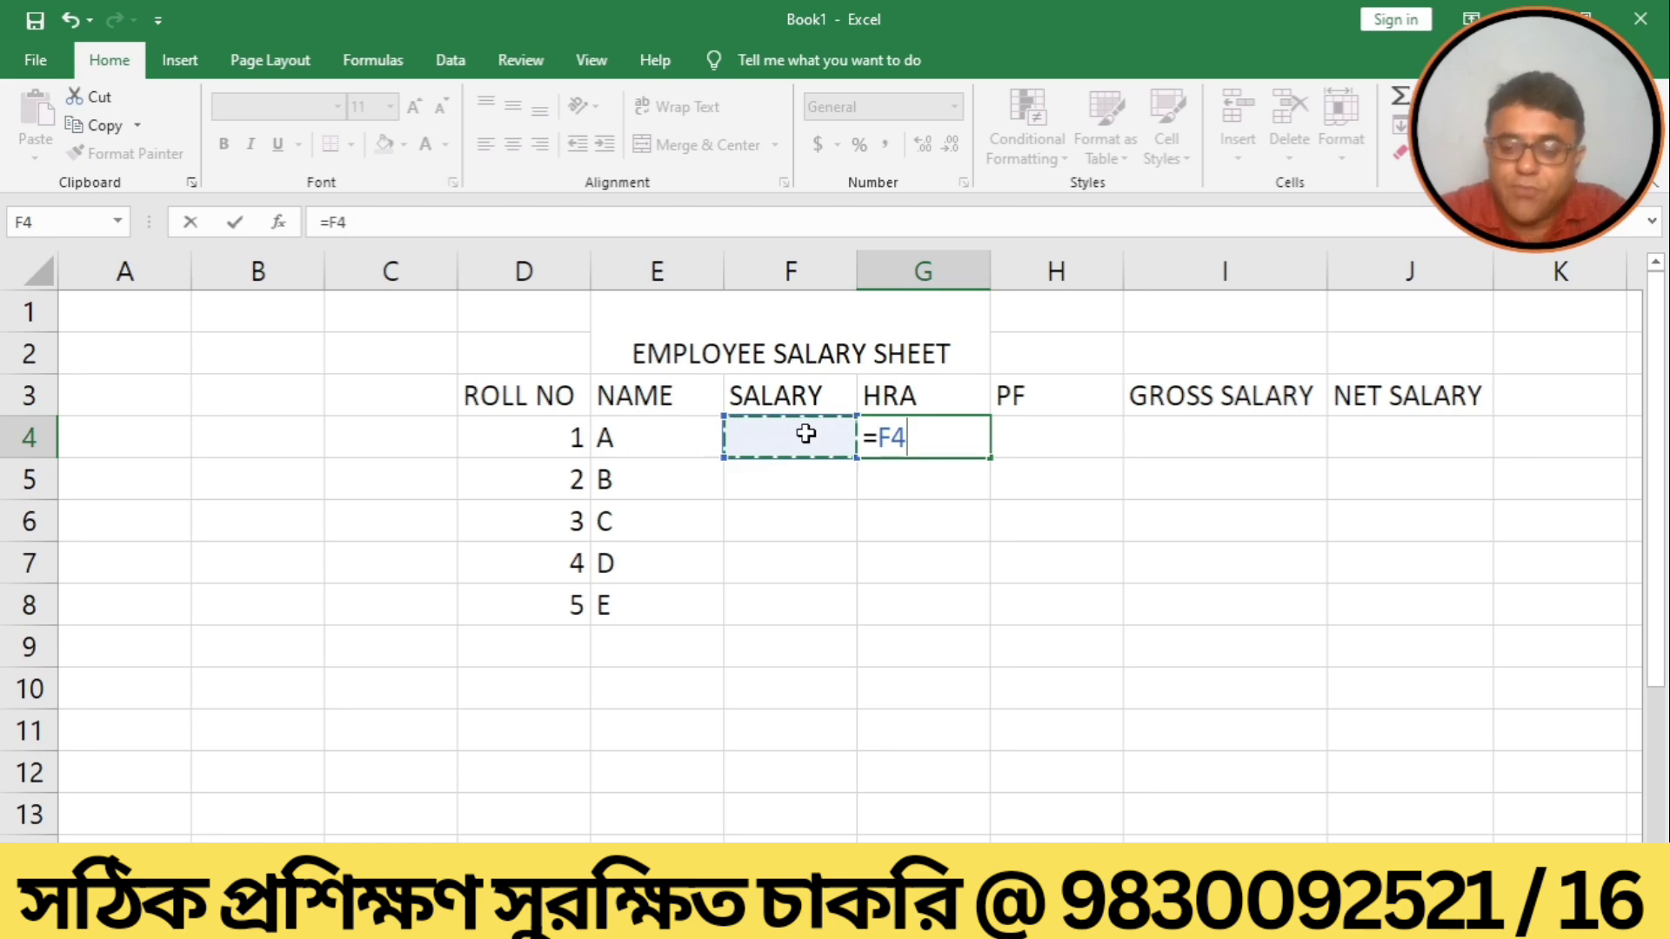
pyautogui.write('*')
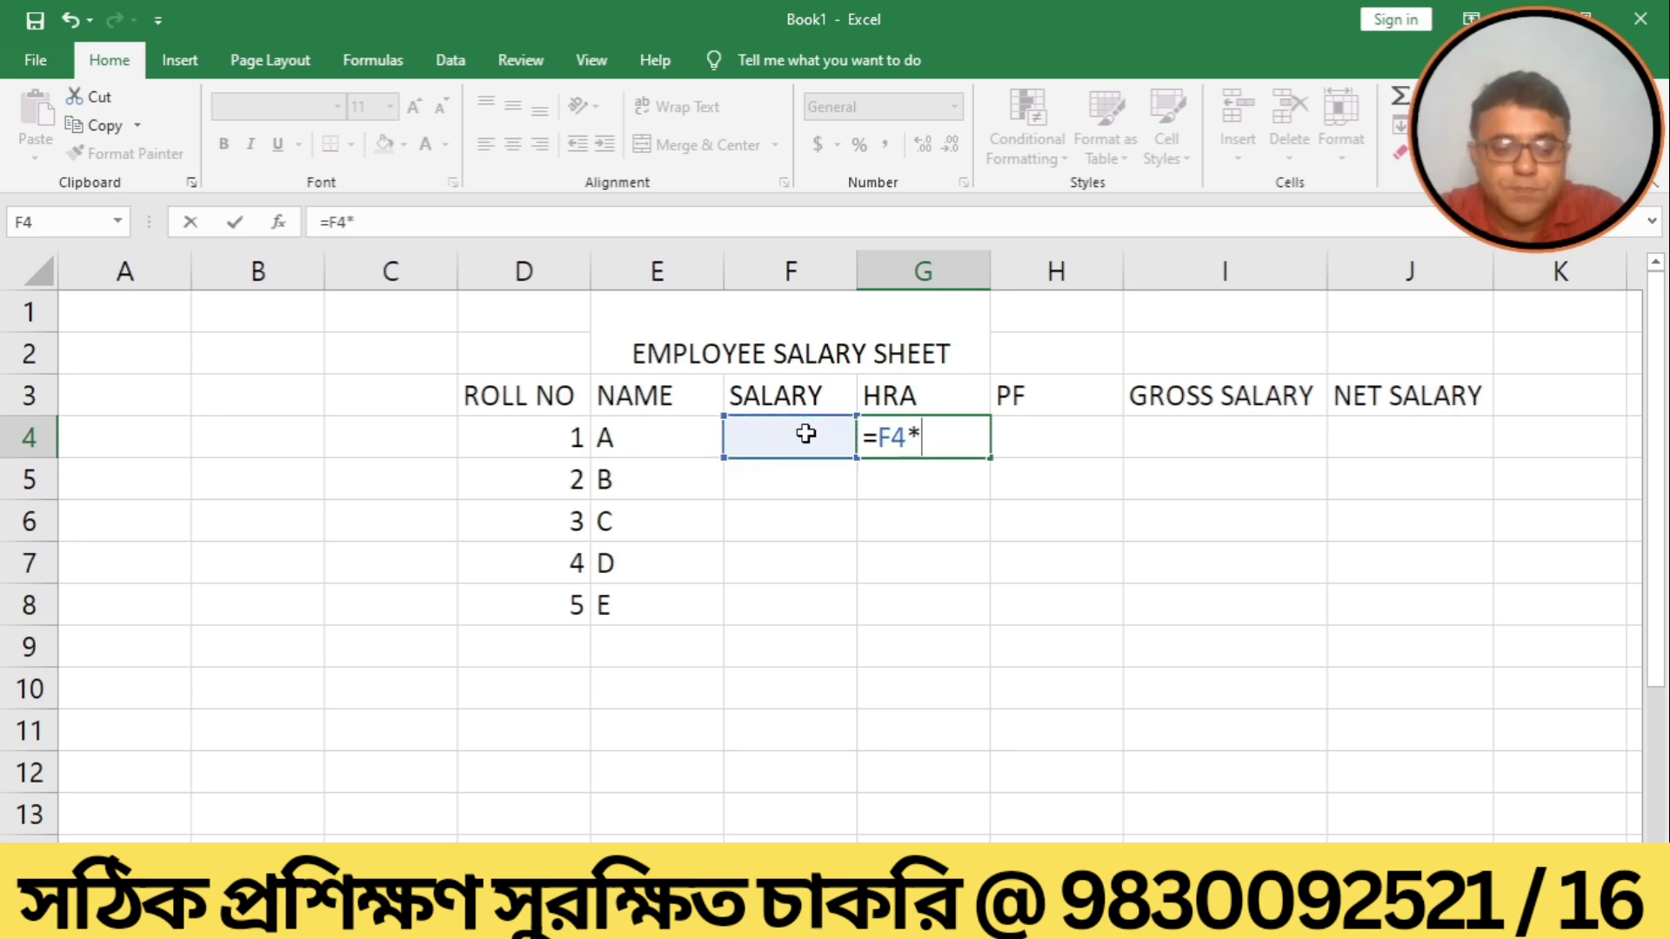
pyautogui.write('2')
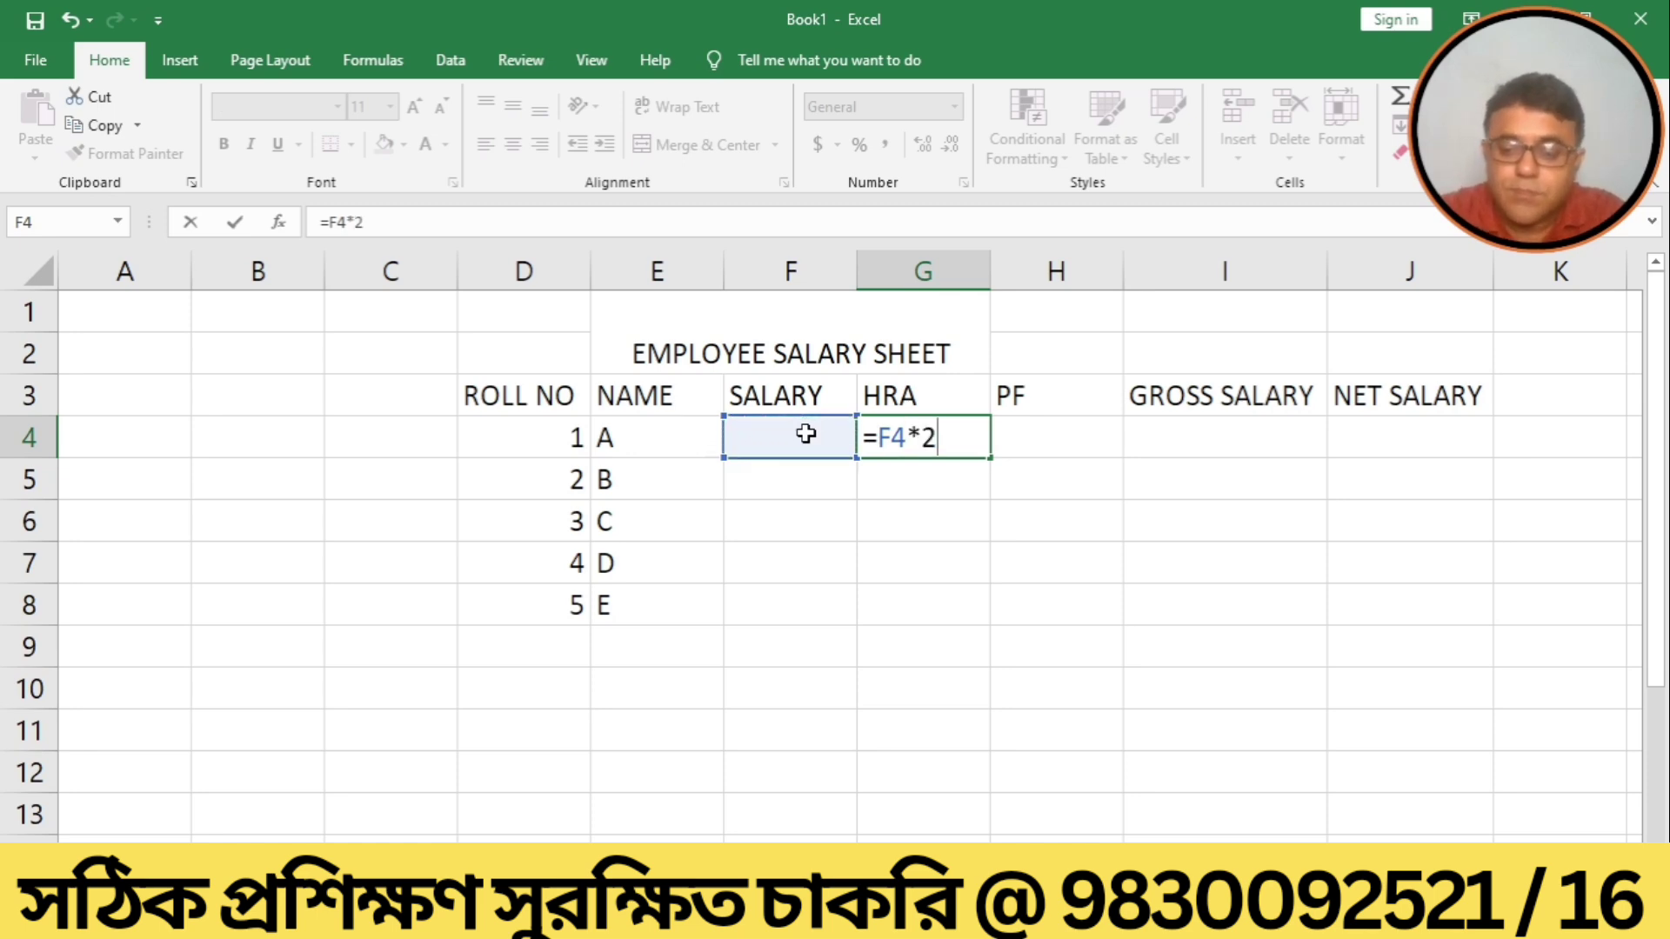
pyautogui.press('BackSpace')
pyautogui.write('30')
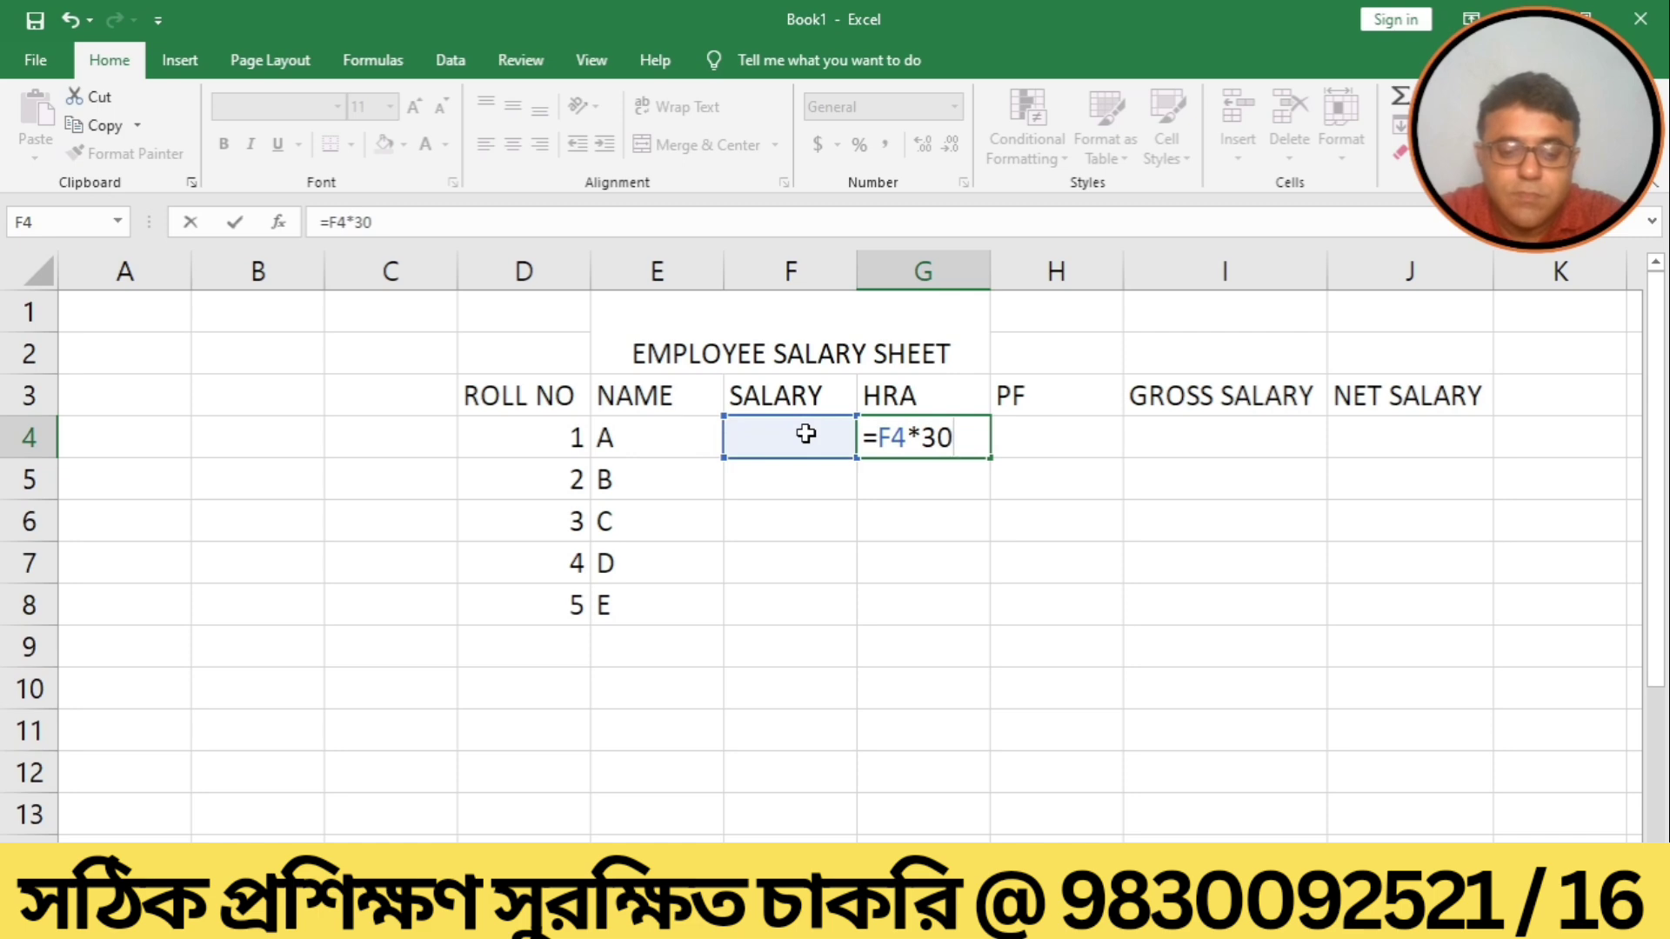
pyautogui.write('%')
pyautogui.click(806, 434)
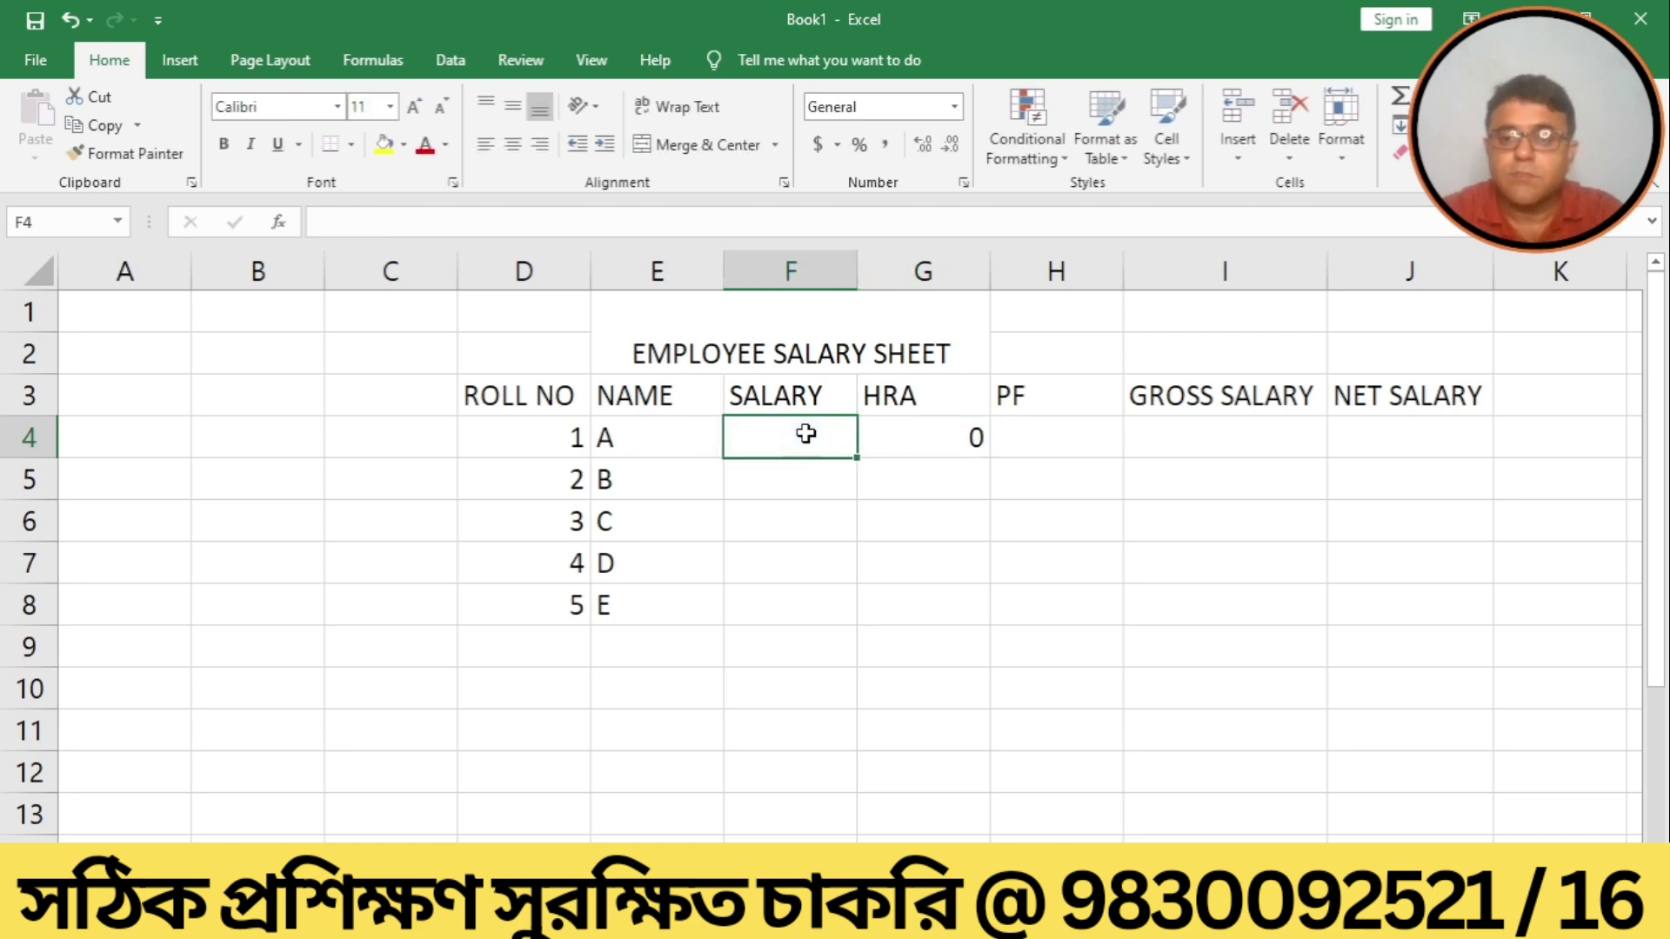
pyautogui.click(927, 440)
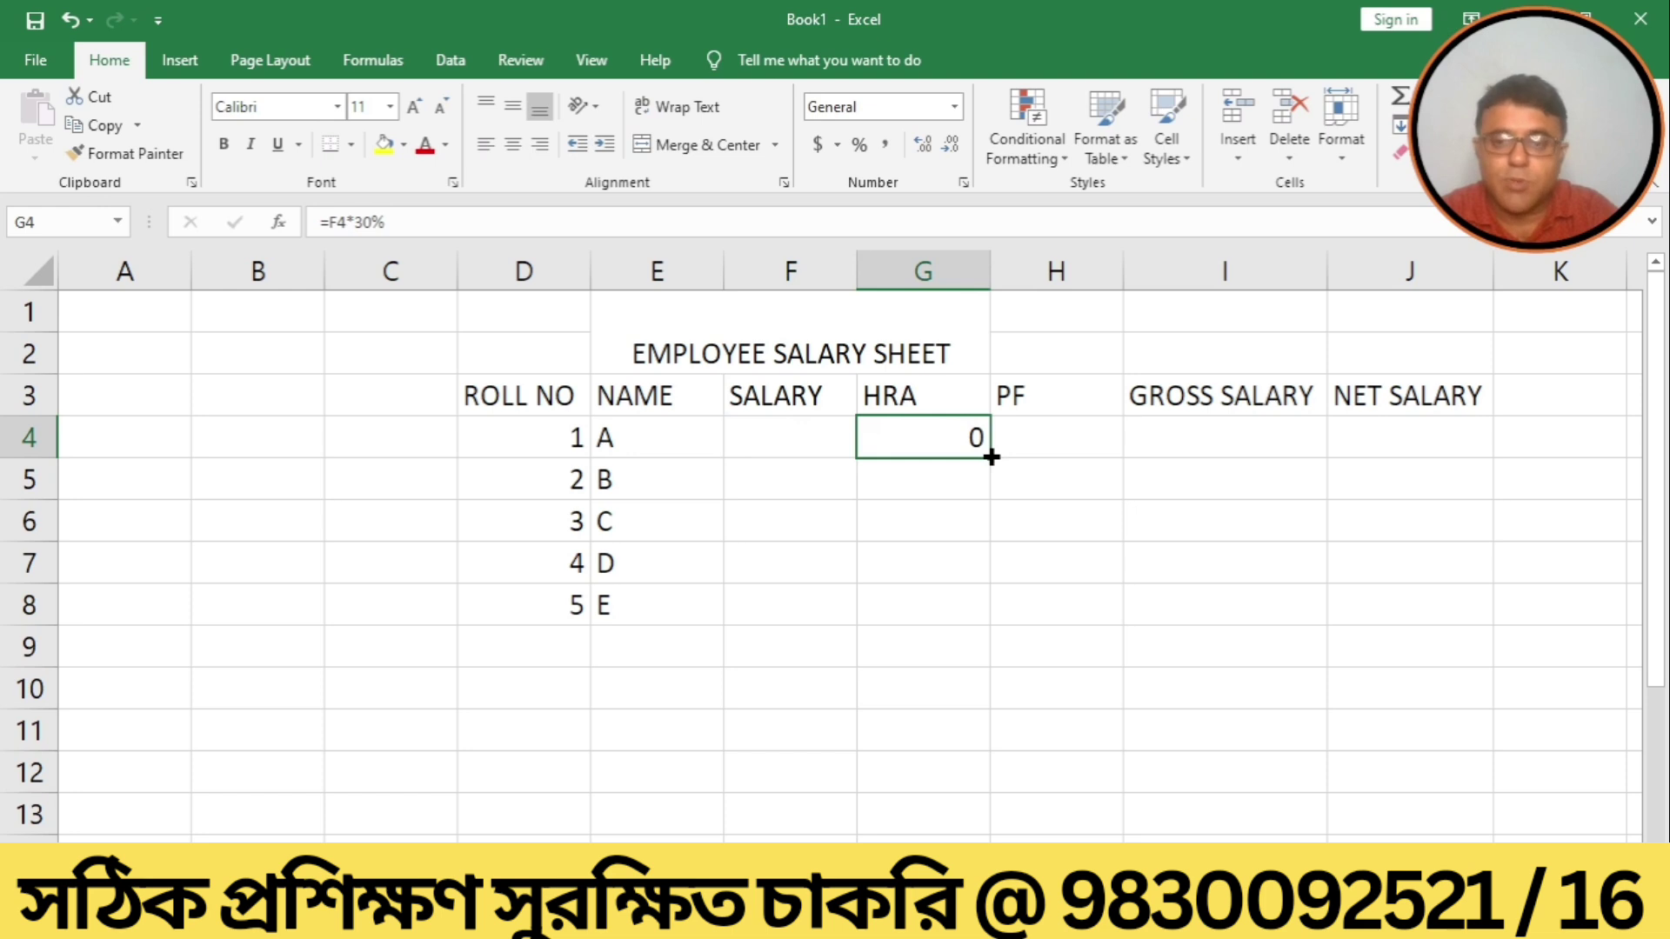
pyautogui.moveTo(991, 457); pyautogui.dragTo(981, 609)
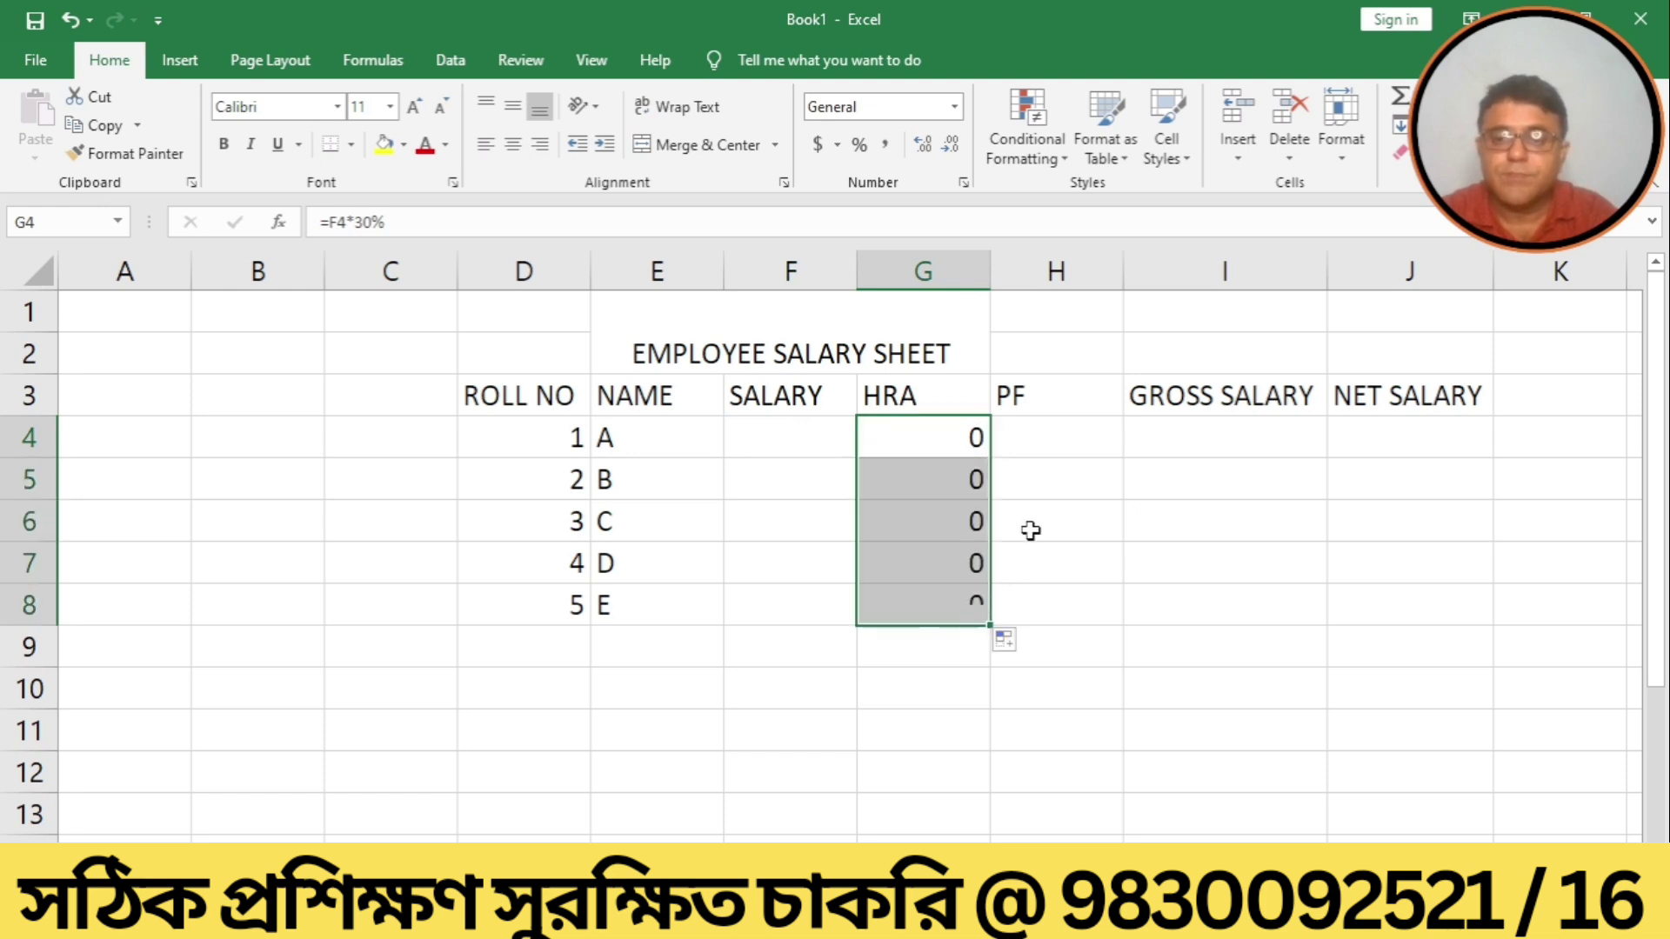
# Enter the PF formula =F4*12% in cell H4 and fill it down to cell H8.
pyautogui.click(1043, 427)
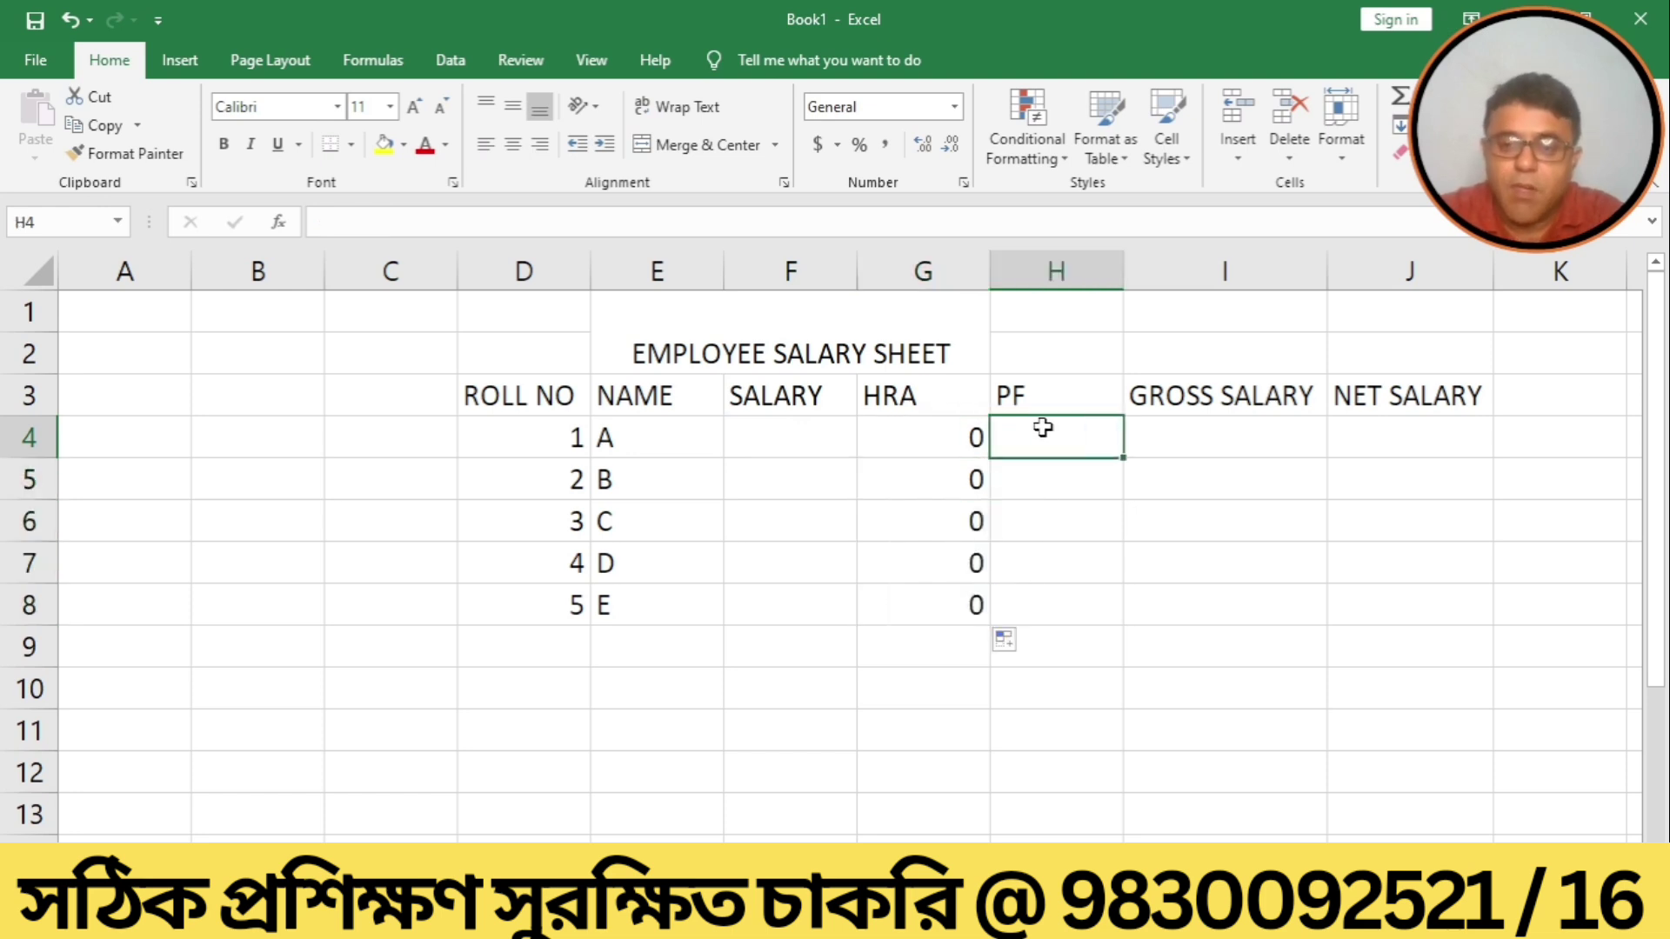
pyautogui.write('=')
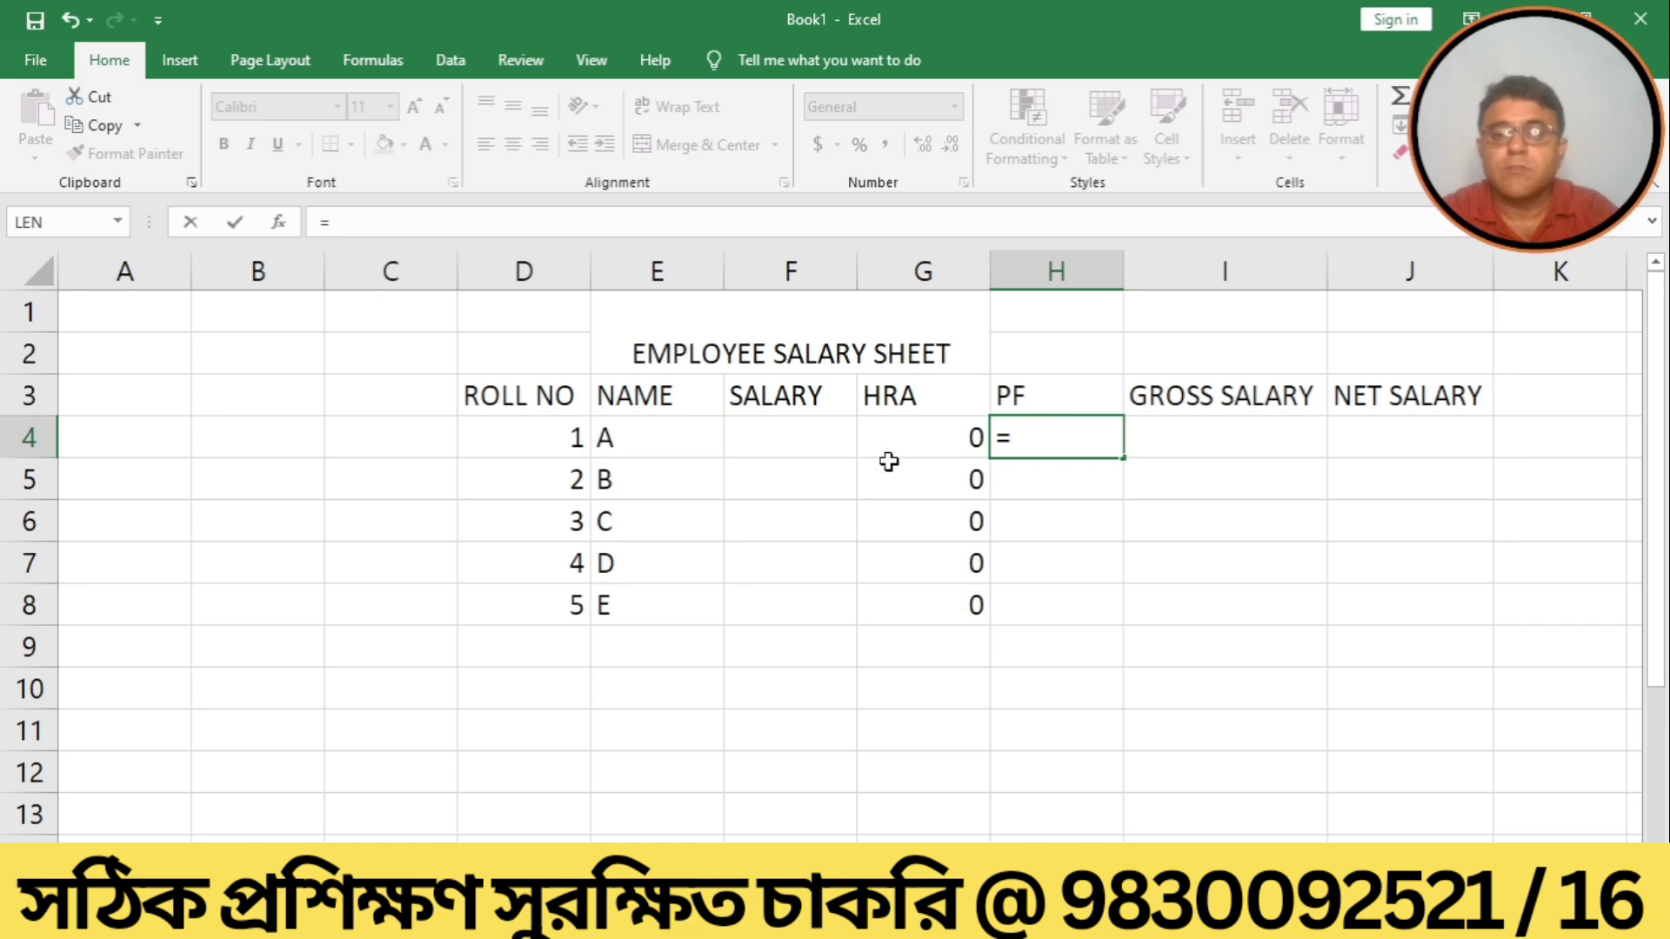
pyautogui.click(761, 444)
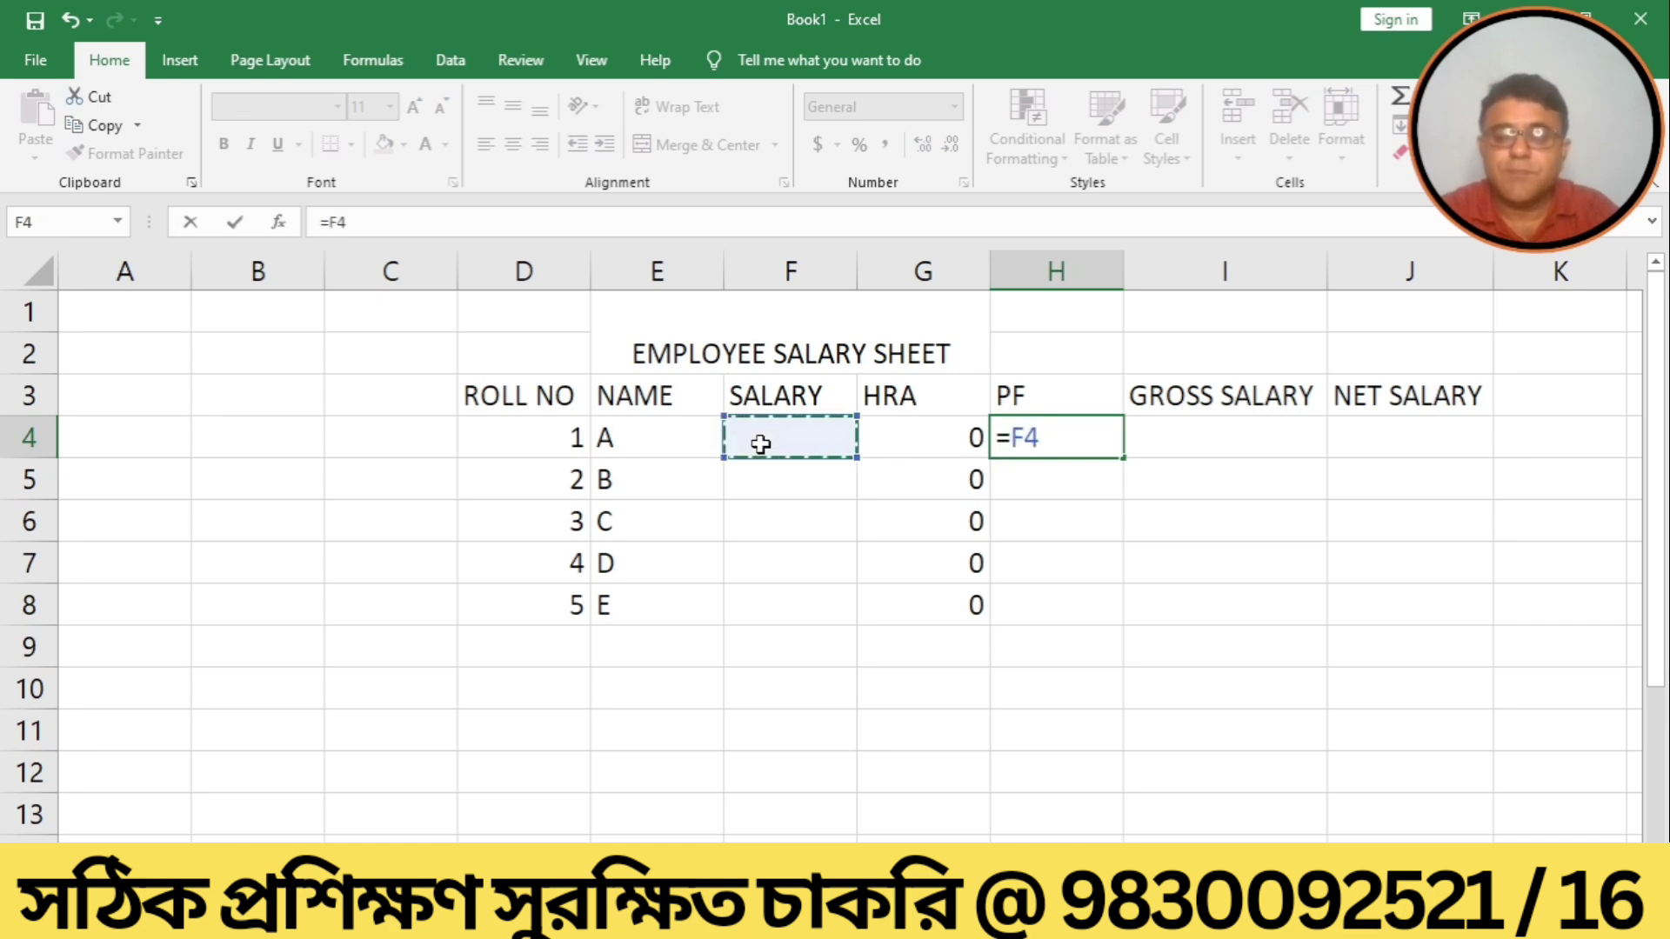
pyautogui.write('*')
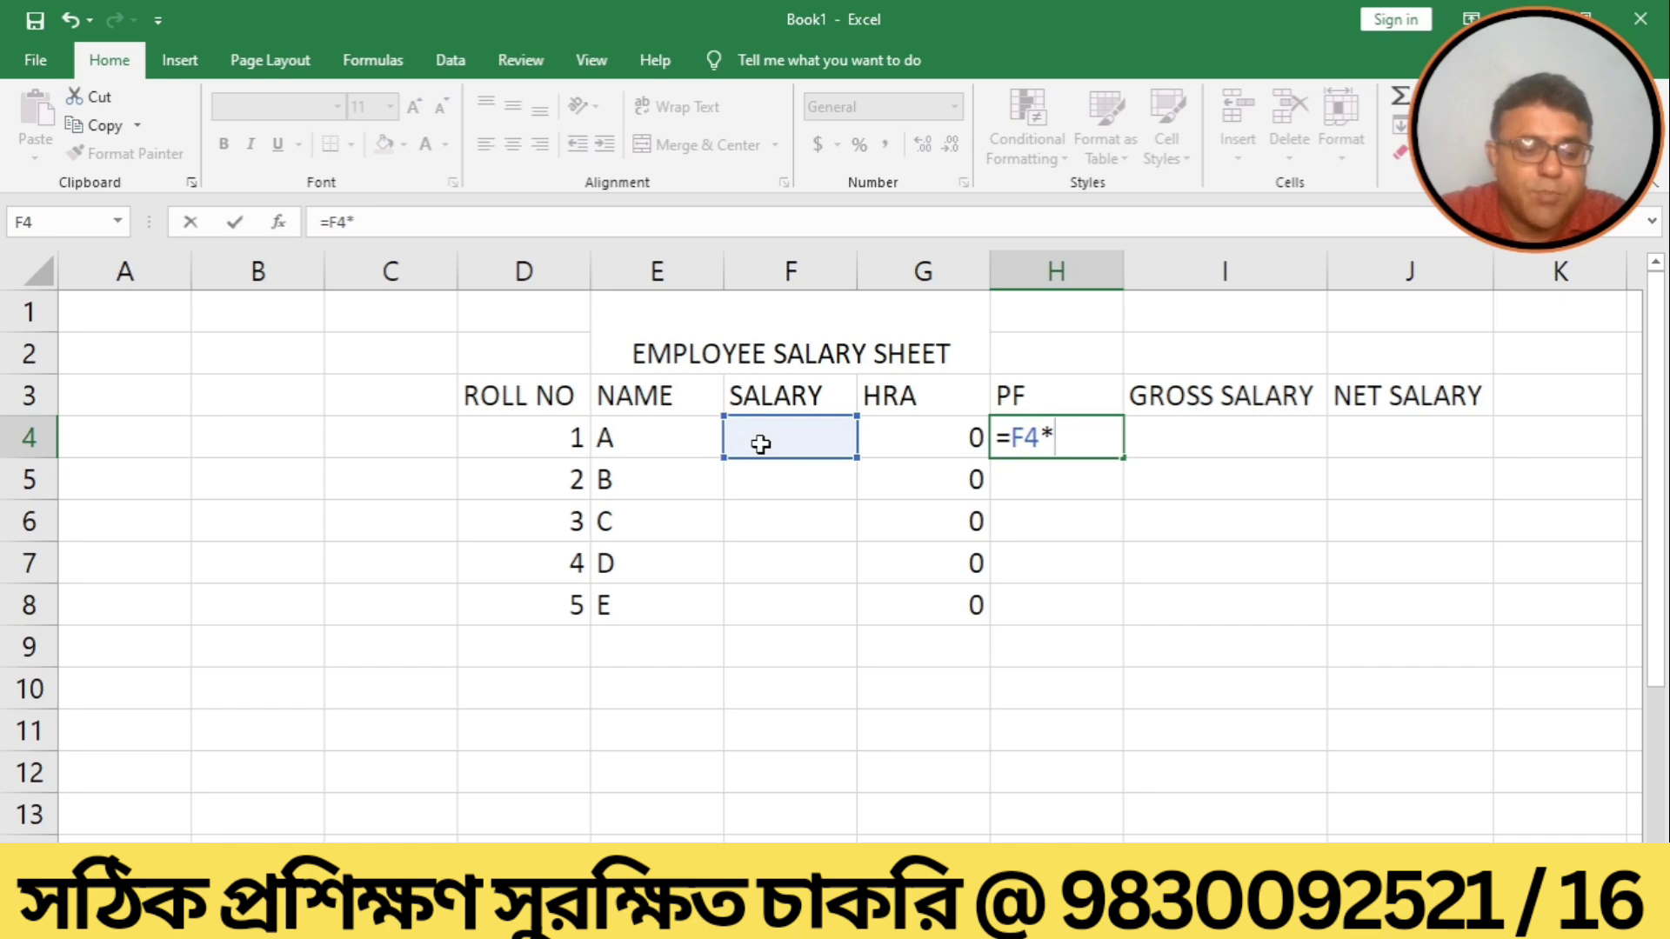
pyautogui.write('12')
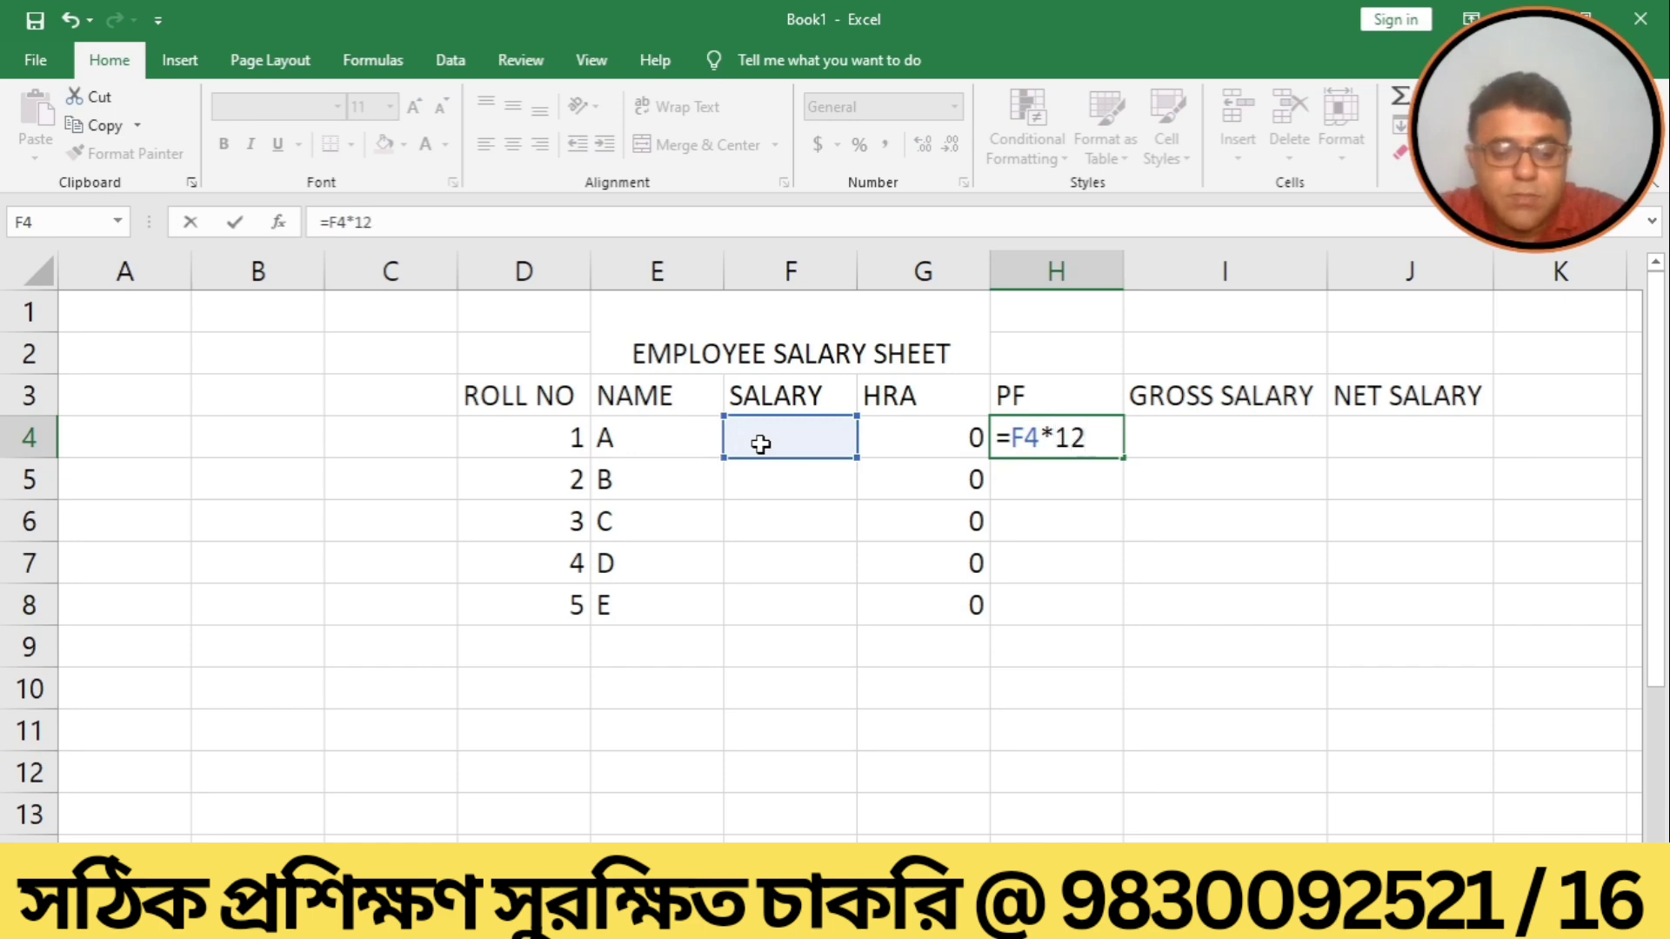
pyautogui.write('%')
pyautogui.press('Return')
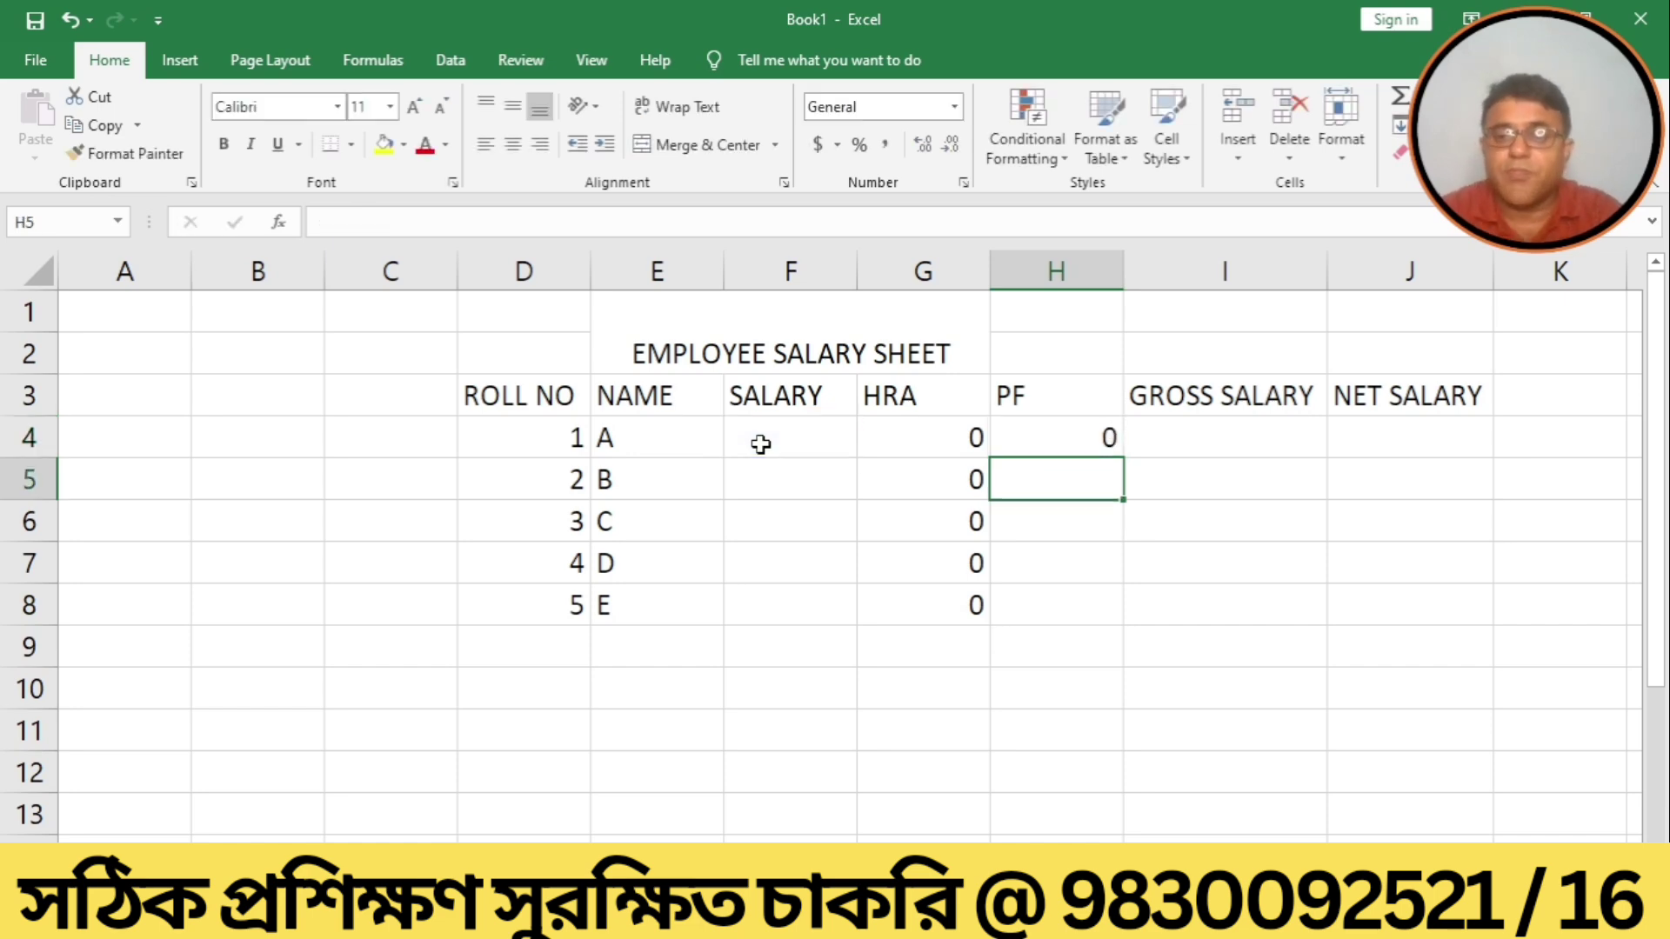
pyautogui.click(1060, 436)
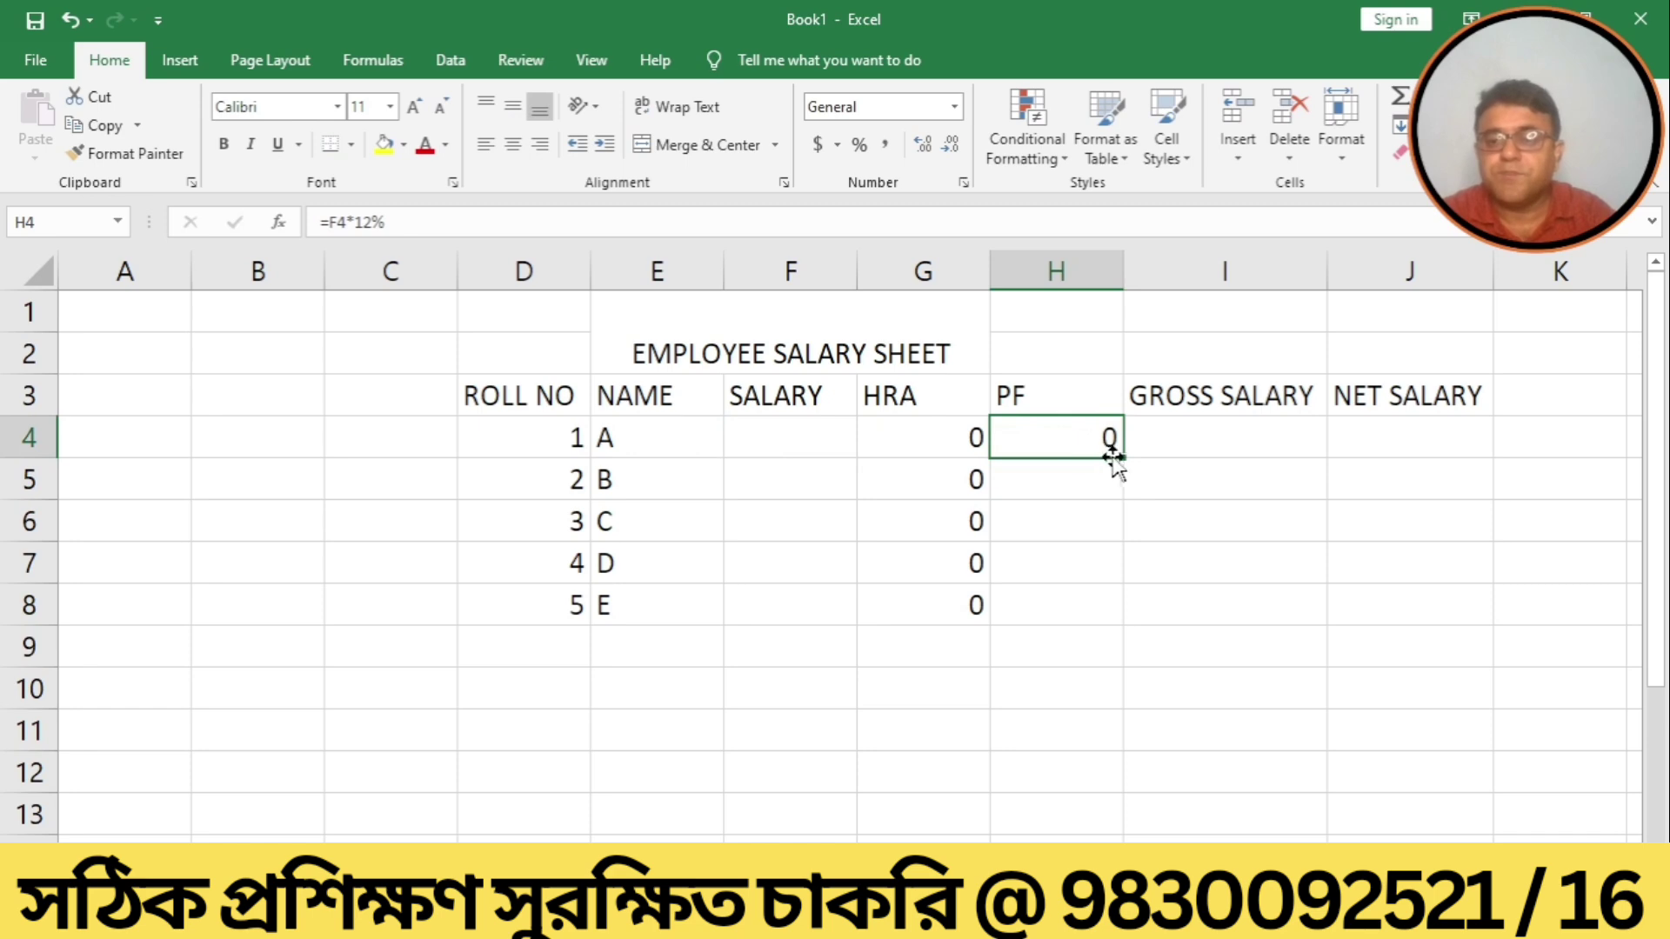
pyautogui.moveTo(1121, 459); pyautogui.dragTo(1111, 639)
# Enter the gross salary formula =F4+G4 in cell I4 and fill it down to cell I8.
pyautogui.click(1191, 427)
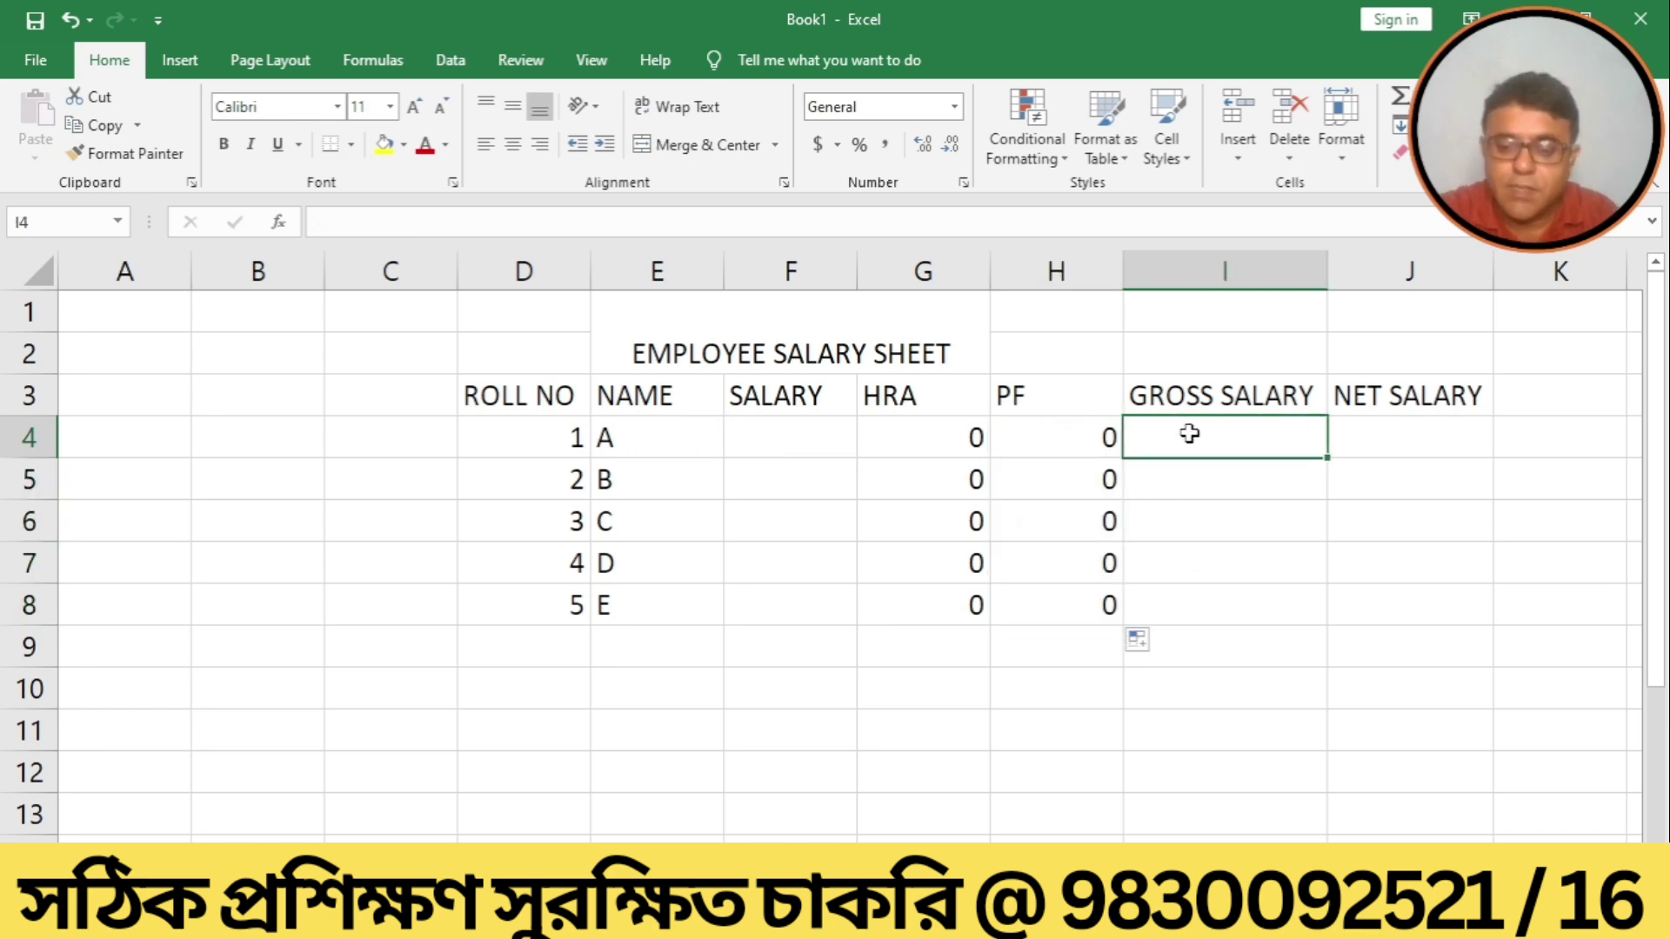
pyautogui.write('=')
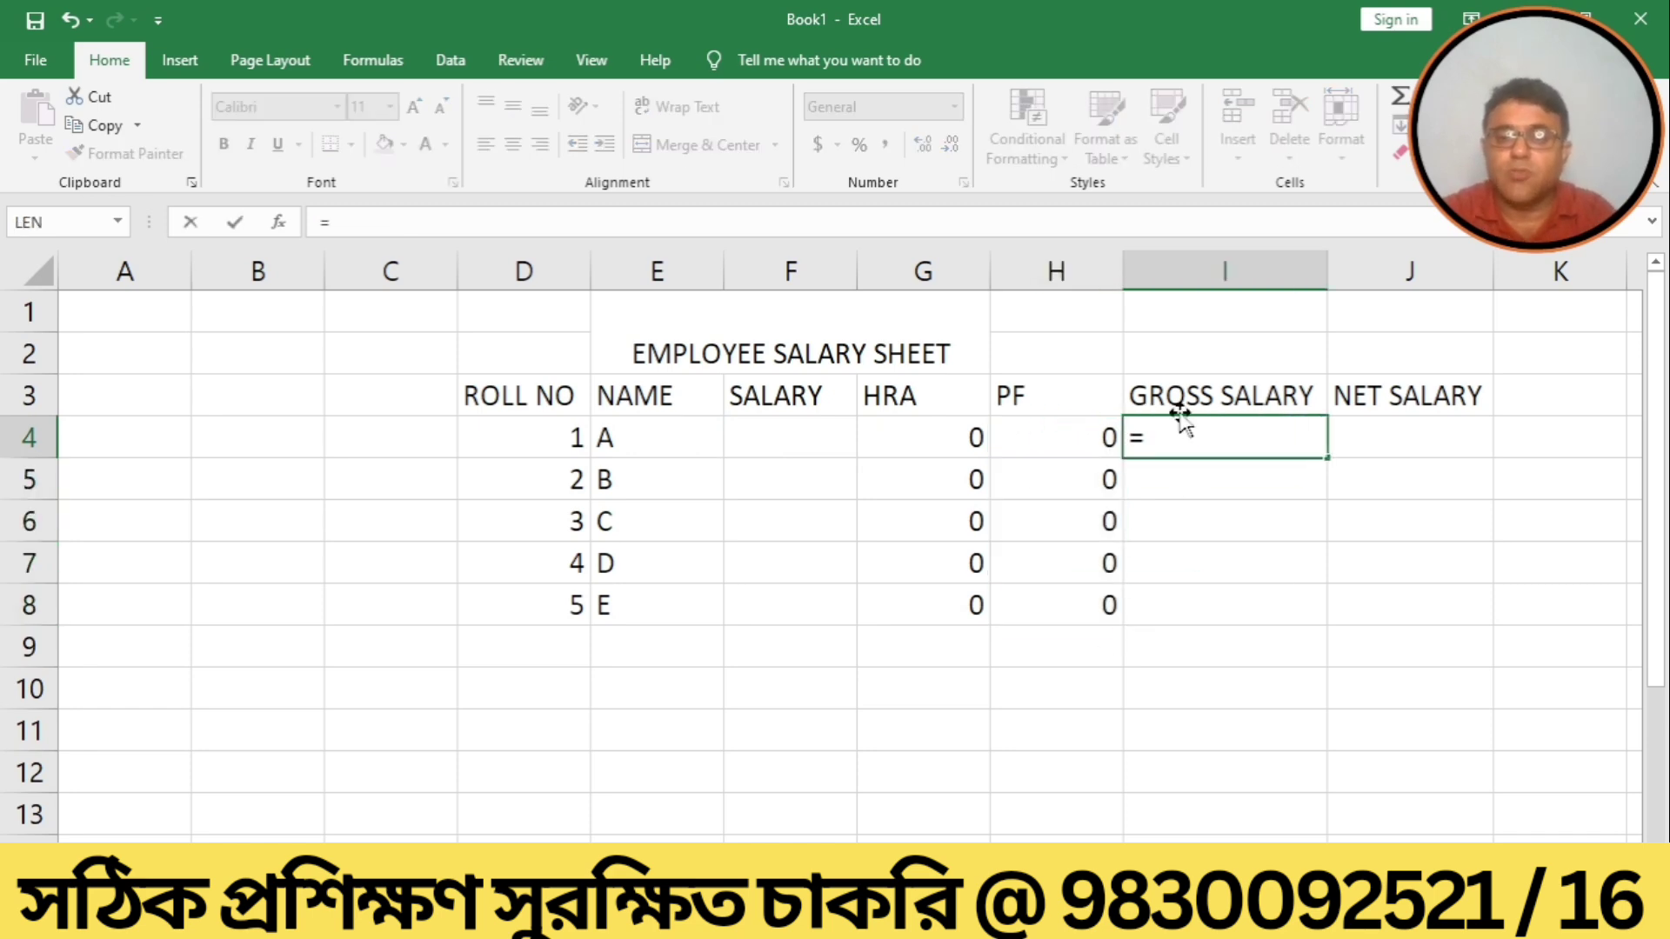
pyautogui.click(818, 437)
pyautogui.write('+')
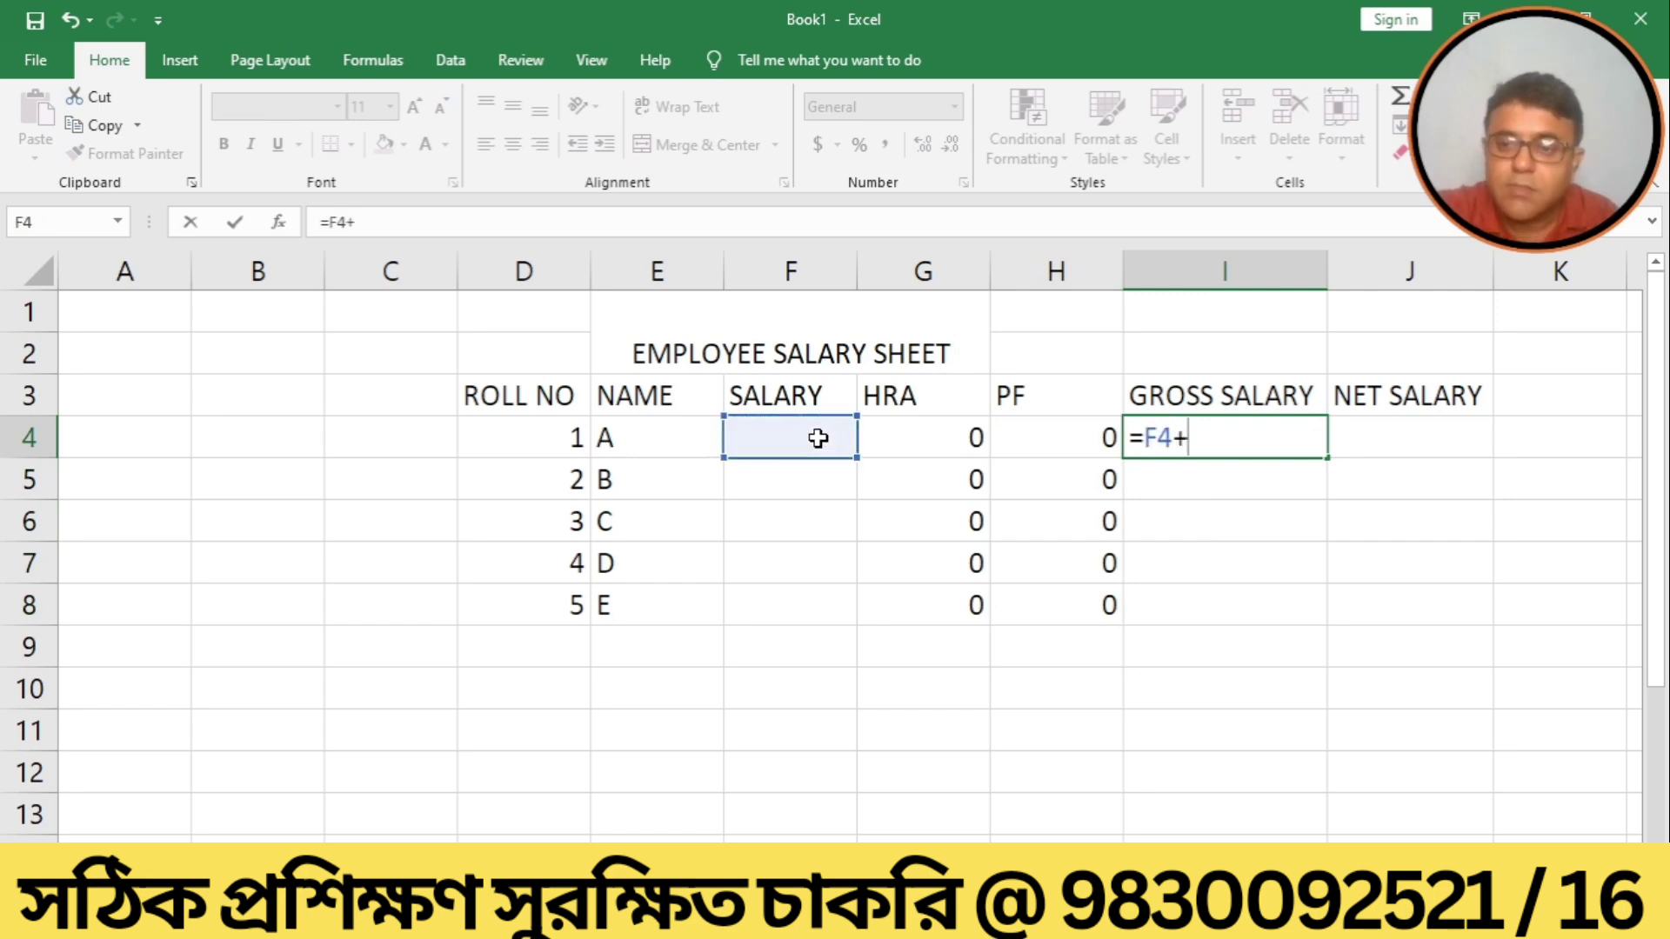
pyautogui.click(1056, 443)
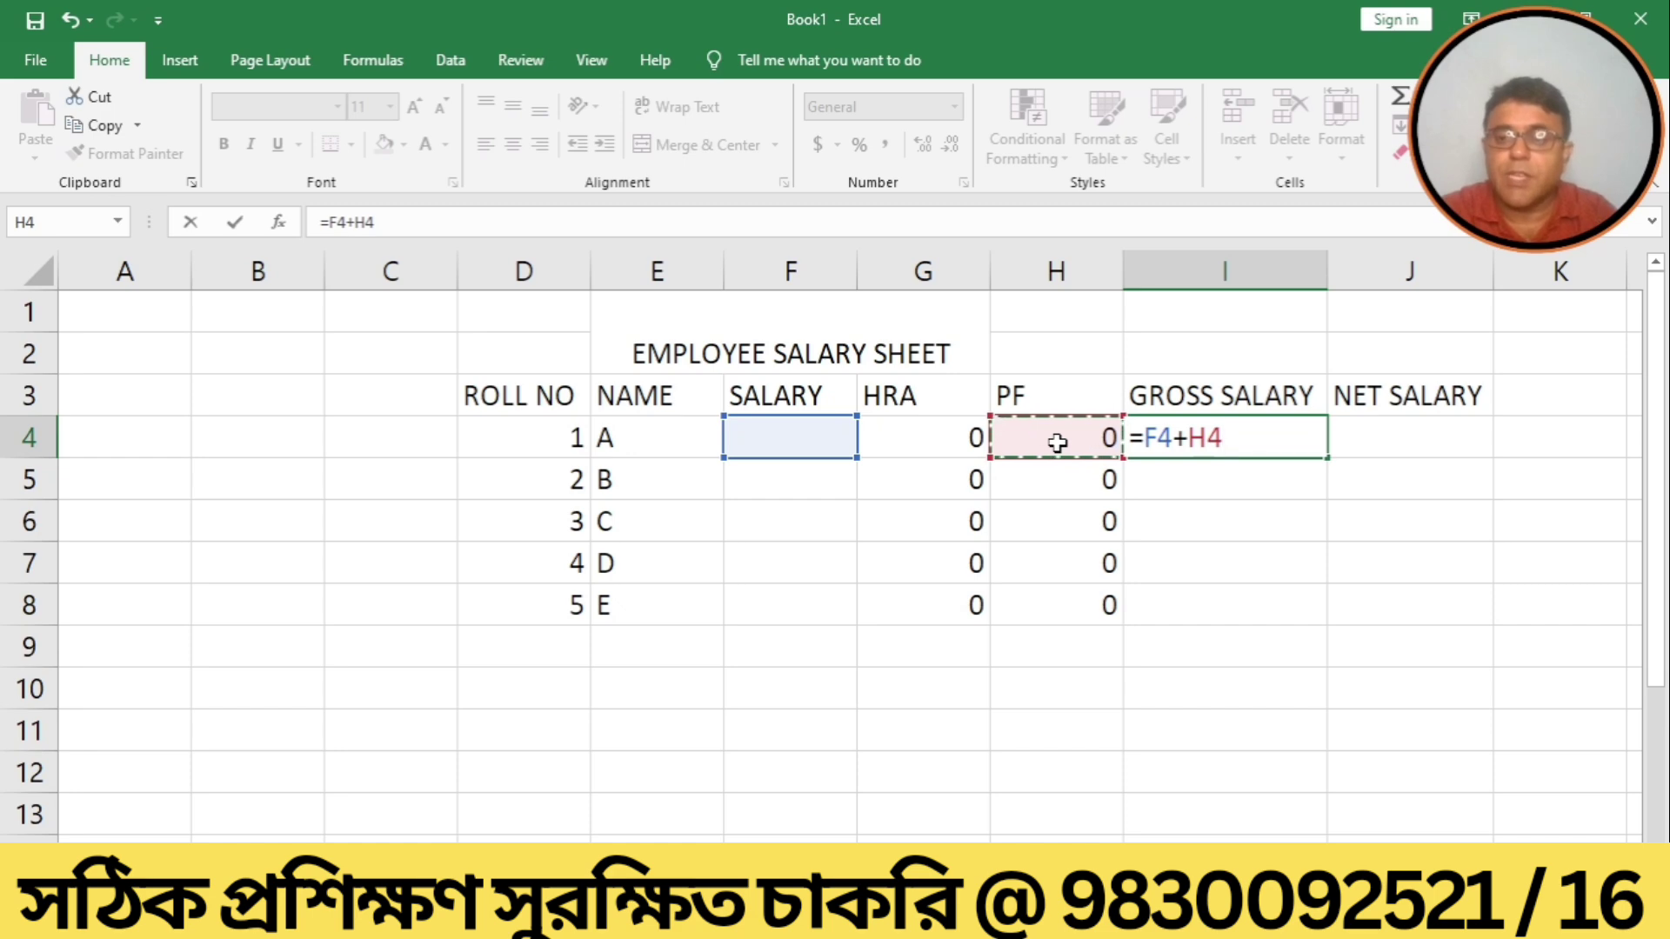
pyautogui.press('BackSpace')
pyautogui.press('BackSpace')
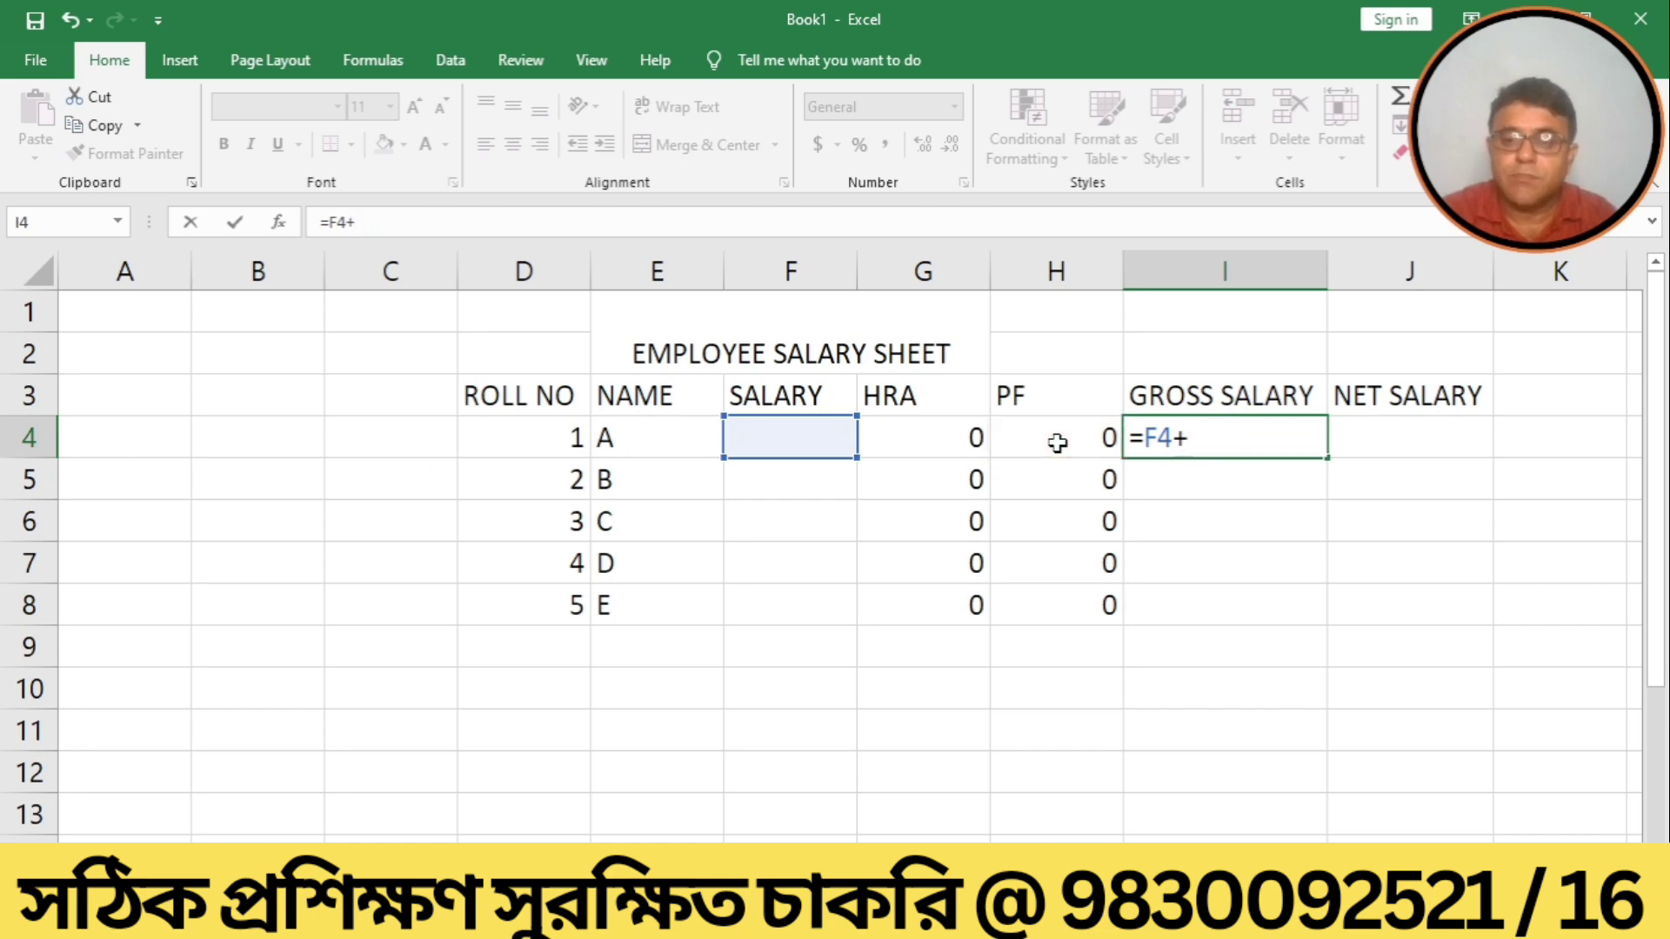
pyautogui.click(895, 448)
pyautogui.press('Return')
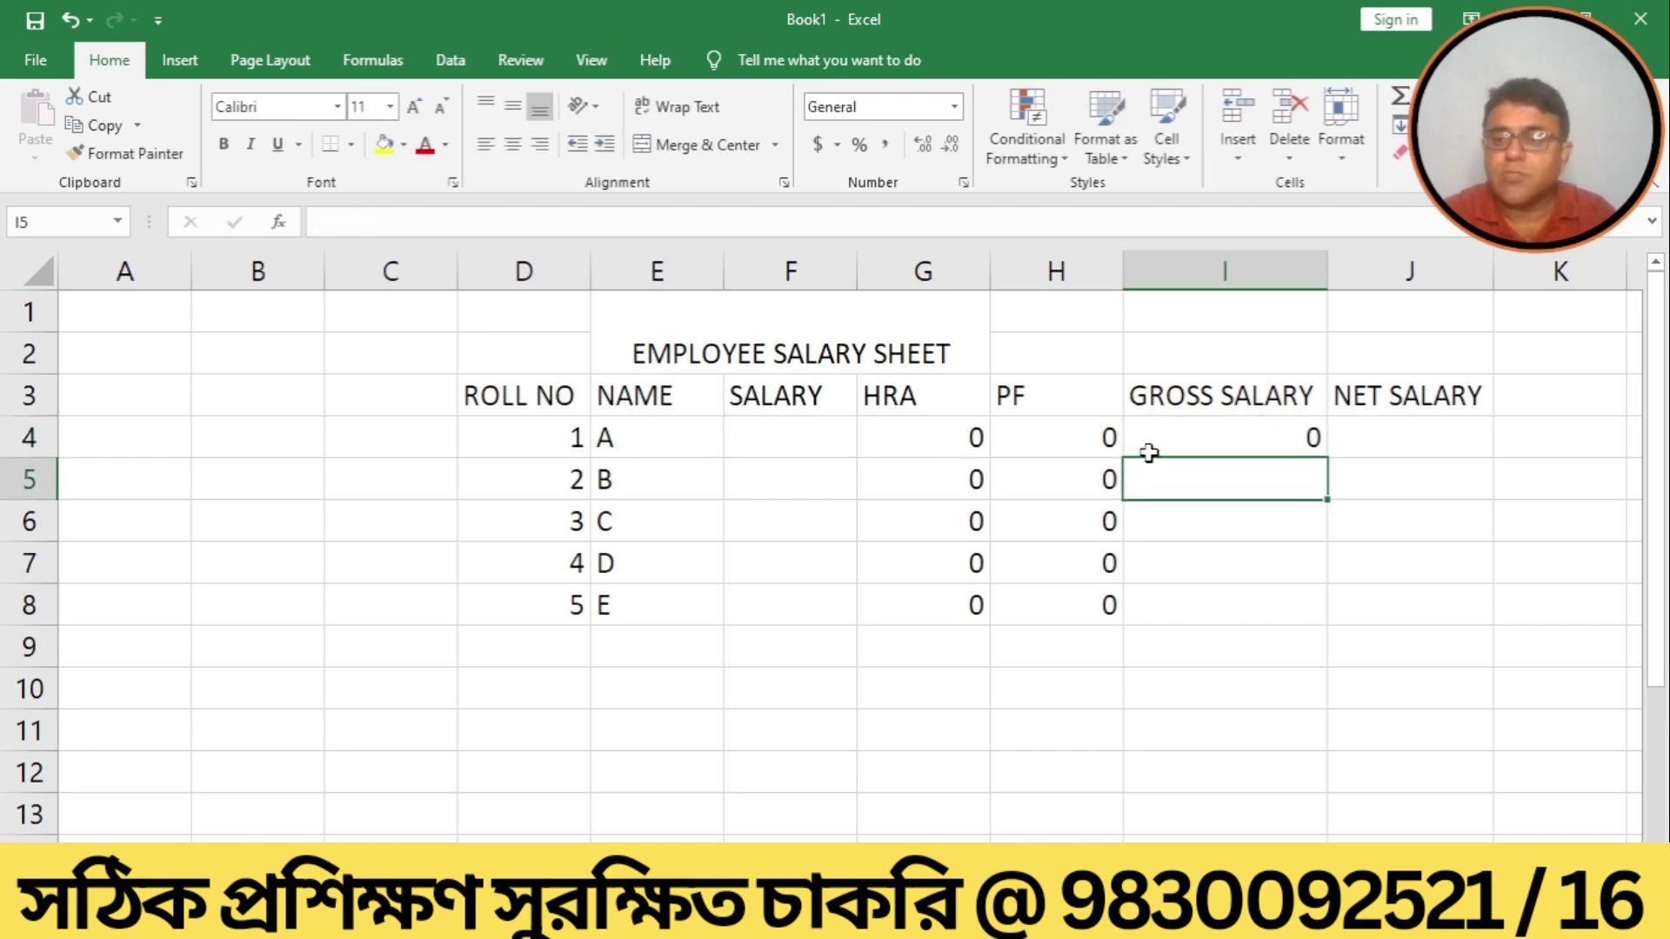
pyautogui.click(1165, 436)
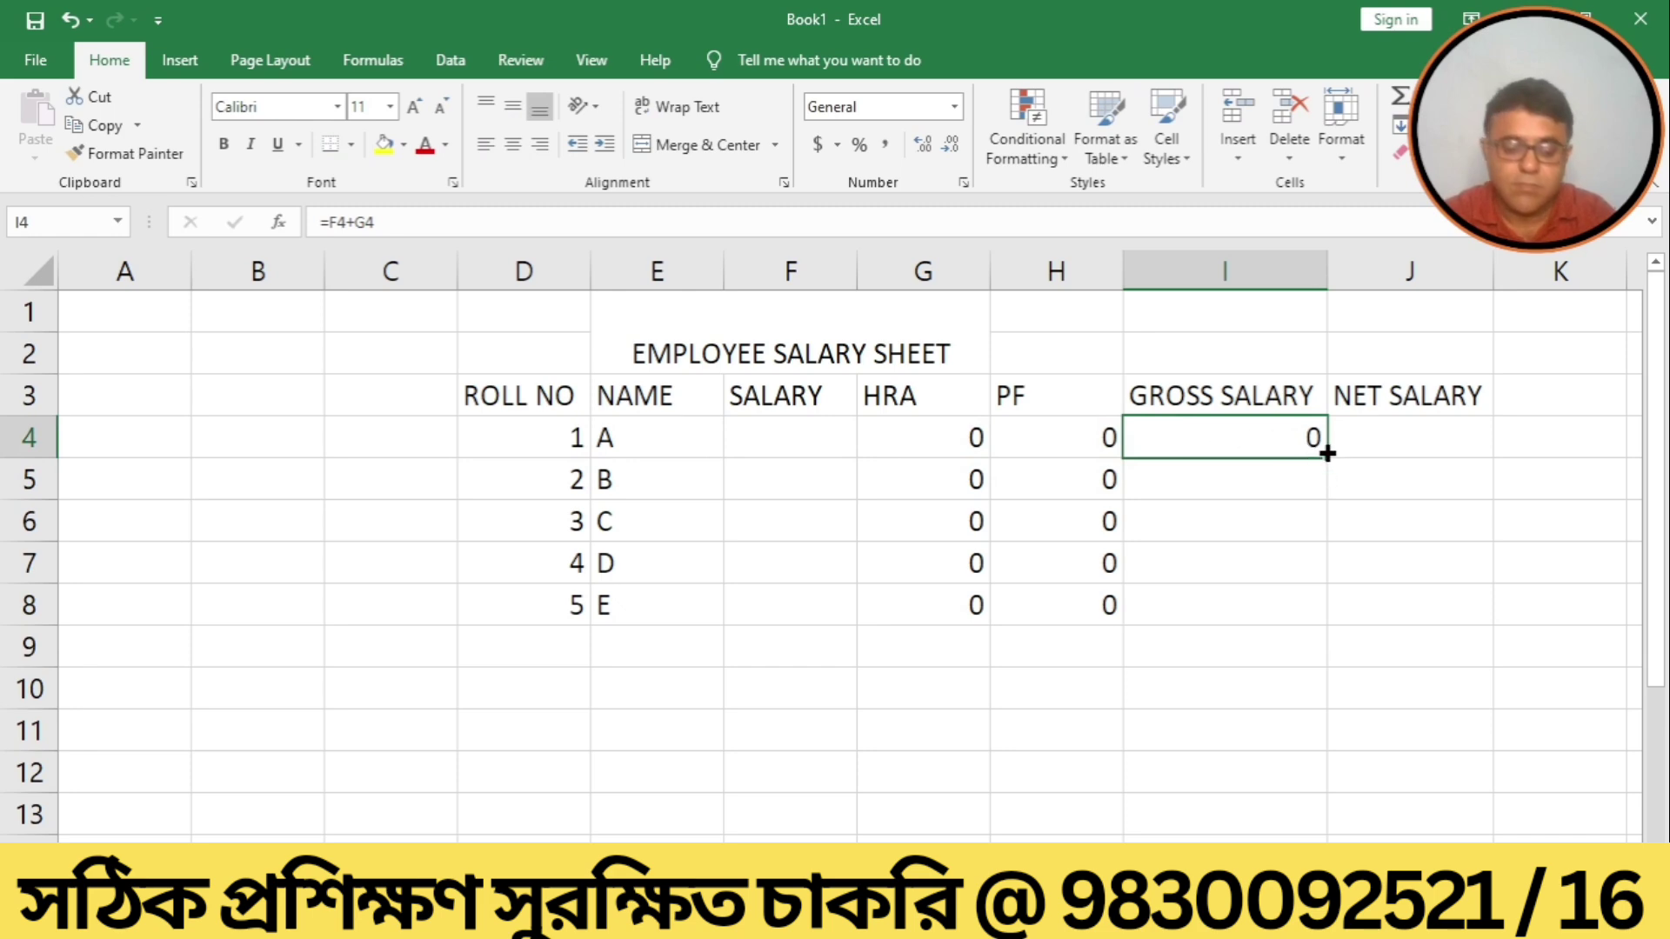
pyautogui.moveTo(1326, 452); pyautogui.dragTo(1314, 622)
# Begin a formula with an equals sign in cell J4 under NET SALARY.
pyautogui.click(1397, 444)
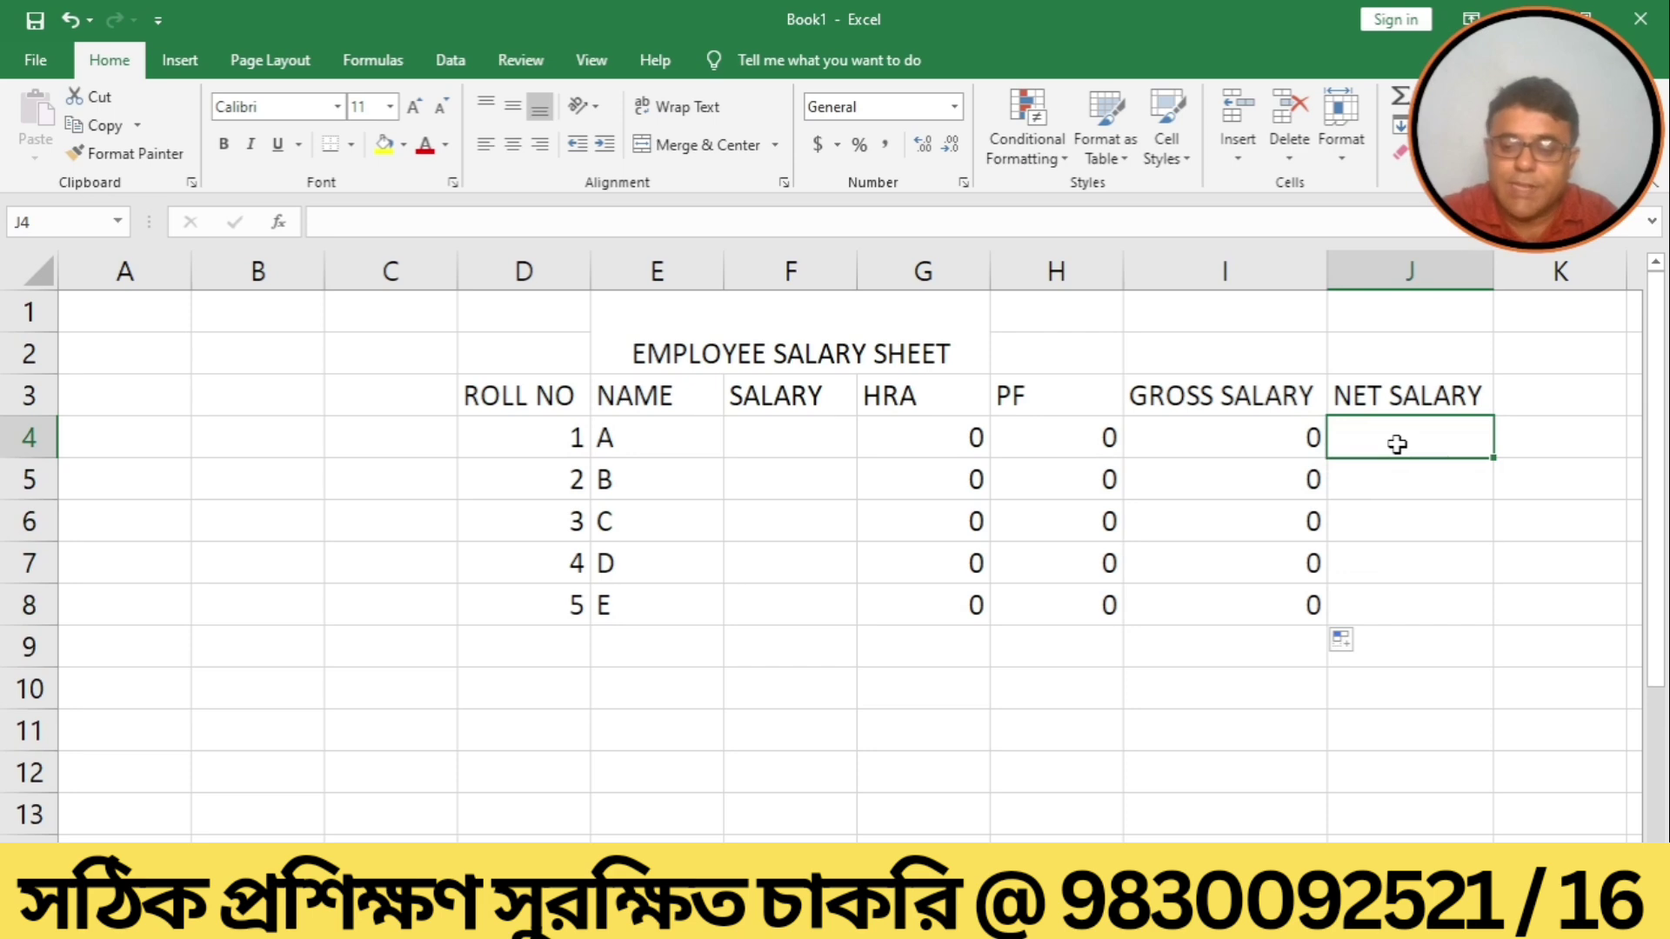
pyautogui.write('=')
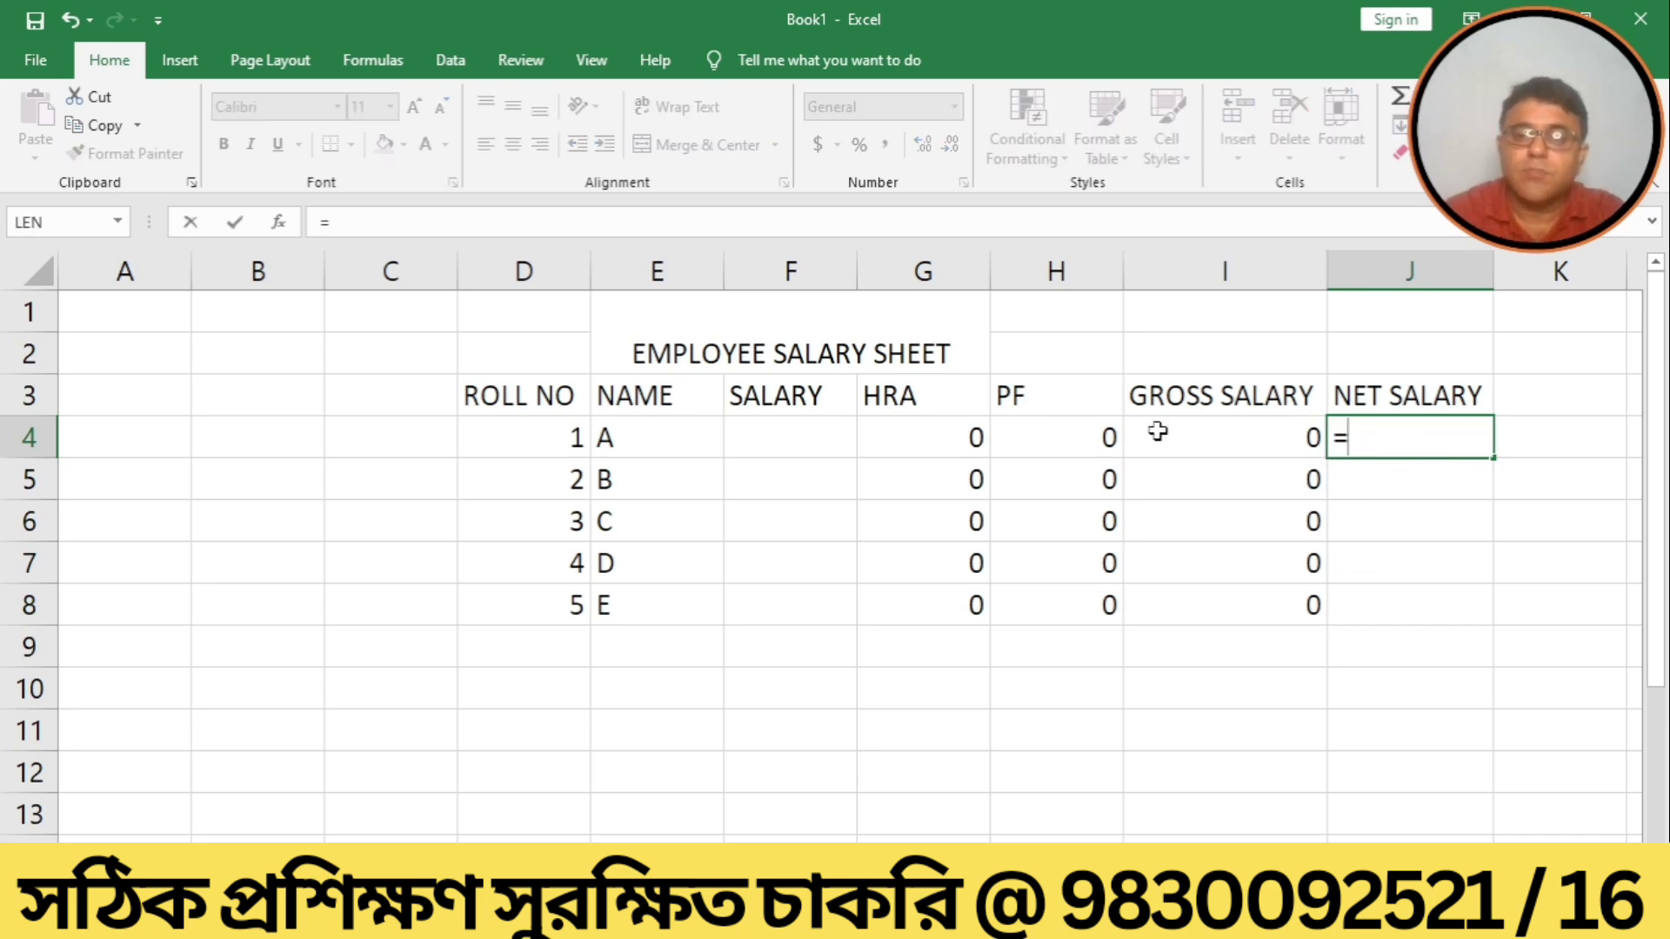
pyautogui.click(817, 444)
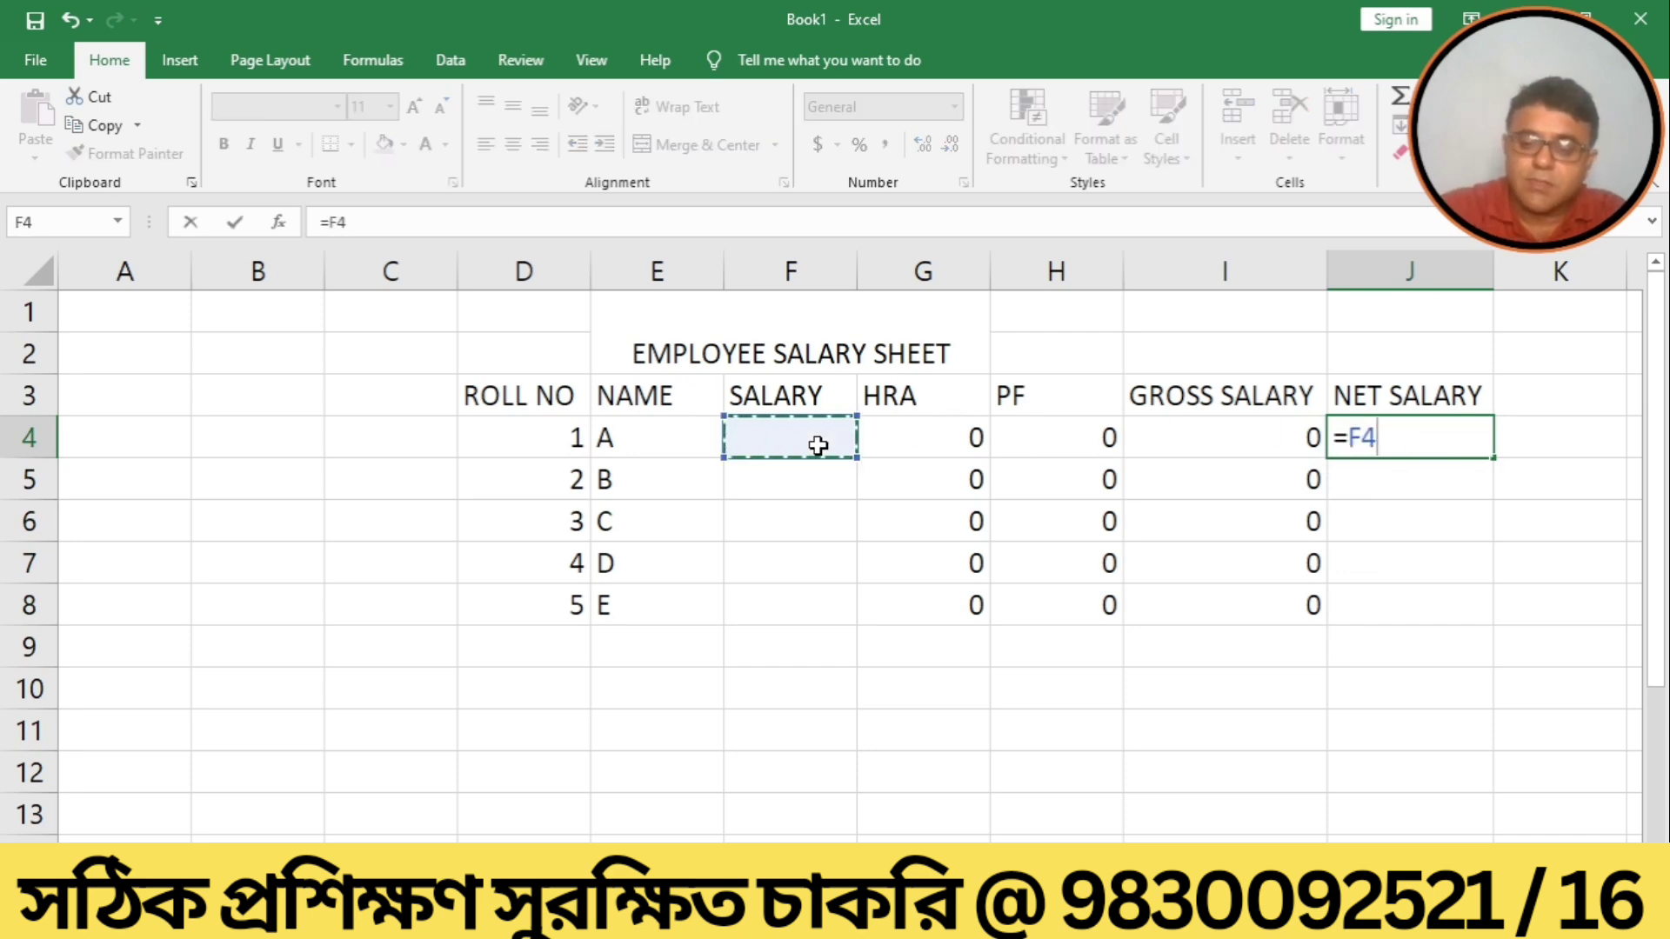
pyautogui.write('+')
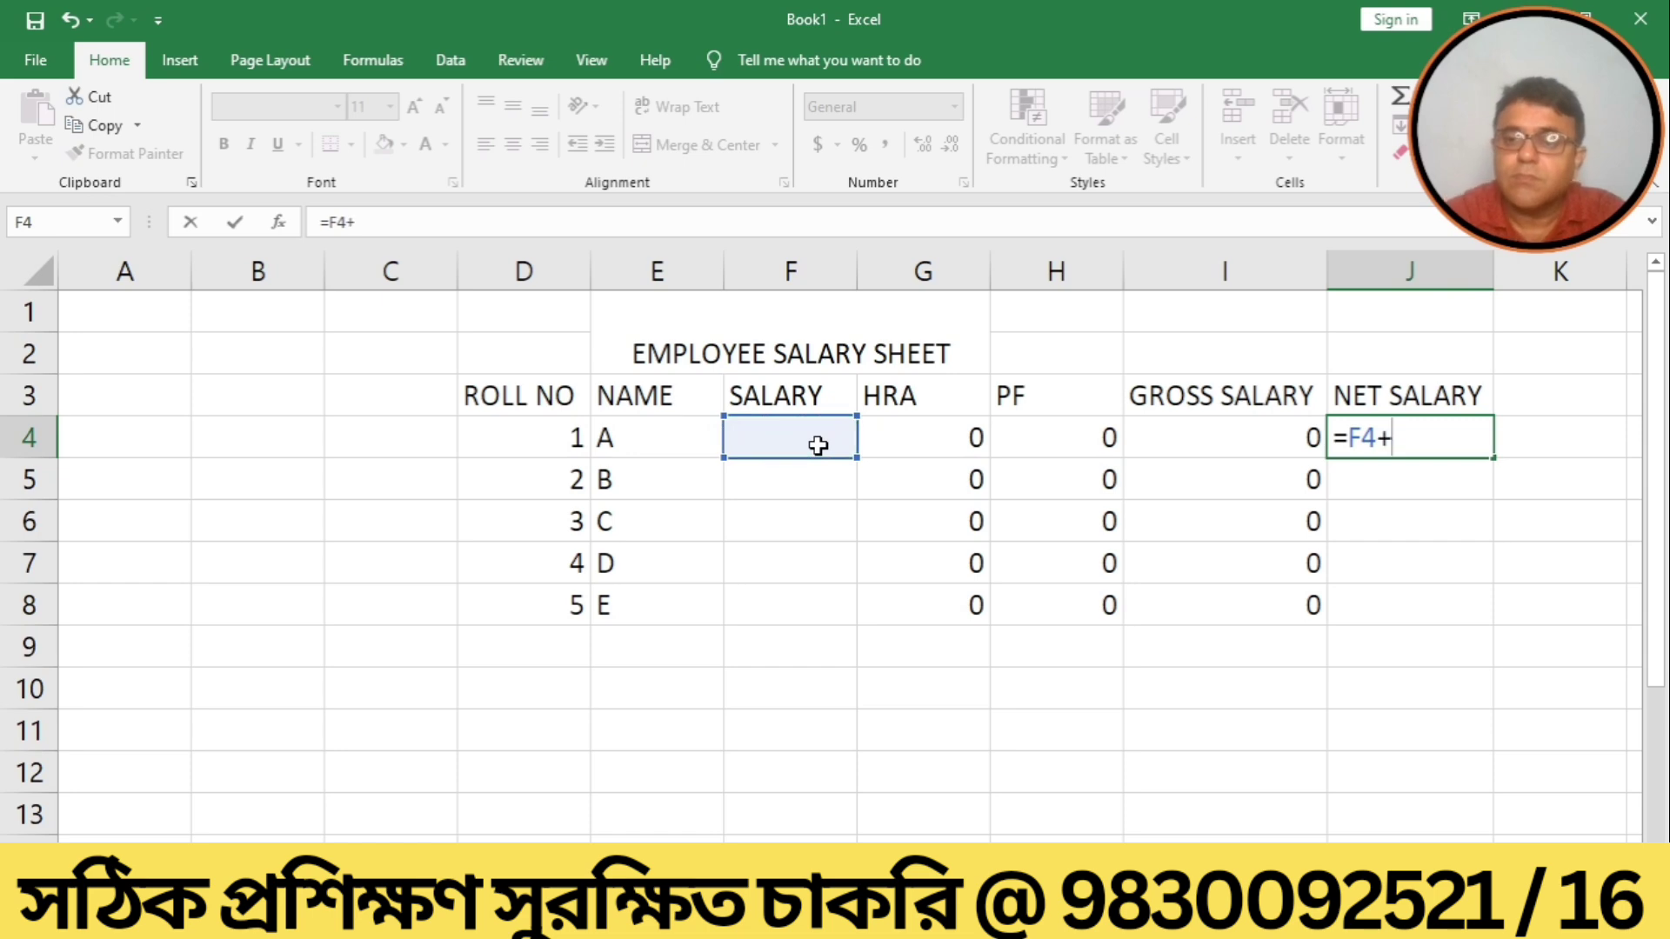
pyautogui.click(1027, 438)
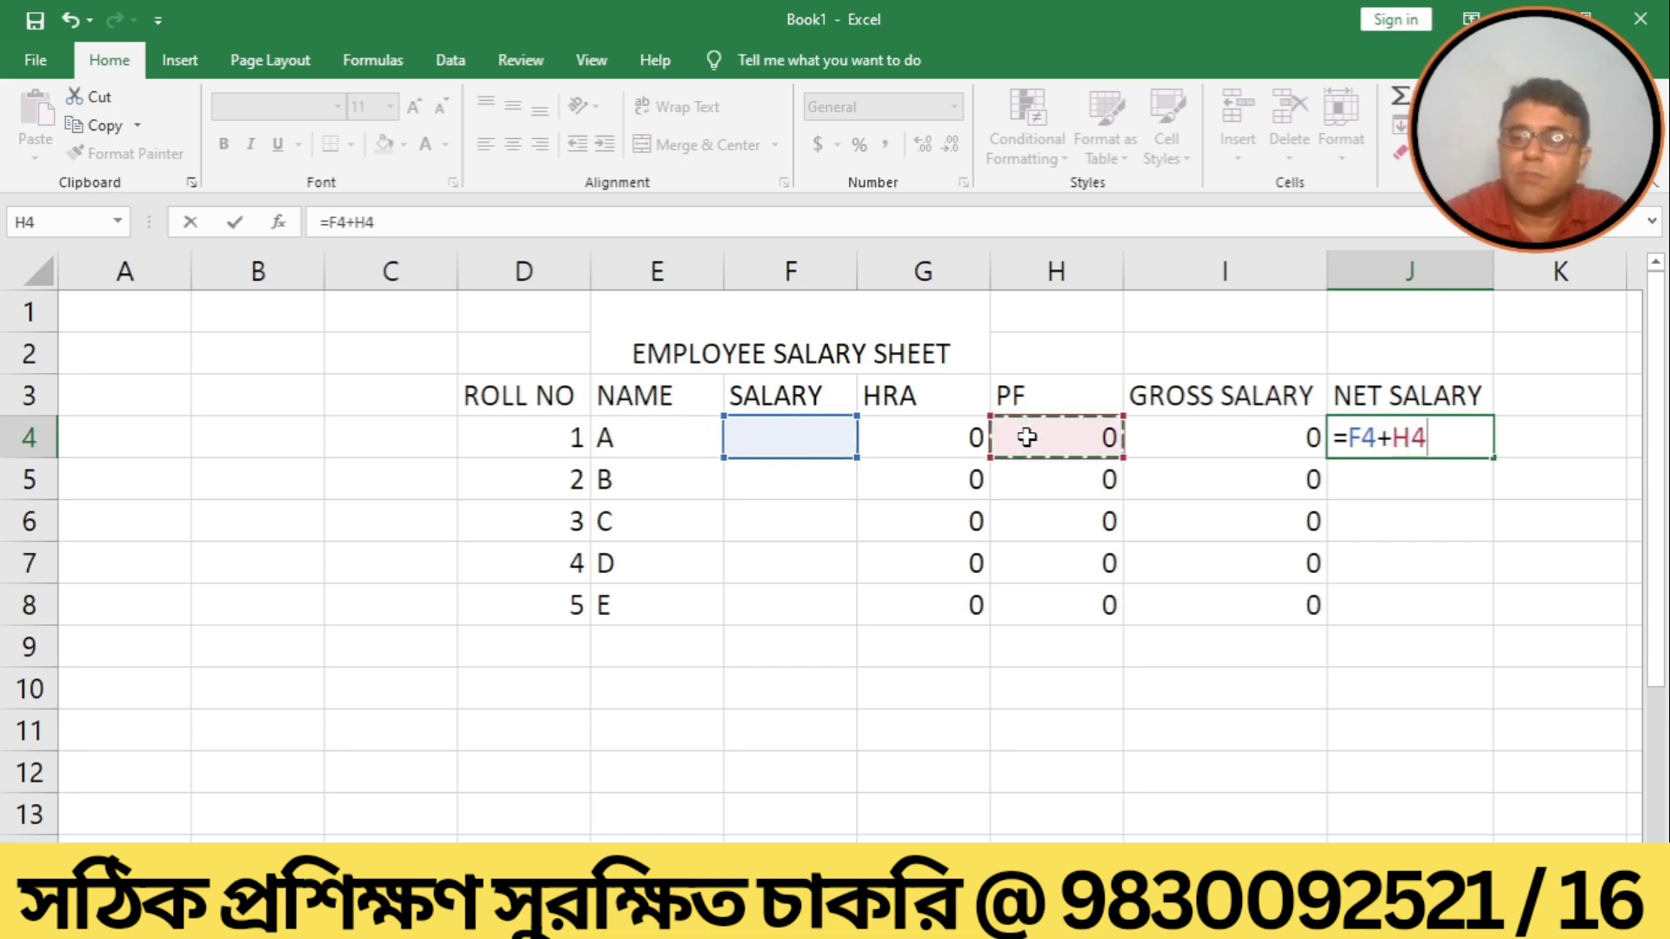
pyautogui.write('\\\\\\')
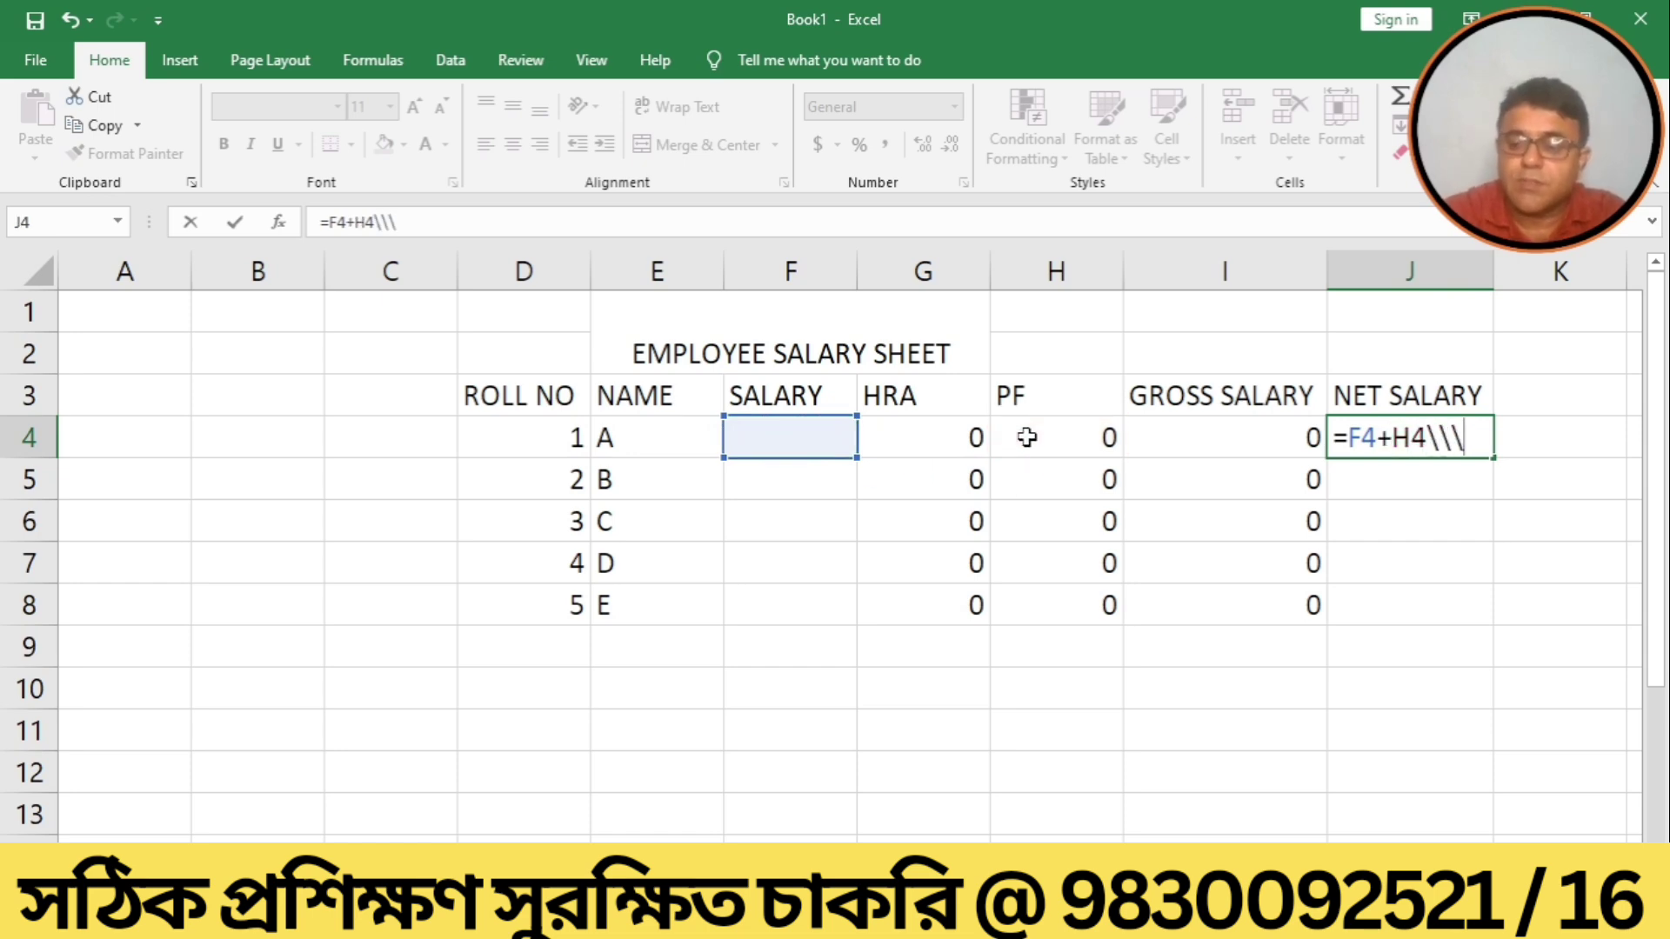
pyautogui.press('BackSpace')
pyautogui.press('BackSpace')
pyautogui.press('BackSpace')
pyautogui.press('BackSpace')
pyautogui.press('BackSpace')
pyautogui.press('BackSpace')
pyautogui.press('BackSpace')
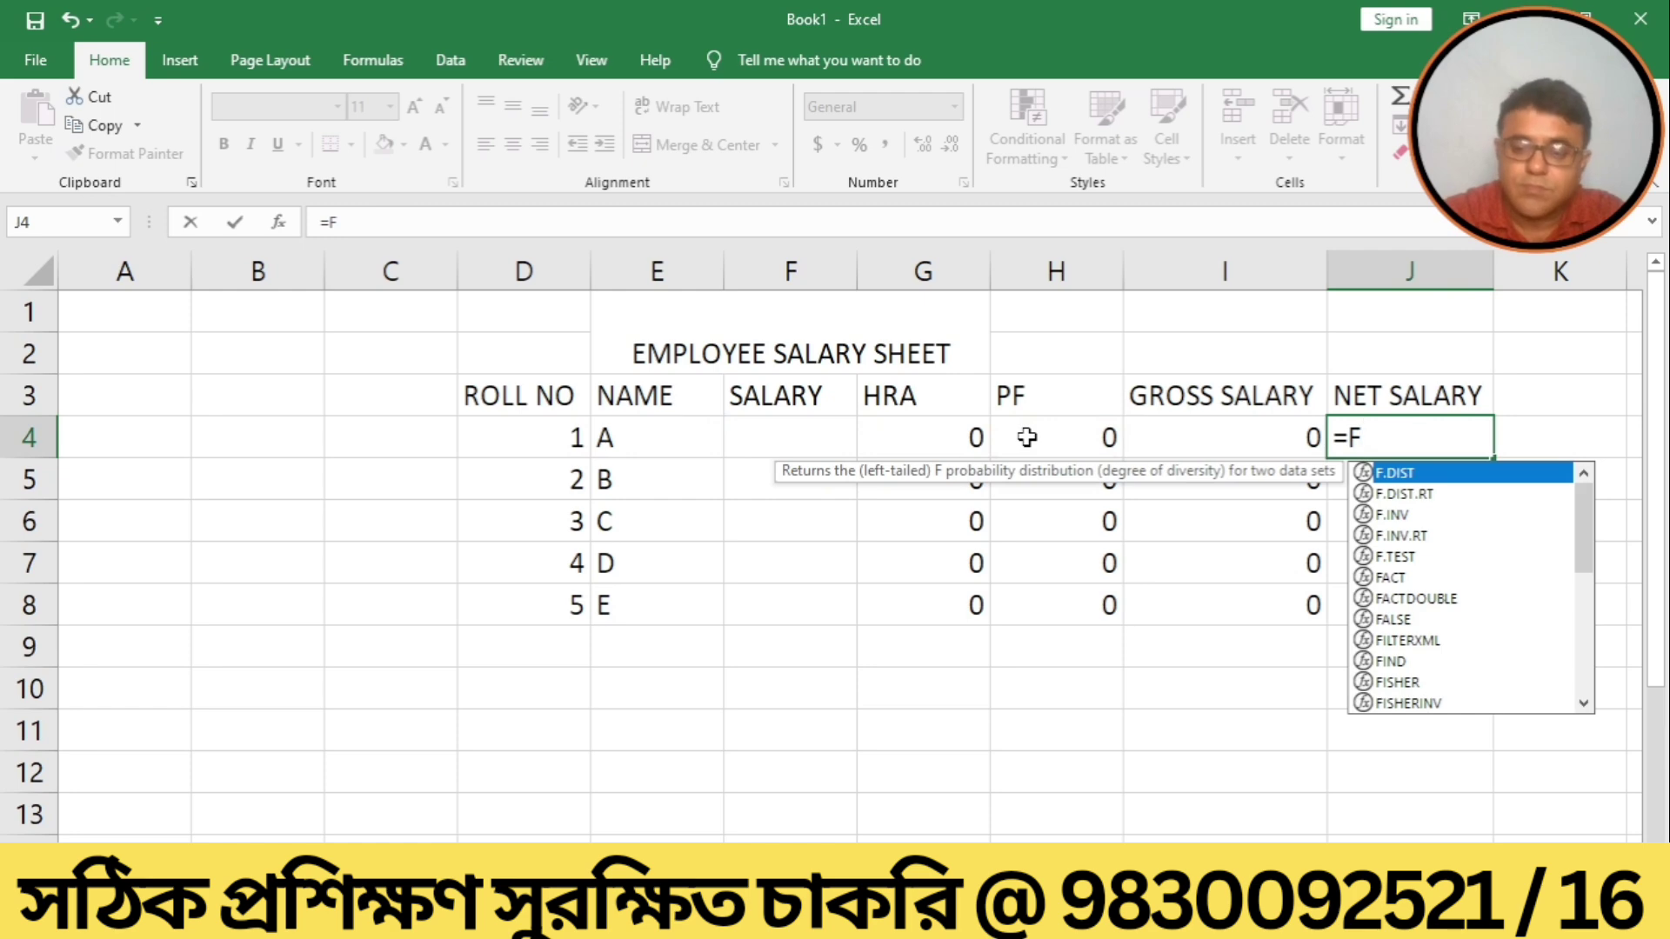
pyautogui.press('BackSpace')
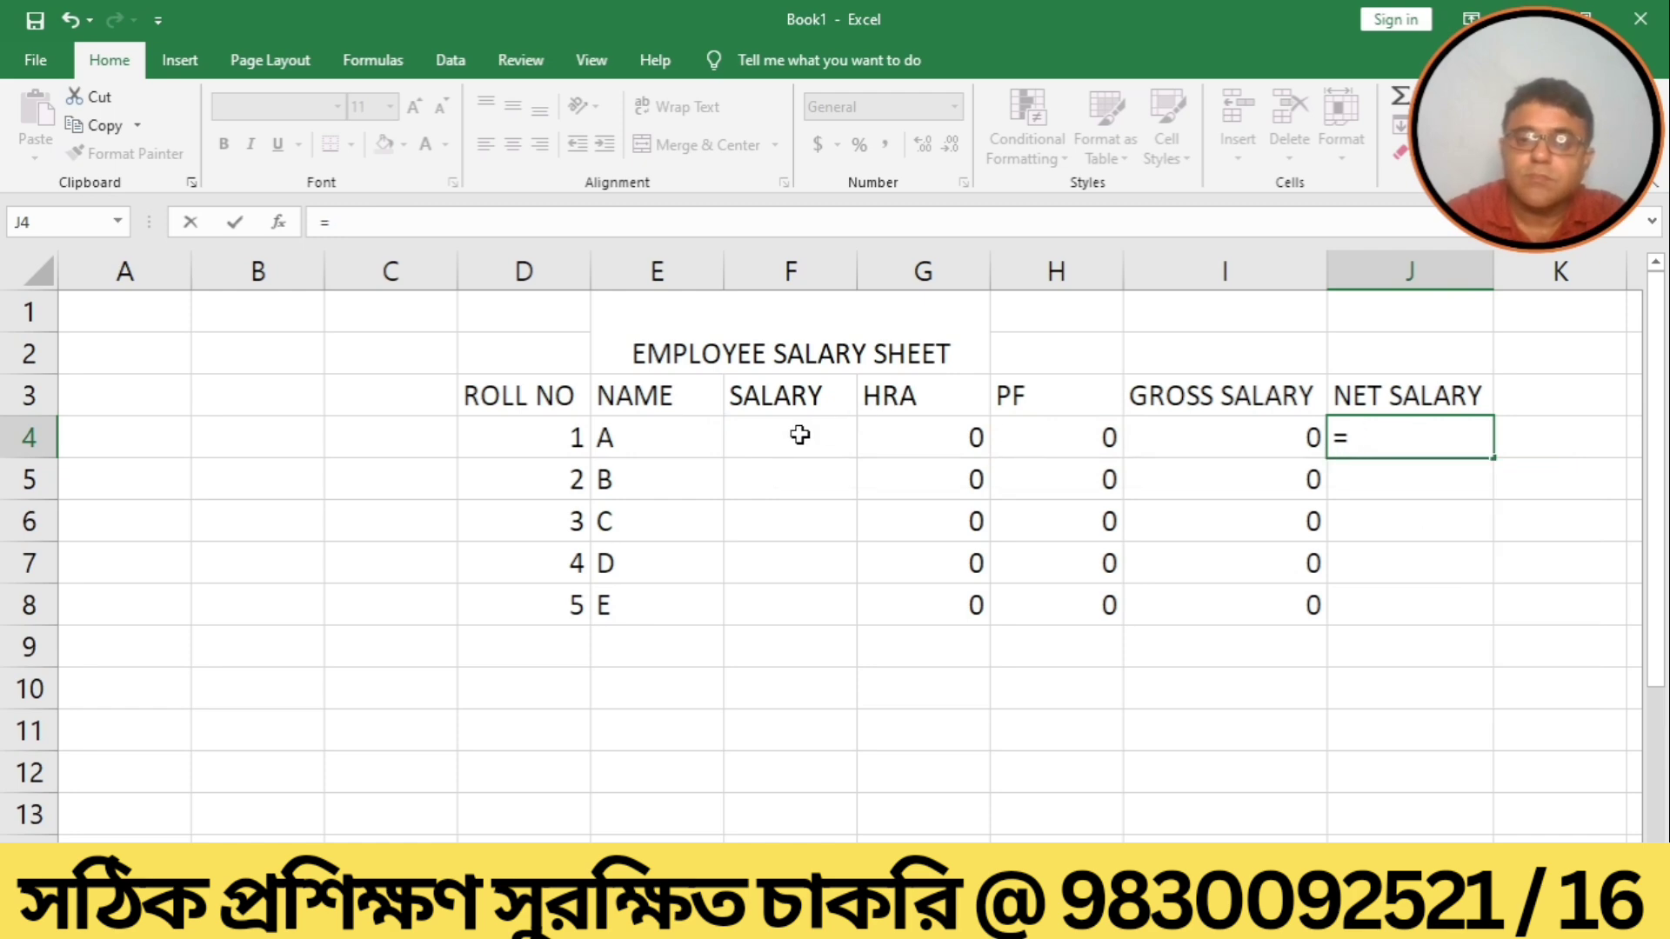
# Complete the net salary formula in cell J4 as =I4-H4 and fill it down to cell J8.
pyautogui.click(1233, 437)
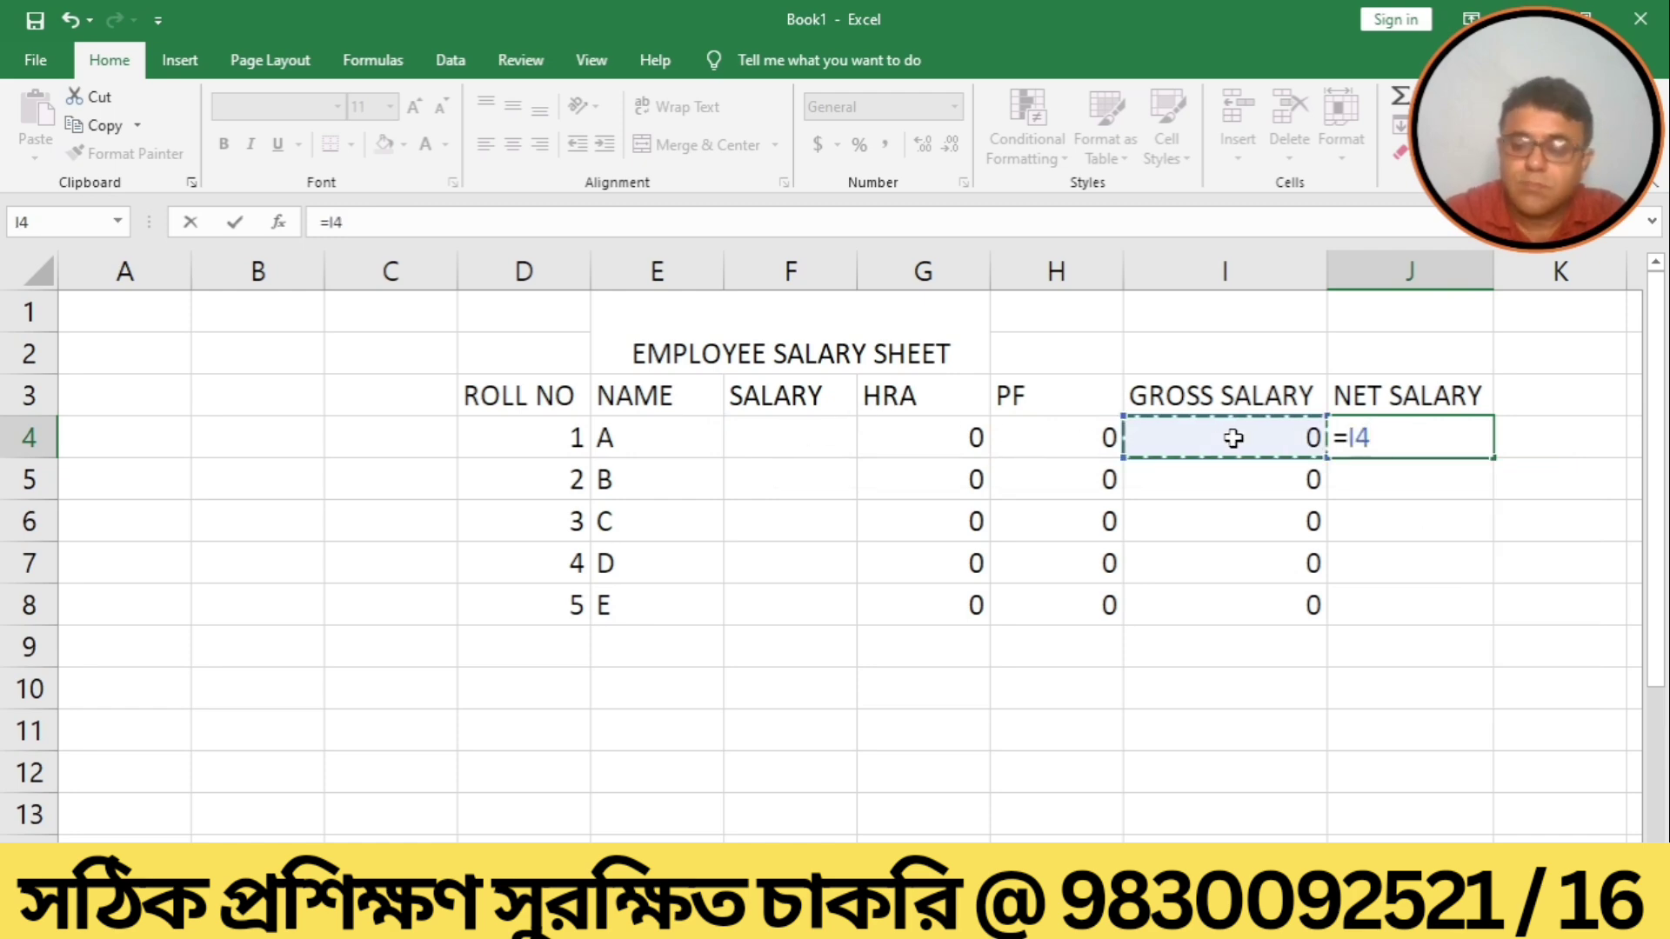
pyautogui.write('-')
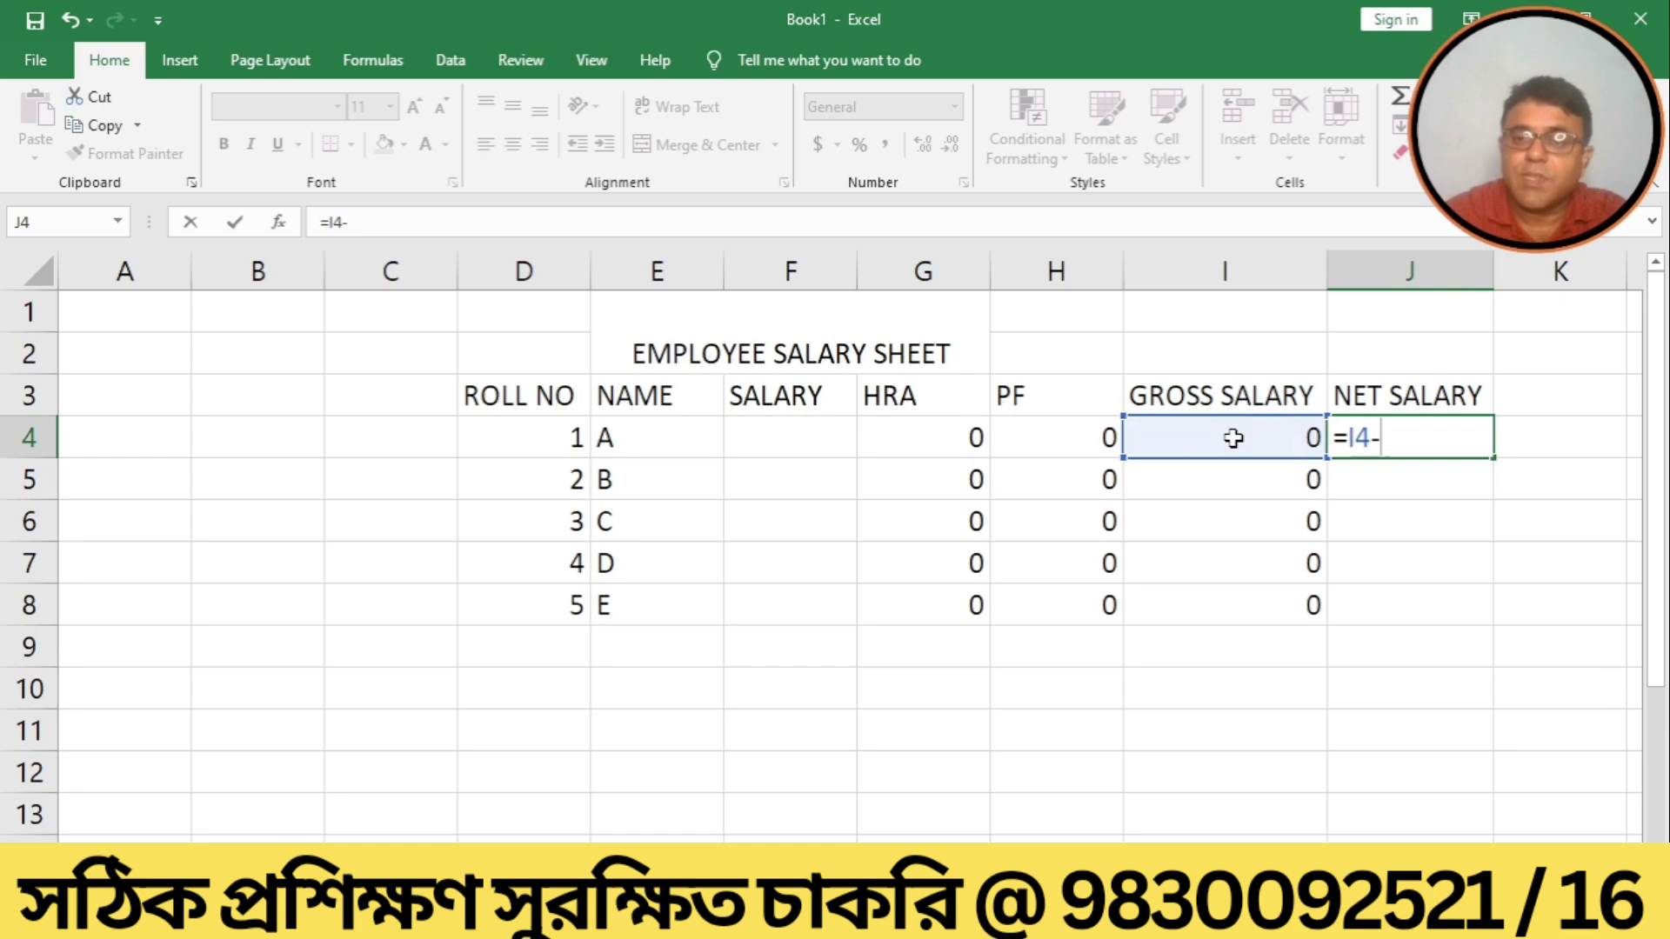
pyautogui.click(1064, 449)
pyautogui.press('Return')
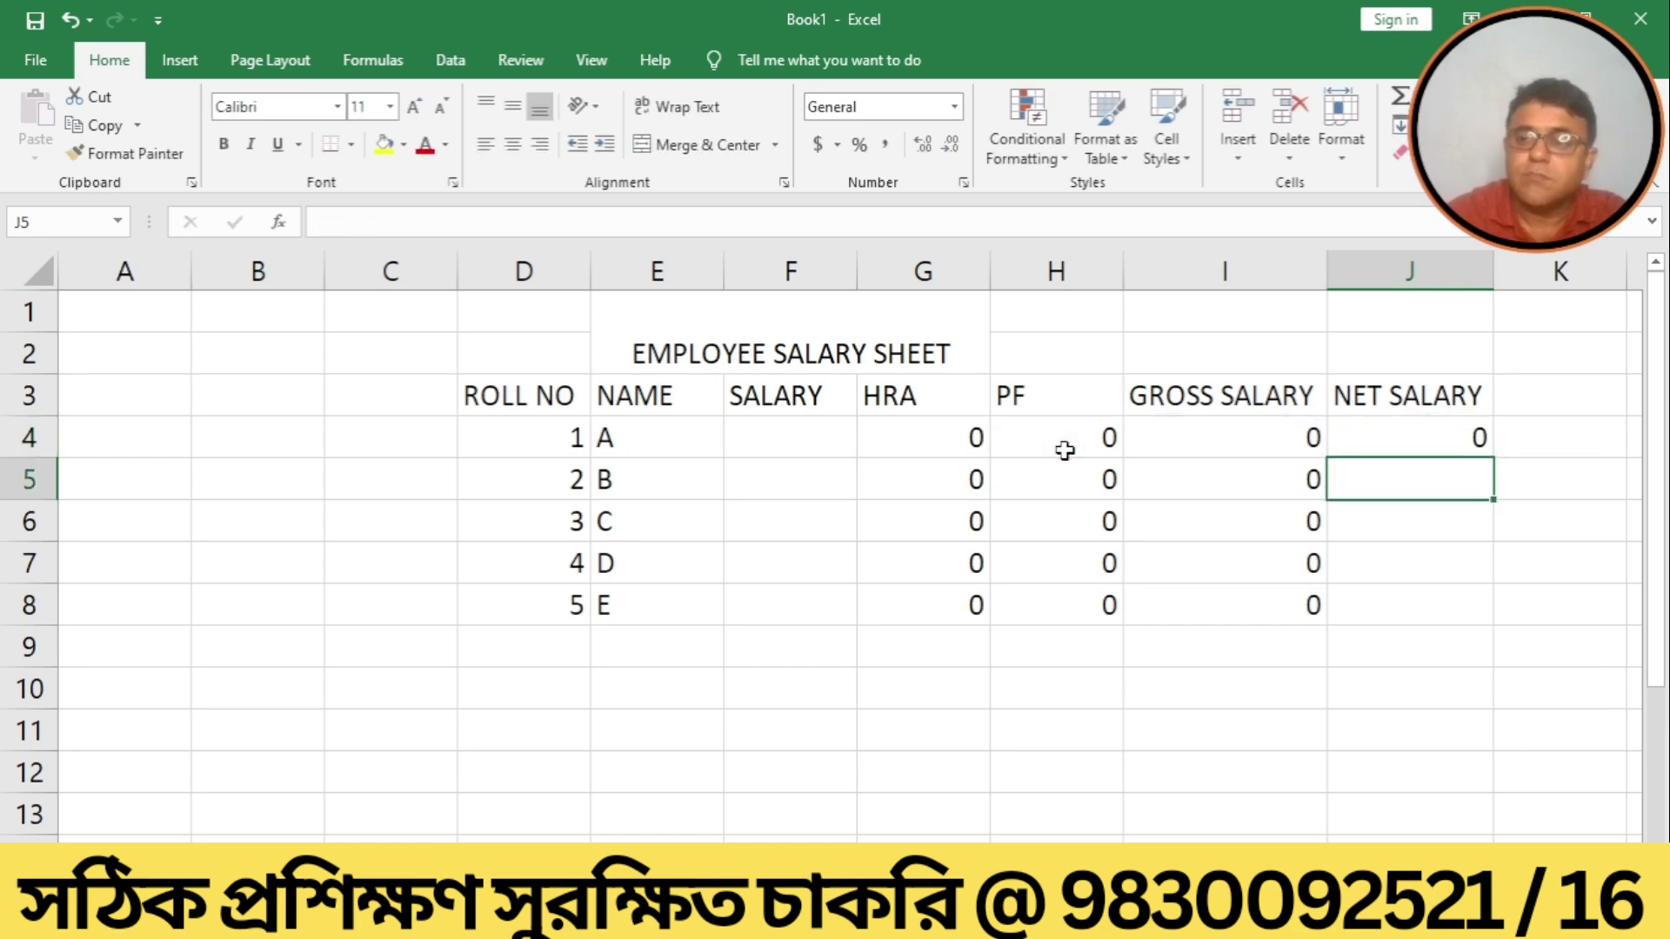
pyautogui.click(1370, 435)
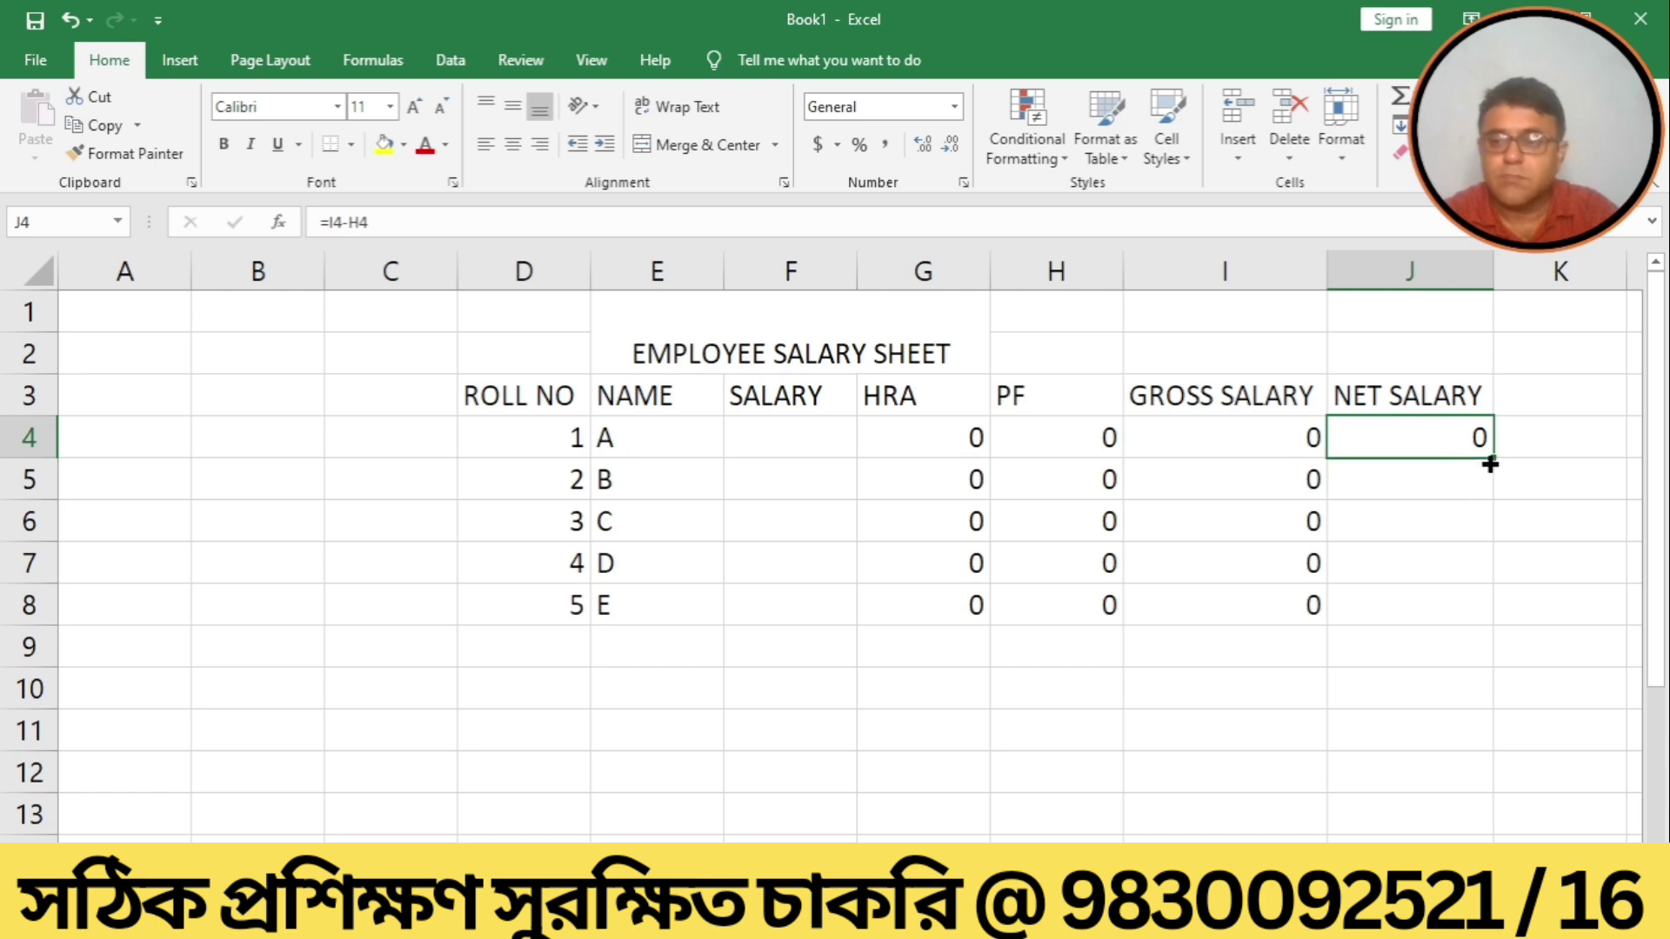
pyautogui.moveTo(1489, 465); pyautogui.dragTo(1487, 626)
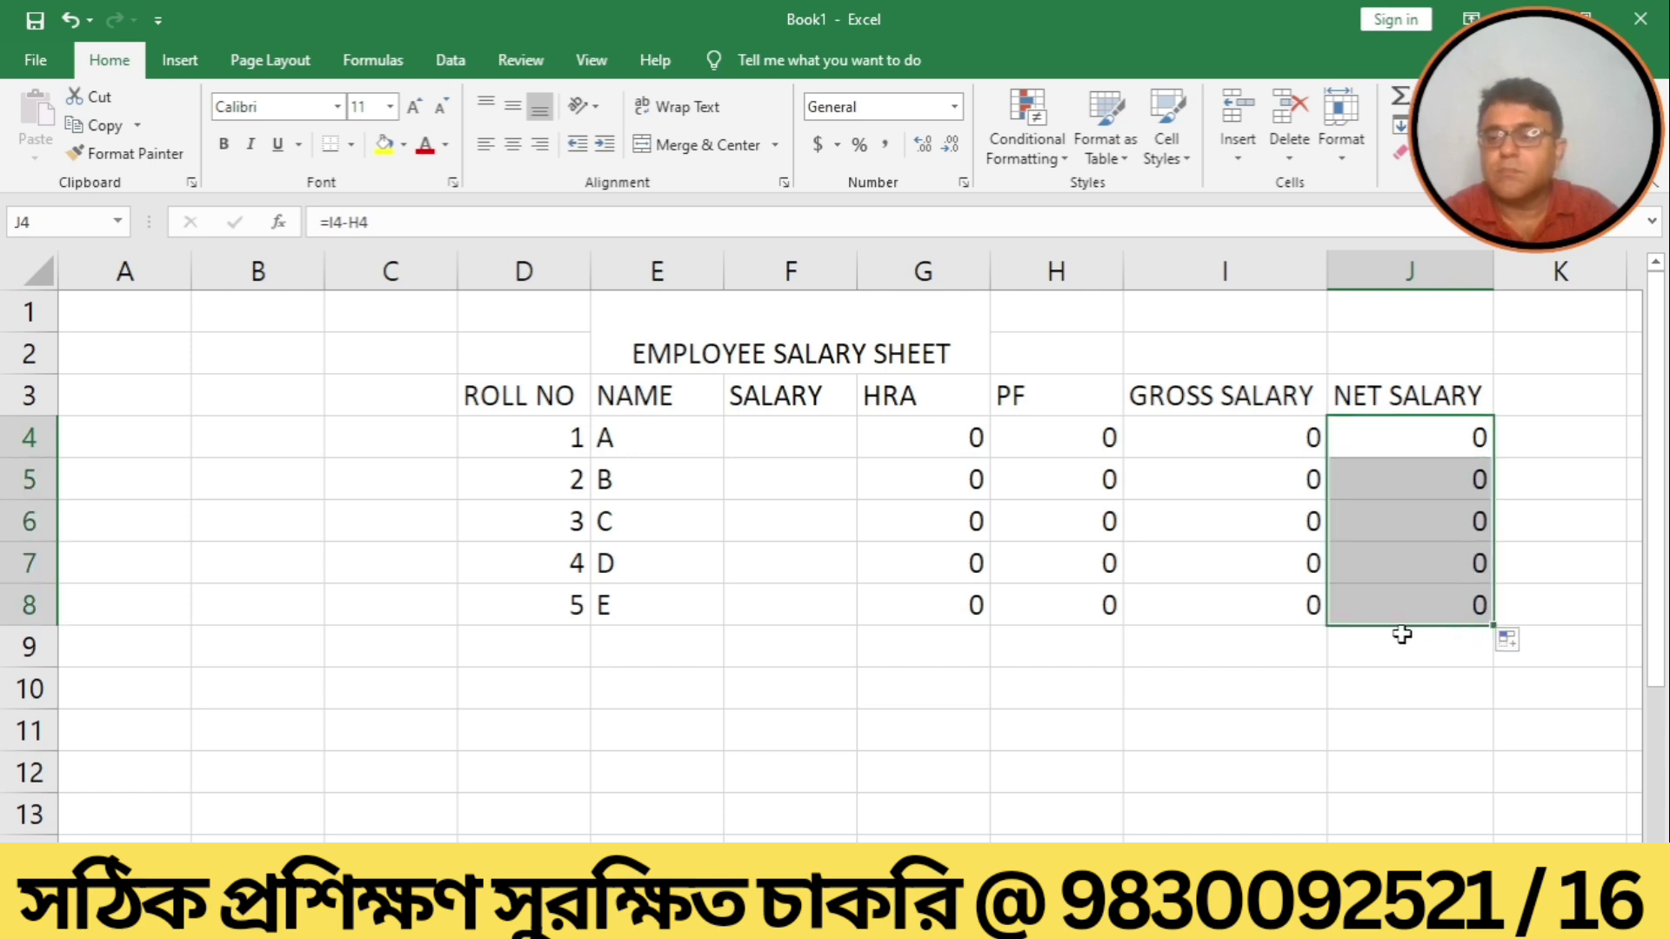
# Select the empty cell H10 below the salary table and stop recording the macro.
pyautogui.click(1369, 634)
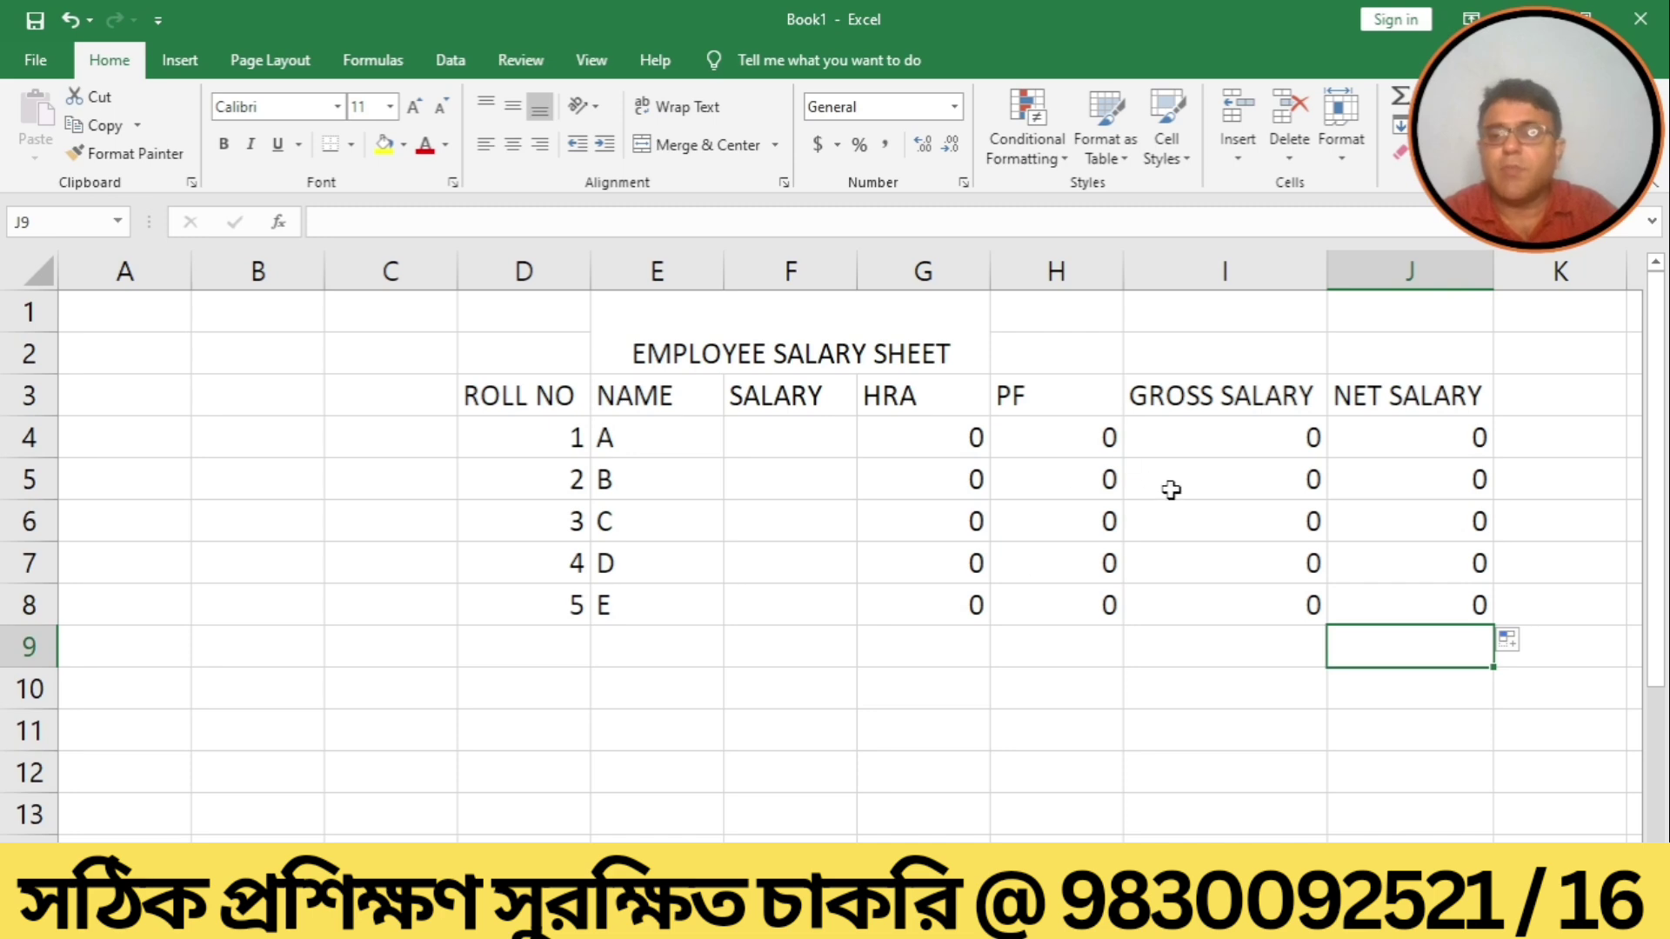
pyautogui.click(1015, 684)
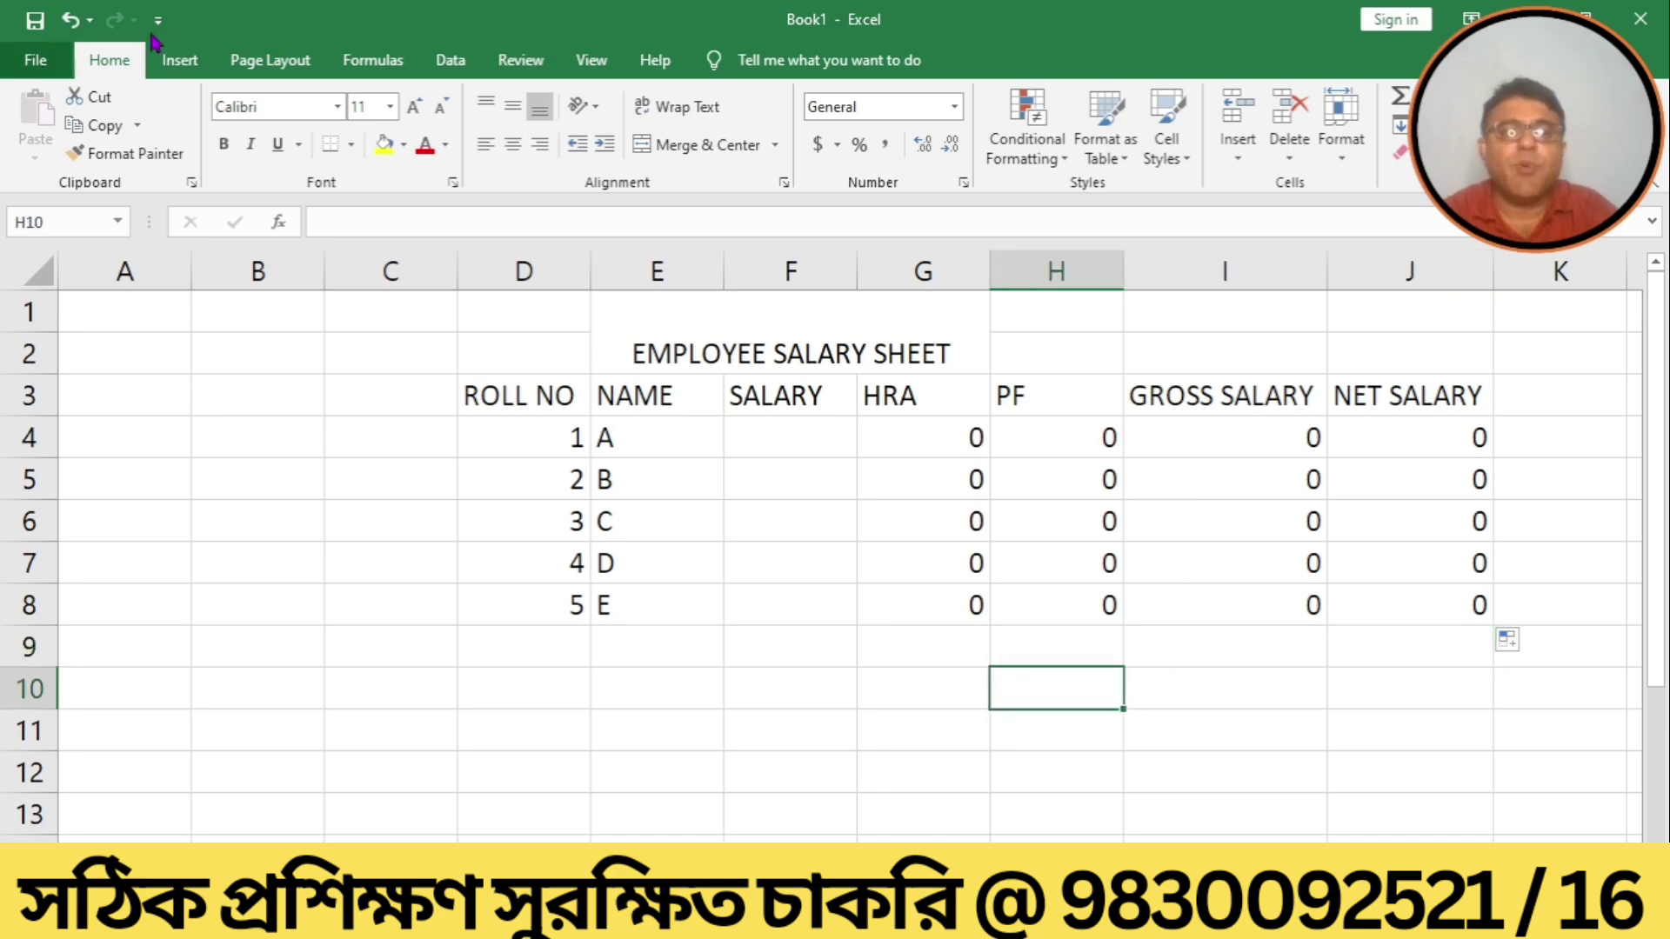
pyautogui.click(592, 60)
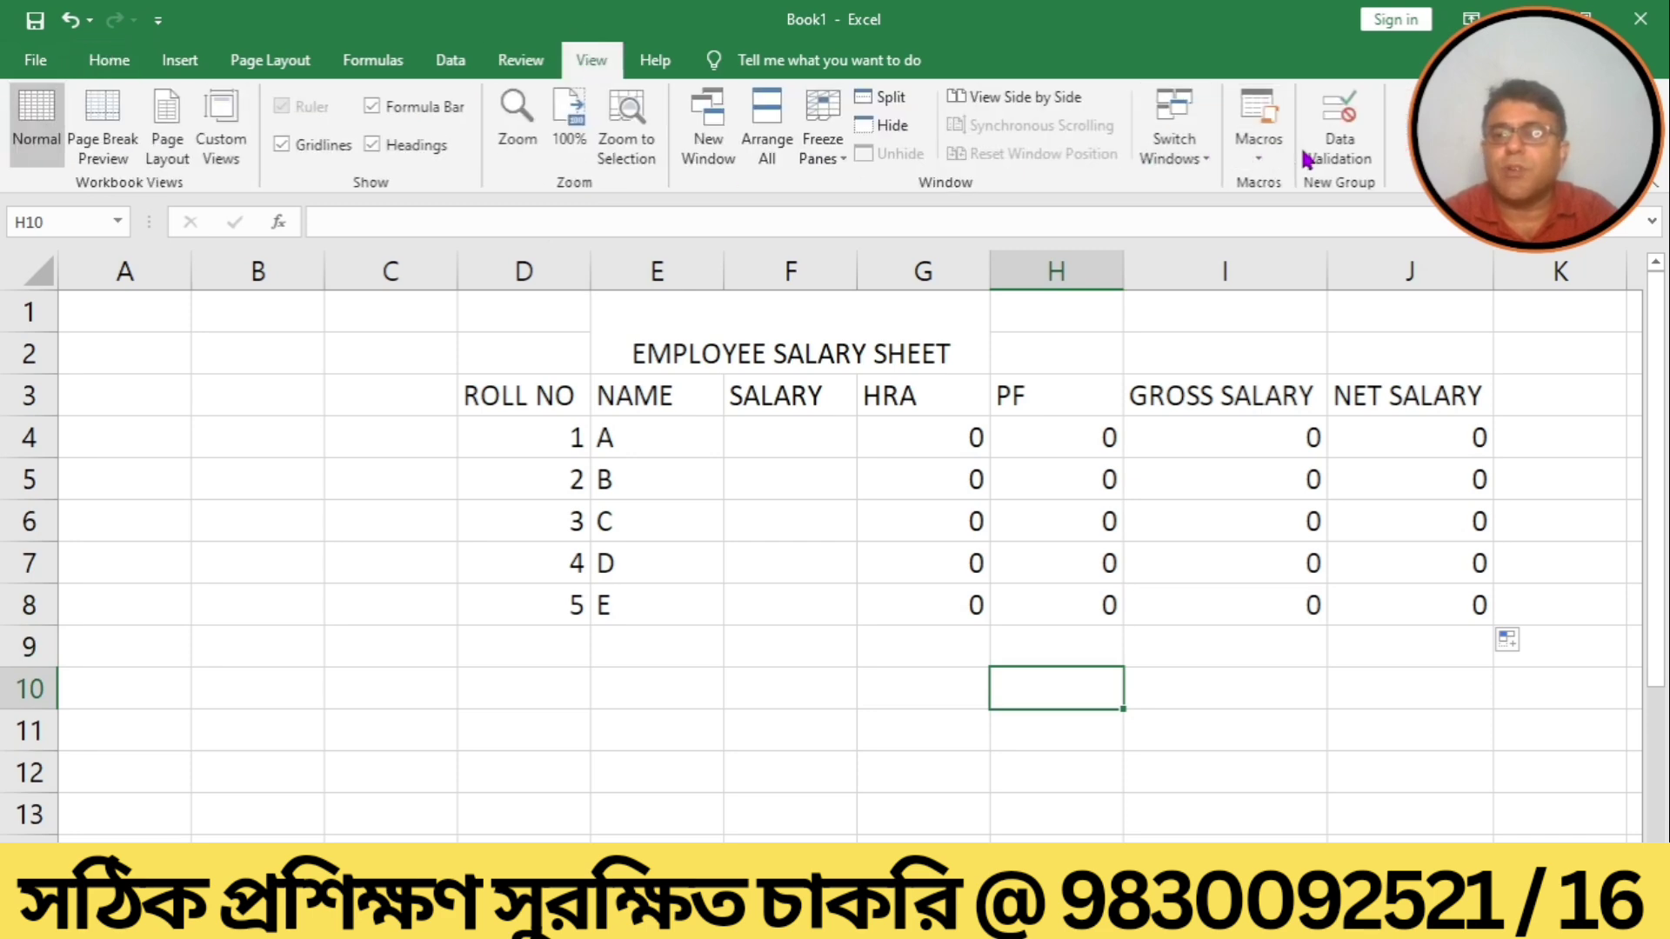
pyautogui.click(1261, 149)
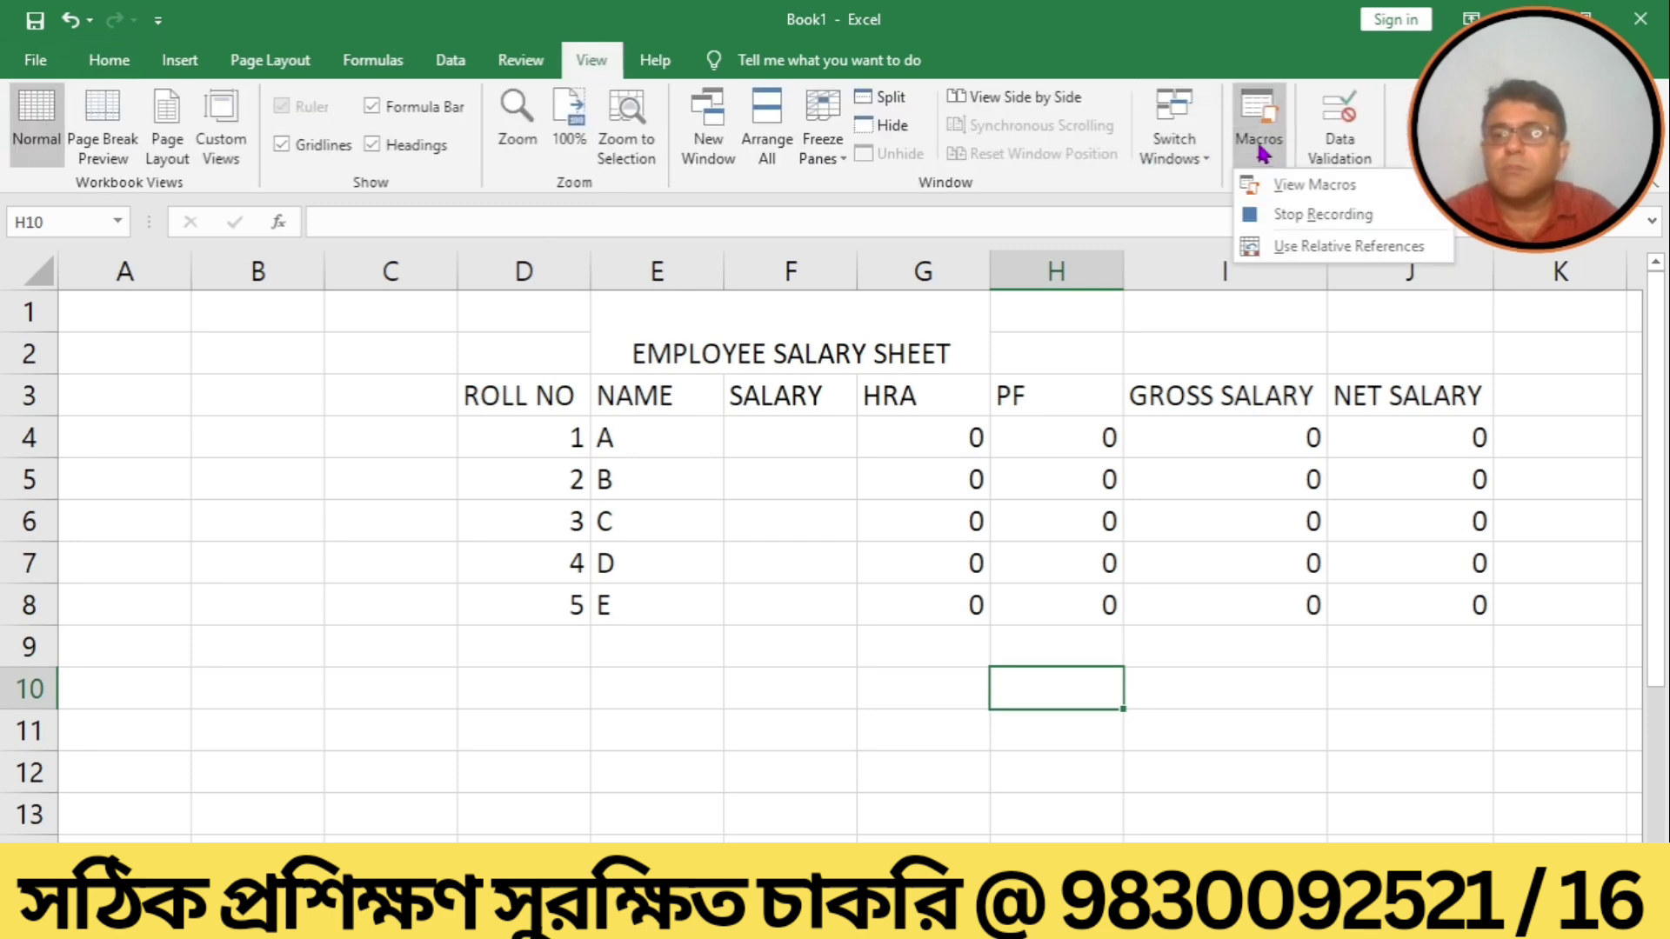
pyautogui.click(1314, 215)
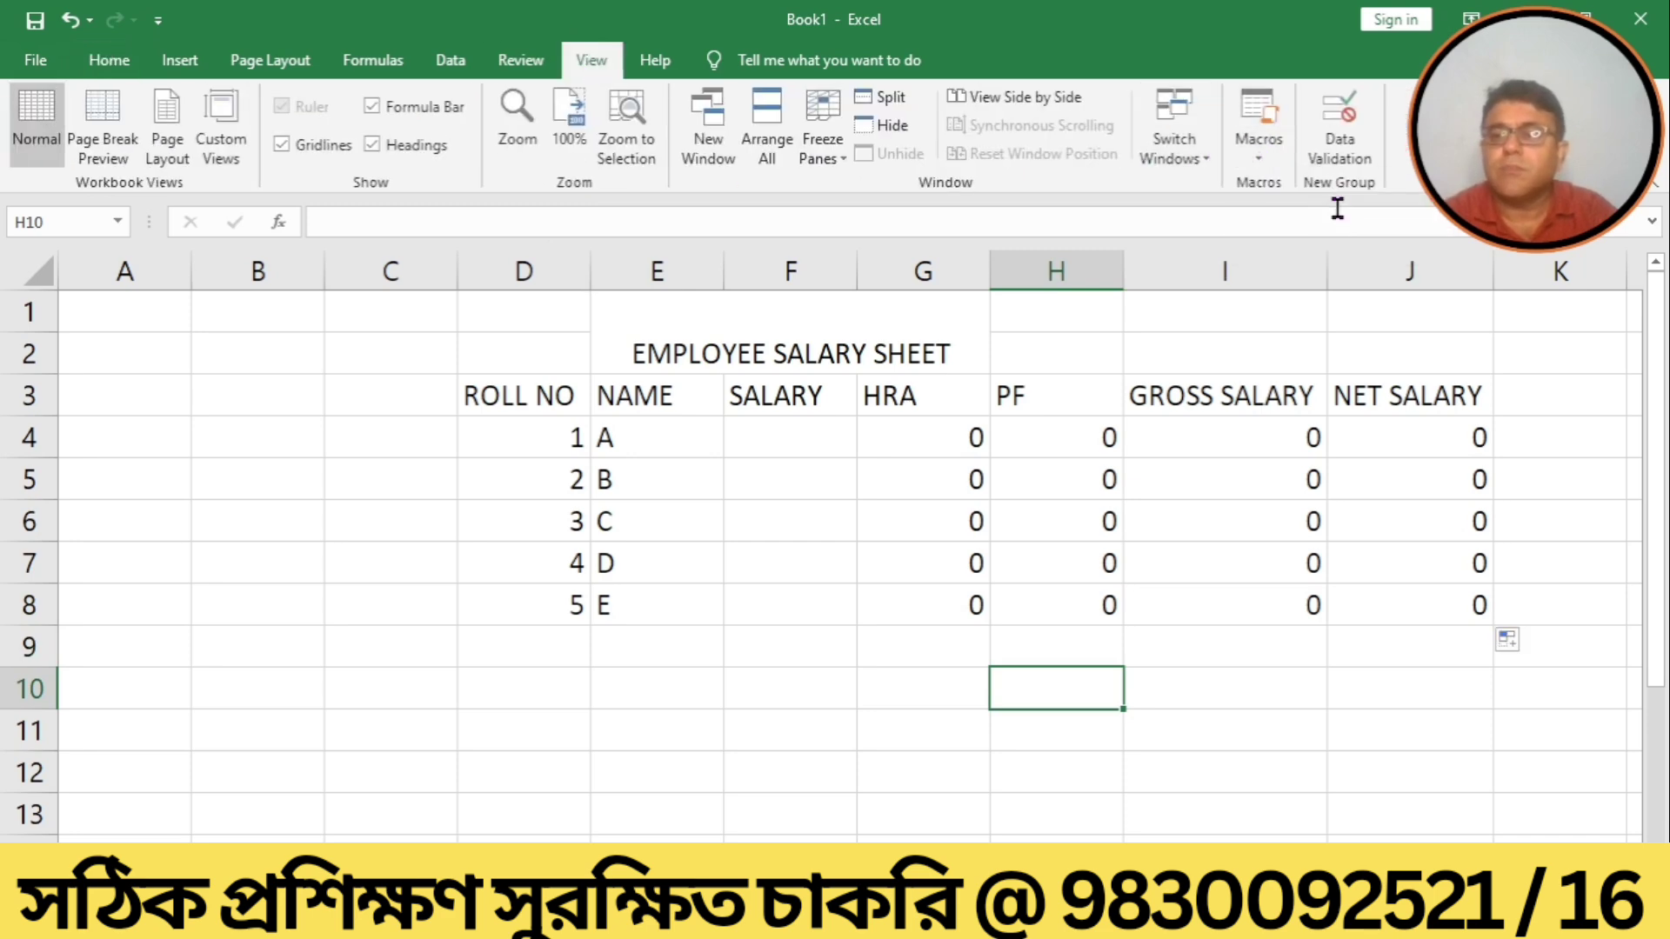
# Start saving the workbook under a new name, choosing the Desktop as location and MACSALARY as the file name.
pyautogui.click(34, 60)
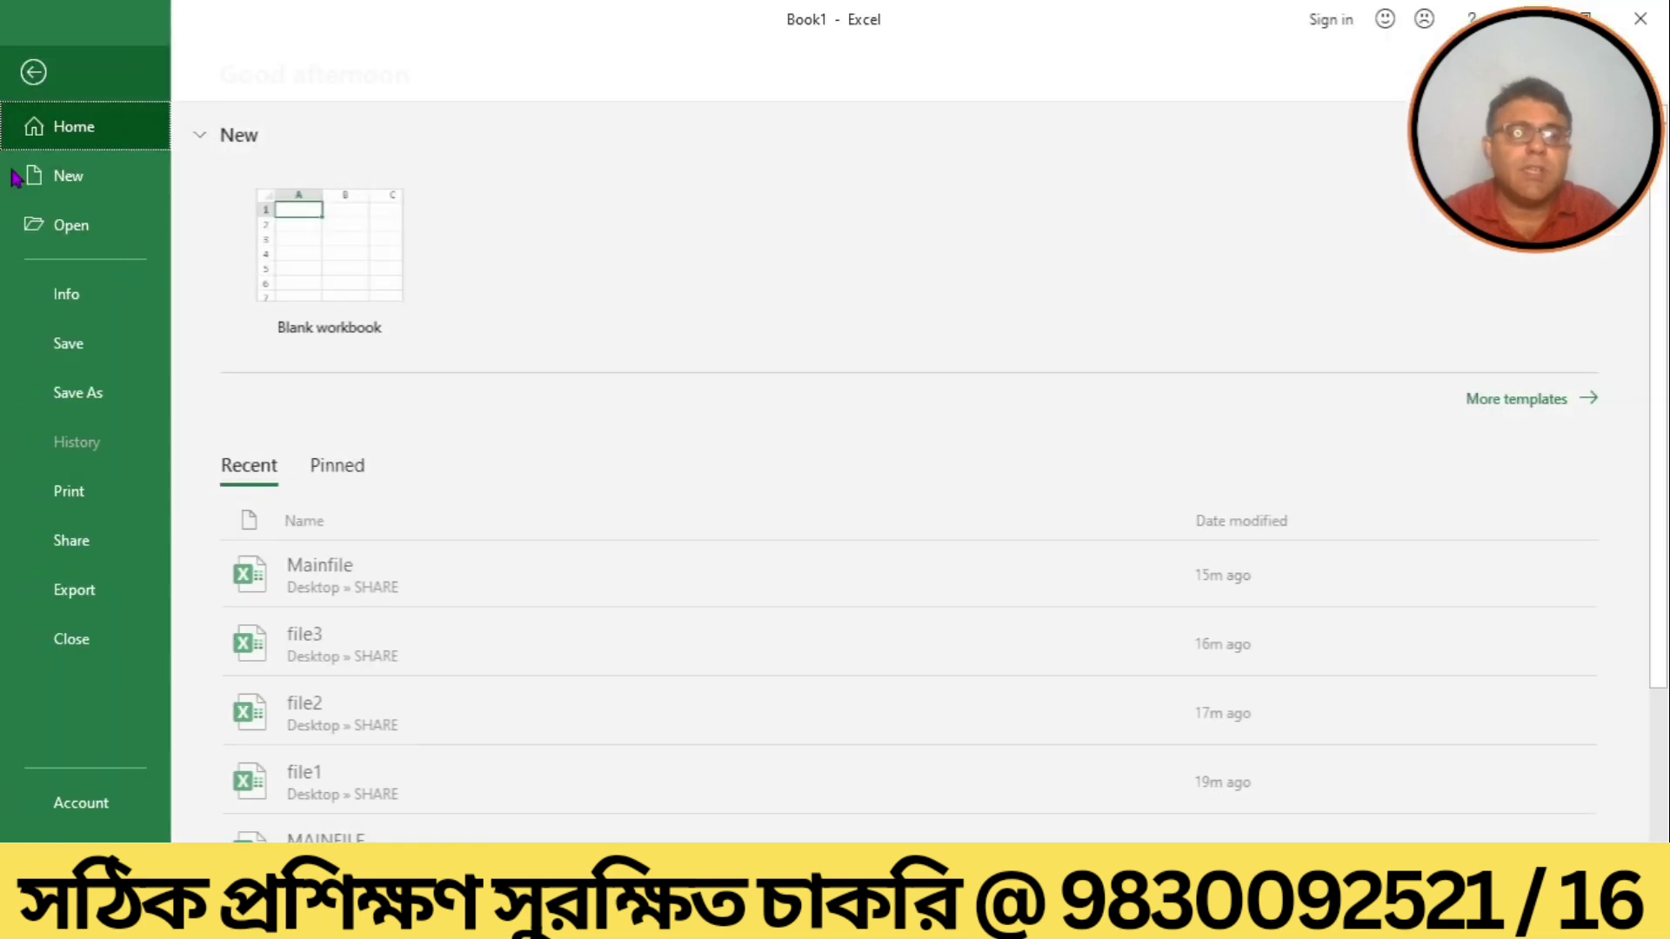
pyautogui.click(82, 391)
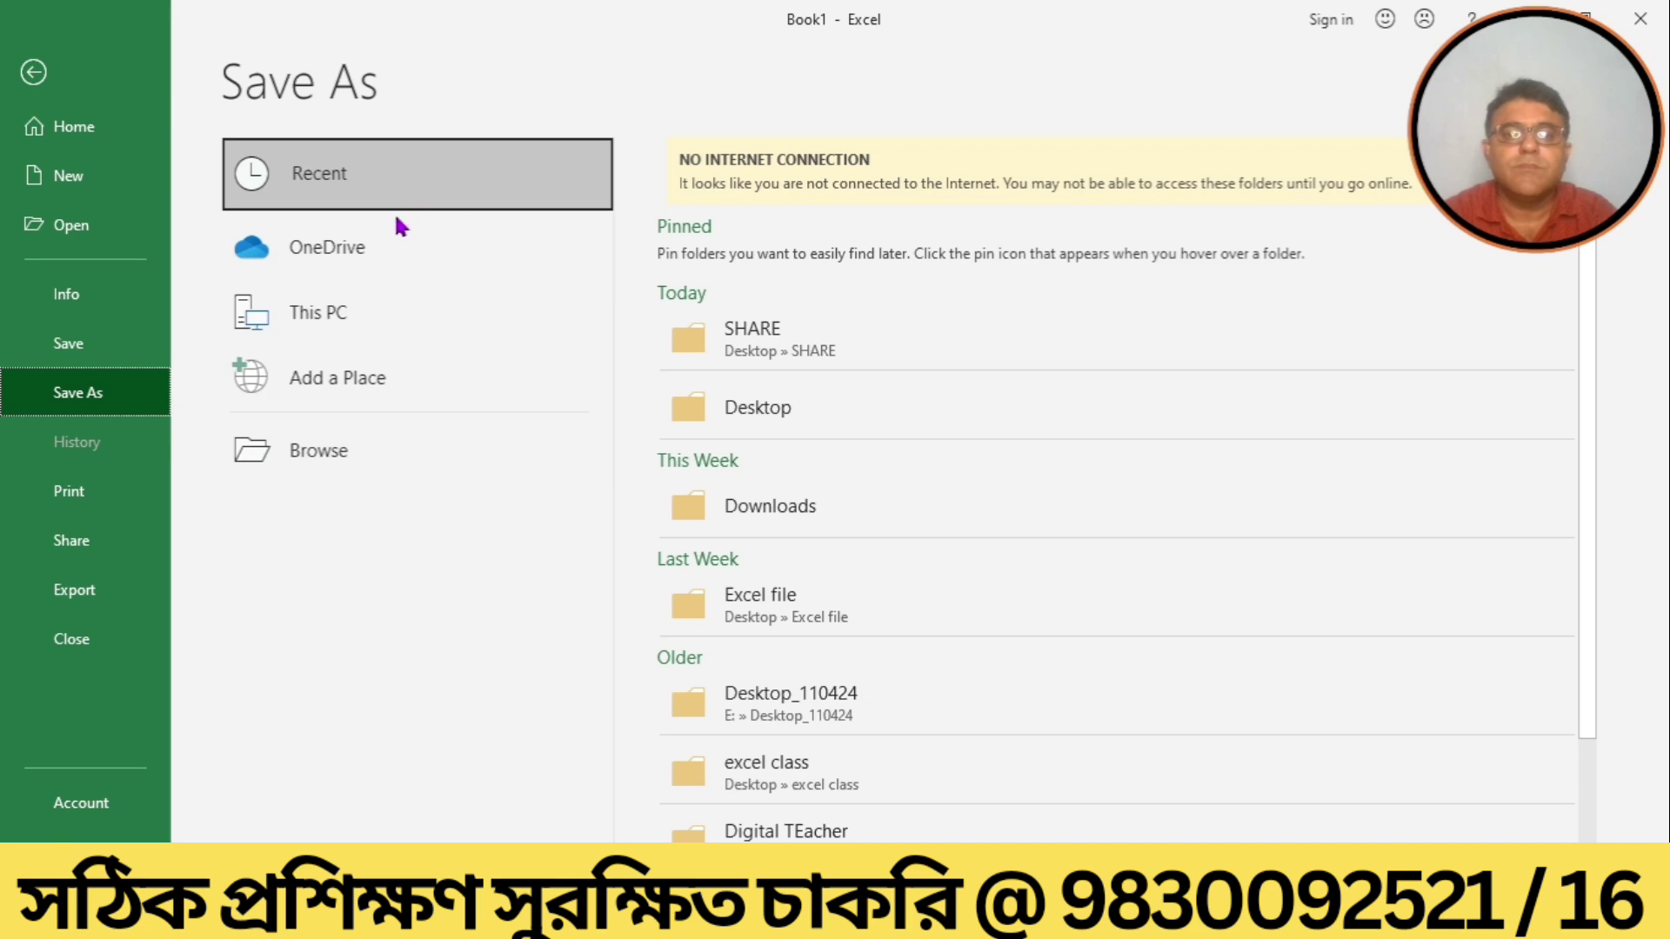
pyautogui.click(349, 465)
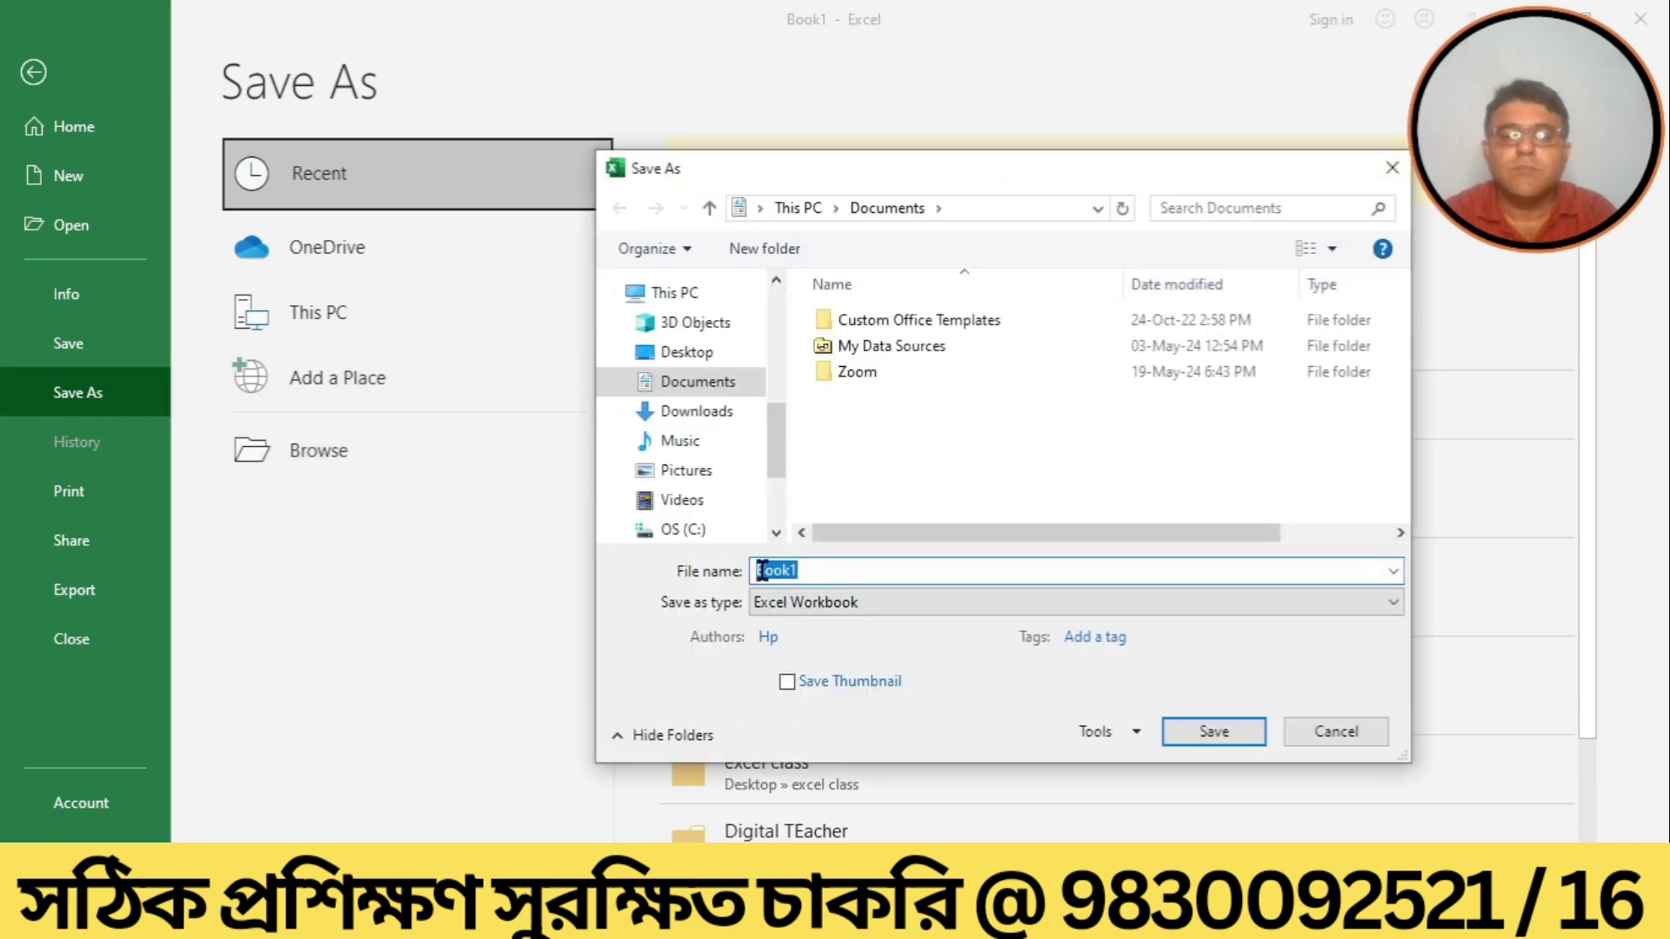
pyautogui.click(695, 355)
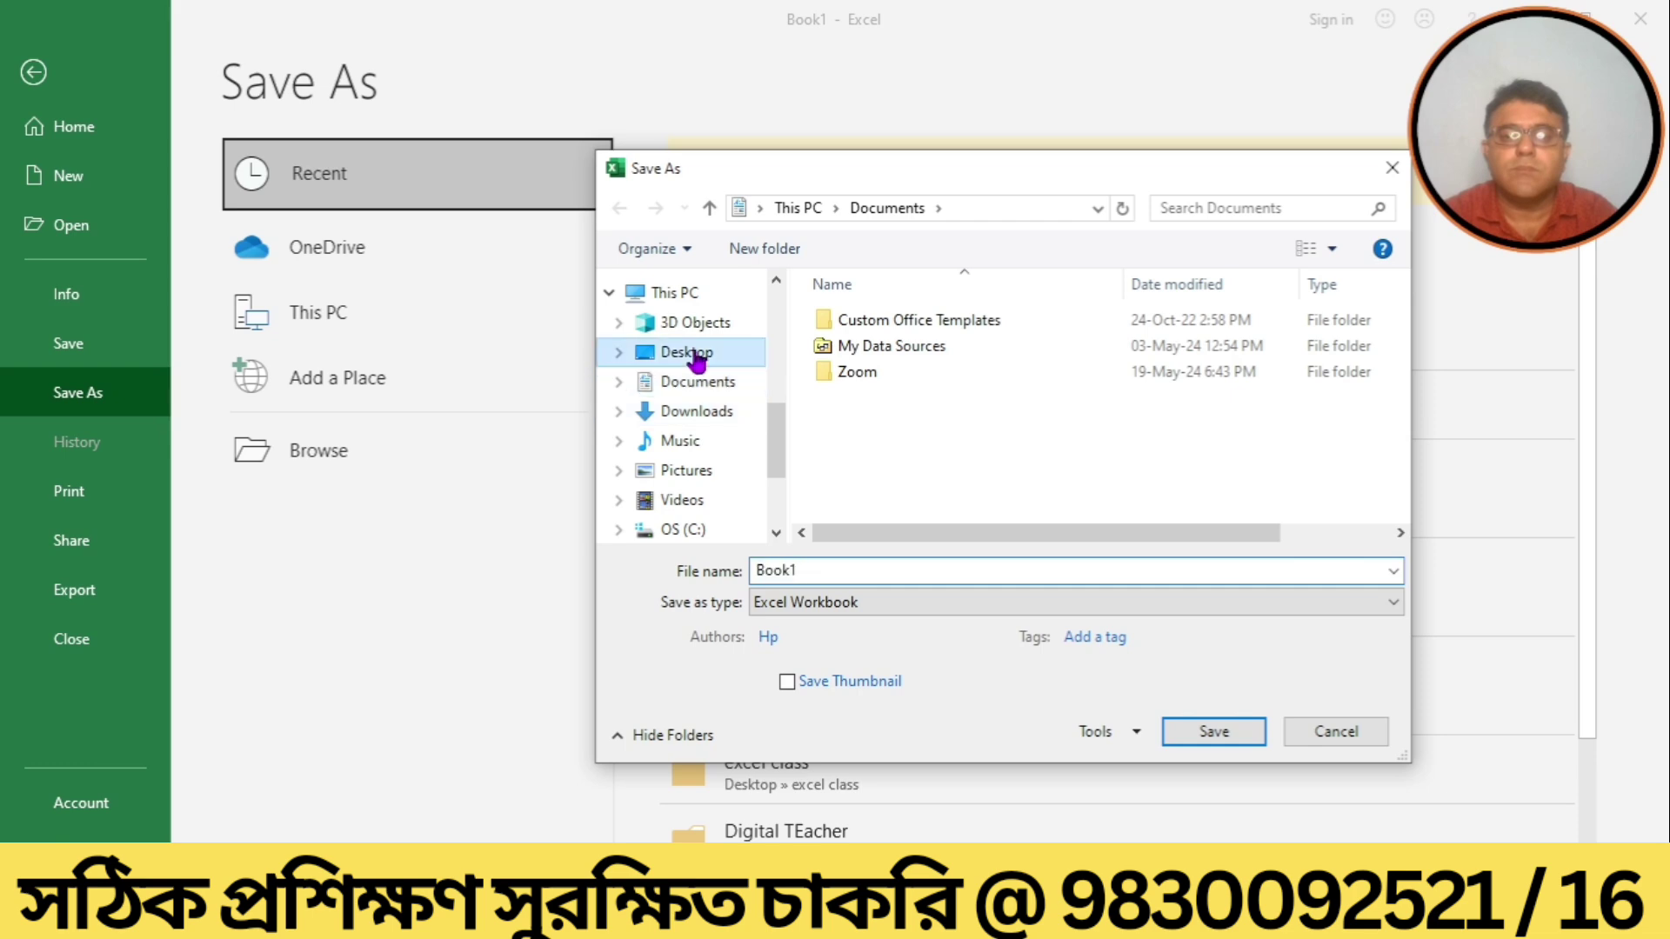
pyautogui.doubleClick(813, 571)
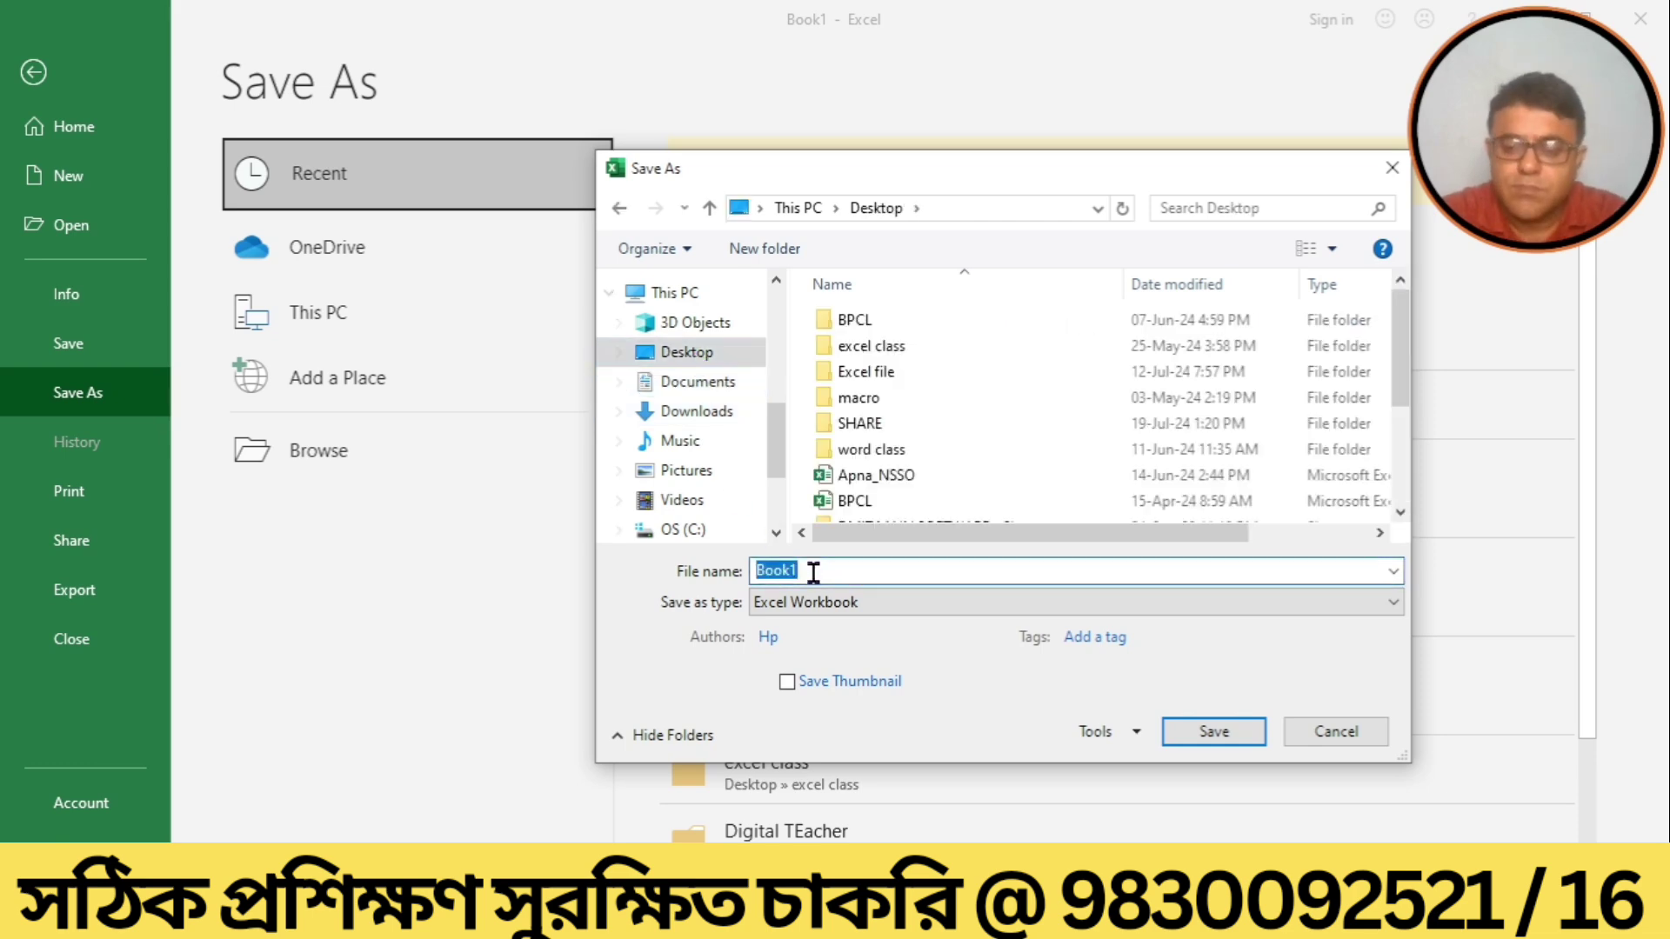
pyautogui.press('BackSpace')
pyautogui.write('MAC')
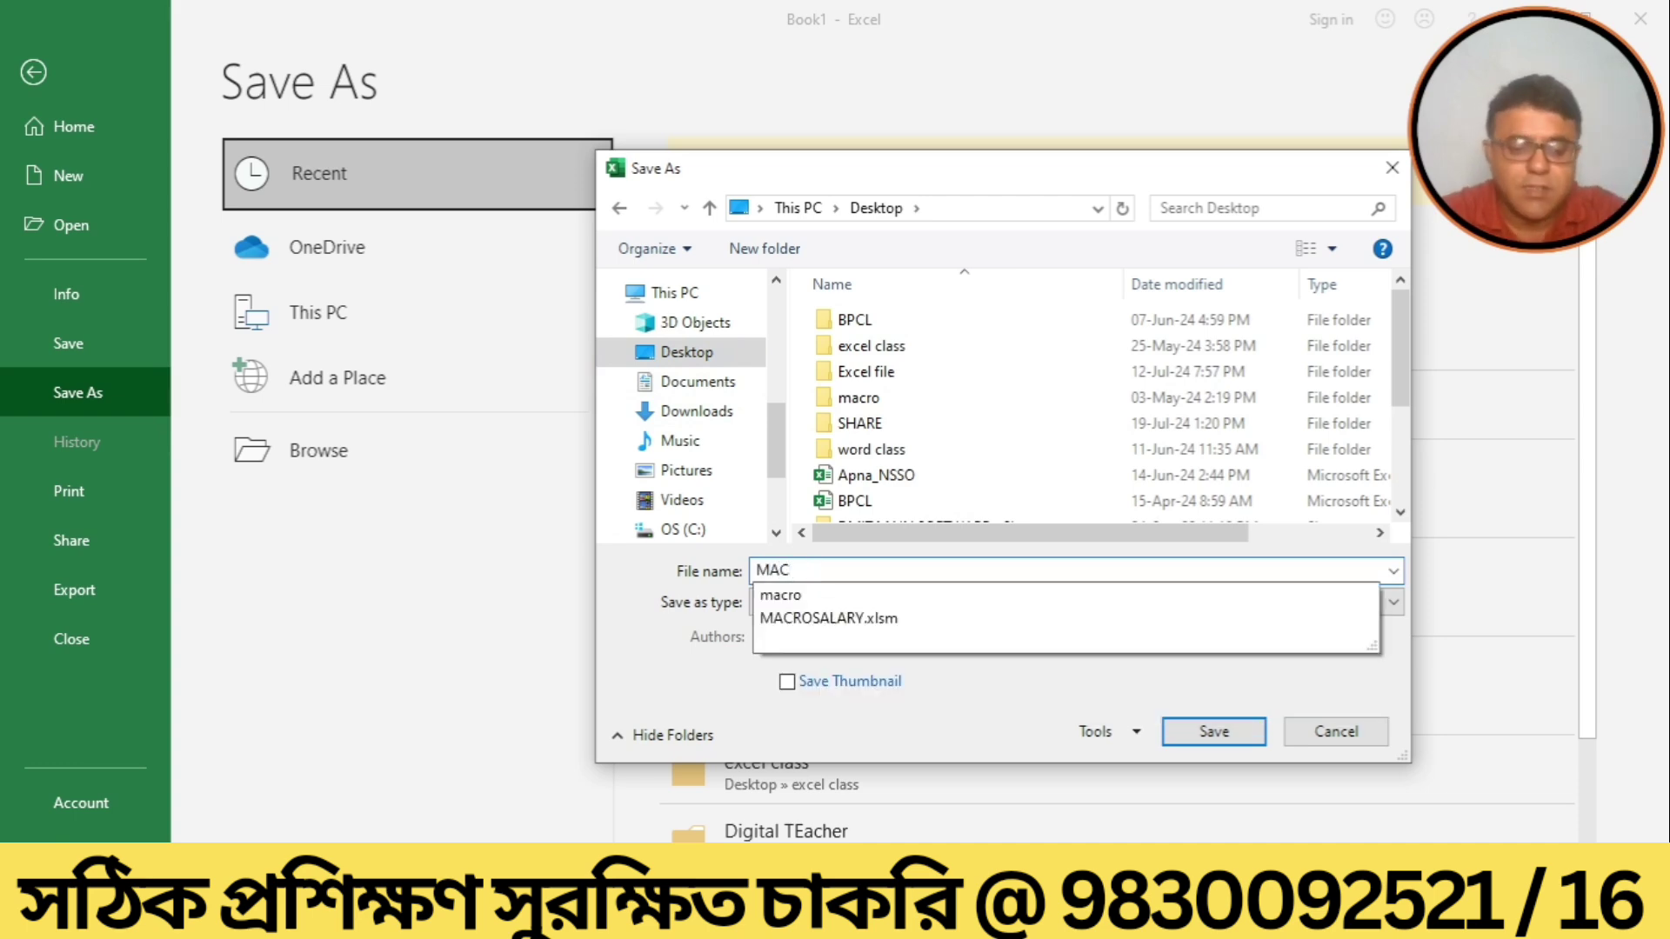
pyautogui.write('XSZLARY')
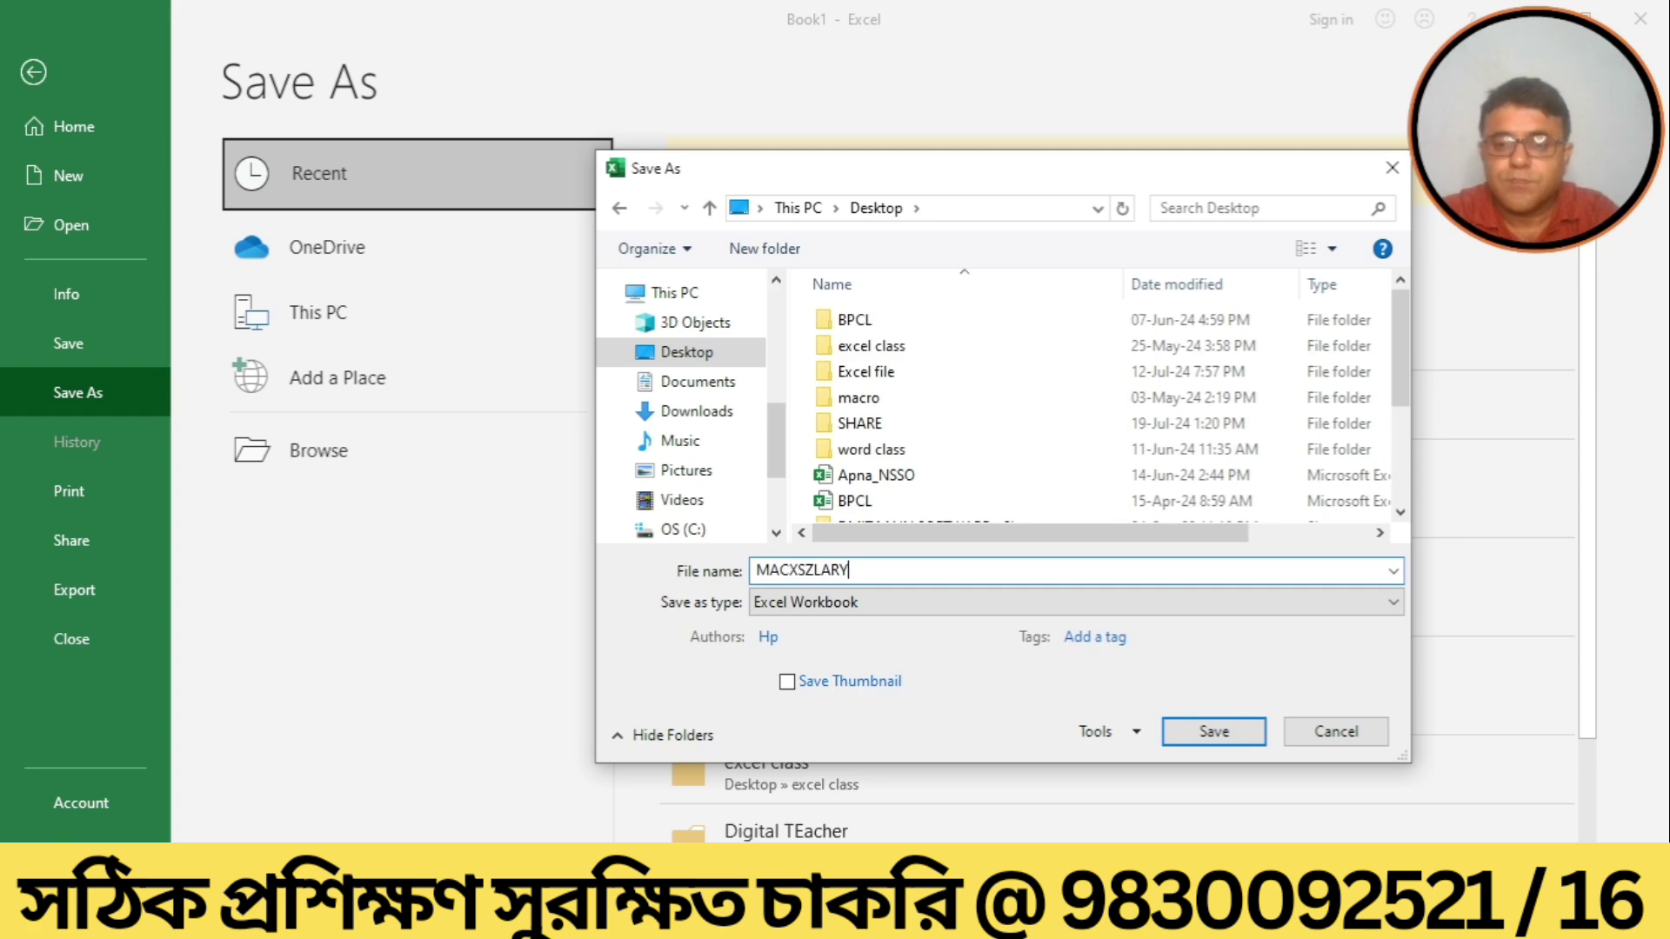
pyautogui.press('BackSpace')
pyautogui.press('BackSpace')
pyautogui.press('BackSpace')
pyautogui.press('BackSpace')
pyautogui.write('SA')
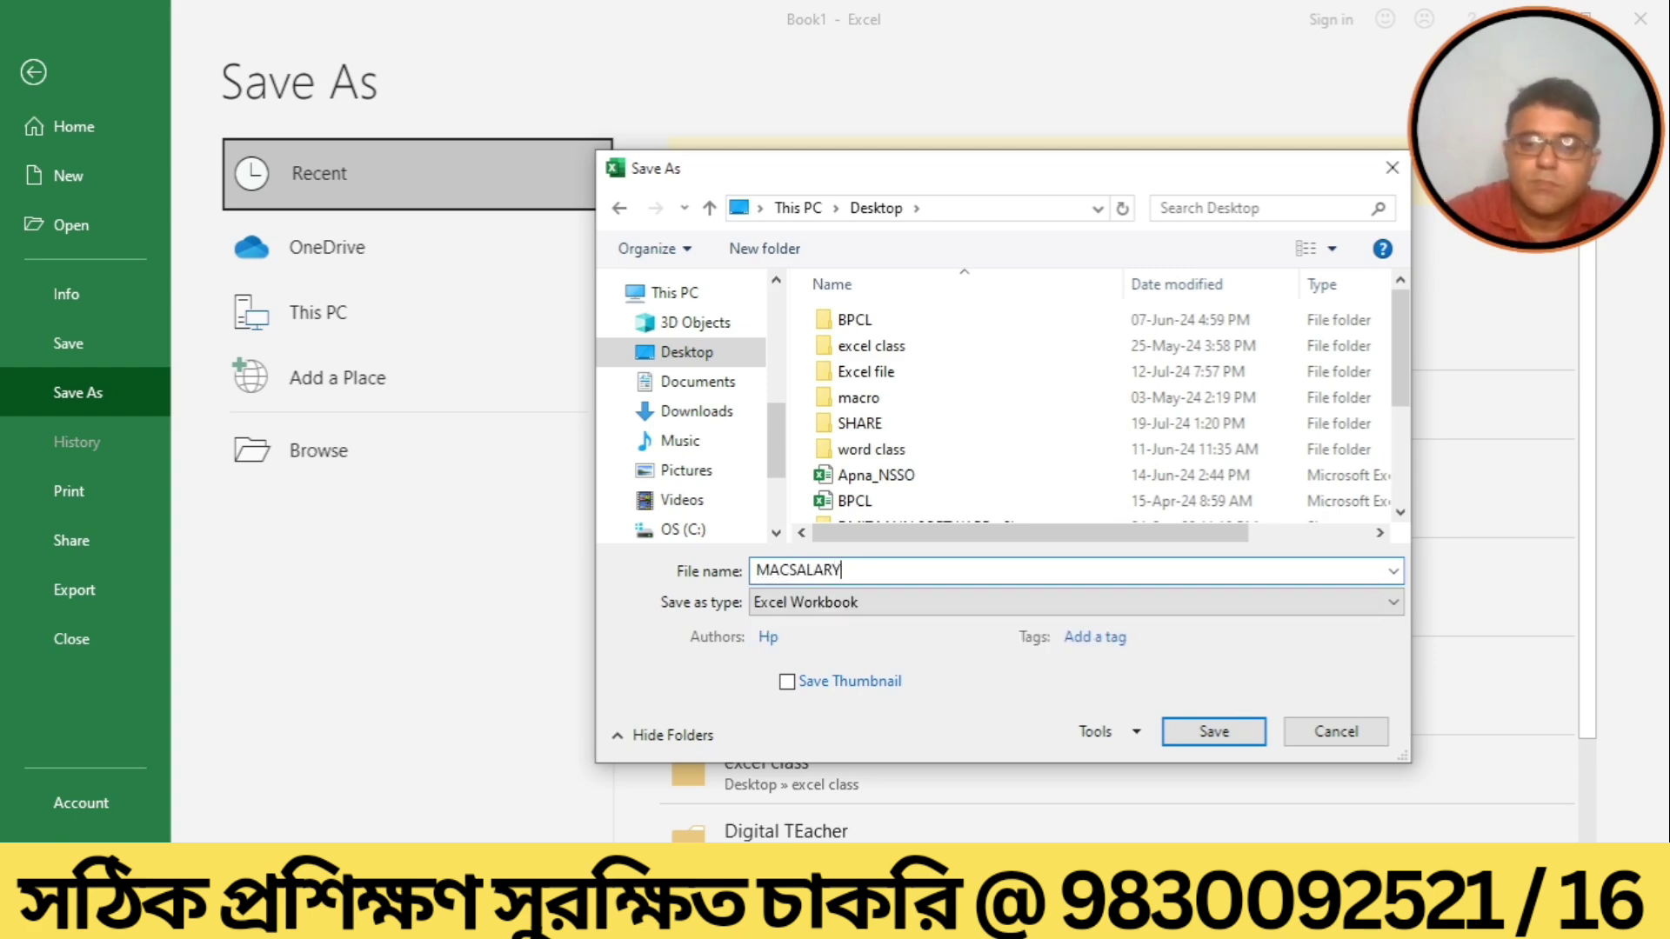
# Set the file type to Excel Macro-Enabled Workbook and save the file.
pyautogui.click(1247, 609)
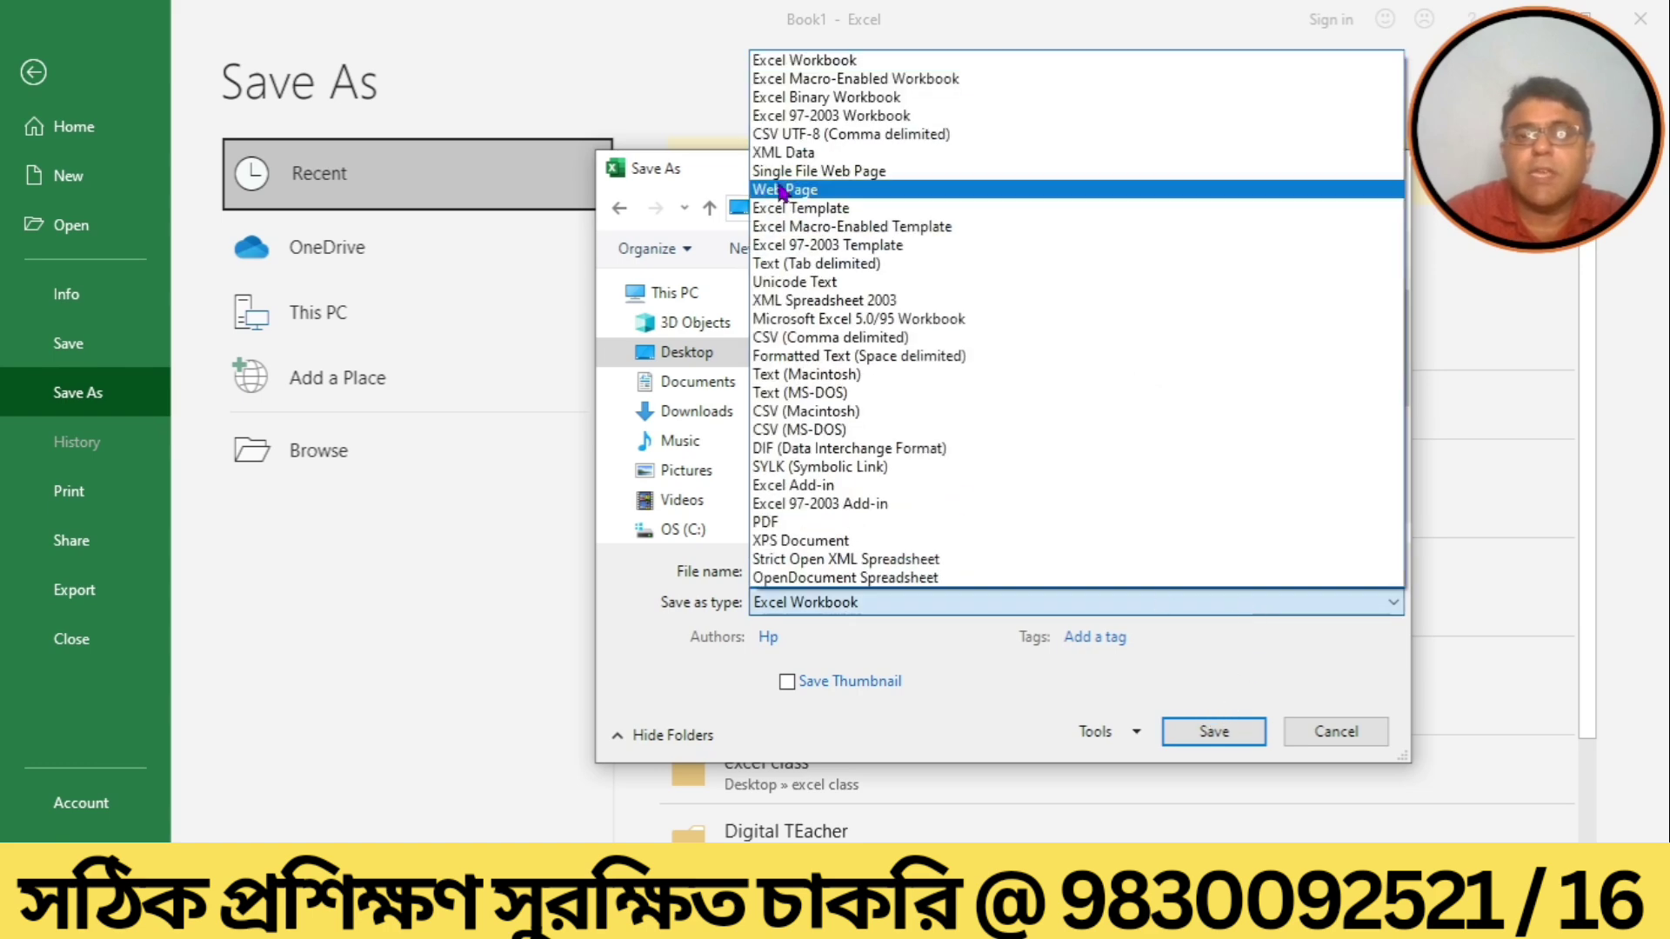
pyautogui.click(857, 79)
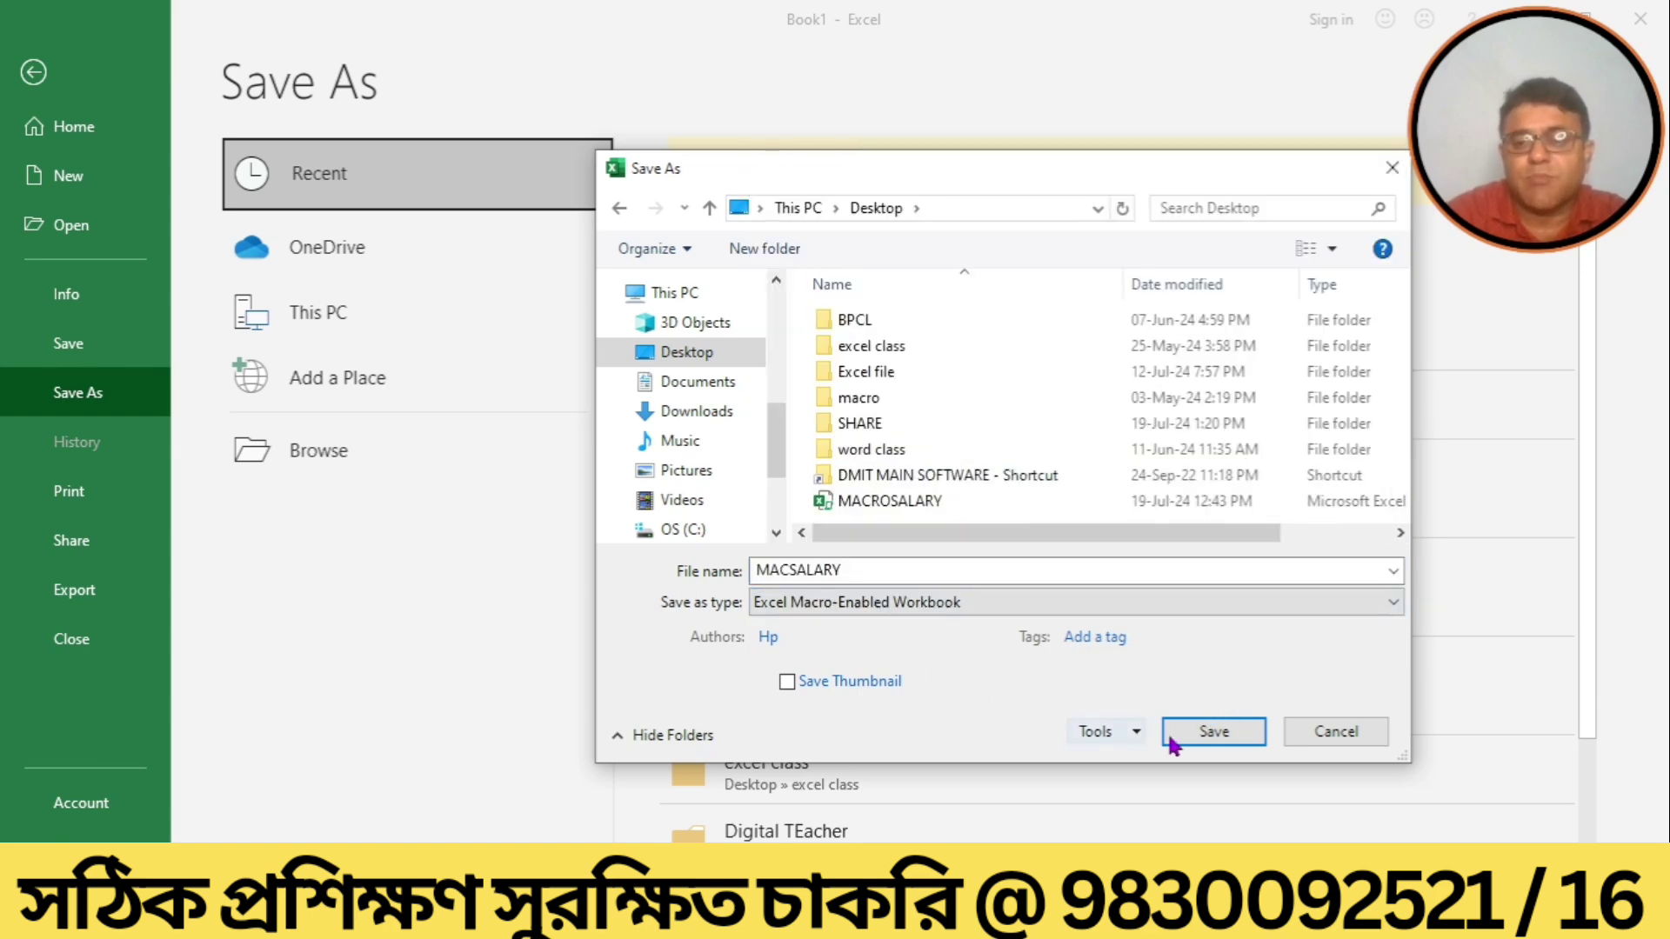
pyautogui.click(1204, 734)
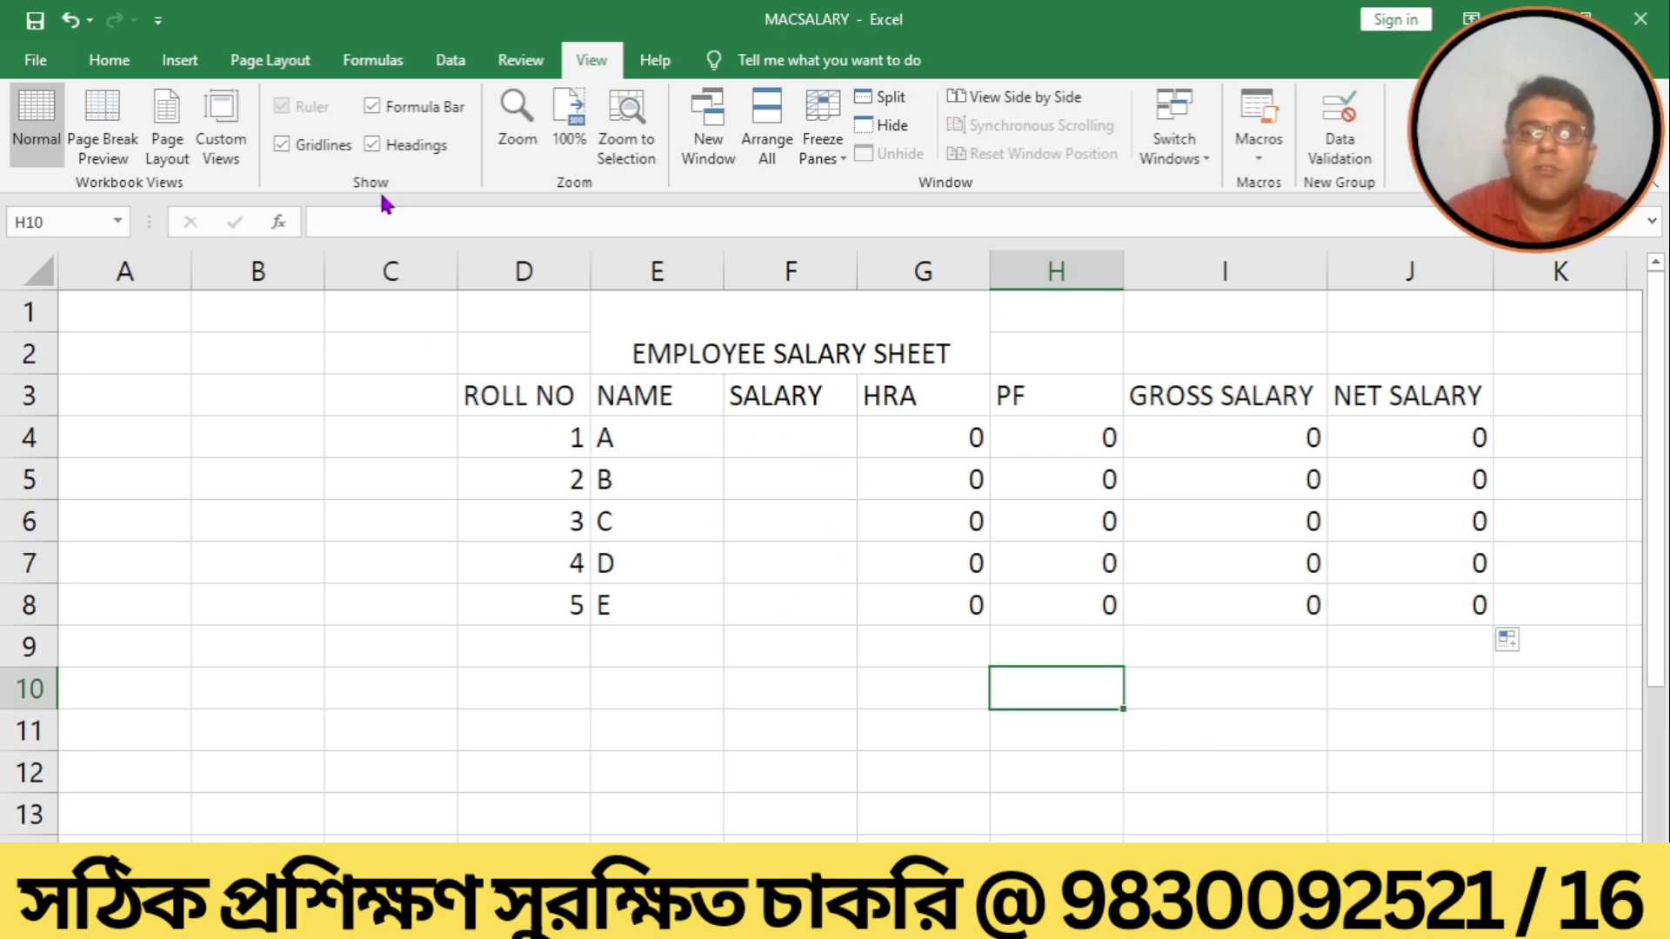
# Close the MACSALARY workbook and the shared Mainfile workbook.
pyautogui.click(37, 61)
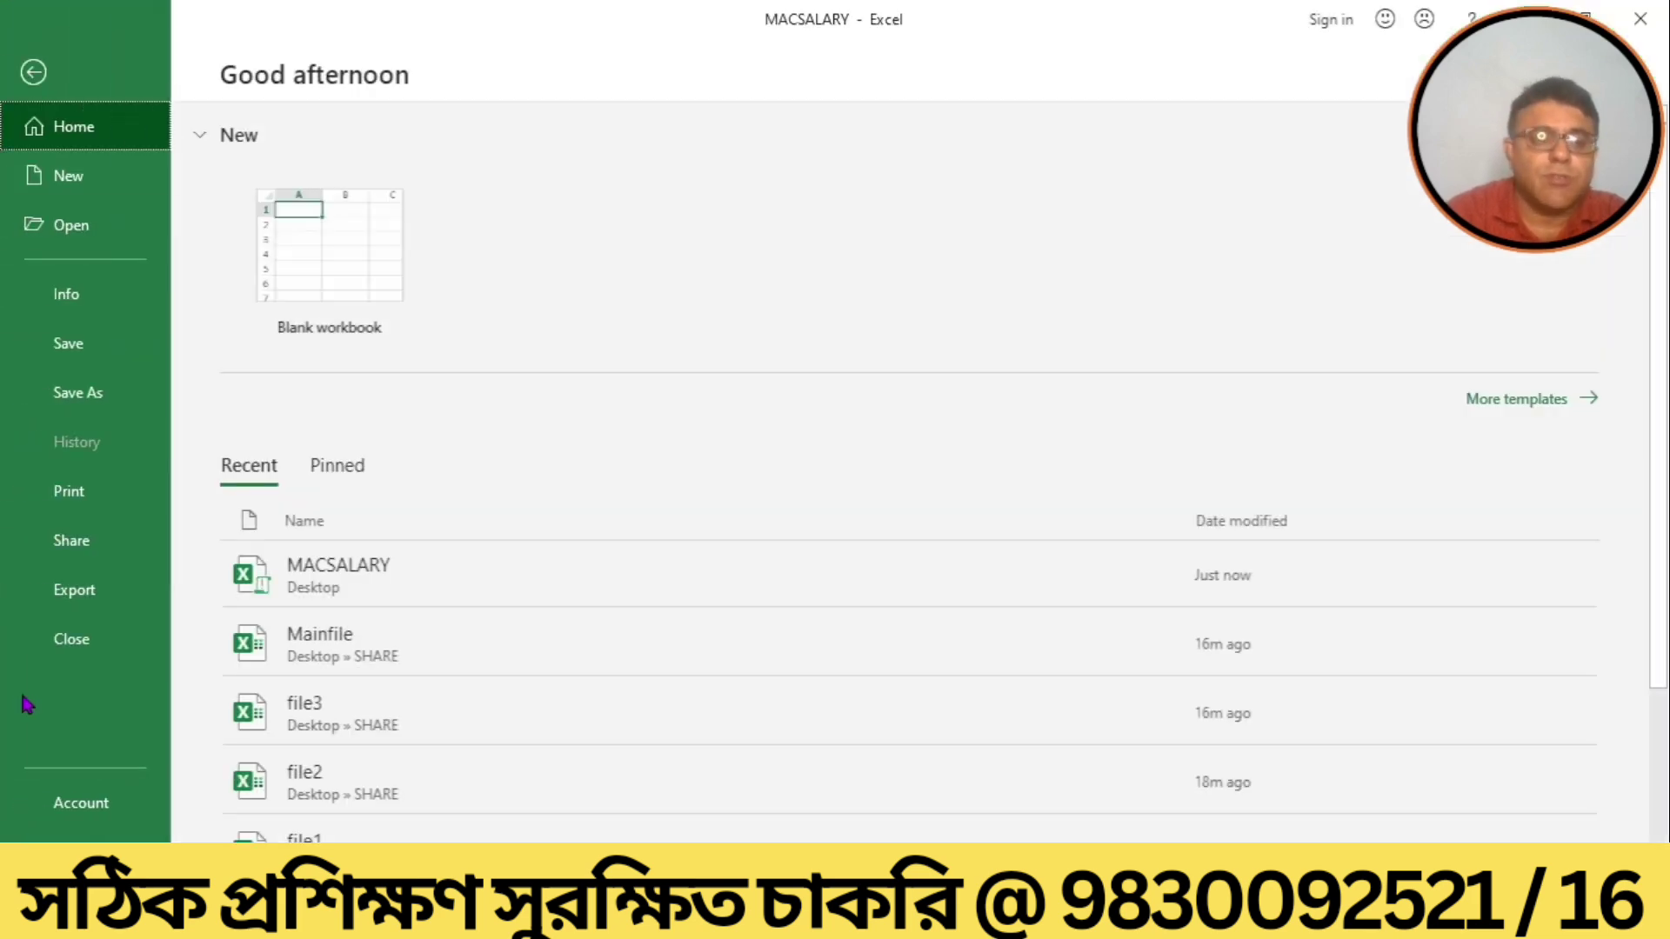
pyautogui.click(92, 642)
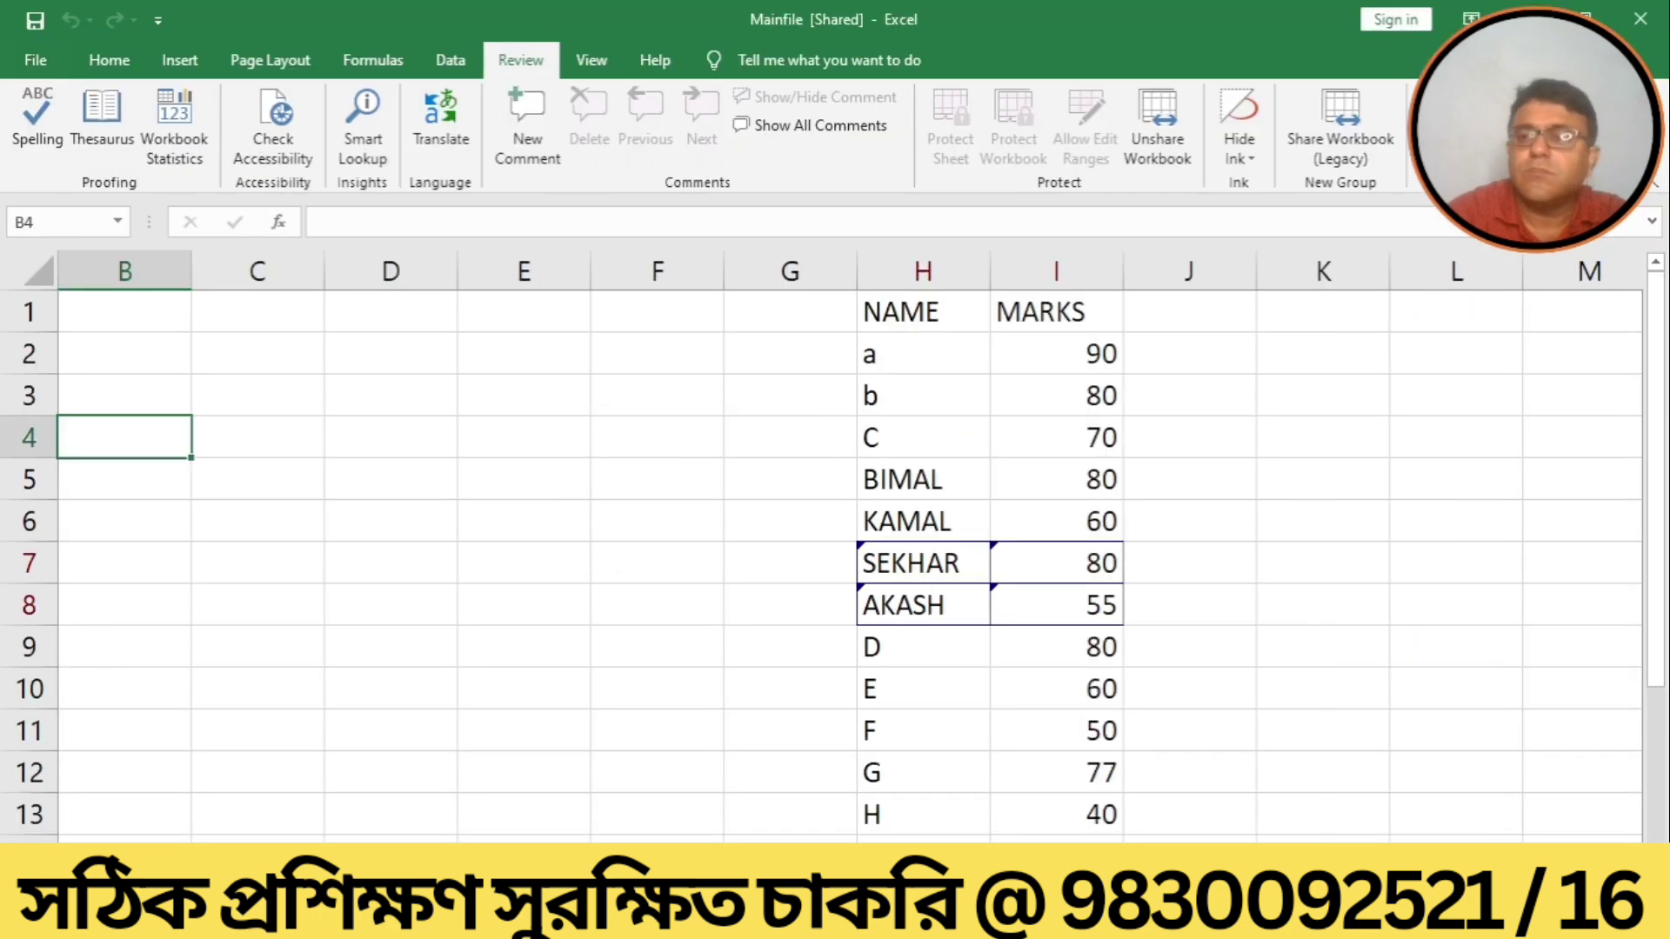
pyautogui.click(1639, 33)
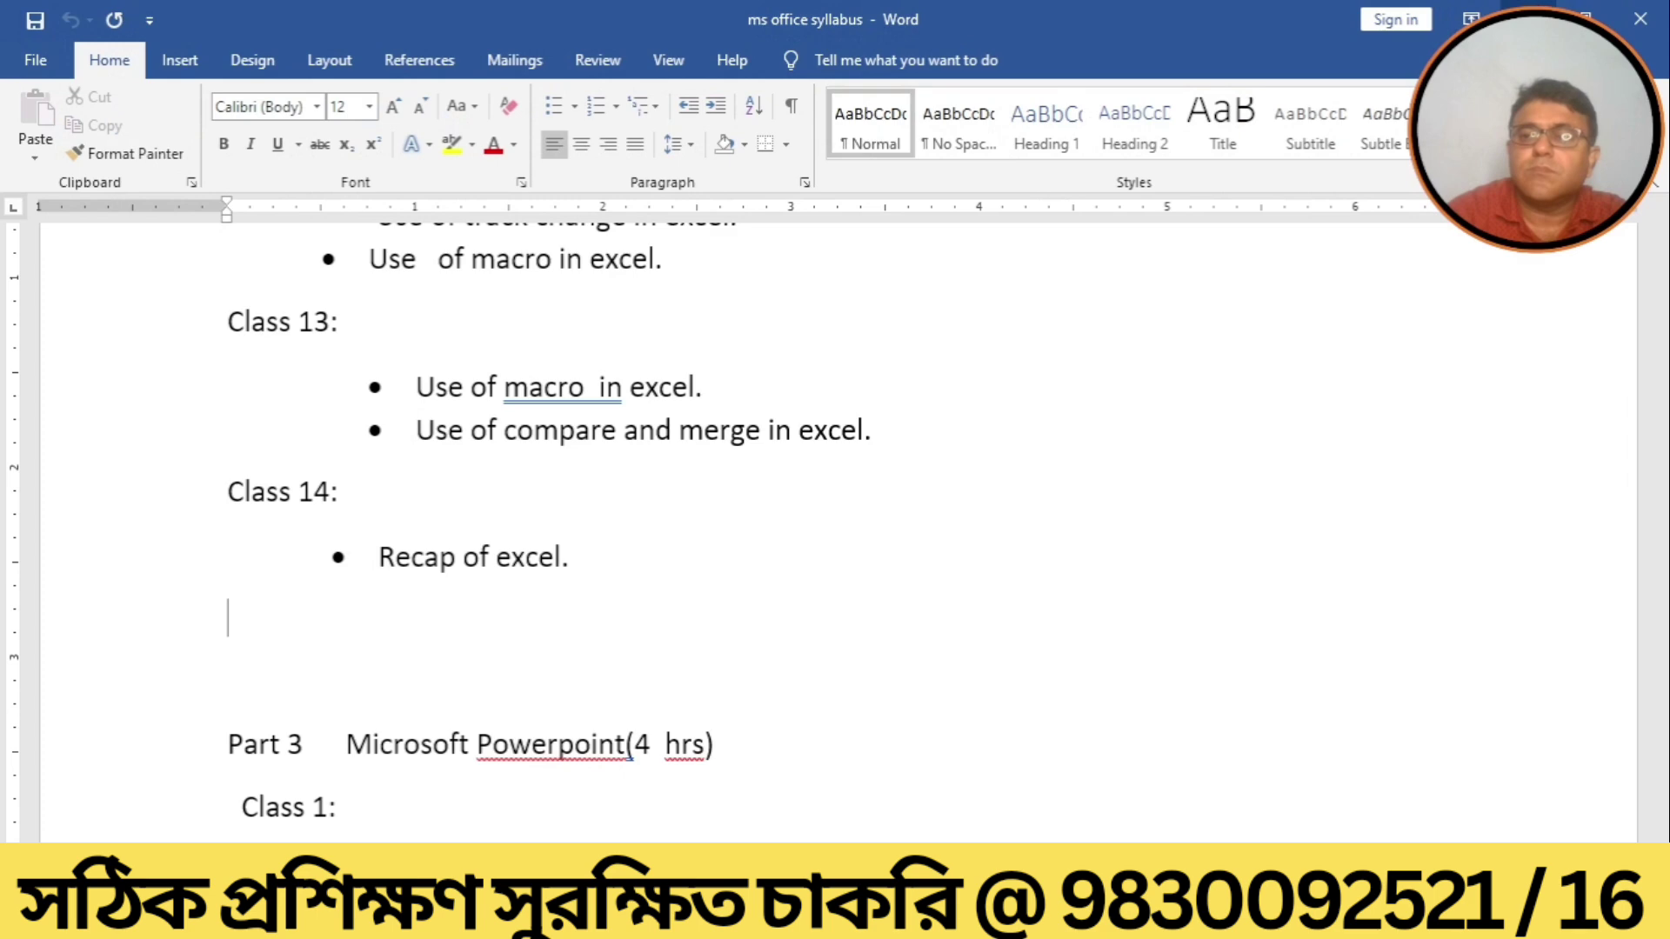
# Minimize the remaining open windows, reopen the MACSALARY workbook from the desktop and enable its macro content.
pyautogui.click(1527, 7)
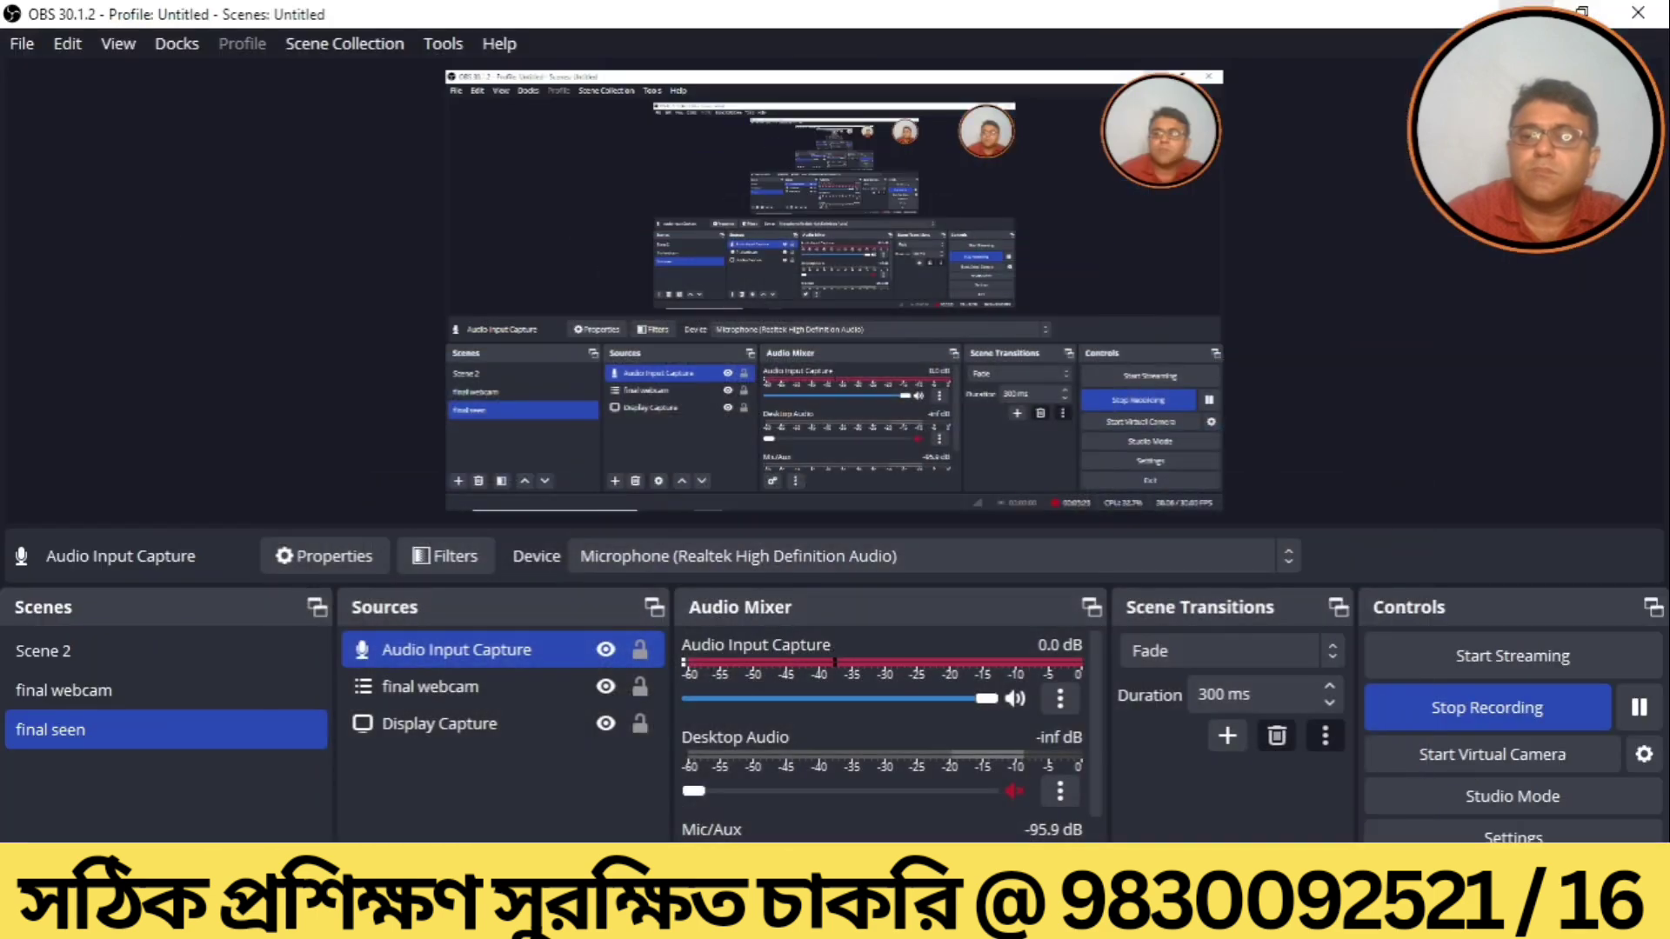
pyautogui.click(1527, 9)
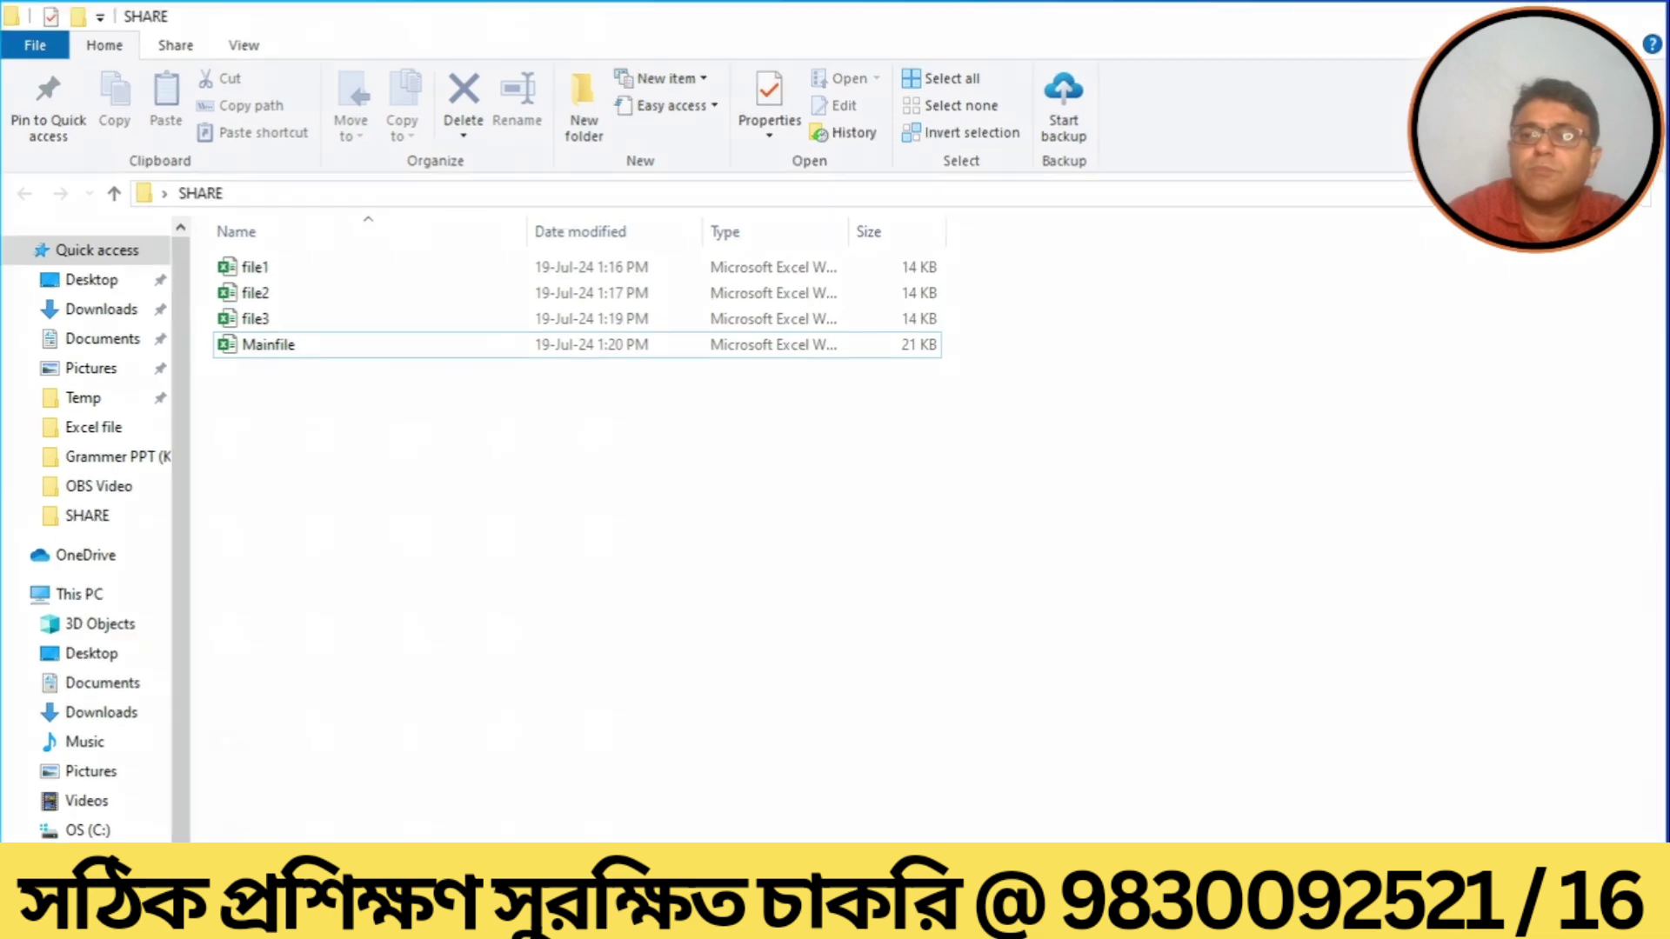
pyautogui.click(1527, 9)
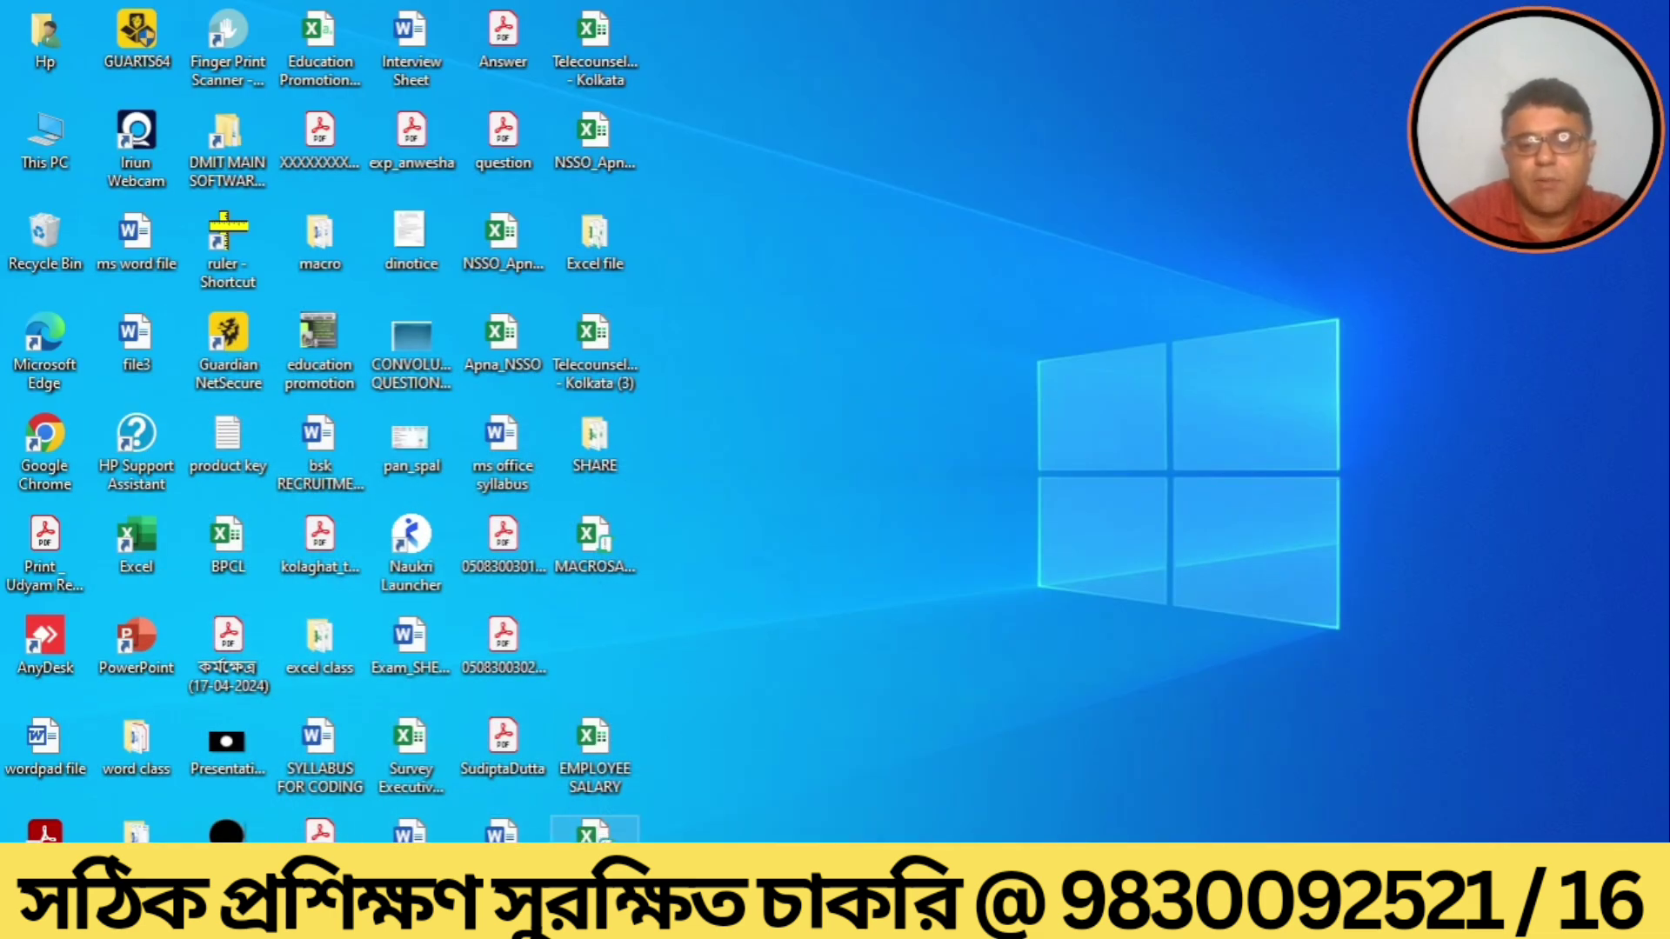
pyautogui.doubleClick(578, 833)
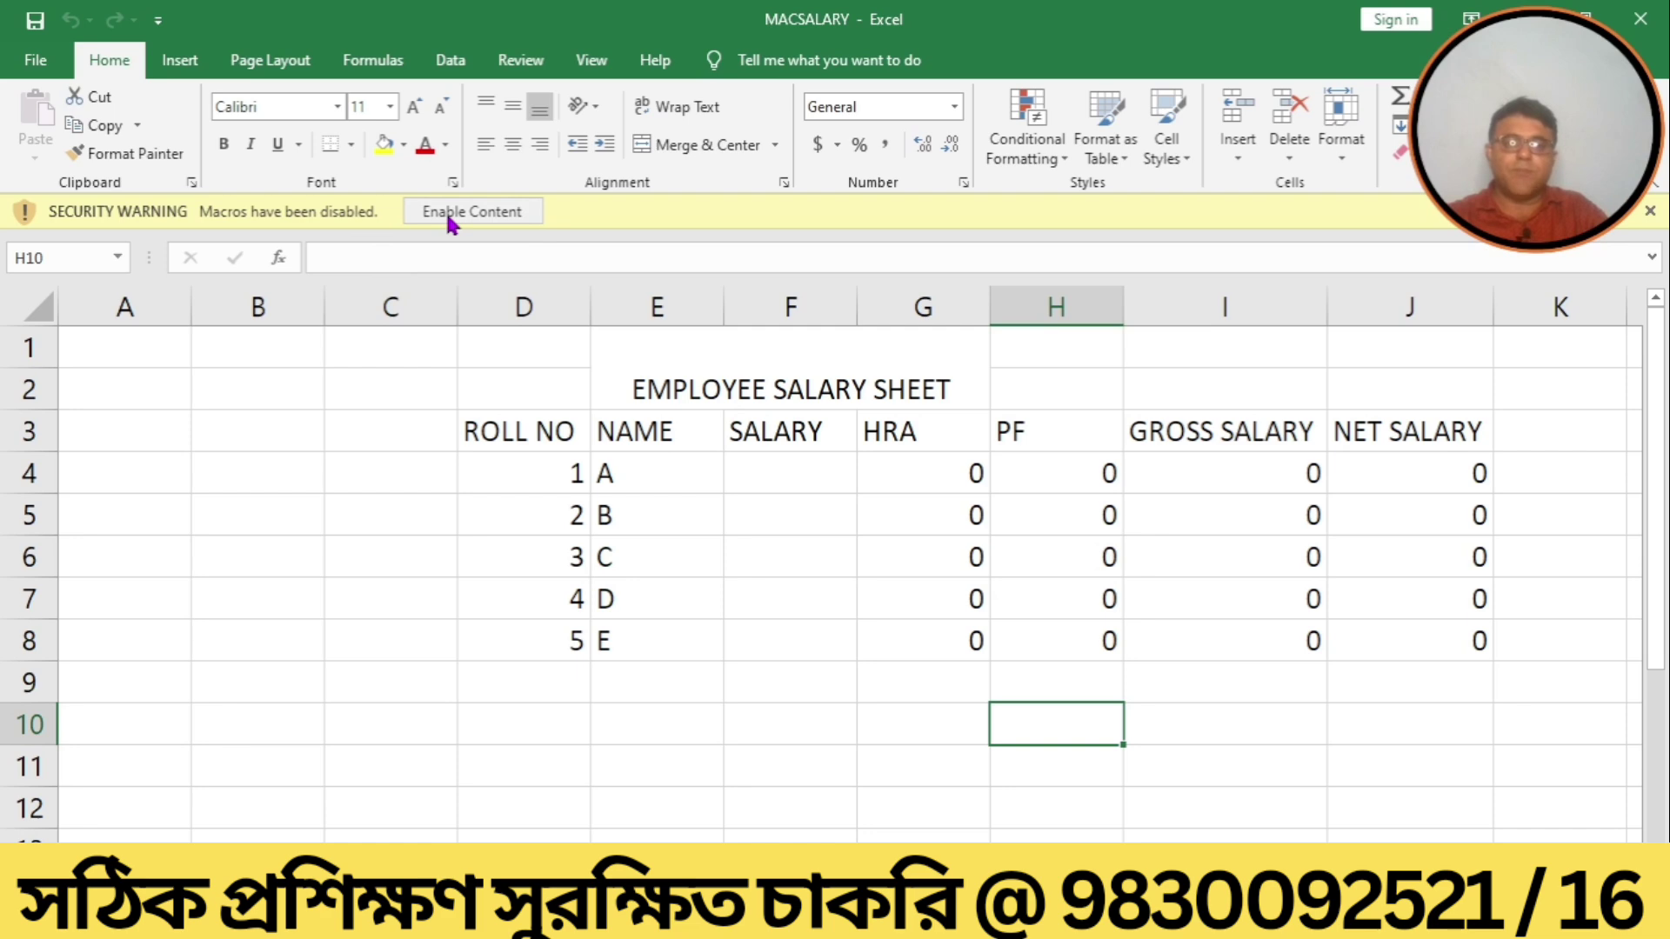
pyautogui.click(506, 212)
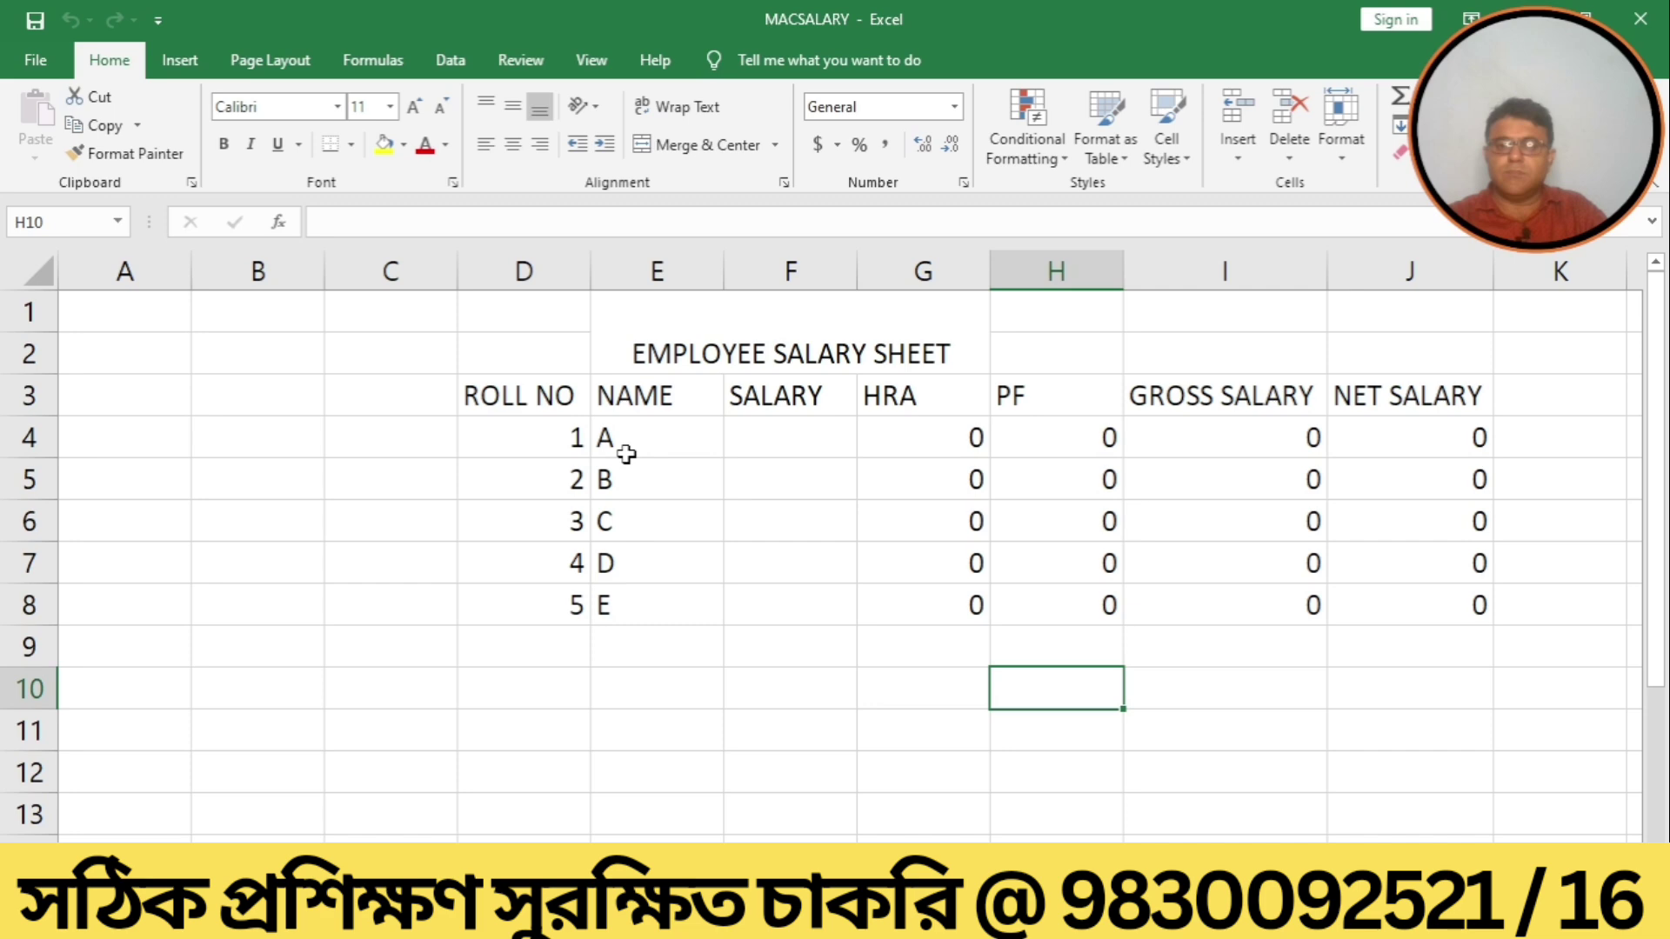
# Enter the salaries of employees A and B as 23000 in cell F4 and 40000 in cell F5.
pyautogui.click(787, 440)
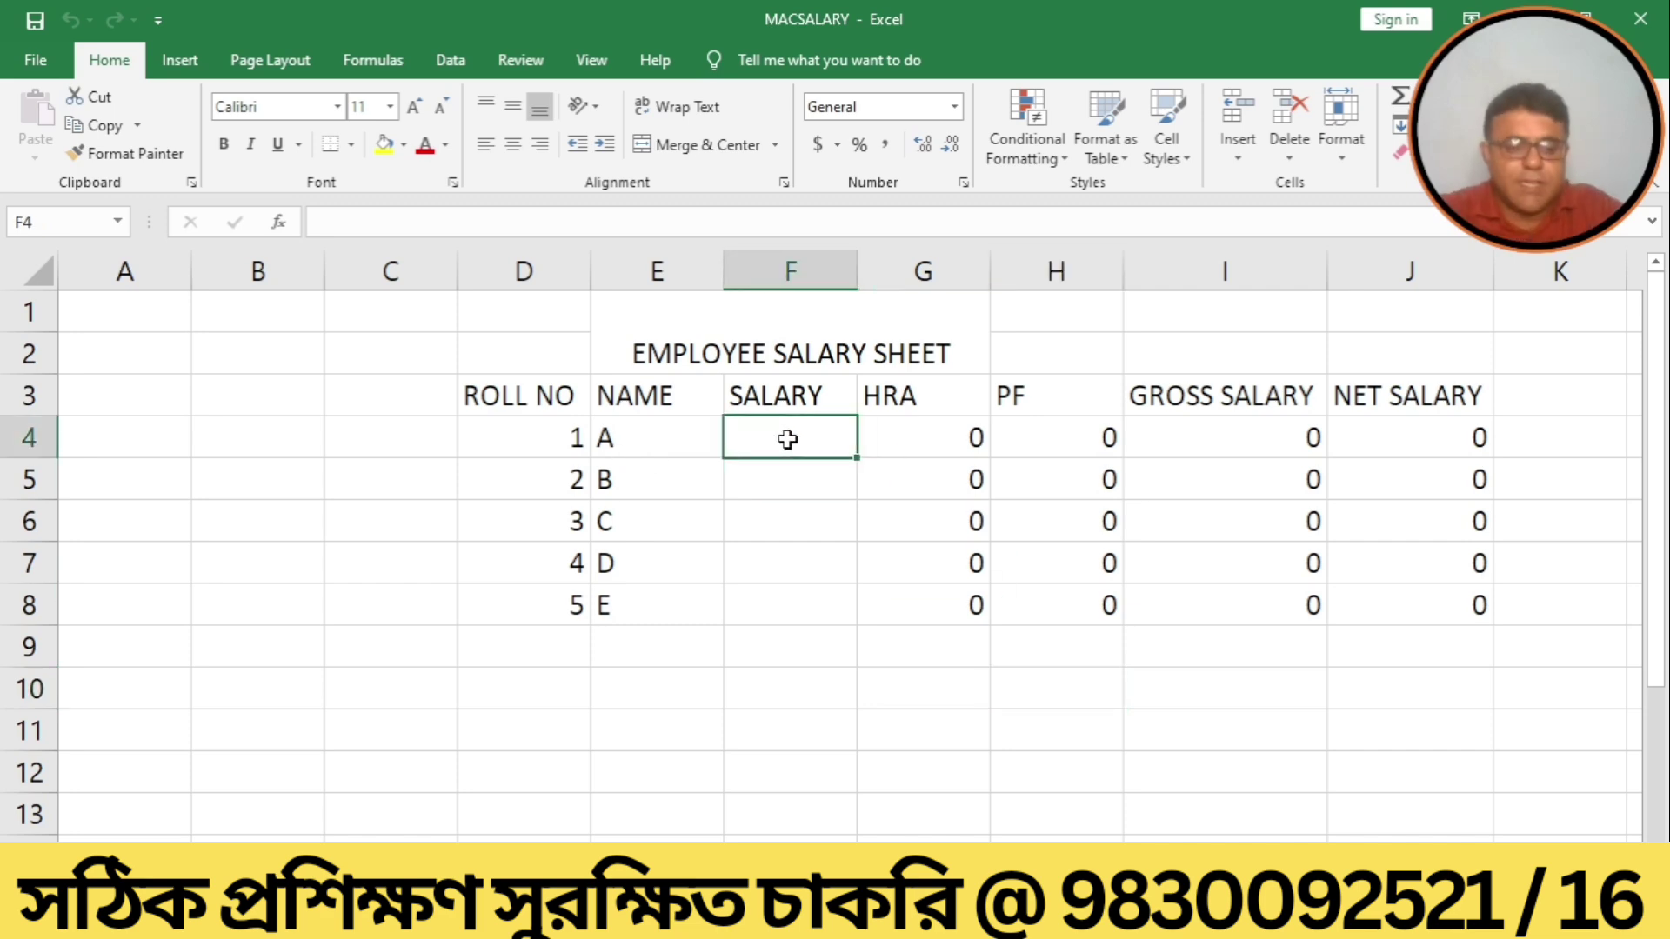
pyautogui.write('23000')
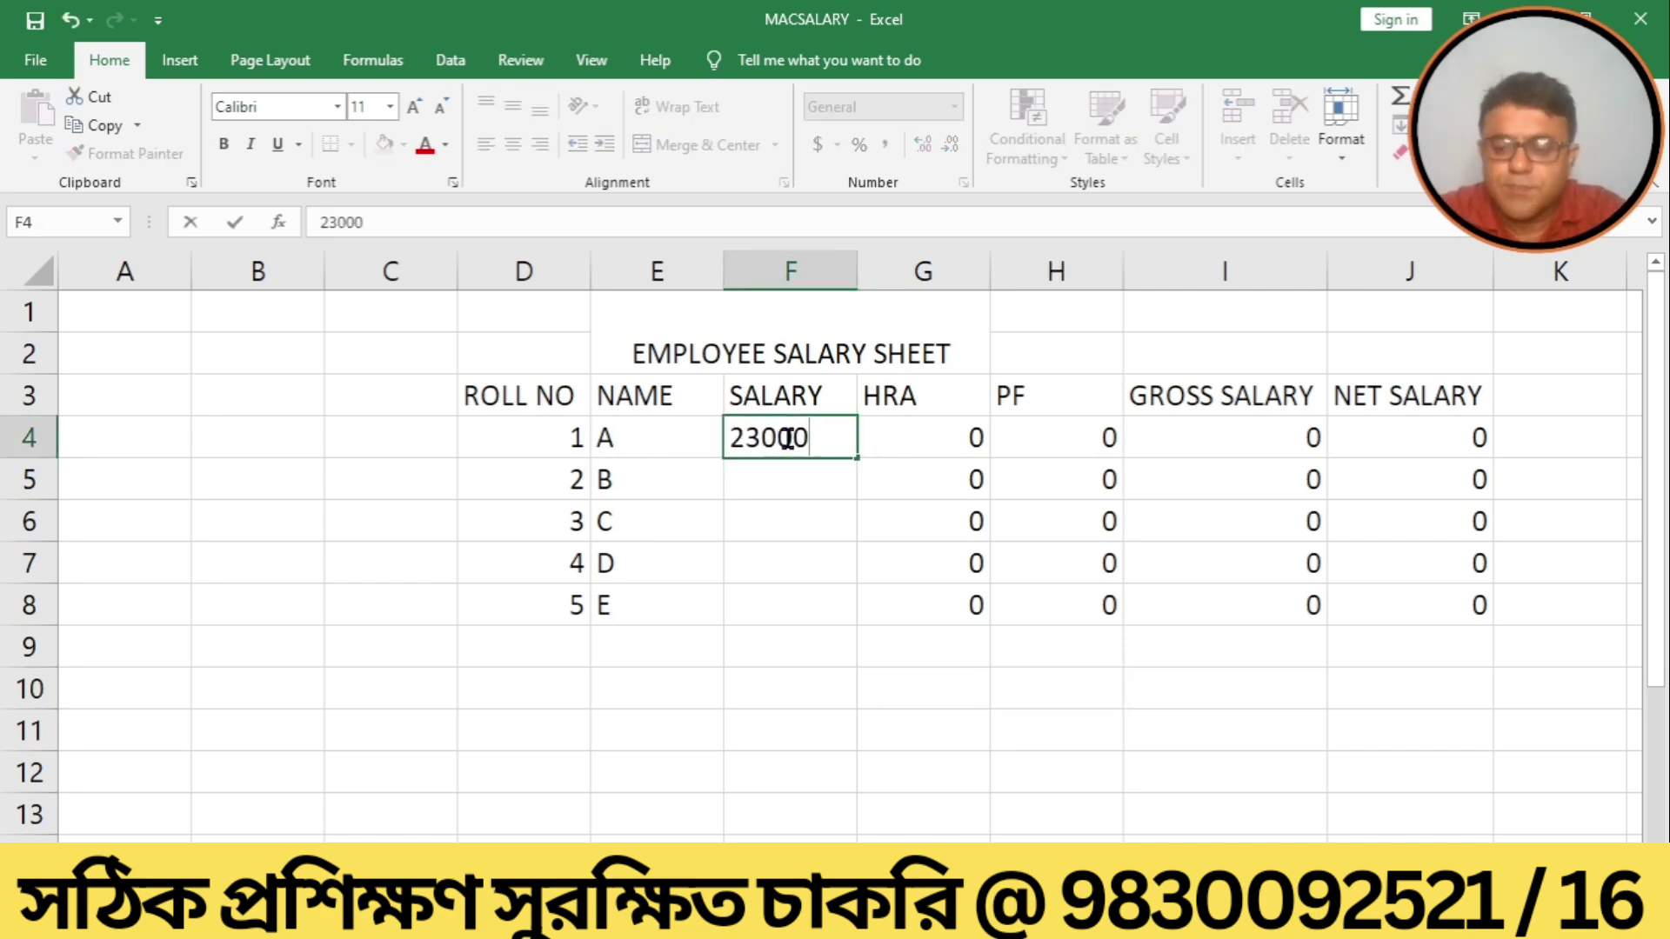
pyautogui.press('Return')
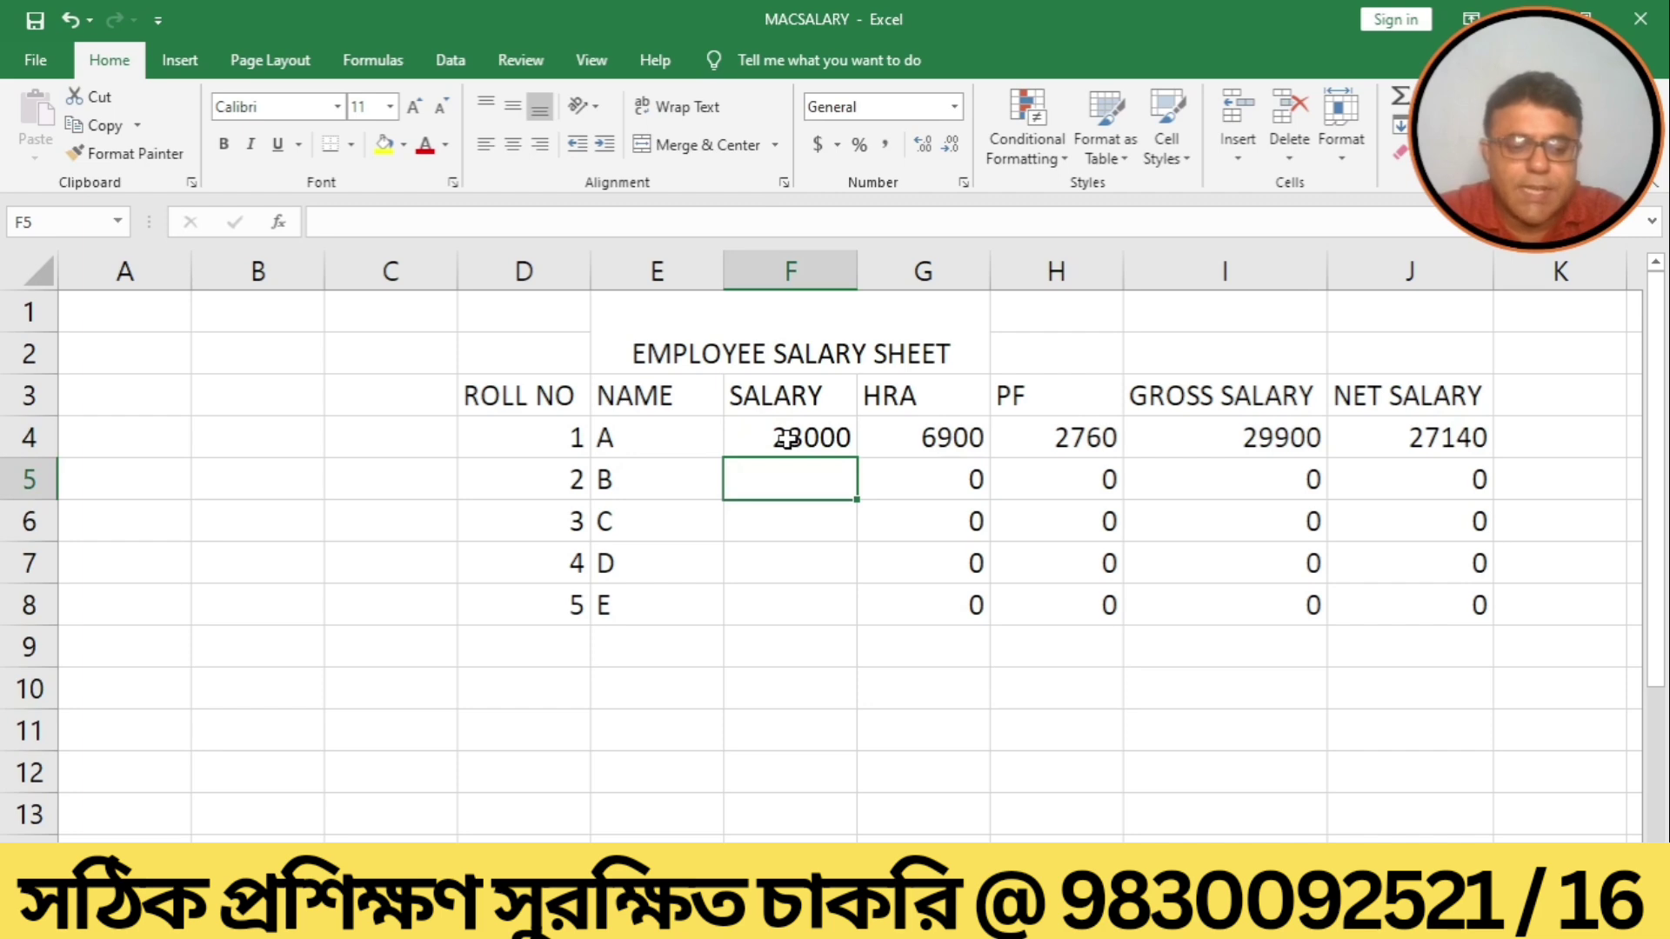
pyautogui.write('40000')
pyautogui.press('Return')
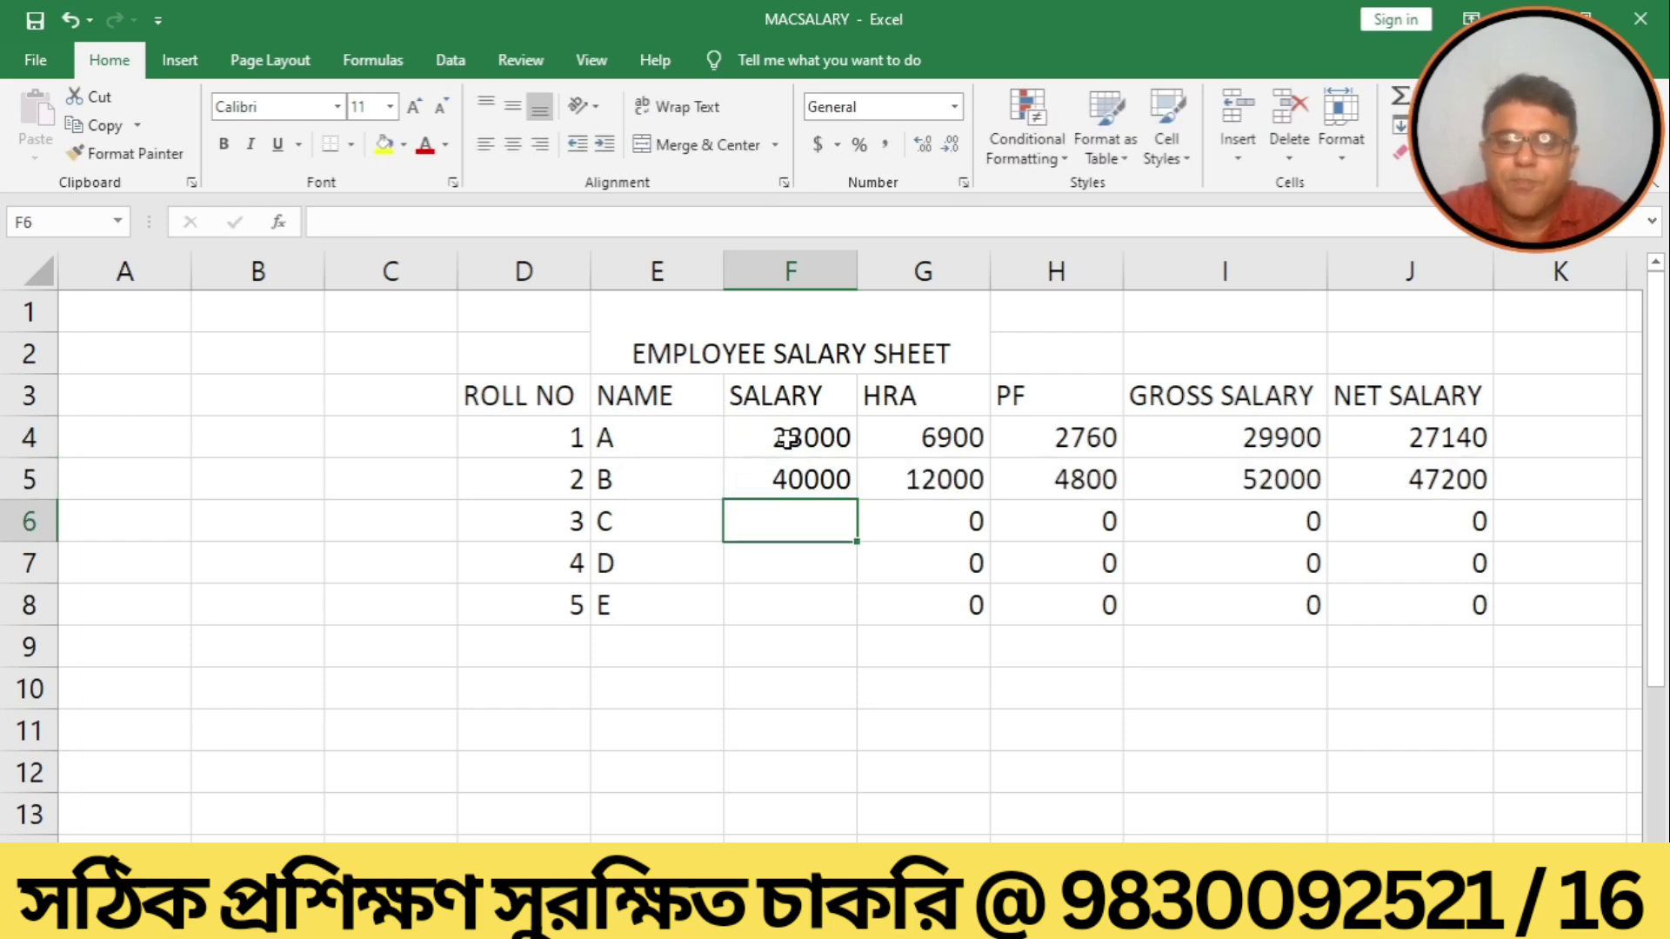
# Enter the salaries of employees C, D and E as 20000, 40000 and 23000 in cells F6 to F8.
pyautogui.write('122')
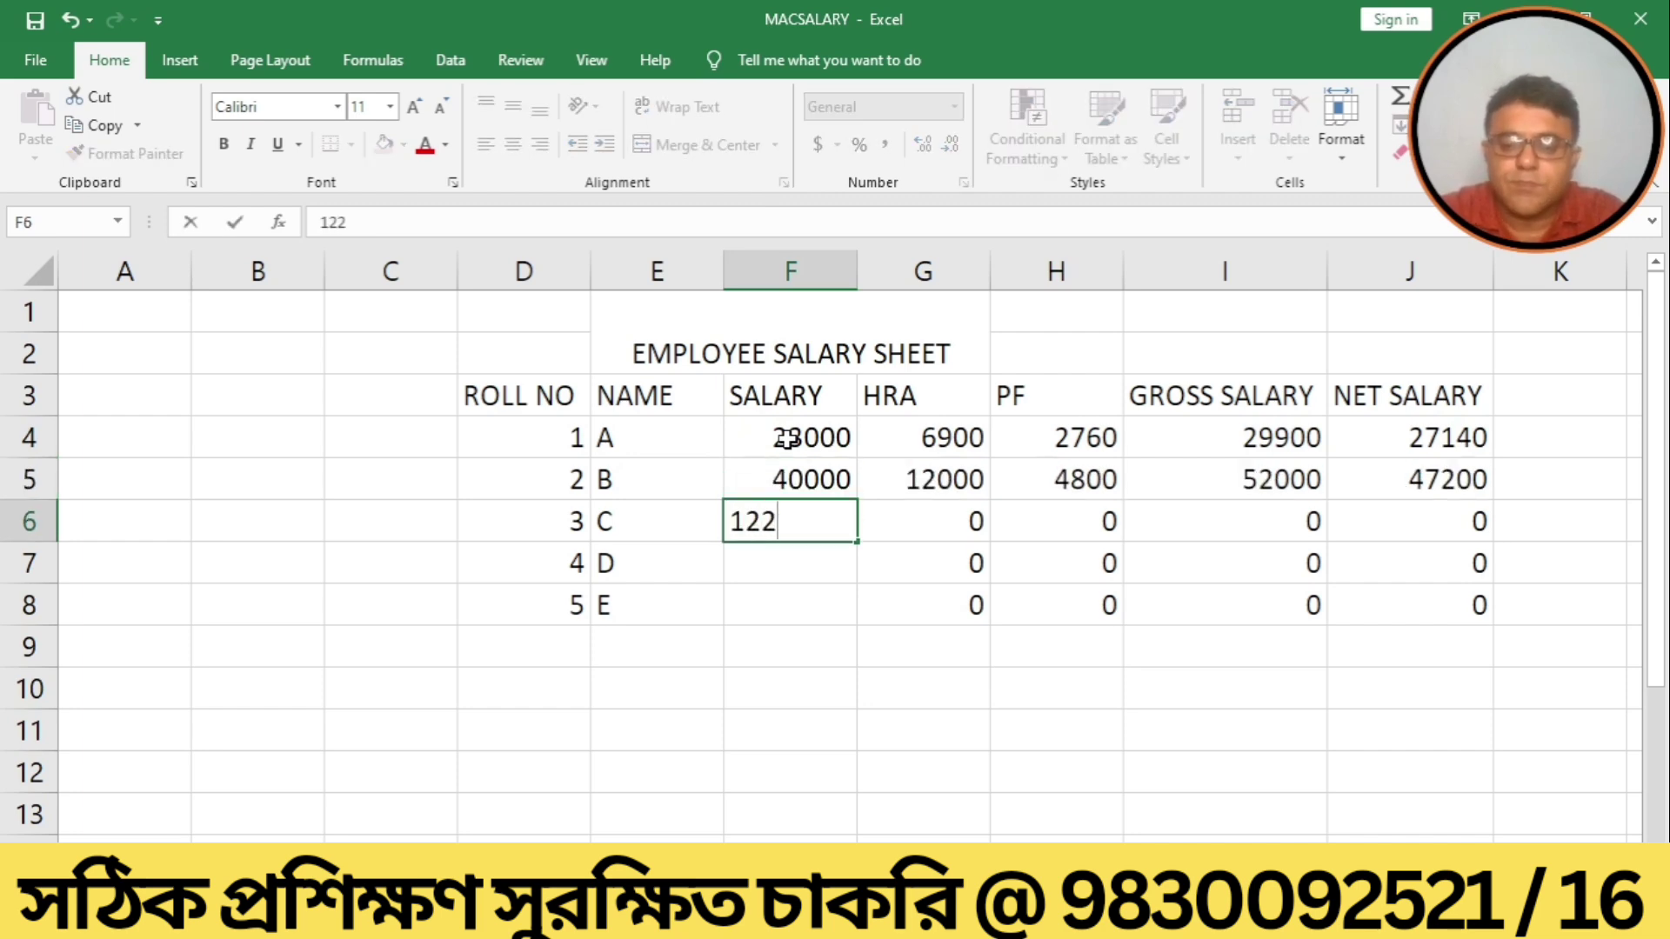
pyautogui.press('BackSpace')
pyautogui.press('BackSpace')
pyautogui.press('BackSpace')
pyautogui.write('2000')
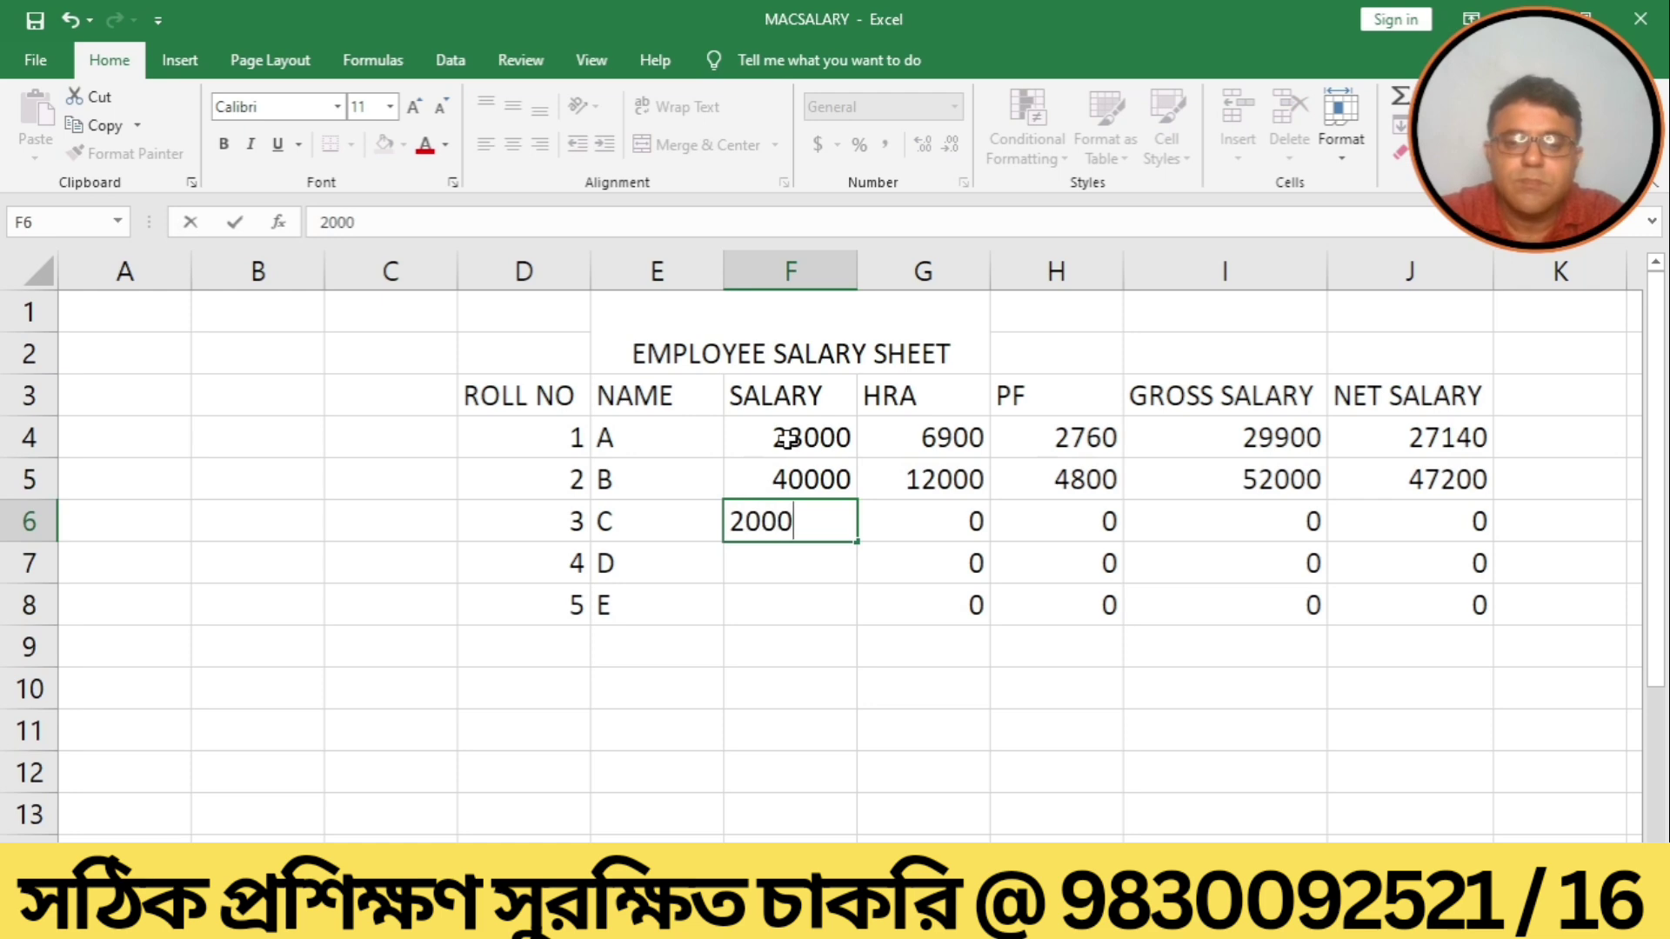
pyautogui.write('0')
pyautogui.press('Return')
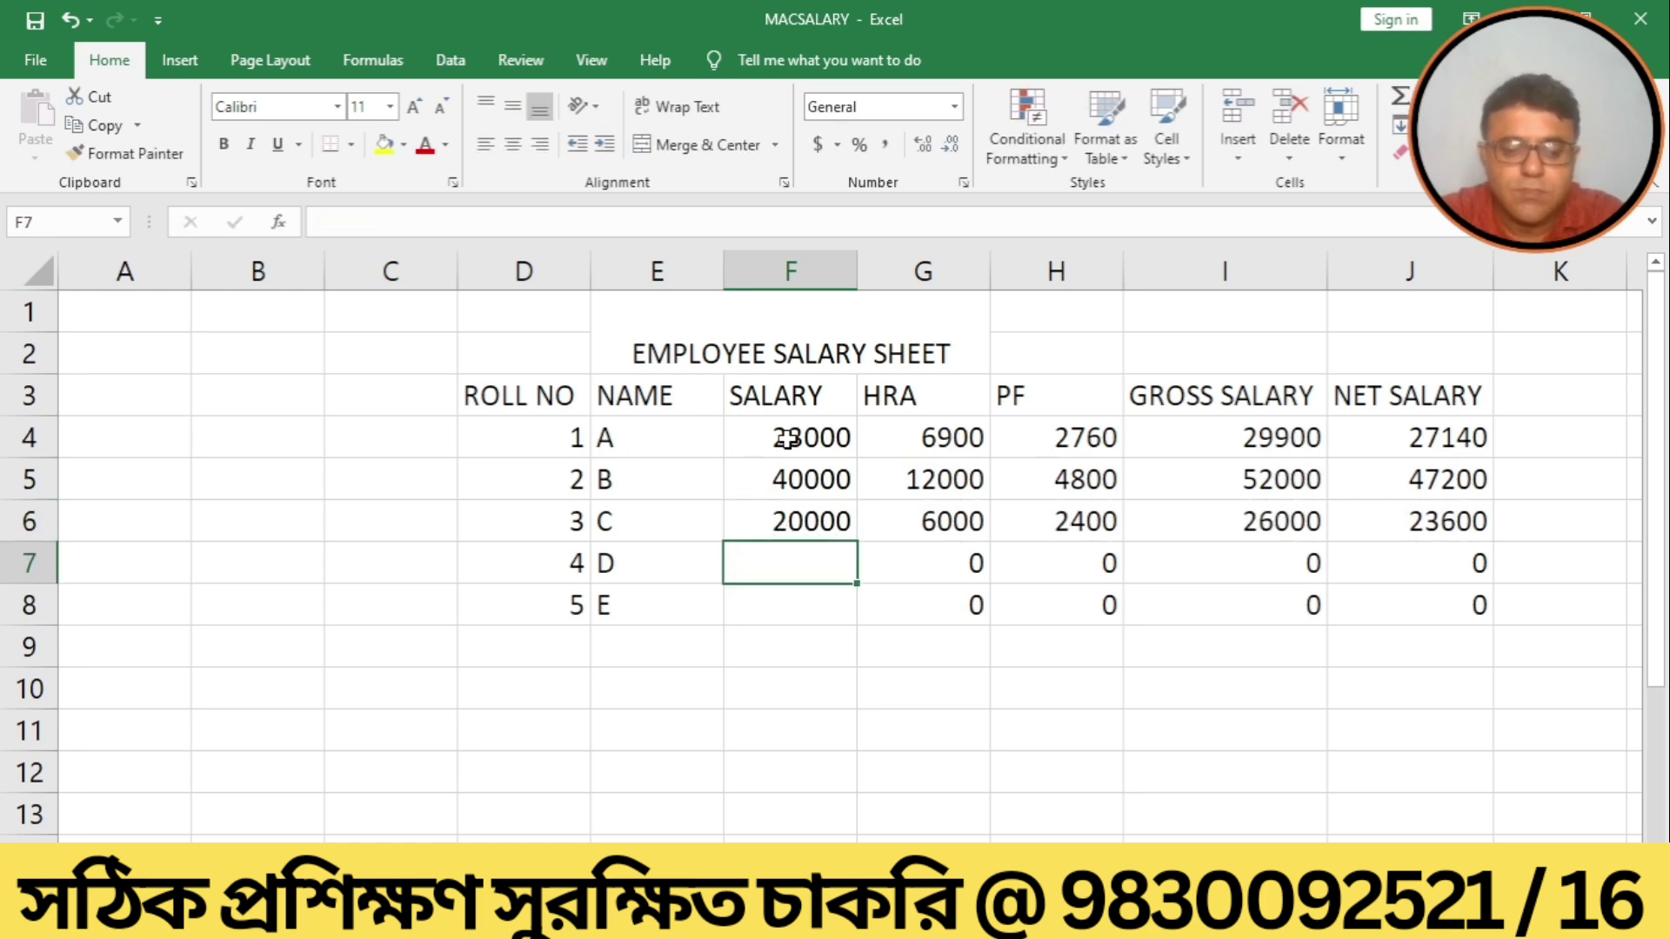
pyautogui.write('40000')
pyautogui.press('Return')
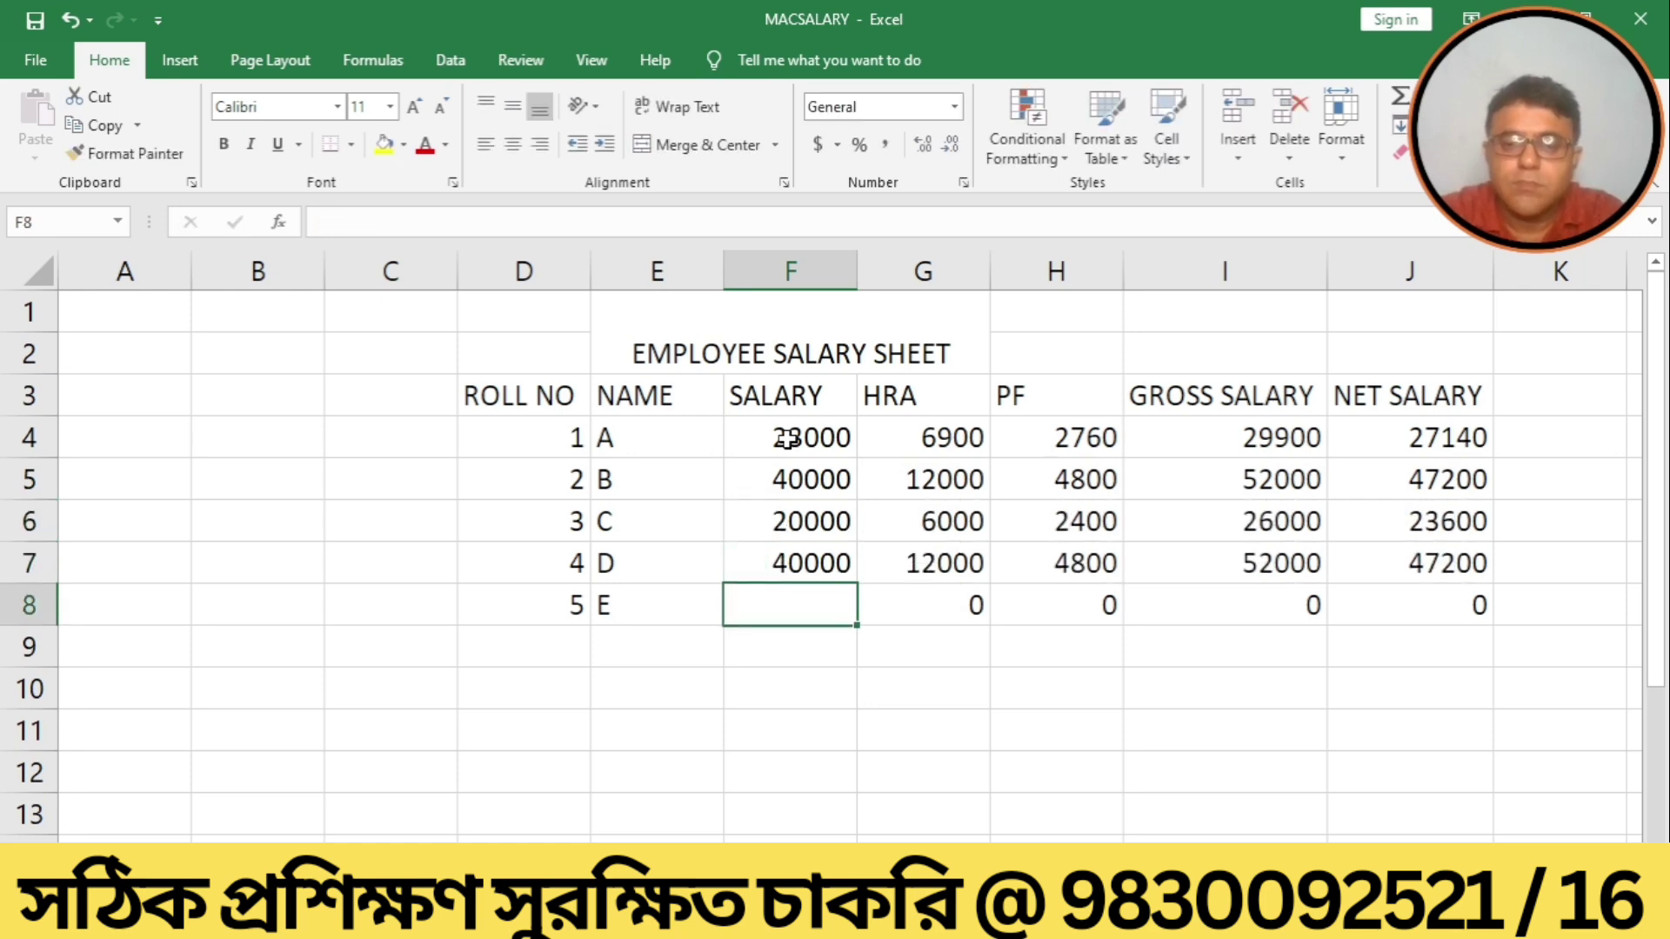
pyautogui.write('23000')
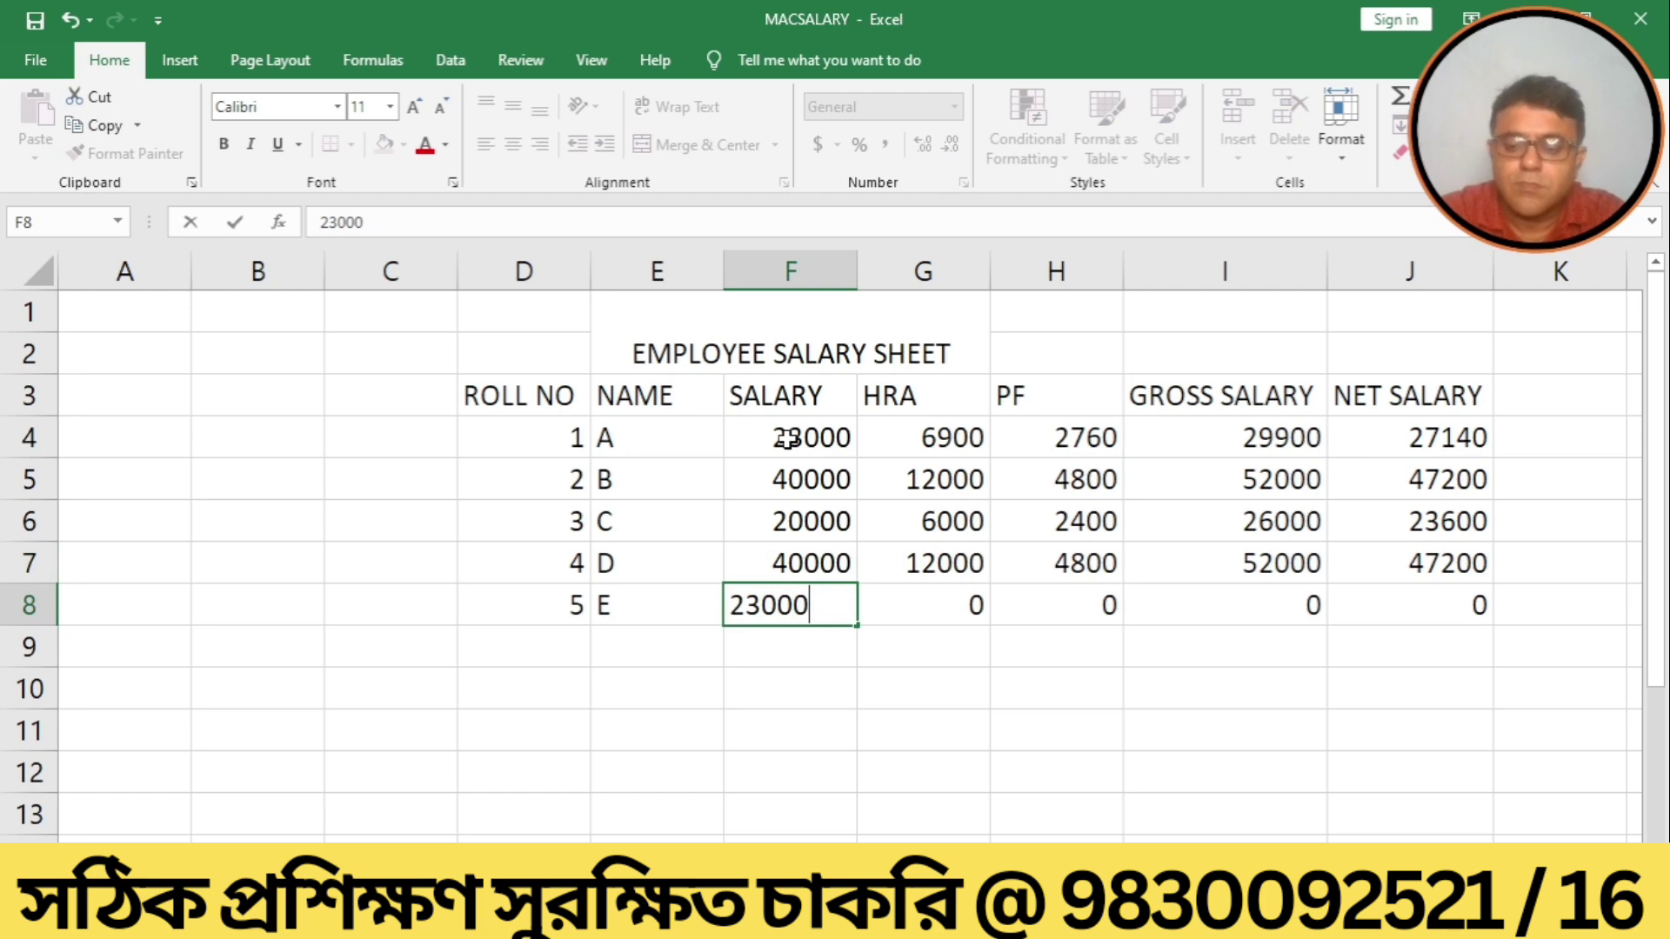
pyautogui.press('Return')
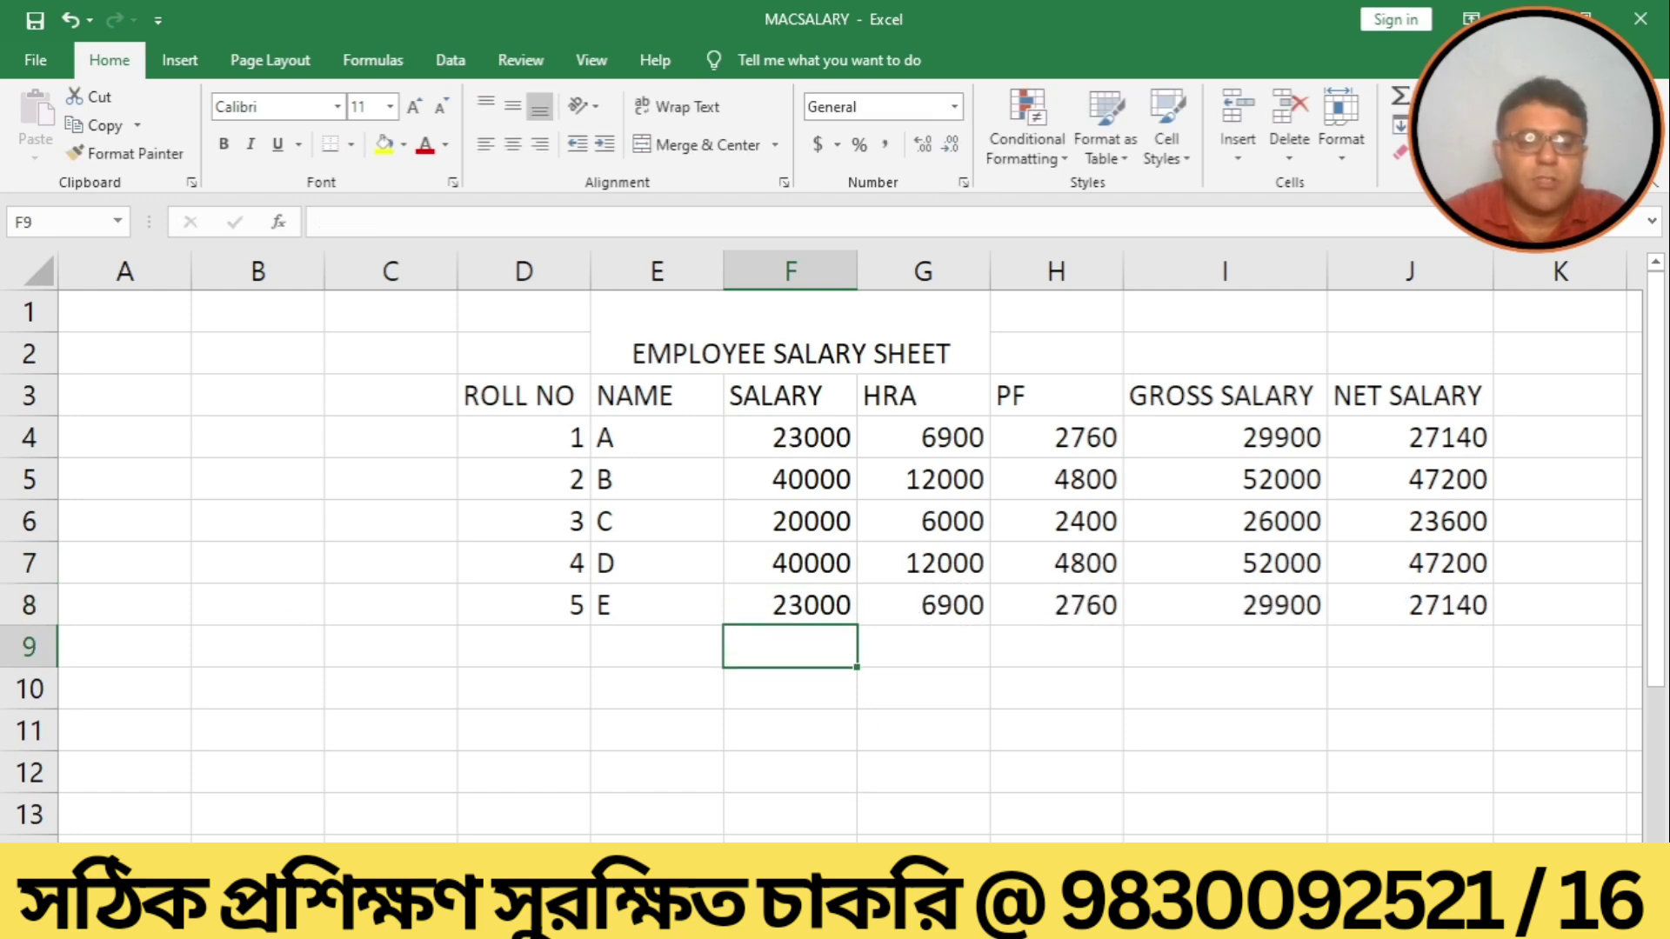
# Rename the worksheet that holds the employee salary table.
pyautogui.rightClick(174, 909)
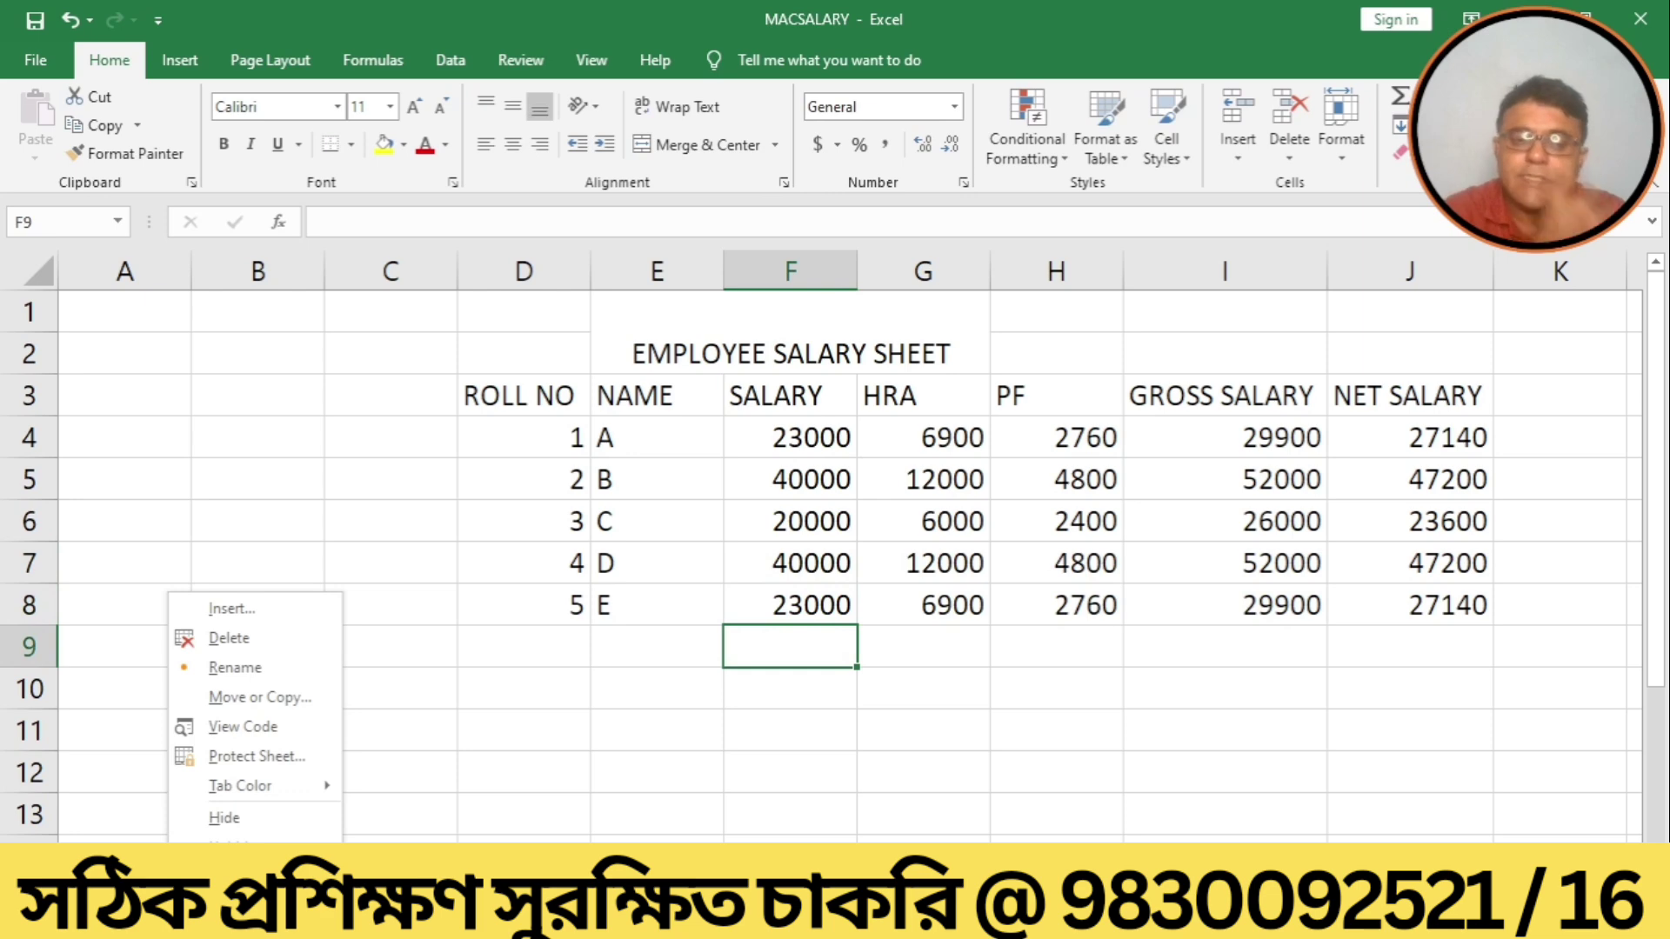
pyautogui.click(280, 663)
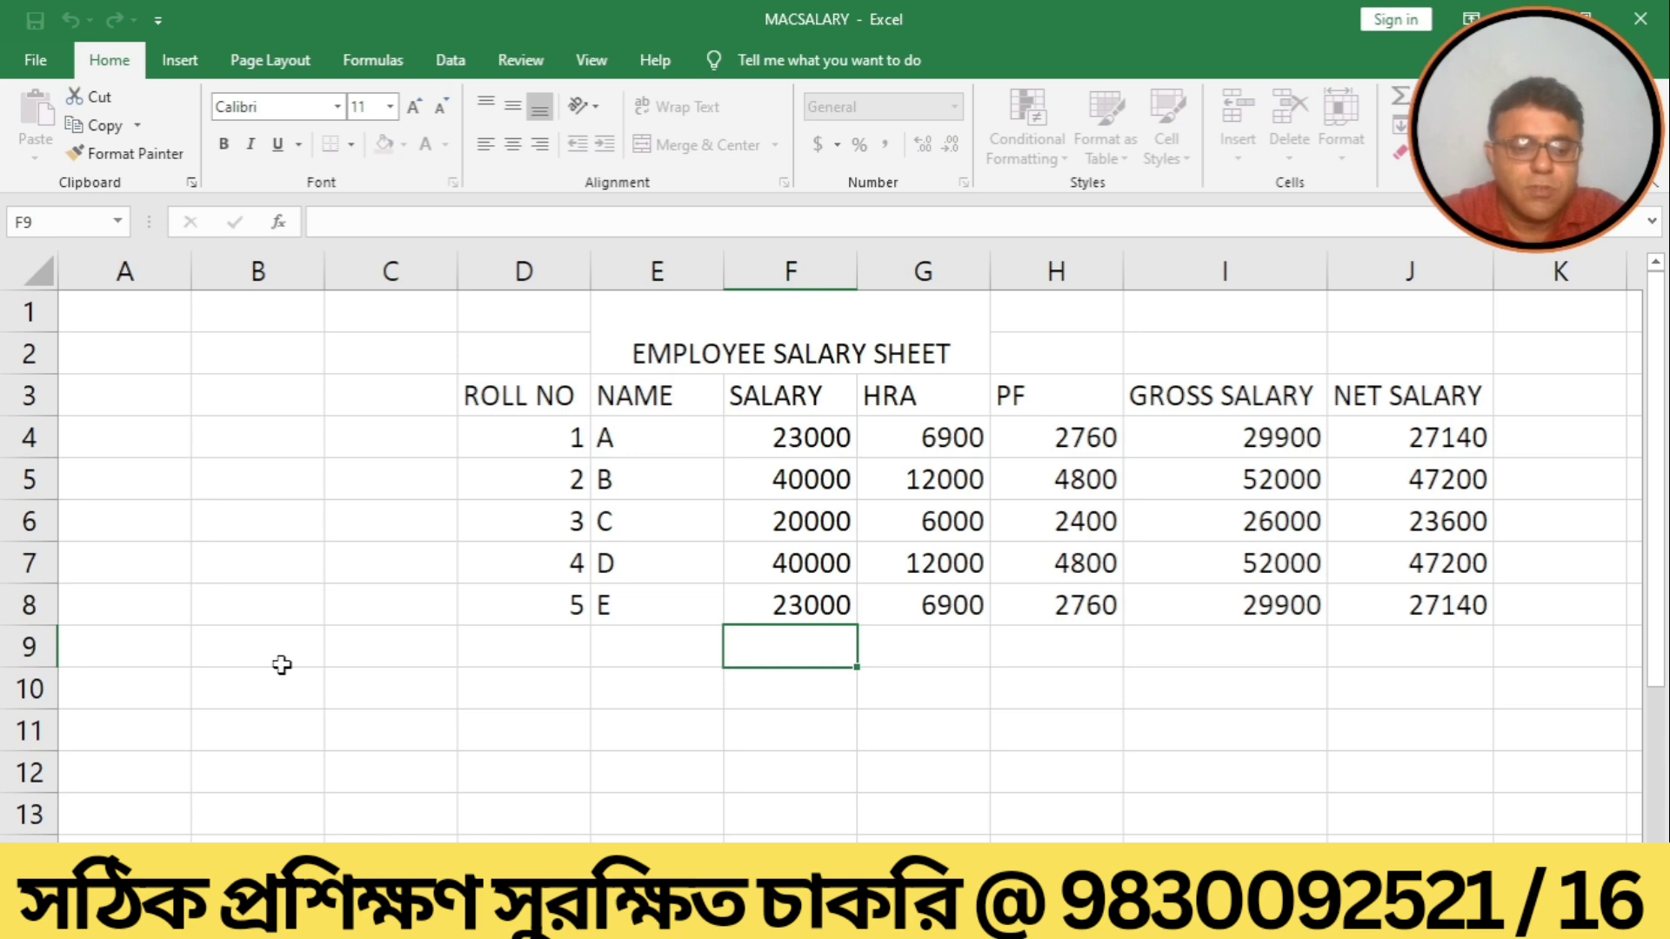
pyautogui.press('Return')
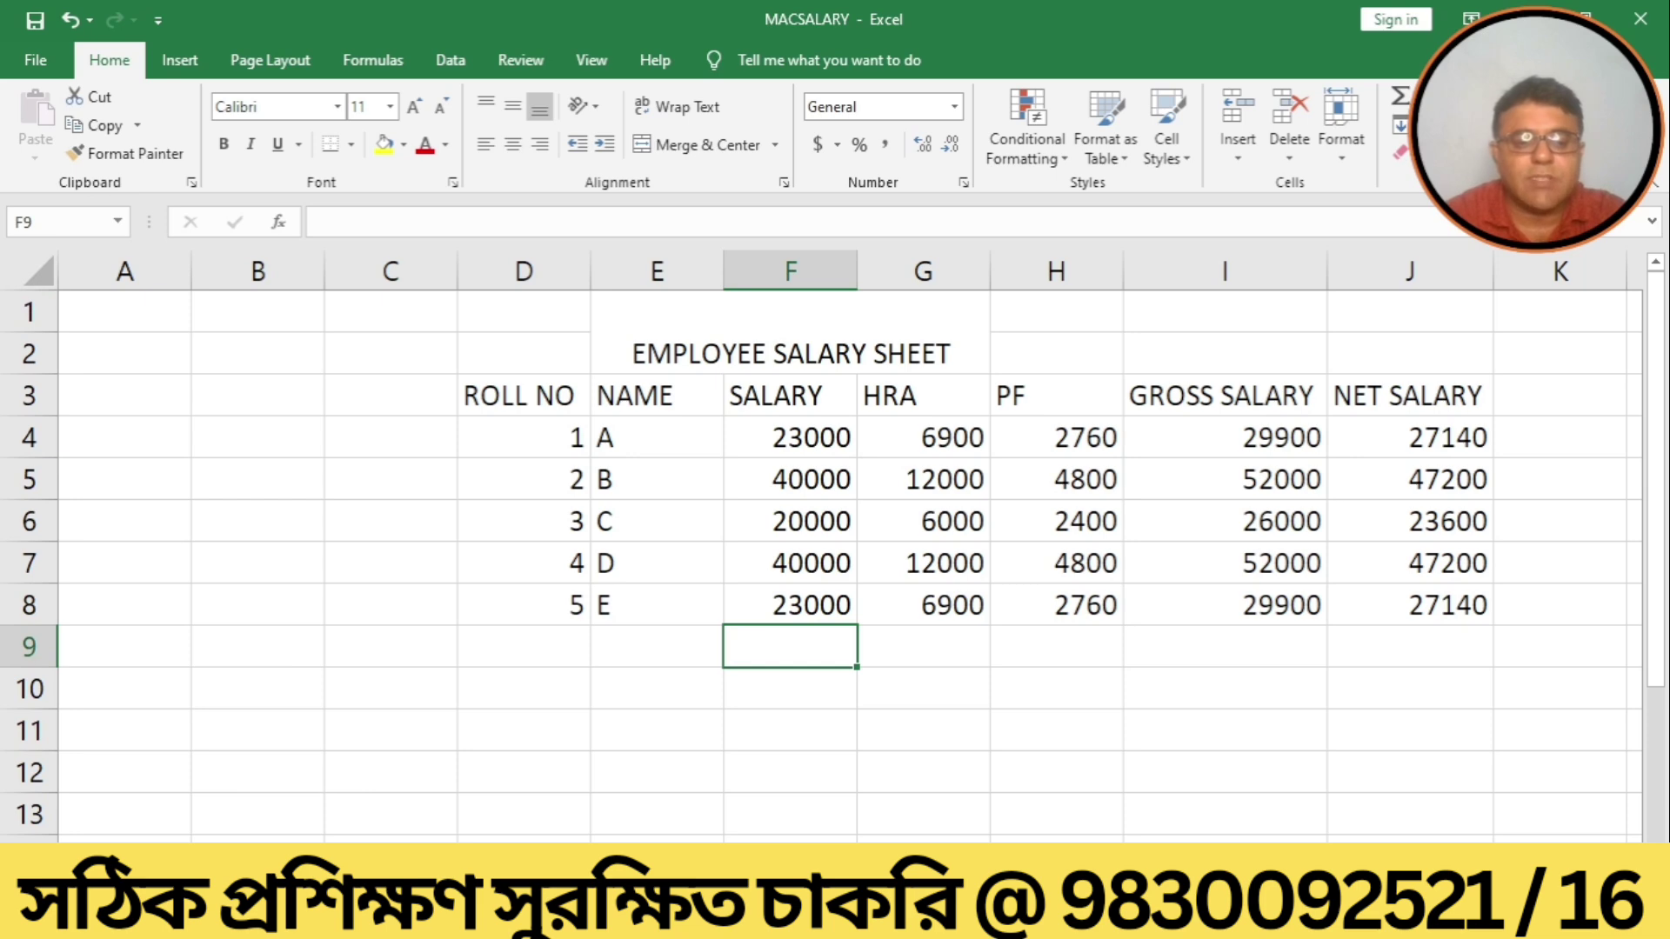
# Insert a new blank worksheet in the workbook and select its cell D2.
pyautogui.hotkey('shift', 'F11')
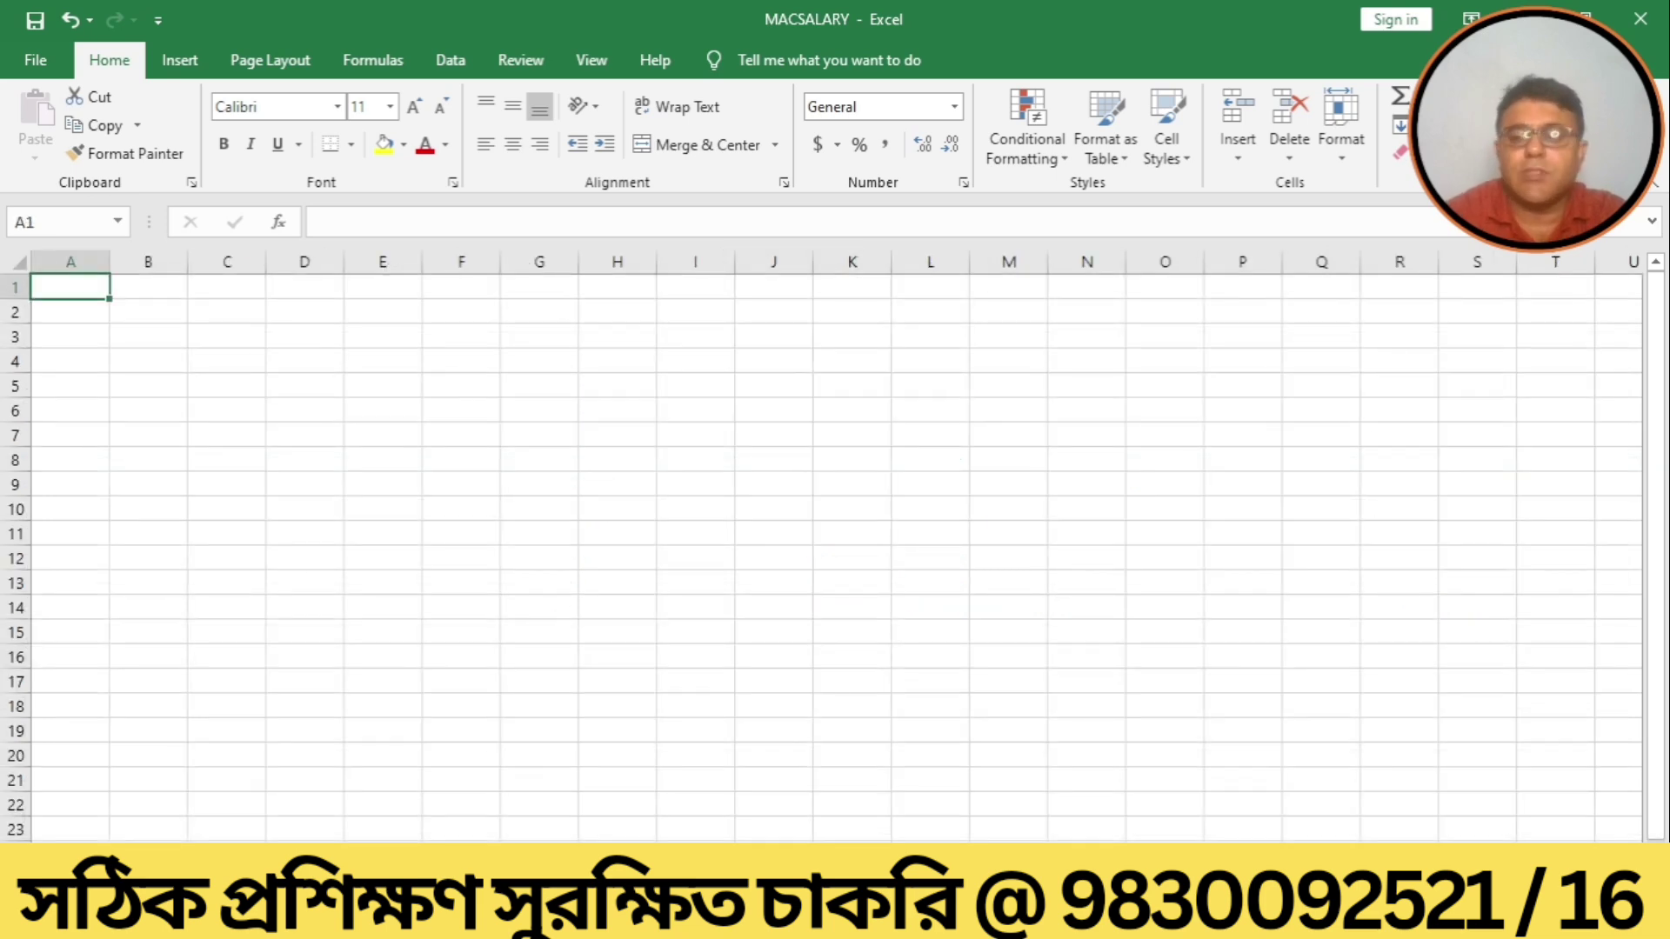
pyautogui.keyDown('ctrl'); pyautogui.scroll(5, 584, 362); pyautogui.keyUp('ctrl')
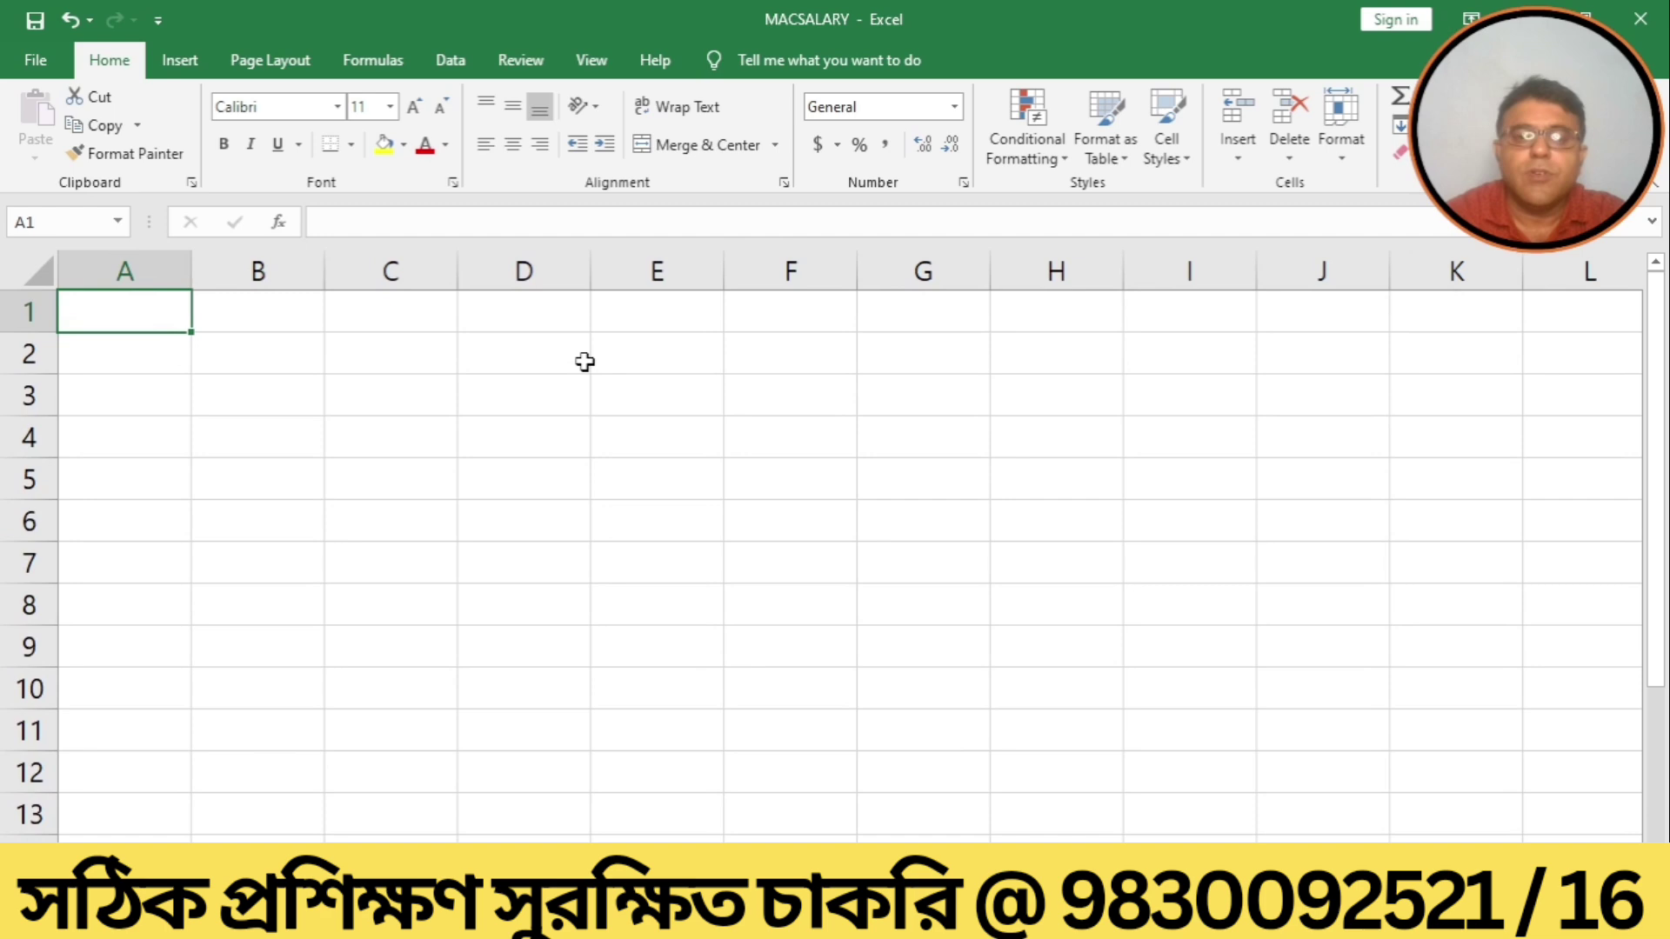
pyautogui.click(537, 364)
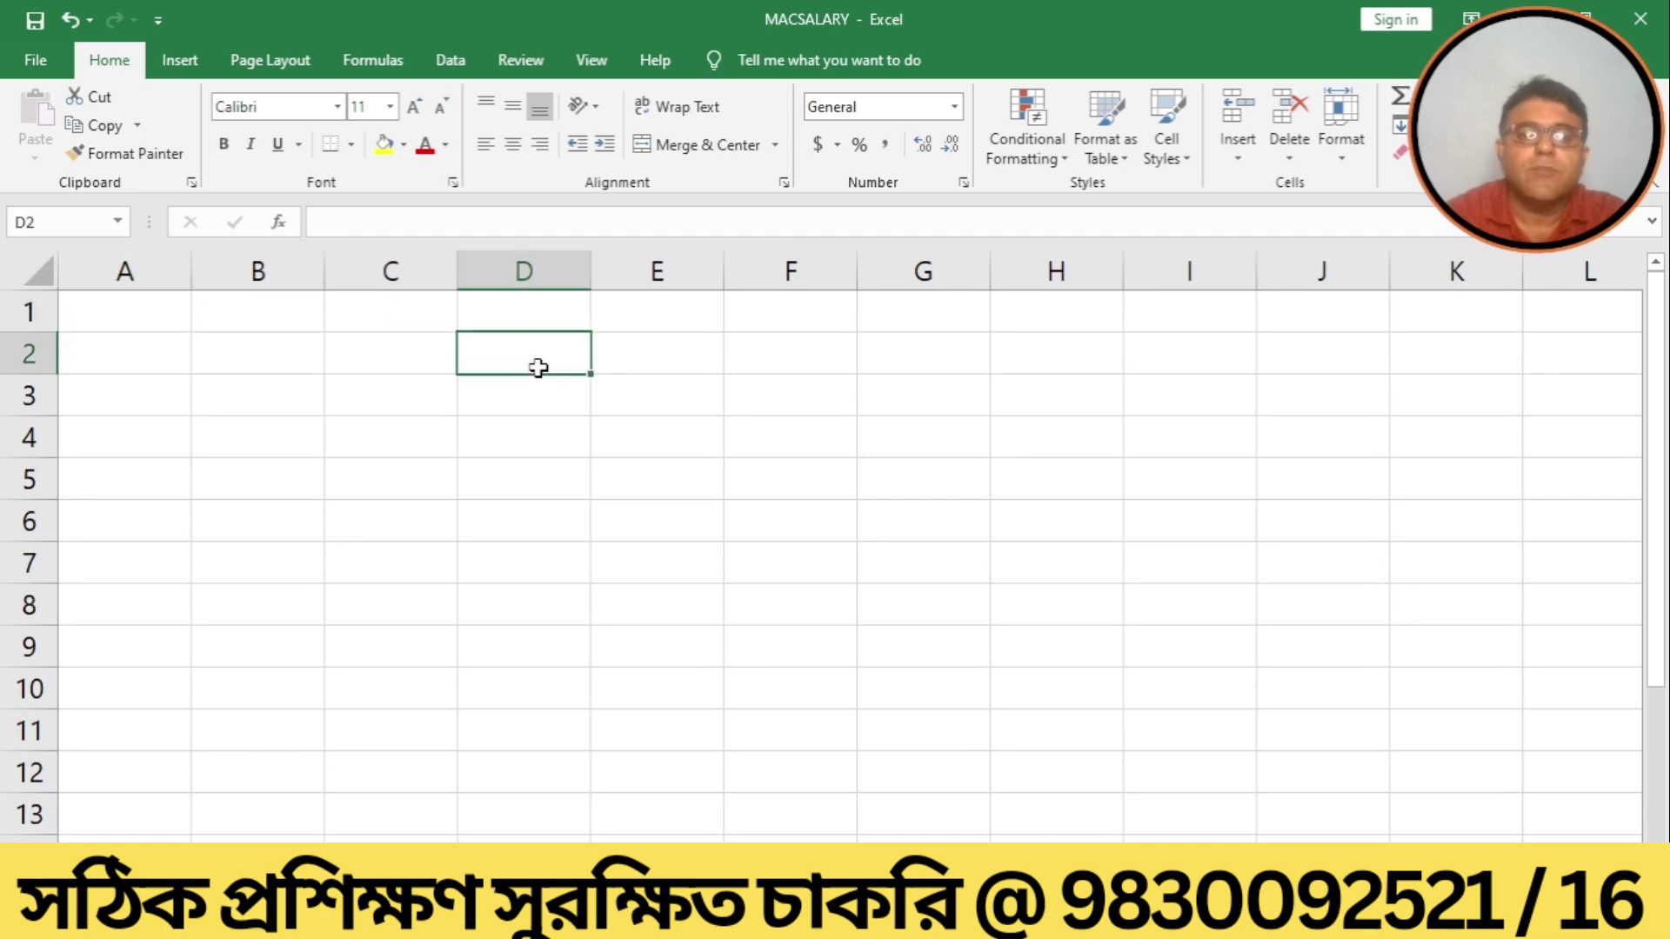
# Run the recorded salary sheet macro on the new blank worksheet.
pyautogui.click(584, 77)
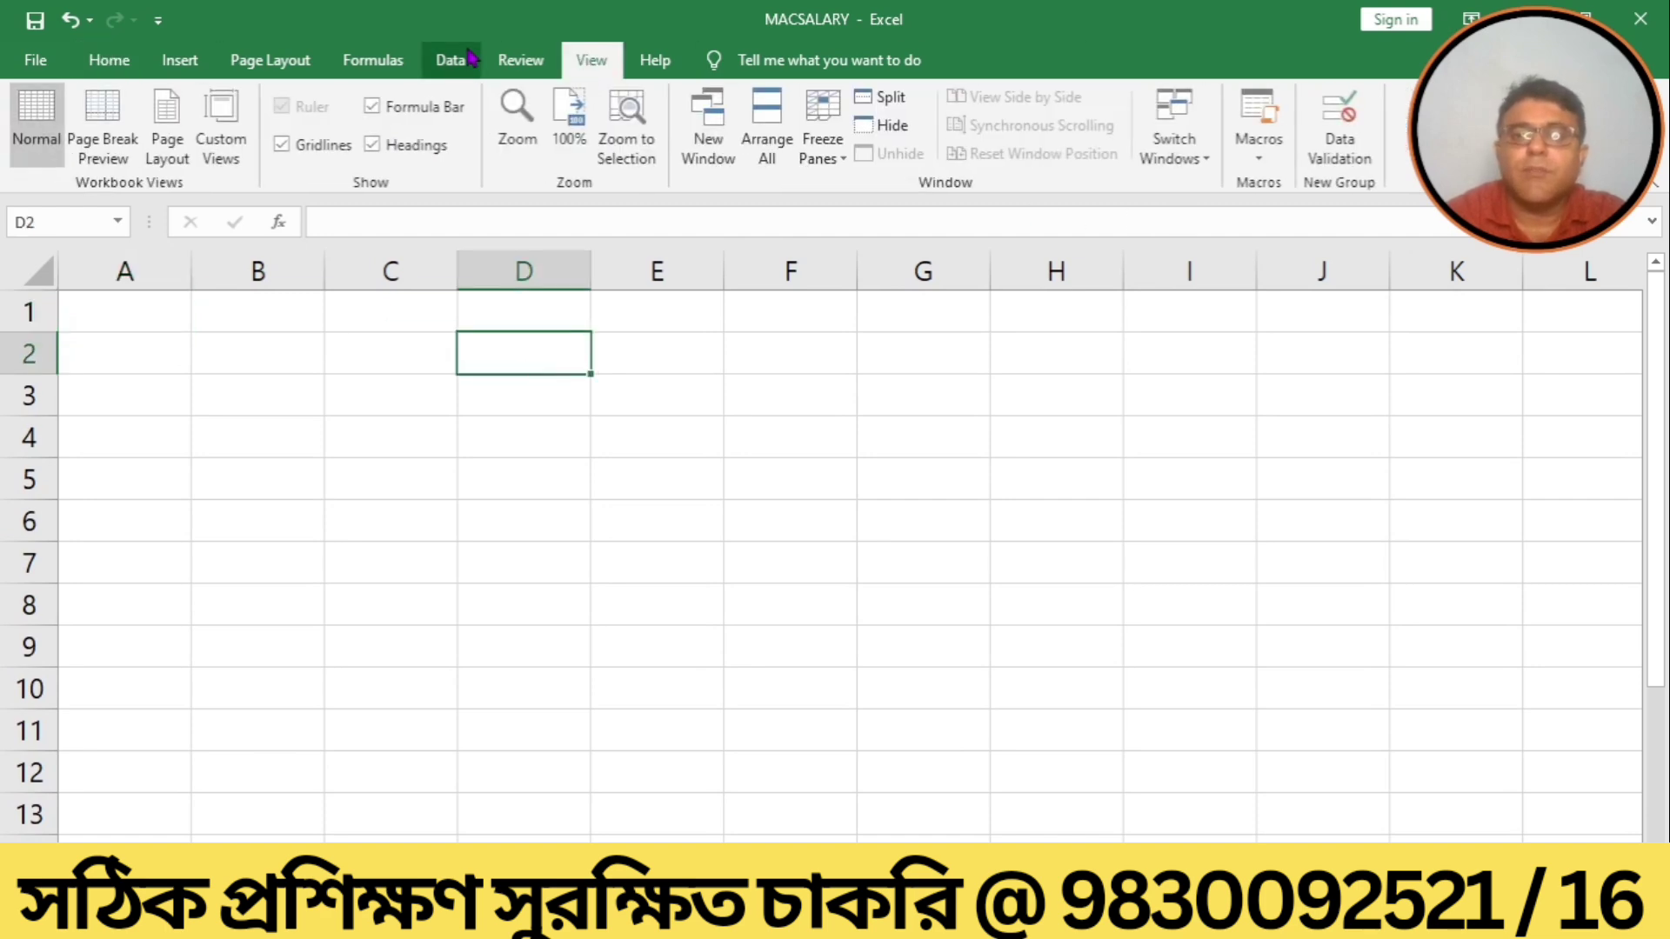
pyautogui.click(1257, 160)
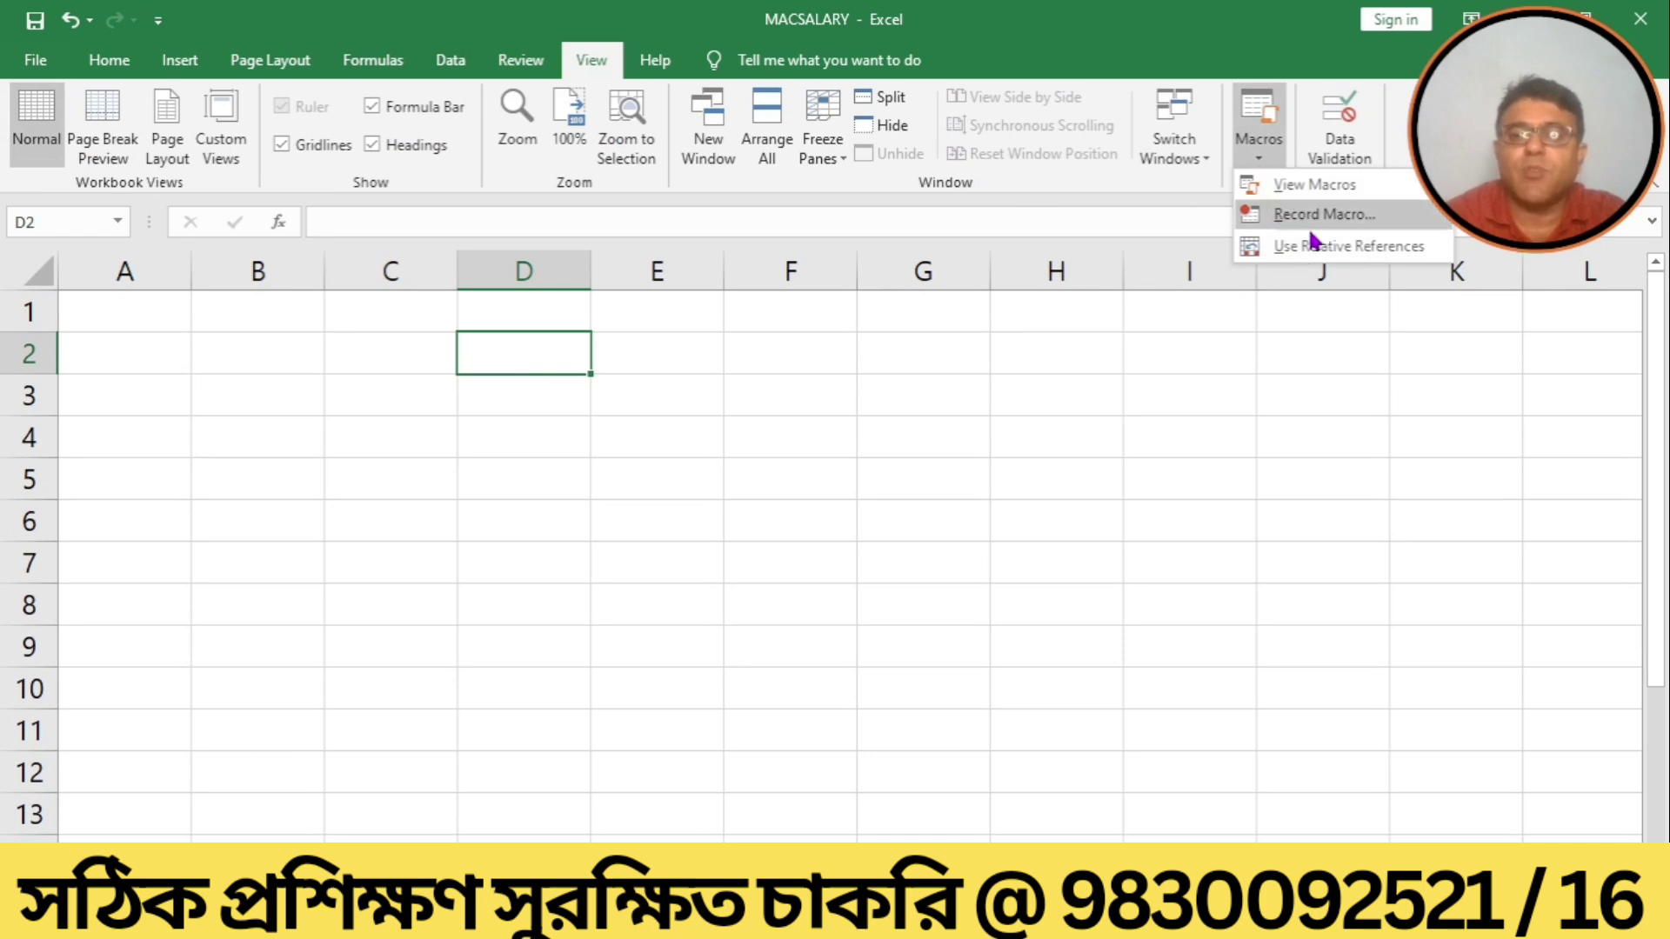
pyautogui.click(1293, 183)
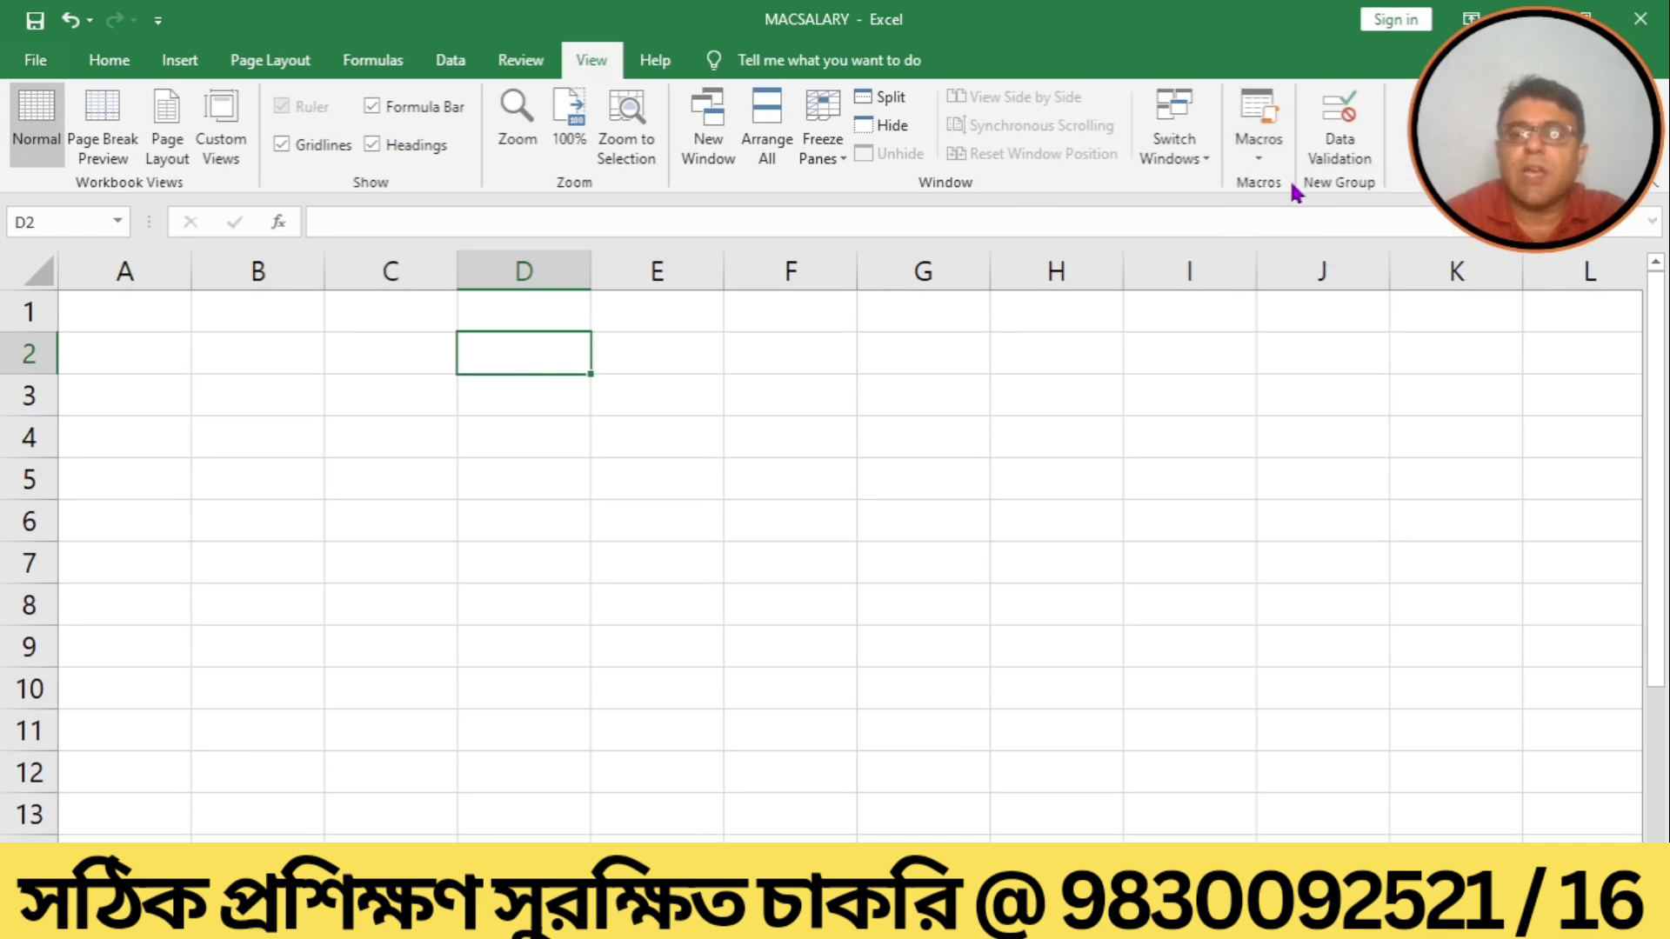
pyautogui.click(1489, 318)
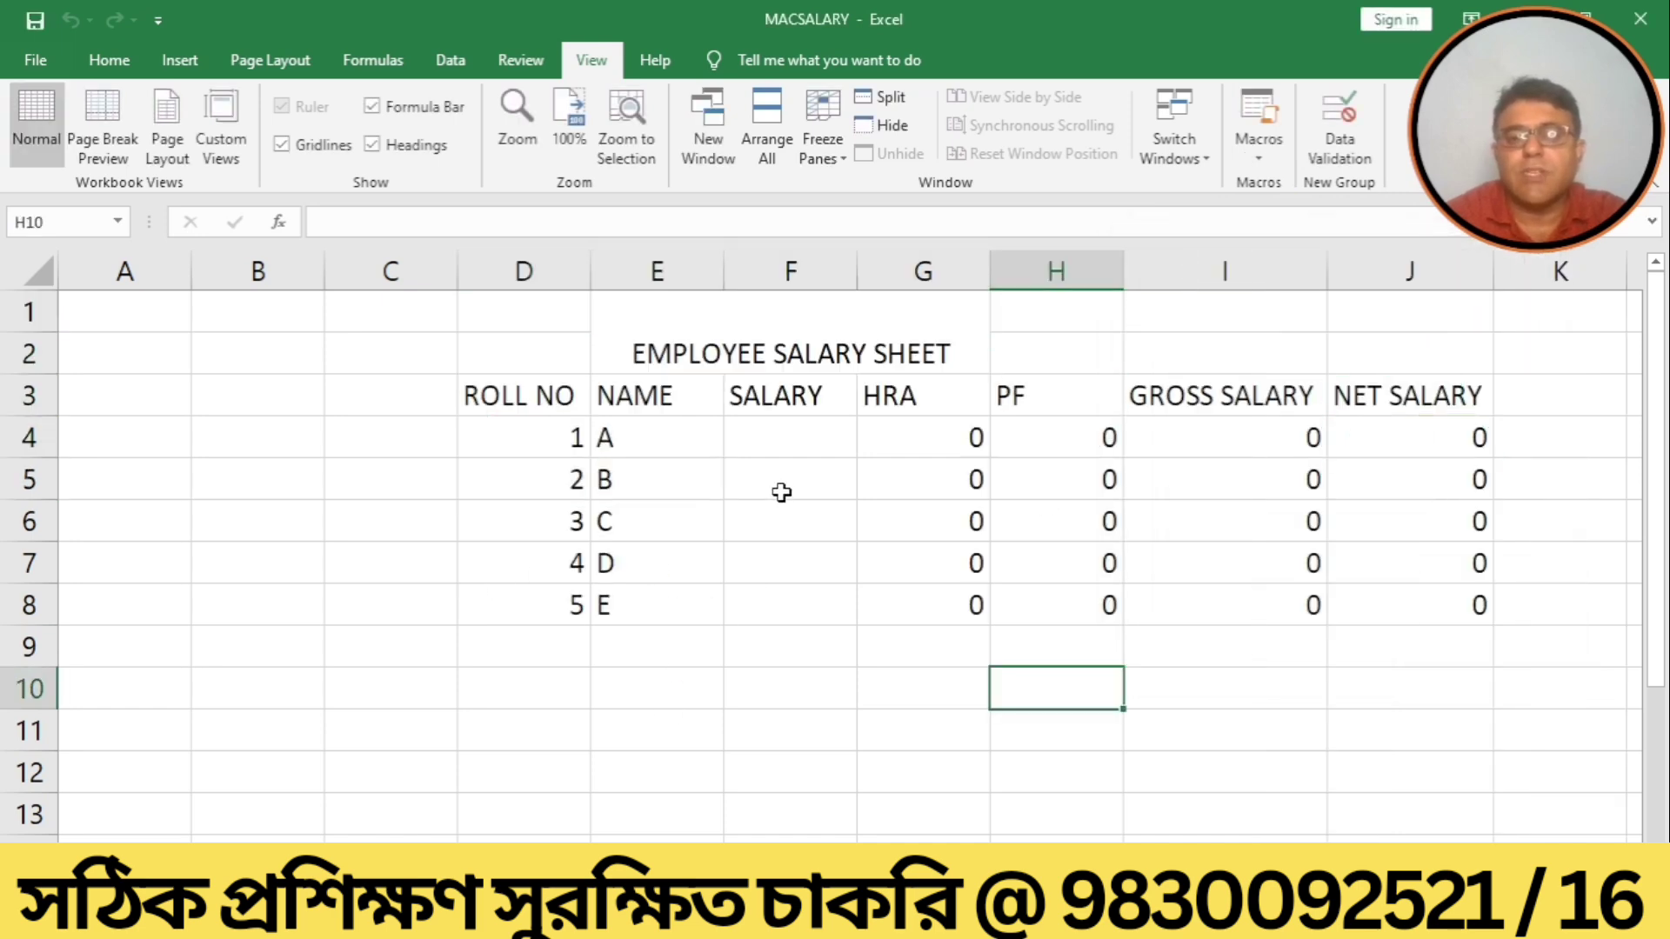
# Enter the salaries of employees A and B as 22000 in cell F4 and 23000 in cell F5.
pyautogui.click(781, 442)
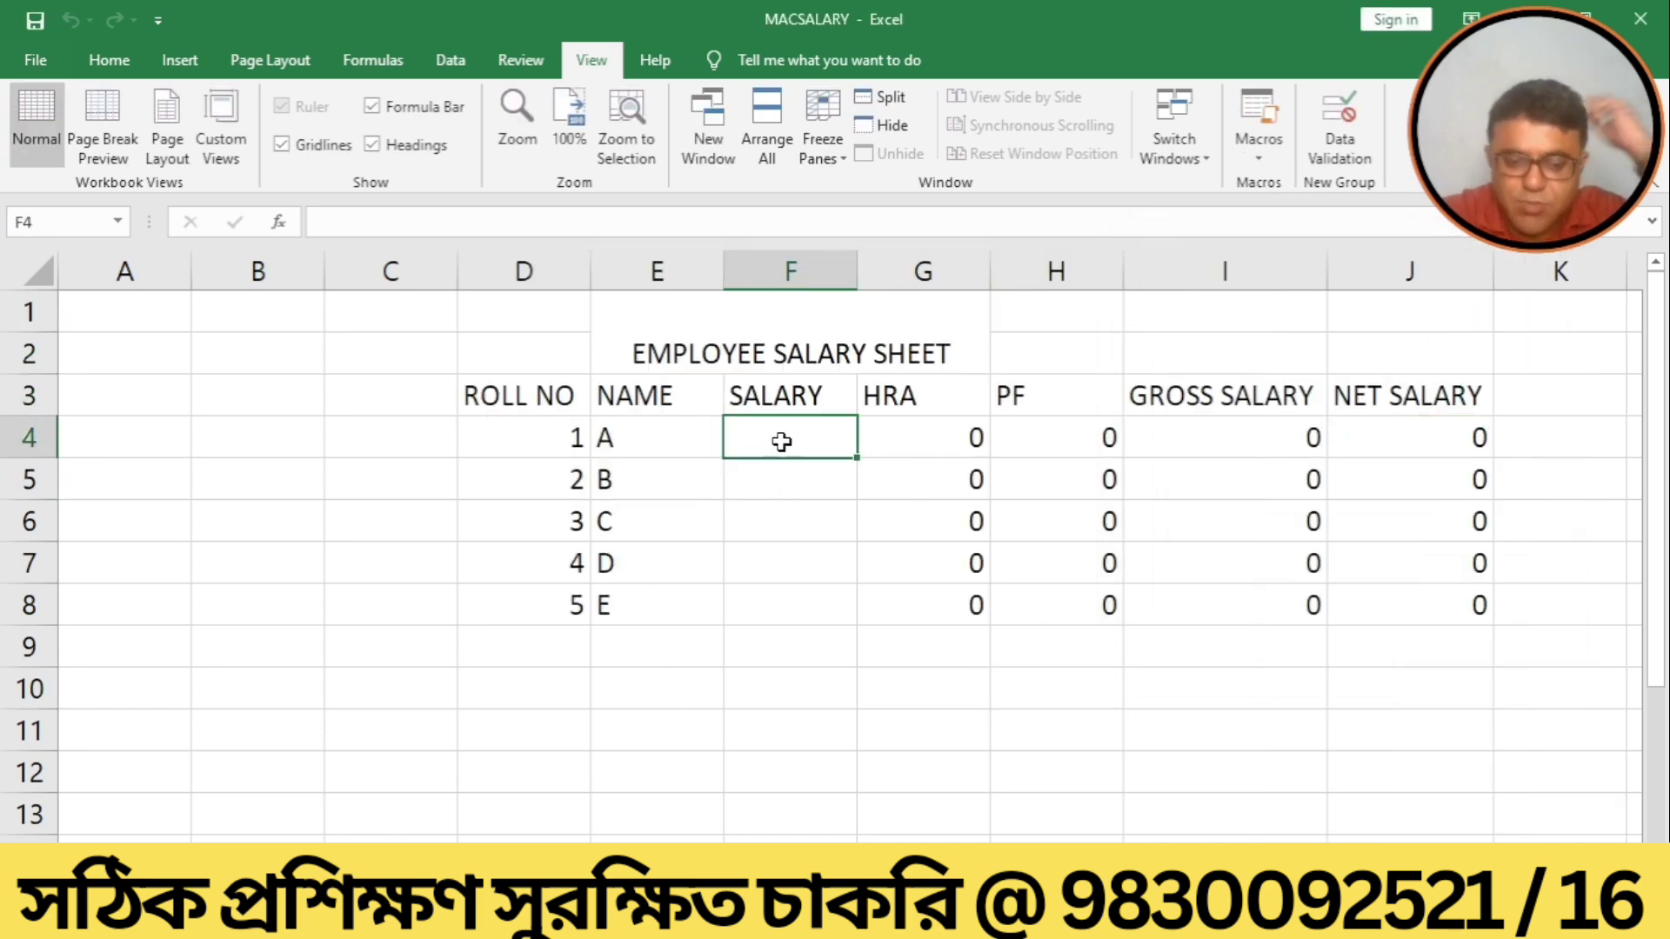
pyautogui.write('2')
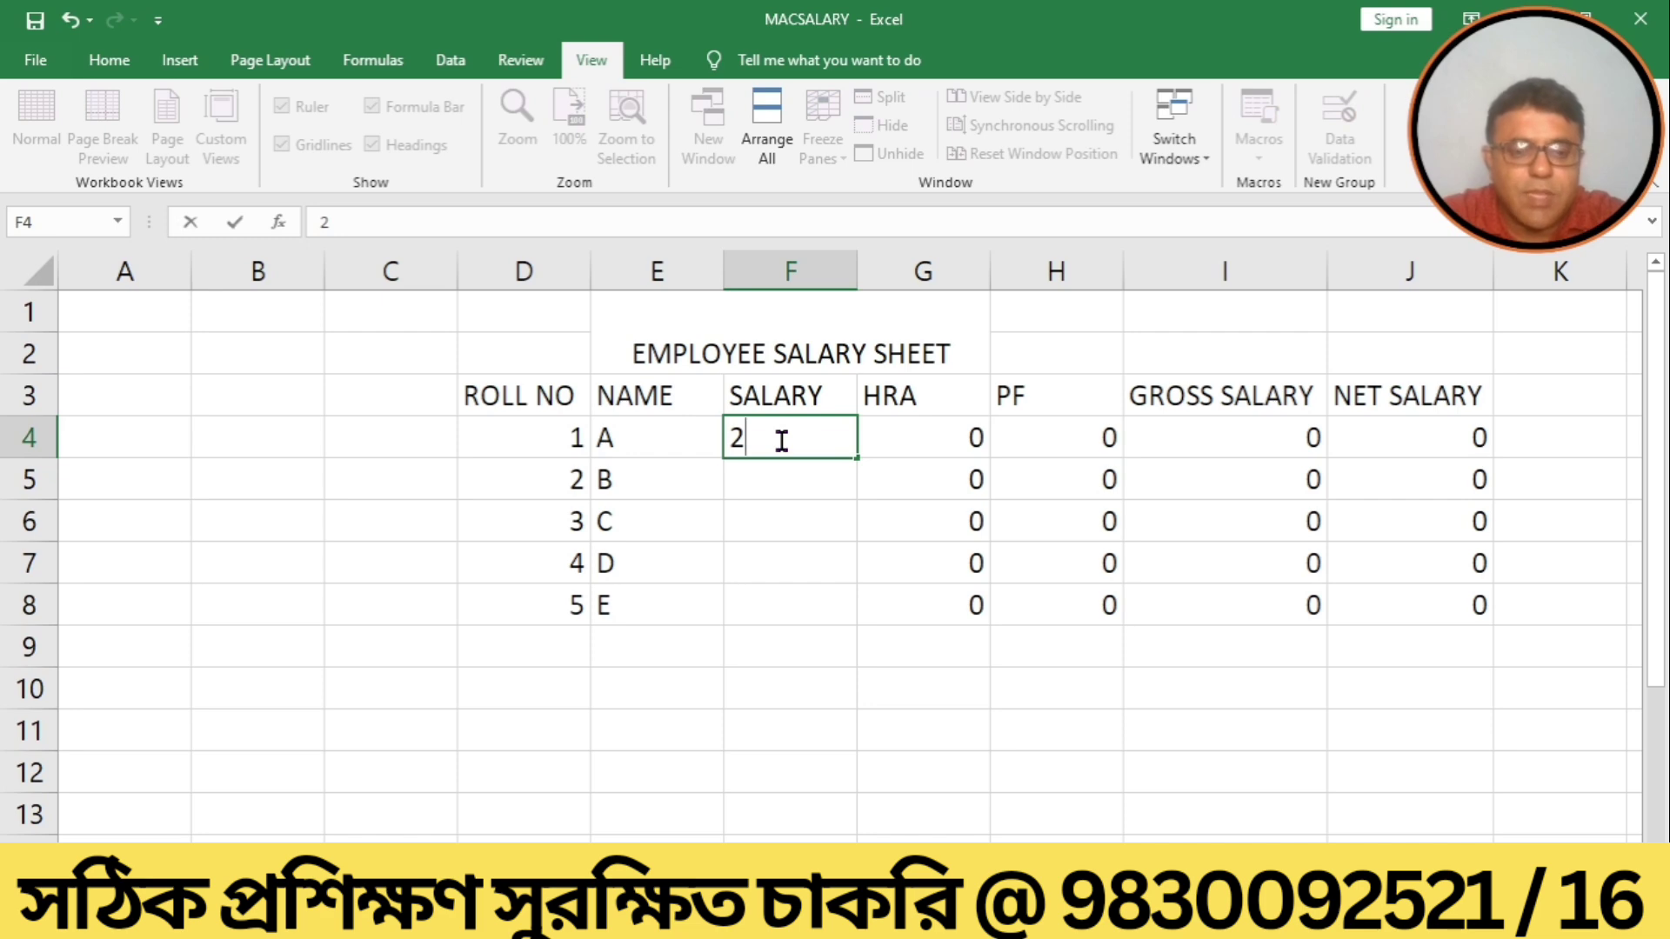
pyautogui.write('2000')
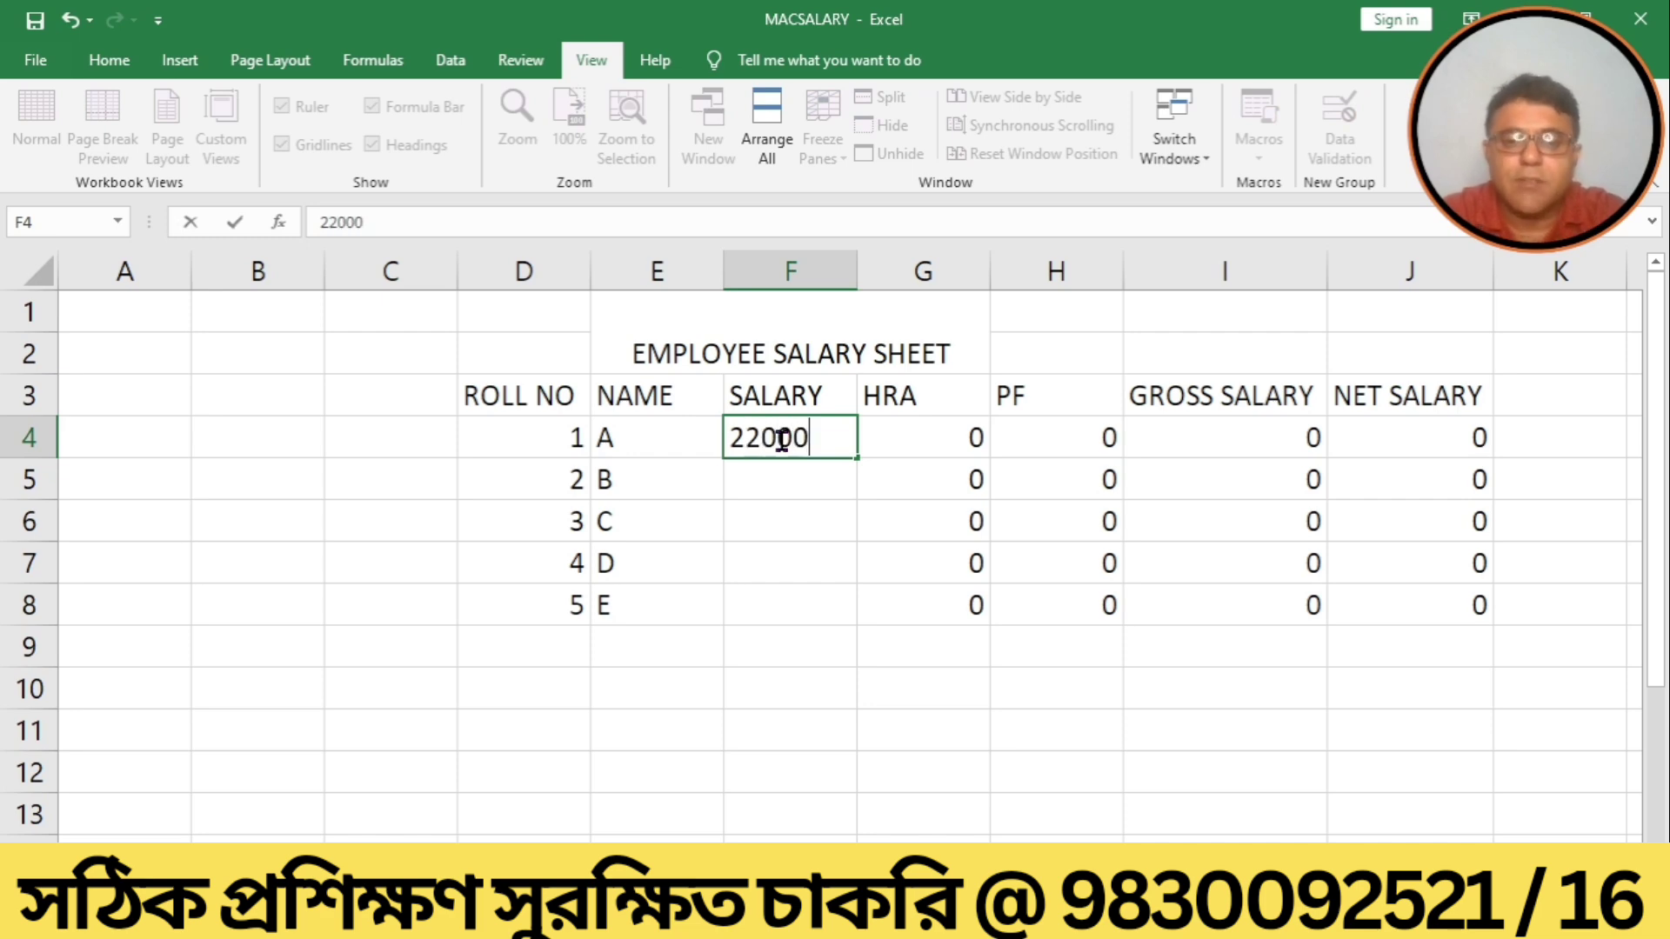
pyautogui.press('Return')
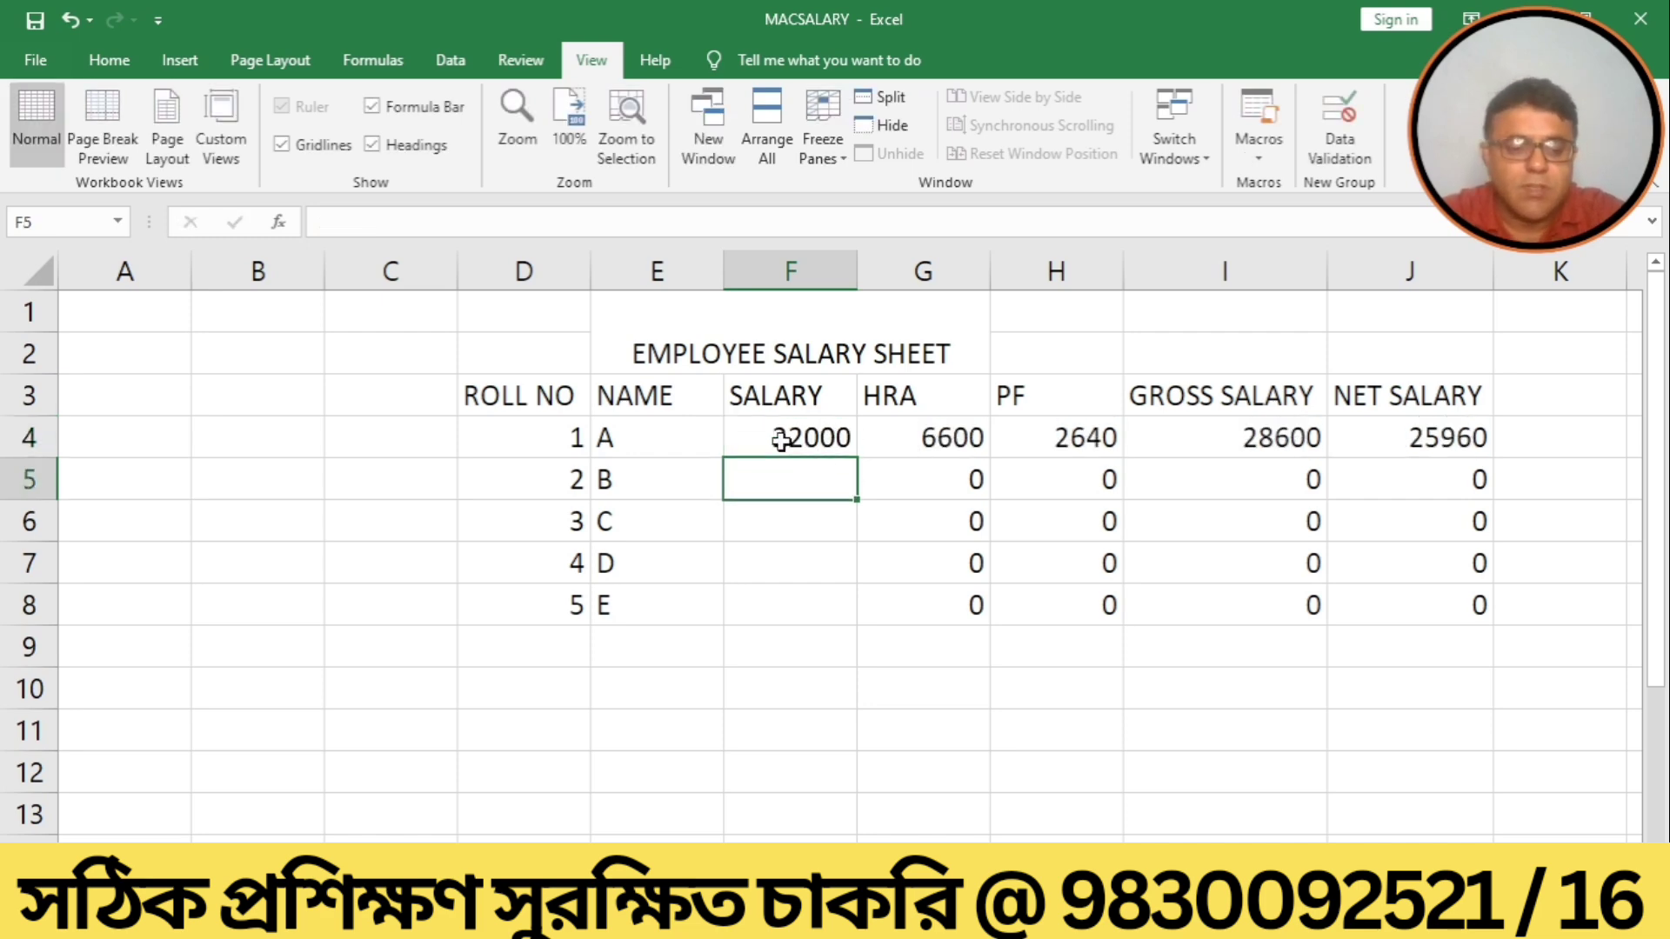
pyautogui.write('23000')
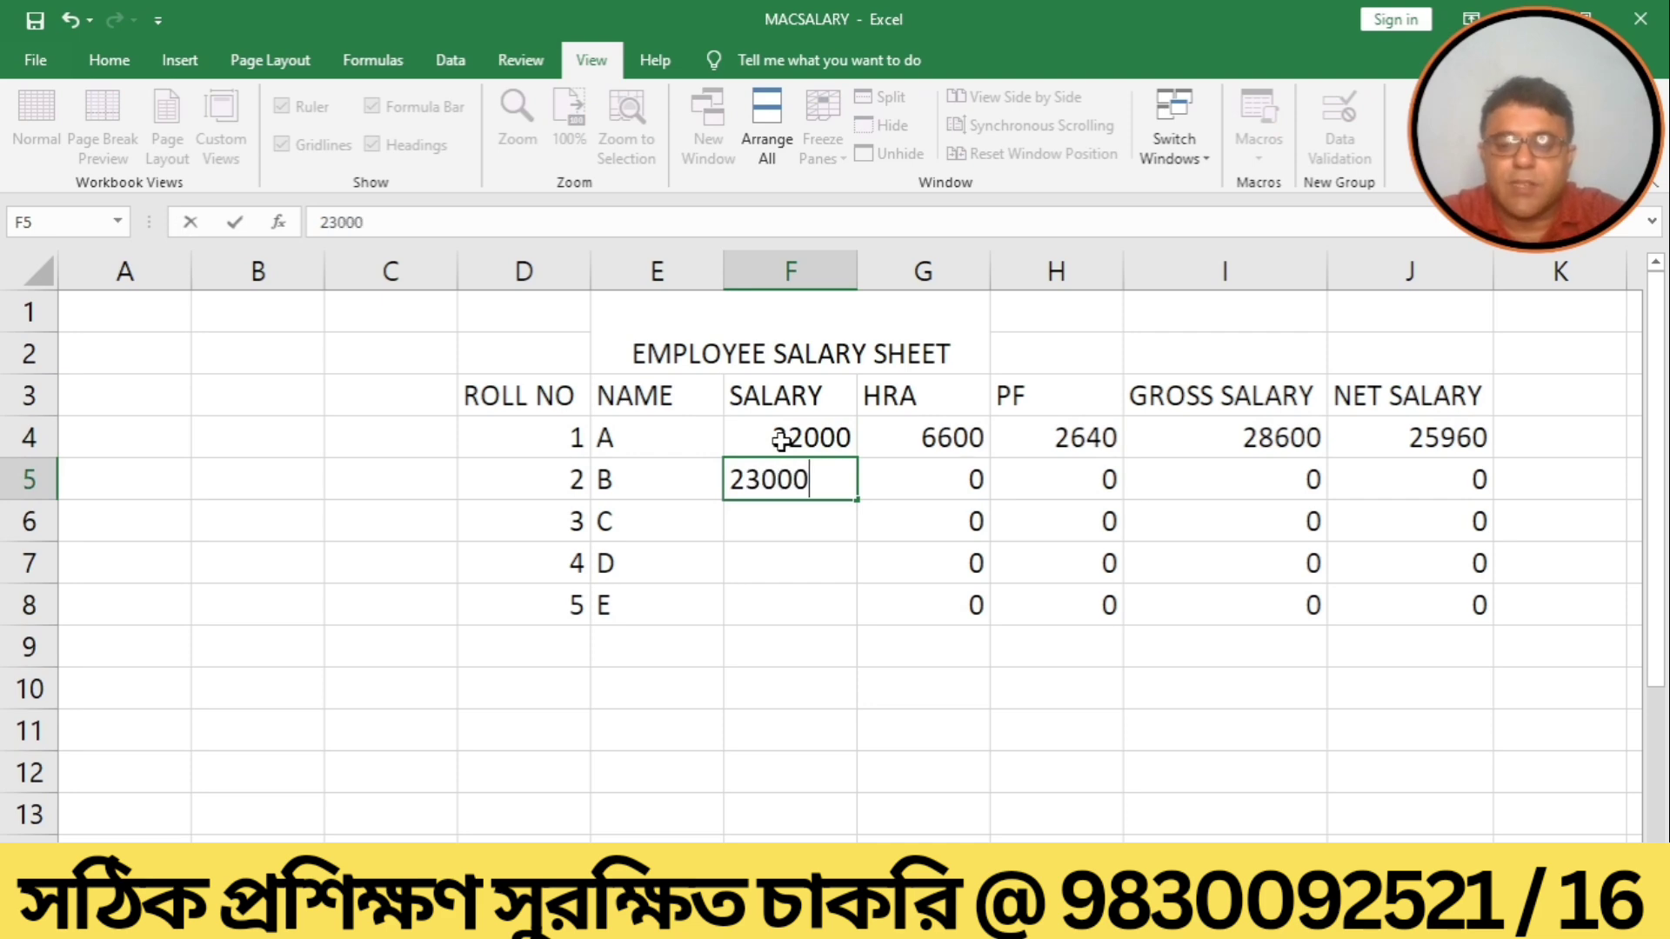
pyautogui.press('Return')
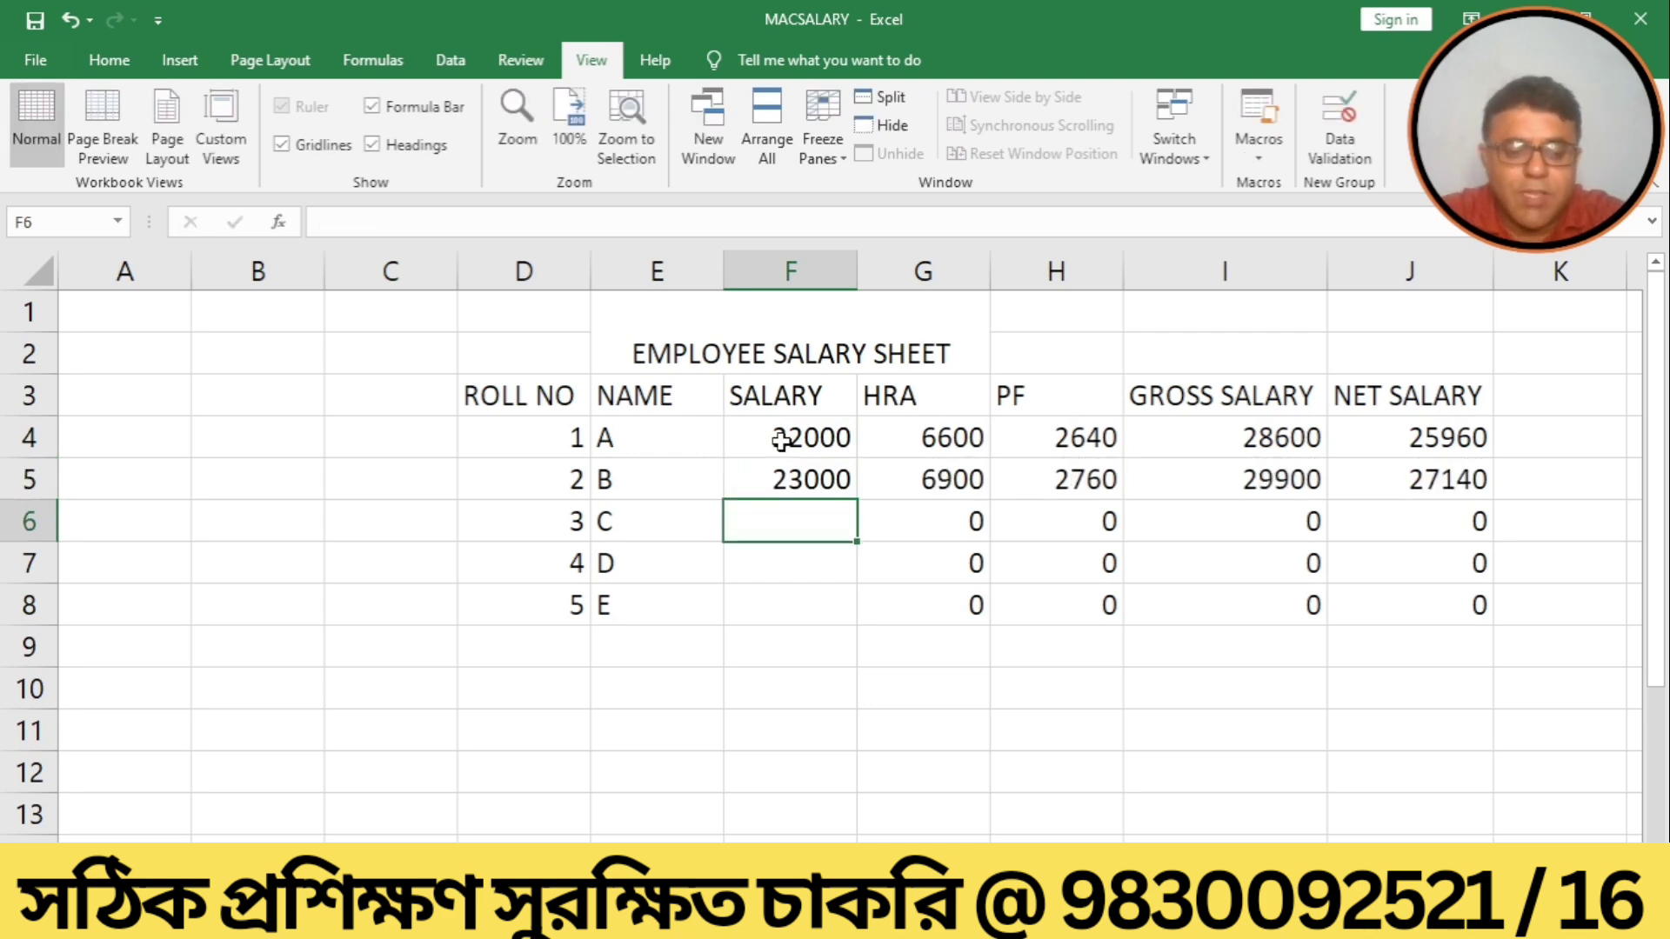
# Enter the salaries of employees C, D and E as 34000, 27000 and 20000 in cells F6 to F8.
pyautogui.write('34000')
pyautogui.press('Return')
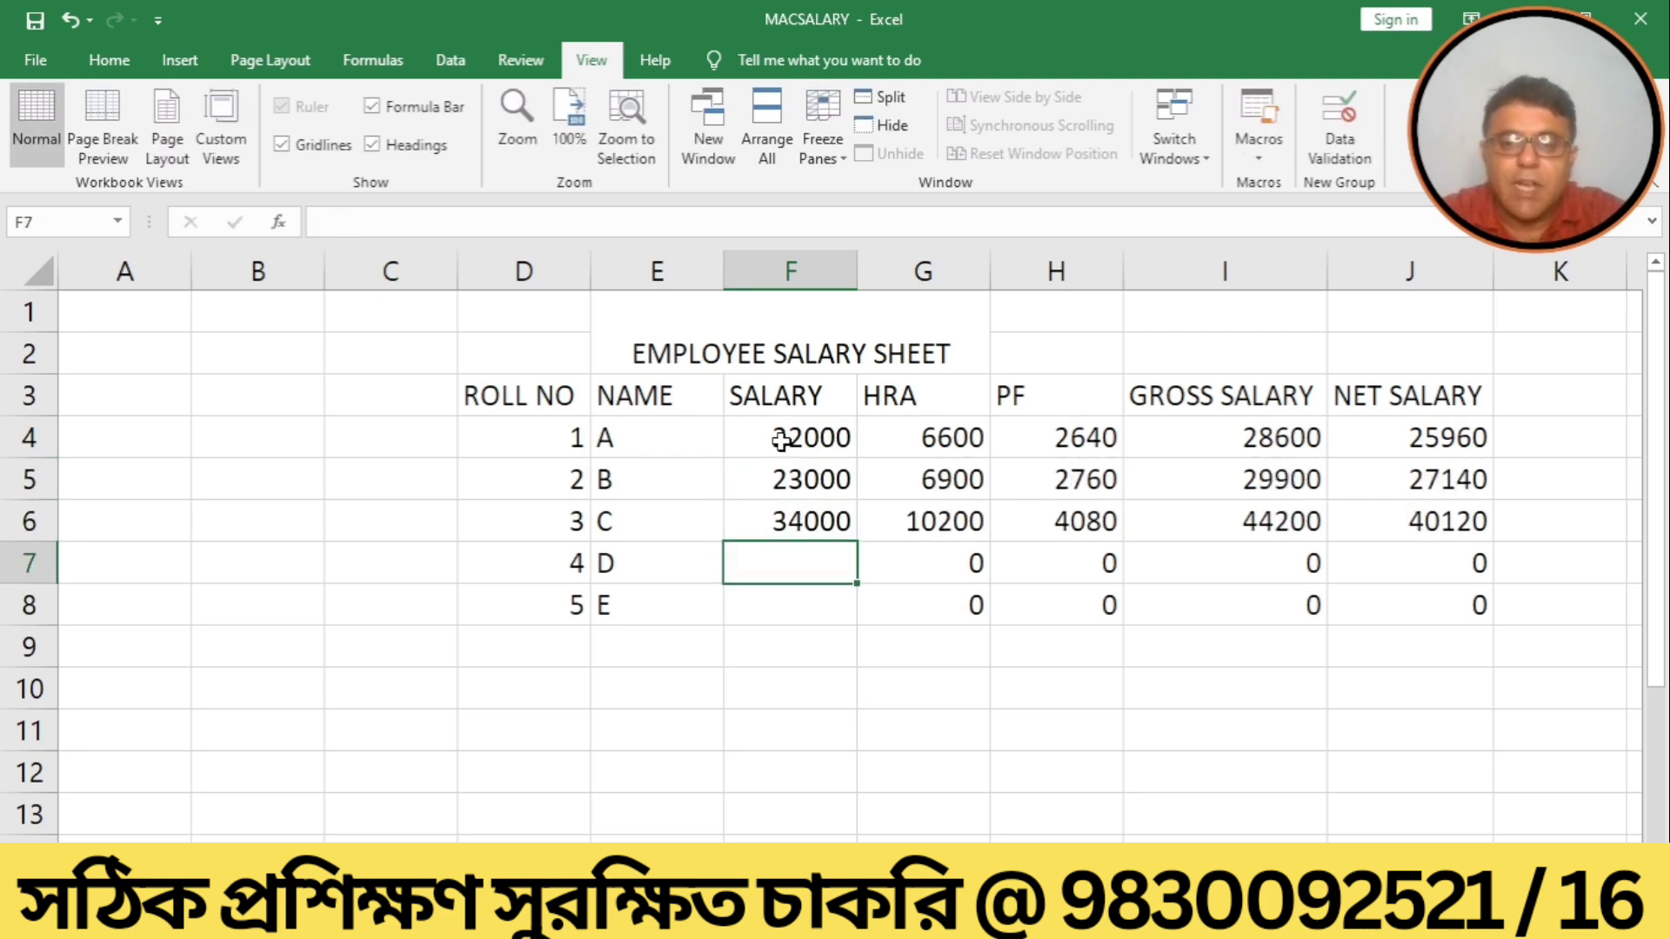
pyautogui.write('27000')
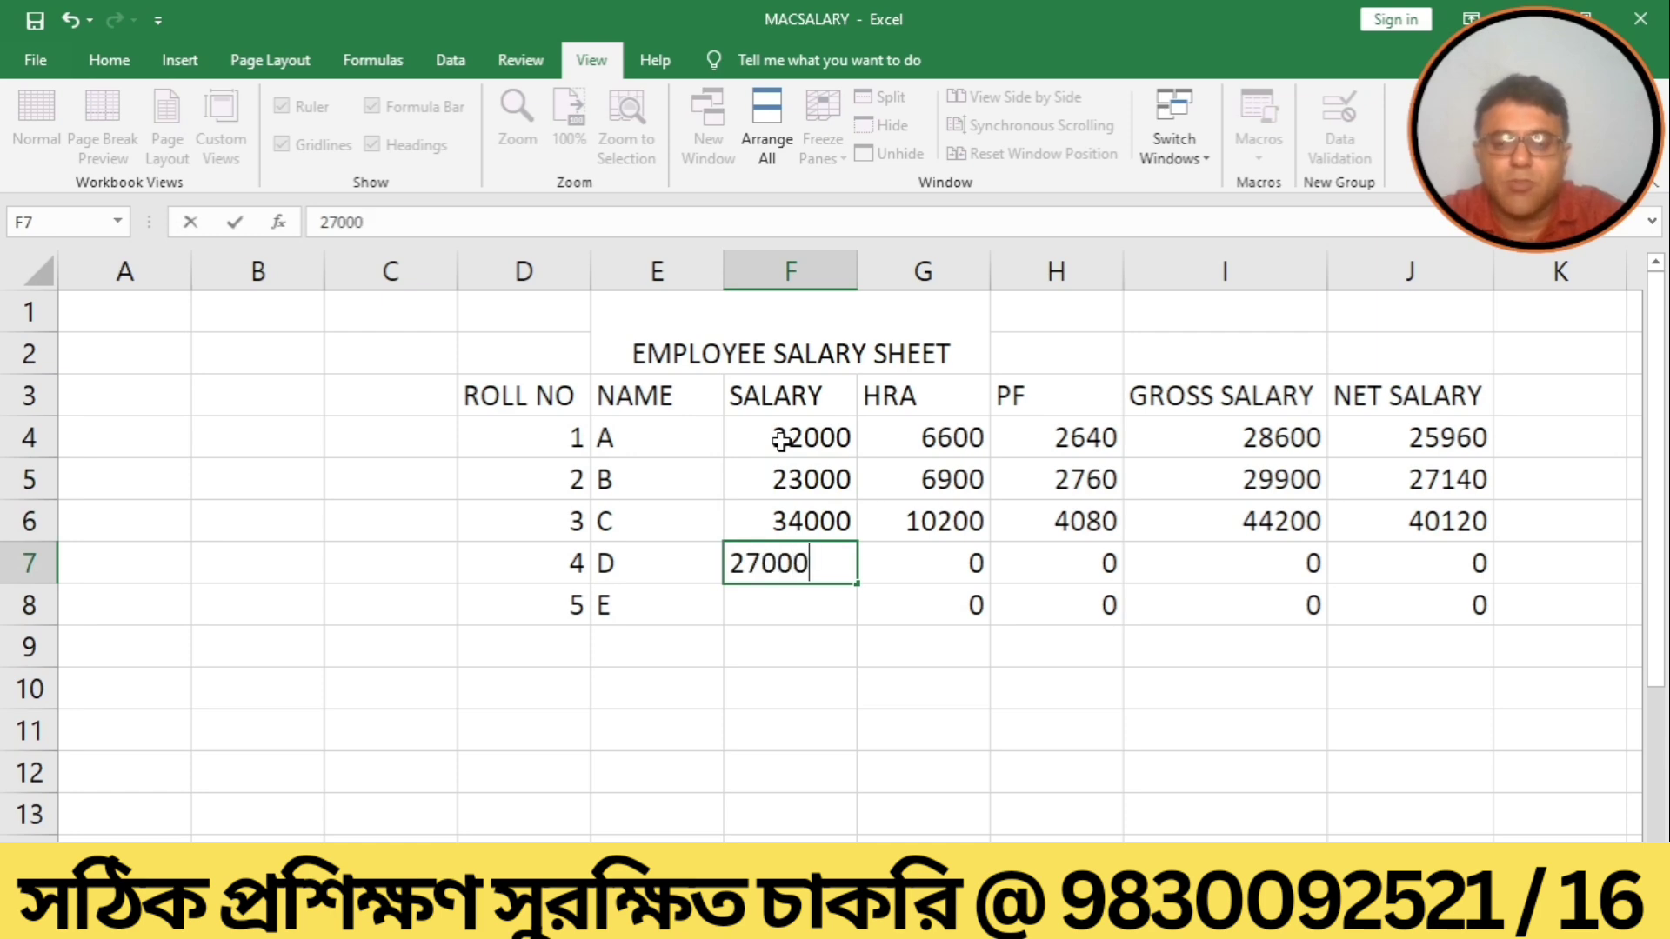
pyautogui.press('Return')
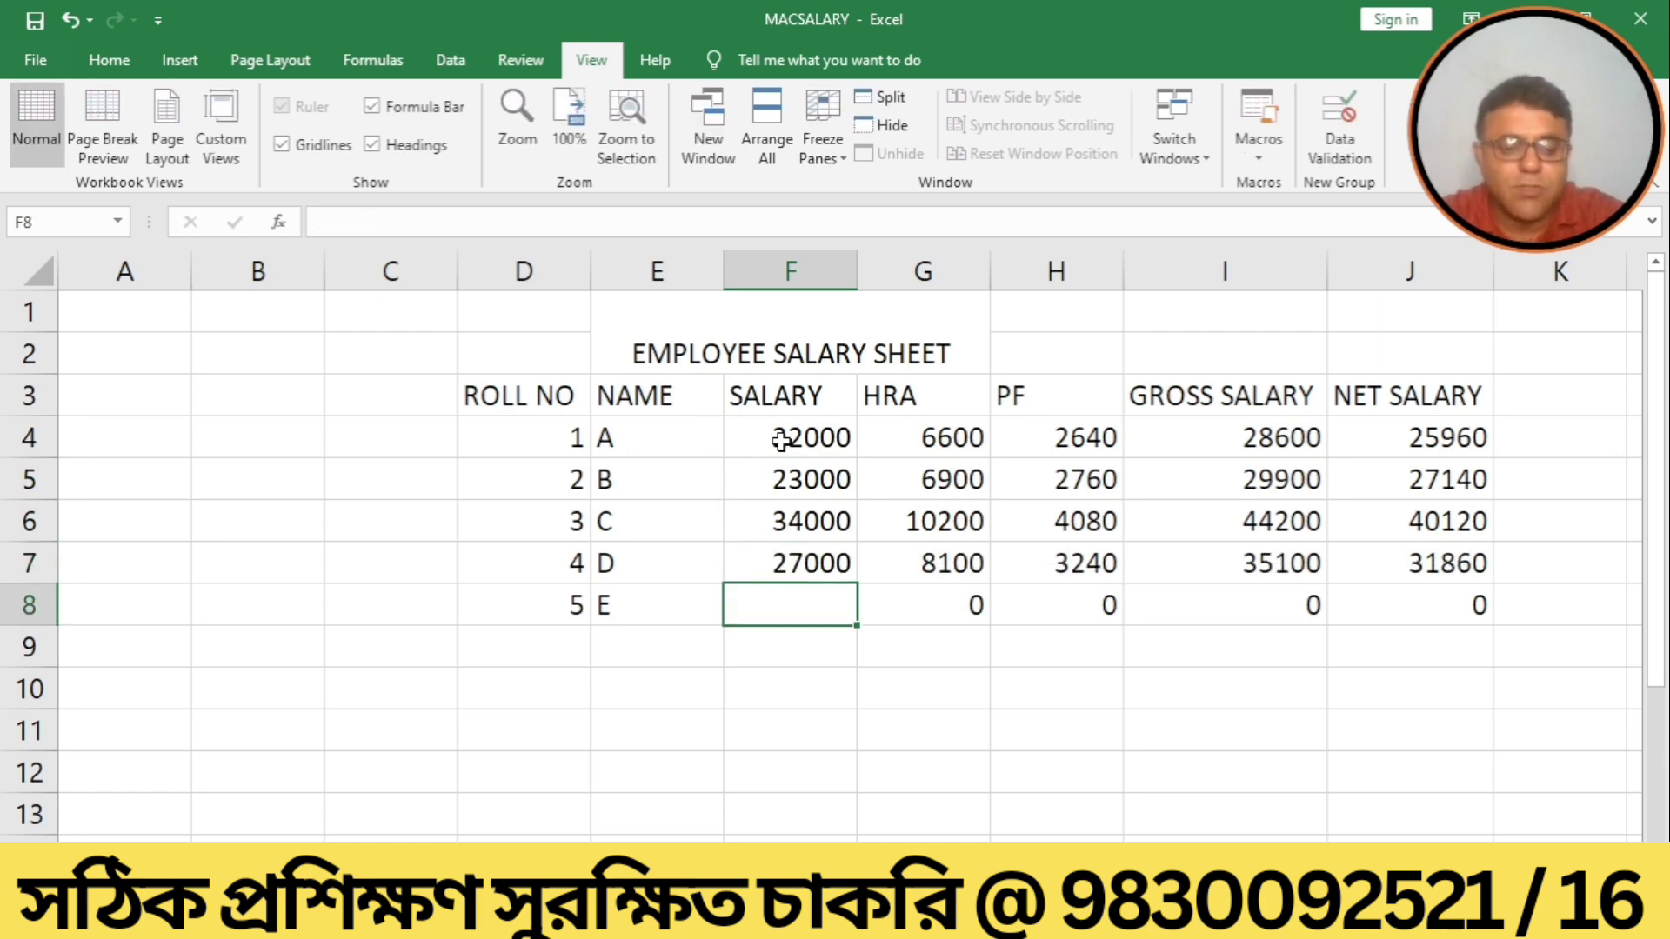
pyautogui.write('20')
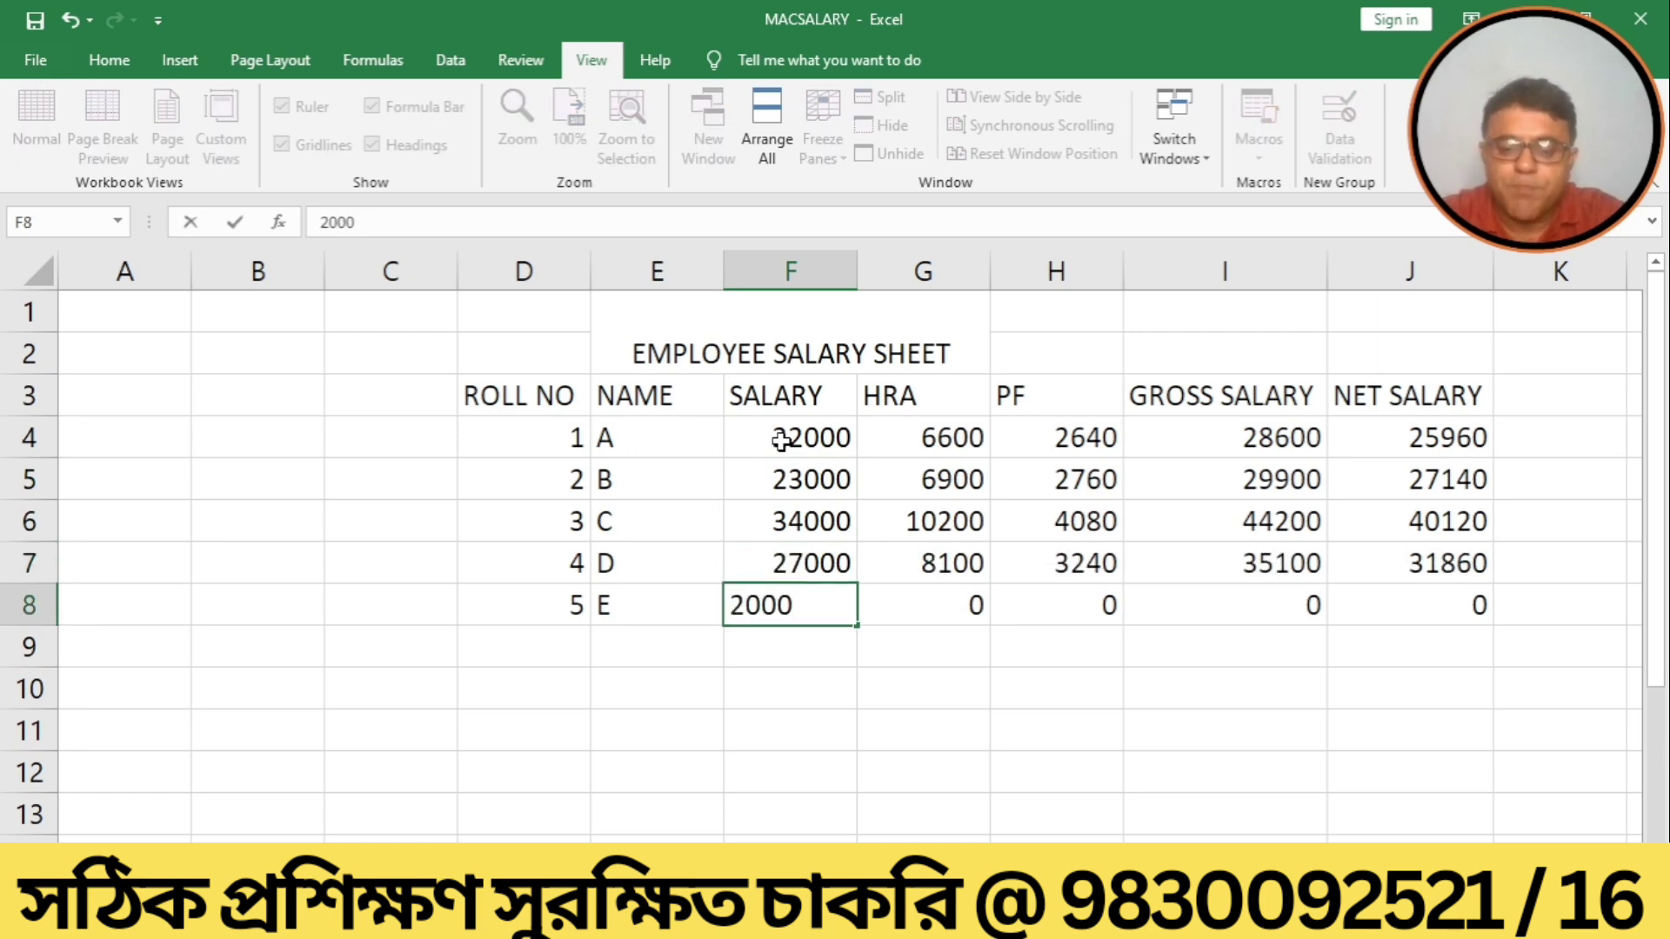
pyautogui.write('0')
pyautogui.press('Return')
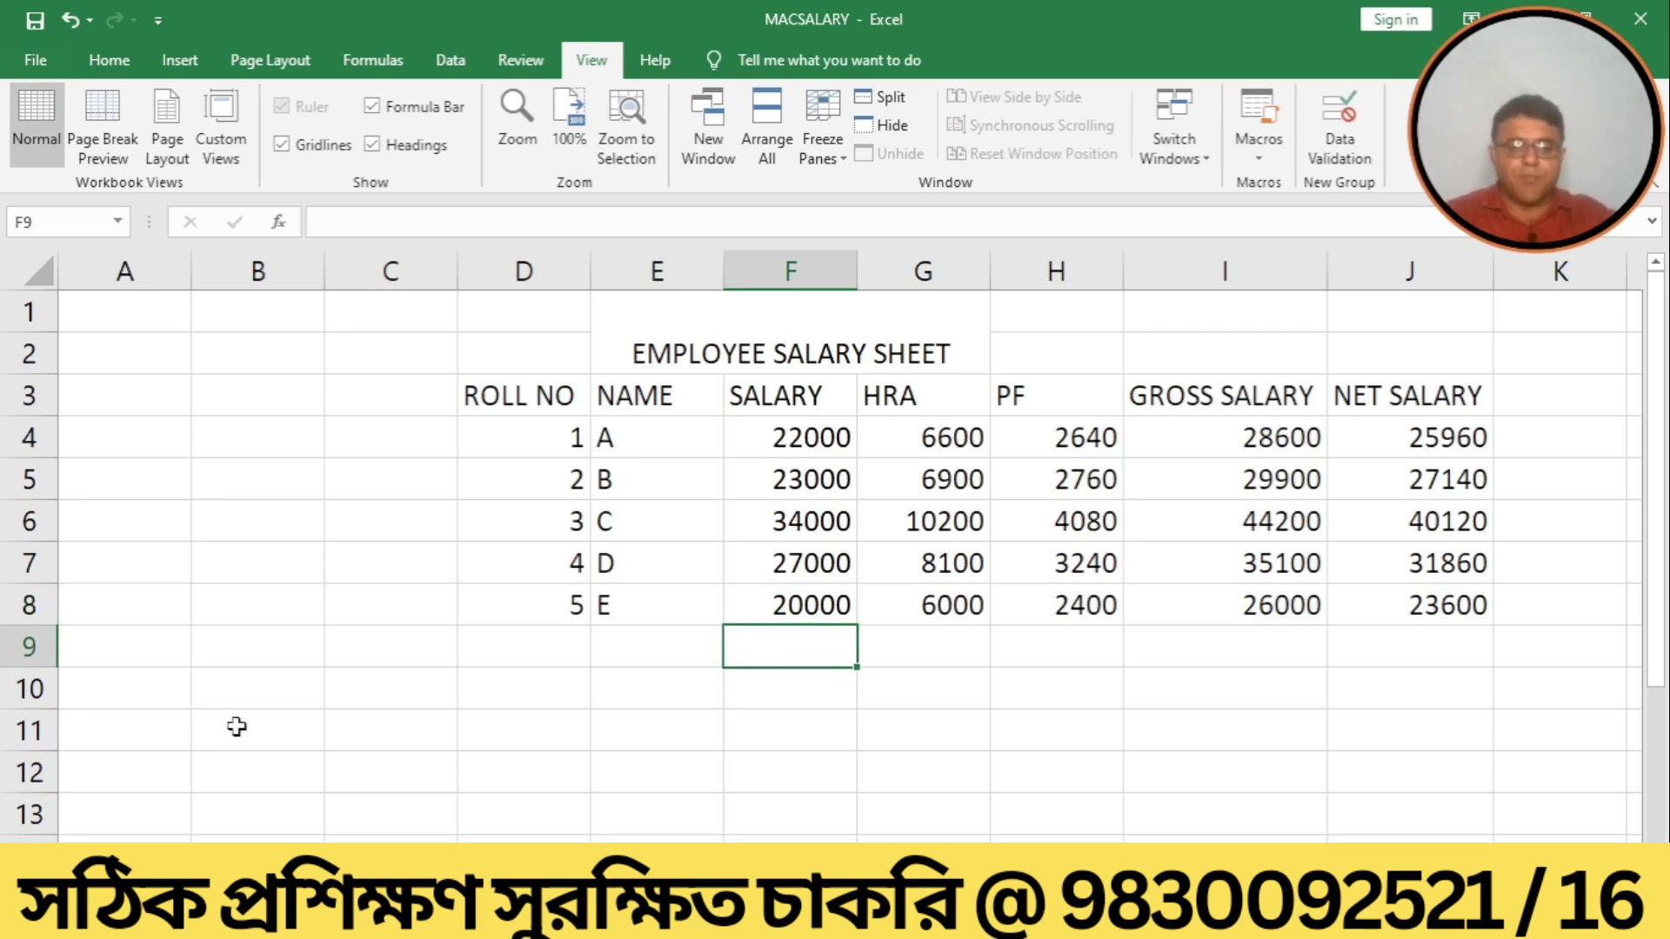
# Rename the worksheet that contains the newly filled salary table.
pyautogui.rightClick(270, 903)
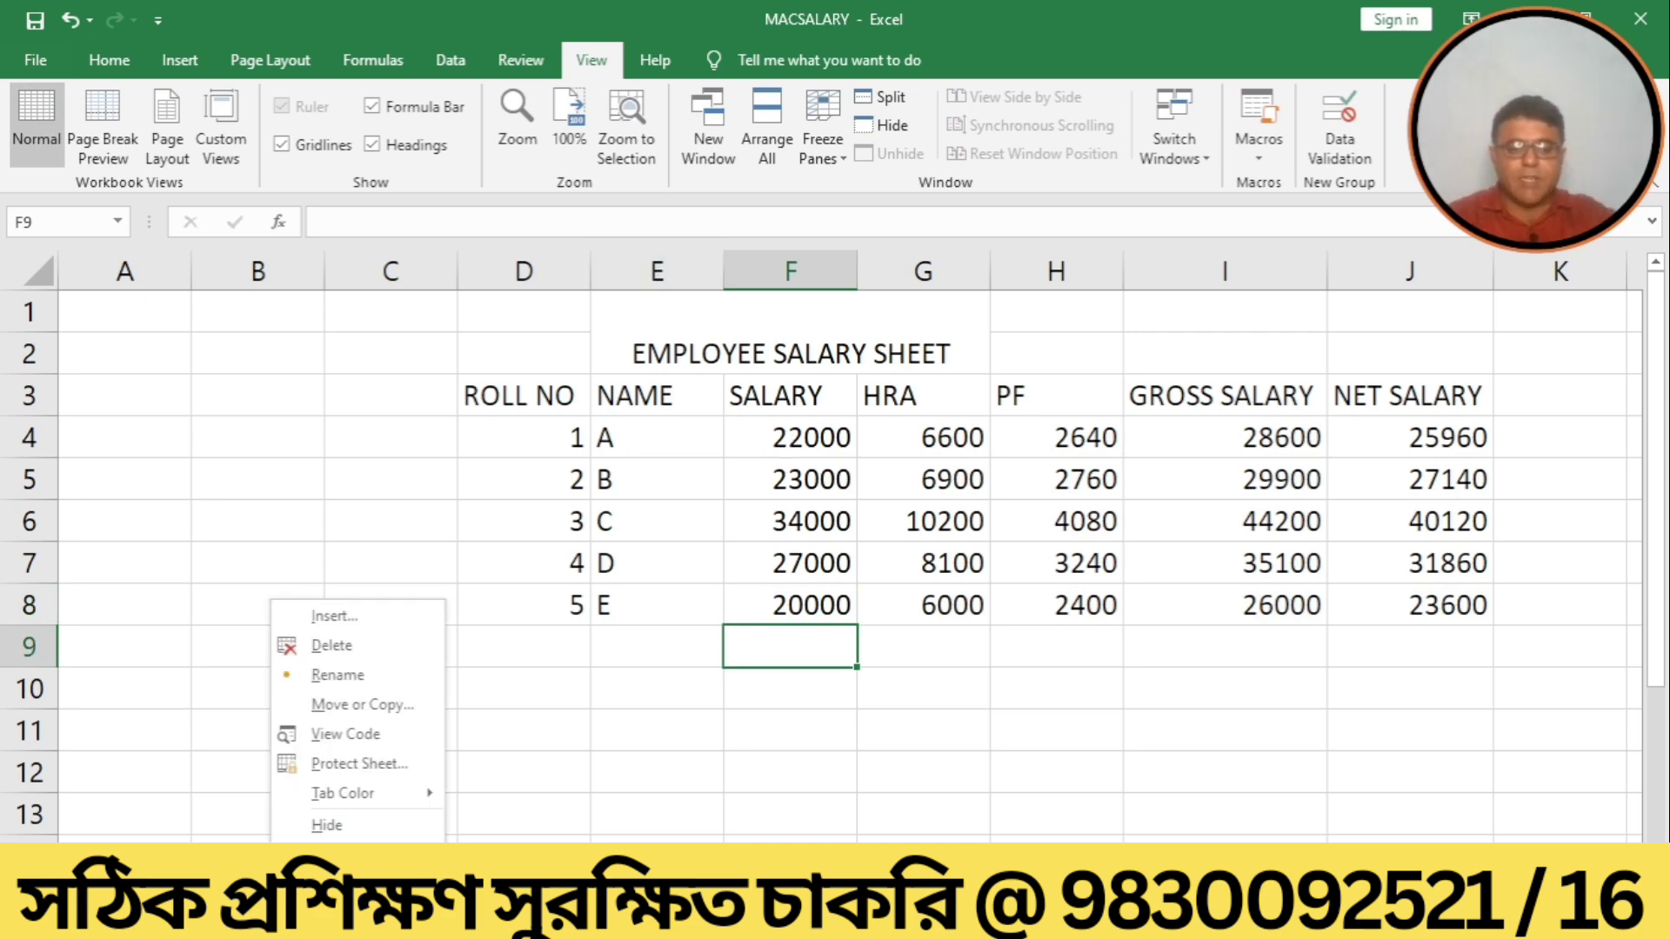
pyautogui.click(338, 674)
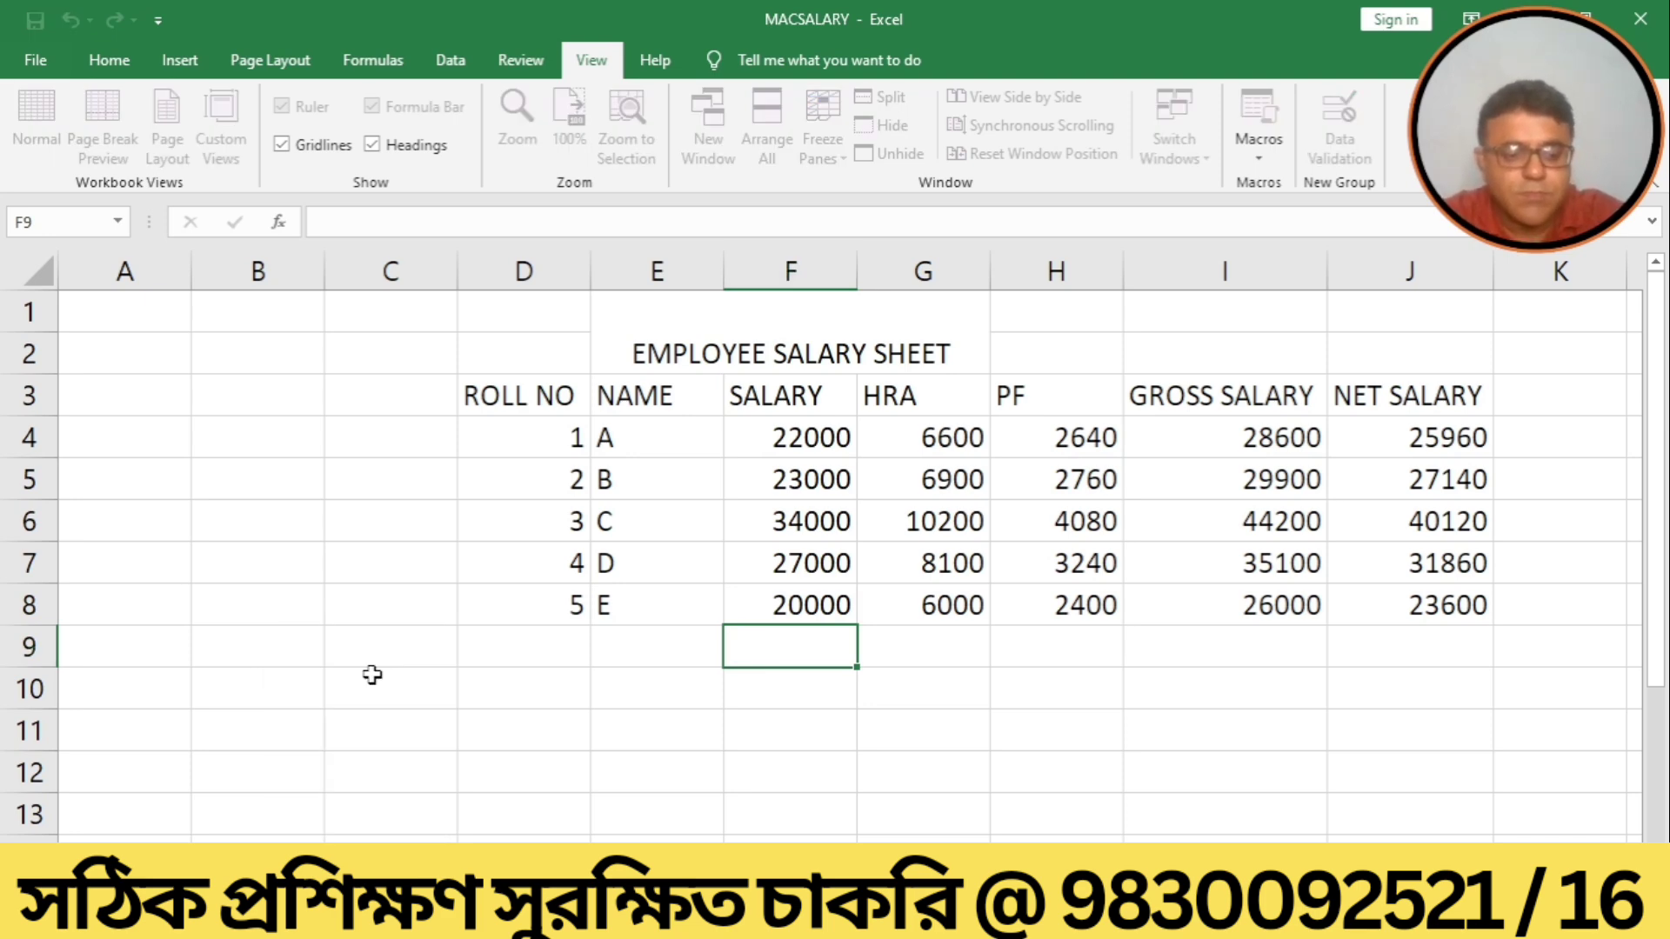
pyautogui.press('Return')
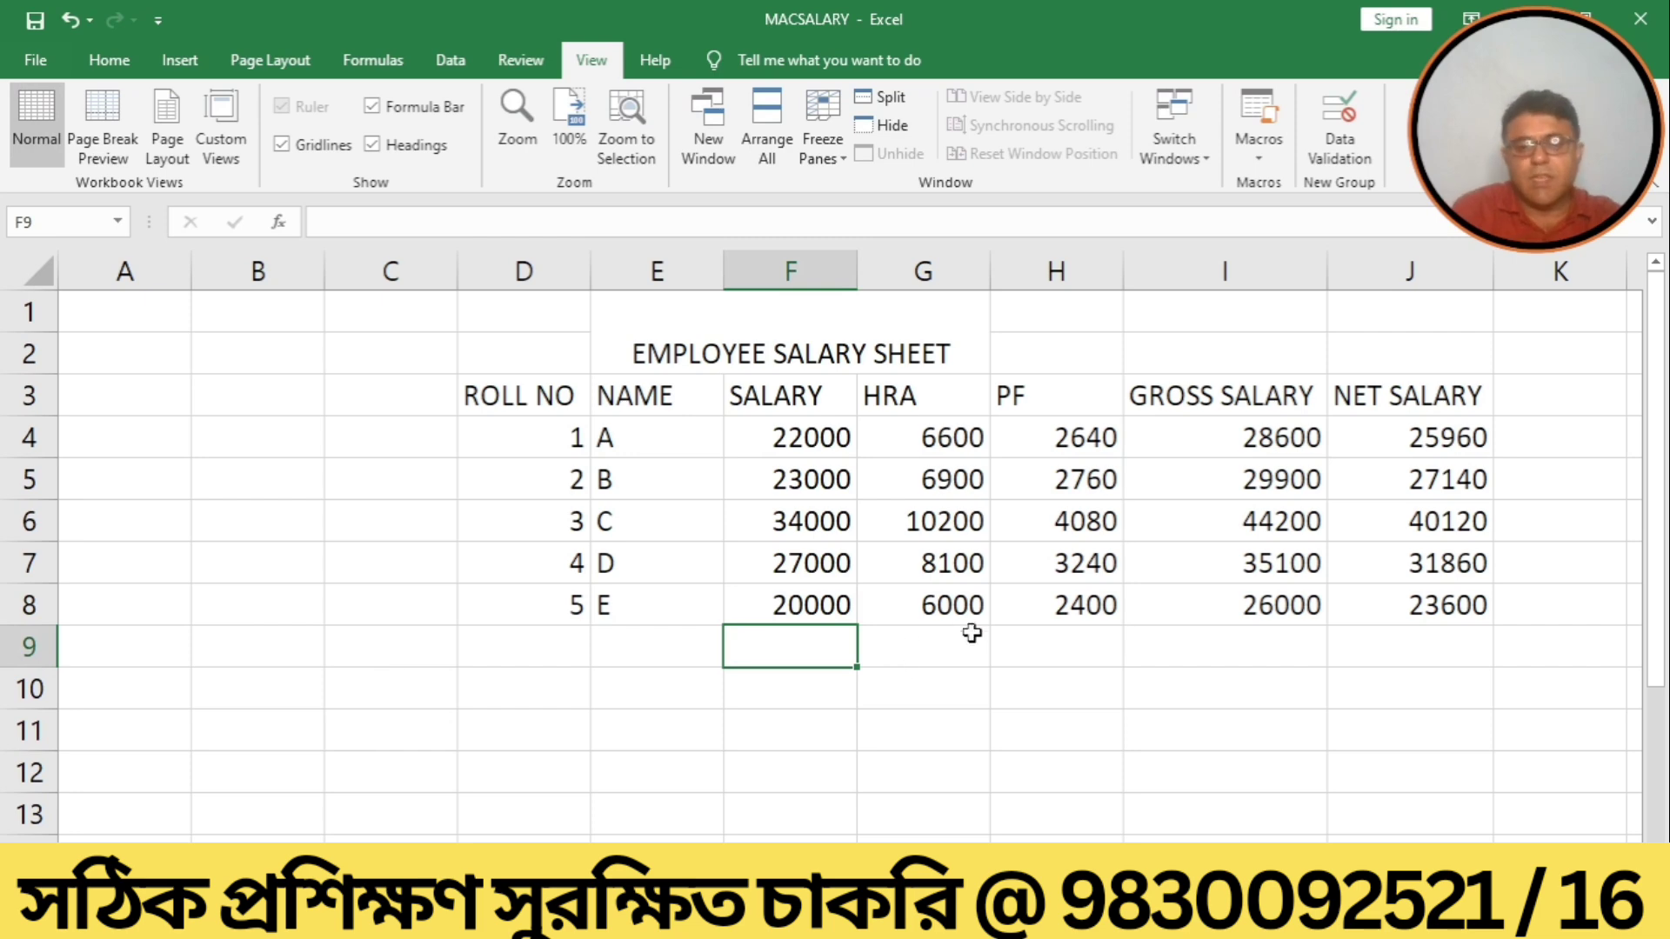
# Save the MACSALARY workbook under its existing name.
pyautogui.click(872, 700)
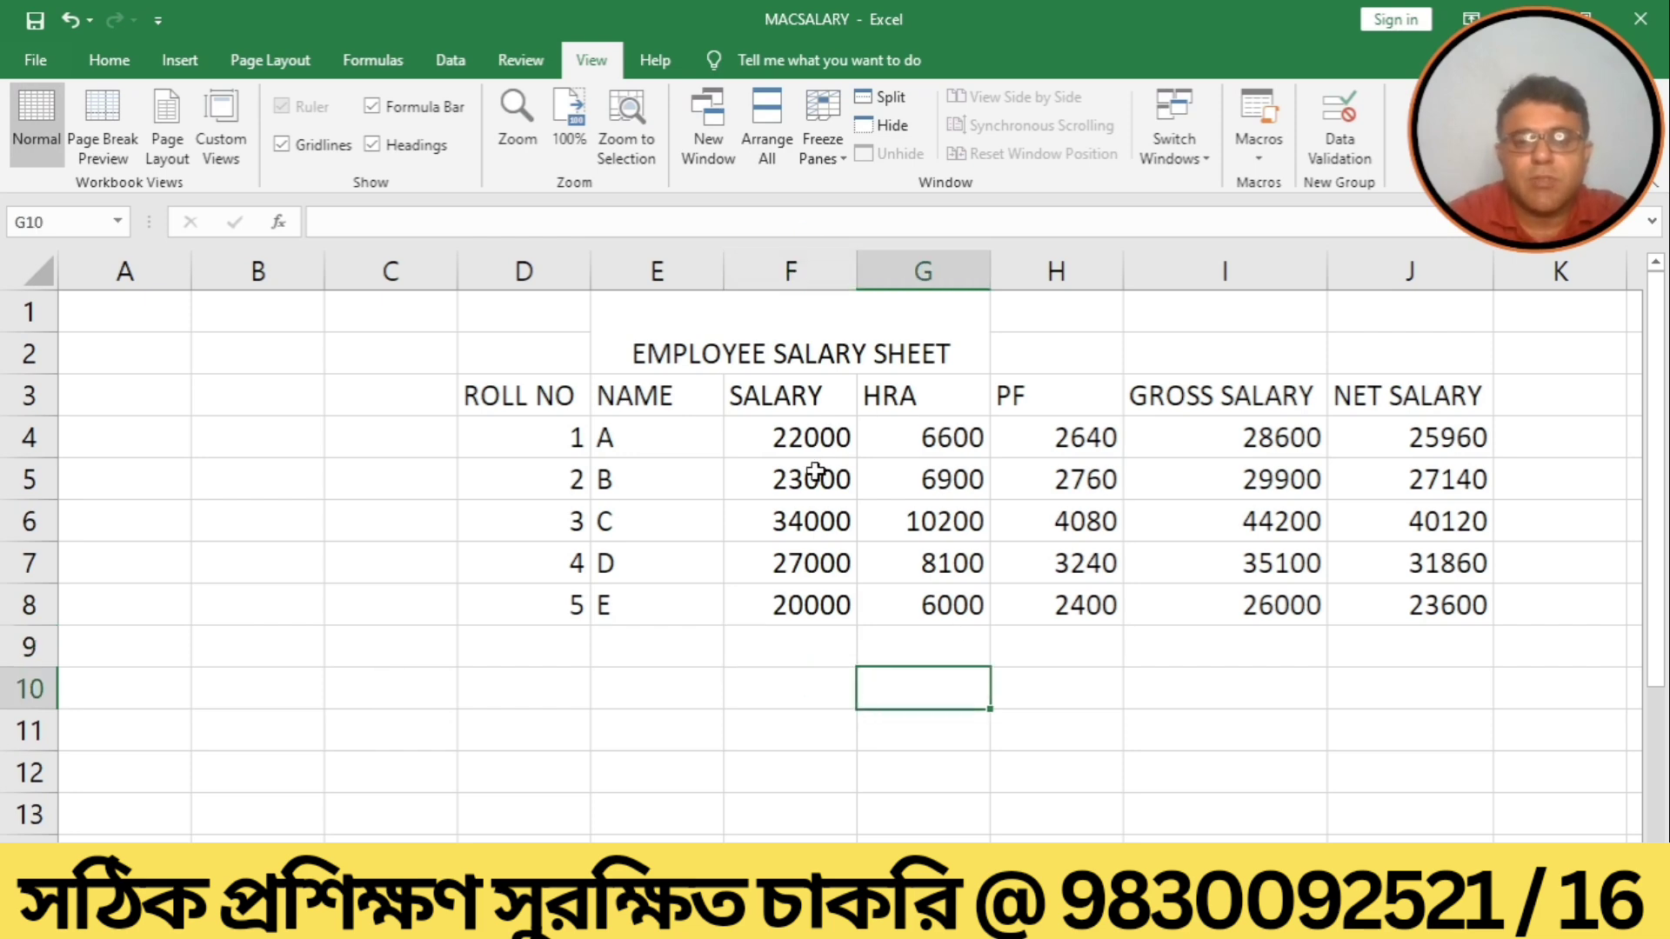
pyautogui.click(803, 644)
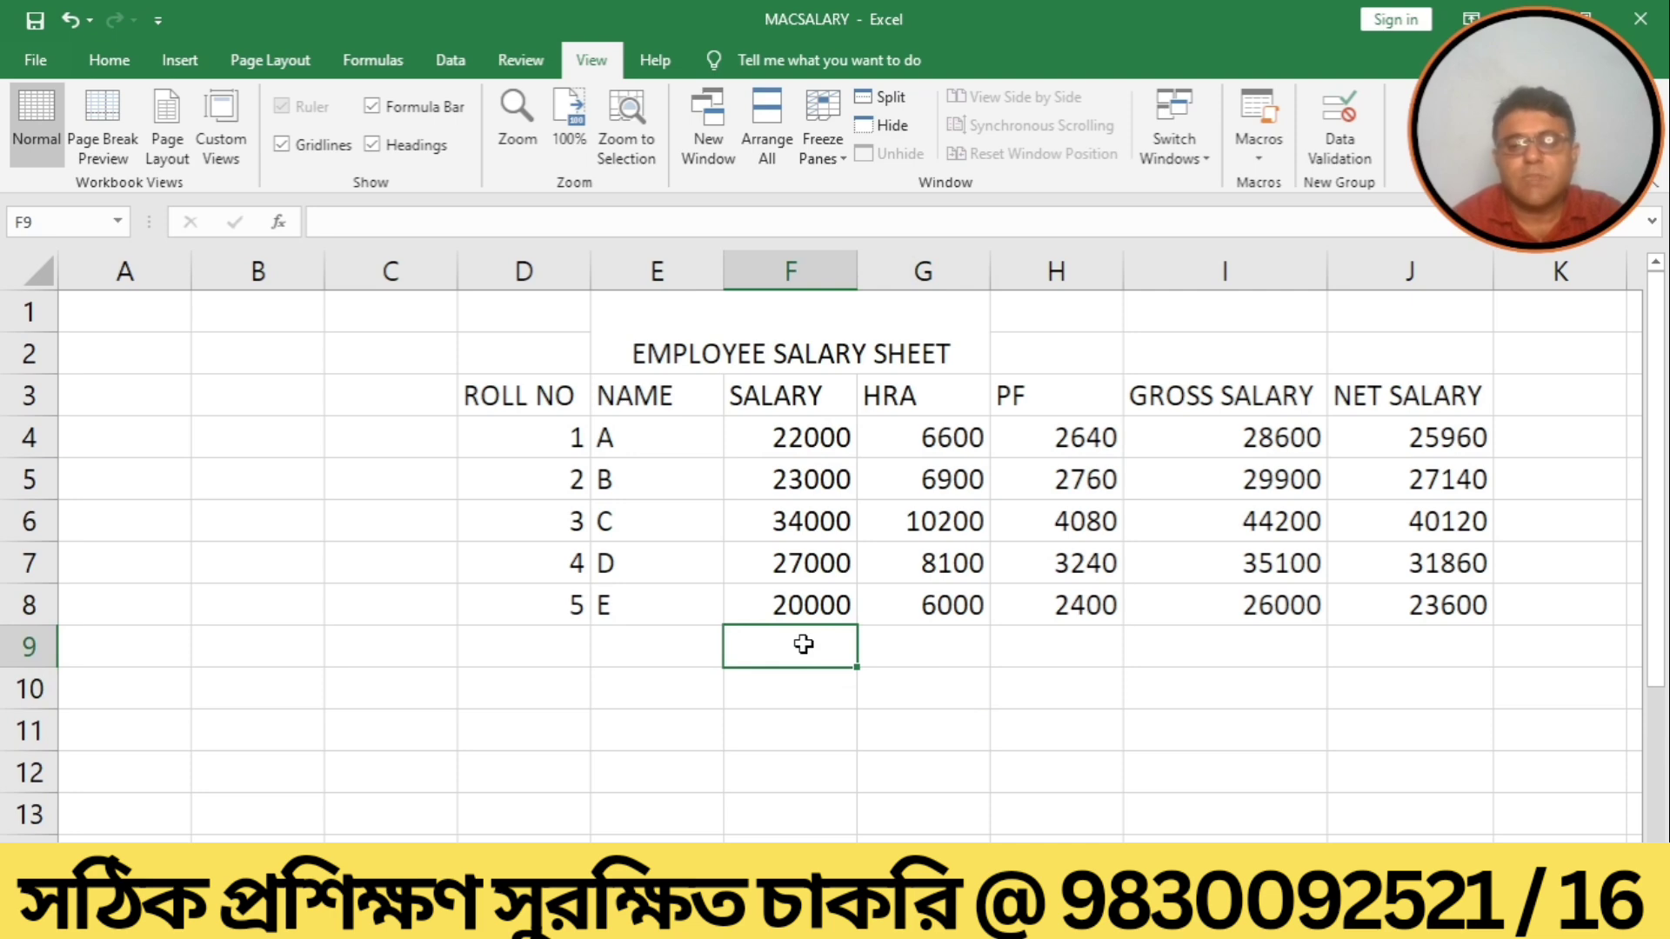
pyautogui.click(37, 63)
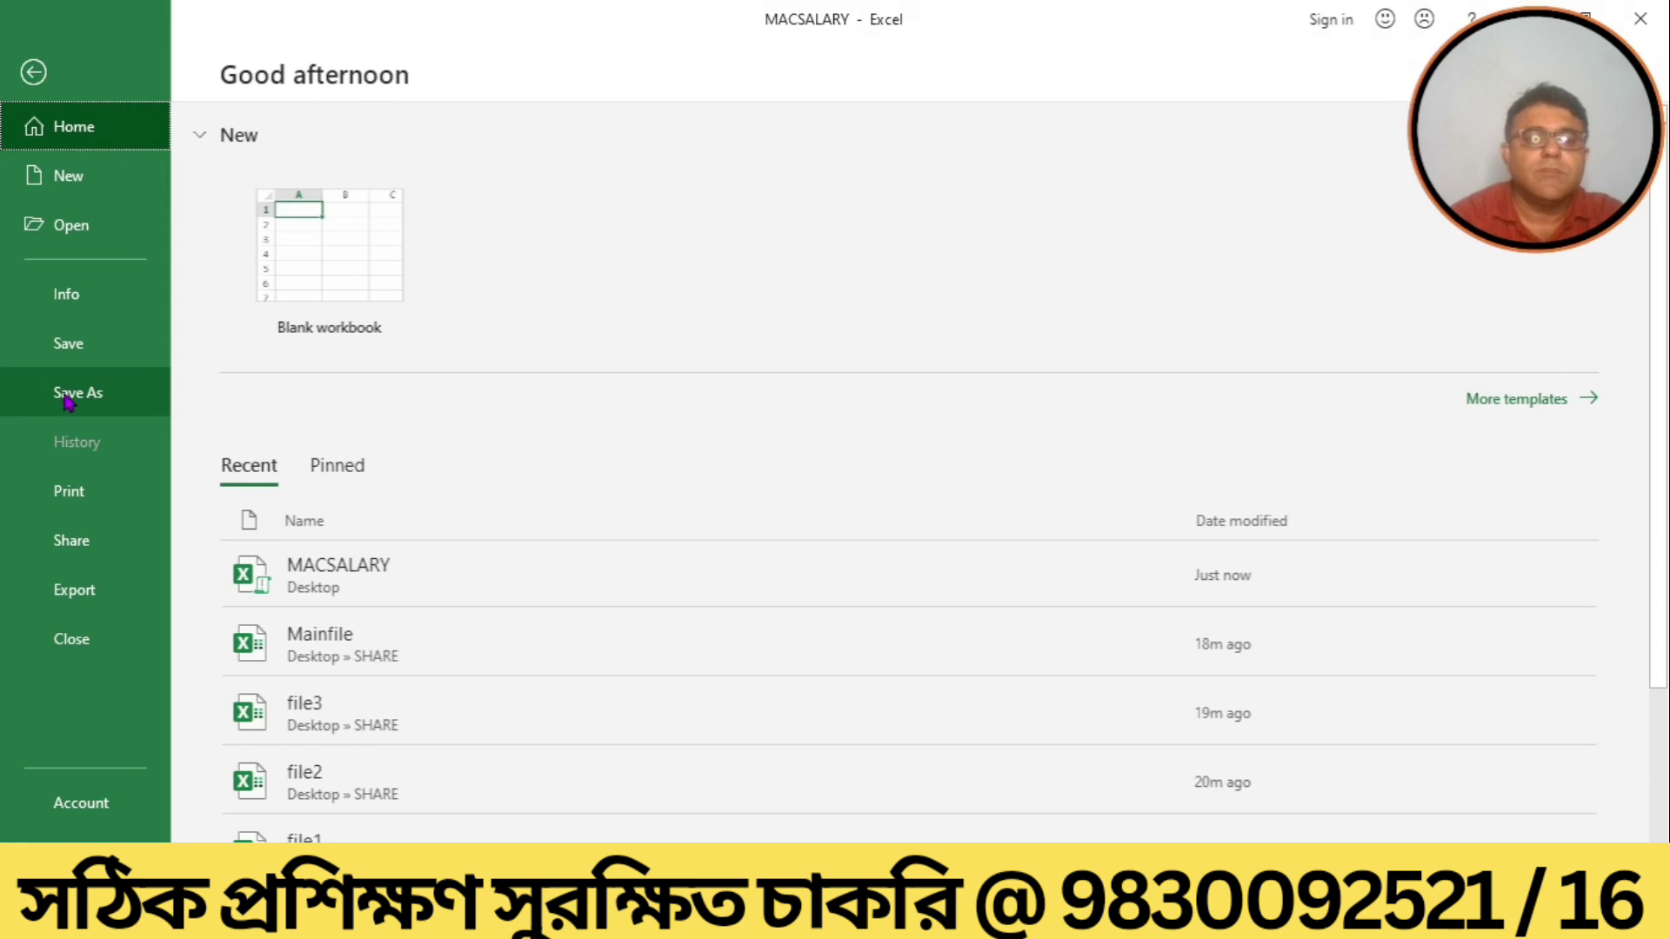
pyautogui.click(94, 341)
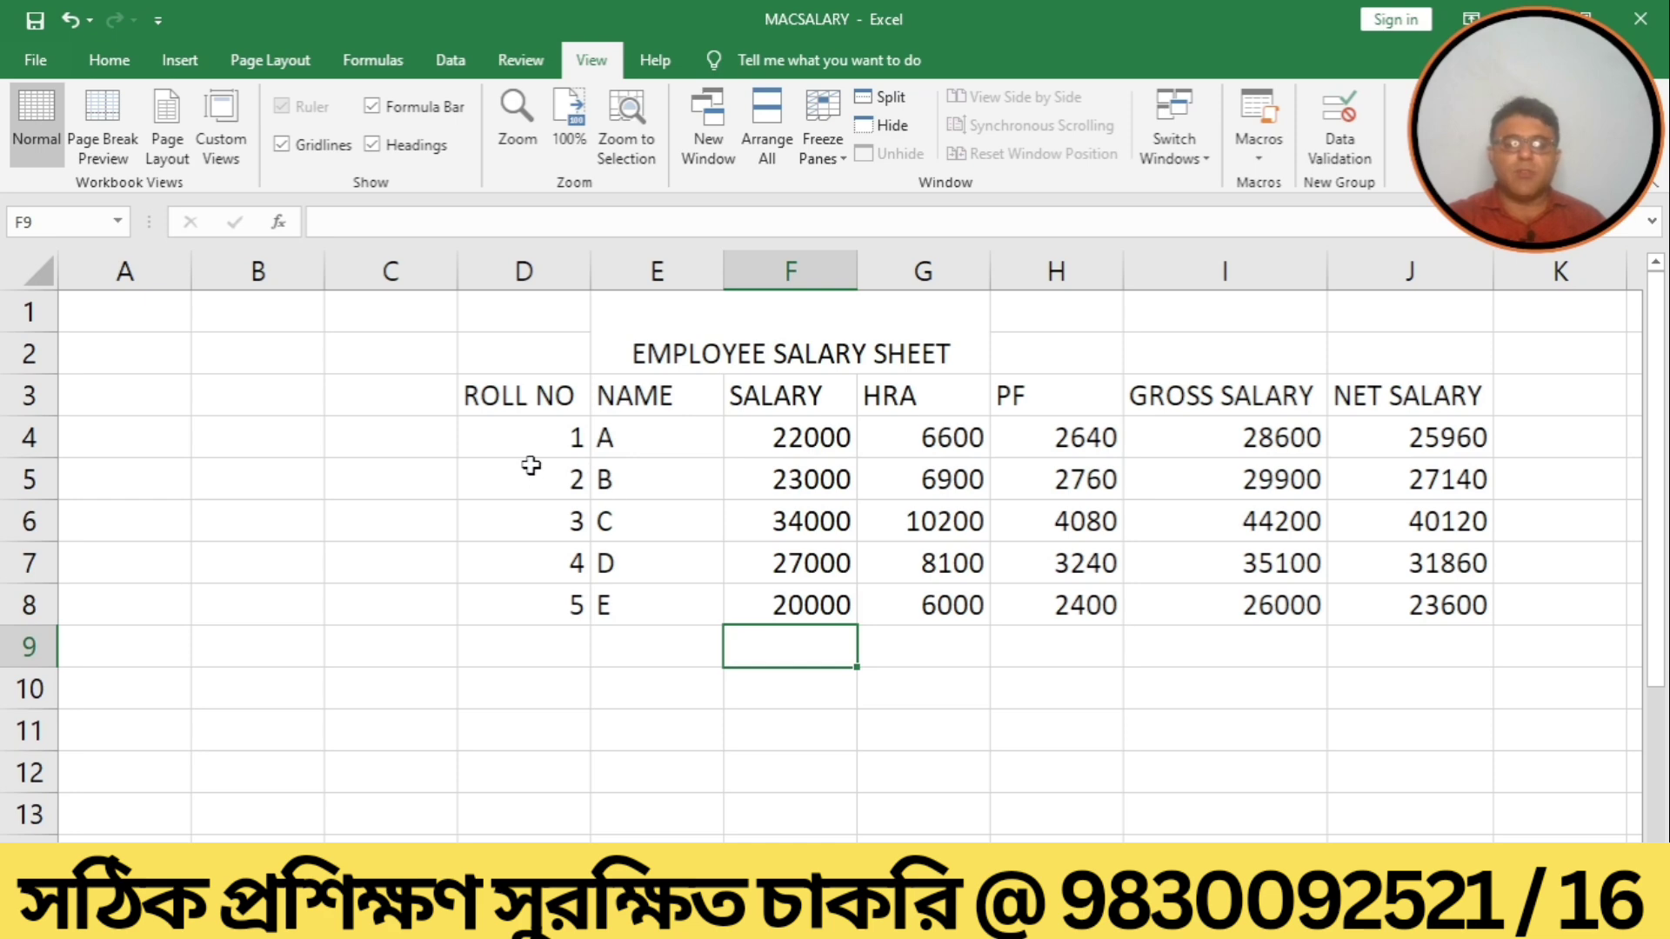
pyautogui.click(502, 425)
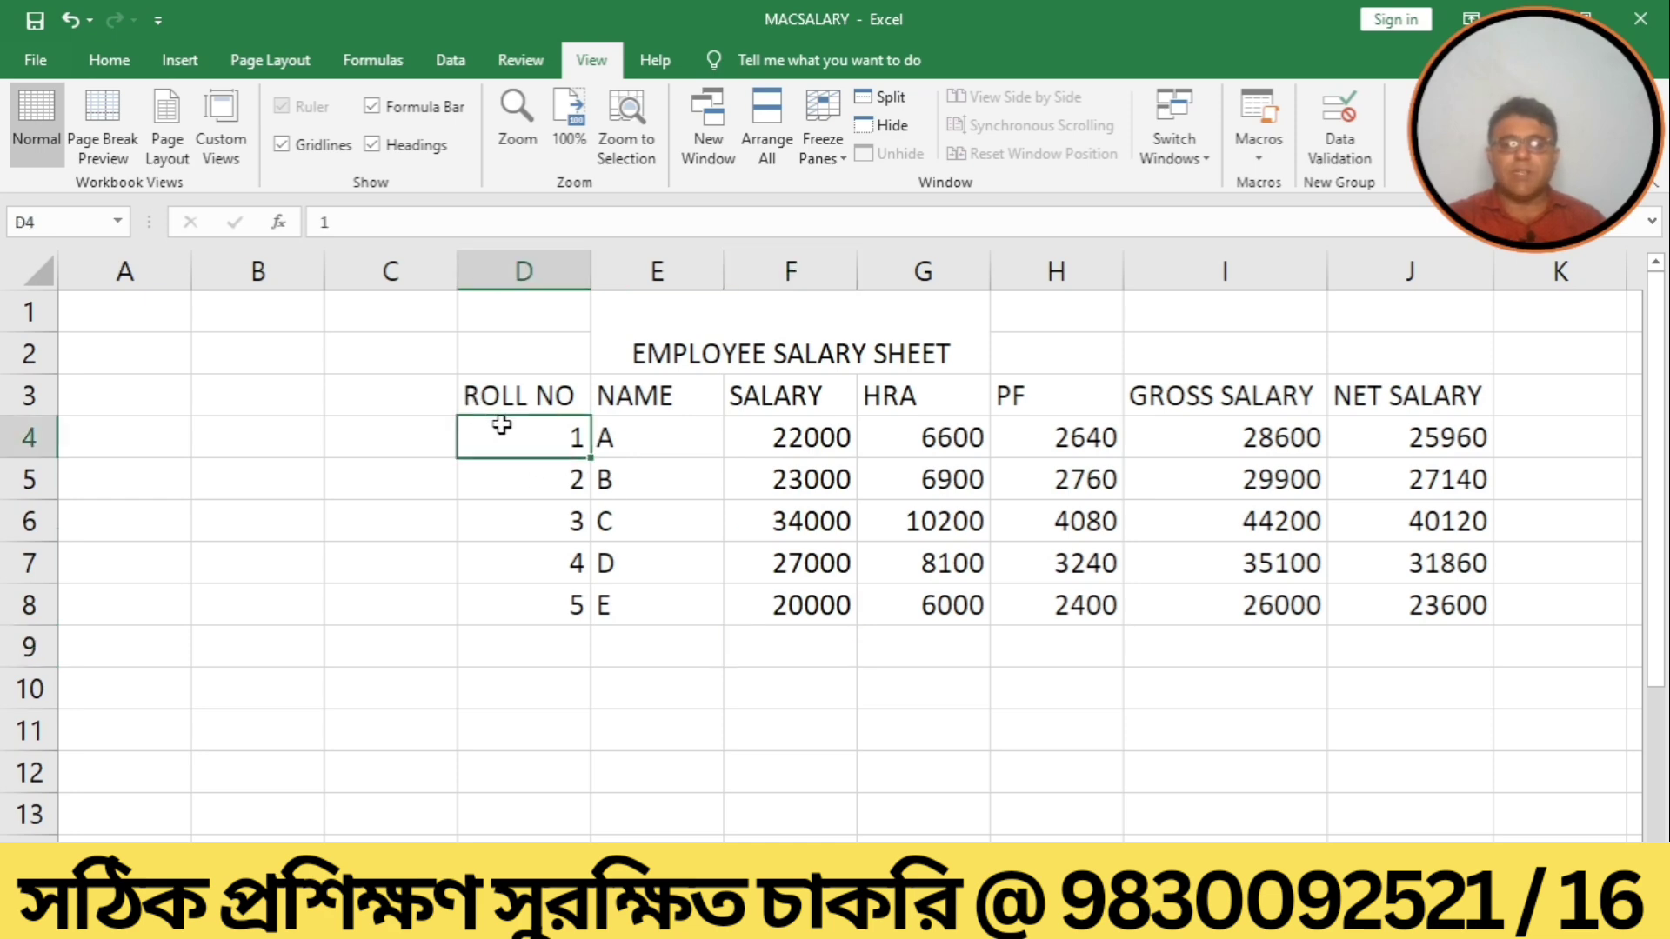
pyautogui.click(535, 392)
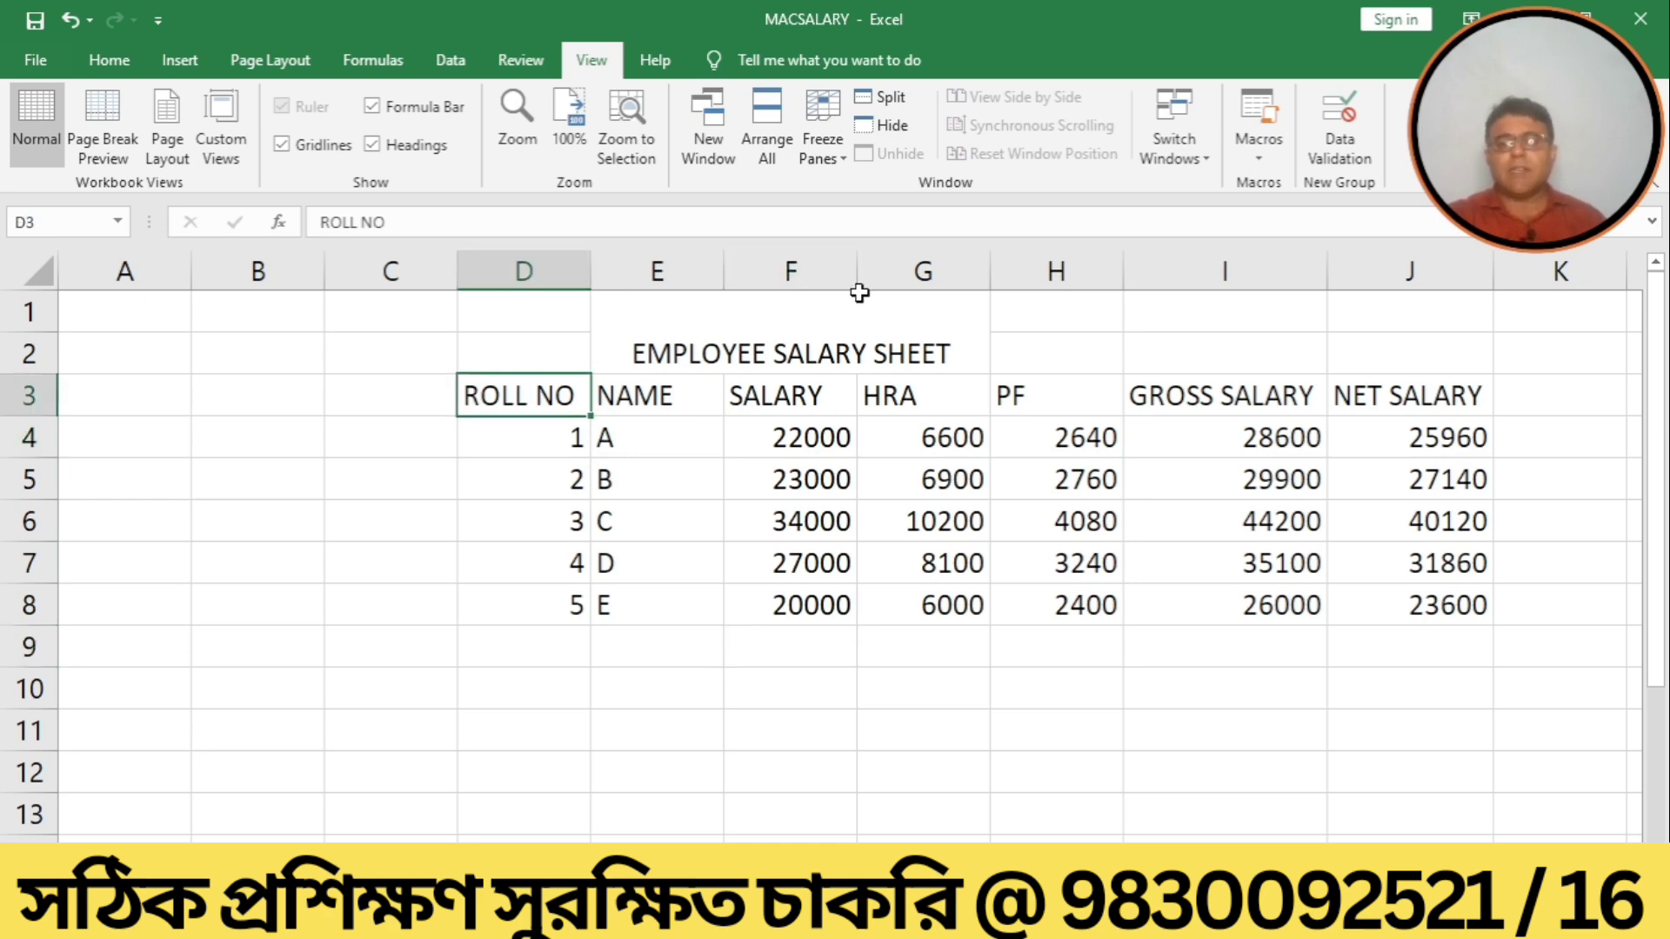
pyautogui.click(761, 334)
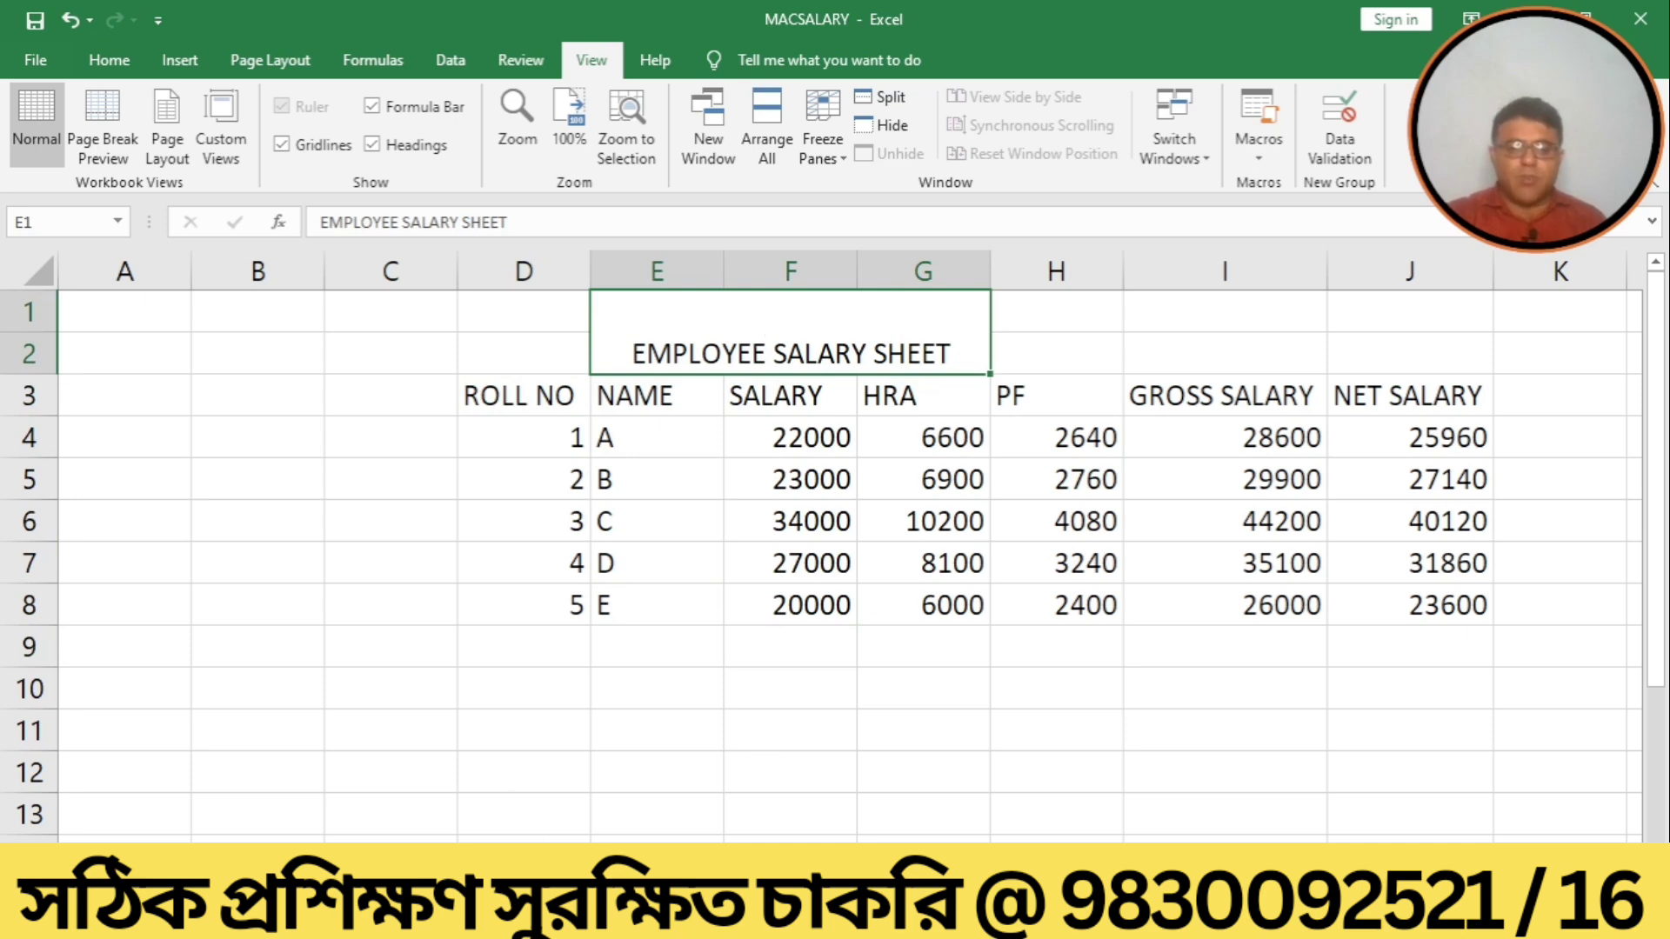
# Switch to the ms office syllabus document in Word and select the Class 13 line "Use of compare and merge in excel.".
pyautogui.moveTo(744, 922)
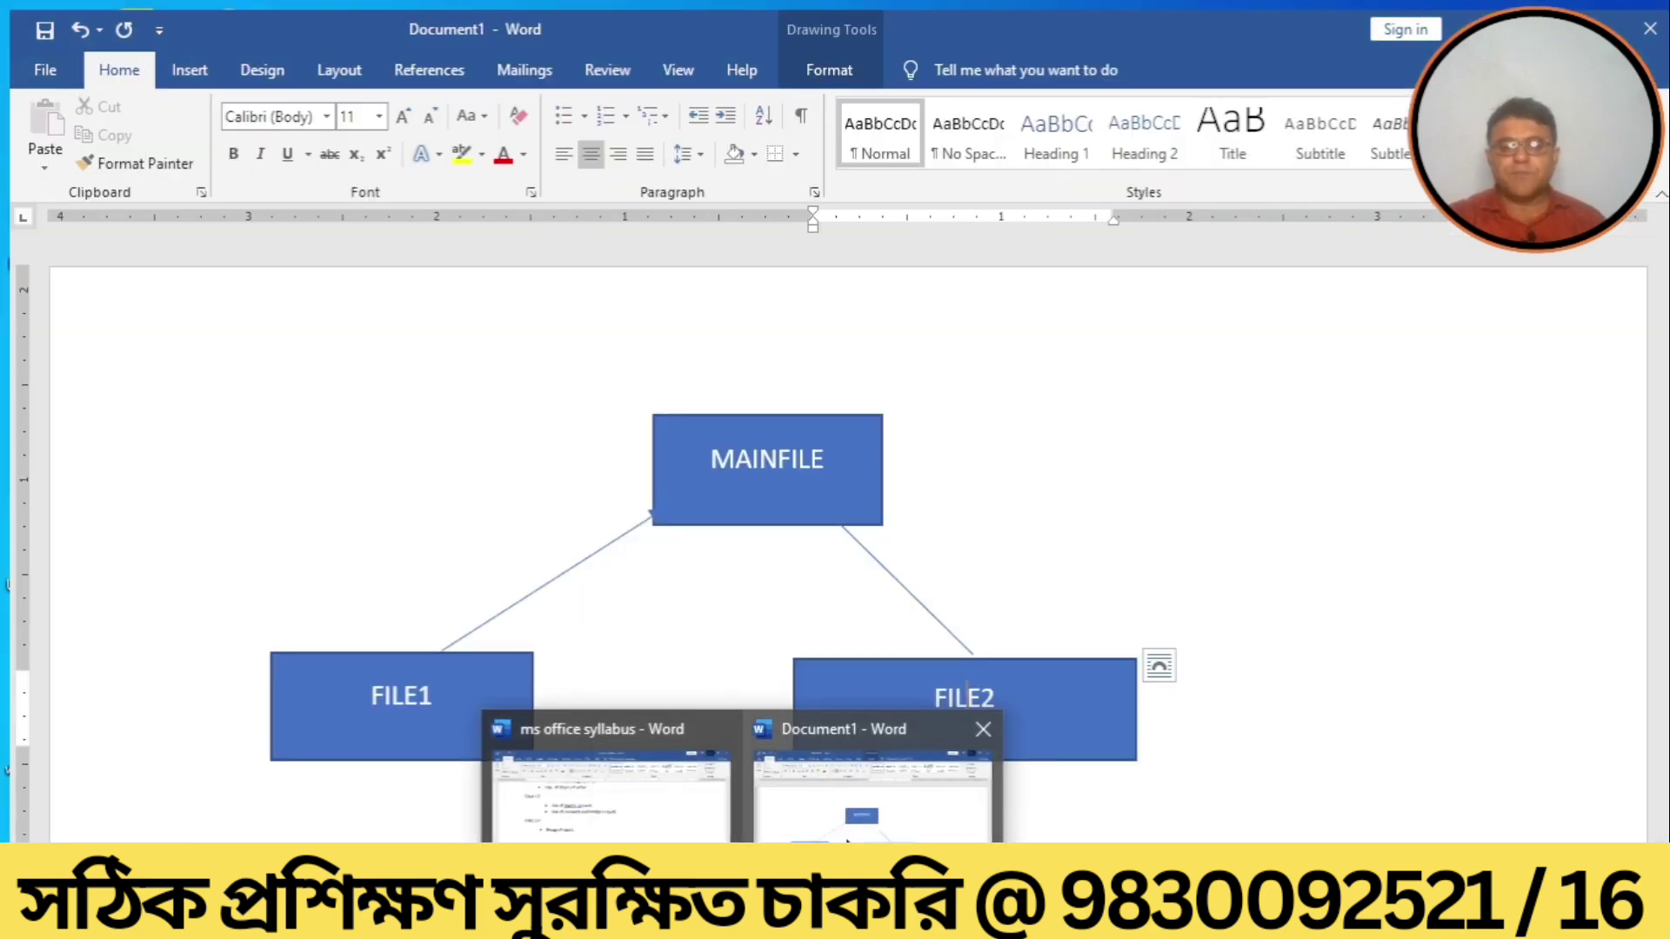
pyautogui.click(848, 841)
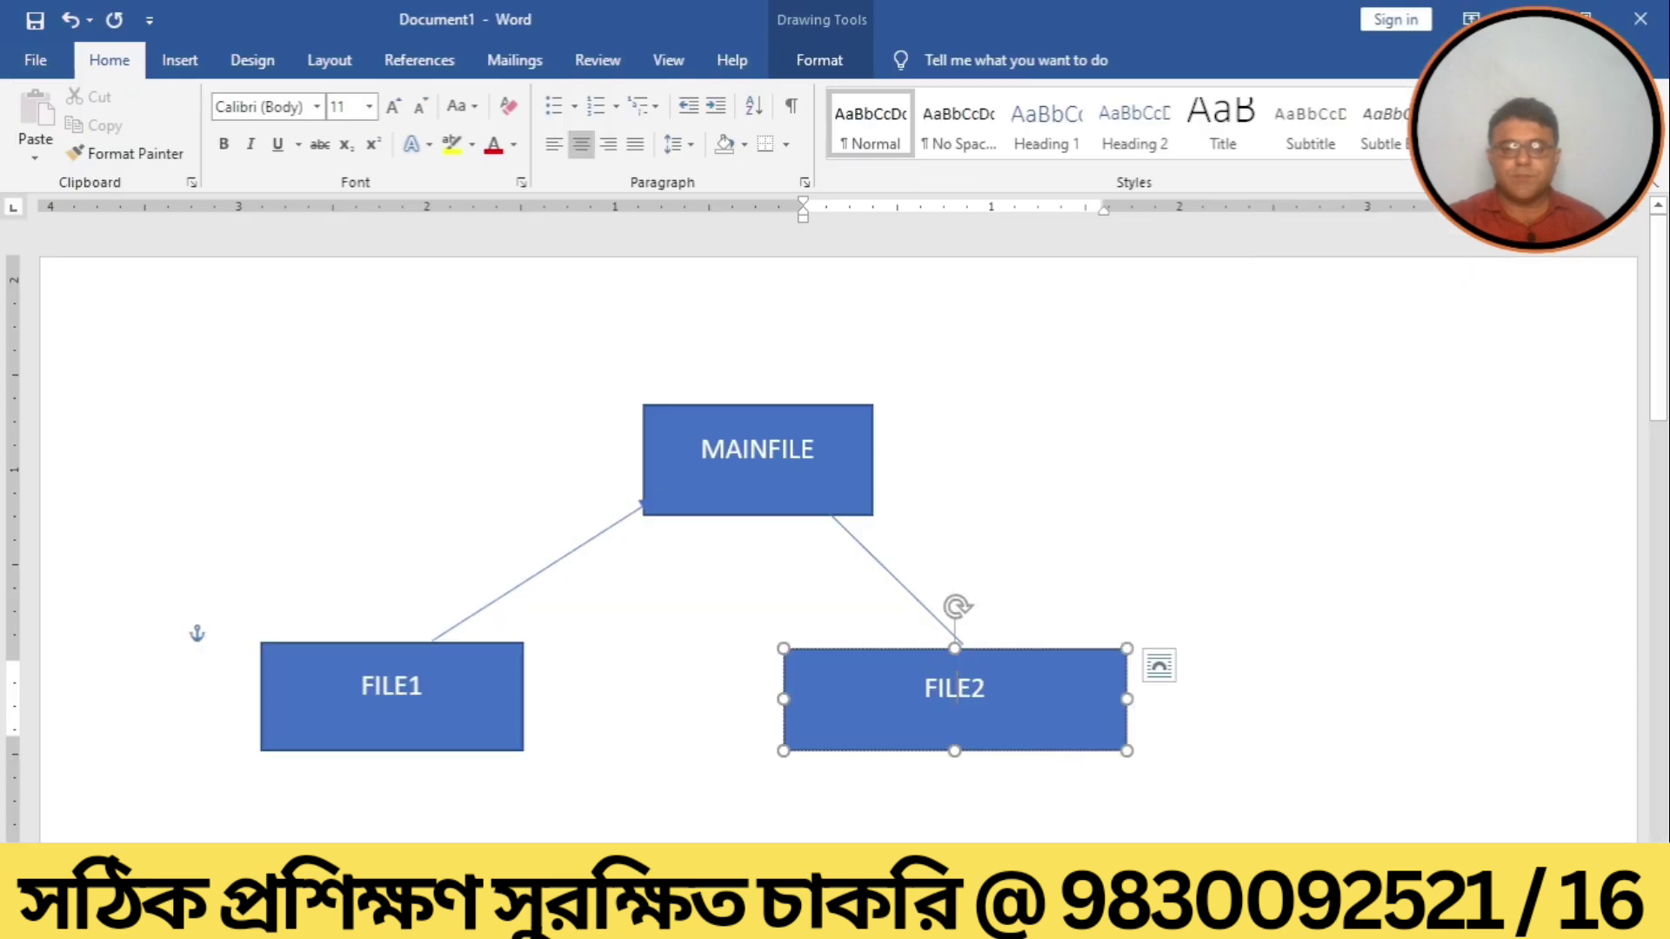
pyautogui.moveTo(744, 922)
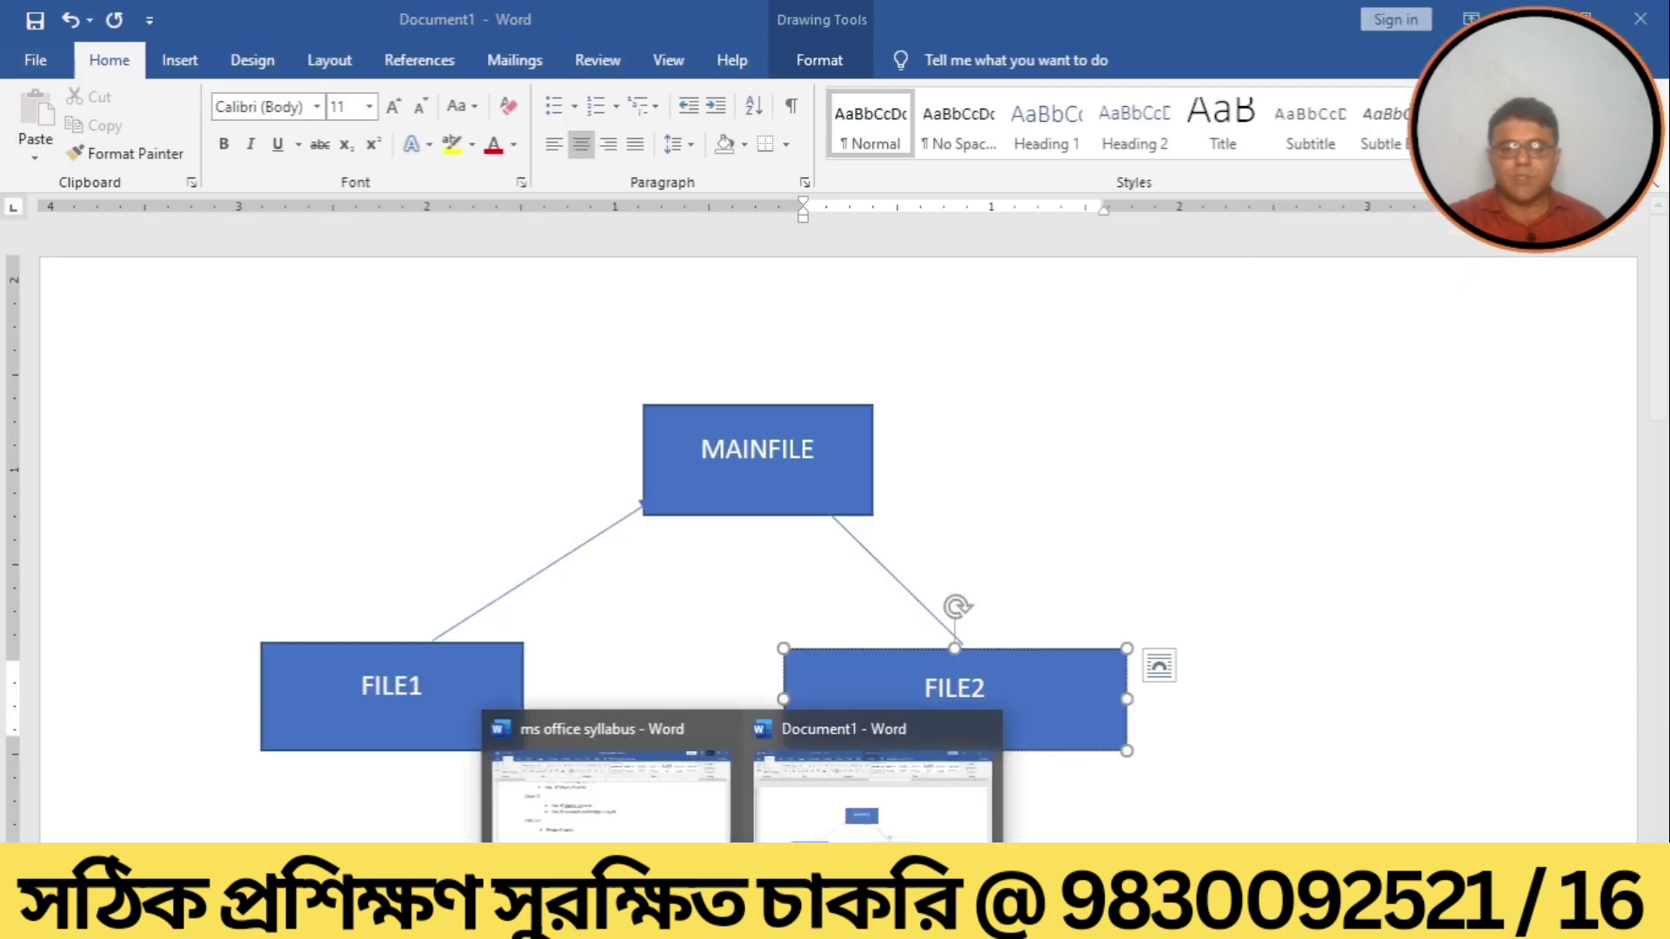
pyautogui.click(644, 802)
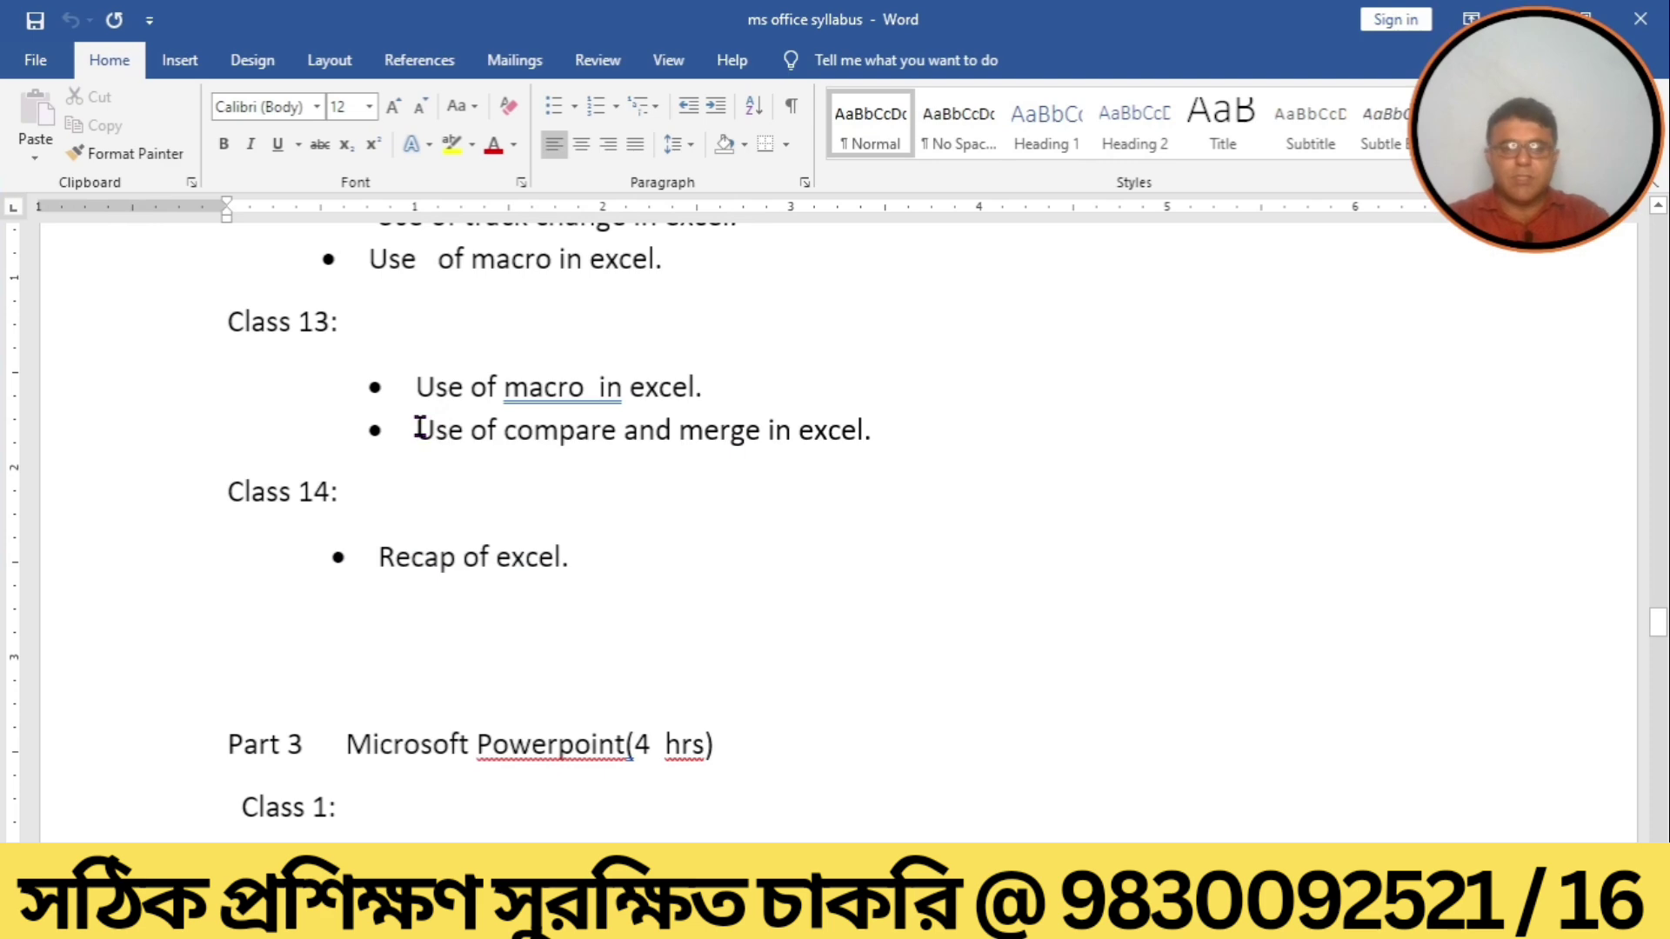
pyautogui.moveTo(412, 426); pyautogui.dragTo(872, 412)
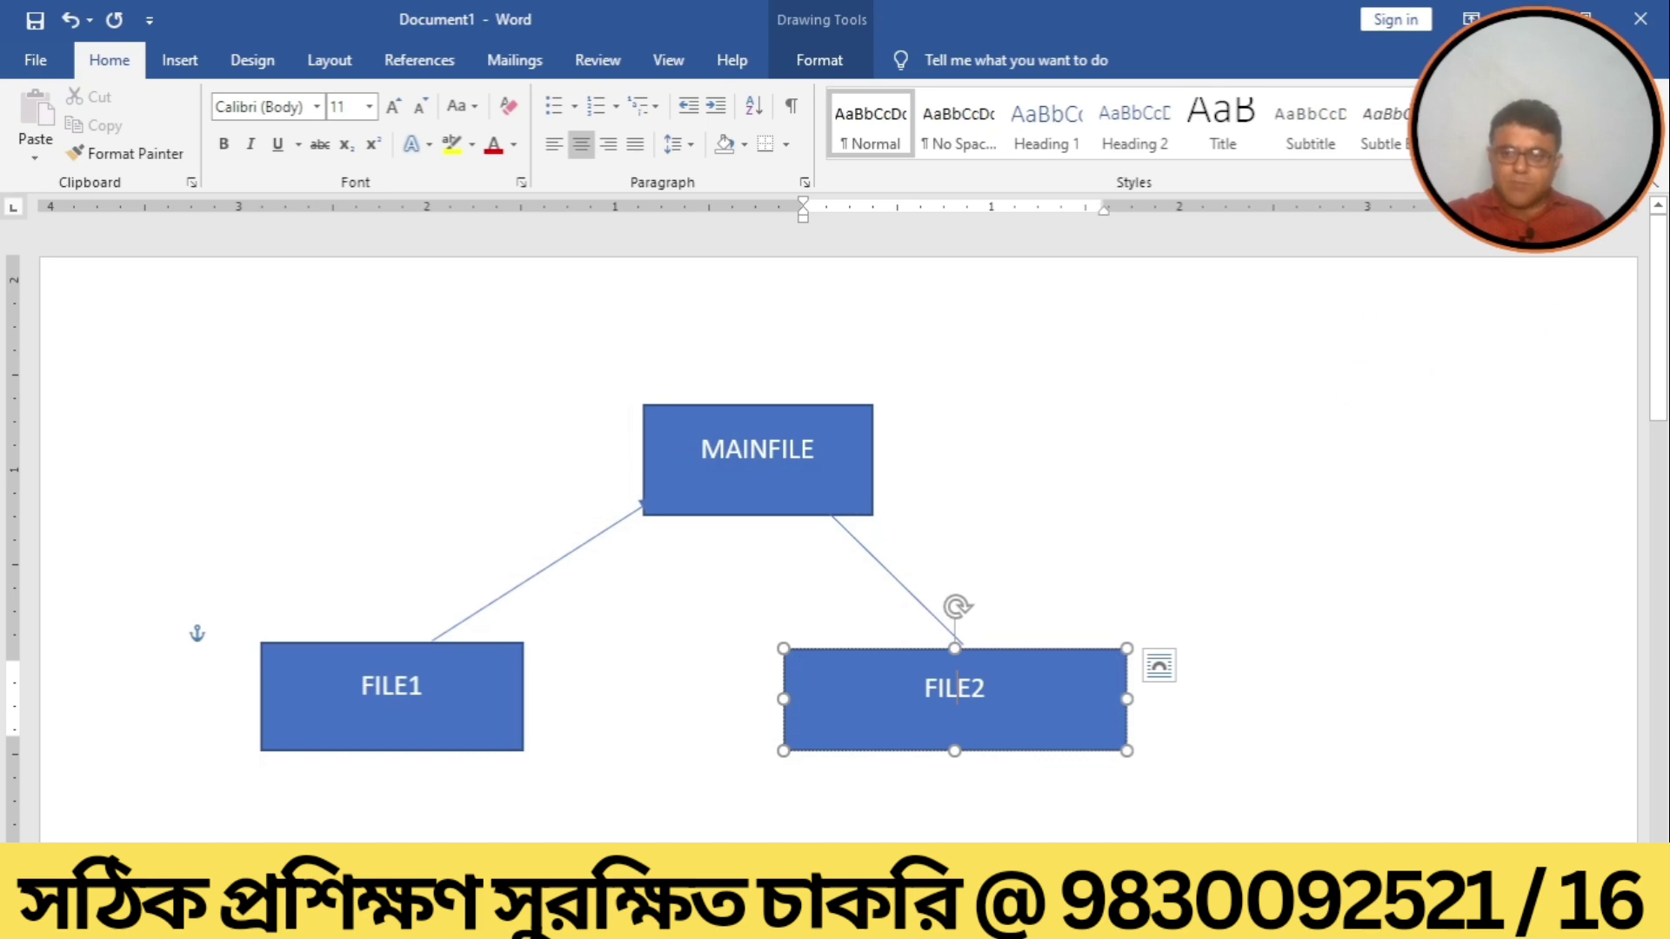
# Examine how the MAINFILE, FILE1 and FILE2 boxes are linked in the Document1 diagram.
pyautogui.moveTo(1659, 318); pyautogui.dragTo(1659, 253)
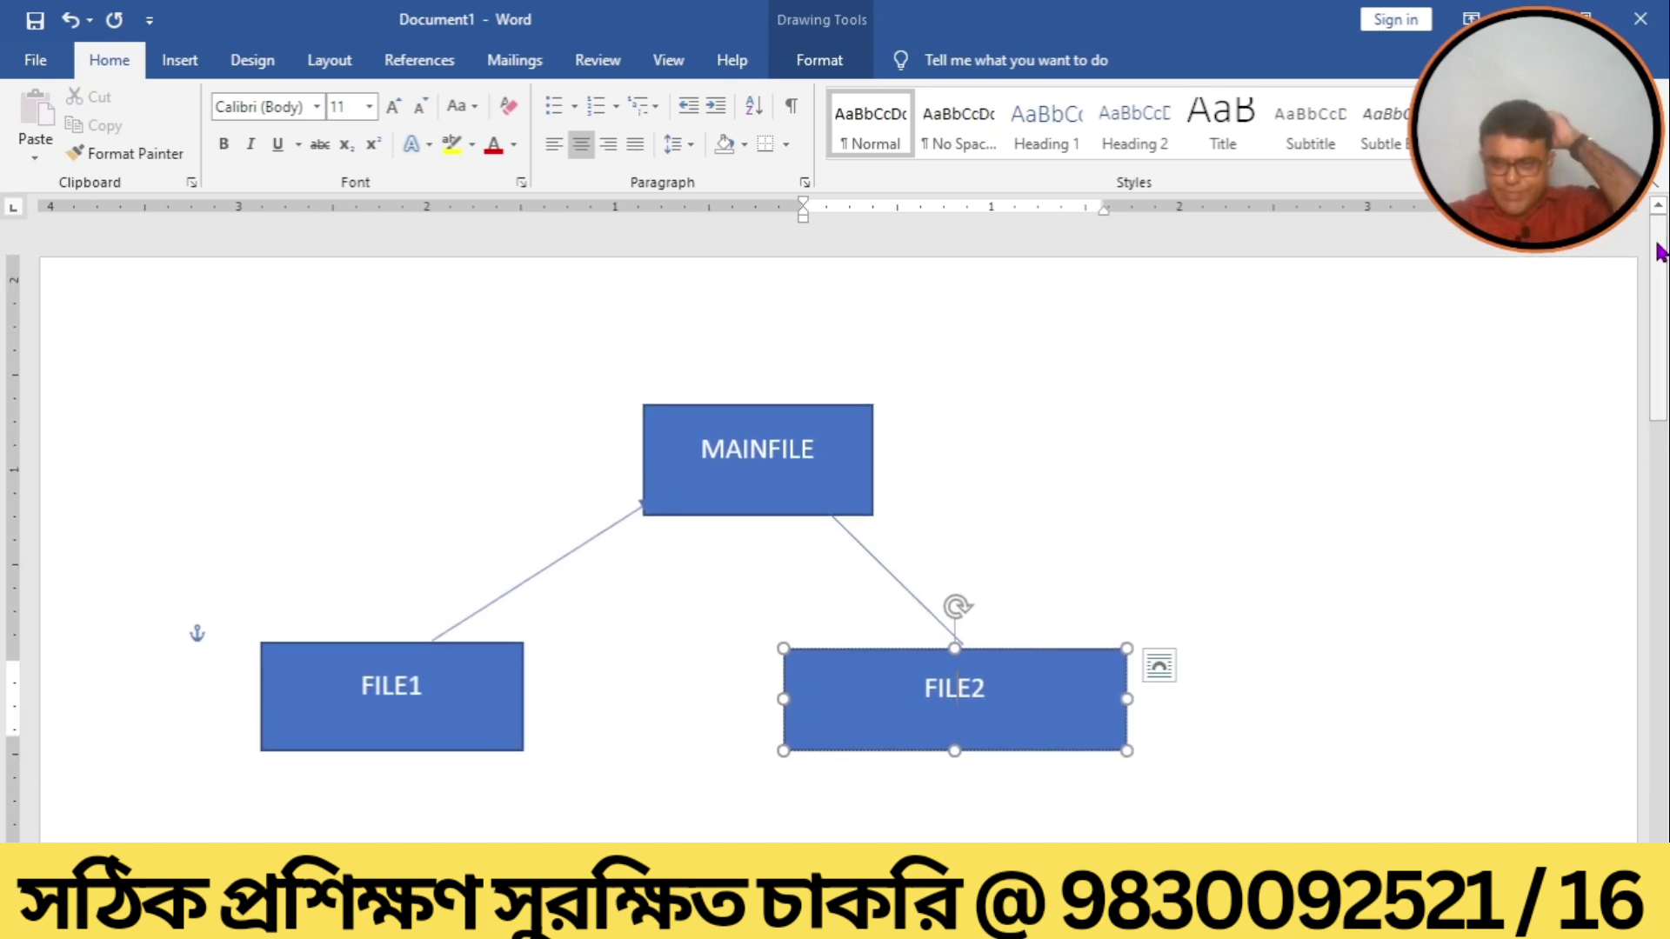
pyautogui.click(732, 424)
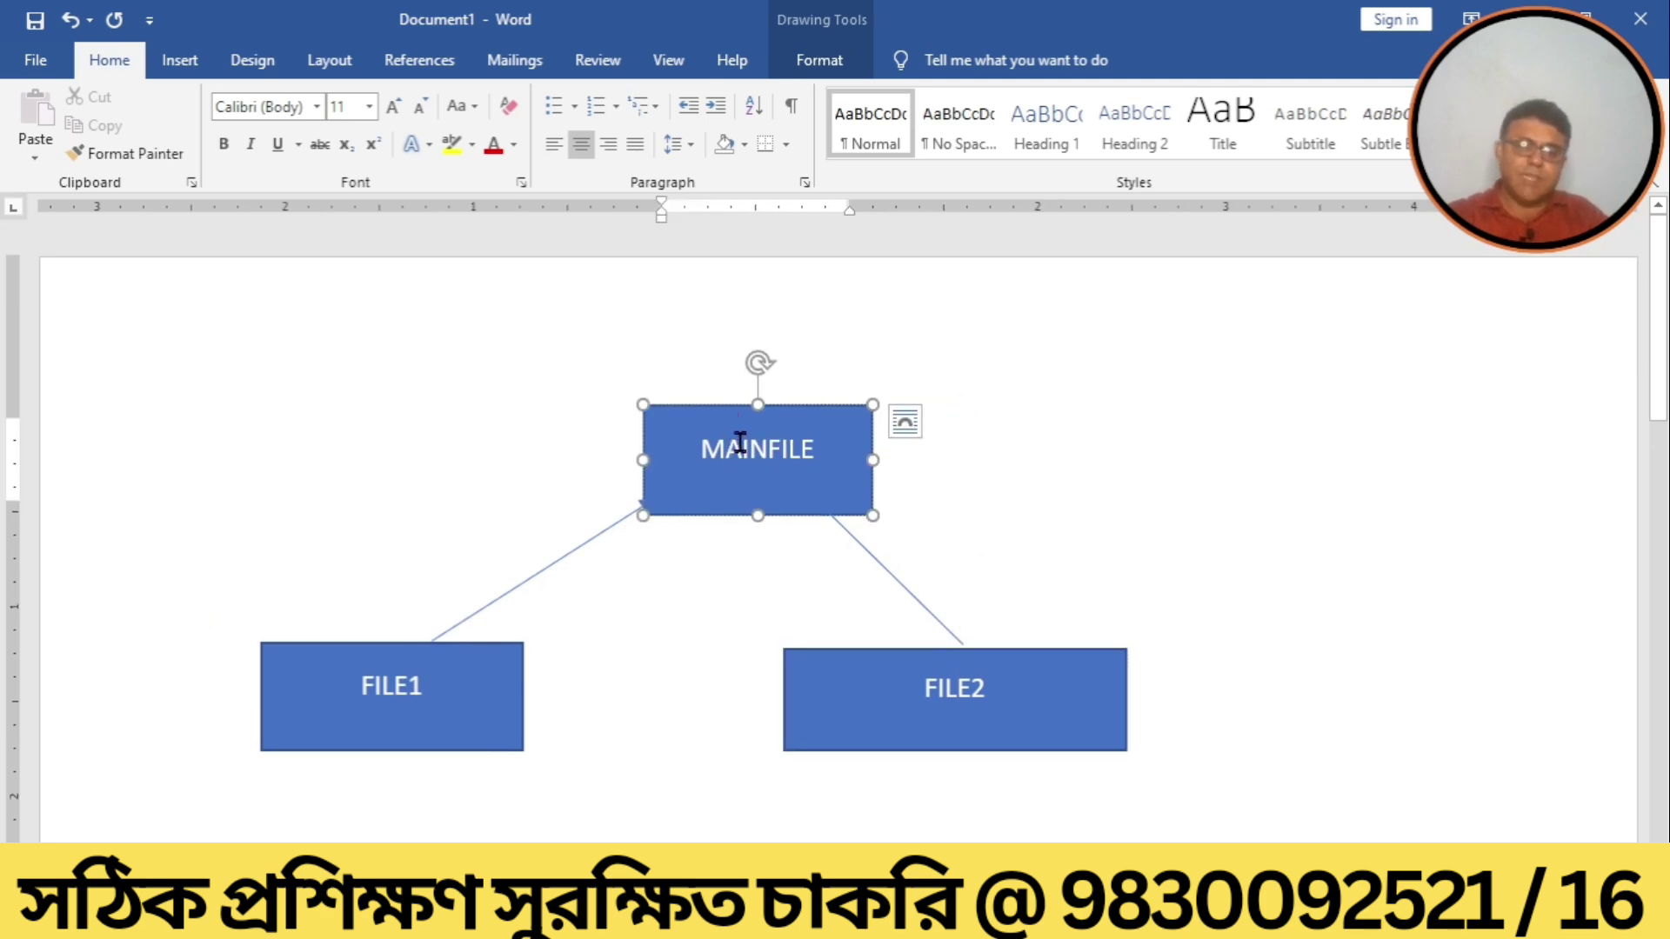
pyautogui.click(403, 683)
pyautogui.doubleClick(894, 689)
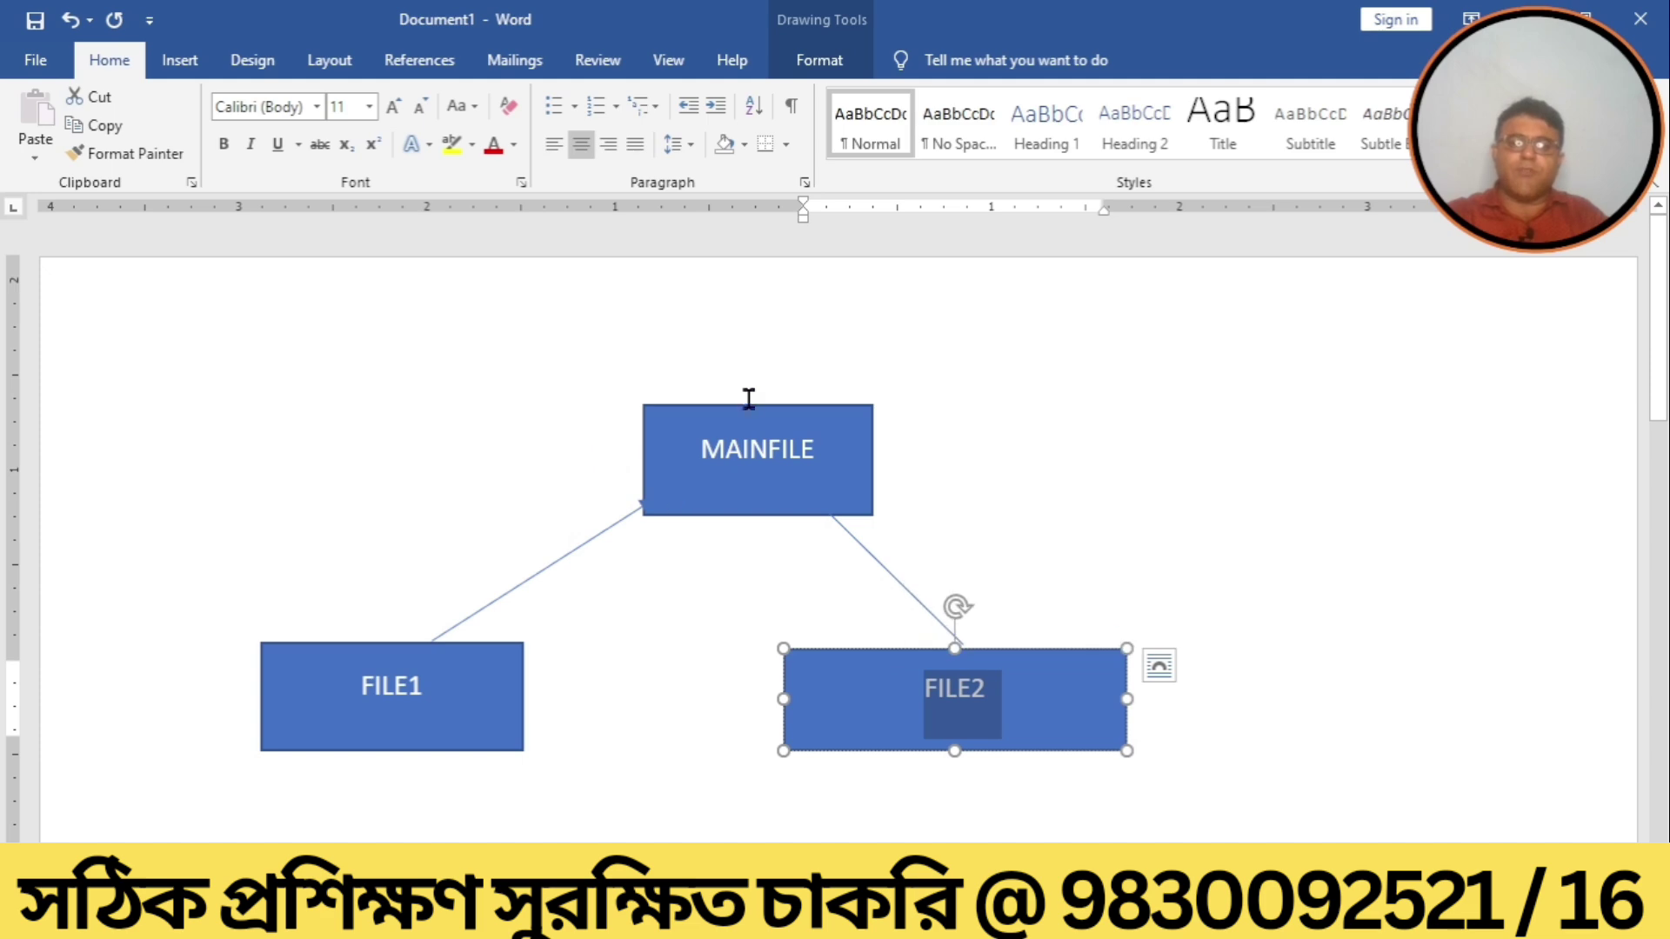
pyautogui.click(728, 450)
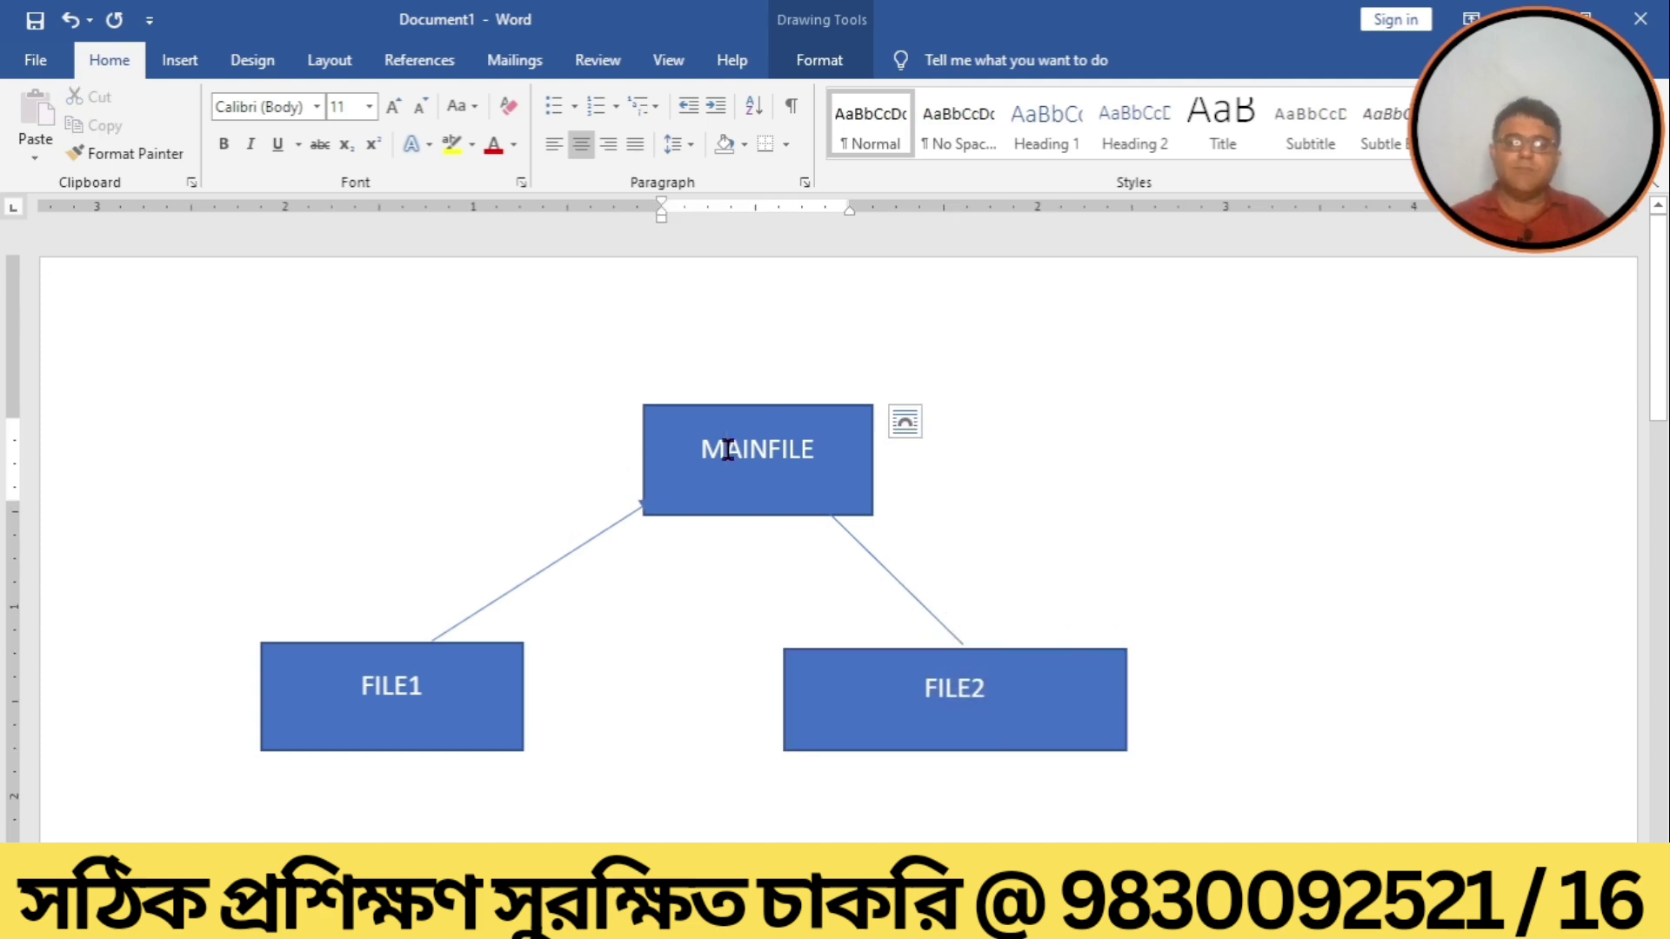
pyautogui.click(1034, 460)
pyautogui.click(761, 433)
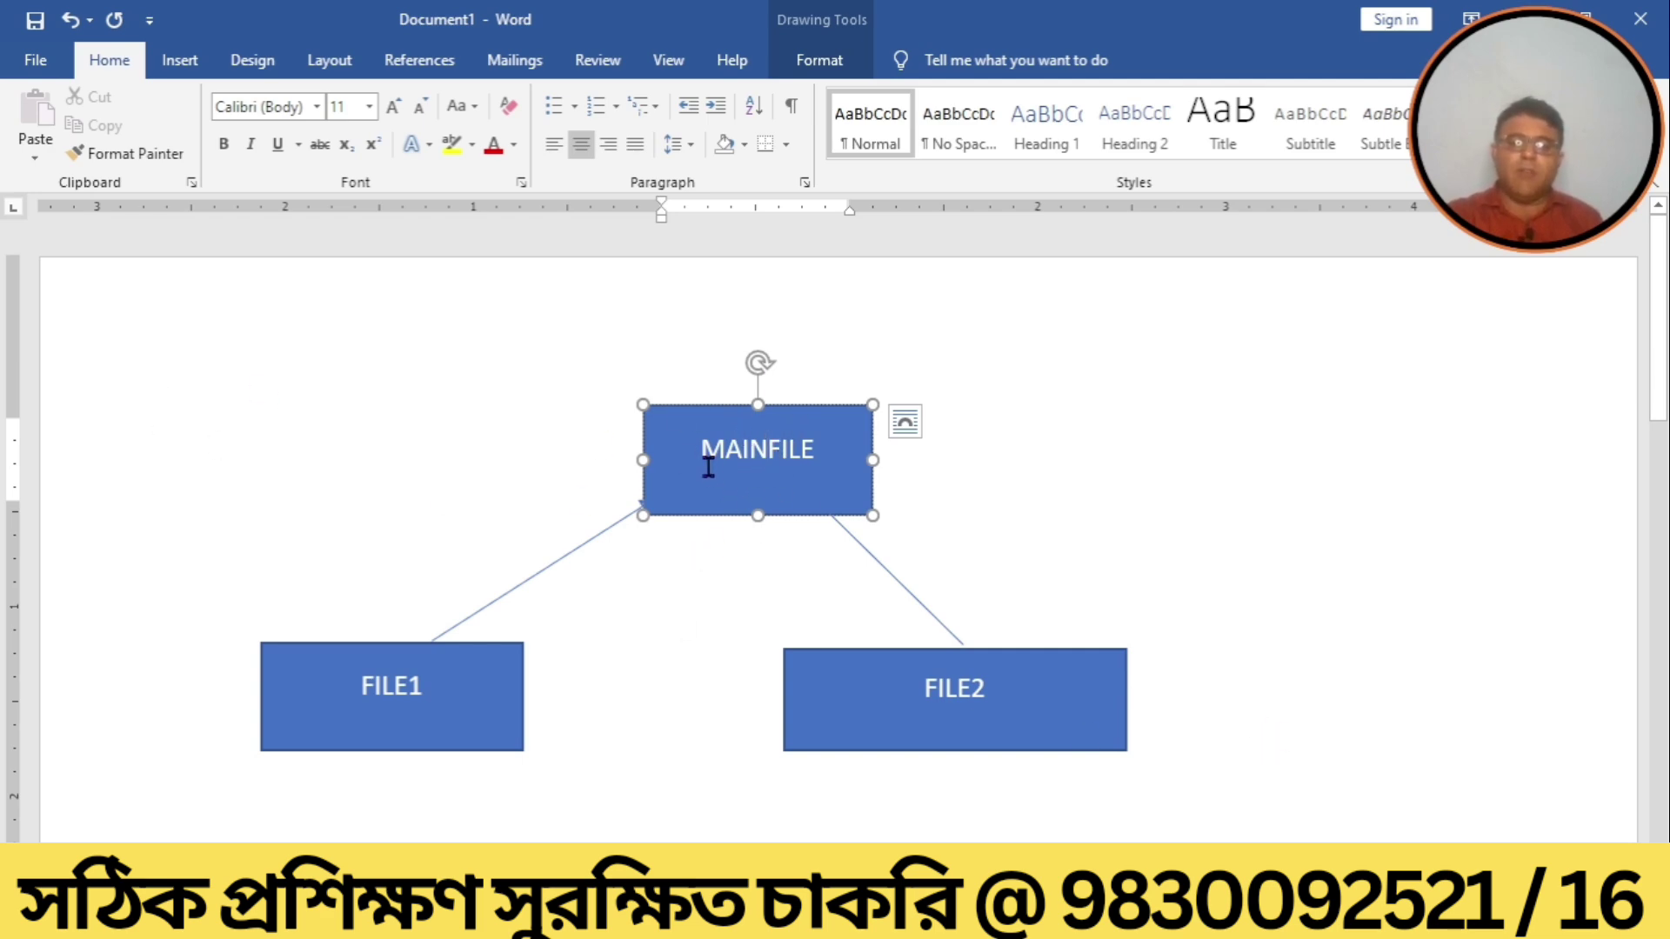
pyautogui.click(372, 693)
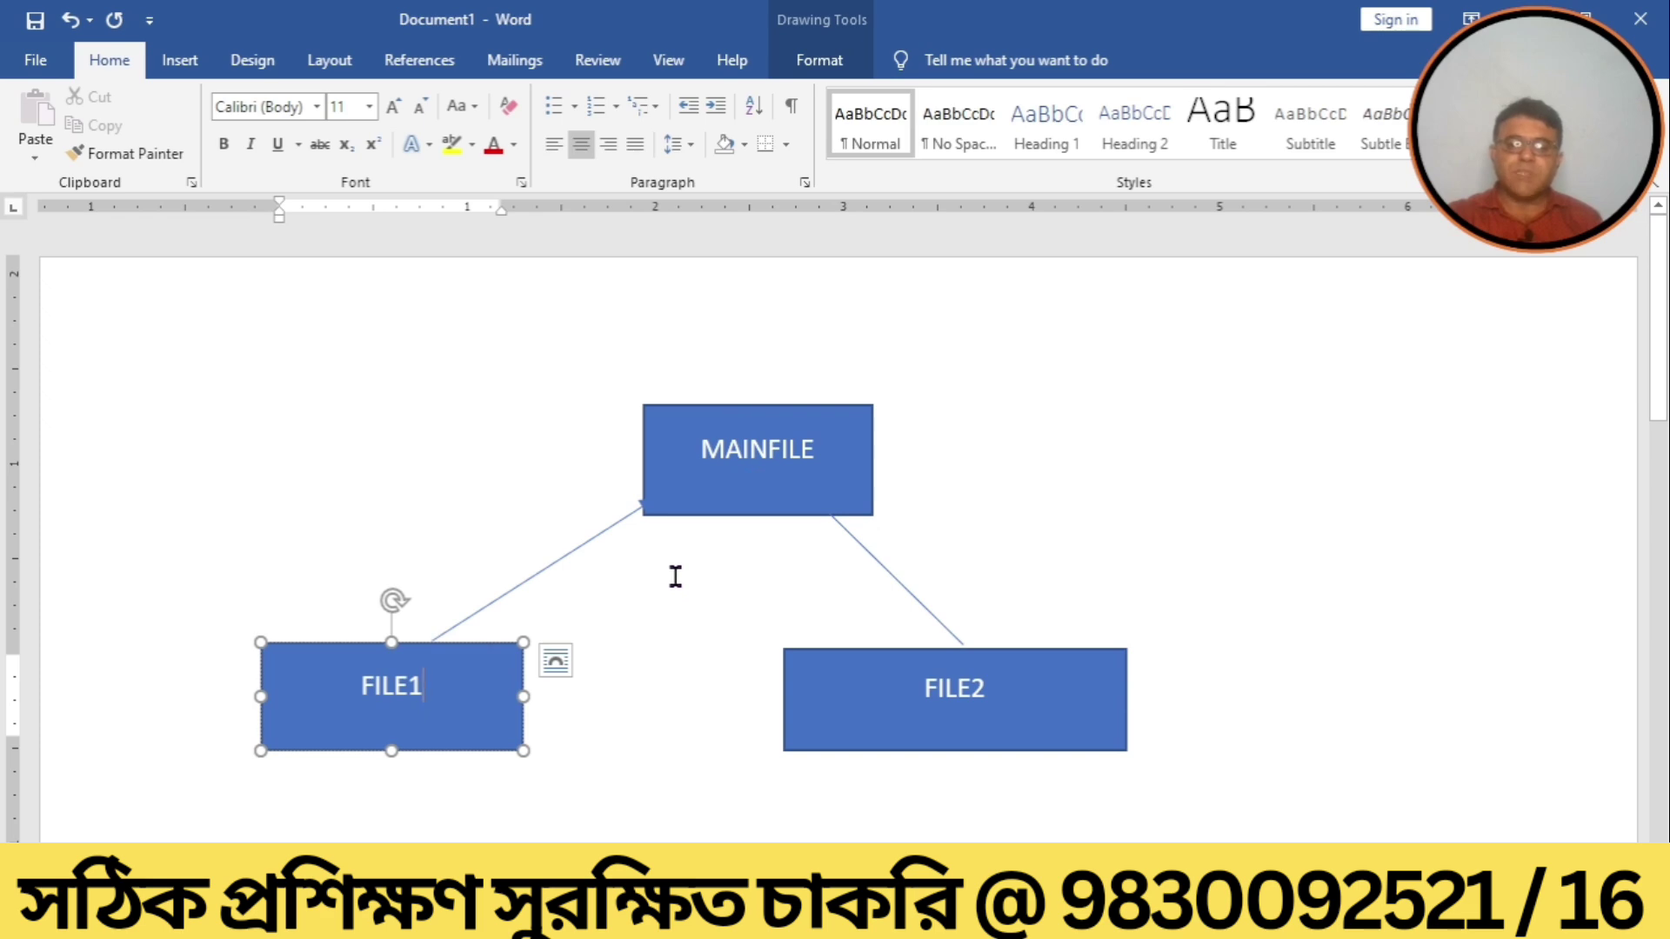
pyautogui.doubleClick(839, 688)
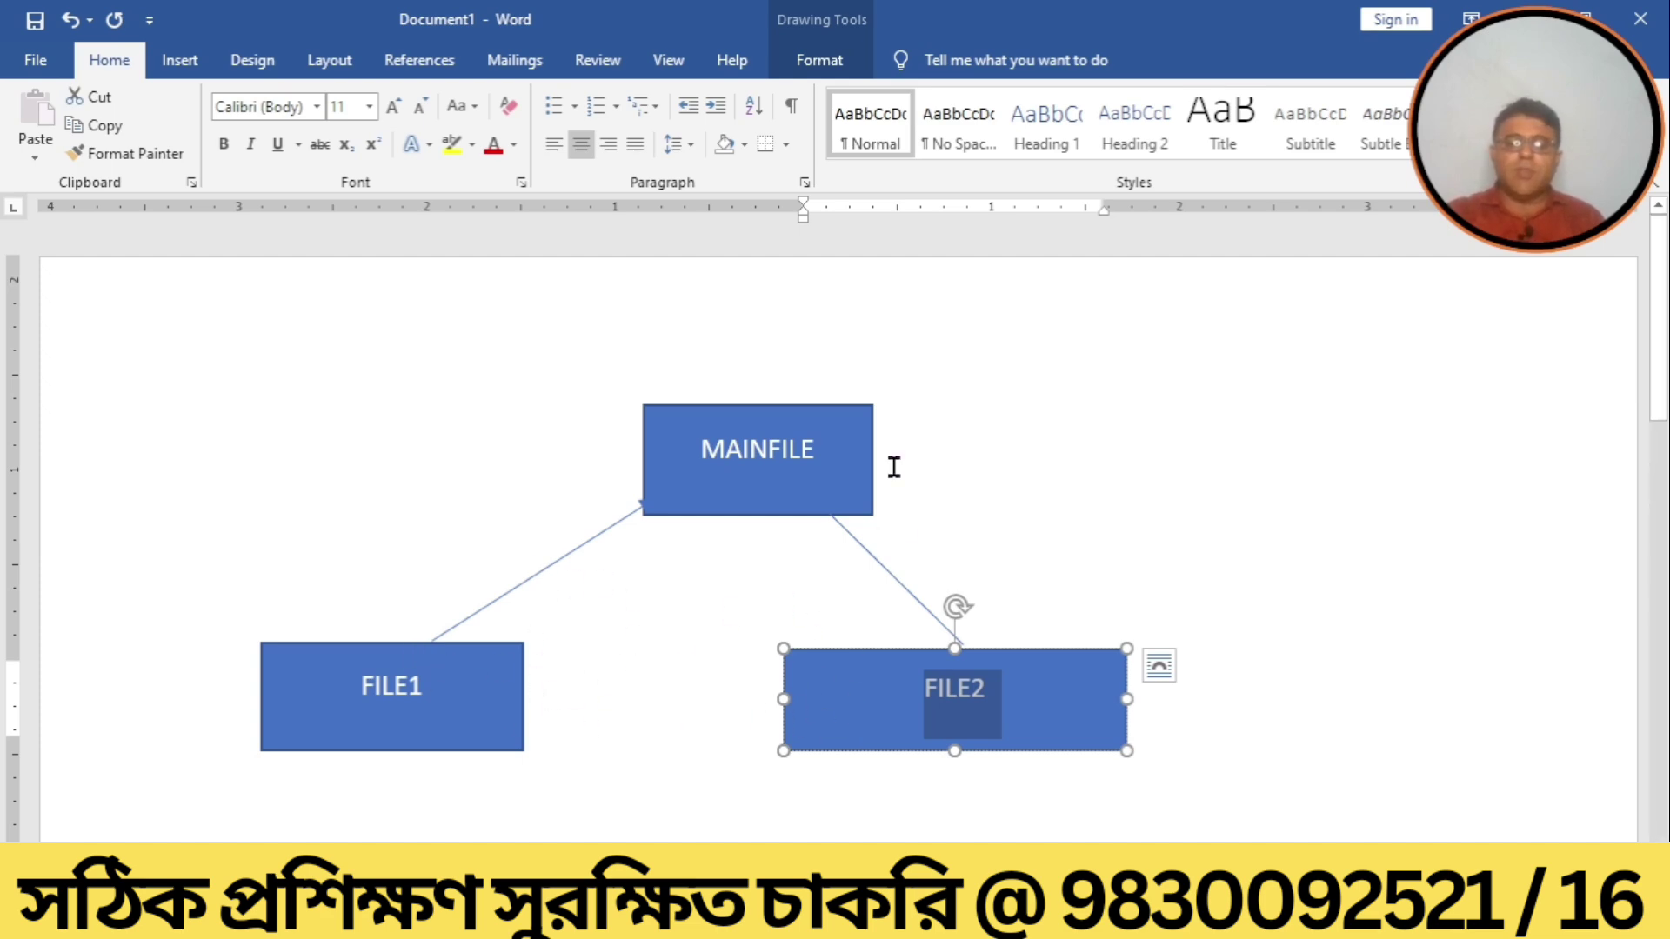
pyautogui.click(702, 449)
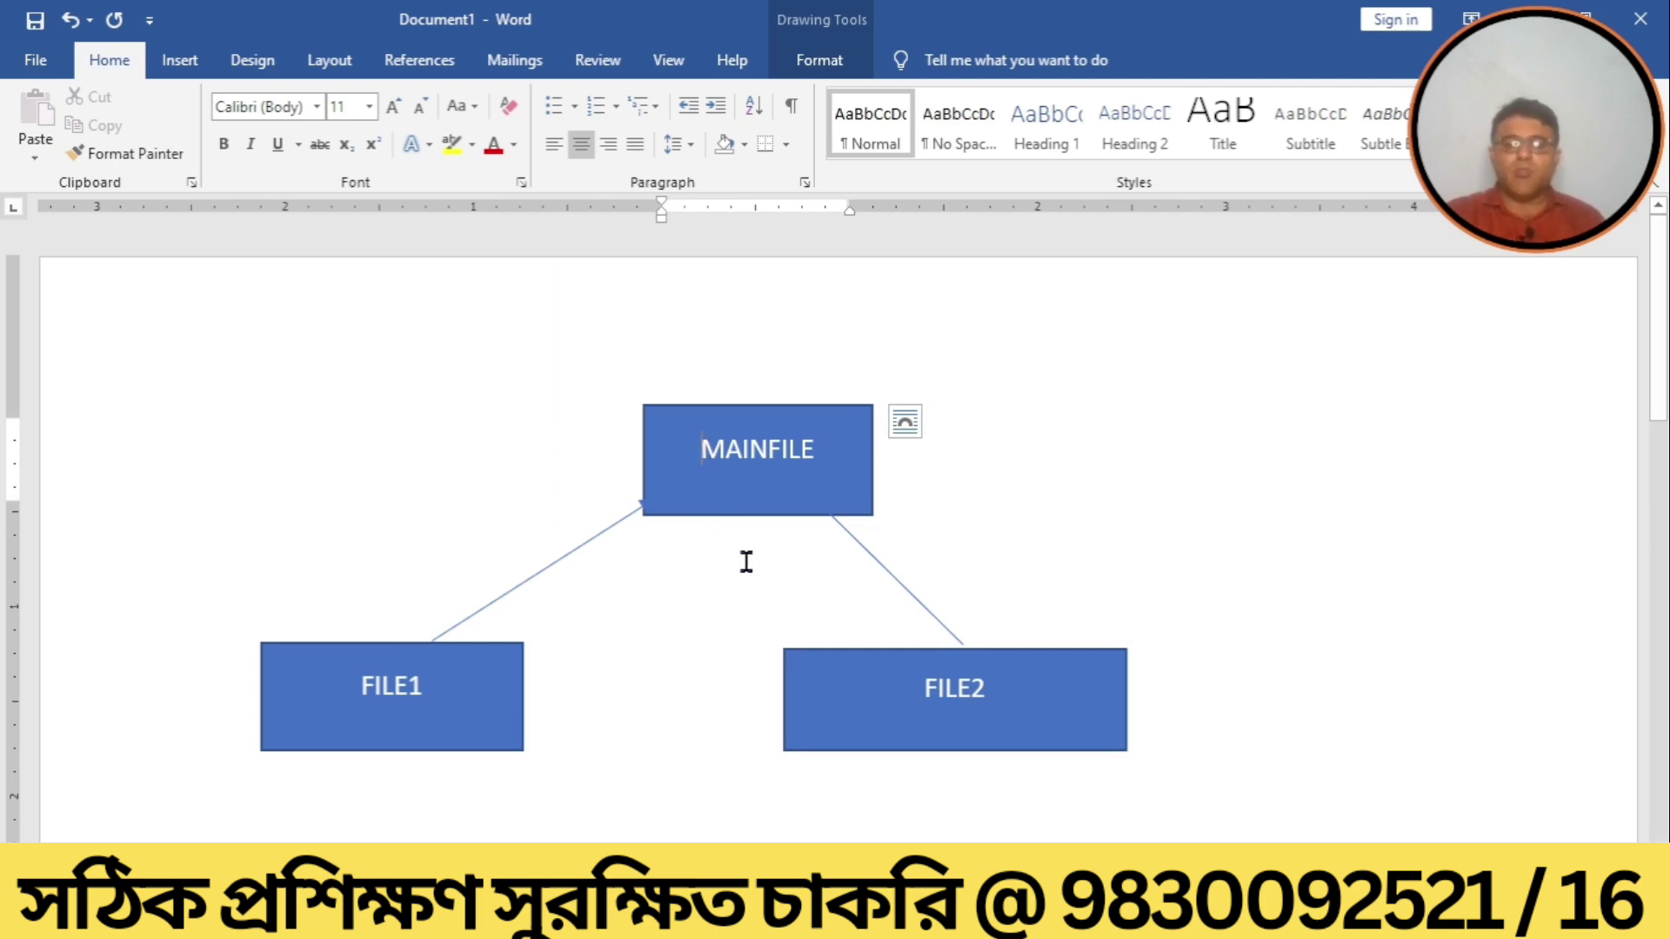
pyautogui.click(834, 644)
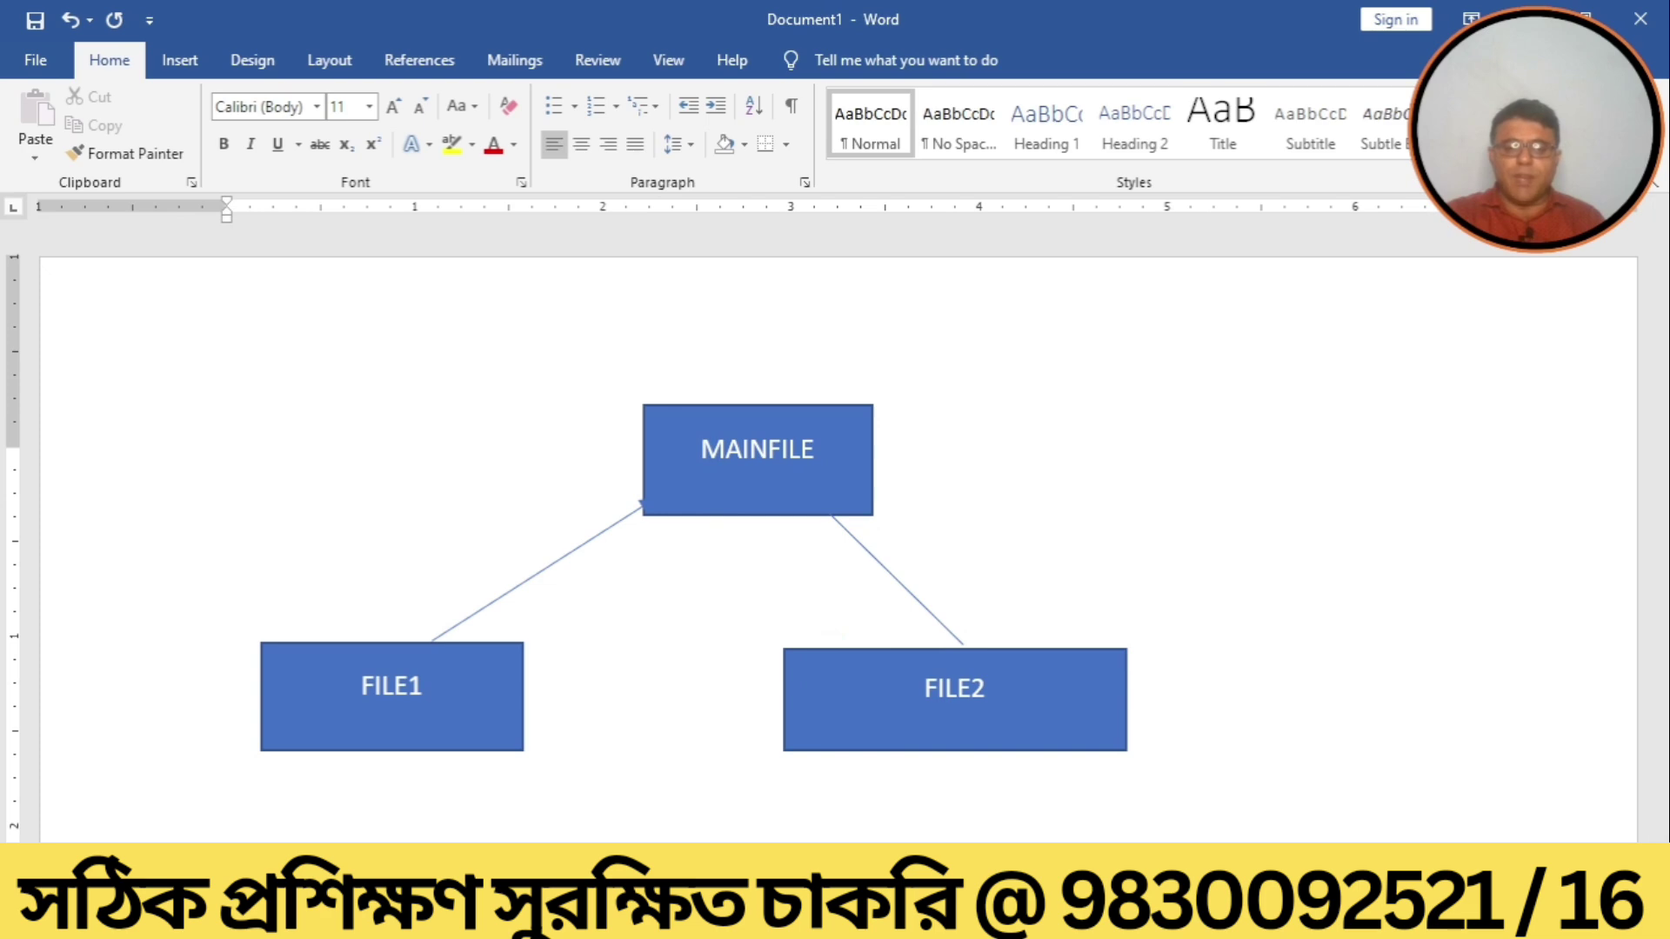
# Switch from the Word diagram by way of the ms office syllabus document to Excel and create a new blank workbook.
pyautogui.click(741, 920)
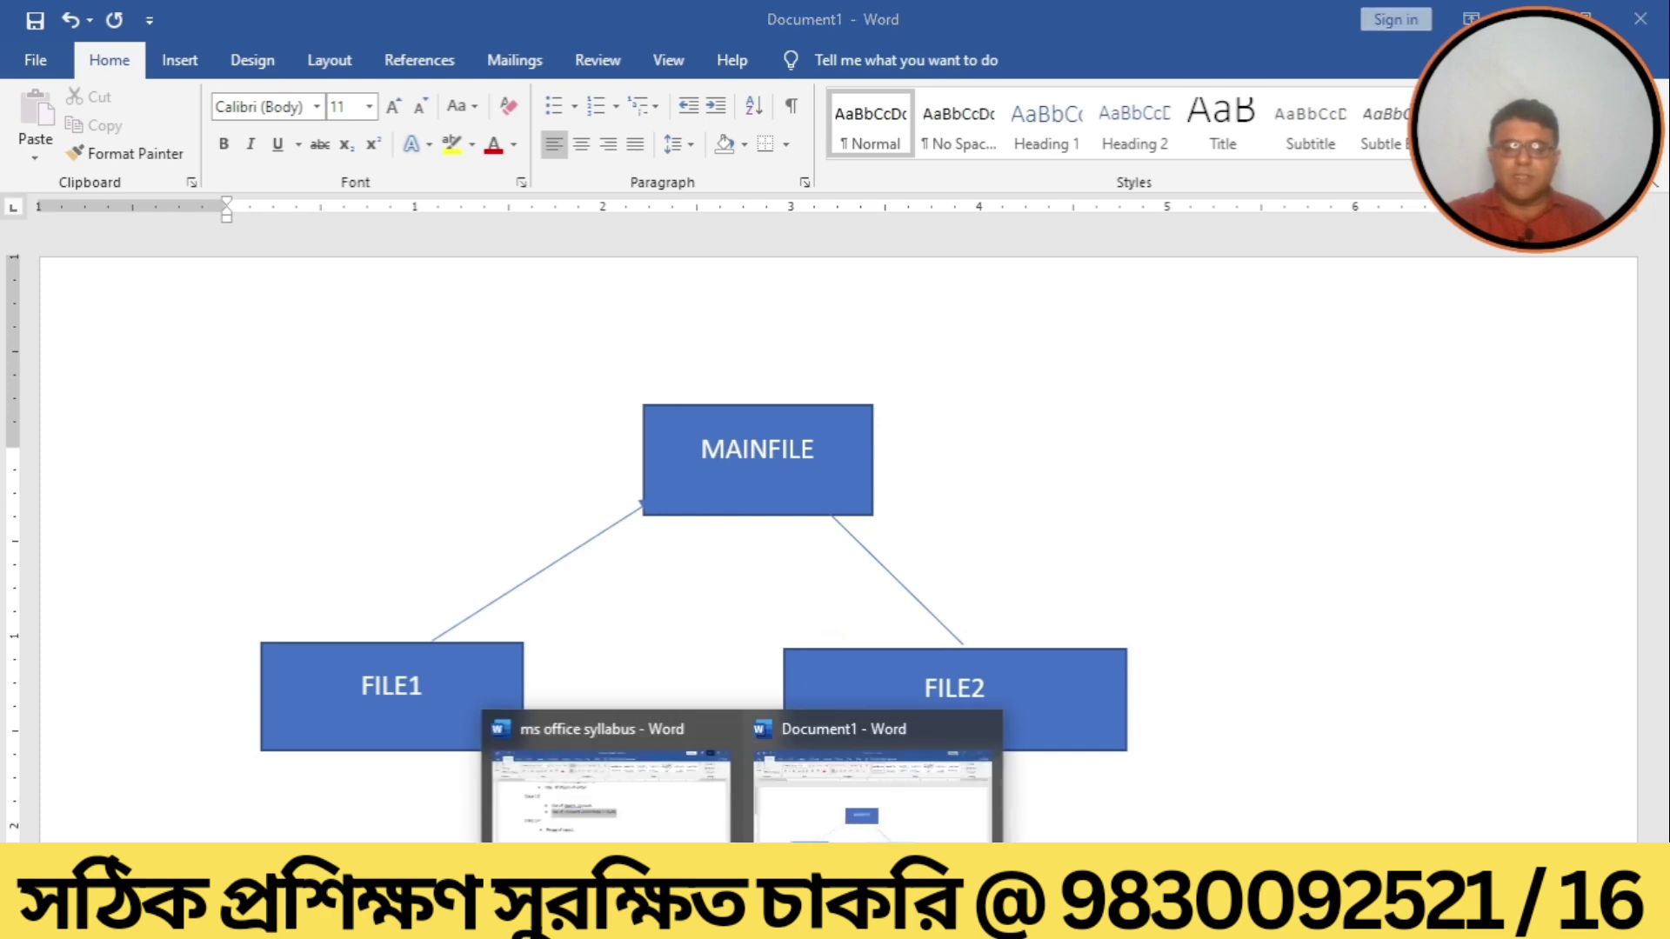
pyautogui.click(661, 806)
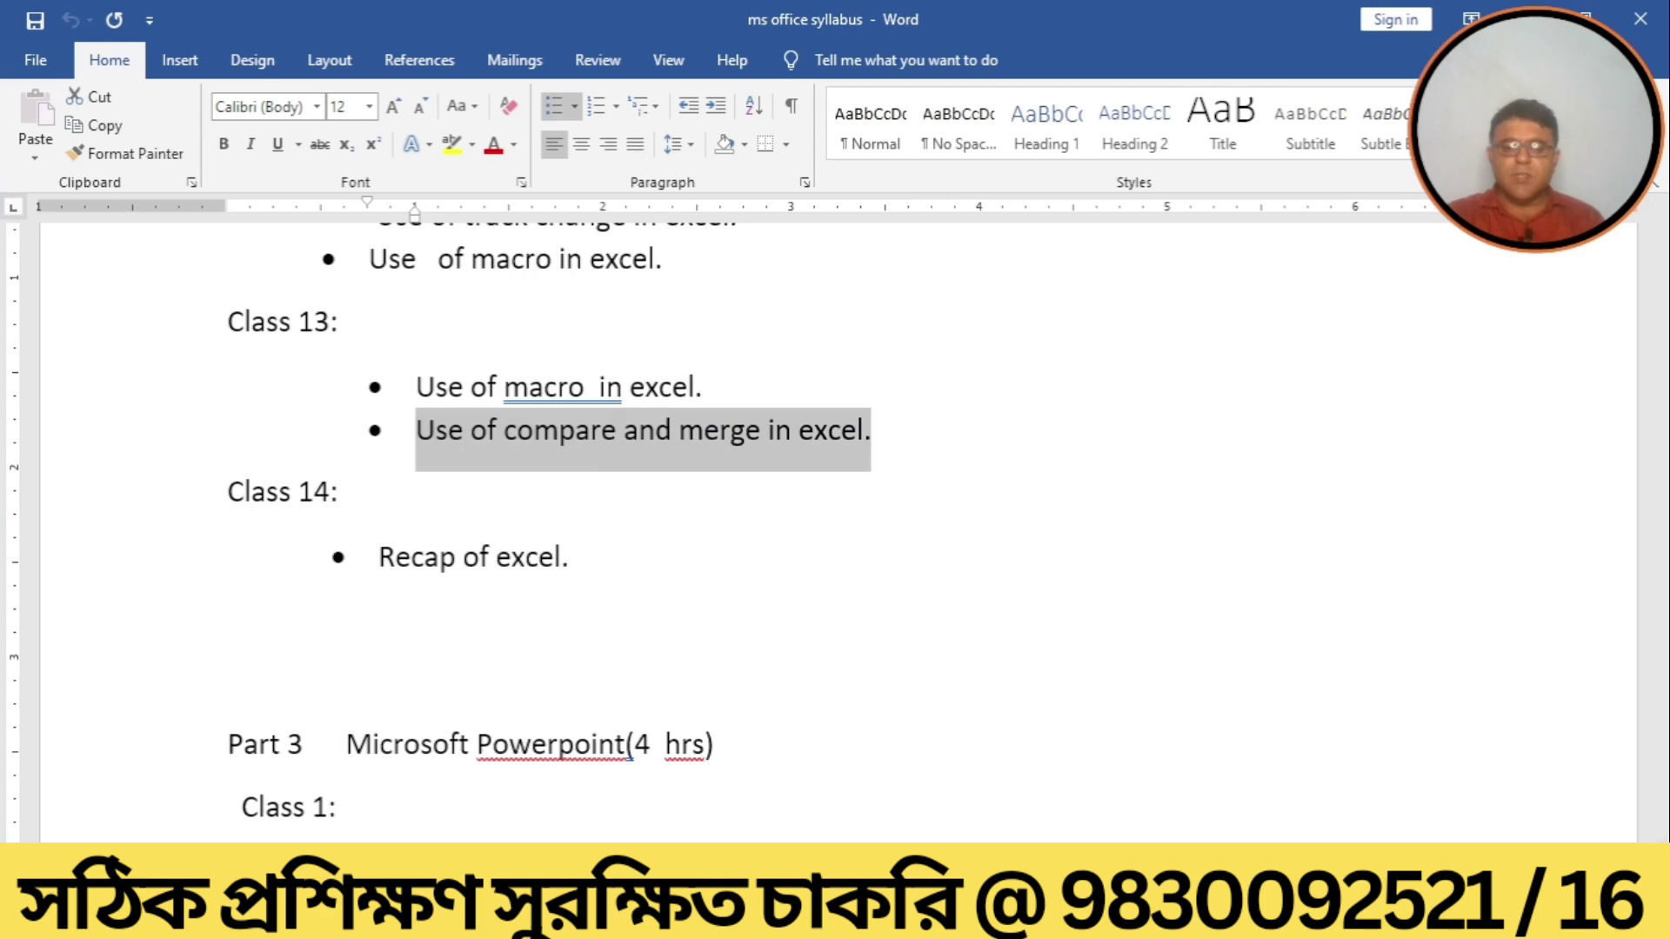
pyautogui.hotkey('alt', 'Tab')
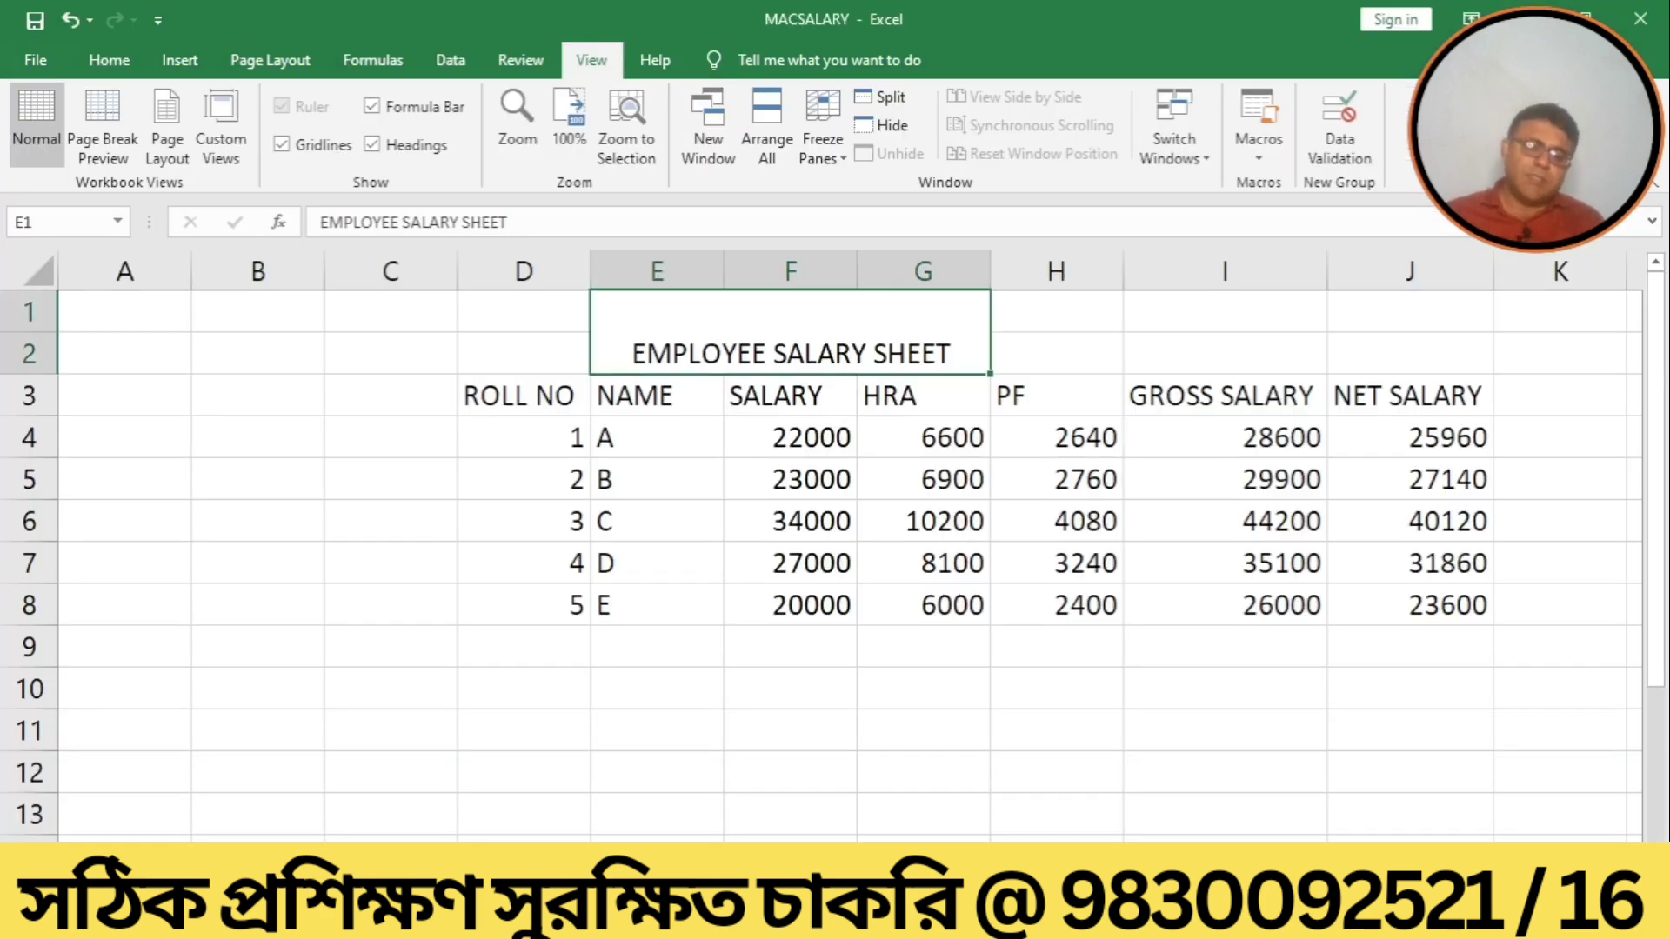
pyautogui.click(33, 59)
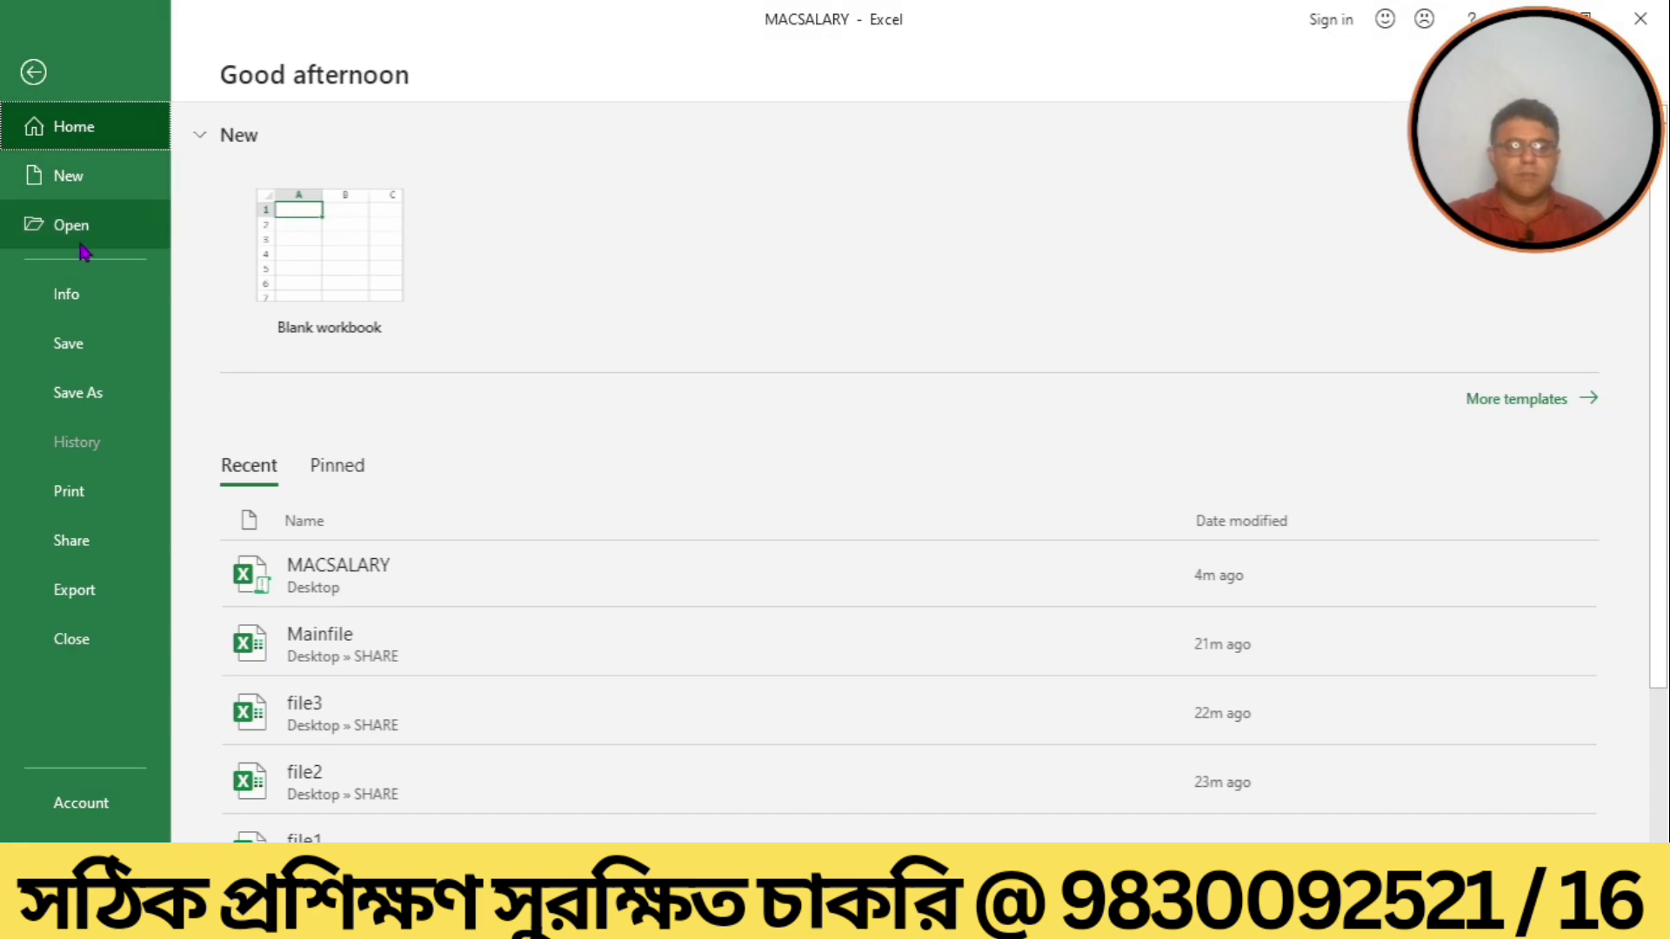
pyautogui.click(67, 174)
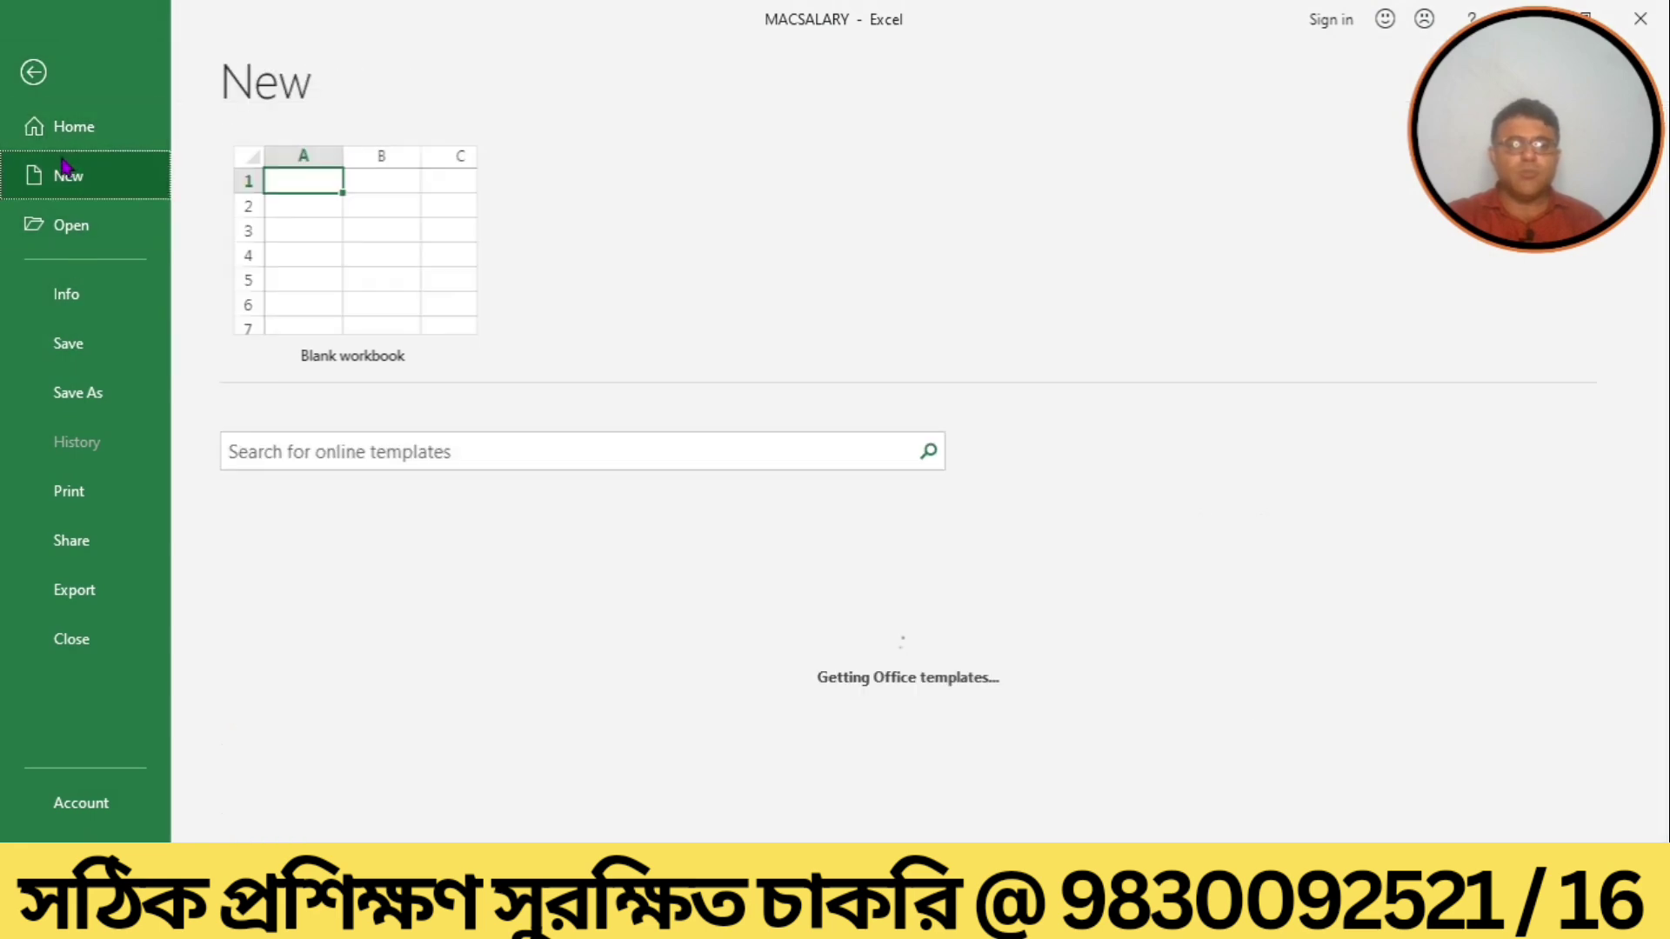
pyautogui.click(342, 265)
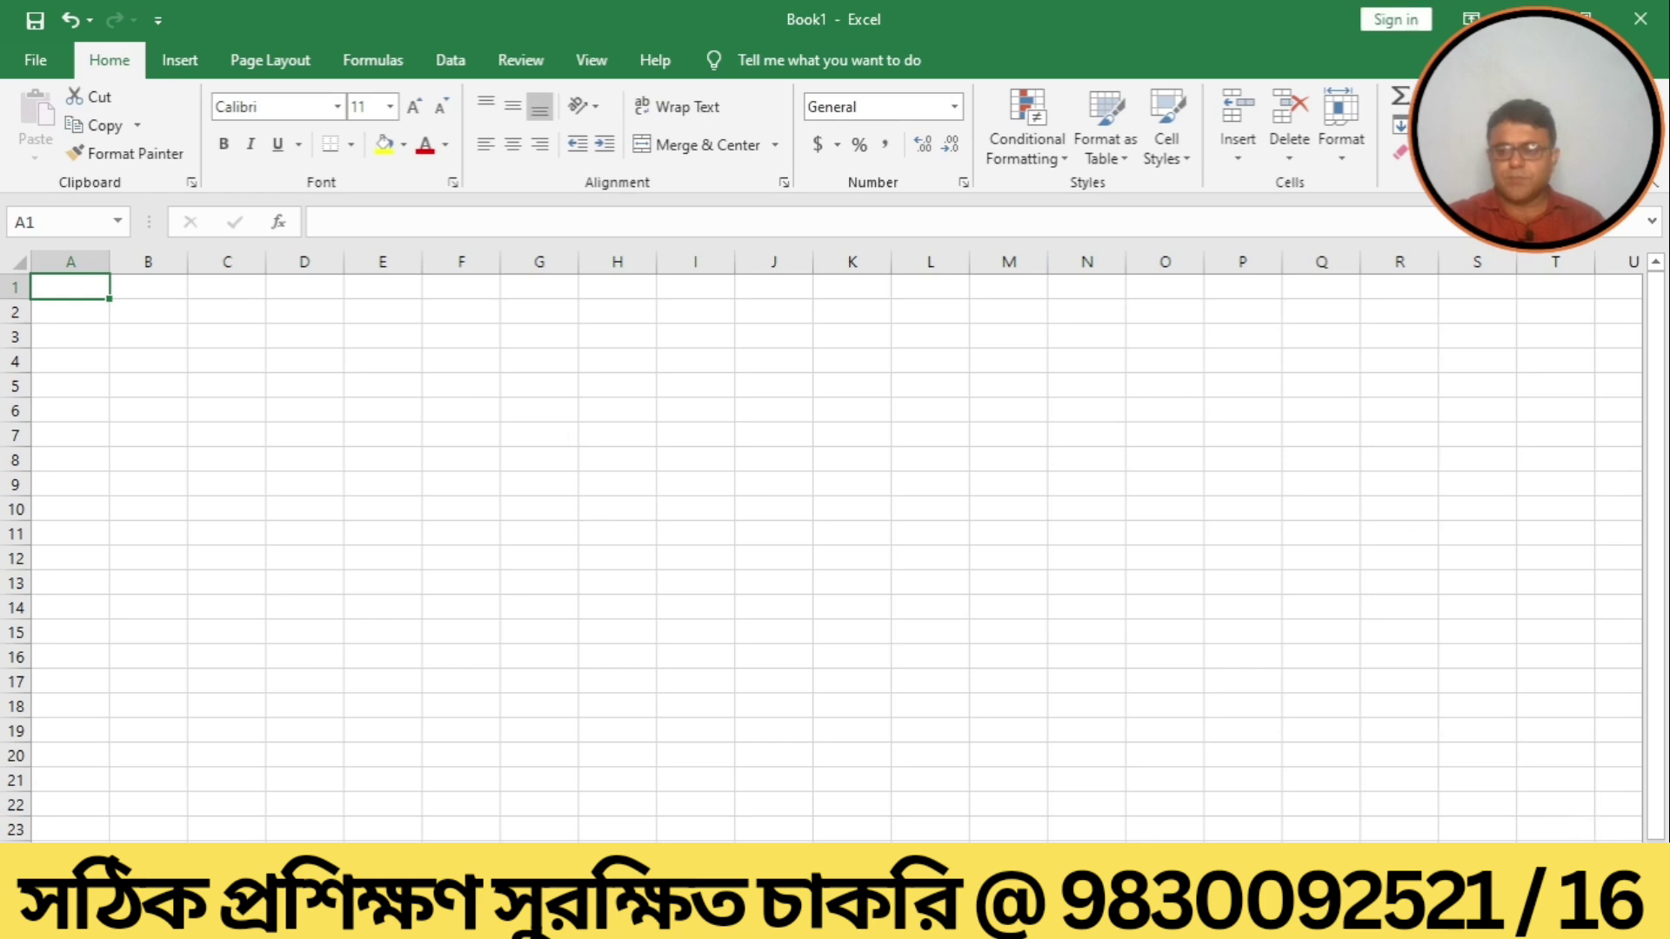
# Enter the headings NAME in cell E1 and MARKS in cell F1 of the new workbook.
pyautogui.moveTo(1528, 879); pyautogui.dragTo(1540, 878)
pyautogui.click(586, 313)
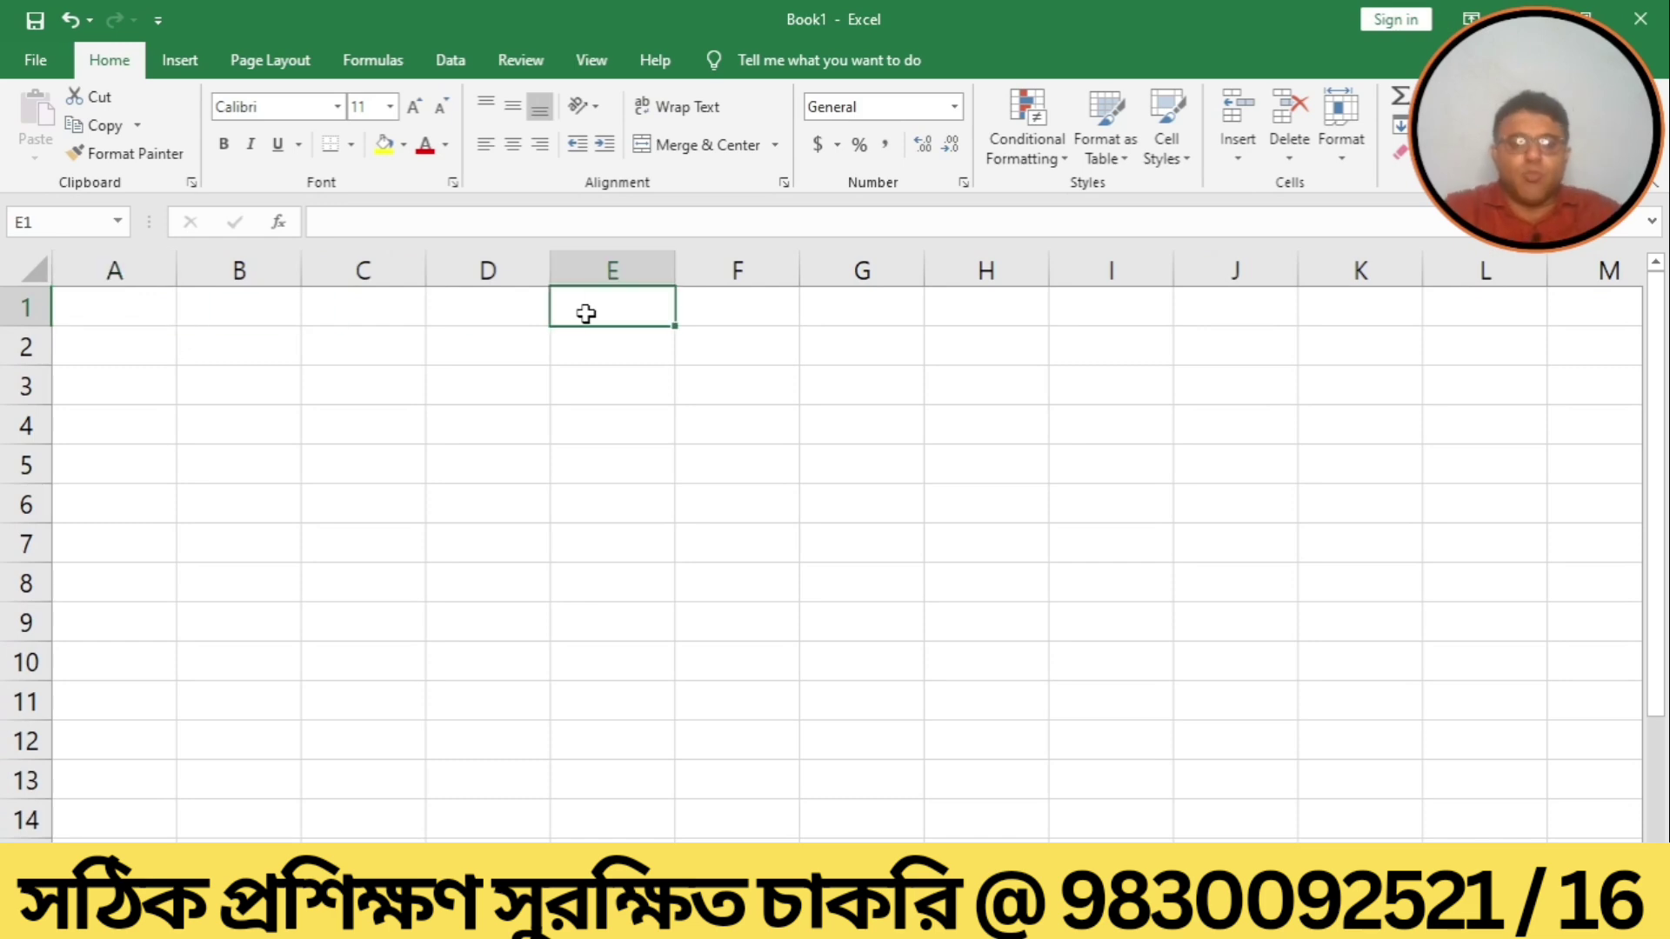
pyautogui.write('NAMDE')
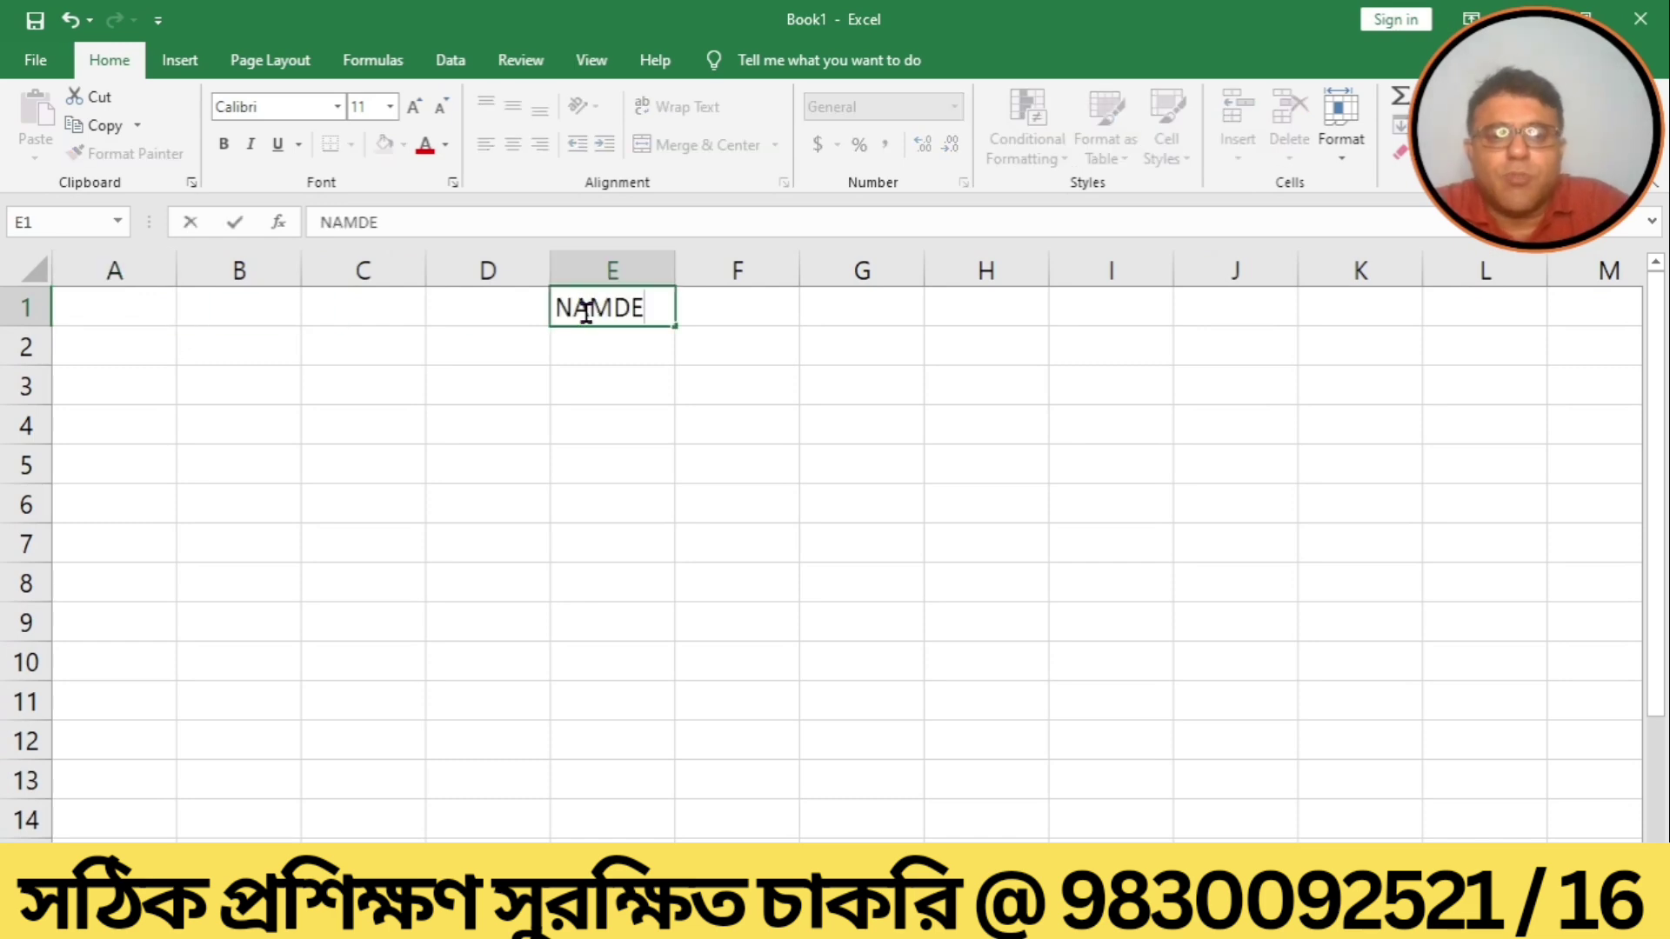
pyautogui.press('BackSpace')
pyautogui.press('BackSpace')
pyautogui.press('BackSpace')
pyautogui.press('BackSpace')
pyautogui.press('BackSpace')
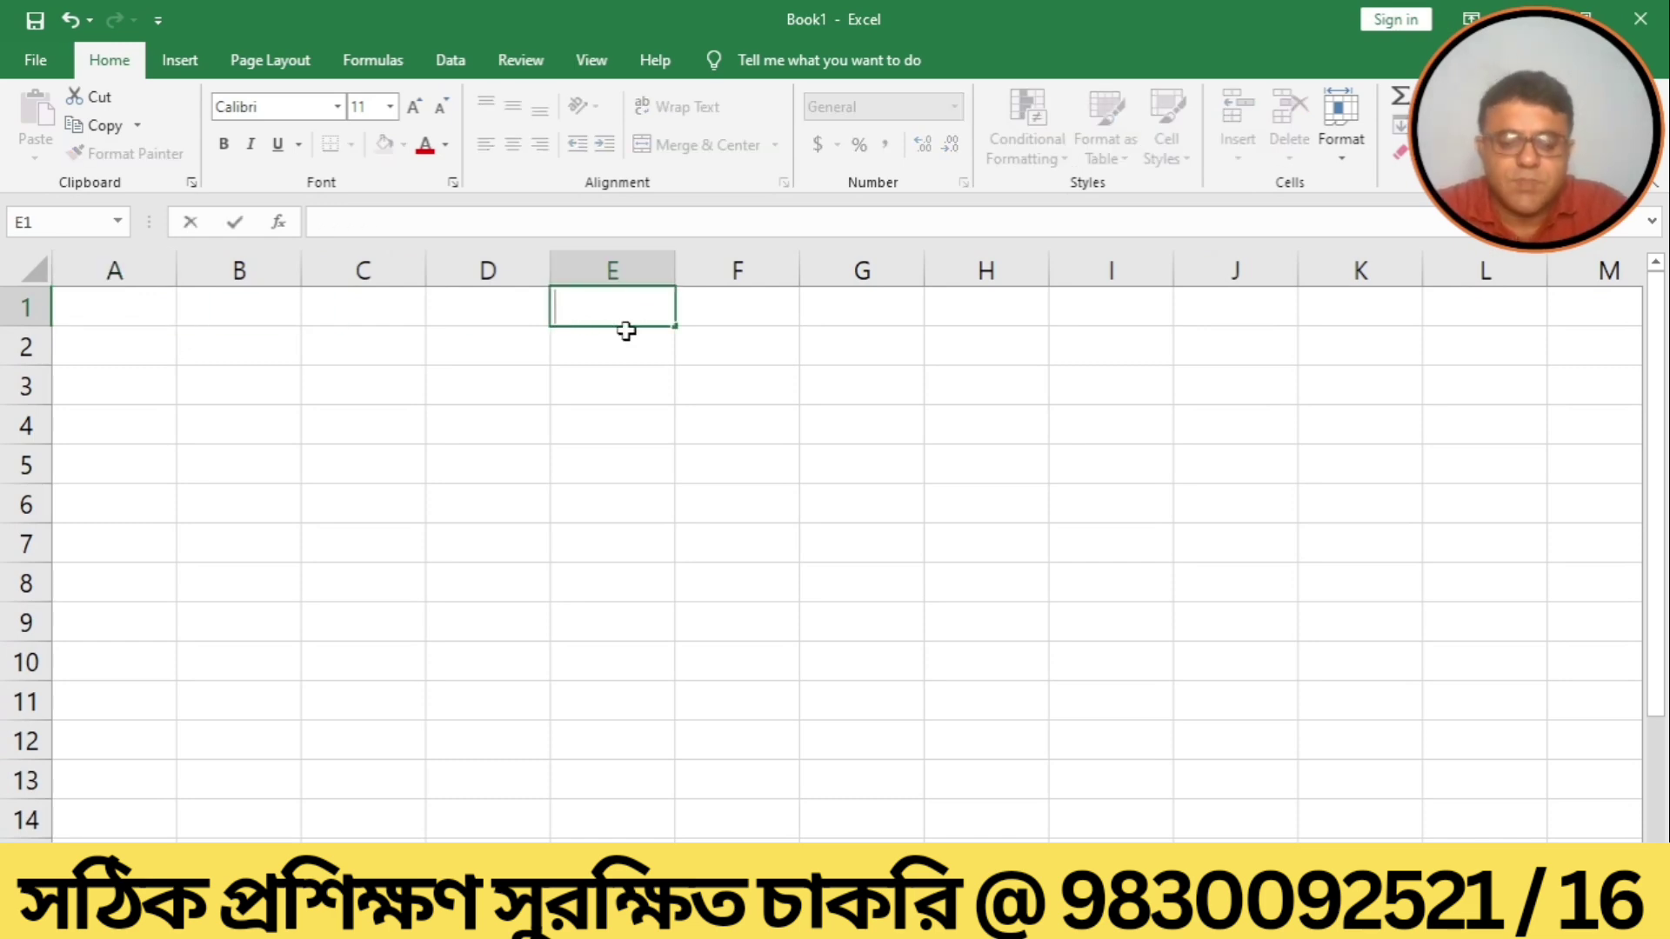
pyautogui.write('NAME')
pyautogui.press('Tab')
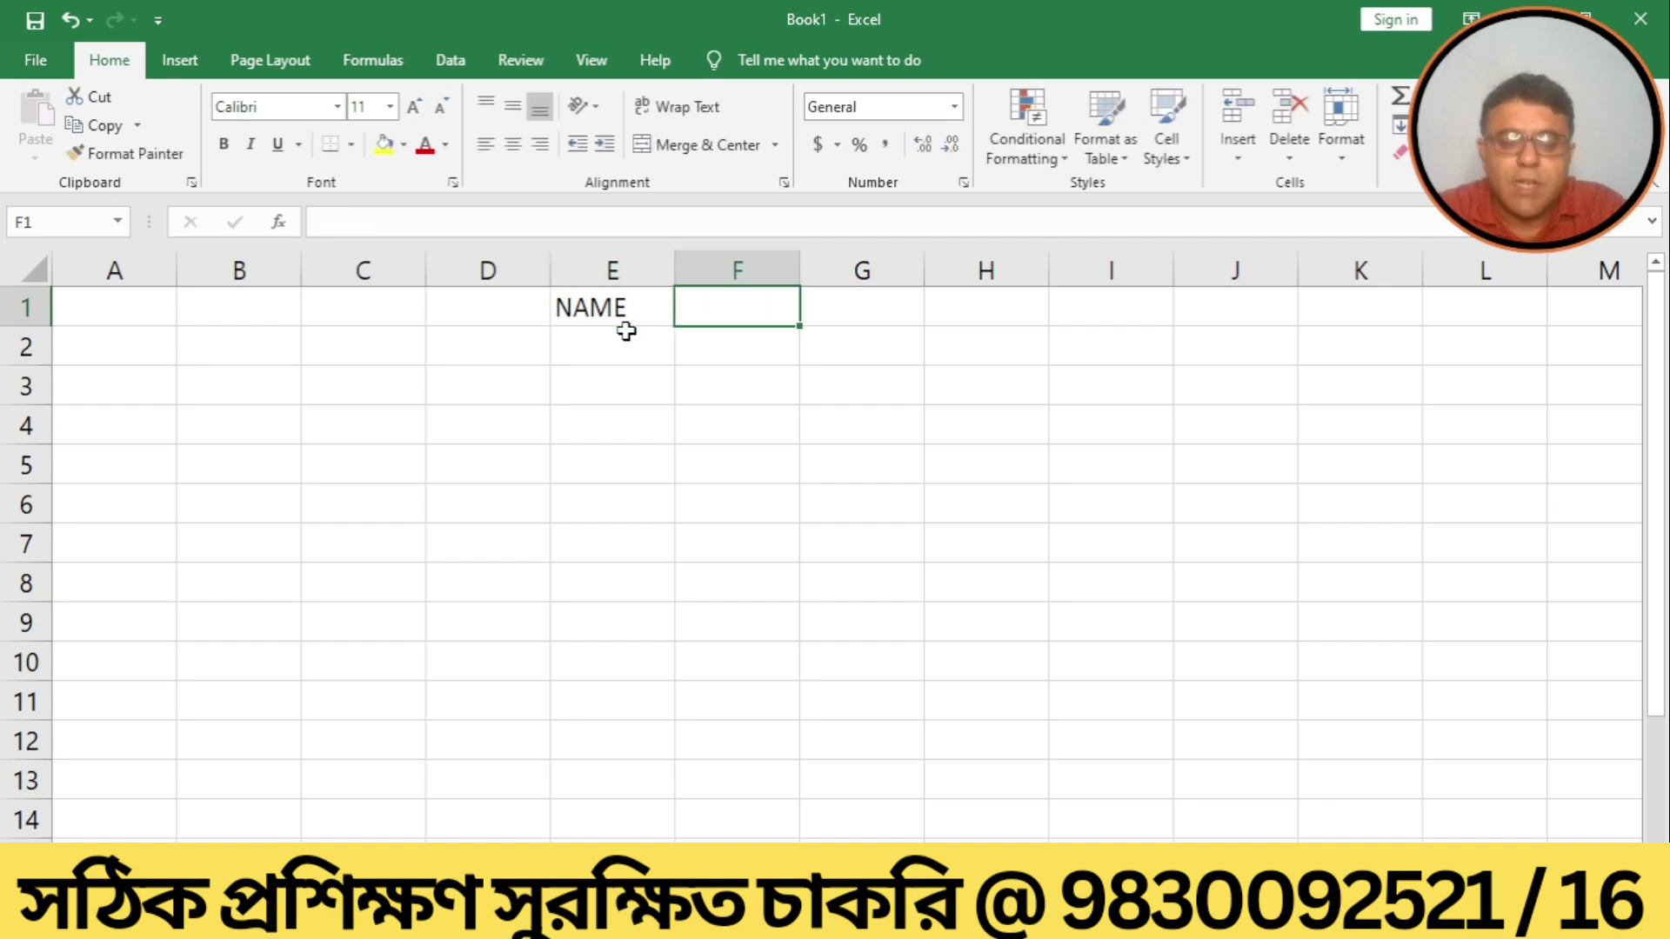
pyautogui.write('MARKS')
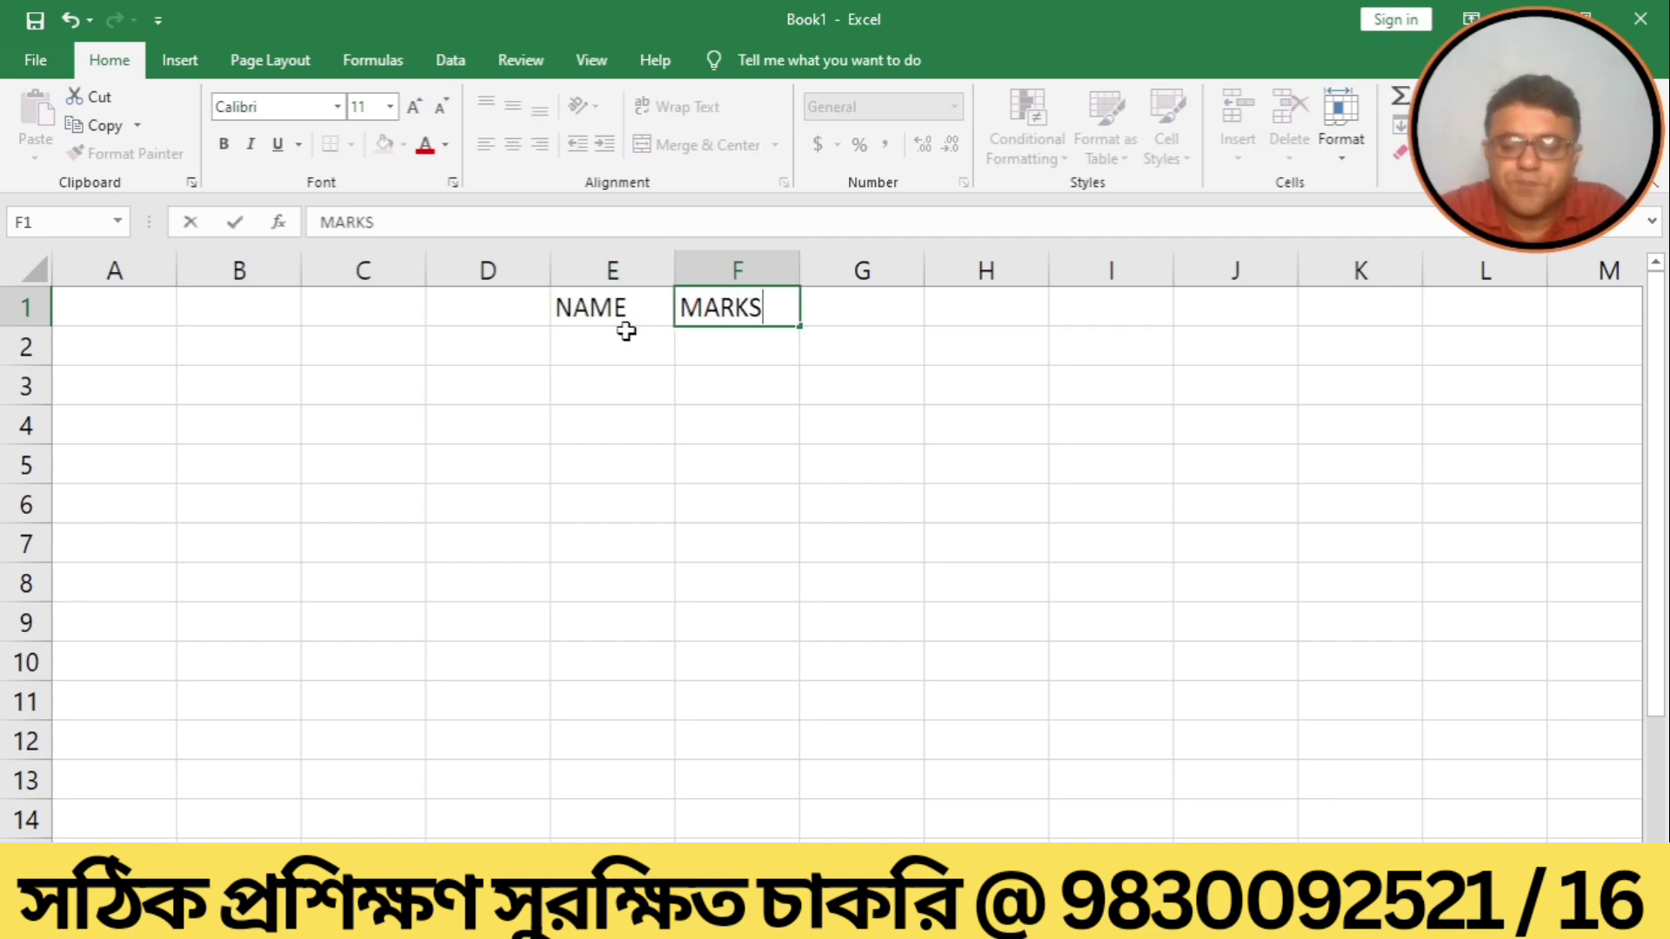
pyautogui.press('Return')
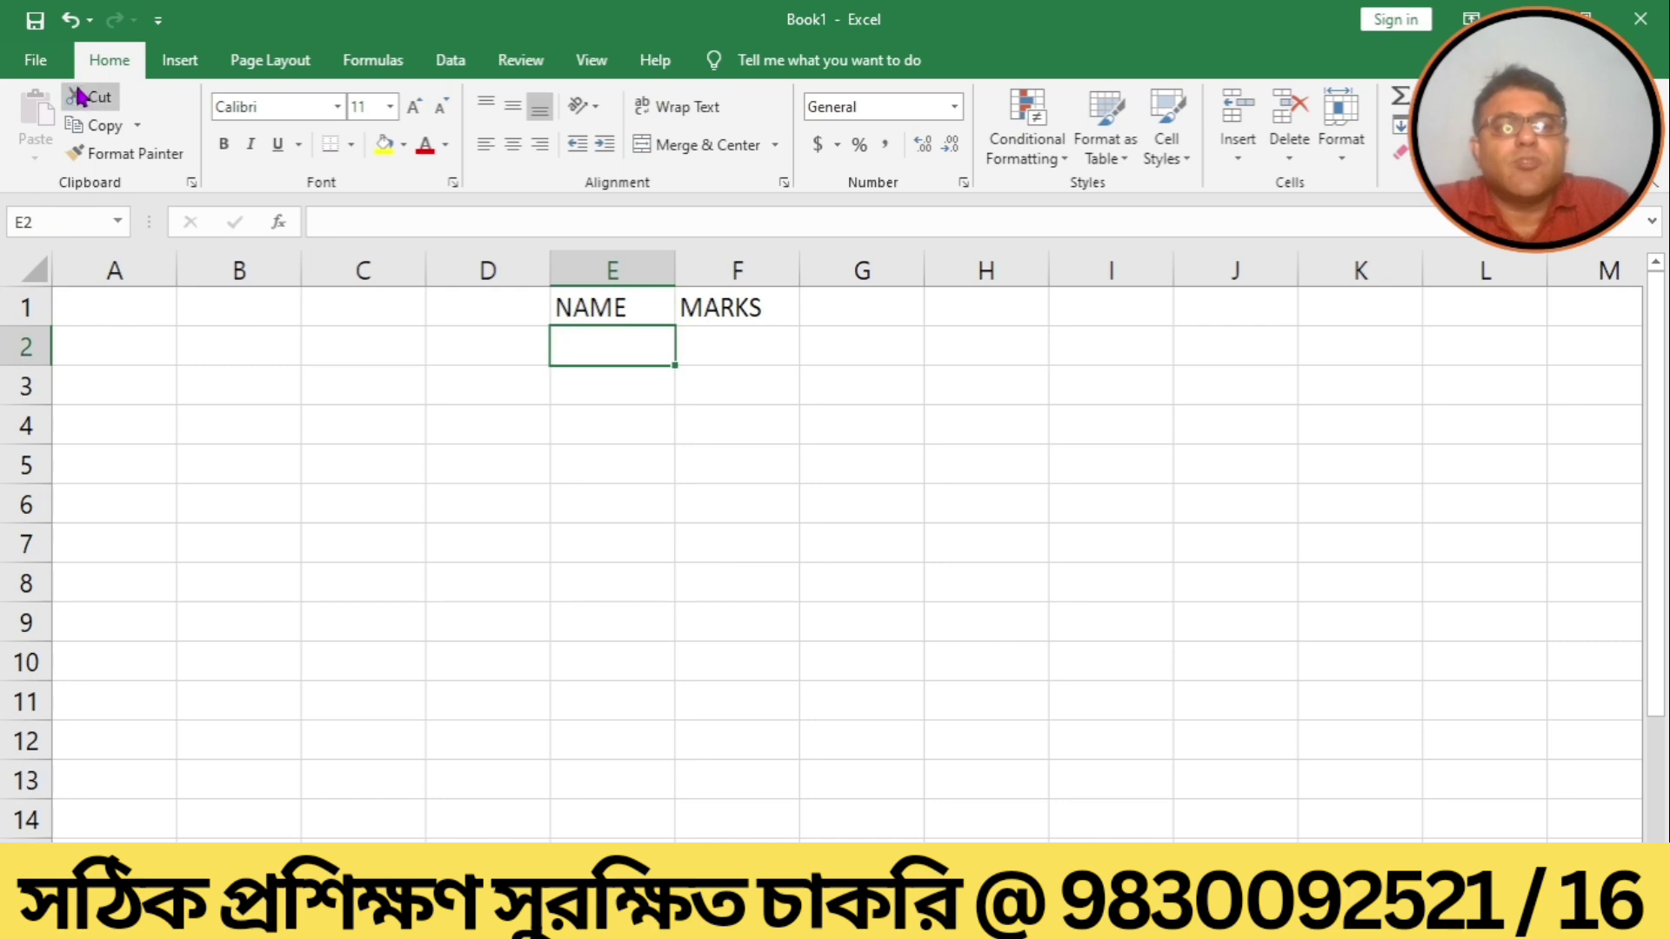
# Remove the Share Workbook (Legacy) command from the Review ribbon's New Group (Custom) in the ribbon customization options.
pyautogui.click(36, 61)
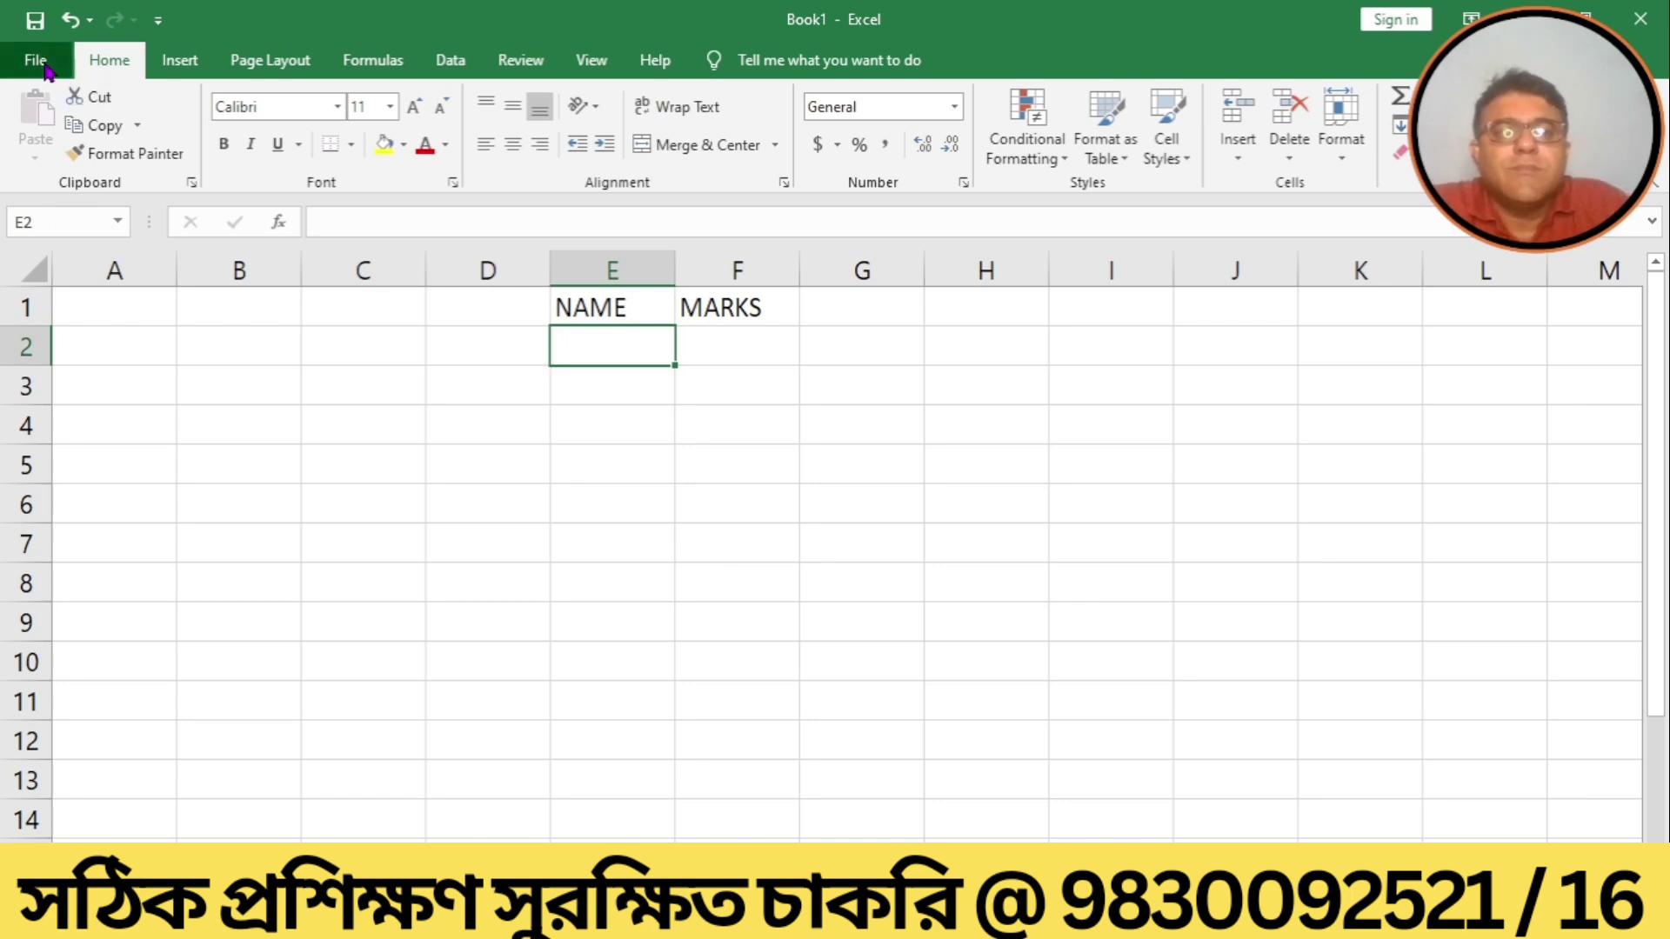
pyautogui.press('Escape')
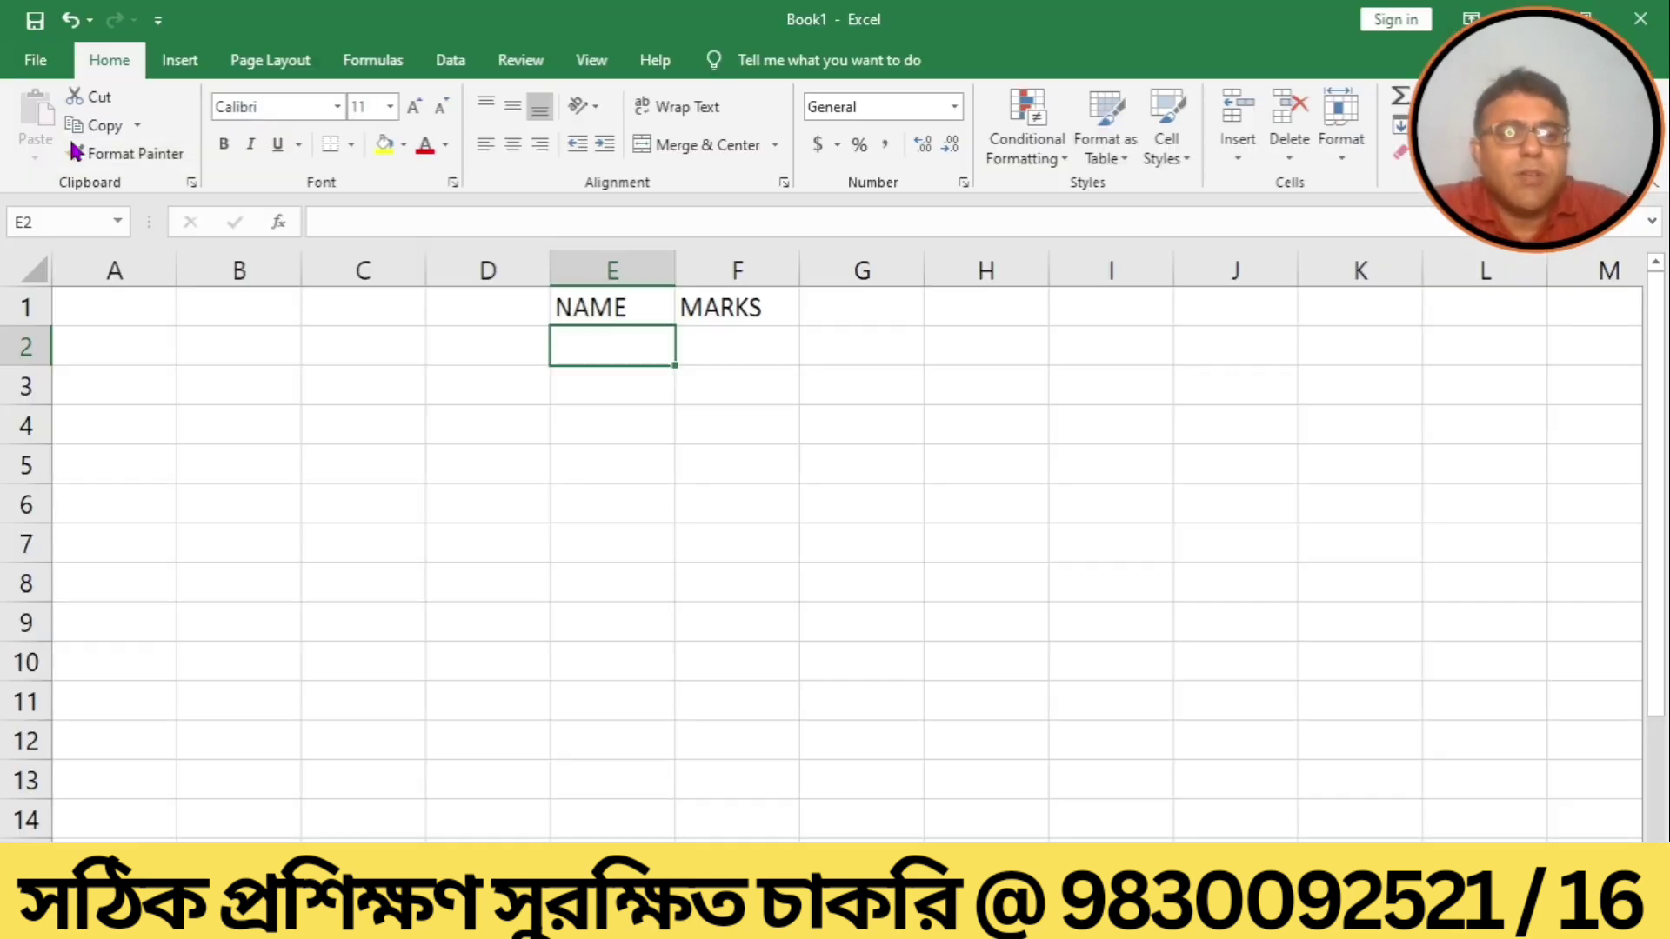
pyautogui.click(492, 66)
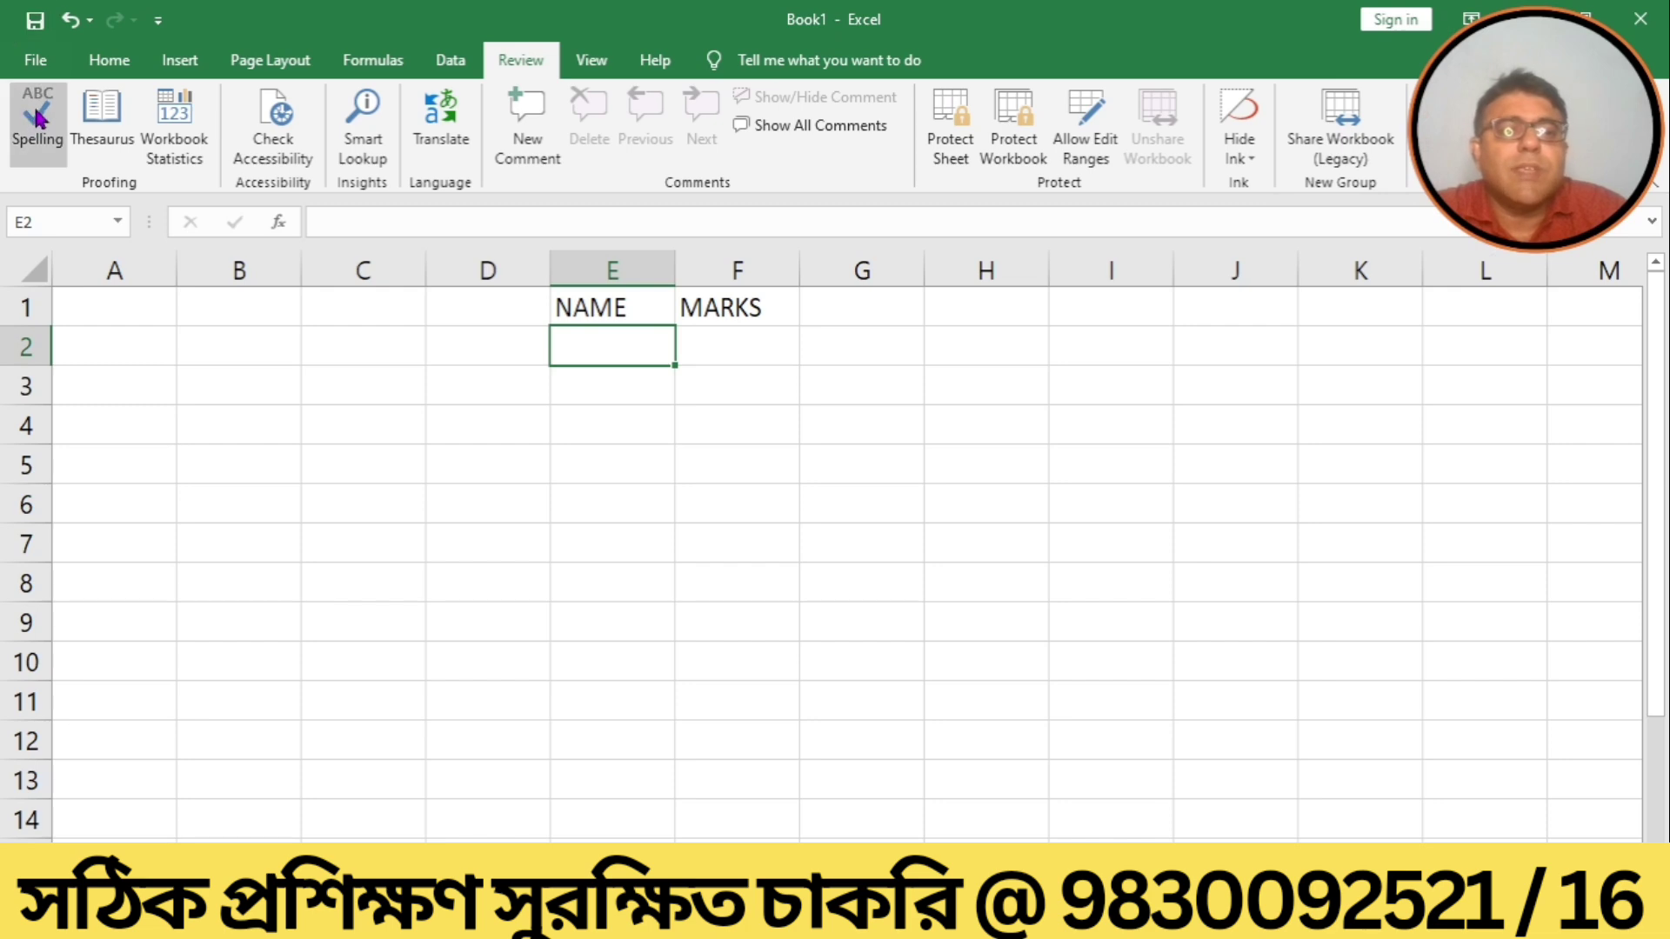
pyautogui.click(34, 62)
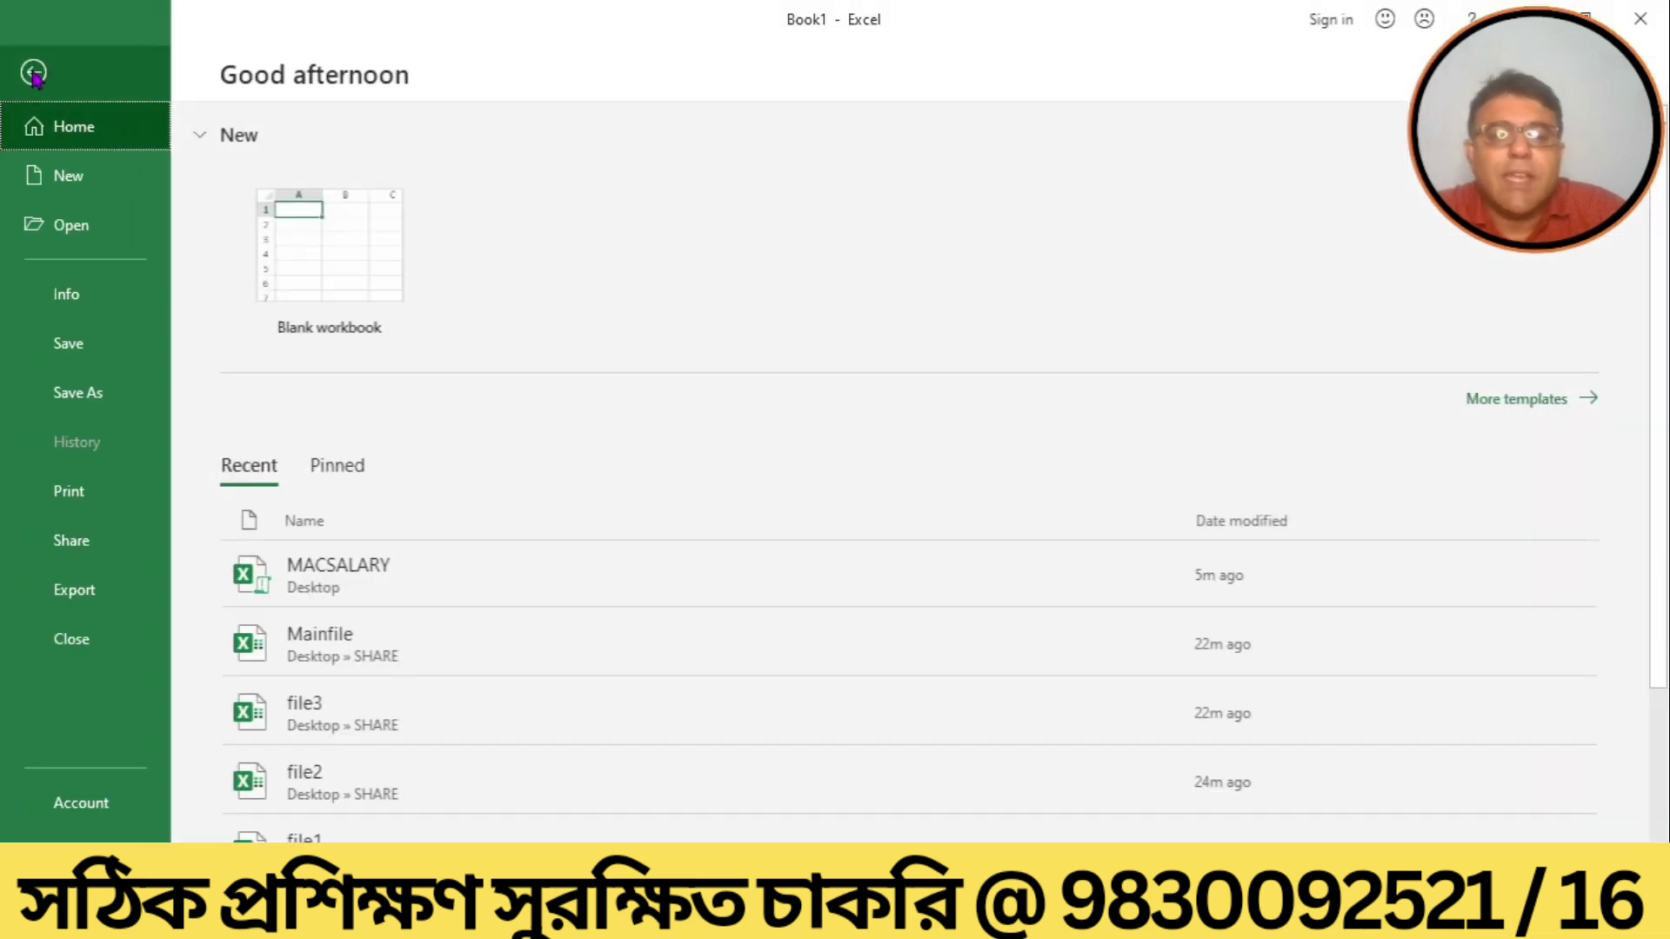
pyautogui.click(71, 853)
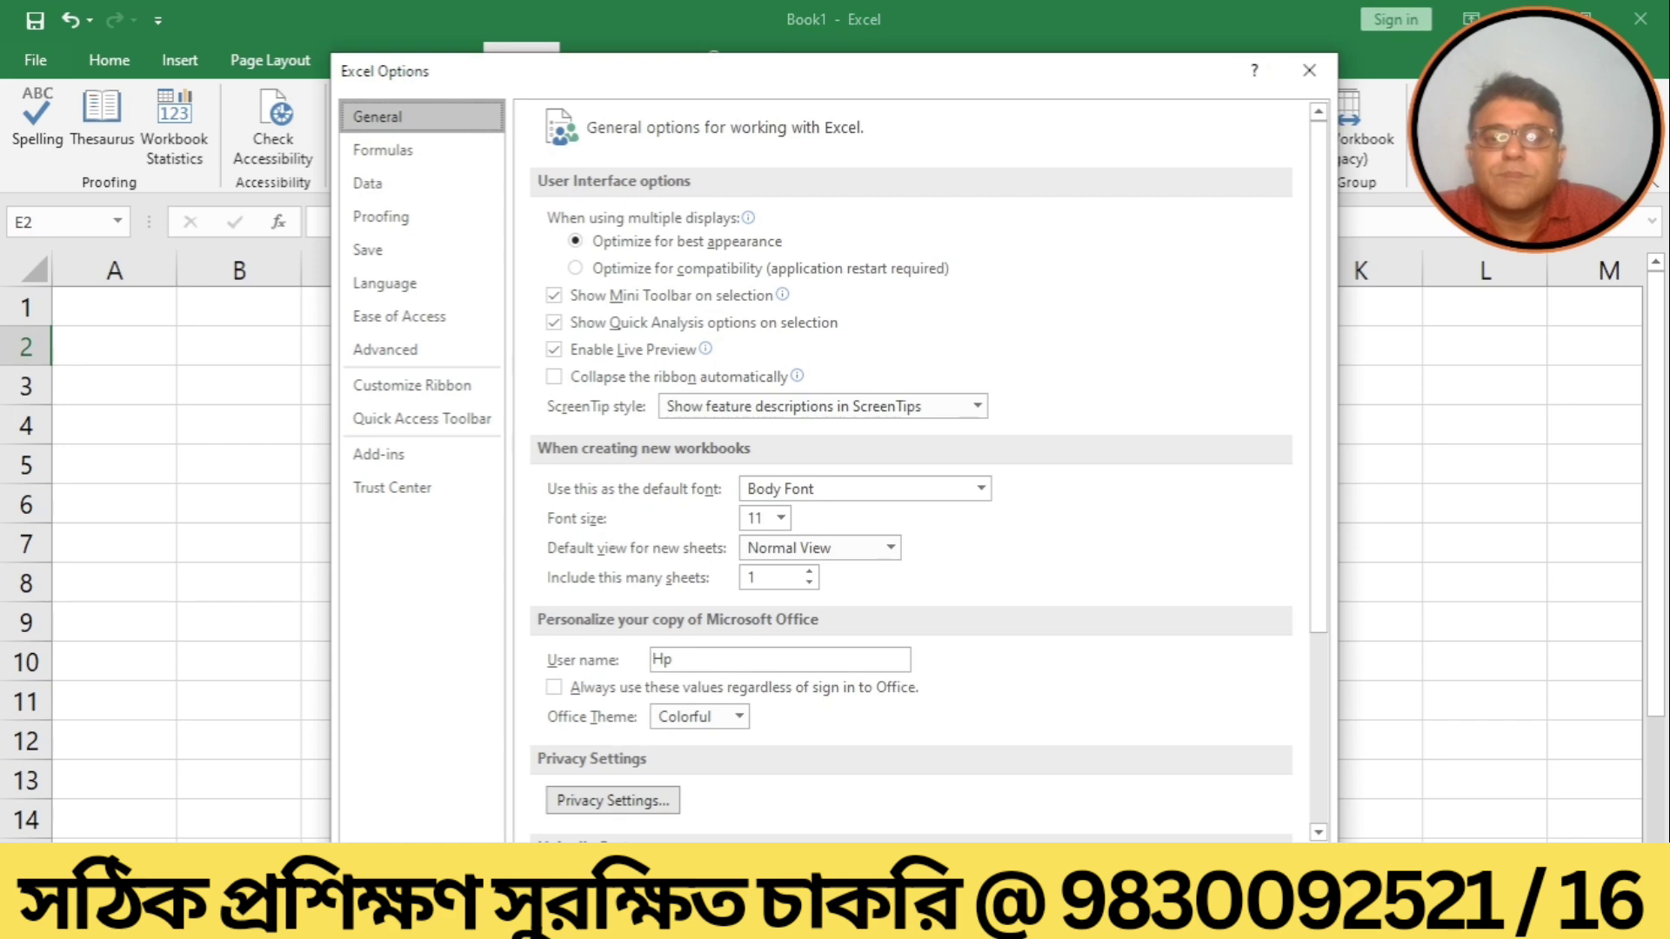
pyautogui.click(421, 389)
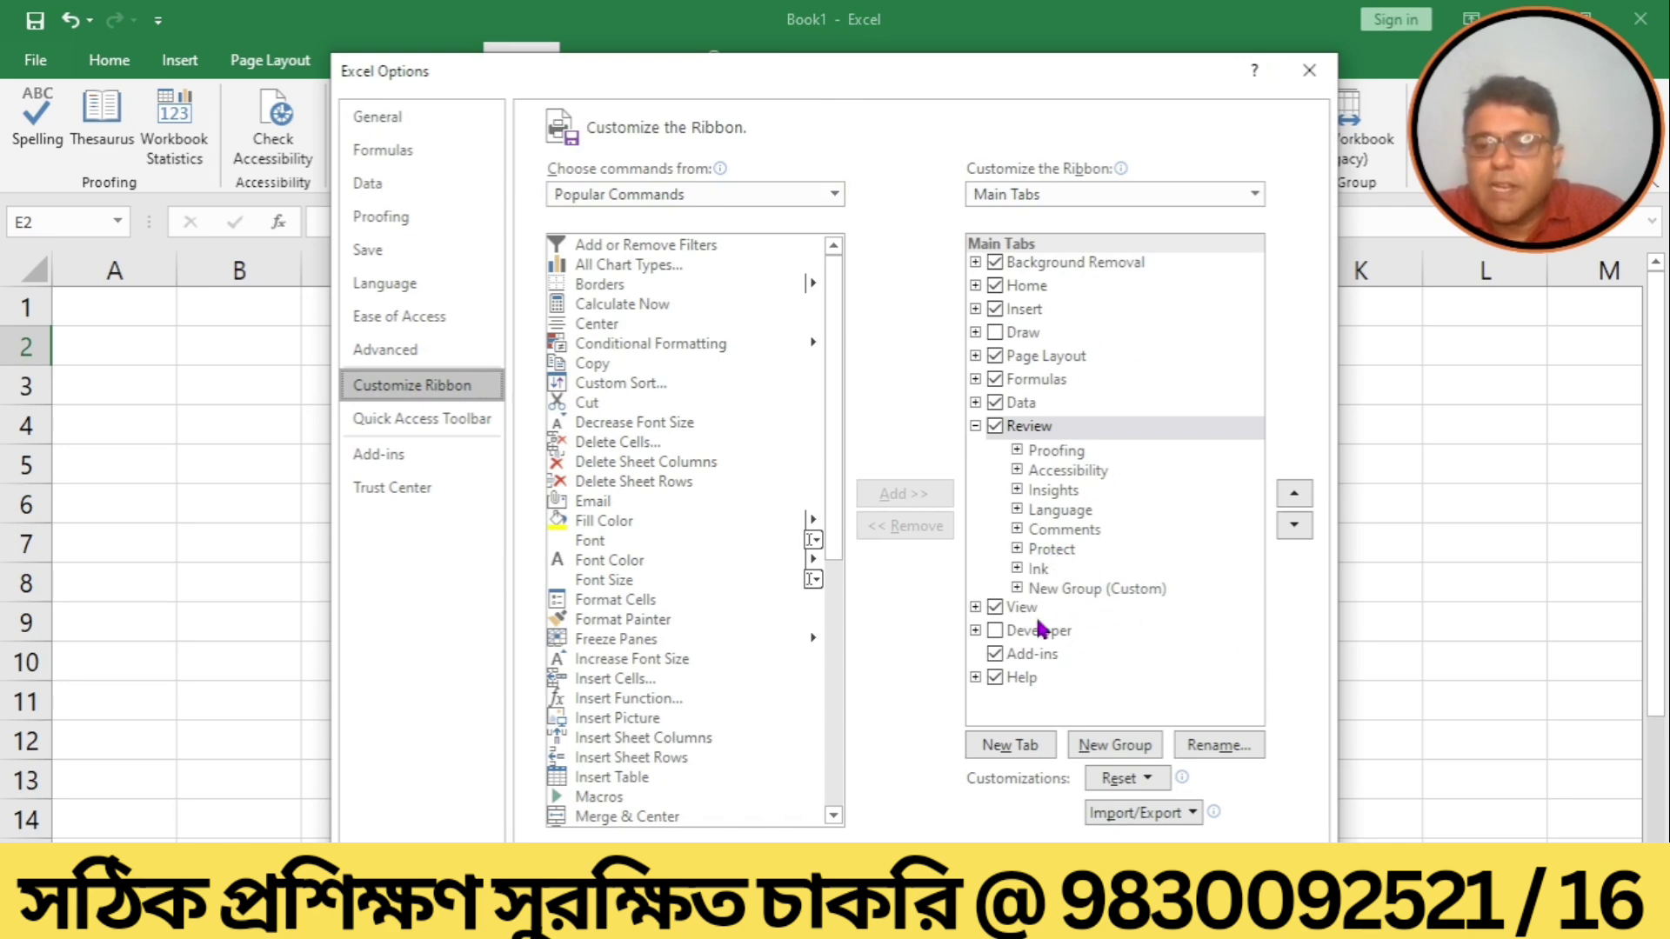
pyautogui.click(1017, 588)
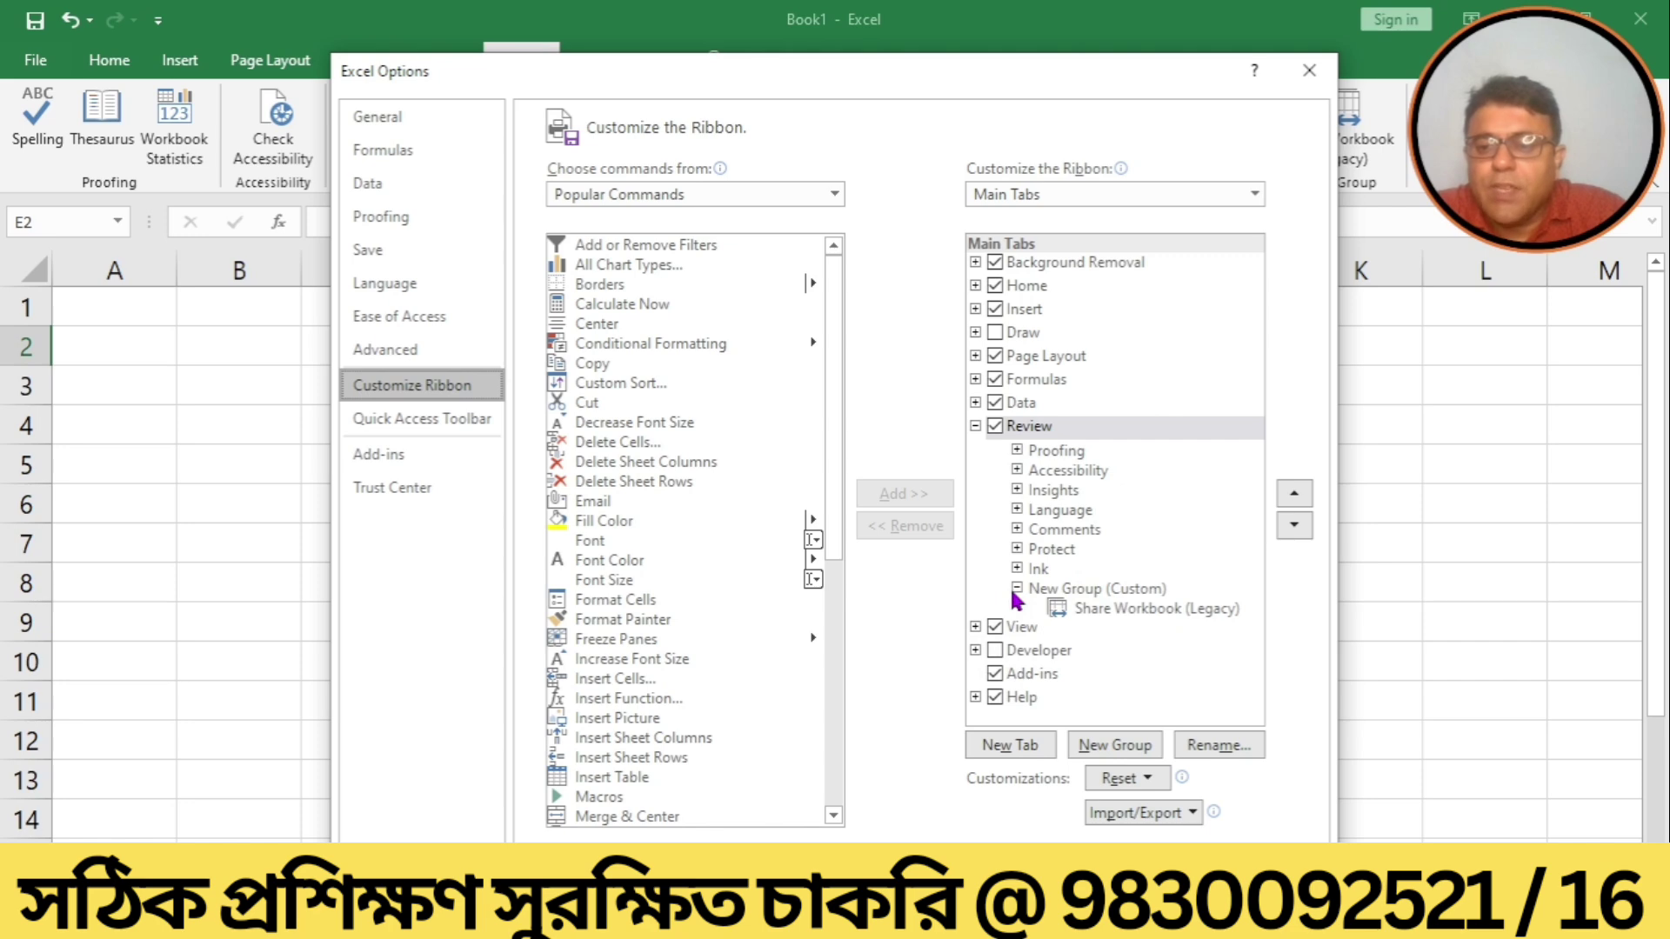
pyautogui.click(1131, 612)
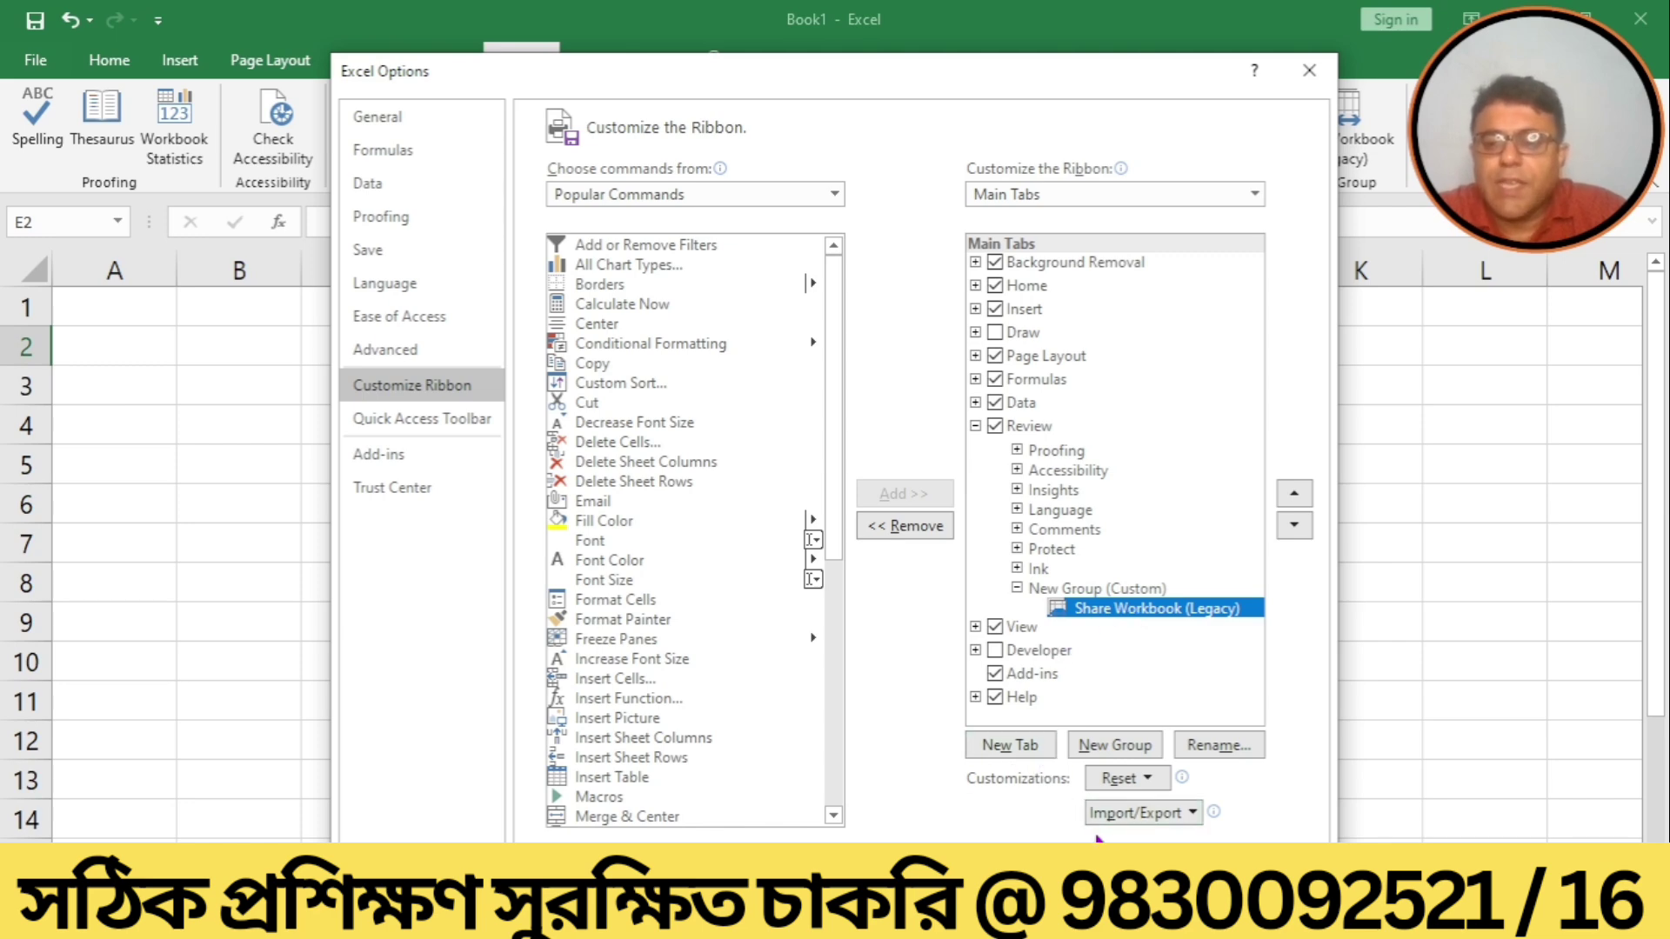
pyautogui.click(881, 533)
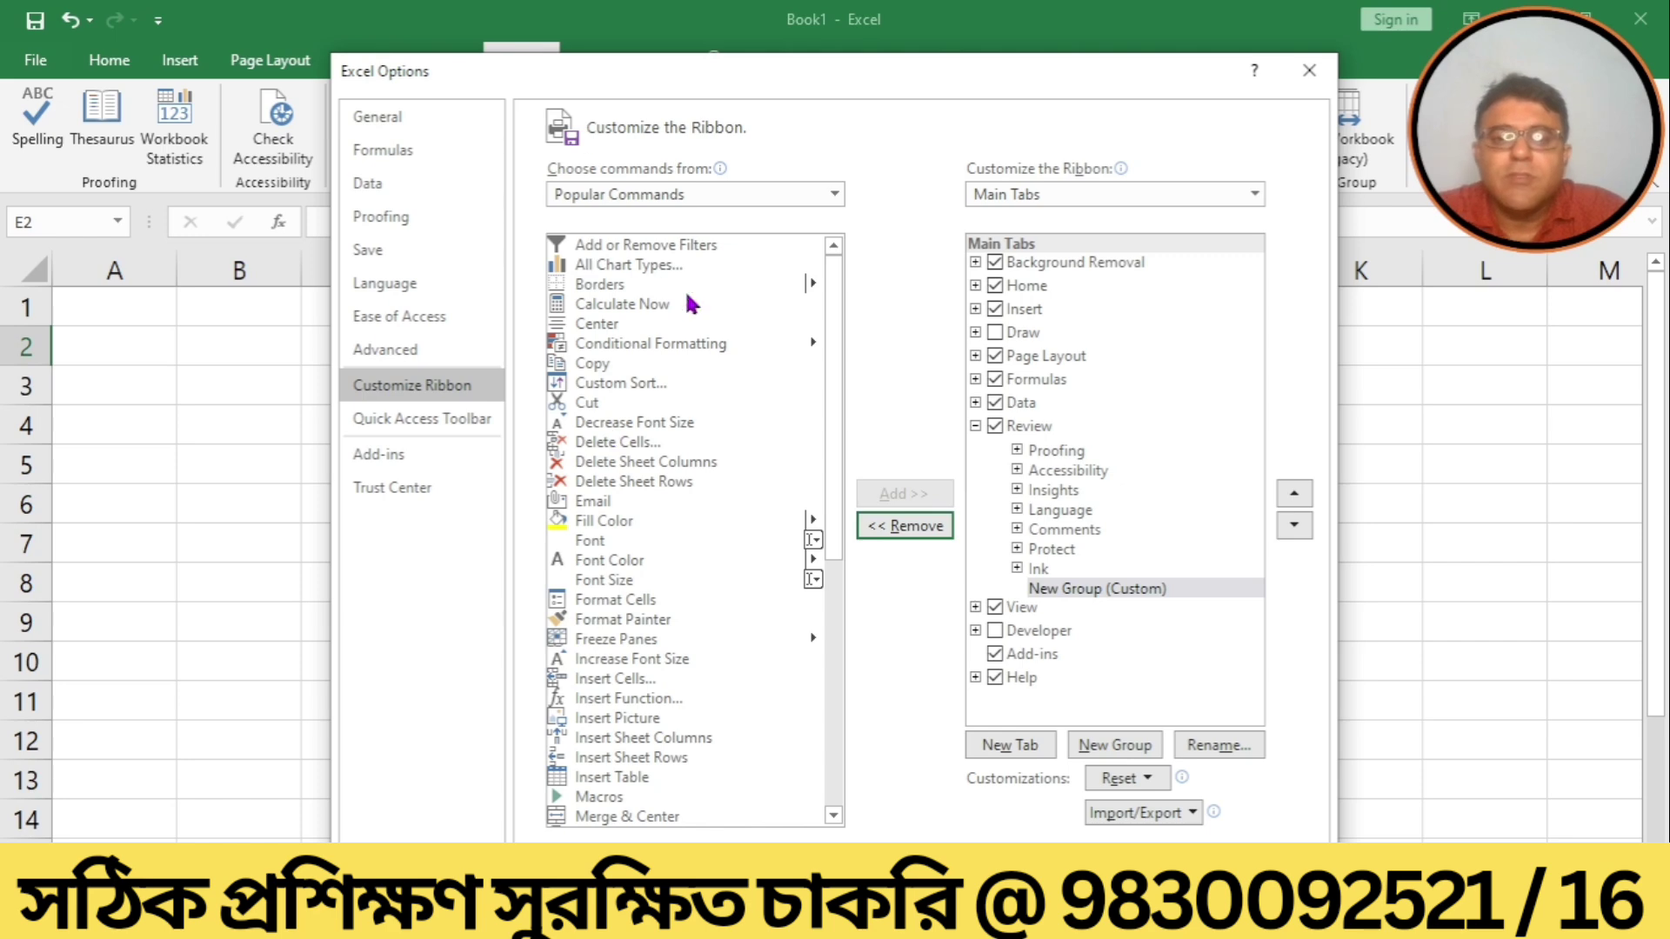
# Find Compare and Merge Workbooks among all commands and add it to the Review ribbon's New Group (Custom).
pyautogui.click(833, 195)
pyautogui.click(596, 269)
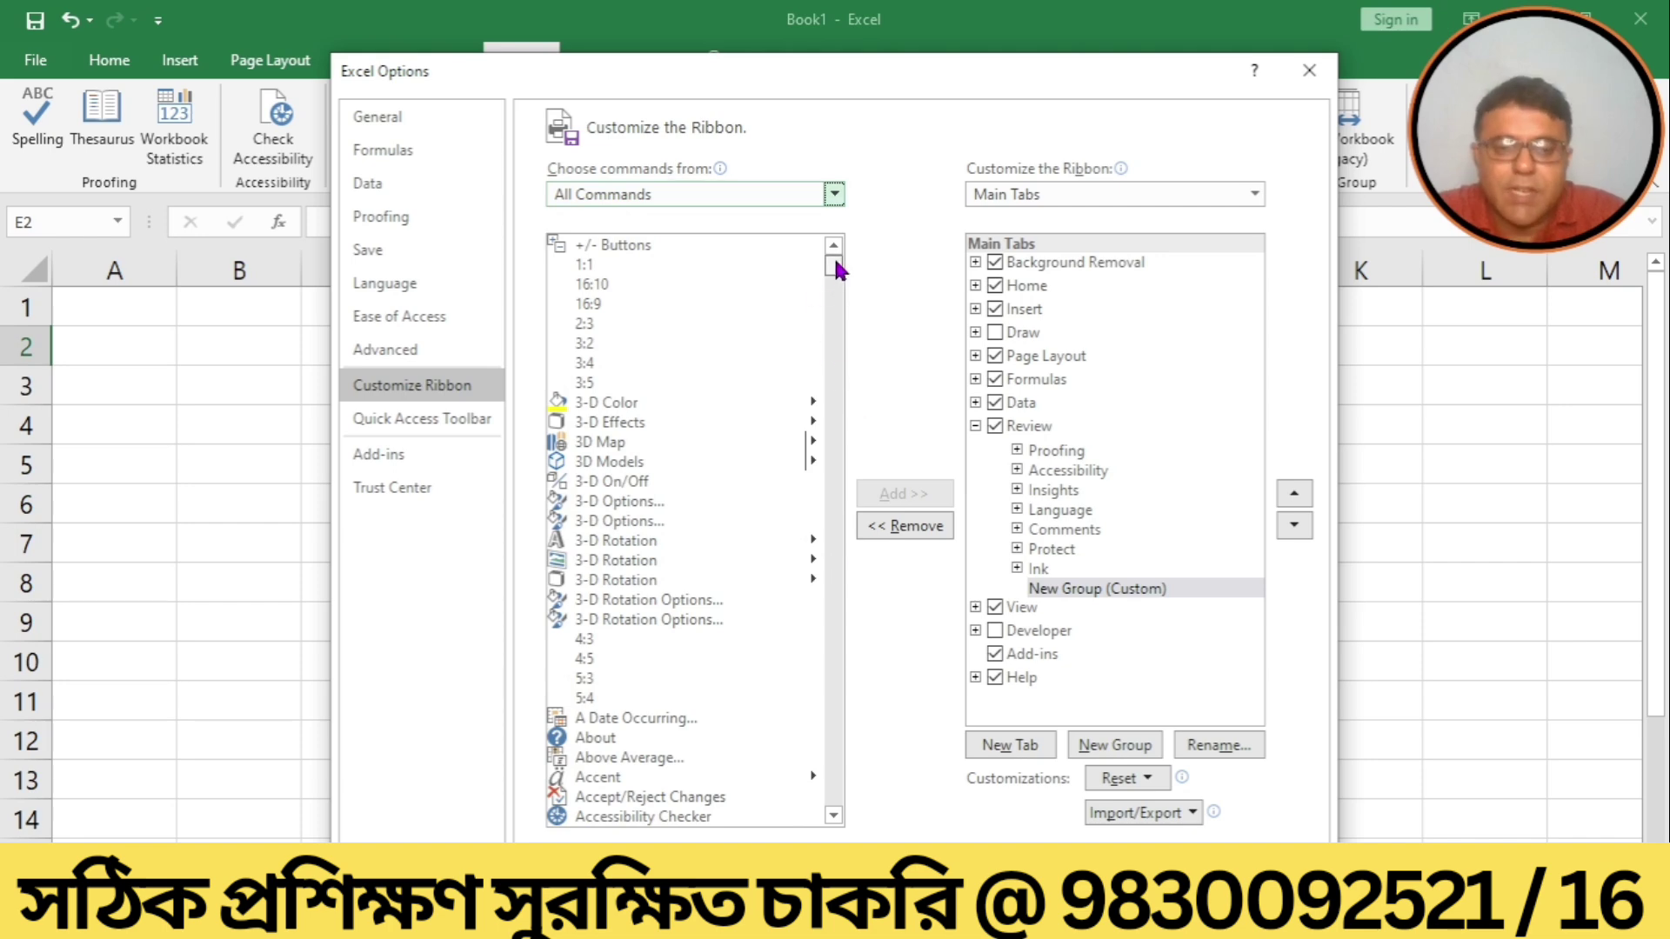
pyautogui.moveTo(836, 269); pyautogui.dragTo(837, 323)
pyautogui.scroll(-1, 837, 324)
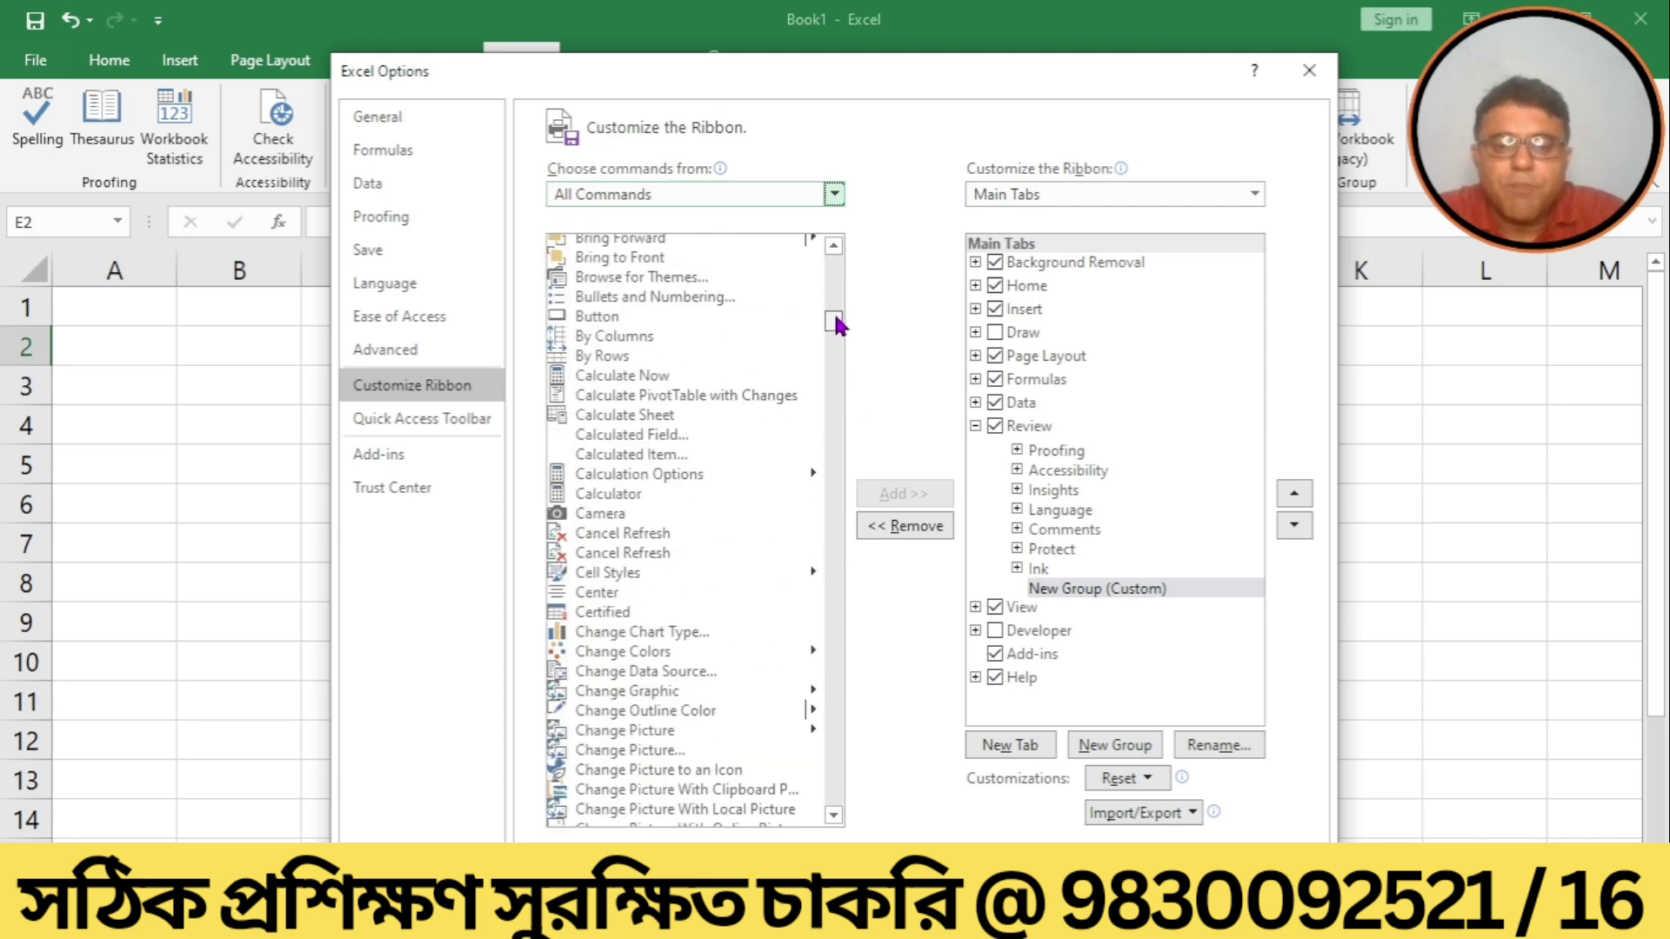
pyautogui.scroll(-2, 837, 325)
pyautogui.scroll(-4, 836, 328)
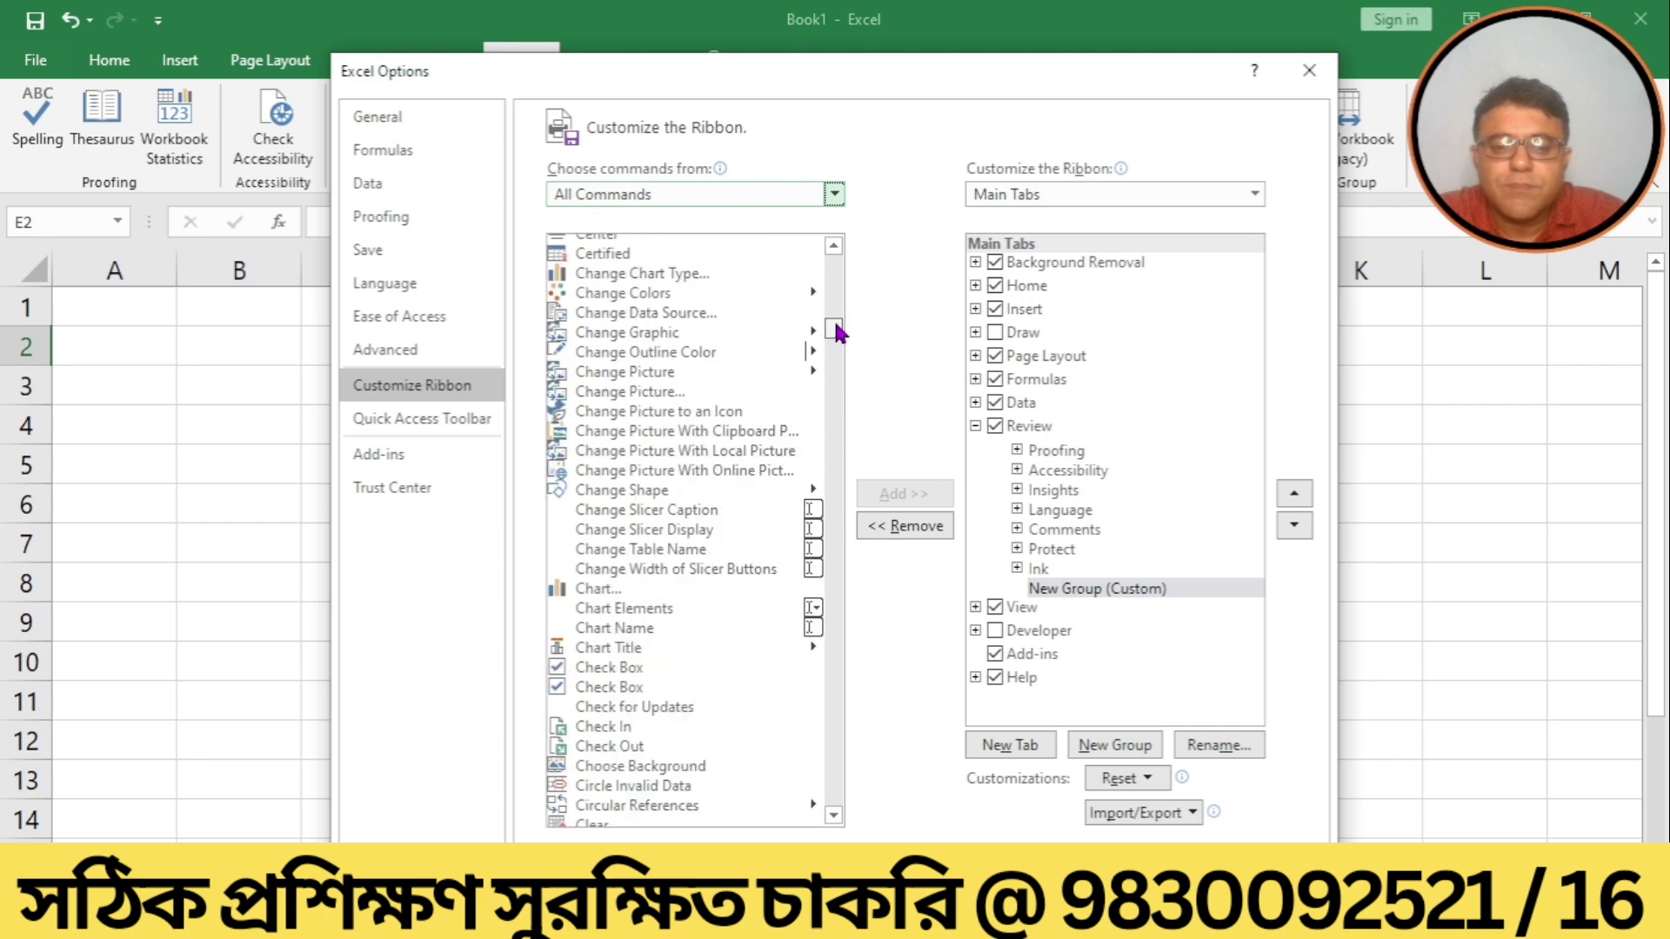
pyautogui.scroll(-2, 836, 331)
pyautogui.moveTo(836, 334); pyautogui.dragTo(836, 349)
pyautogui.scroll(-1, 836, 351)
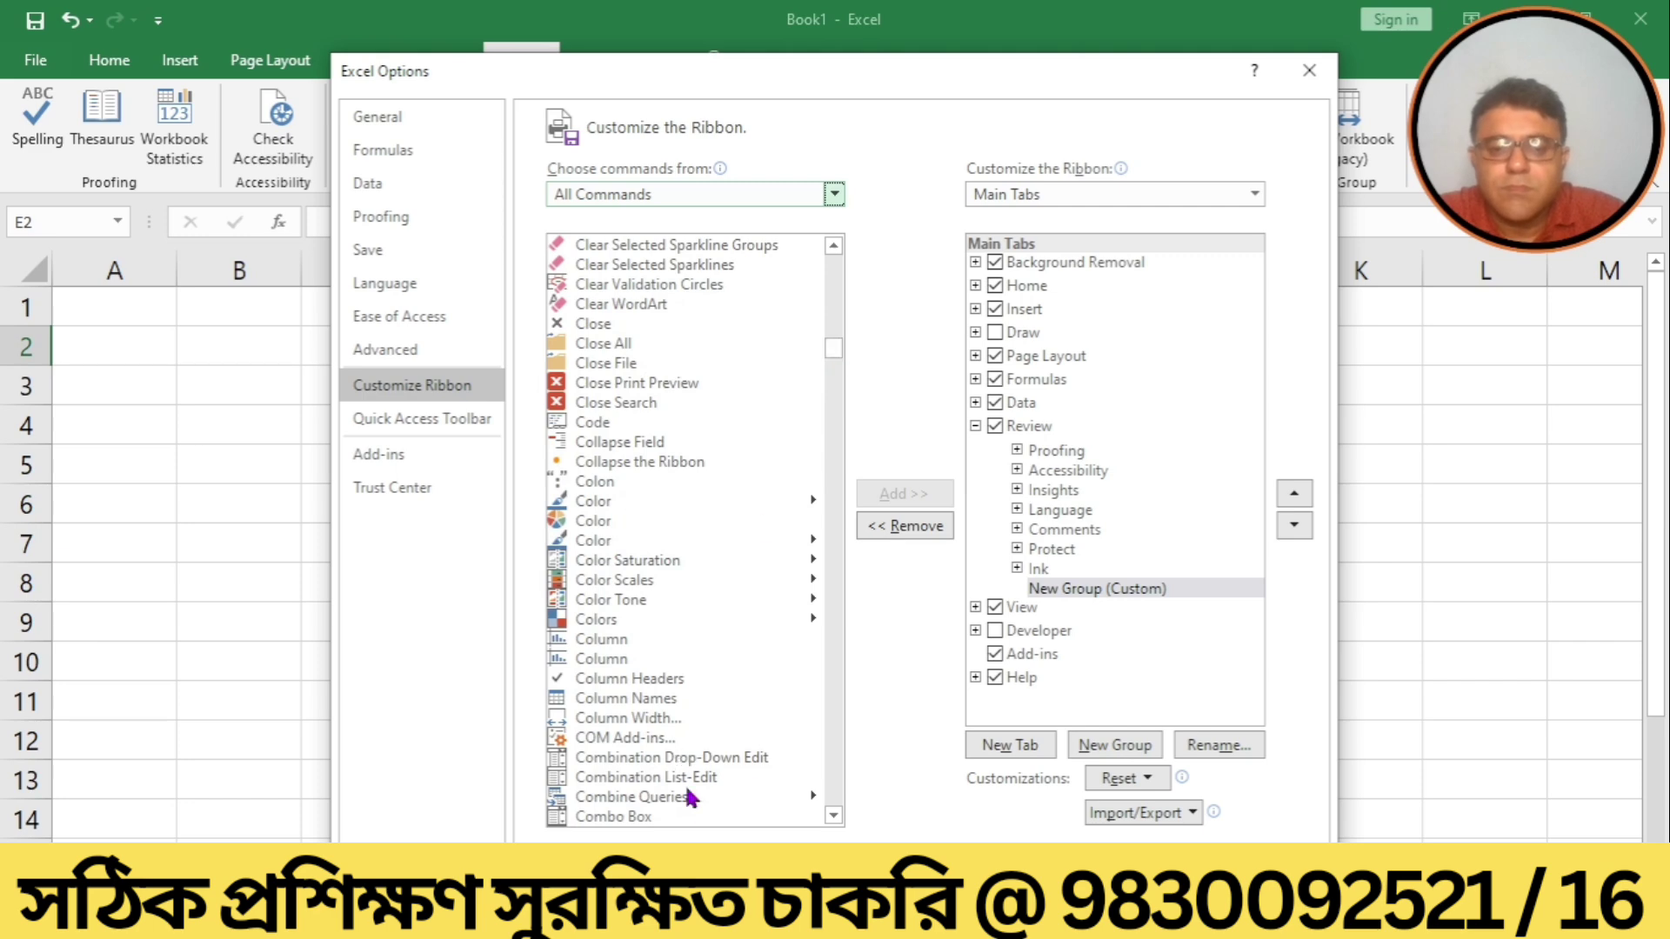
pyautogui.click(830, 808)
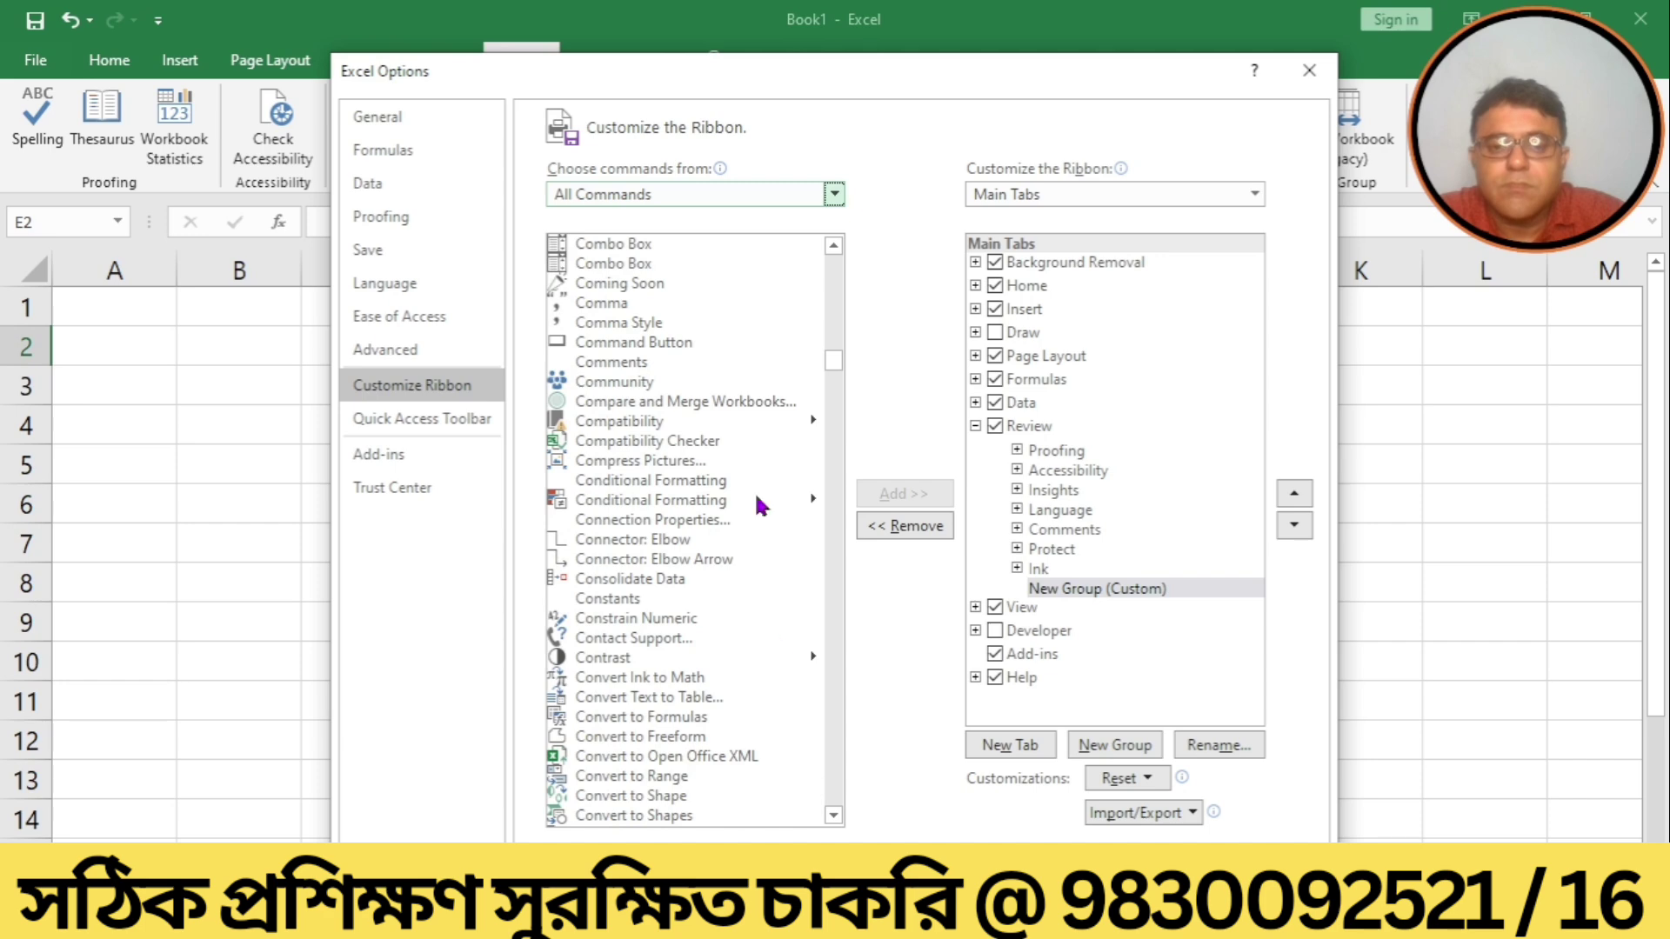
pyautogui.click(716, 403)
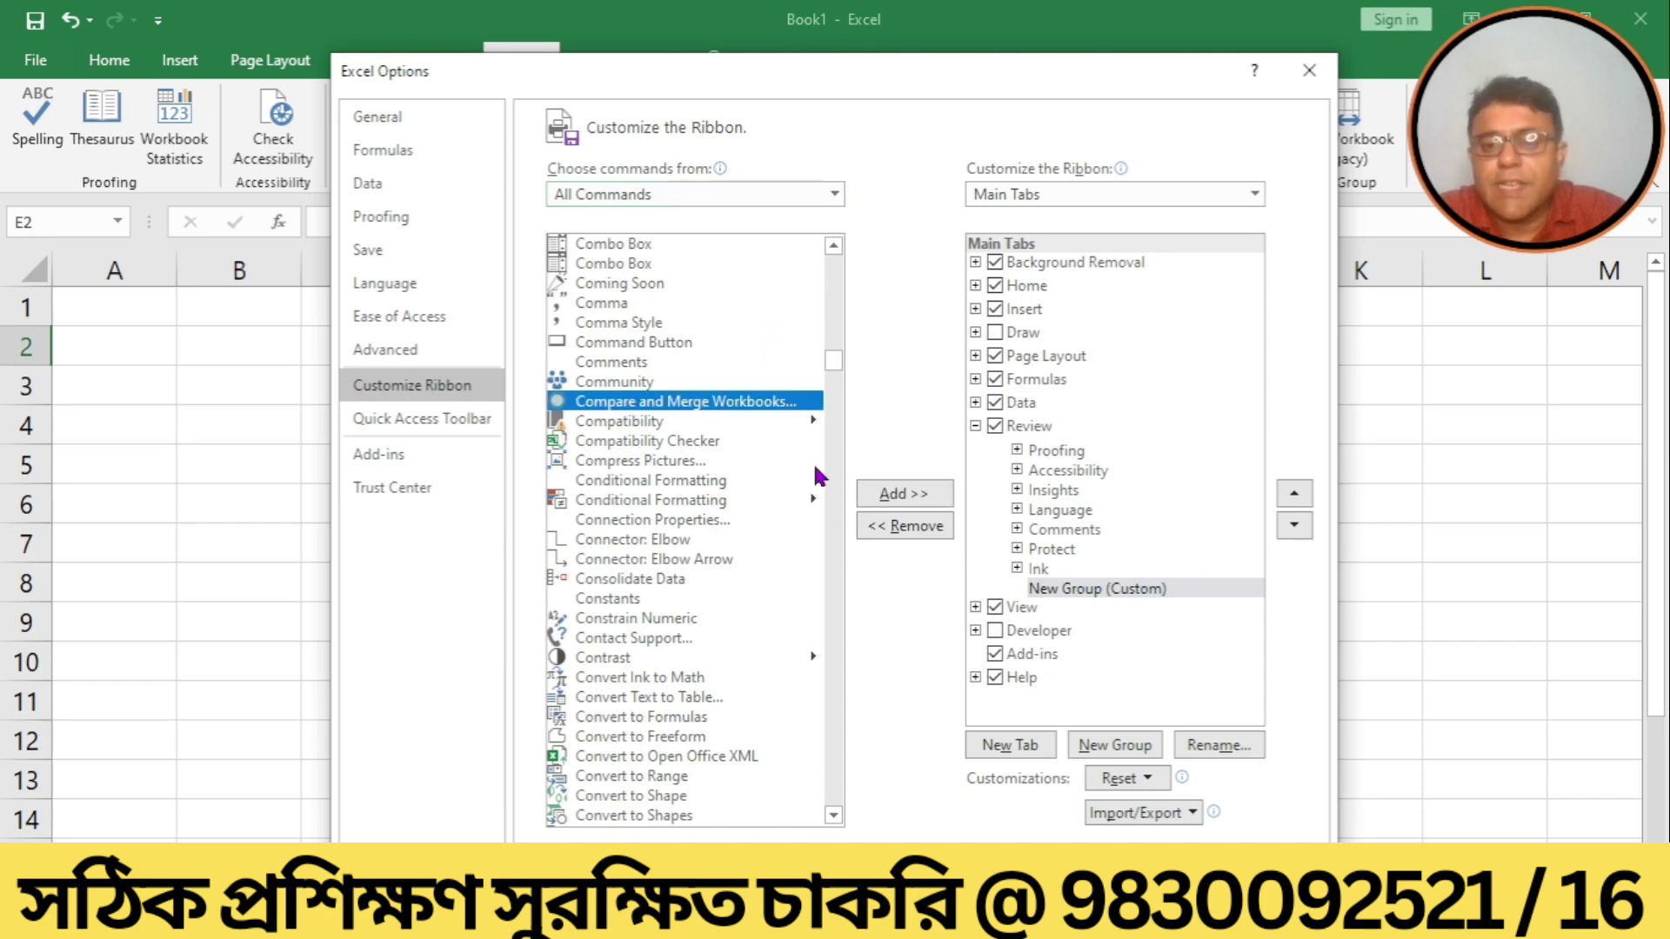
pyautogui.click(884, 494)
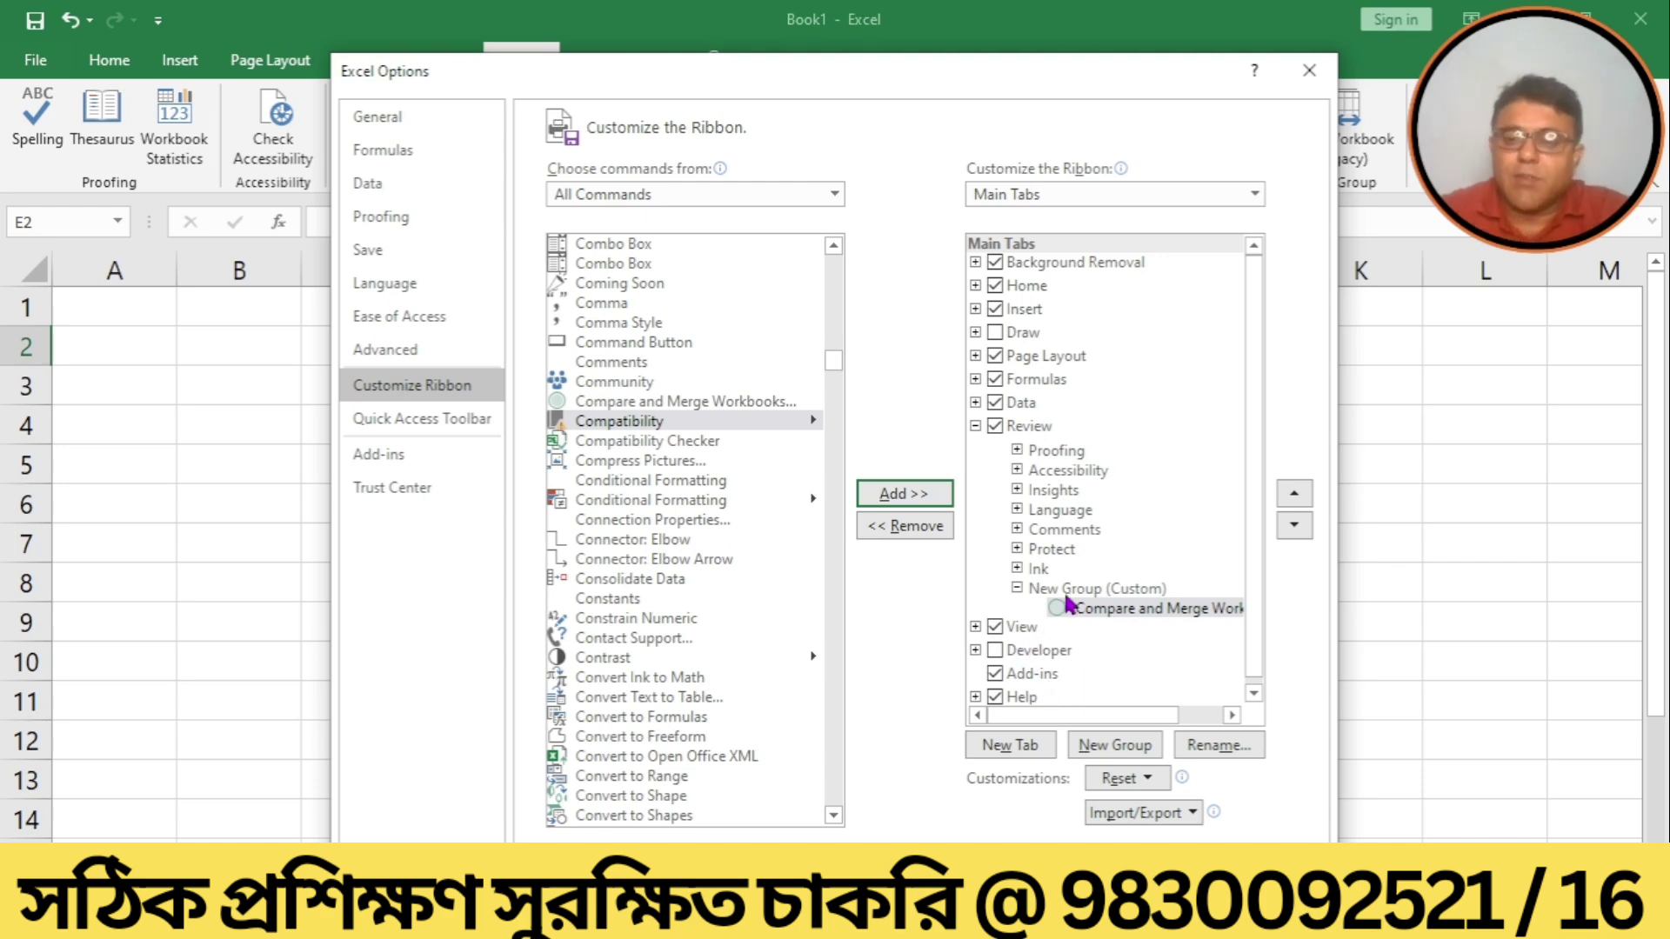
# Remove Compare and Merge Workbooks from the Review ribbon's custom group and apply the ribbon customization.
pyautogui.click(923, 528)
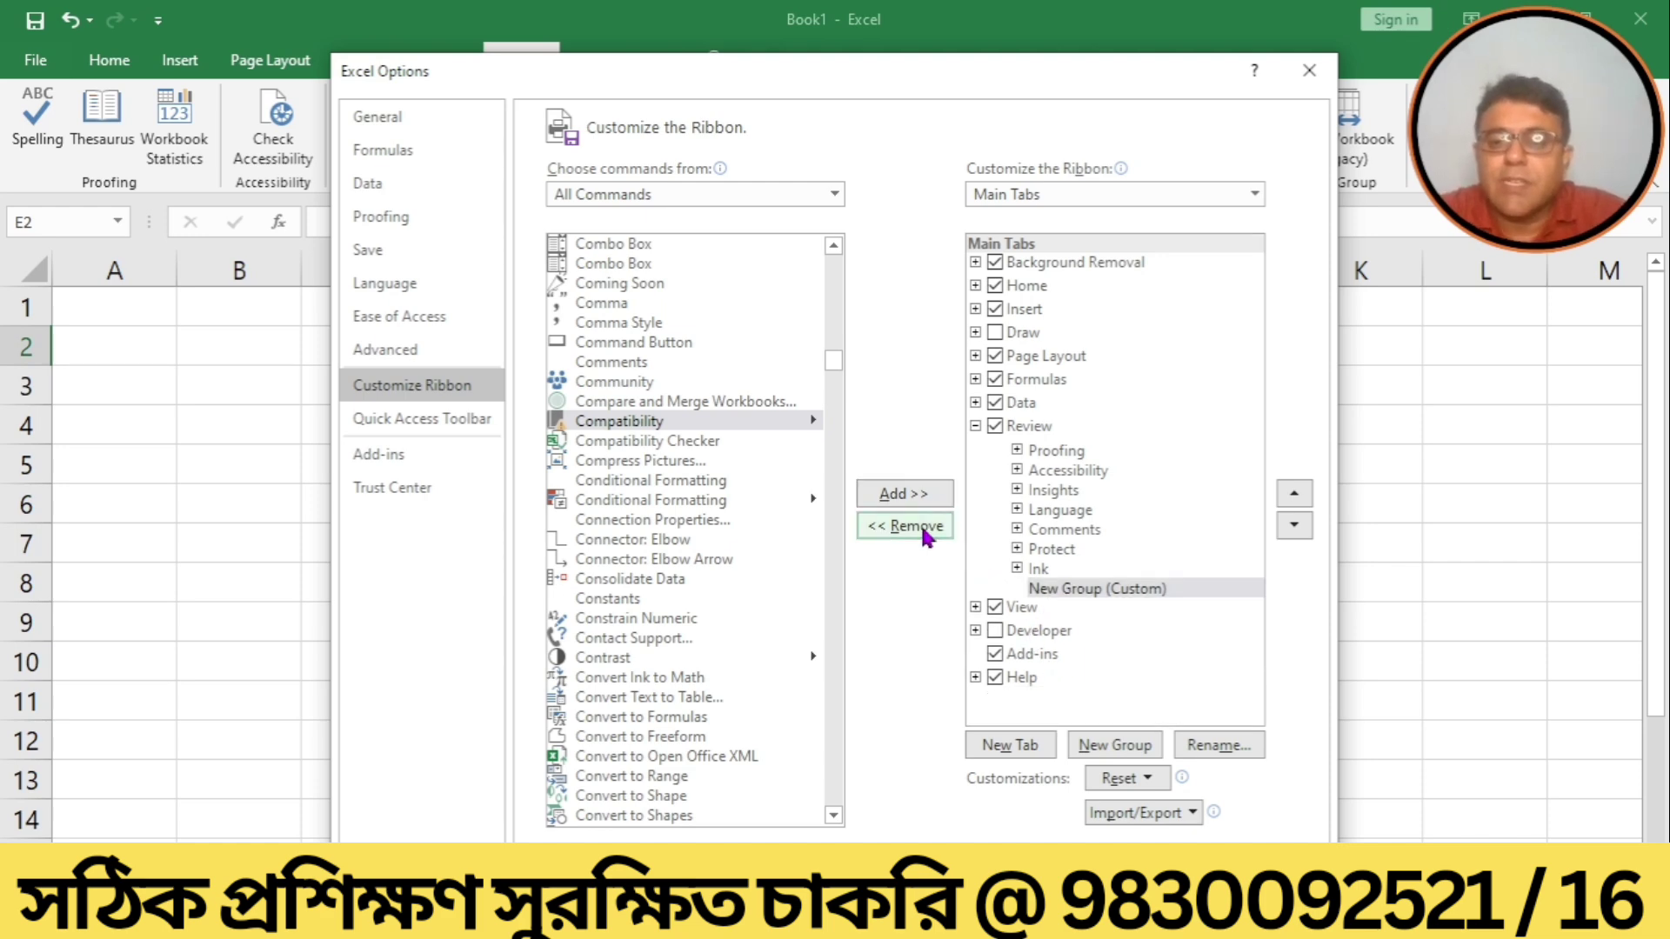
pyautogui.click(1183, 875)
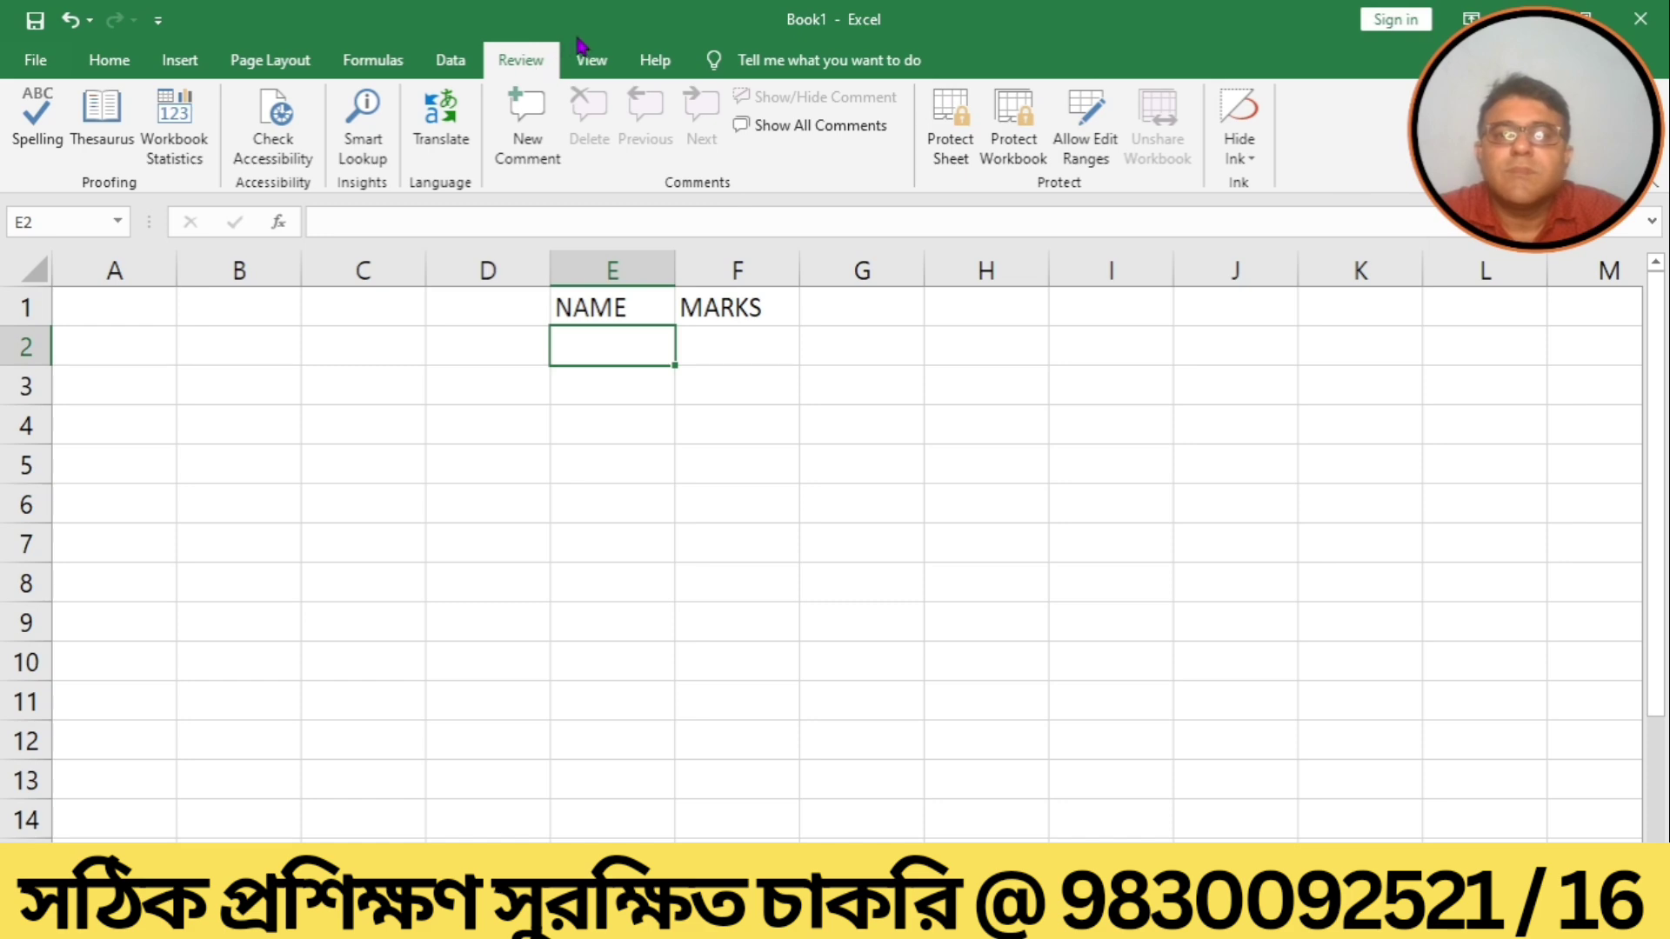
pyautogui.click(588, 67)
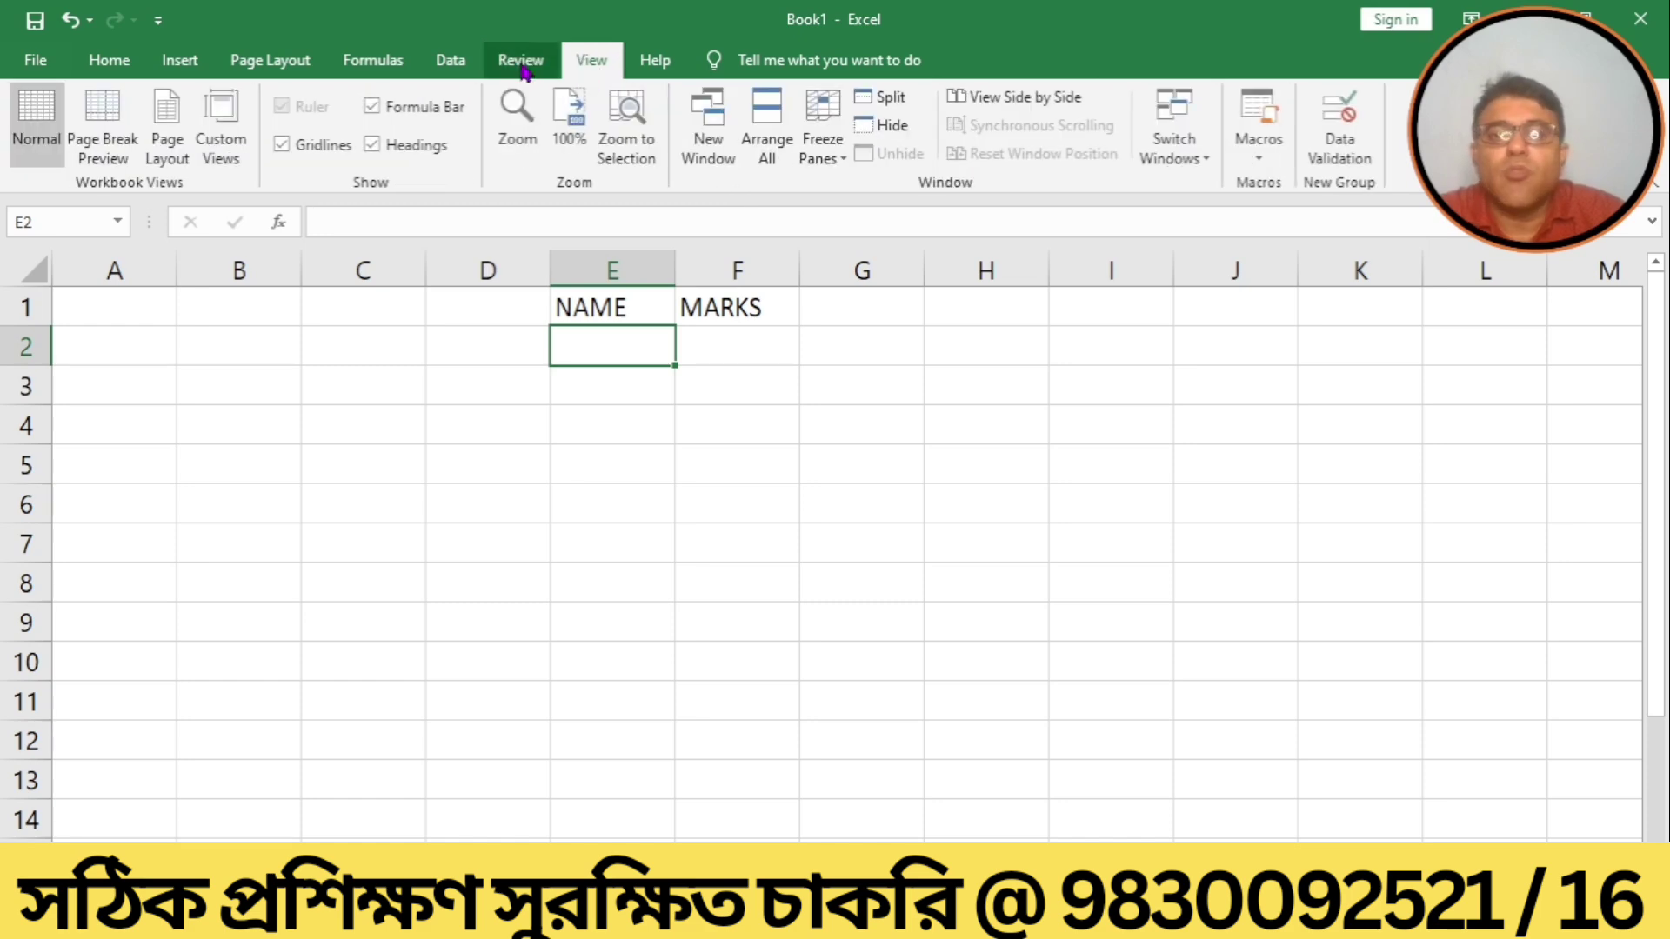
pyautogui.click(449, 70)
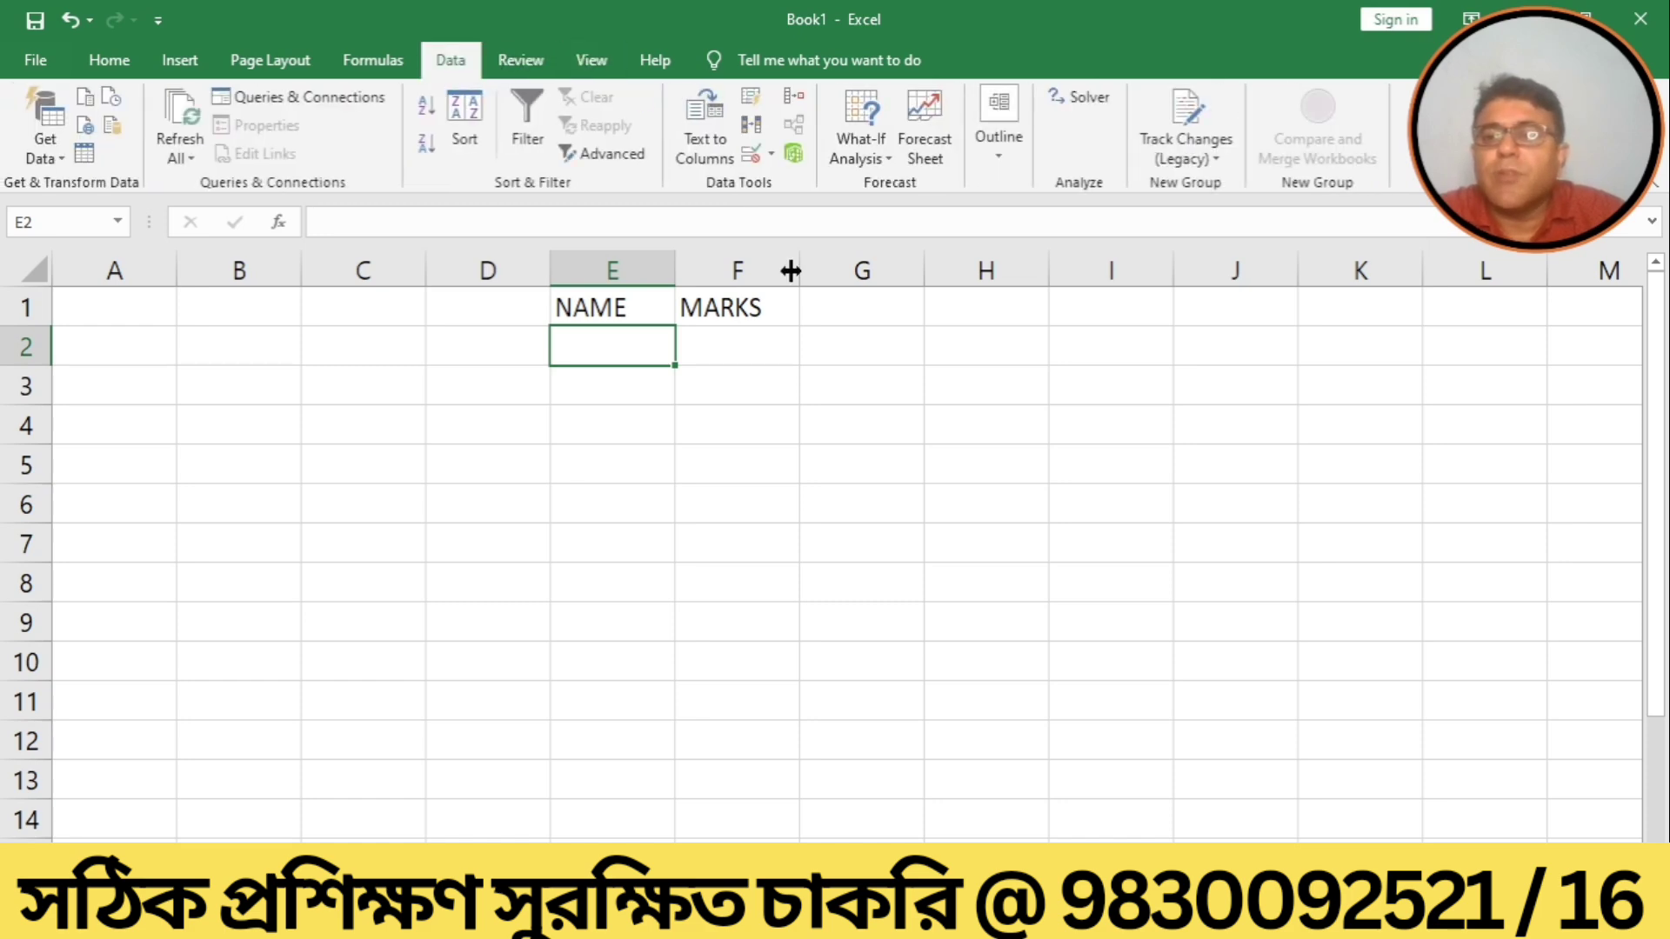
pyautogui.click(520, 59)
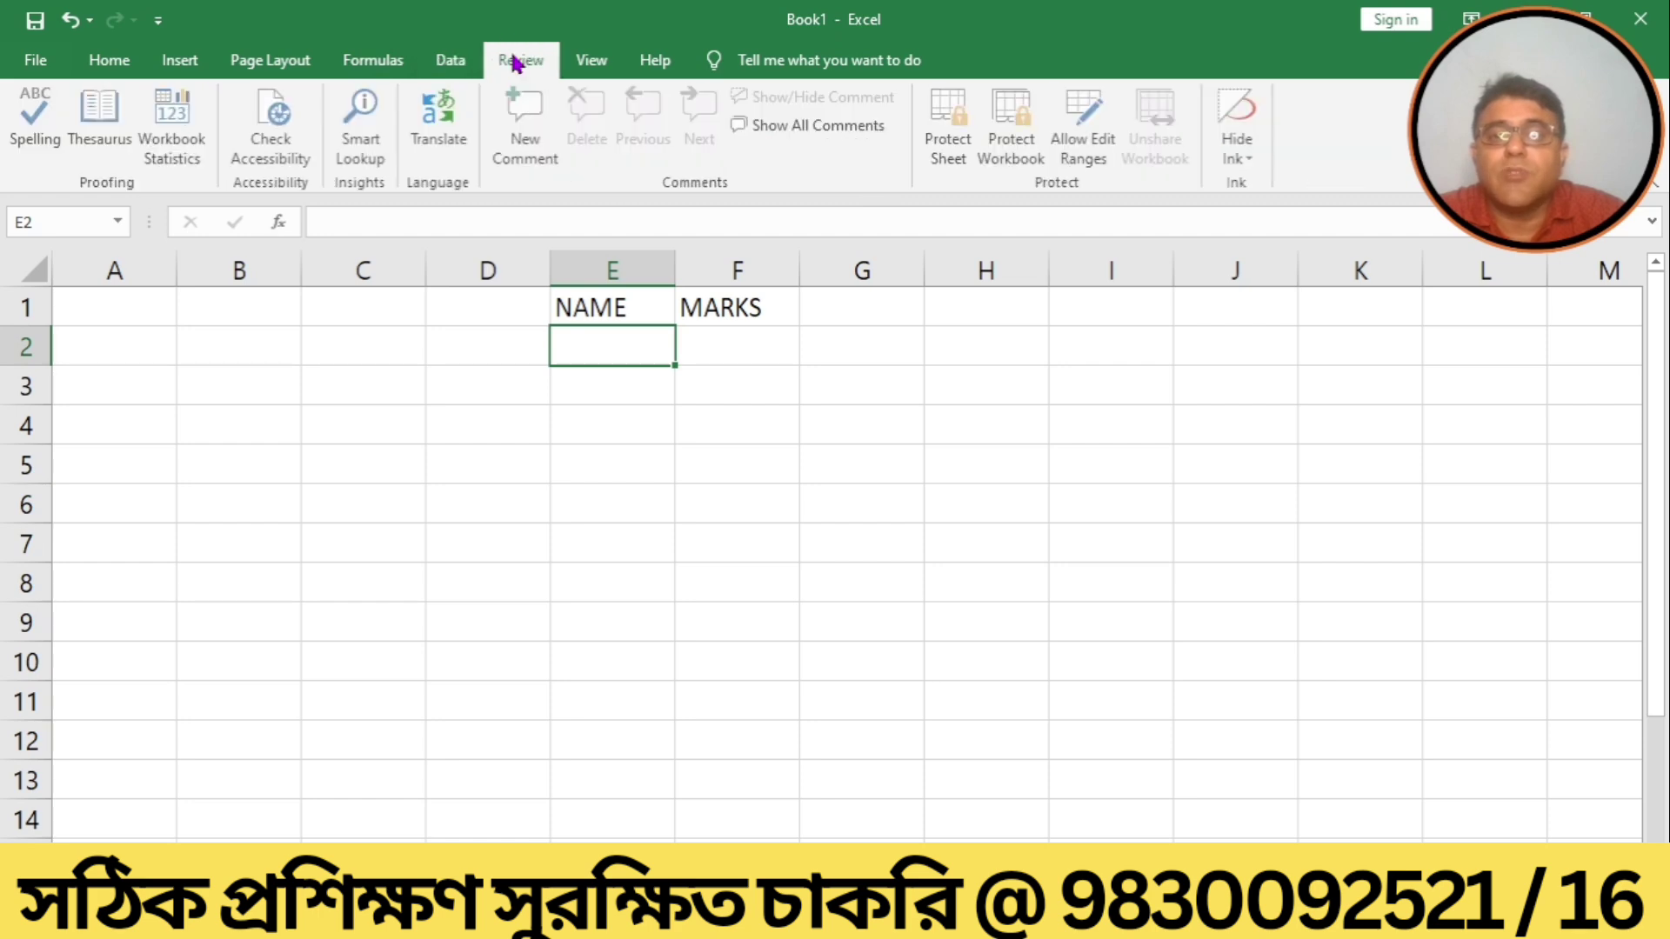
pyautogui.click(585, 59)
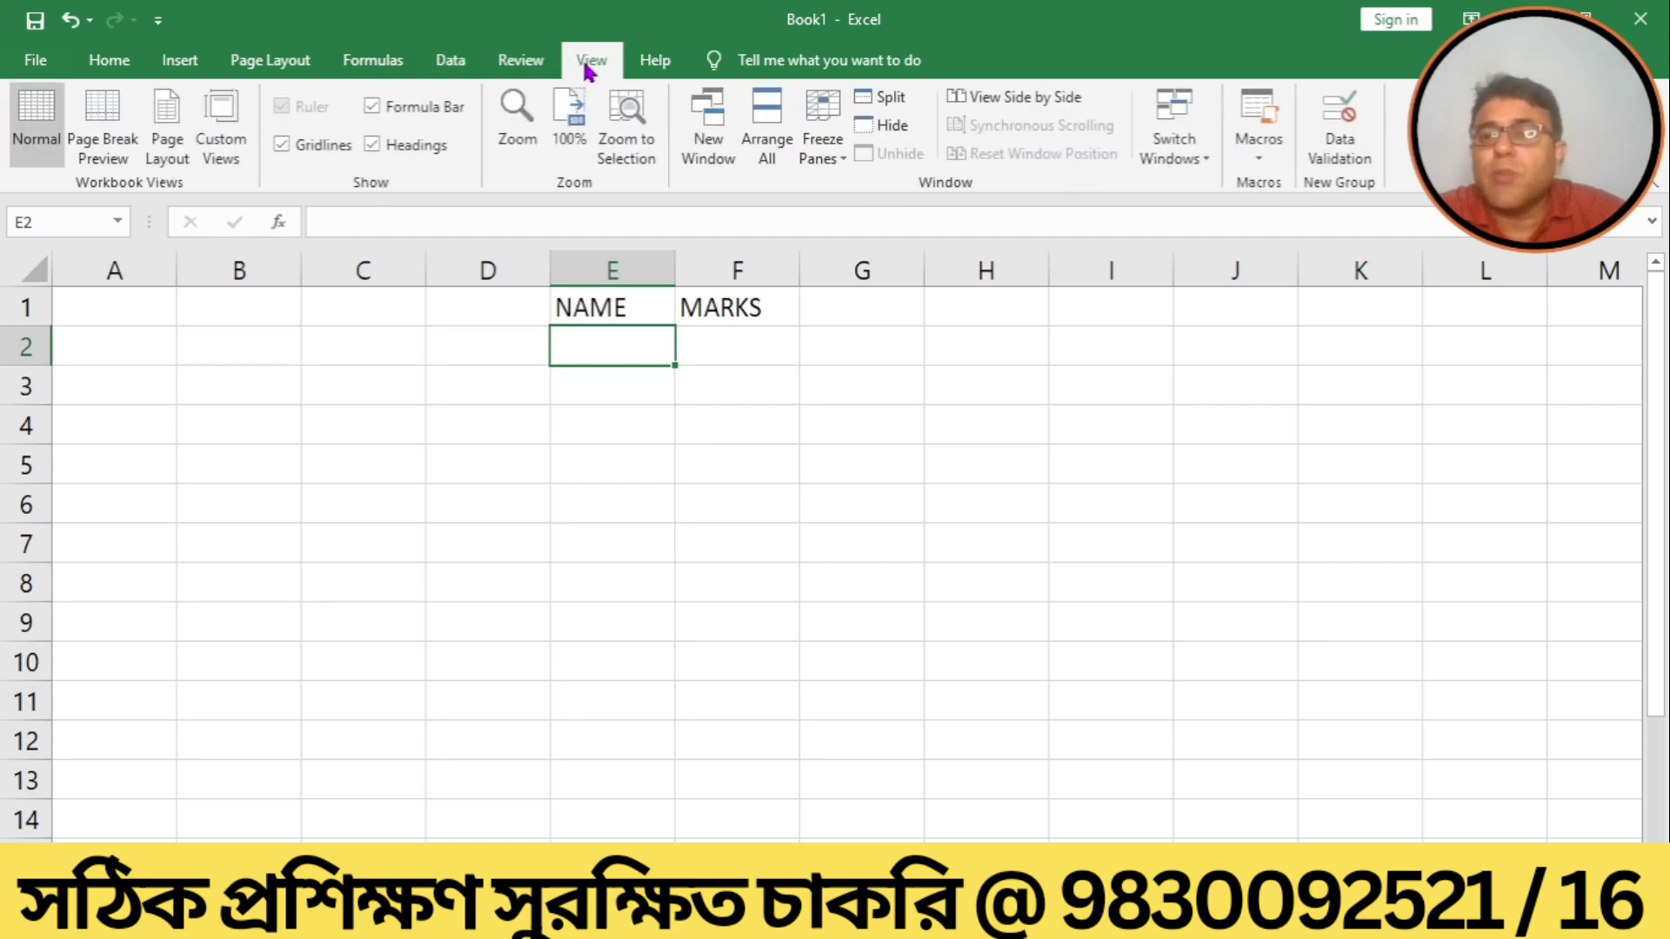
pyautogui.click(516, 59)
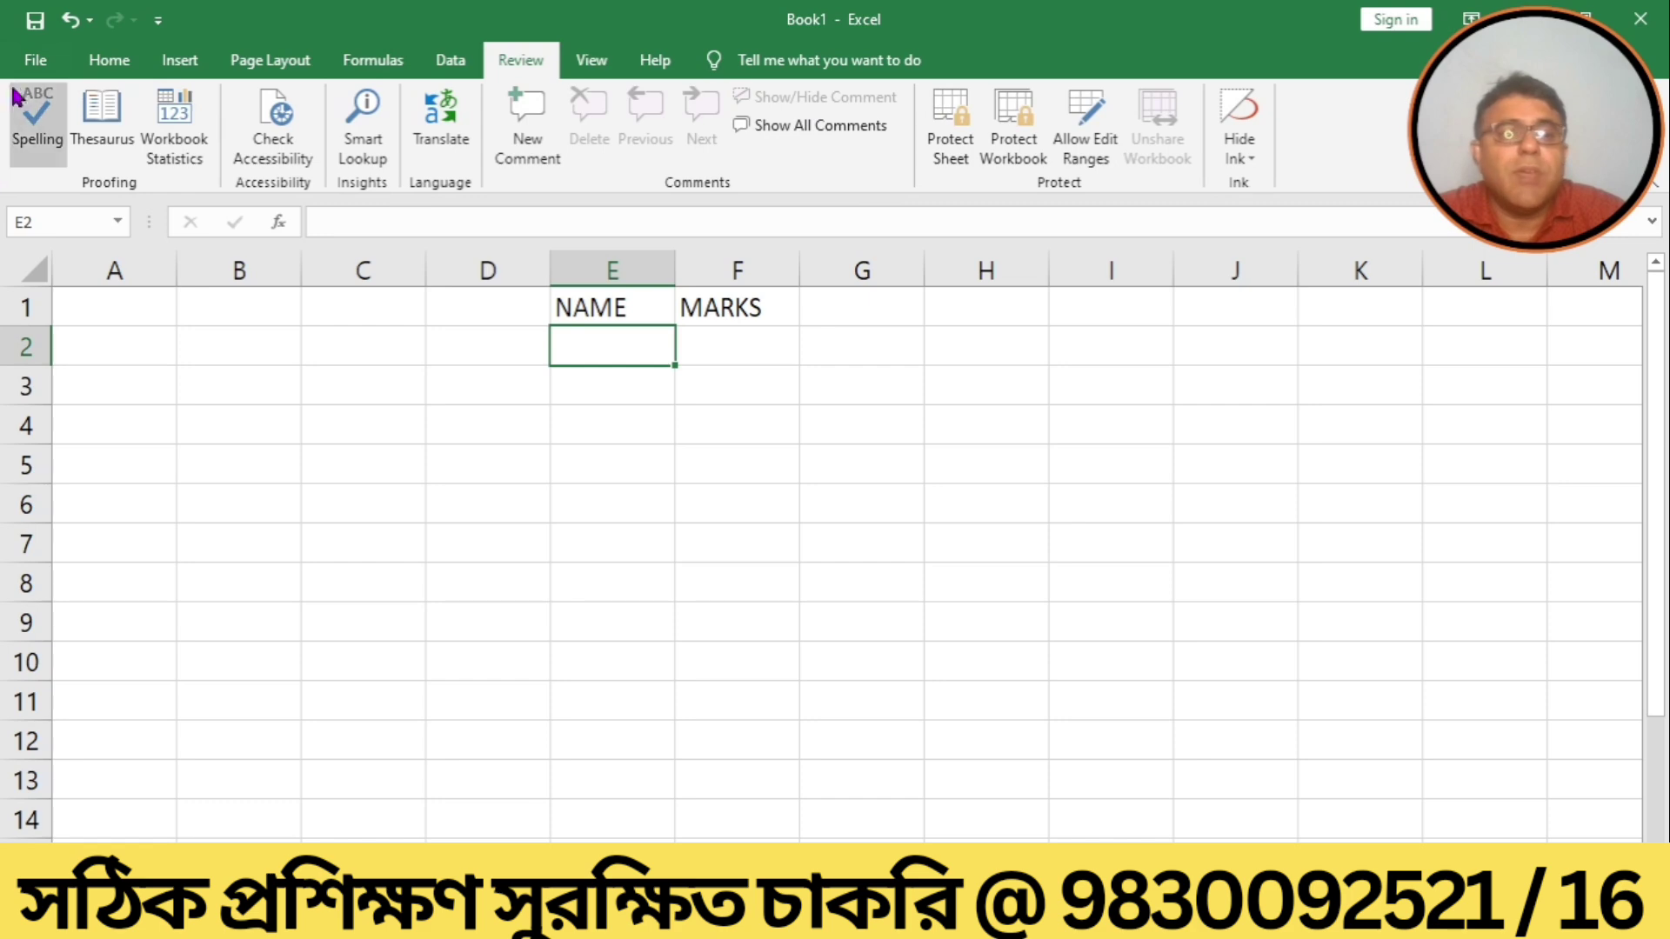
# Find Share Workbook (Legacy) among all commands in the ribbon customization options and try to add it directly to the Review ribbon.
pyautogui.click(34, 59)
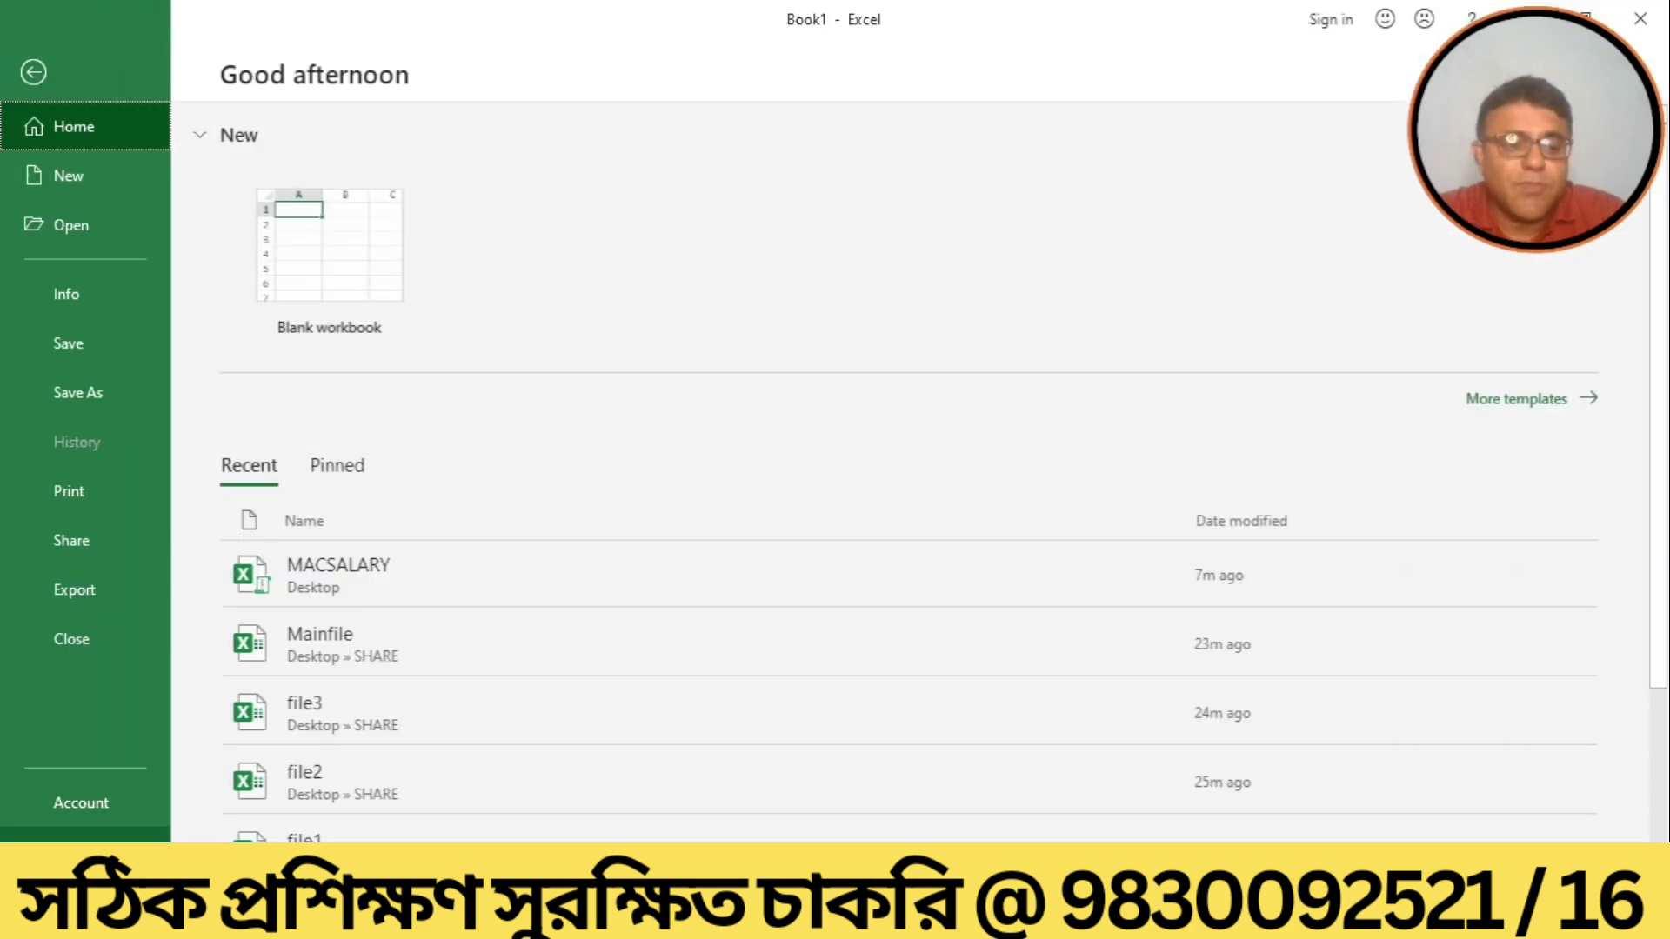
pyautogui.click(80, 901)
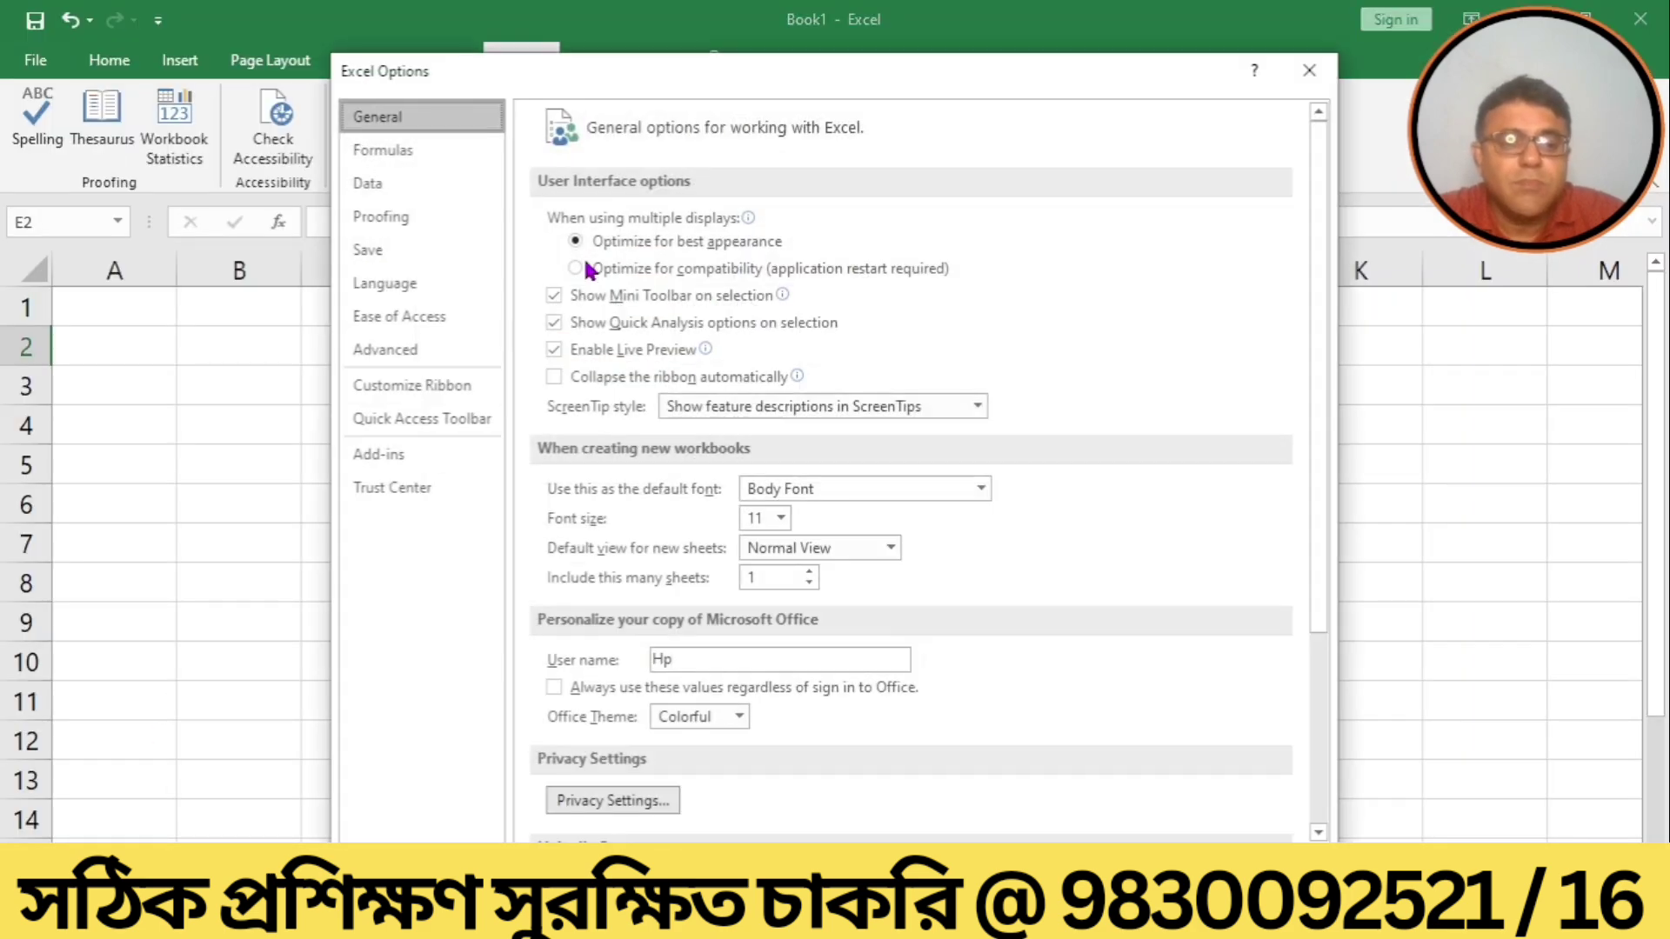
pyautogui.click(409, 389)
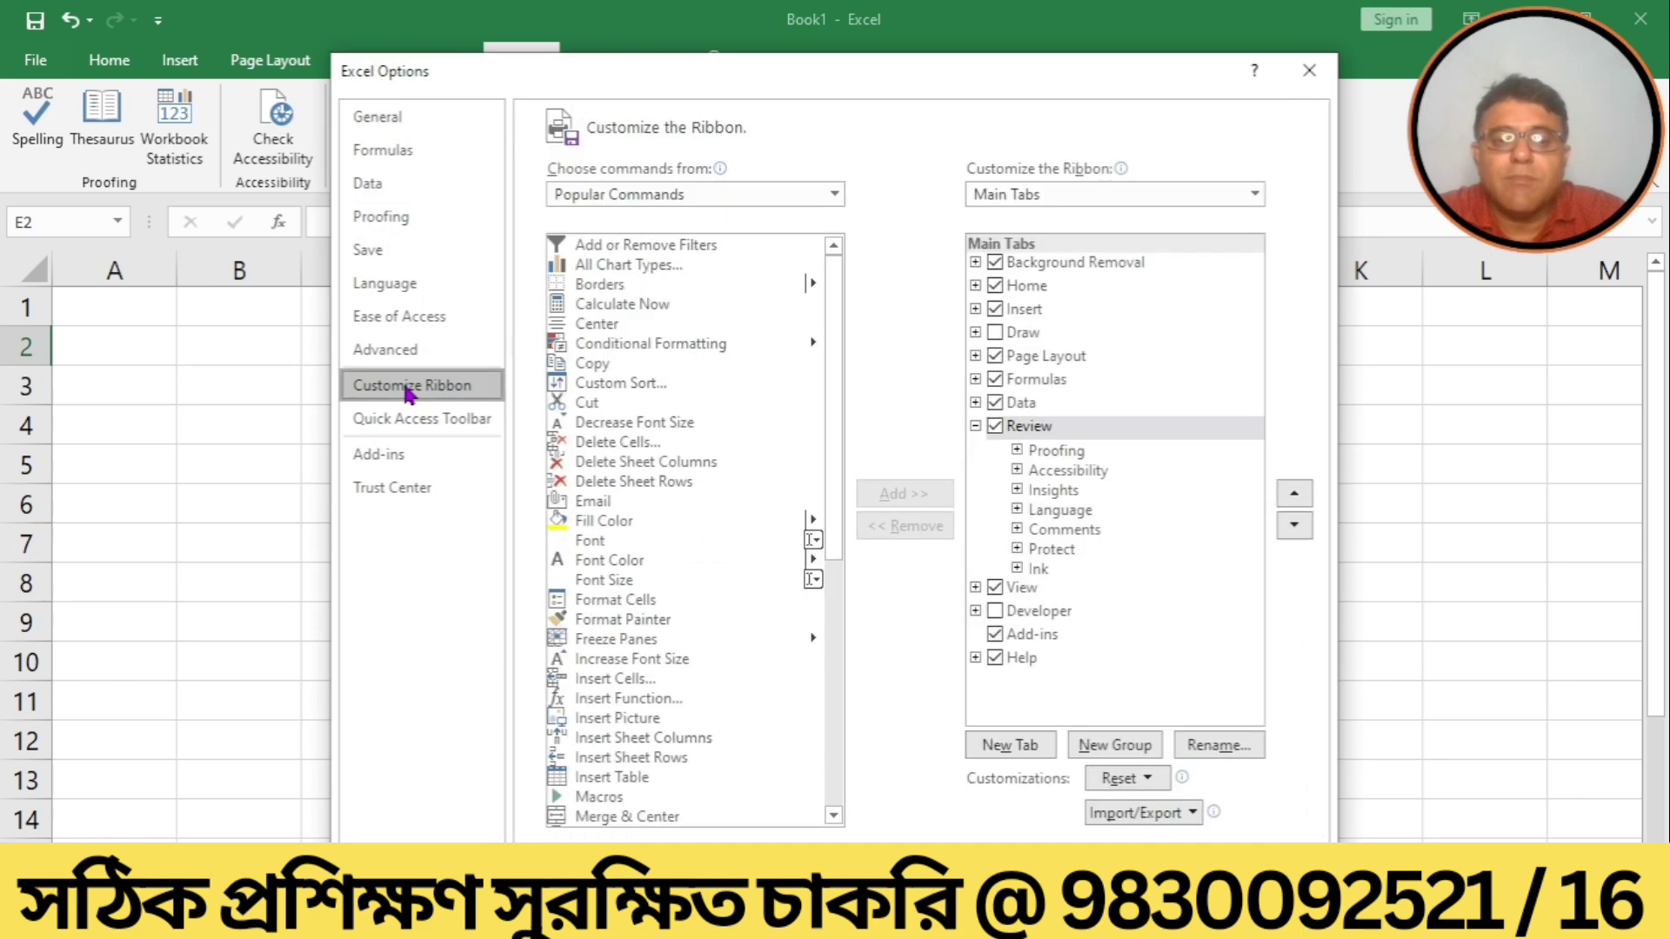
pyautogui.click(832, 195)
pyautogui.click(719, 266)
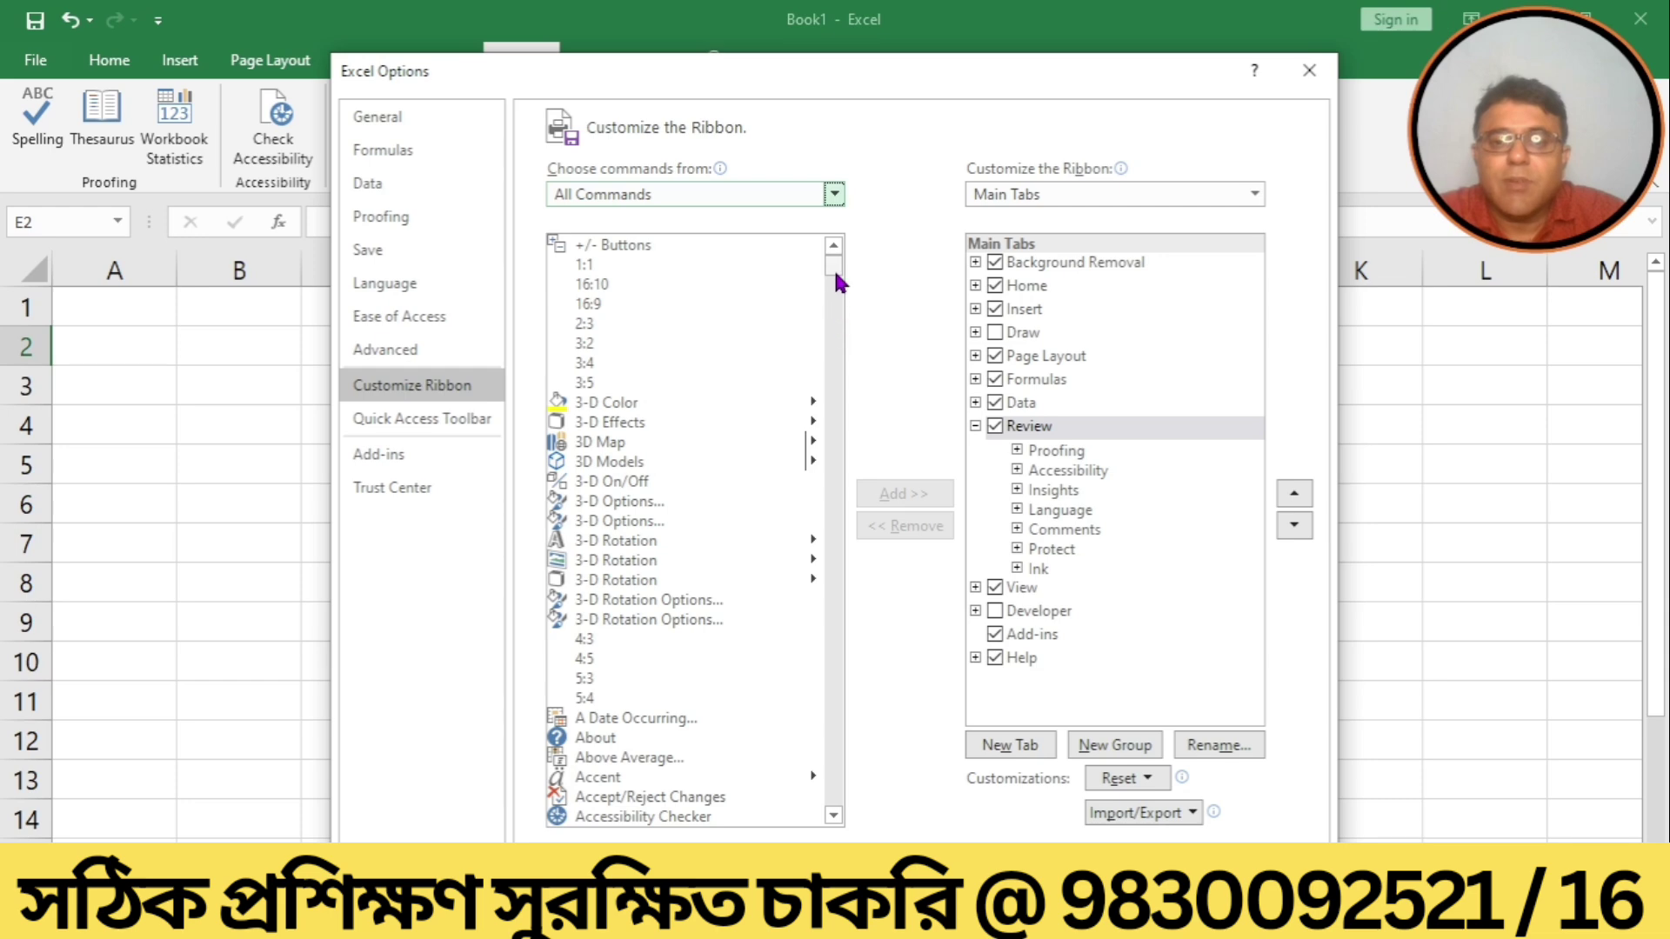
pyautogui.moveTo(833, 262); pyautogui.dragTo(833, 715)
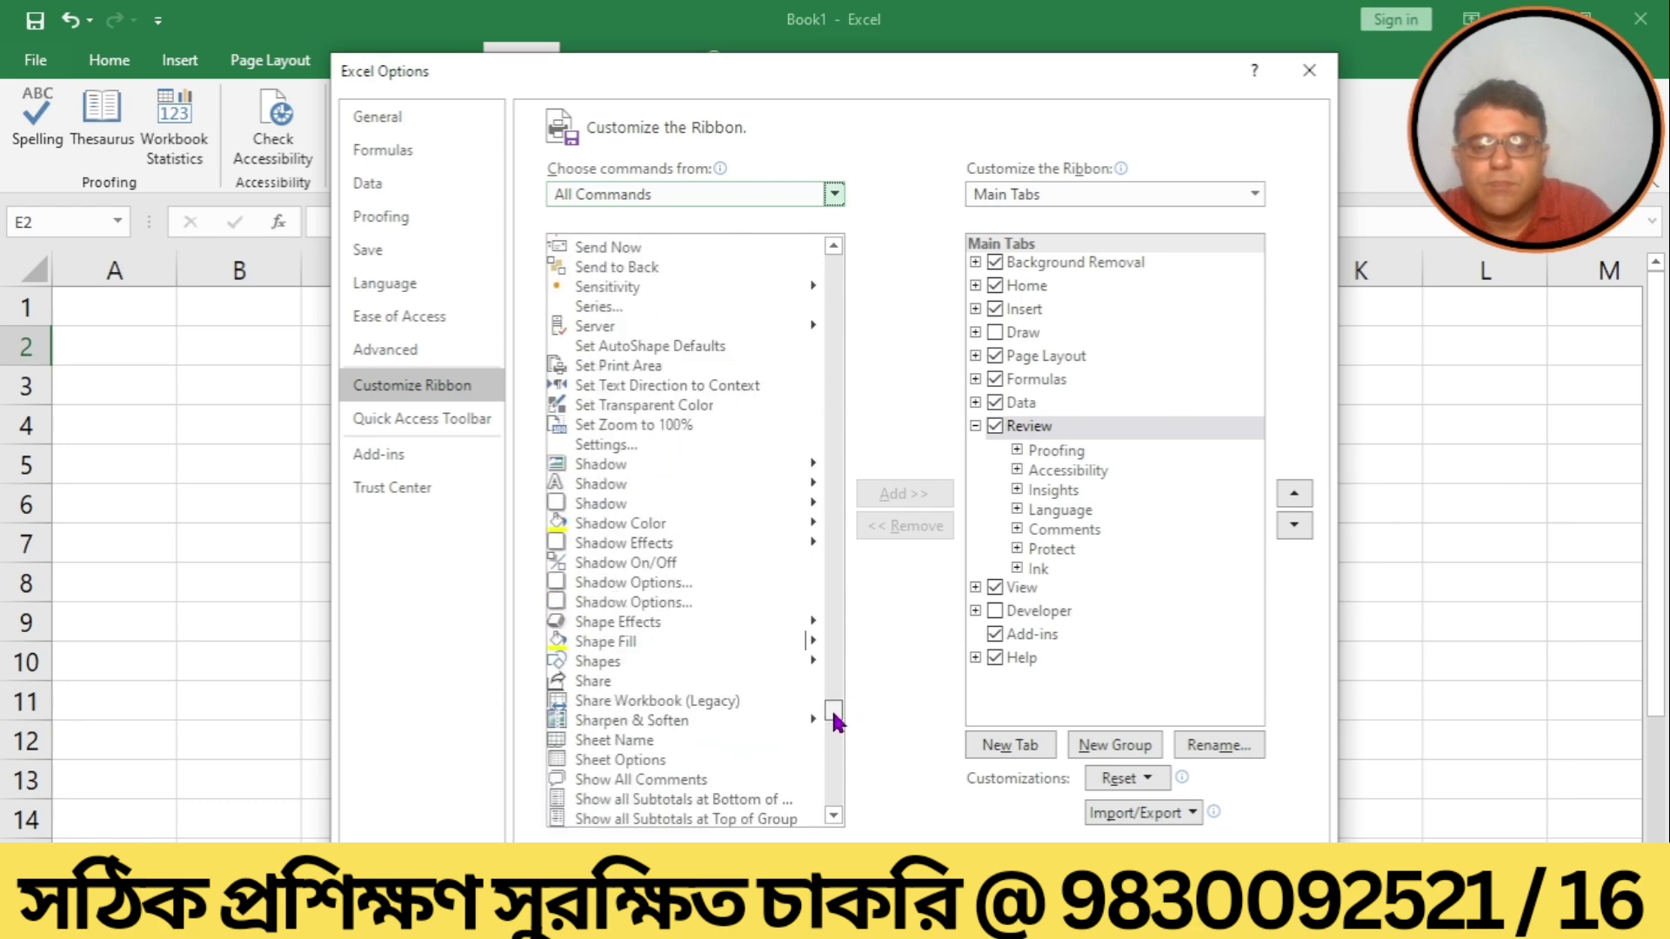
pyautogui.click(724, 703)
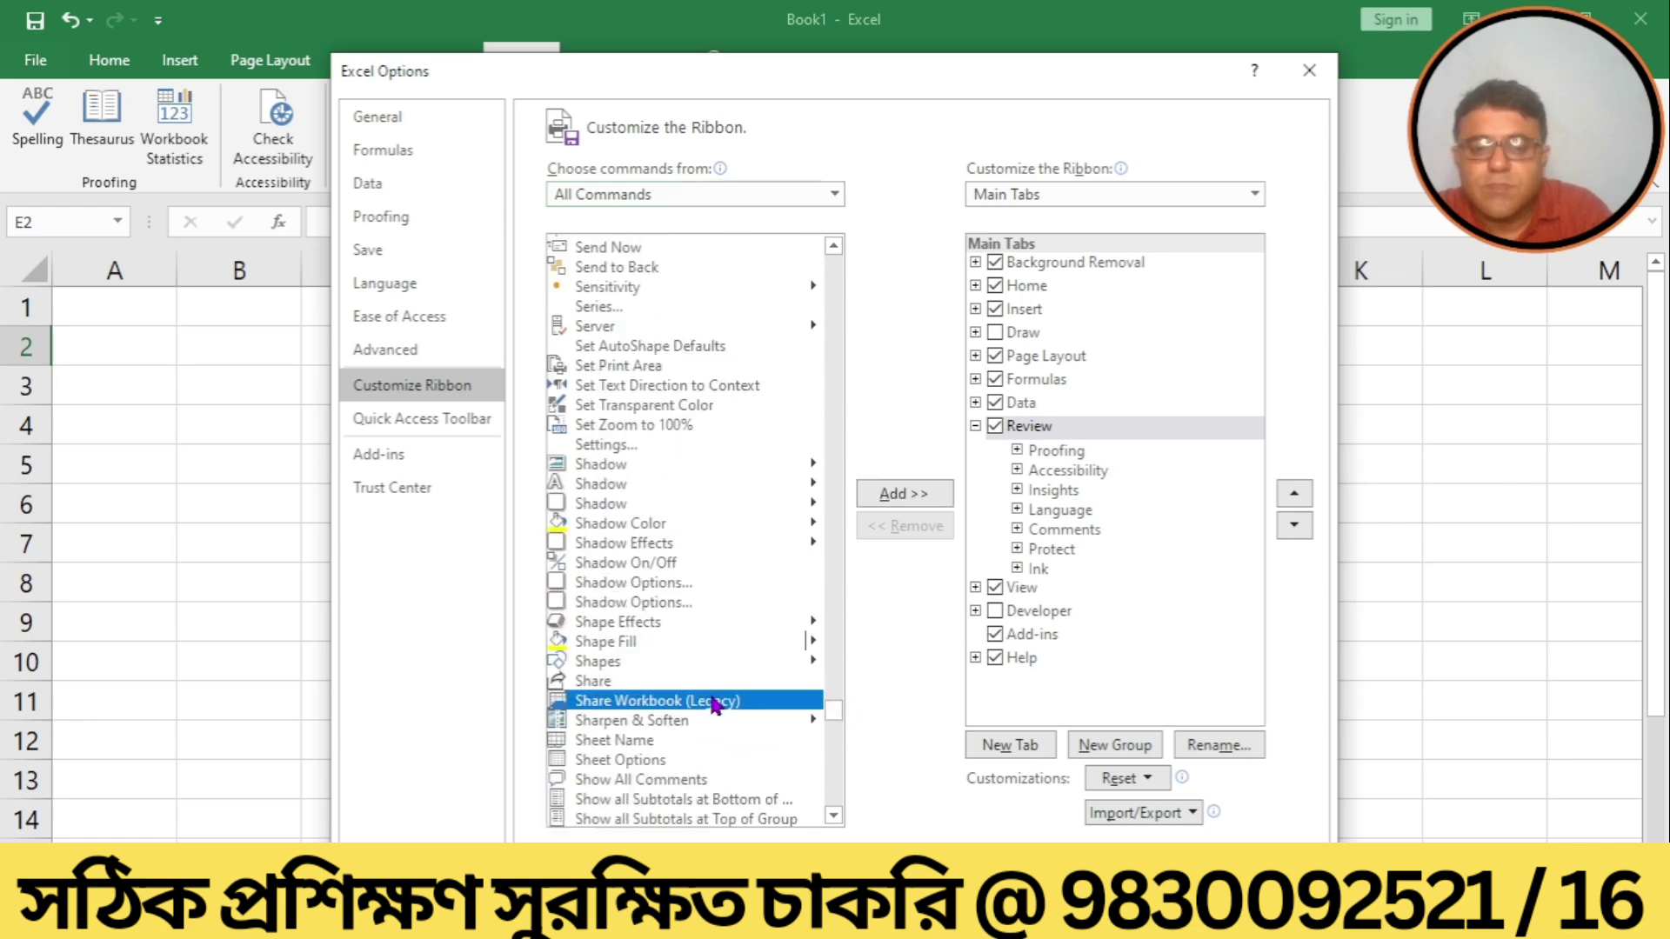
pyautogui.click(885, 505)
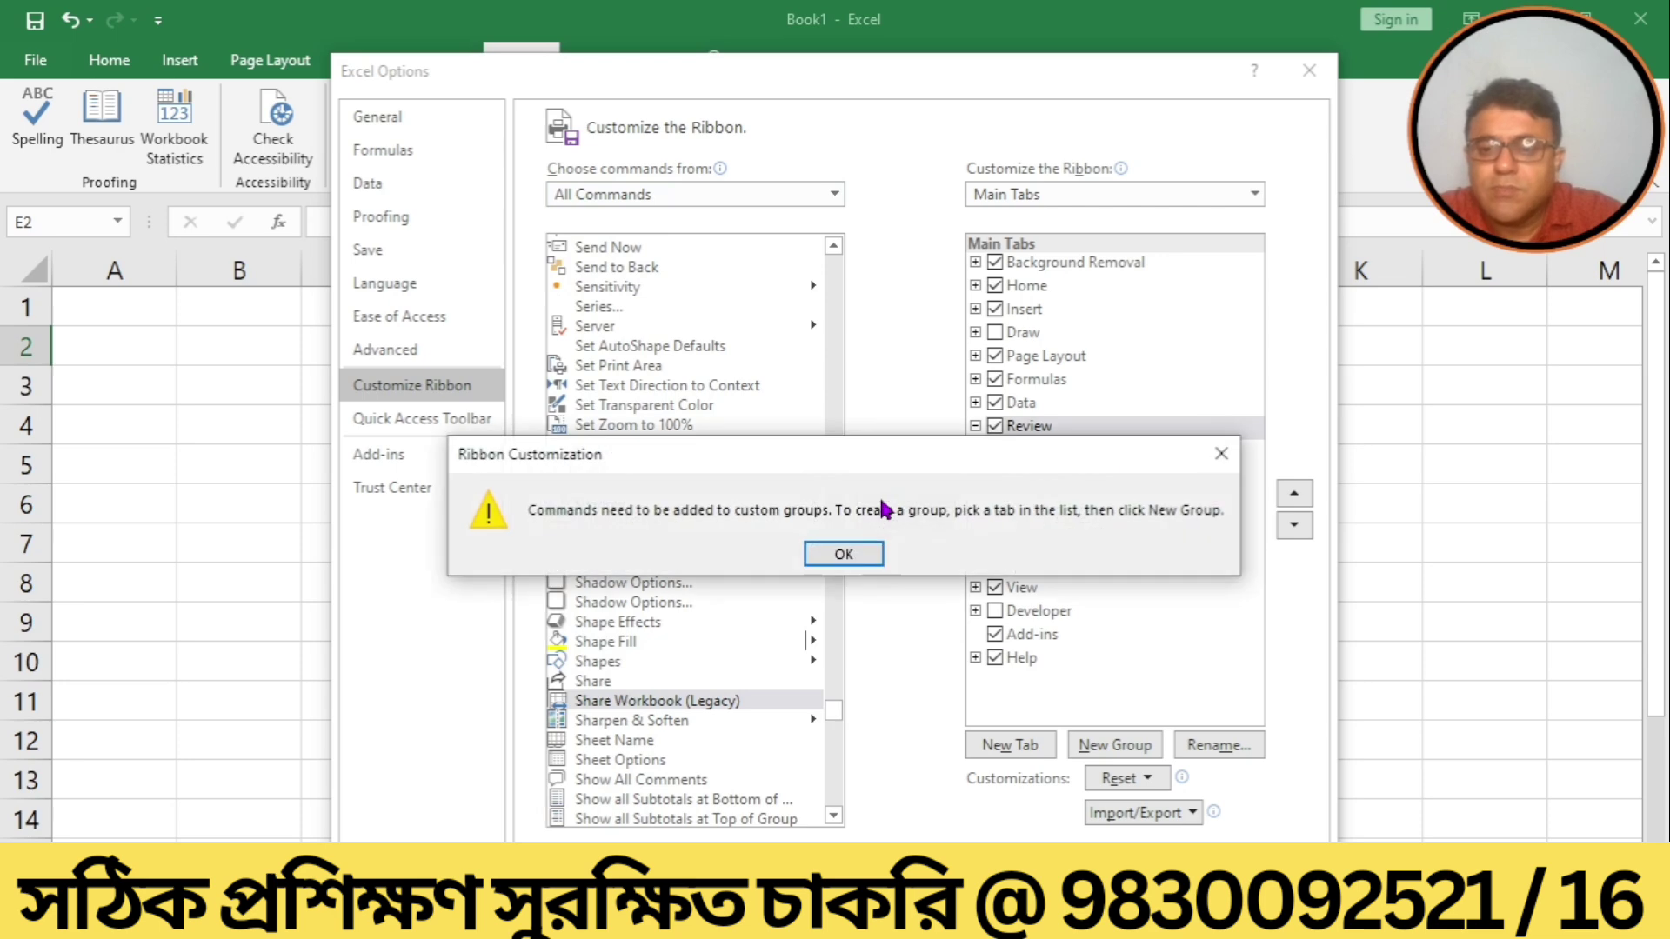
pyautogui.click(831, 552)
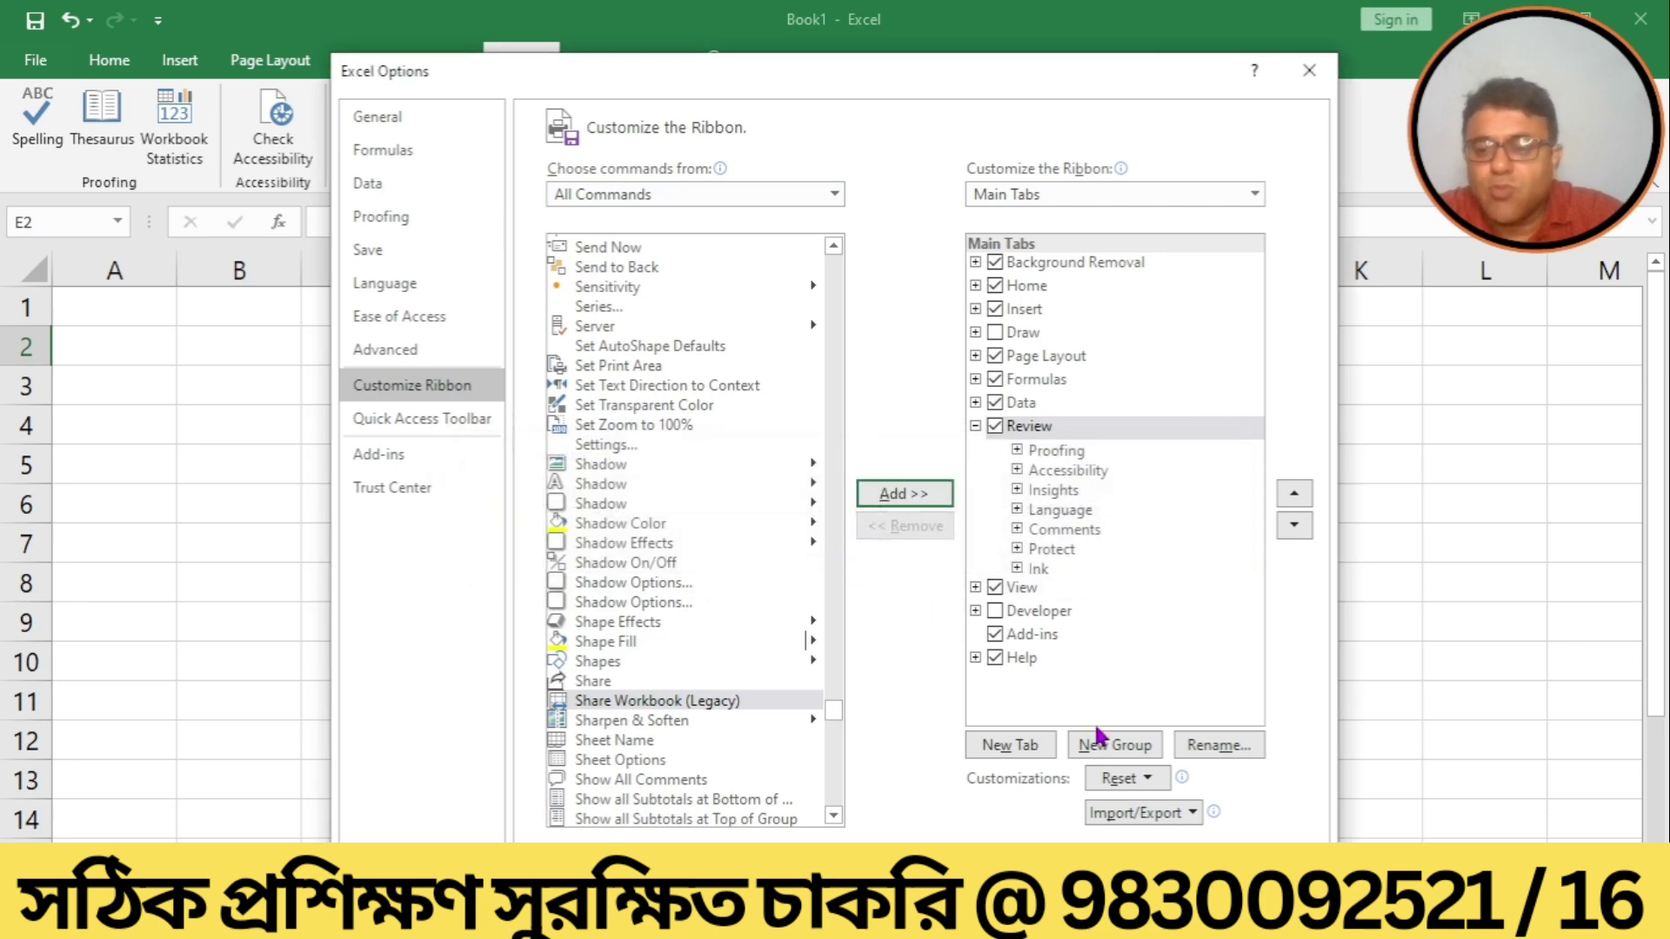
# Create a new custom group on the Review ribbon, add Share Workbook (Legacy) to it and apply the customization.
pyautogui.click(1103, 748)
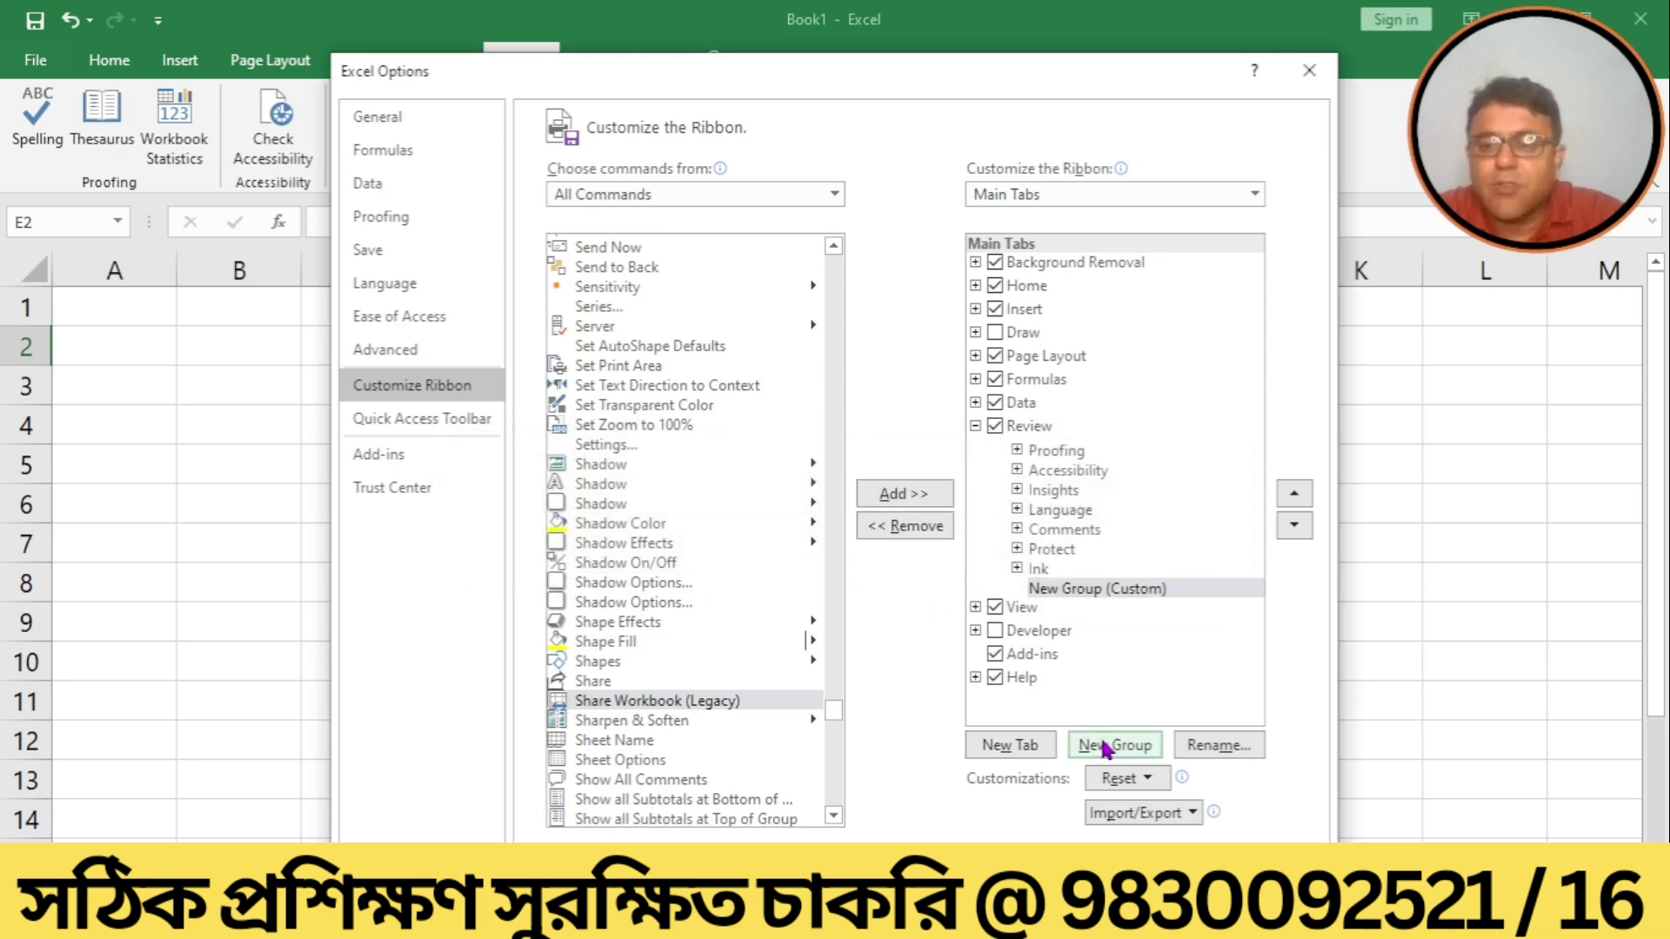
pyautogui.click(921, 495)
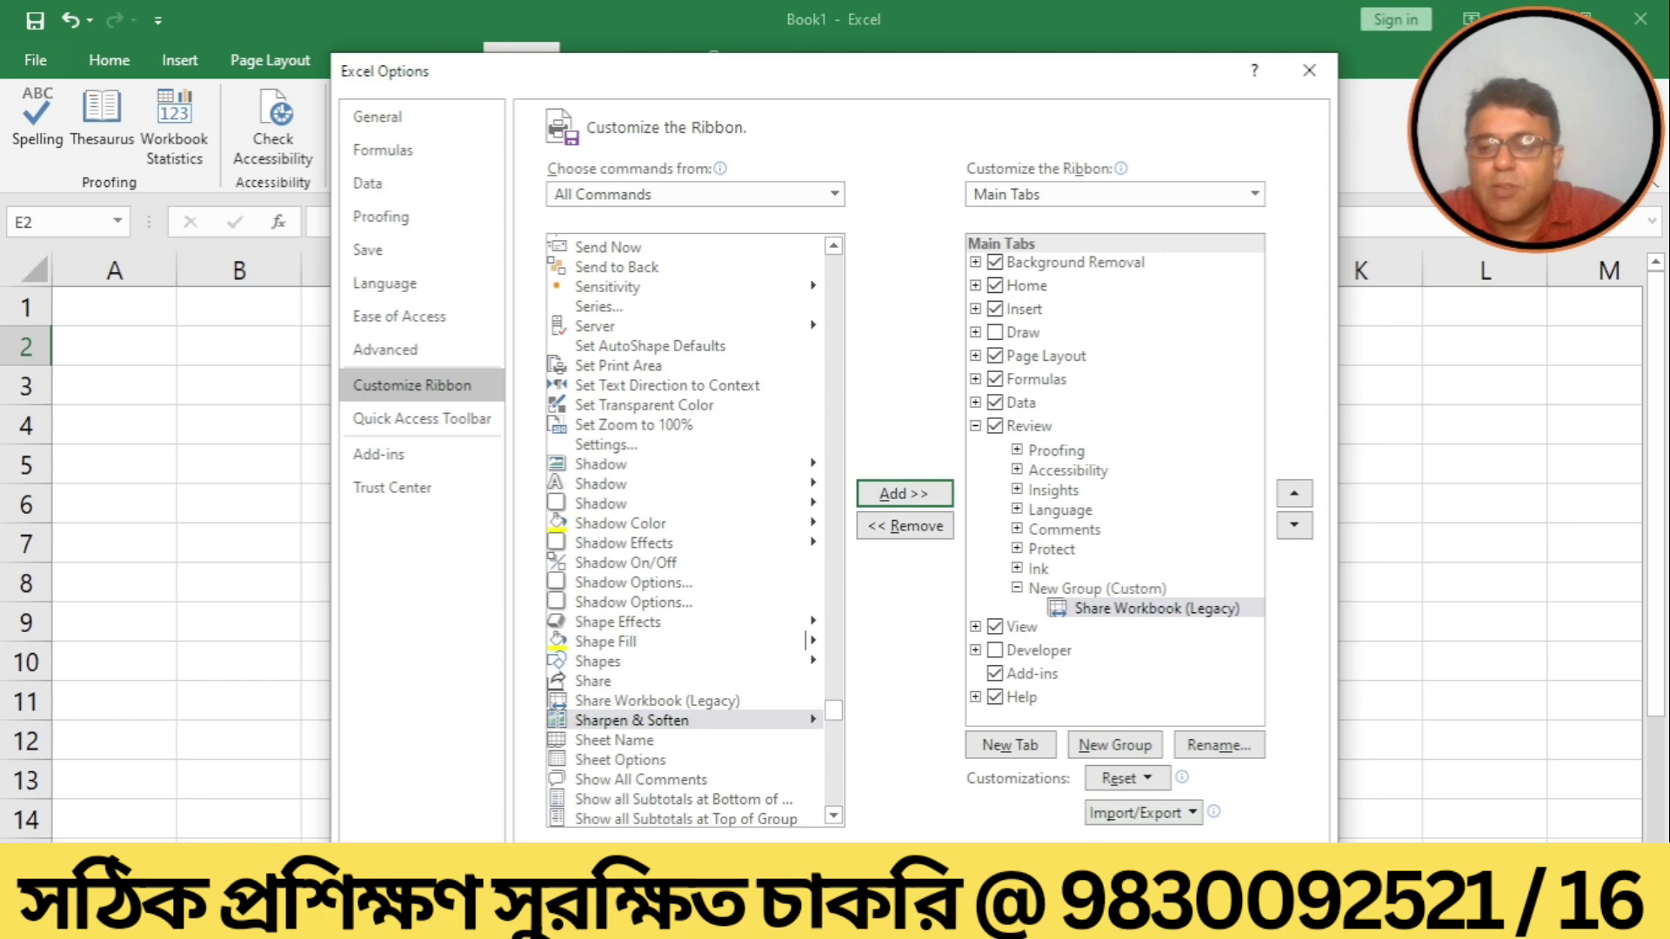
pyautogui.click(1195, 870)
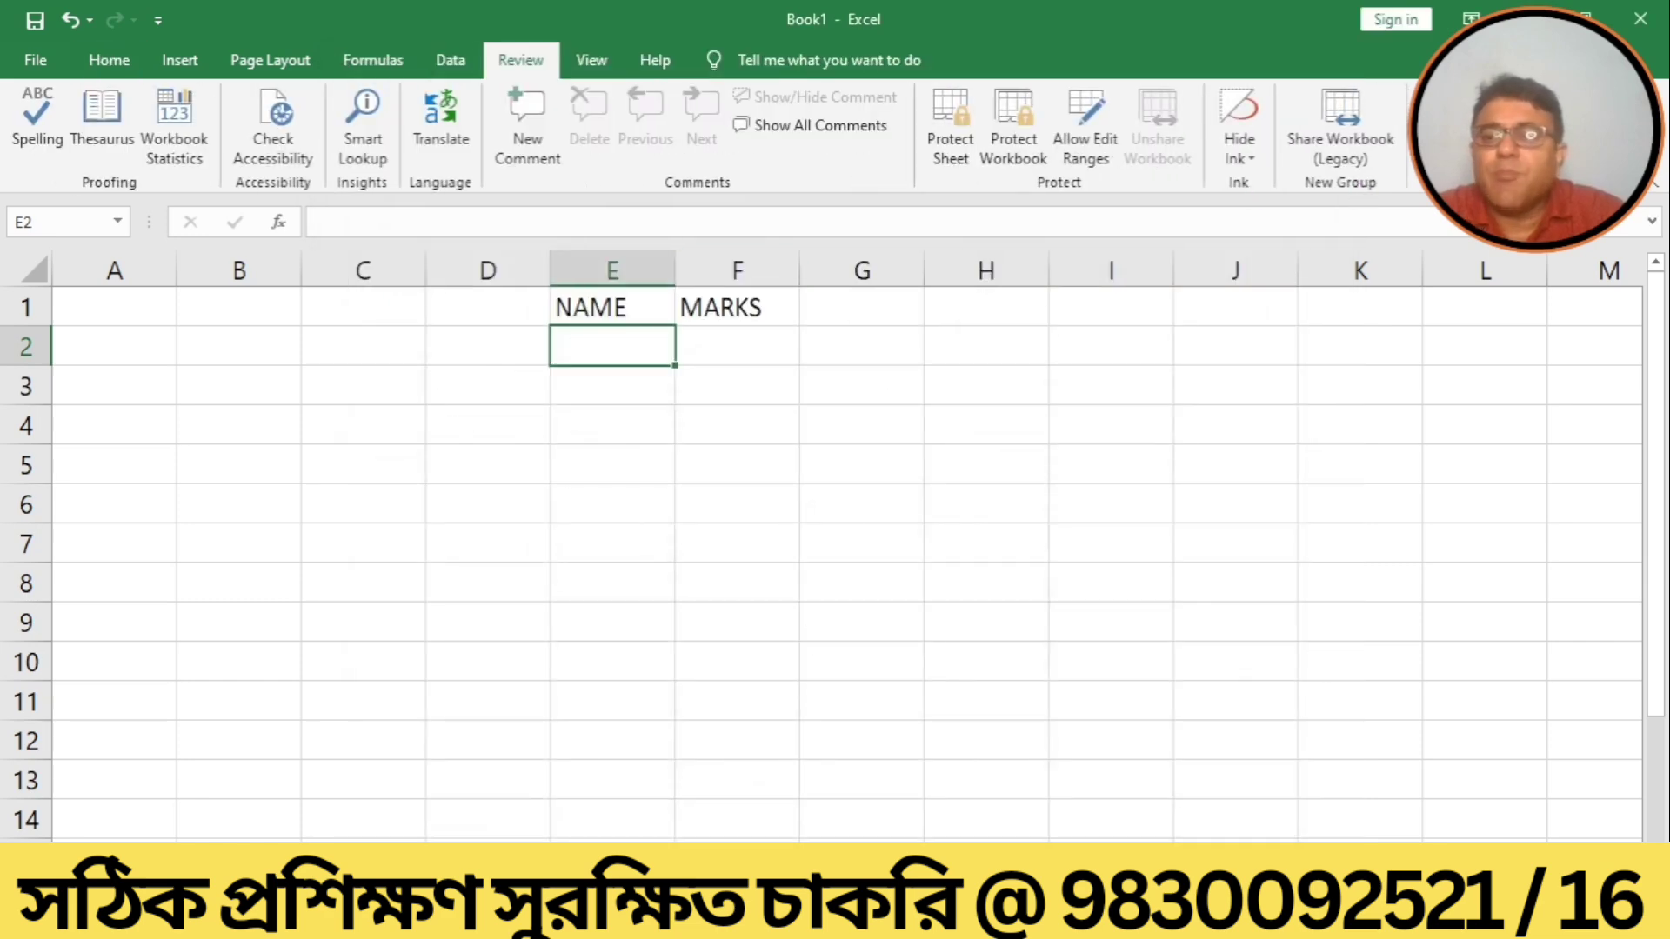
# Share the workbook with the legacy sharing command, enabling the old shared workbooks feature instead of co-authoring.
pyautogui.click(1354, 156)
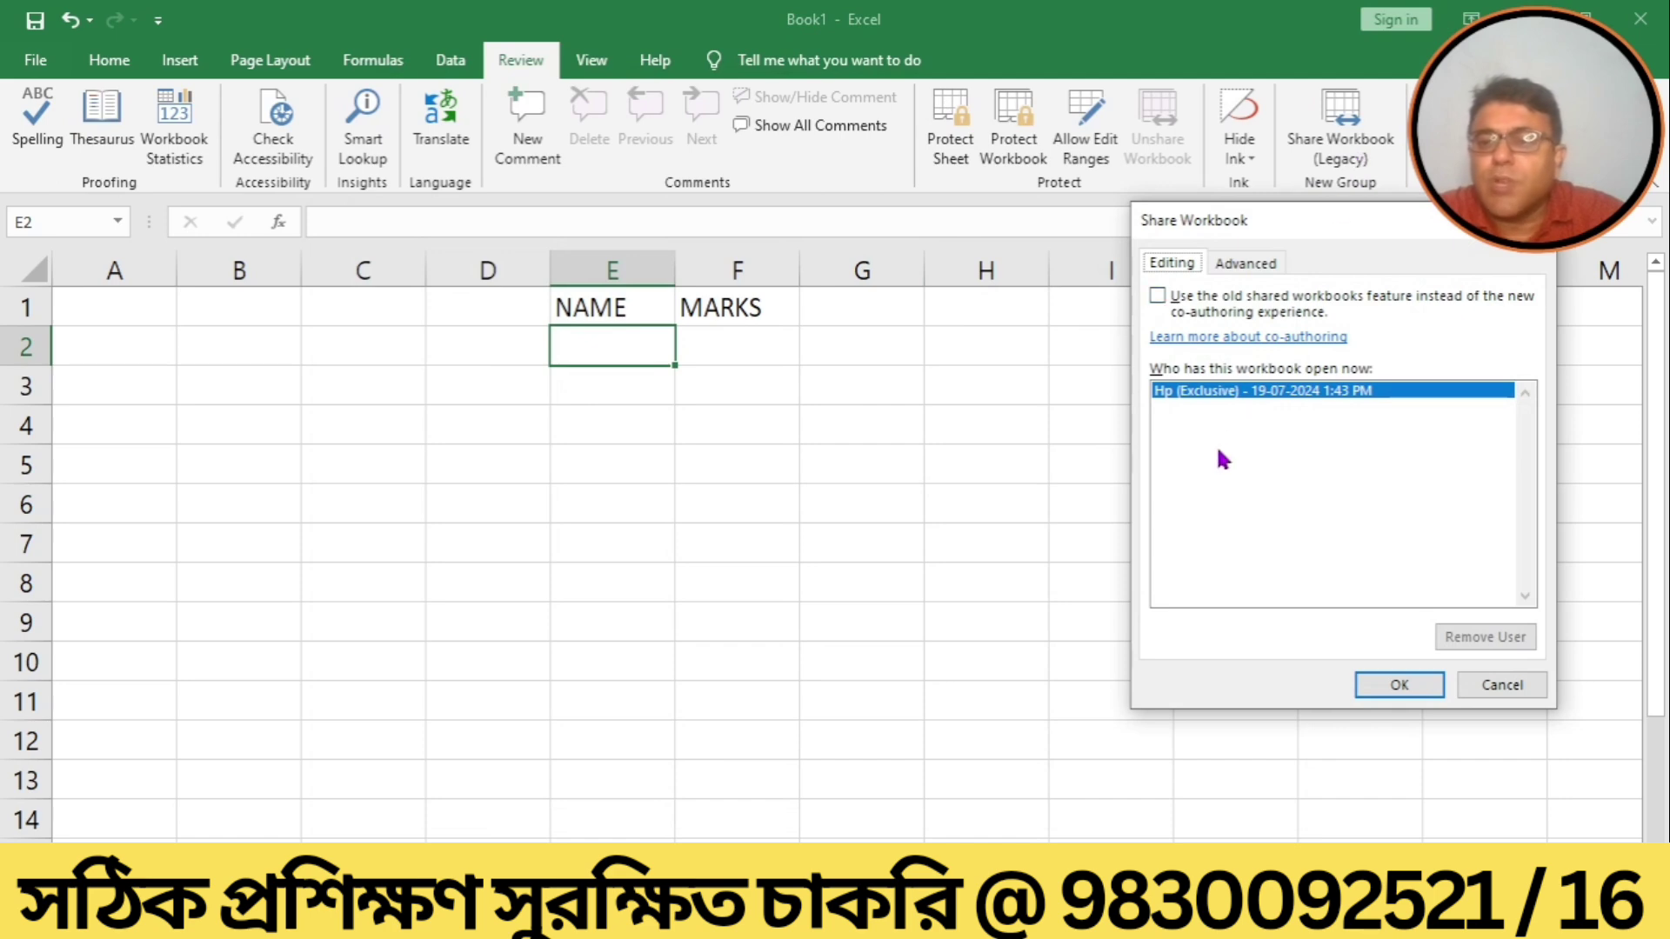
pyautogui.click(1157, 296)
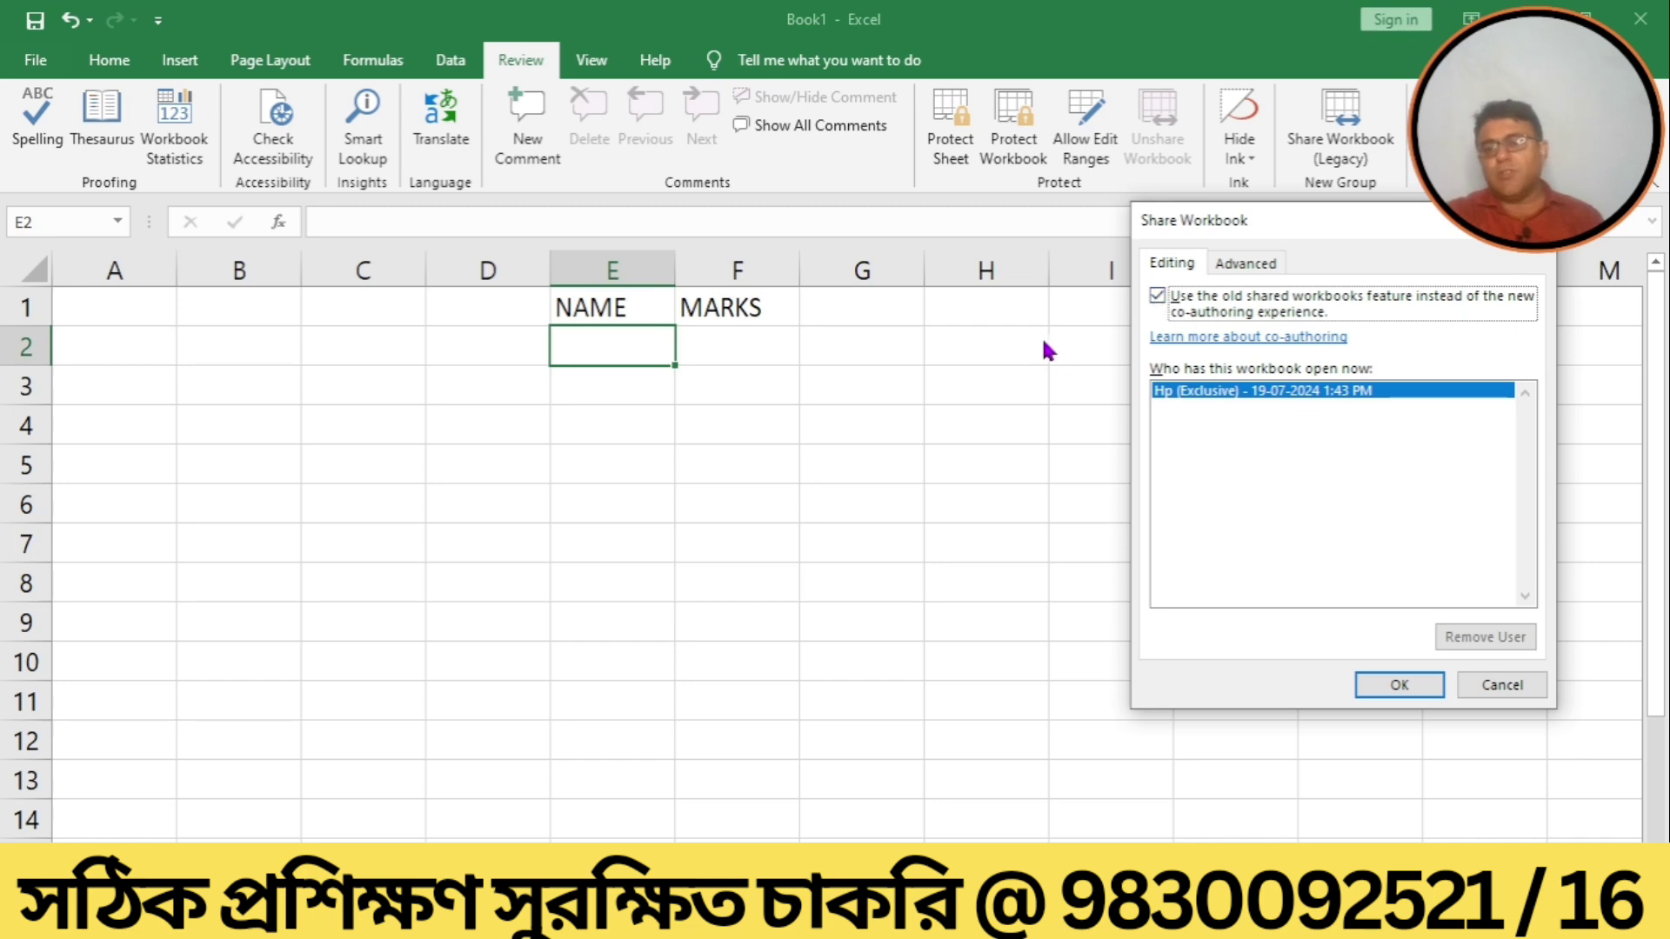
pyautogui.click(1399, 683)
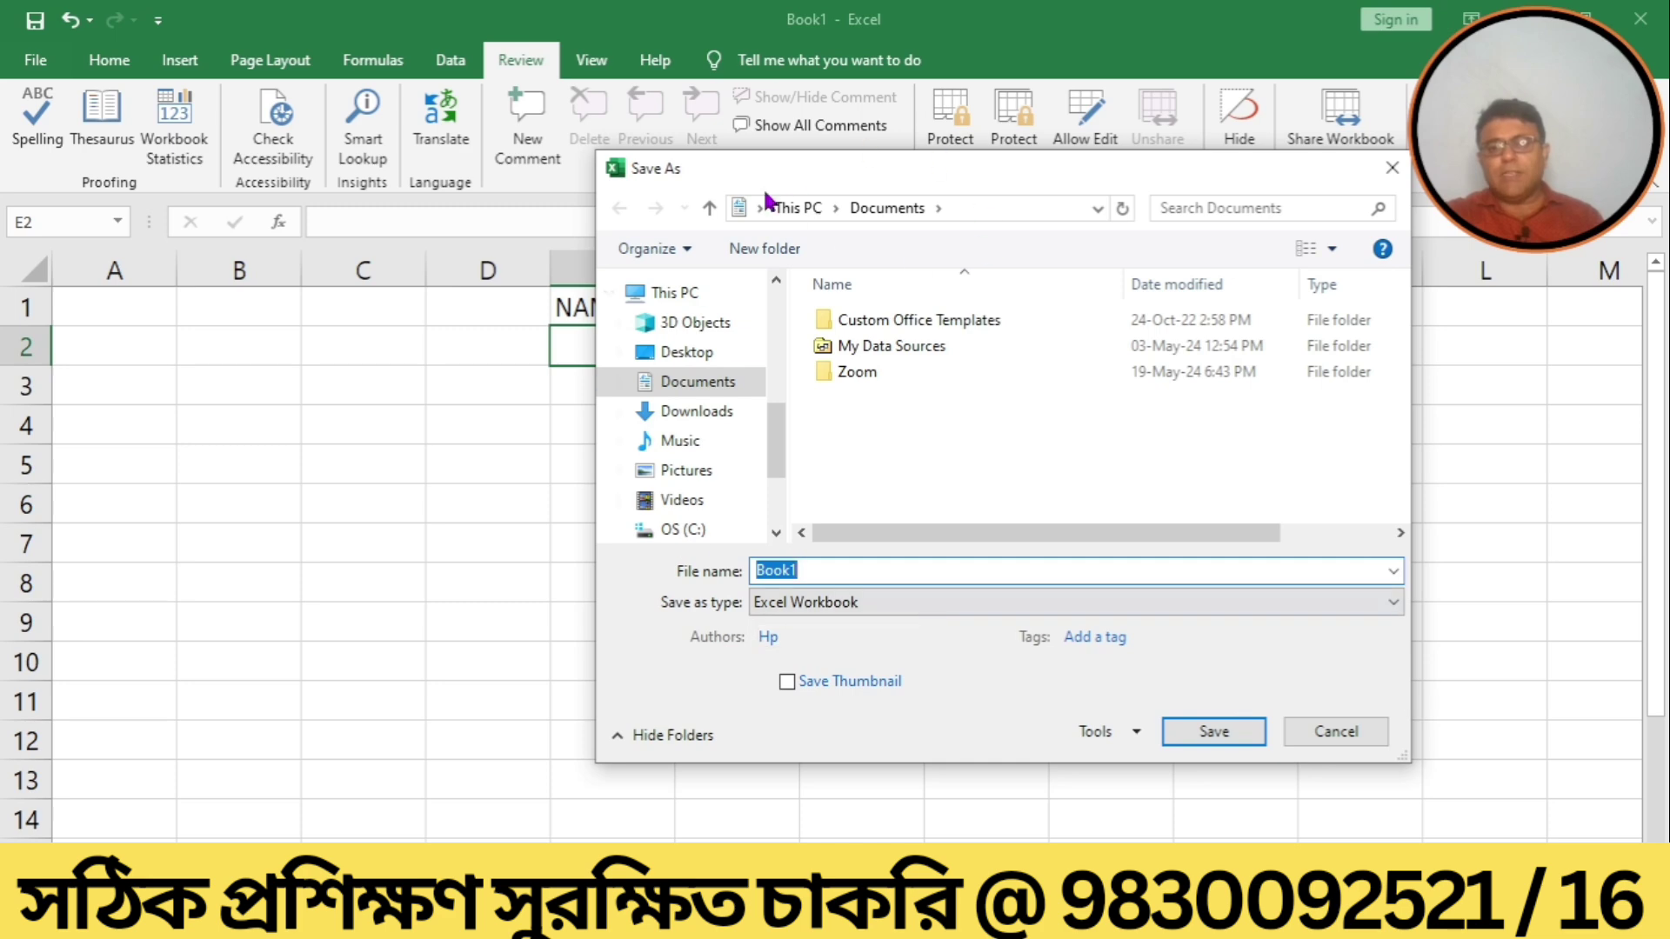
# Create a folder named COMP on the Desktop and open it as the save location for the workbook.
pyautogui.click(692, 357)
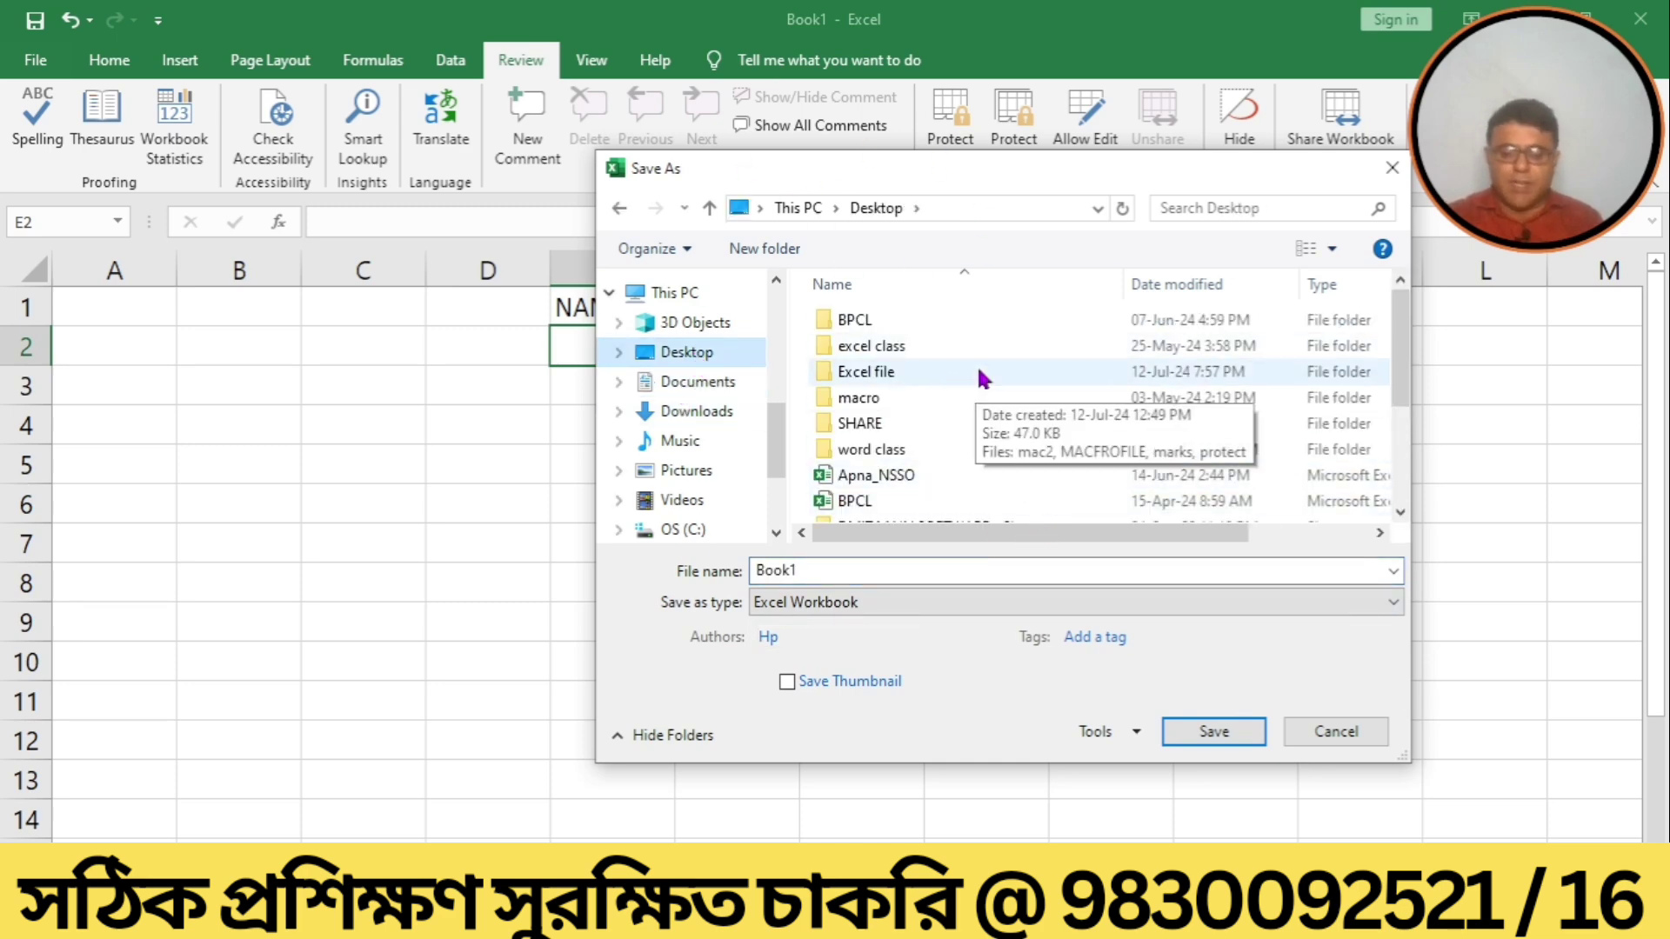
pyautogui.rightClick(978, 369)
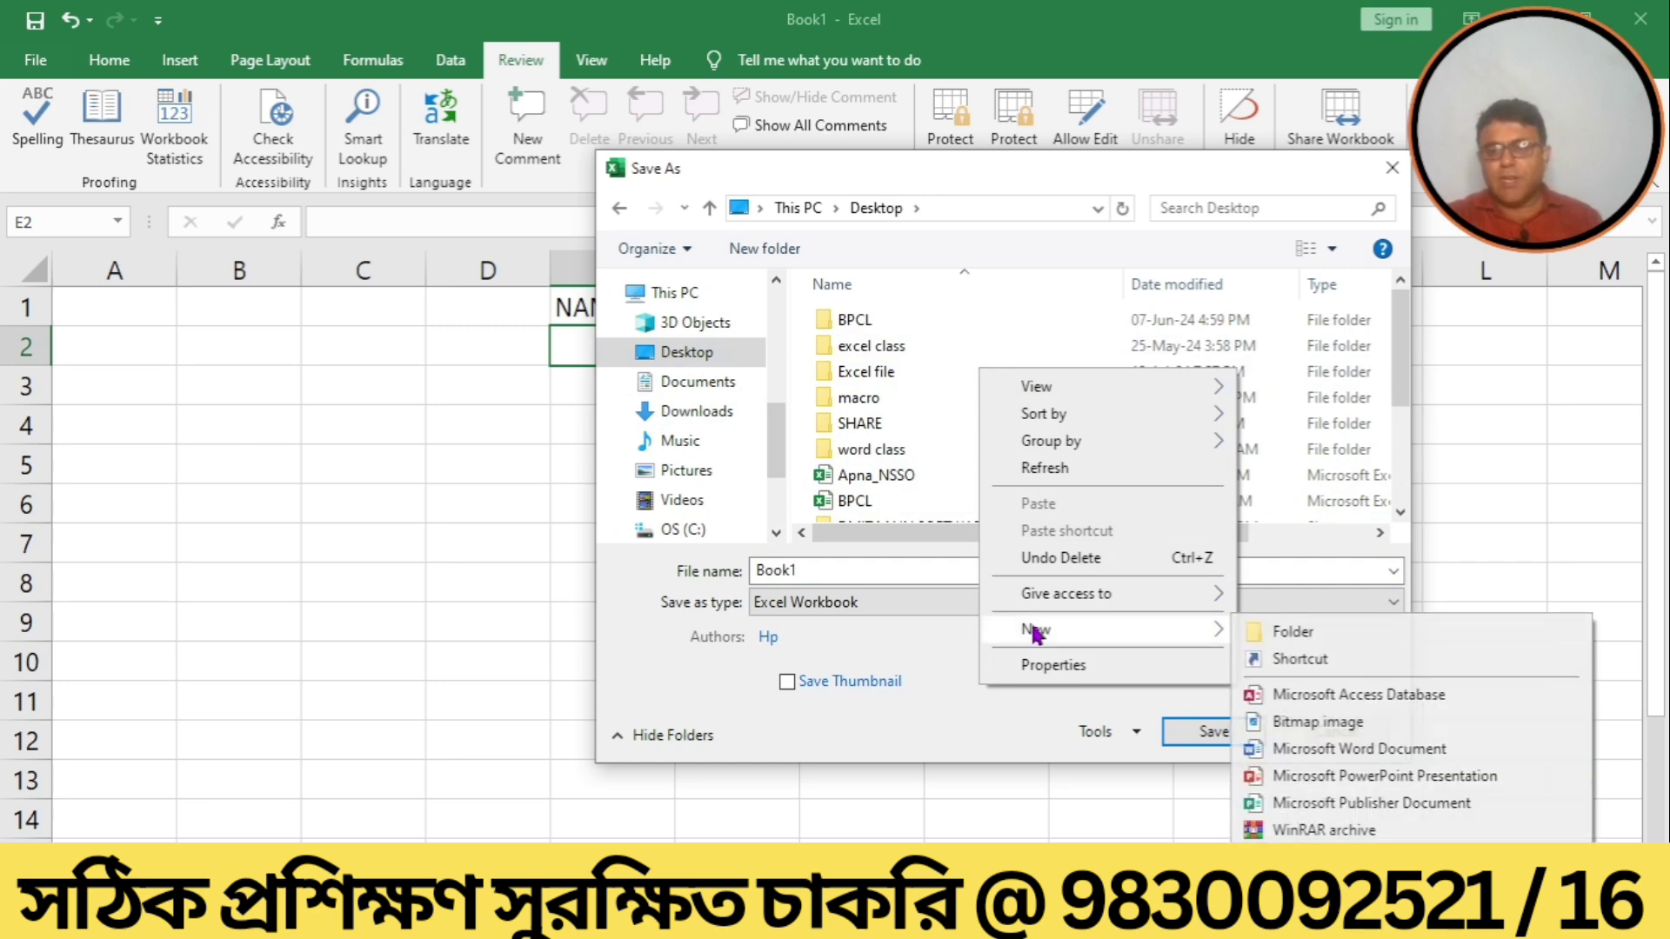
pyautogui.moveTo(1177, 631)
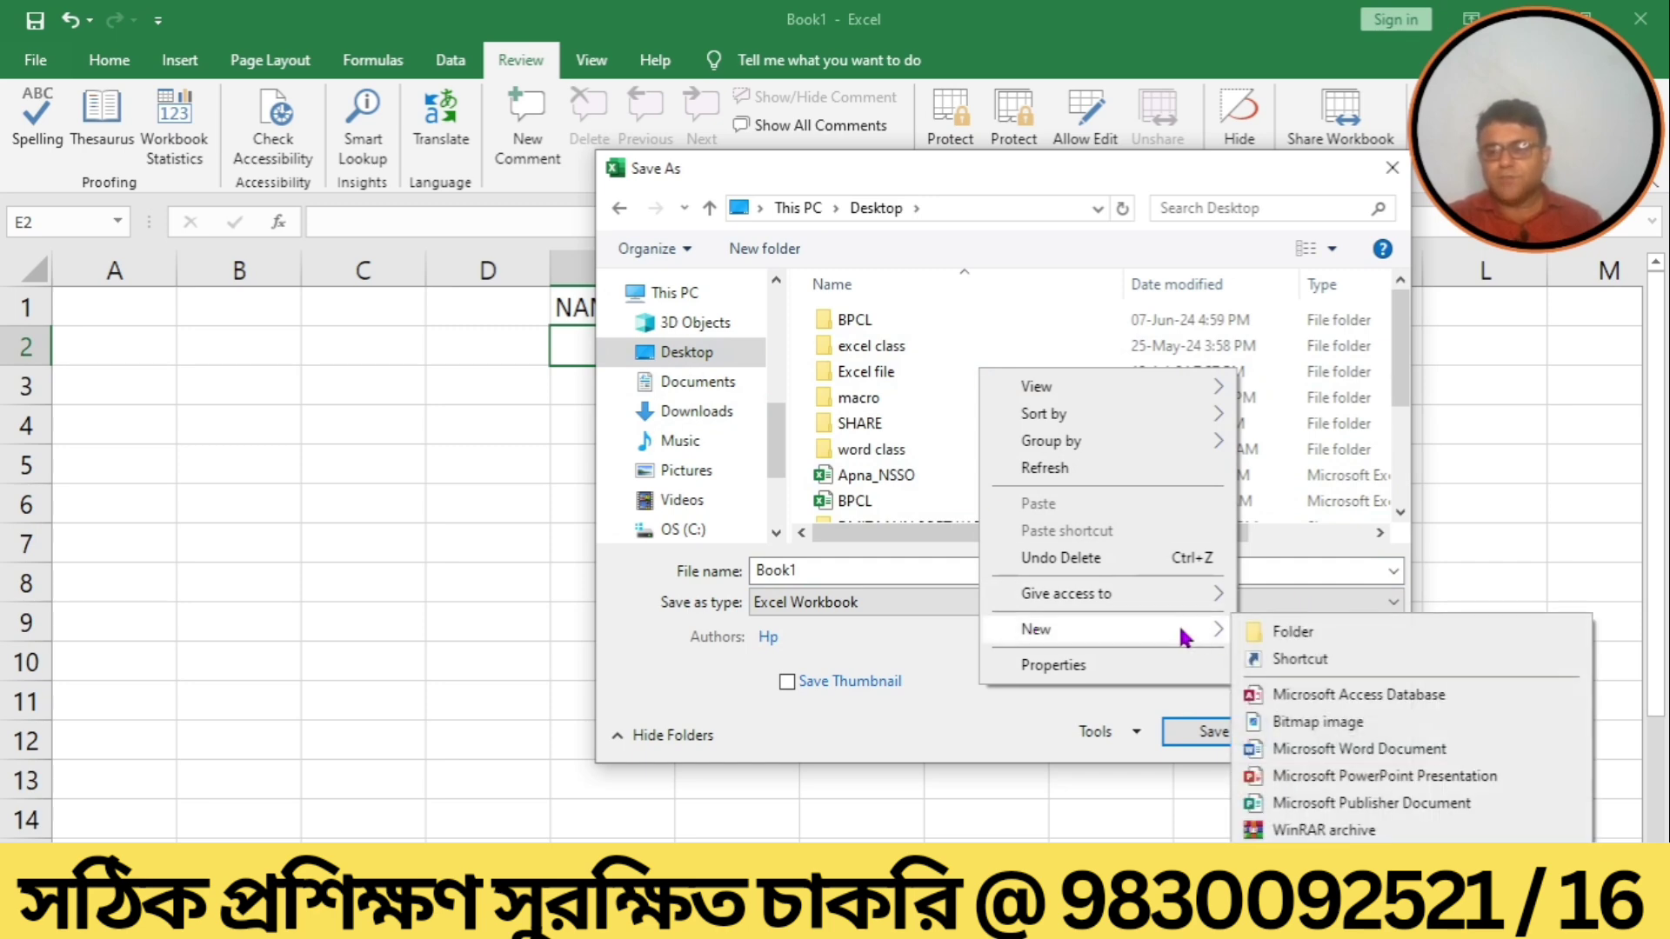
pyautogui.click(1294, 644)
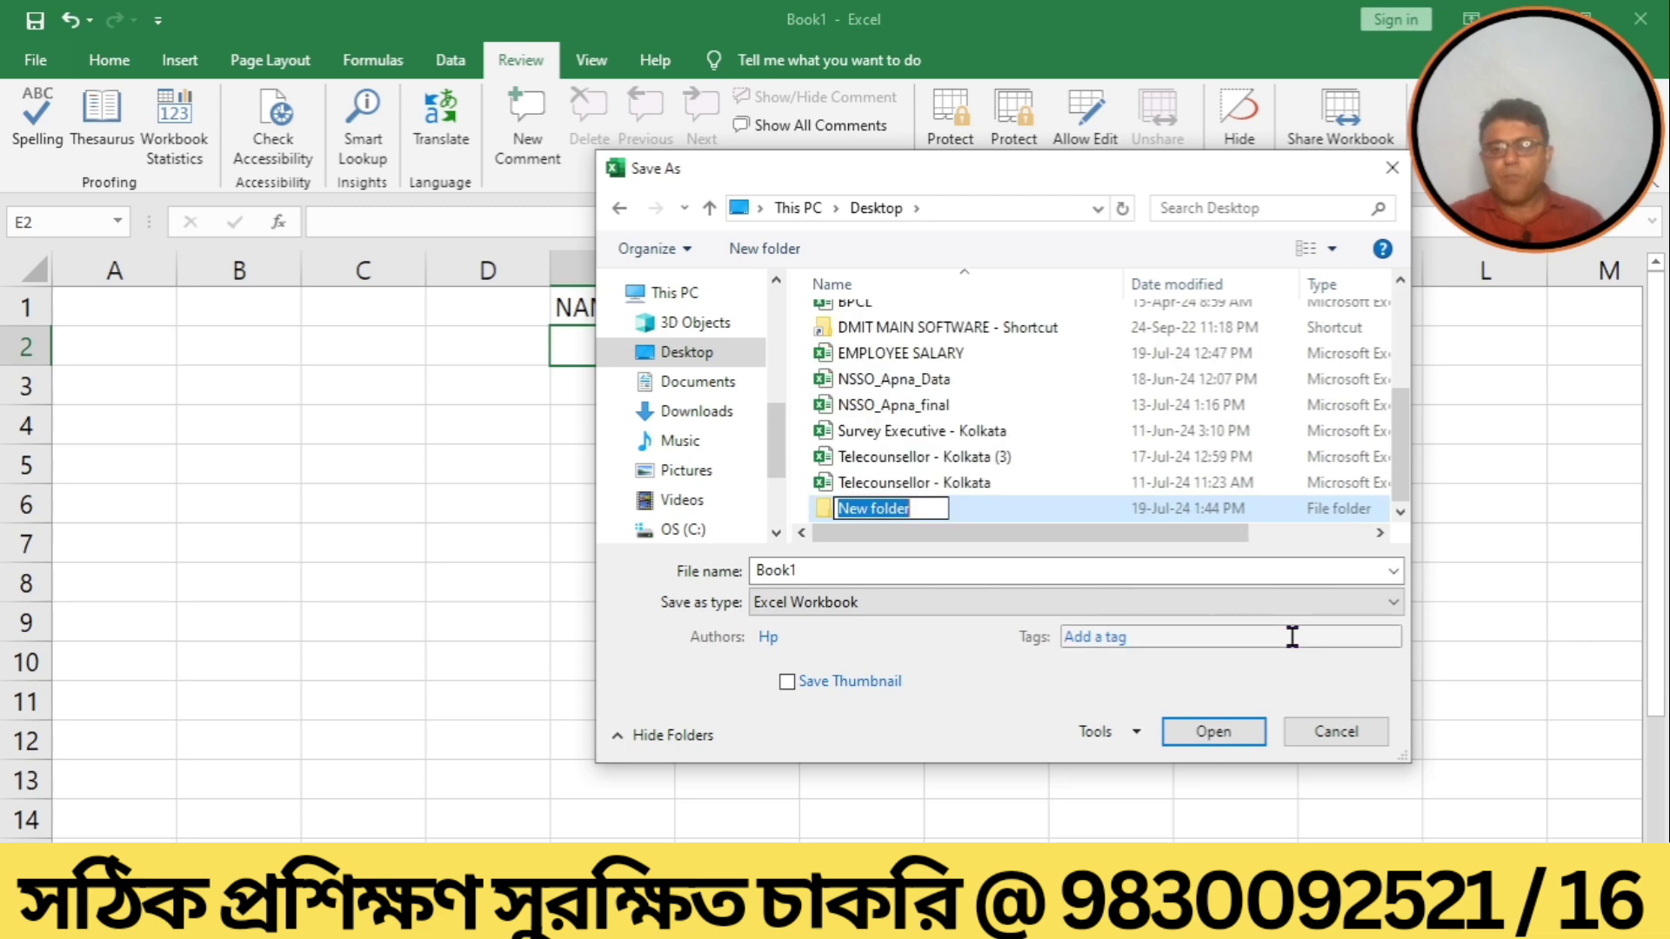
pyautogui.write('P')
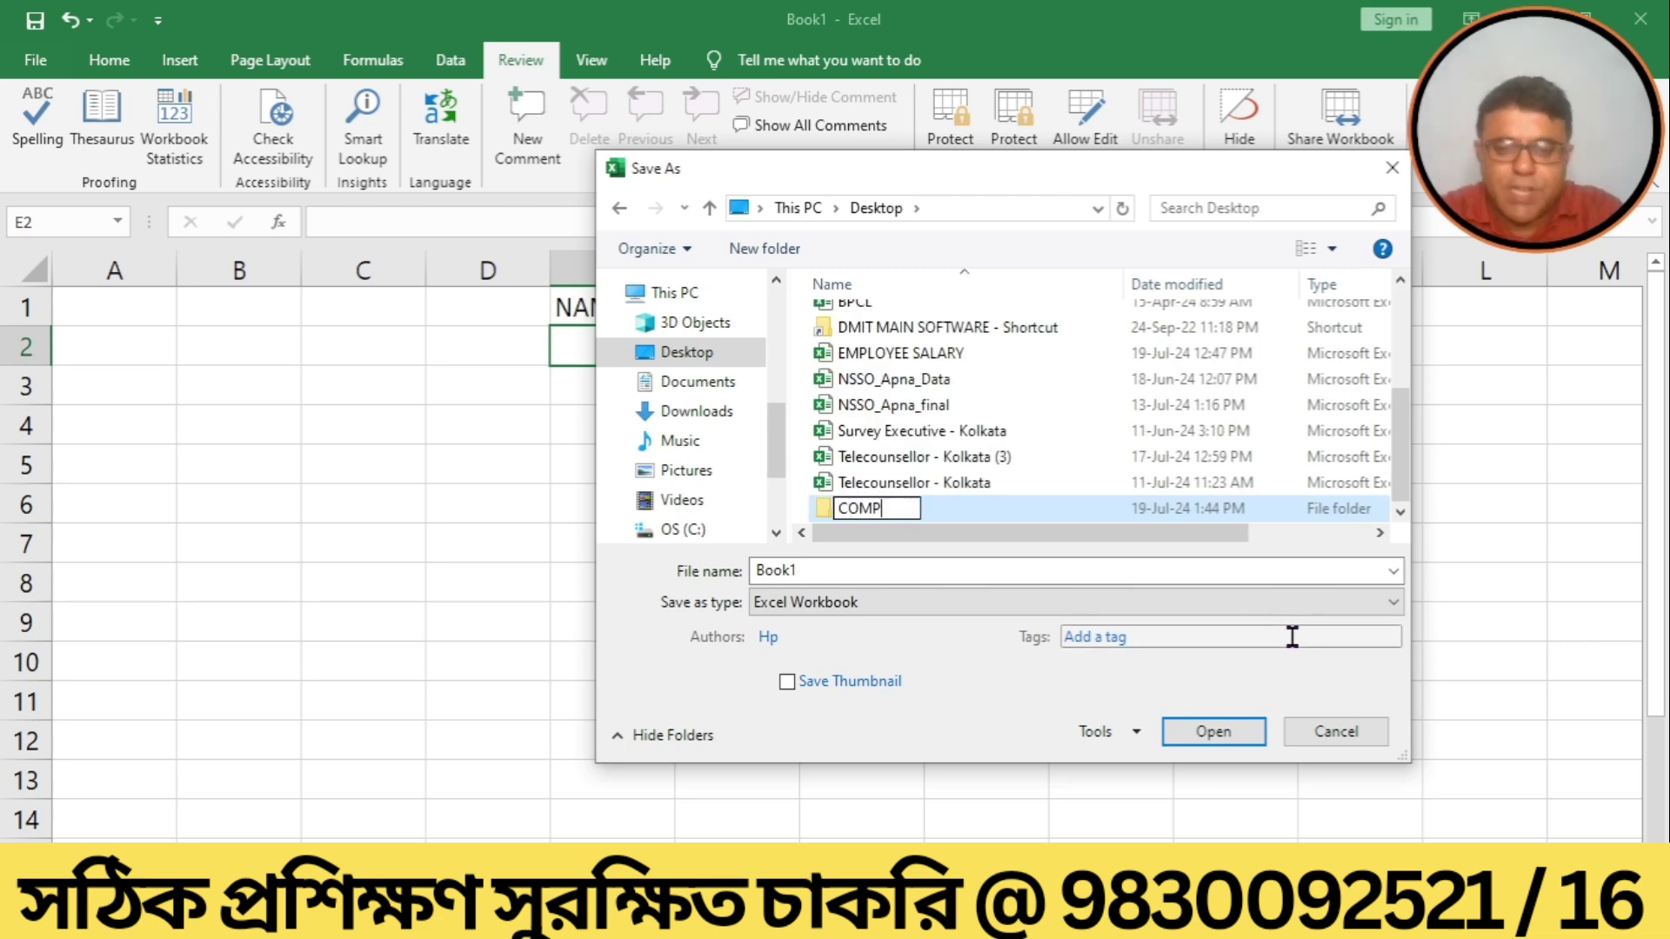
pyautogui.press('Return')
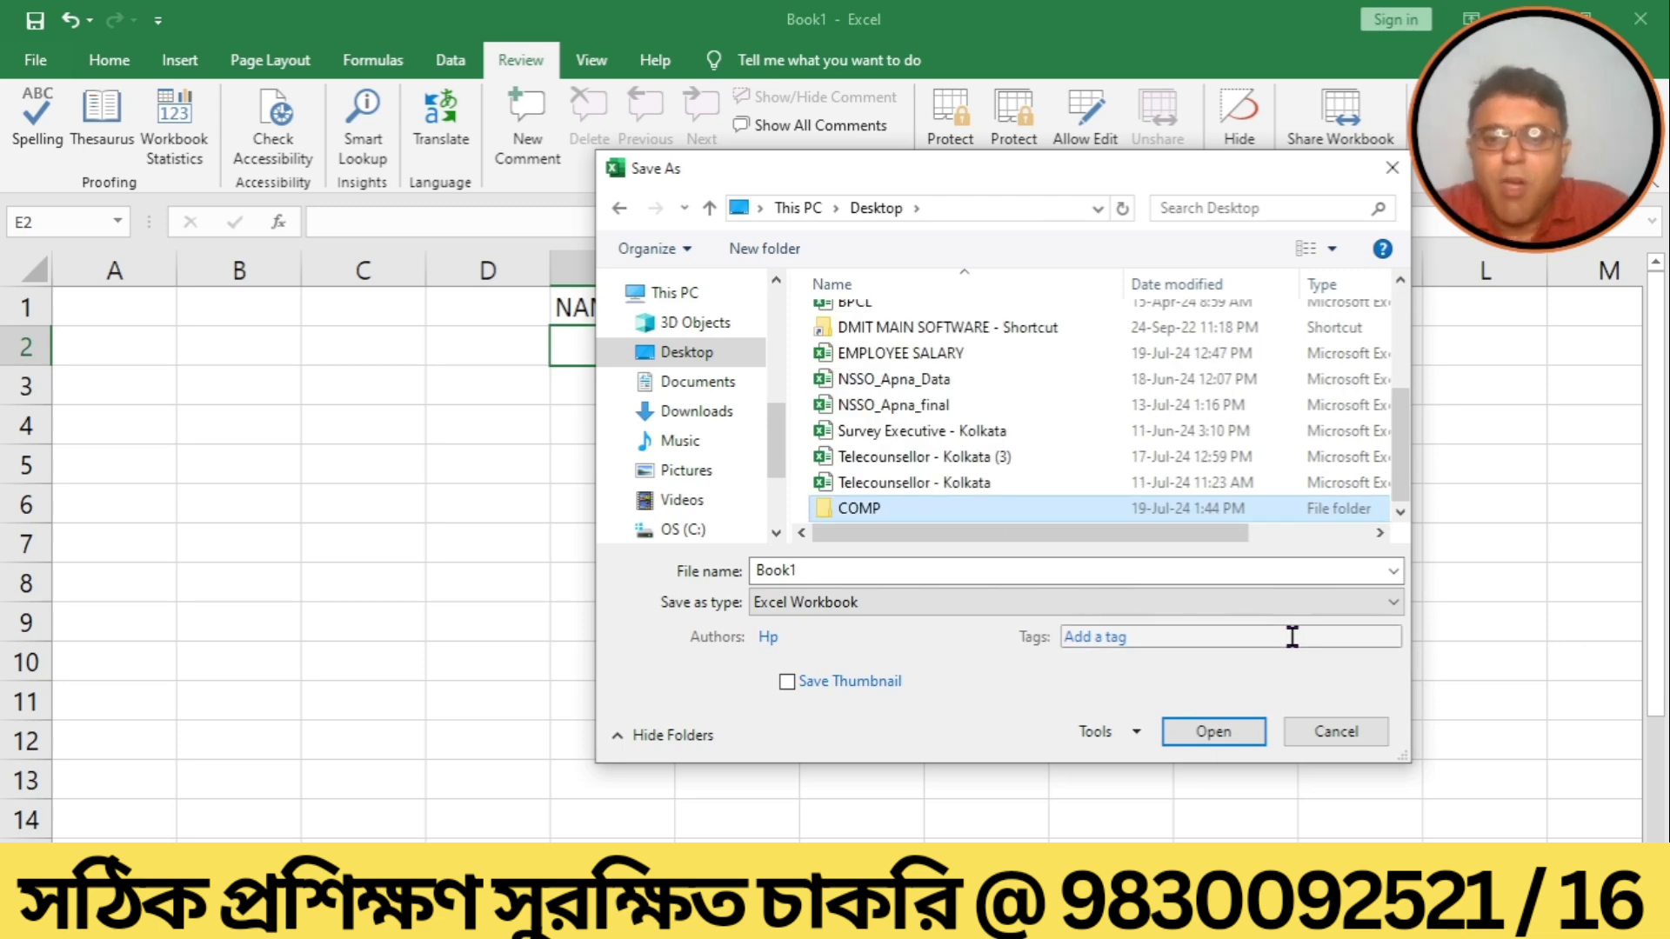
pyautogui.press('Return')
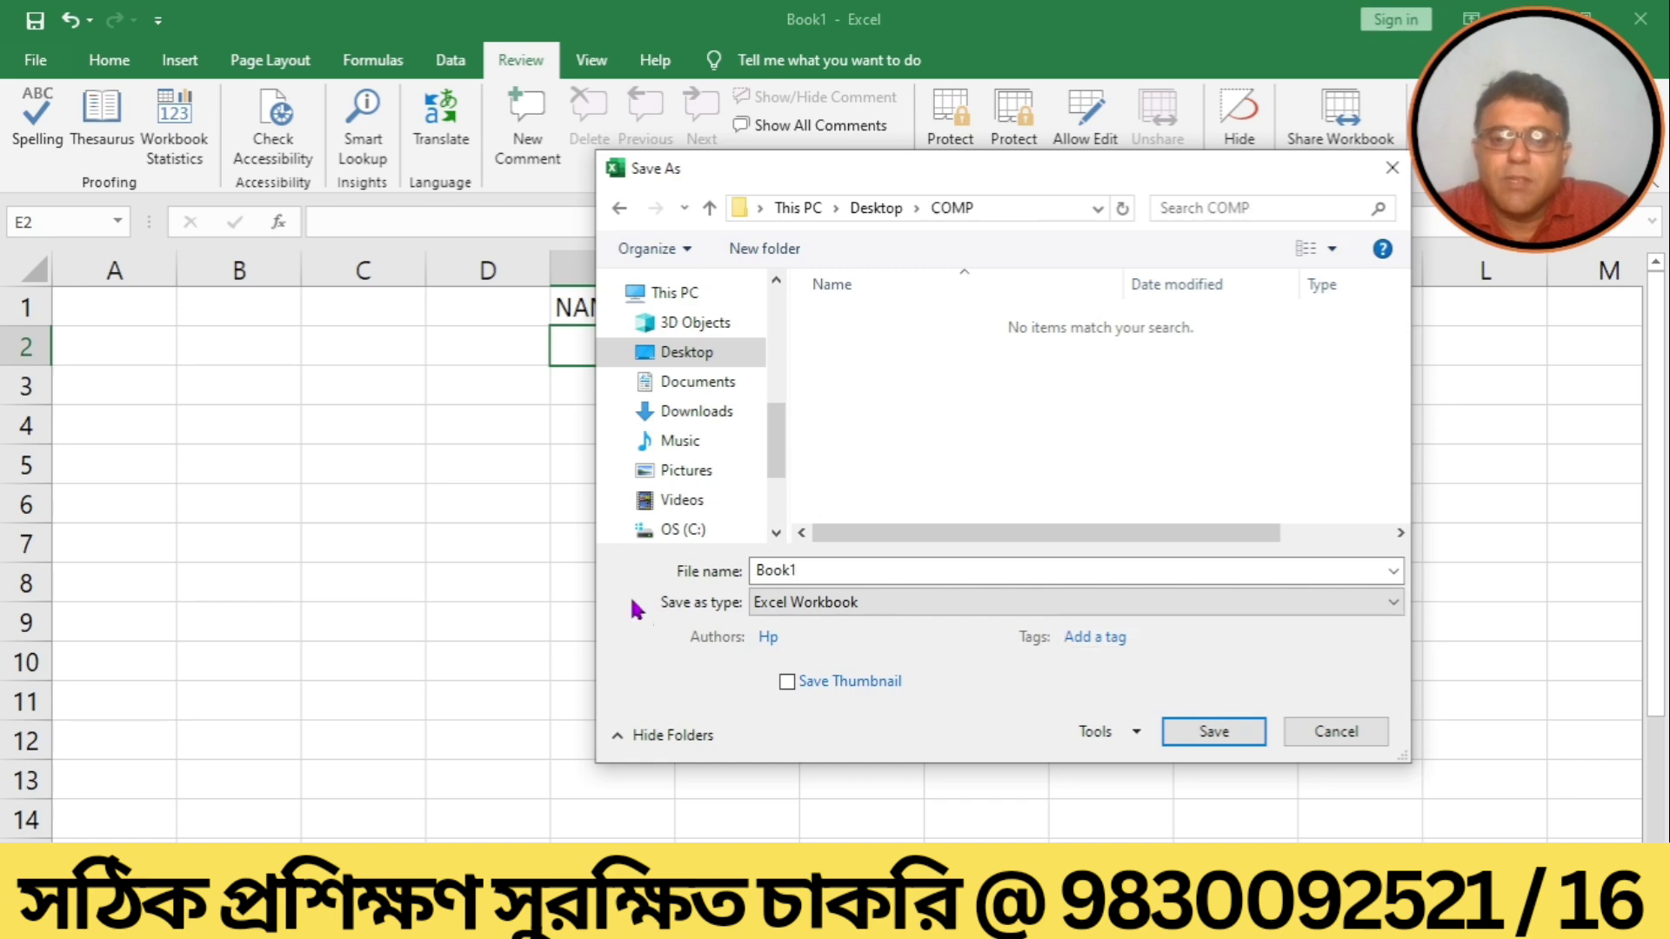
# Save the shared workbook as MAINFILE in the COMP folder and decline the suggestion to turn legacy sharing off.
pyautogui.doubleClick(847, 568)
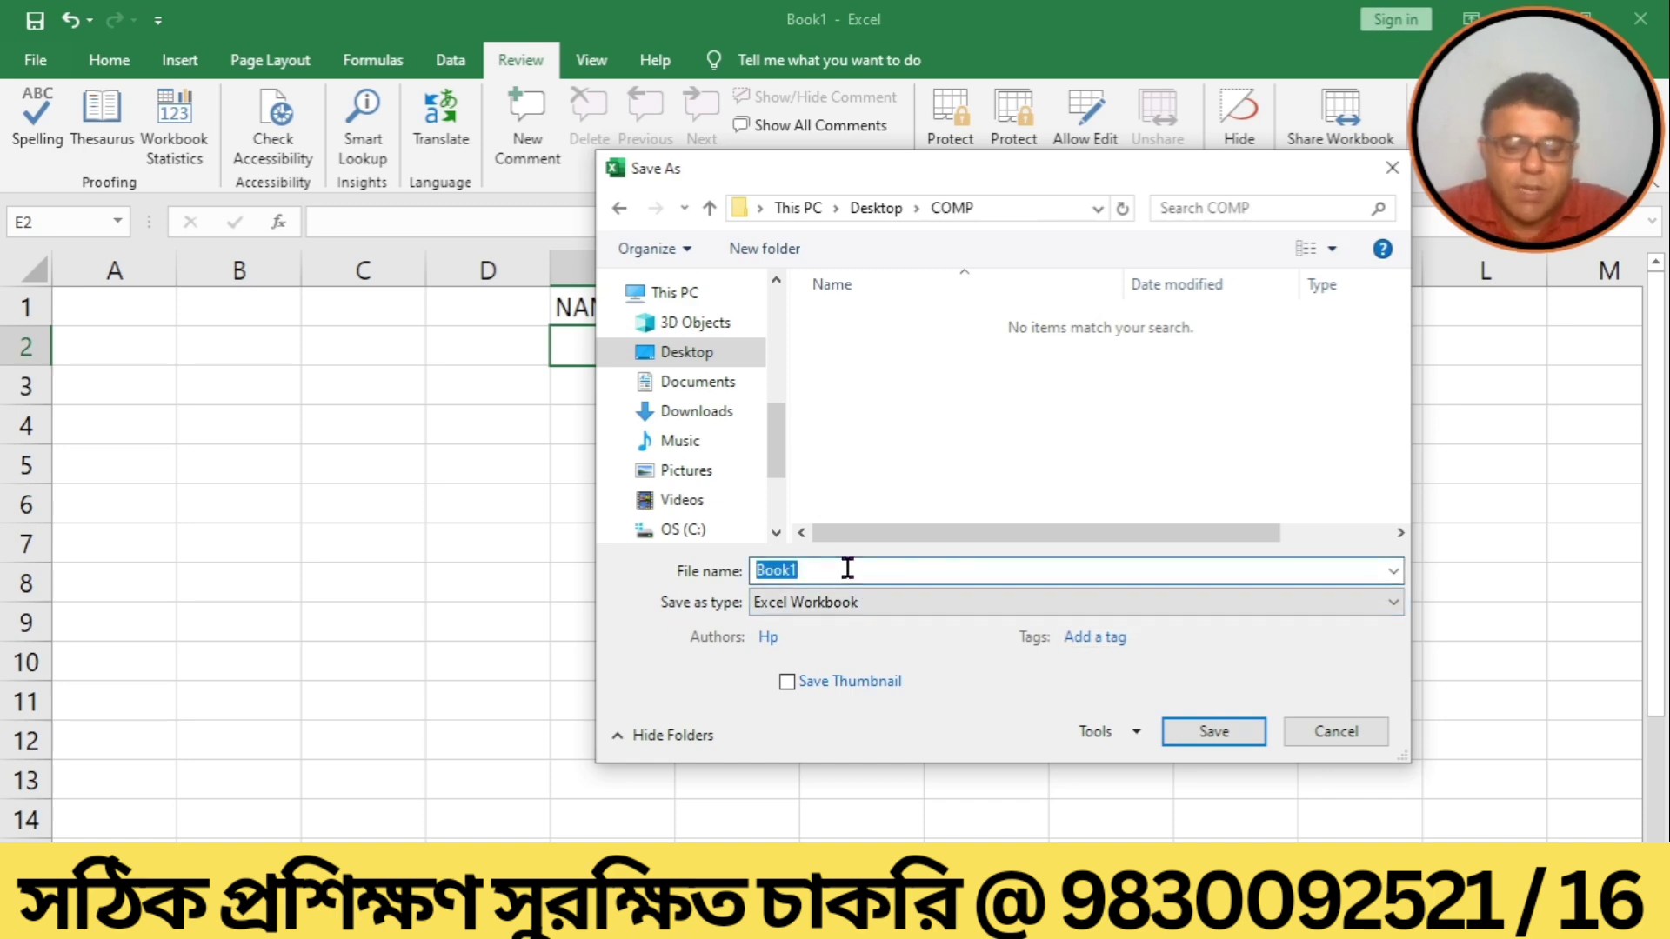
pyautogui.write('MAINFILE')
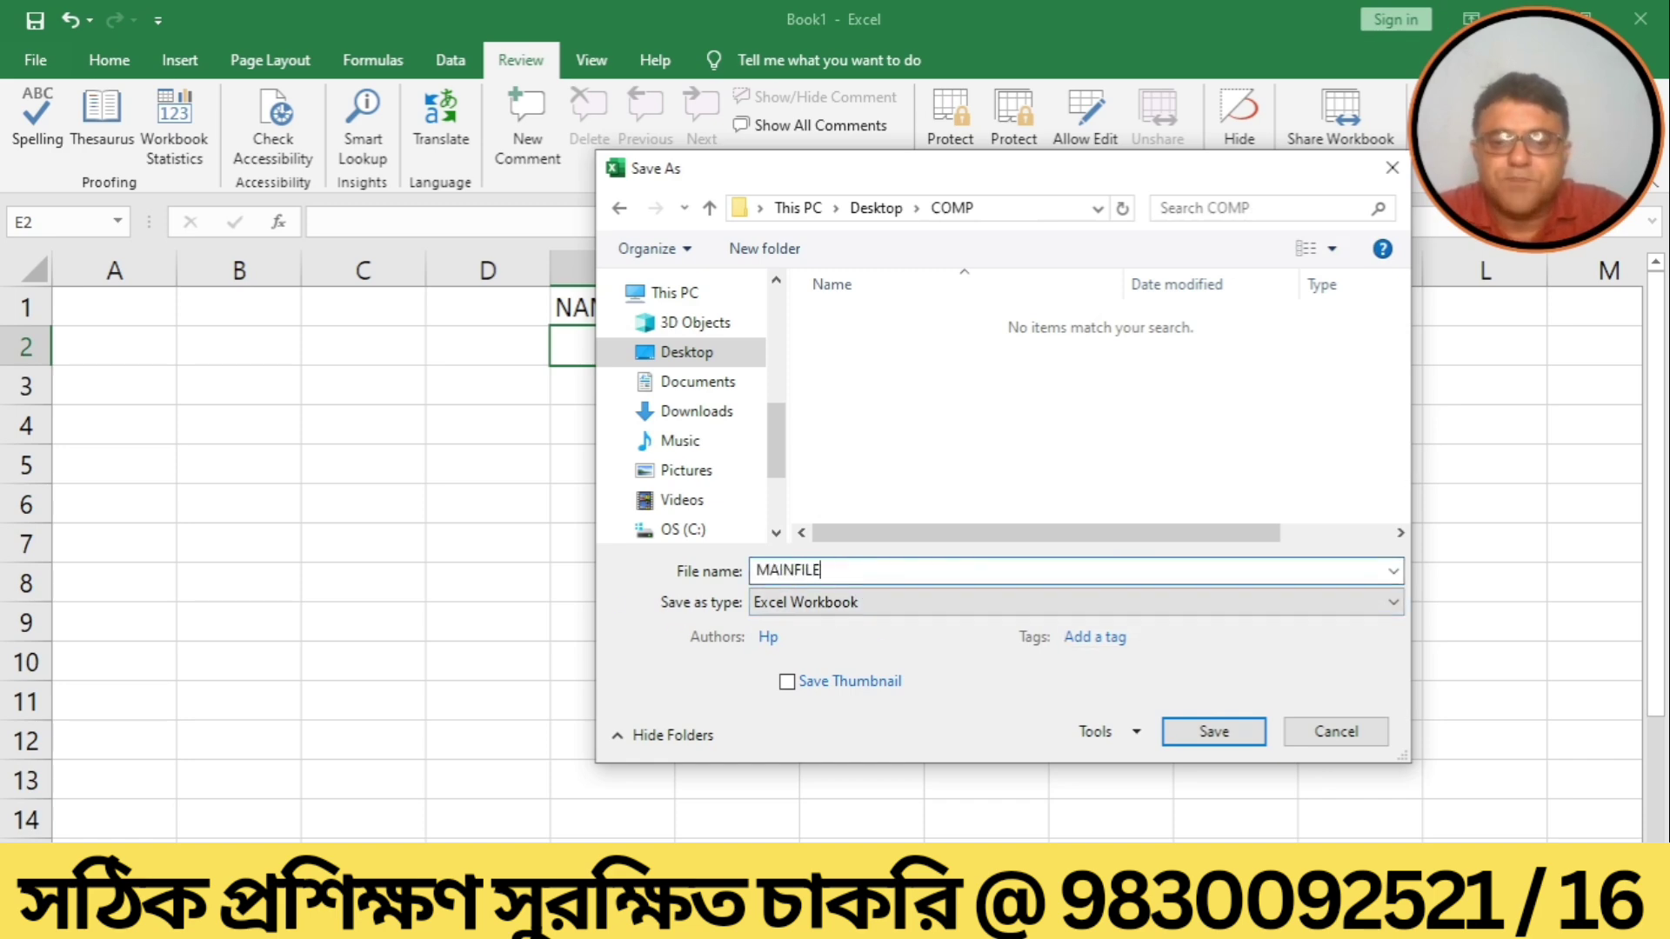
pyautogui.click(1183, 733)
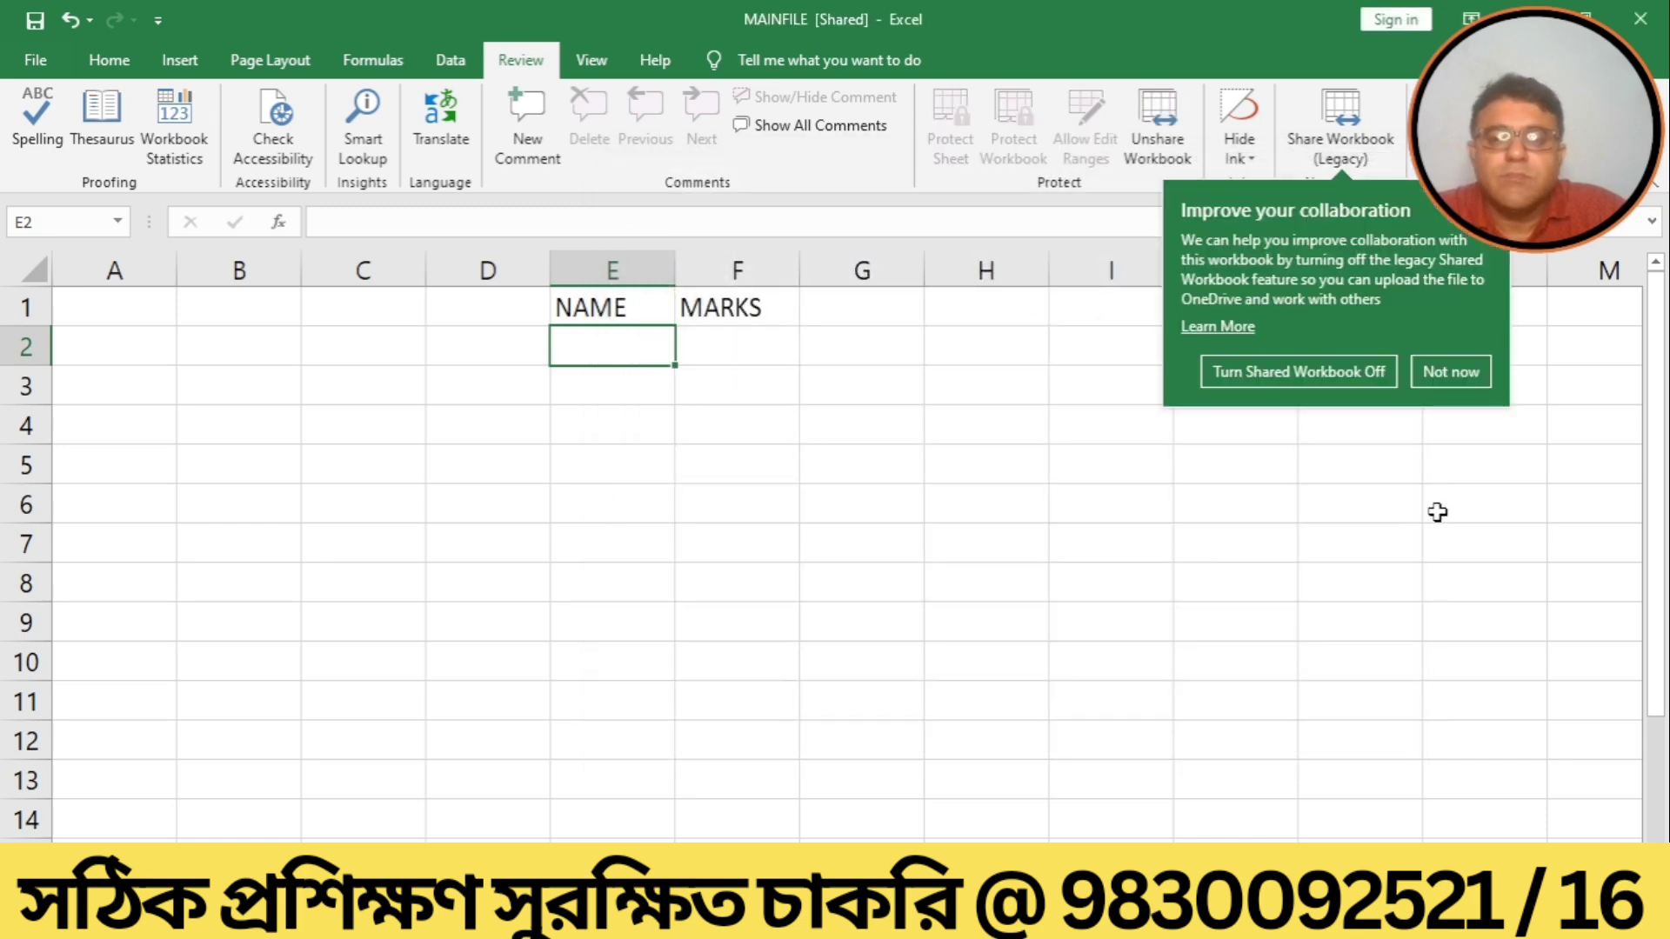
pyautogui.click(1456, 372)
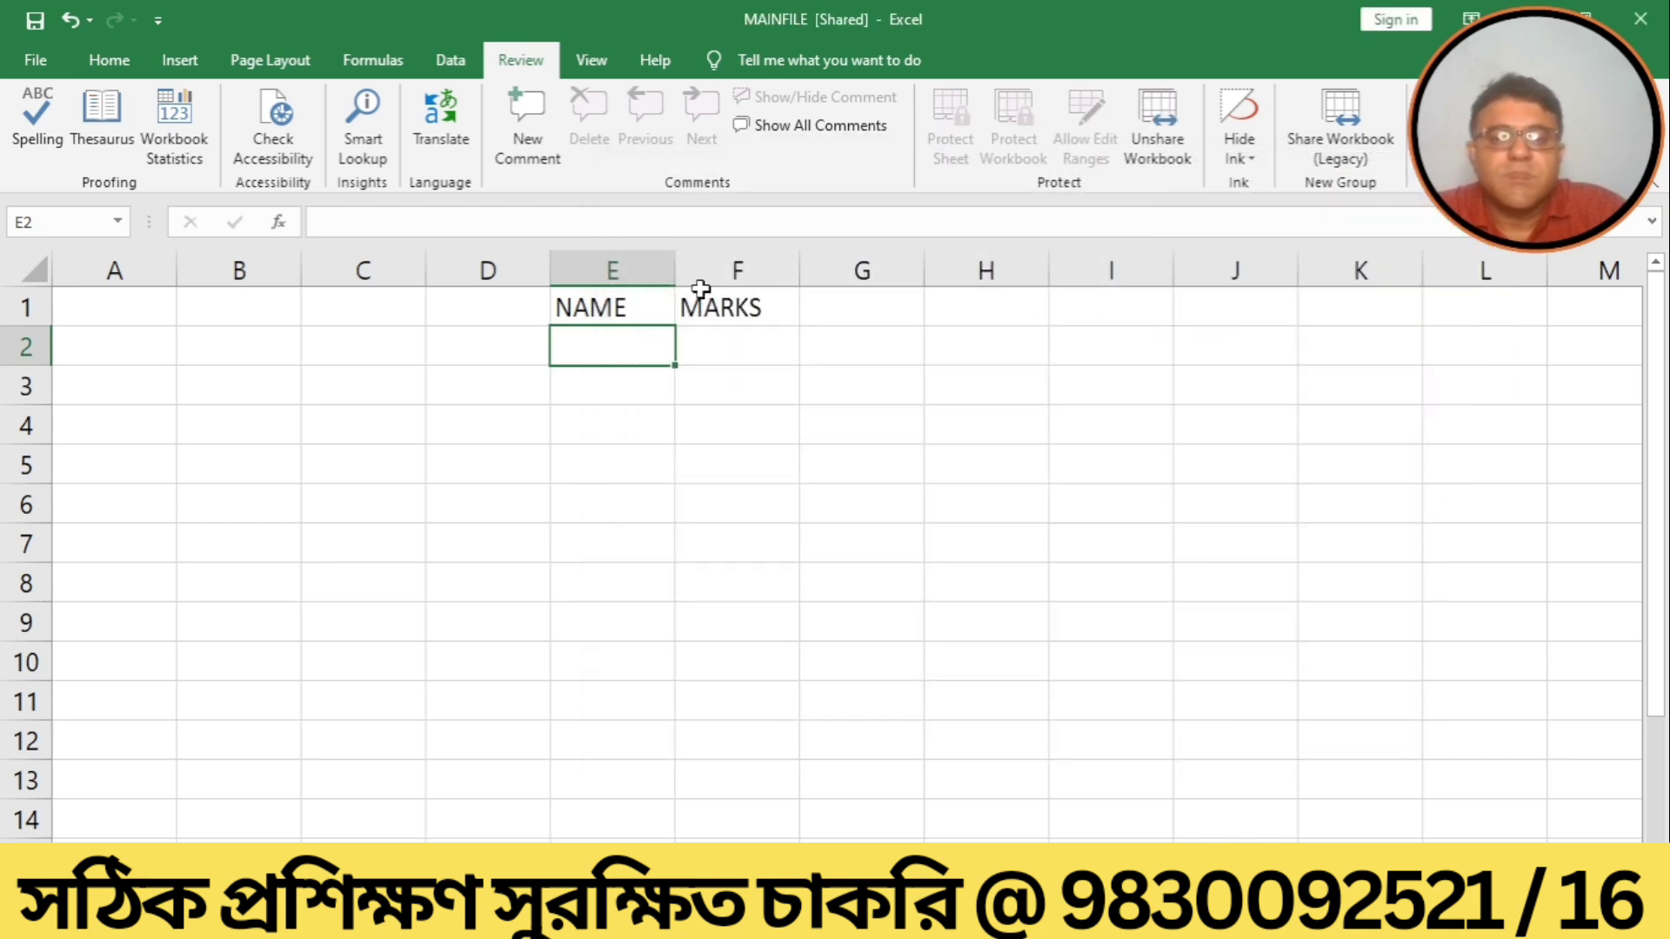
# Save a copy of the shared workbook as FILE1 in the COMP folder.
pyautogui.click(37, 66)
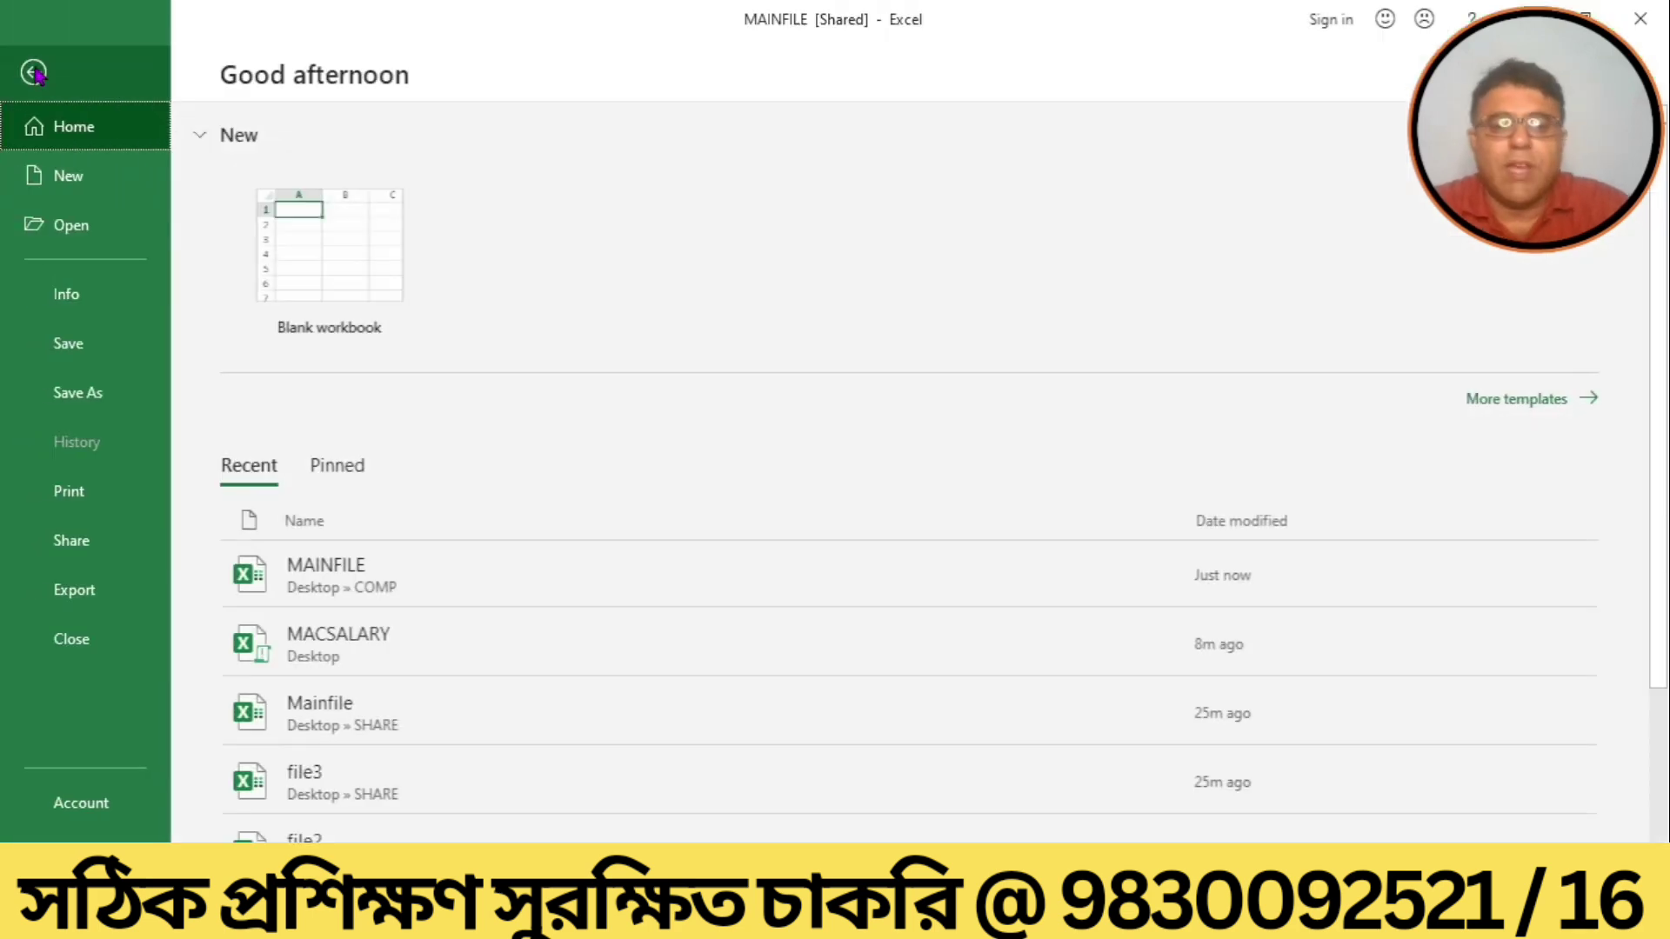
pyautogui.click(64, 398)
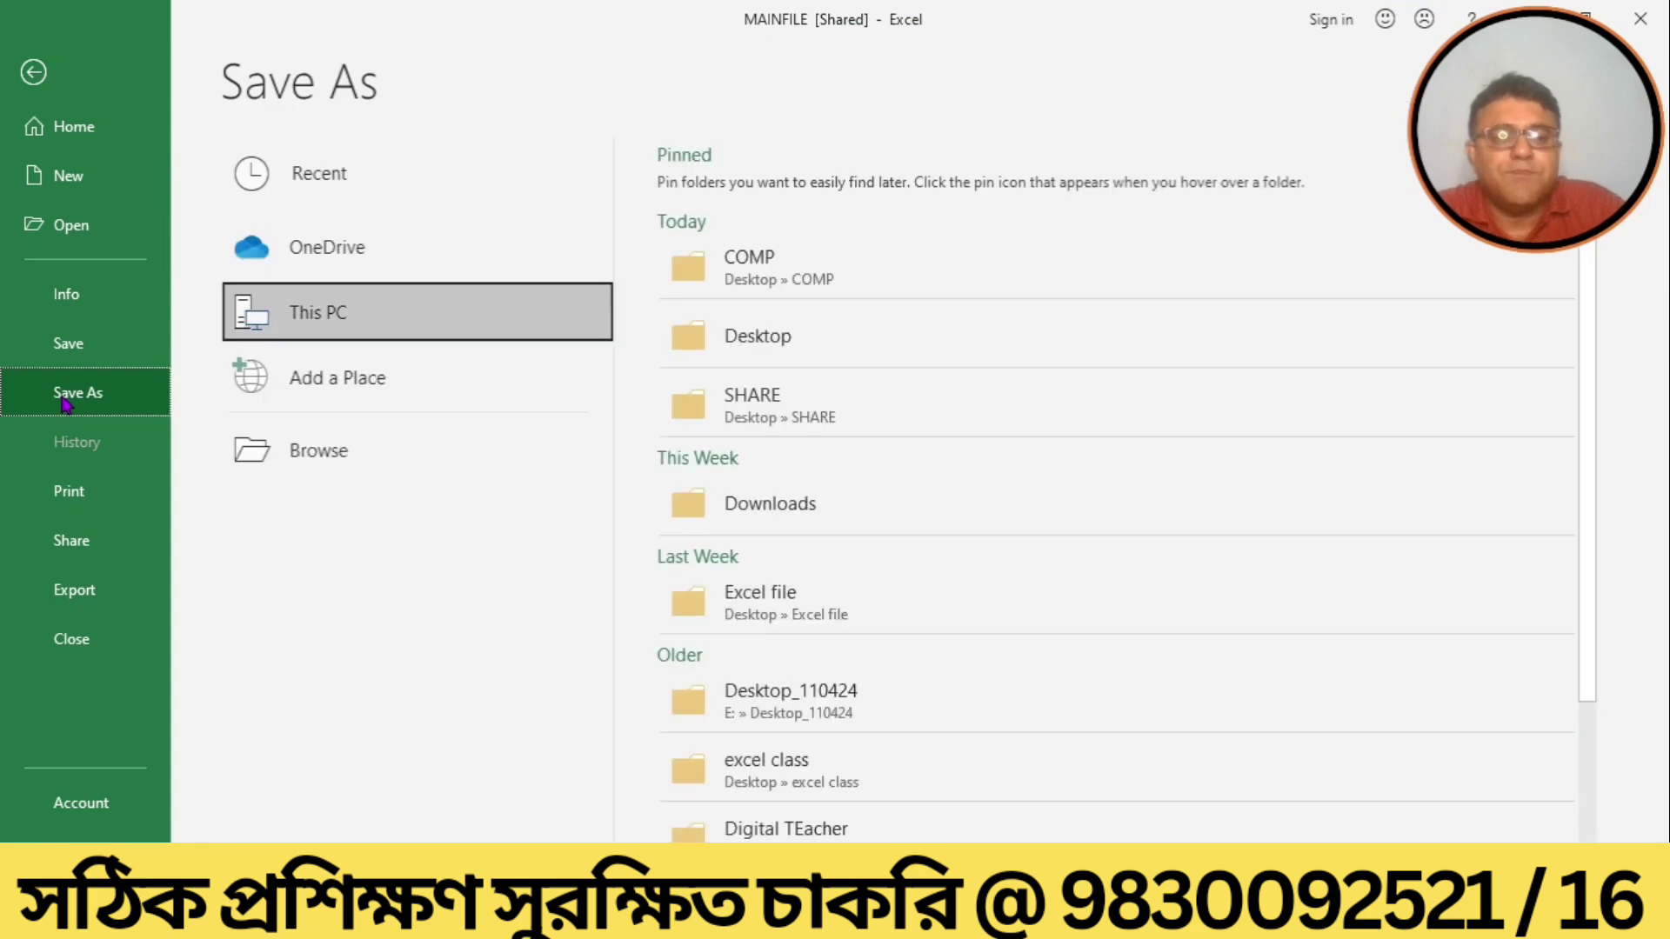
pyautogui.click(339, 464)
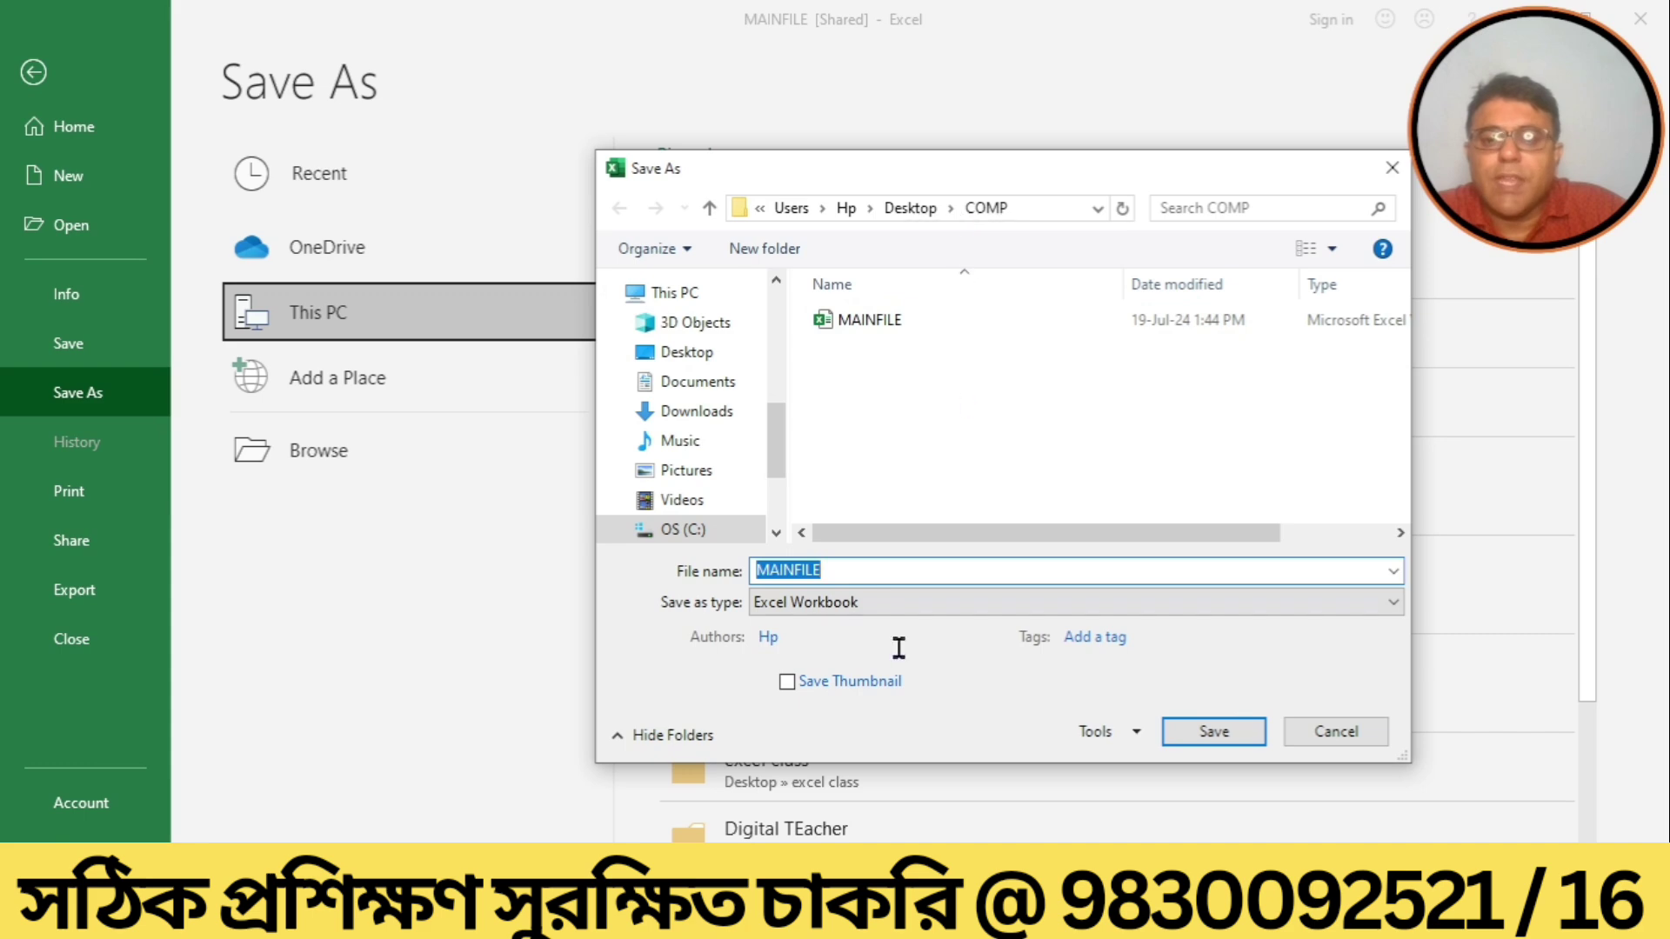
pyautogui.write('FILE')
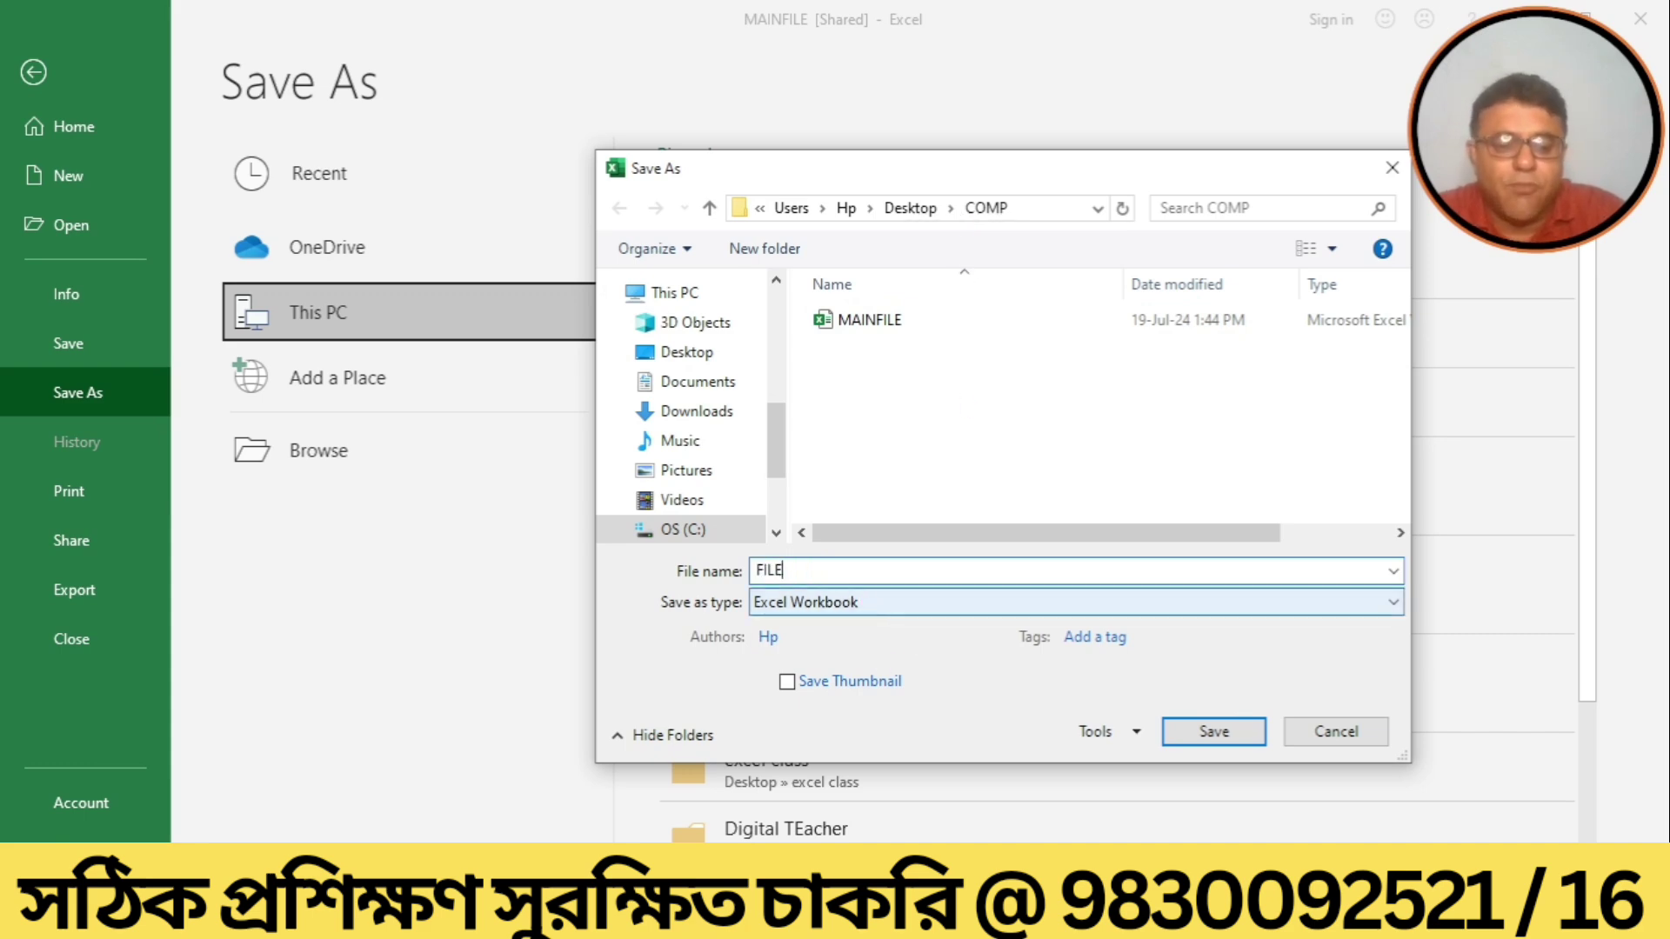
pyautogui.write('1')
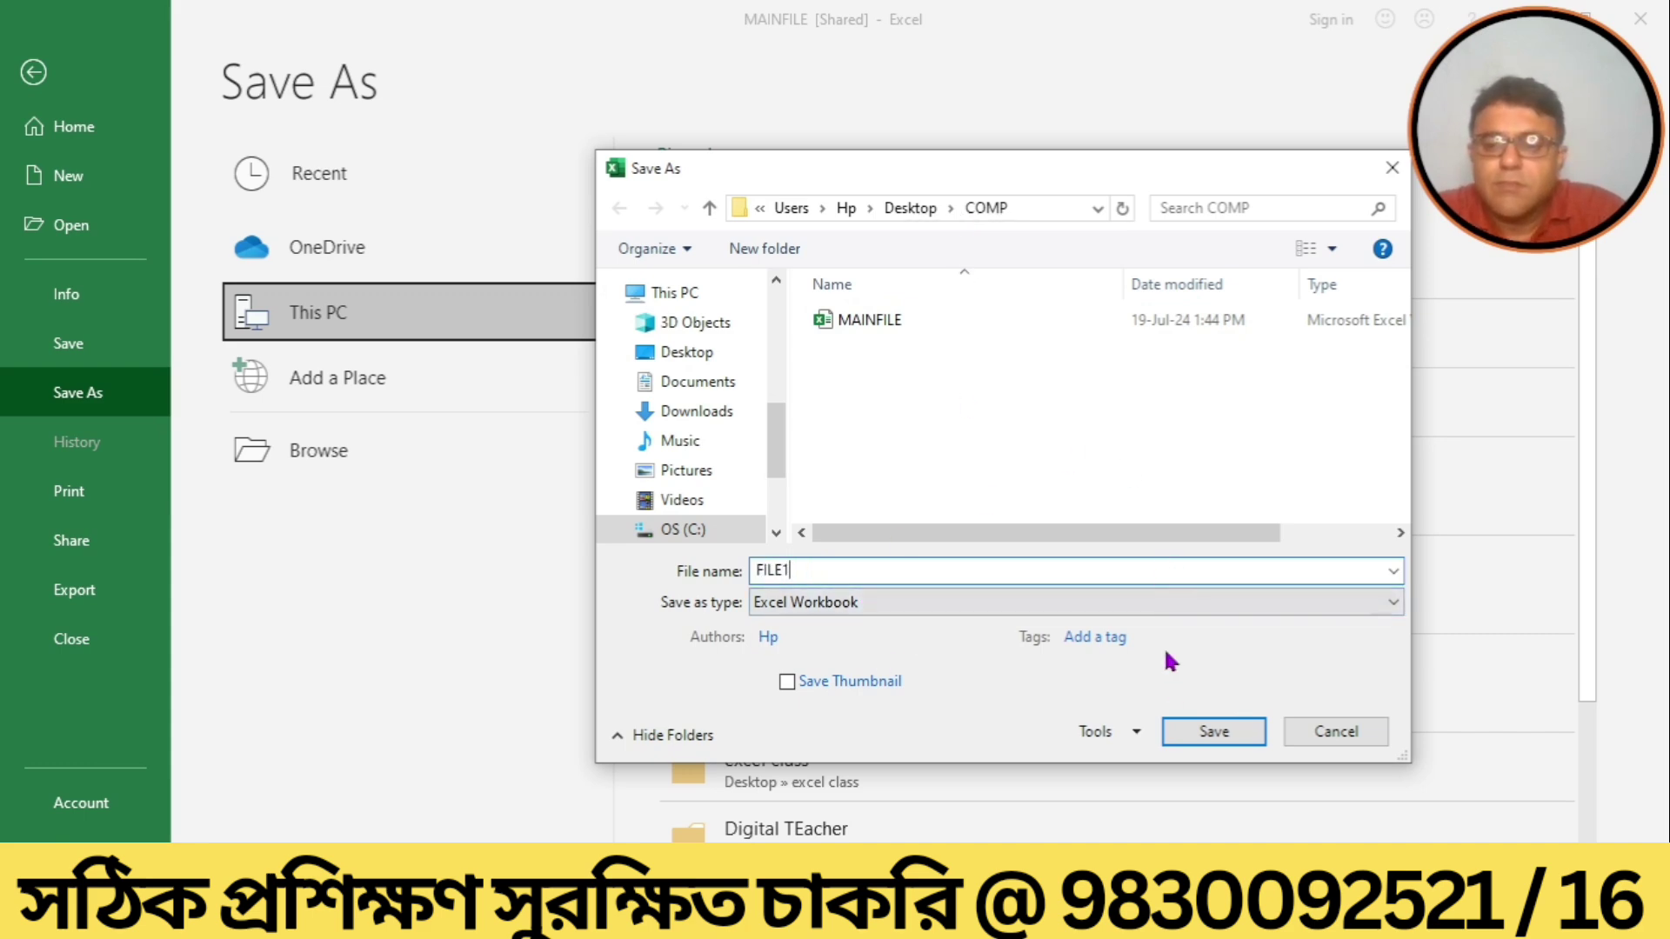
pyautogui.click(1202, 730)
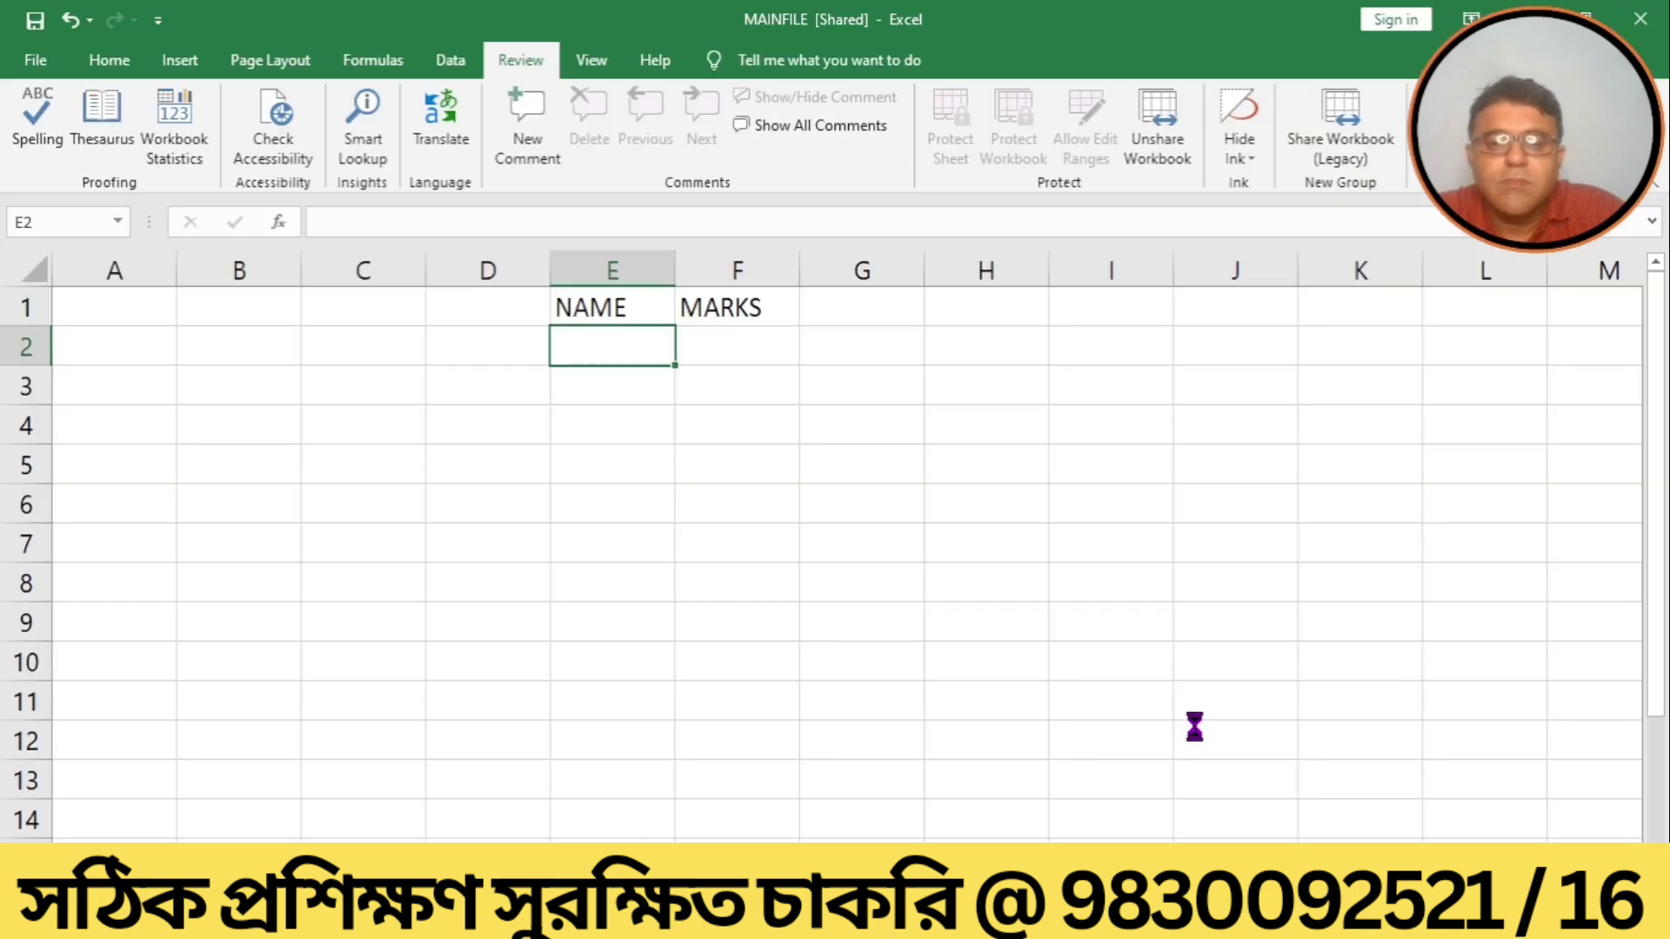
# Save another copy of the shared workbook as FILE2 in the COMP folder.
pyautogui.click(35, 60)
pyautogui.click(64, 396)
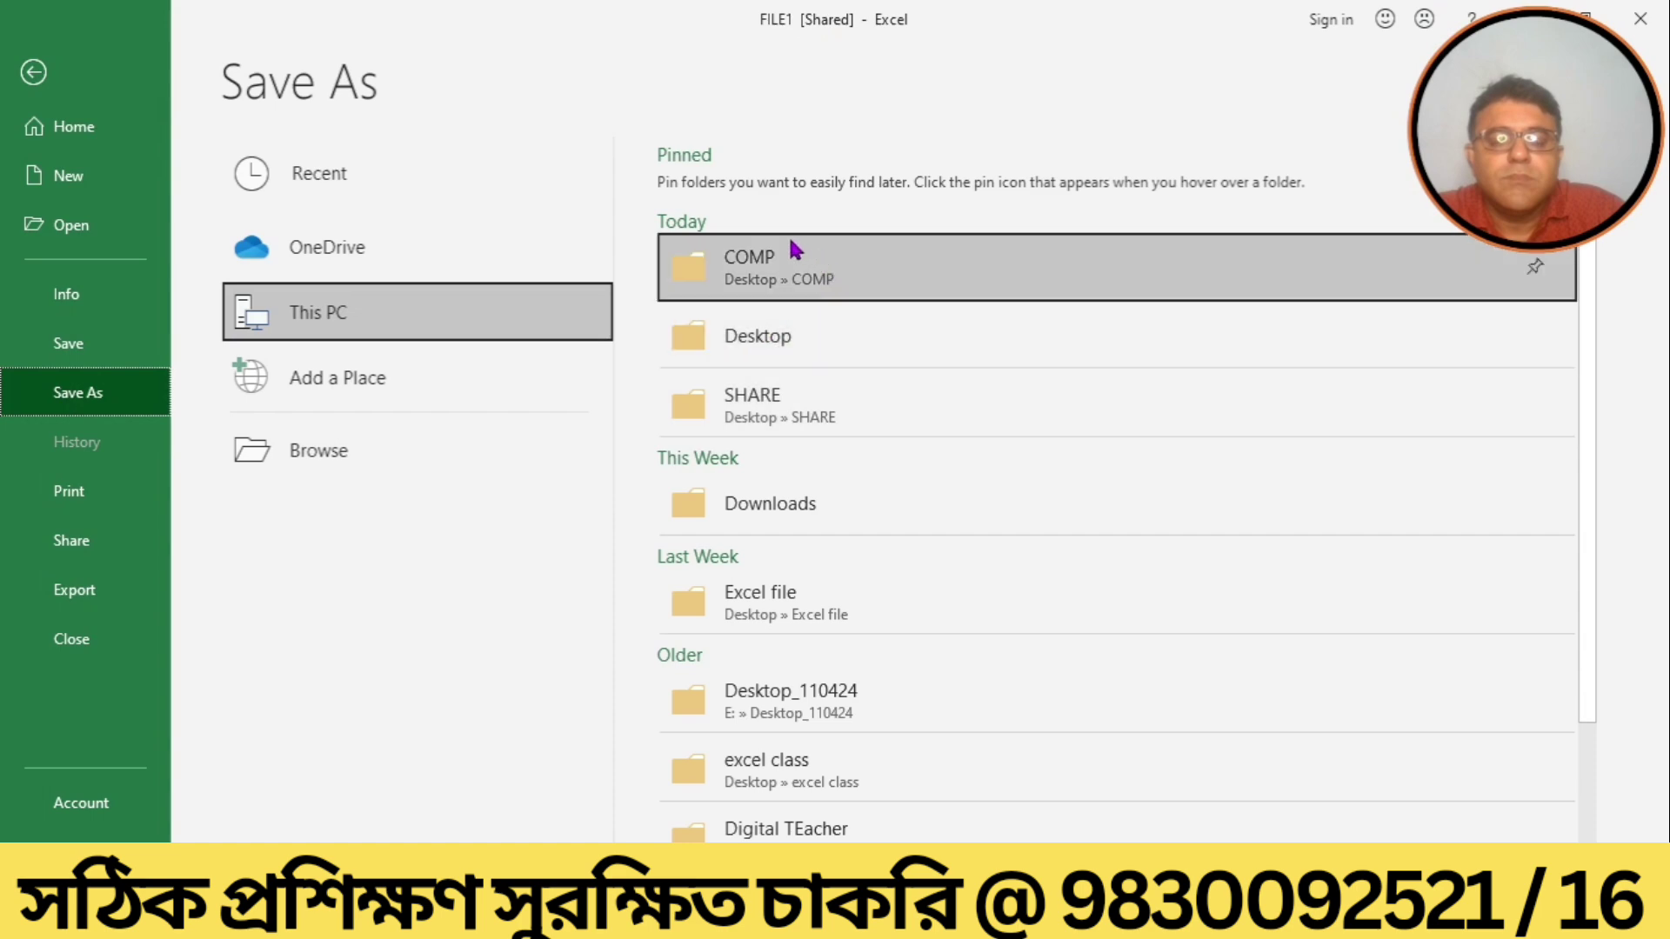
pyautogui.click(788, 261)
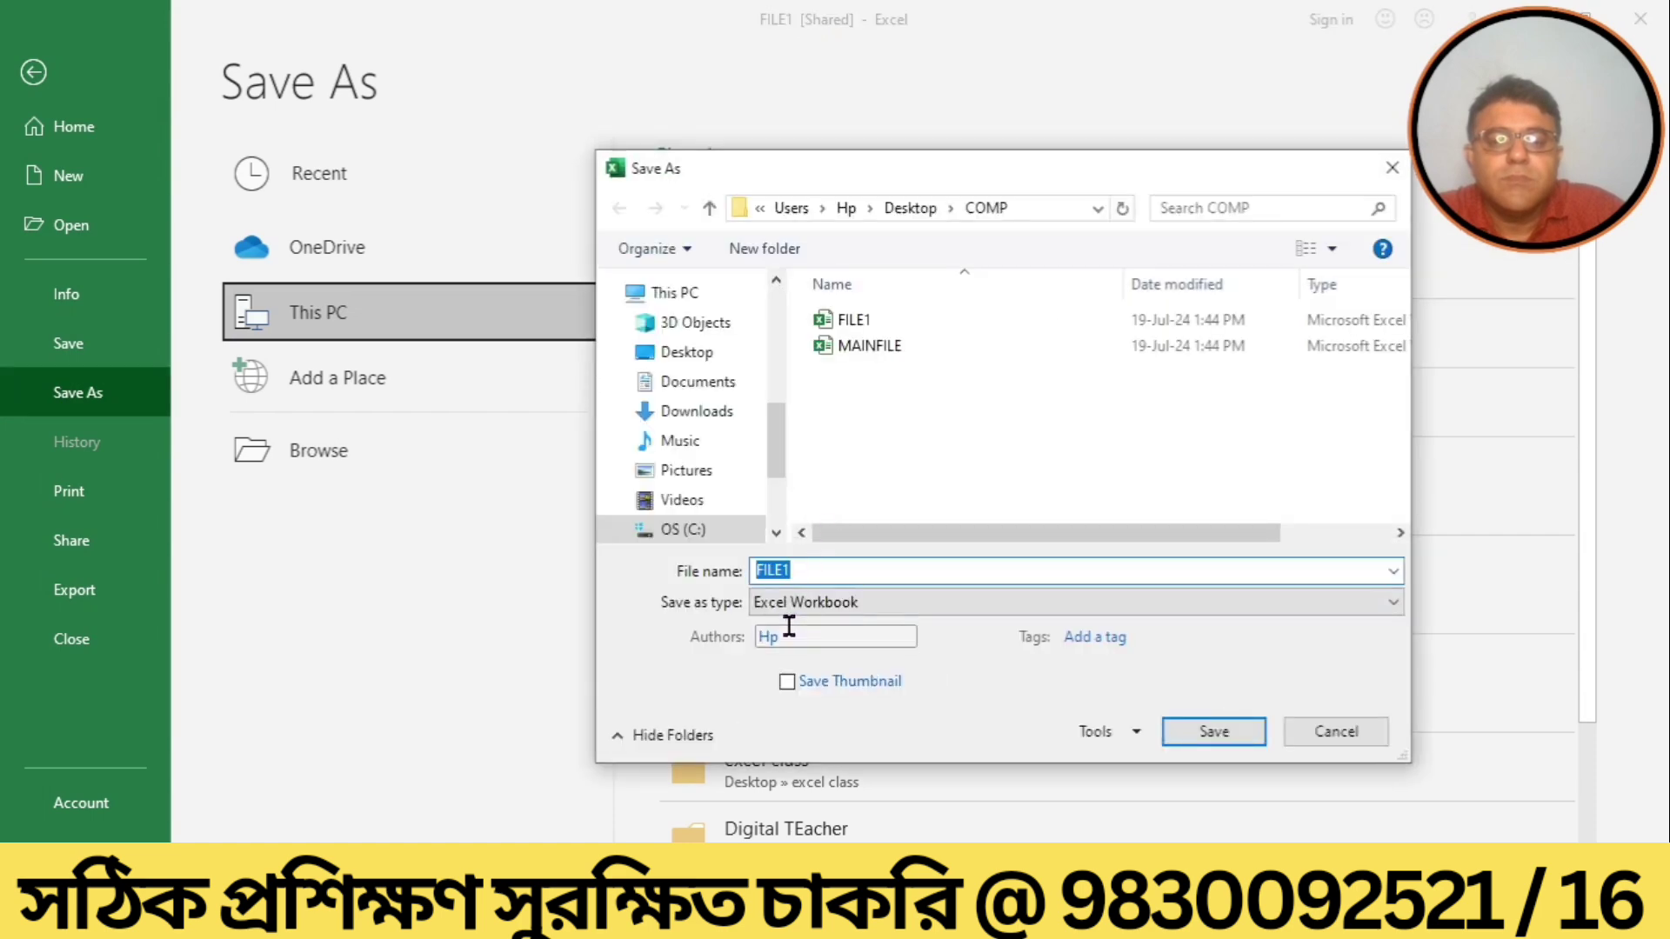
pyautogui.click(809, 567)
pyautogui.press('BackSpace')
pyautogui.write('2')
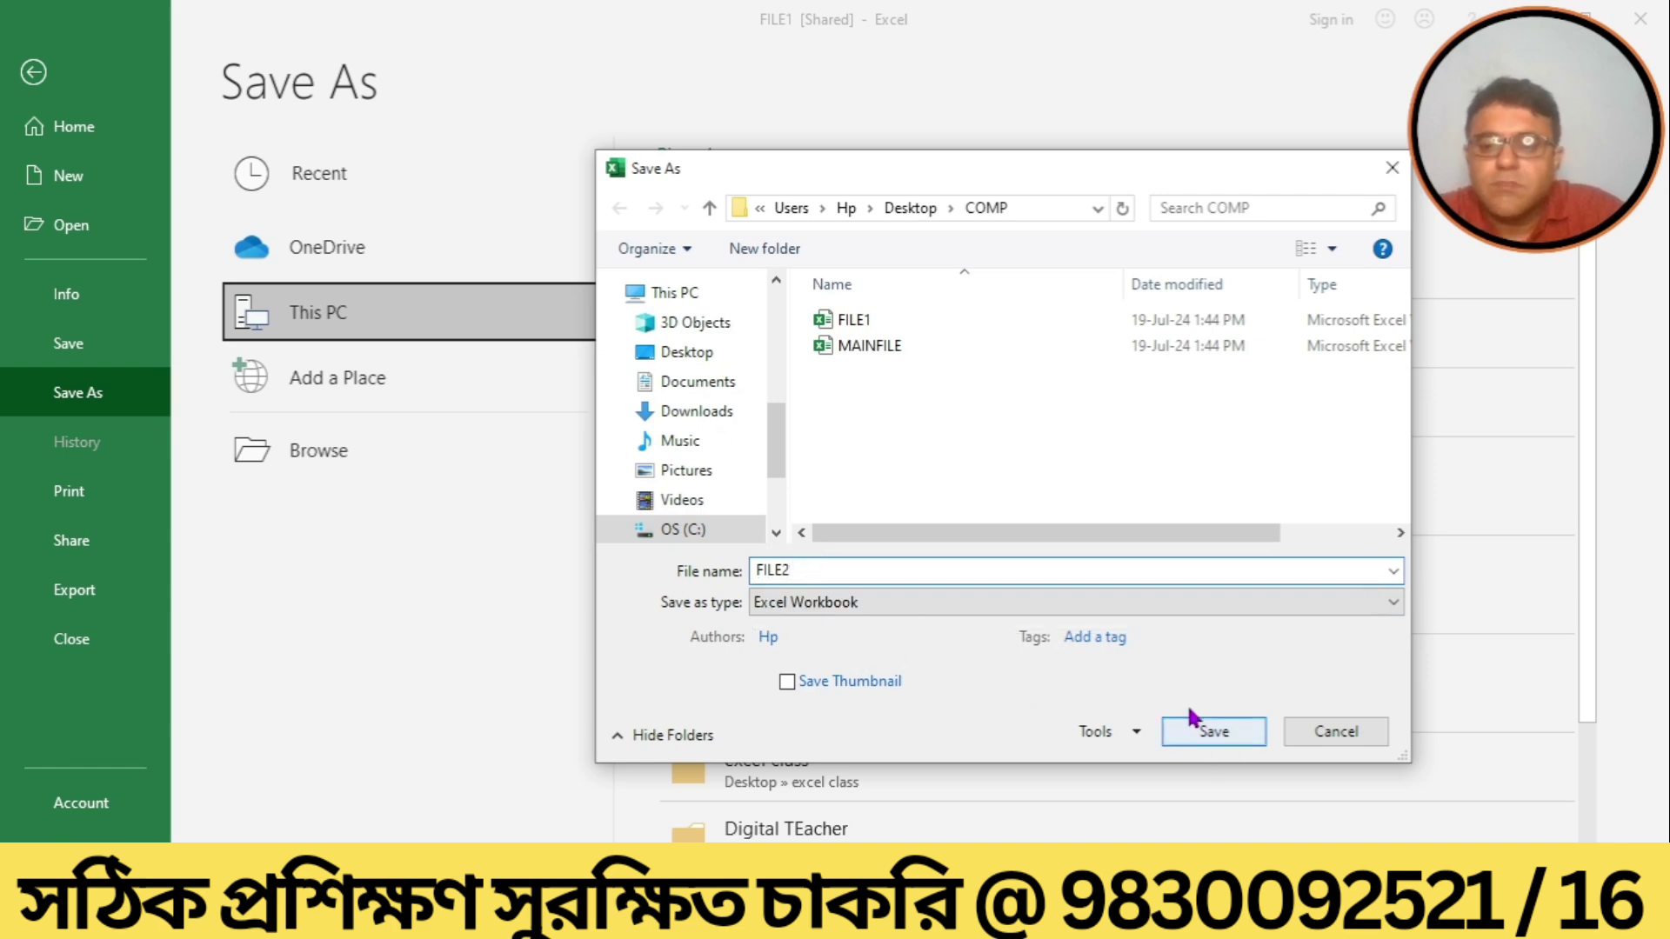
pyautogui.click(1188, 735)
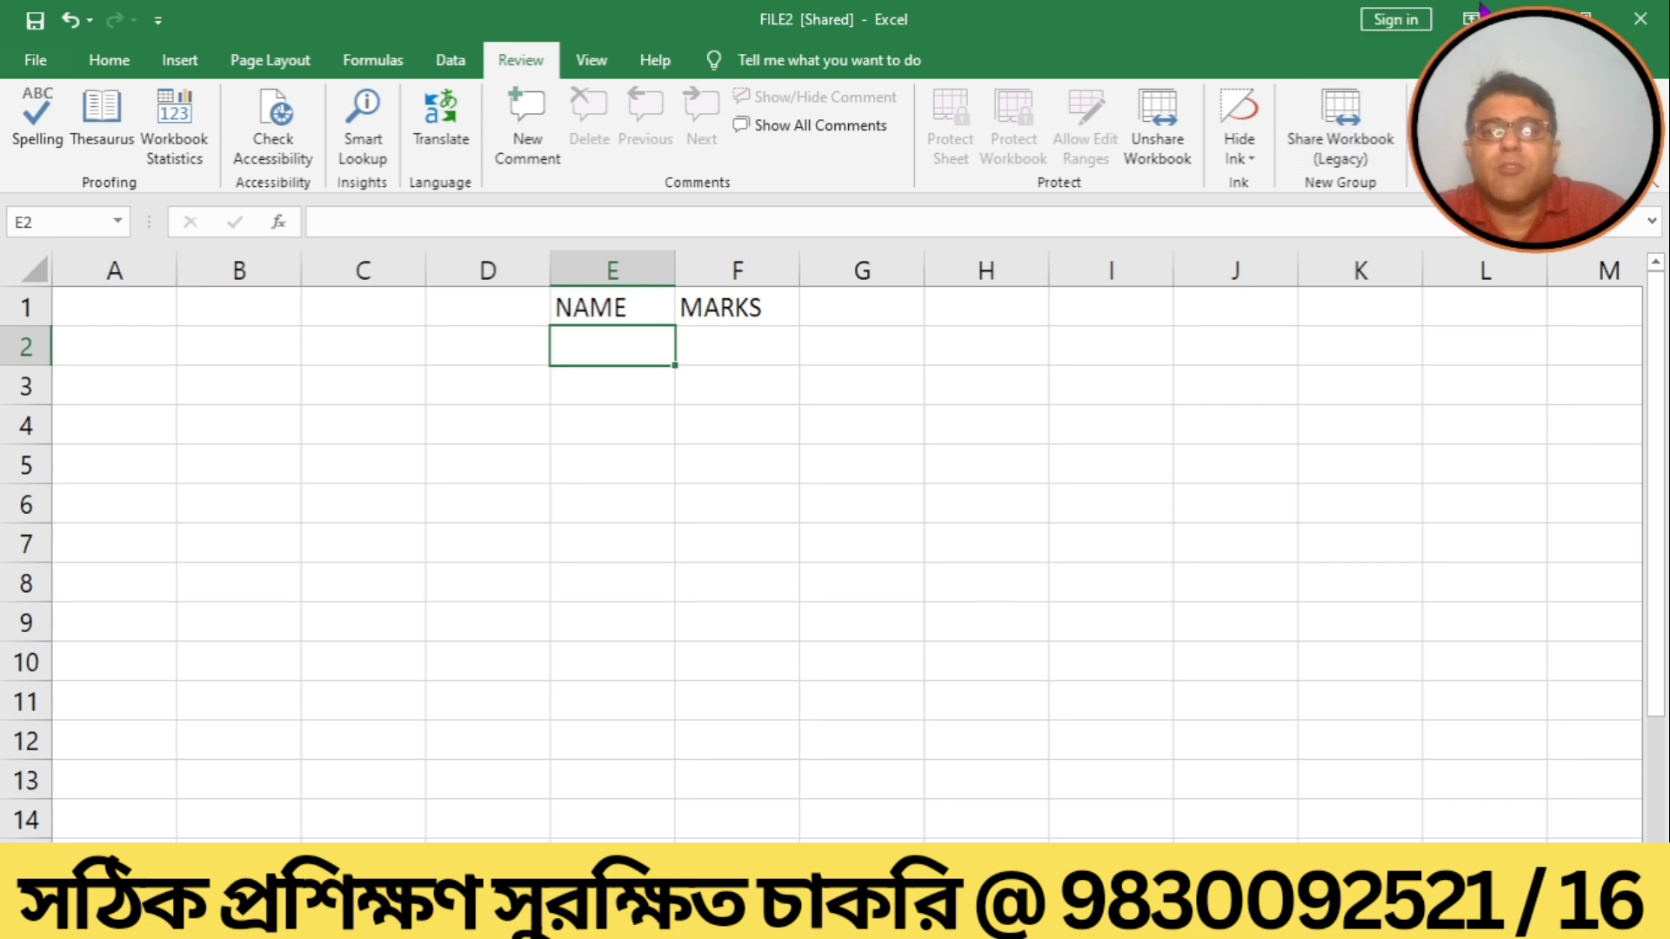
# Close the FILE2 and MACSALARY workbooks and minimize the two Word documents to reach the desktop.
pyautogui.click(1642, 19)
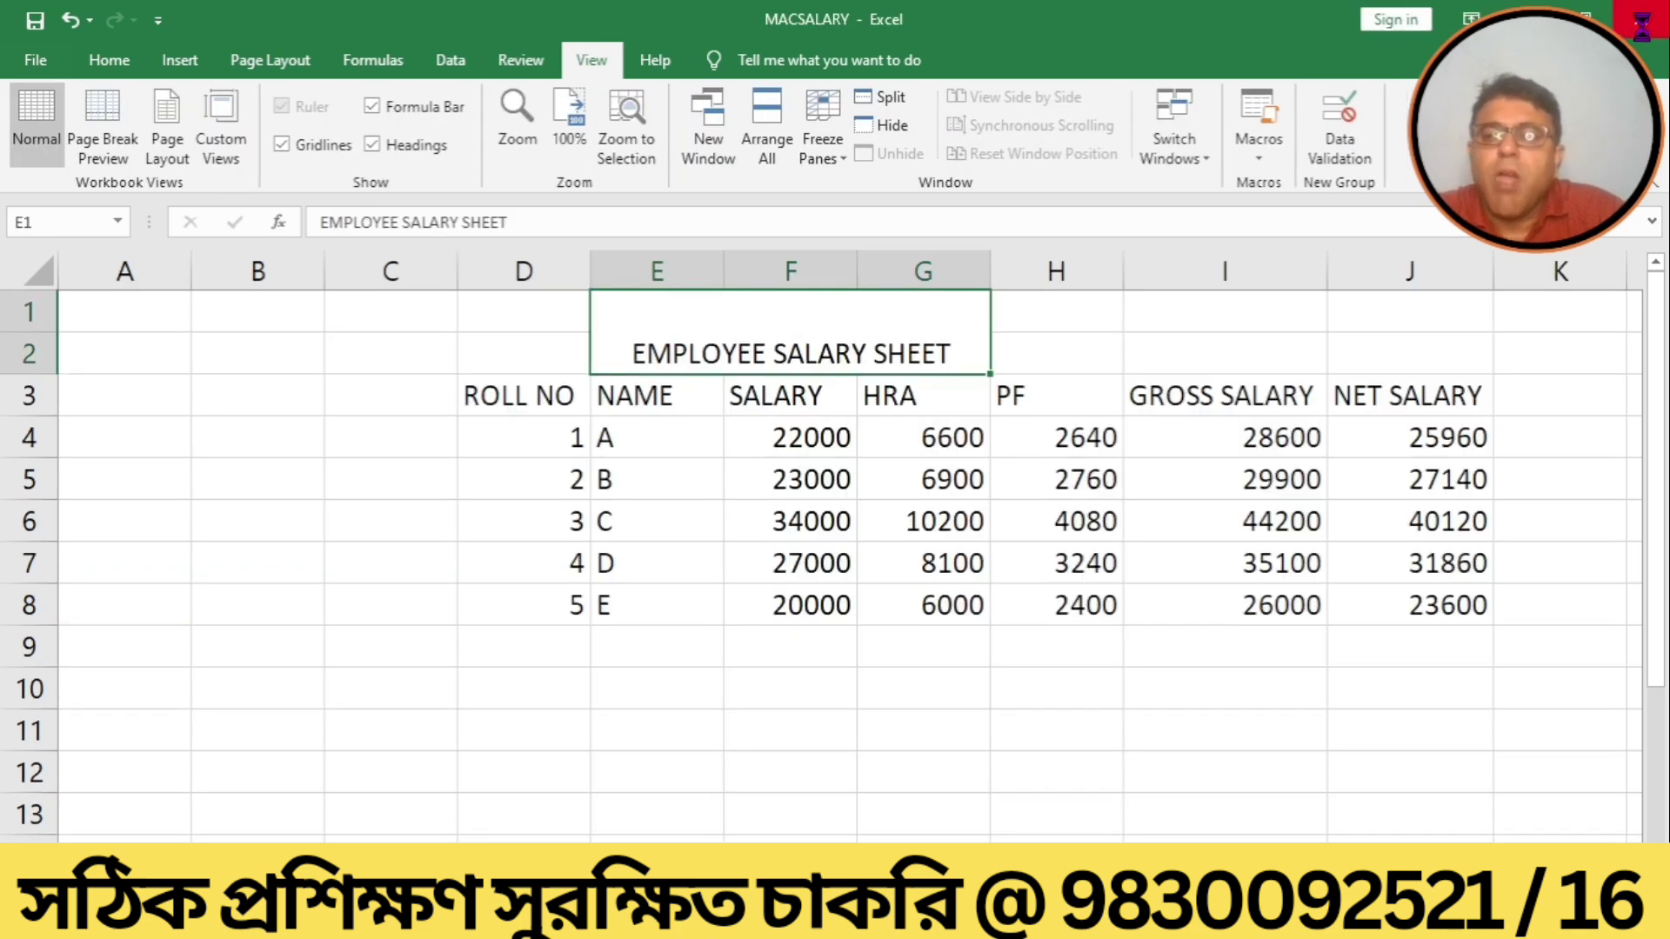
pyautogui.click(1642, 19)
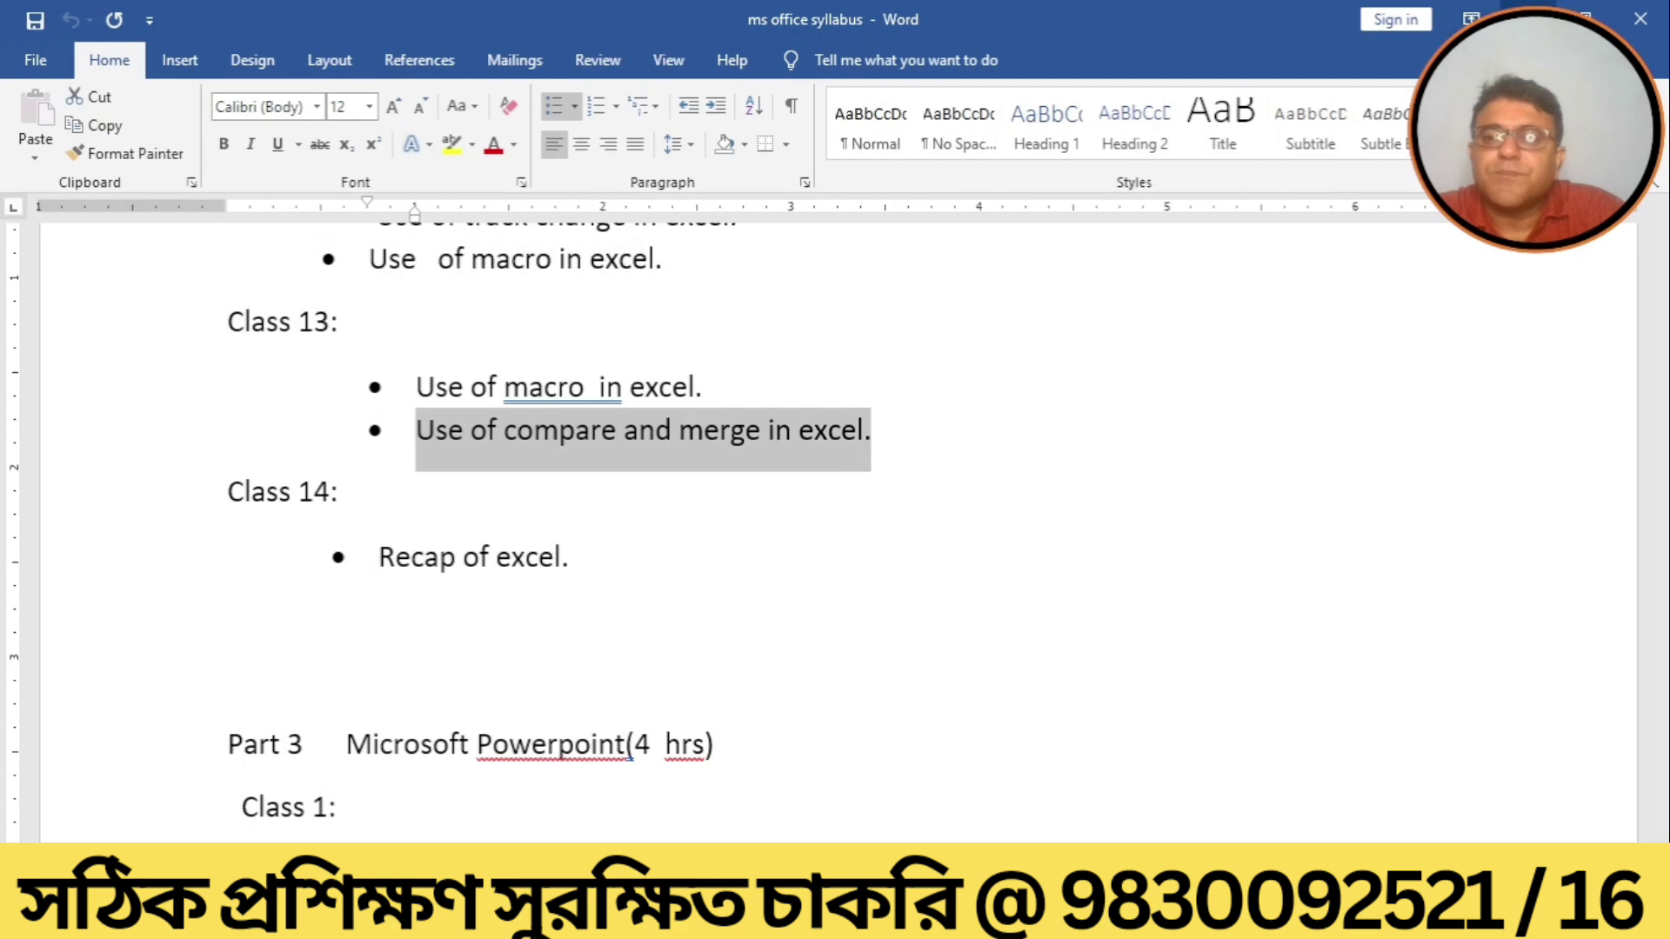
pyautogui.click(1527, 20)
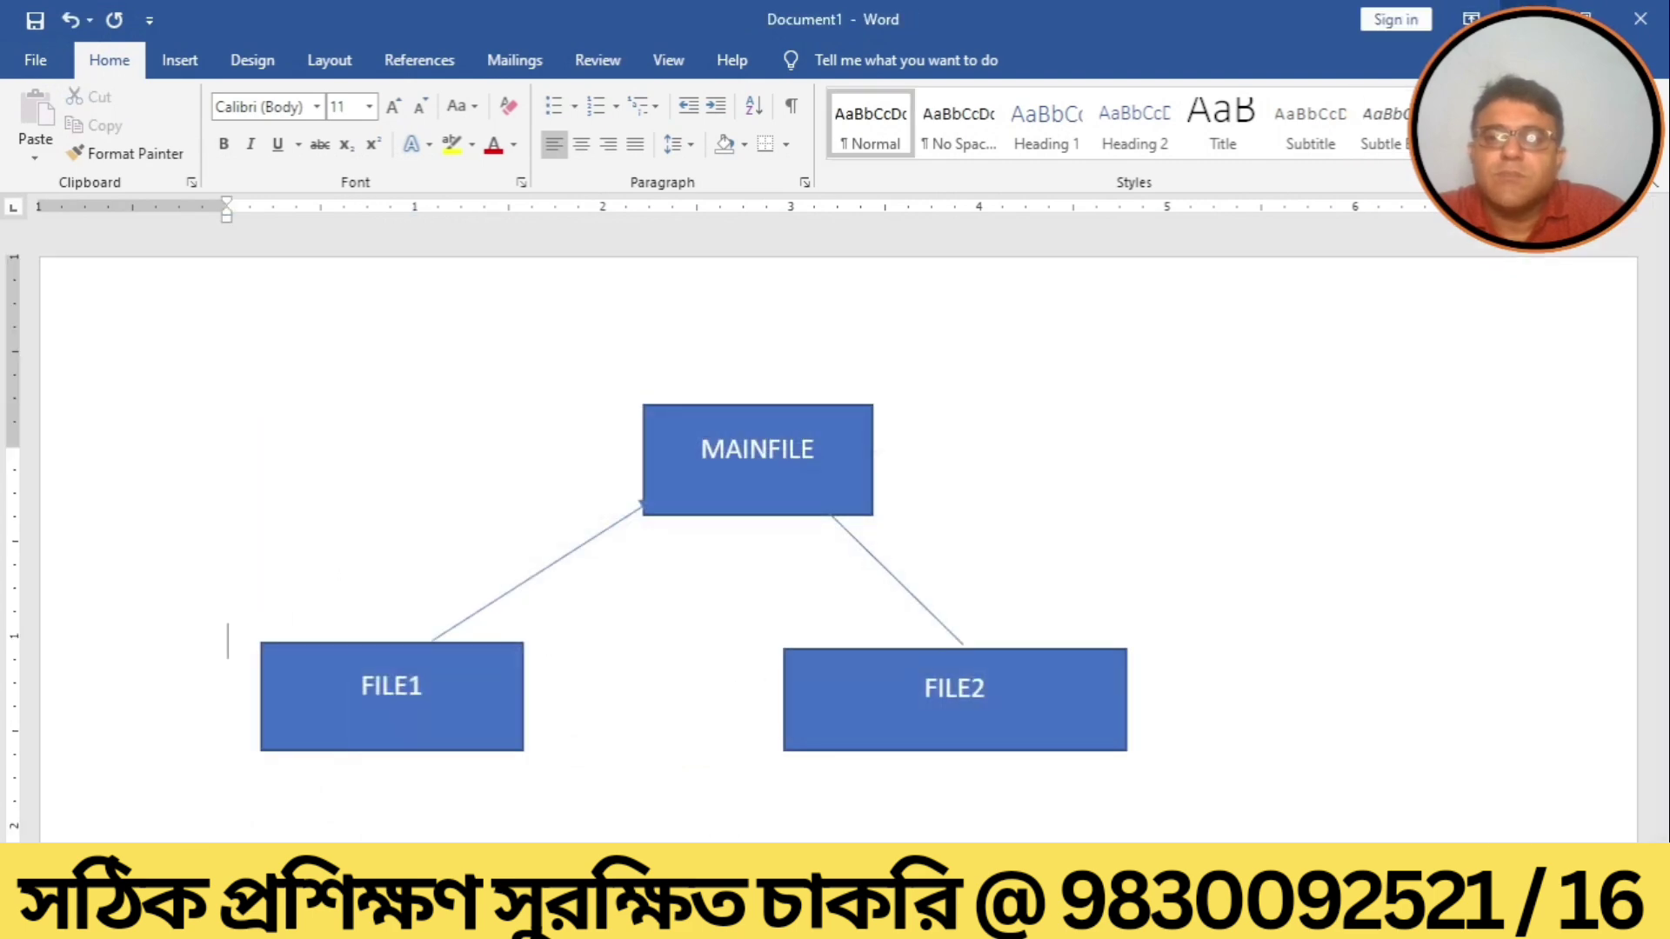
pyautogui.click(1528, 19)
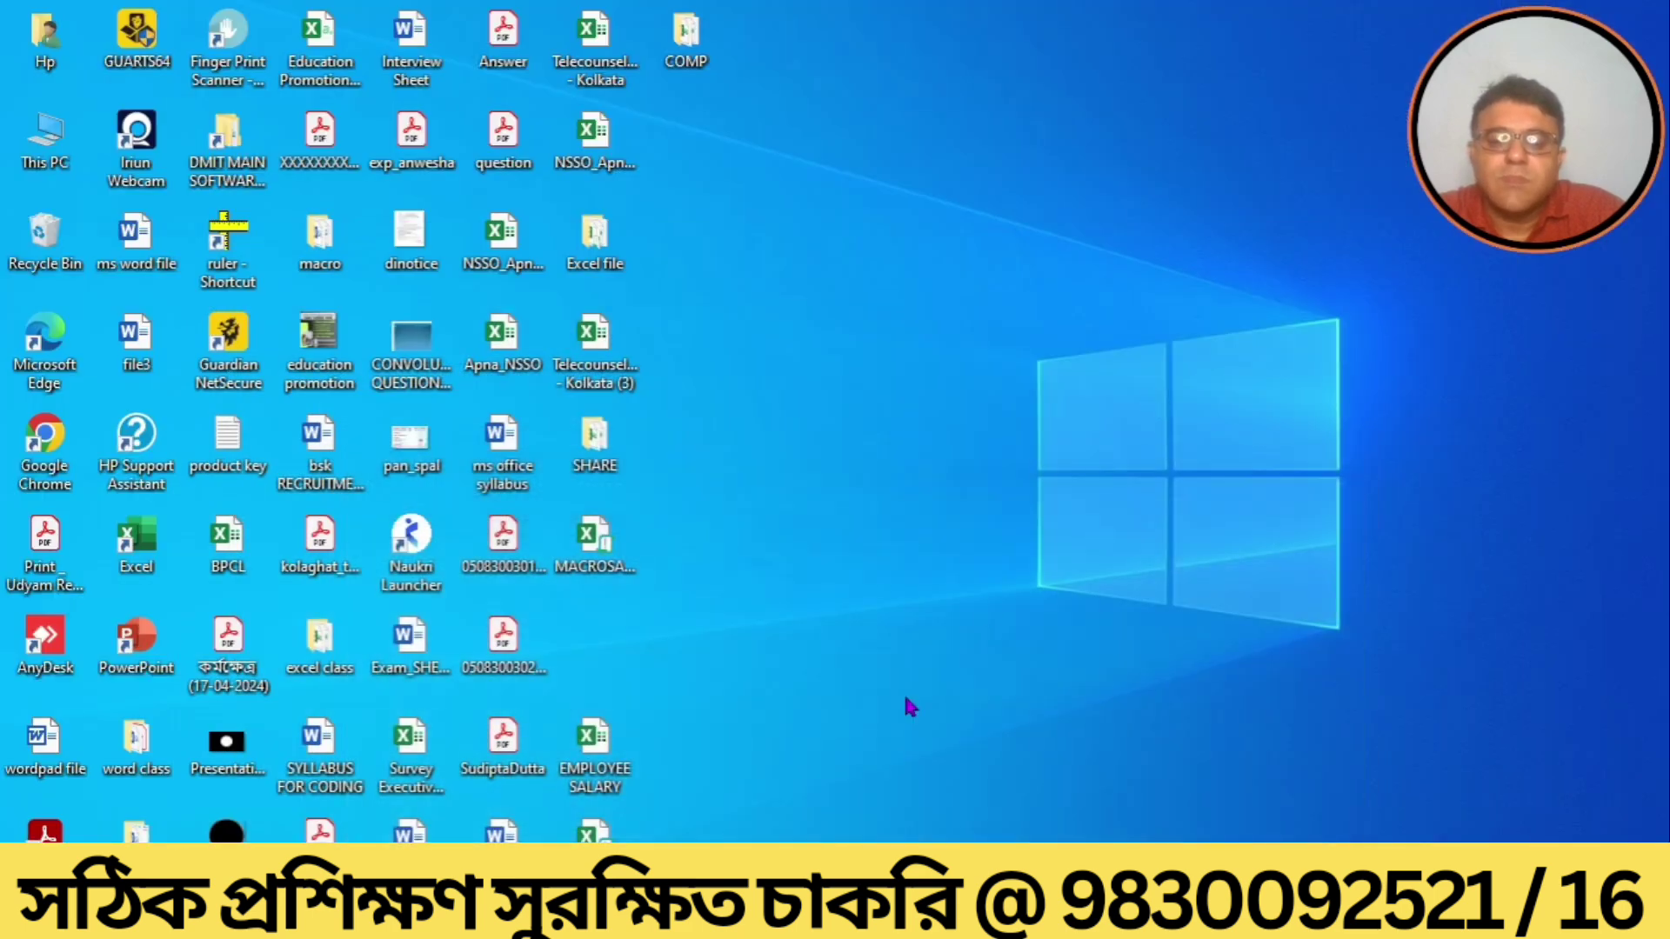
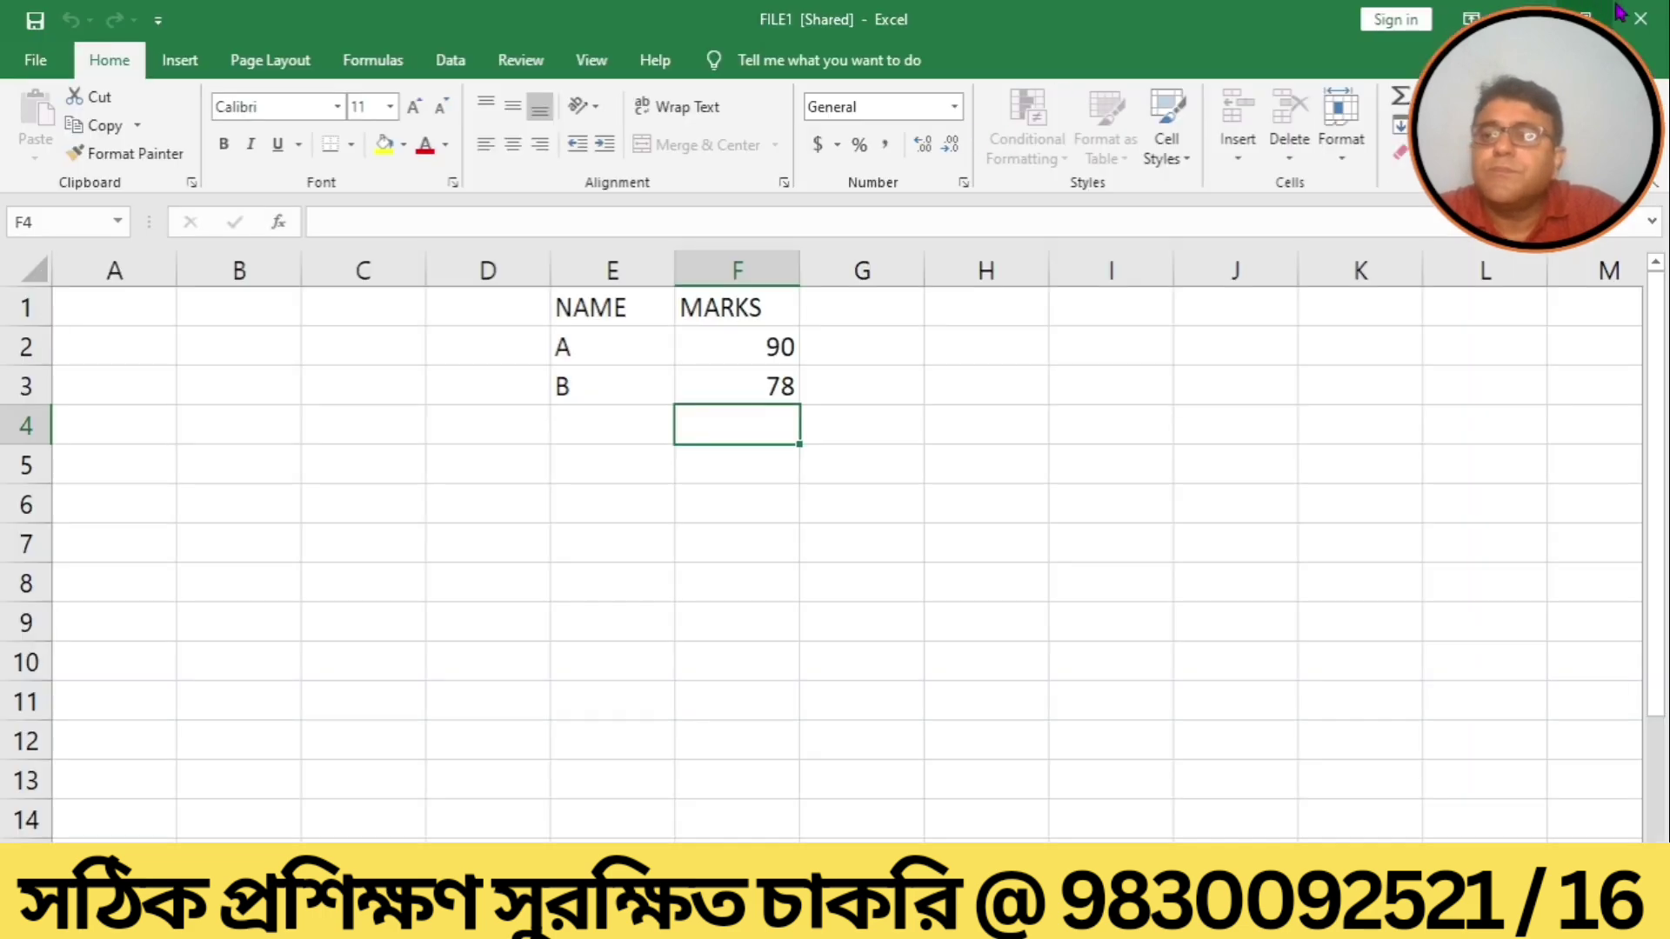
# Close FILE1 and open FILE2 from the COMP folder.
pyautogui.click(1640, 19)
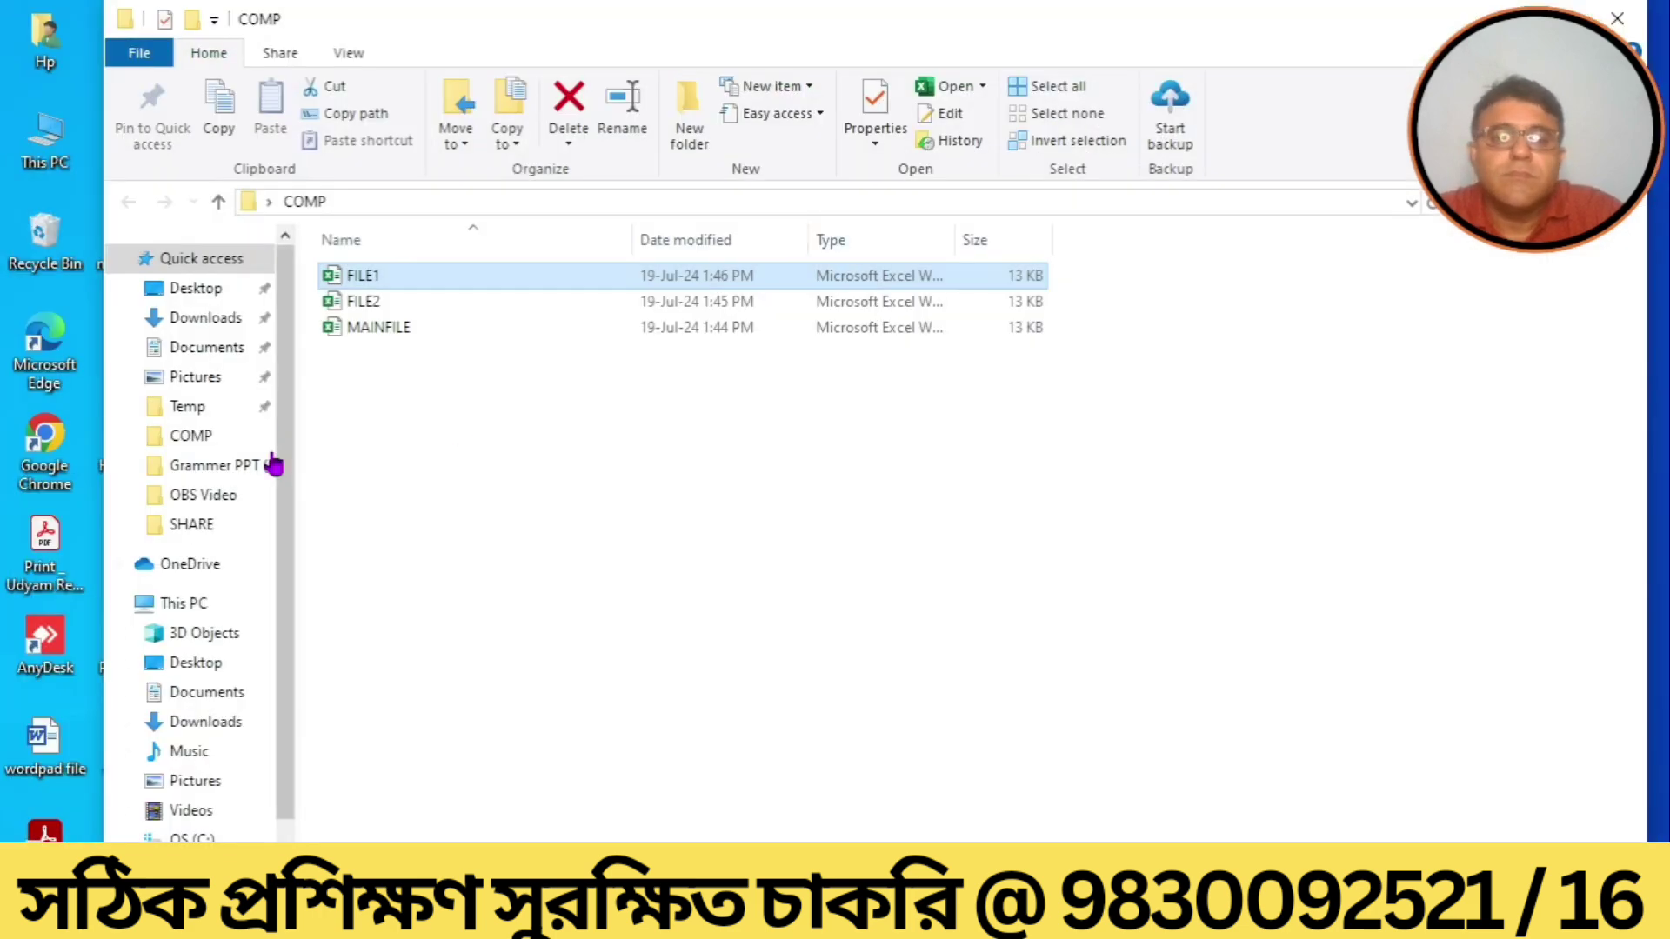
pyautogui.click(379, 300)
pyautogui.doubleClick(380, 300)
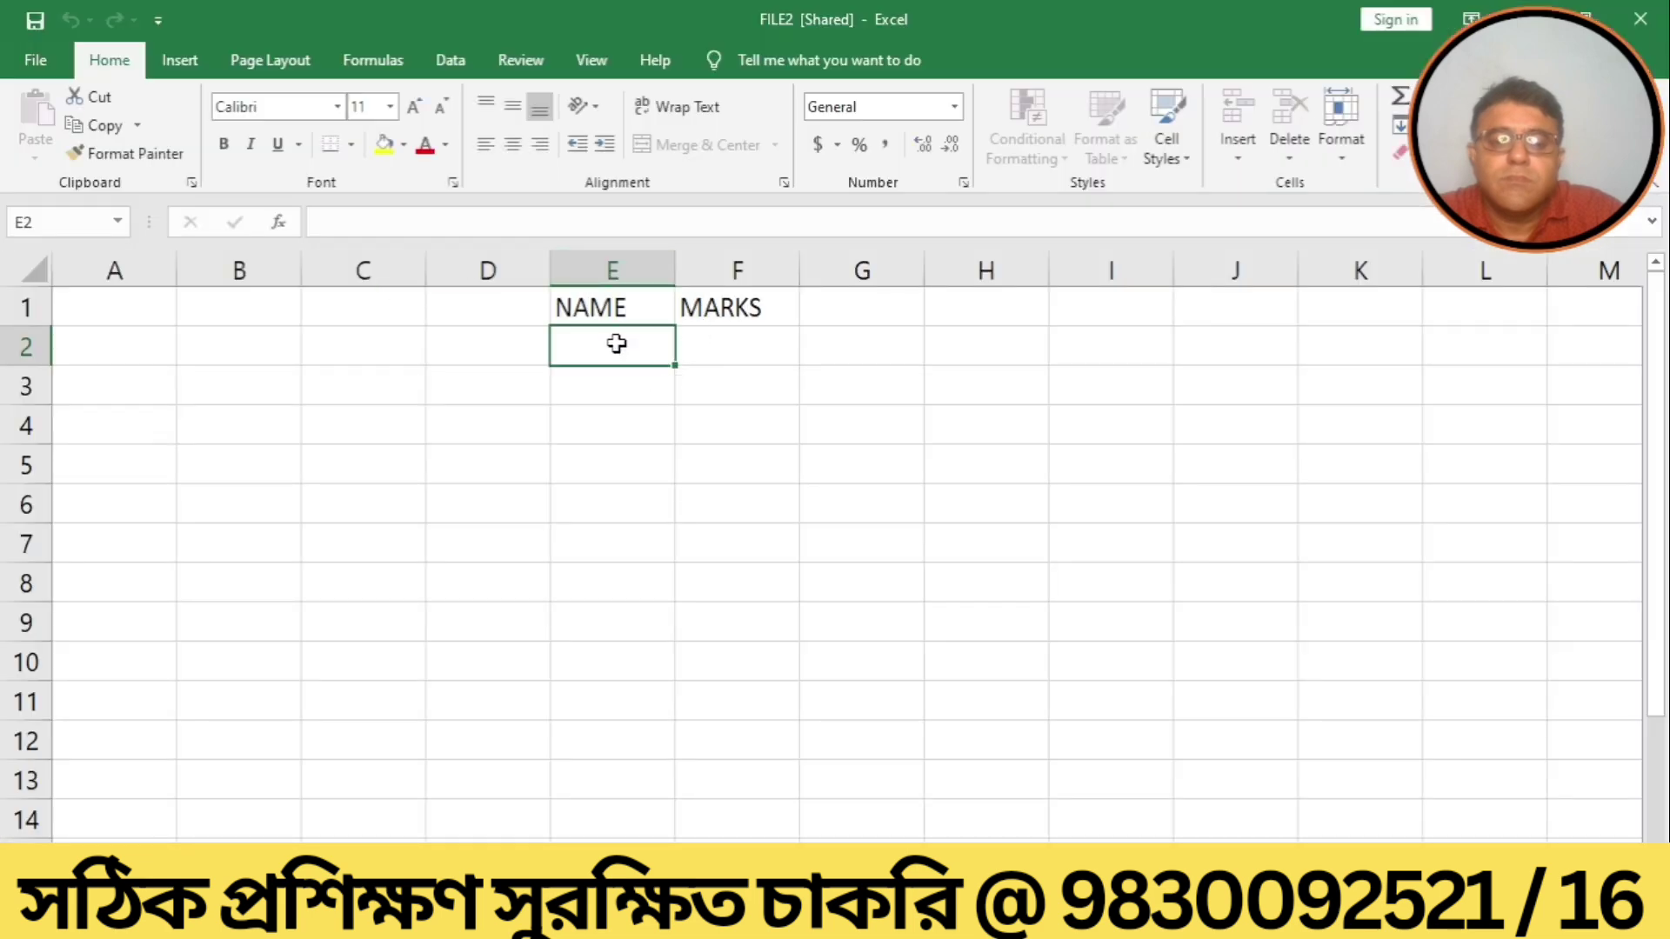
# Fill the NAME and MARKS columns of FILE2 with C and 60 in row 2, and D and 50 in row 3.
pyautogui.click(760, 341)
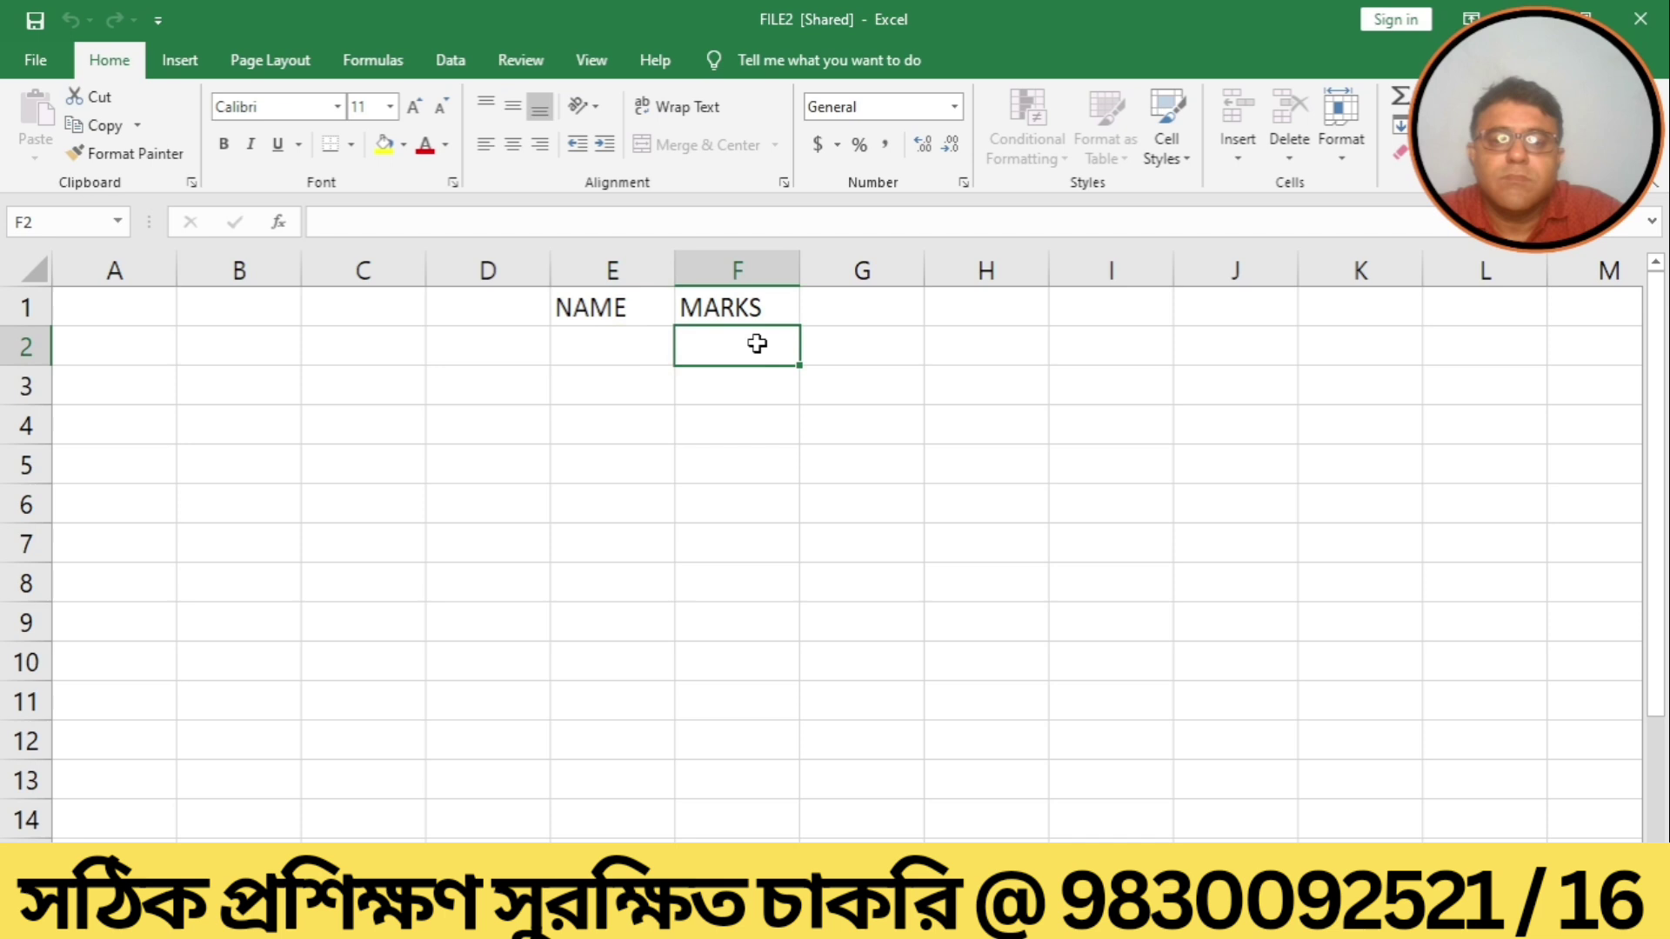
pyautogui.click(630, 348)
pyautogui.write('C')
pyautogui.press('Tab')
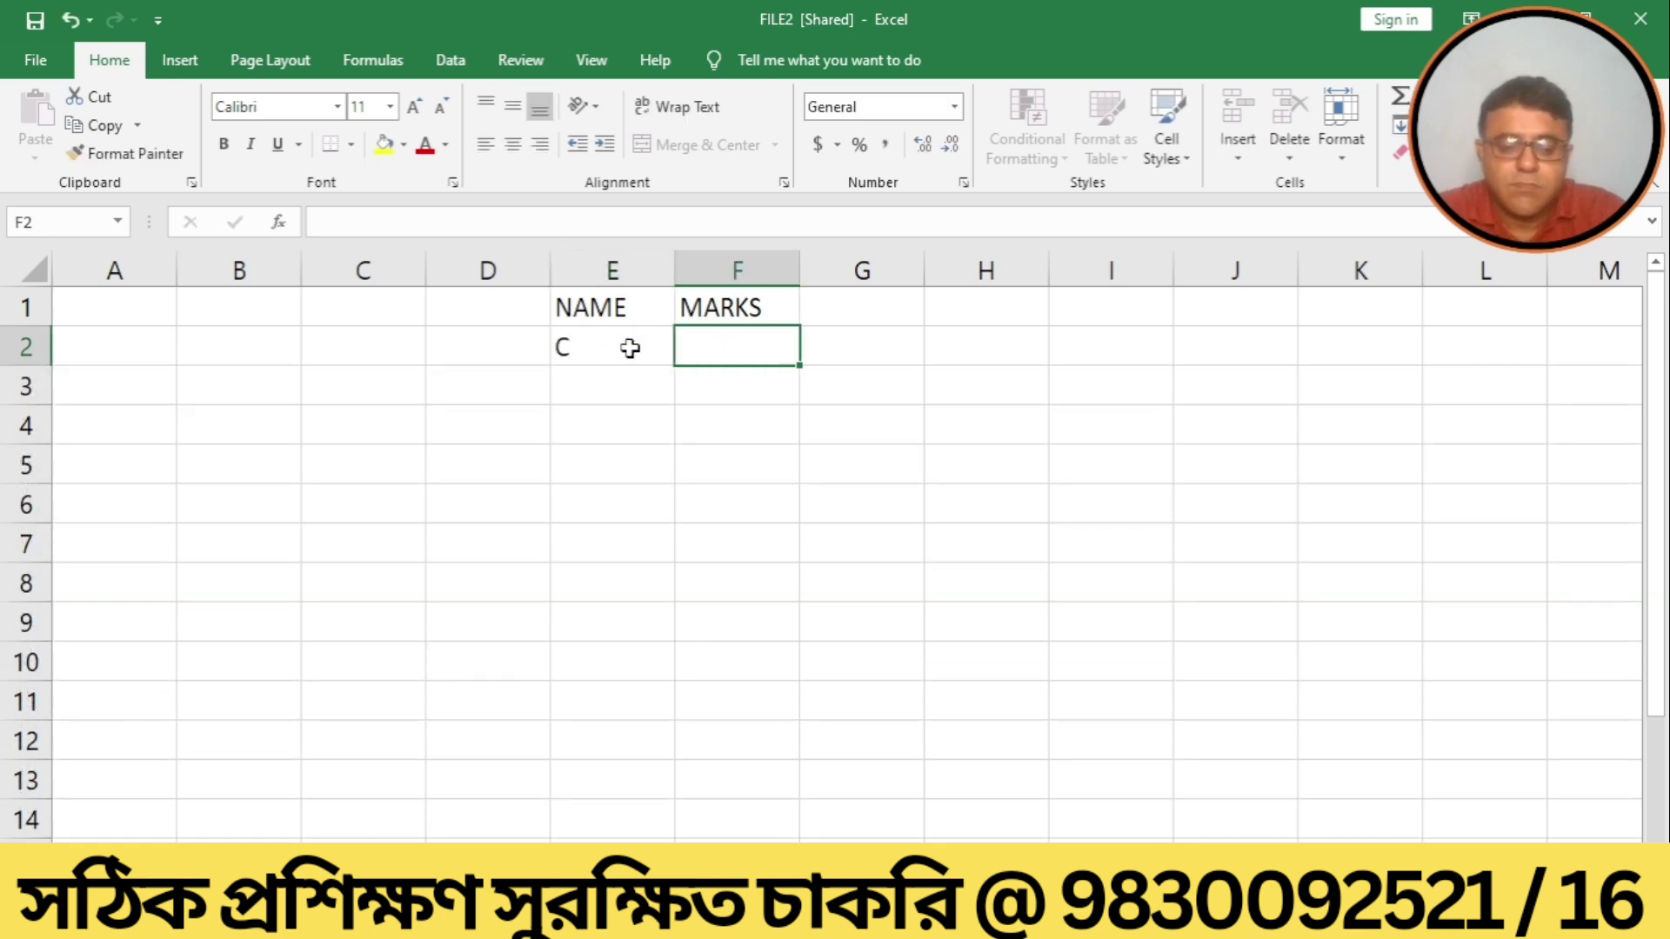
pyautogui.write('60')
pyautogui.press('Return')
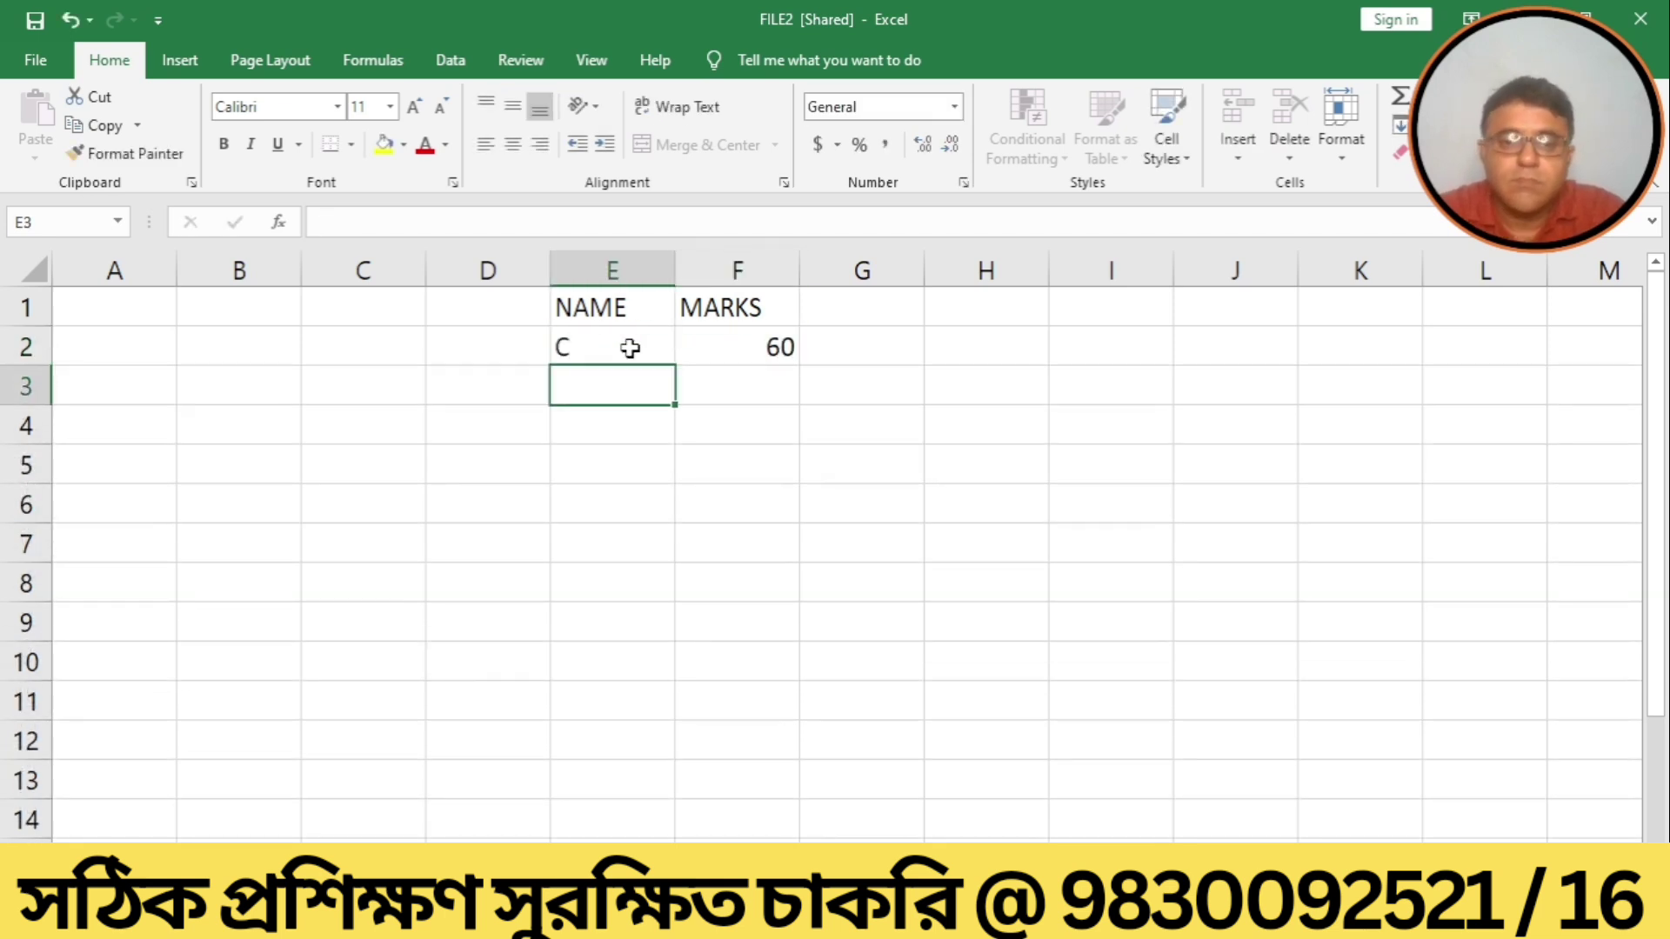
pyautogui.write('D')
pyautogui.press('Tab')
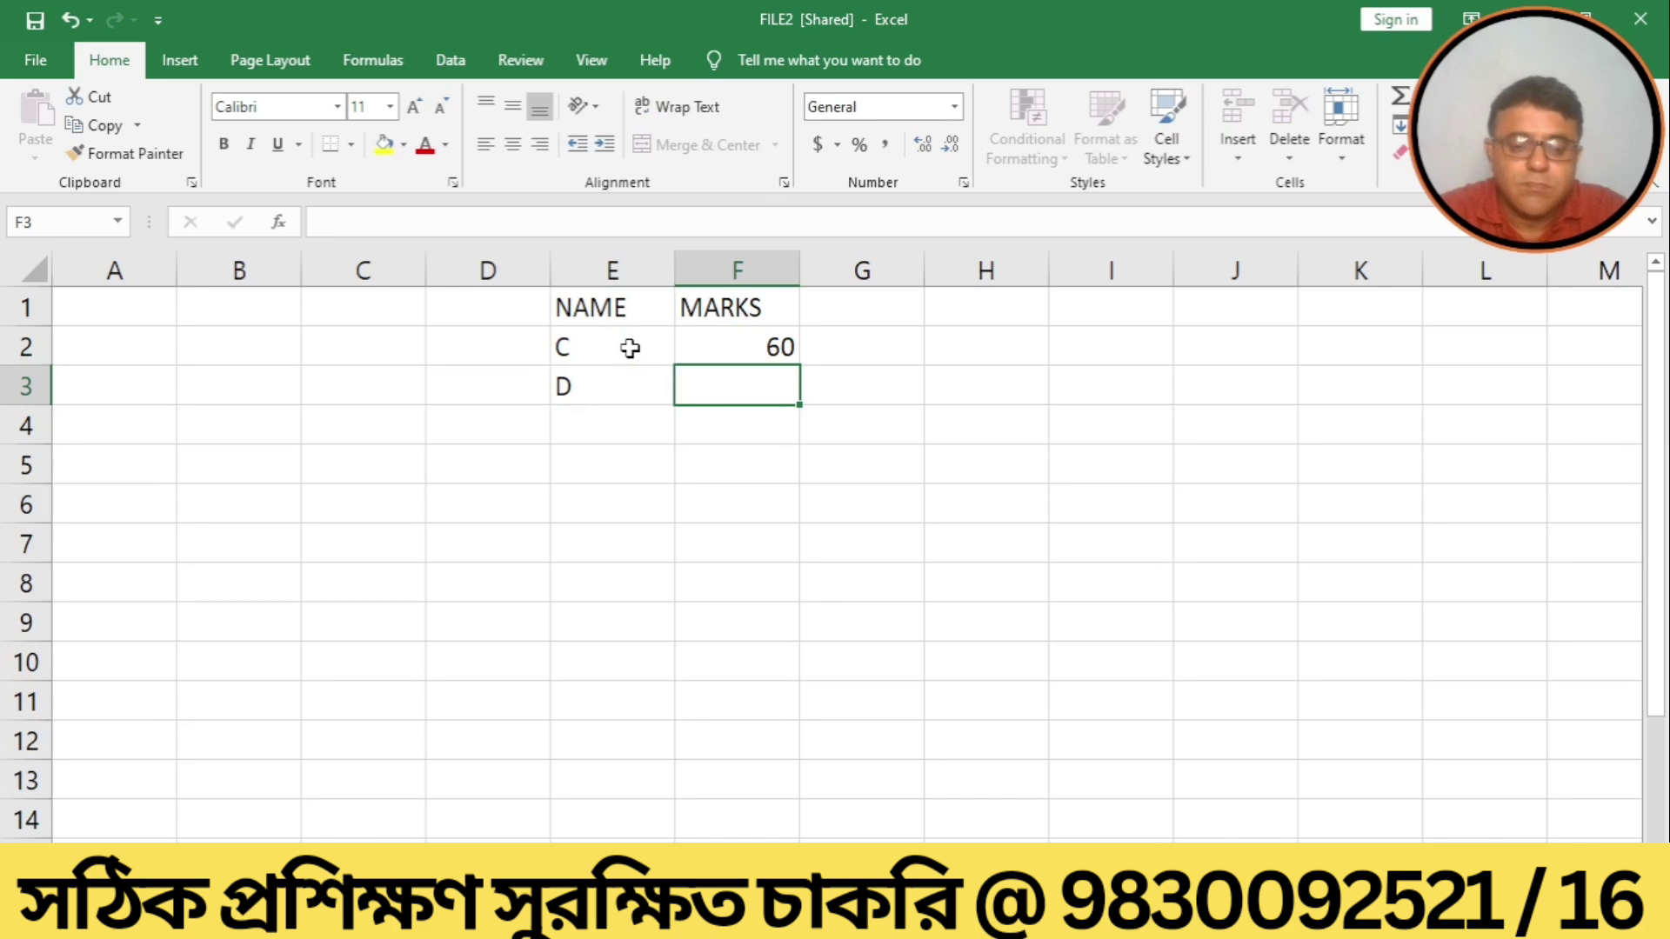
pyautogui.write('50')
pyautogui.press('Return')
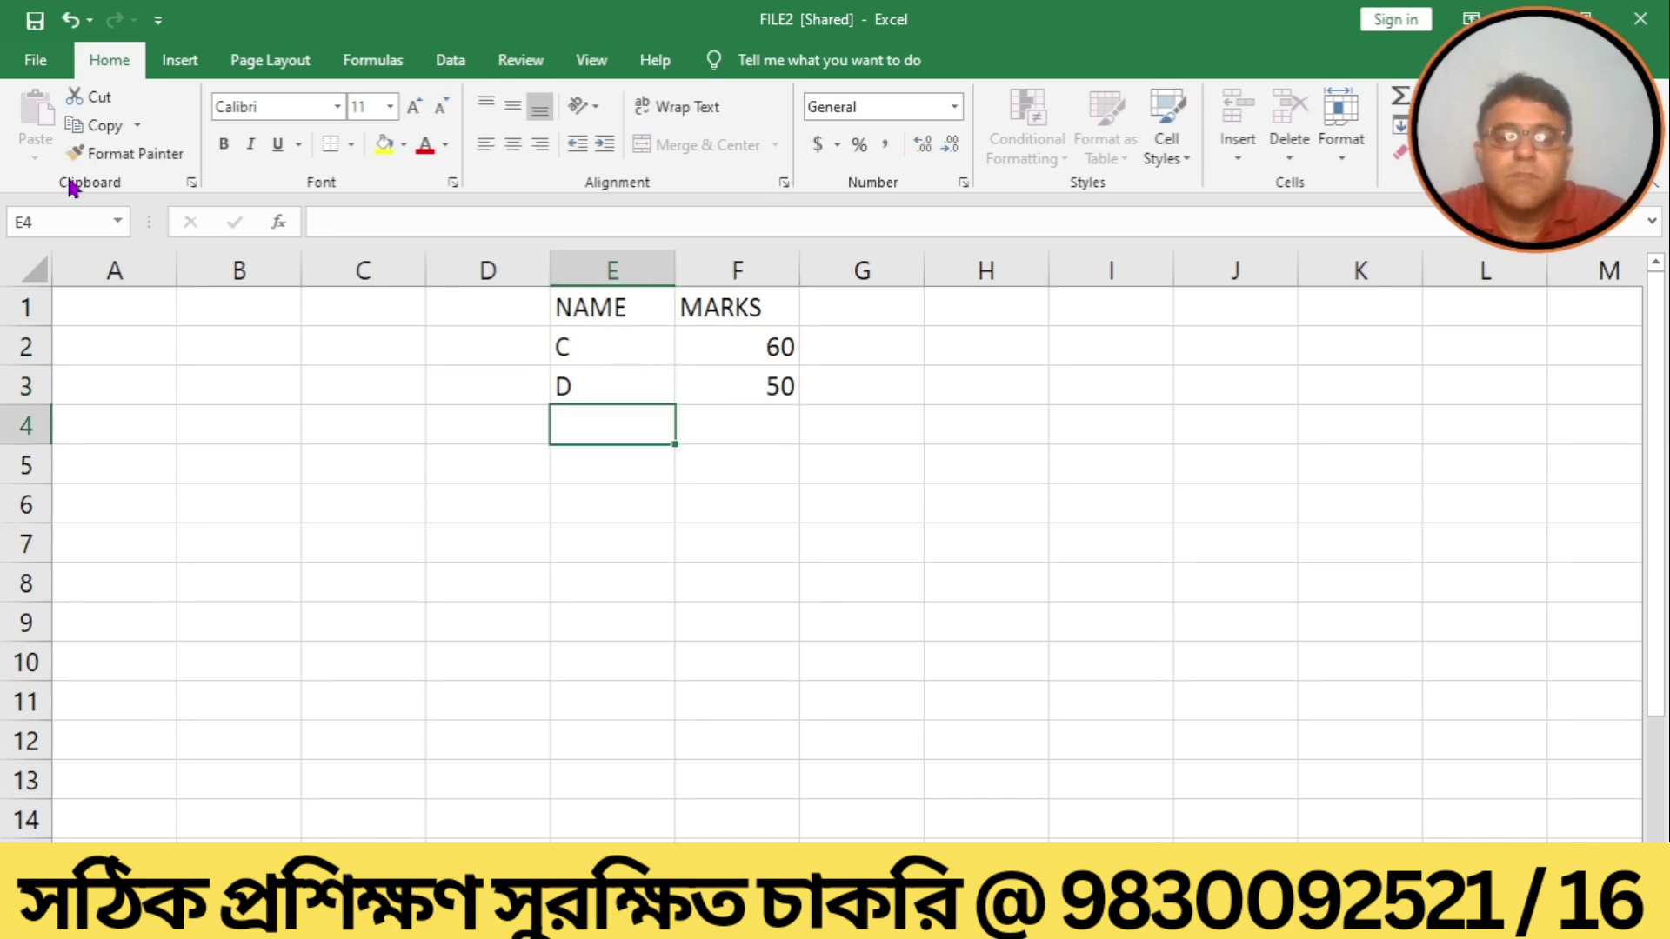
# Save FILE2 under its current name and close it.
pyautogui.click(49, 59)
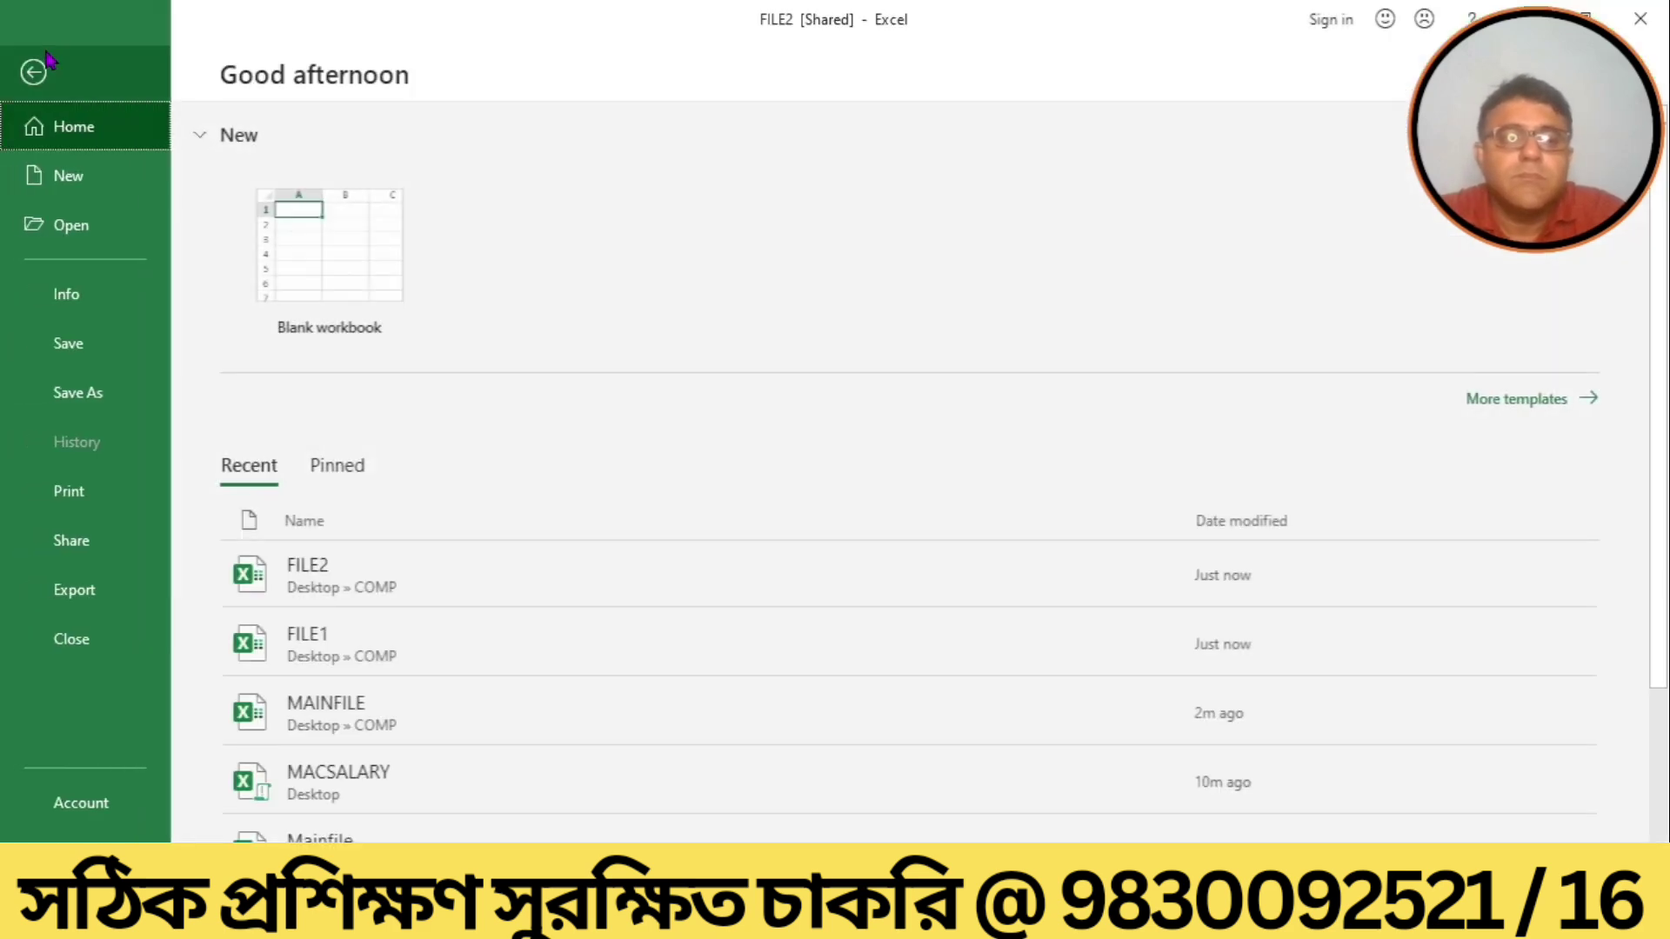
pyautogui.click(70, 343)
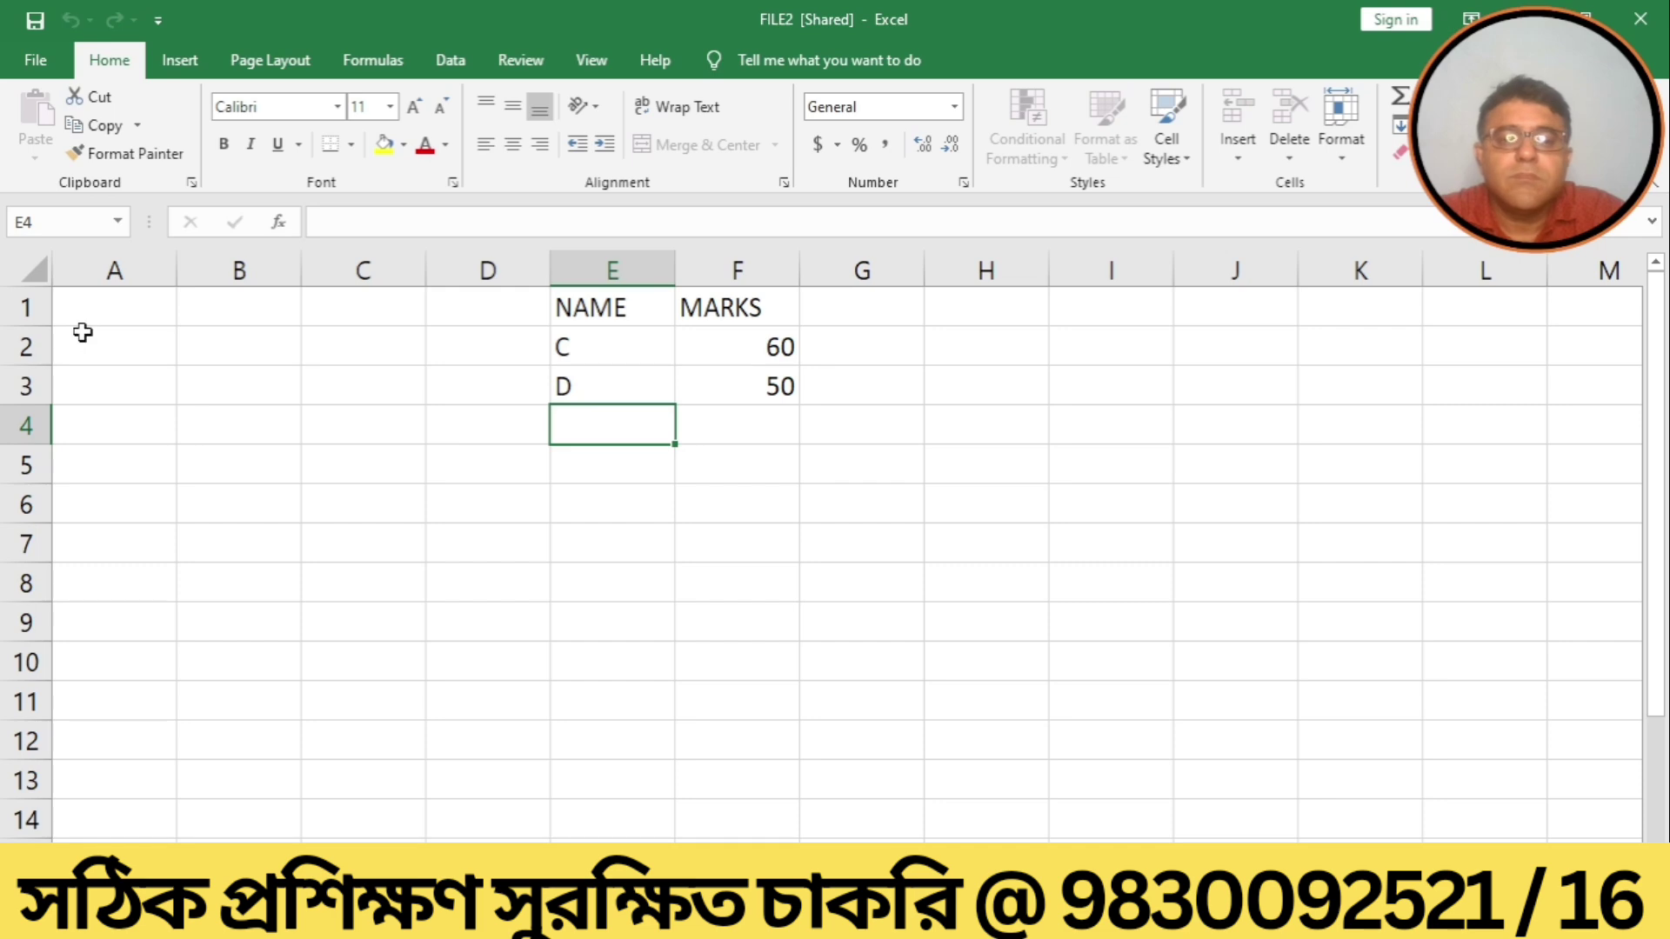
pyautogui.click(1638, 35)
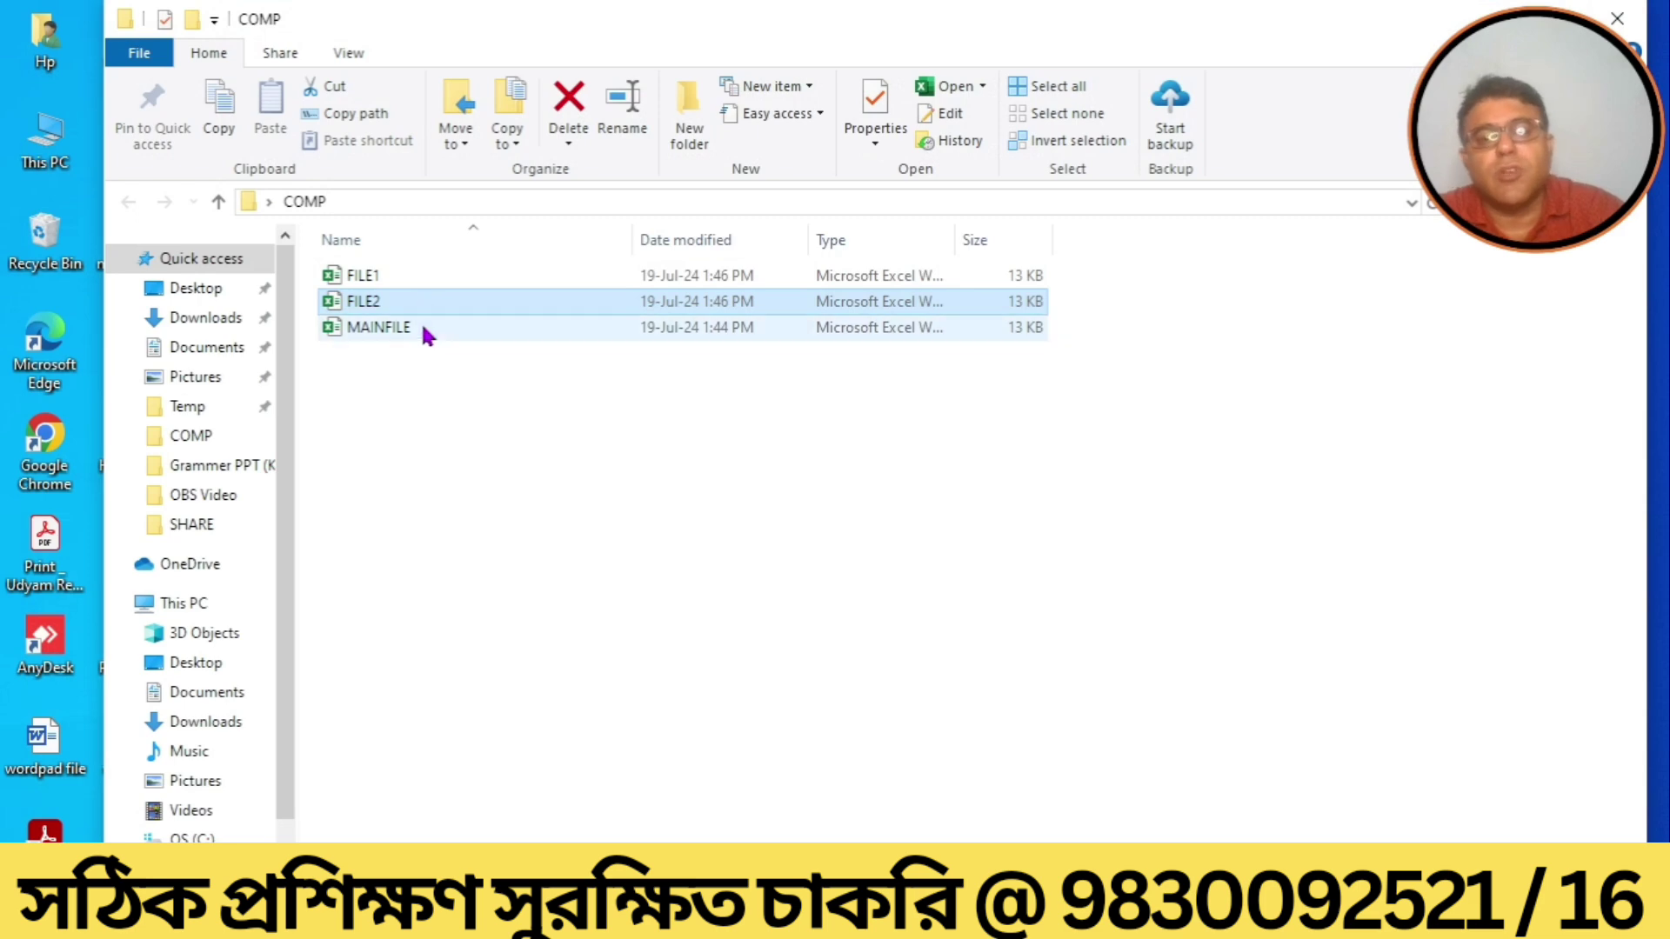
# Review the entries in FILE1, close it, and open MAINFILE from the COMP folder.
pyautogui.doubleClick(374, 280)
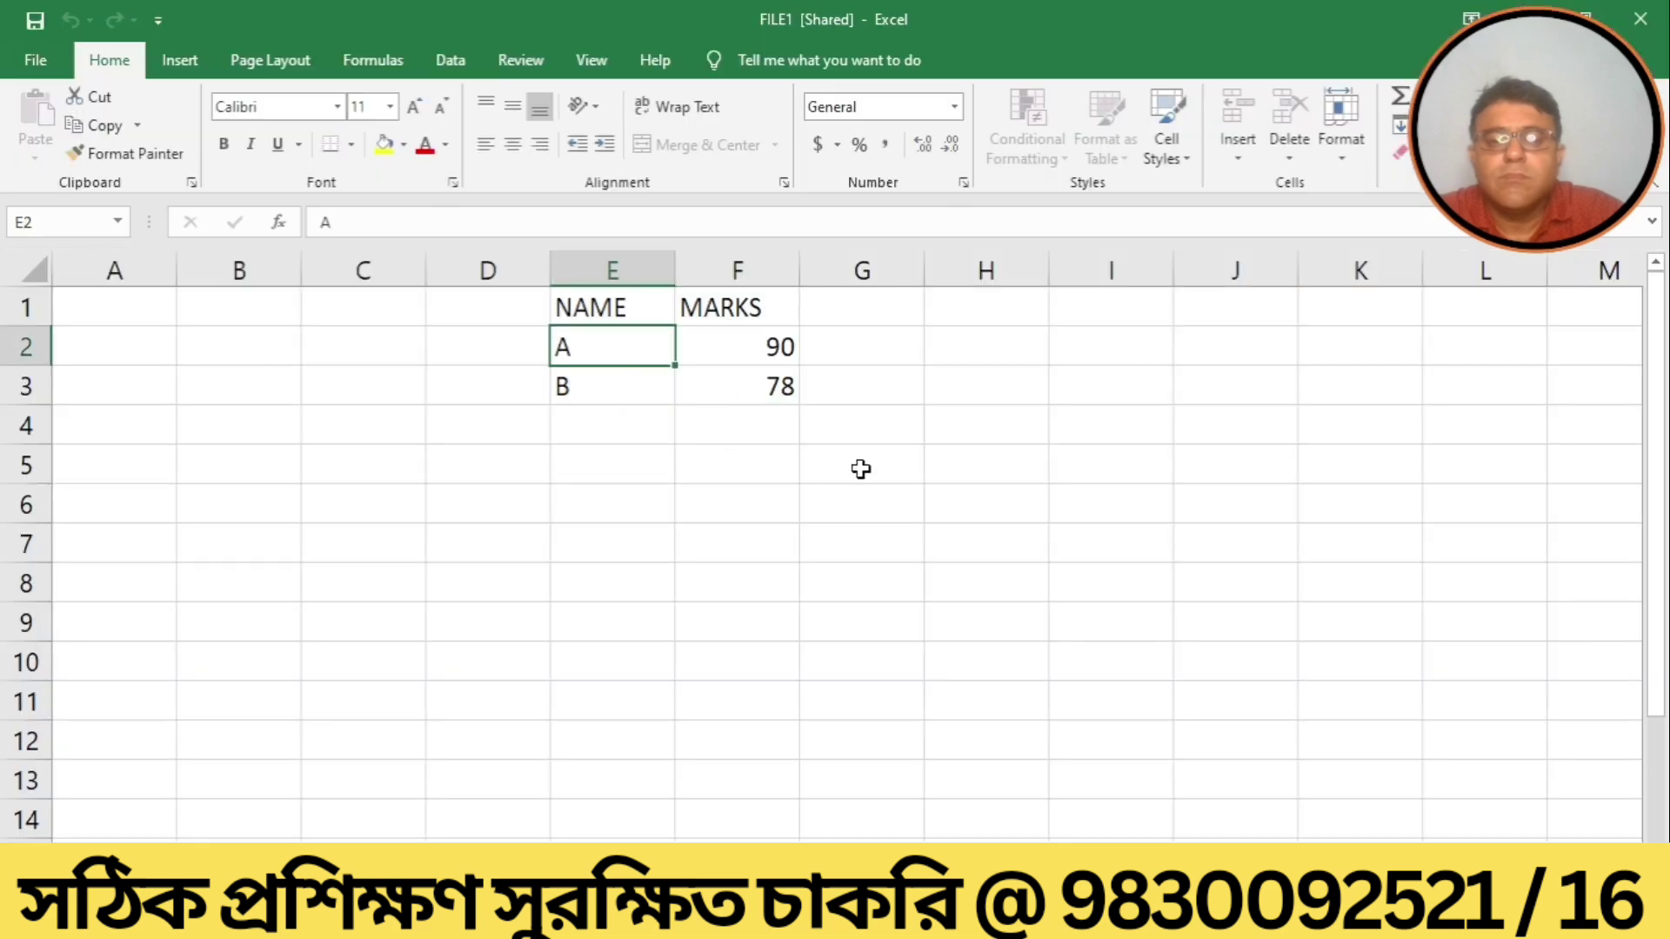
pyautogui.click(1625, 32)
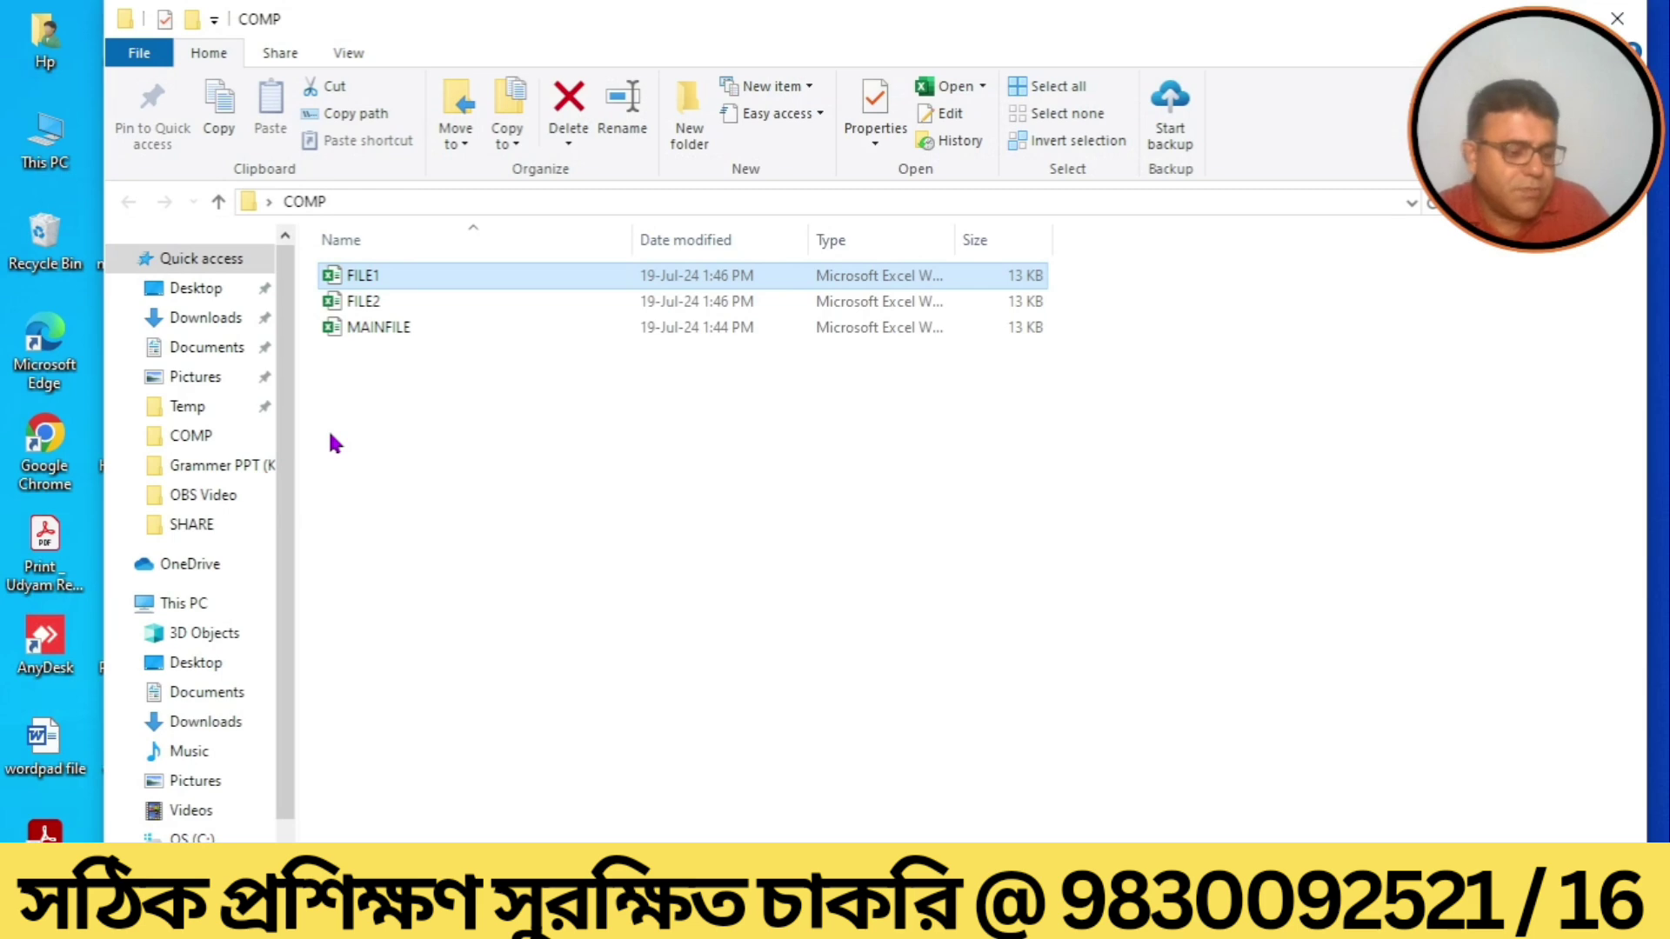
pyautogui.doubleClick(380, 327)
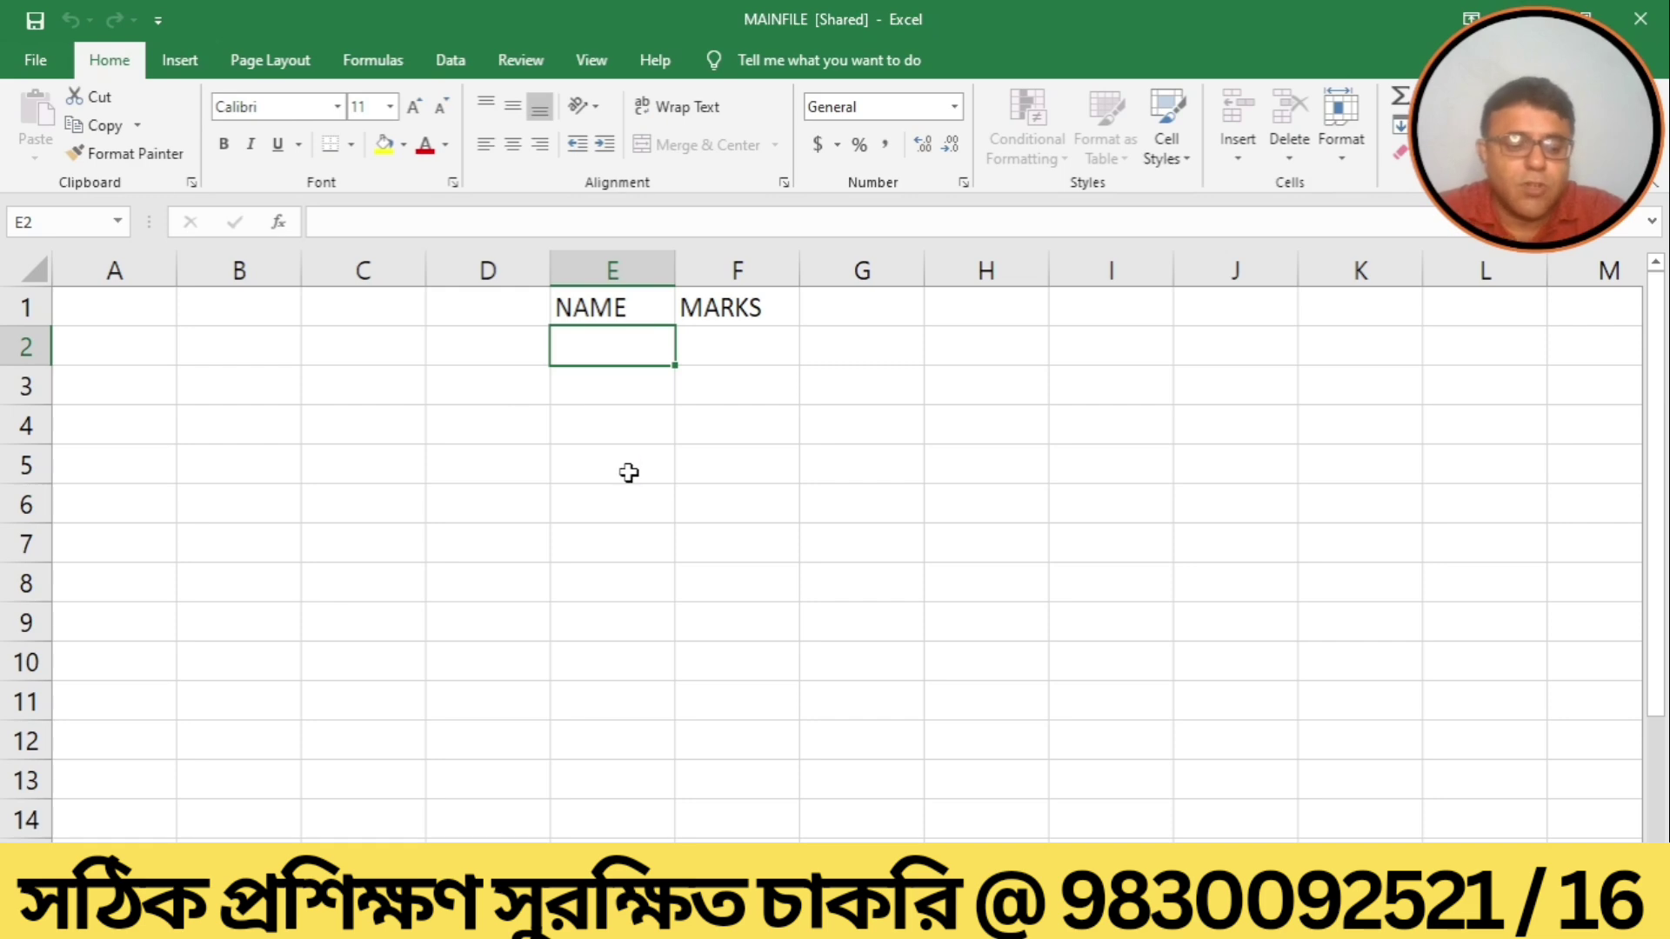
pyautogui.write('A')
pyautogui.press('Tab')
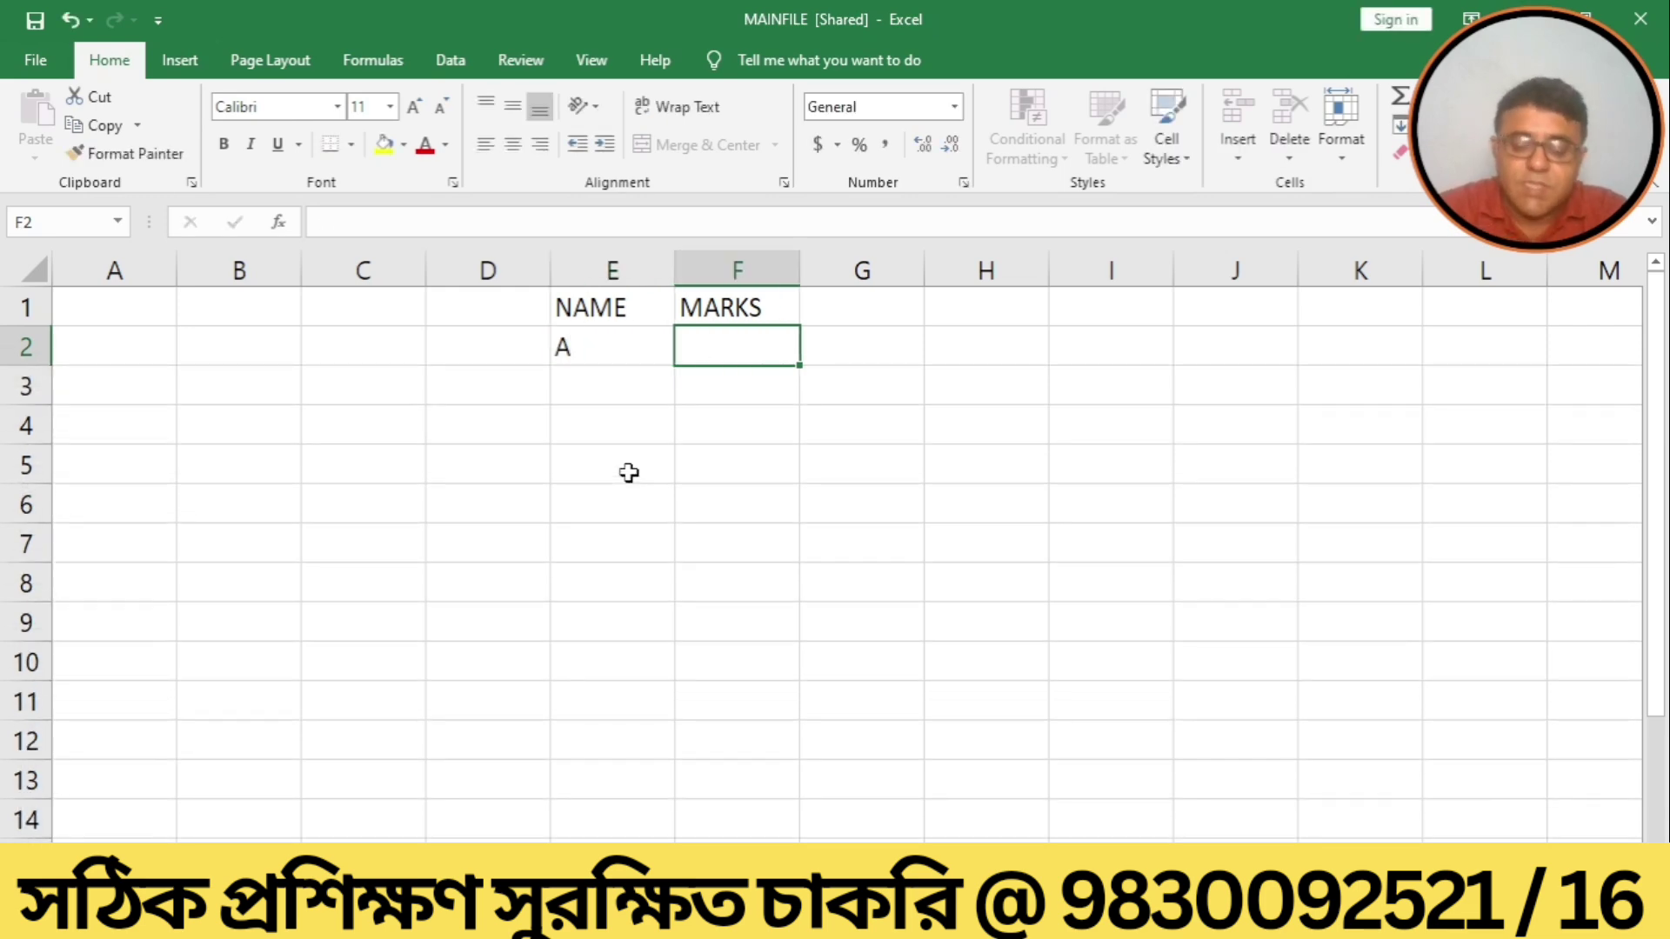
pyautogui.press('Left')
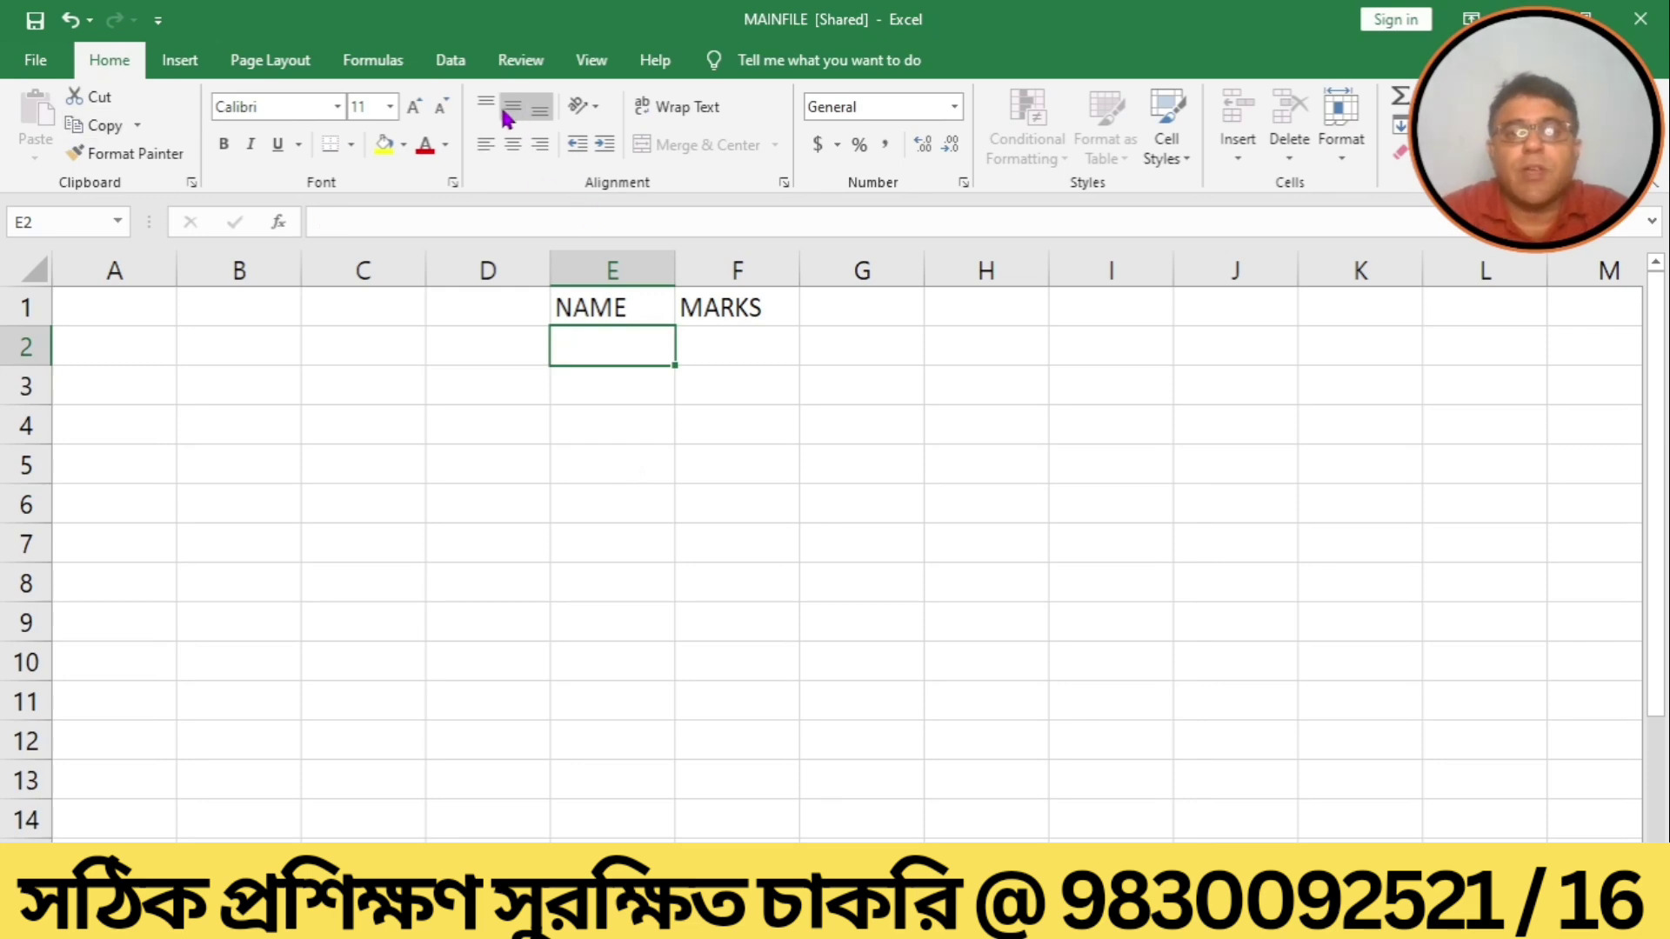
# Customize the ribbon to remove the Compare and Merge Workbooks command from its custom group under Data.
pyautogui.click(514, 57)
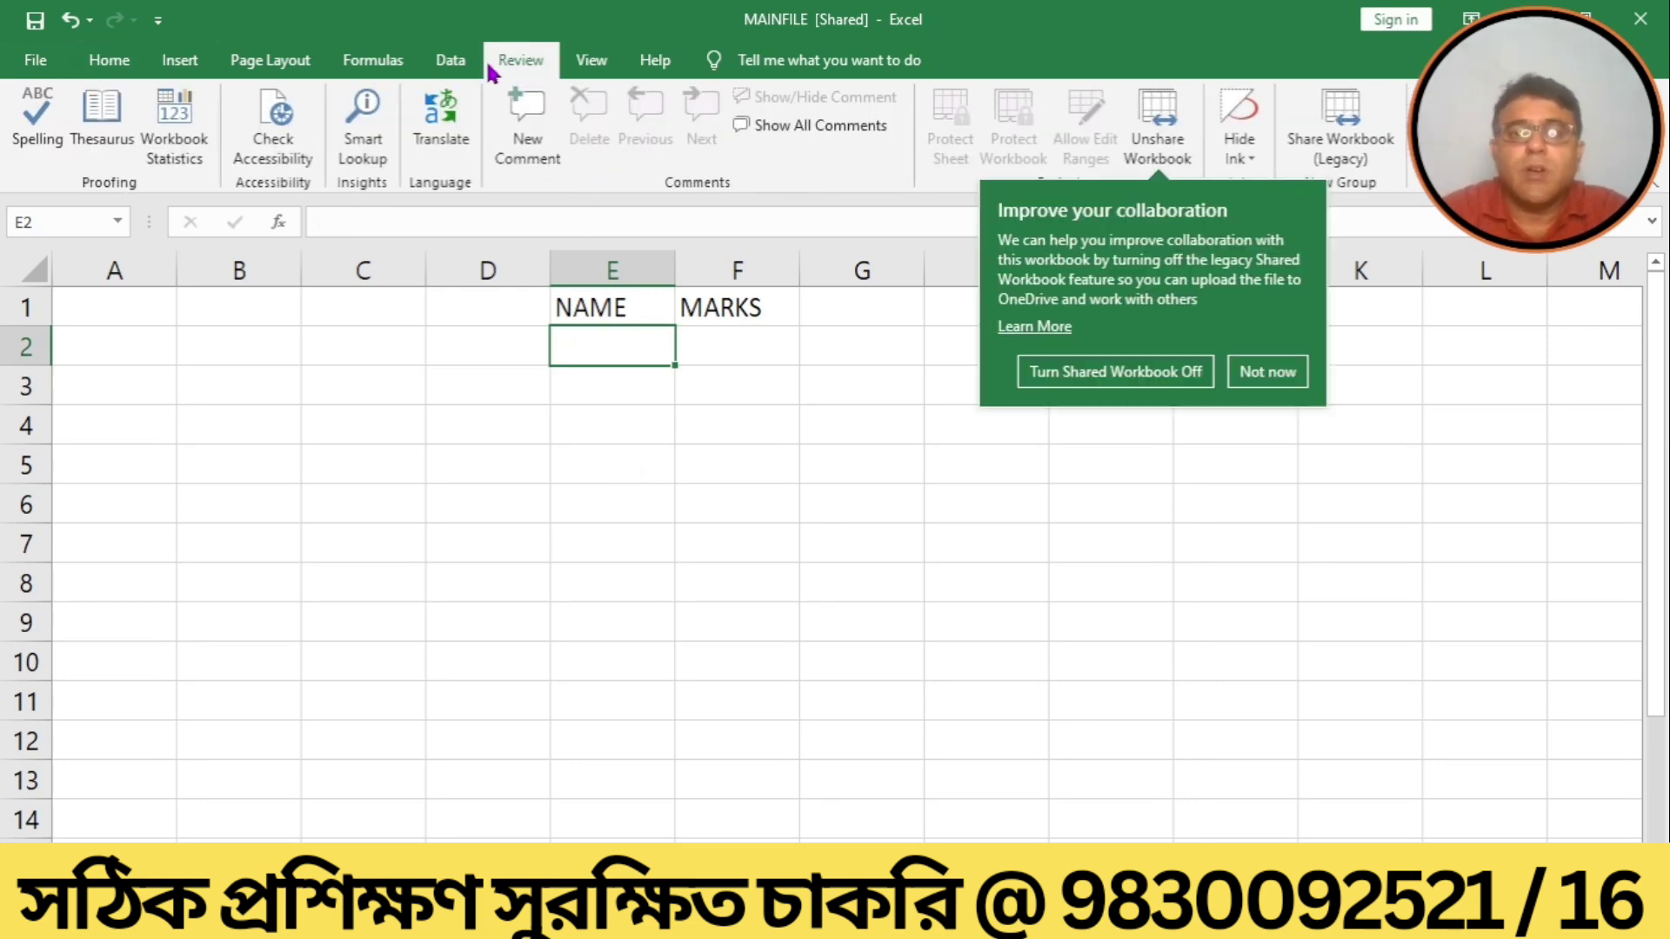
pyautogui.click(452, 61)
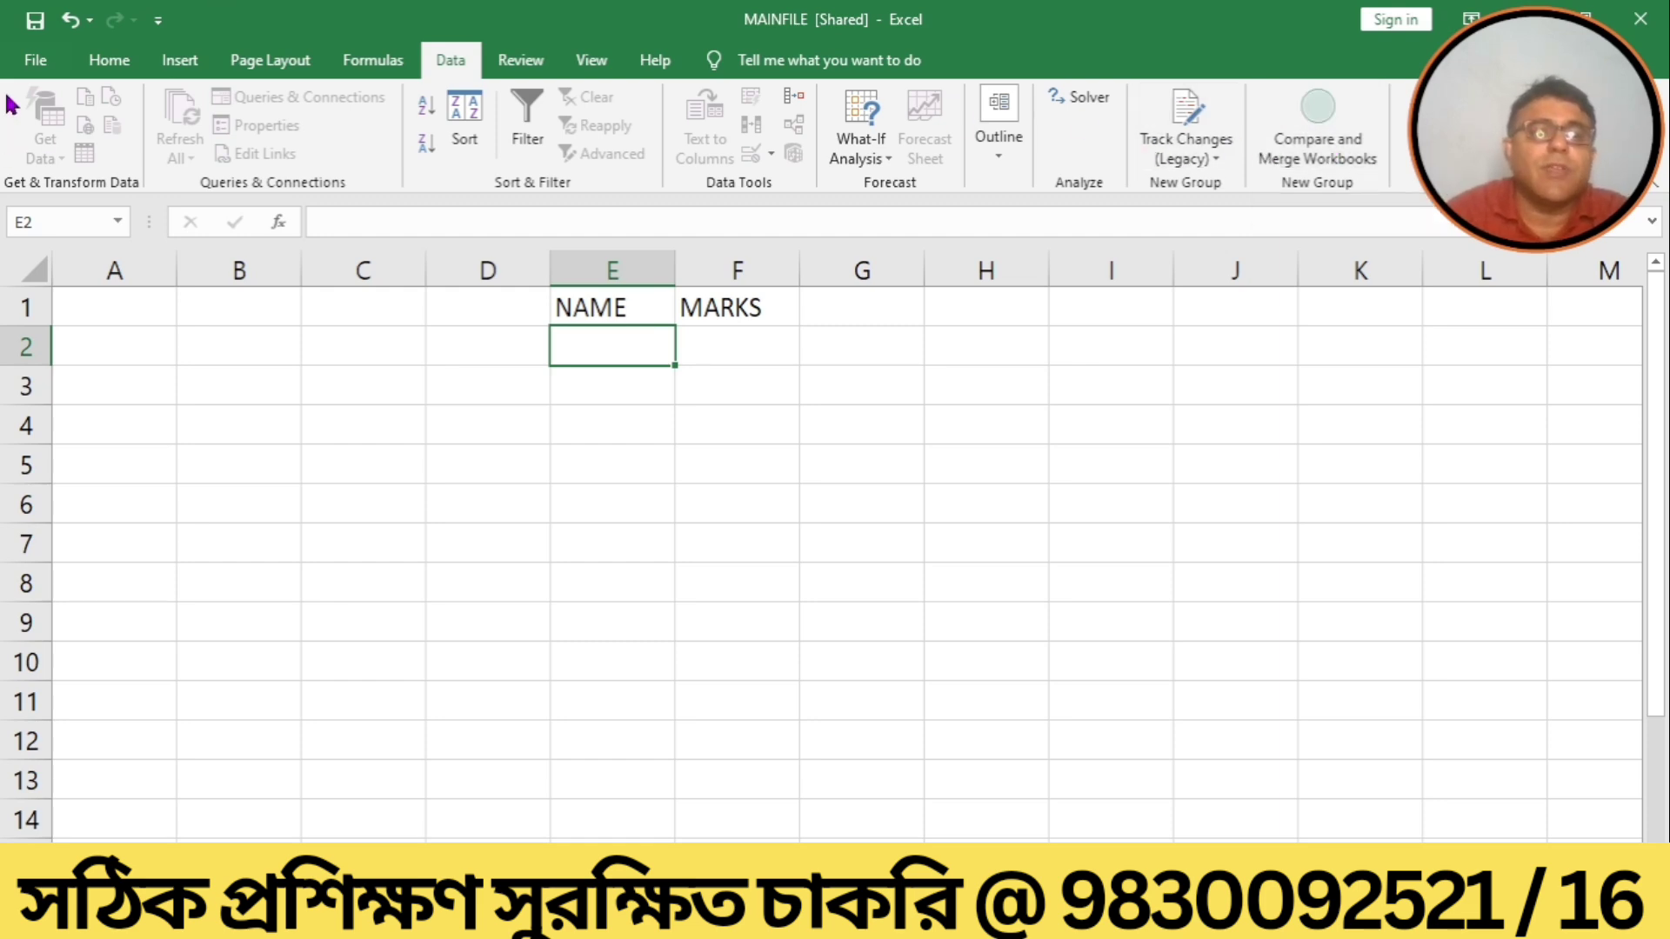
pyautogui.click(33, 62)
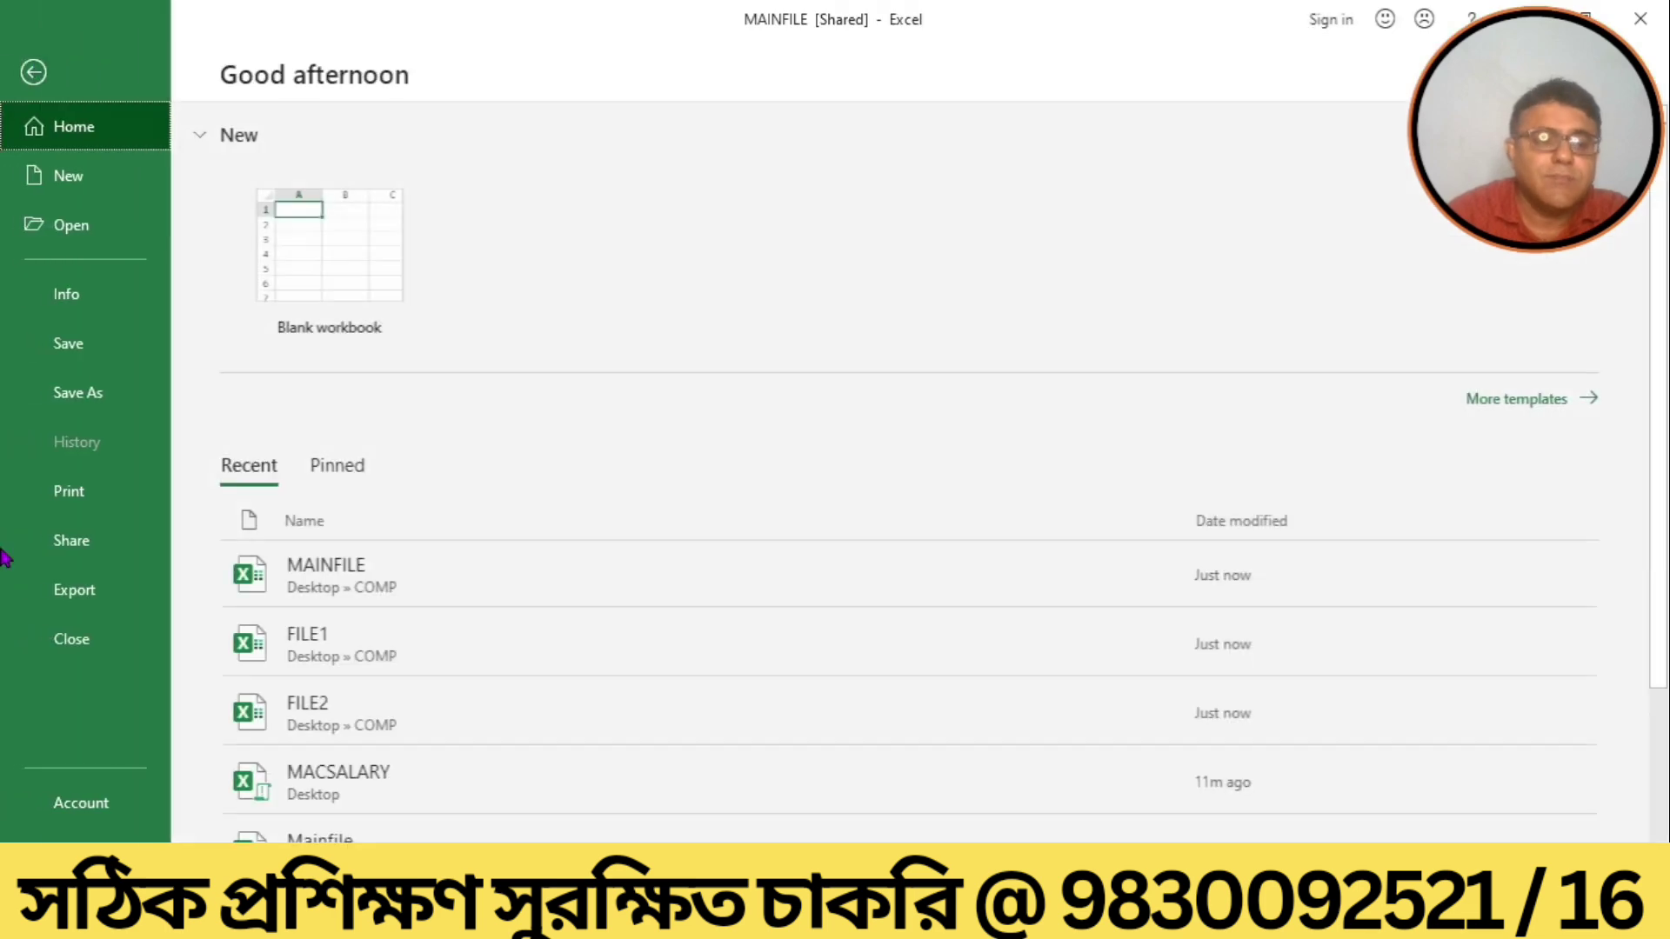
pyautogui.press('Escape')
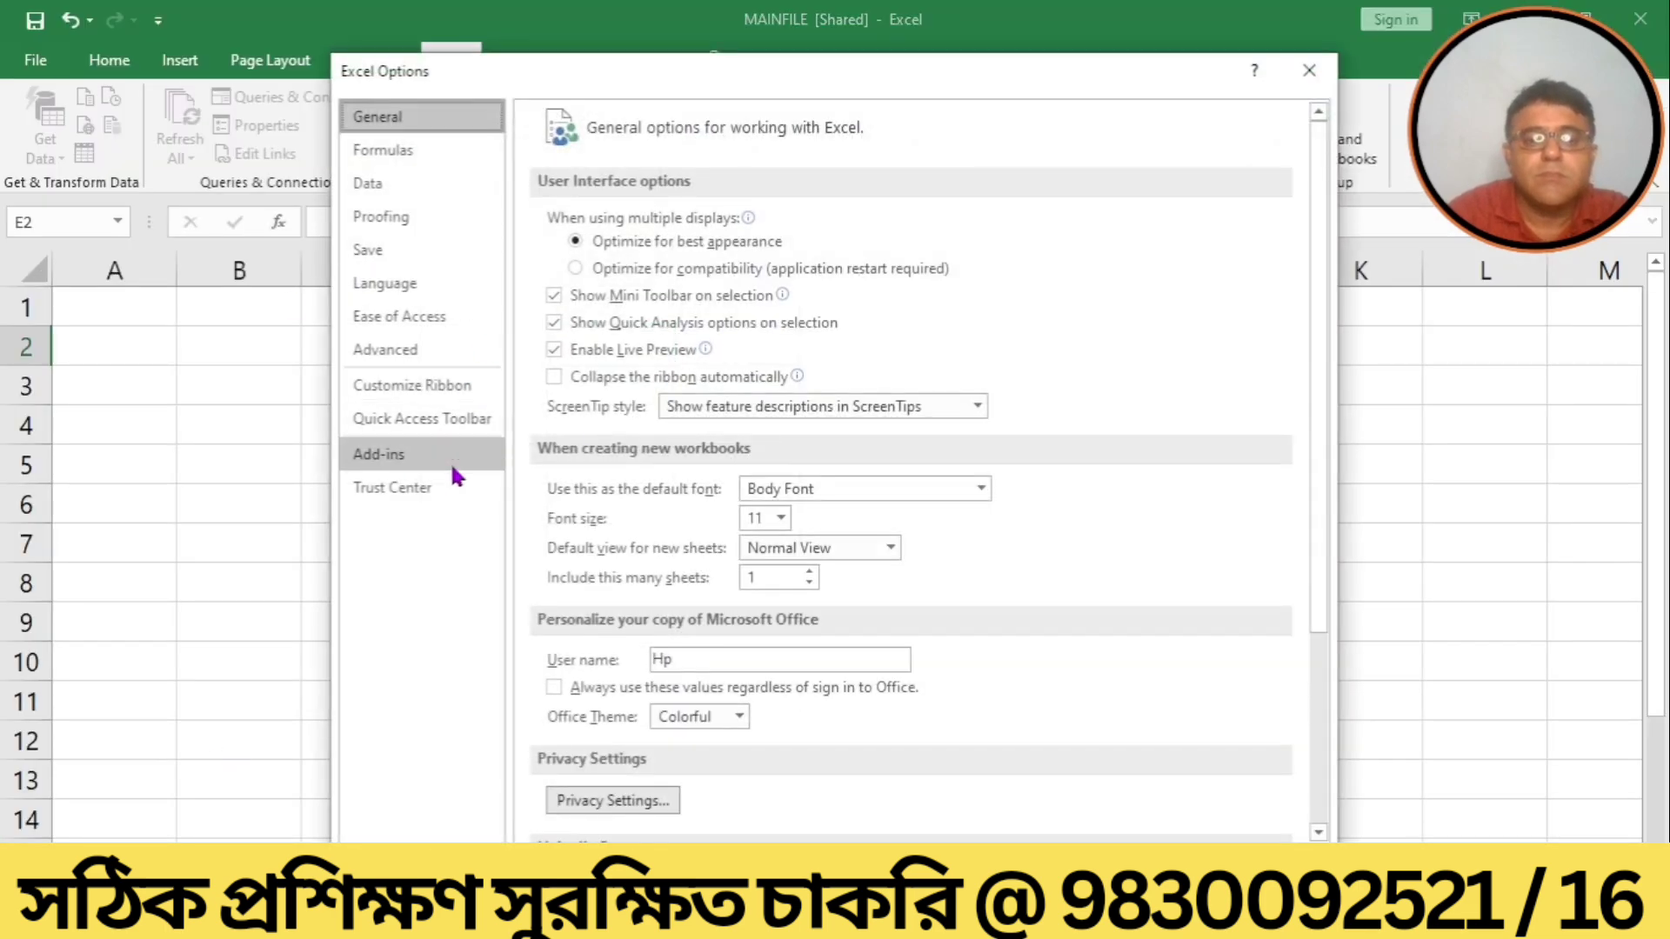
pyautogui.click(428, 387)
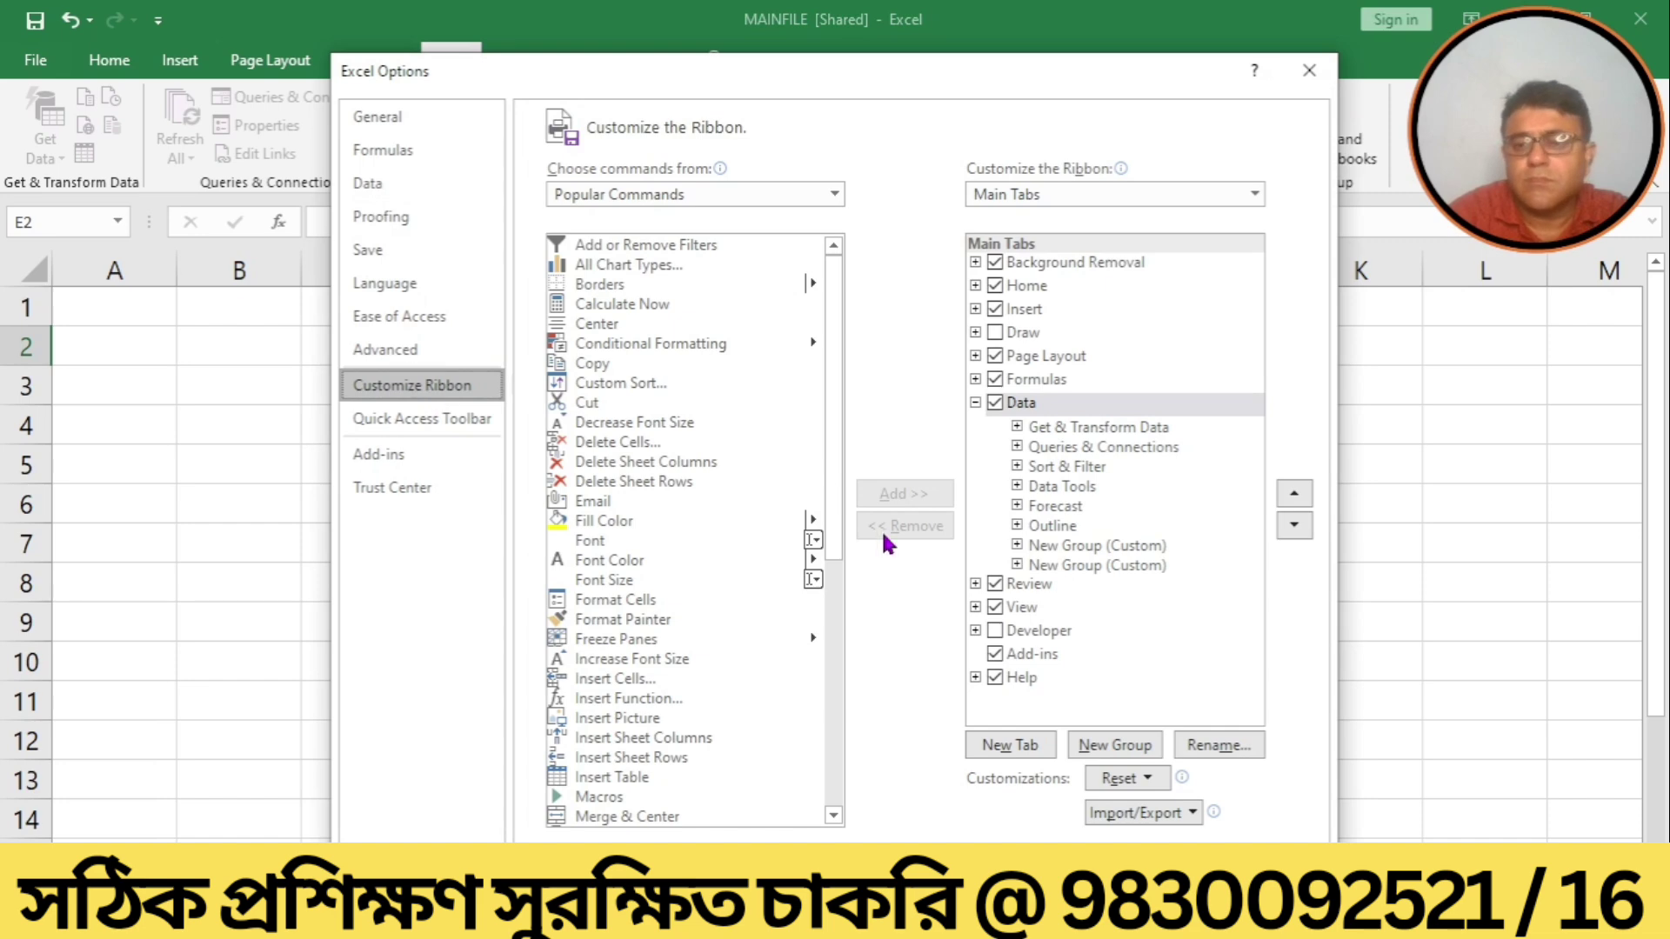
pyautogui.click(1016, 545)
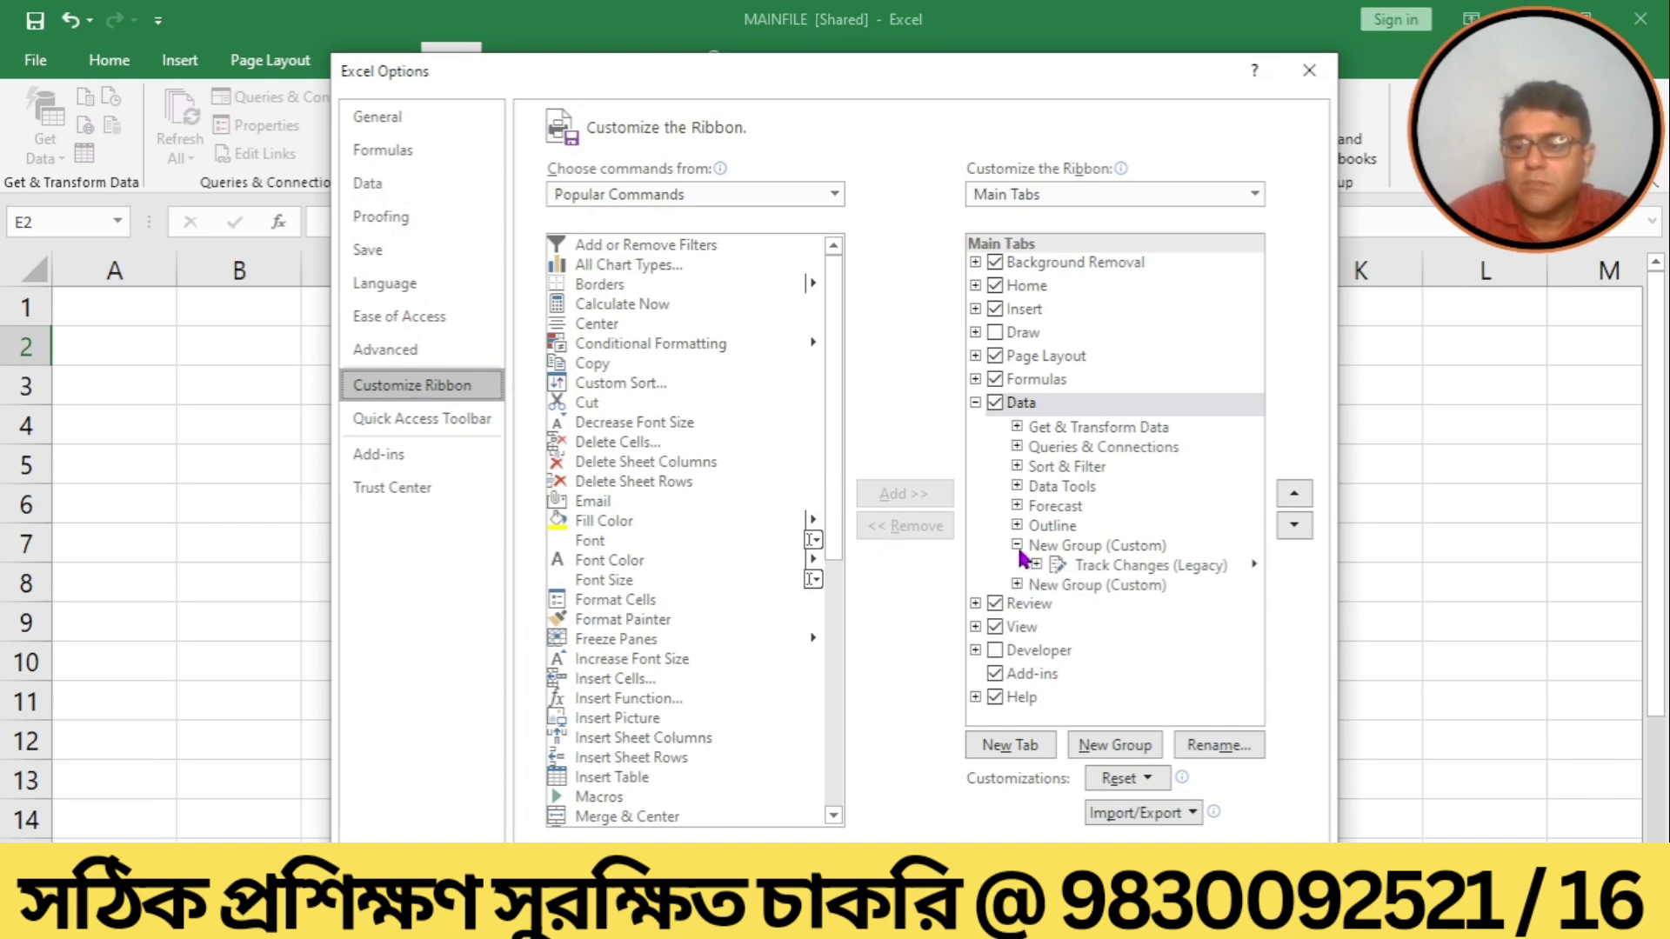
pyautogui.click(1017, 545)
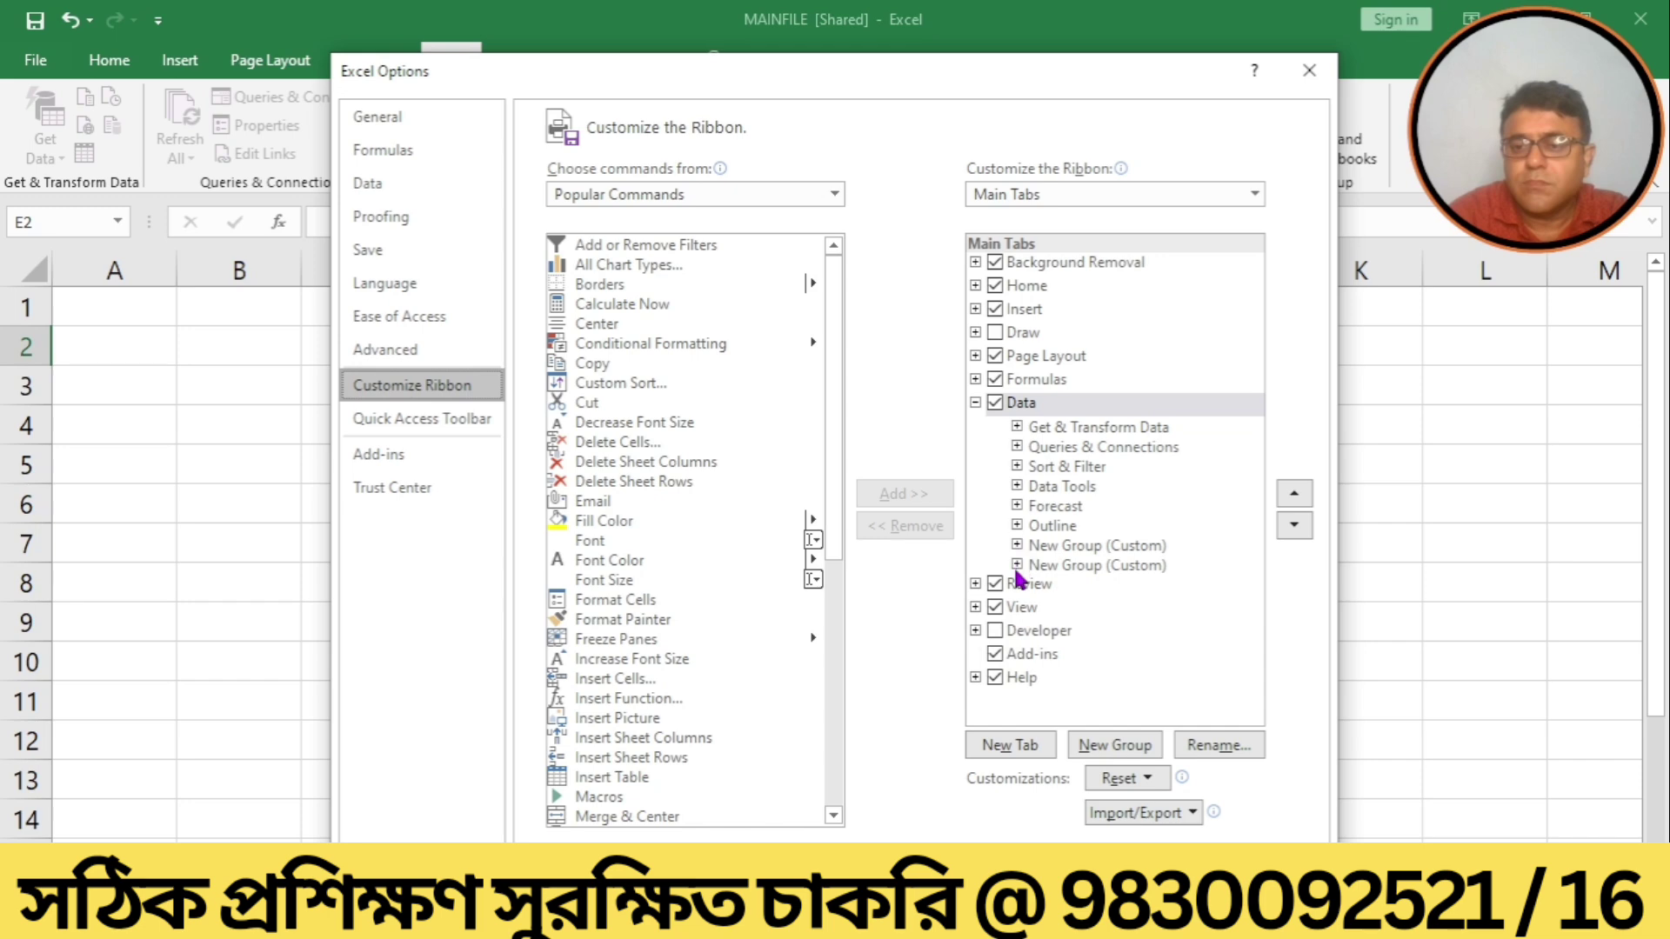
pyautogui.click(1017, 565)
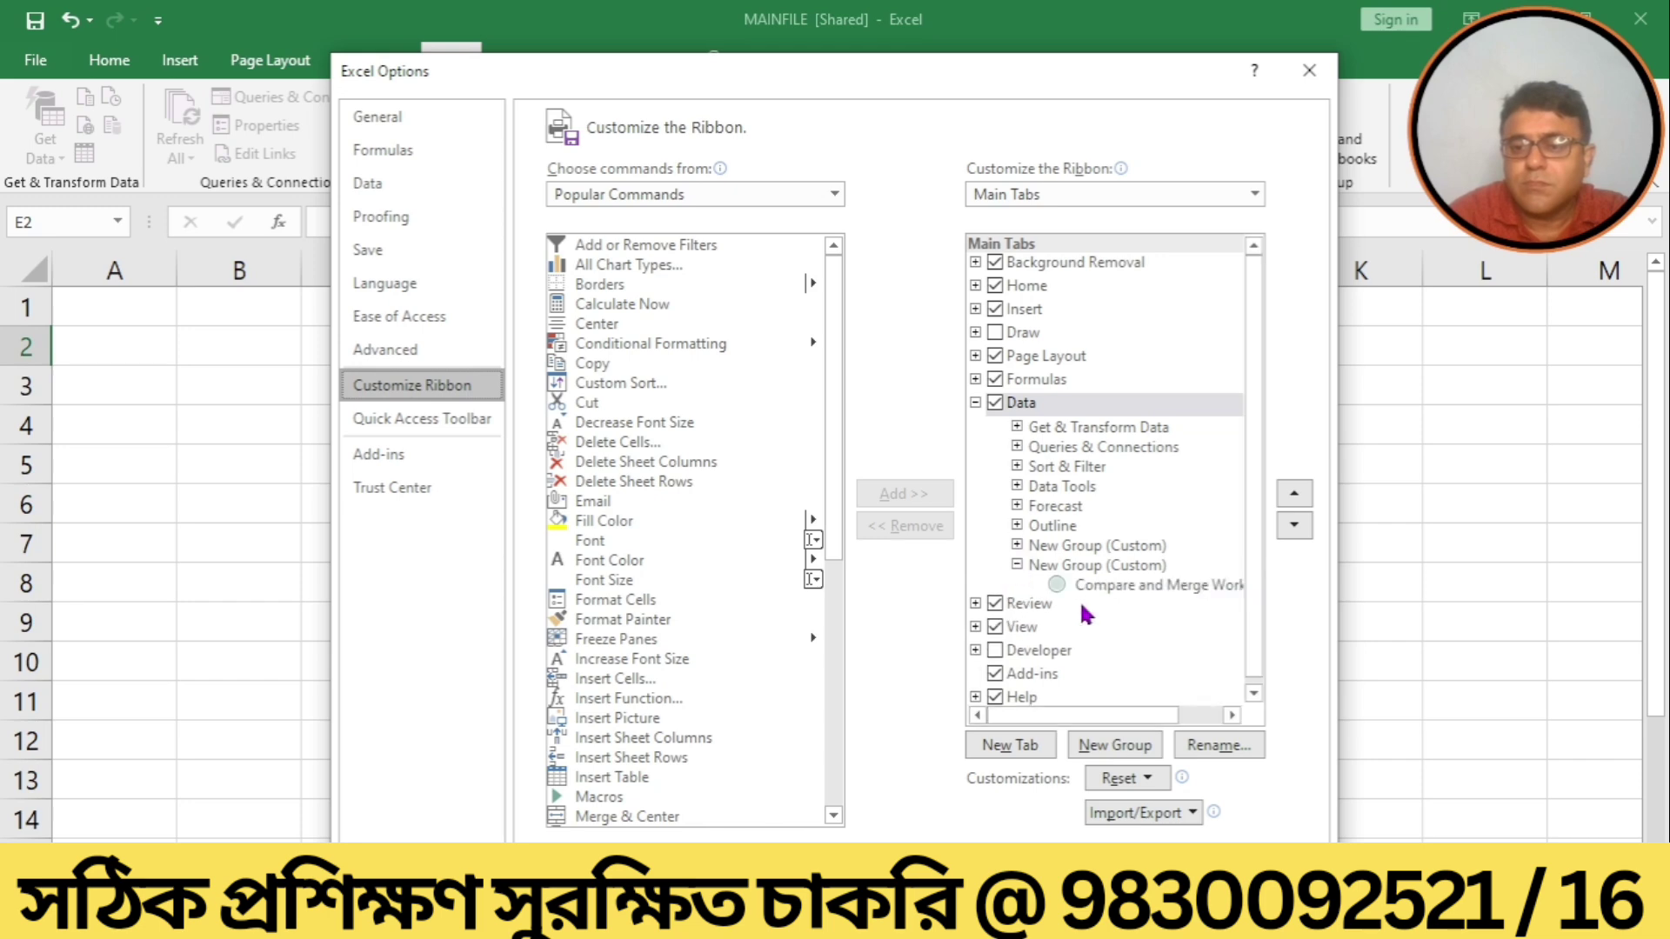
pyautogui.click(1093, 585)
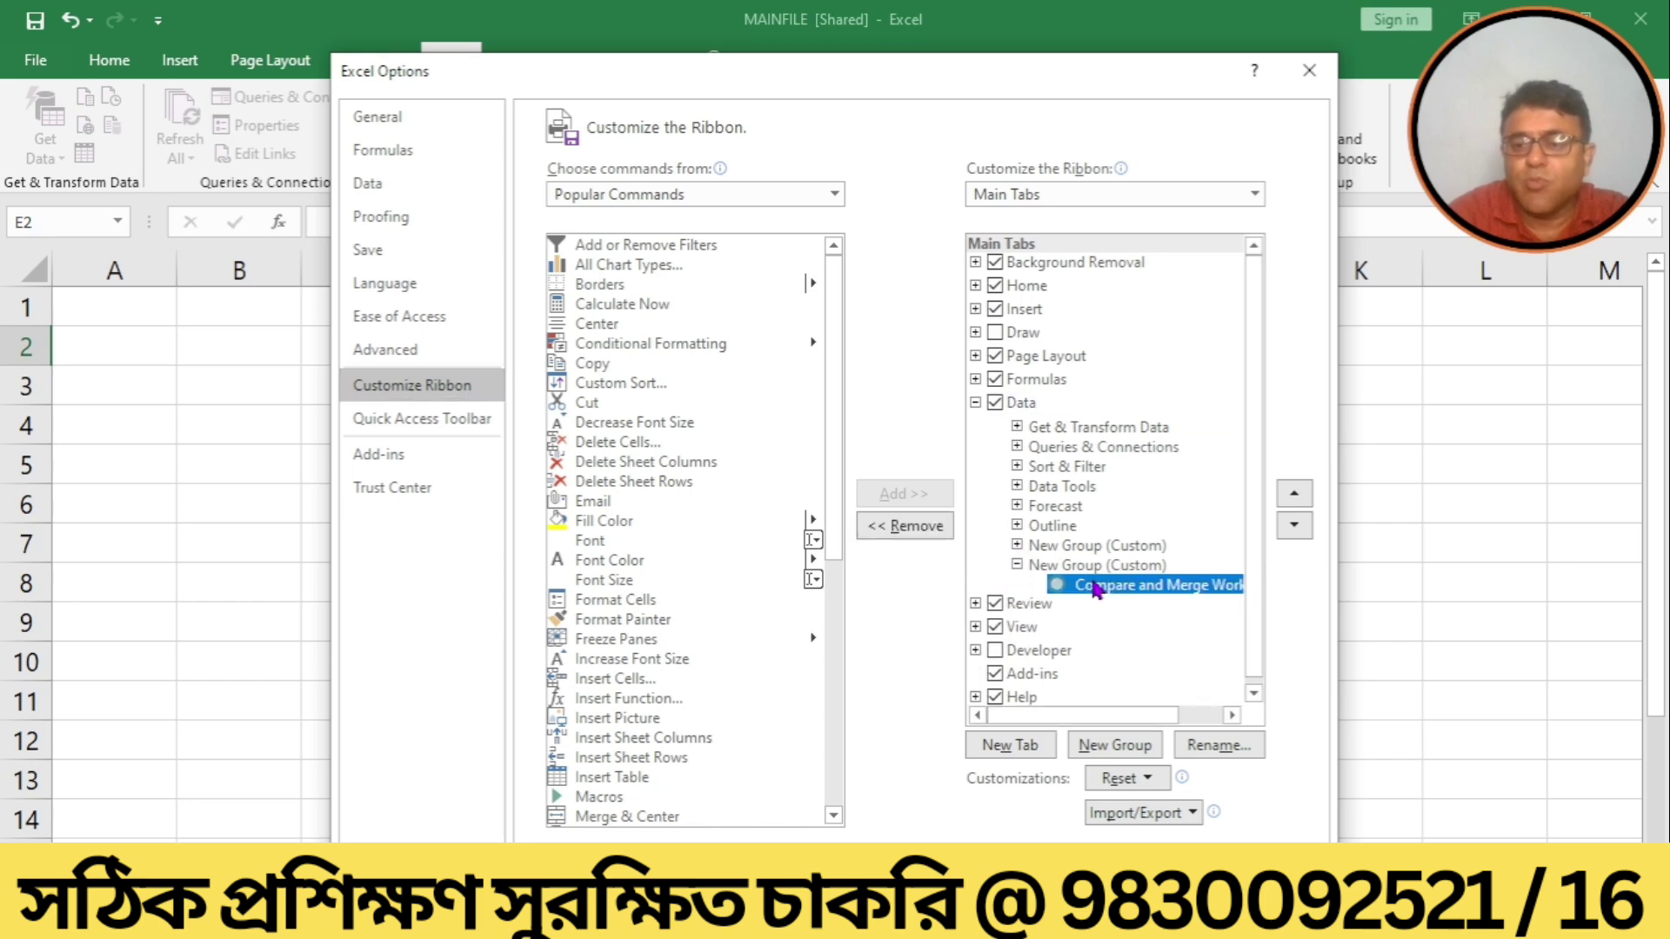
pyautogui.click(879, 523)
pyautogui.click(1181, 878)
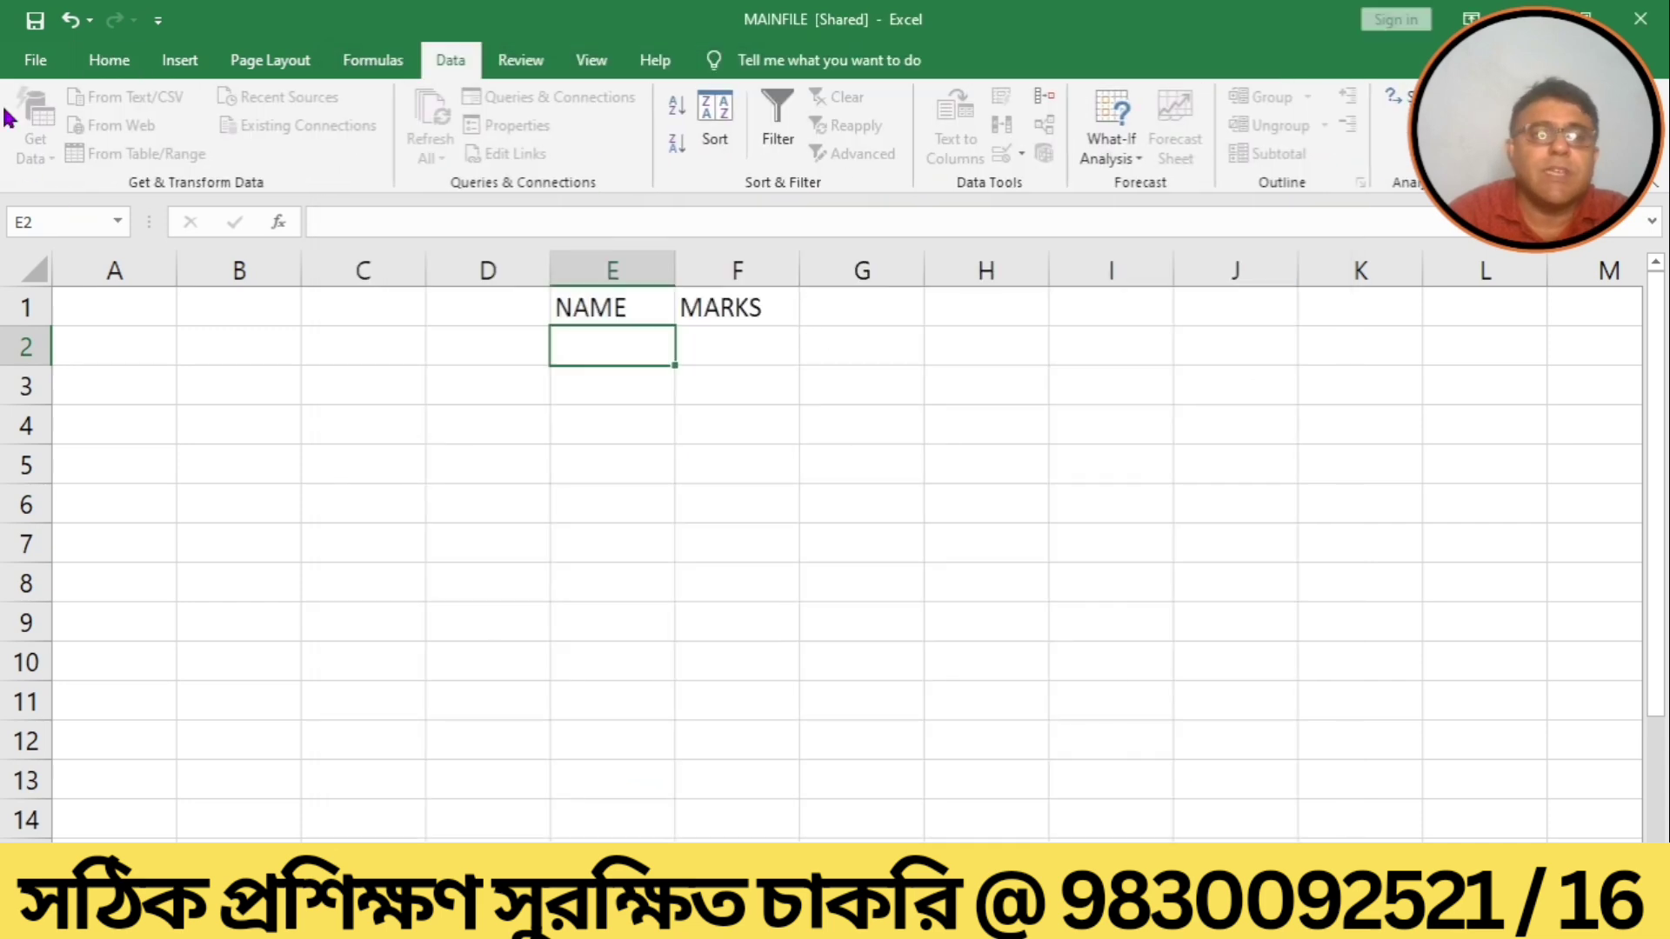
# Reopen the Excel Options dialog.
pyautogui.click(26, 60)
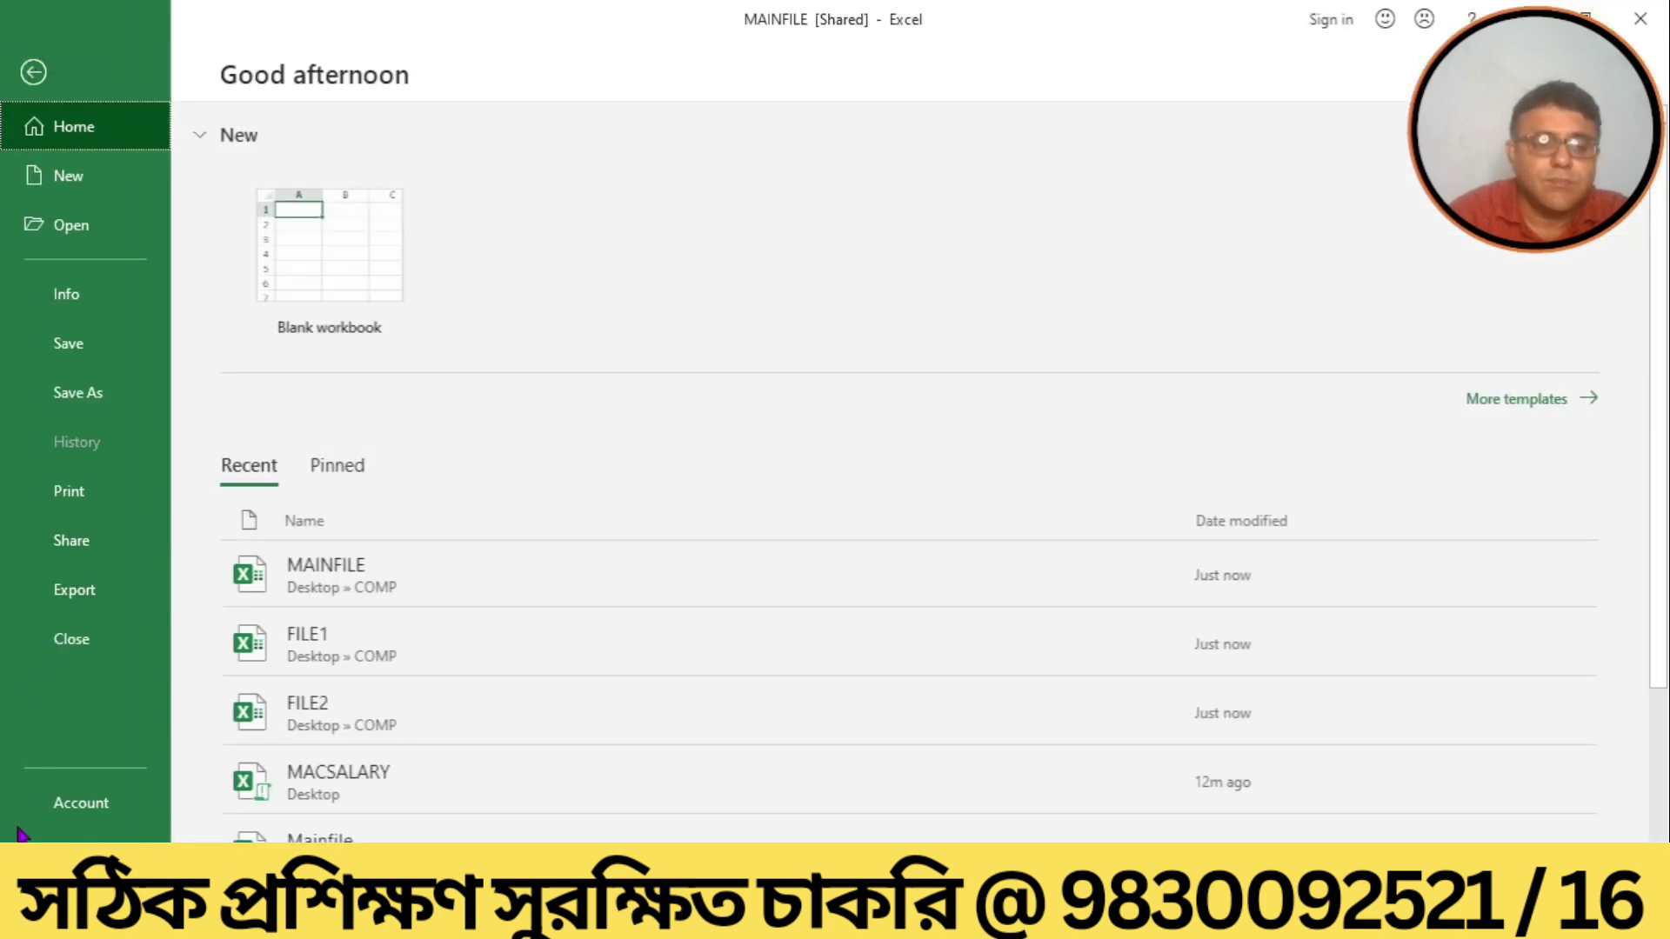
pyautogui.click(71, 852)
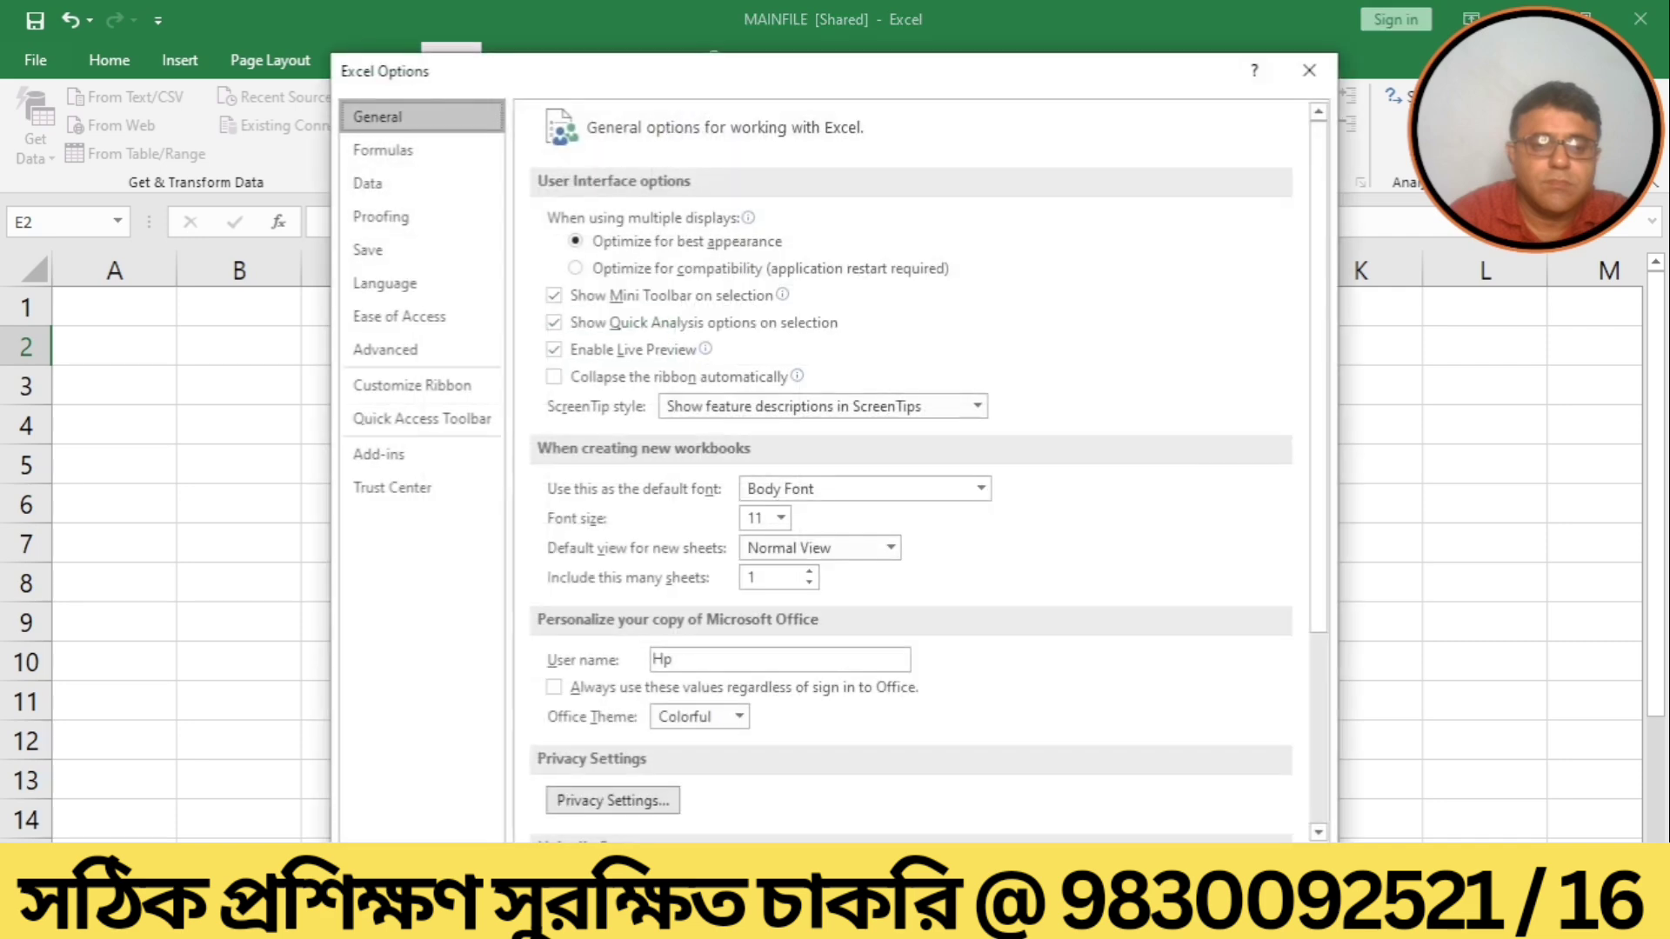
# Add the Compare and Merge Workbooks command from All Commands to a new custom group in the ribbon's Data section.
pyautogui.click(421, 388)
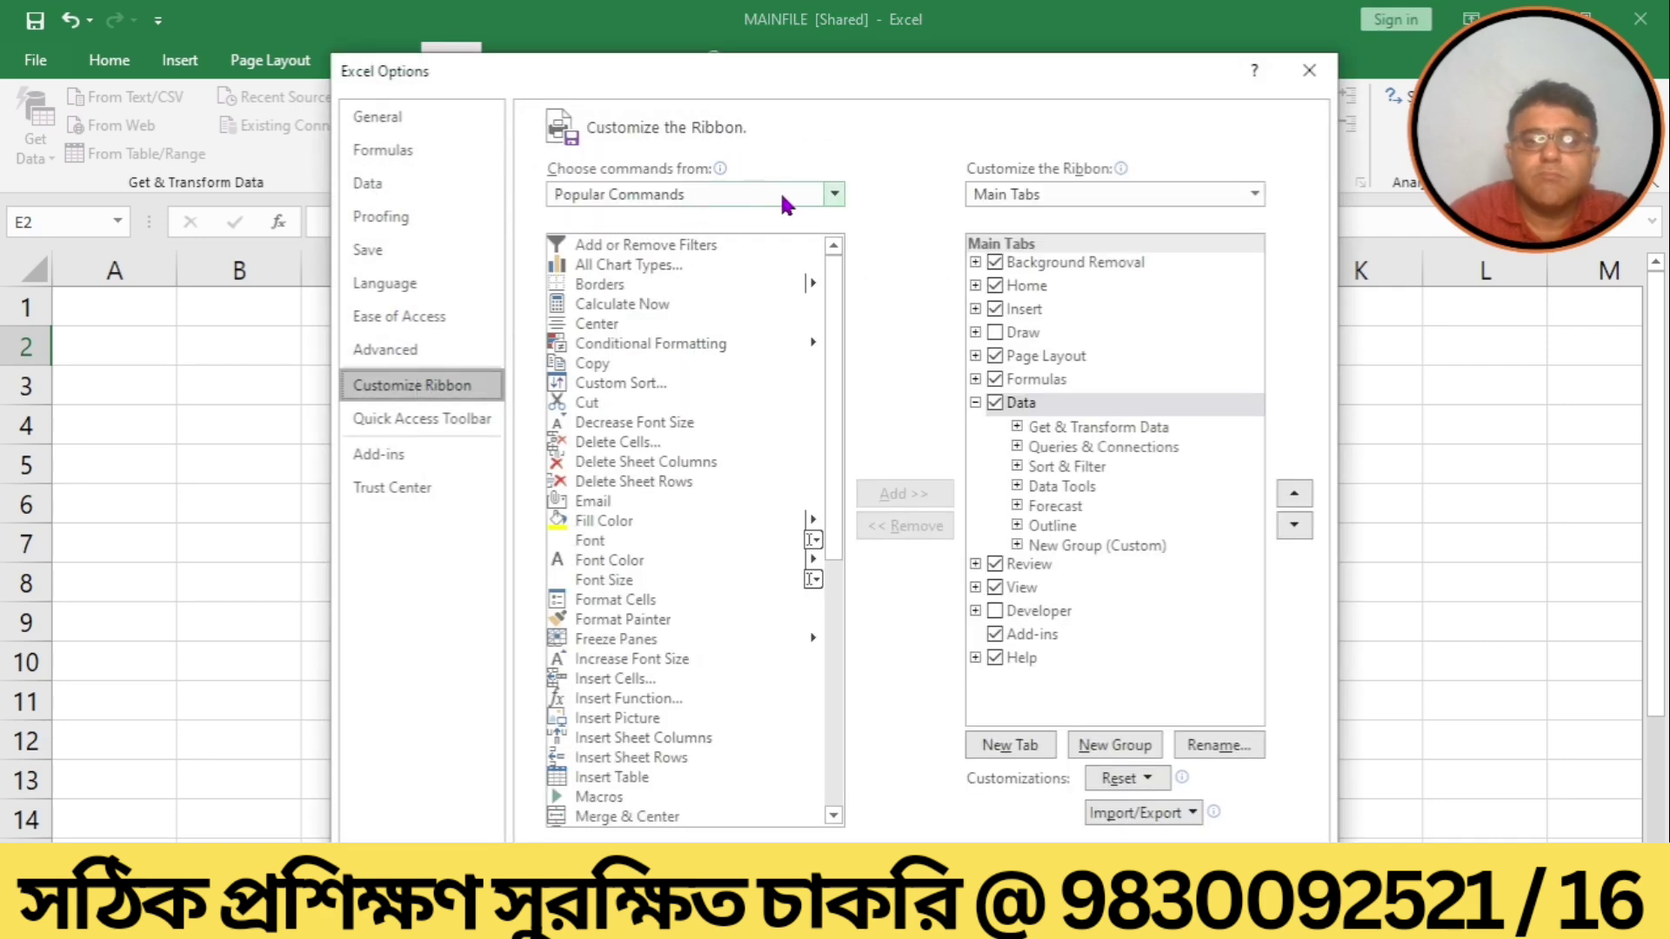
pyautogui.click(833, 195)
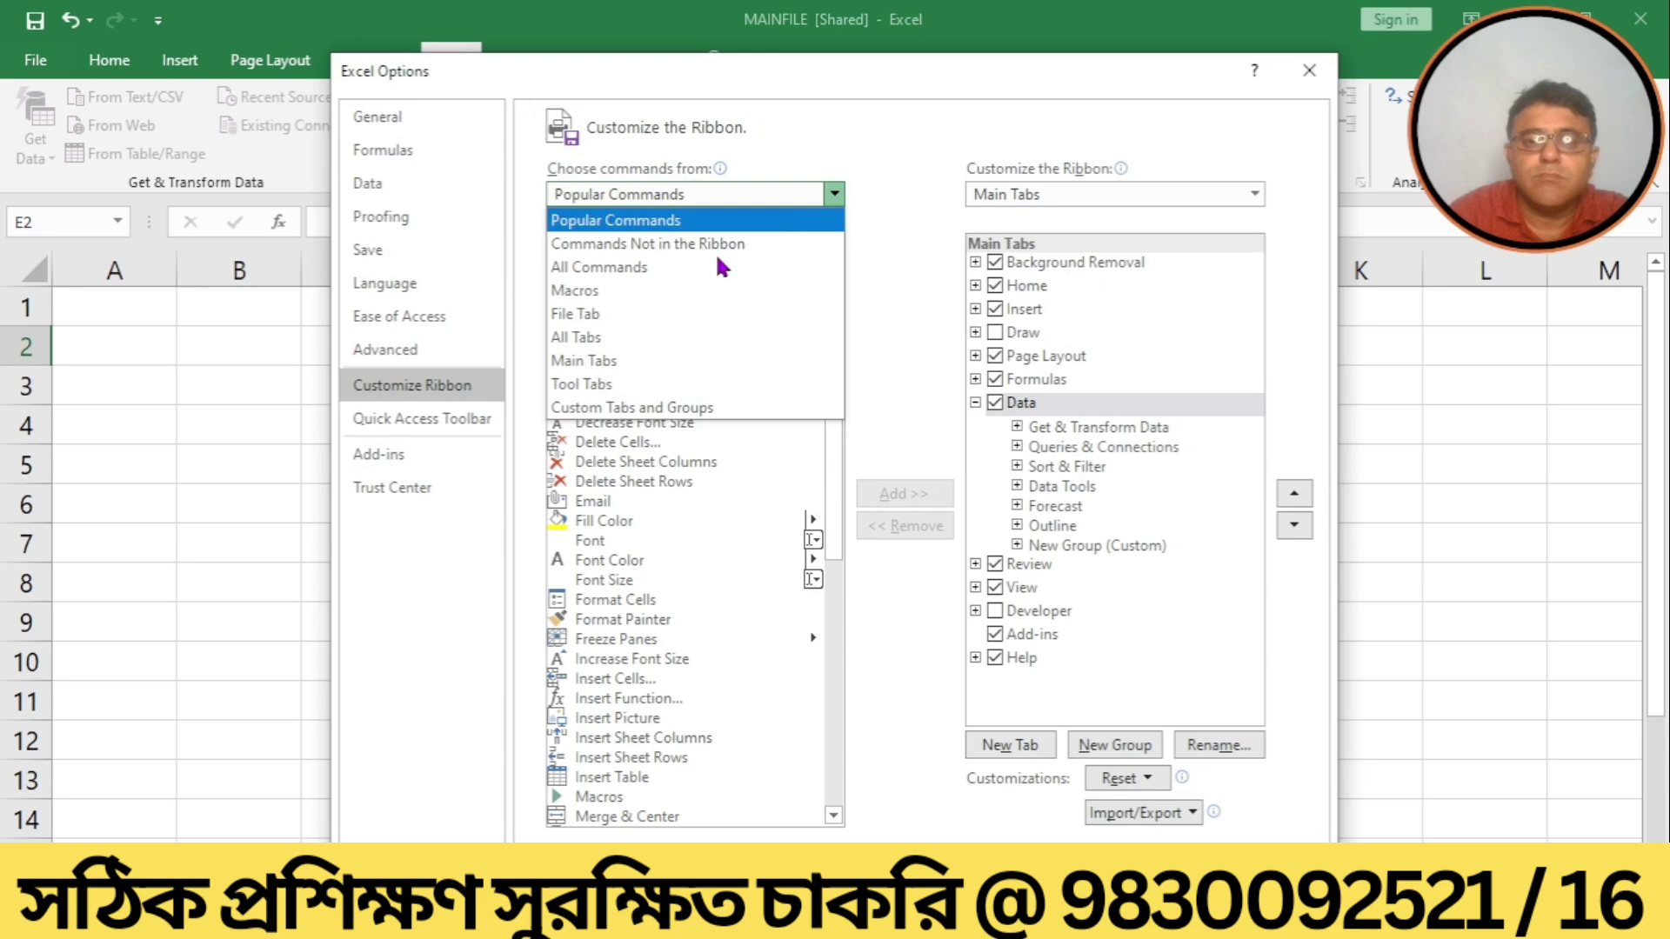
pyautogui.click(646, 268)
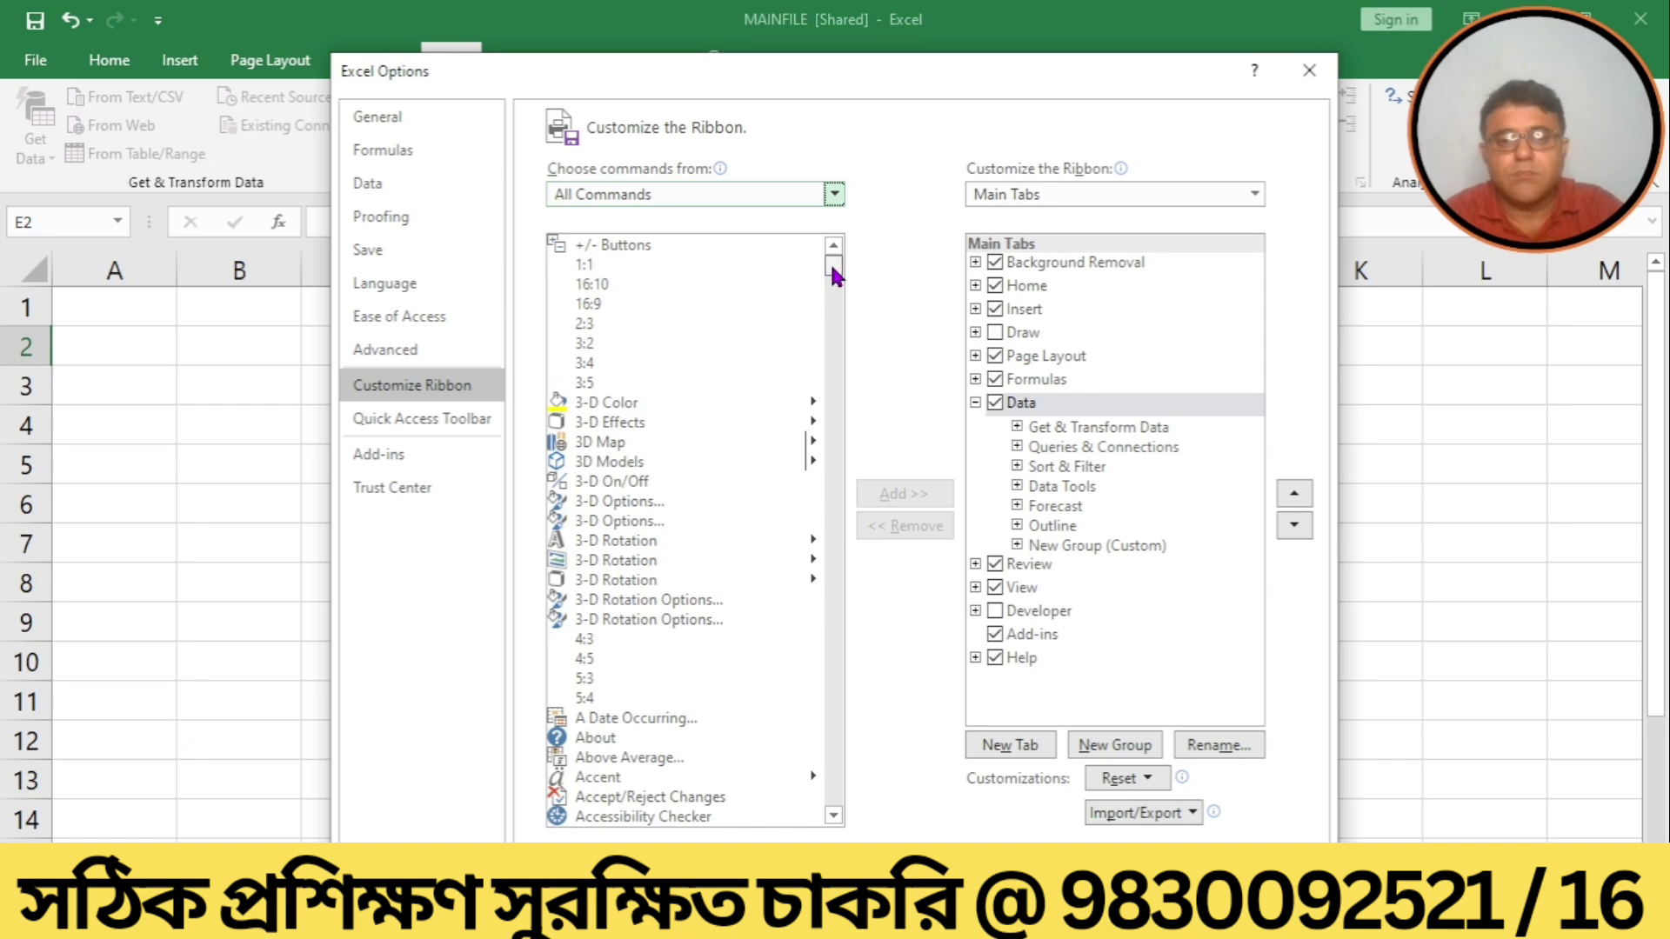
pyautogui.moveTo(834, 277); pyautogui.dragTo(835, 346)
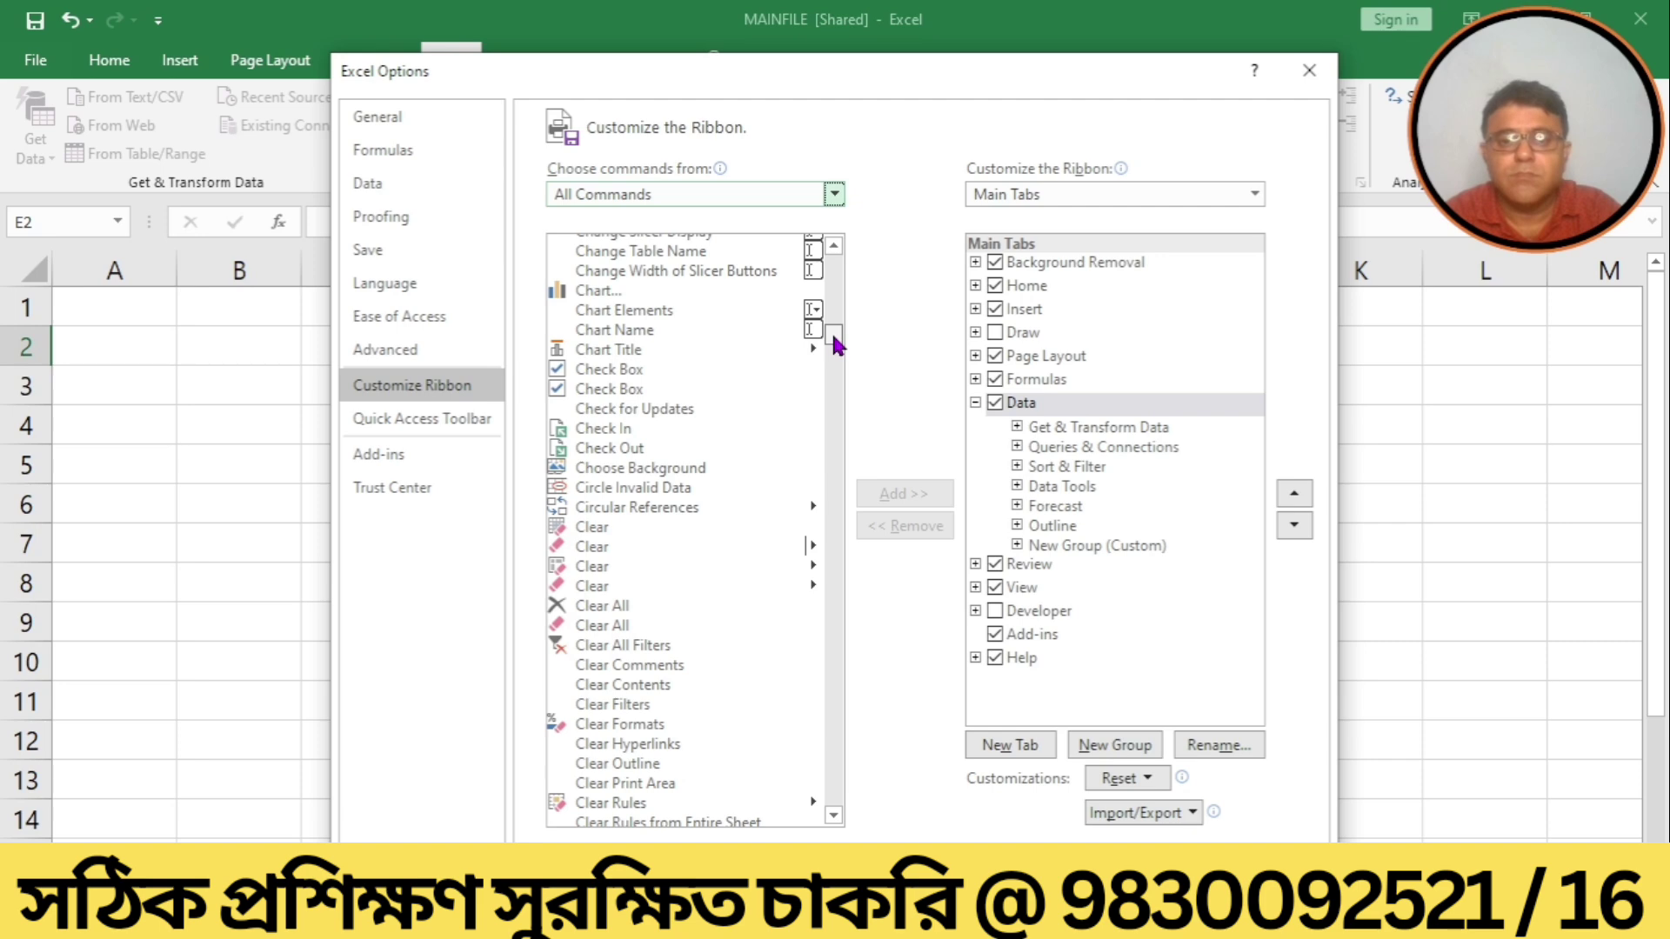
pyautogui.moveTo(836, 345); pyautogui.dragTo(836, 363)
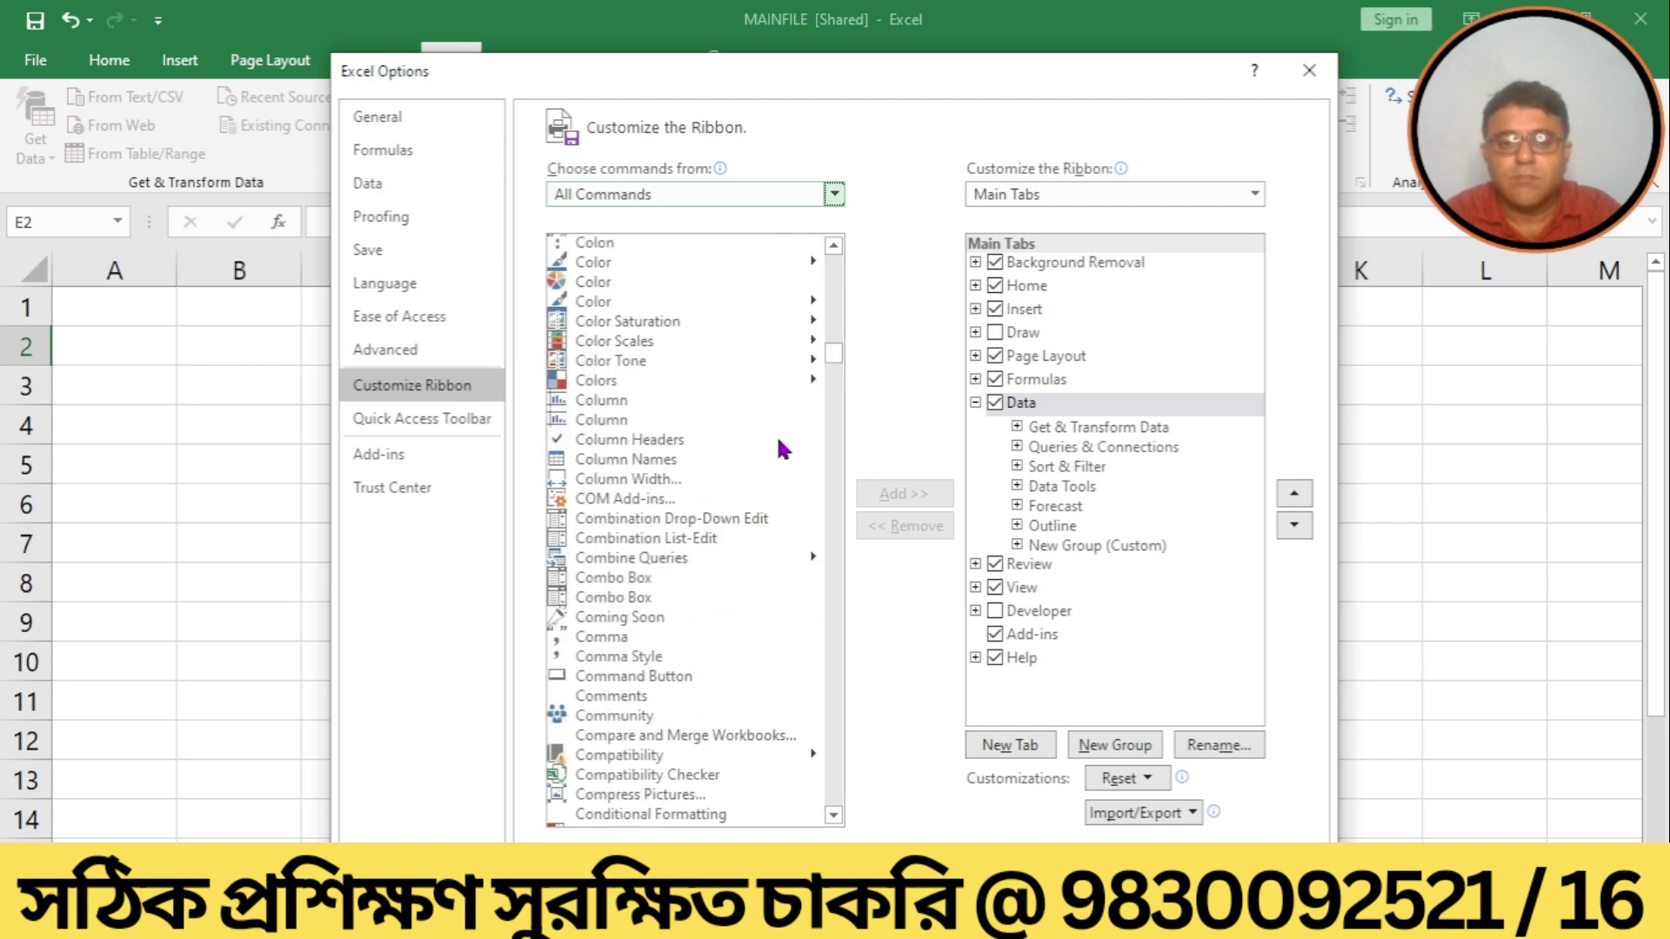
pyautogui.click(738, 742)
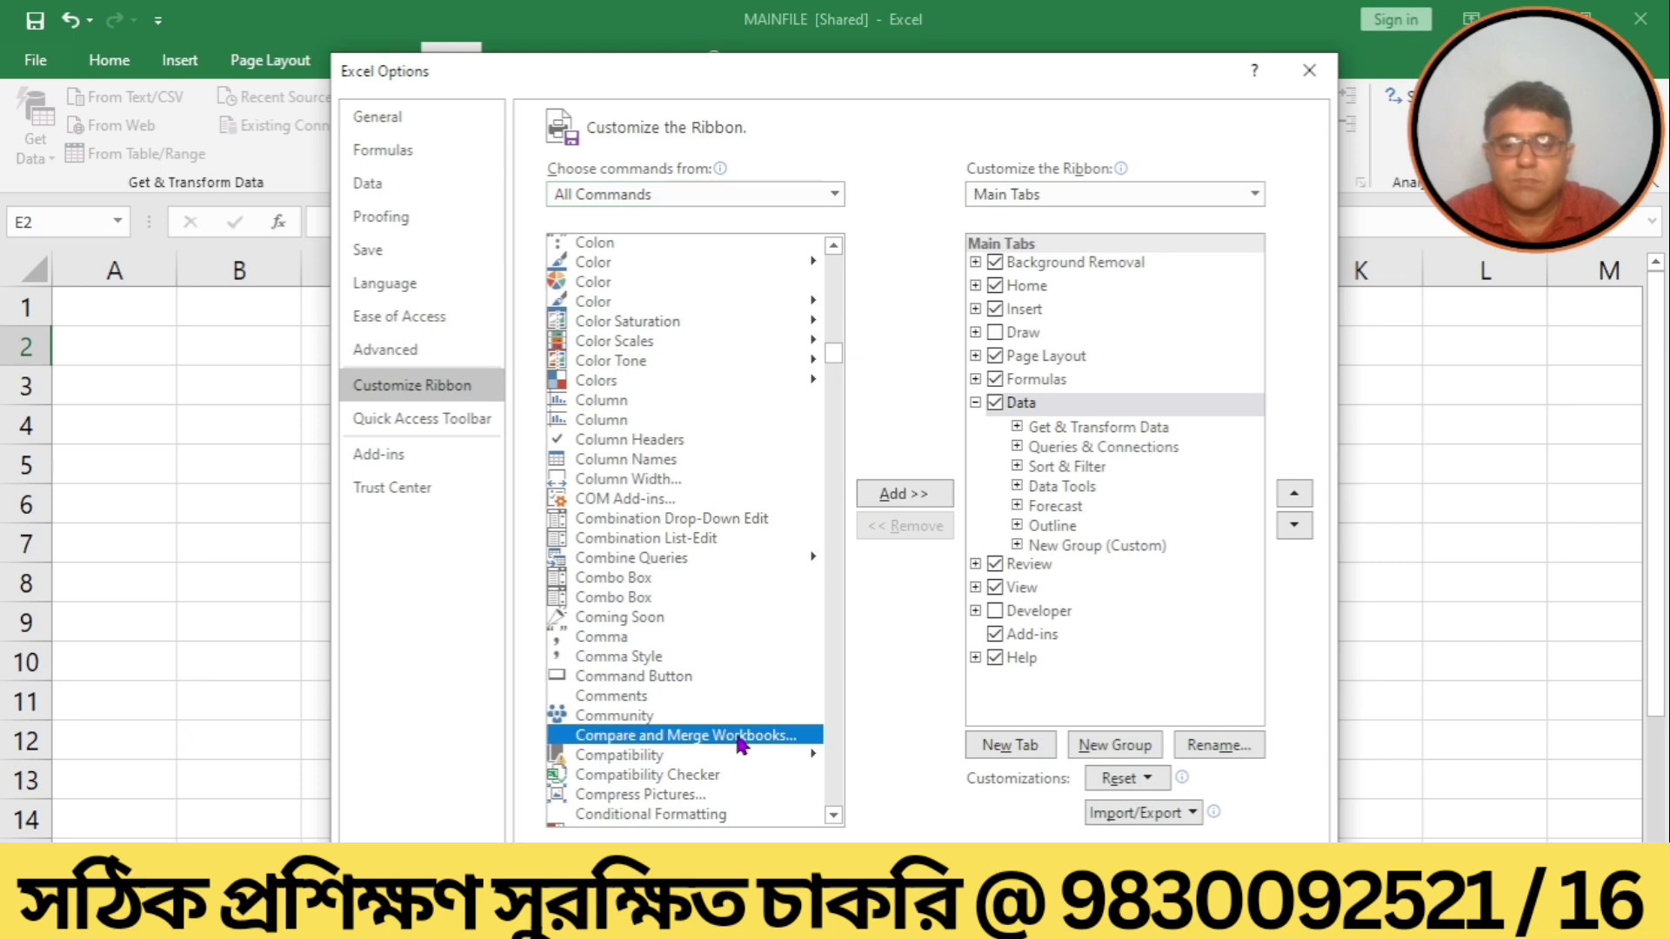
pyautogui.click(903, 494)
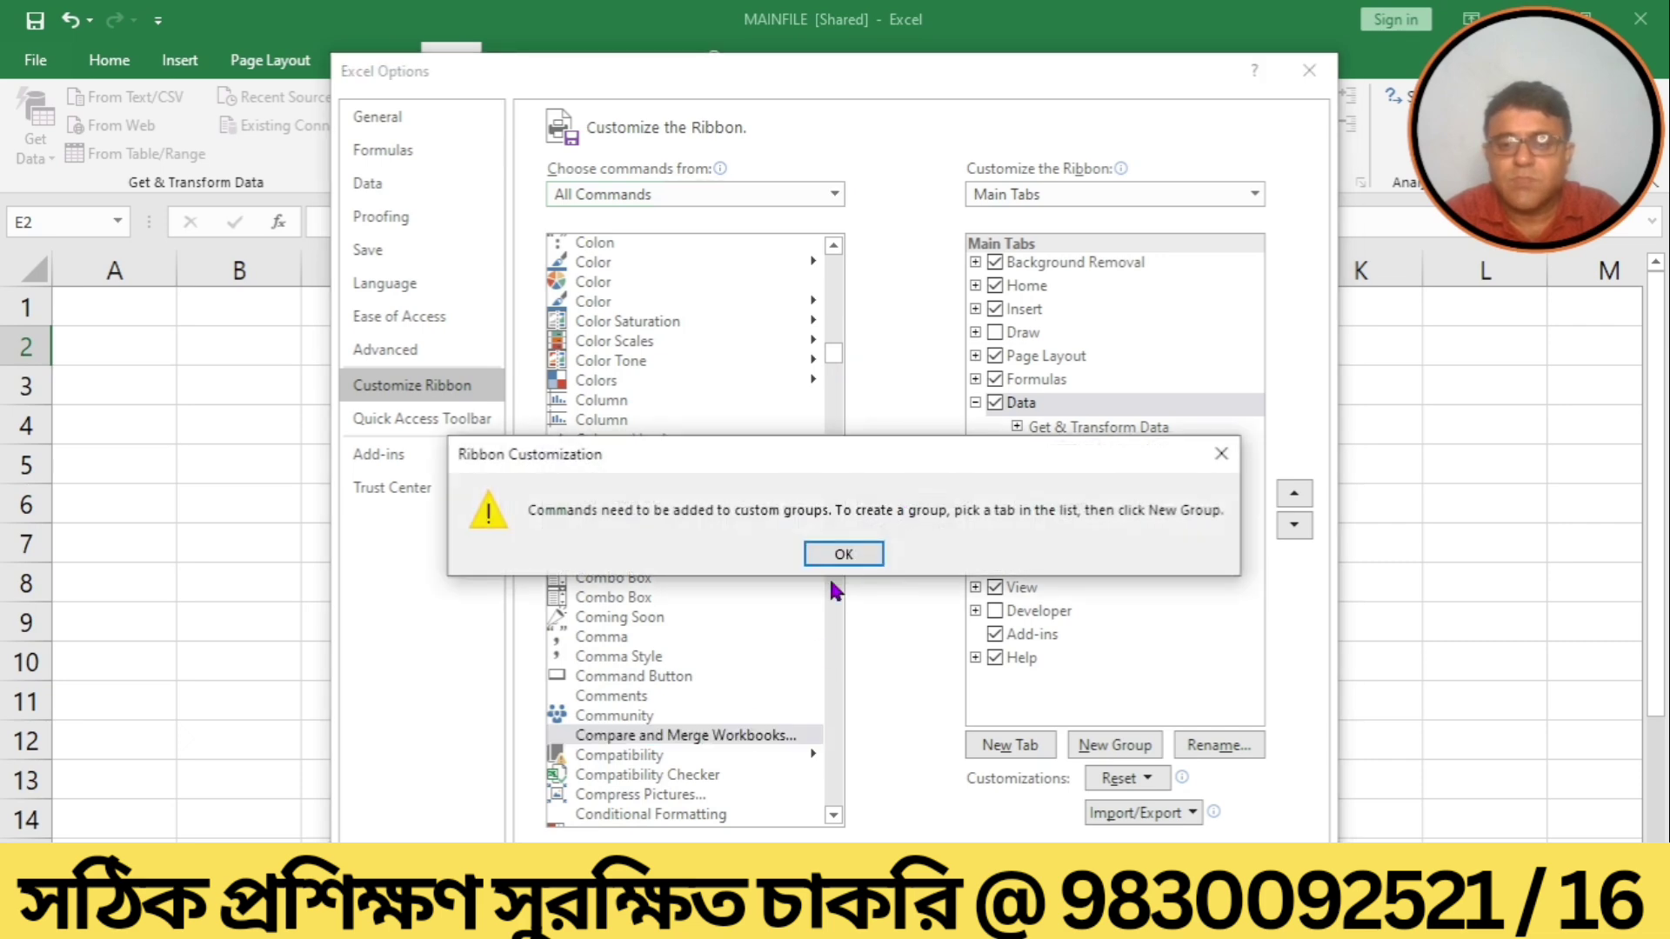
pyautogui.click(848, 555)
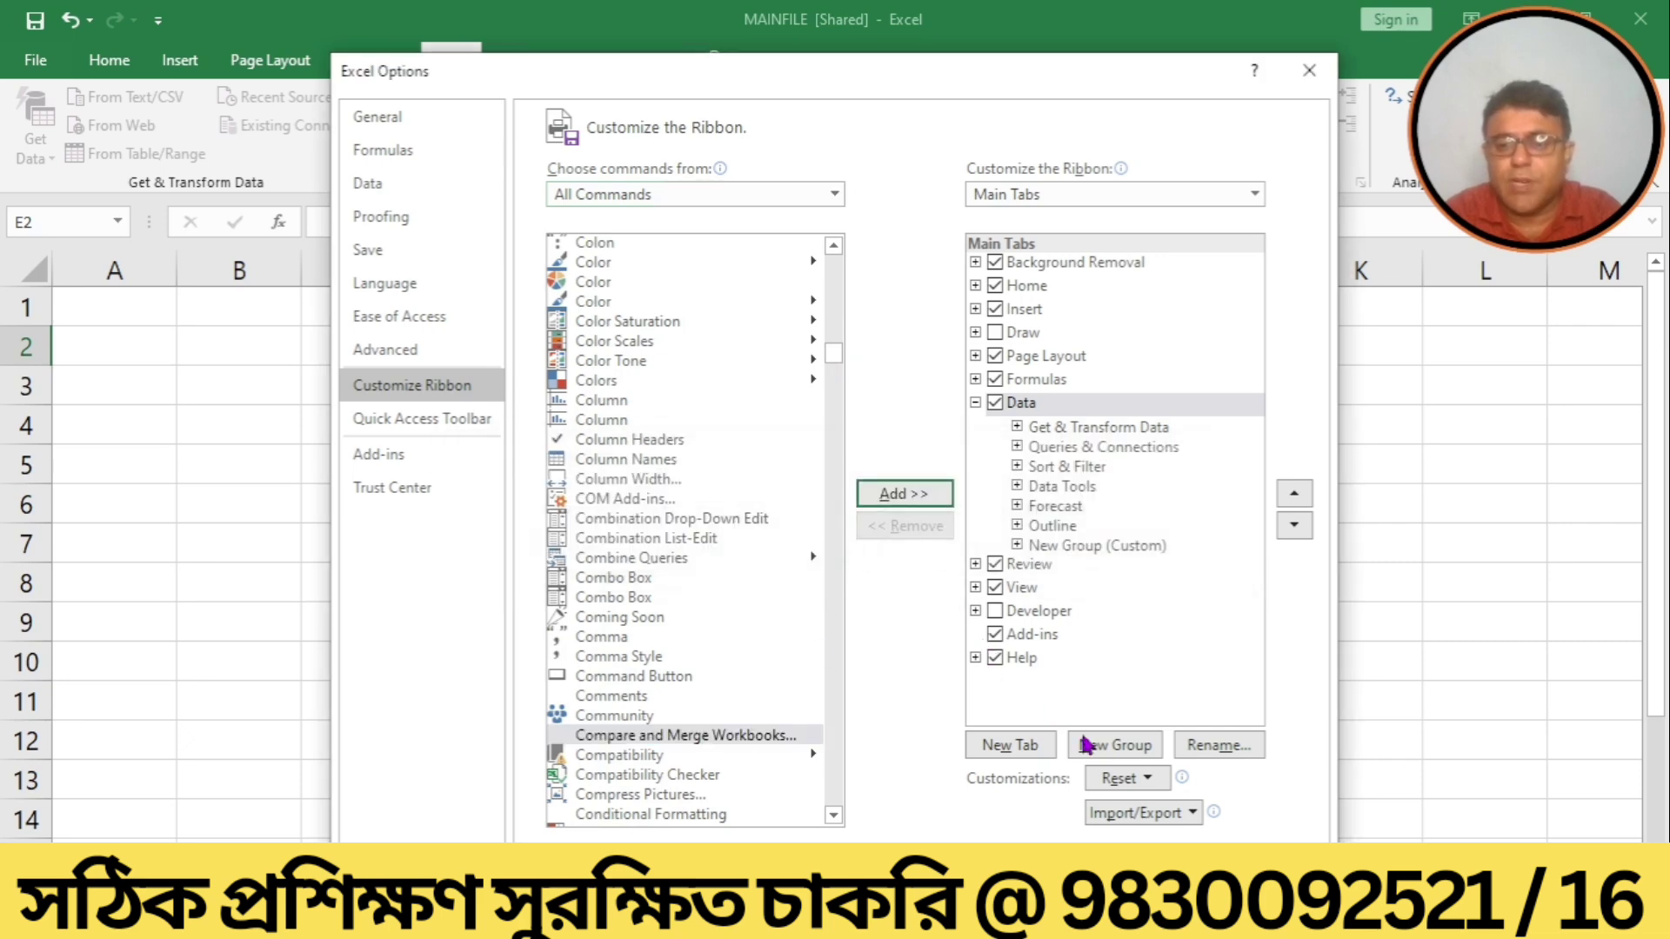
pyautogui.click(1108, 753)
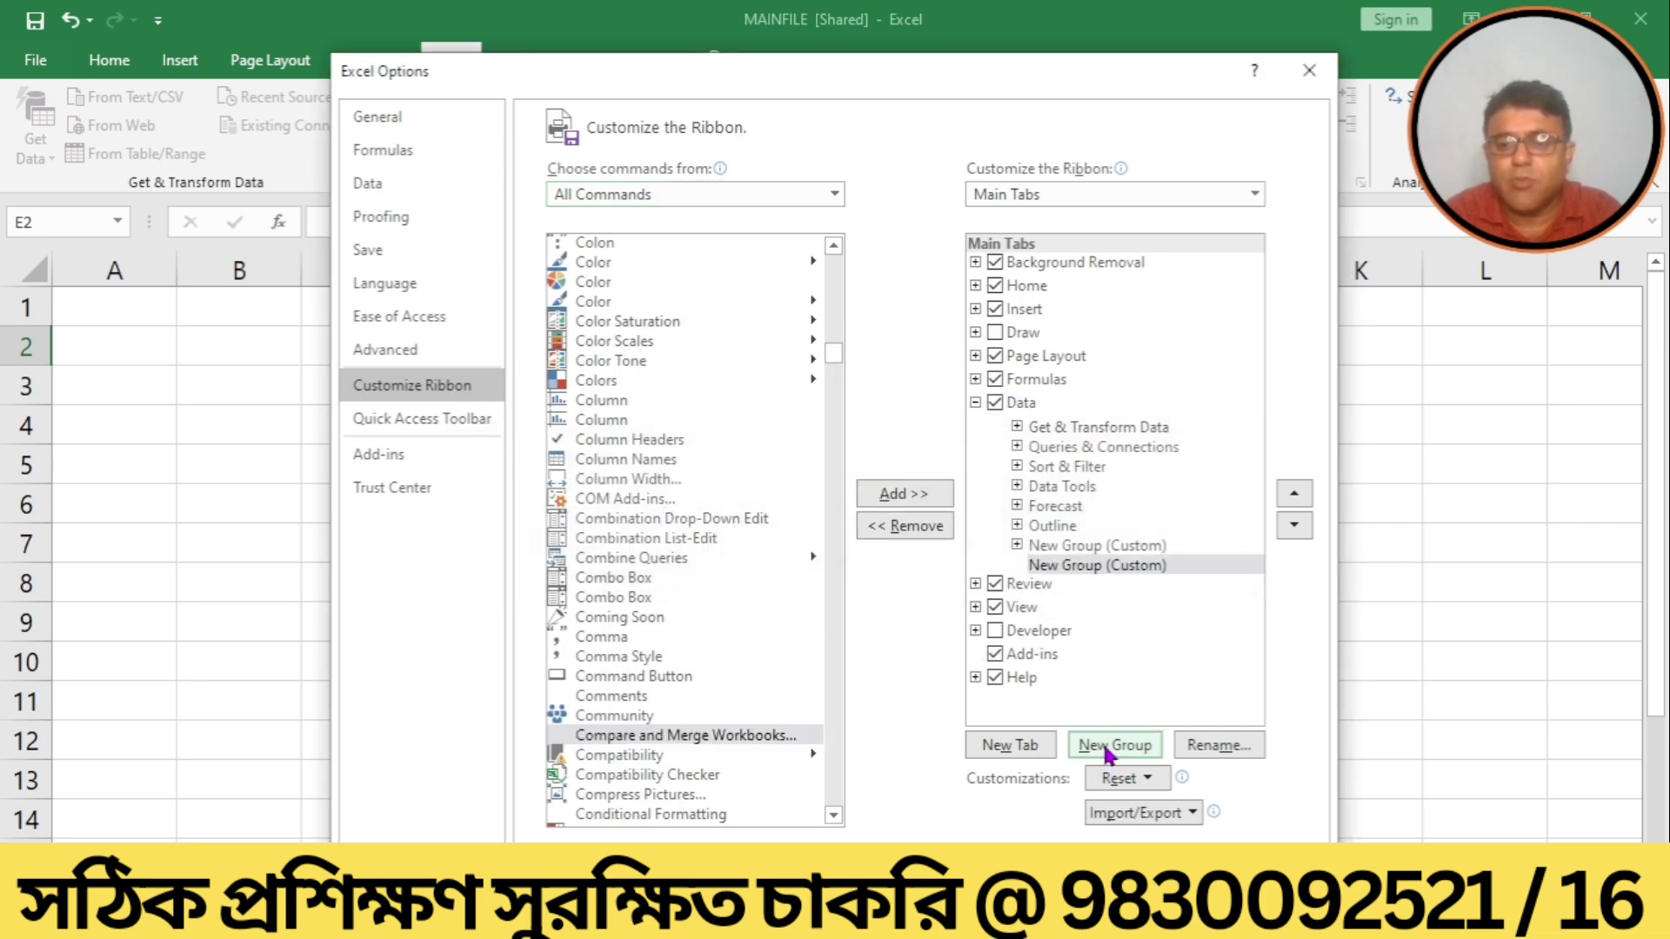
pyautogui.click(915, 494)
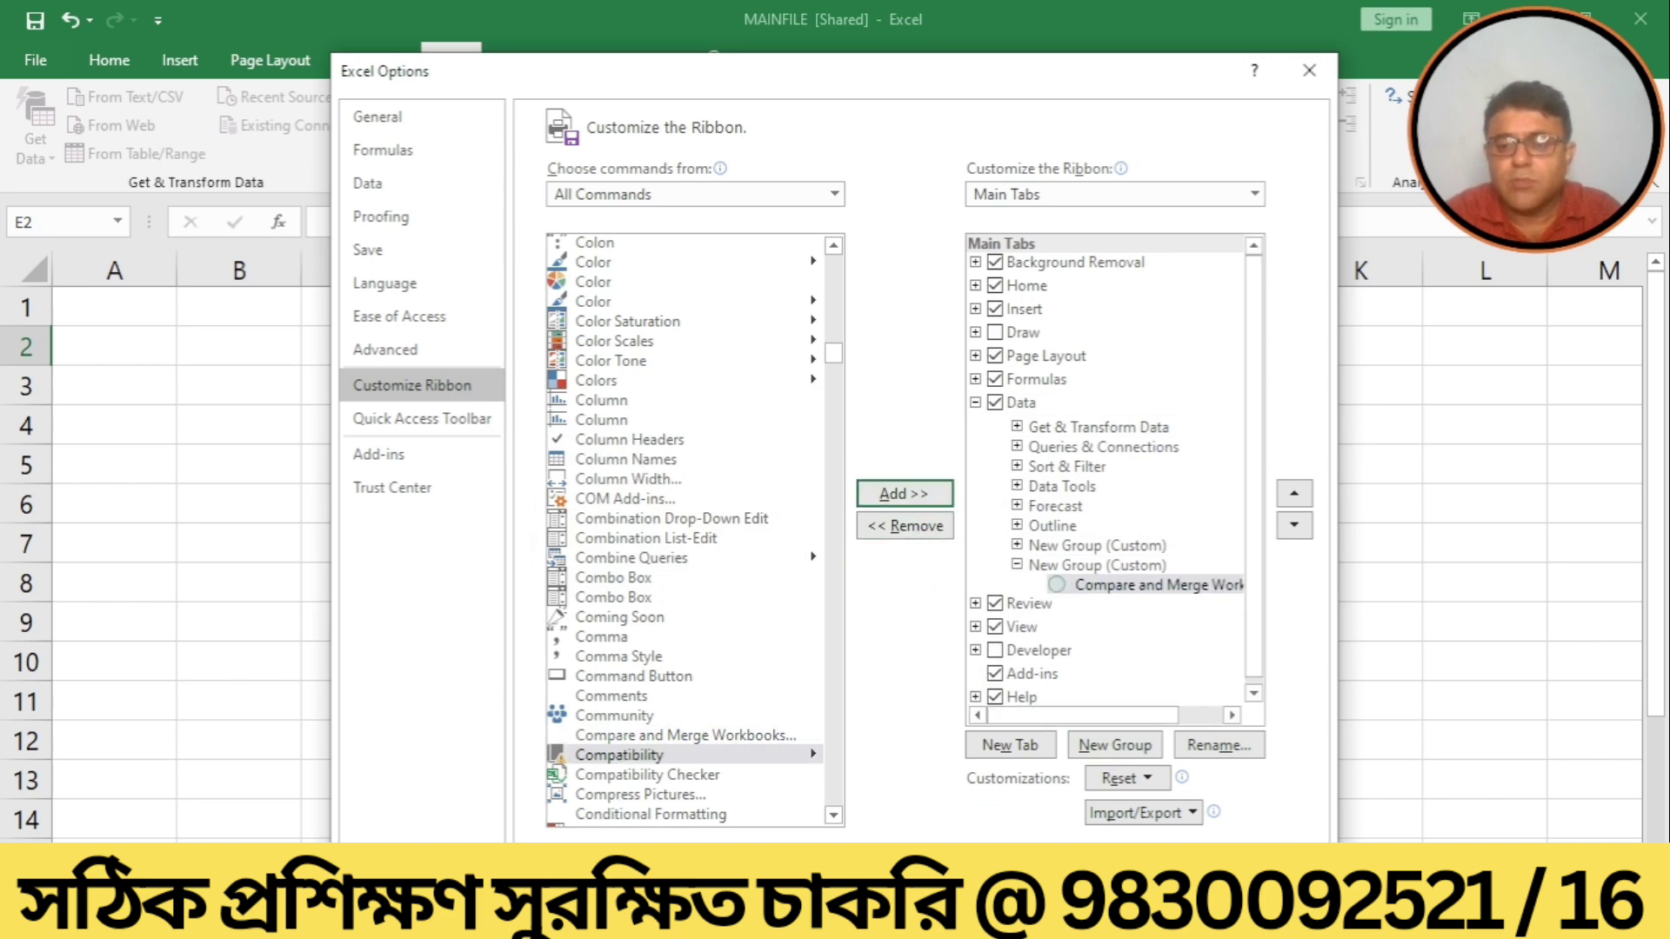
pyautogui.click(1204, 874)
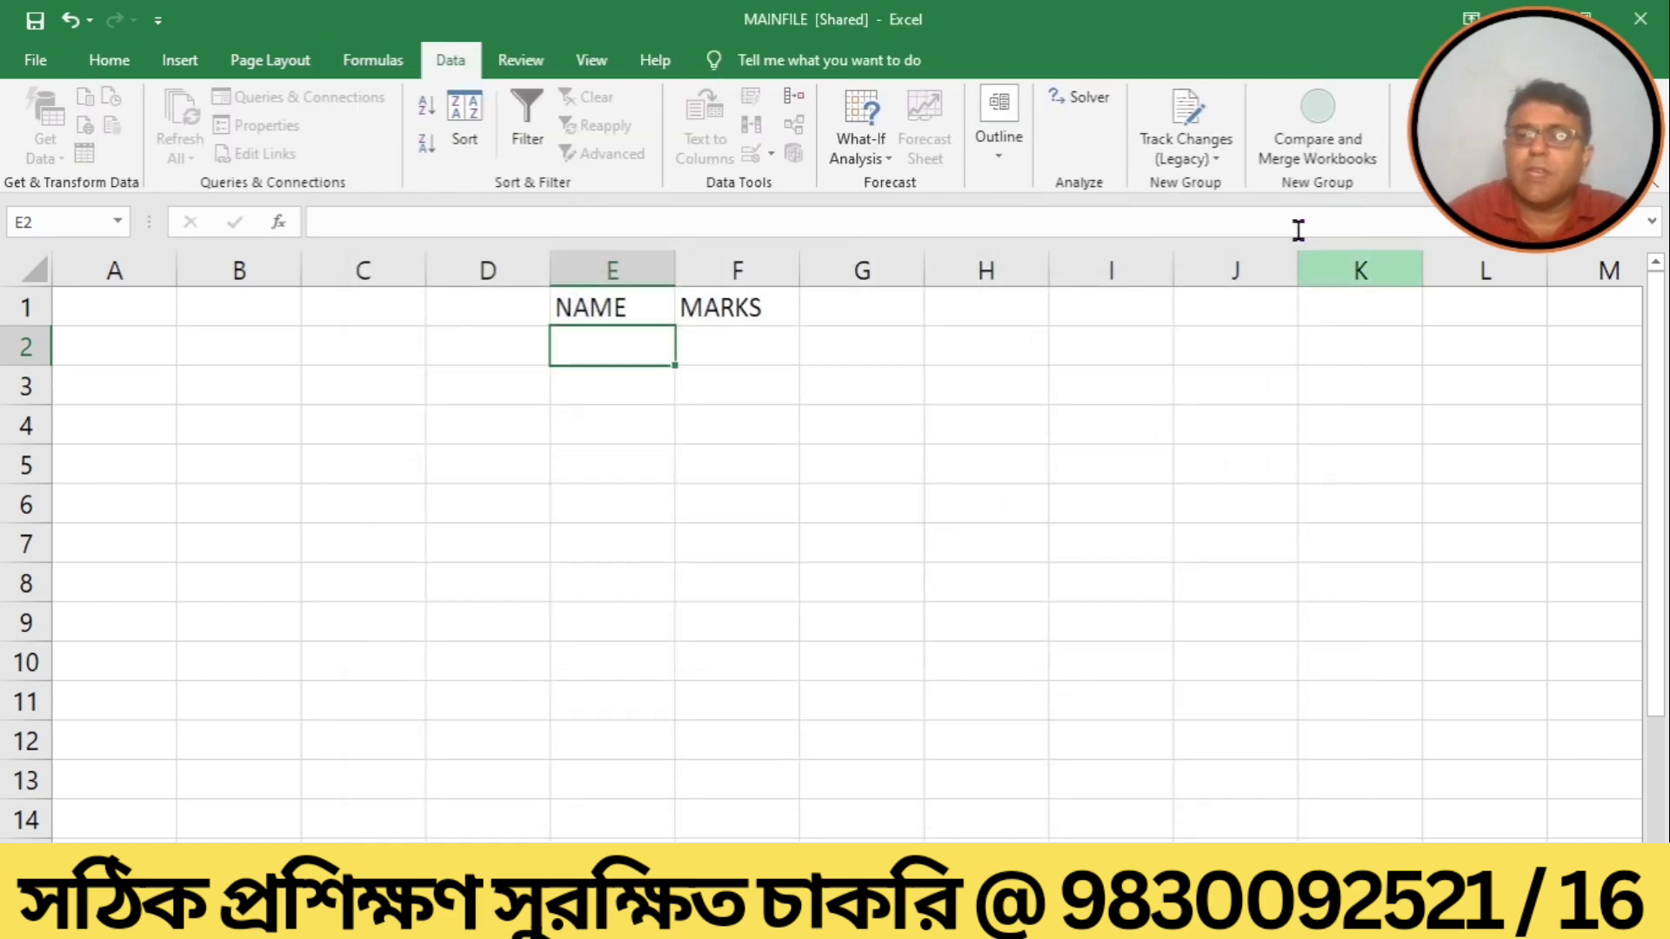
# Merge FILE1 and FILE2 from the COMP folder on the Desktop into the current workbook, allowing it to be saved.
pyautogui.click(1319, 120)
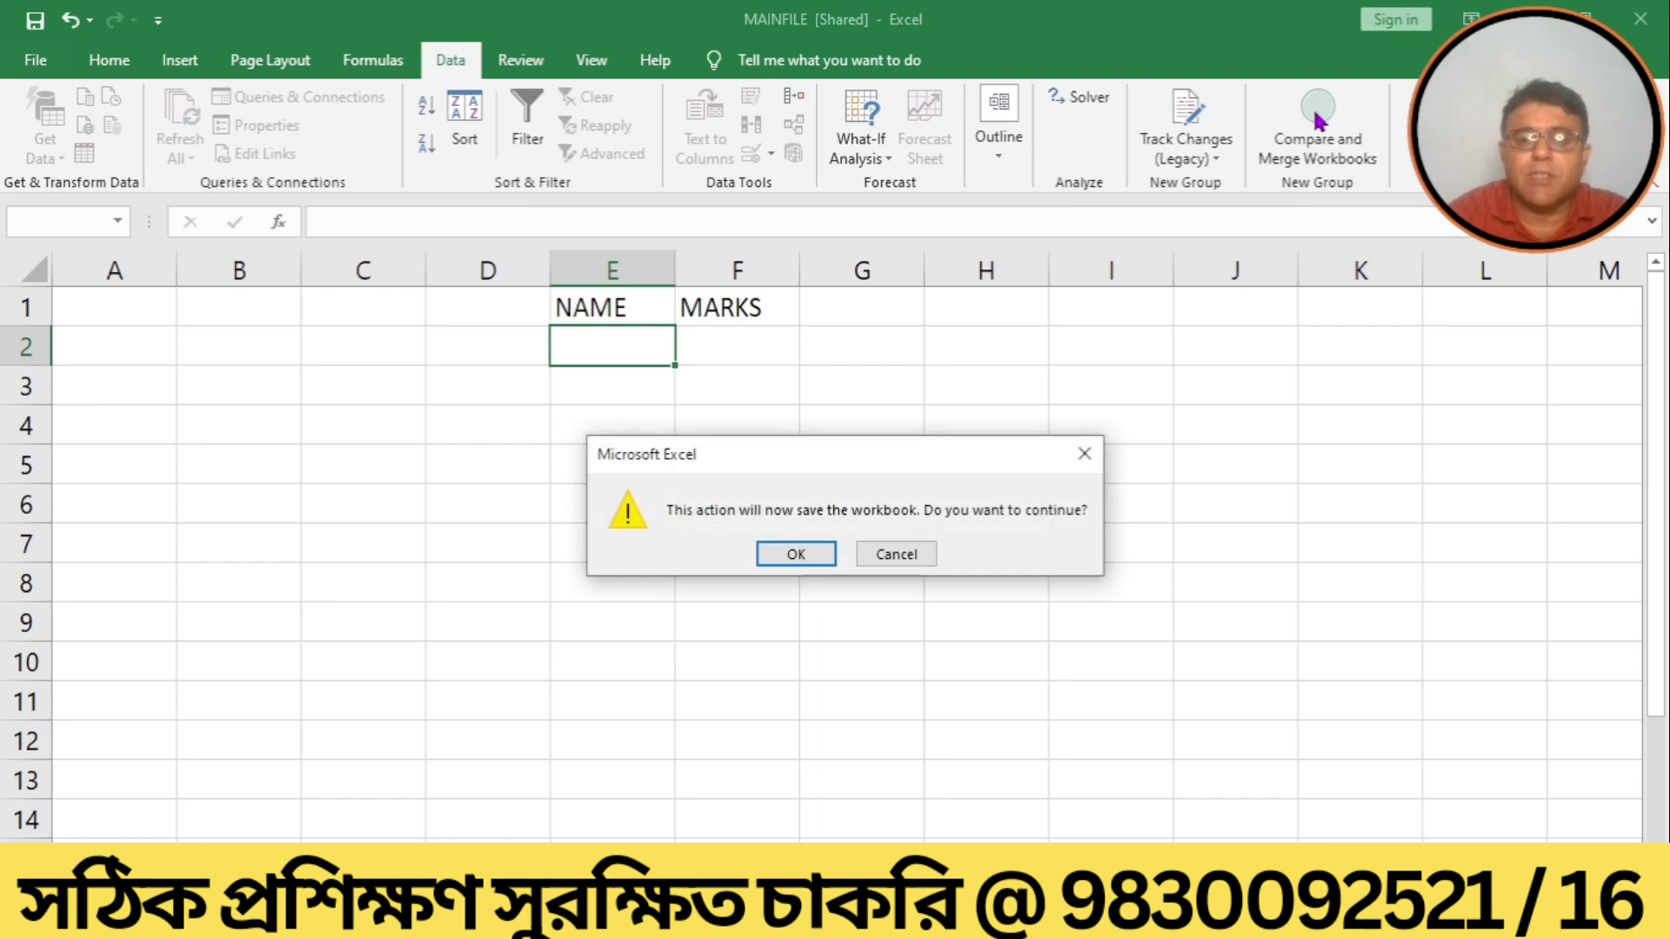
pyautogui.click(773, 553)
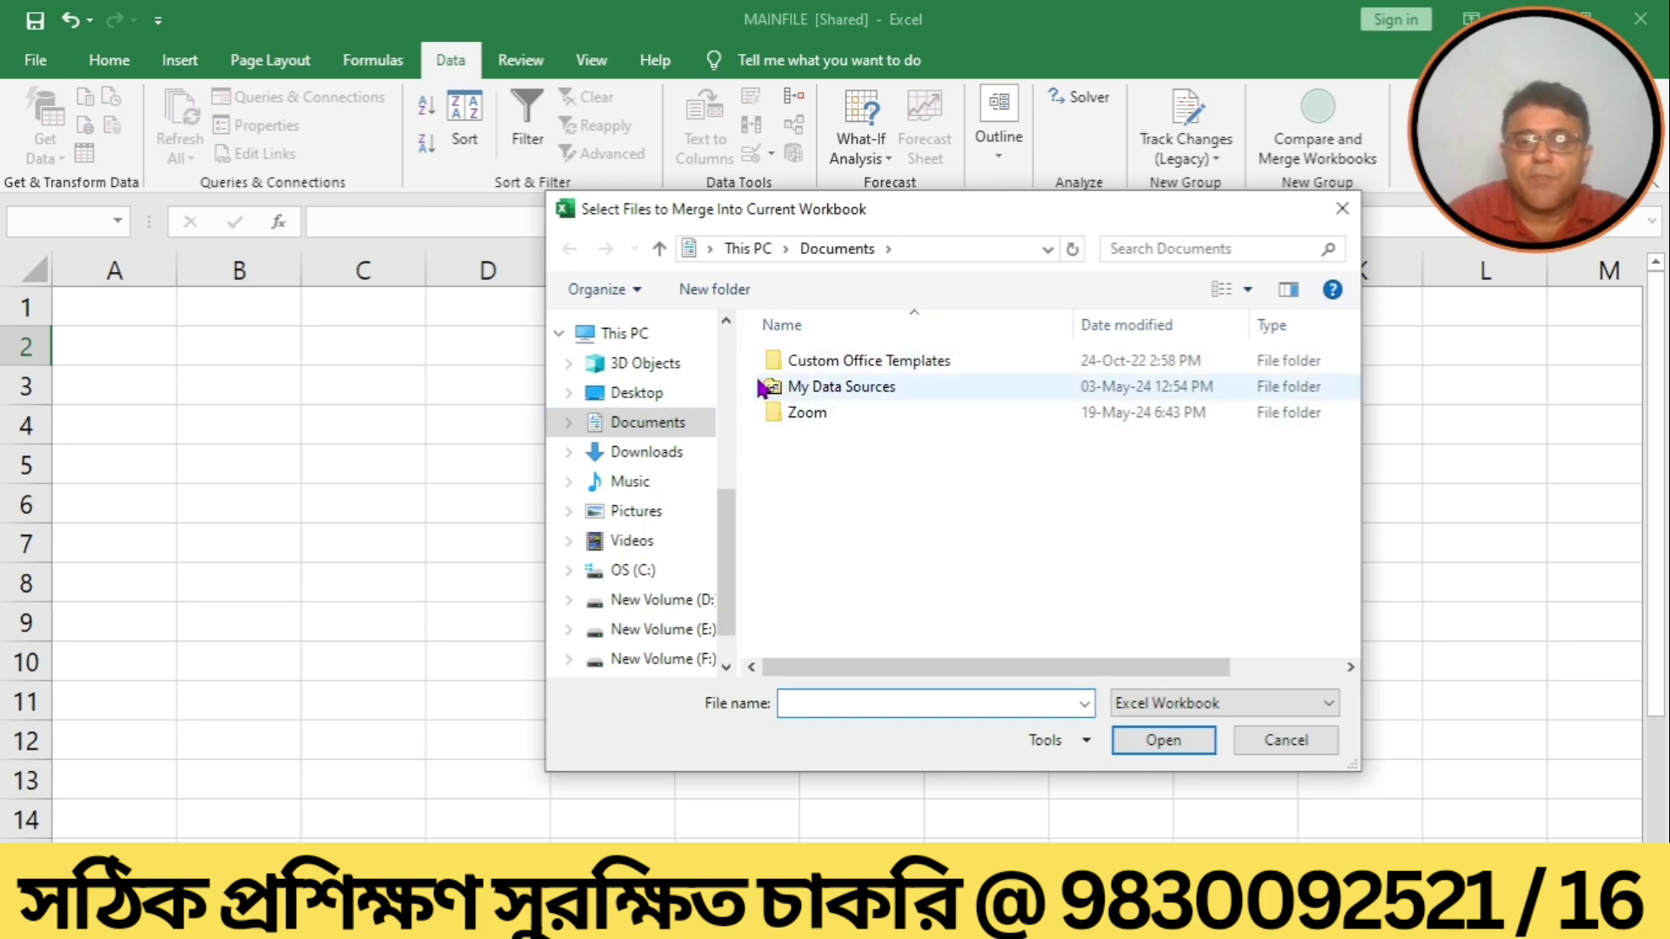
pyautogui.click(661, 396)
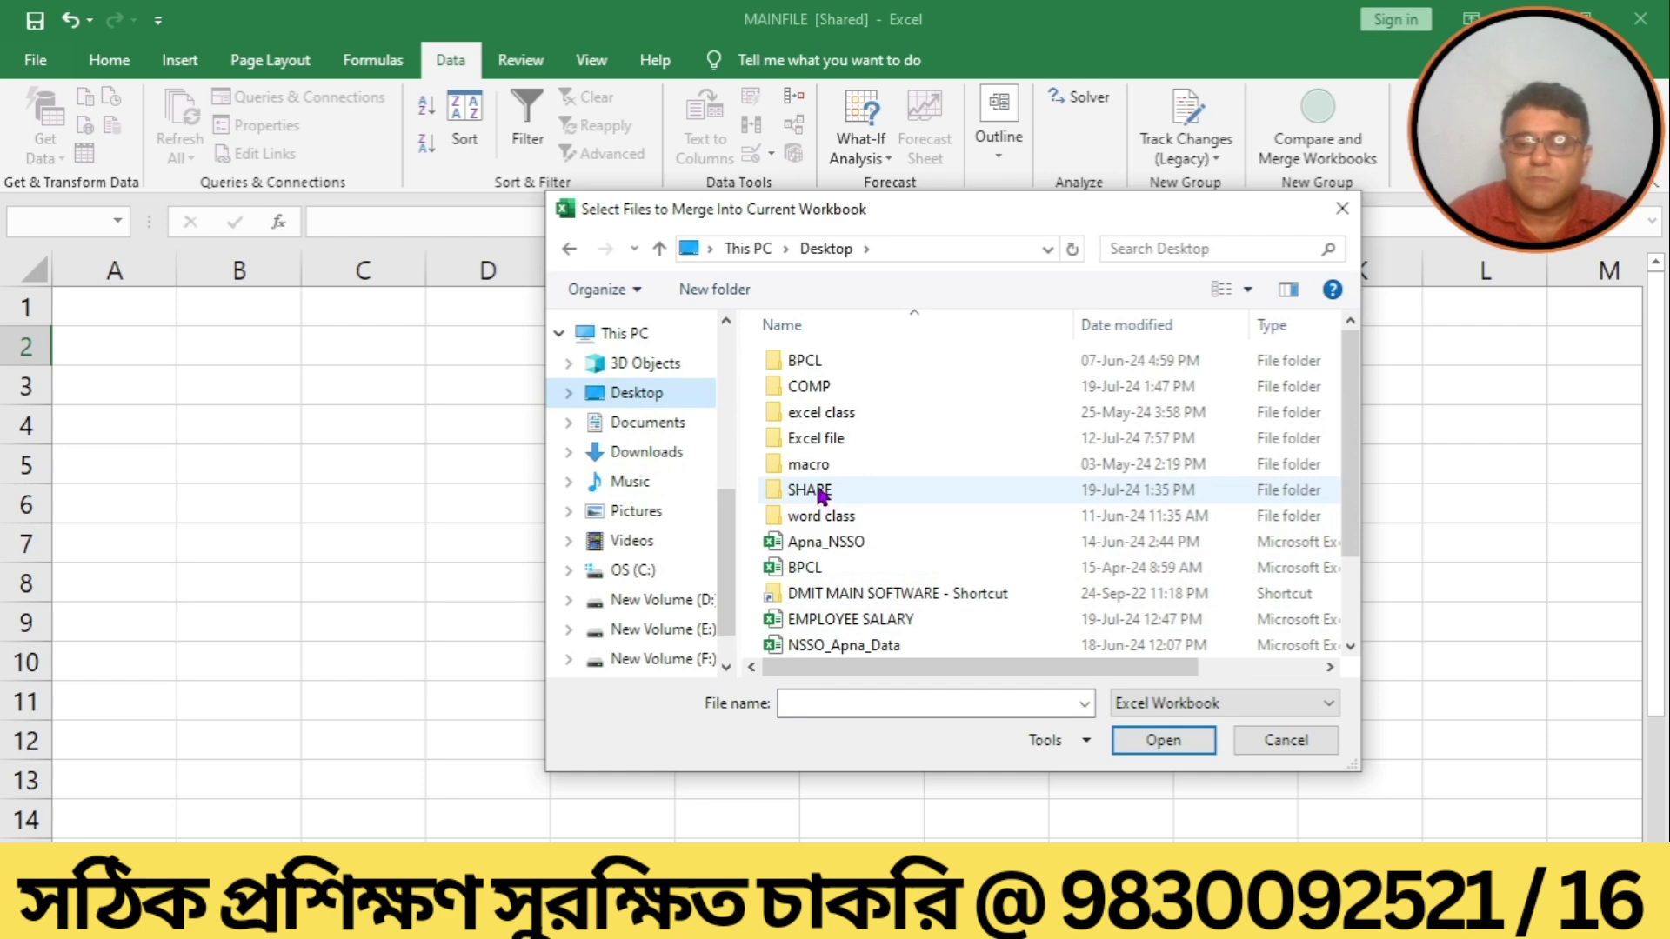
pyautogui.doubleClick(798, 388)
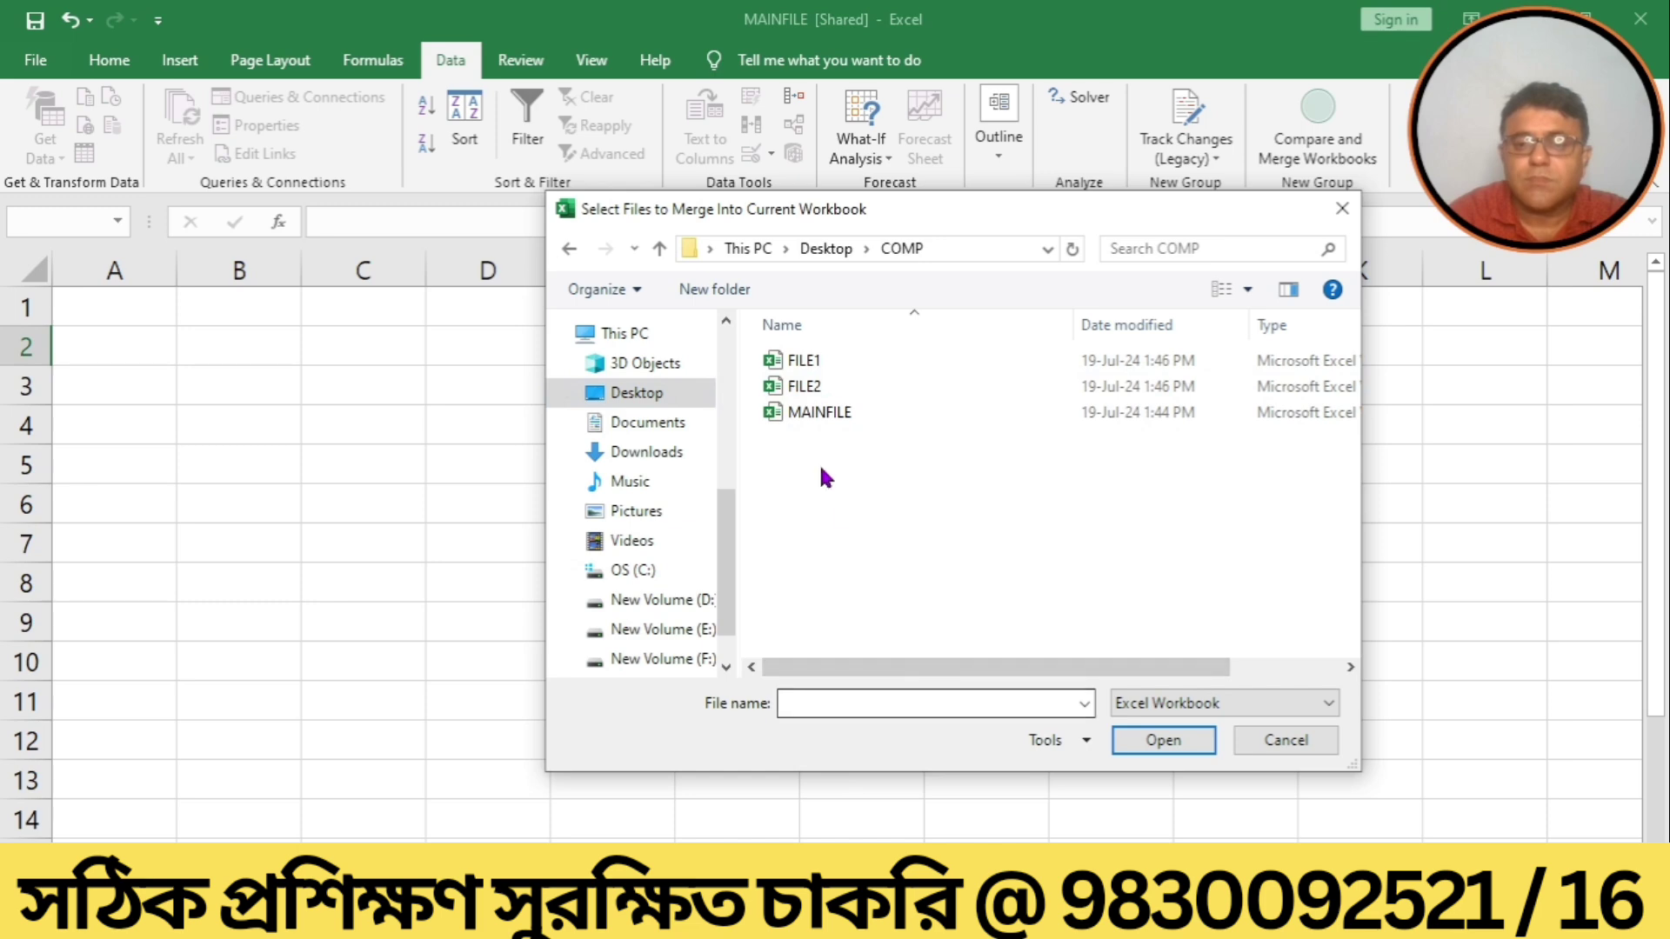
pyautogui.click(822, 359)
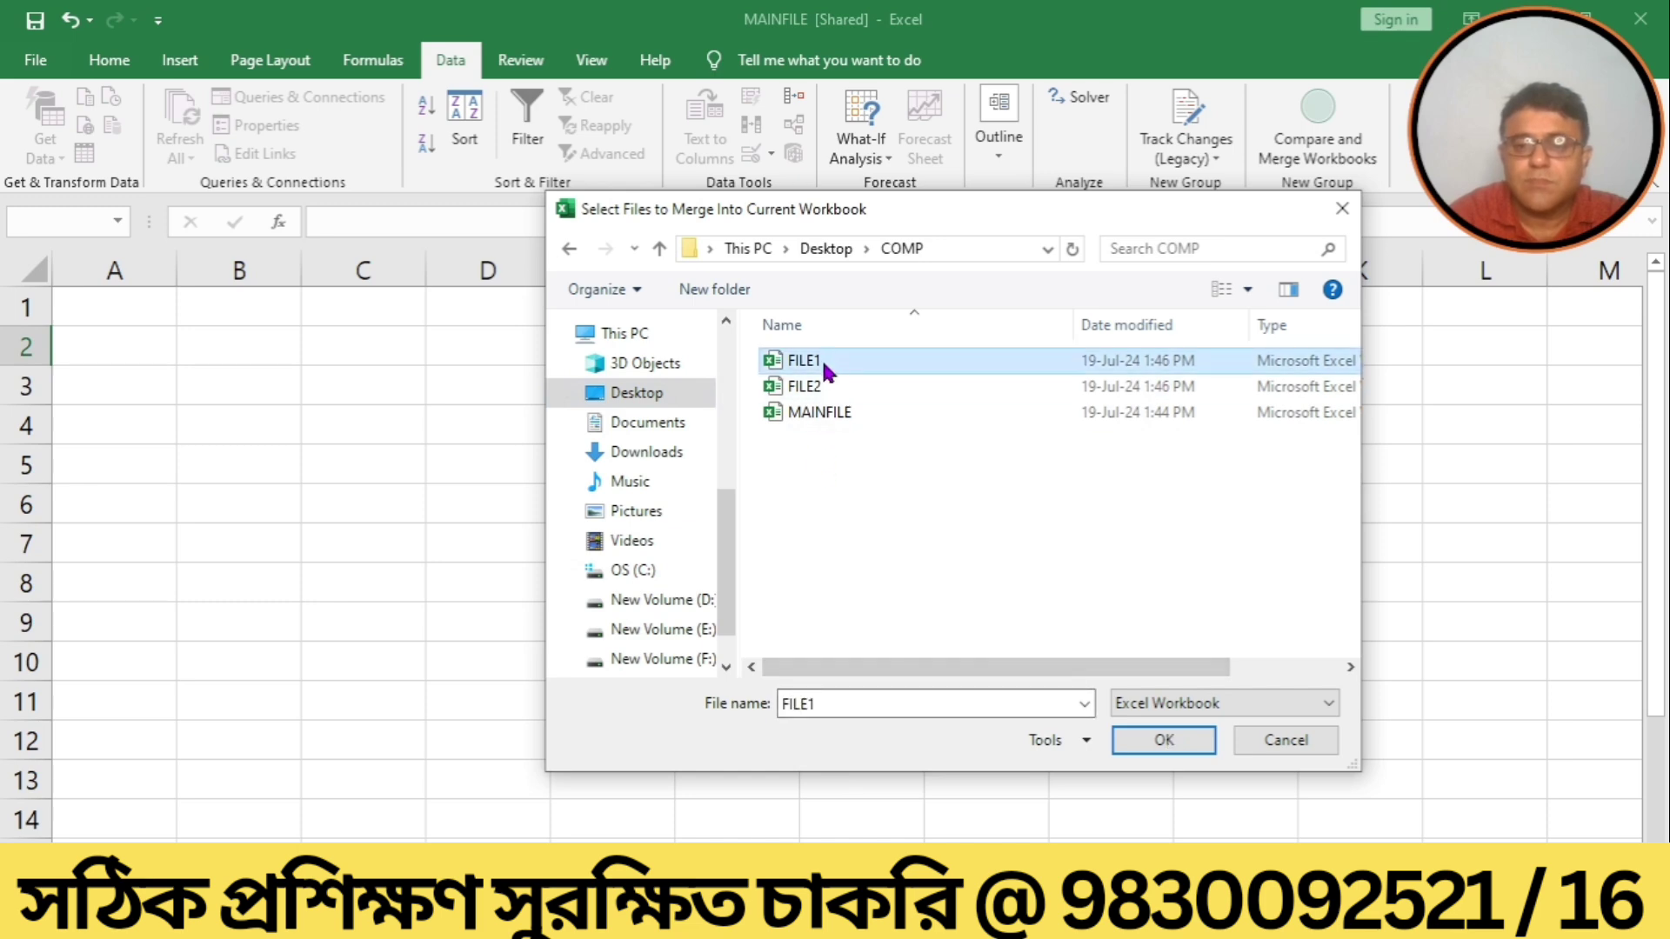
pyautogui.keyDown('ctrl'); pyautogui.click(821, 386); pyautogui.keyUp('ctrl')
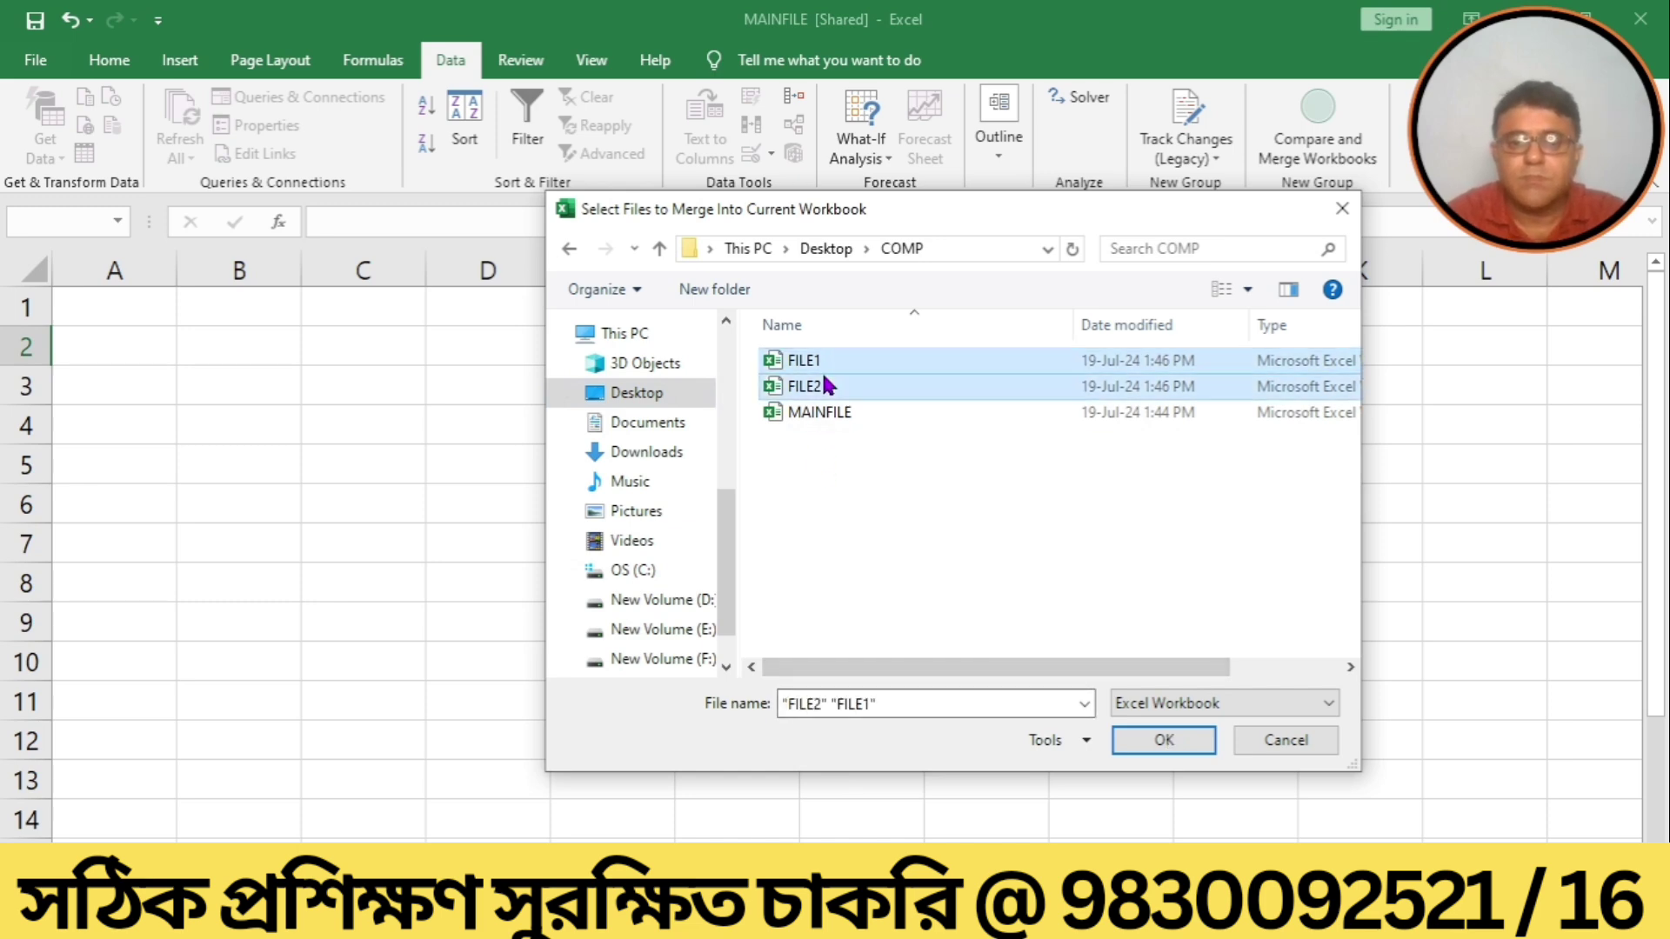
pyautogui.click(1122, 738)
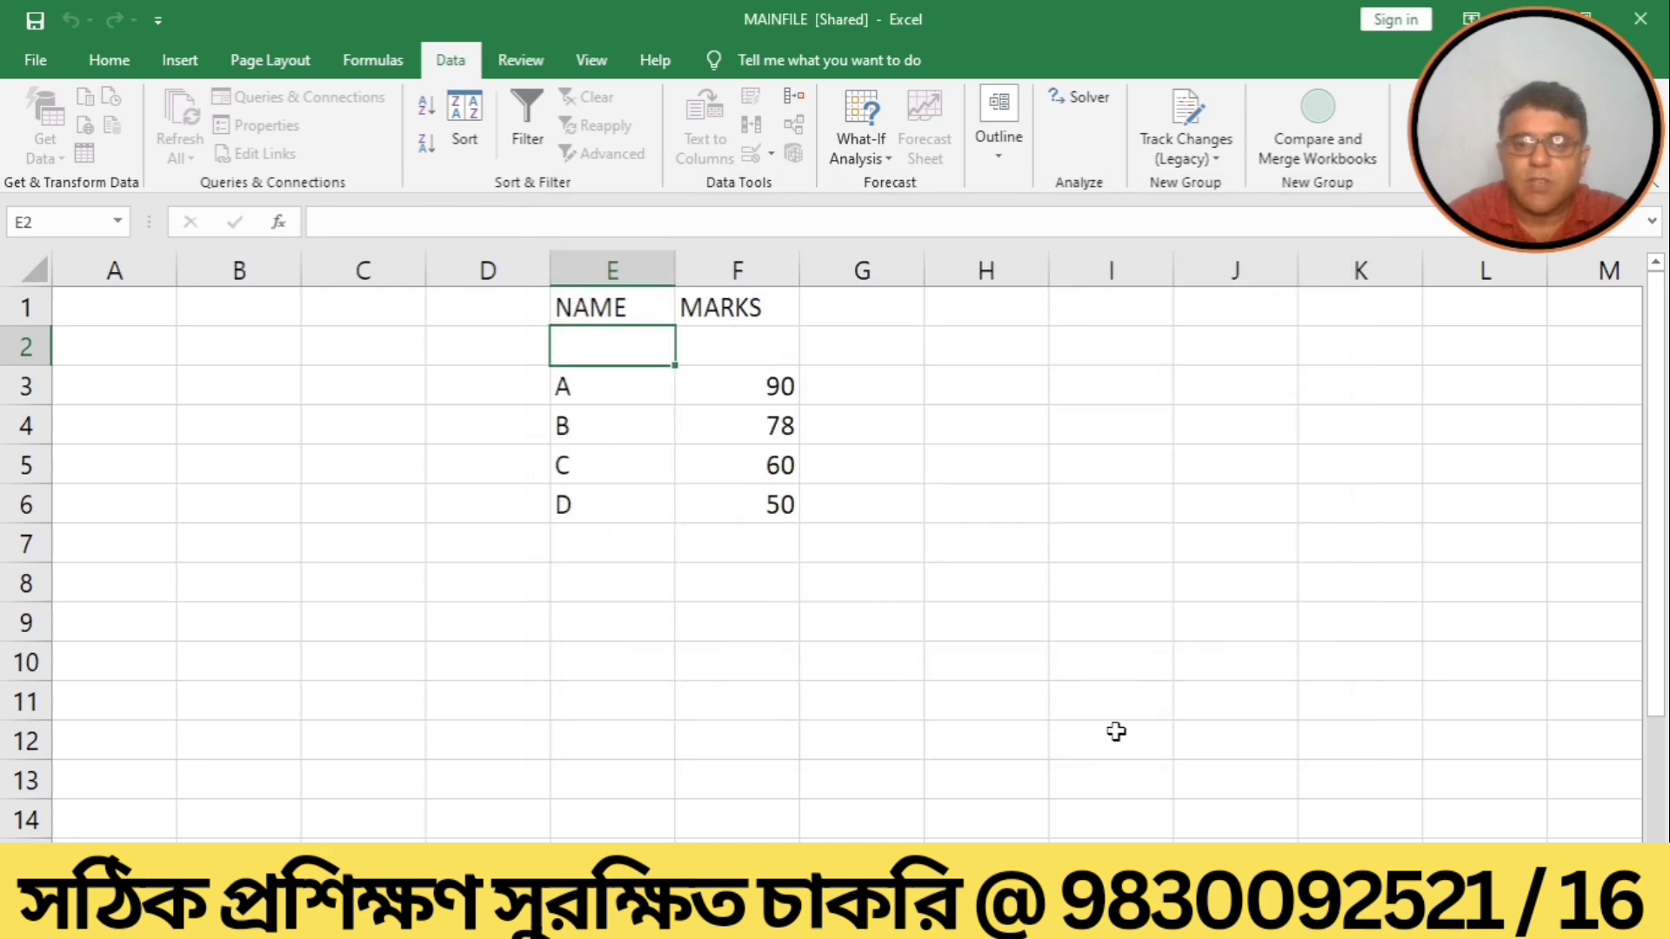
# Save the merged MAINFILE workbook and close it.
pyautogui.click(893, 600)
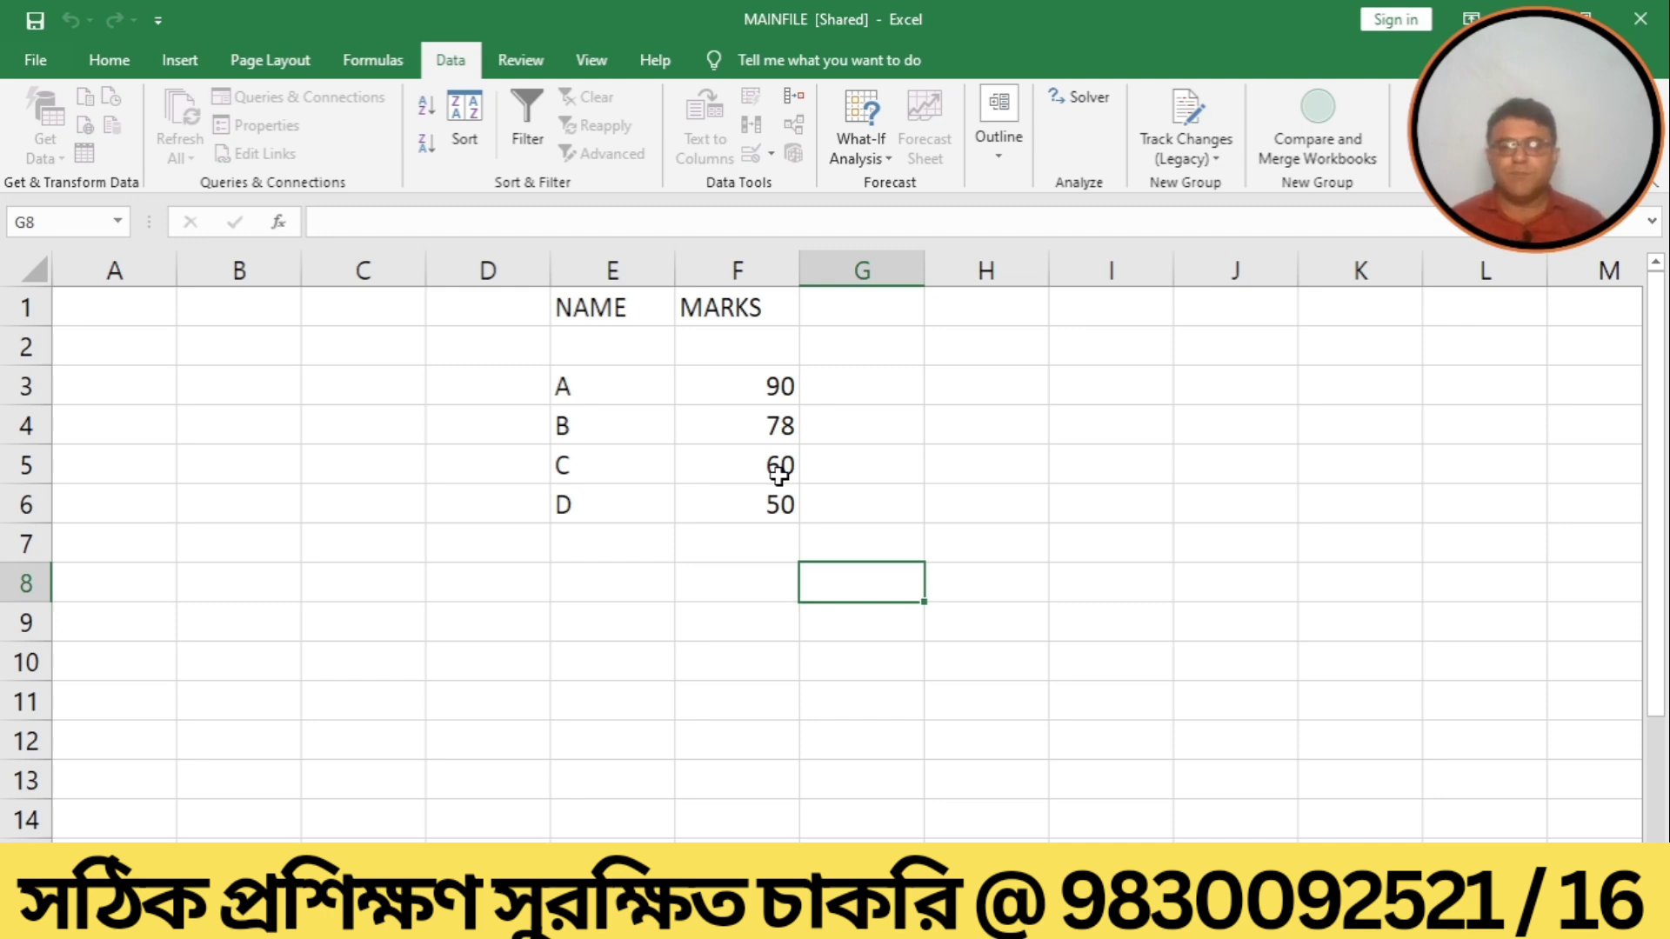
pyautogui.click(36, 61)
pyautogui.click(69, 340)
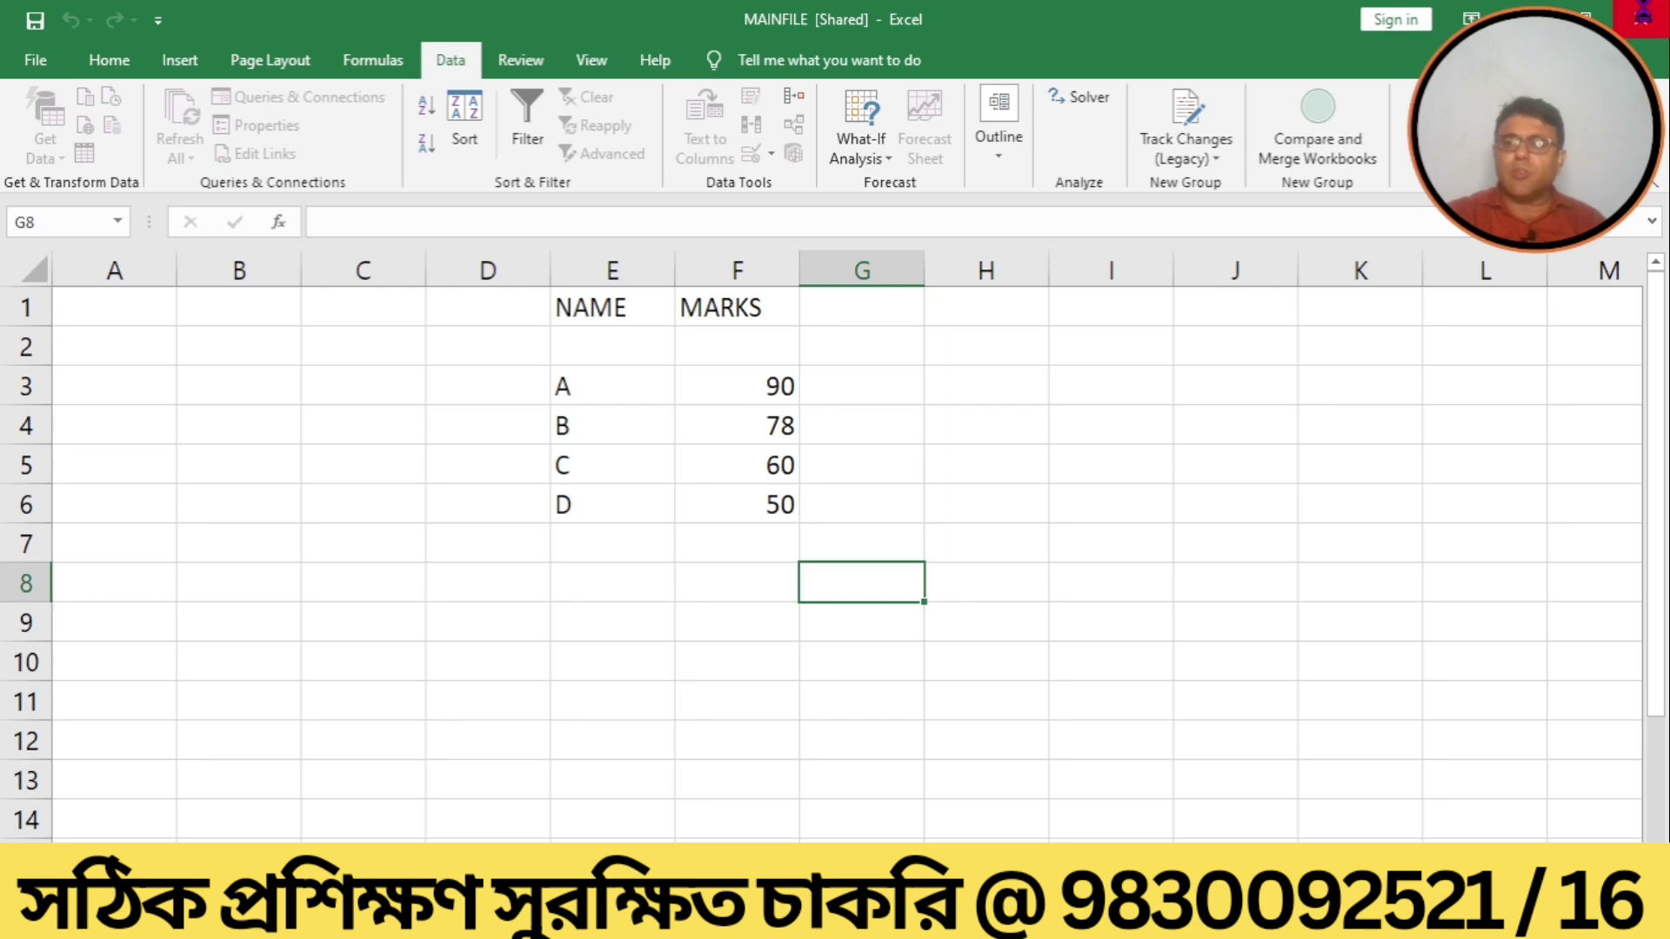
pyautogui.click(1641, 15)
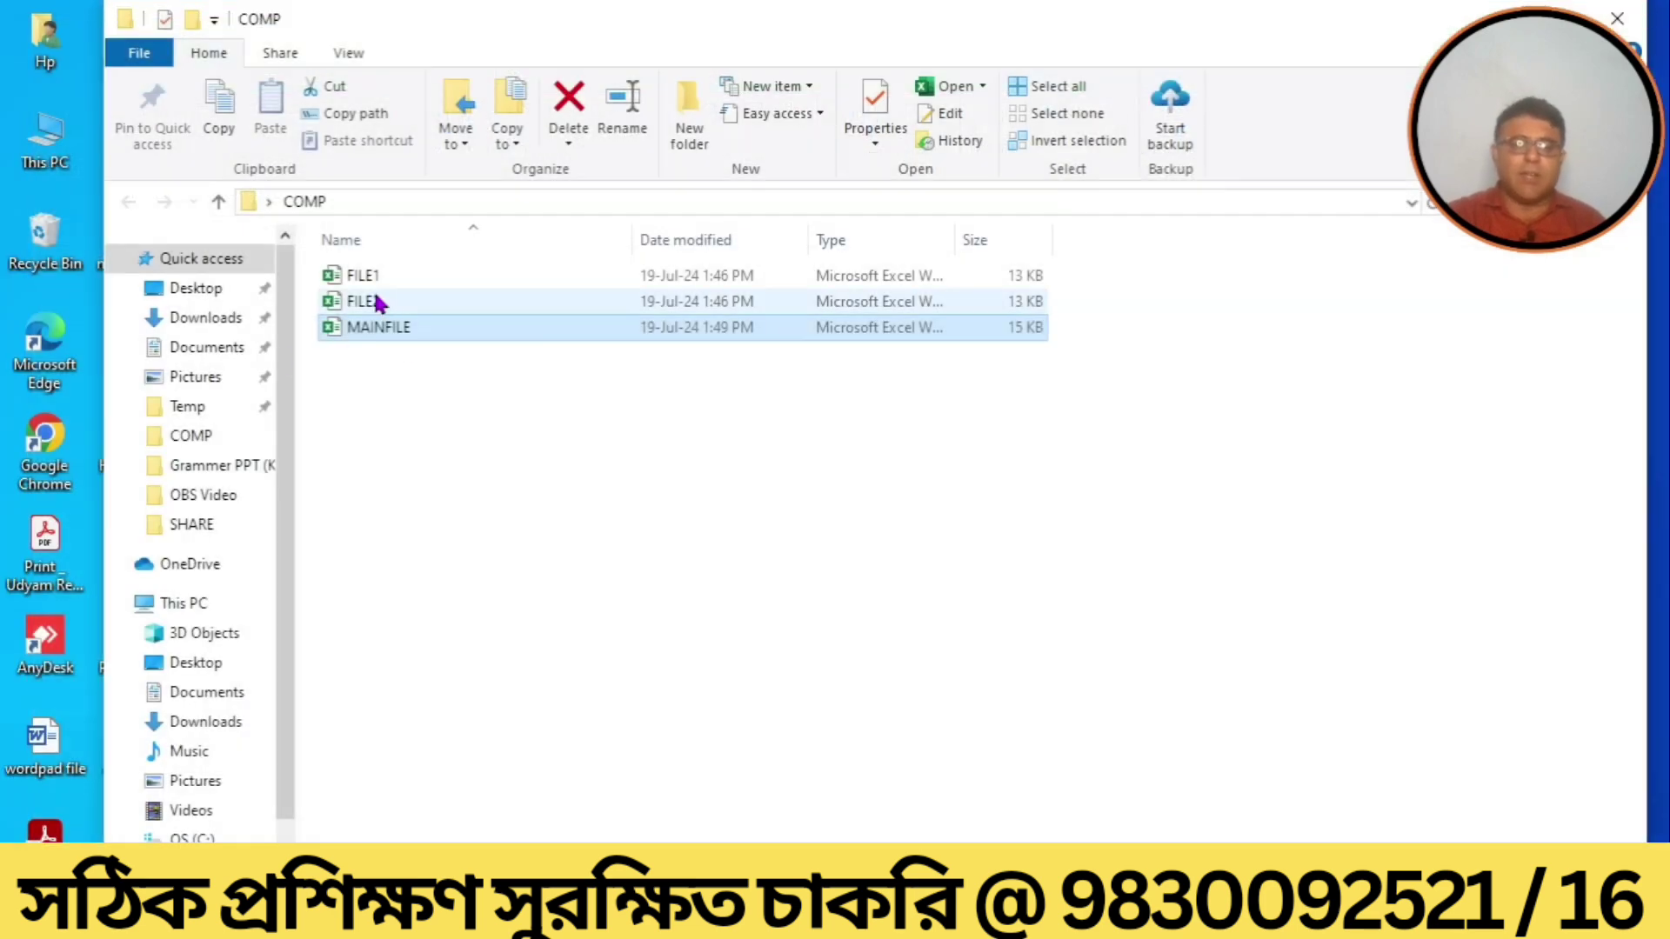
# Open FILE1 from the COMP folder and add a record in row 4 with a person's name in capitals and marks 56.
pyautogui.doubleClick(363, 283)
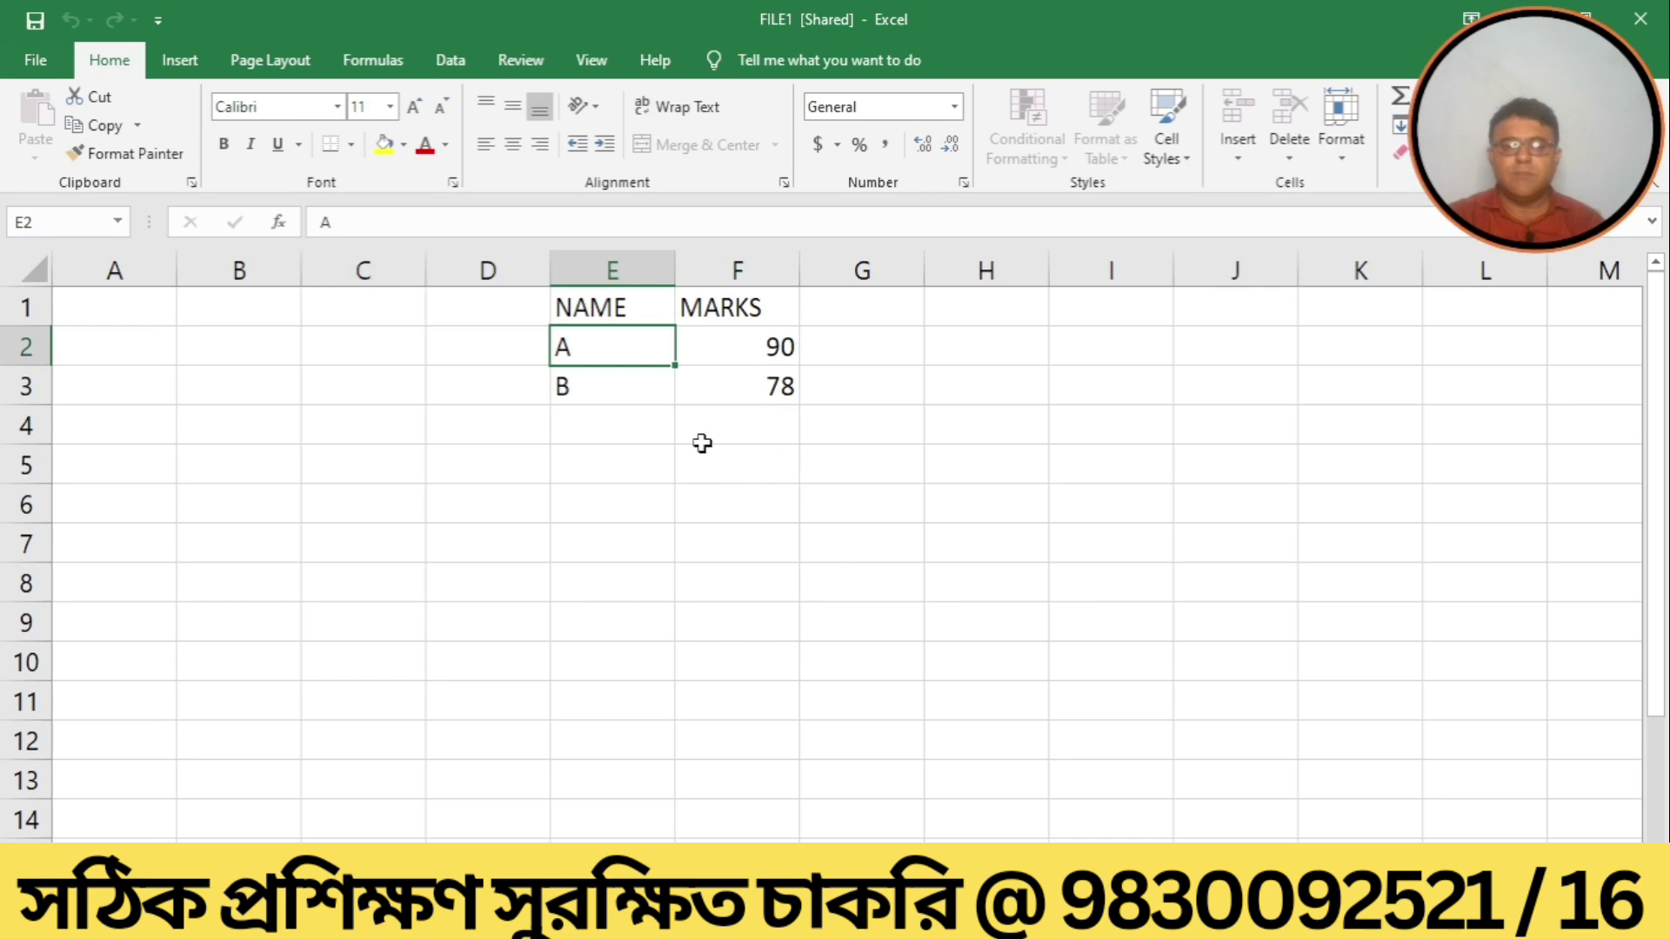
pyautogui.click(609, 434)
pyautogui.write('BIMAL')
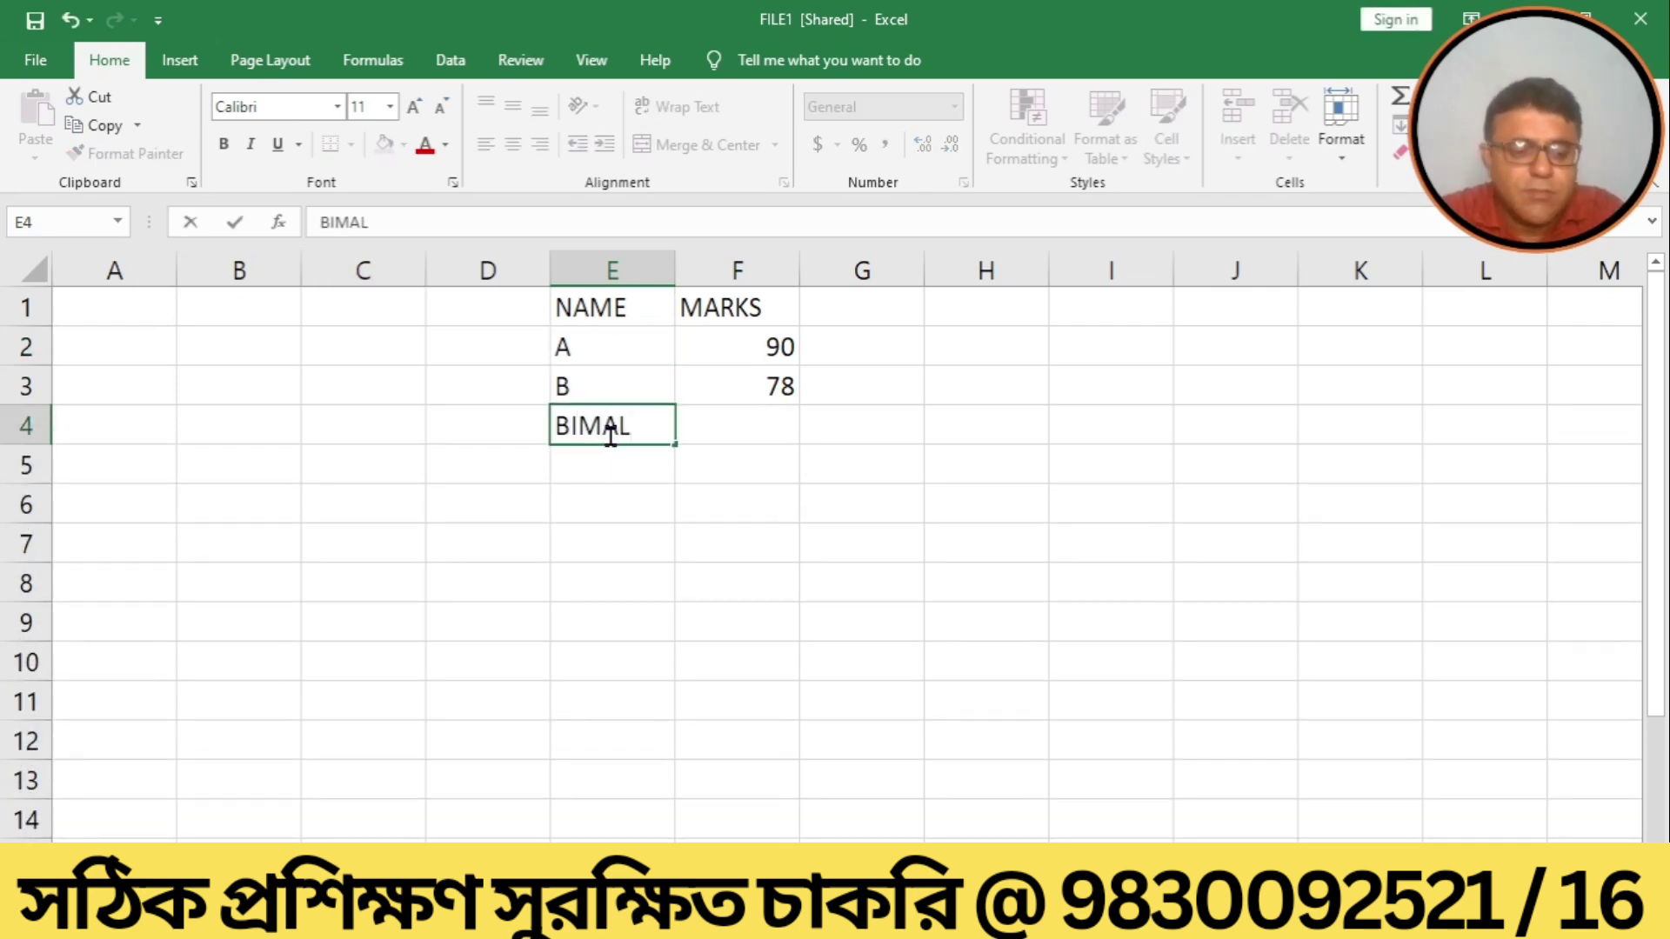
pyautogui.press('Tab')
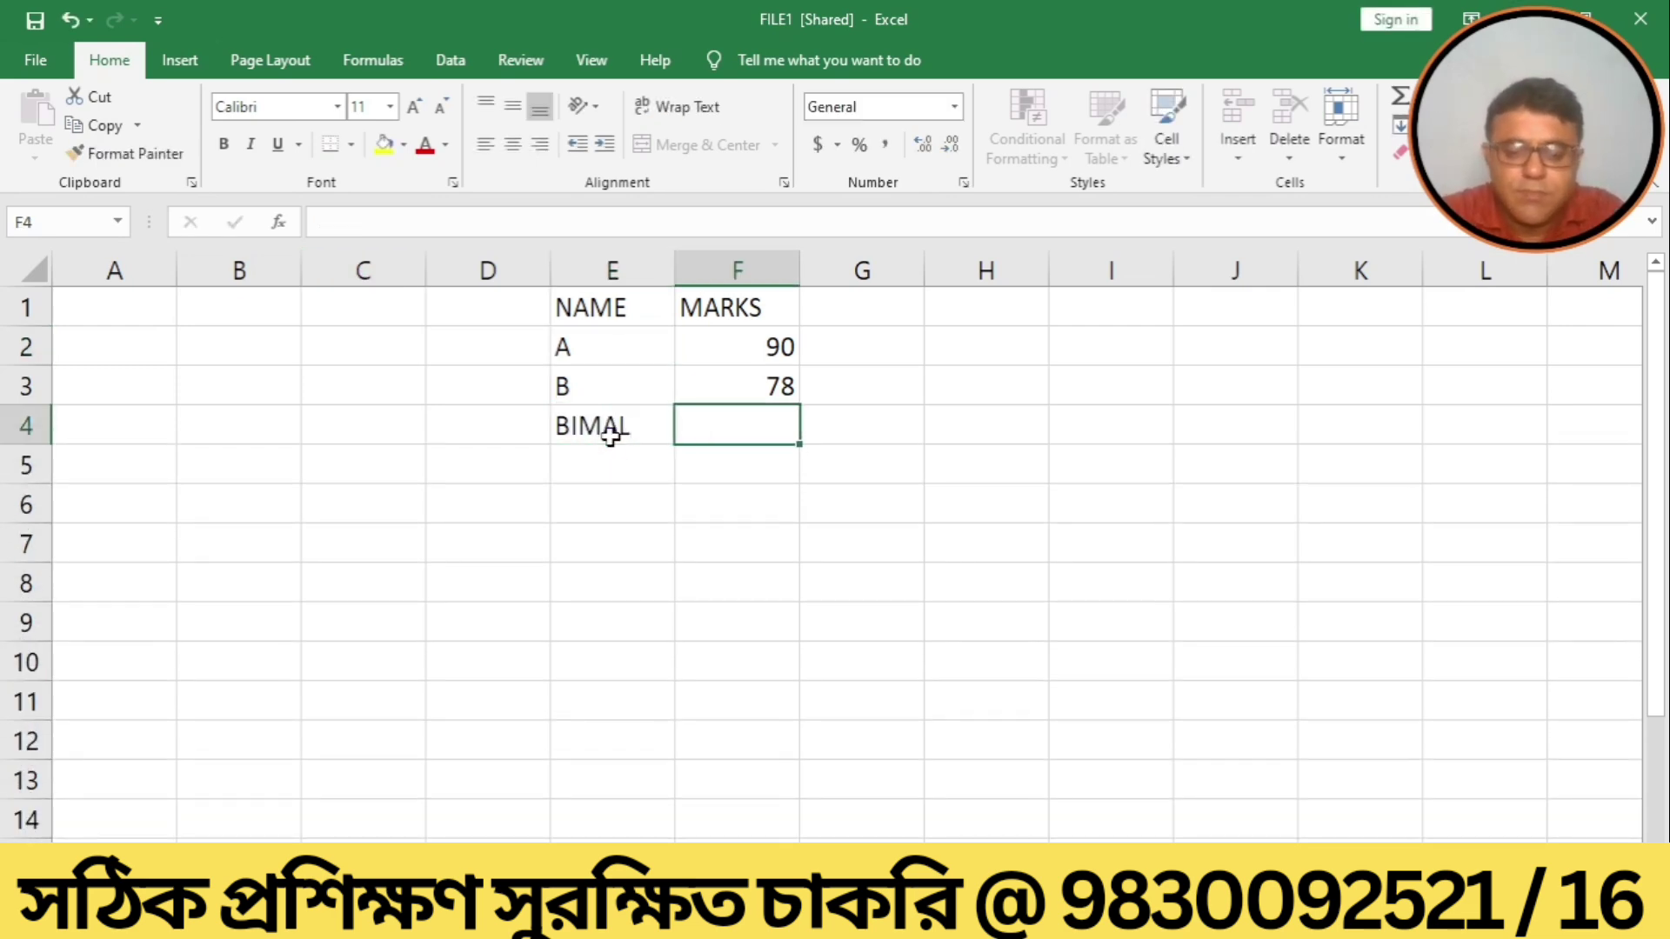
pyautogui.write('56')
pyautogui.press('Return')
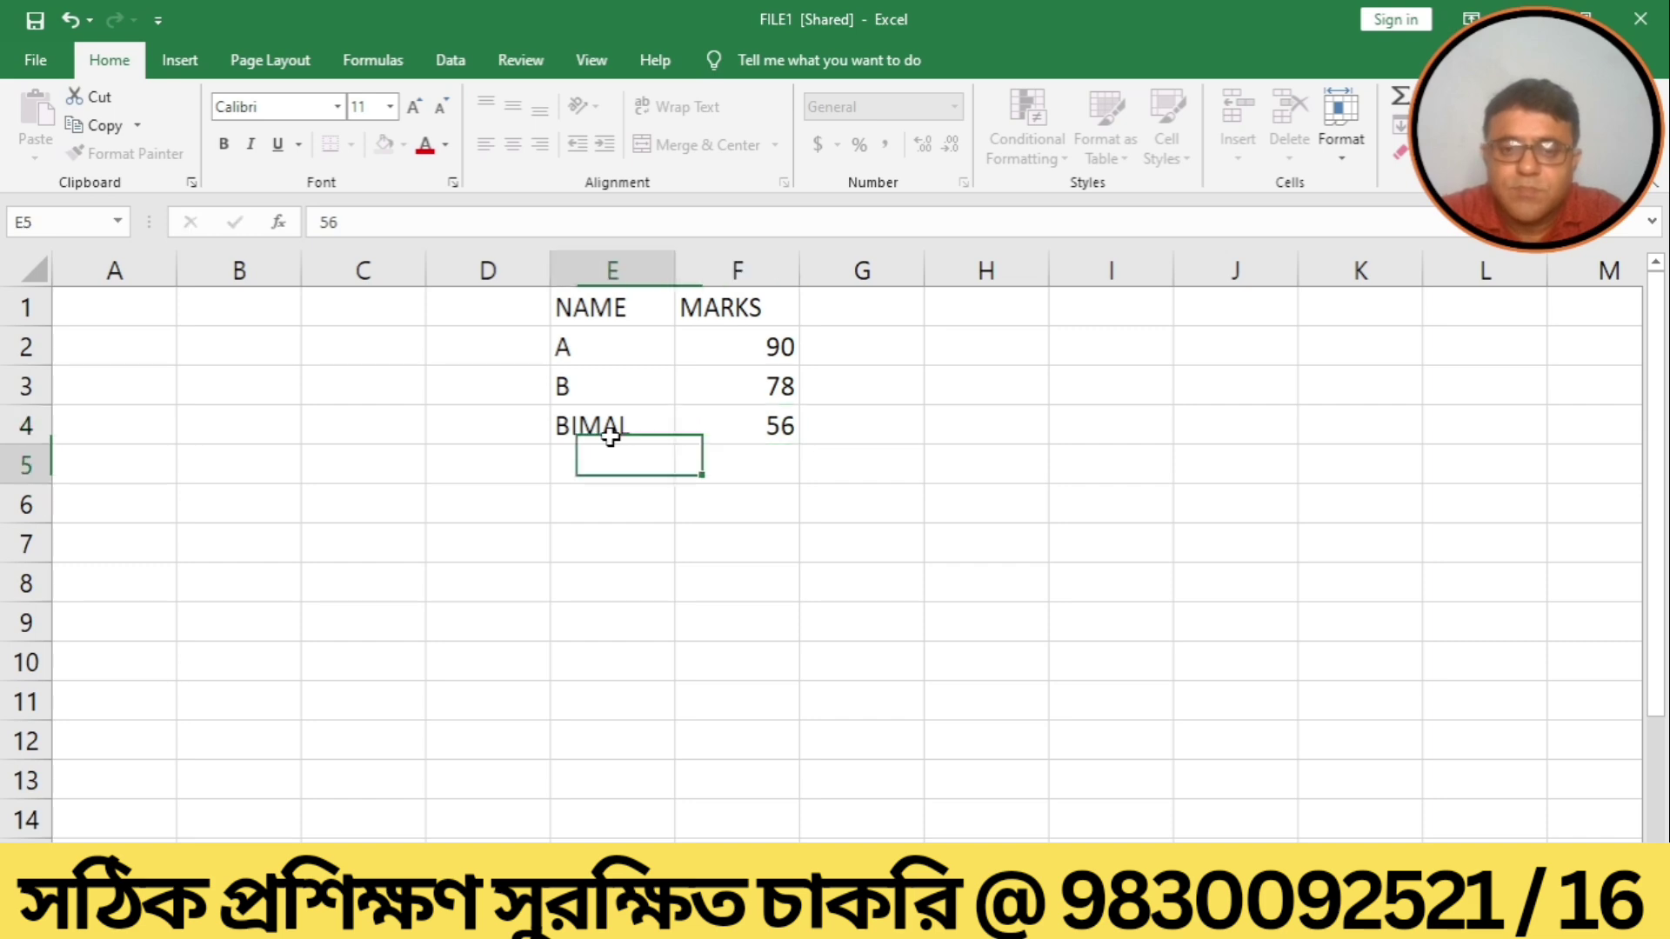
pyautogui.write('kamal')
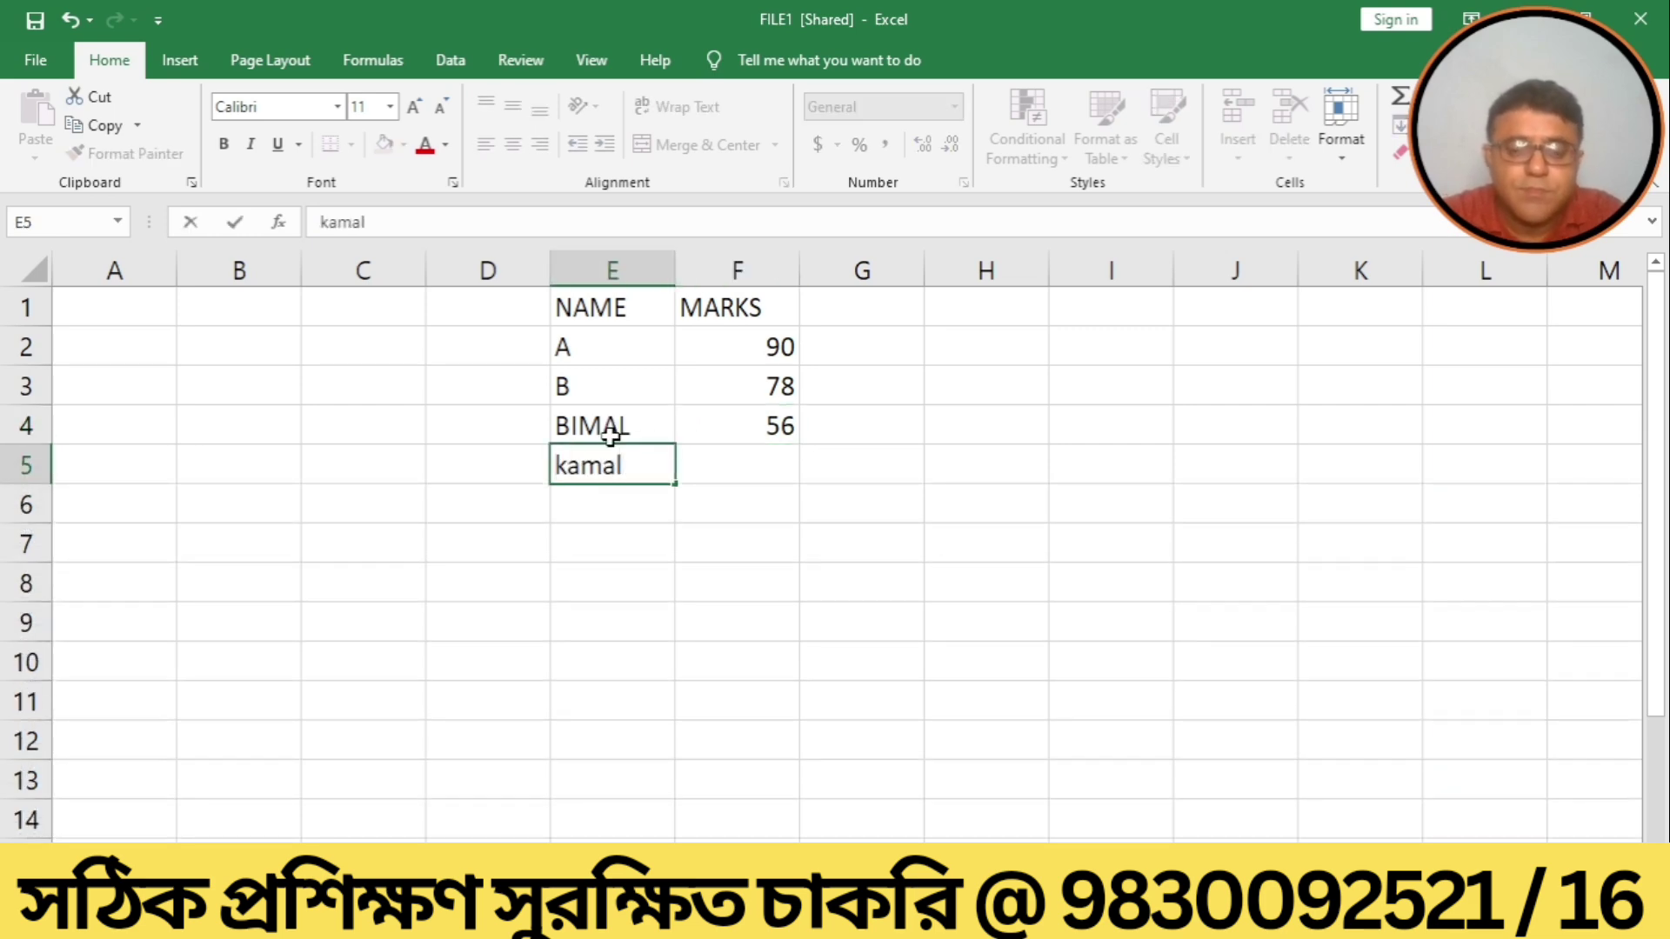
pyautogui.press('BackSpace')
pyautogui.press('BackSpace')
pyautogui.press('BackSpace')
pyautogui.press('BackSpace')
pyautogui.press('BackSpace')
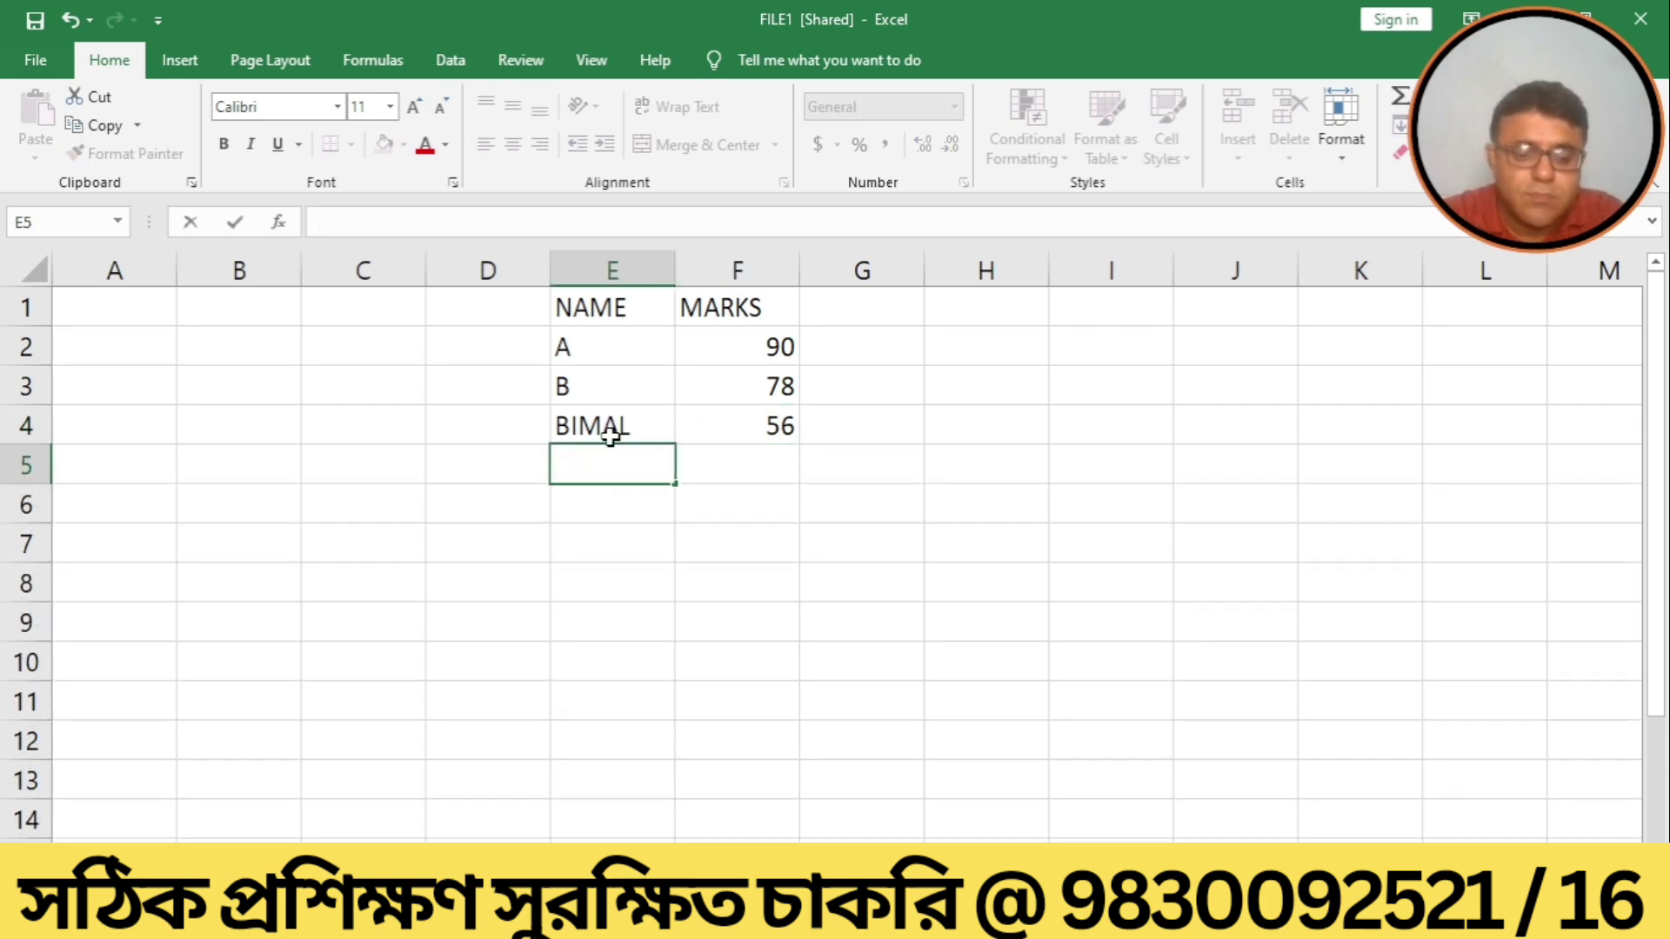
# Add another record in row 5 with a person's name in capitals in E5 and marks 66 in F5.
pyautogui.write('KAMAL')
pyautogui.press('Tab')
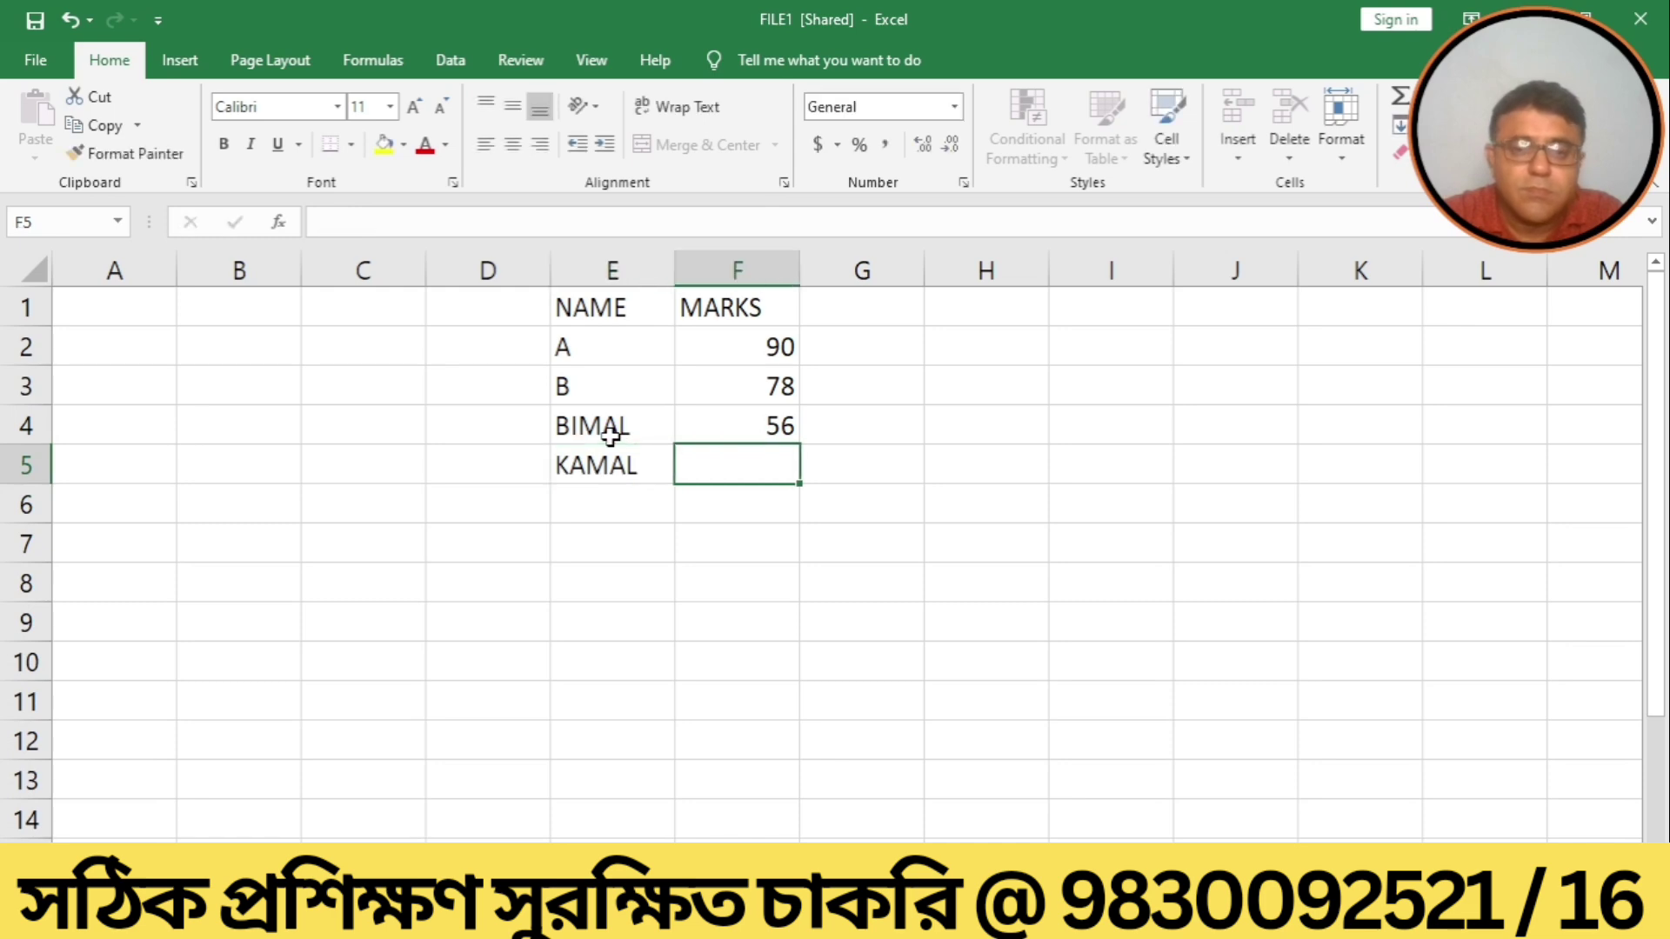
pyautogui.write('66')
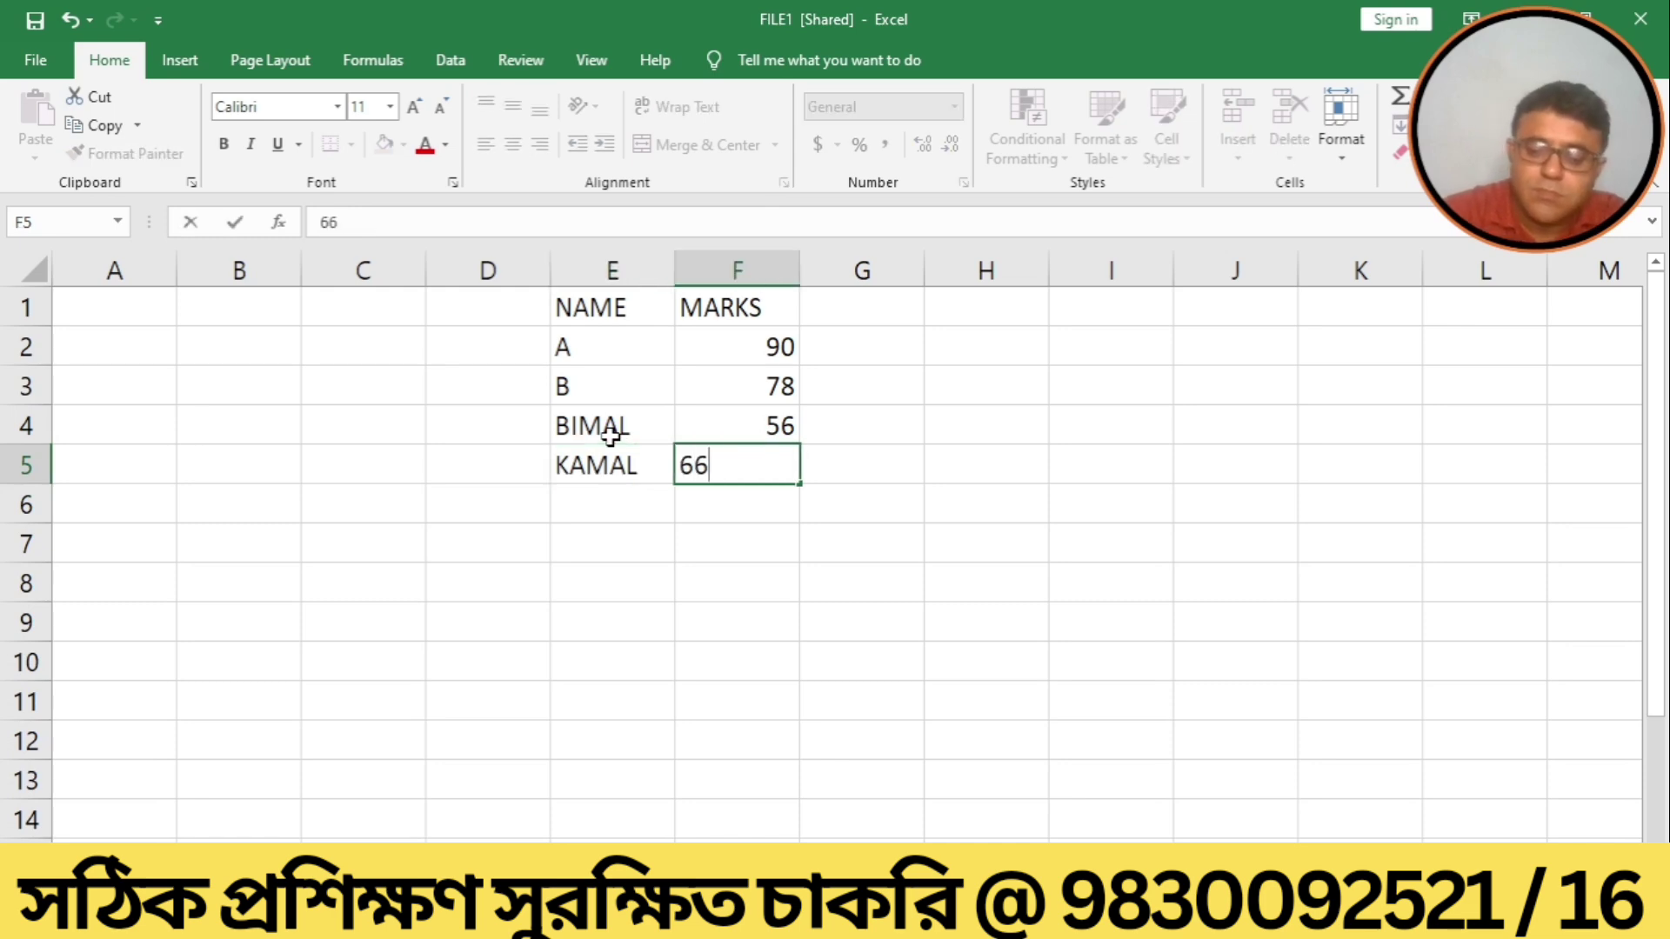
pyautogui.press('Return')
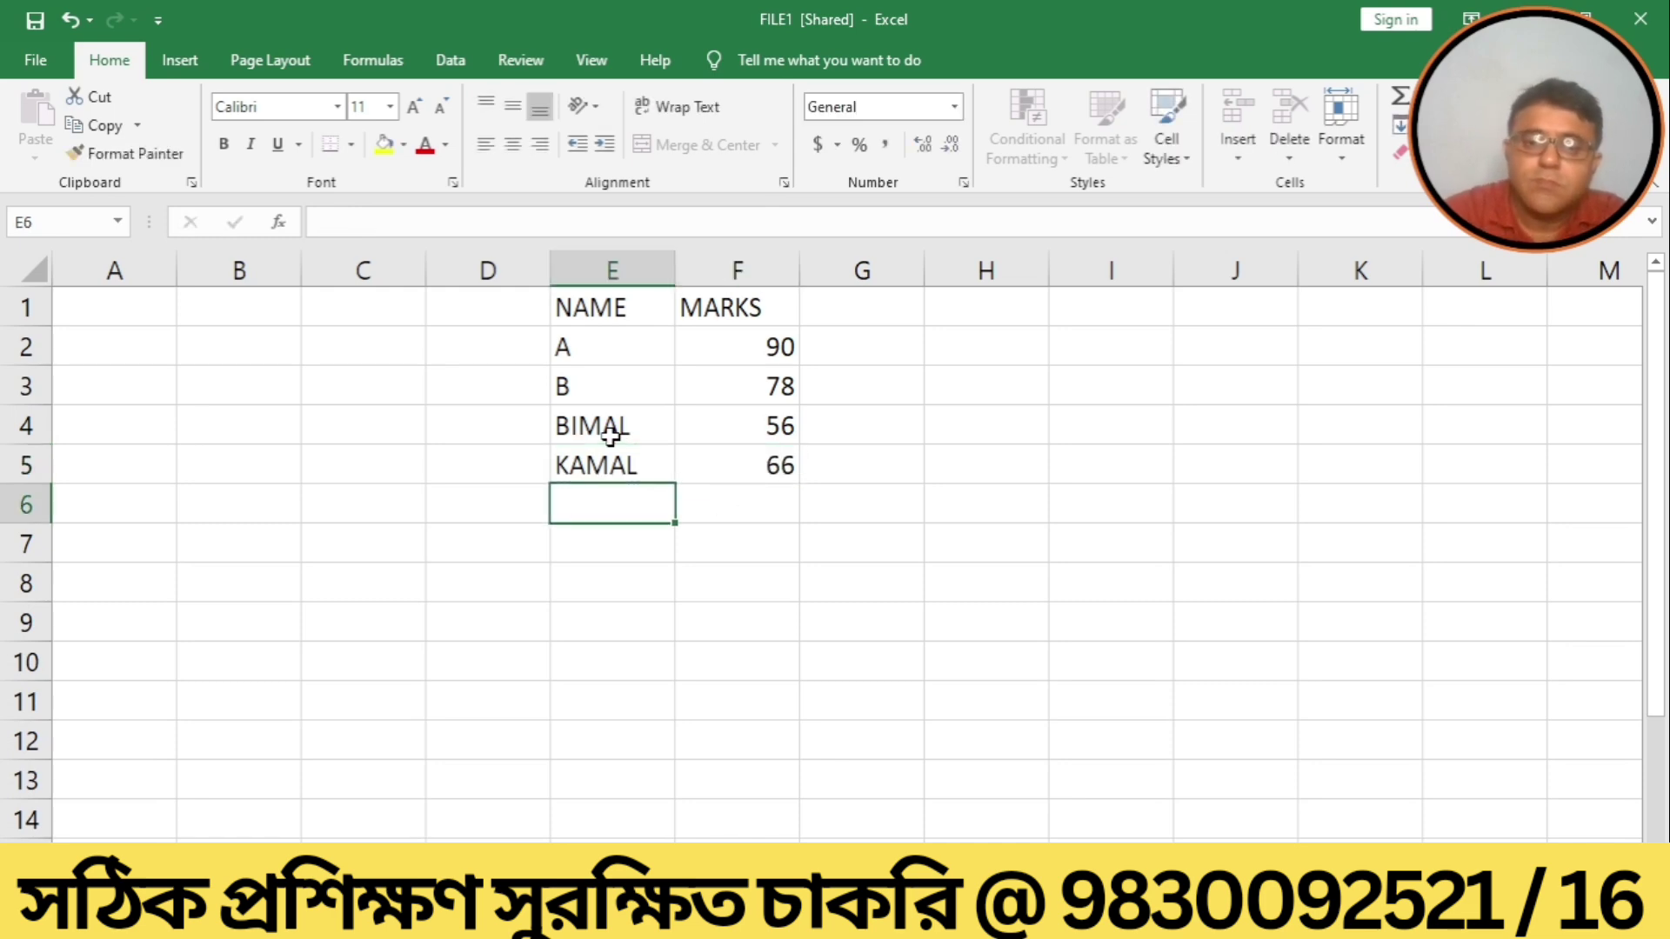
# Save the updated FILE1 workbook and close it.
pyautogui.click(44, 61)
pyautogui.click(68, 339)
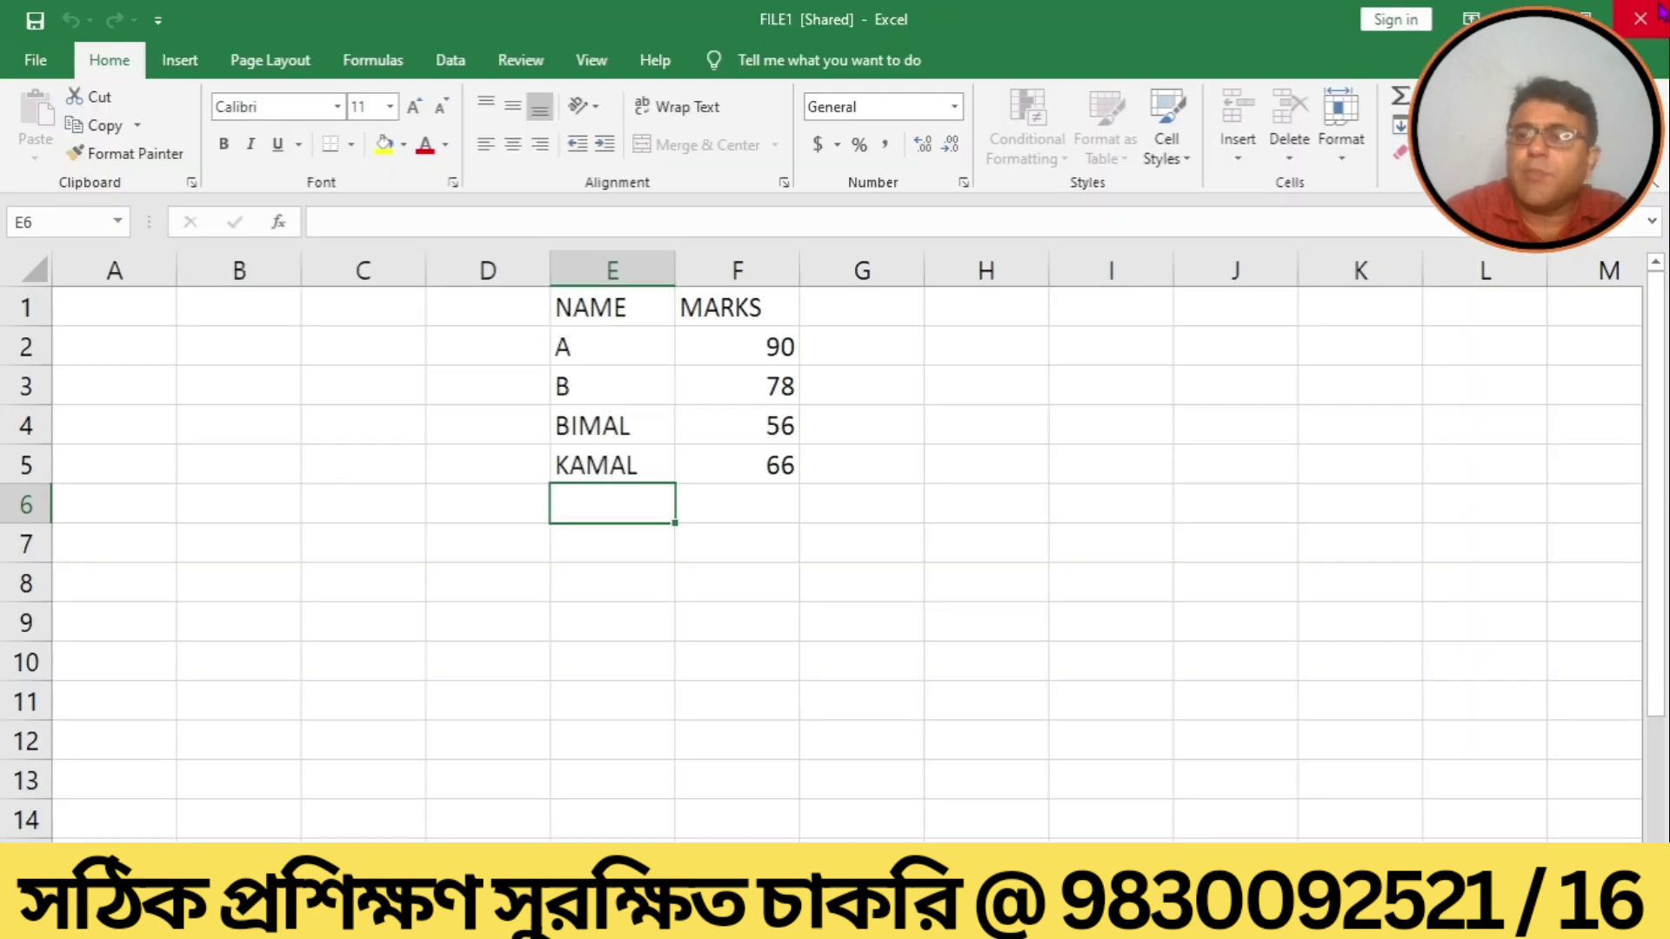
pyautogui.click(1632, 22)
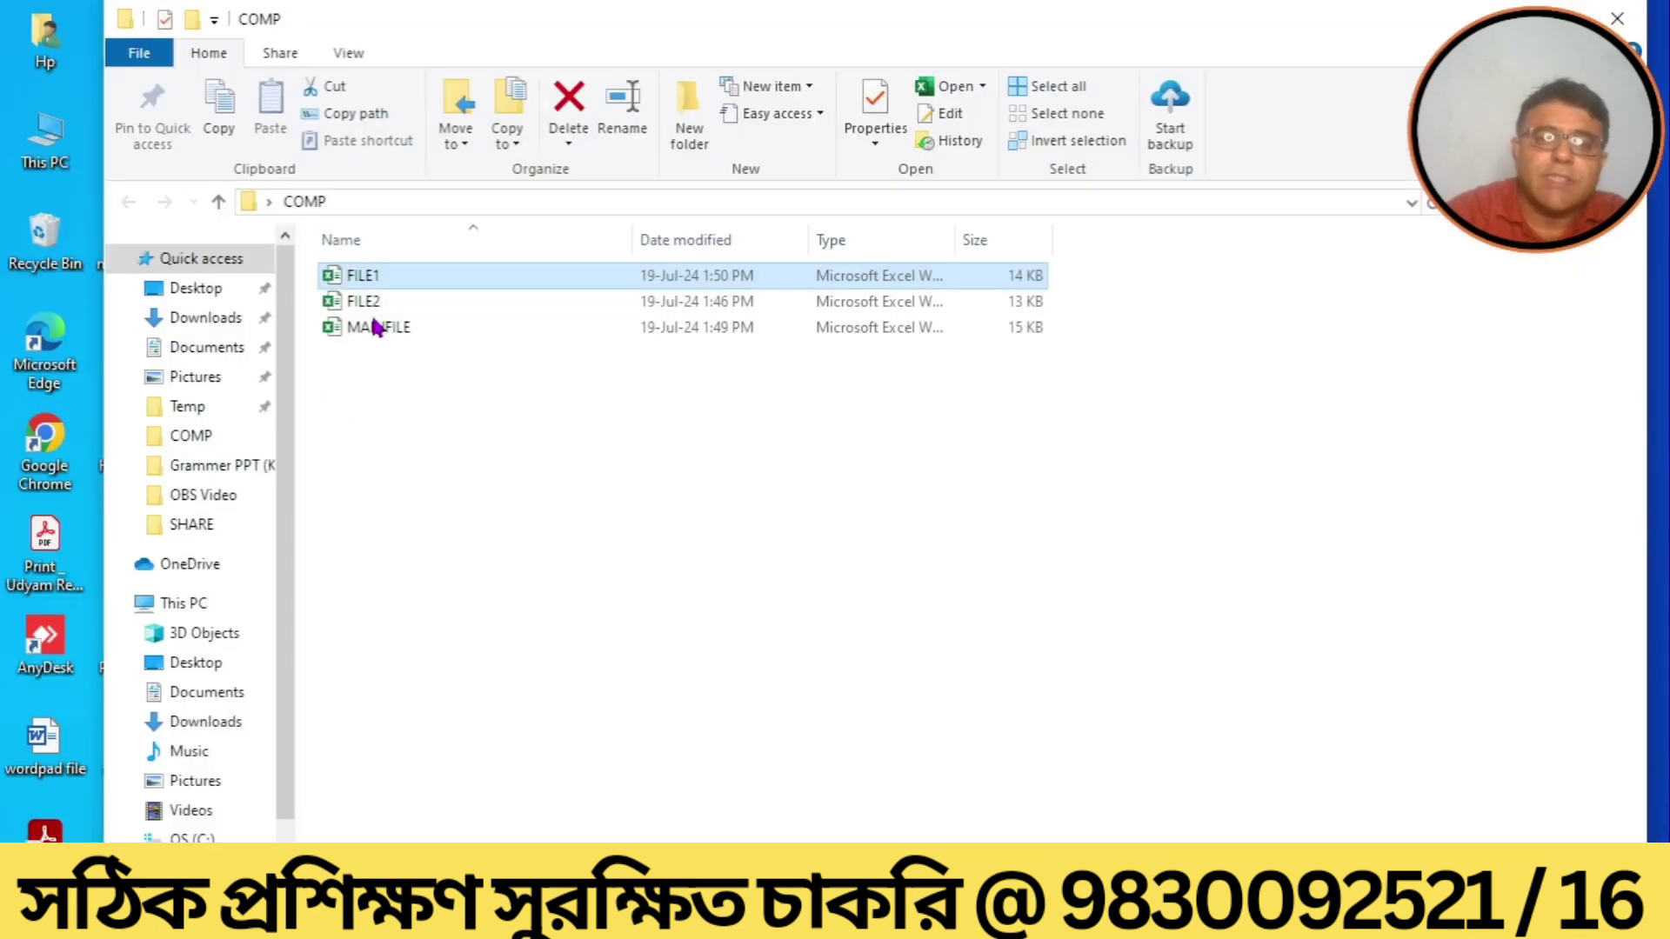
# Open MAINFILE and use Compare and Merge Workbooks to merge FILE1 from the Desktop's COMP folder into it.
pyautogui.doubleClick(380, 328)
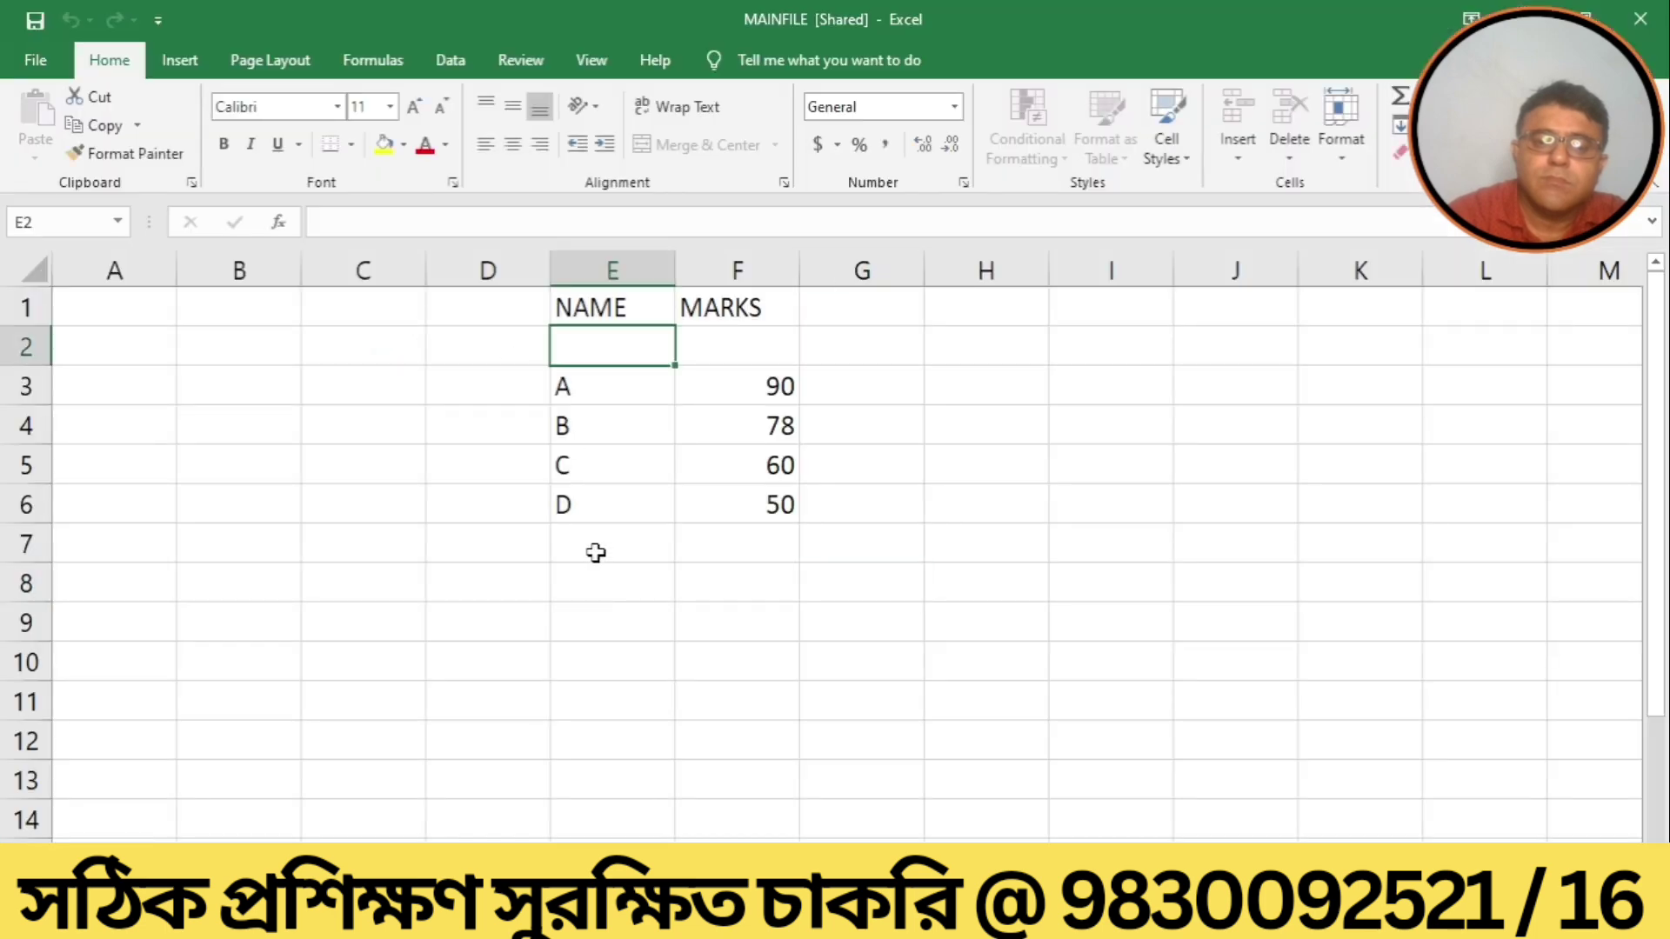
pyautogui.click(595, 552)
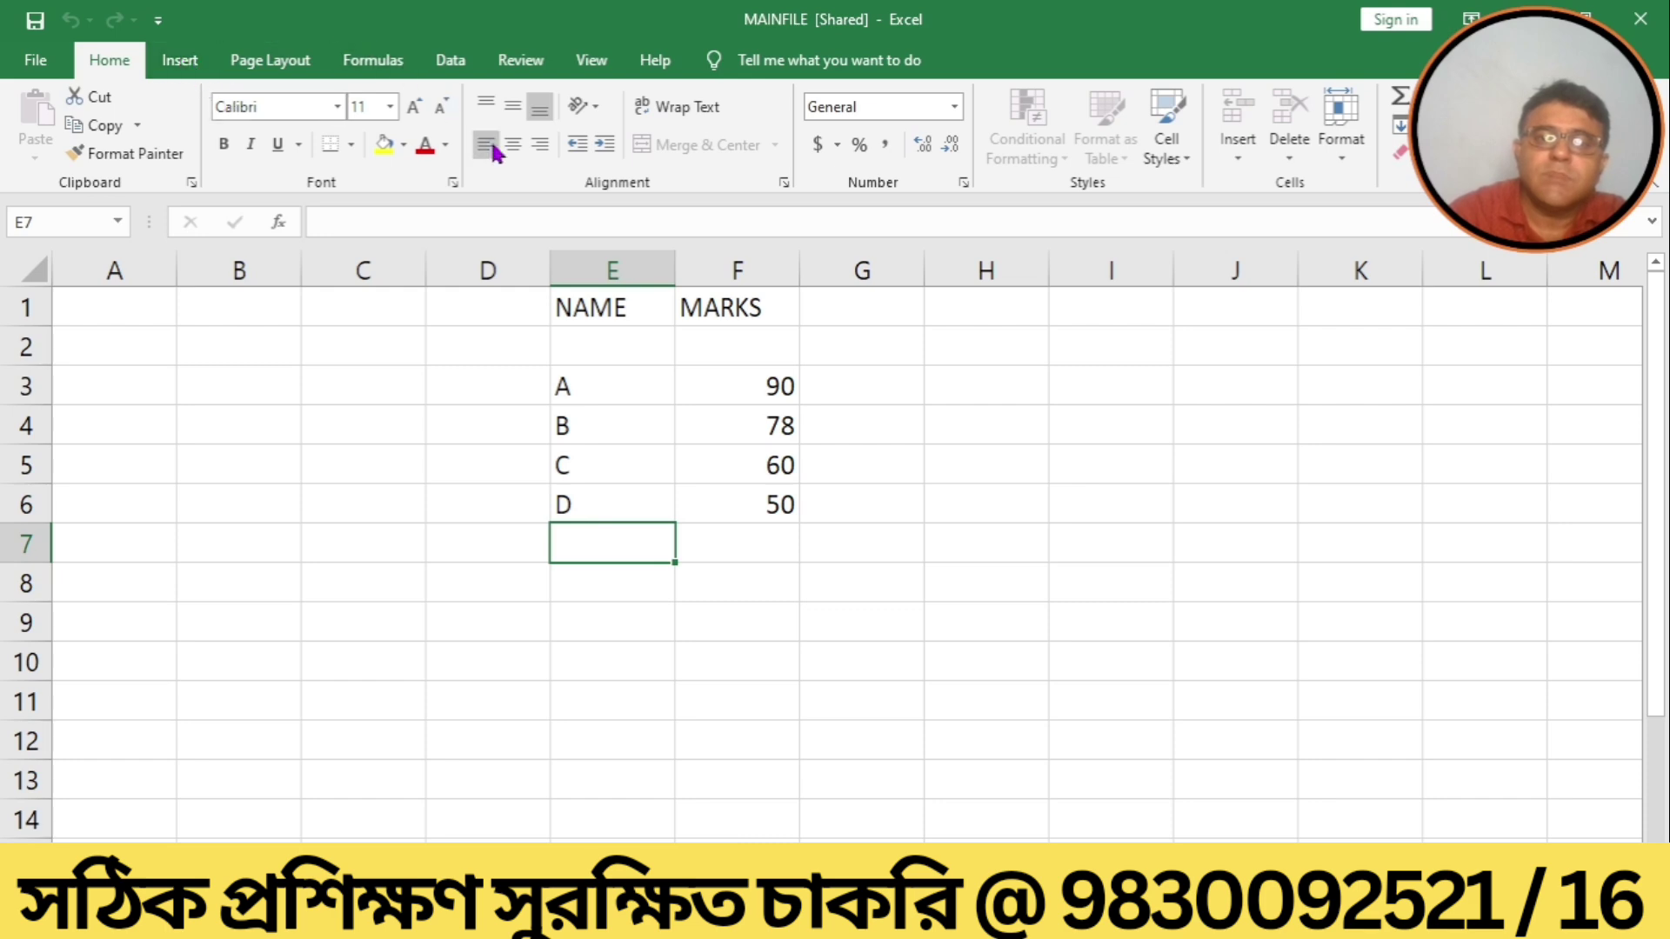
pyautogui.click(451, 61)
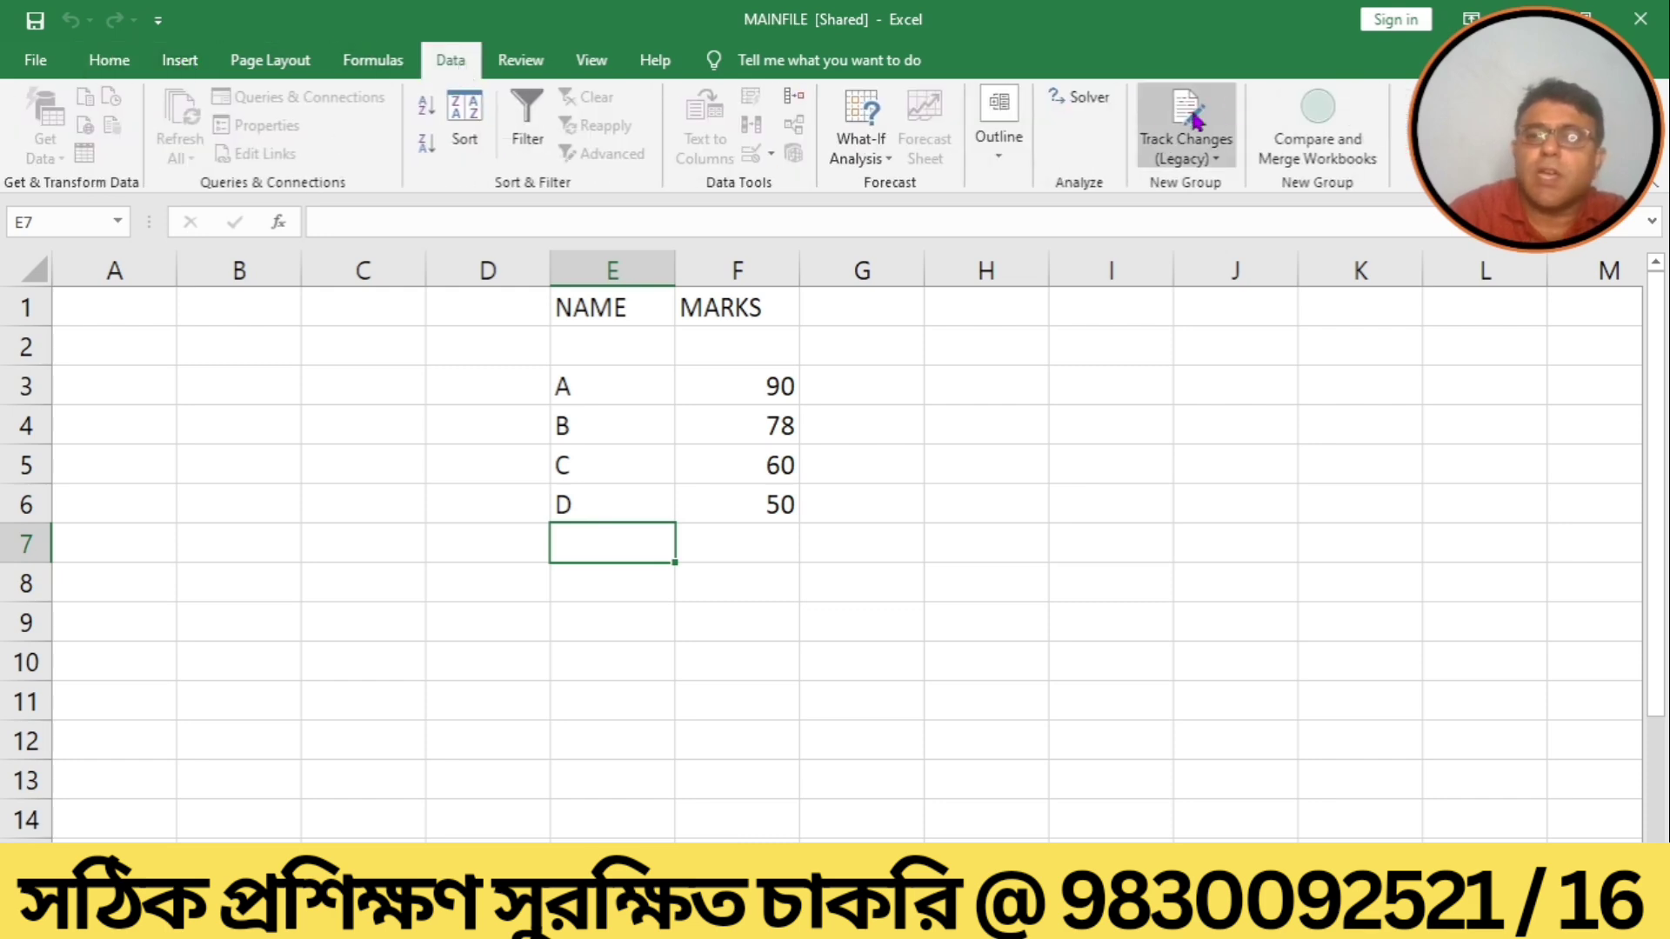
pyautogui.click(1293, 121)
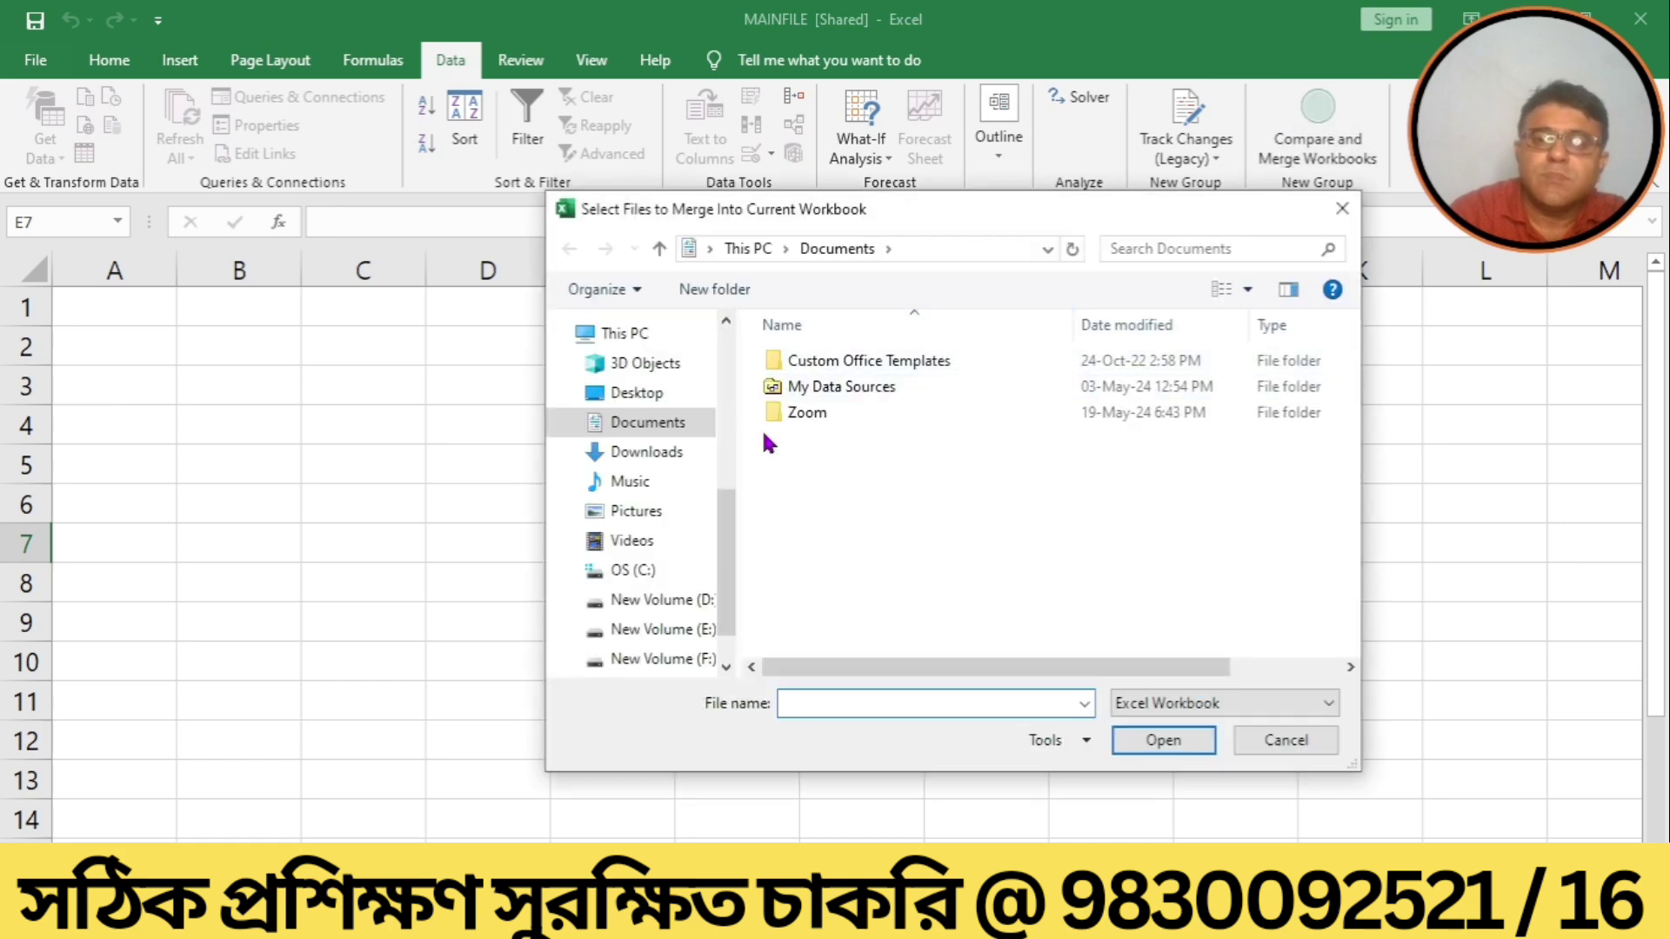
pyautogui.click(632, 394)
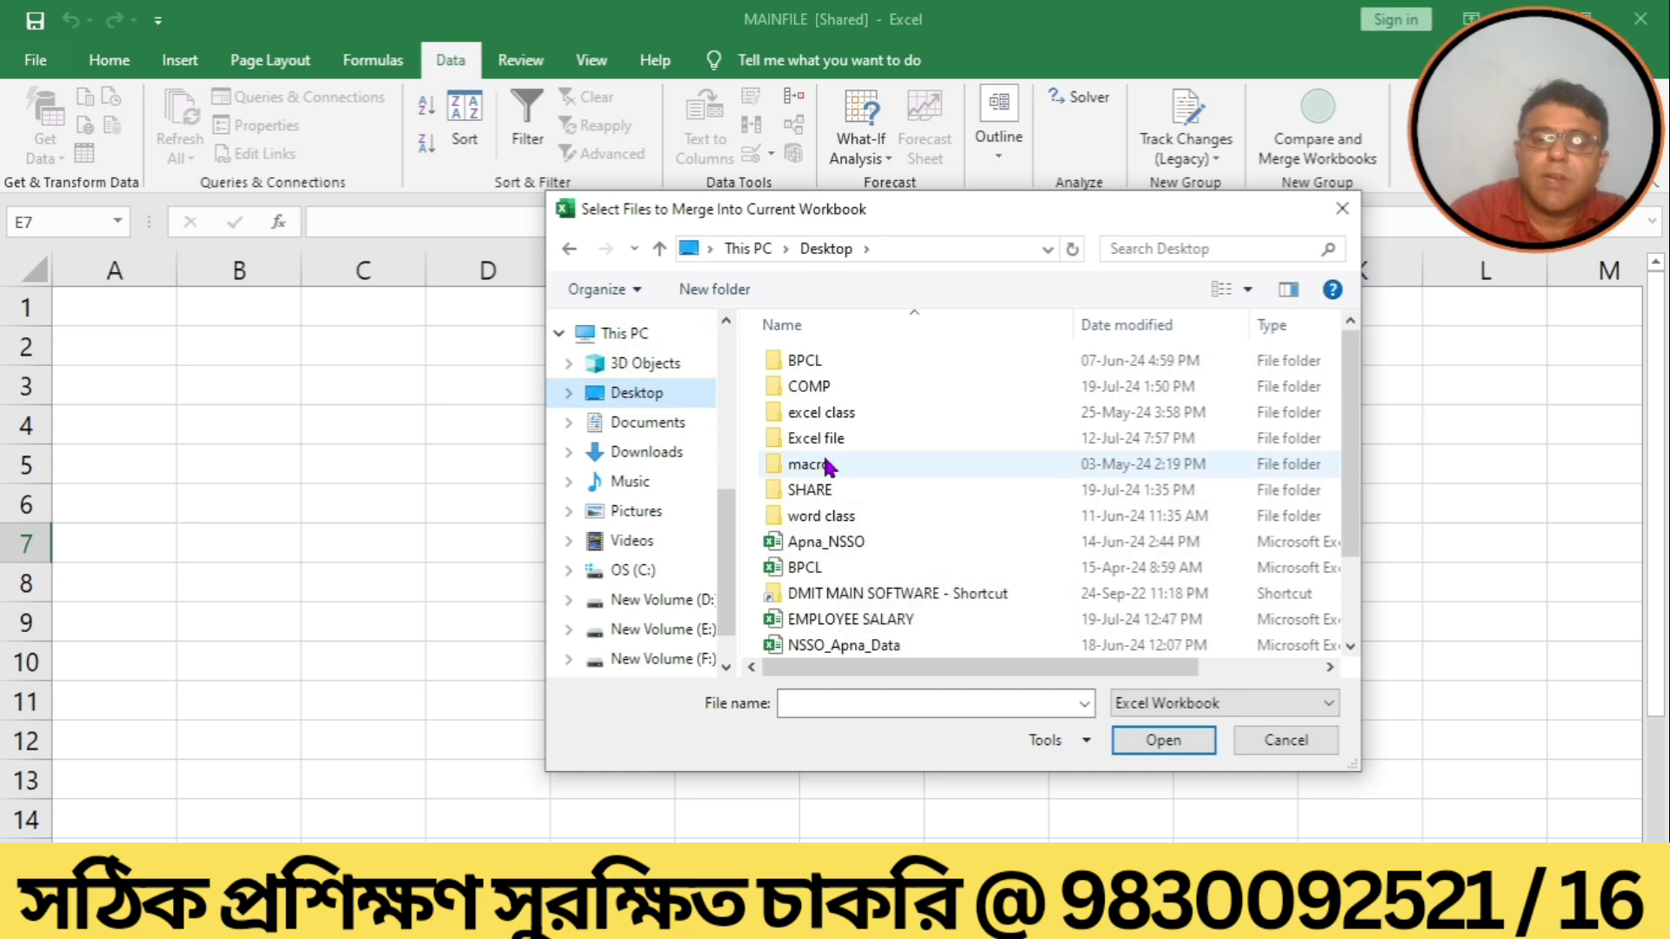
pyautogui.click(822, 392)
pyautogui.doubleClick(822, 391)
pyautogui.click(819, 361)
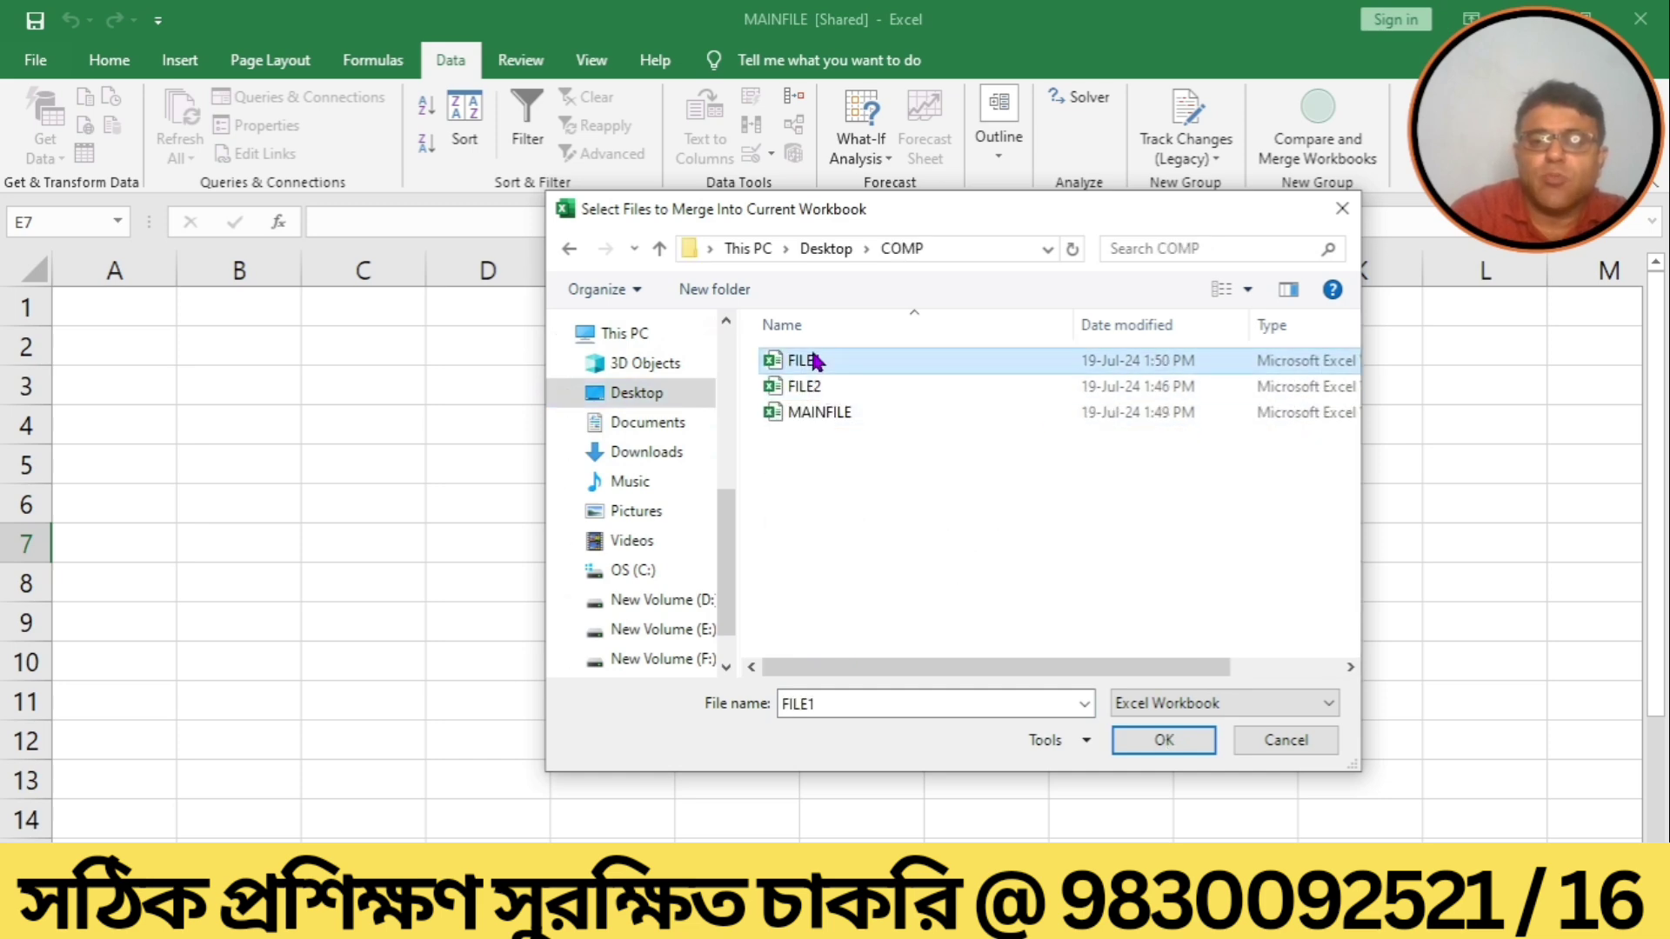
pyautogui.click(1142, 737)
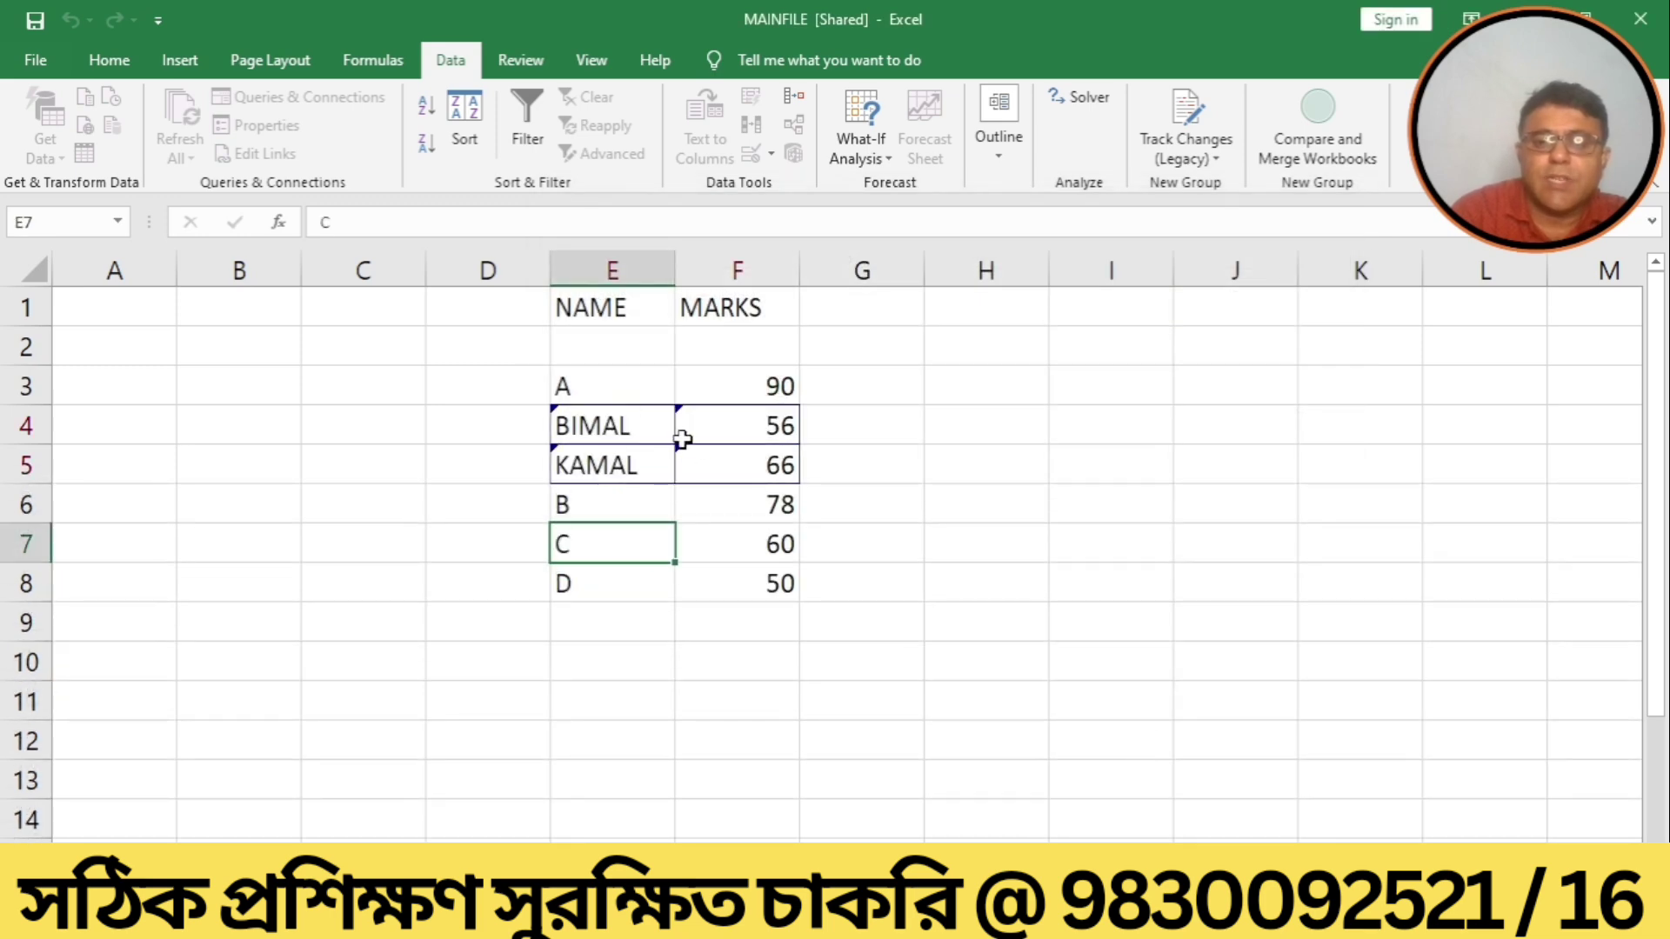
# Save MAINFILE with the merged FILE1 records and close the workbook.
pyautogui.click(976, 538)
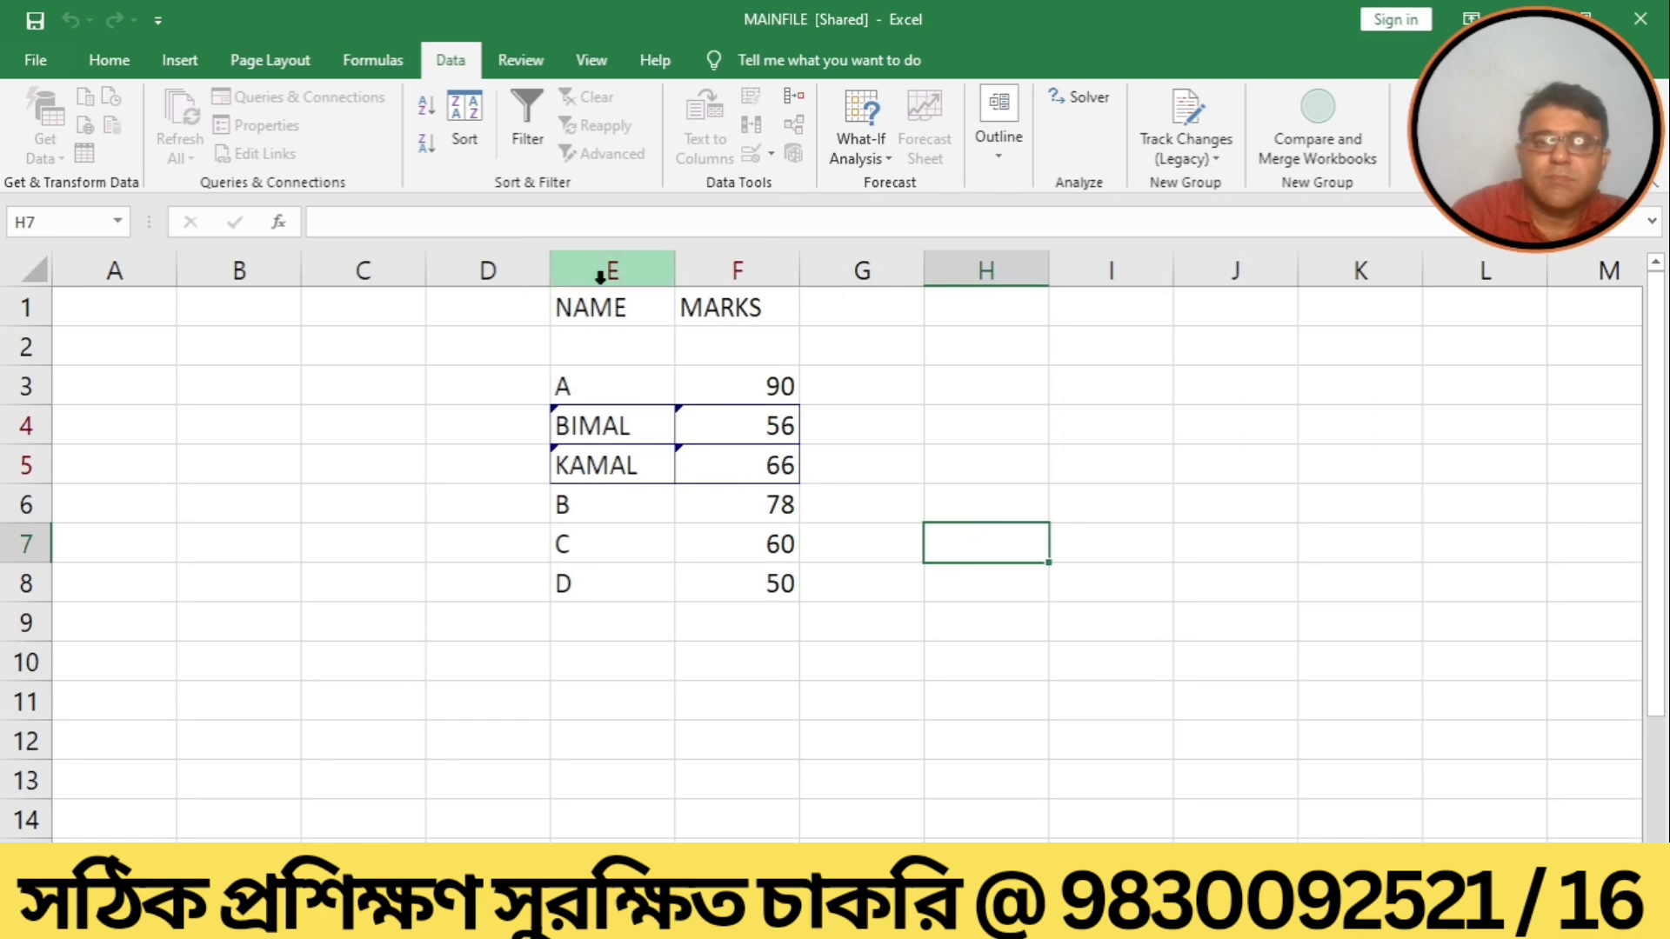
pyautogui.click(44, 59)
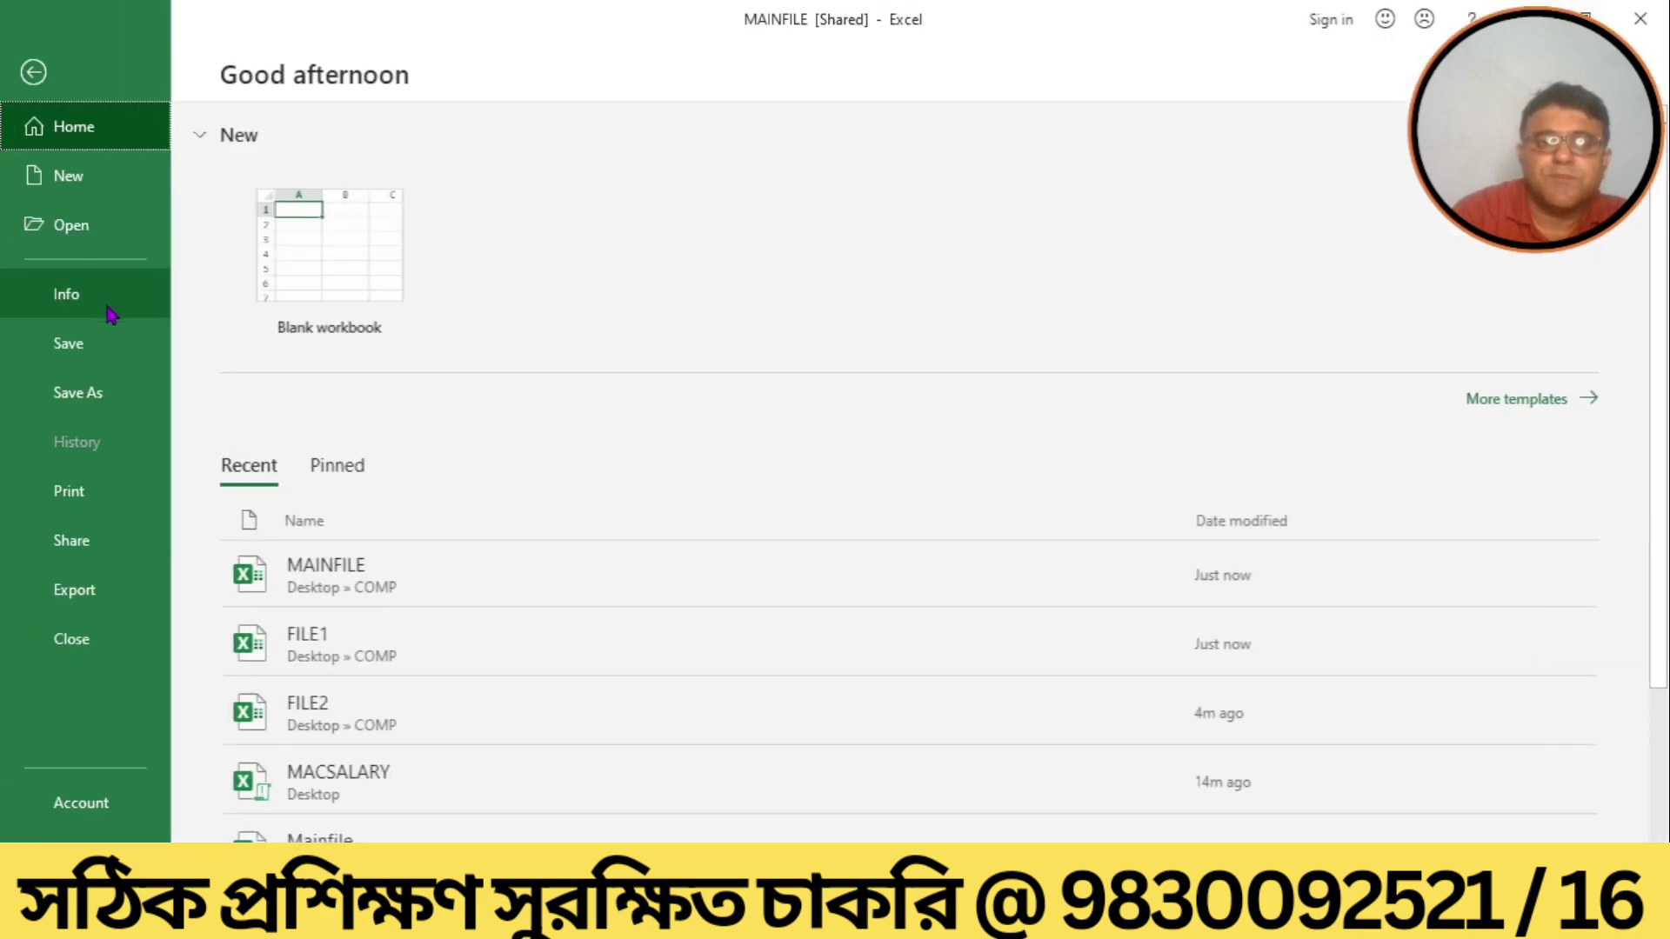
pyautogui.click(94, 341)
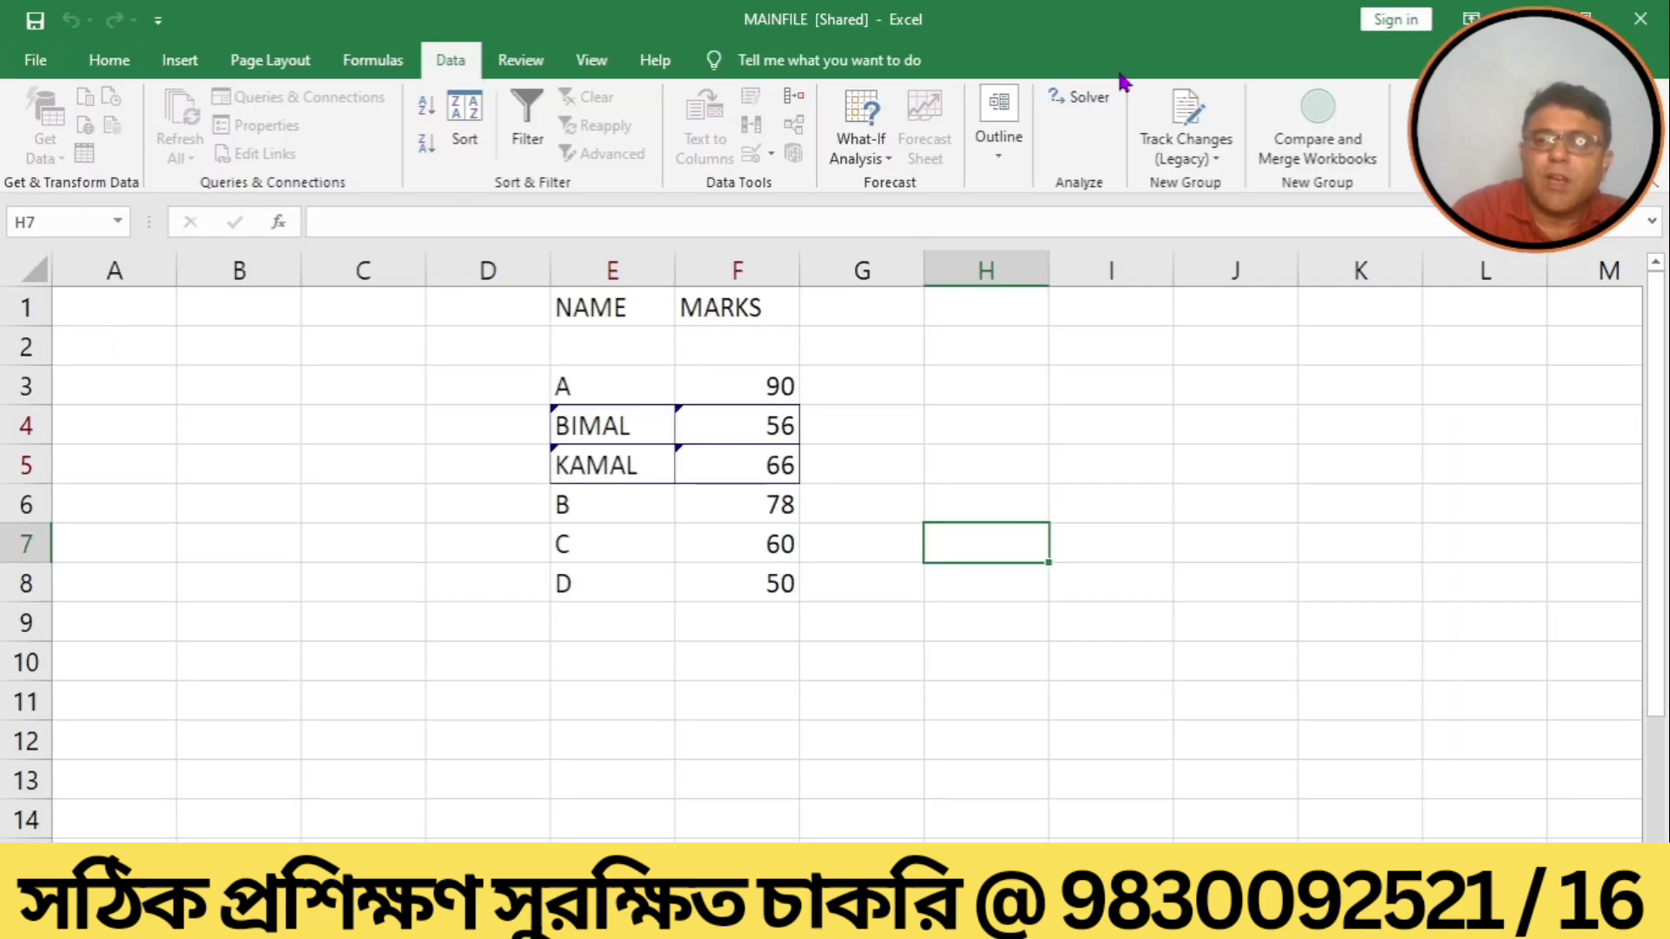
pyautogui.click(1640, 18)
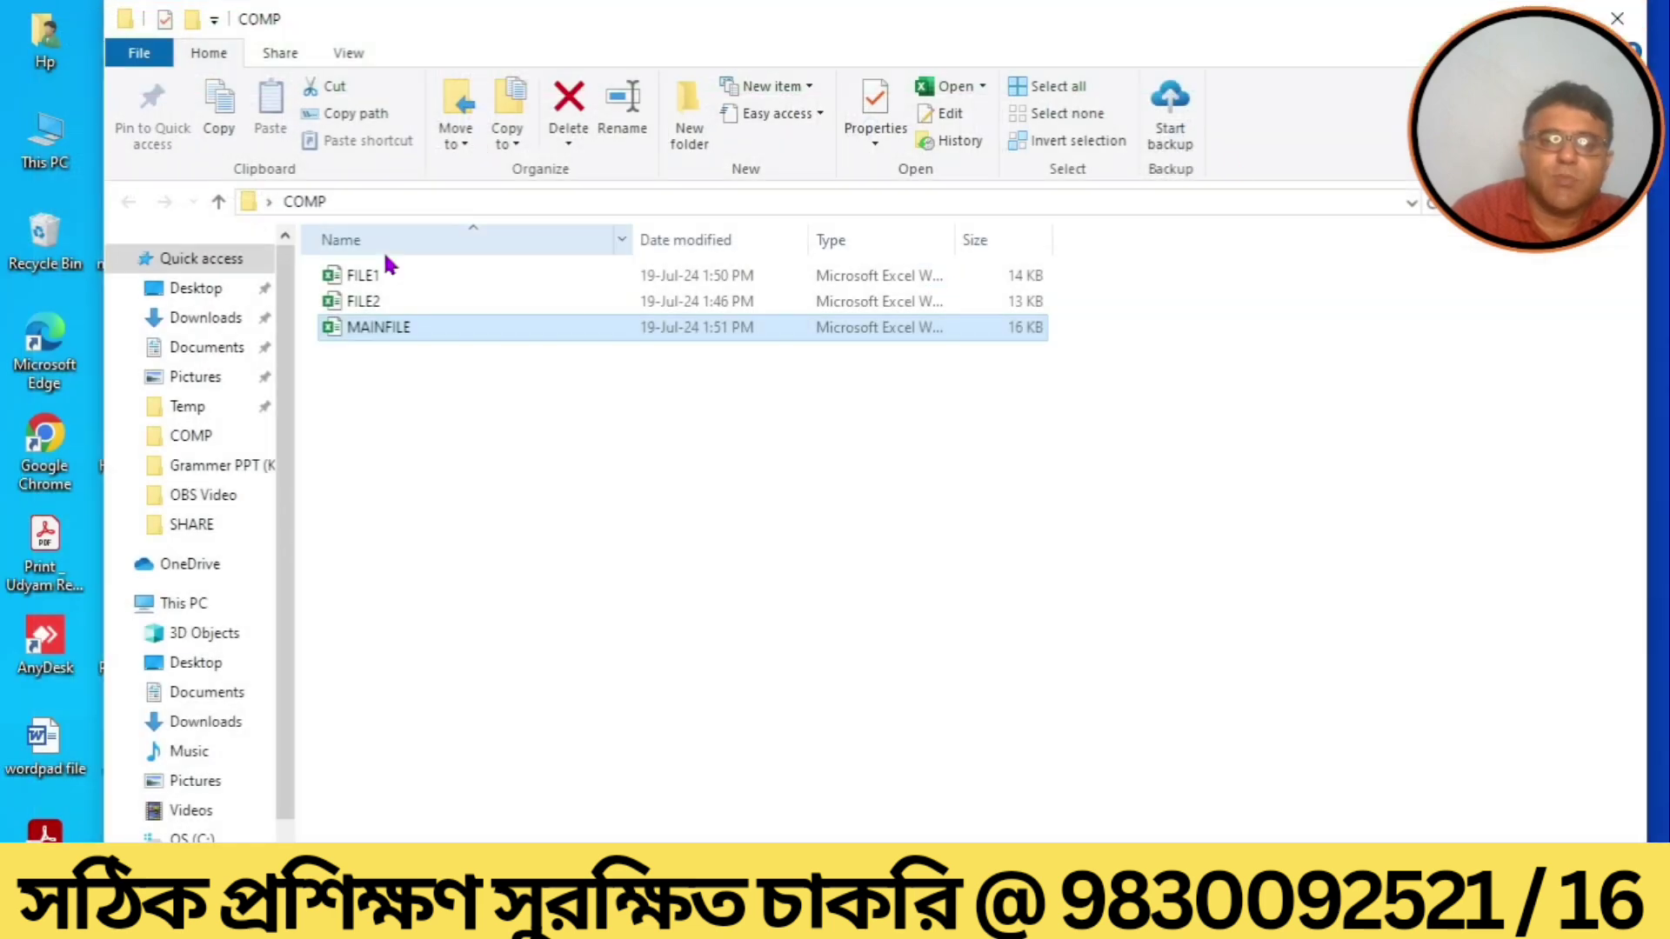
# Open FILE2 from the COMP folder and add a record in row 4 with a person's name in capitals and marks 90.
pyautogui.doubleClick(376, 304)
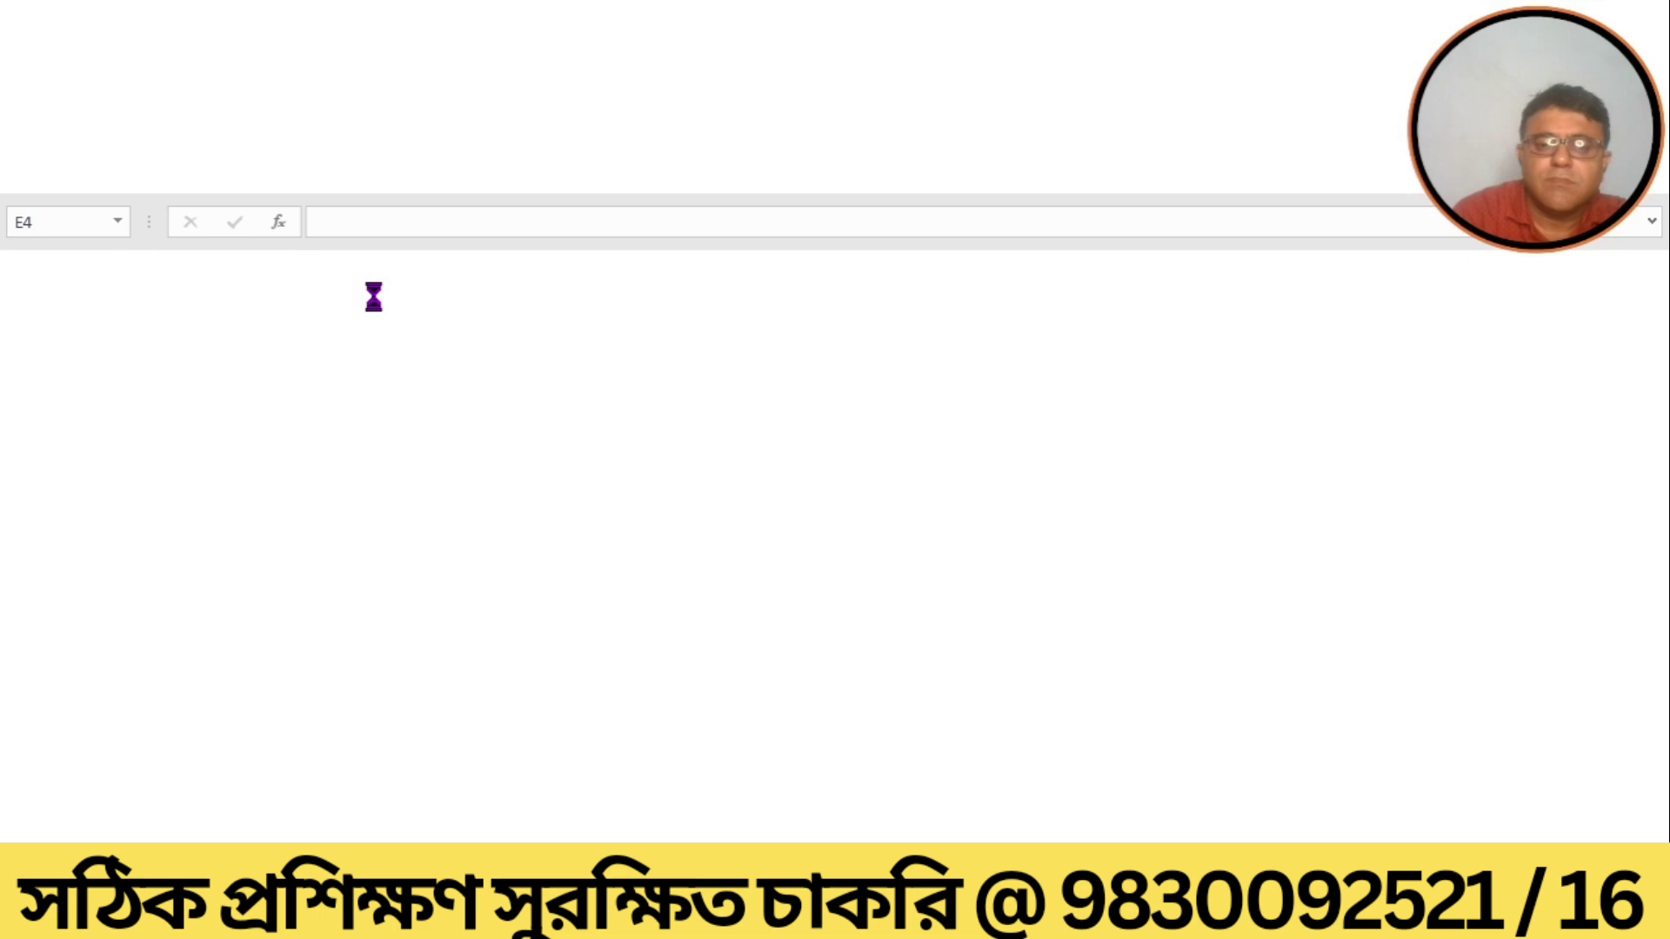
pyautogui.press('Up')
pyautogui.press('Up')
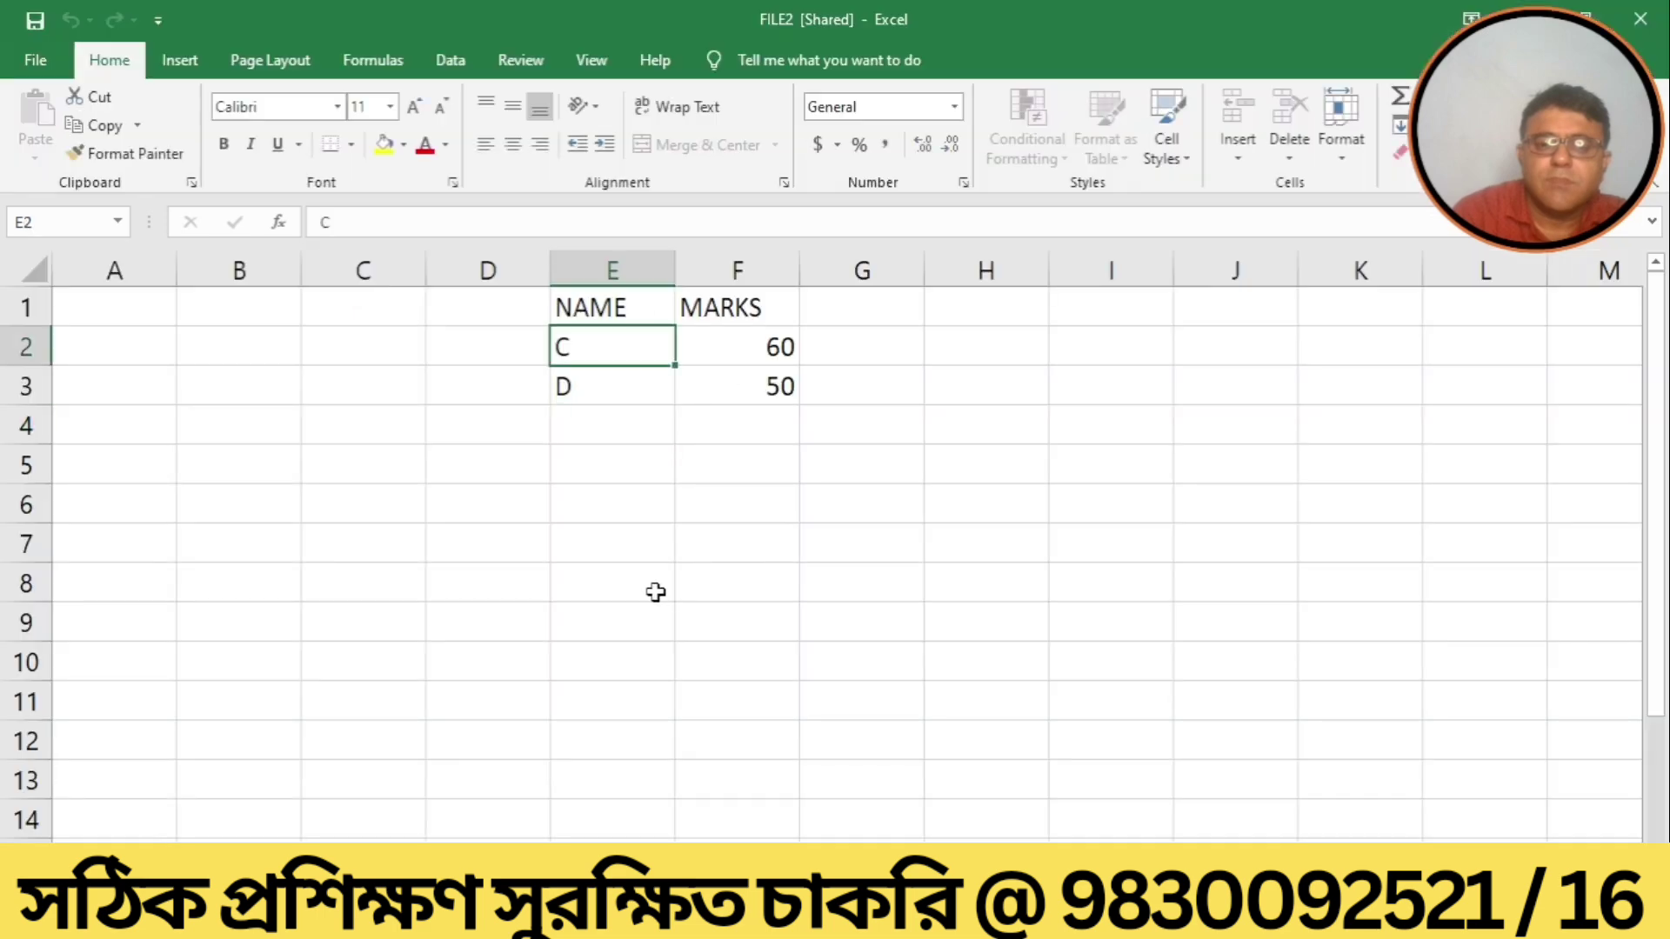
pyautogui.click(611, 421)
pyautogui.write('AKASH')
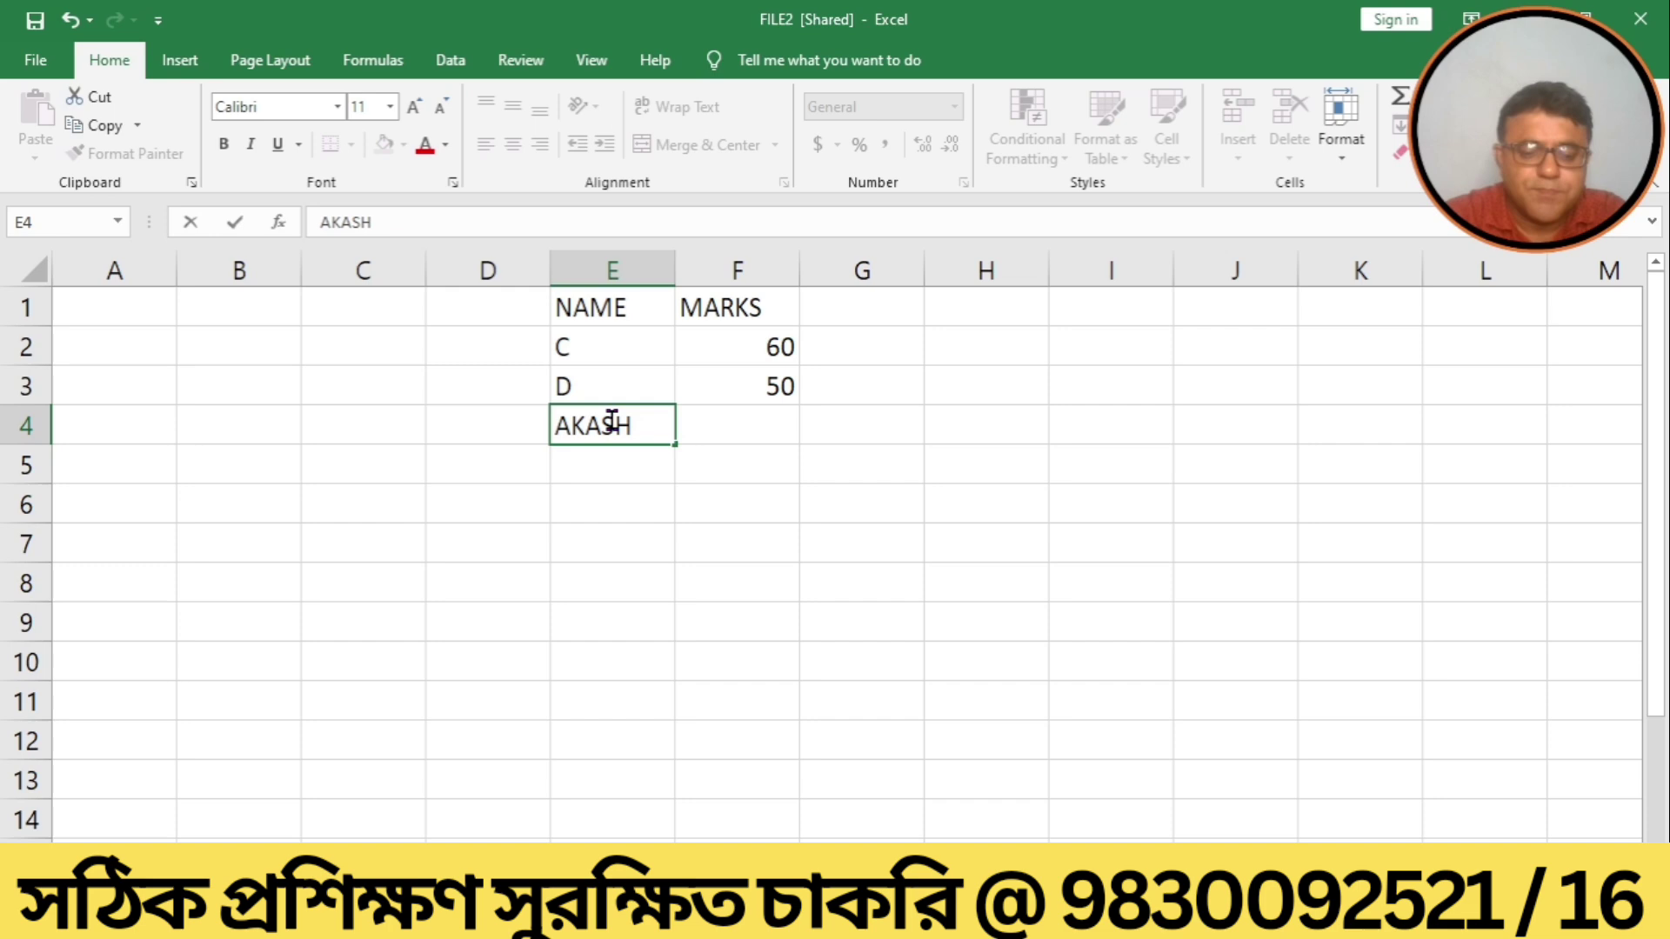
pyautogui.press('Tab')
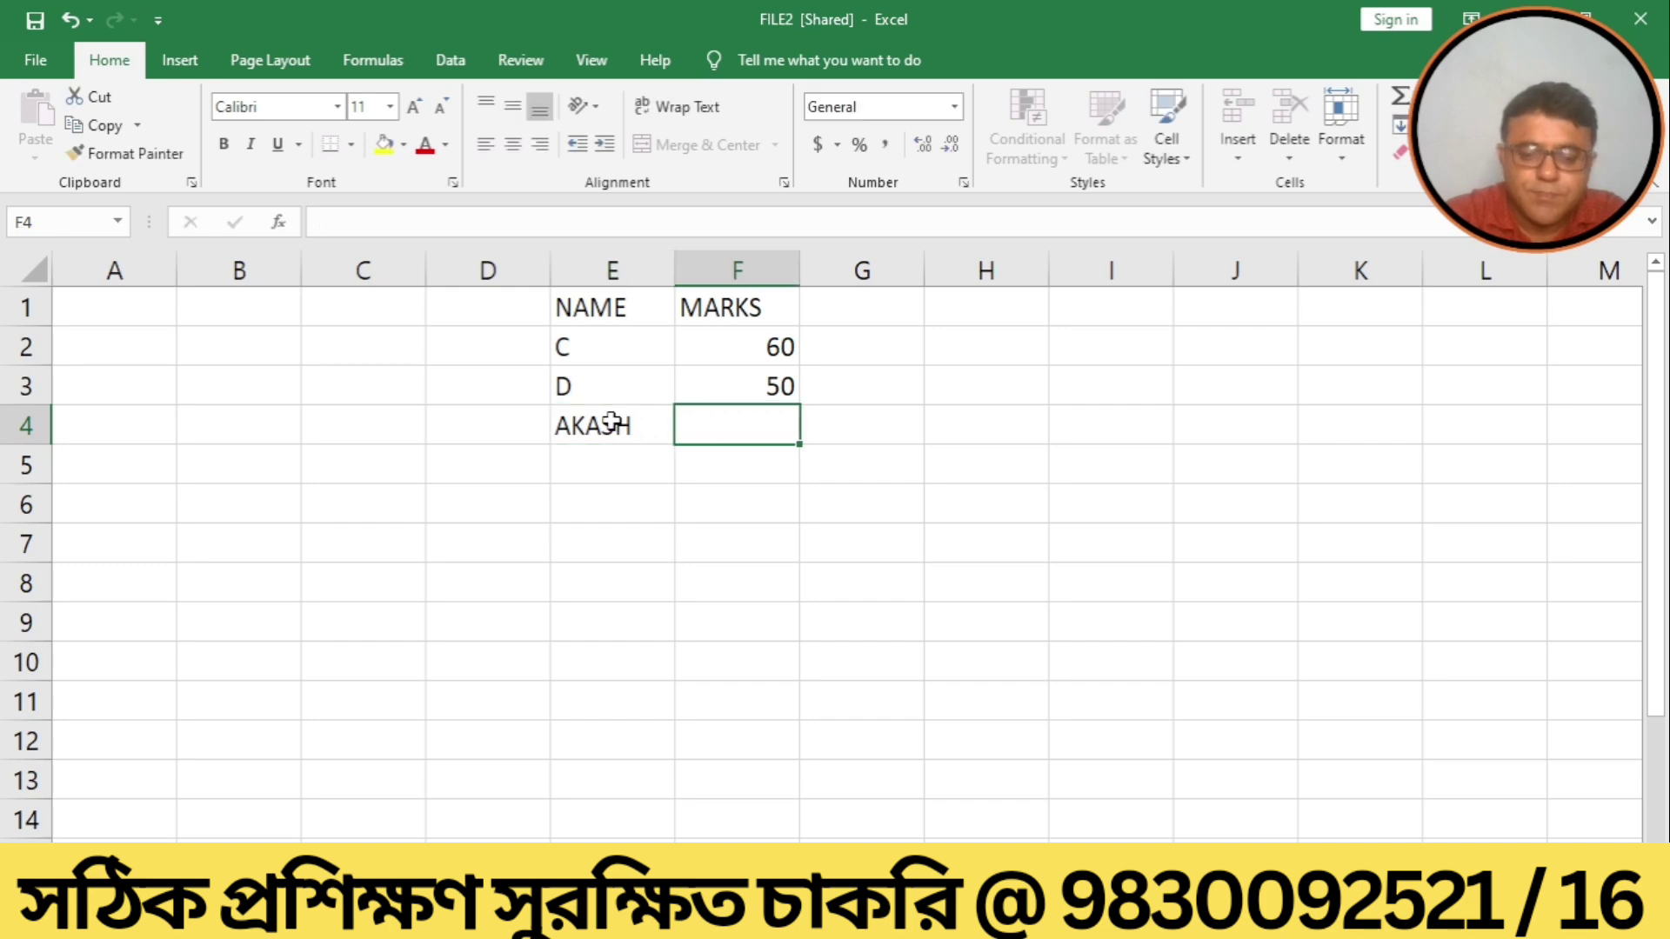
pyautogui.write('90')
pyautogui.press('Return')
# Add a record in row 5 of FILE2 with a person's name in capitals in E5 and marks 45 in F5.
pyautogui.write('BIKASH')
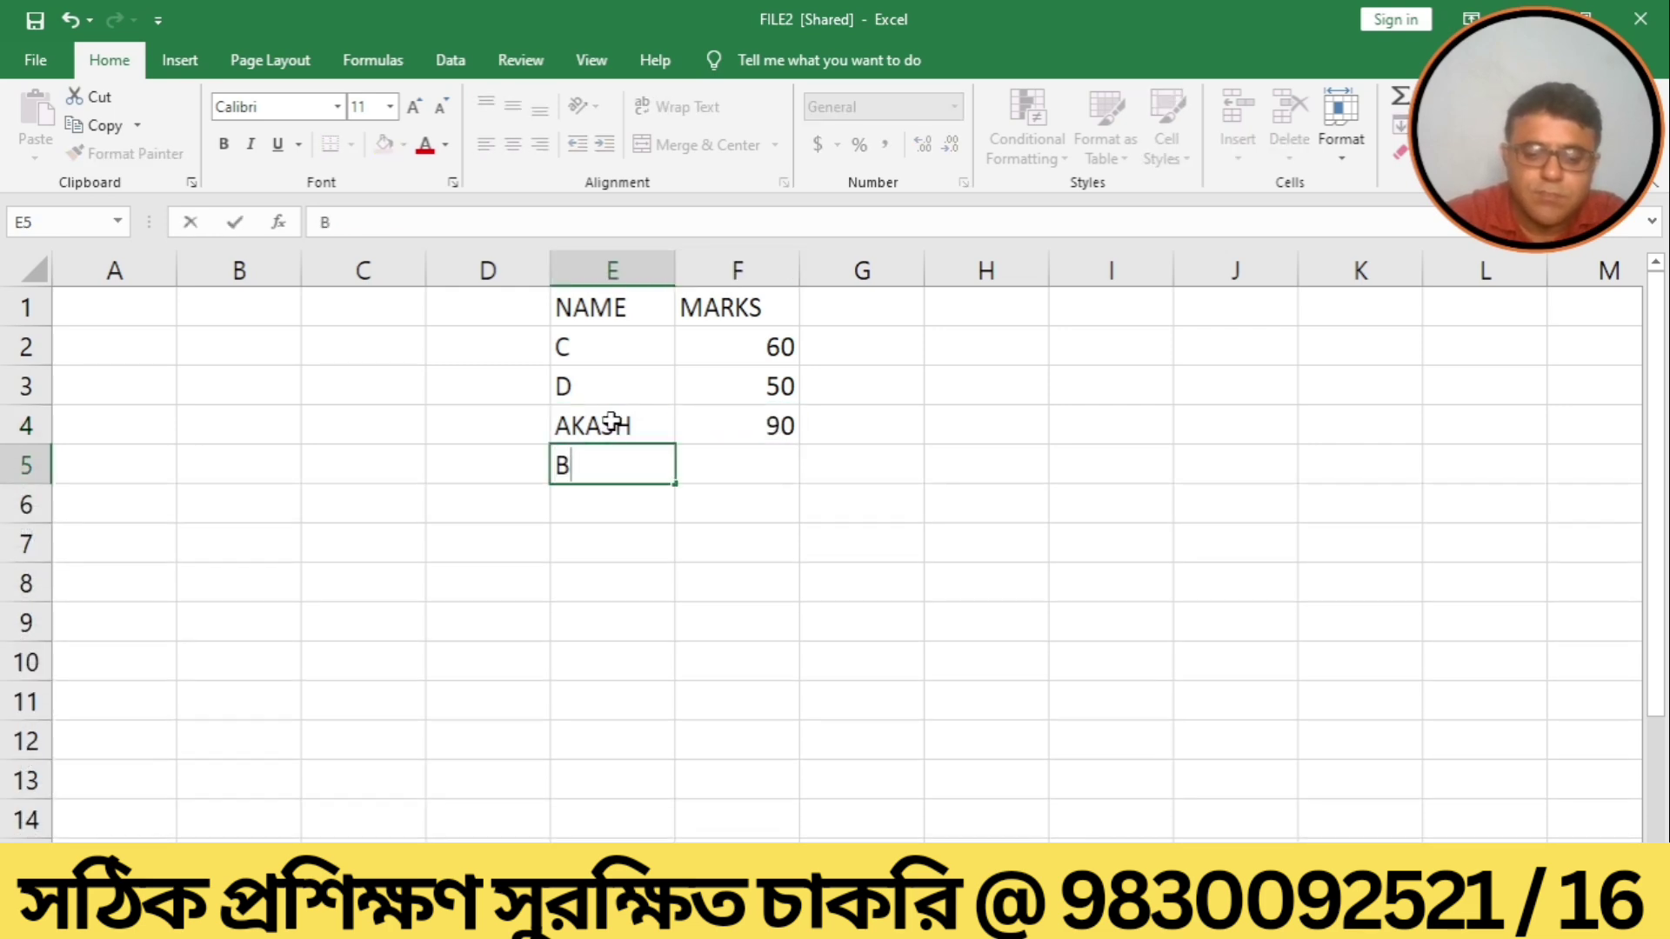
pyautogui.press('Tab')
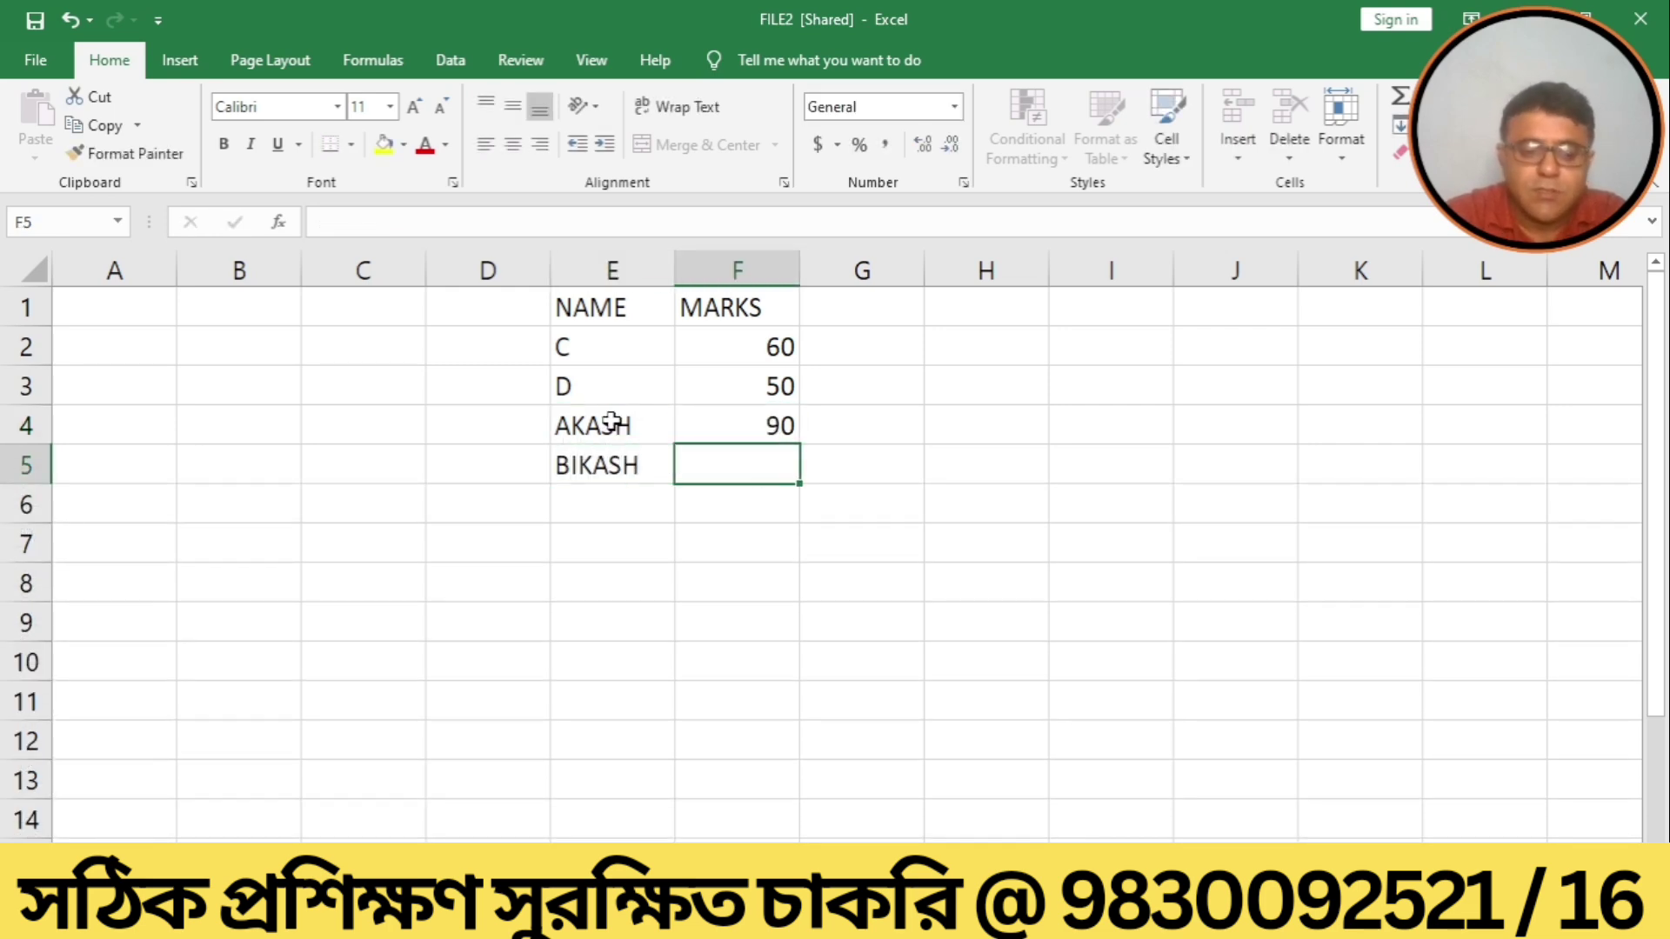
pyautogui.write('45')
pyautogui.press('Return')
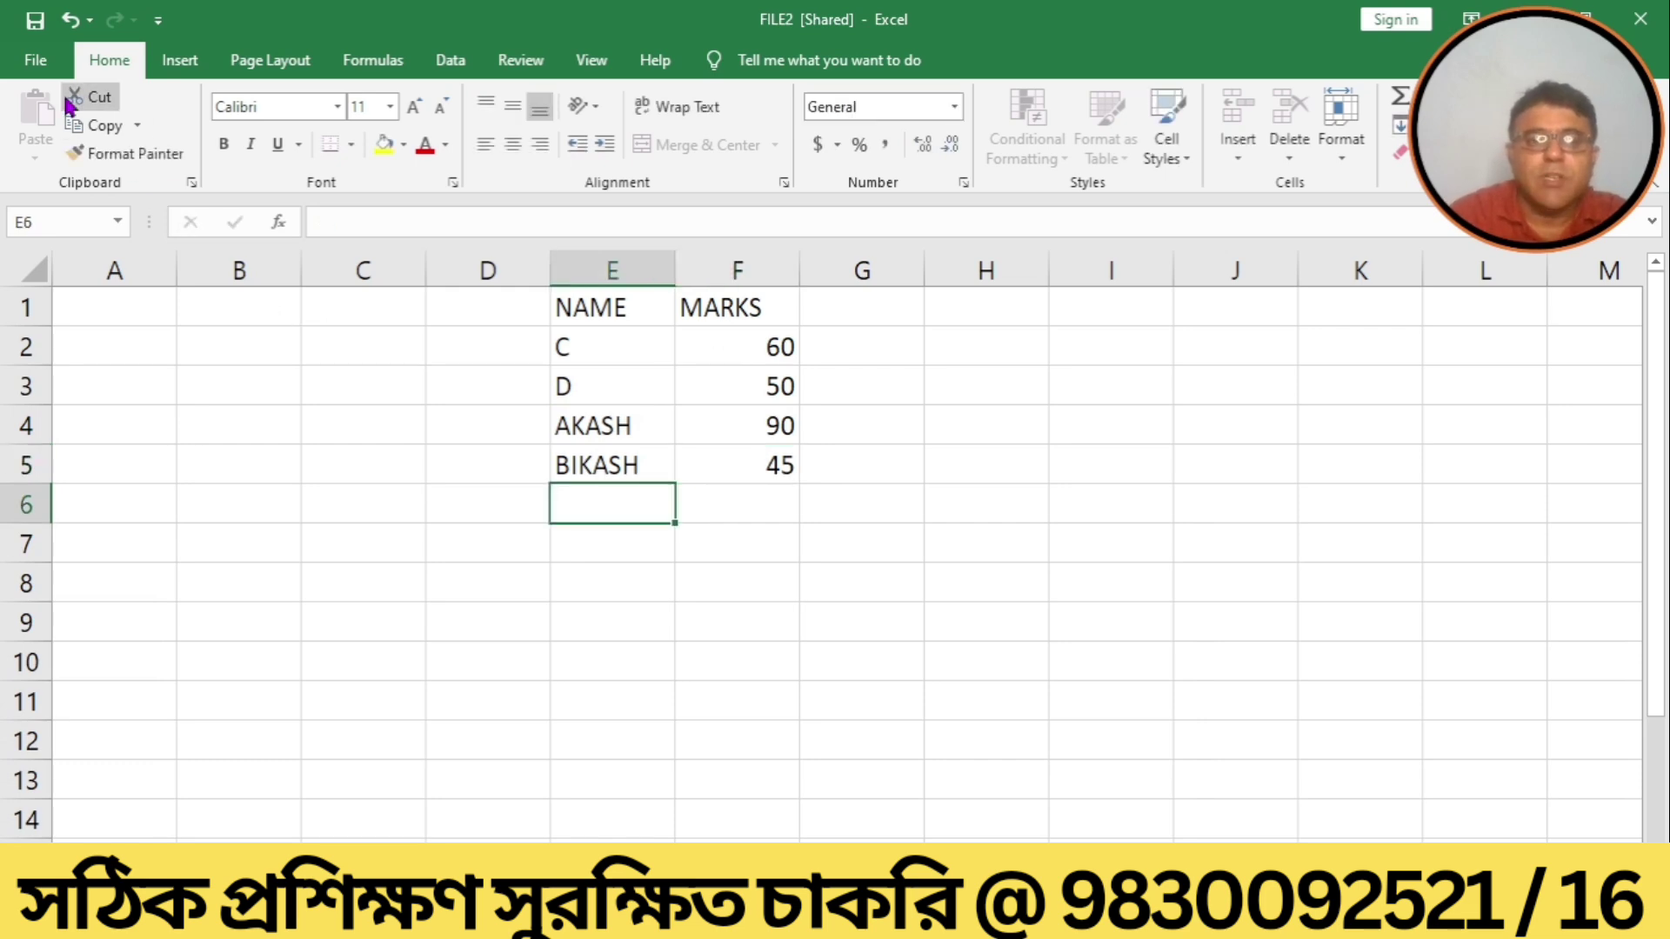
# Save the updated FILE2 workbook and close it.
pyautogui.click(36, 60)
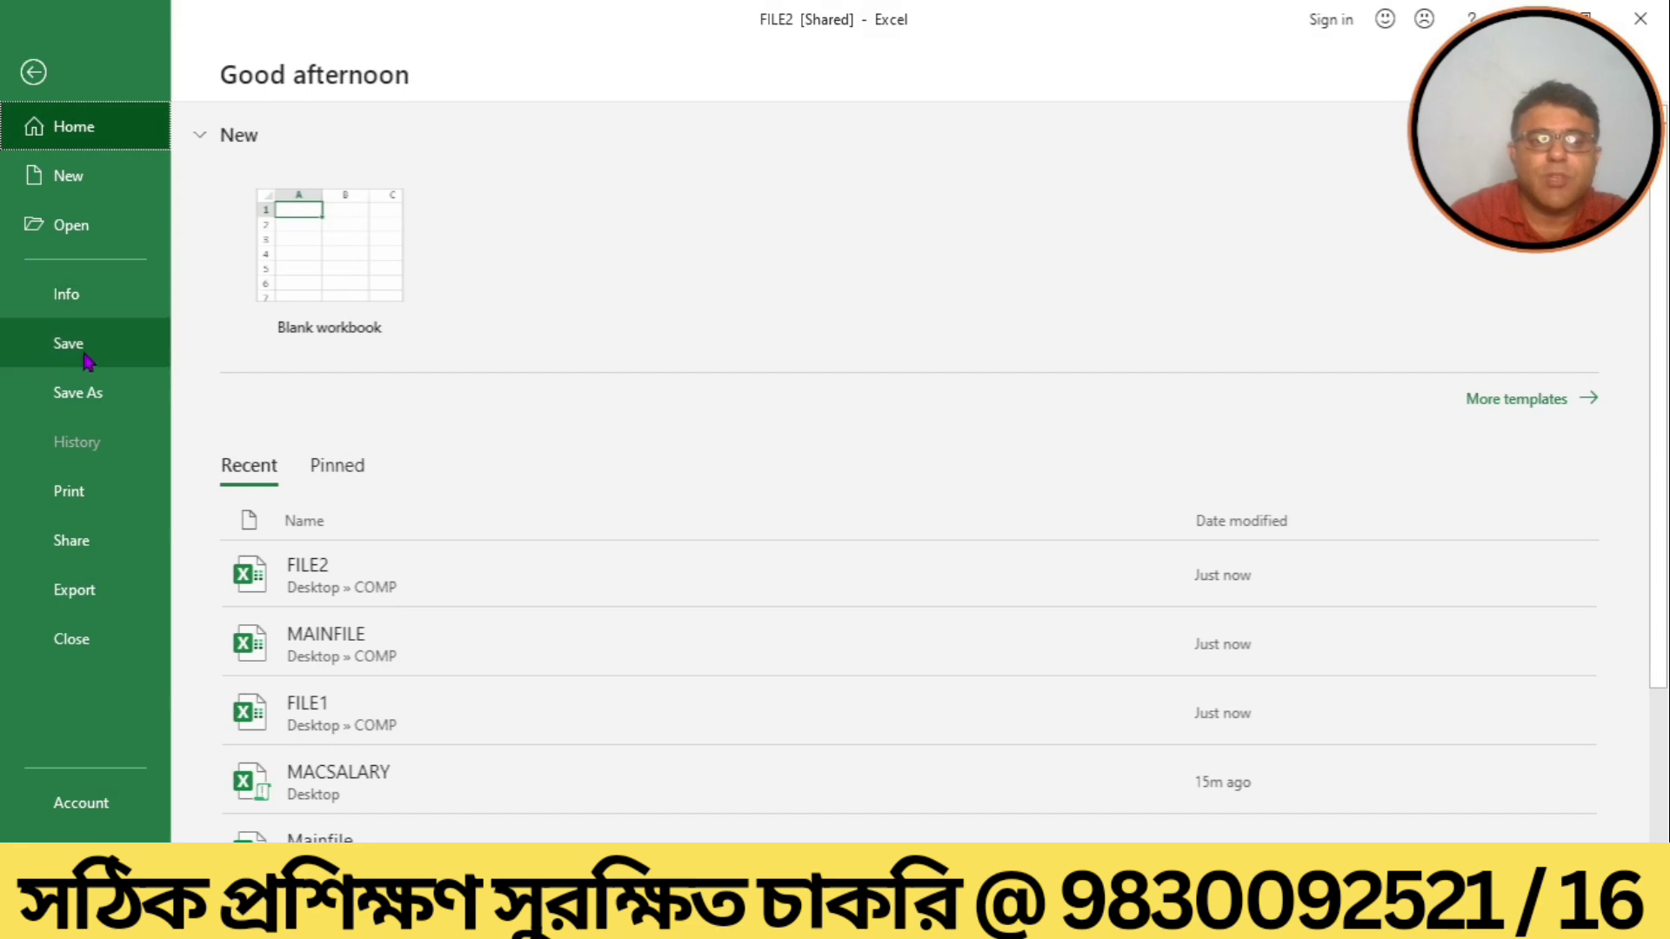
pyautogui.click(80, 346)
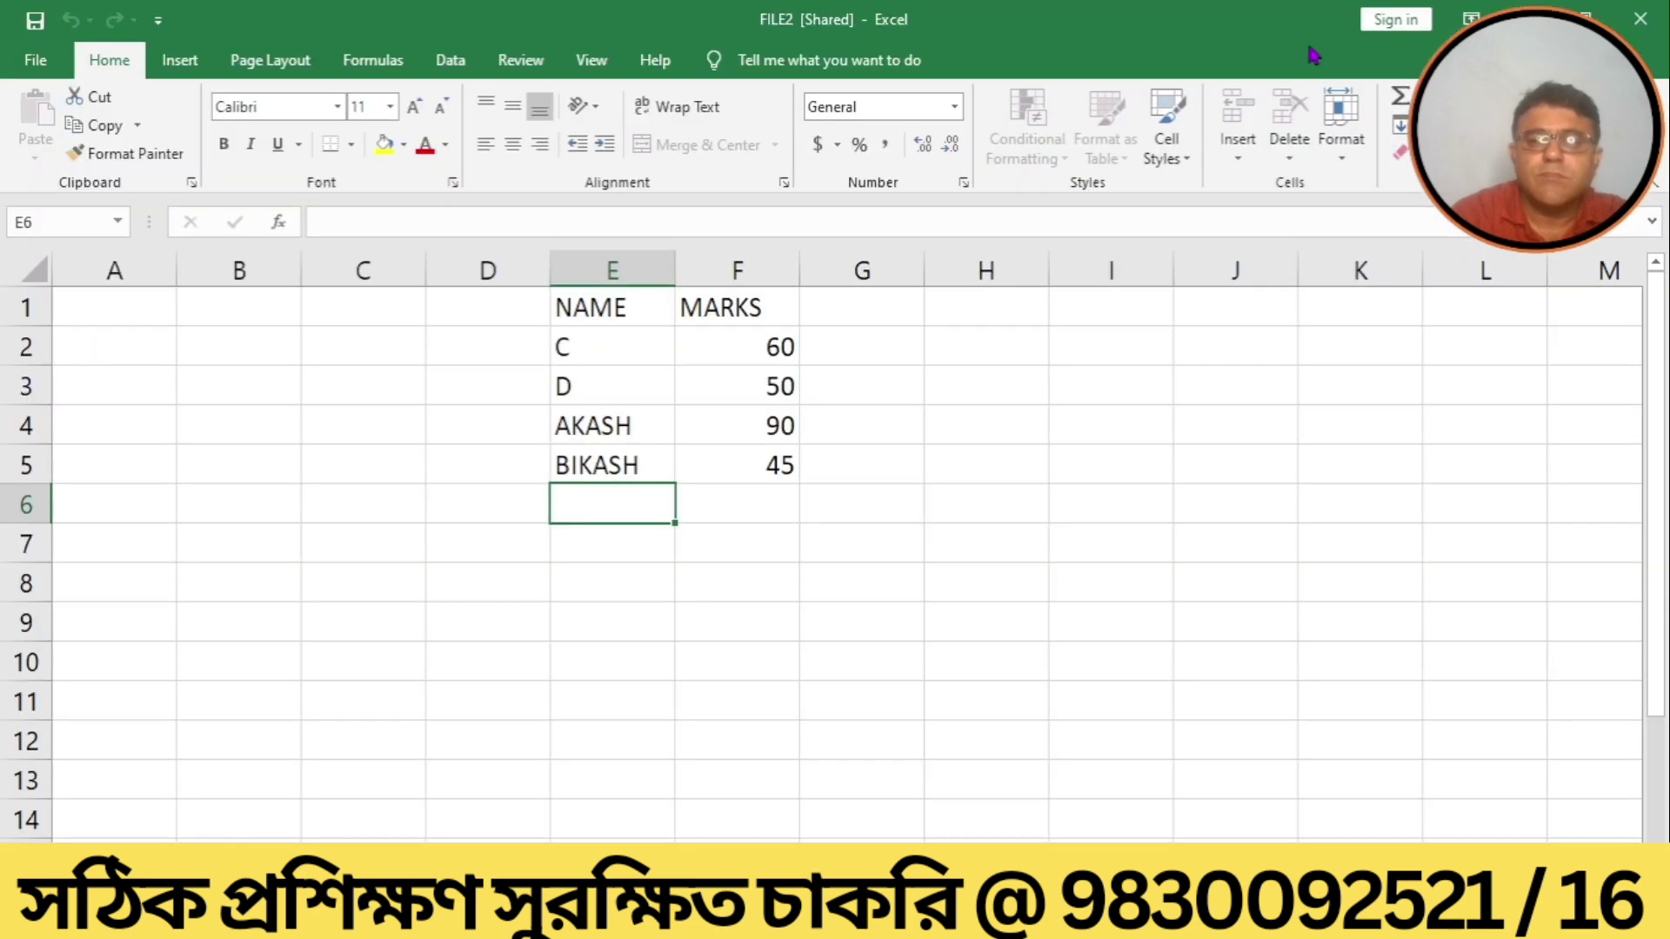
pyautogui.click(1631, 18)
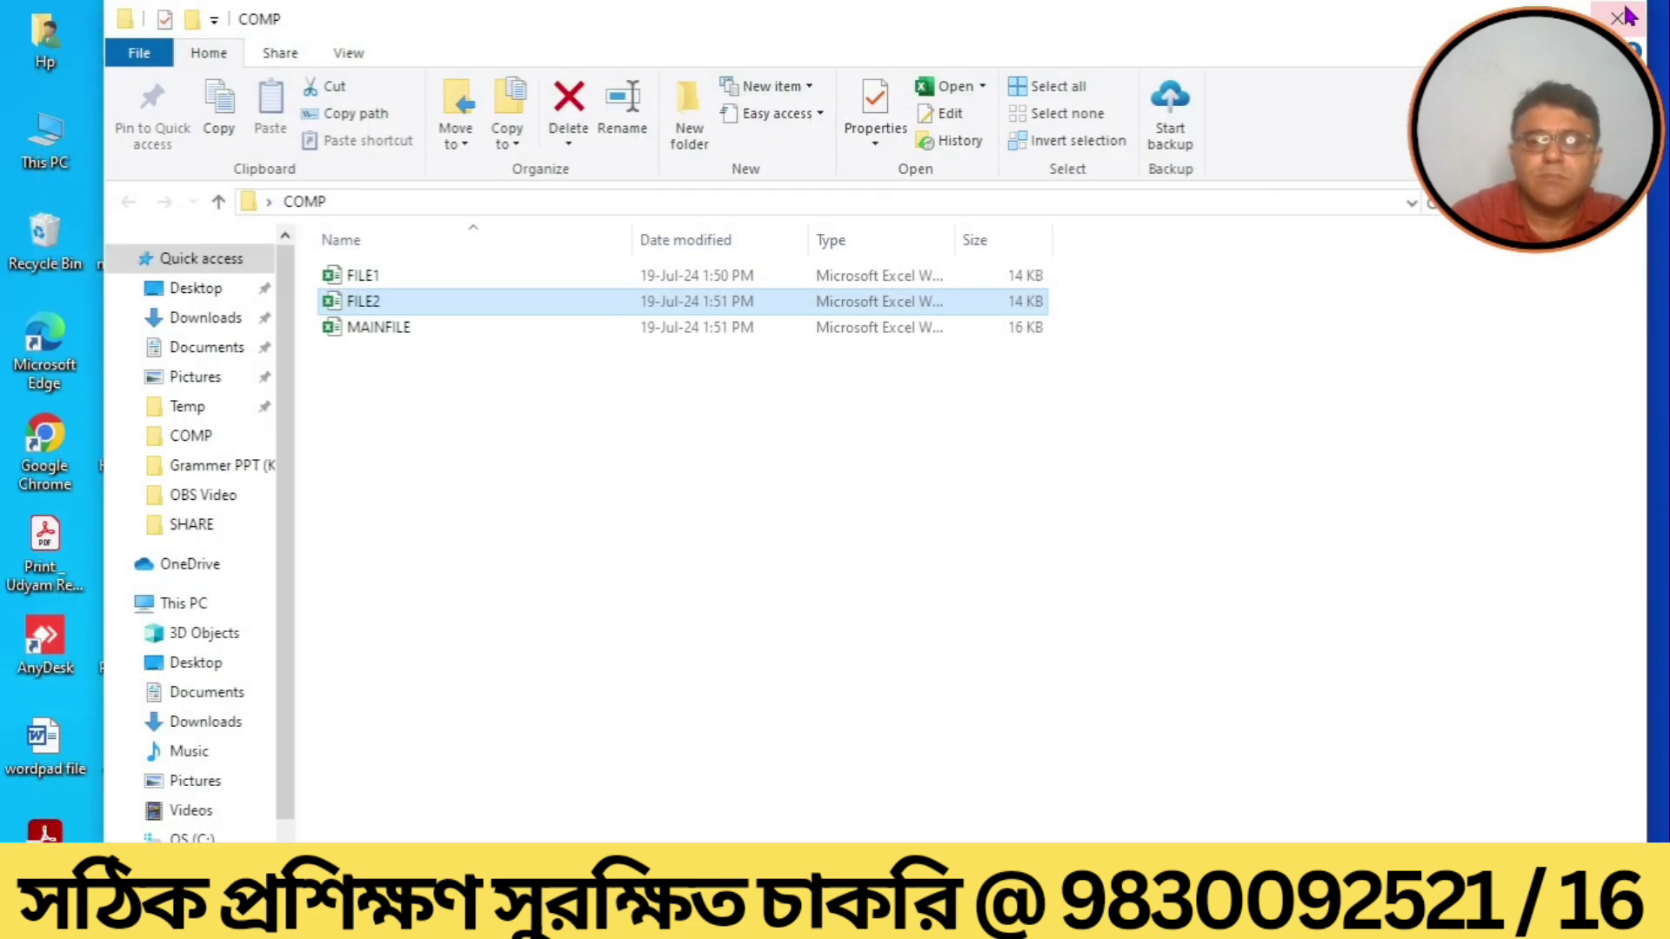
# Reopen MAINFILE from the COMP folder and decline turning off the Shared Workbook feature for now.
pyautogui.click(396, 336)
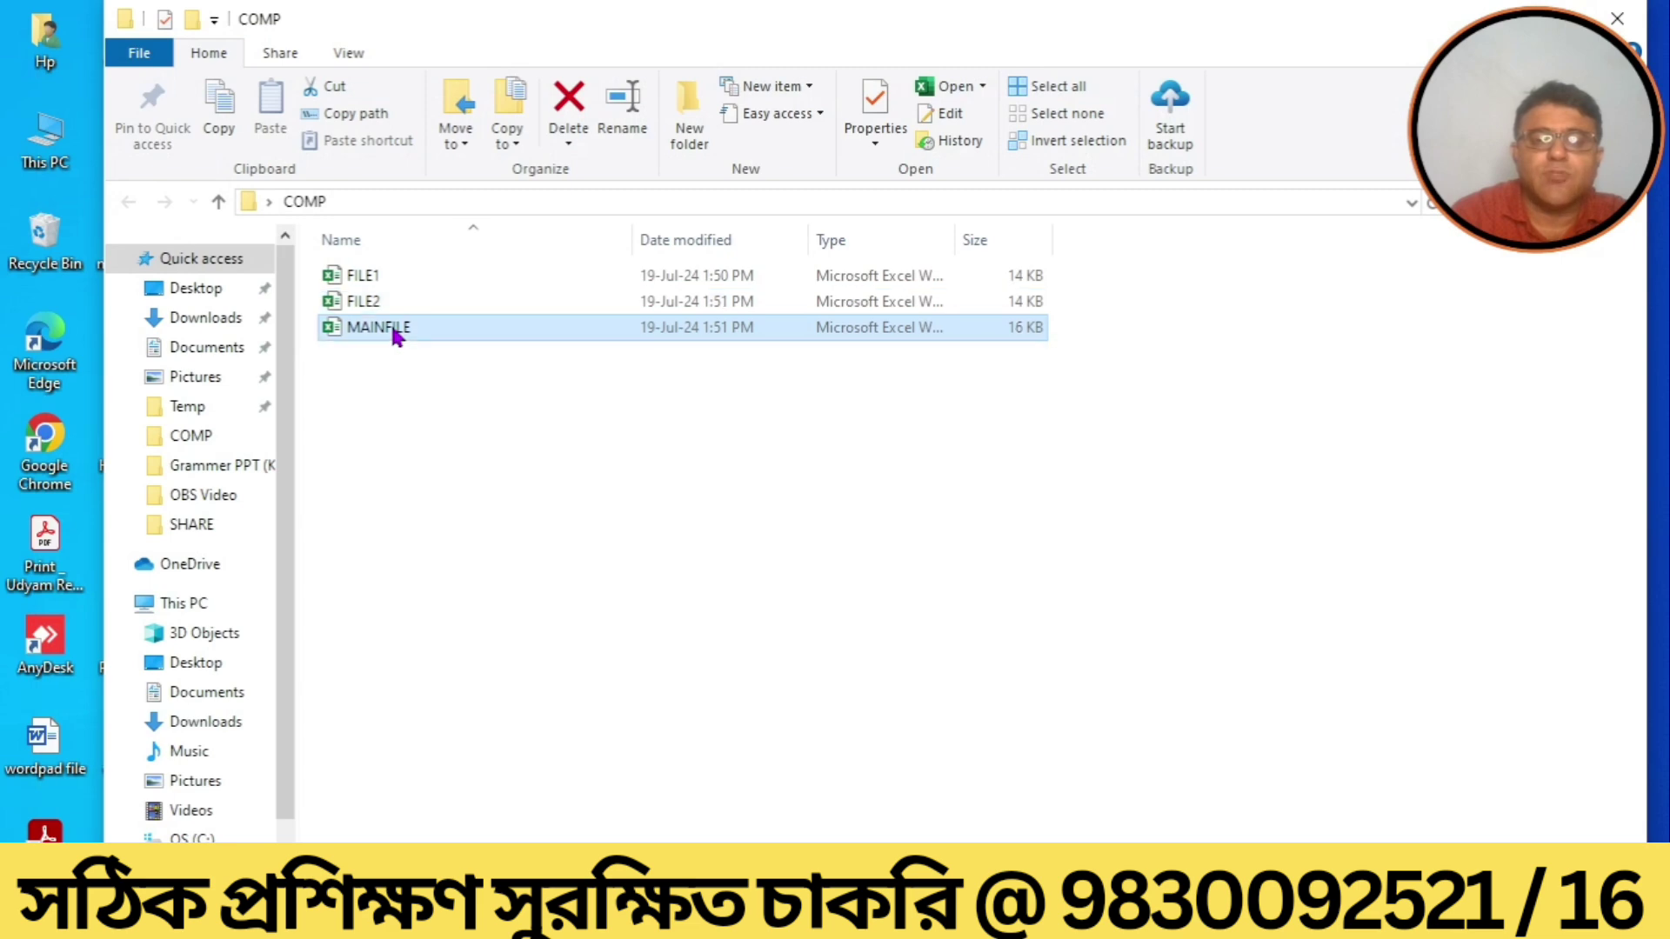
pyautogui.doubleClick(396, 336)
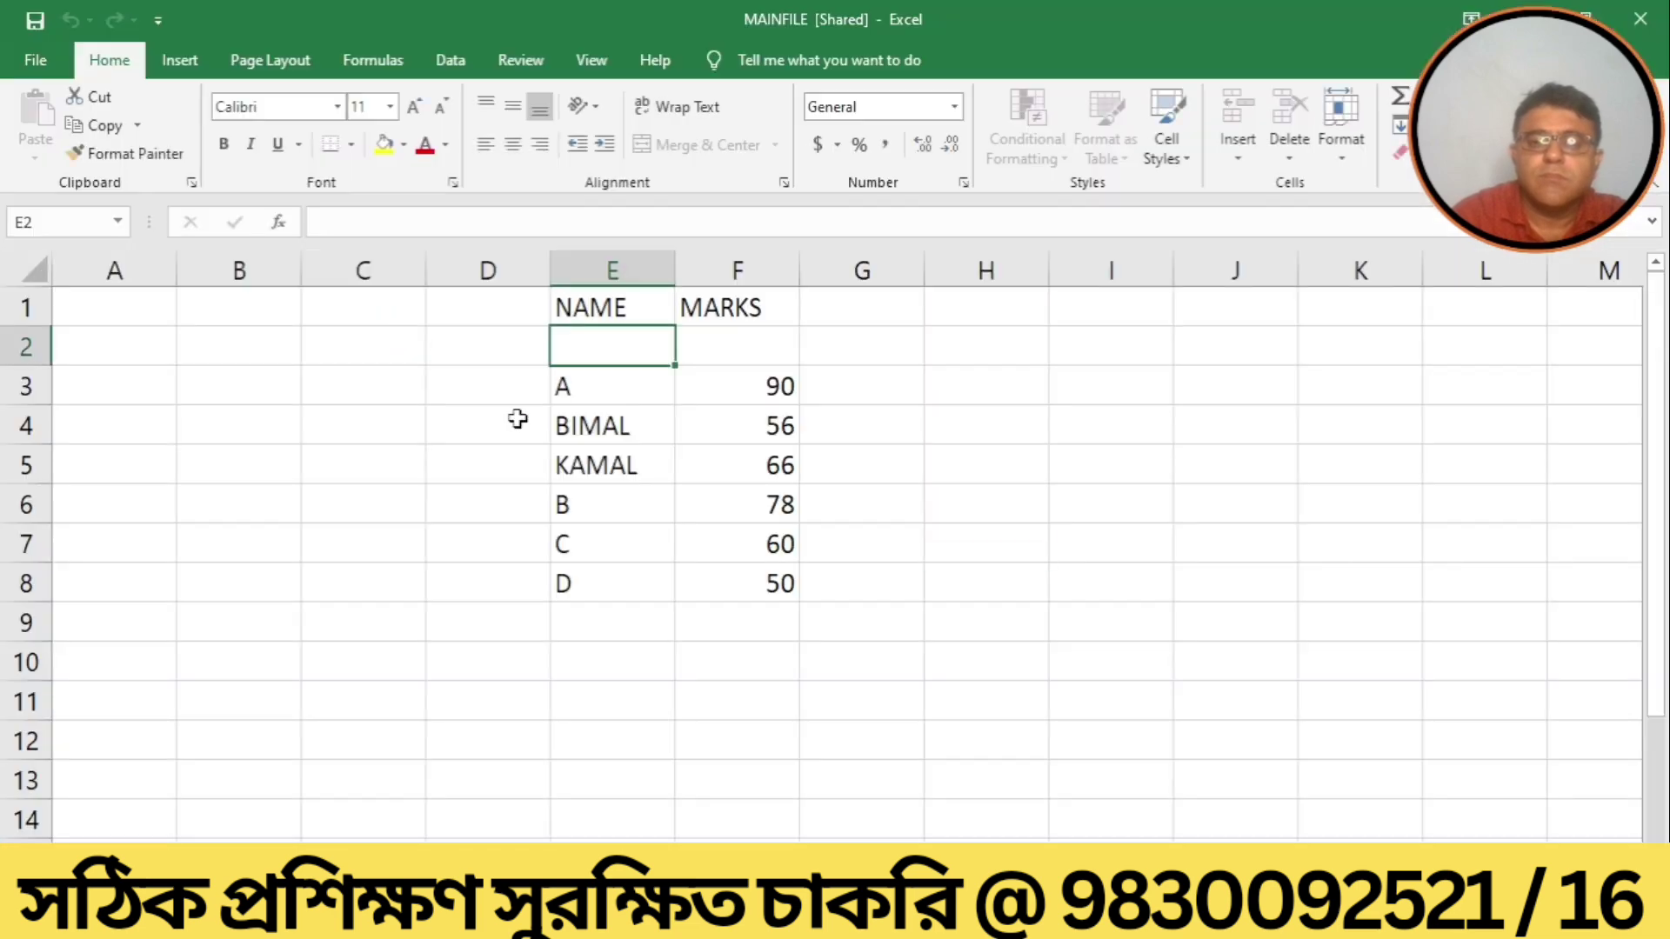
pyautogui.click(591, 609)
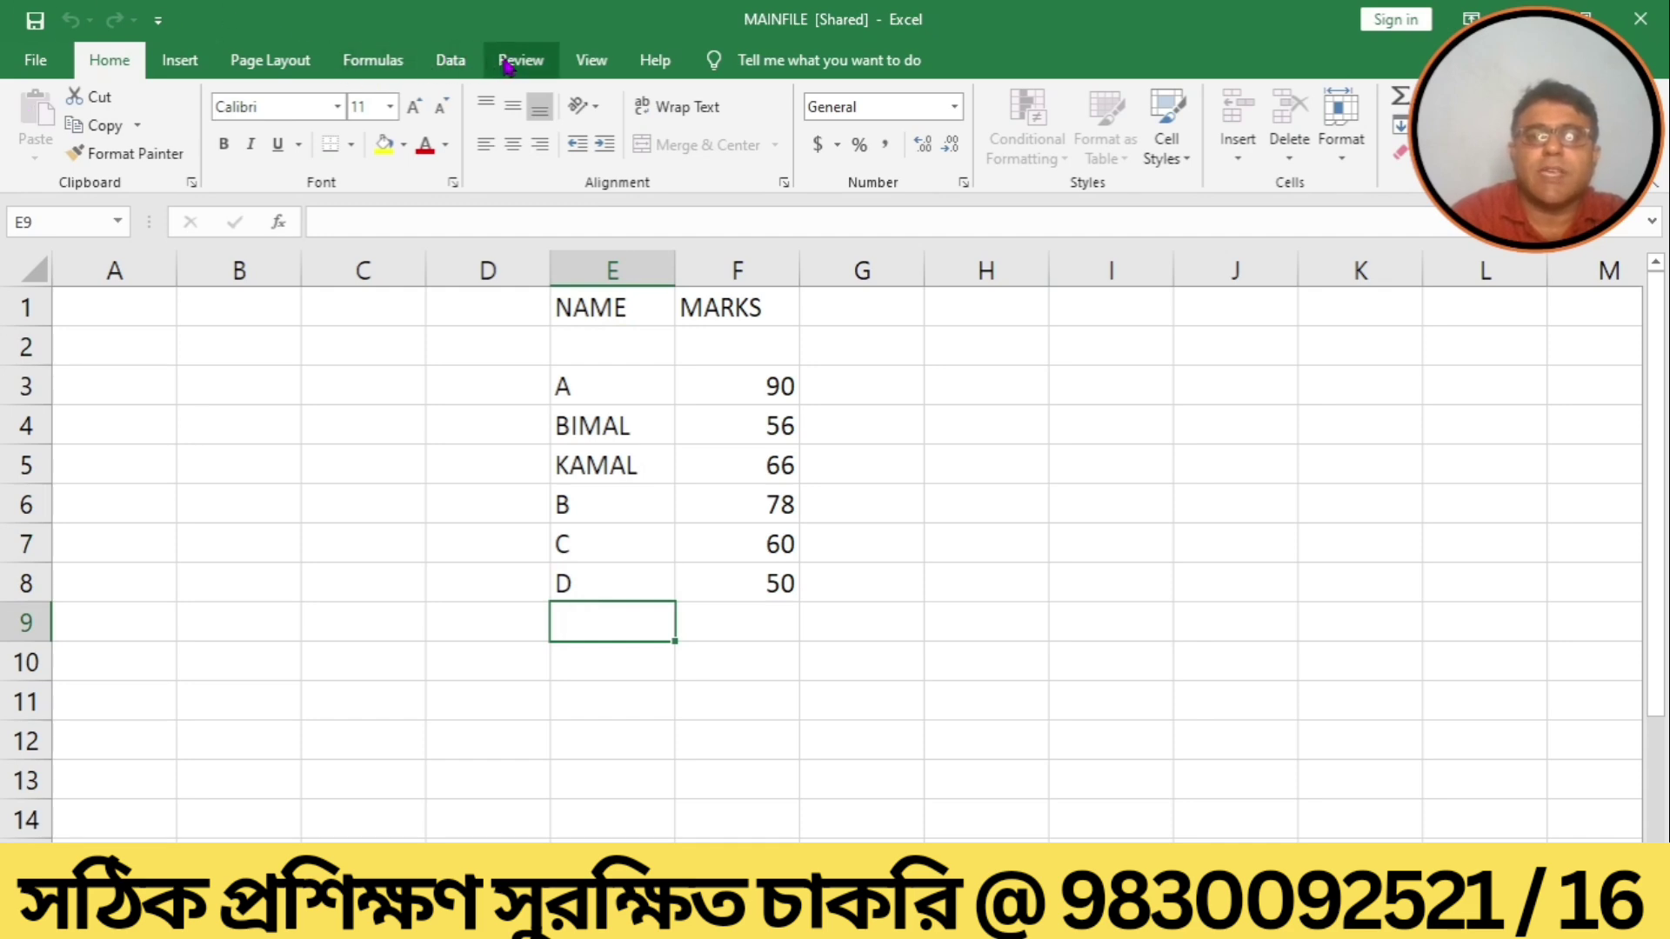
pyautogui.click(510, 63)
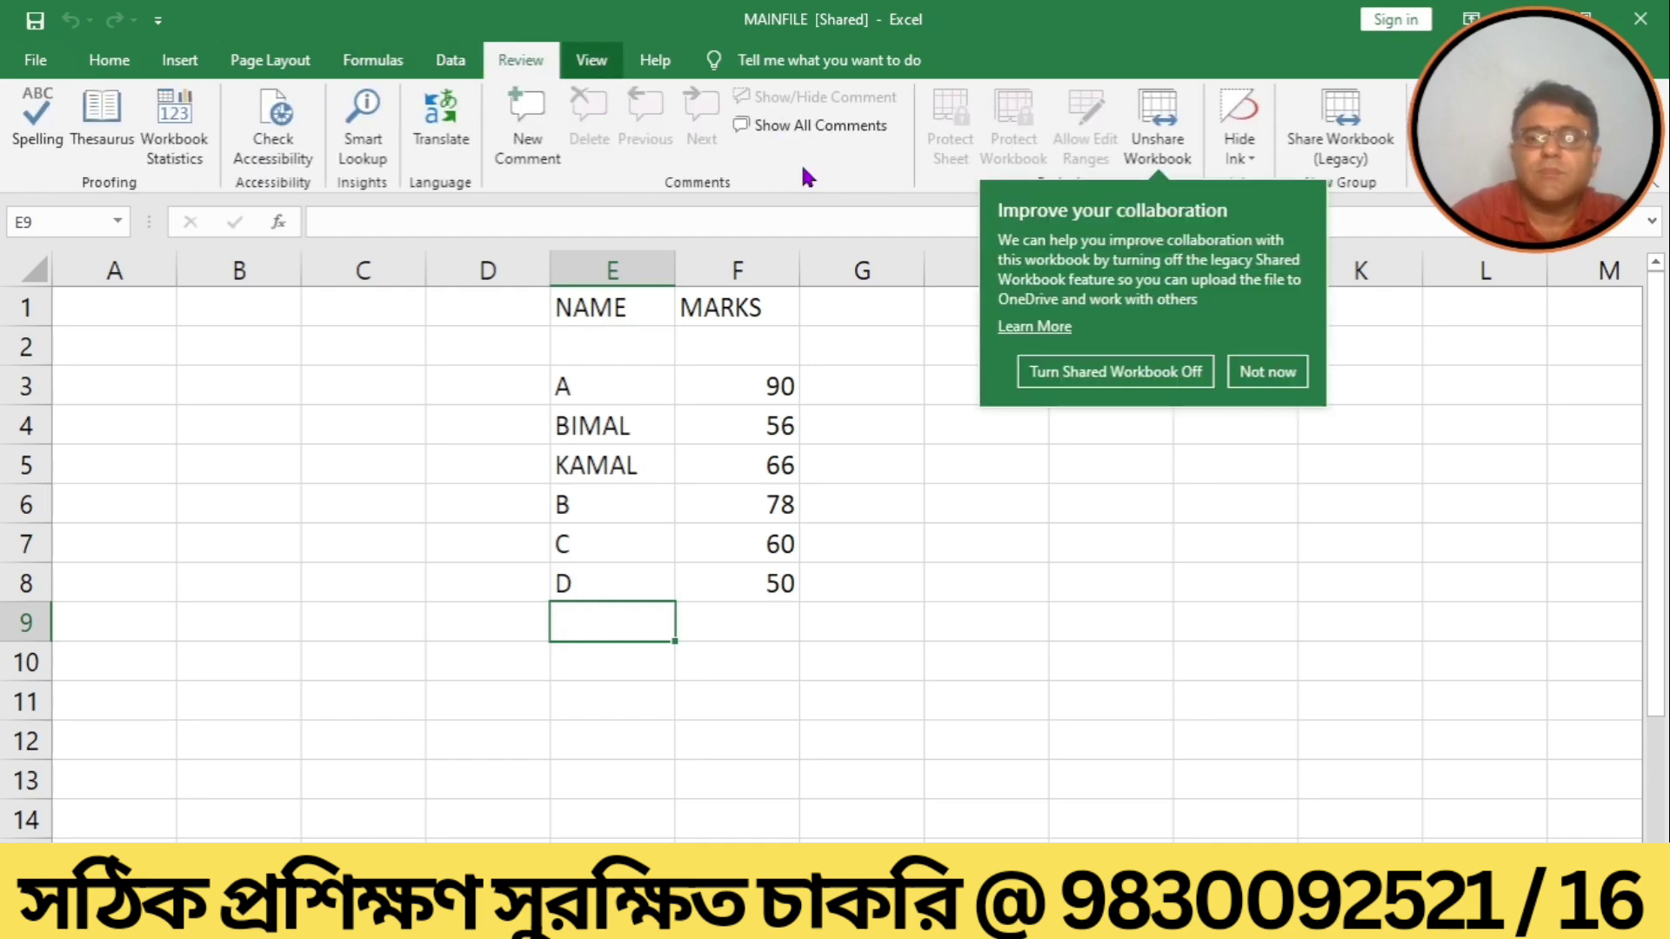
pyautogui.click(1267, 373)
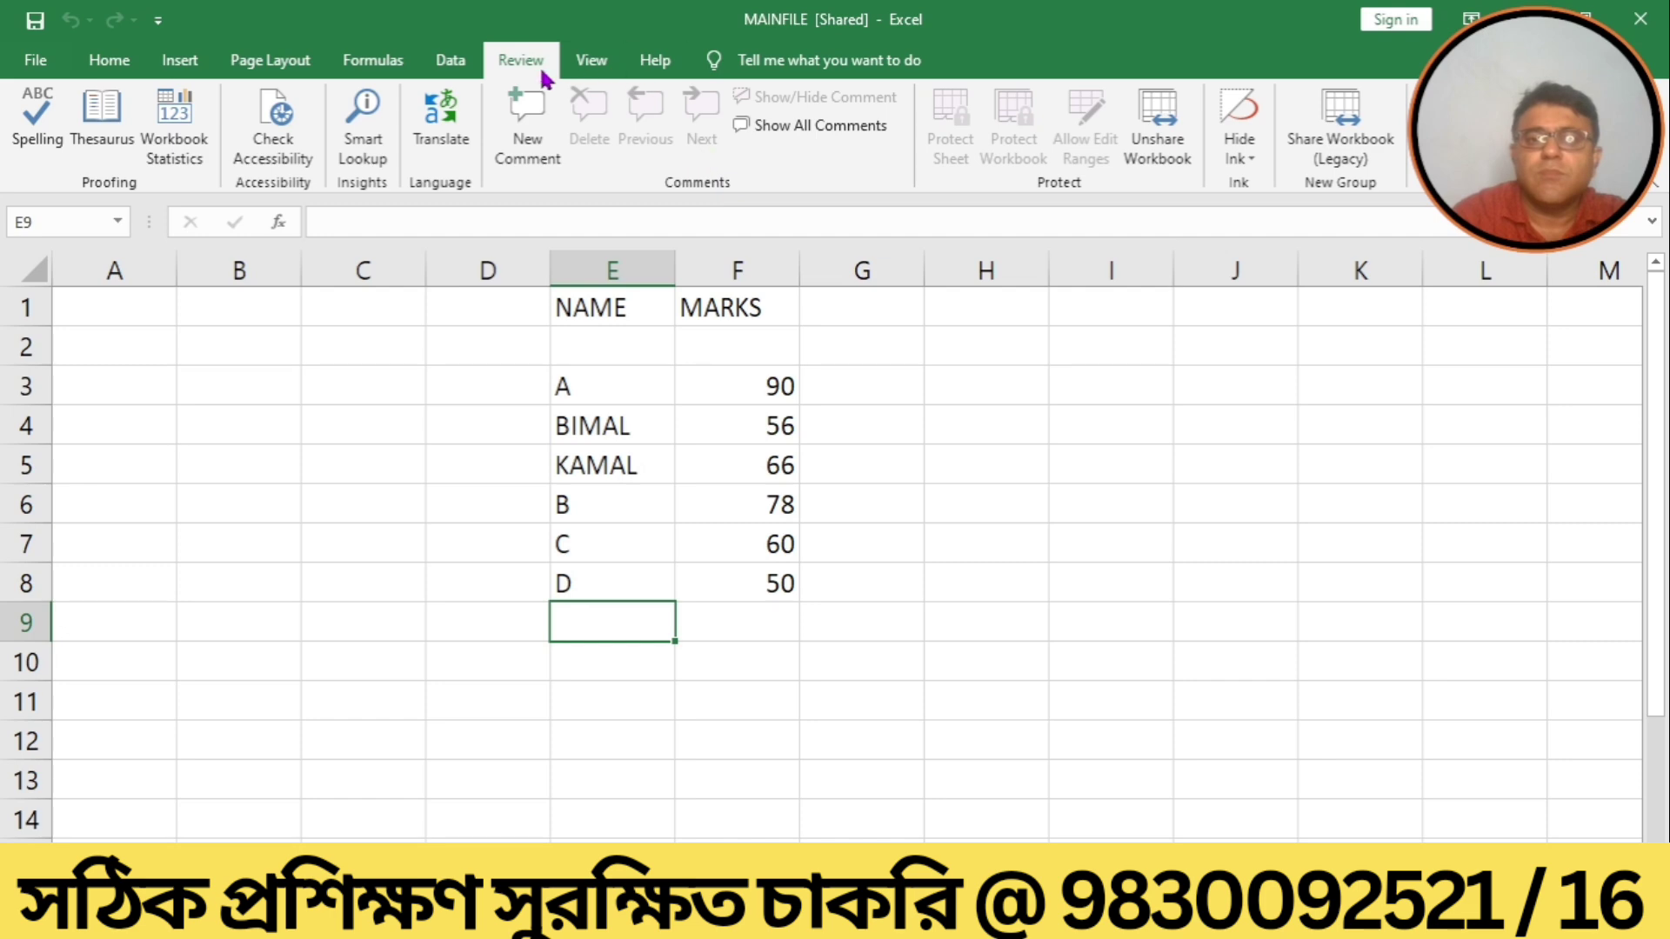
# Merge FILE2 from the Desktop's COMP folder into MAINFILE with Compare and Merge Workbooks.
pyautogui.click(450, 61)
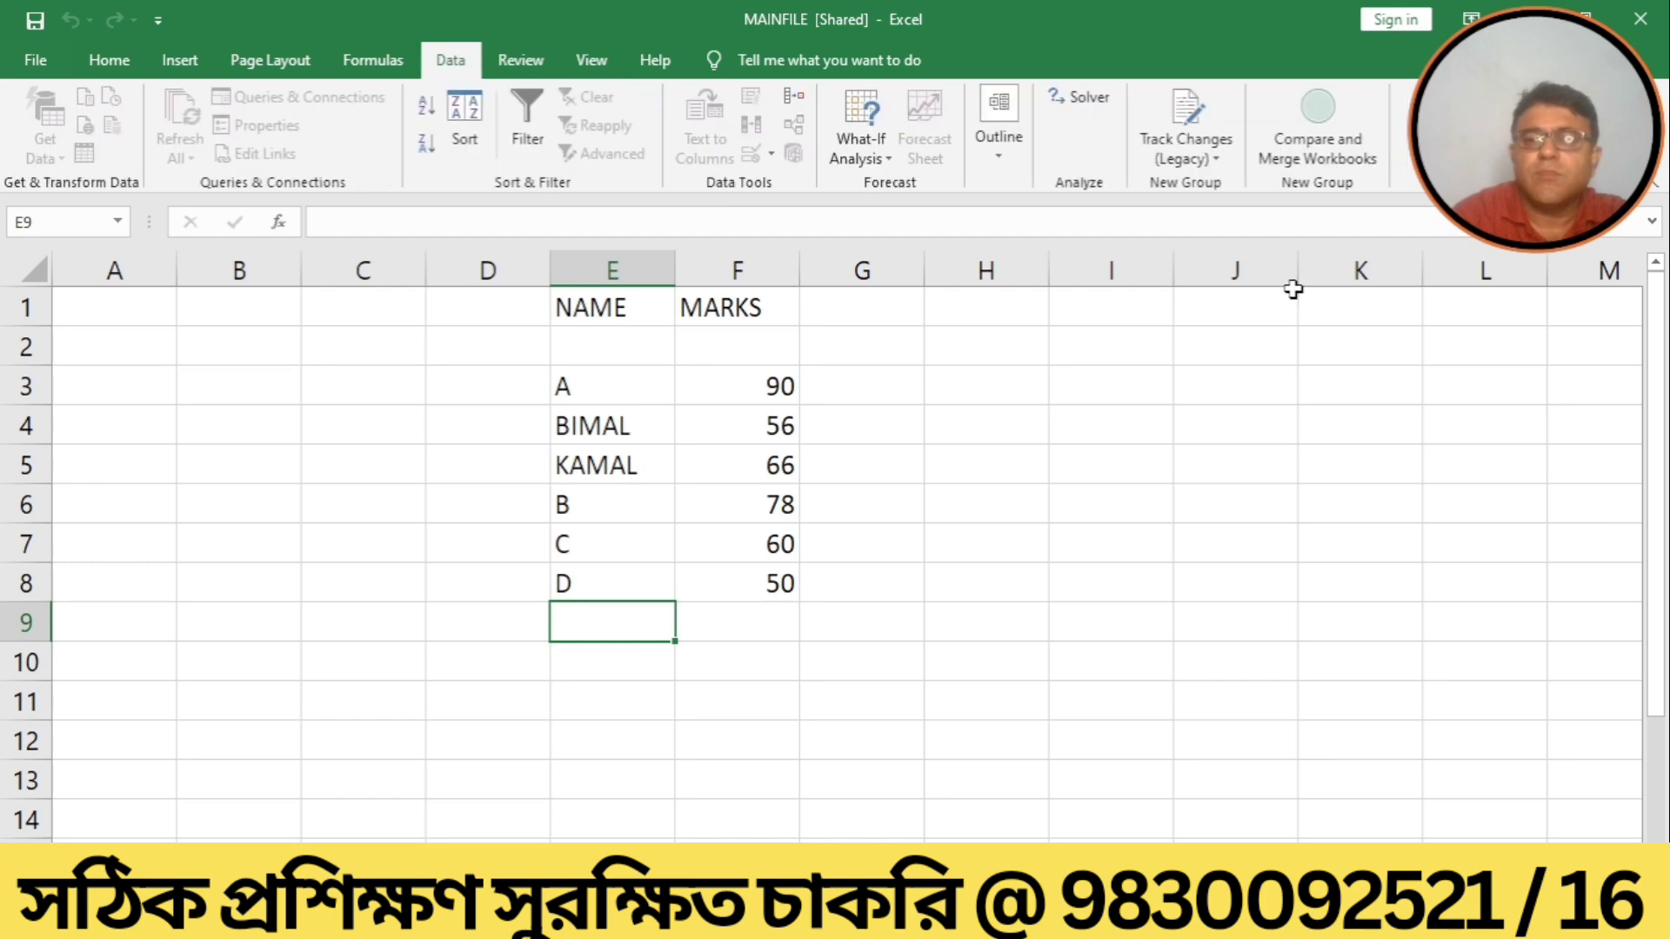
pyautogui.click(1323, 155)
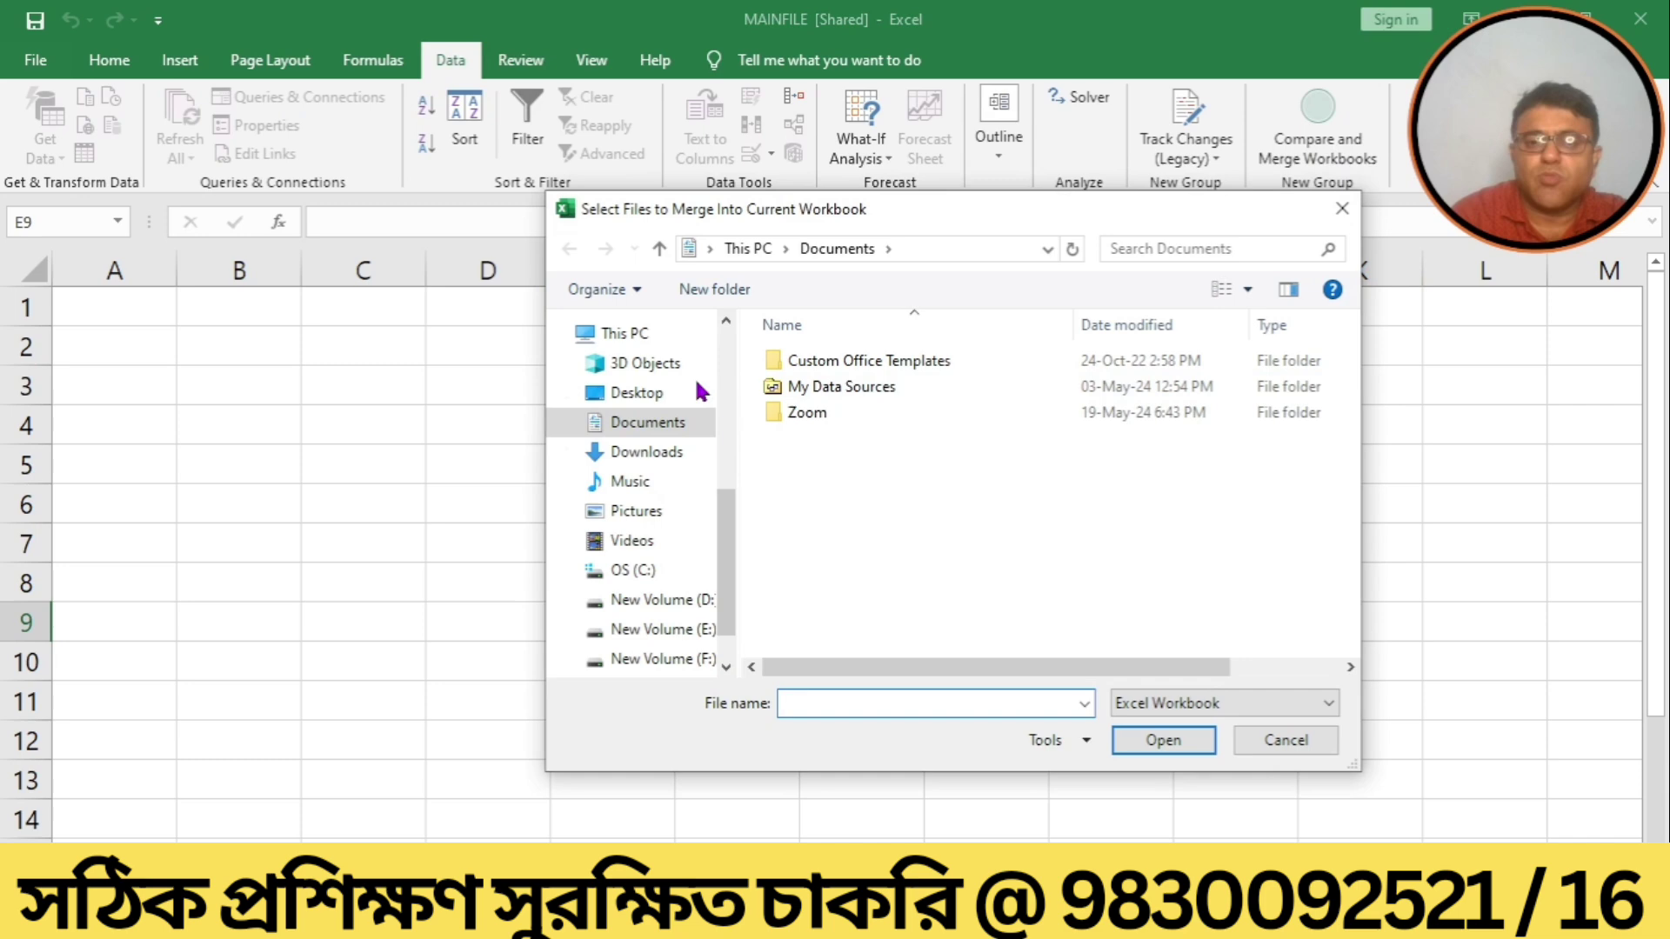
pyautogui.click(652, 392)
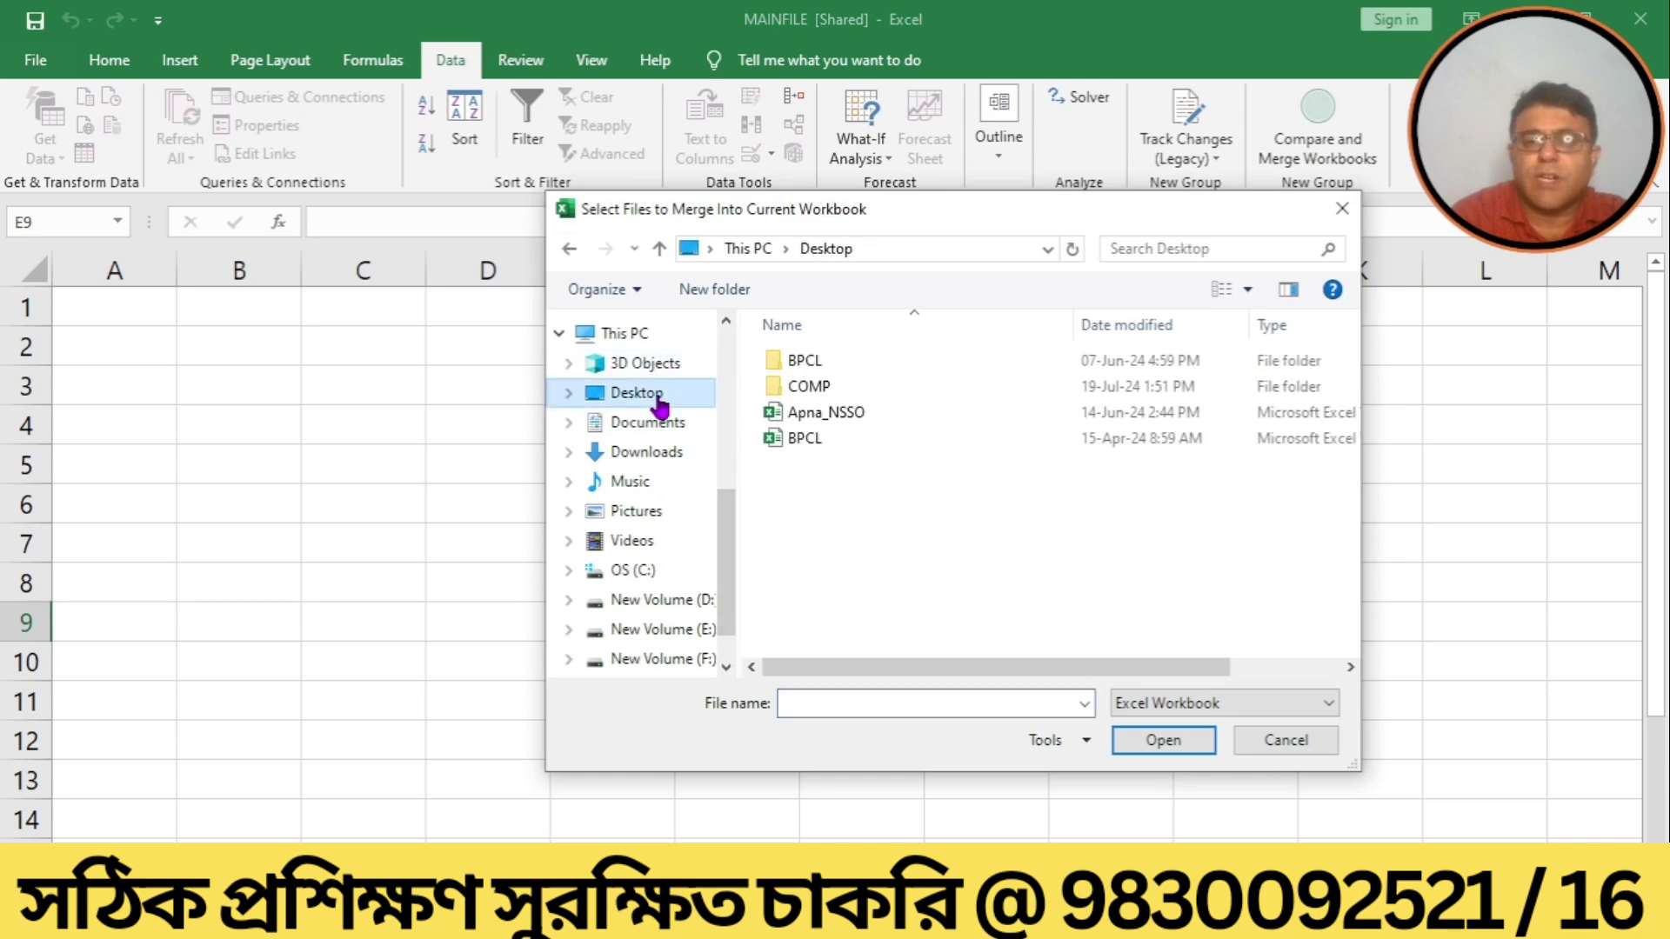
pyautogui.doubleClick(822, 383)
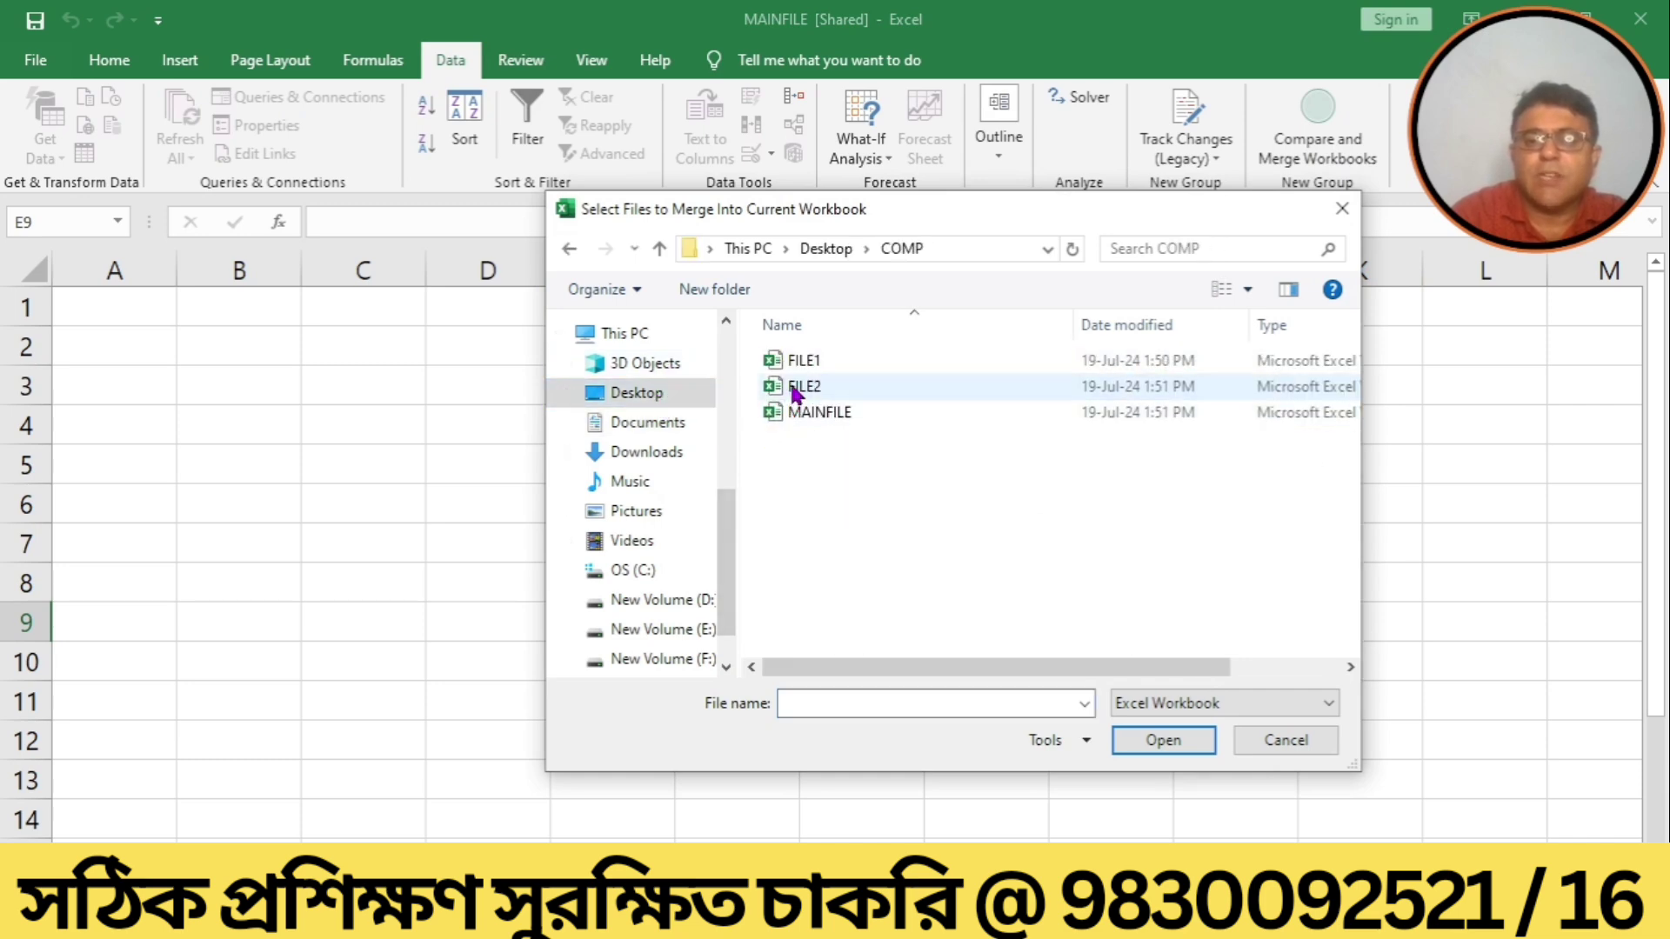
pyautogui.click(792, 386)
pyautogui.click(1161, 740)
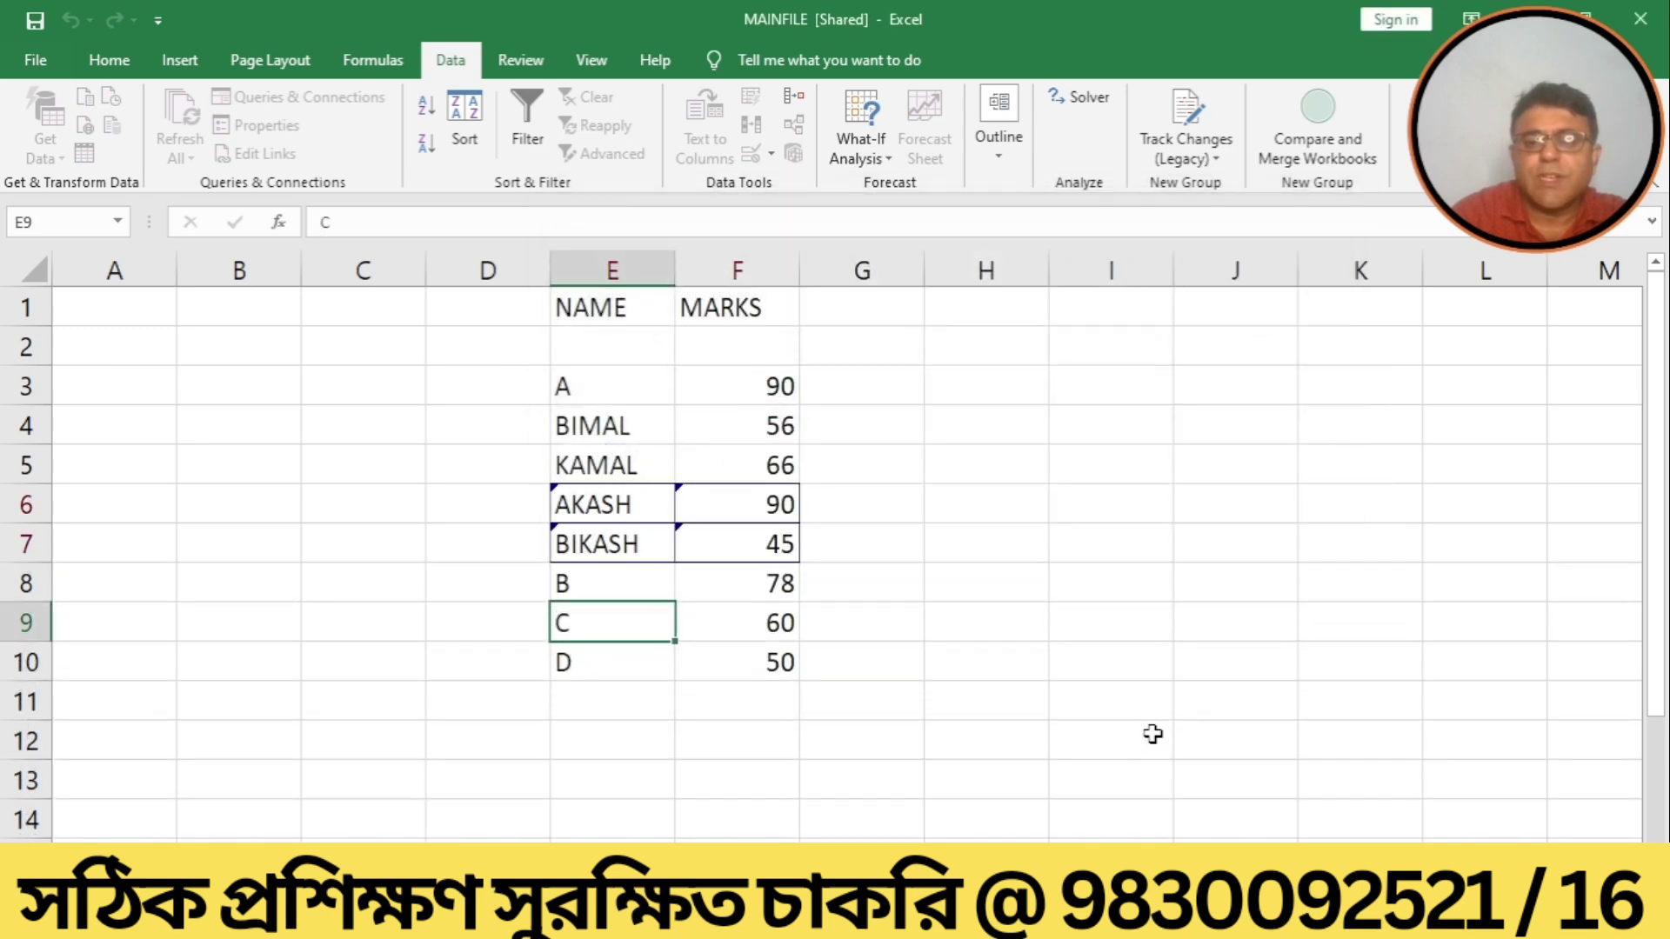
# Save MAINFILE with the merged FILE2 records and close the workbook.
pyautogui.click(35, 62)
pyautogui.click(72, 341)
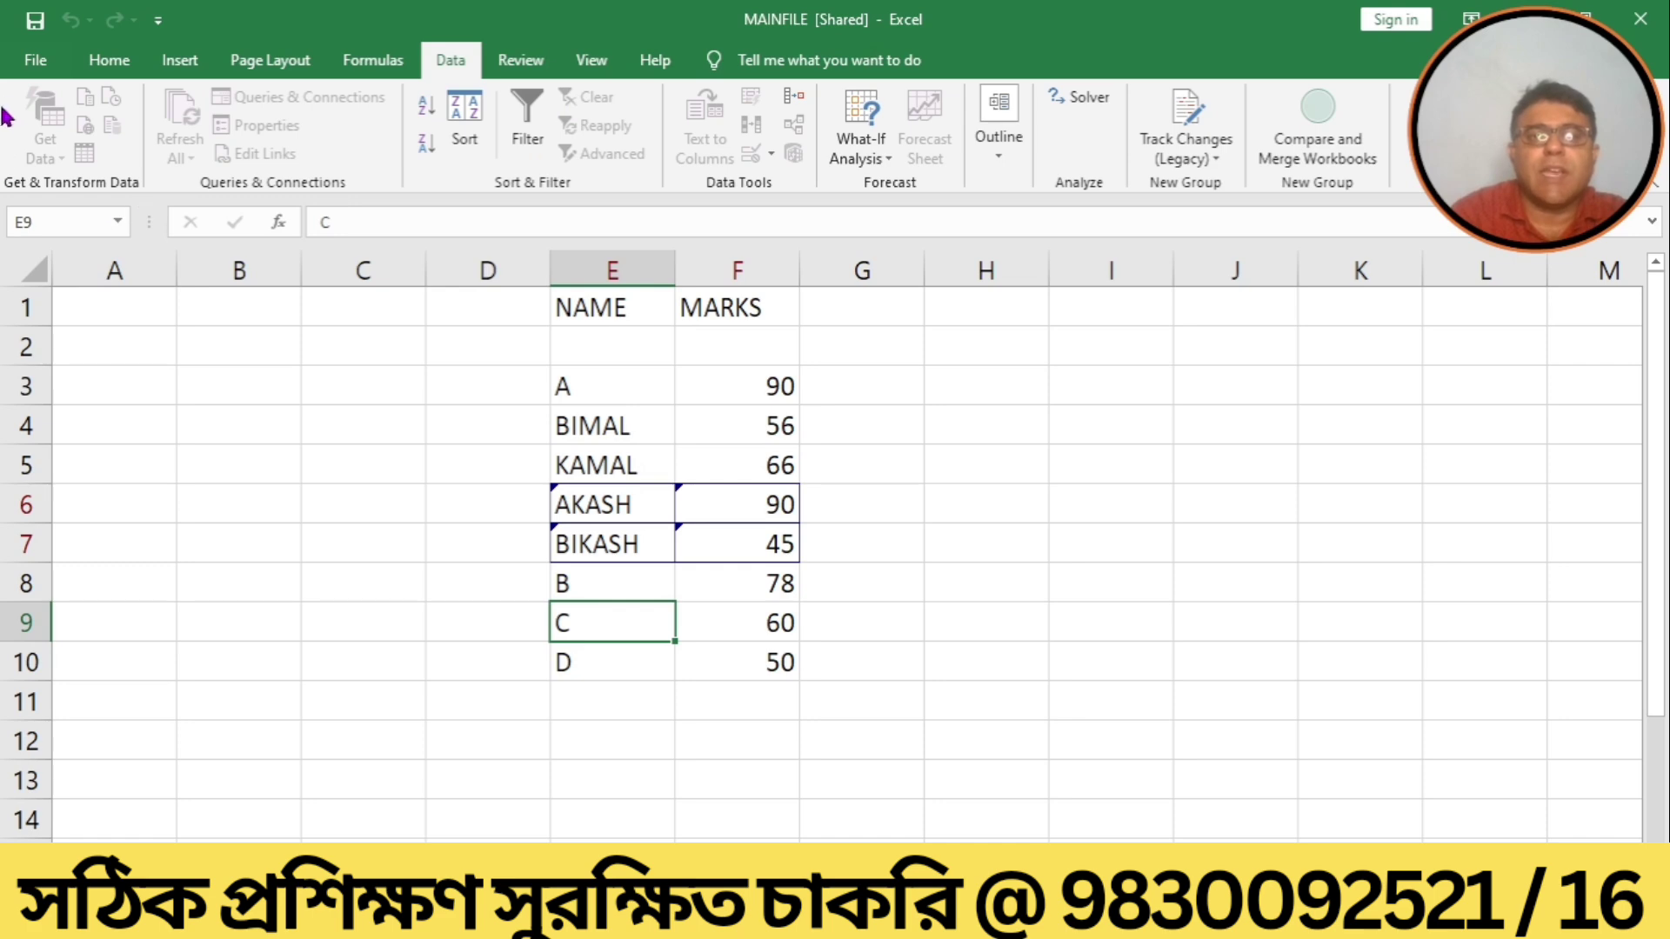
pyautogui.click(32, 70)
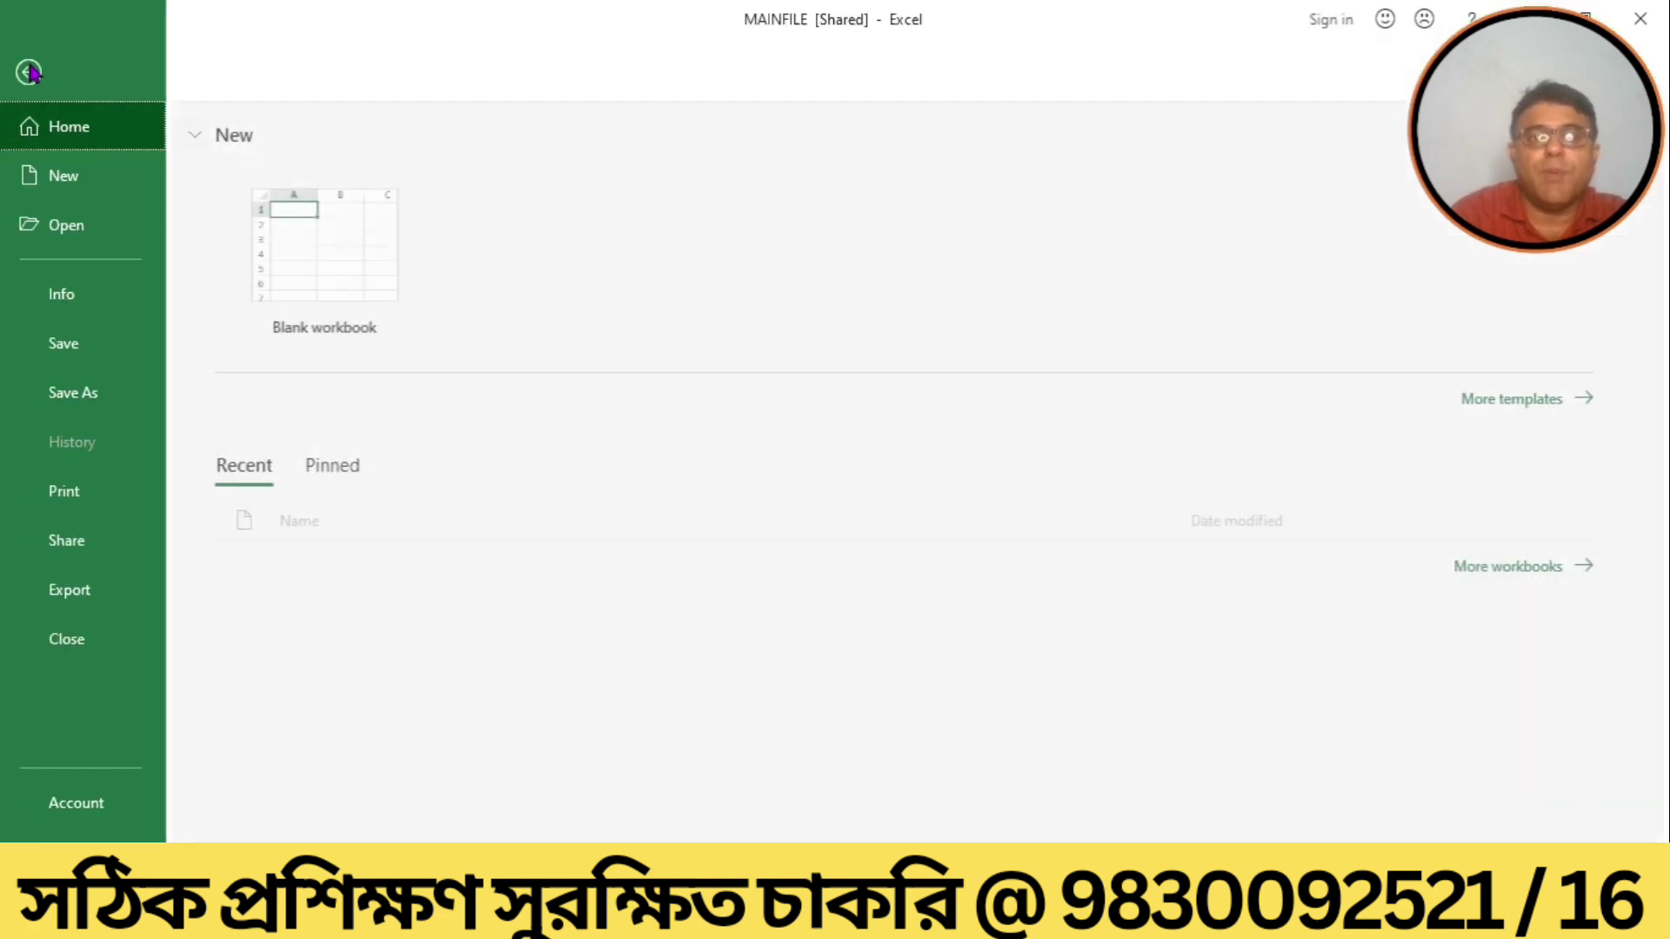
pyautogui.click(97, 343)
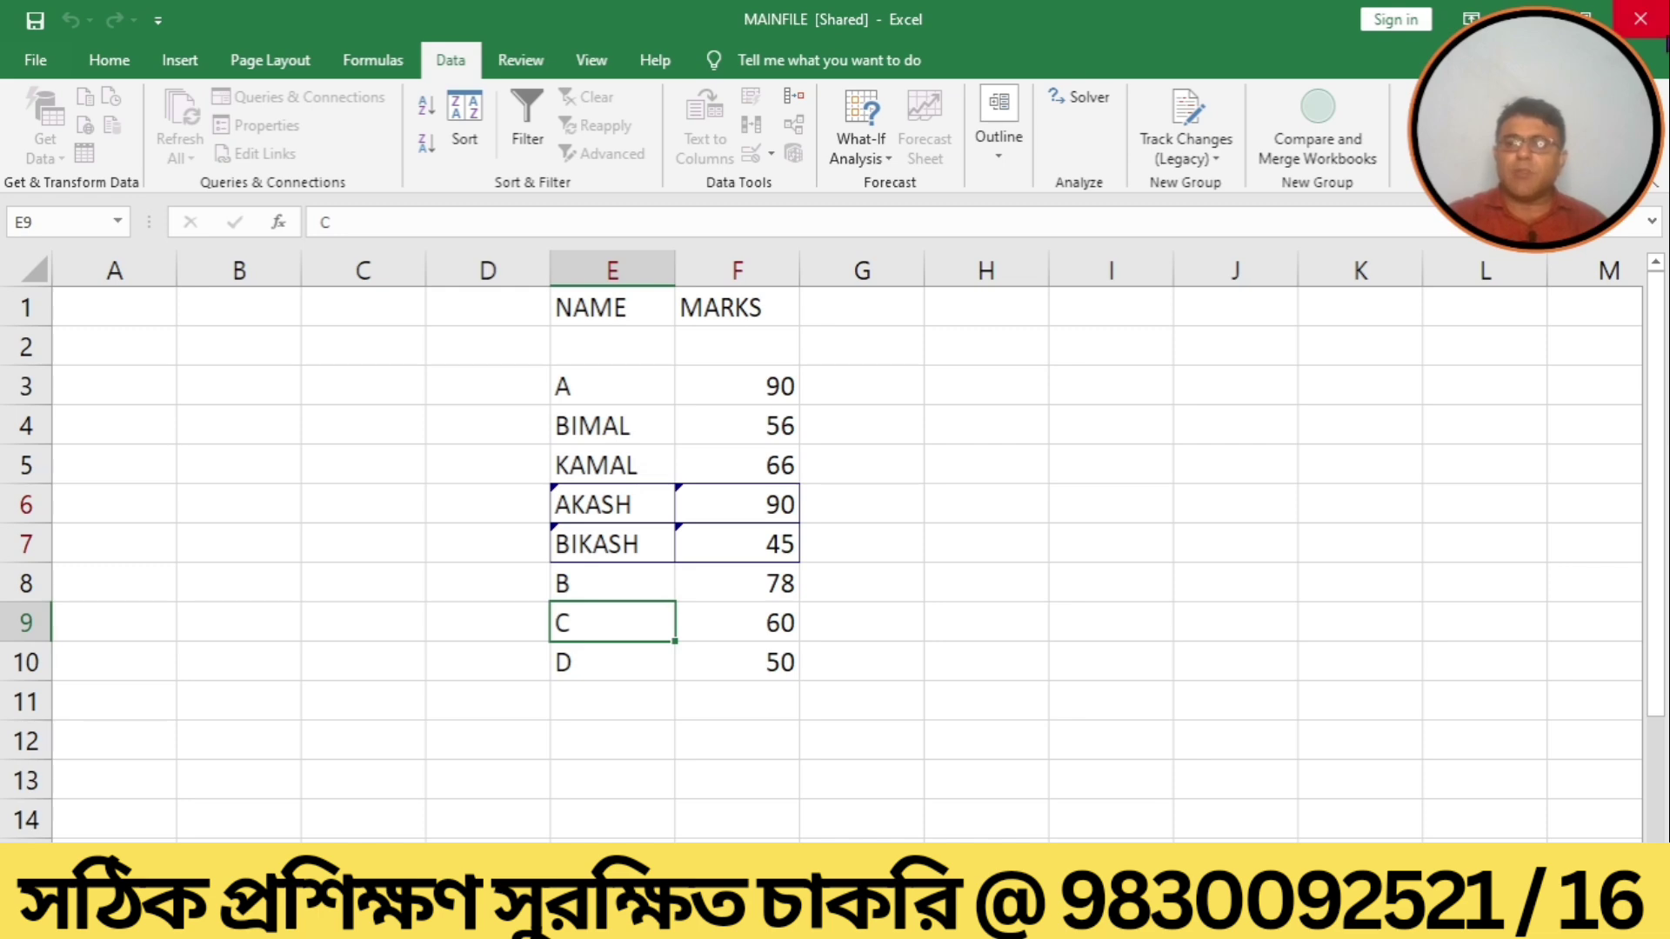
pyautogui.click(1631, 31)
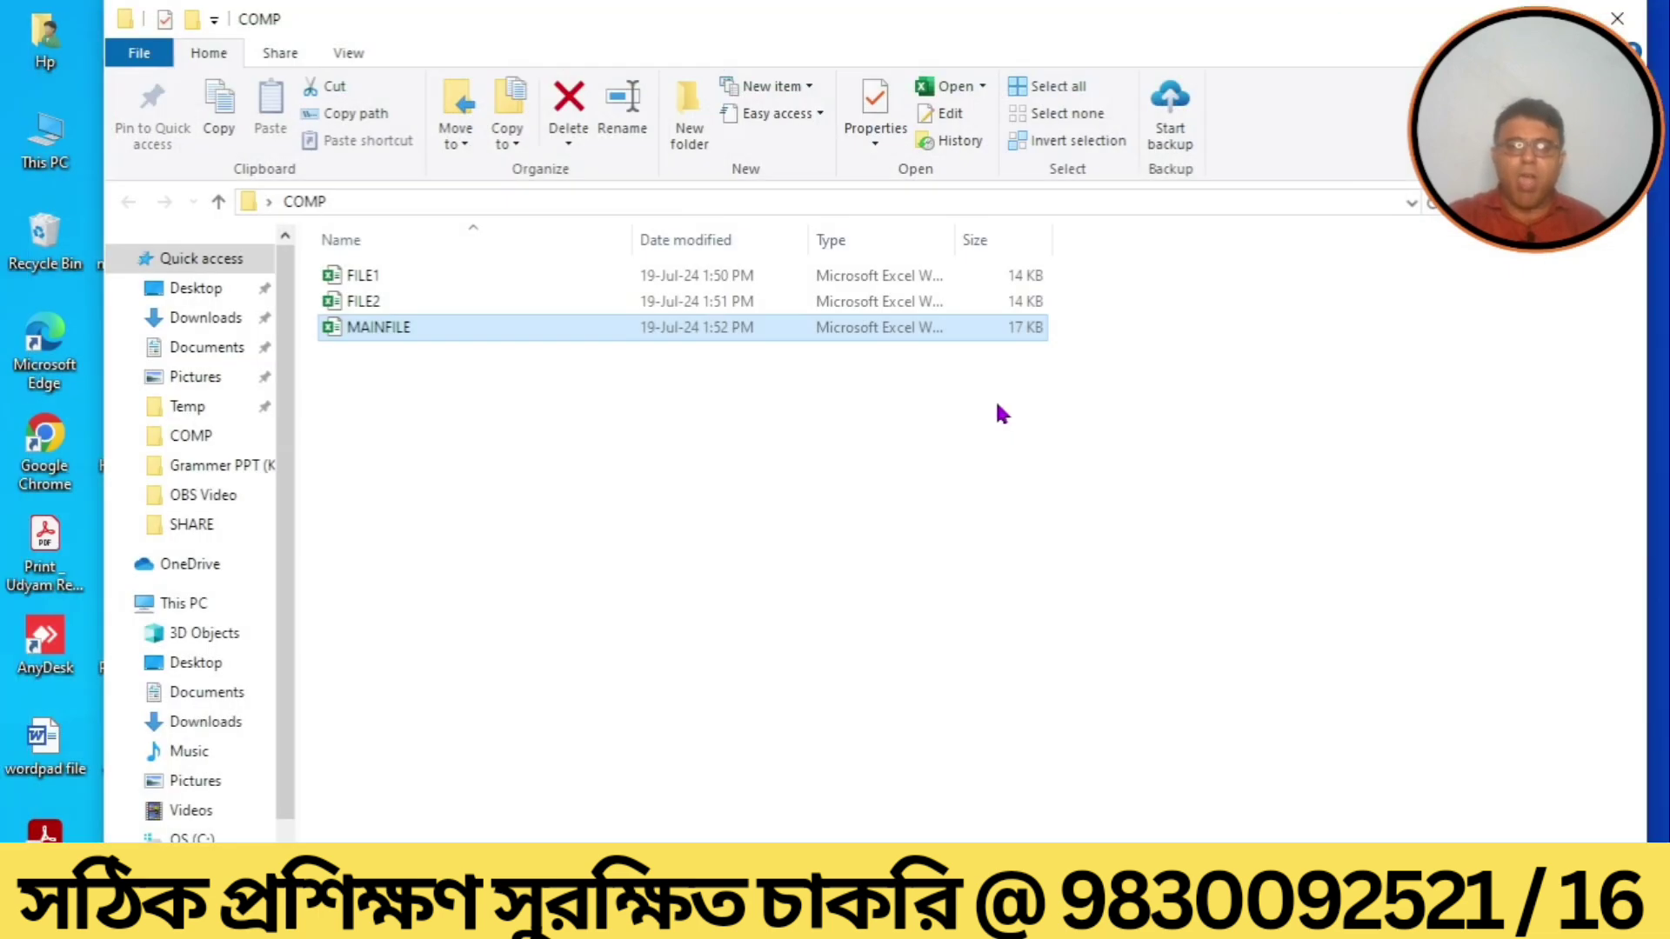
# Permanently delete FILE1, FILE2 and MAINFILE from the COMP folder and close the folder window.
pyautogui.click(387, 275)
pyautogui.hotkey('shift', 'Down')
pyautogui.hotkey('shift', 'Down')
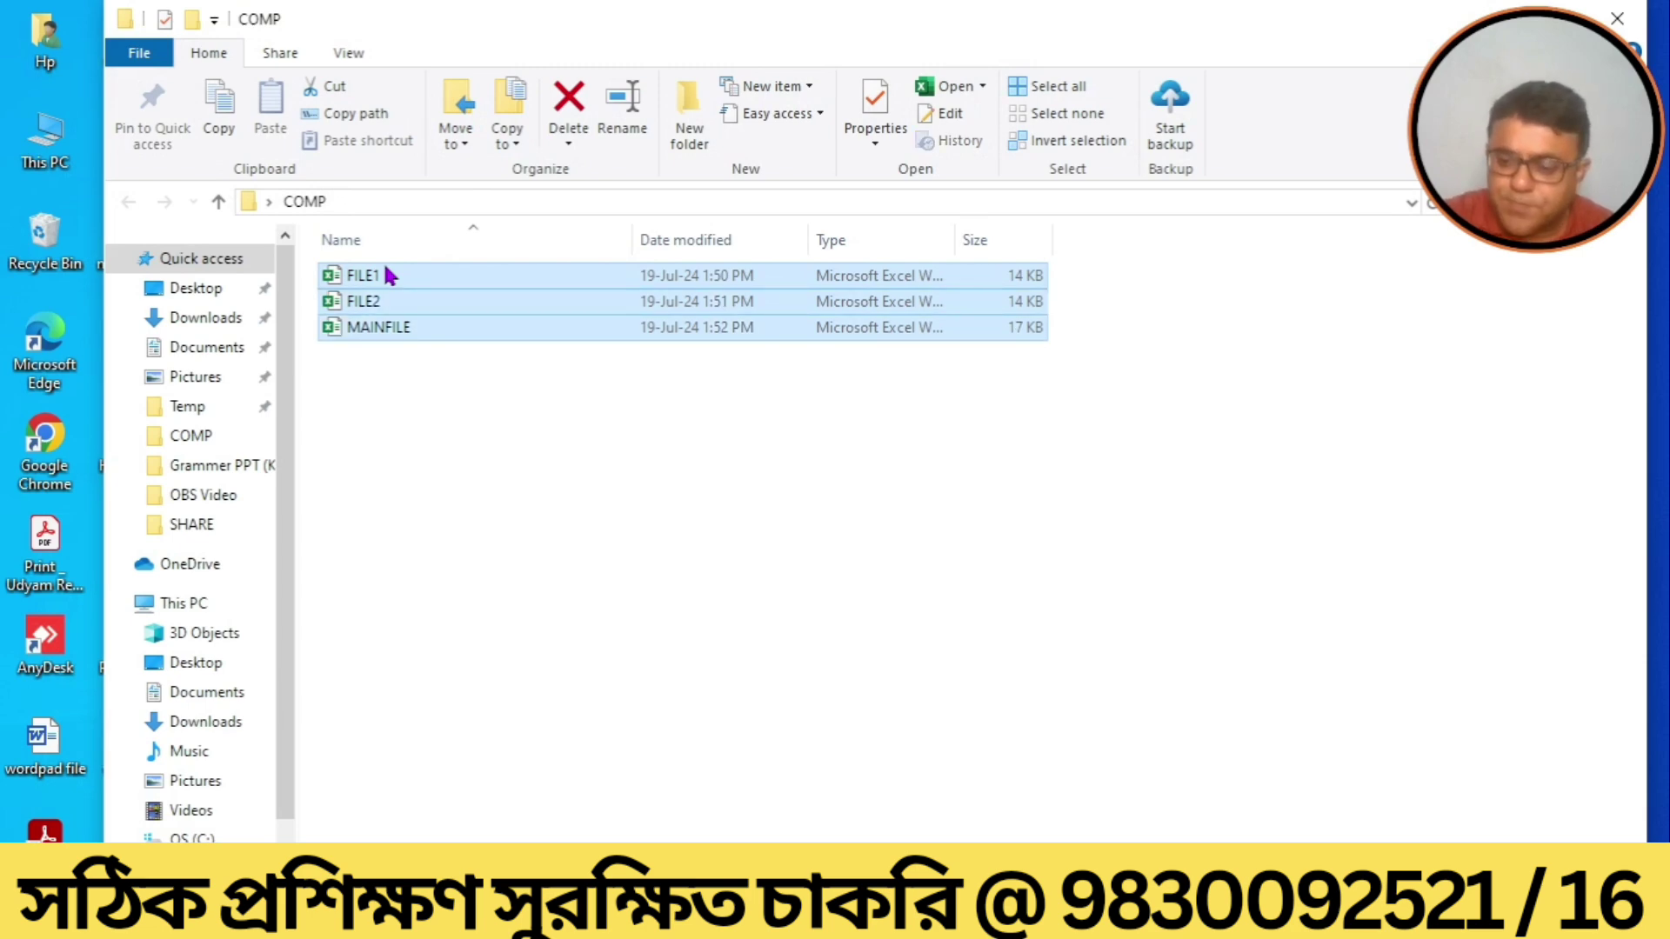
pyautogui.hotkey('shift', 'Delete')
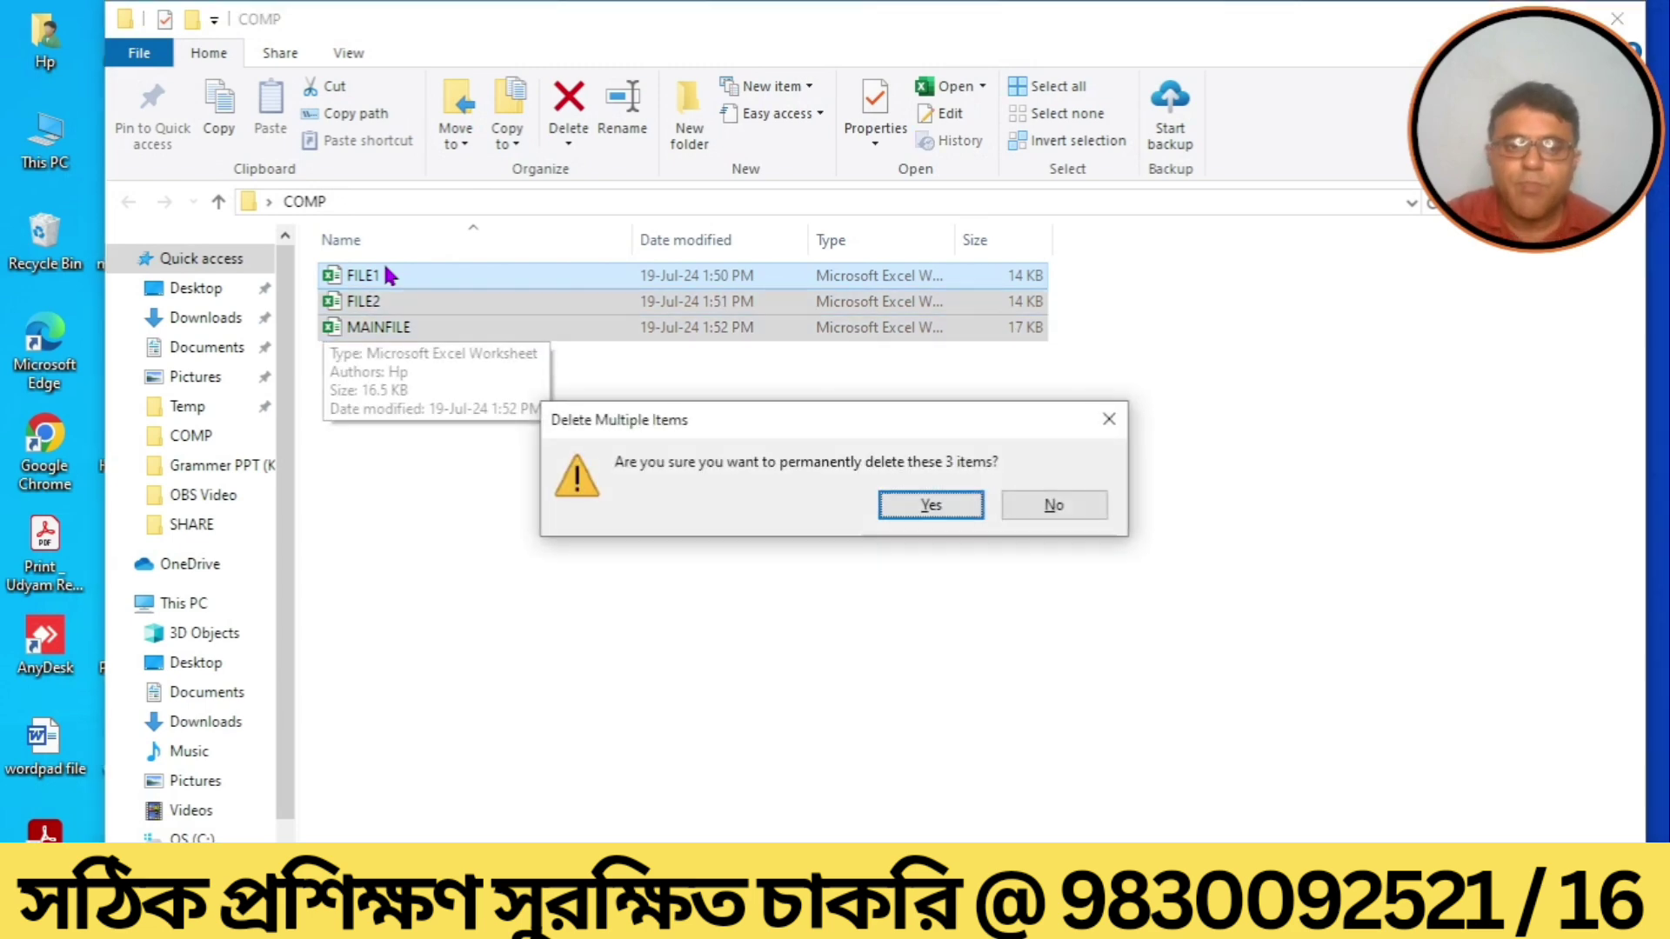
pyautogui.click(893, 507)
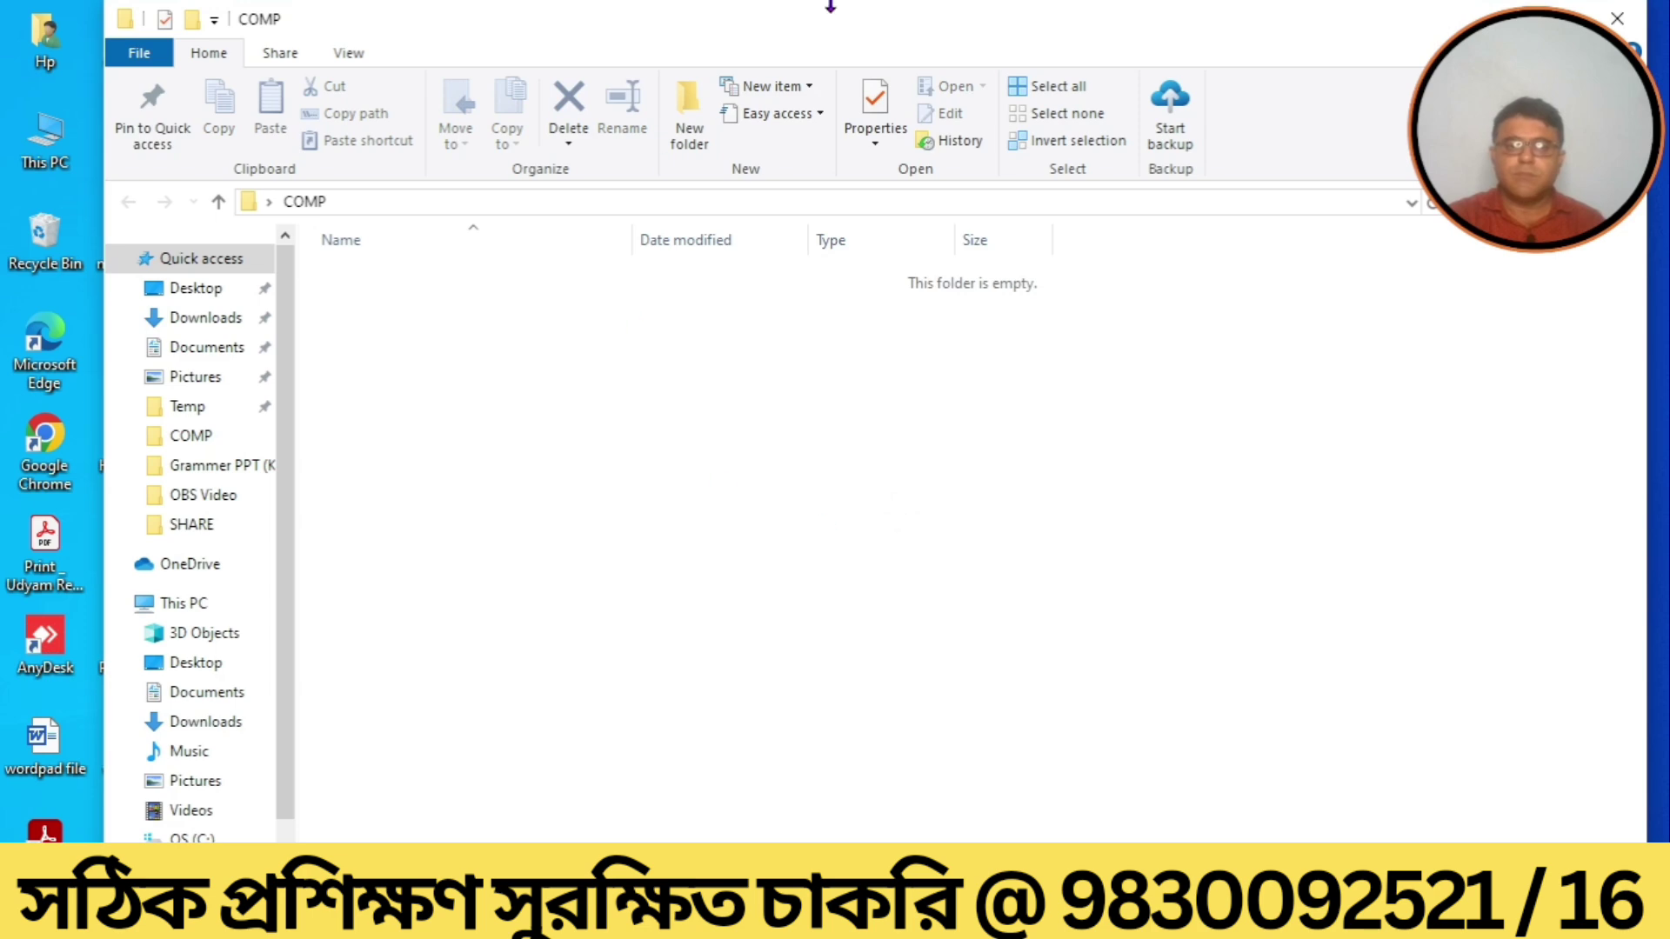
pyautogui.hotkey('alt', 'F4')
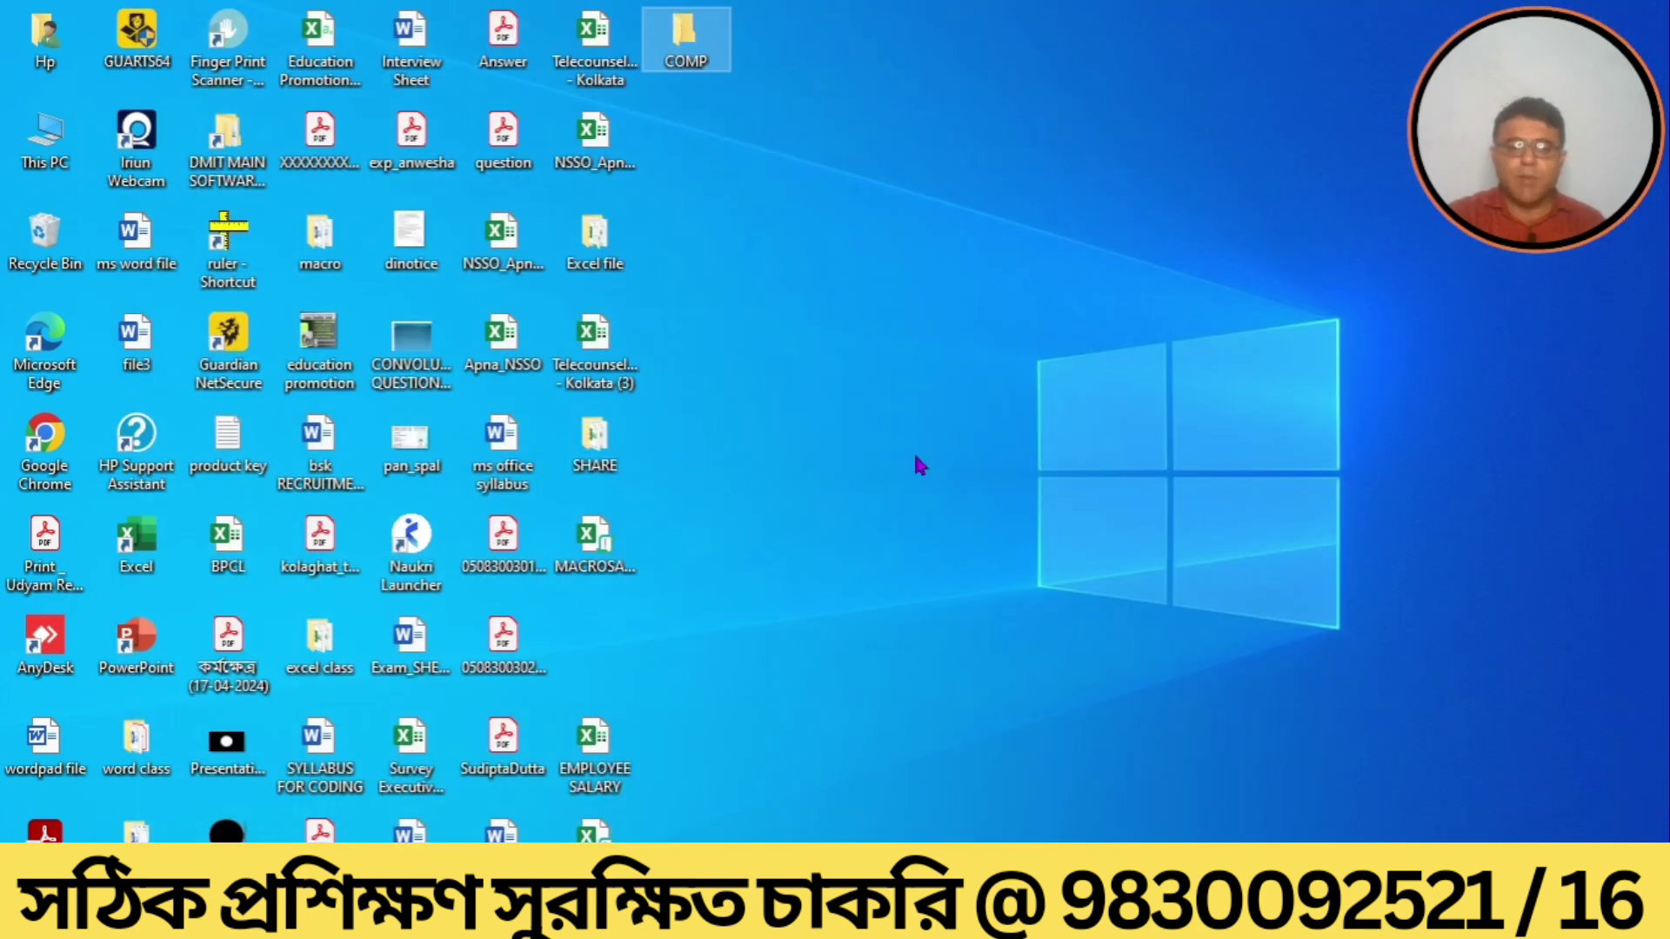
# Launch Excel from the Windows search and create a blank workbook.
pyautogui.press('super+s')
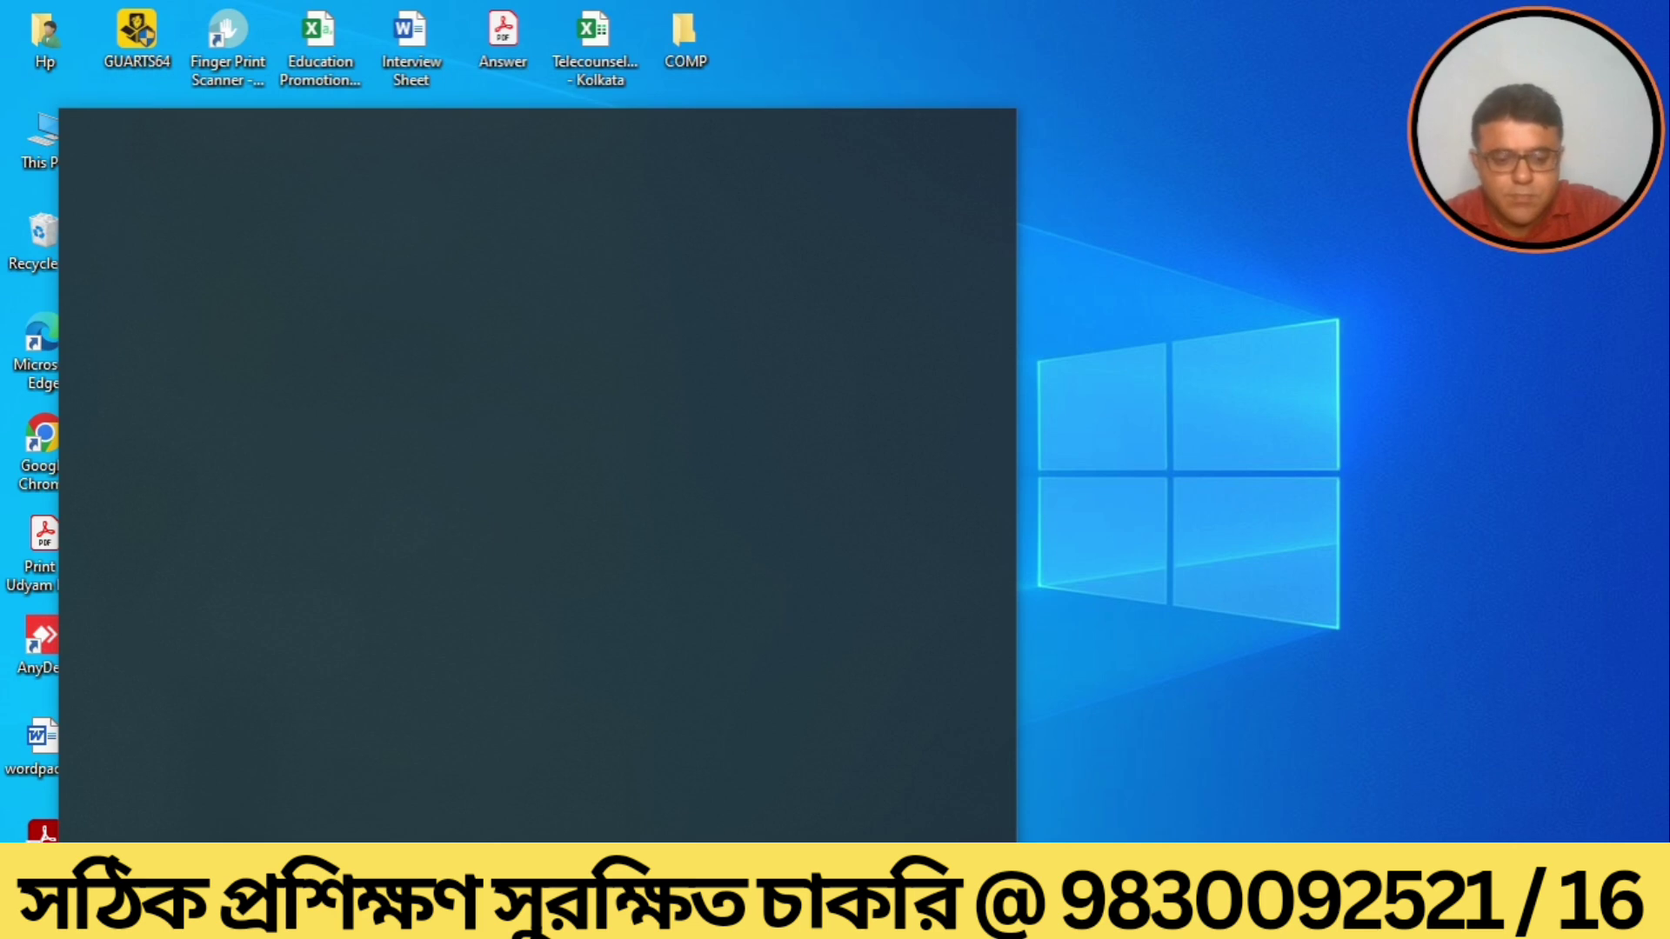
pyautogui.write('ESC')
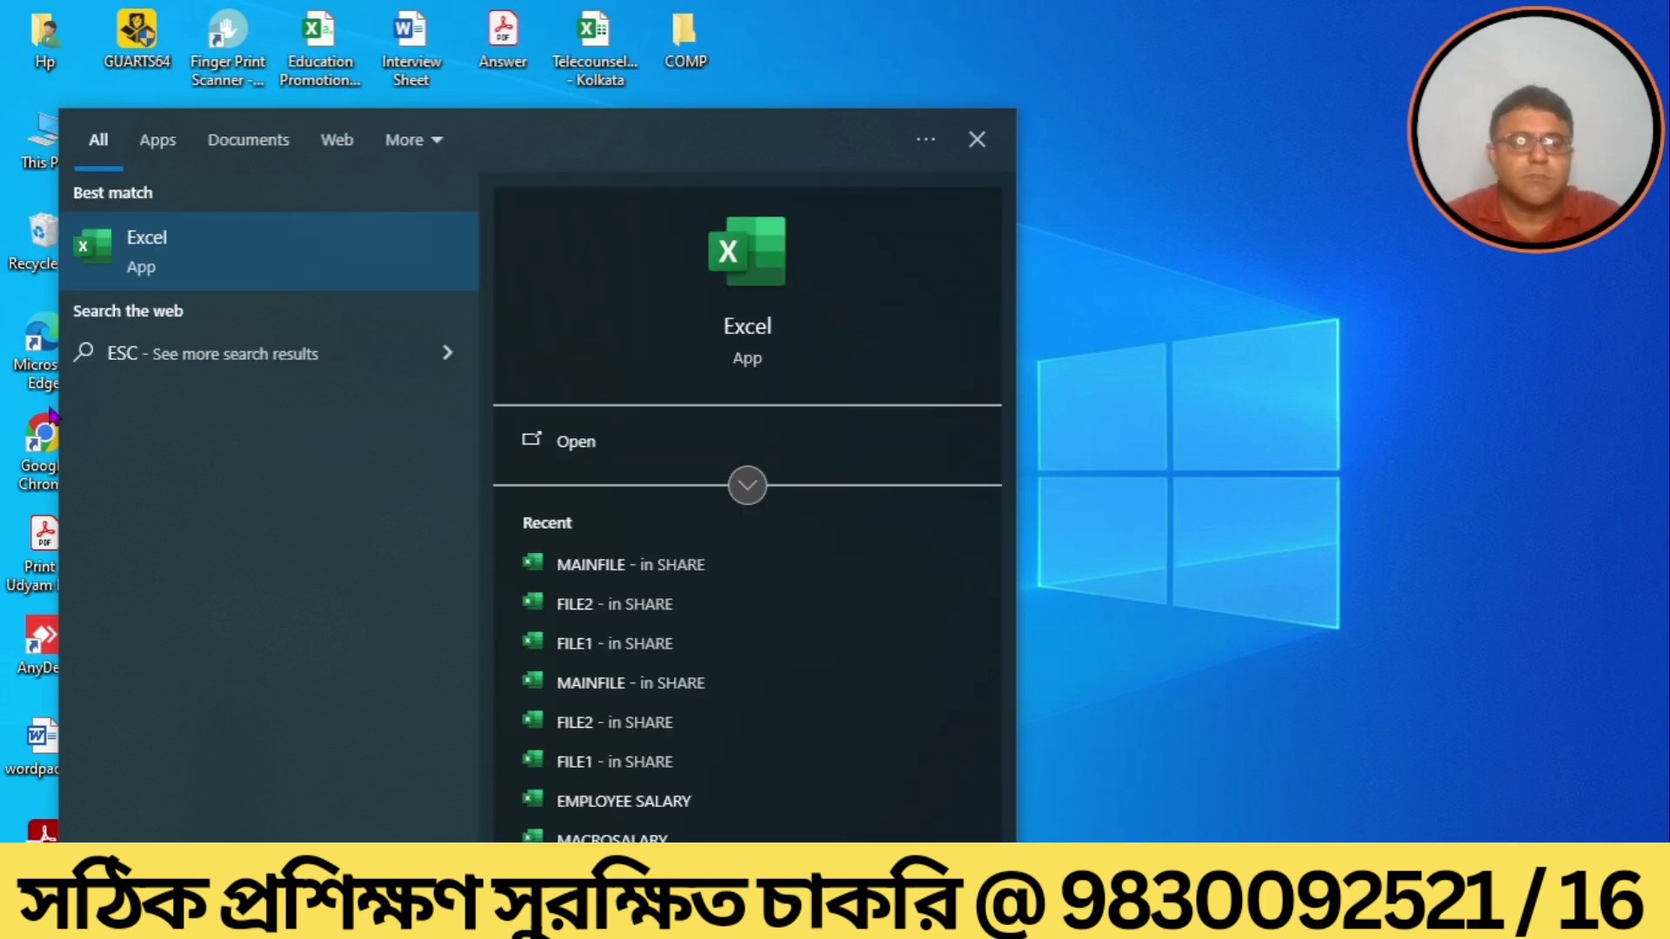
pyautogui.click(130, 244)
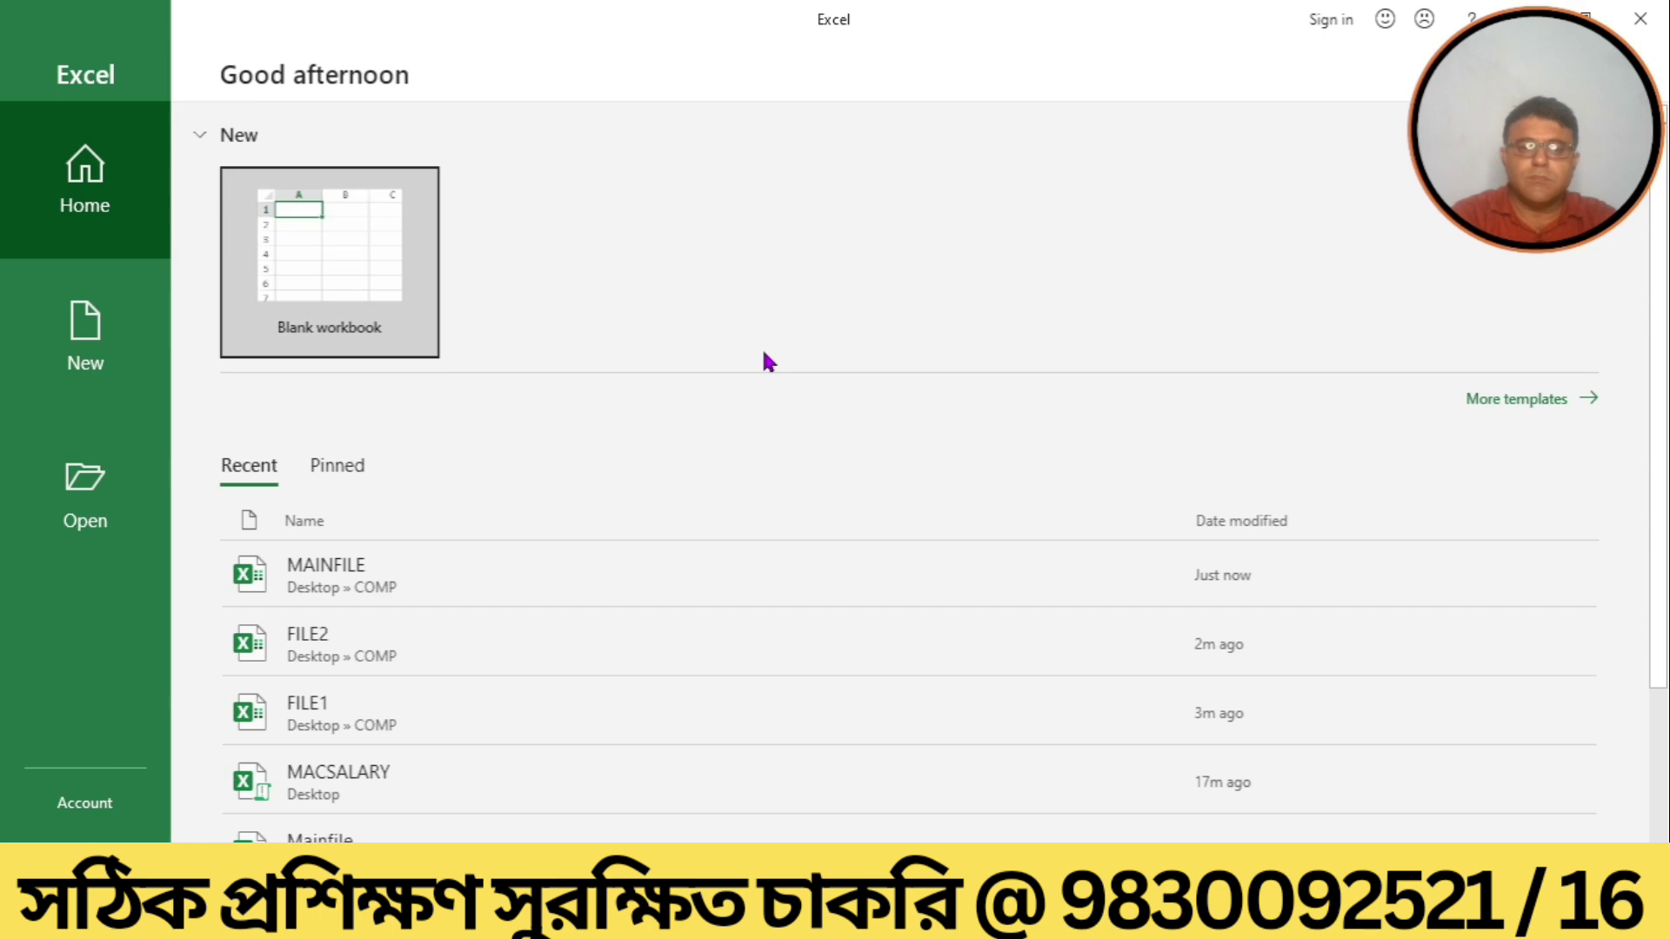
pyautogui.click(356, 258)
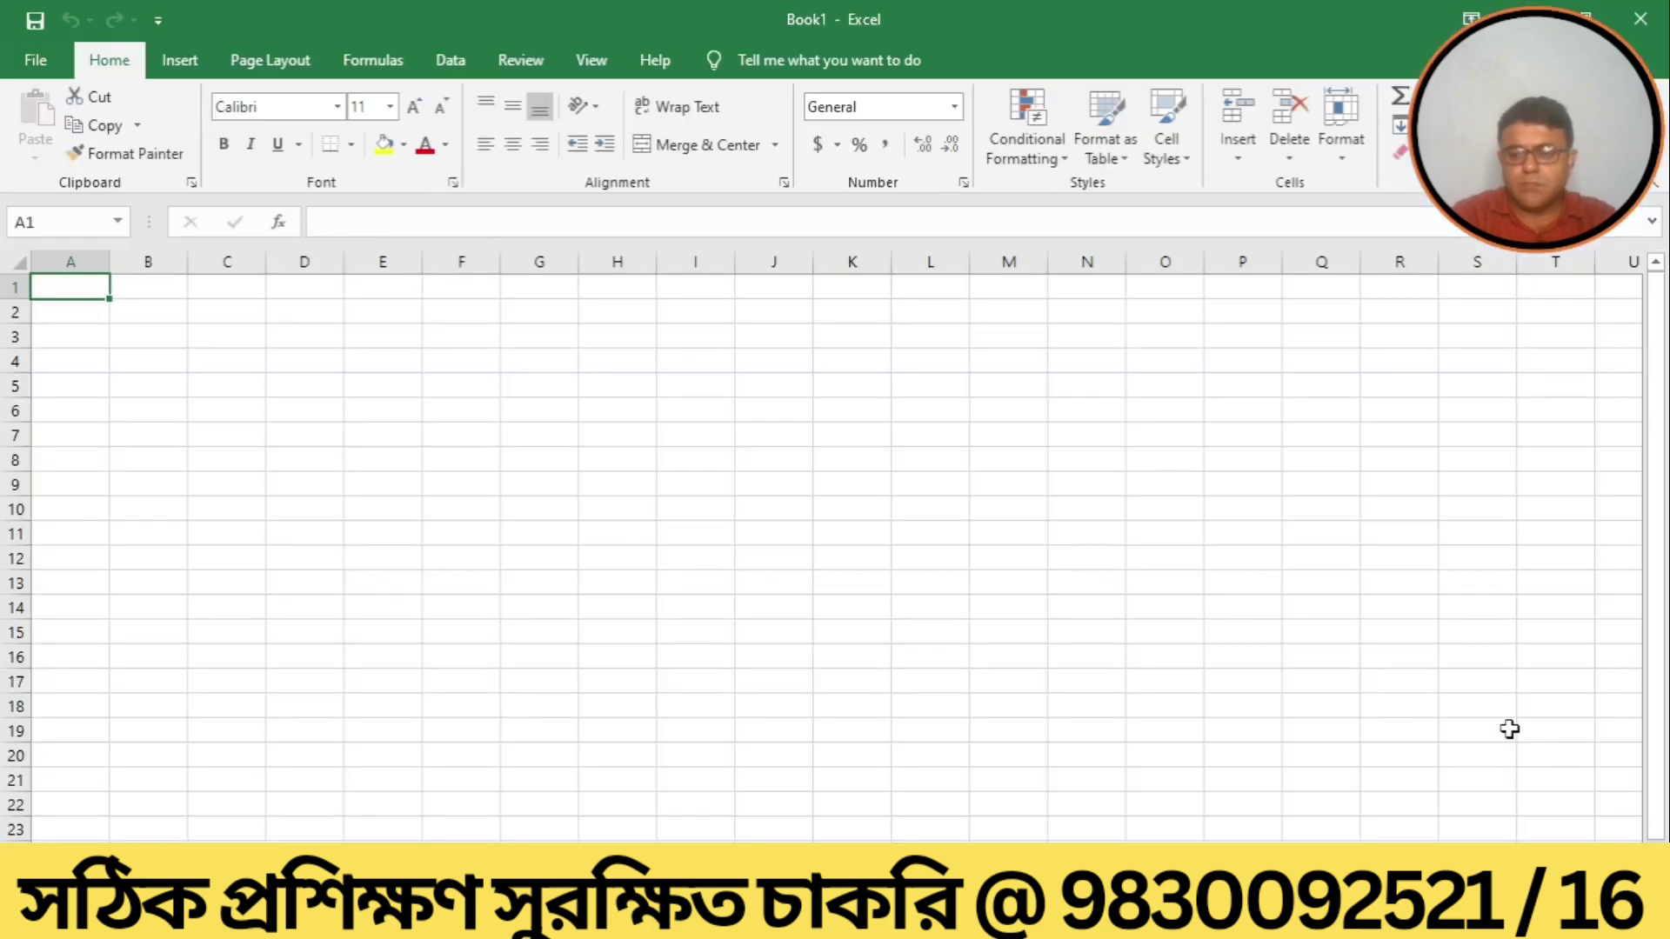
pyautogui.scroll(4, 596, 495)
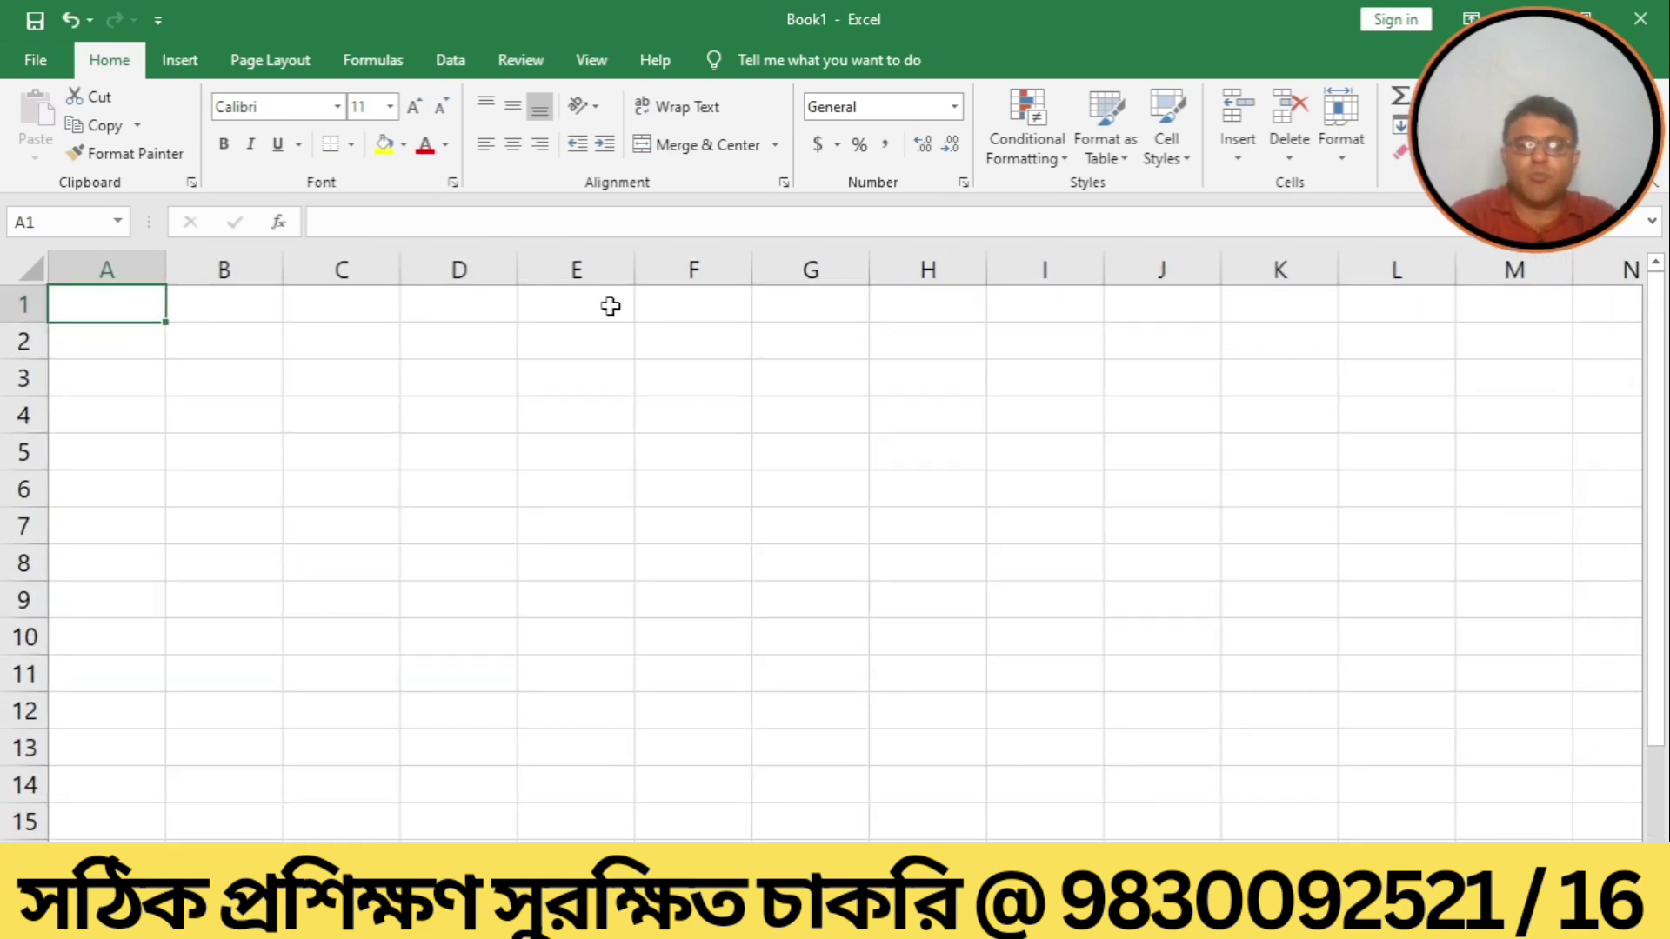
# Enter the column headings NAME in E1 and MARKS in F1.
pyautogui.click(594, 306)
pyautogui.write('NMAW')
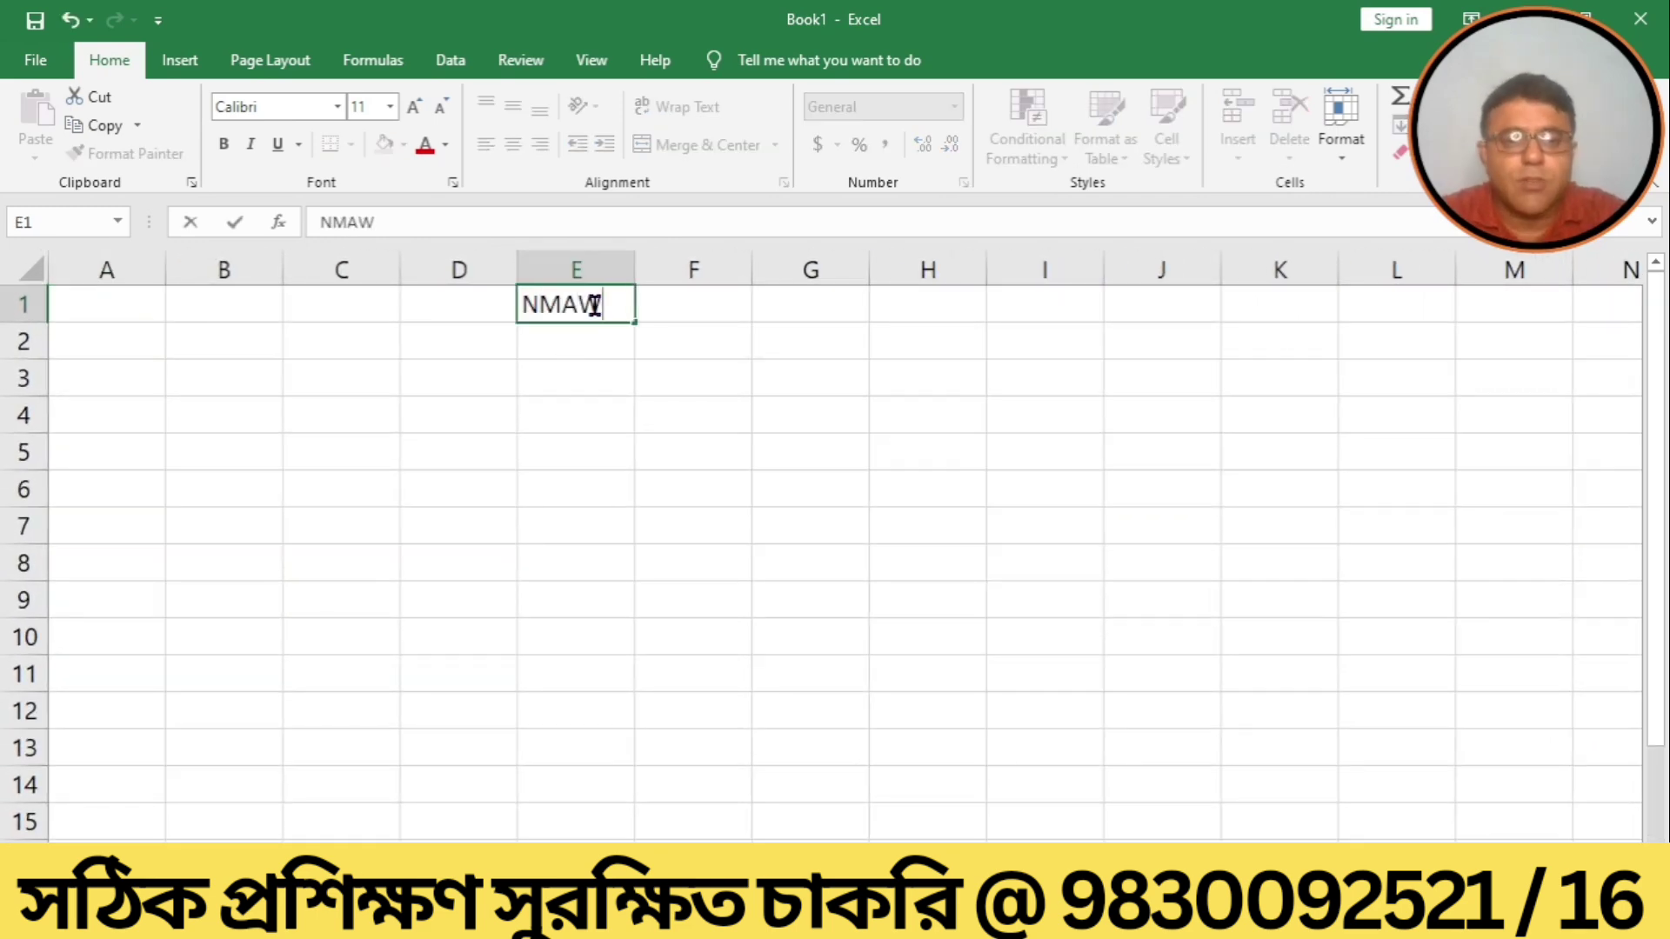
pyautogui.press('BackSpace')
pyautogui.press('BackSpace')
pyautogui.press('BackSpace')
pyautogui.press('BackSpace')
pyautogui.write('N')
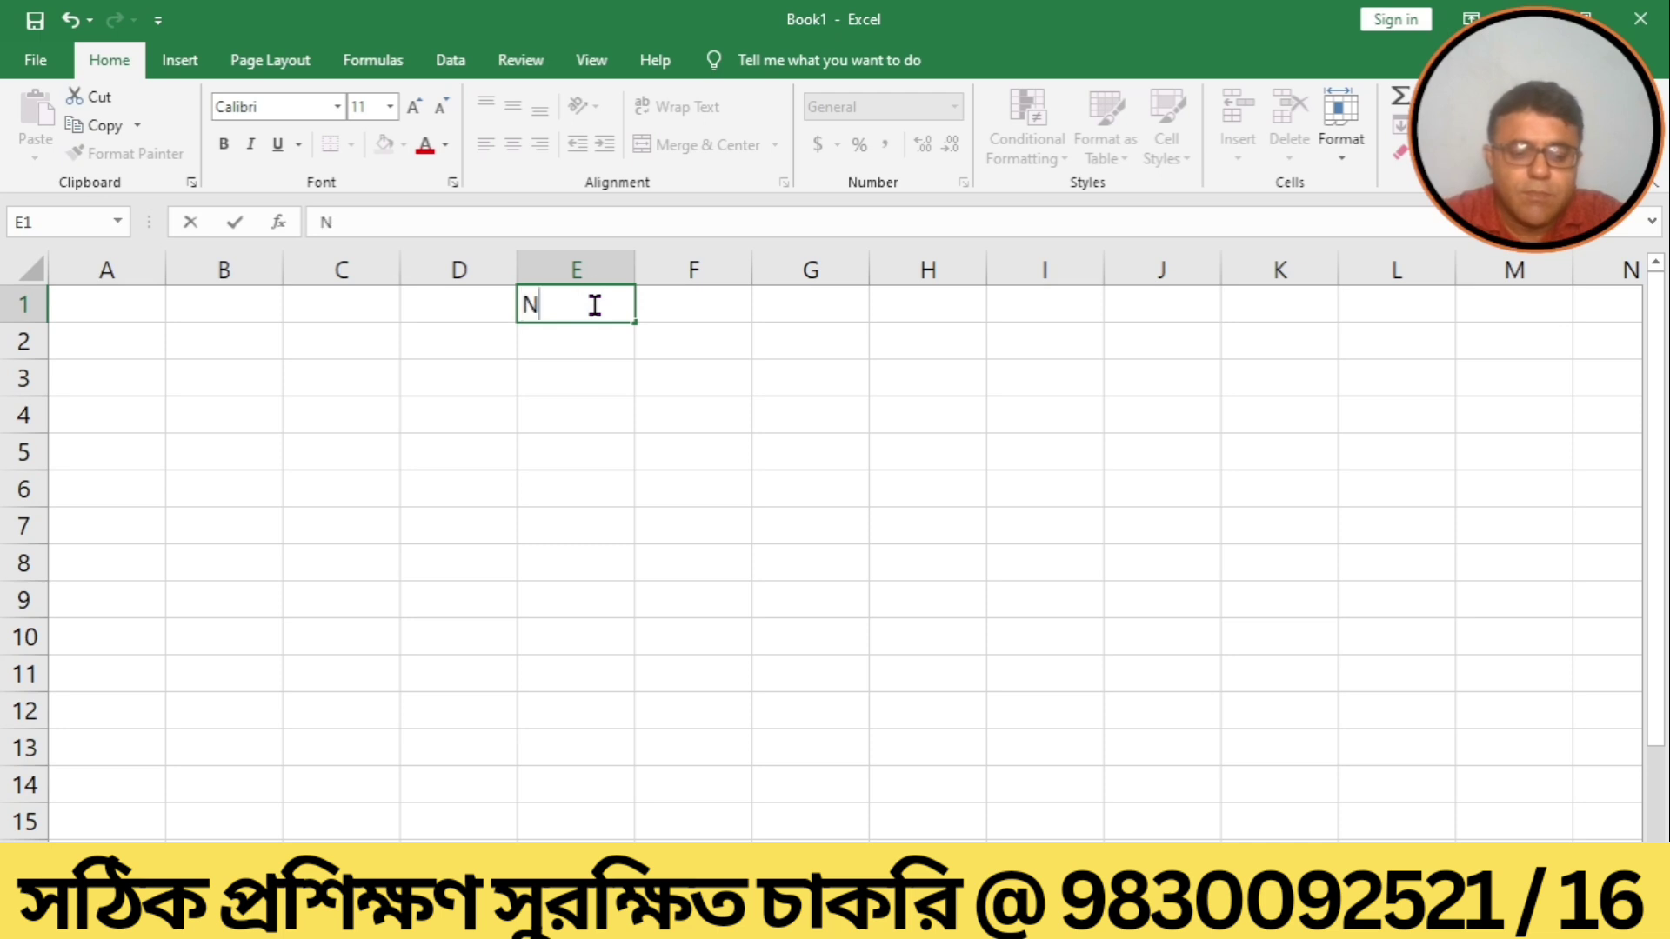
pyautogui.write('AME')
pyautogui.press('Tab')
pyautogui.write('MAZ')
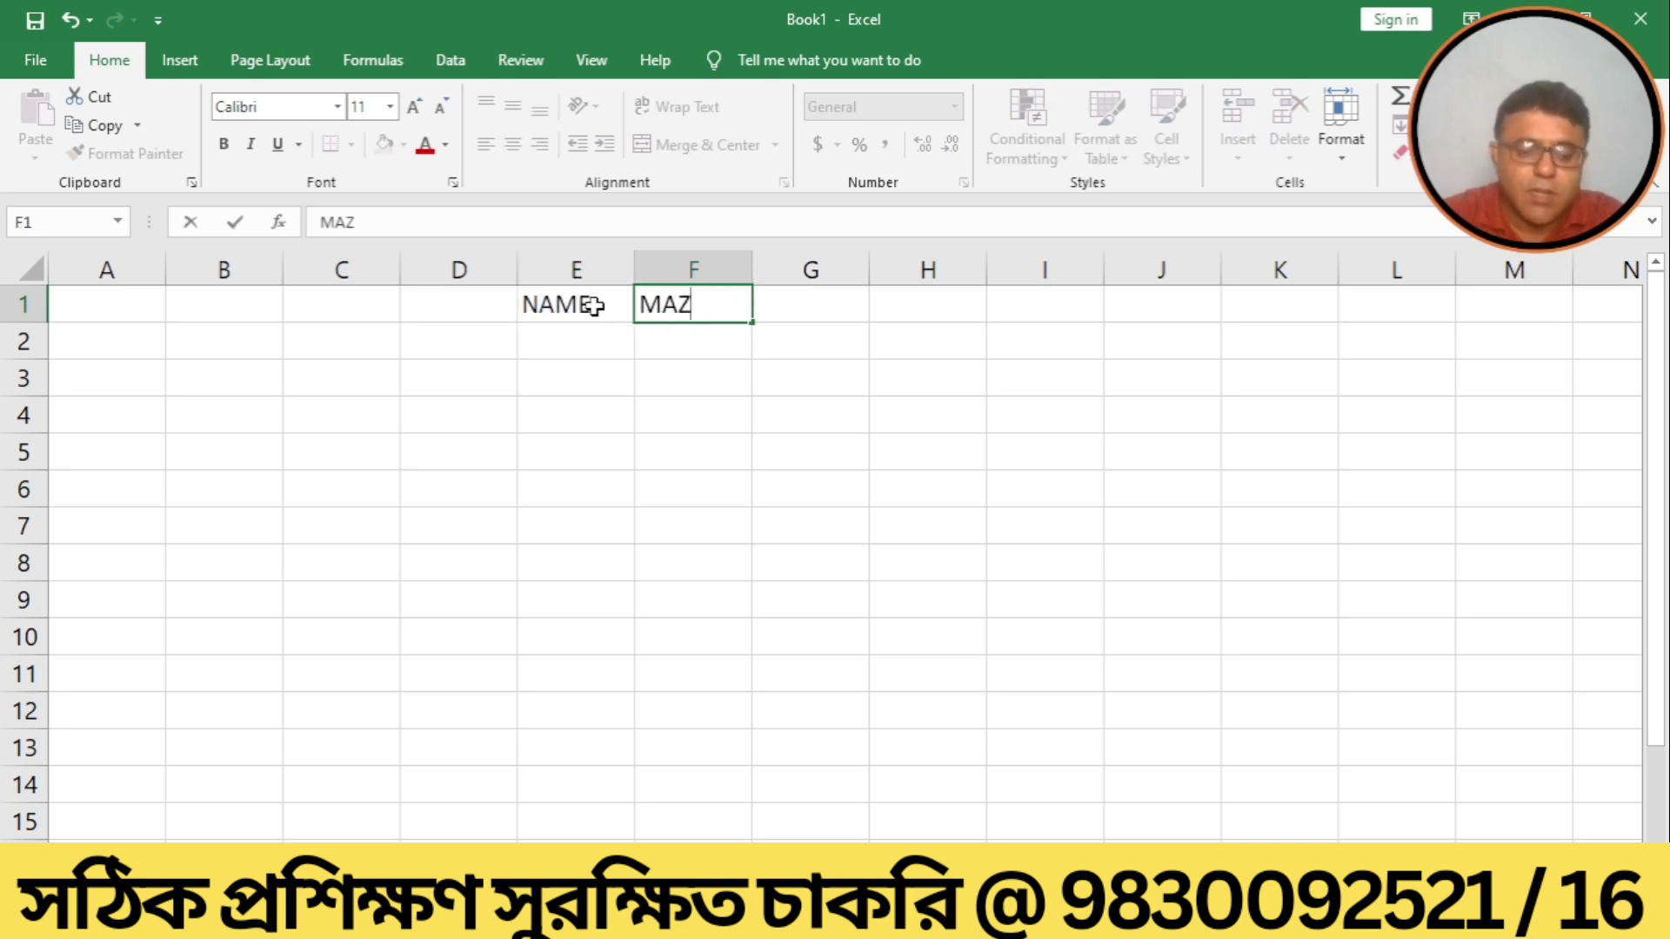
pyautogui.write('RKS')
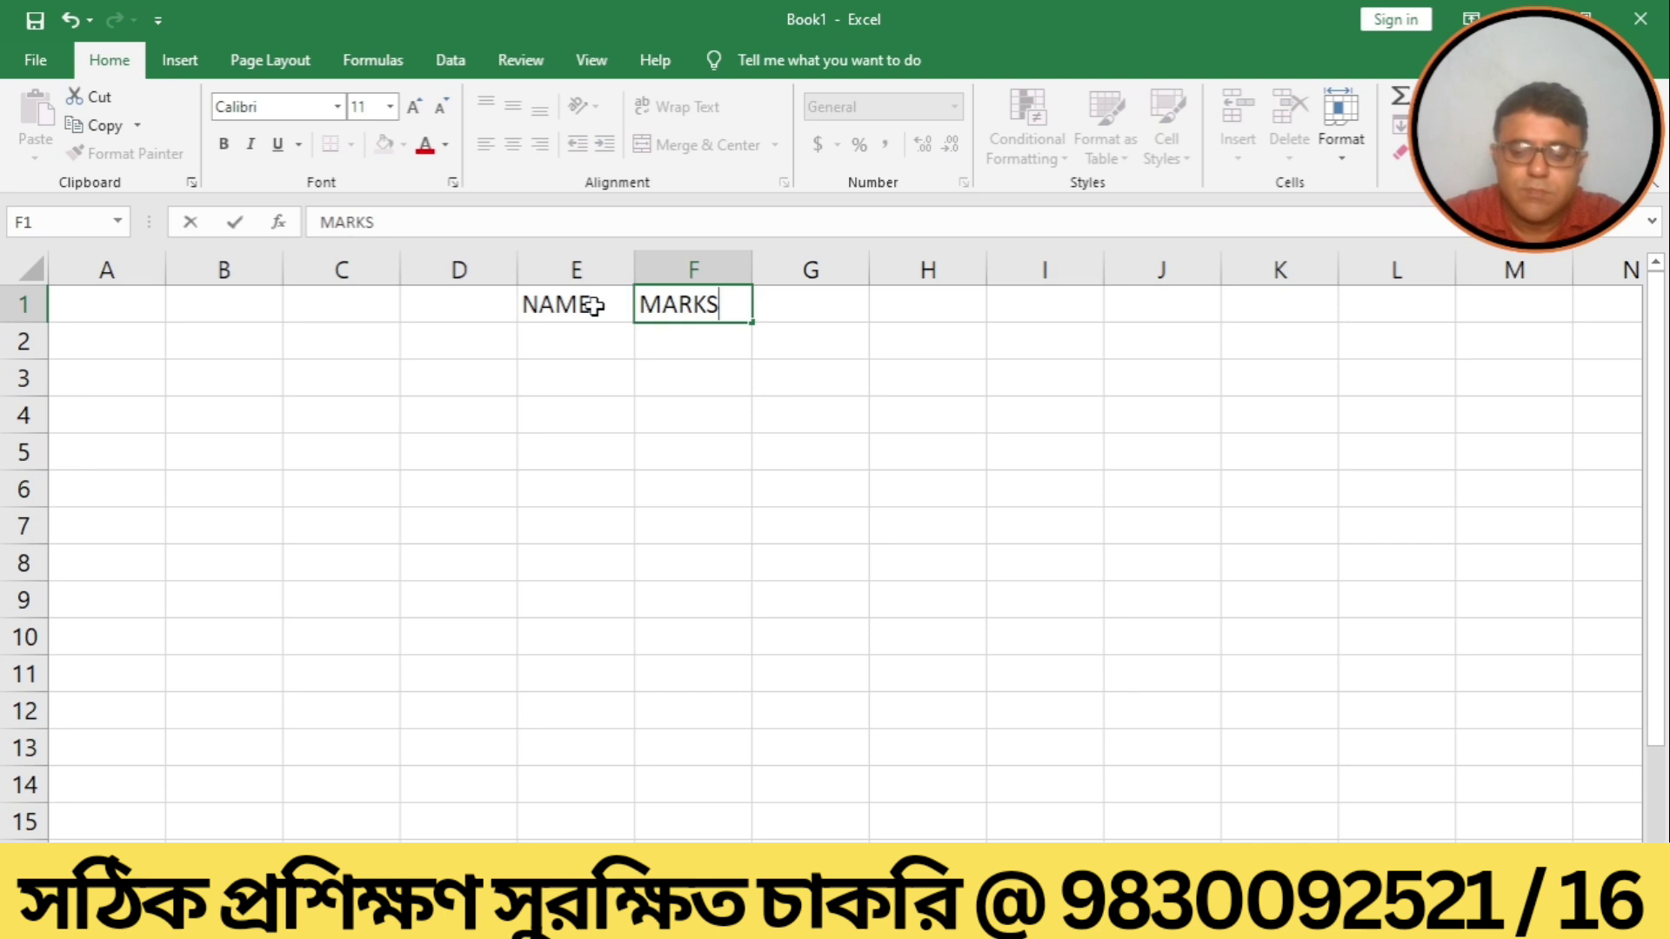
pyautogui.press('Return')
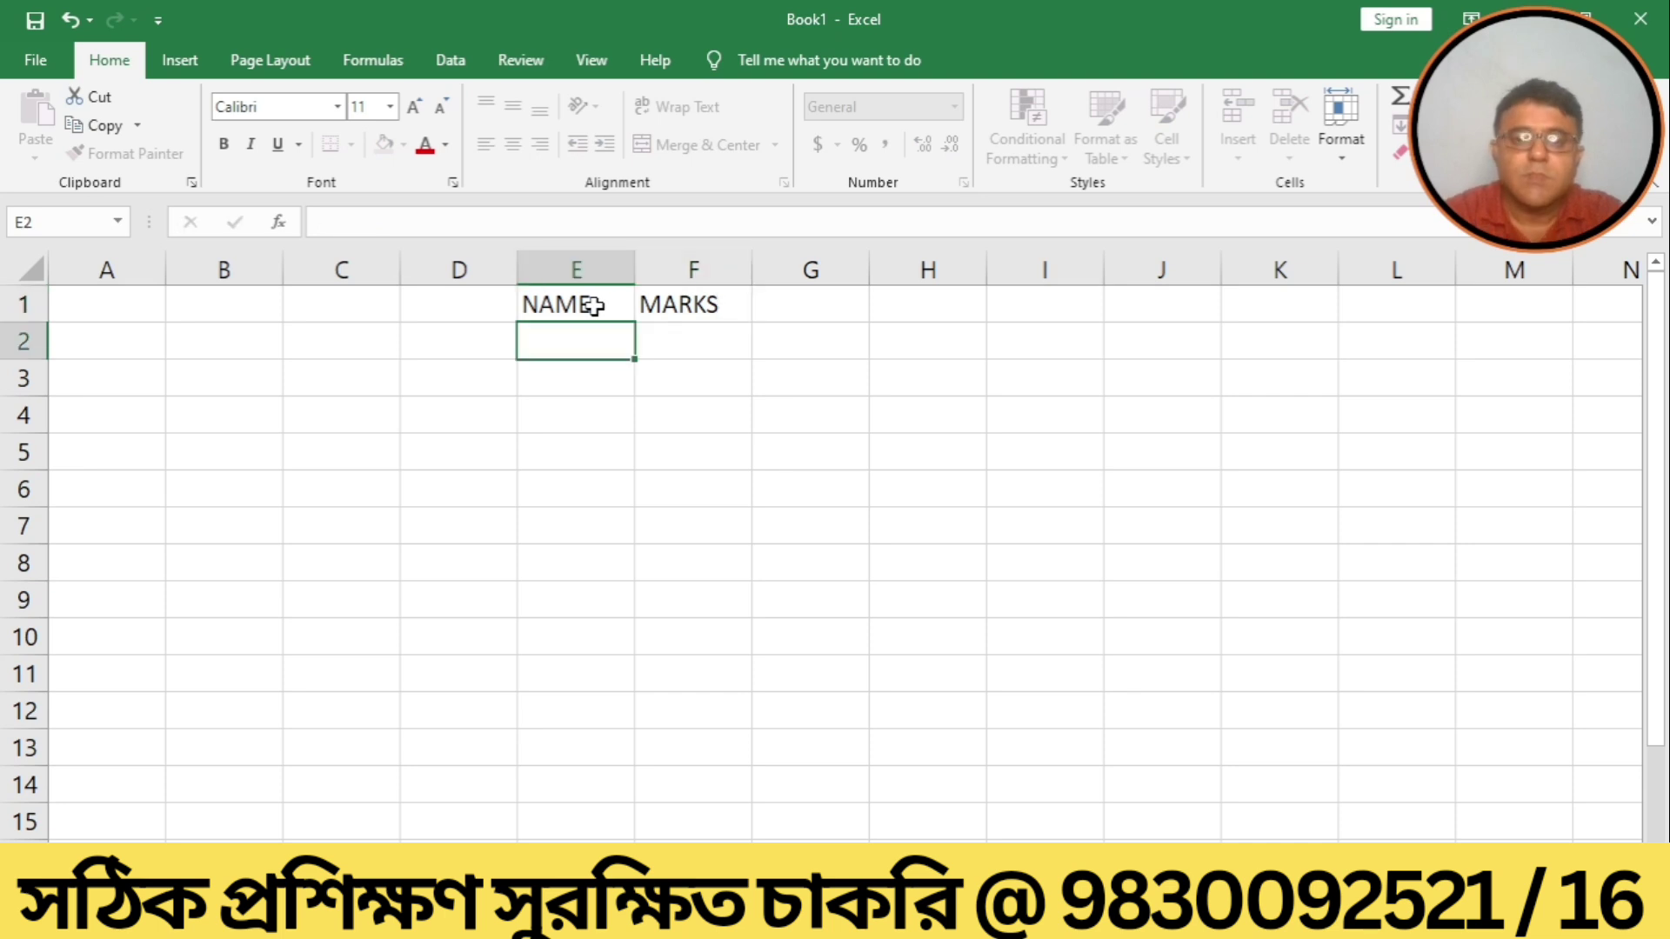
# Share the workbook with the legacy shared workbooks feature, saving it as MAINFILE in the Desktop's COMP folder, and keep sharing on.
pyautogui.click(526, 63)
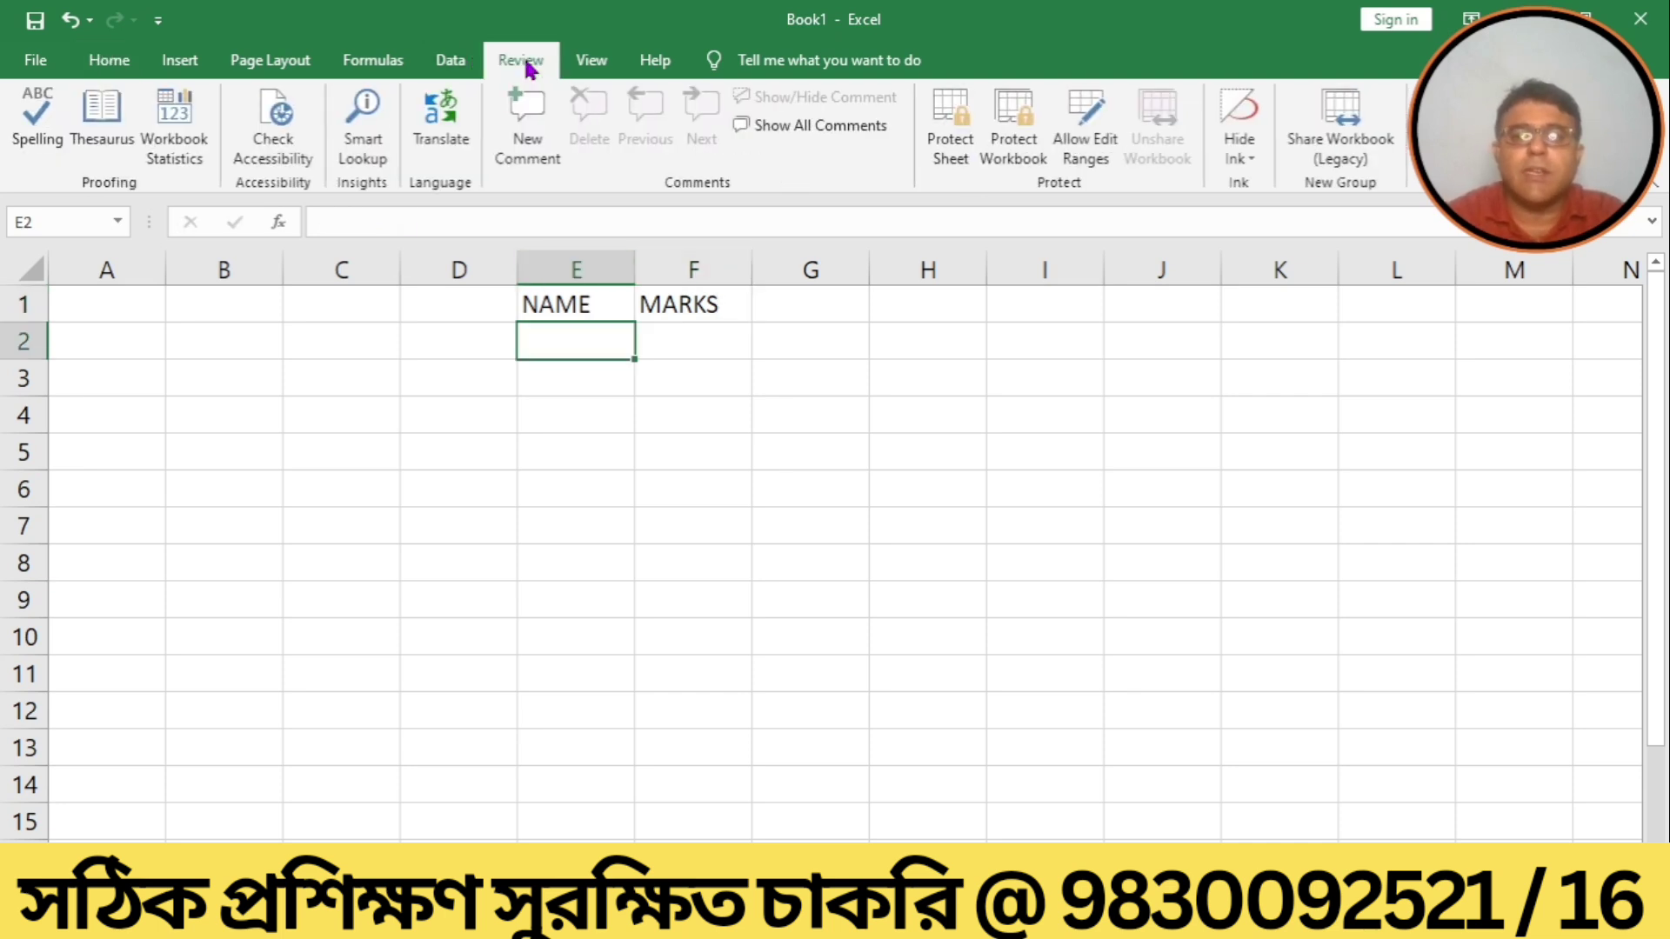
pyautogui.click(1315, 153)
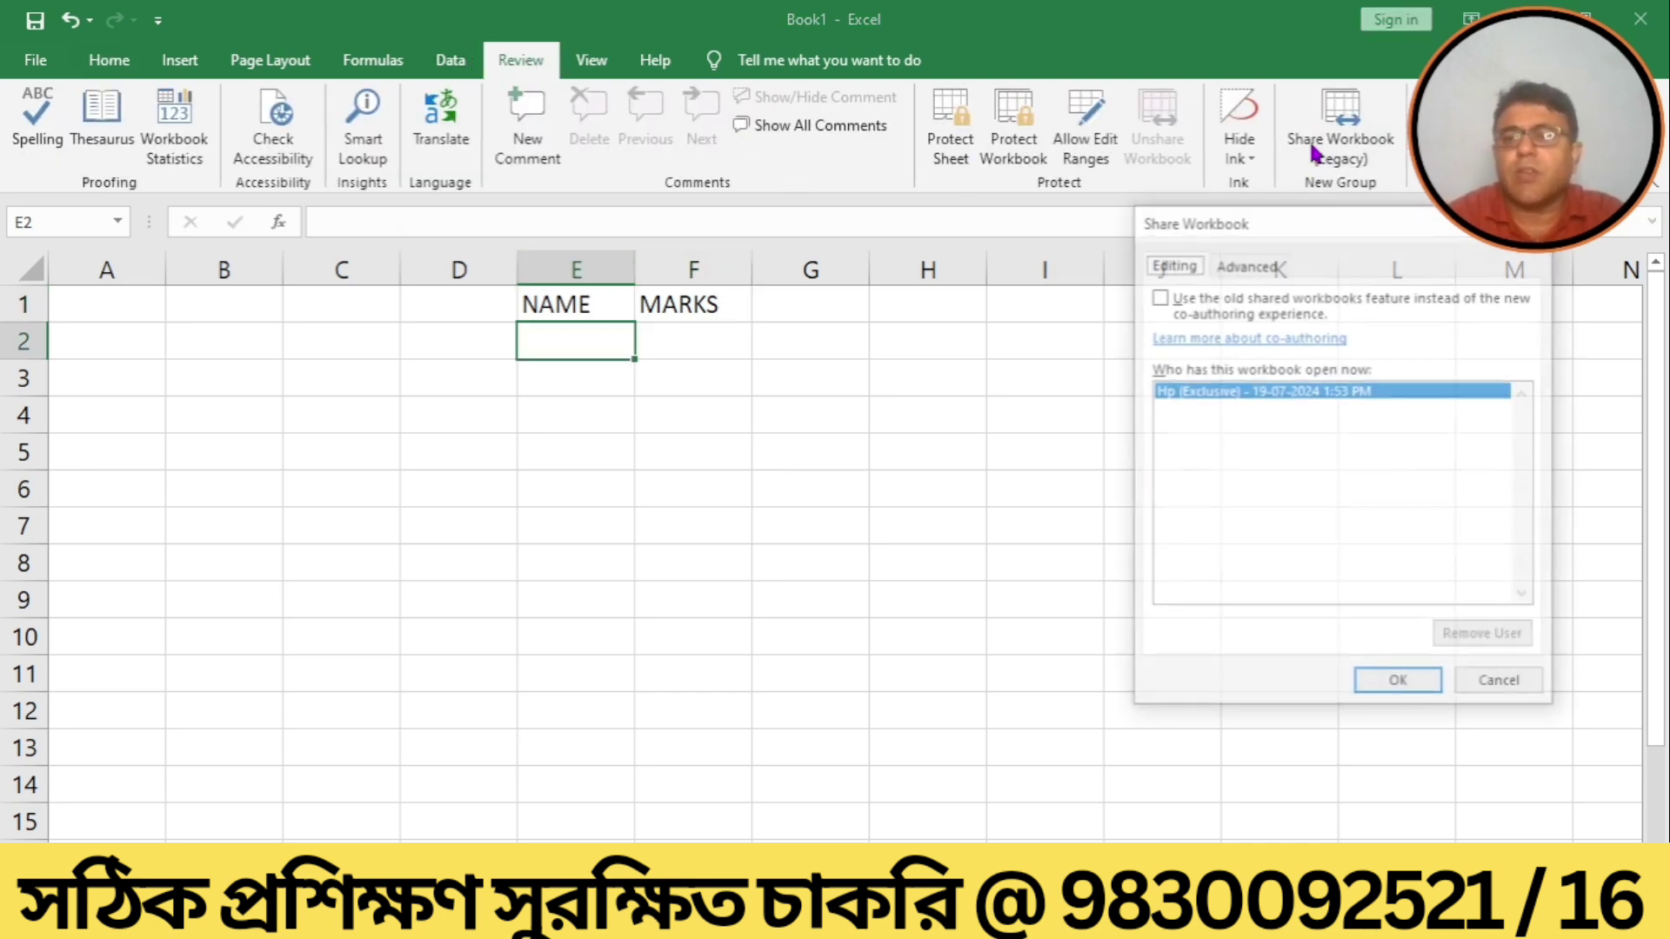
pyautogui.click(1157, 297)
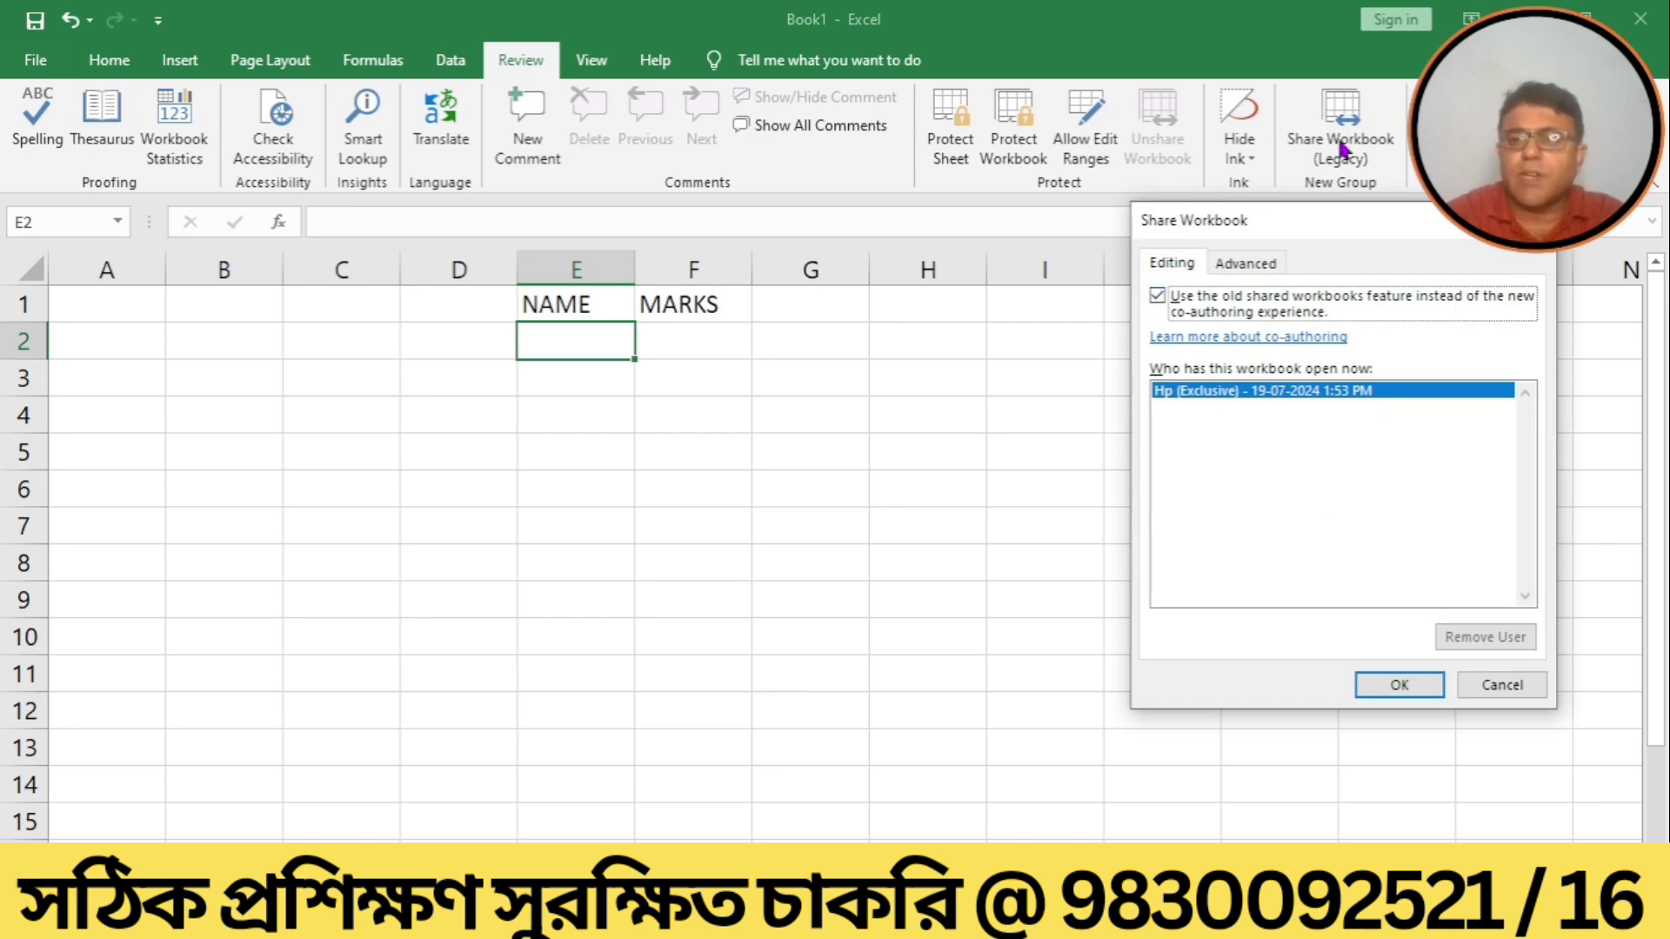
pyautogui.click(1370, 683)
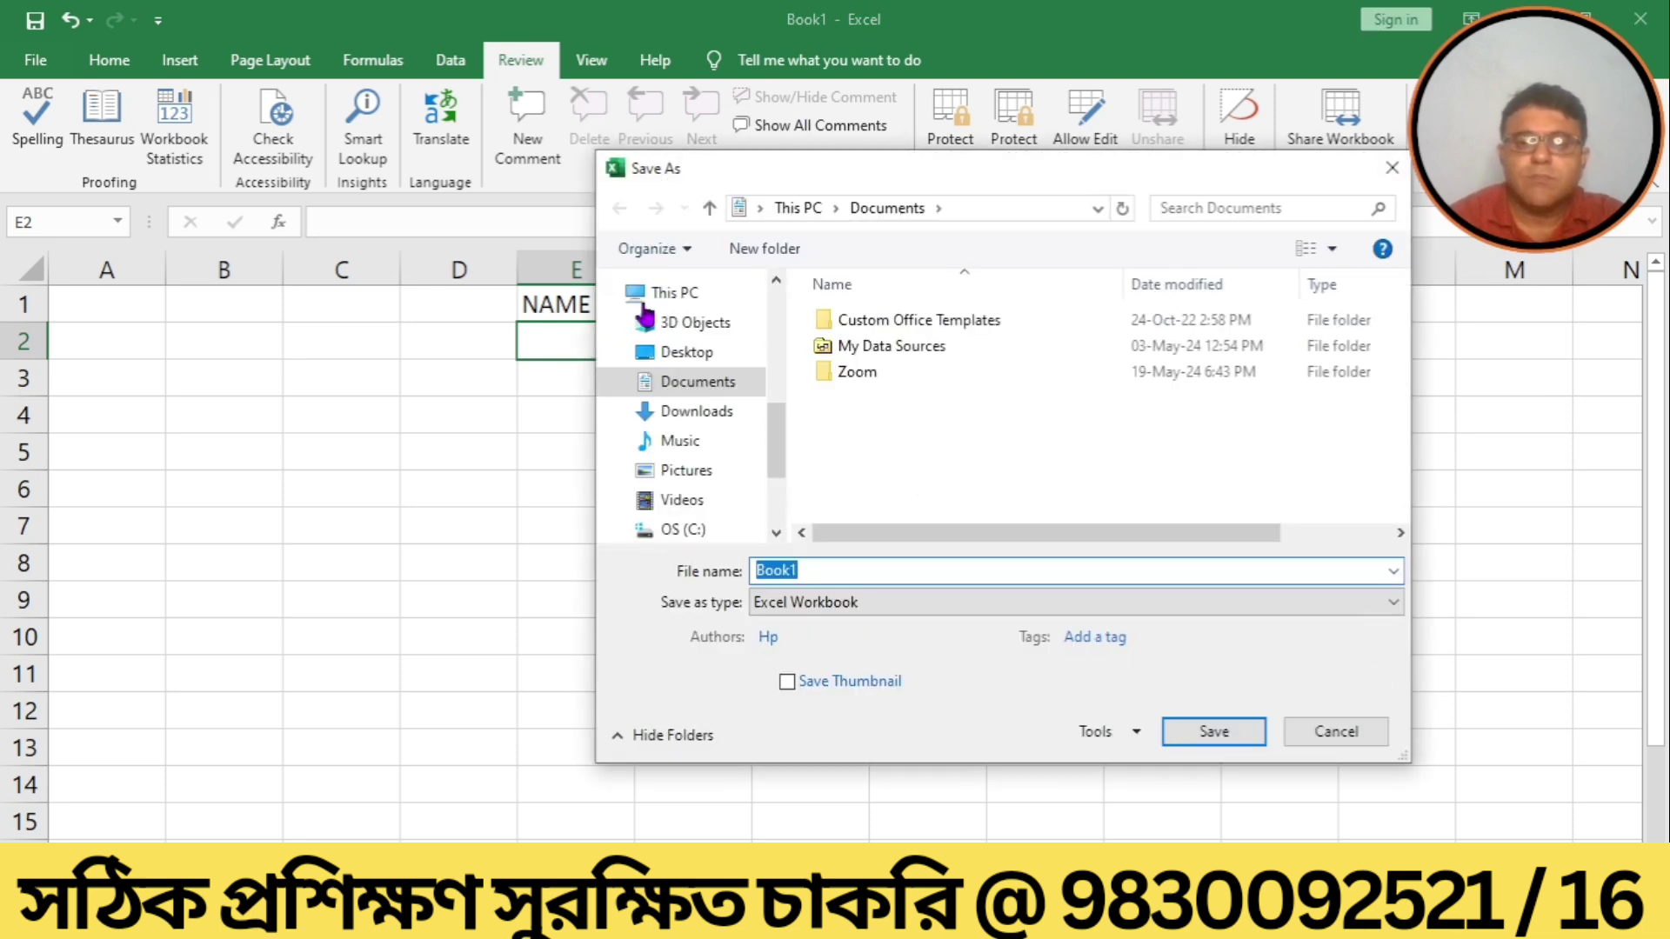
pyautogui.click(691, 352)
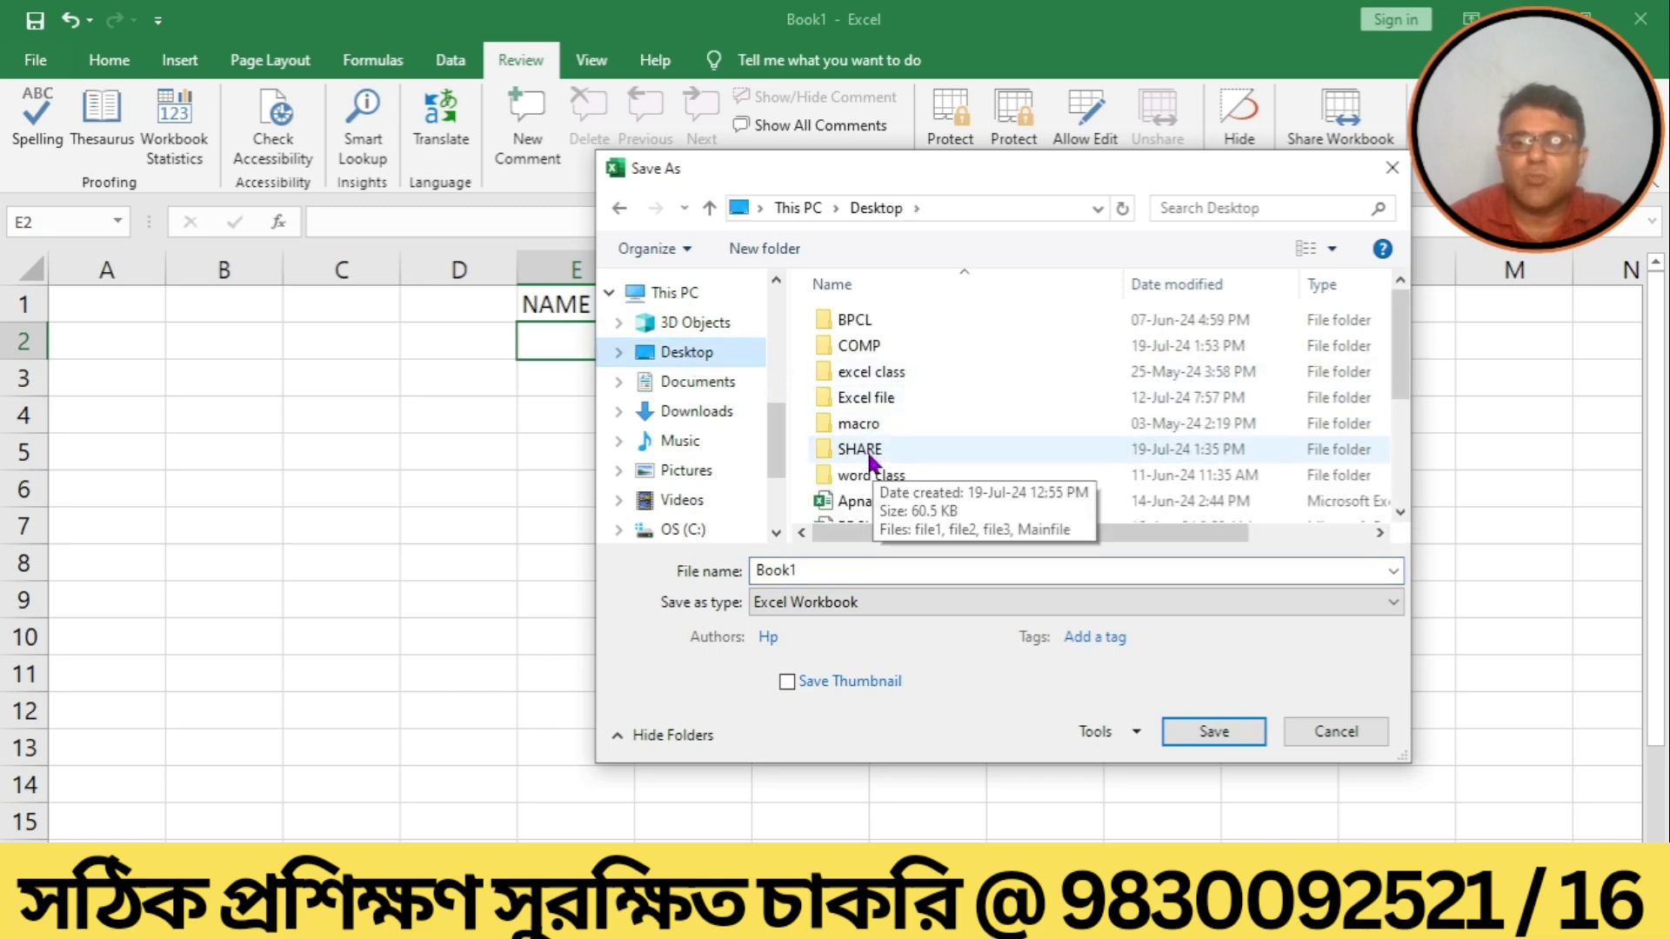
pyautogui.doubleClick(856, 347)
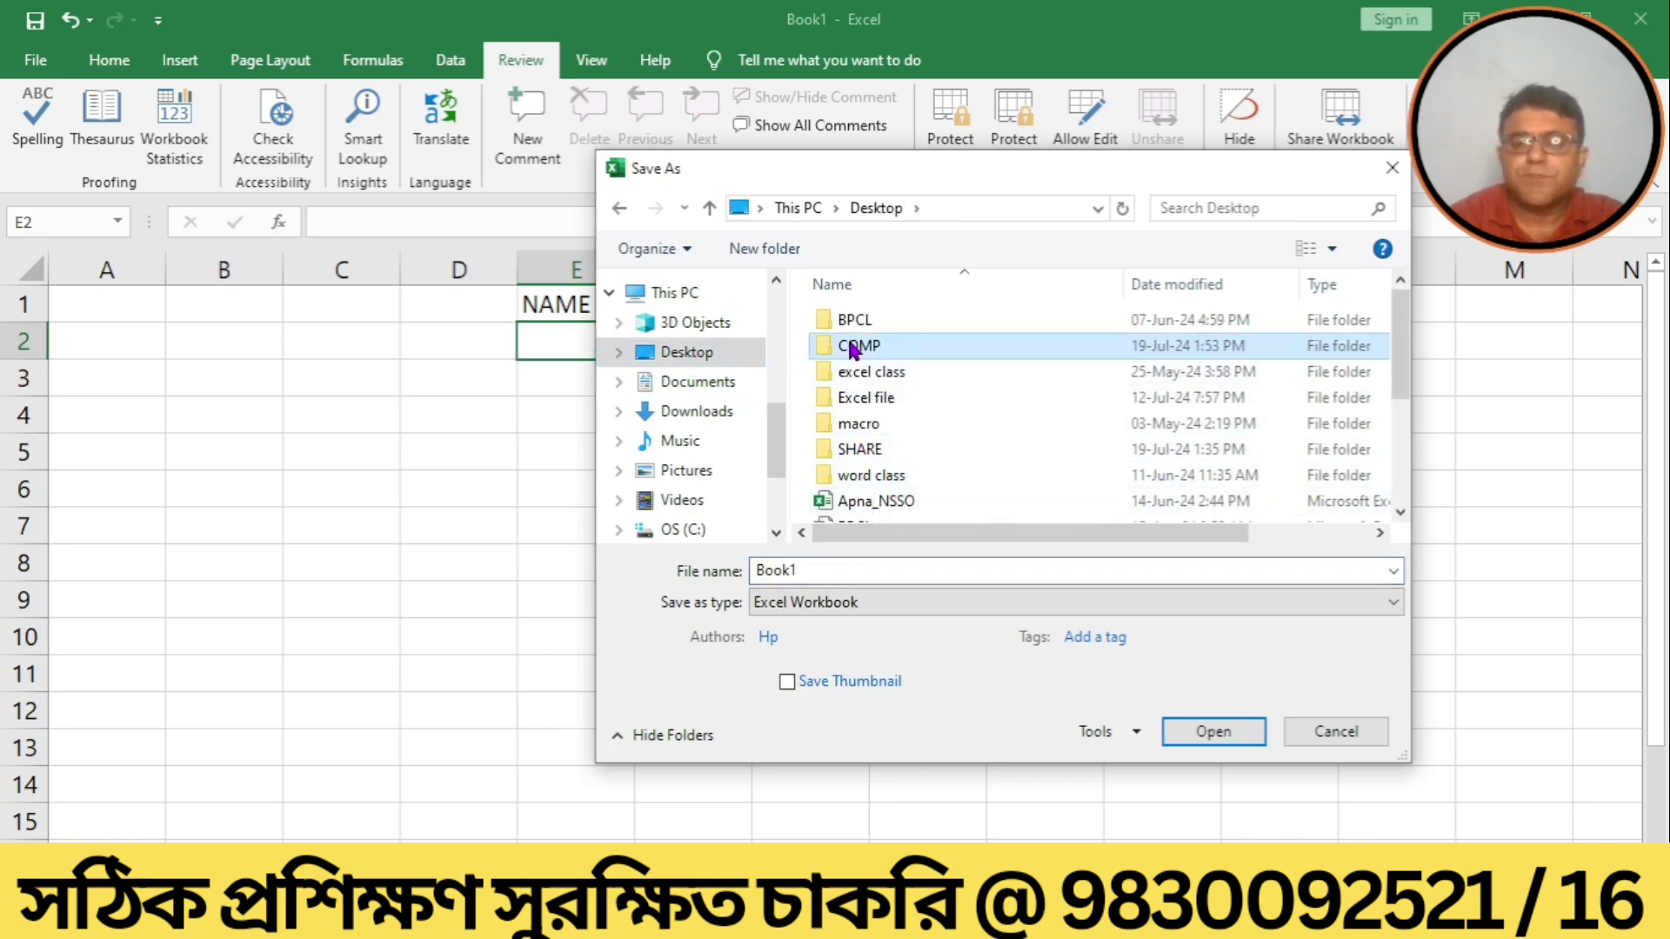
pyautogui.doubleClick(803, 570)
pyautogui.write('MAINFILE')
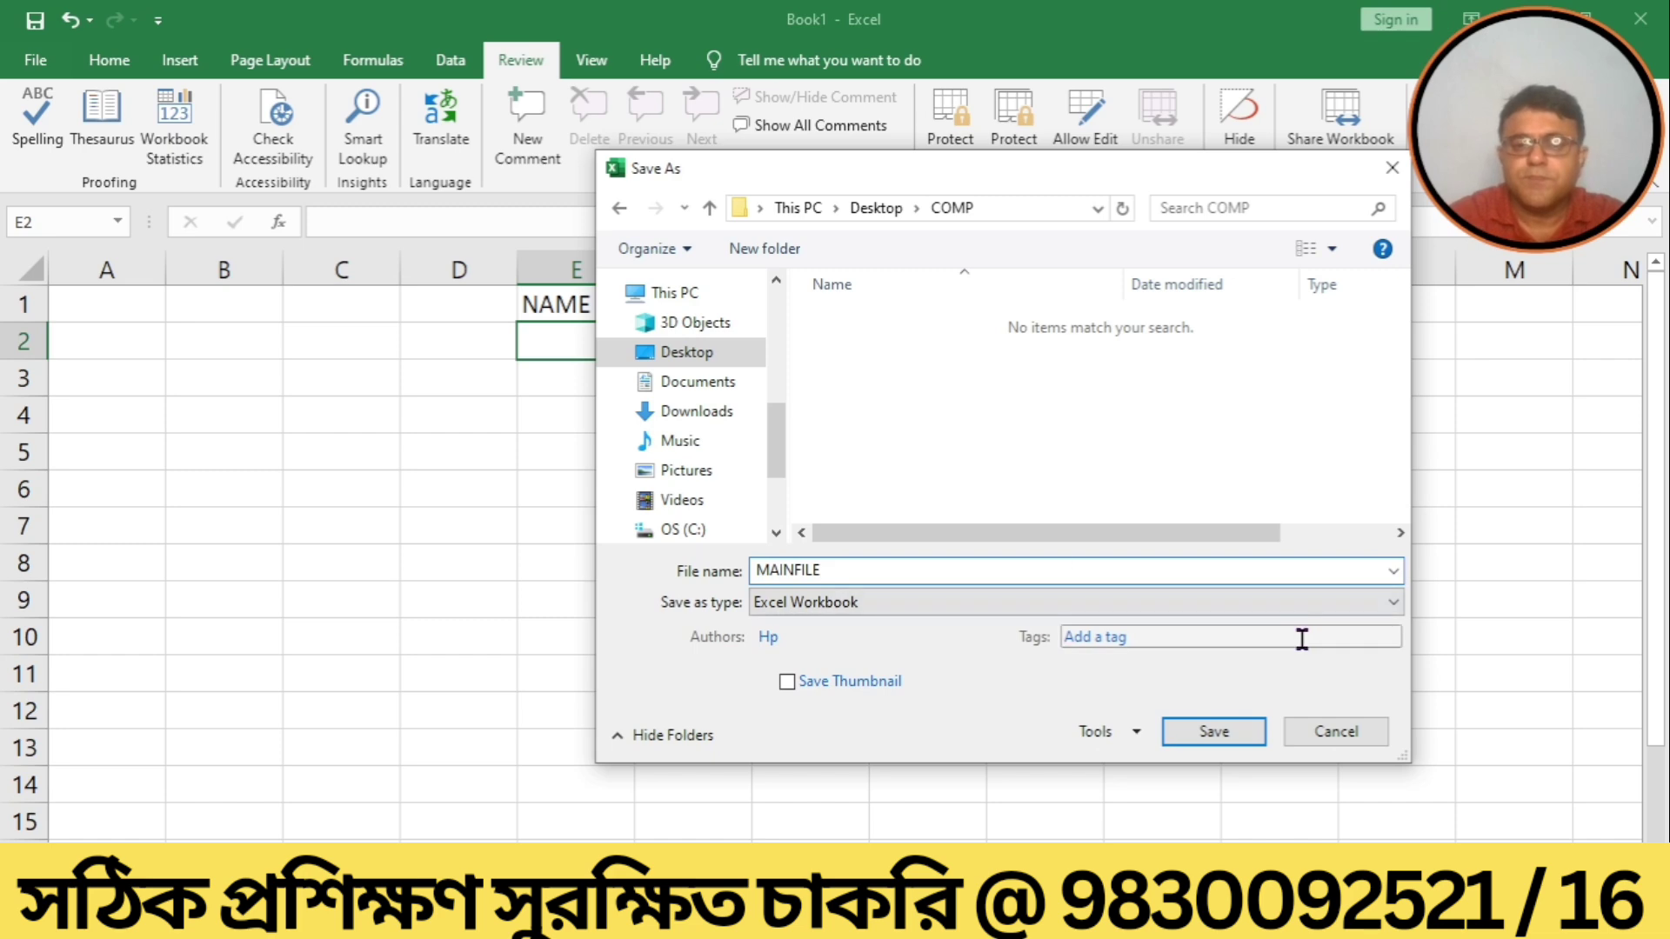
pyautogui.click(1213, 732)
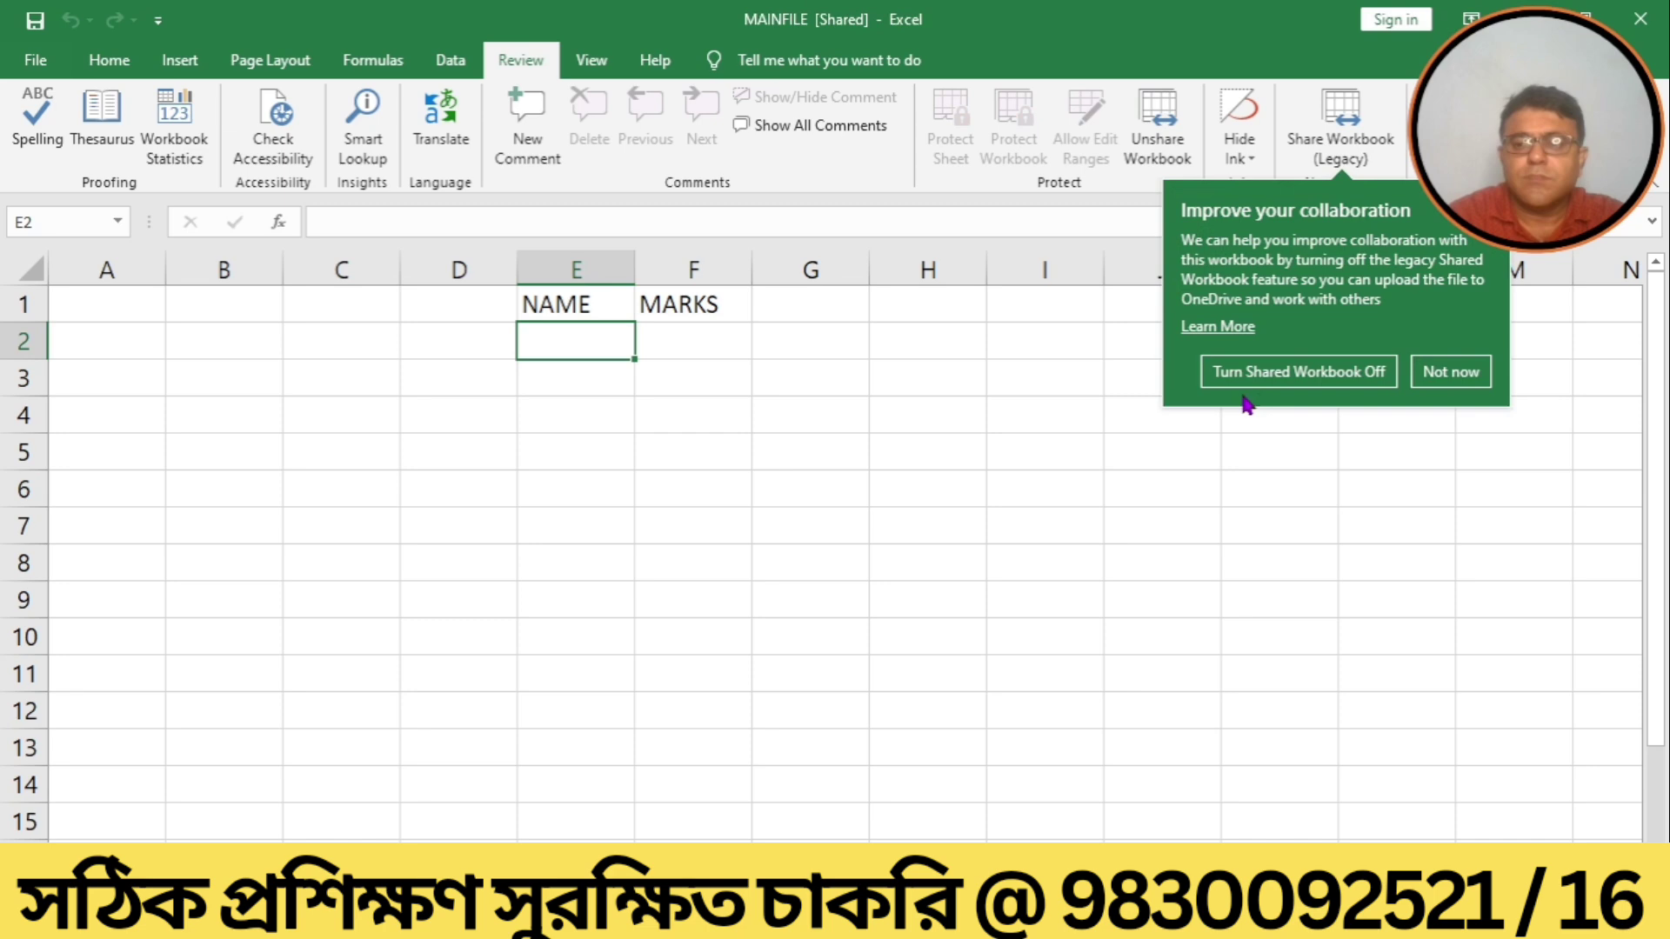
pyautogui.click(1444, 370)
# Save a copy of the shared MAINFILE workbook as FILE1 in the Desktop's COMP folder.
pyautogui.click(34, 58)
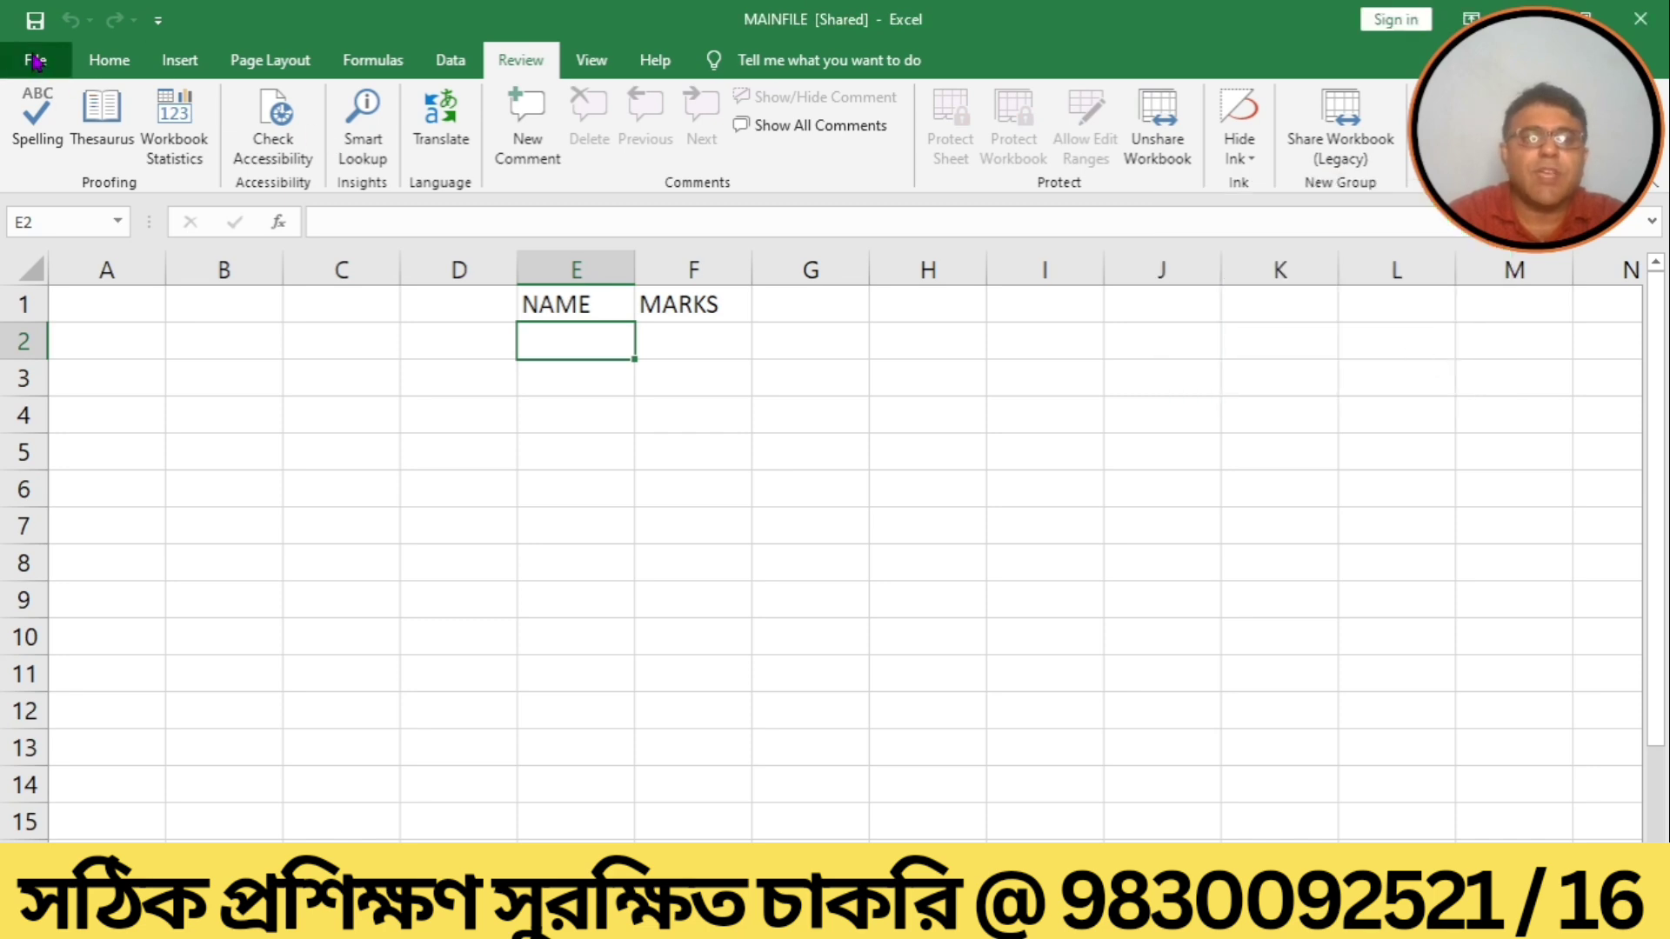
pyautogui.click(98, 397)
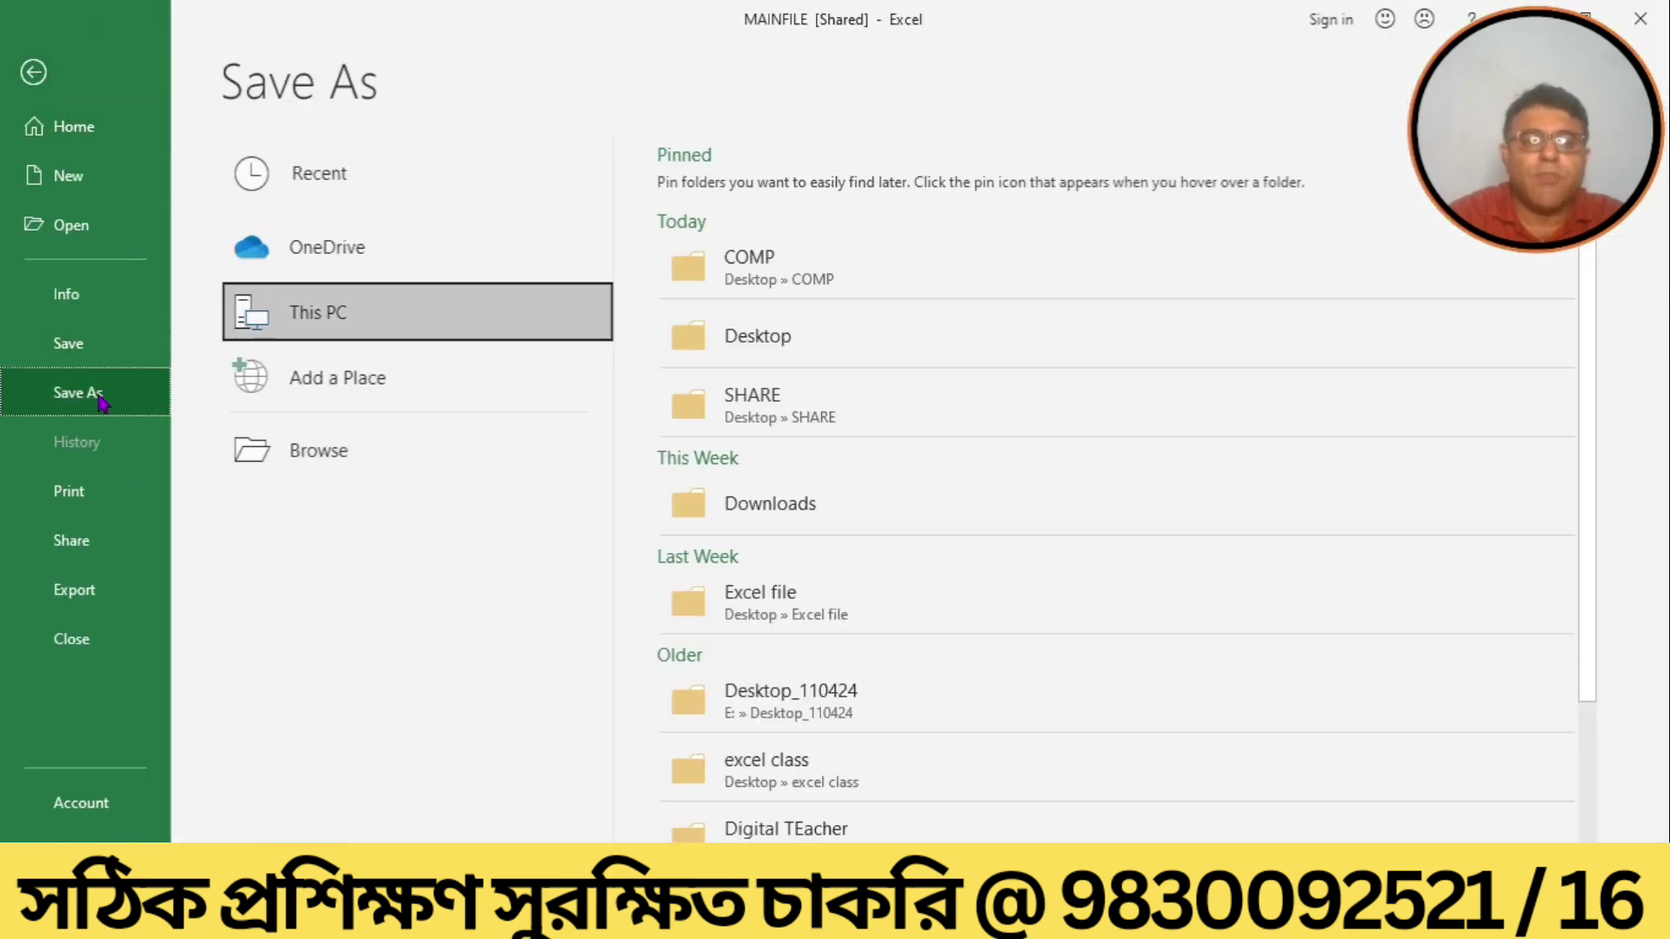
pyautogui.click(367, 454)
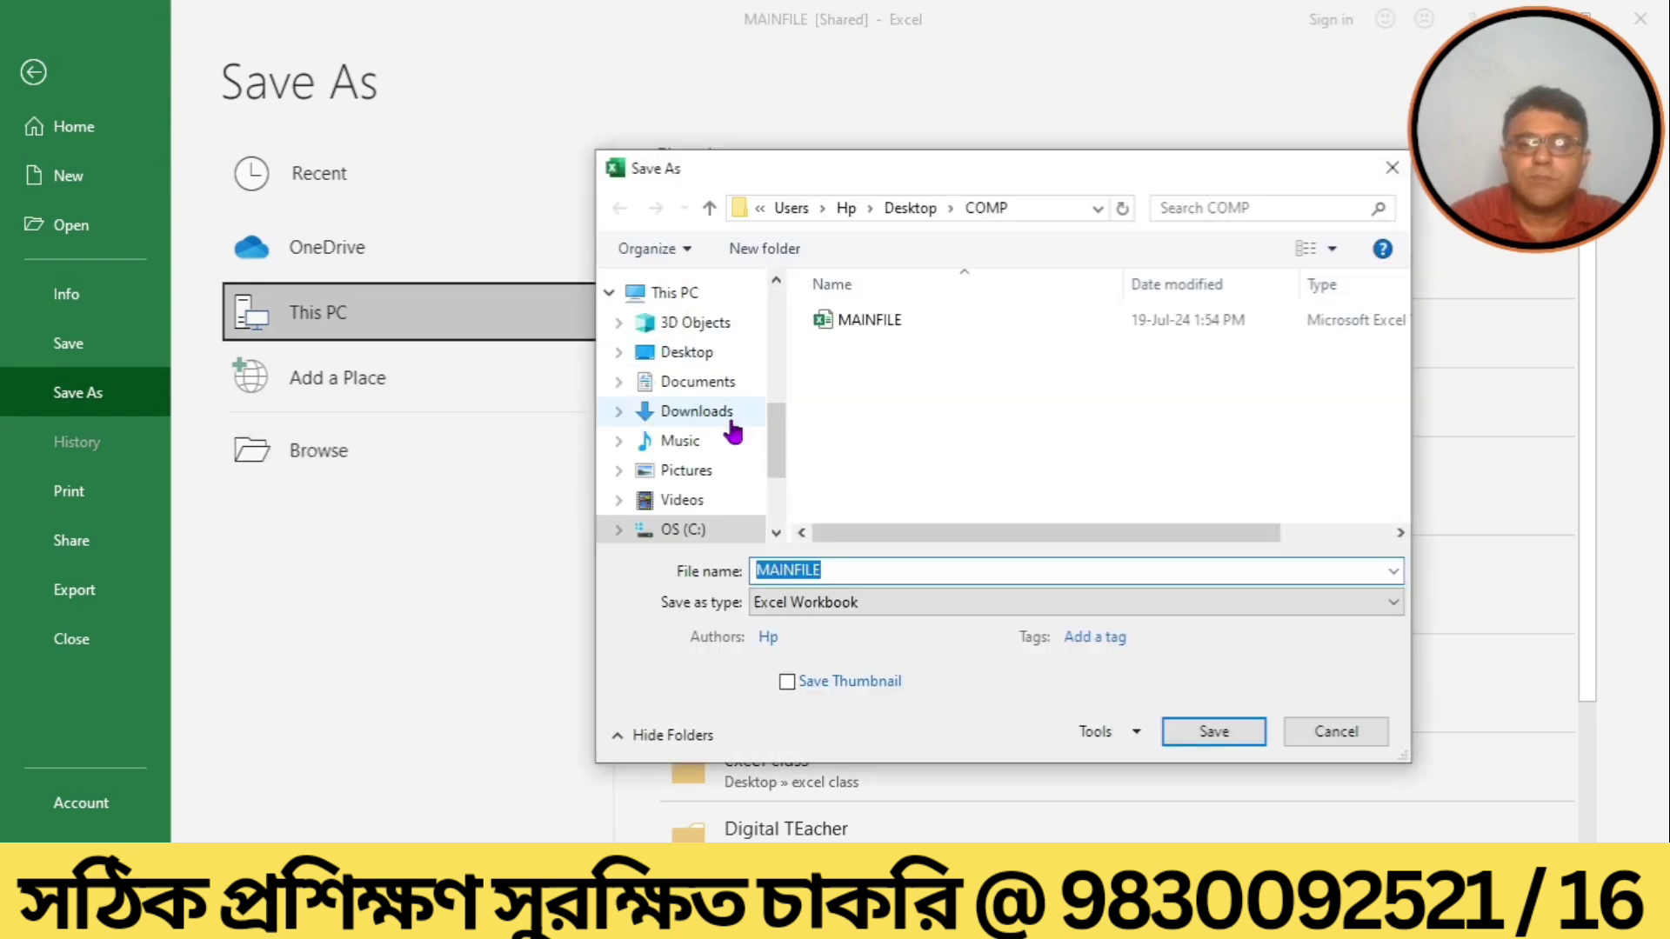
pyautogui.click(684, 355)
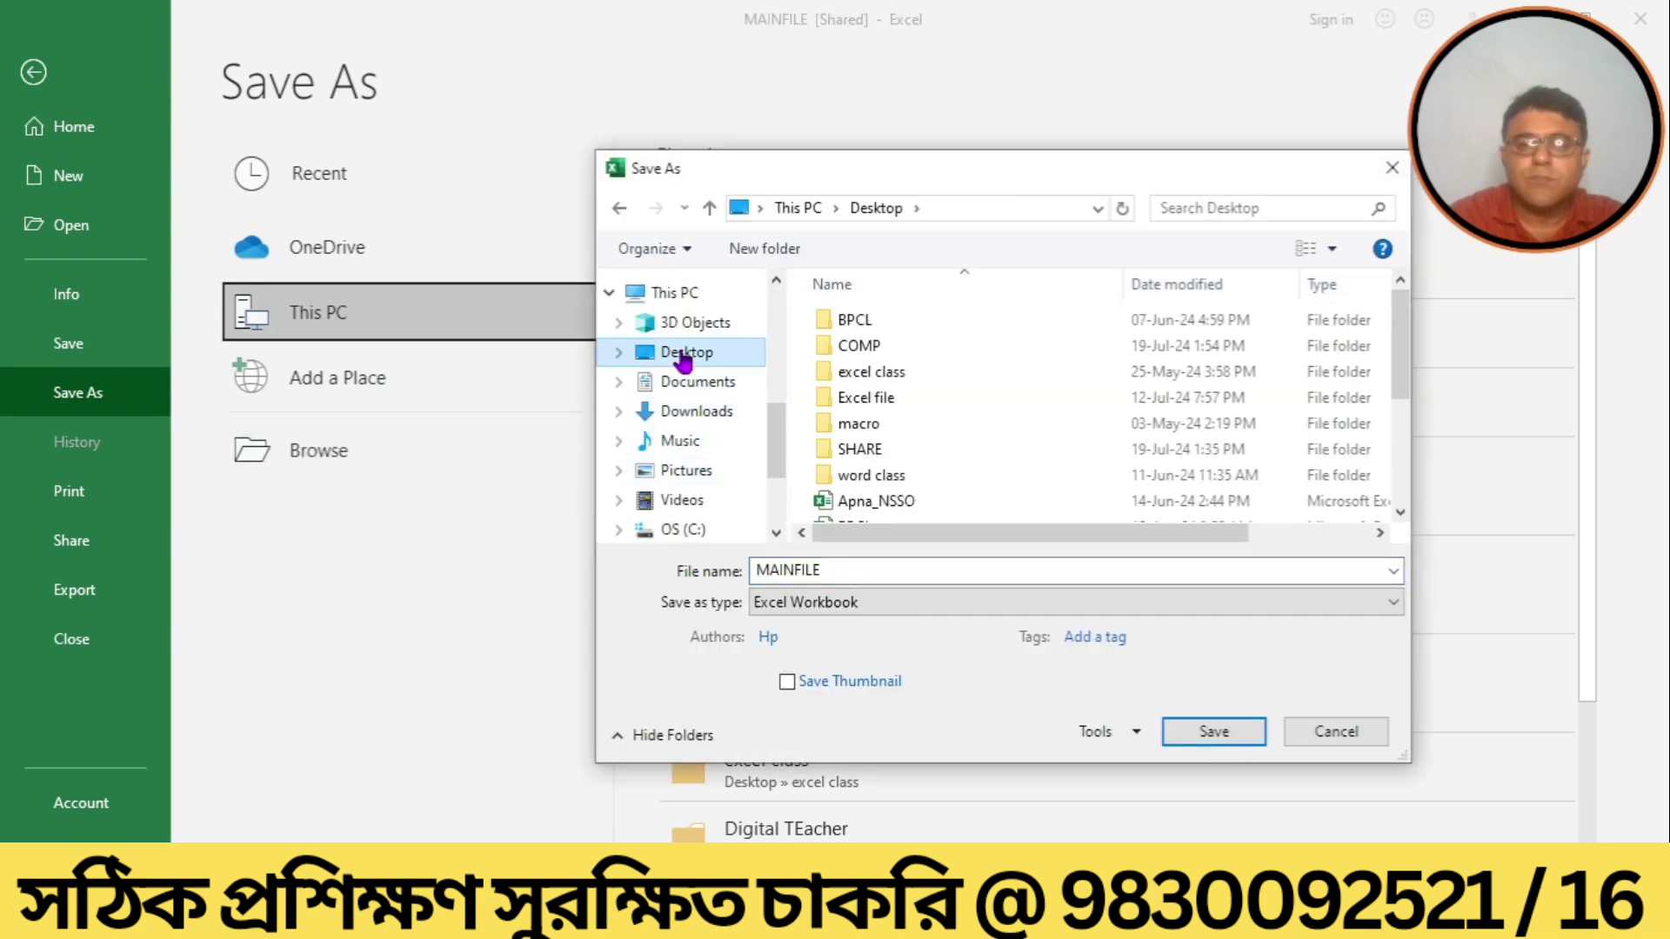
pyautogui.click(868, 349)
pyautogui.doubleClick(868, 347)
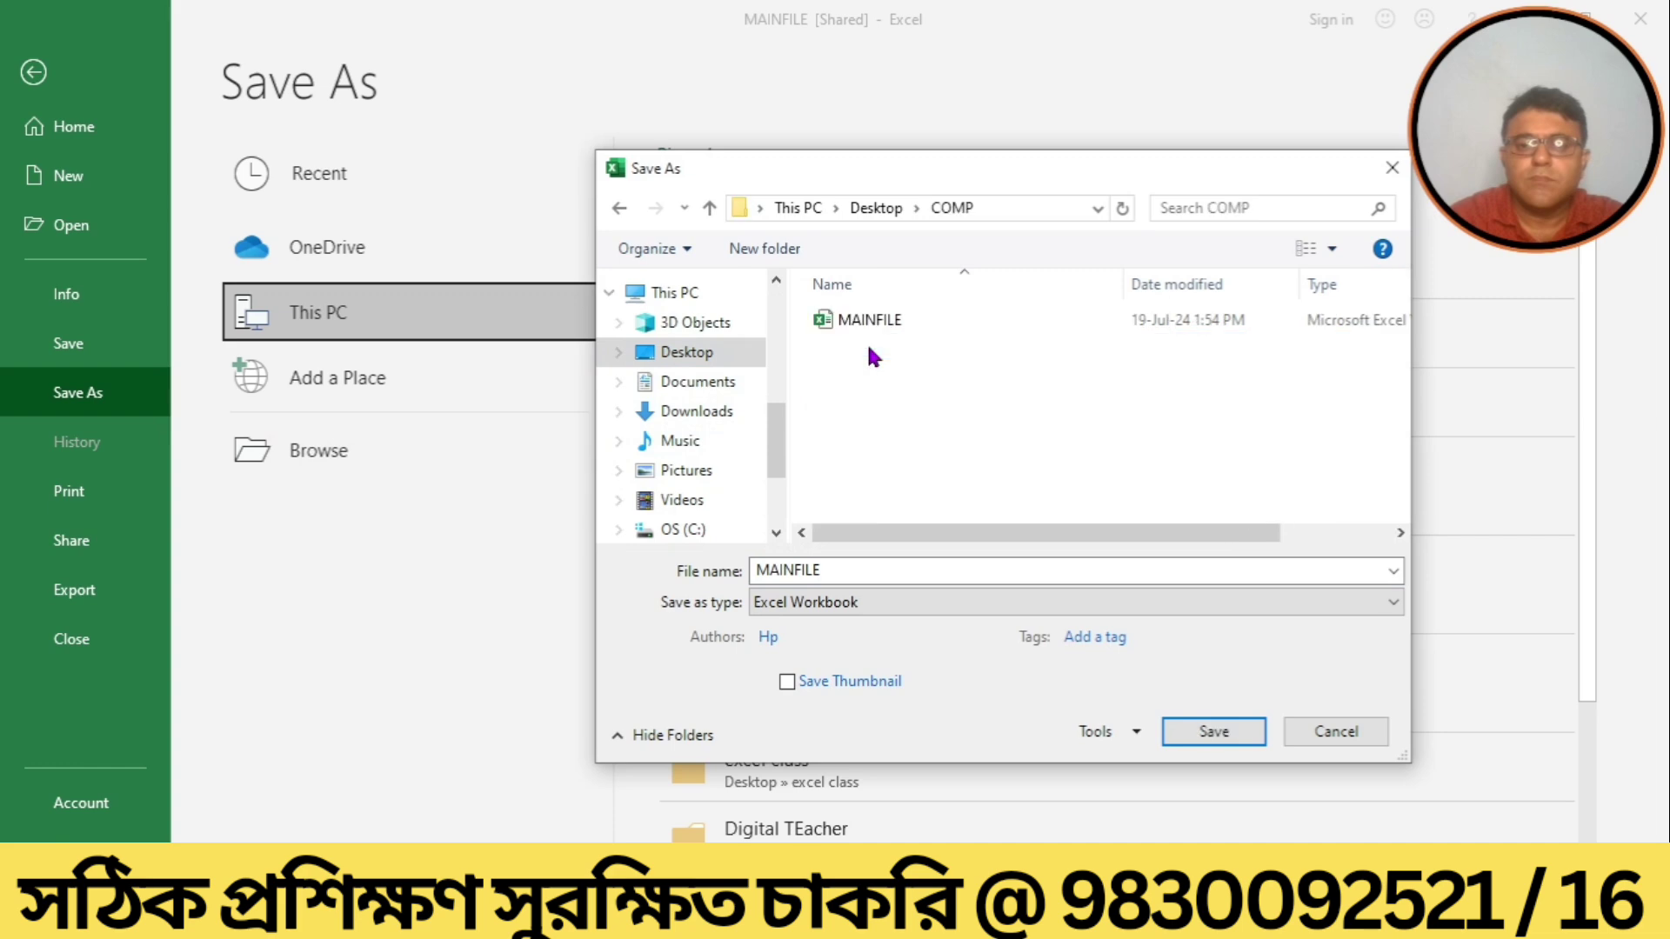
pyautogui.doubleClick(834, 569)
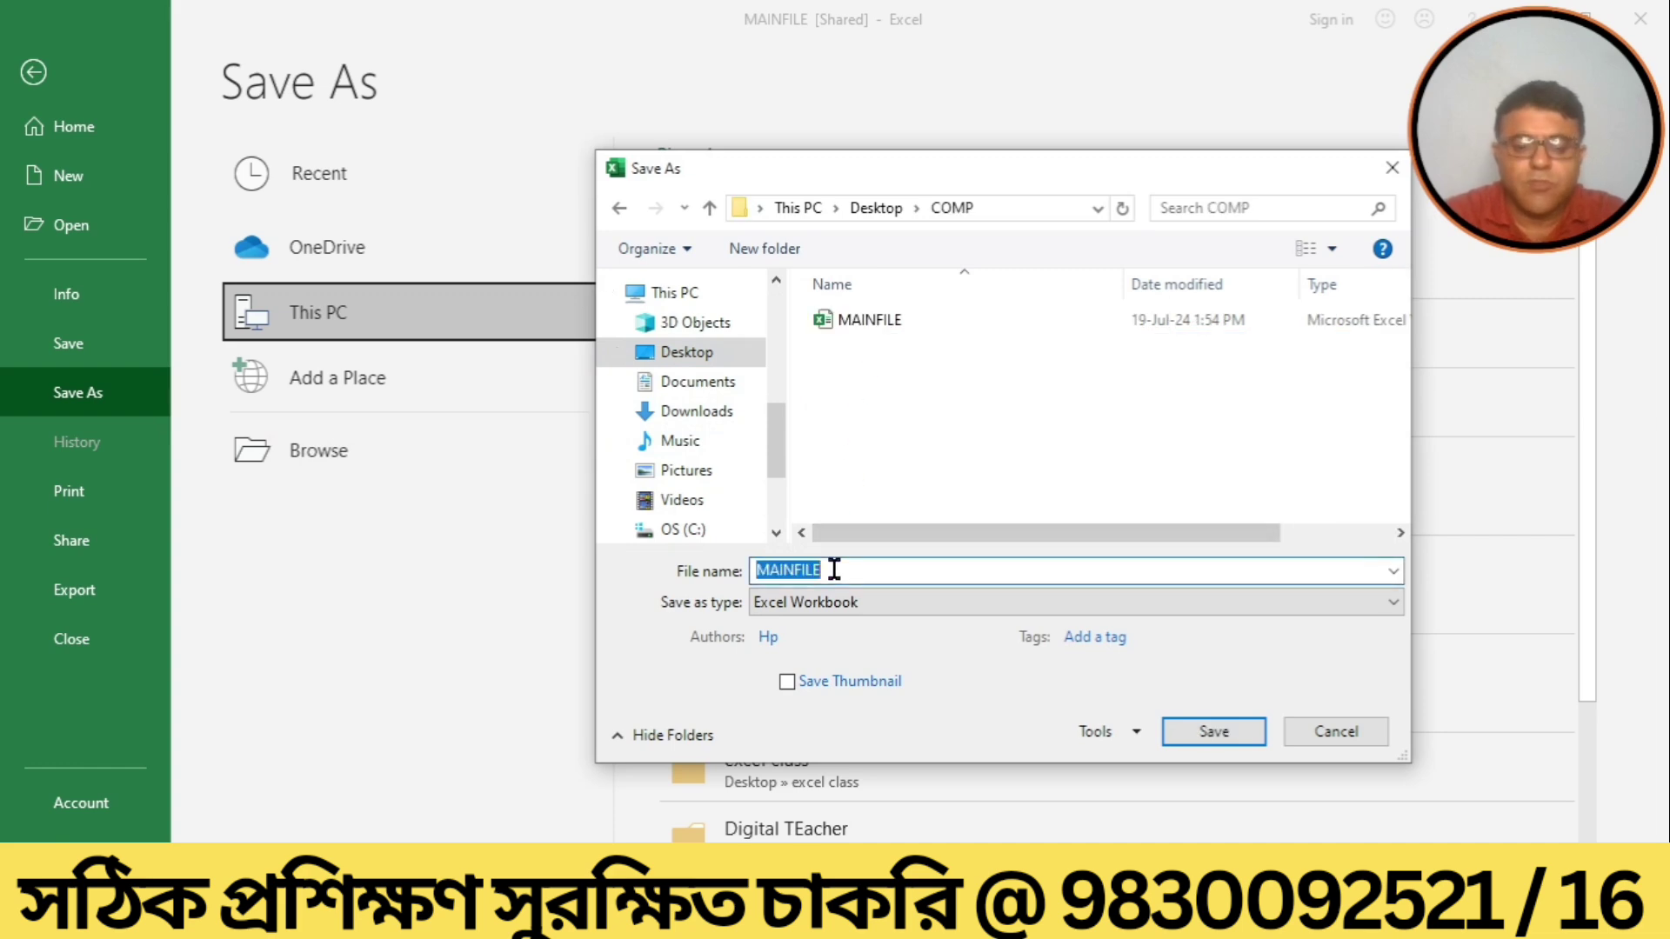
pyautogui.write('FO')
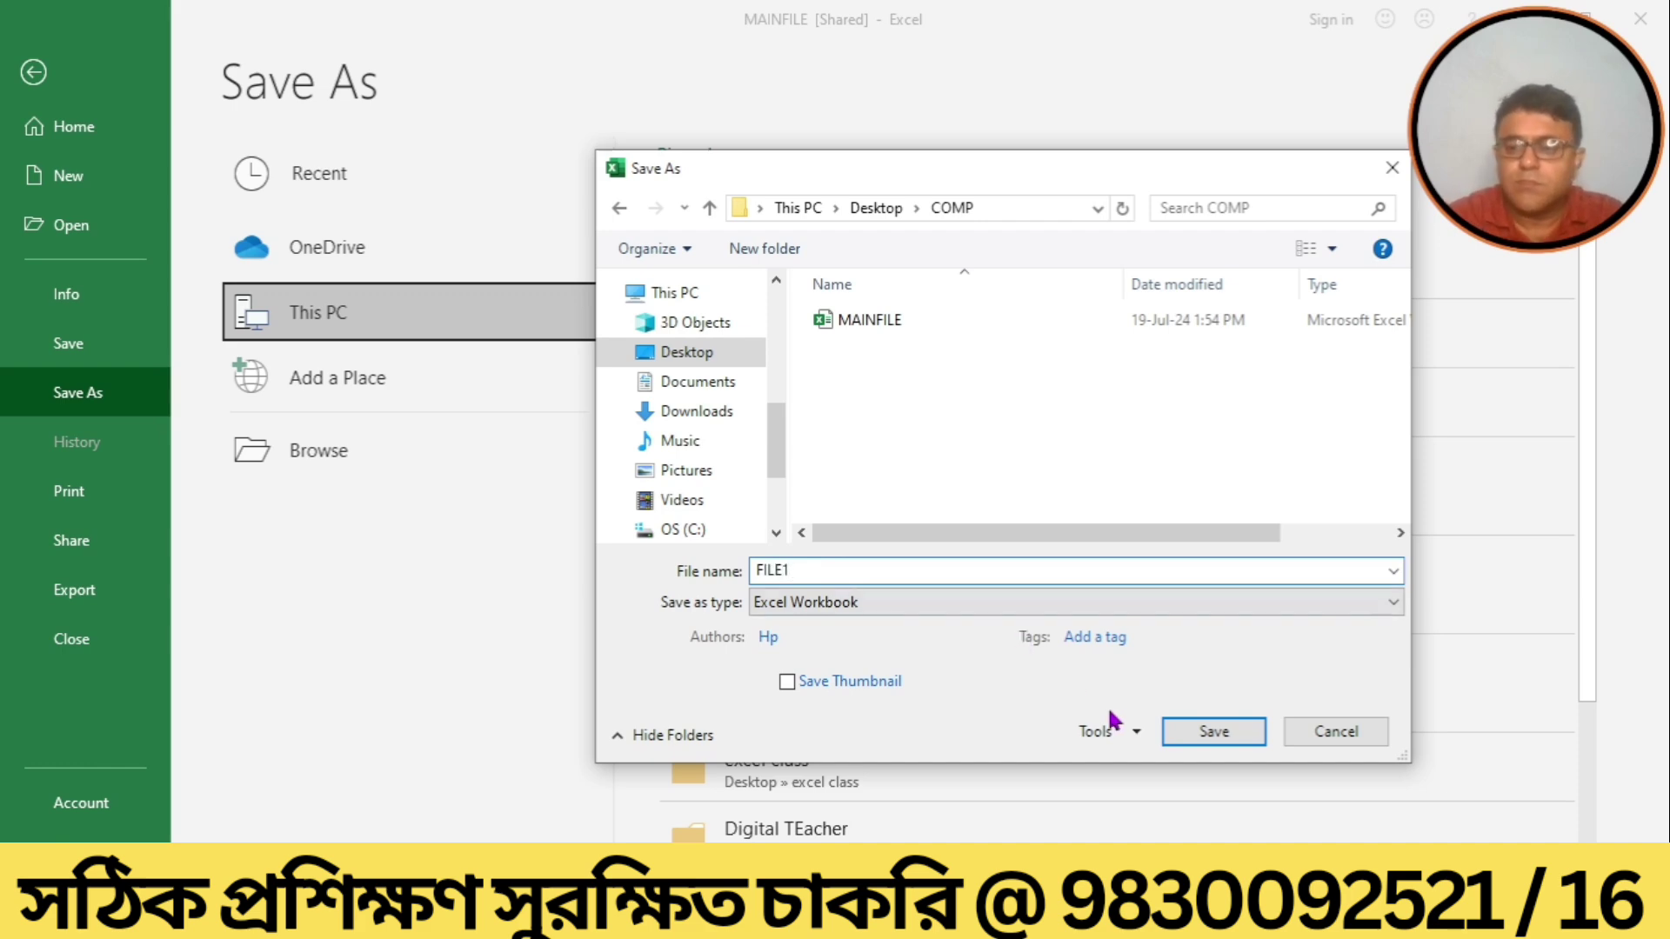
pyautogui.click(1171, 735)
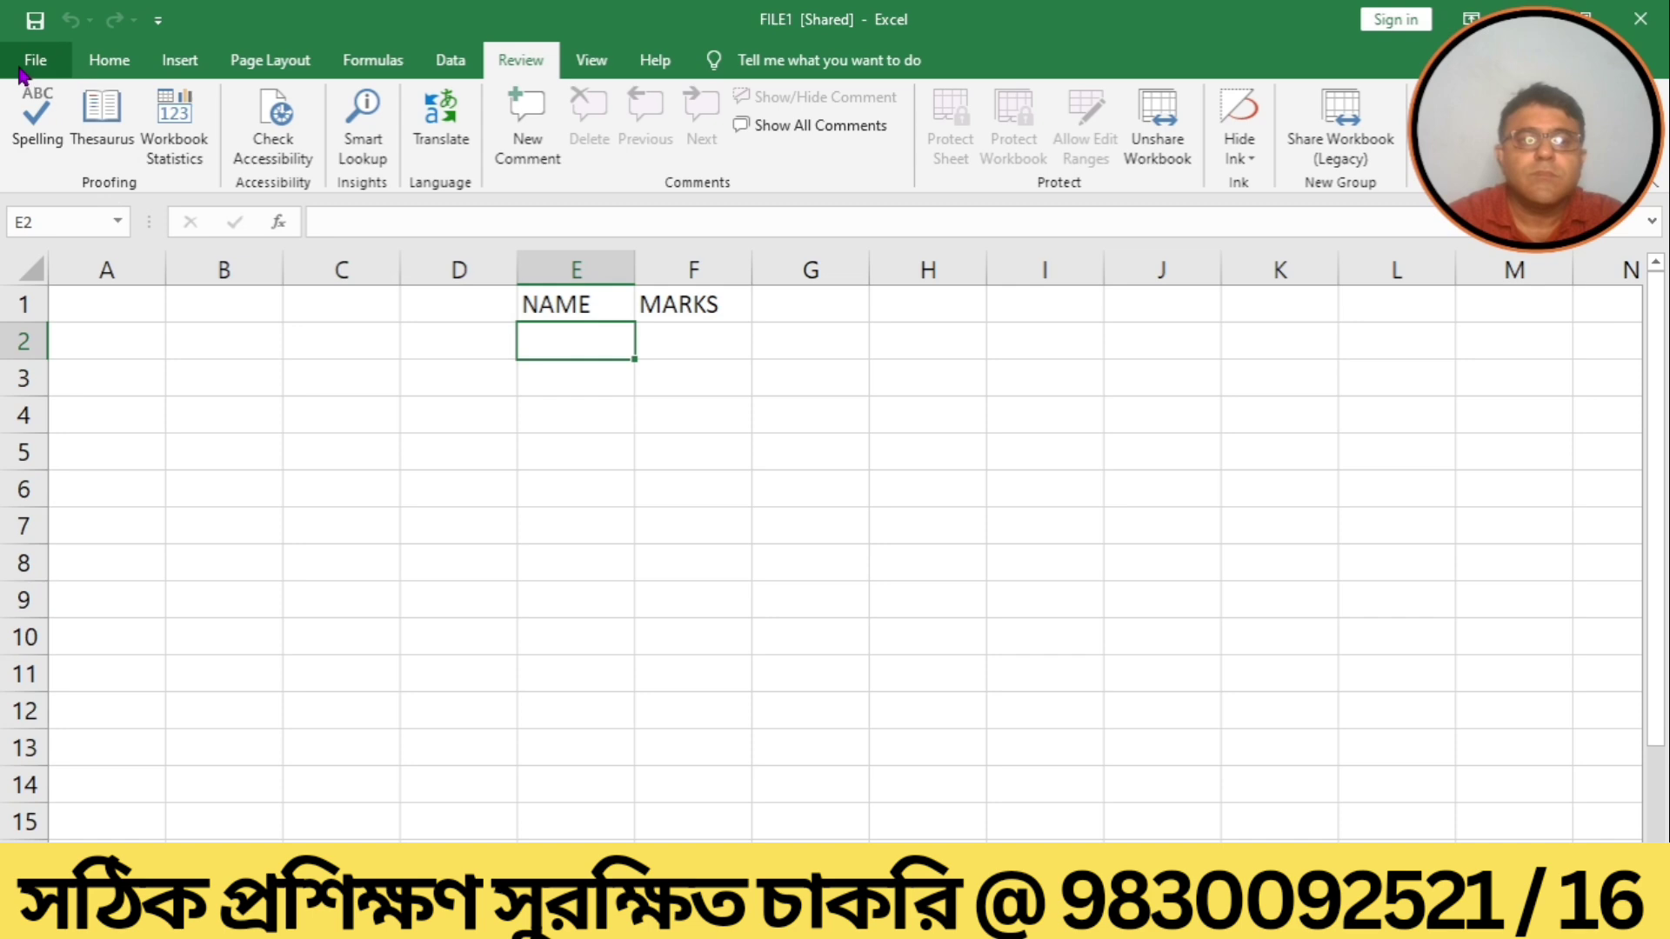
# Save another copy of the shared workbook as FILE2 in the COMP folder.
pyautogui.click(21, 74)
pyautogui.click(59, 389)
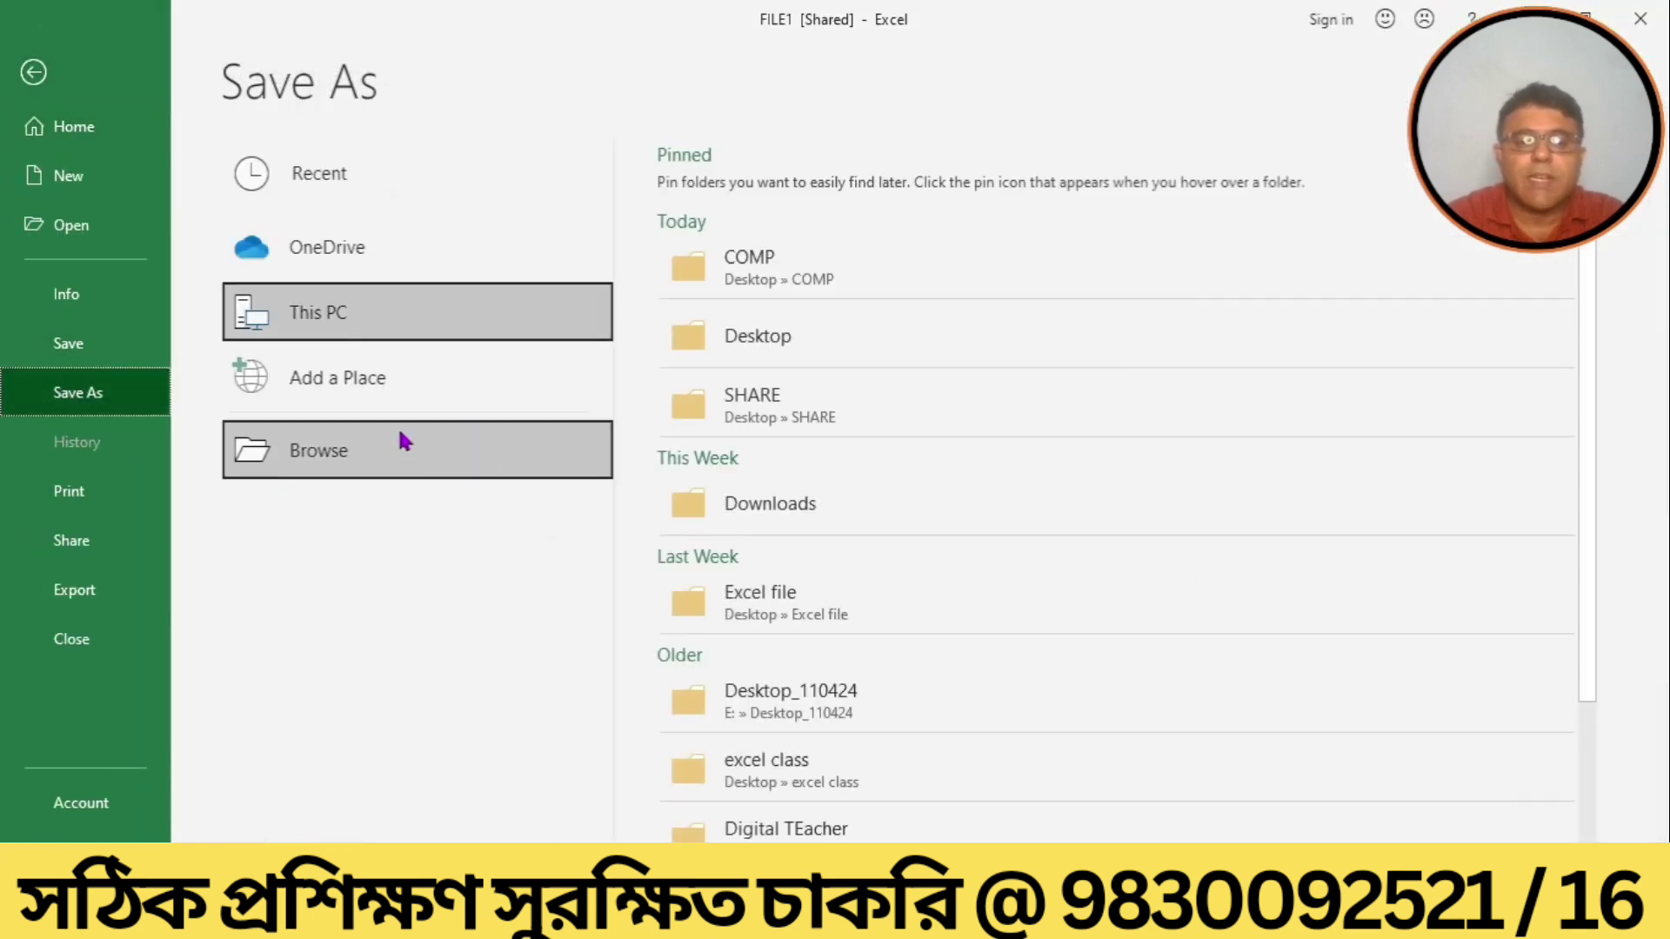
pyautogui.click(744, 253)
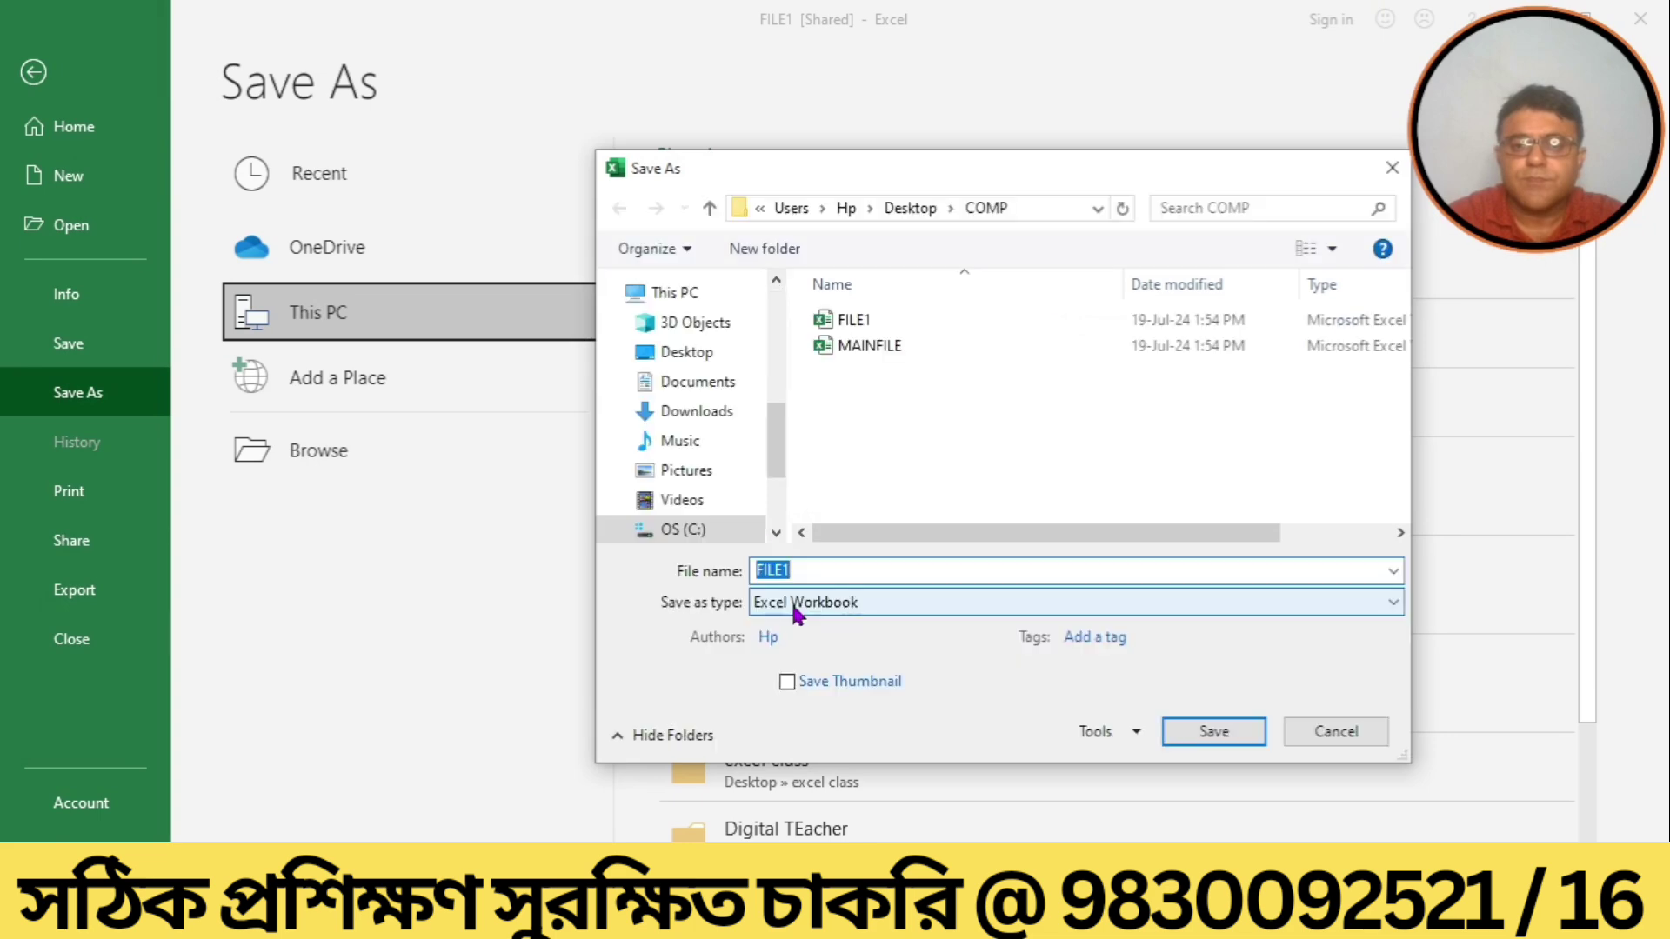
pyautogui.click(819, 571)
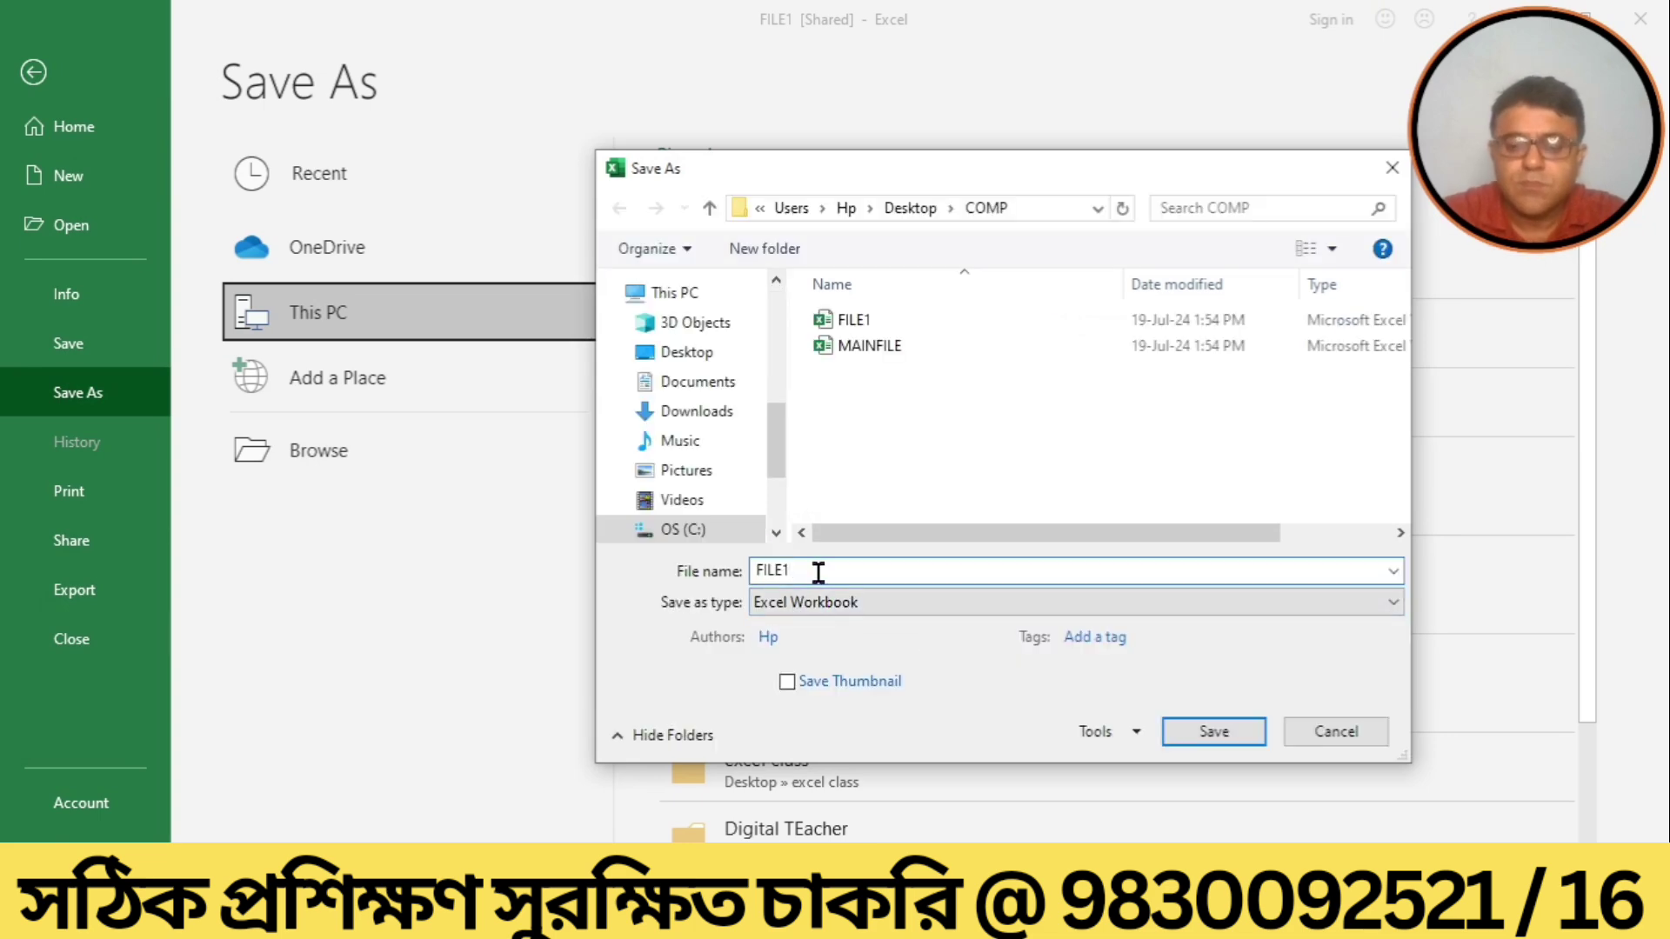
pyautogui.press('BackSpace')
pyautogui.write('2')
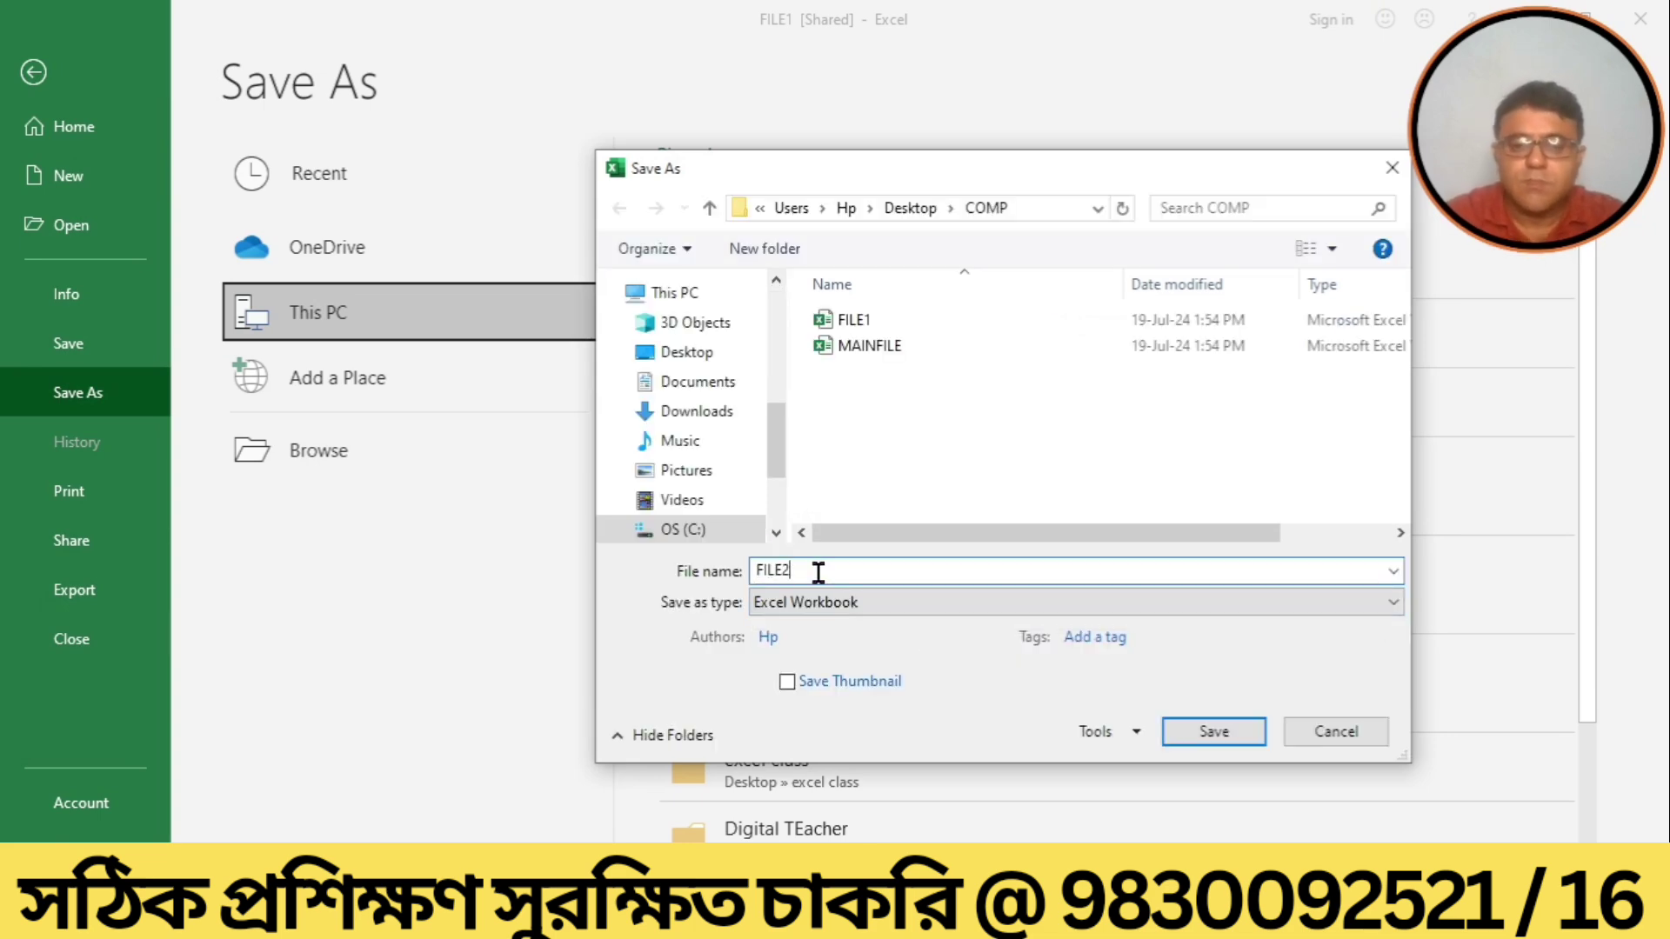
pyautogui.click(1213, 738)
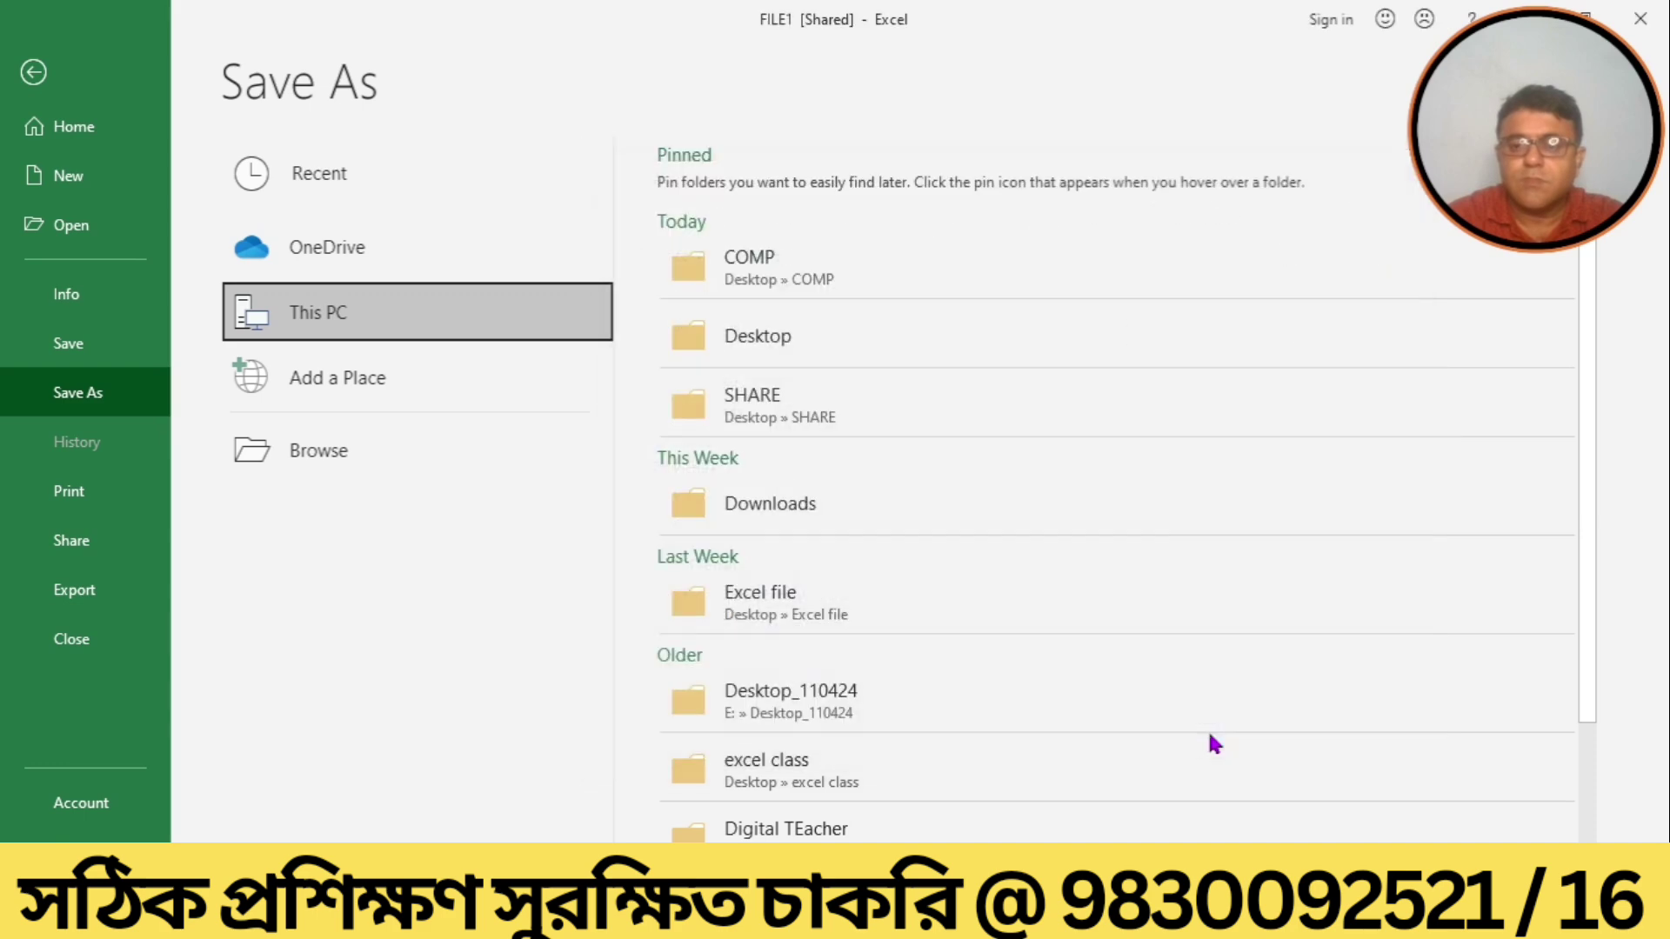
# Save another copy of the shared workbook as FILE3 in the Desktop's COMP folder and close it.
pyautogui.click(31, 61)
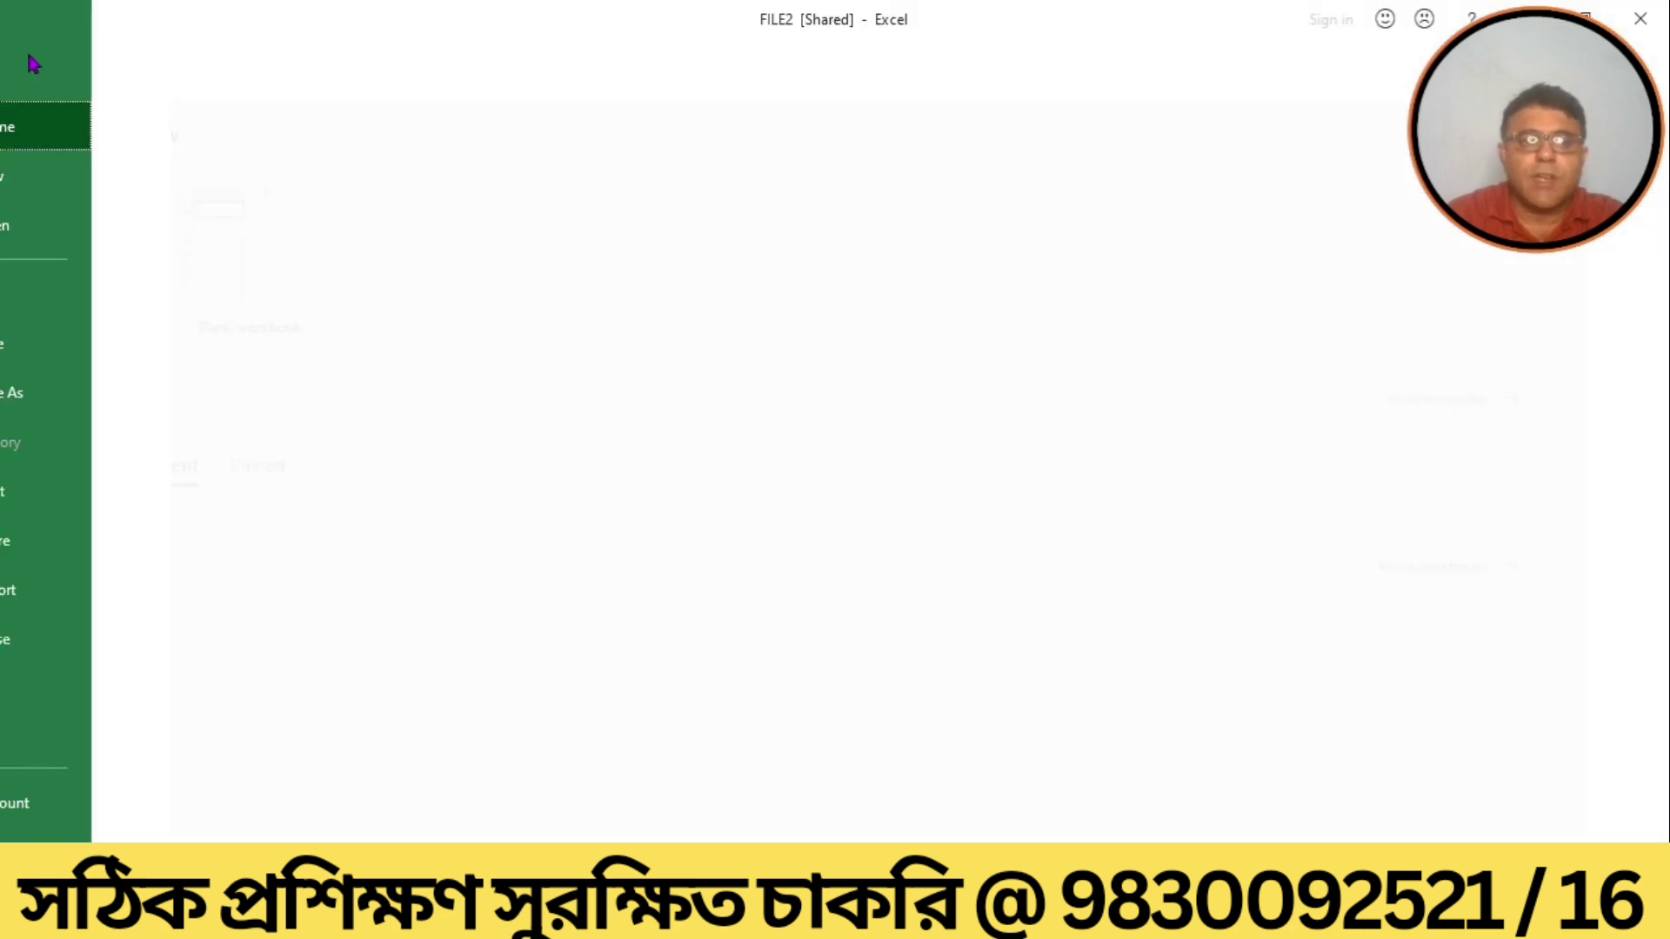
pyautogui.click(78, 393)
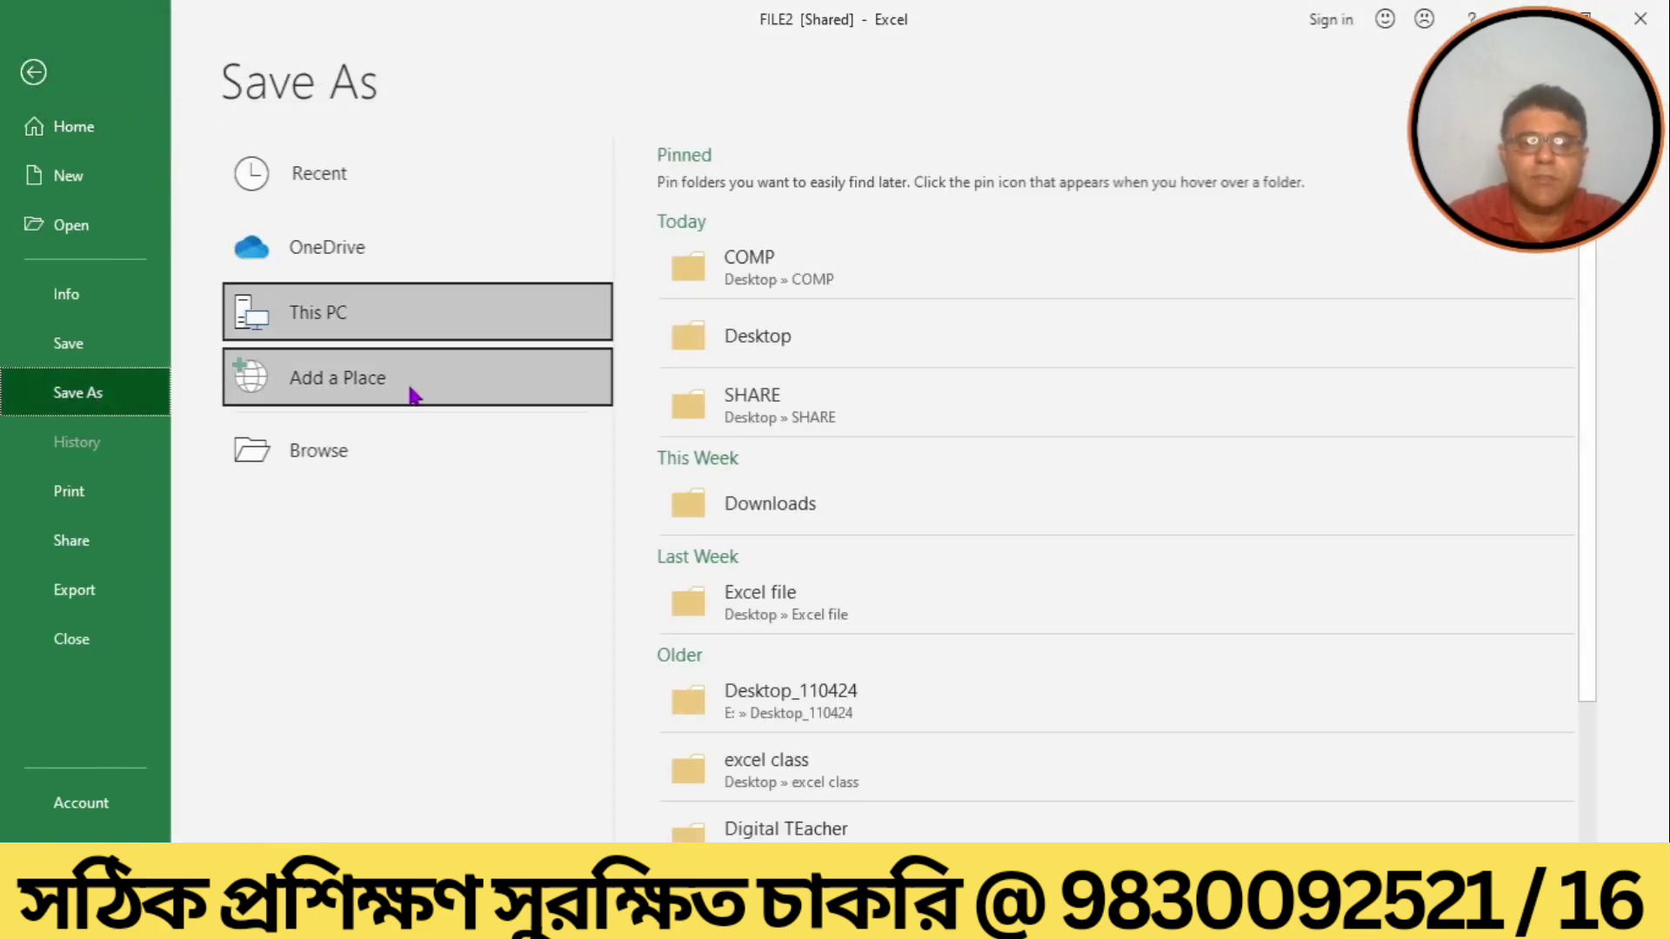
pyautogui.click(790, 257)
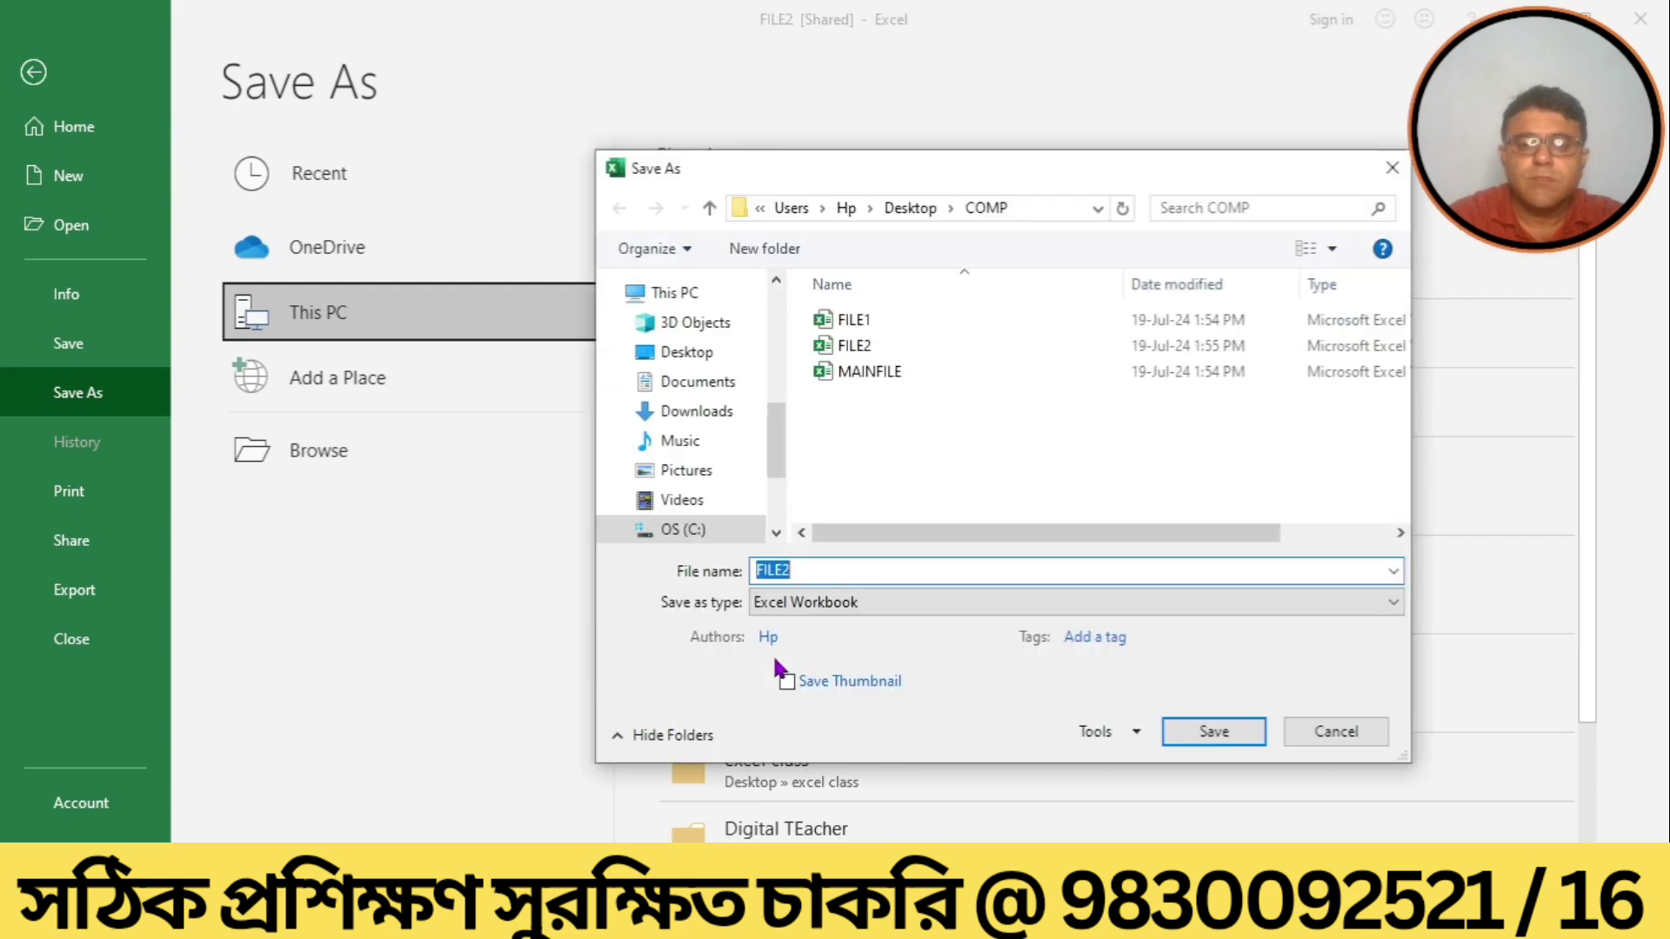
pyautogui.click(809, 564)
pyautogui.press('BackSpace')
pyautogui.write('3')
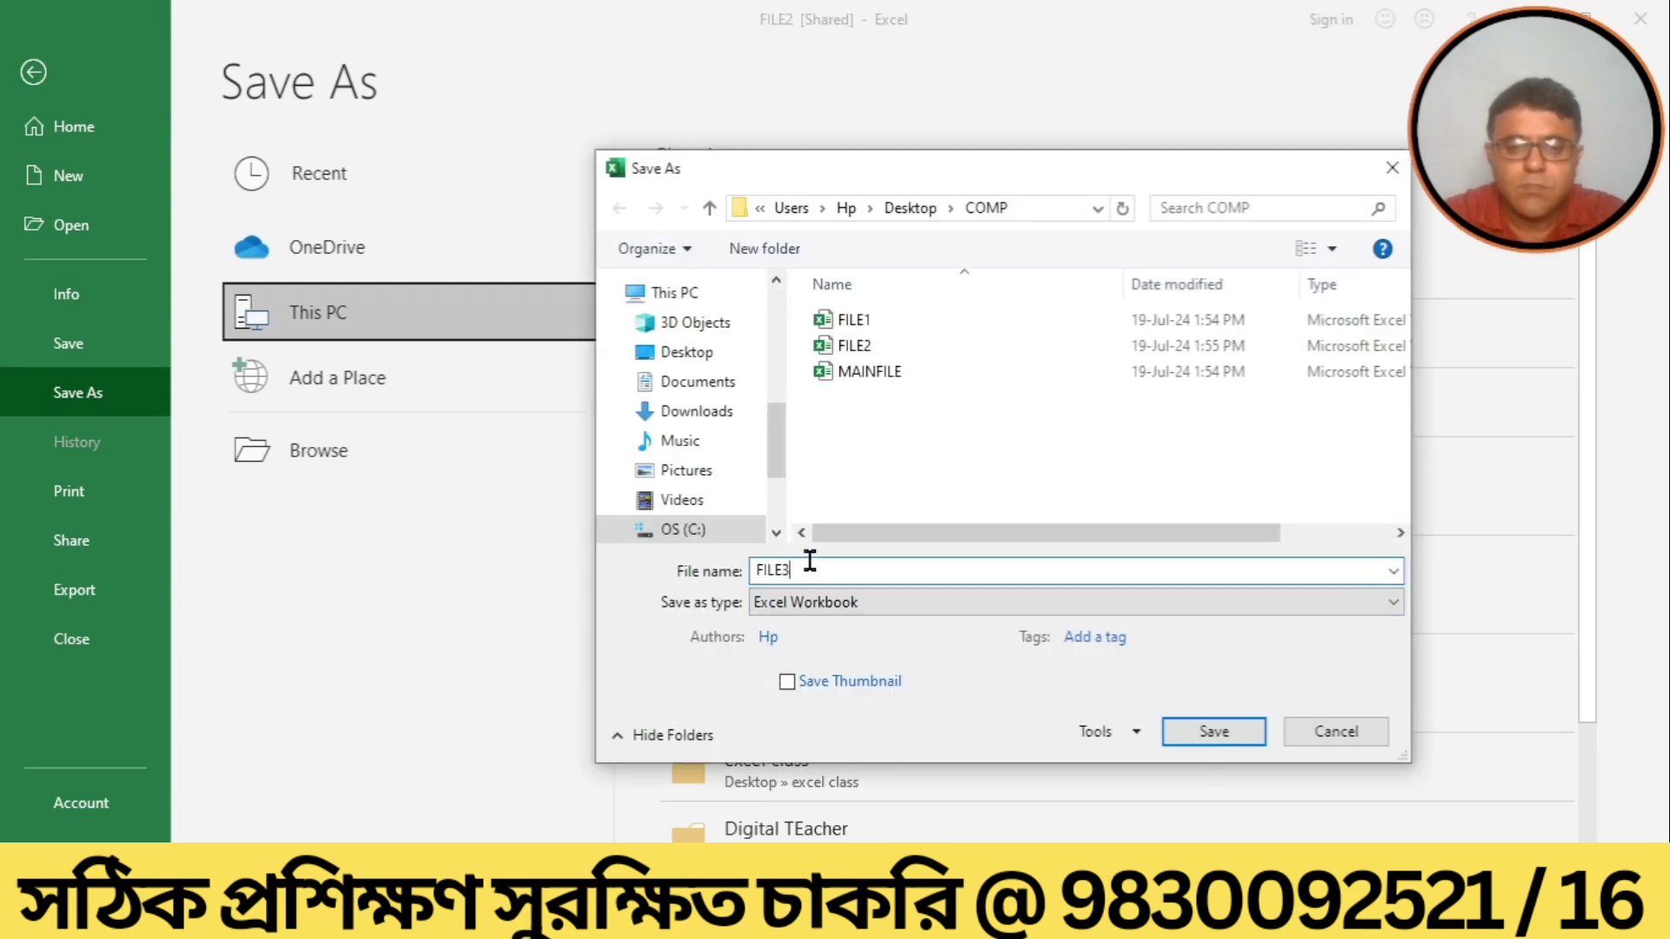
pyautogui.click(1204, 730)
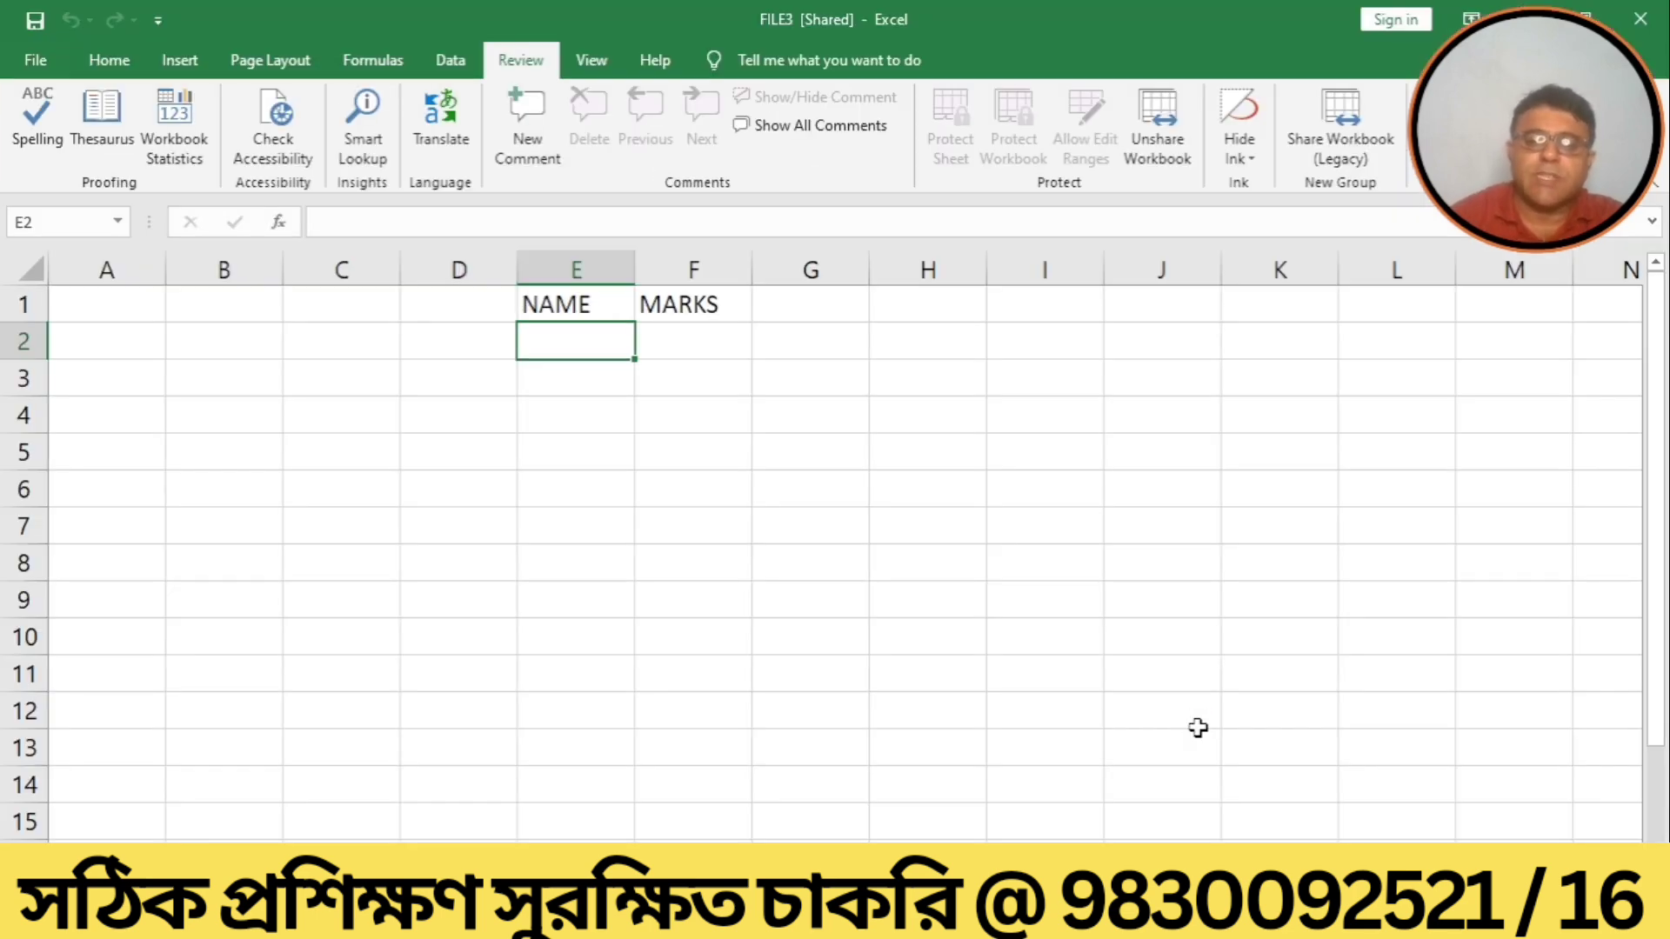
pyautogui.click(1639, 21)
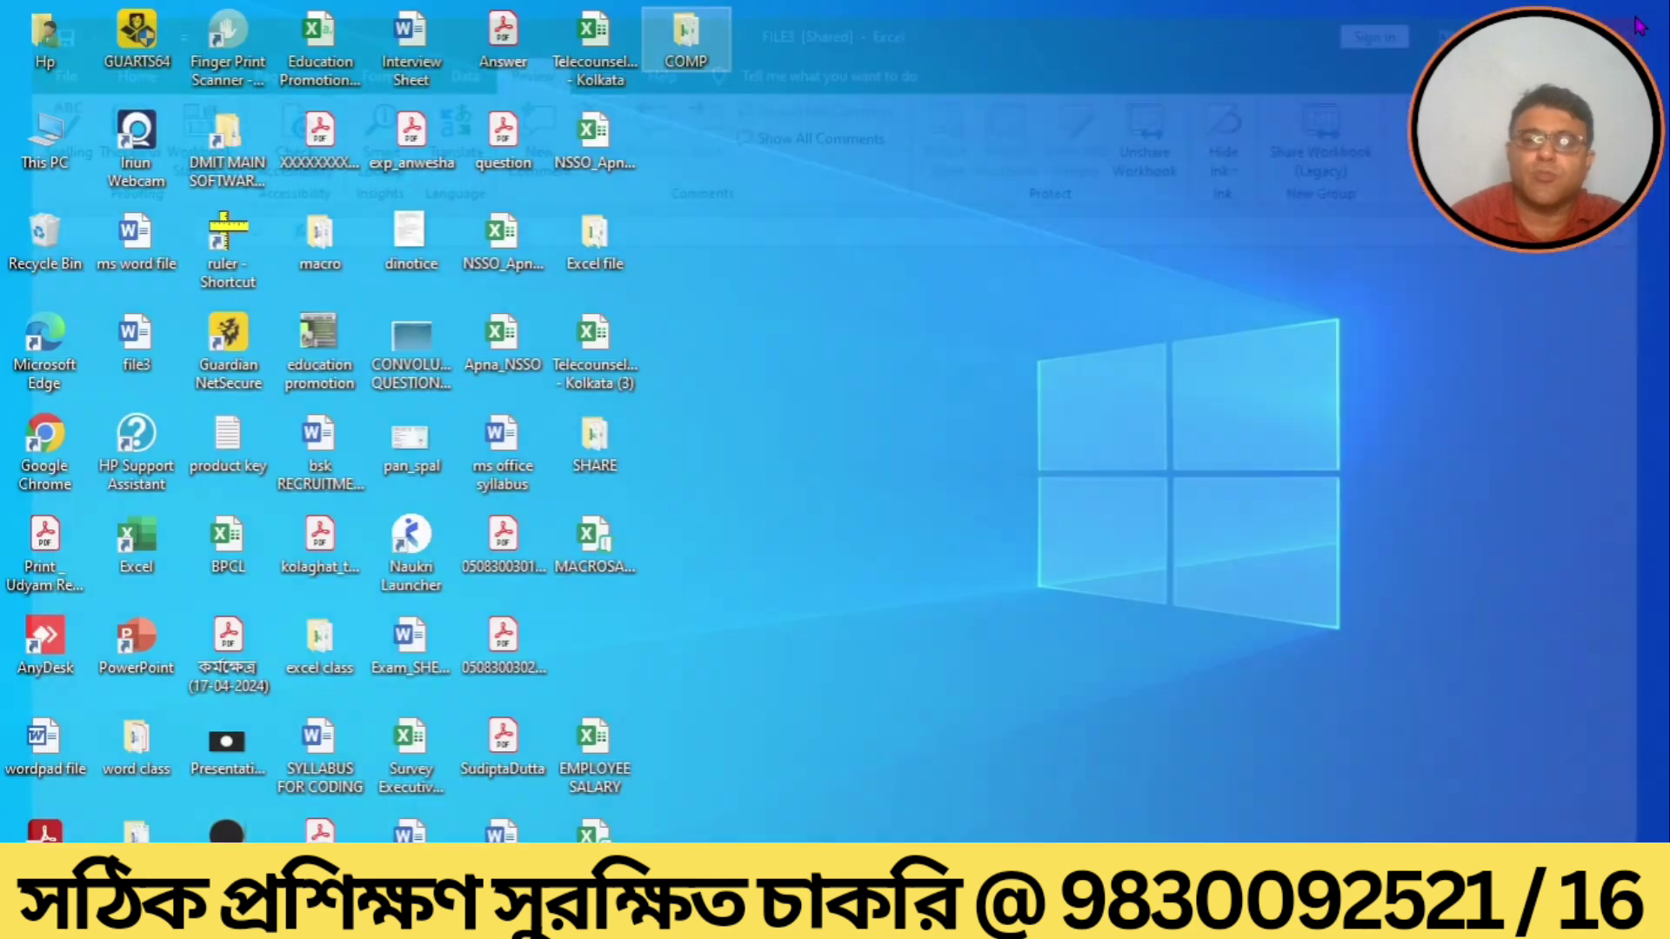
# Open FILE1 from the Desktop's COMP folder and enter A with 90 and B with 80 under NAME and MARKS.
pyautogui.doubleClick(686, 31)
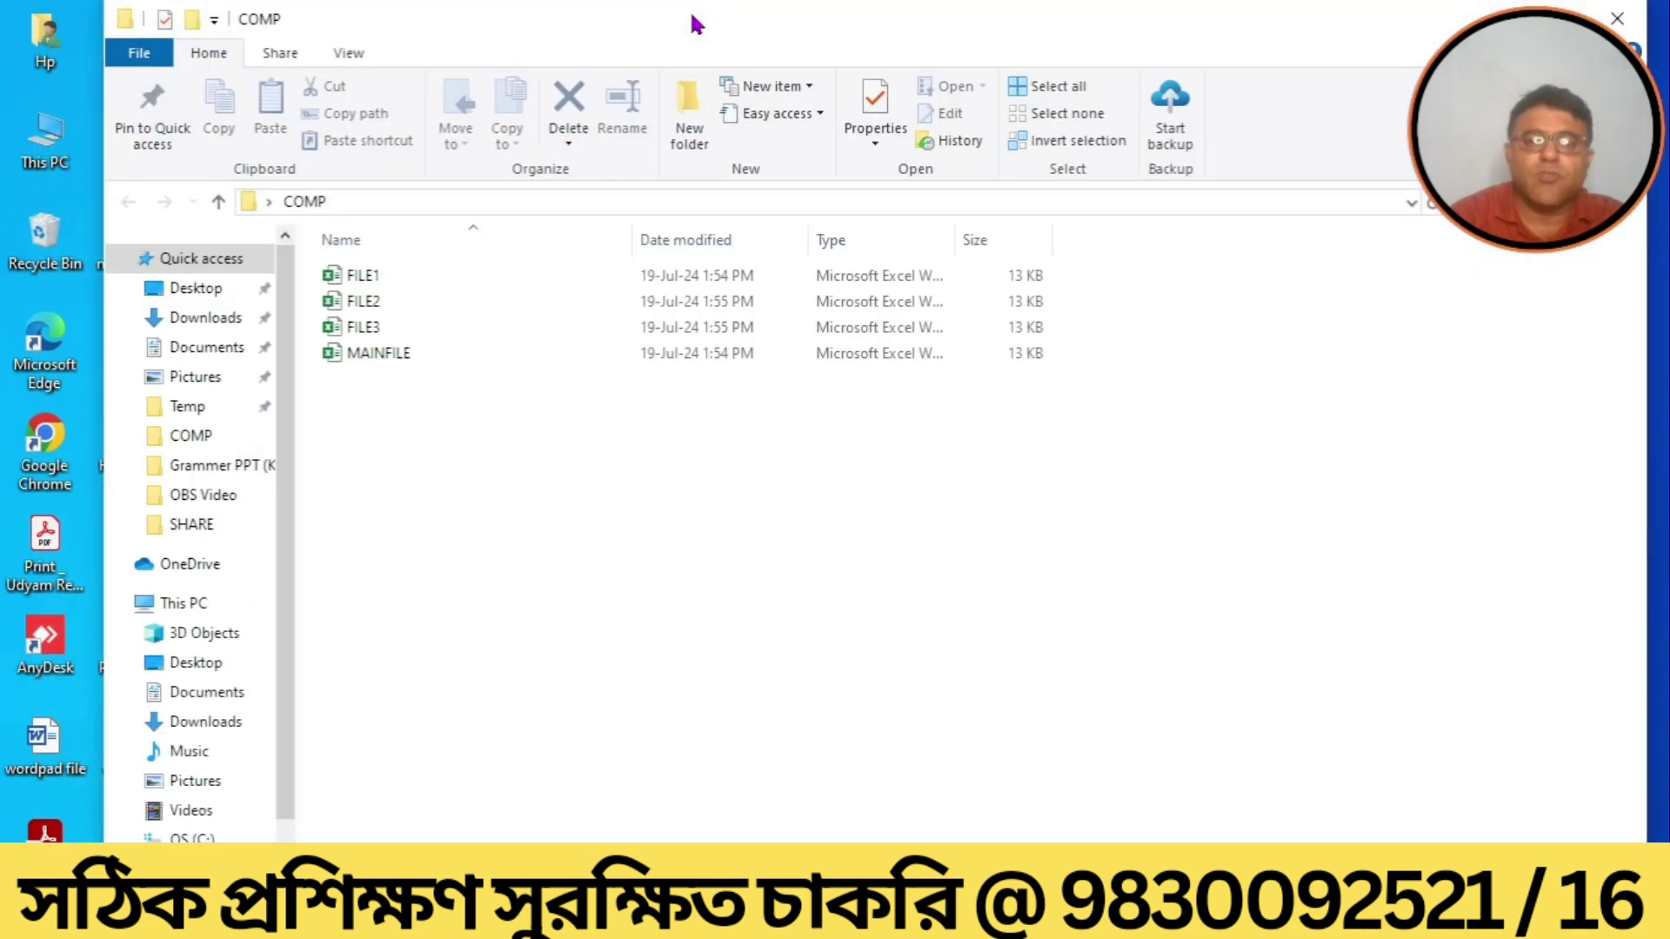
pyautogui.click(369, 275)
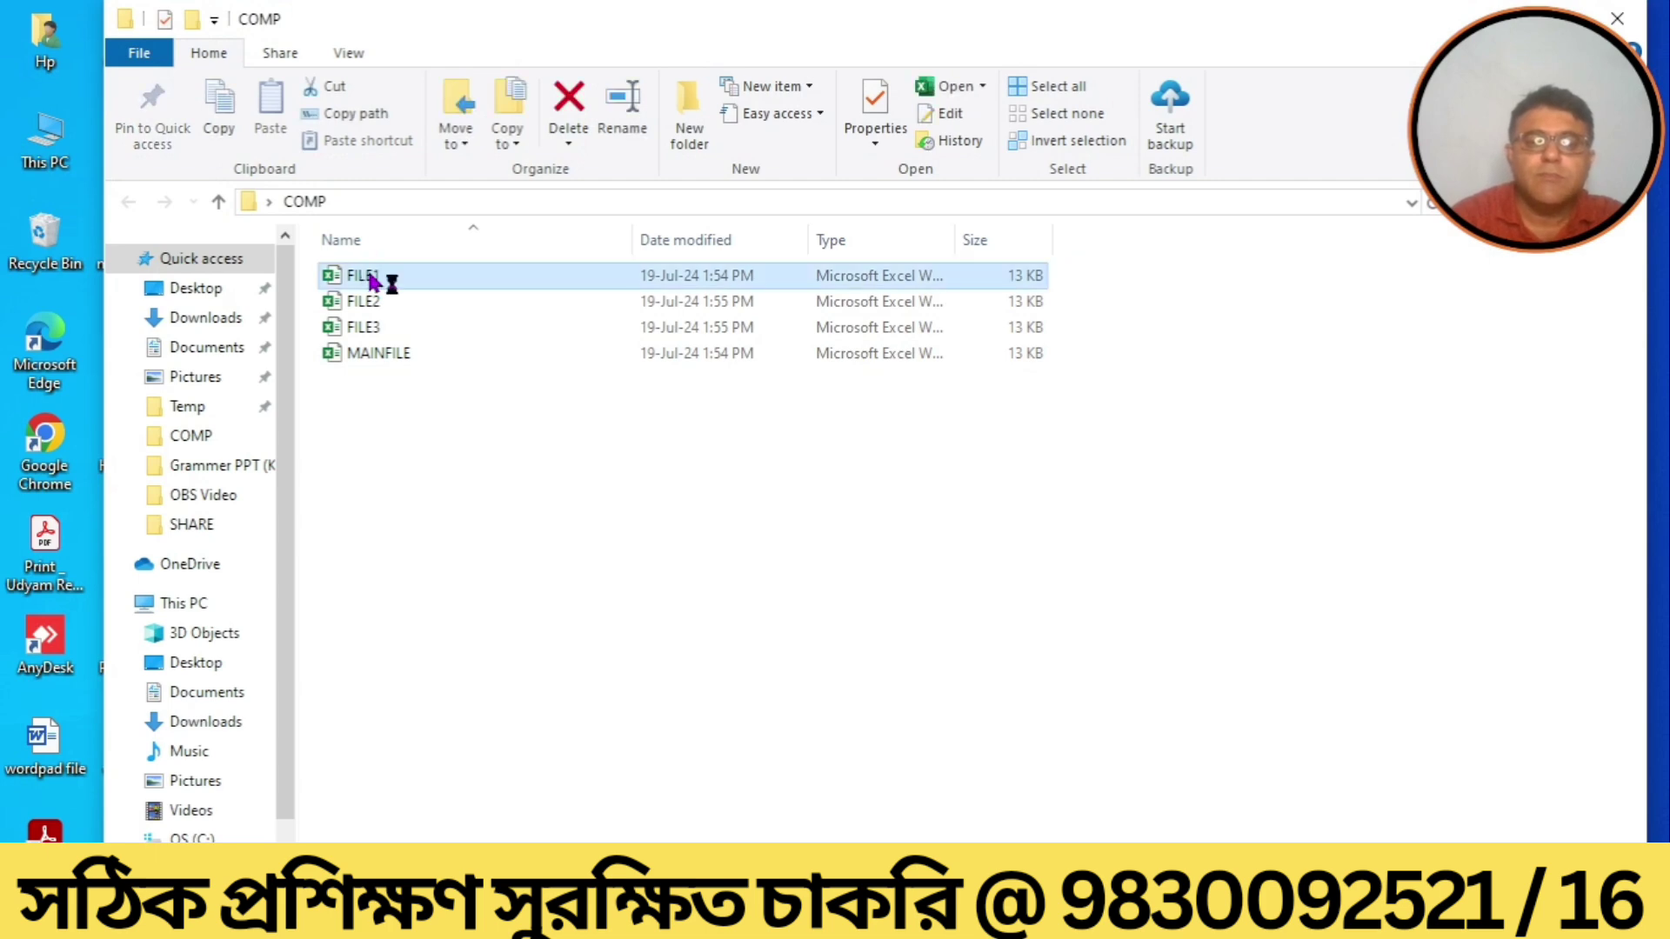
pyautogui.doubleClick(369, 275)
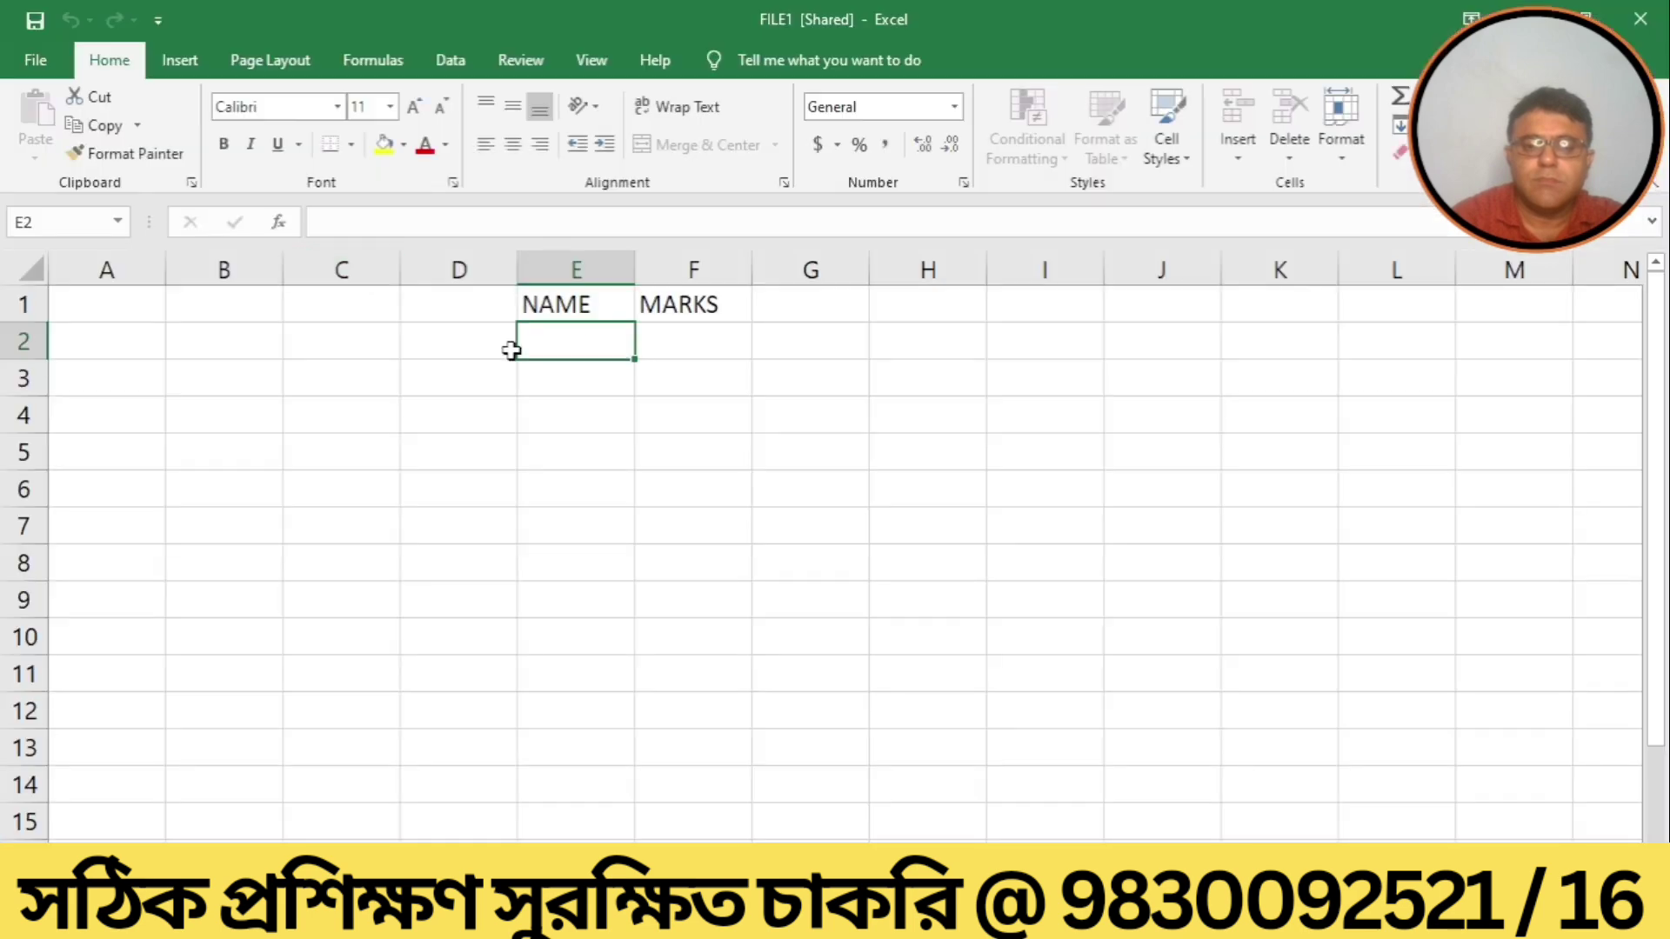
pyautogui.write('A')
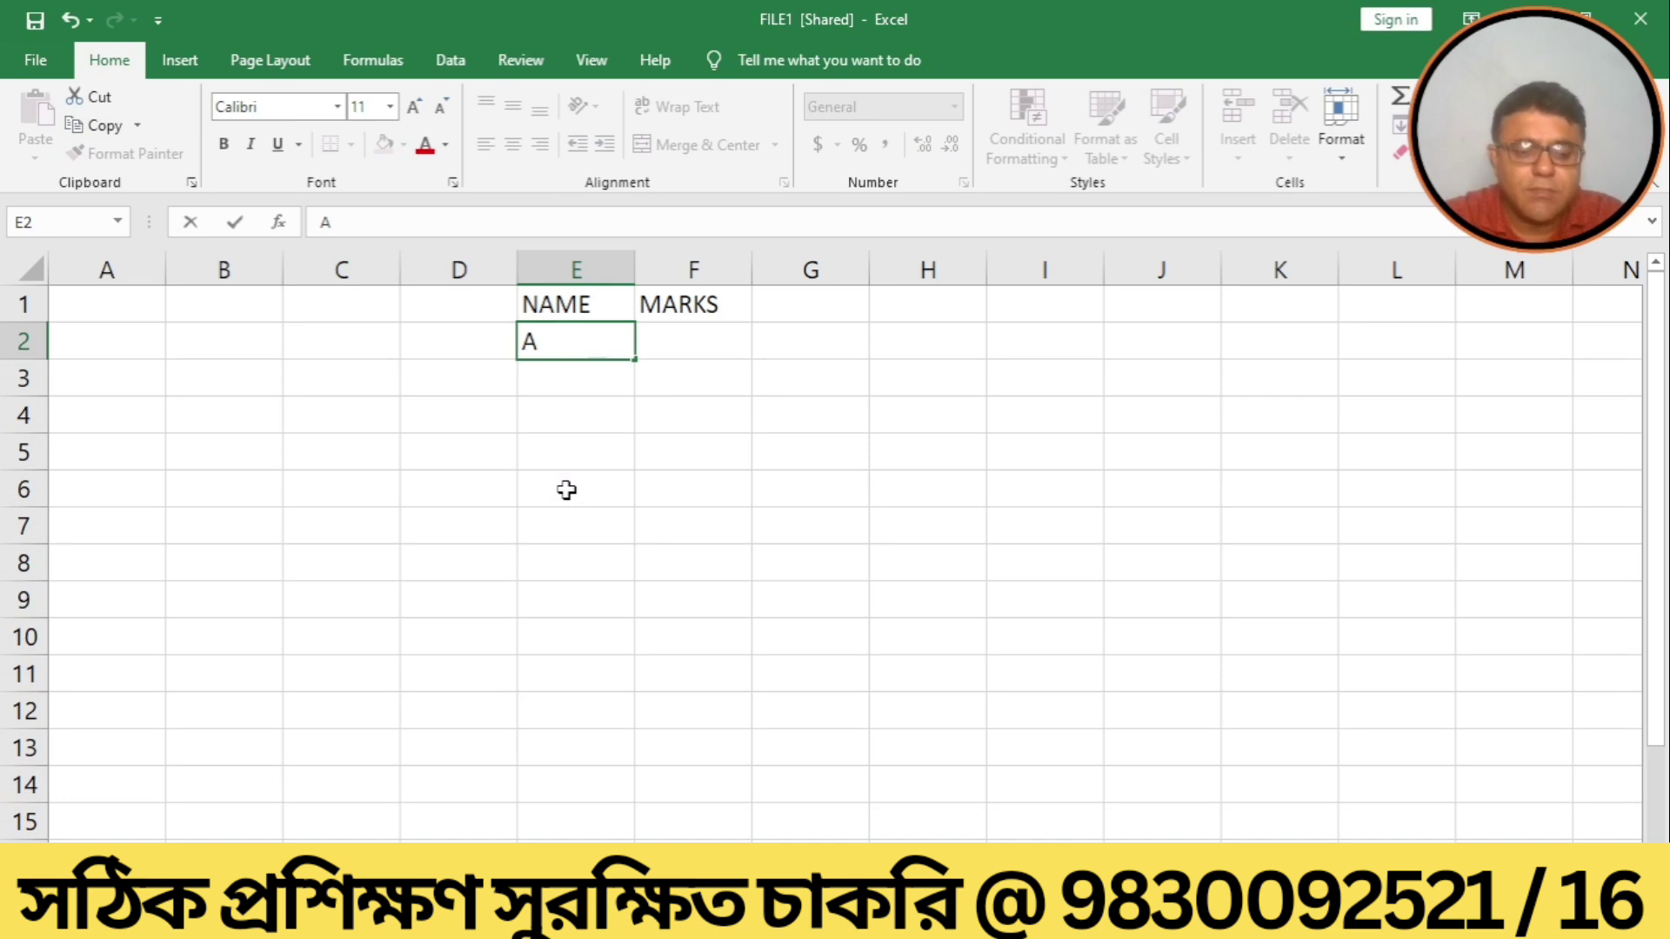
pyautogui.press('Tab')
pyautogui.write('90')
pyautogui.press('Return')
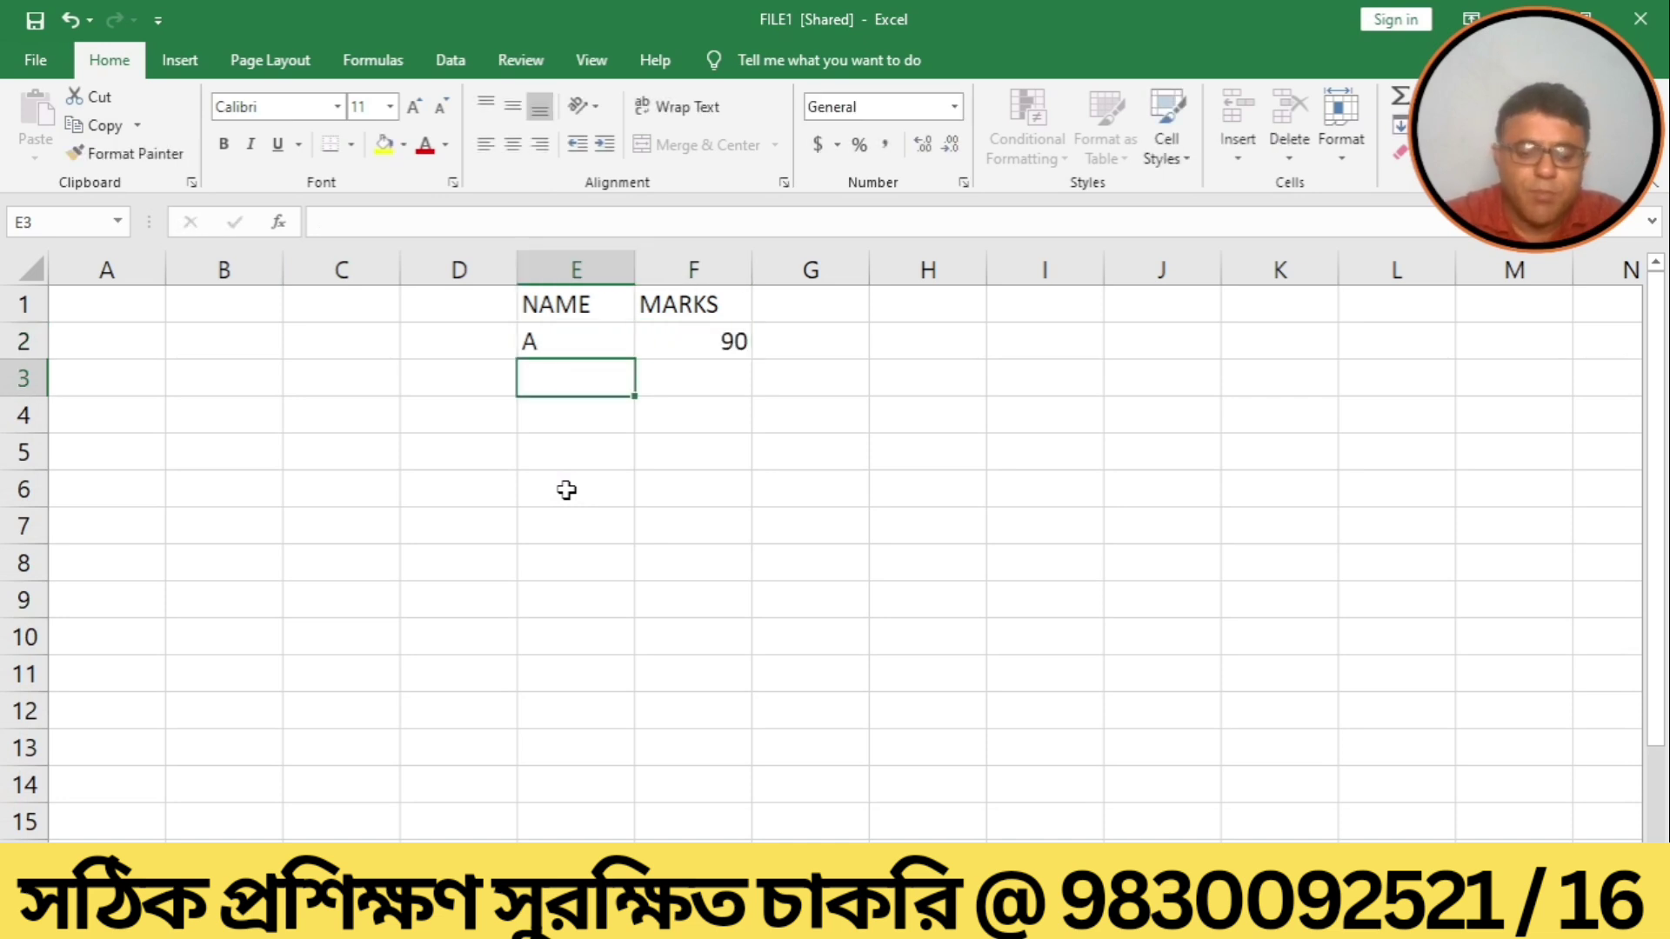
pyautogui.write('B')
pyautogui.press('Tab')
pyautogui.write('80')
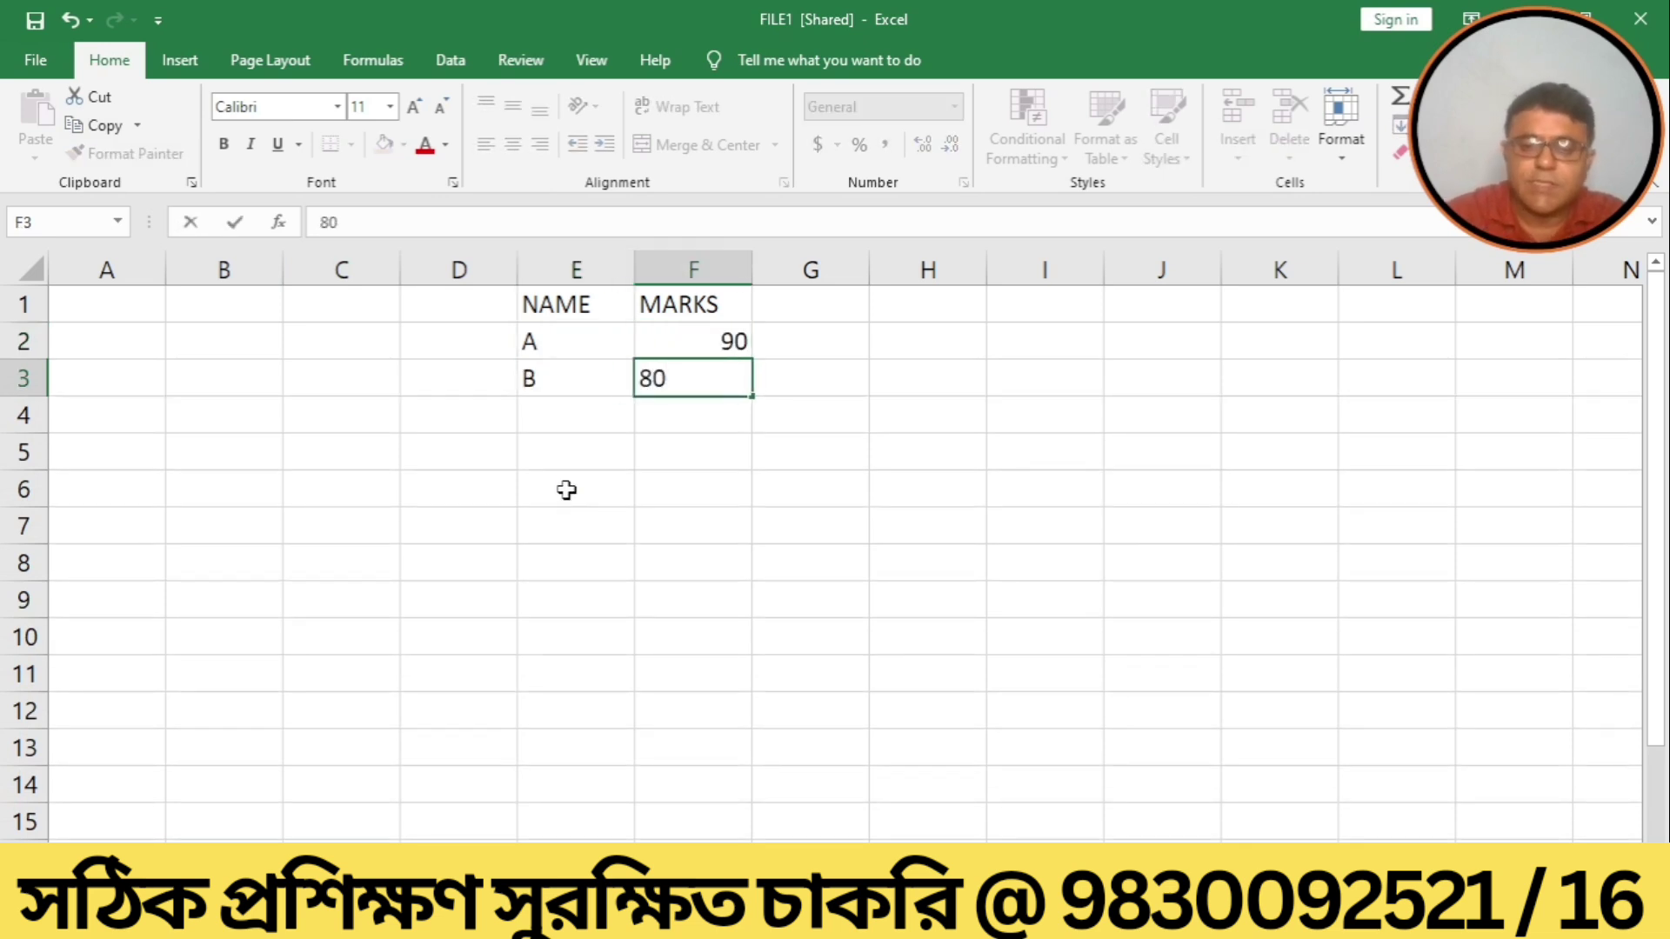
pyautogui.press('Return')
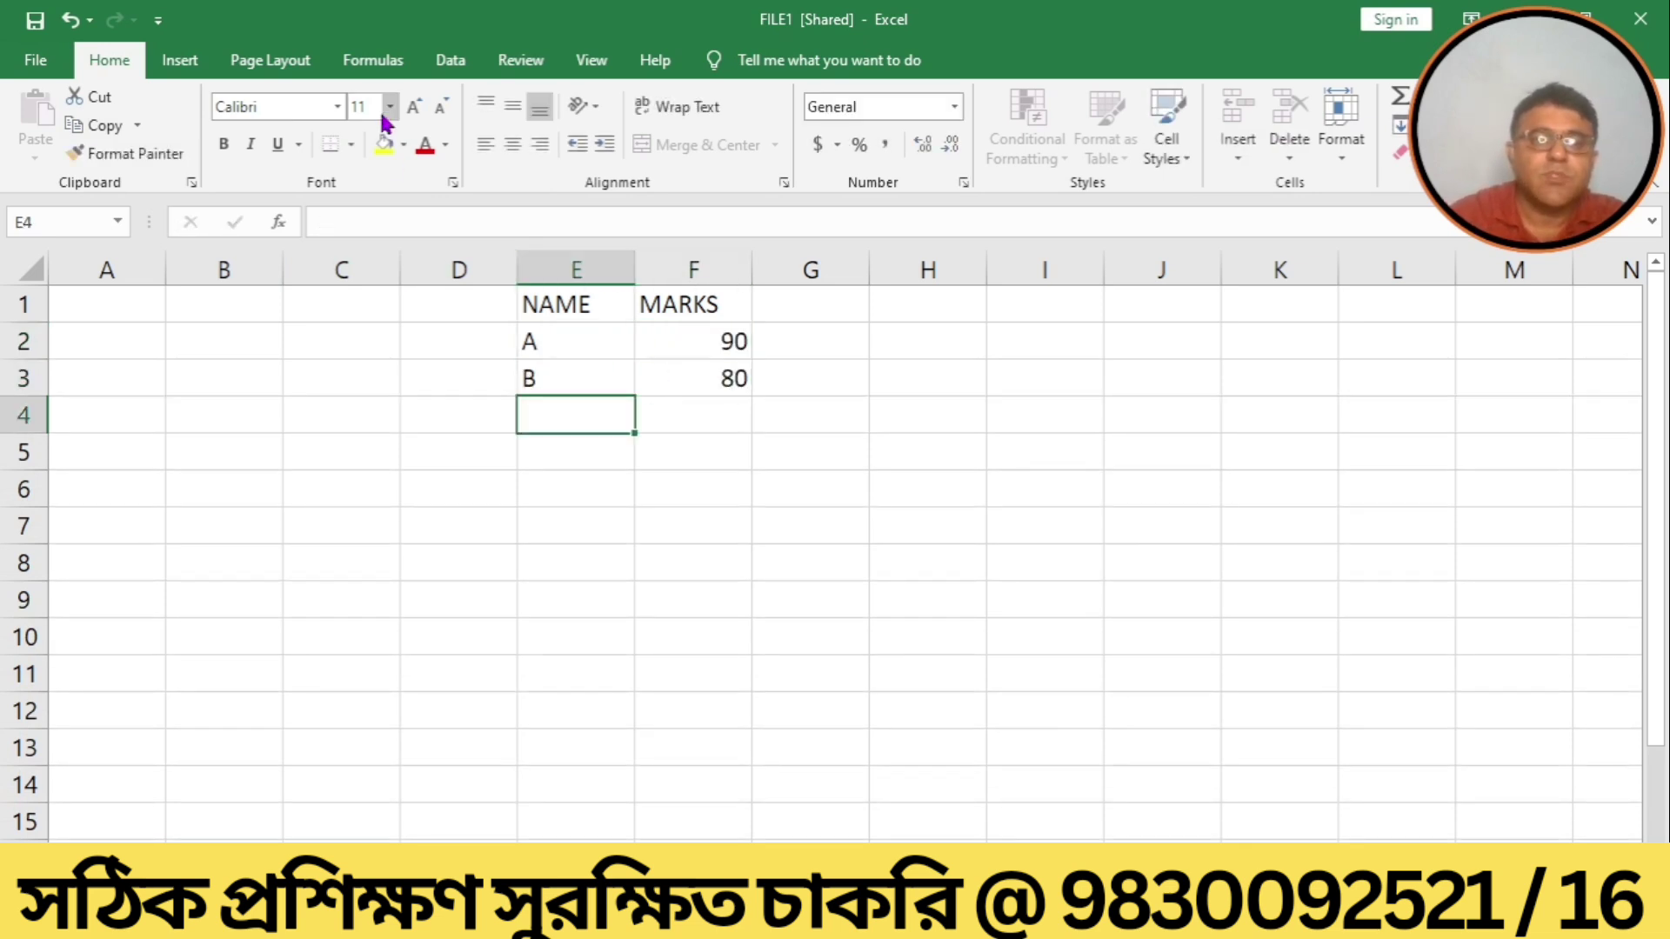
# Save the FILE1 workbook and close it.
pyautogui.click(35, 60)
pyautogui.click(68, 341)
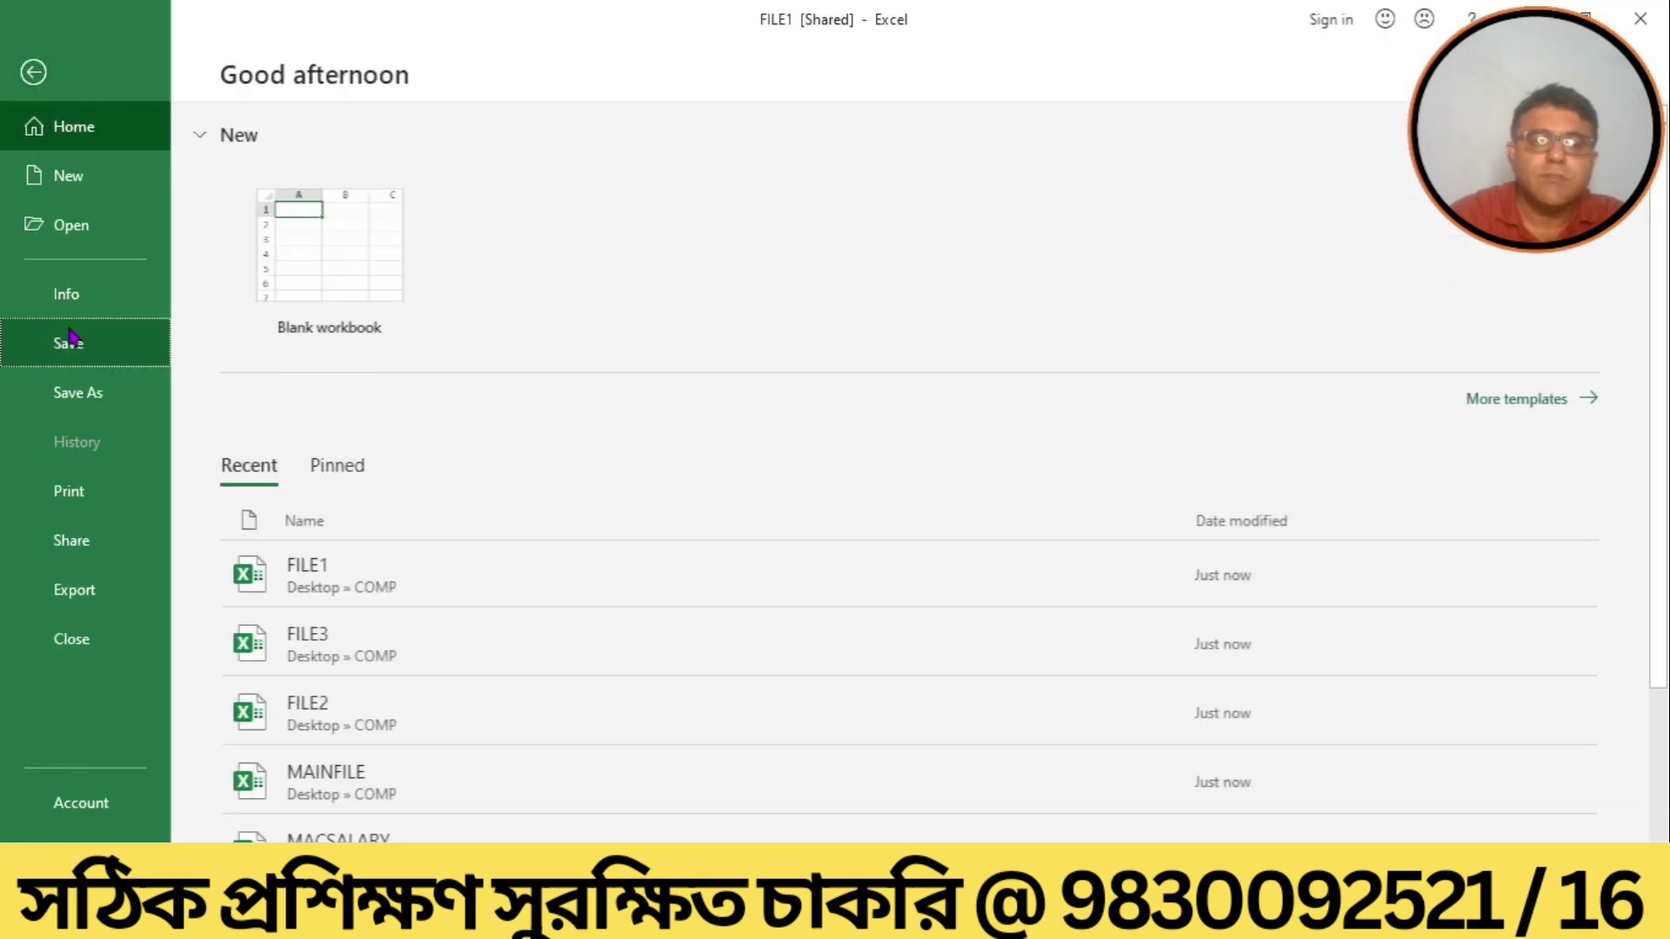
pyautogui.click(1640, 17)
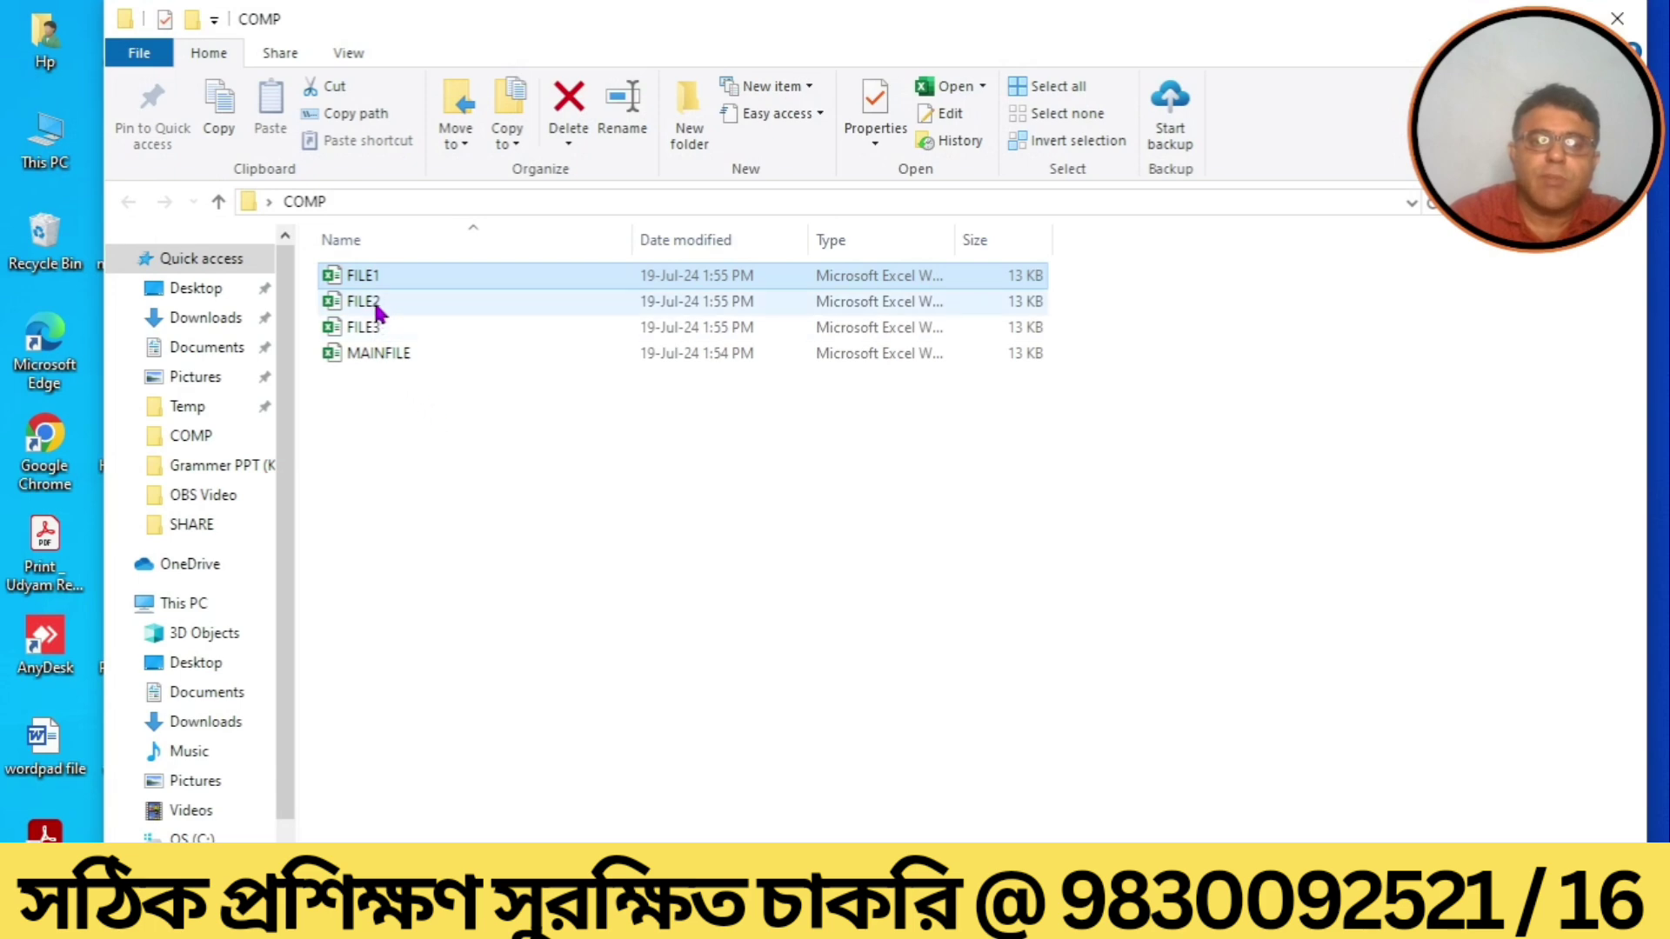
# Open FILE2 from the COMP folder and enter C with 70 and D with 60 under NAME and MARKS.
pyautogui.click(370, 305)
pyautogui.doubleClick(369, 303)
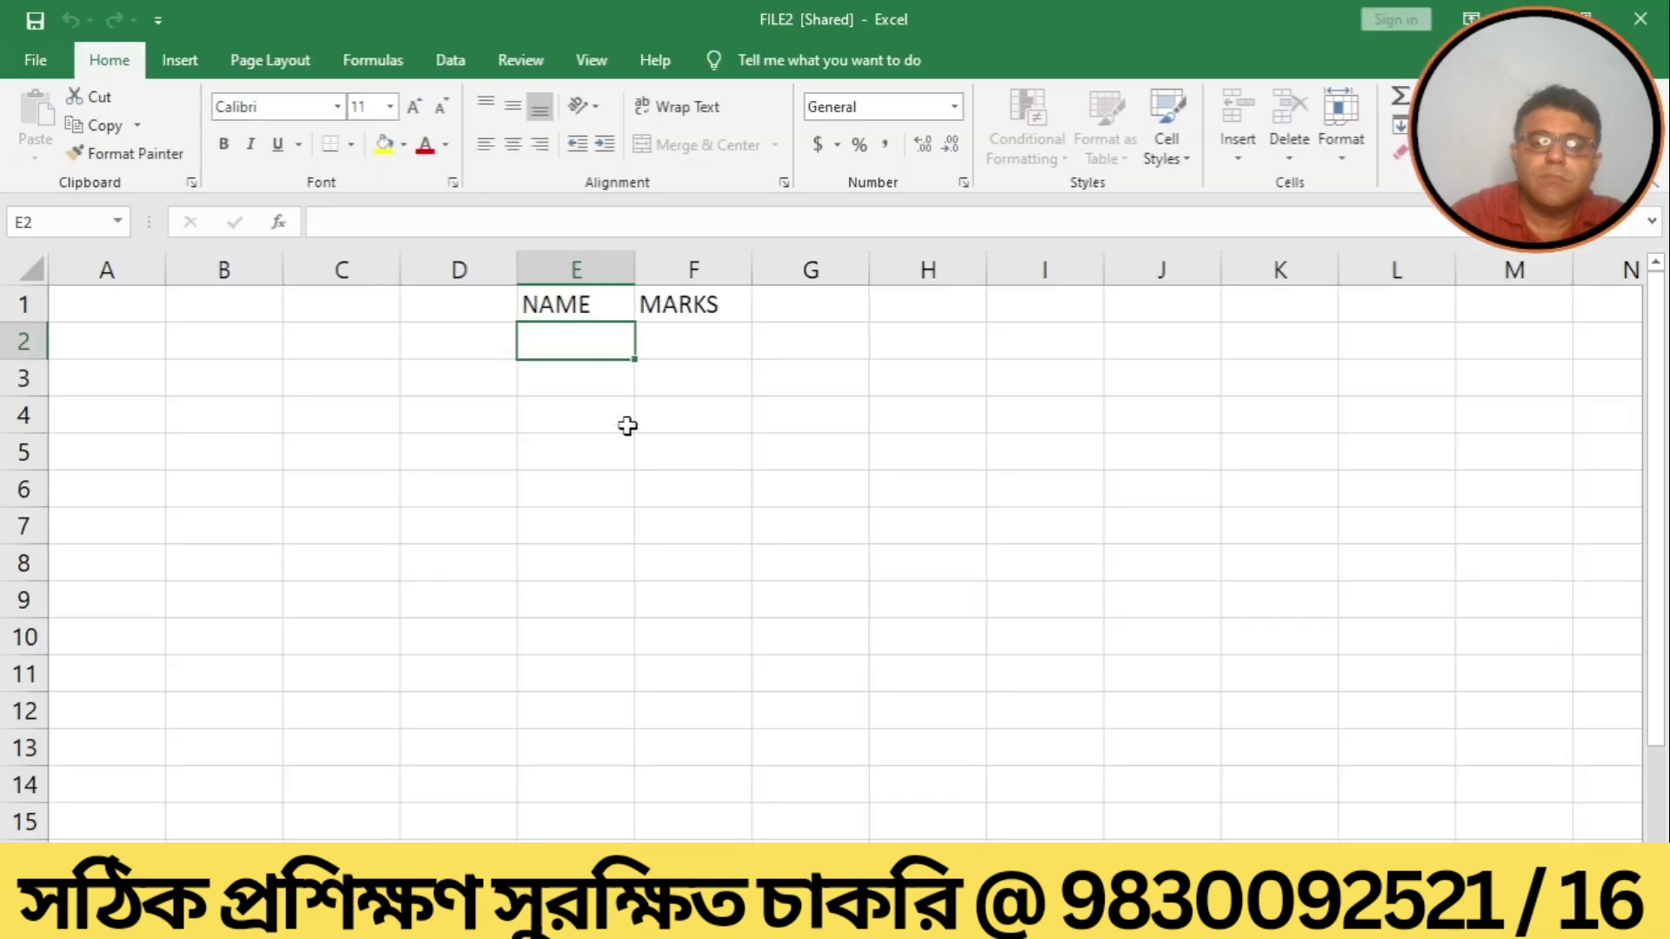
pyautogui.doubleClick(601, 342)
pyautogui.write('C')
pyautogui.press('Tab')
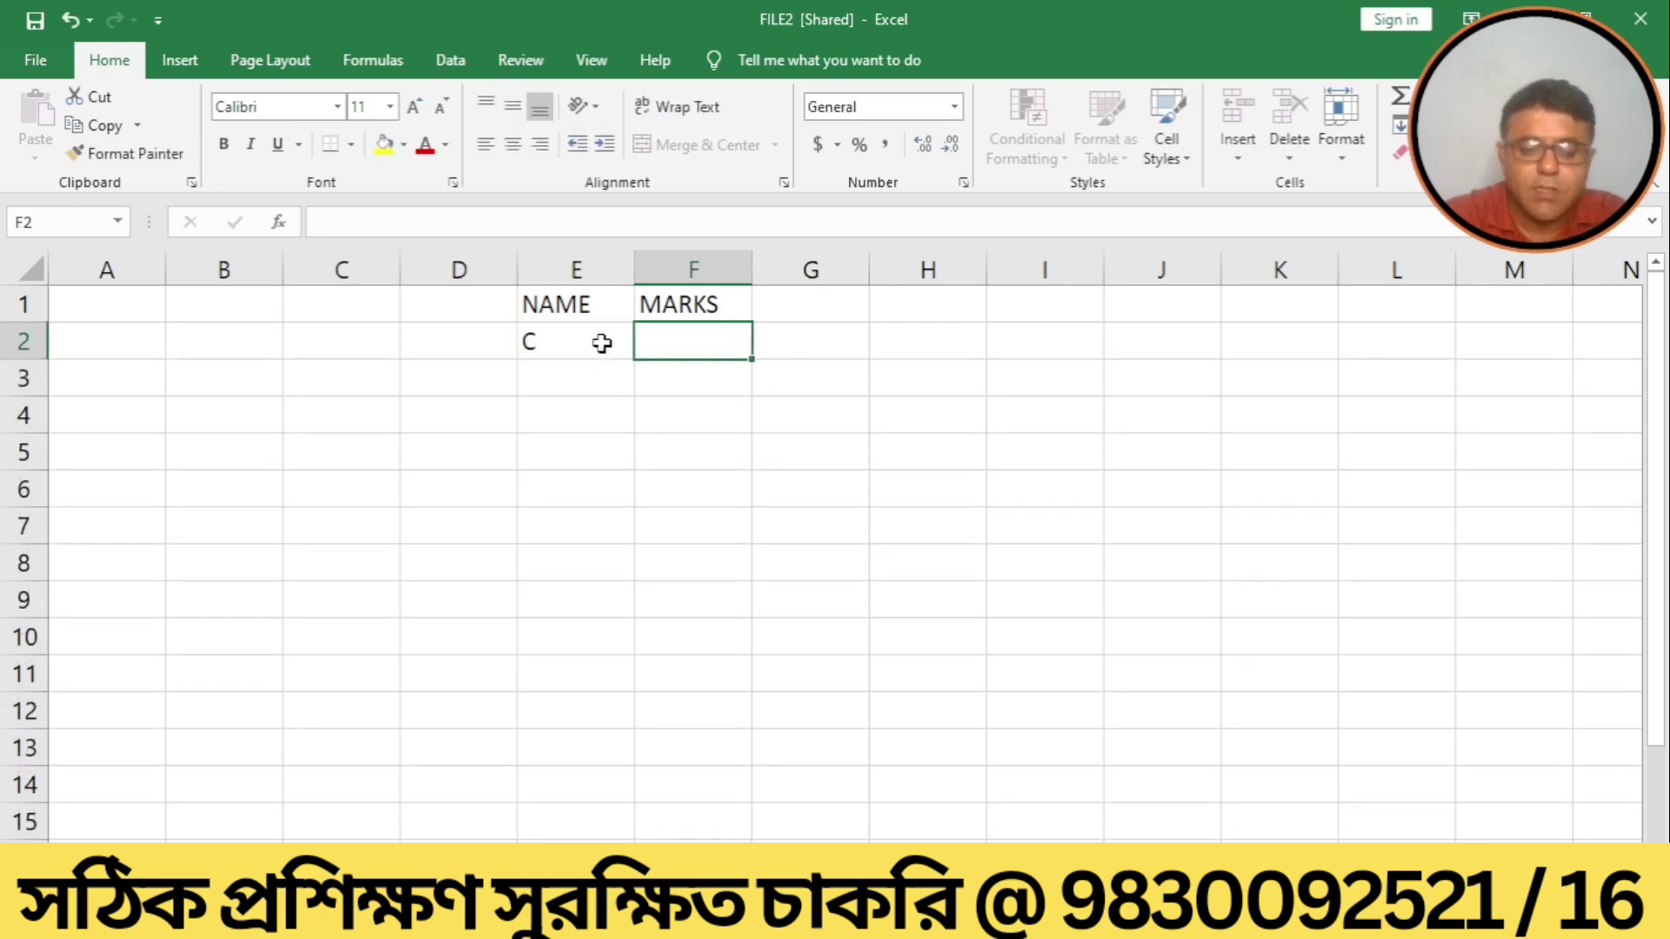
pyautogui.write('70')
pyautogui.press('Return')
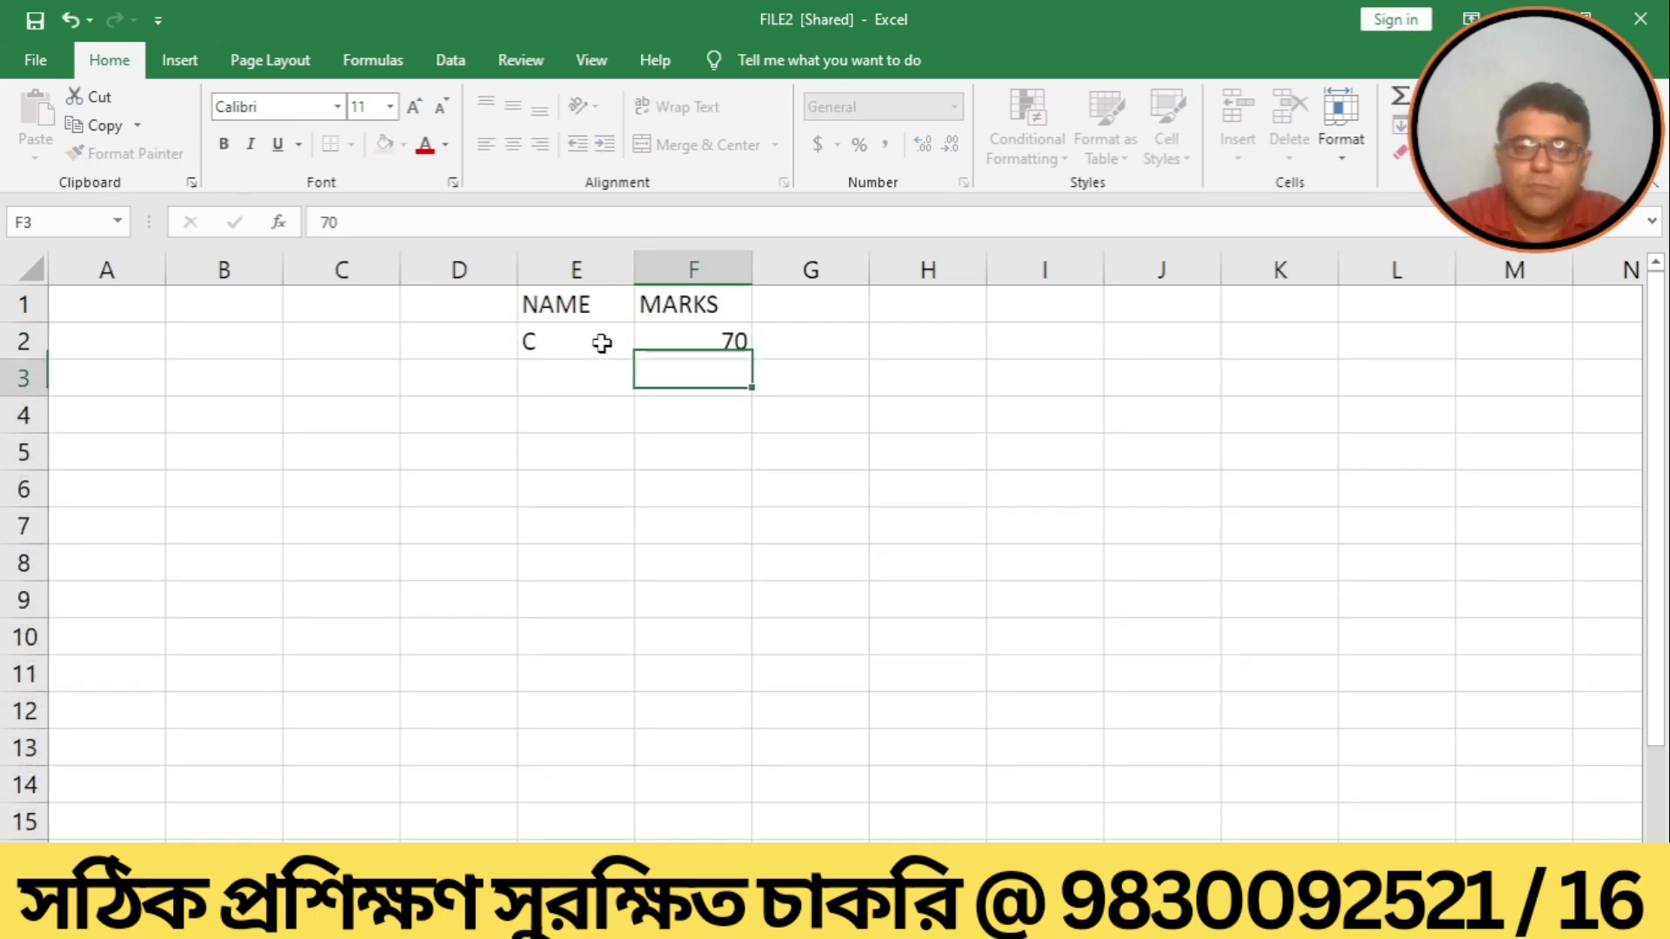
pyautogui.press('Left')
pyautogui.write('D')
pyautogui.press('Tab')
pyautogui.write('60')
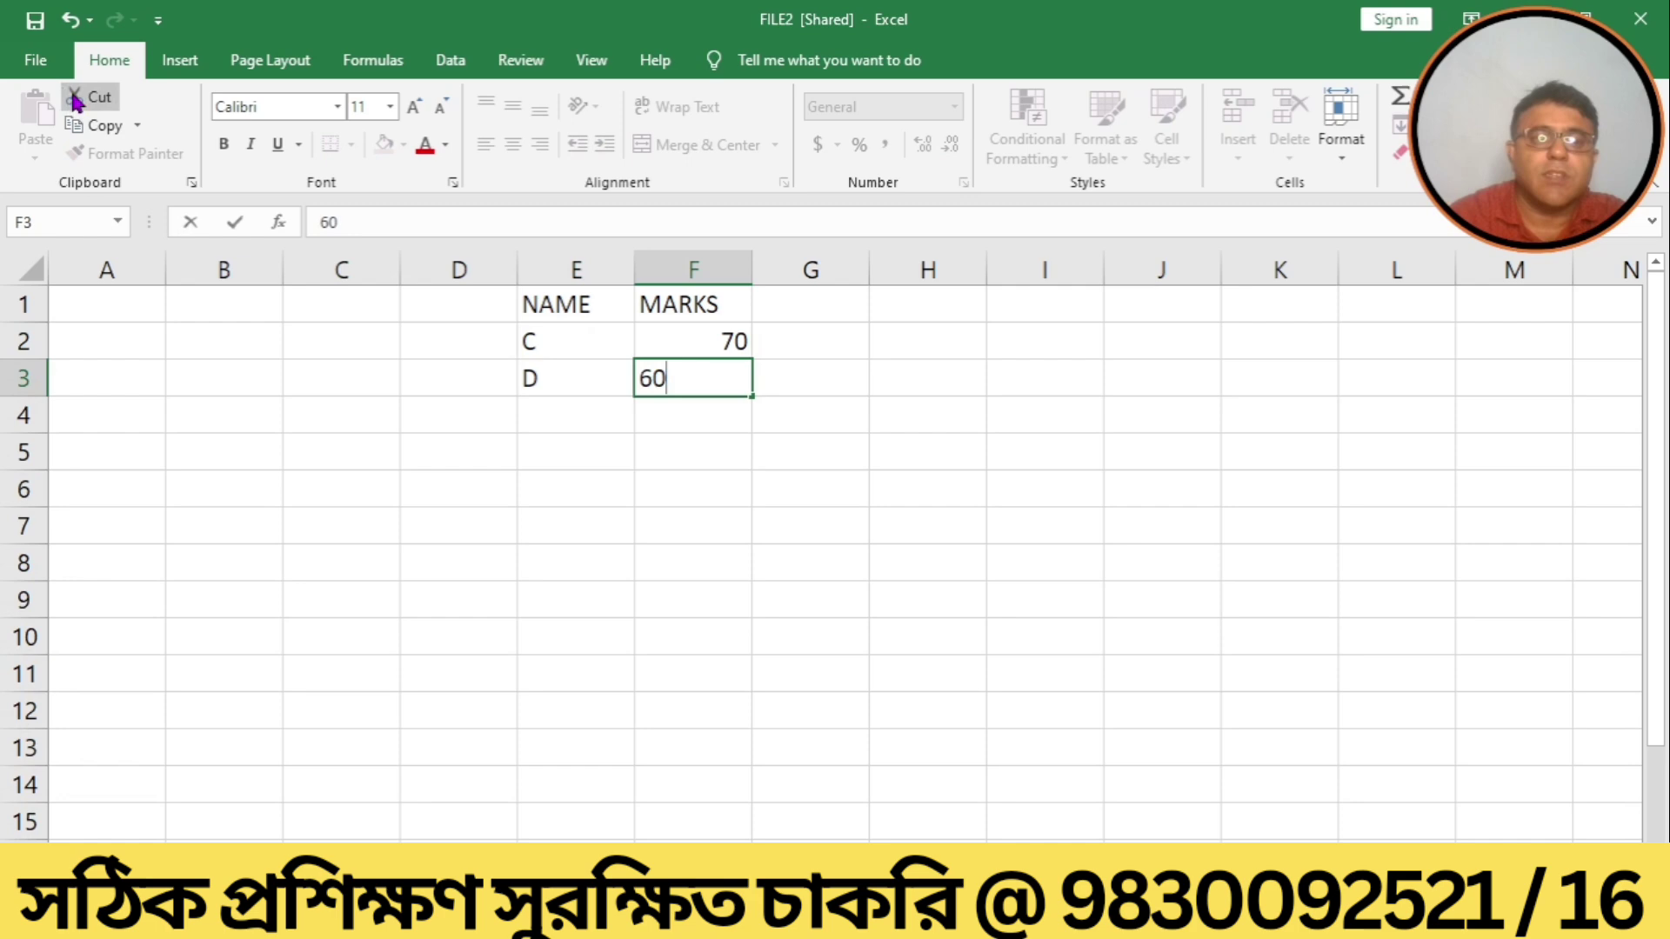
# Save the FILE2 workbook and close it.
pyautogui.click(39, 61)
pyautogui.click(69, 344)
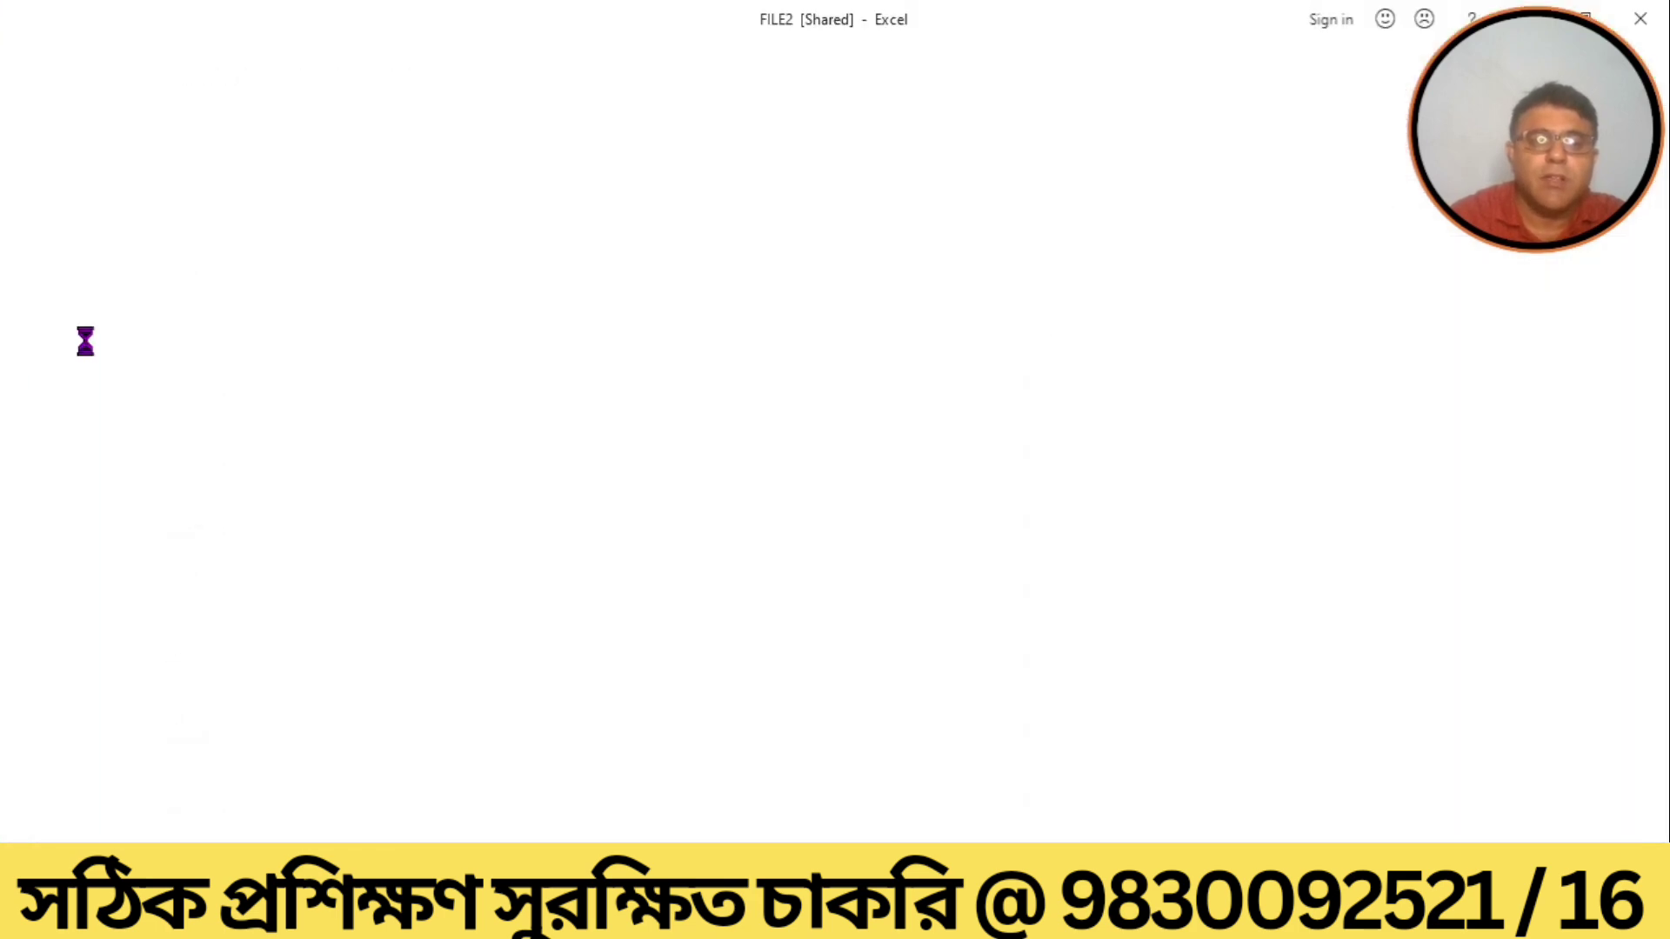
pyautogui.click(1640, 18)
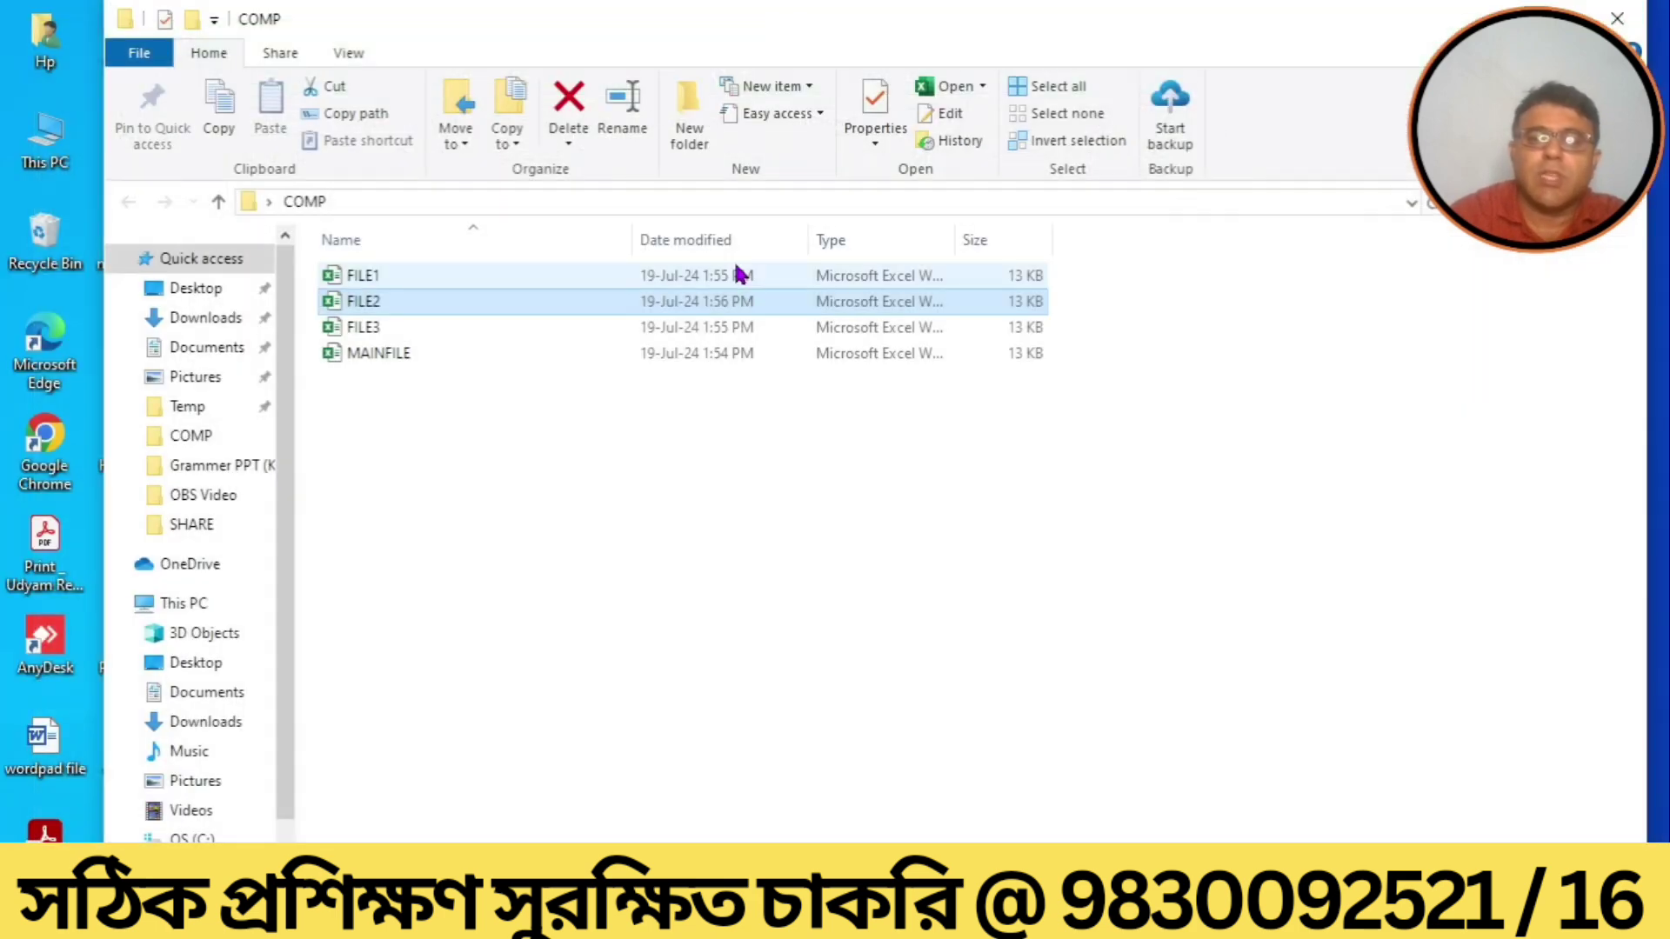
# Open FILE3 from the COMP folder and enter E with 50 and F with 66 under NAME and MARKS.
pyautogui.click(369, 331)
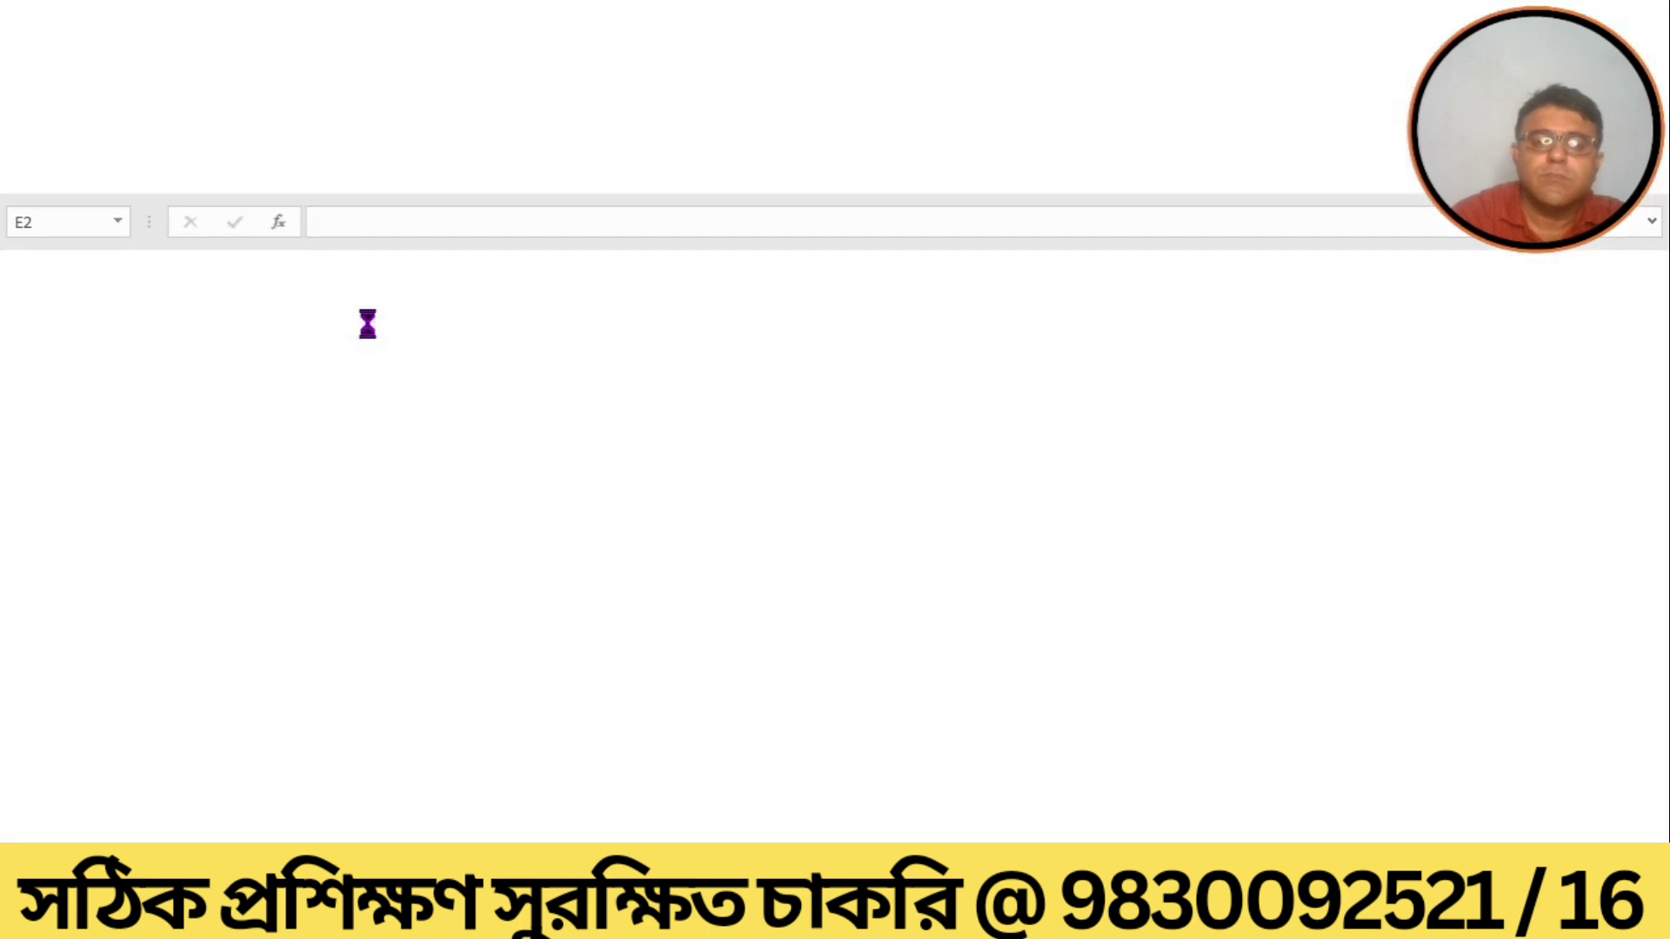
pyautogui.write('E')
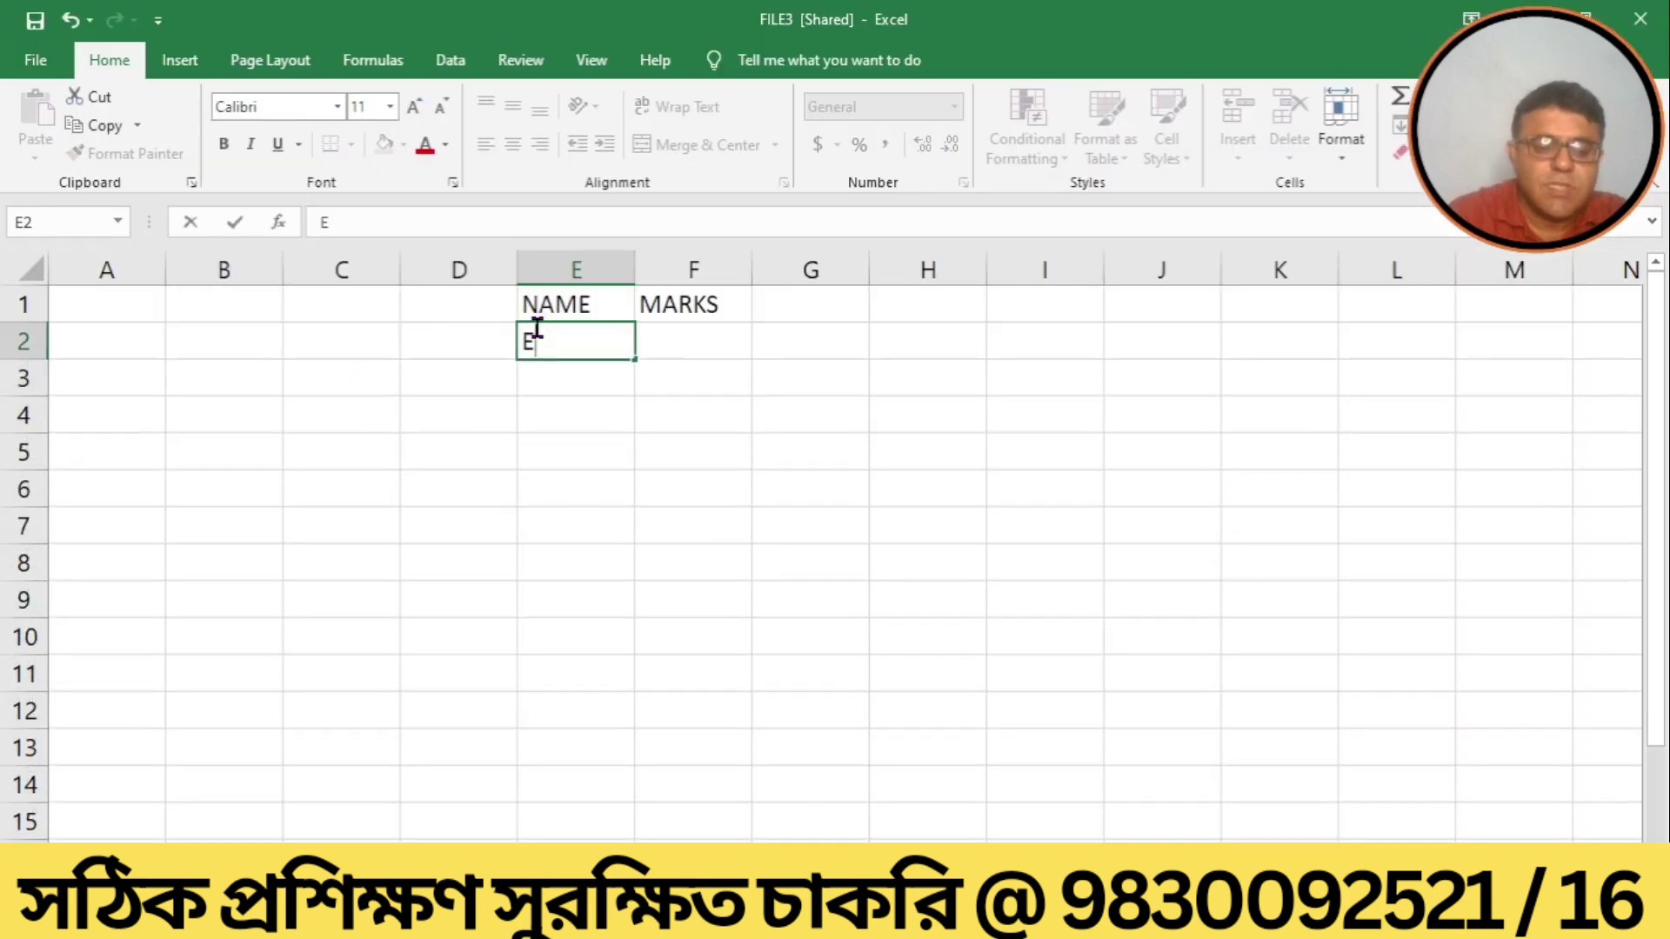
pyautogui.press('Tab')
pyautogui.write('50')
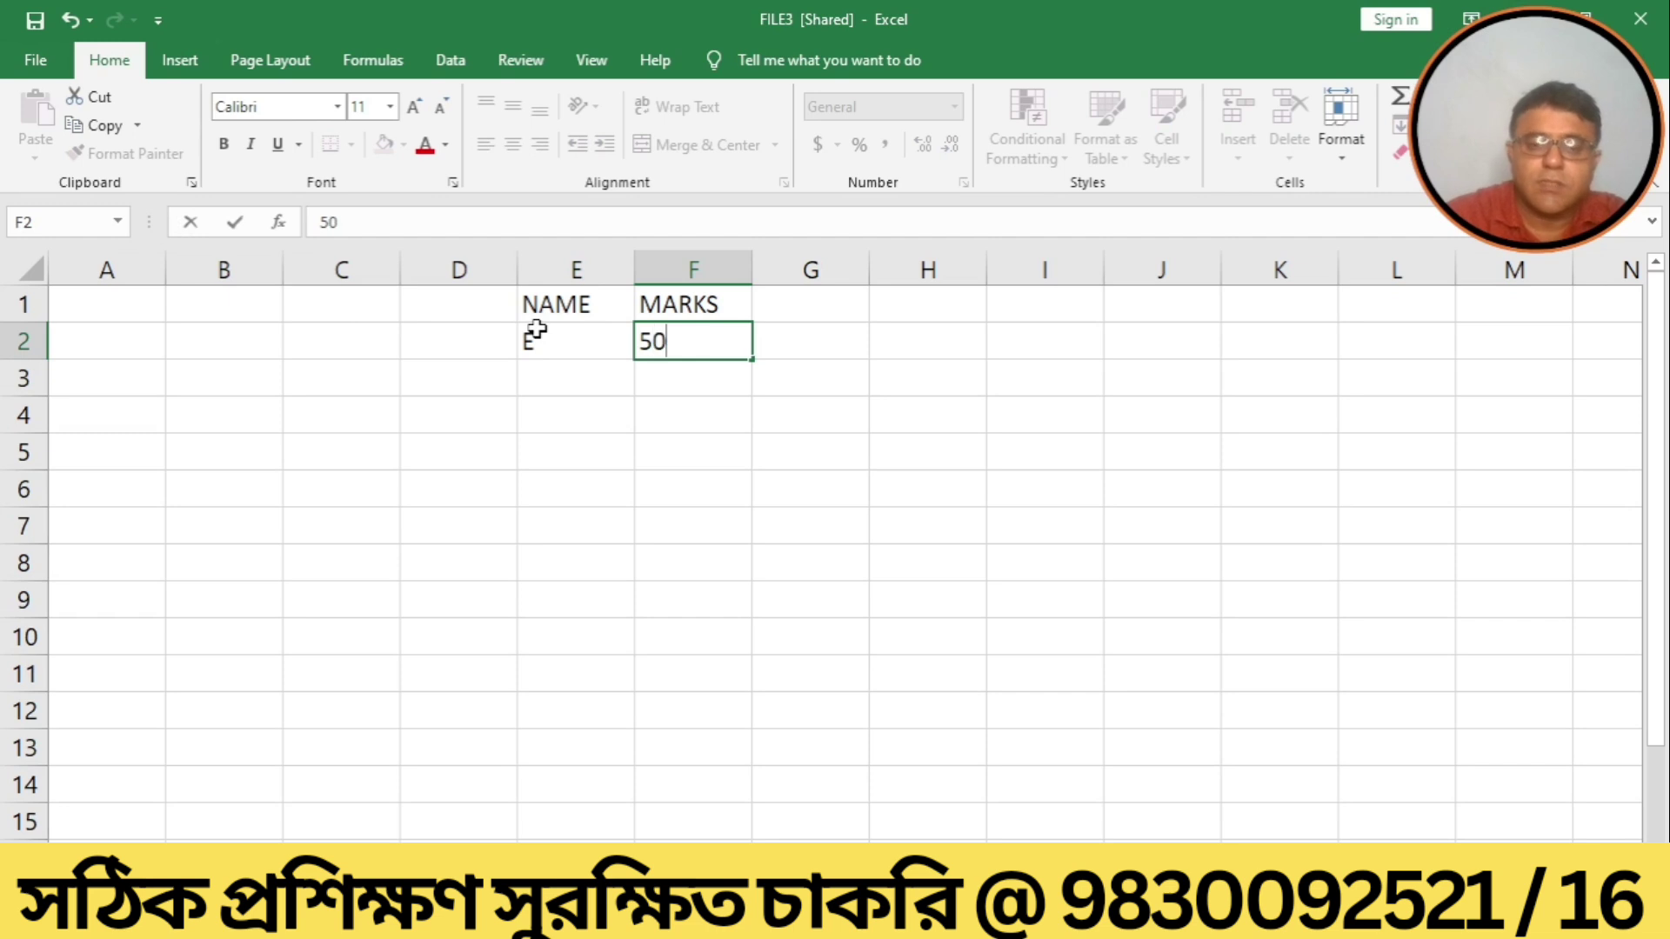
pyautogui.press('Return')
pyautogui.write('F')
pyautogui.press('Tab')
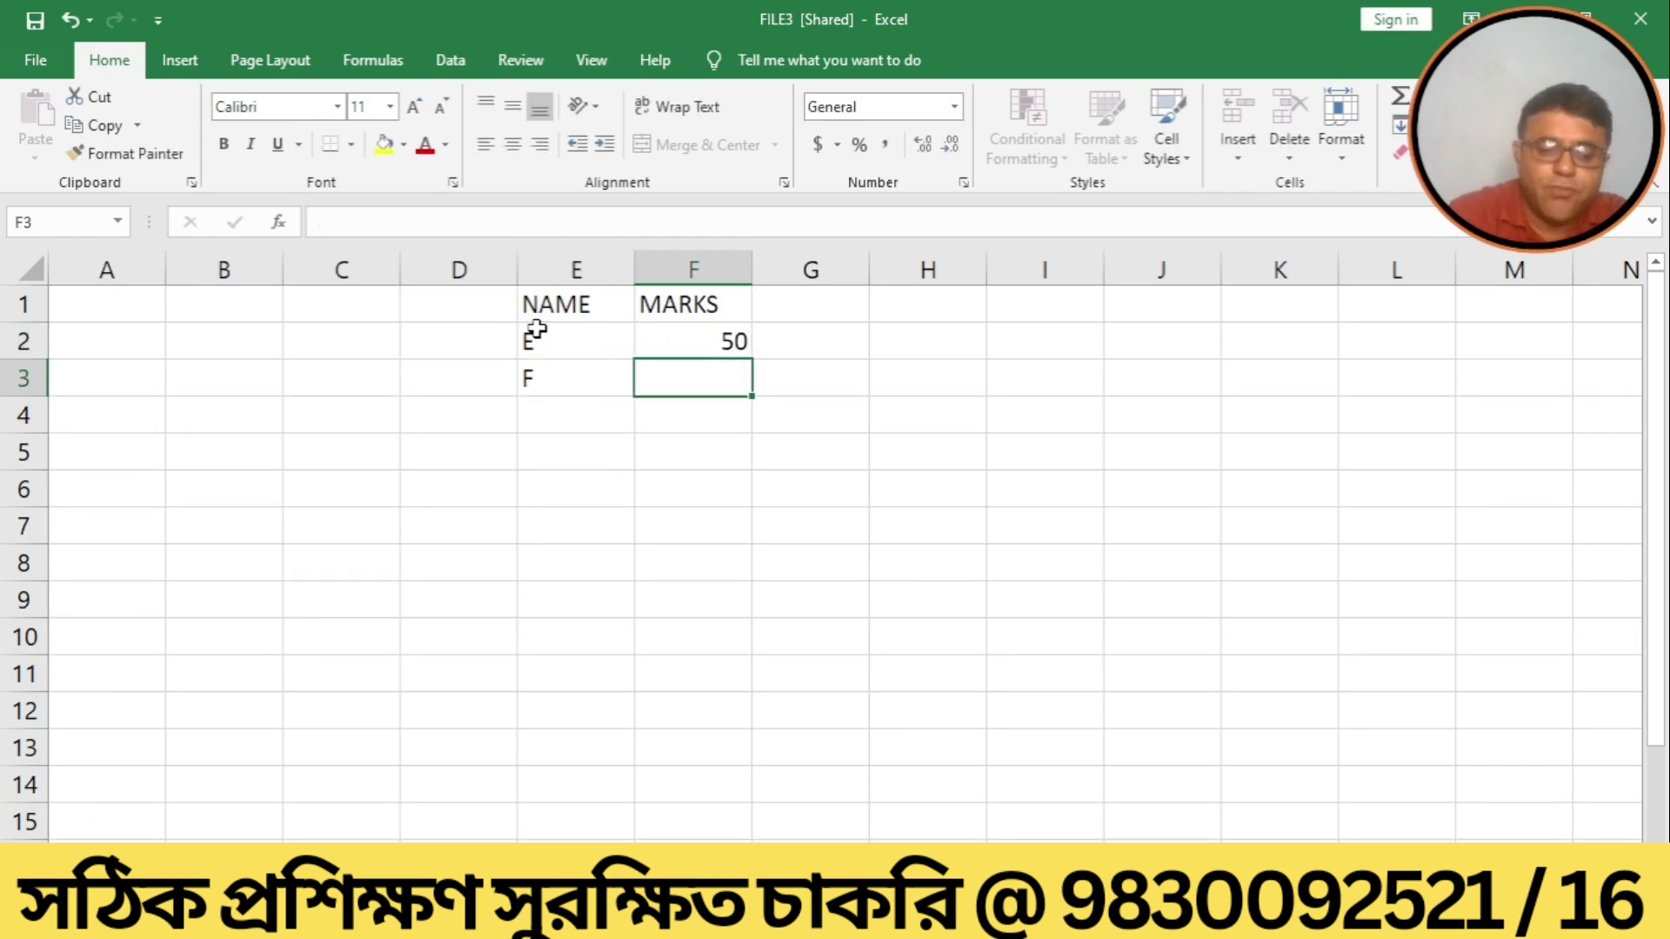
pyautogui.write('66')
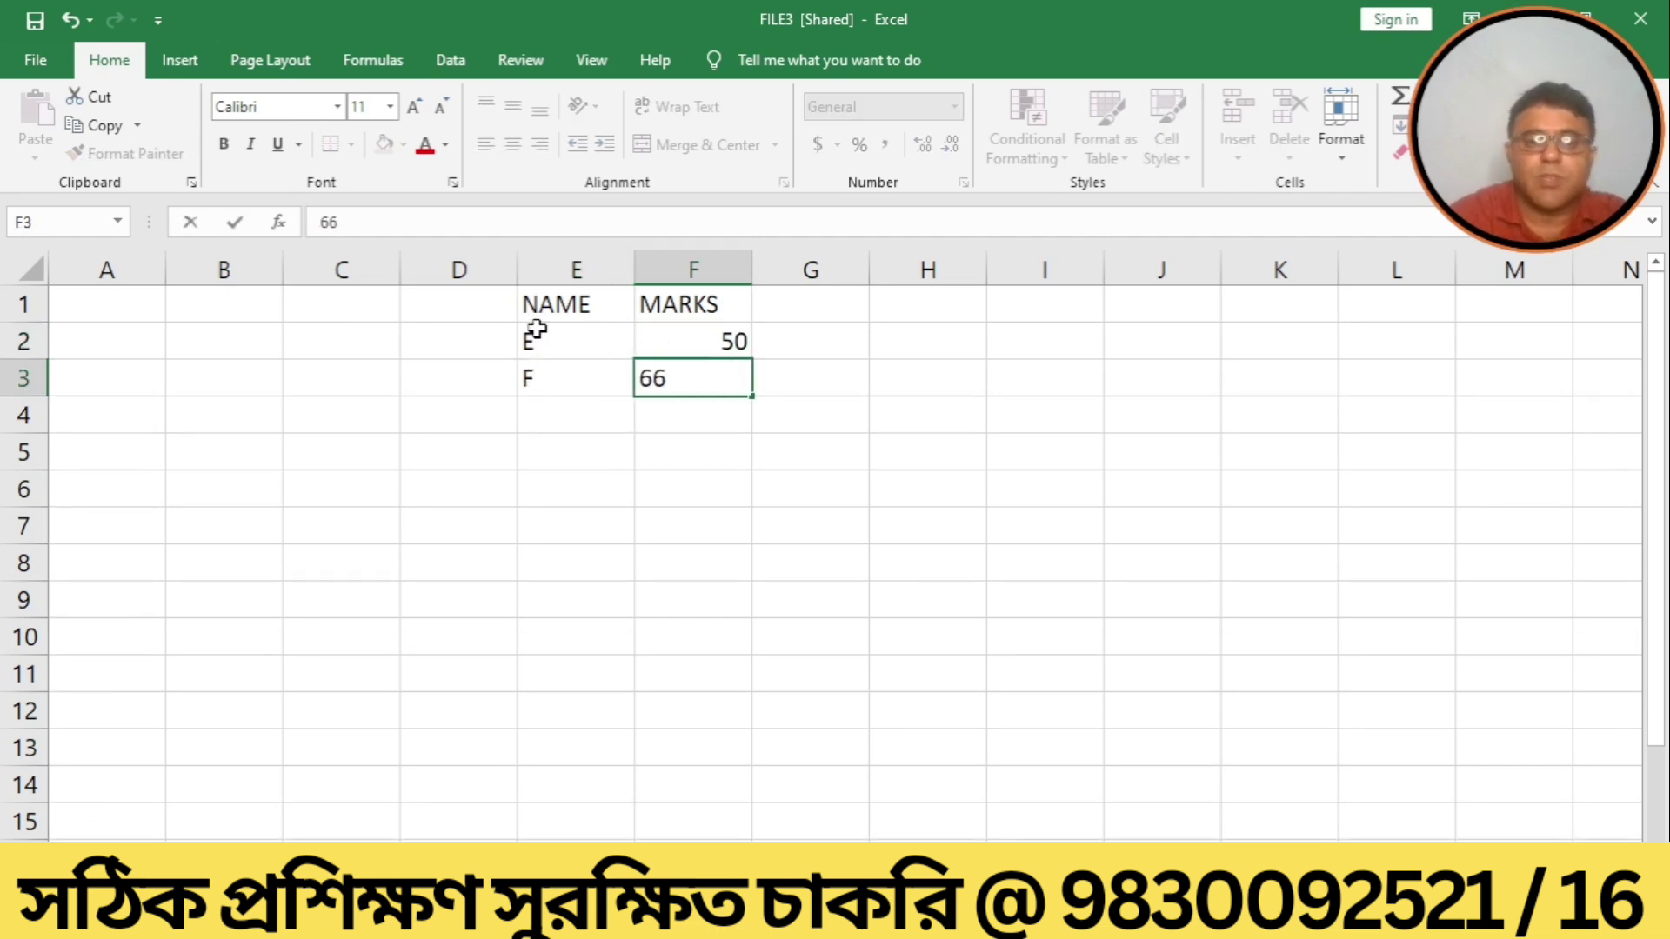
pyautogui.click(701, 492)
# Save the FILE3 workbook and close it.
pyautogui.click(45, 66)
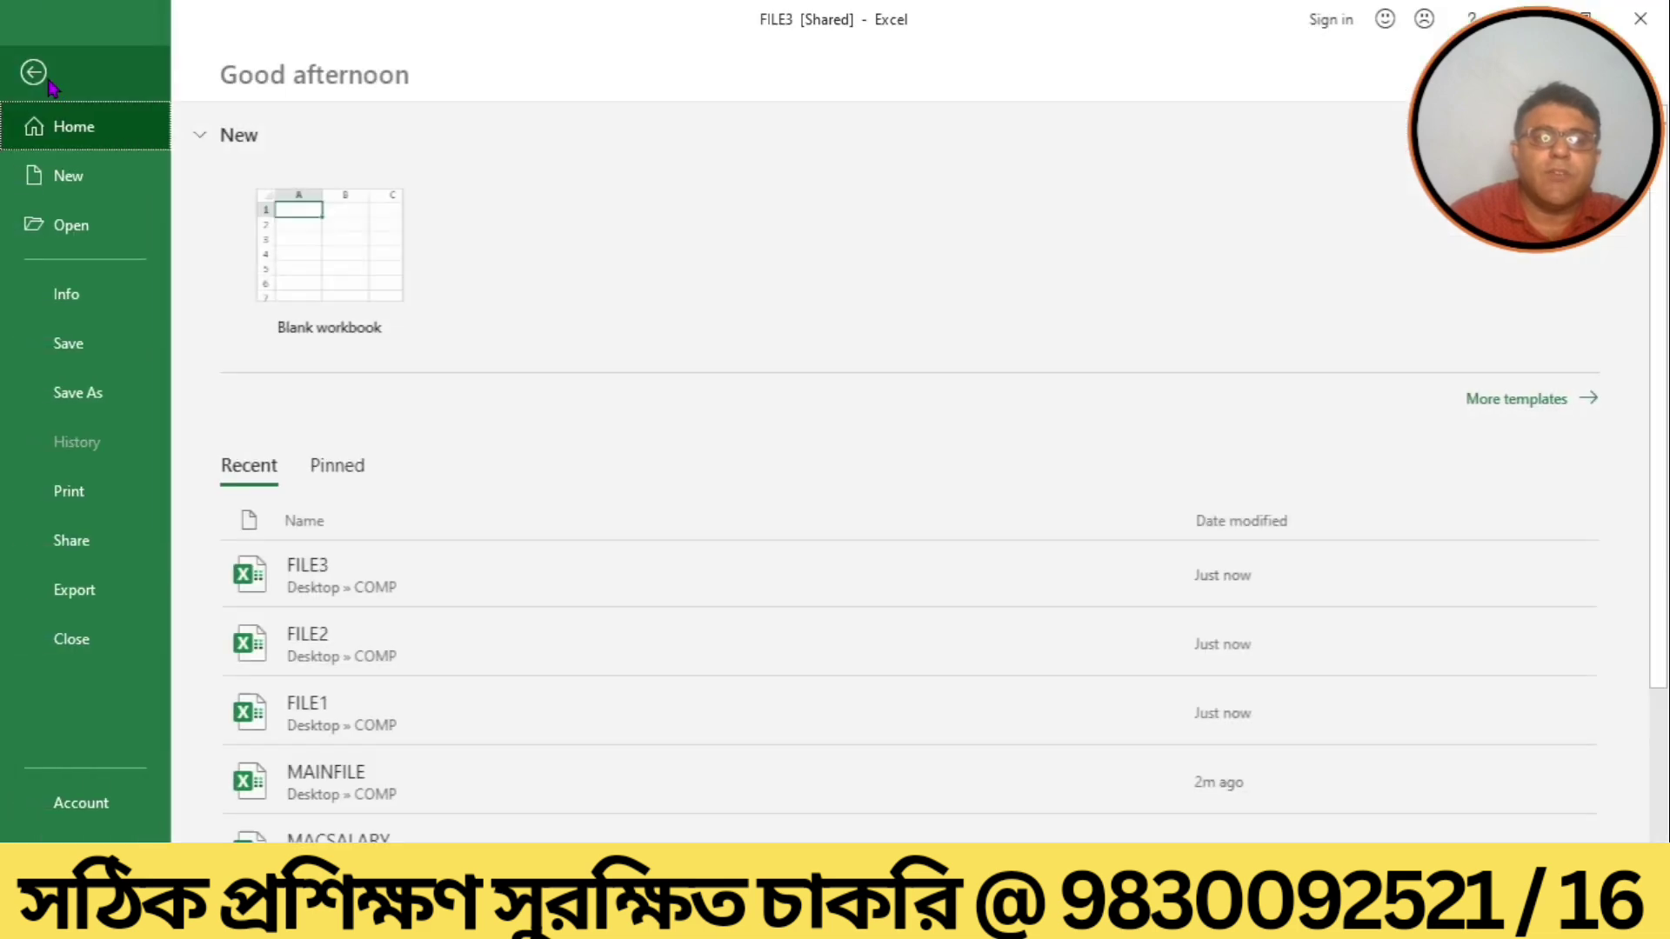
pyautogui.click(69, 342)
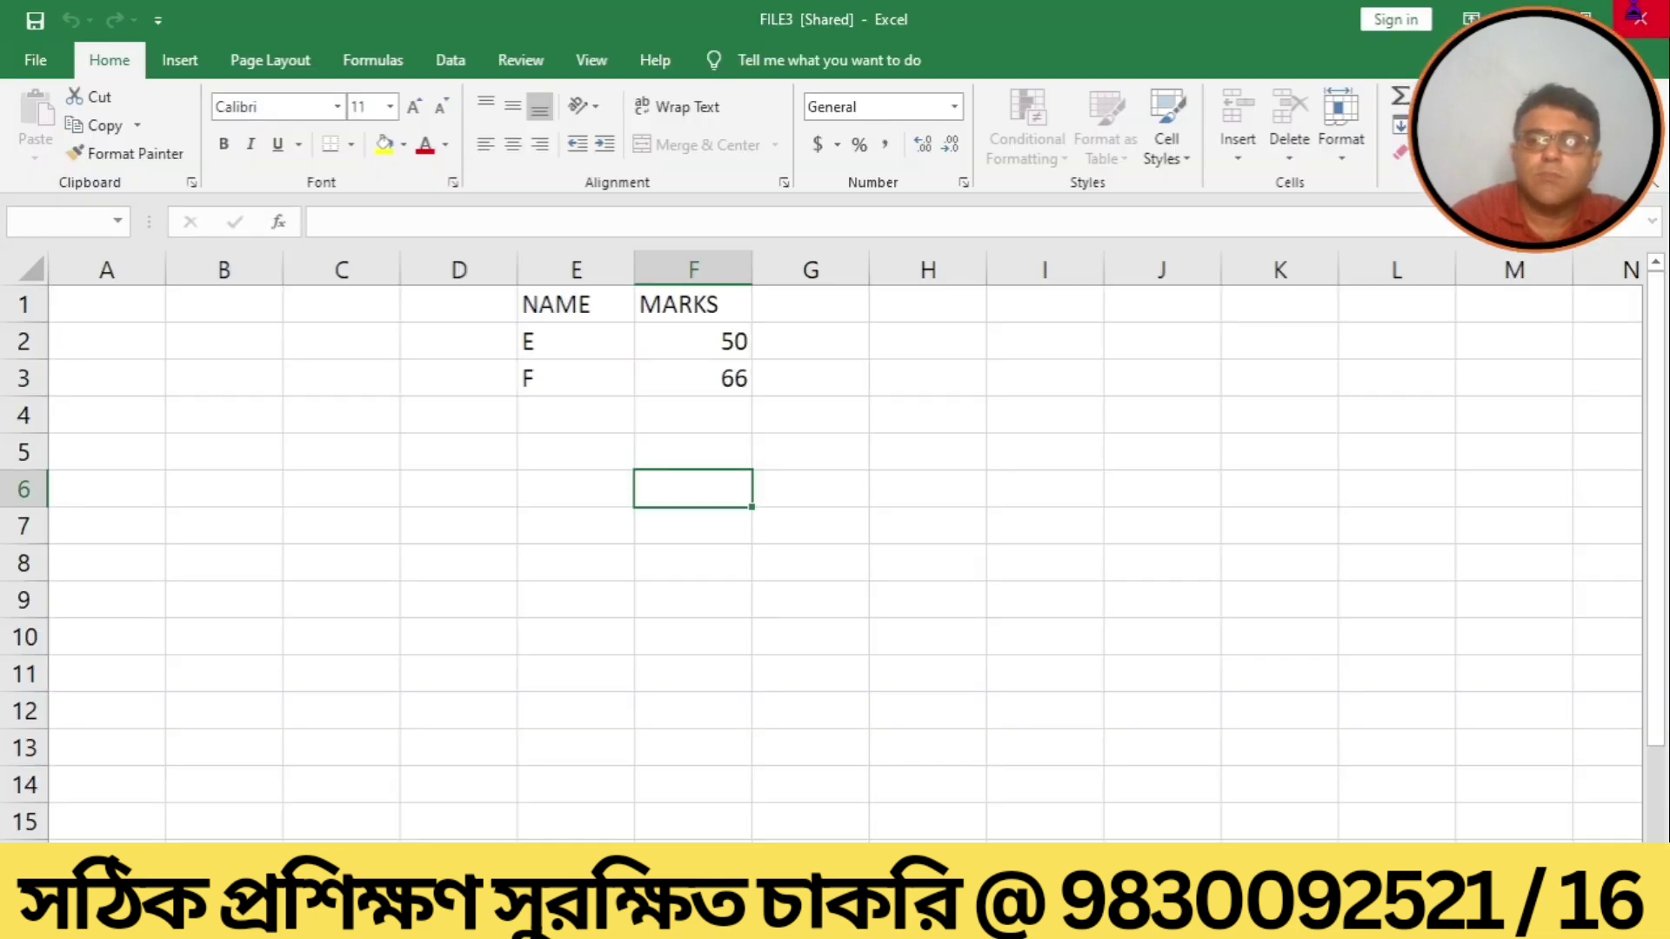
pyautogui.click(1635, 16)
# Open MAINFILE from the COMP folder and use Compare and Merge Workbooks to merge FILE1, FILE2 and FILE3 into it.
pyautogui.click(387, 358)
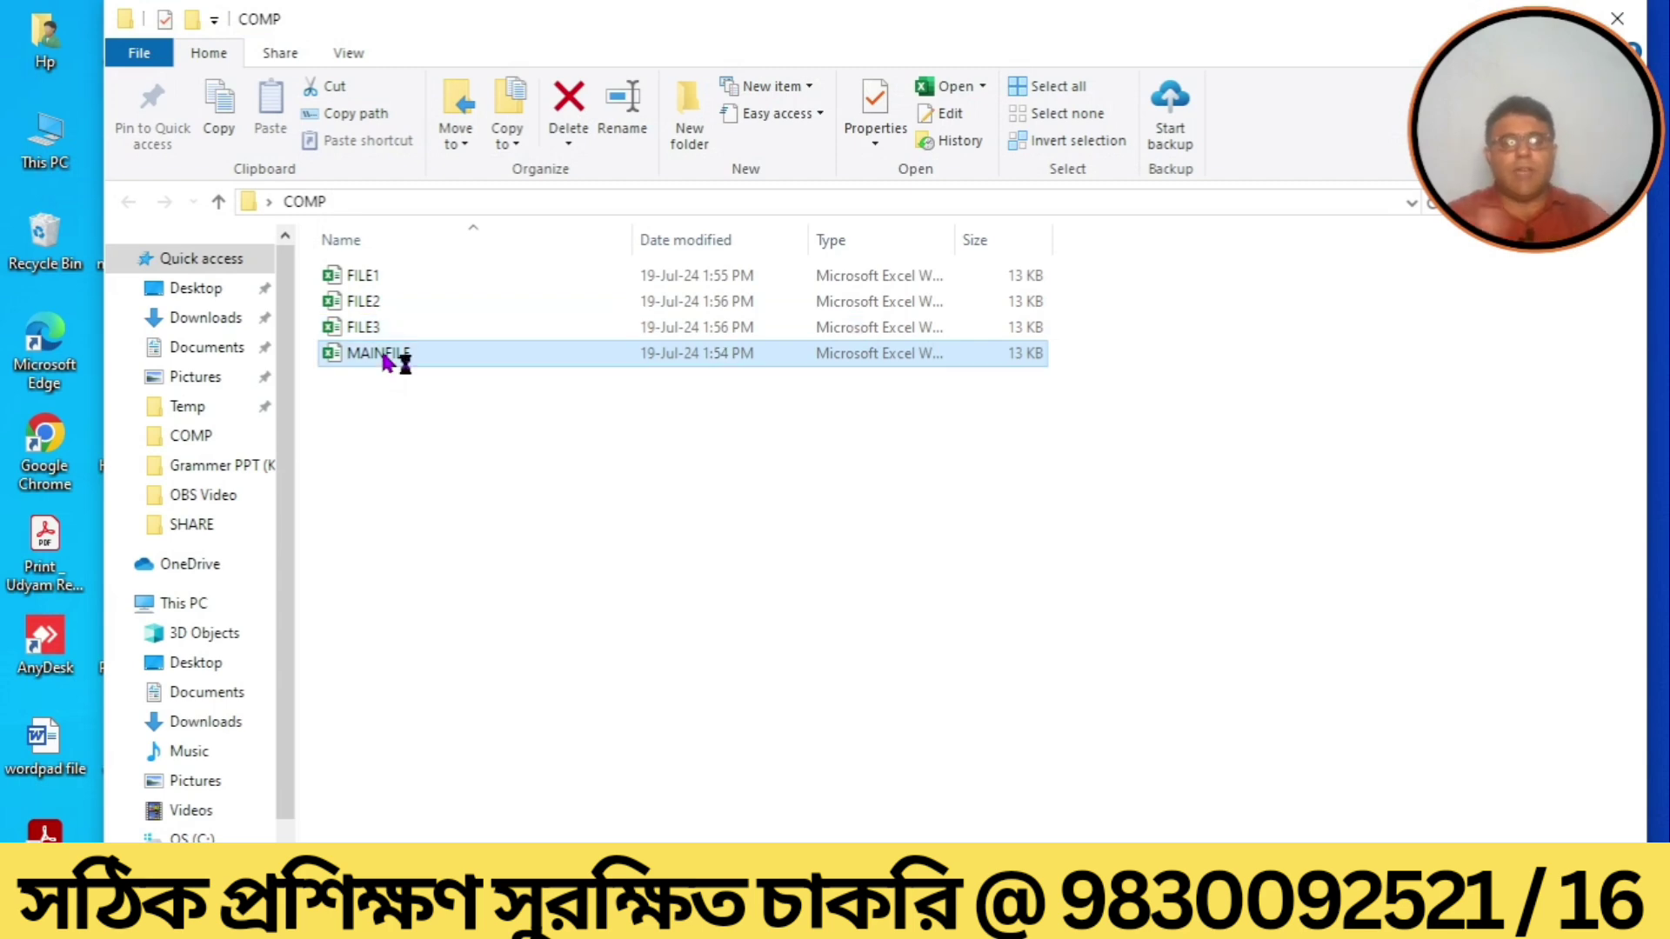
pyautogui.doubleClick(387, 358)
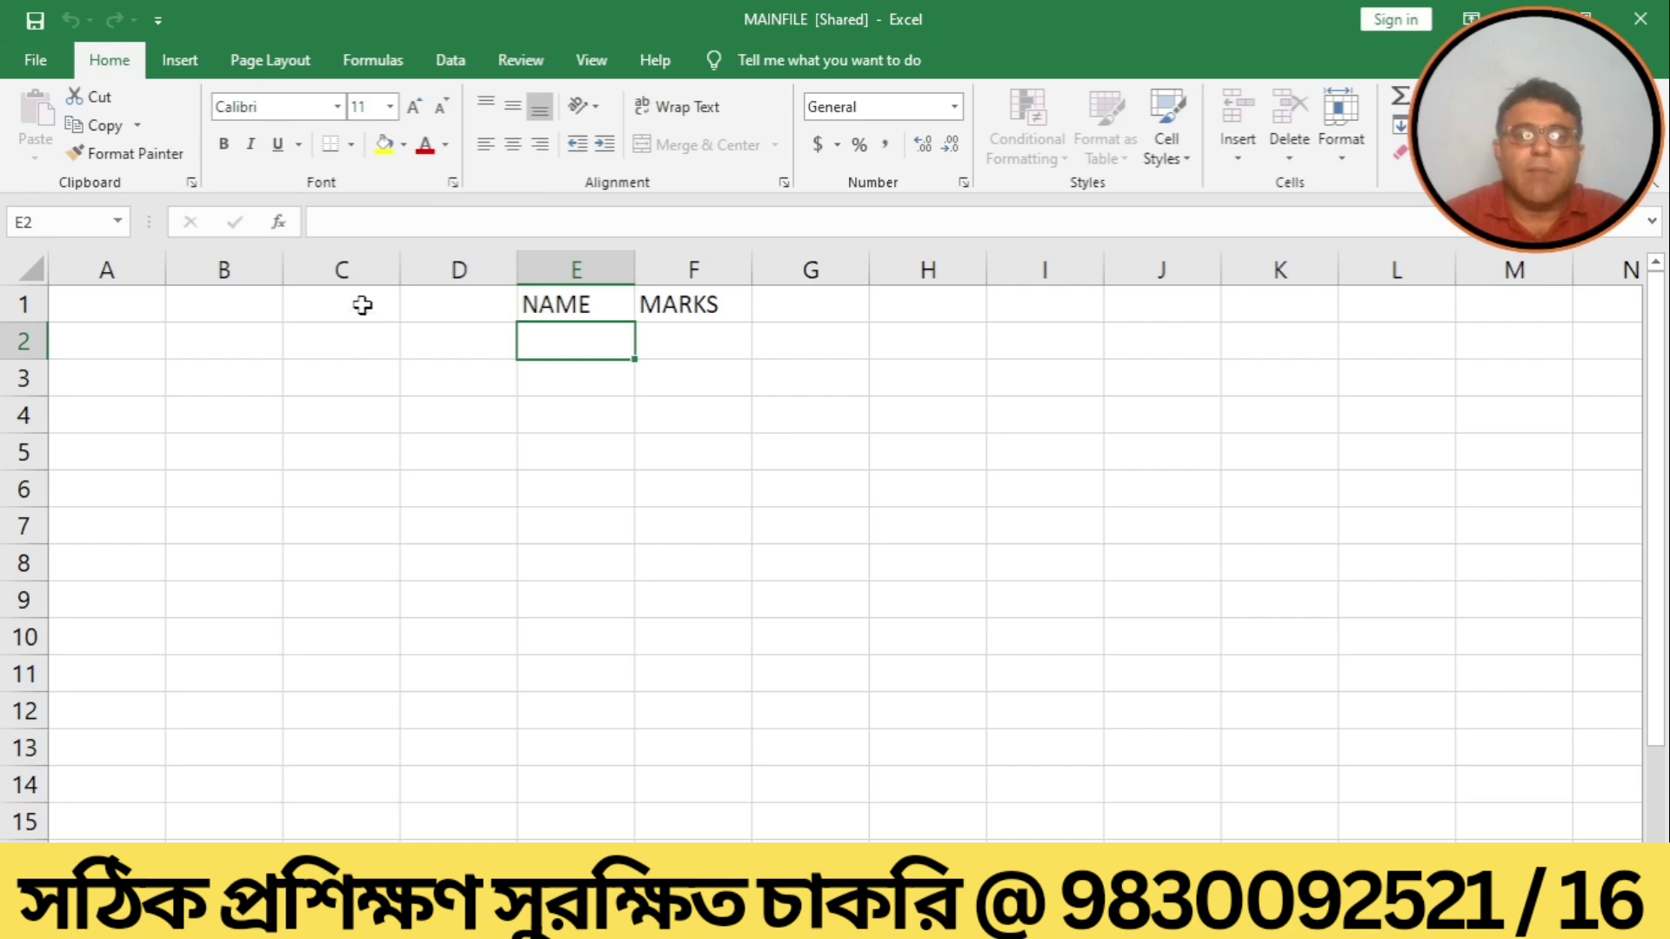
pyautogui.click(444, 60)
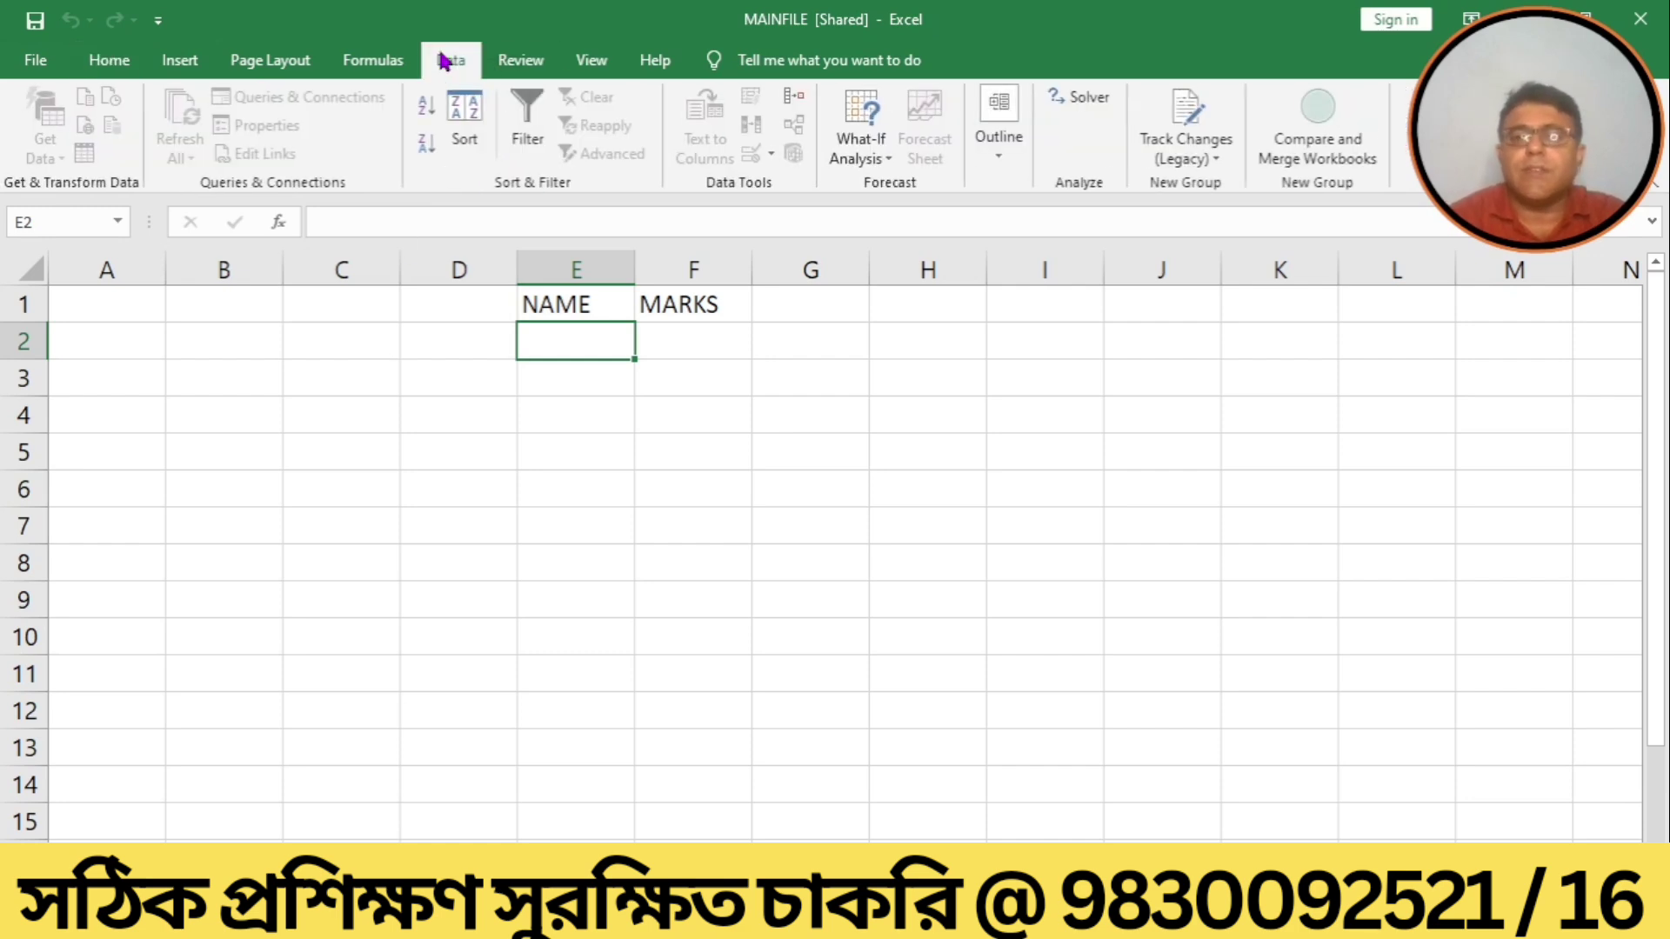
pyautogui.click(1339, 153)
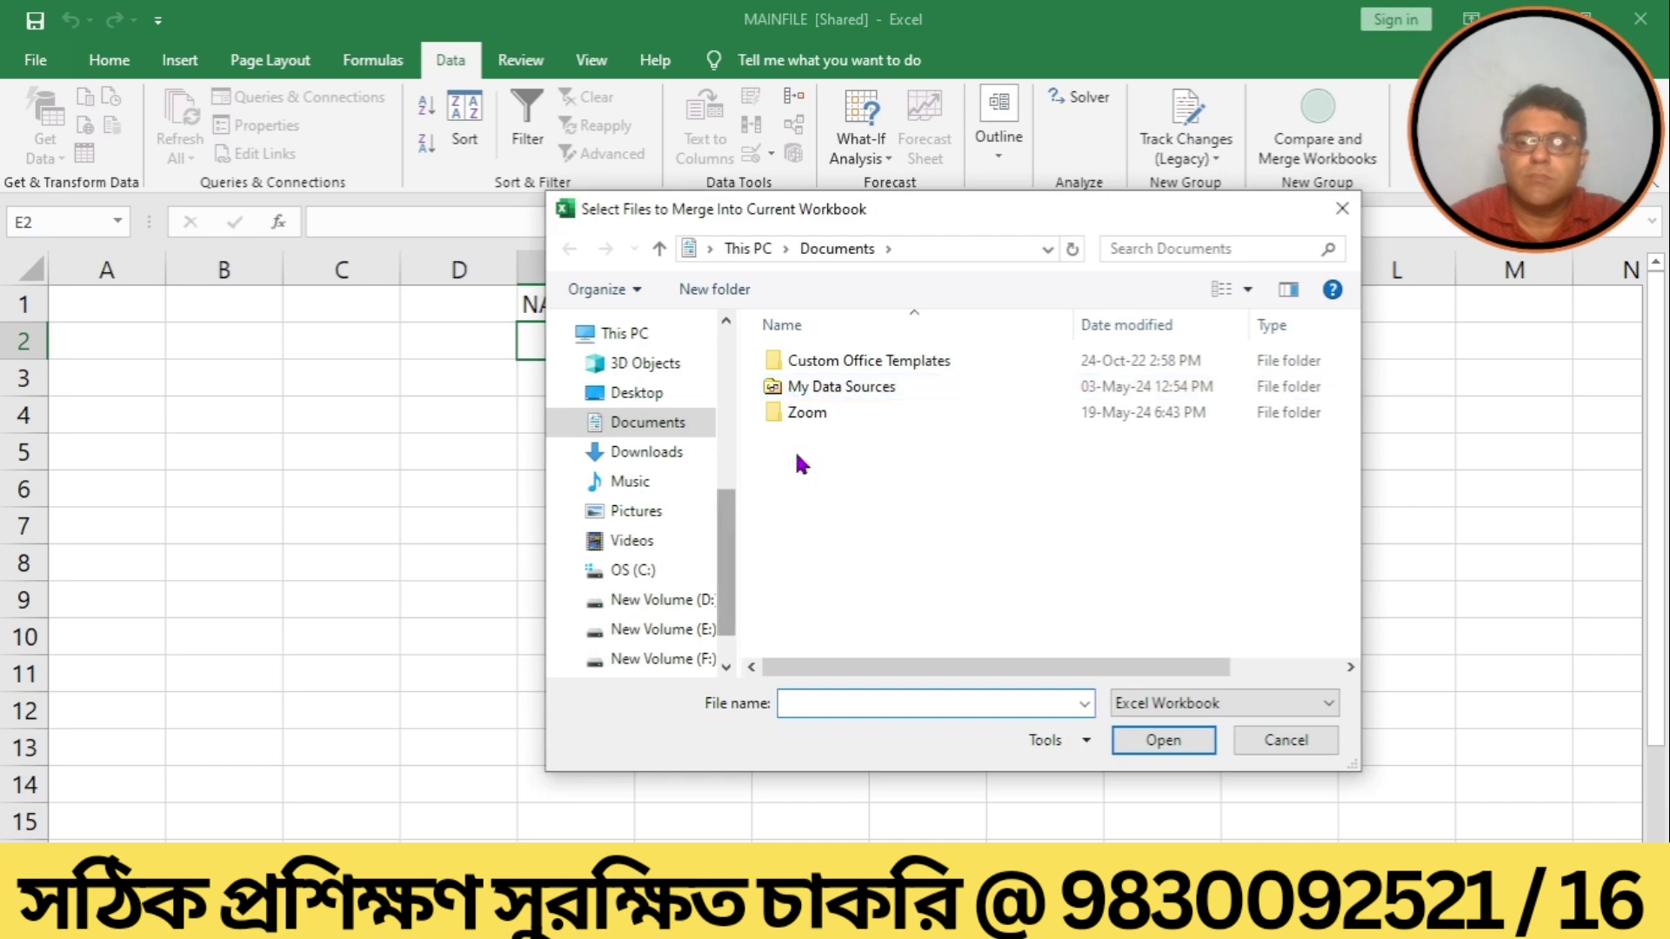
pyautogui.click(646, 397)
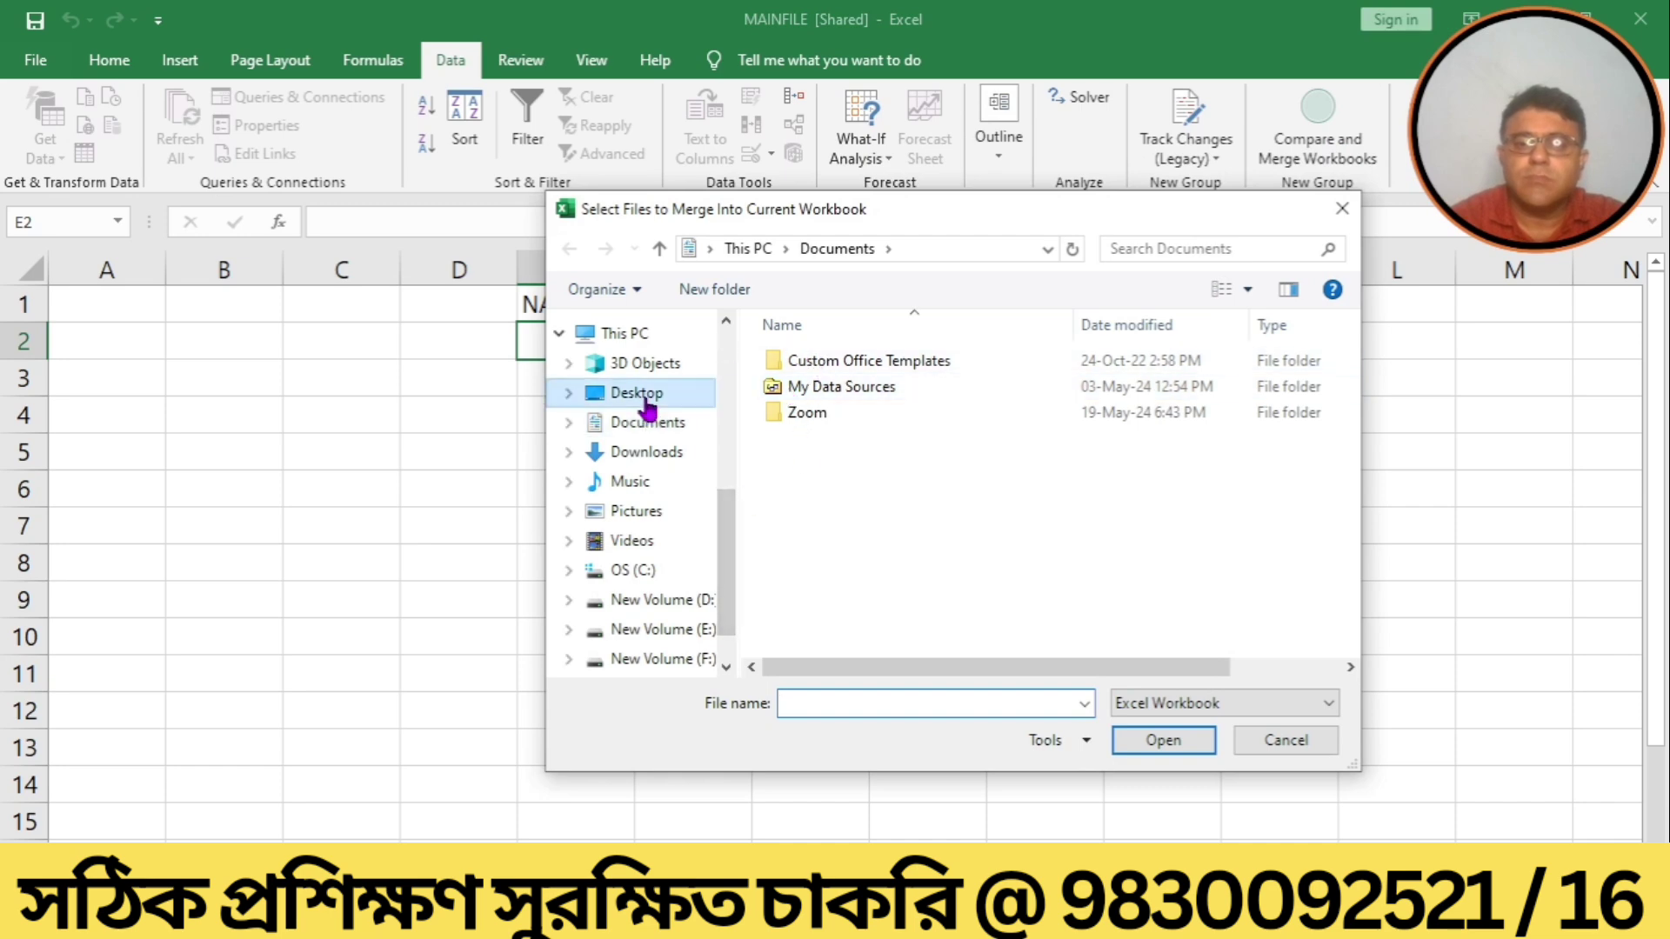
pyautogui.doubleClick(820, 391)
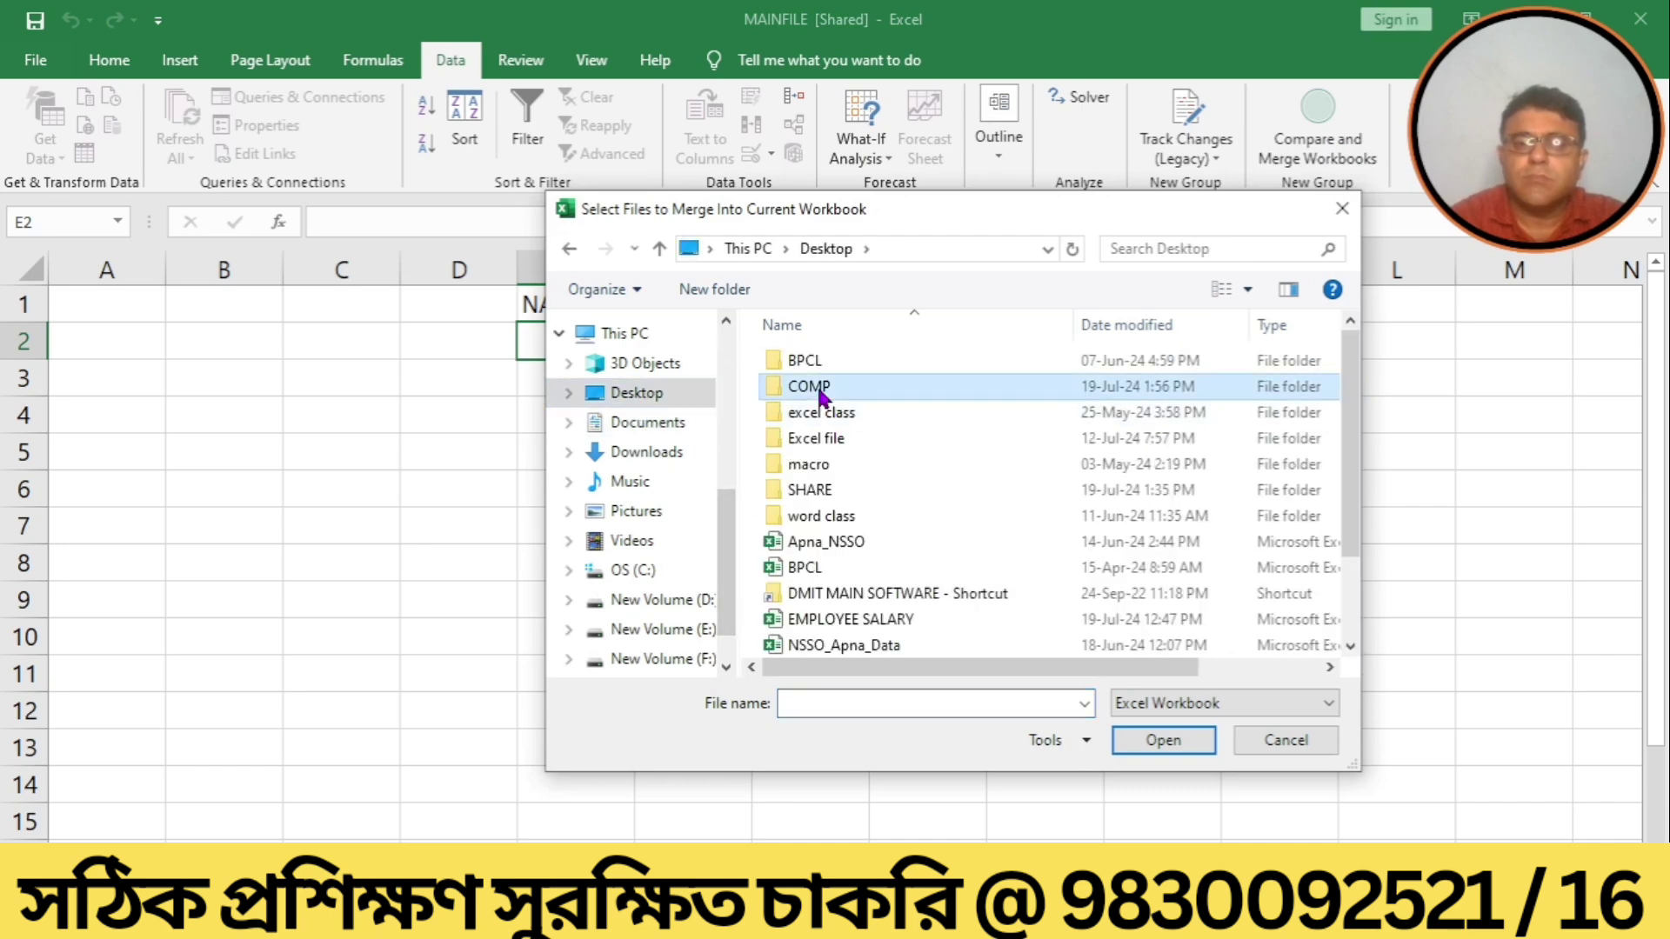
pyautogui.click(793, 366)
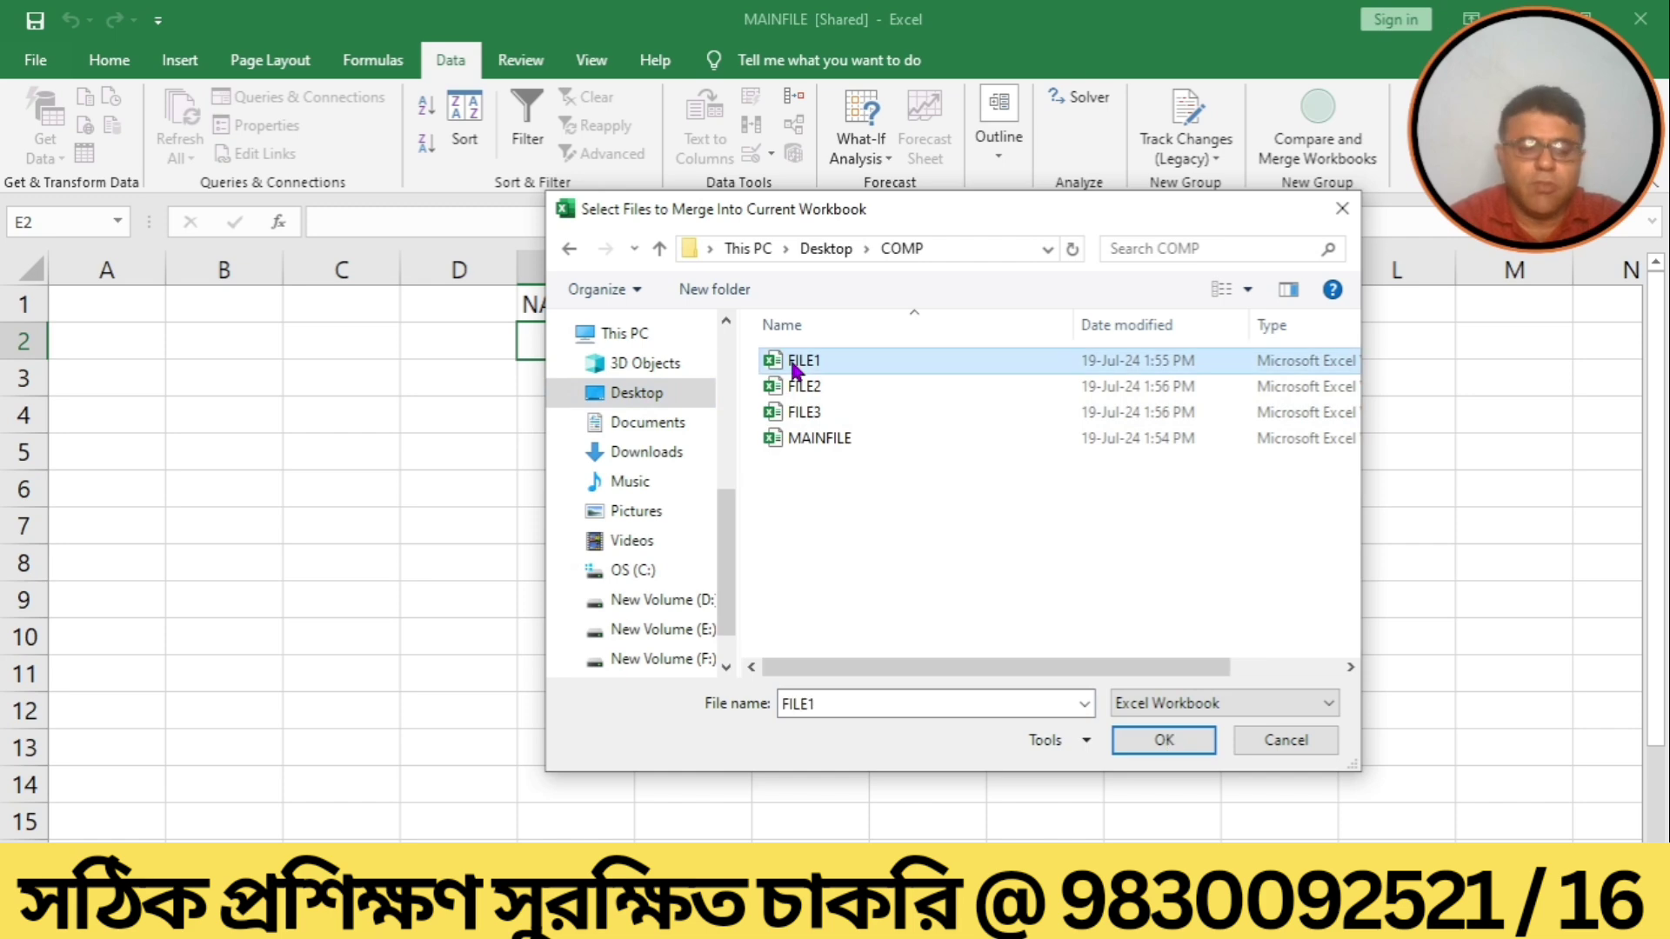
pyautogui.keyDown('ctrl'); pyautogui.click(824, 389); pyautogui.keyUp('ctrl')
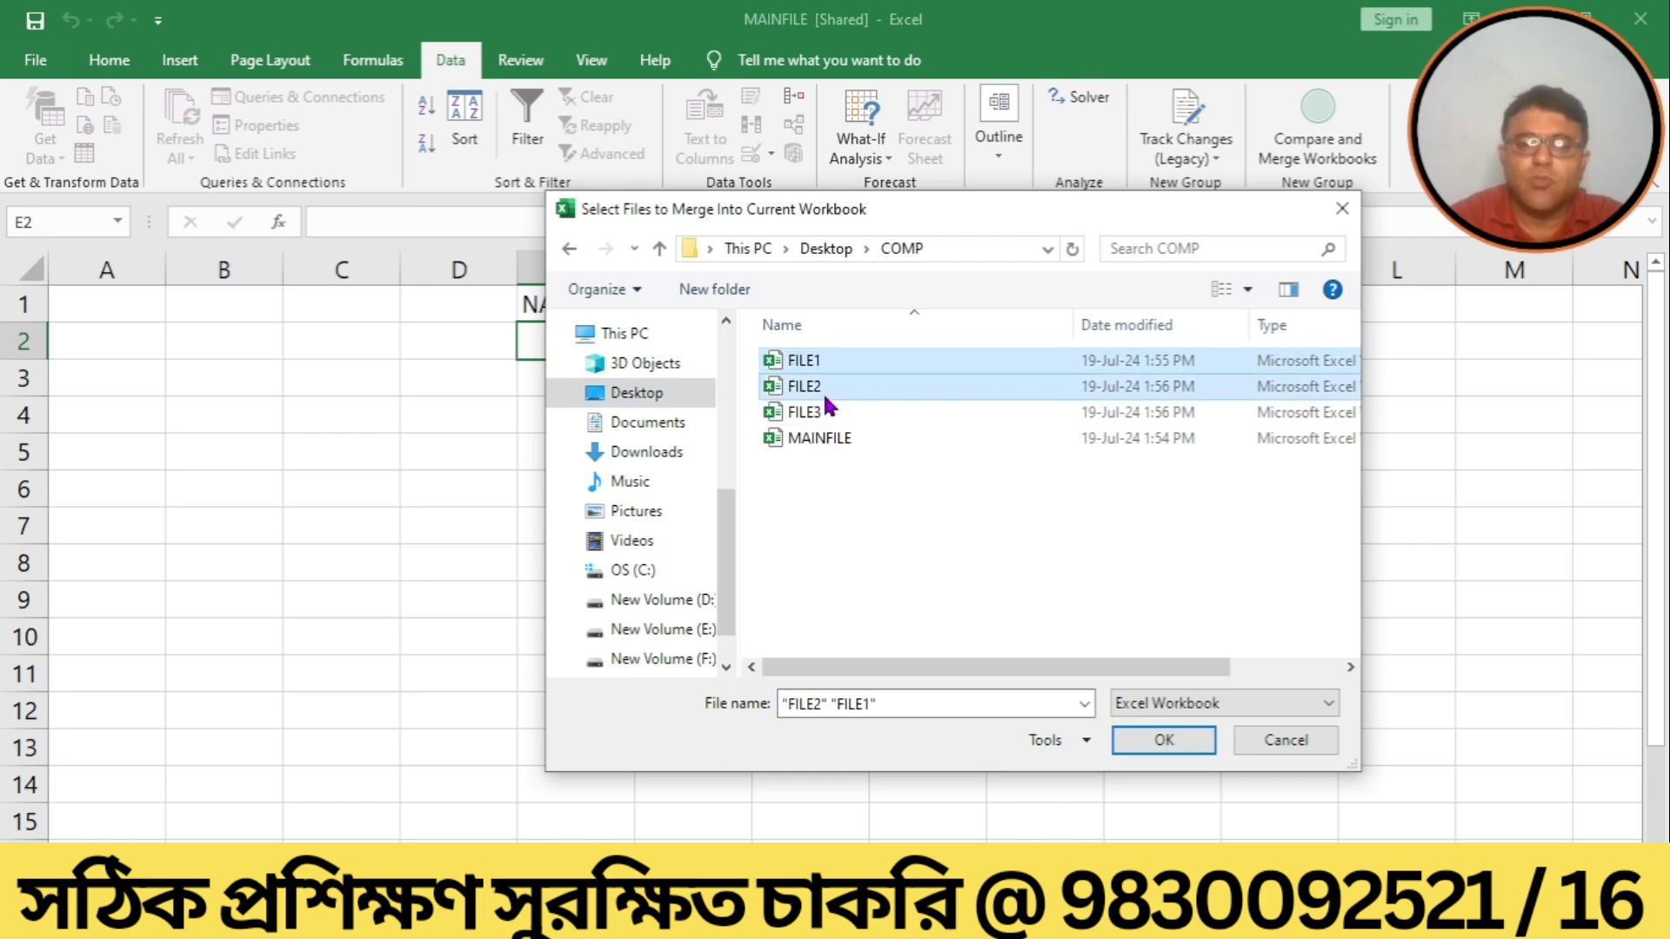
pyautogui.keyDown('ctrl'); pyautogui.click(825, 411); pyautogui.keyUp('ctrl')
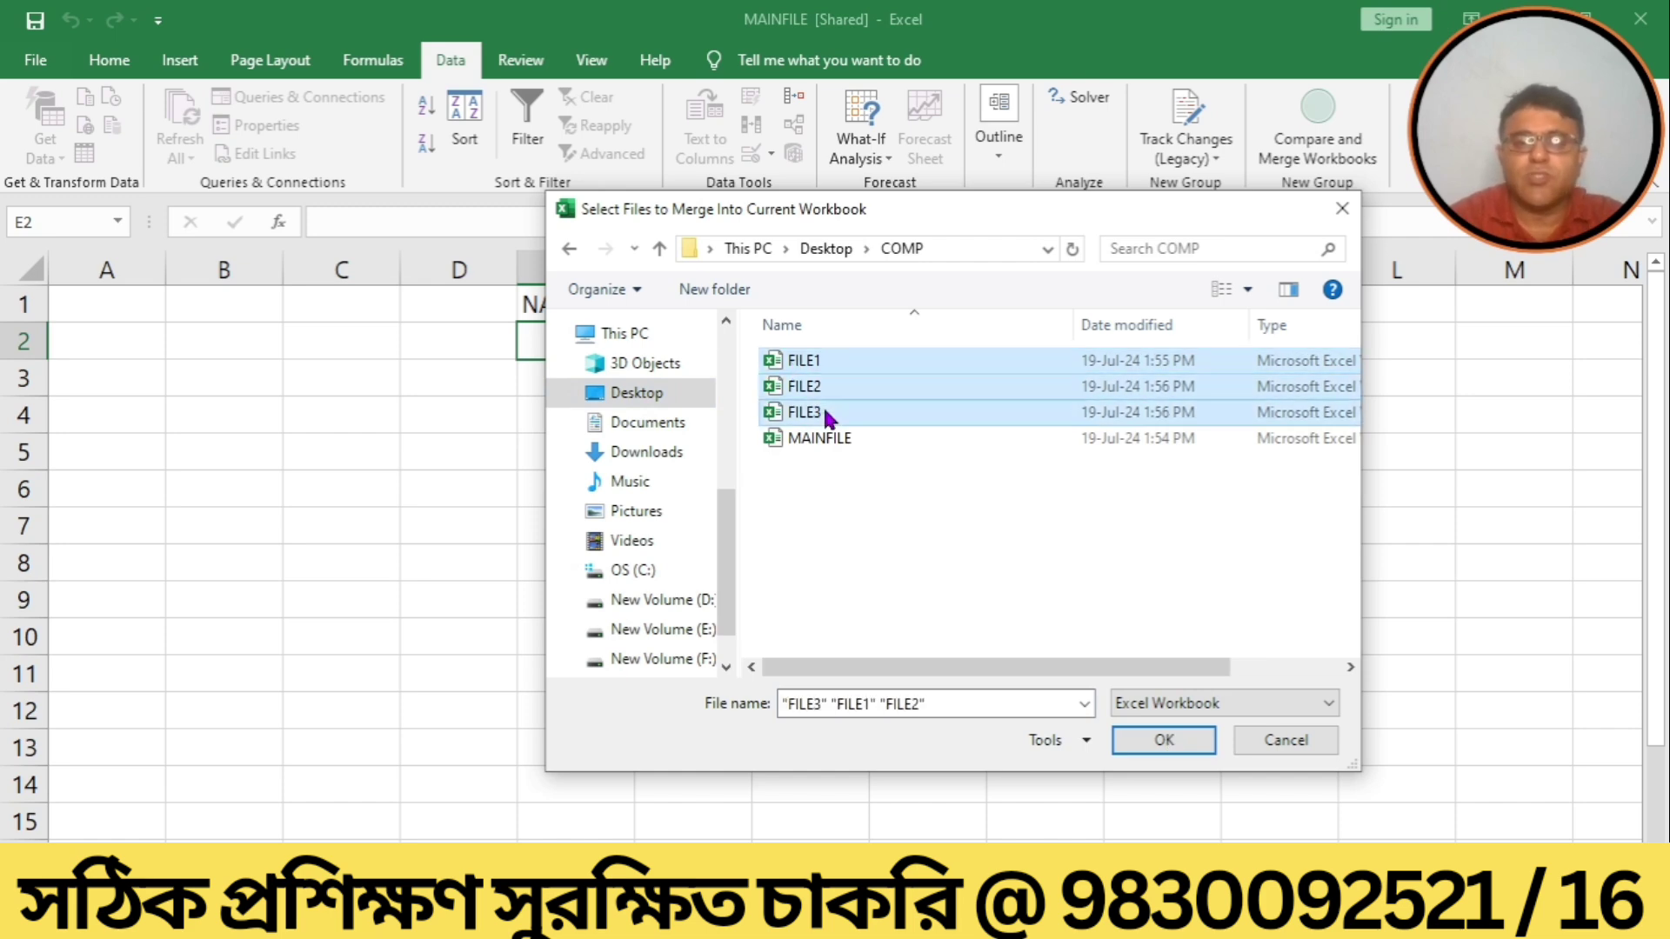
pyautogui.click(1122, 739)
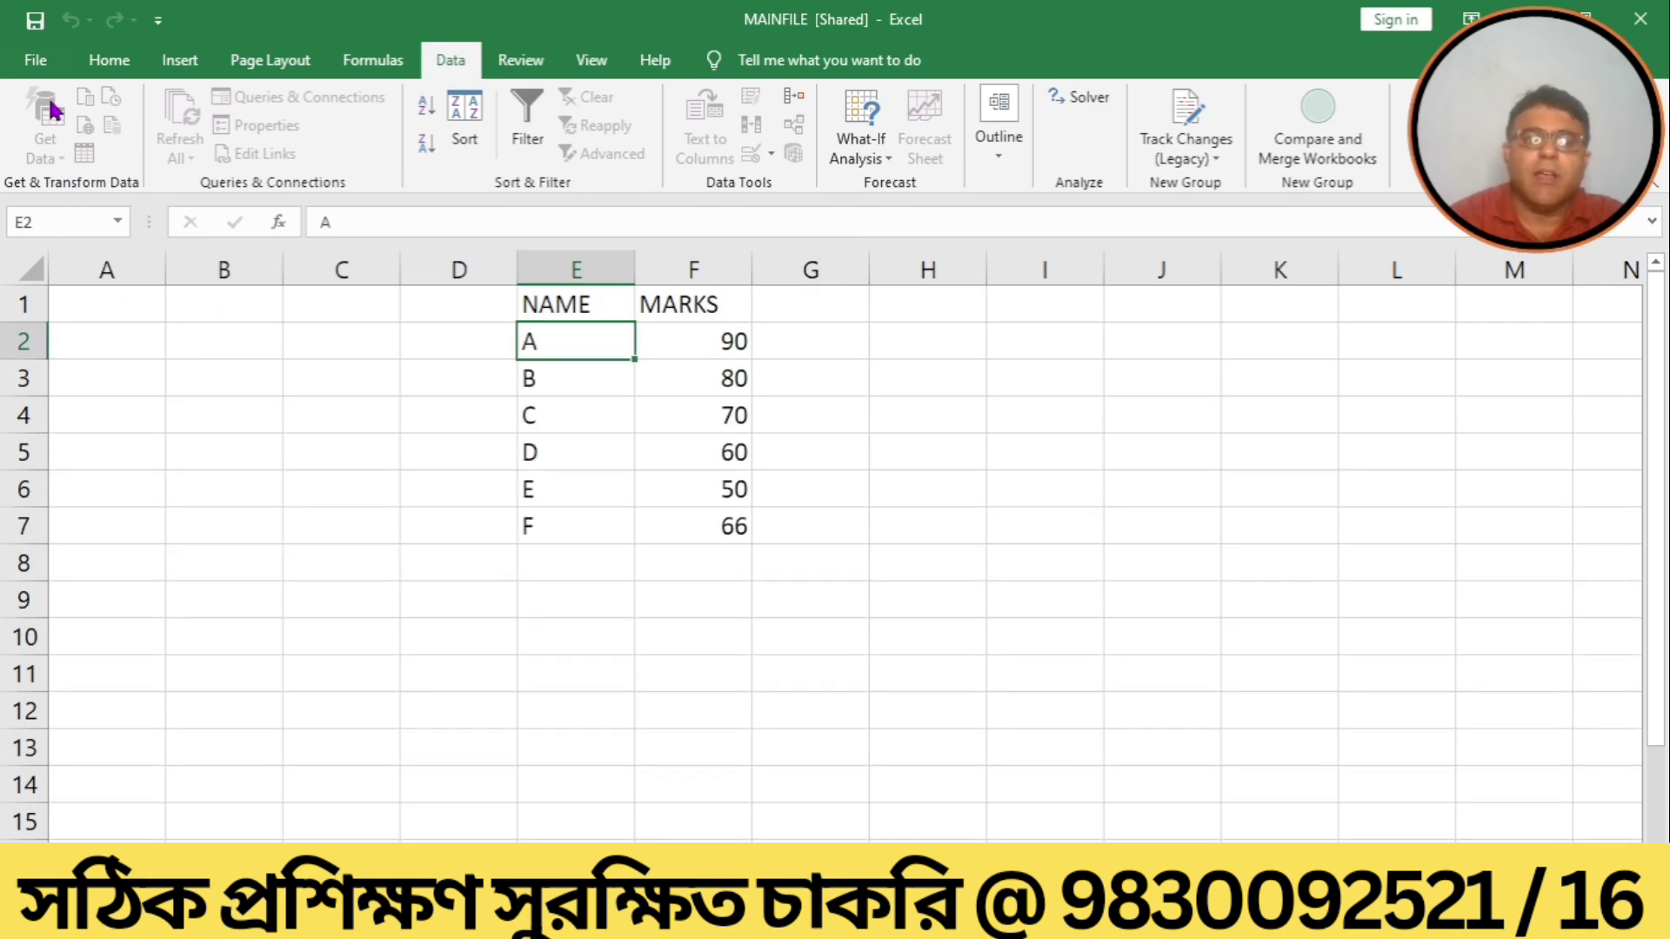
# Save the merged MAINFILE workbook and close it.
pyautogui.click(37, 62)
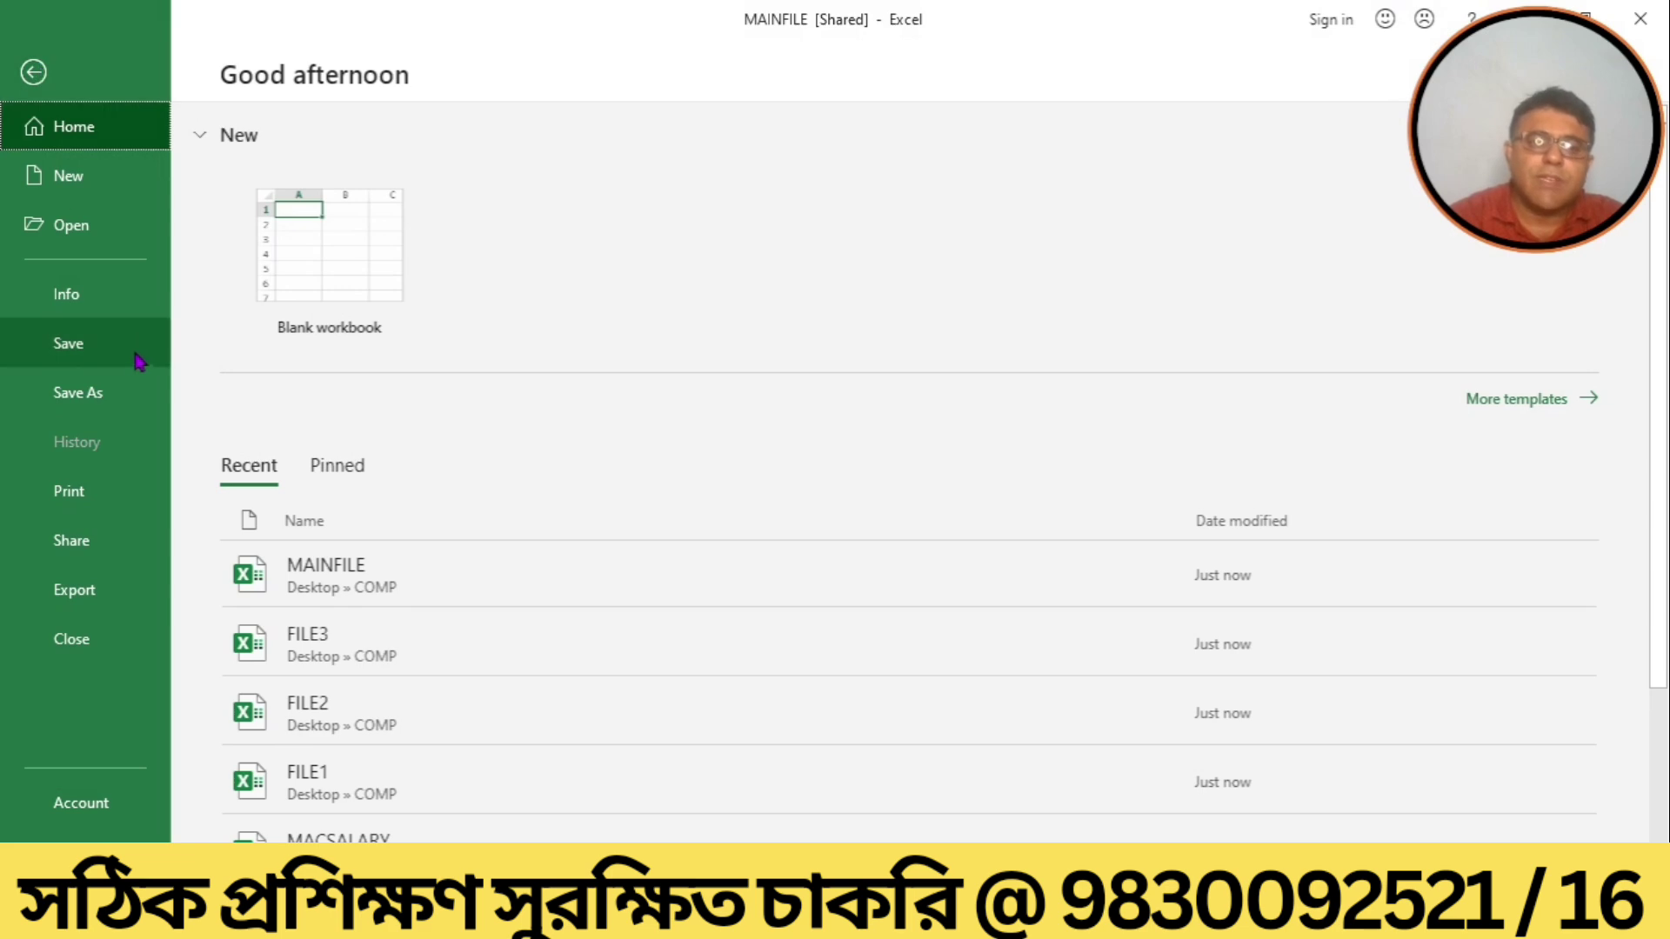
pyautogui.click(123, 360)
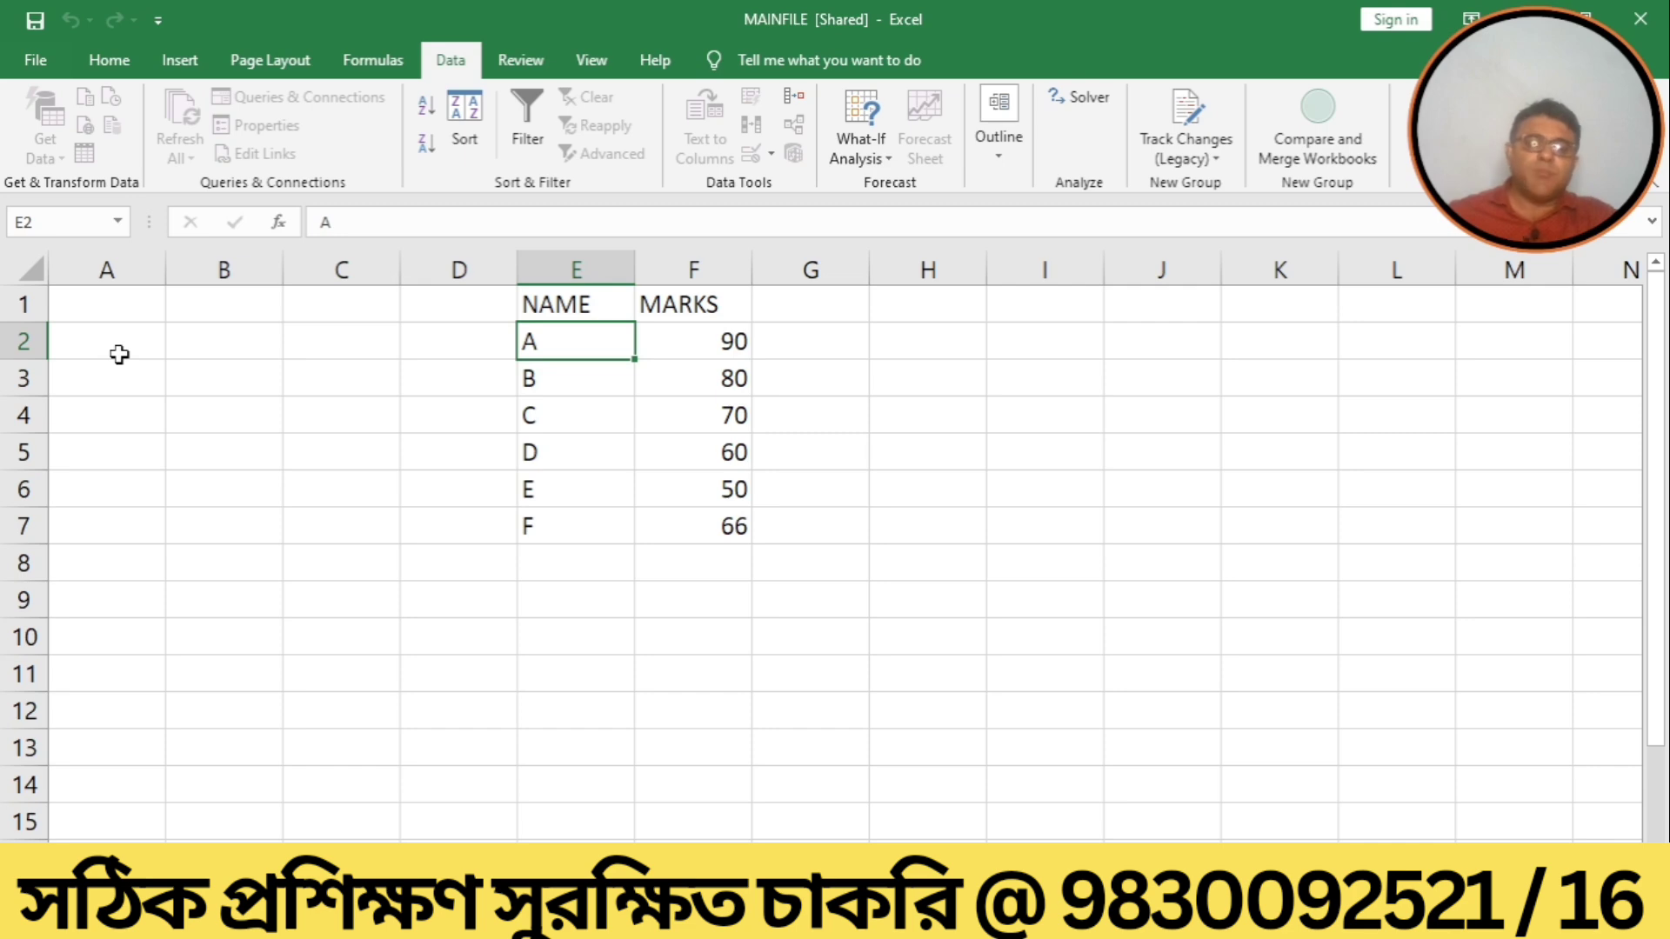
pyautogui.click(1646, 16)
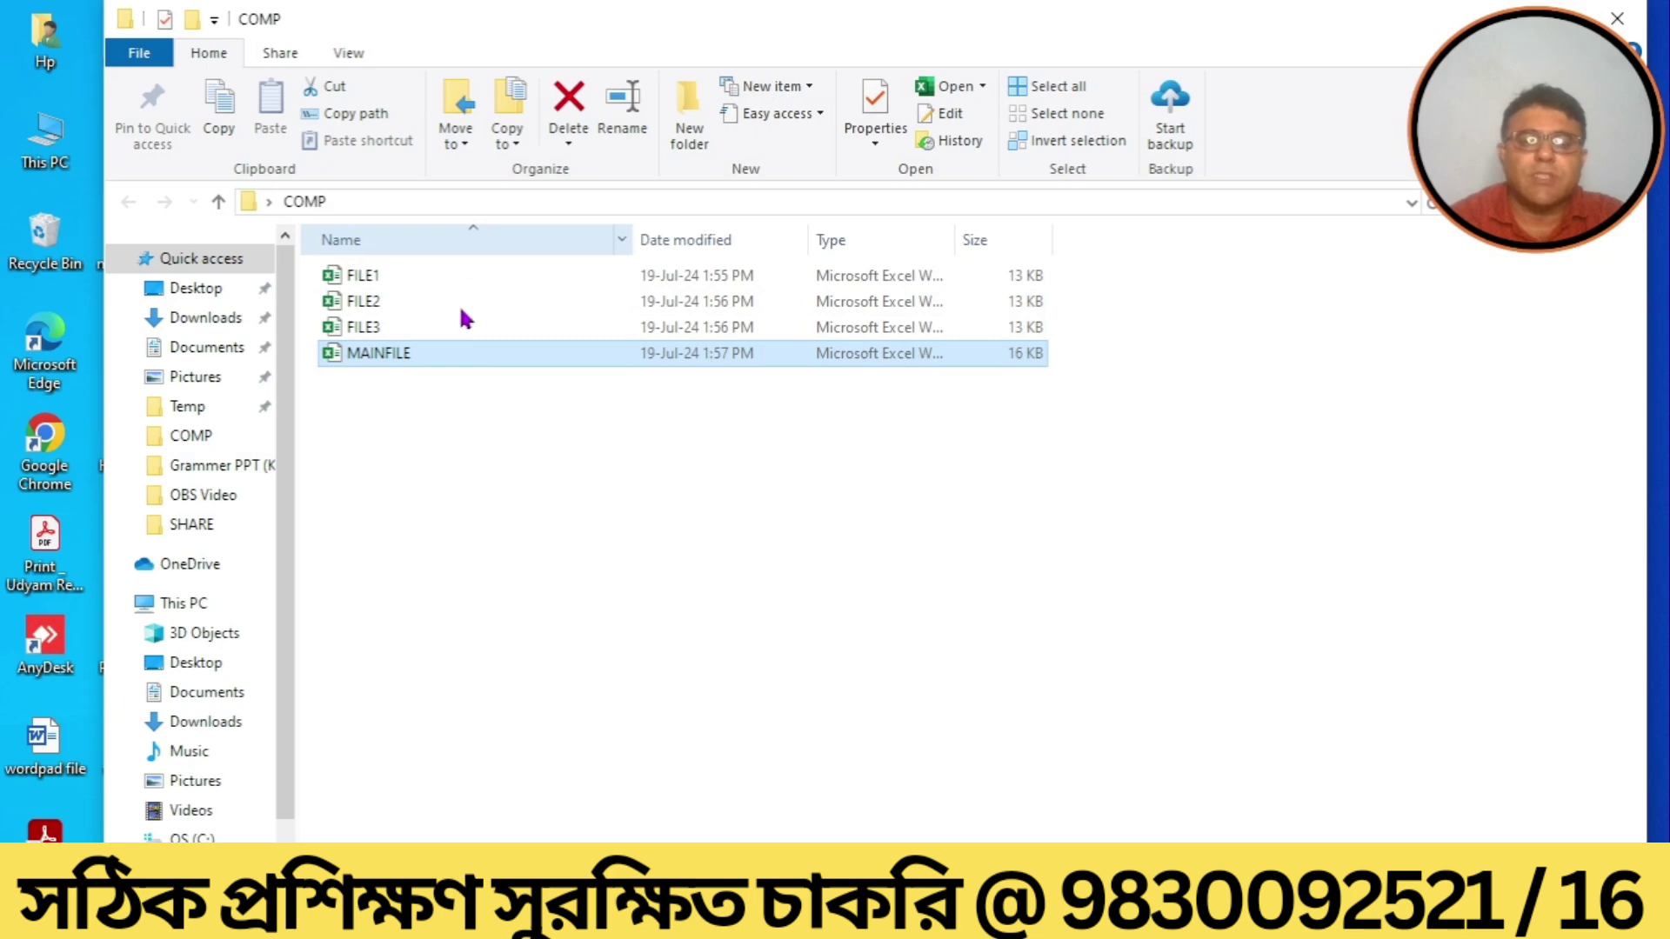
# Open FILE1 from the COMP folder and add a student's first name in E4 with marks of 44 in F4.
pyautogui.click(374, 278)
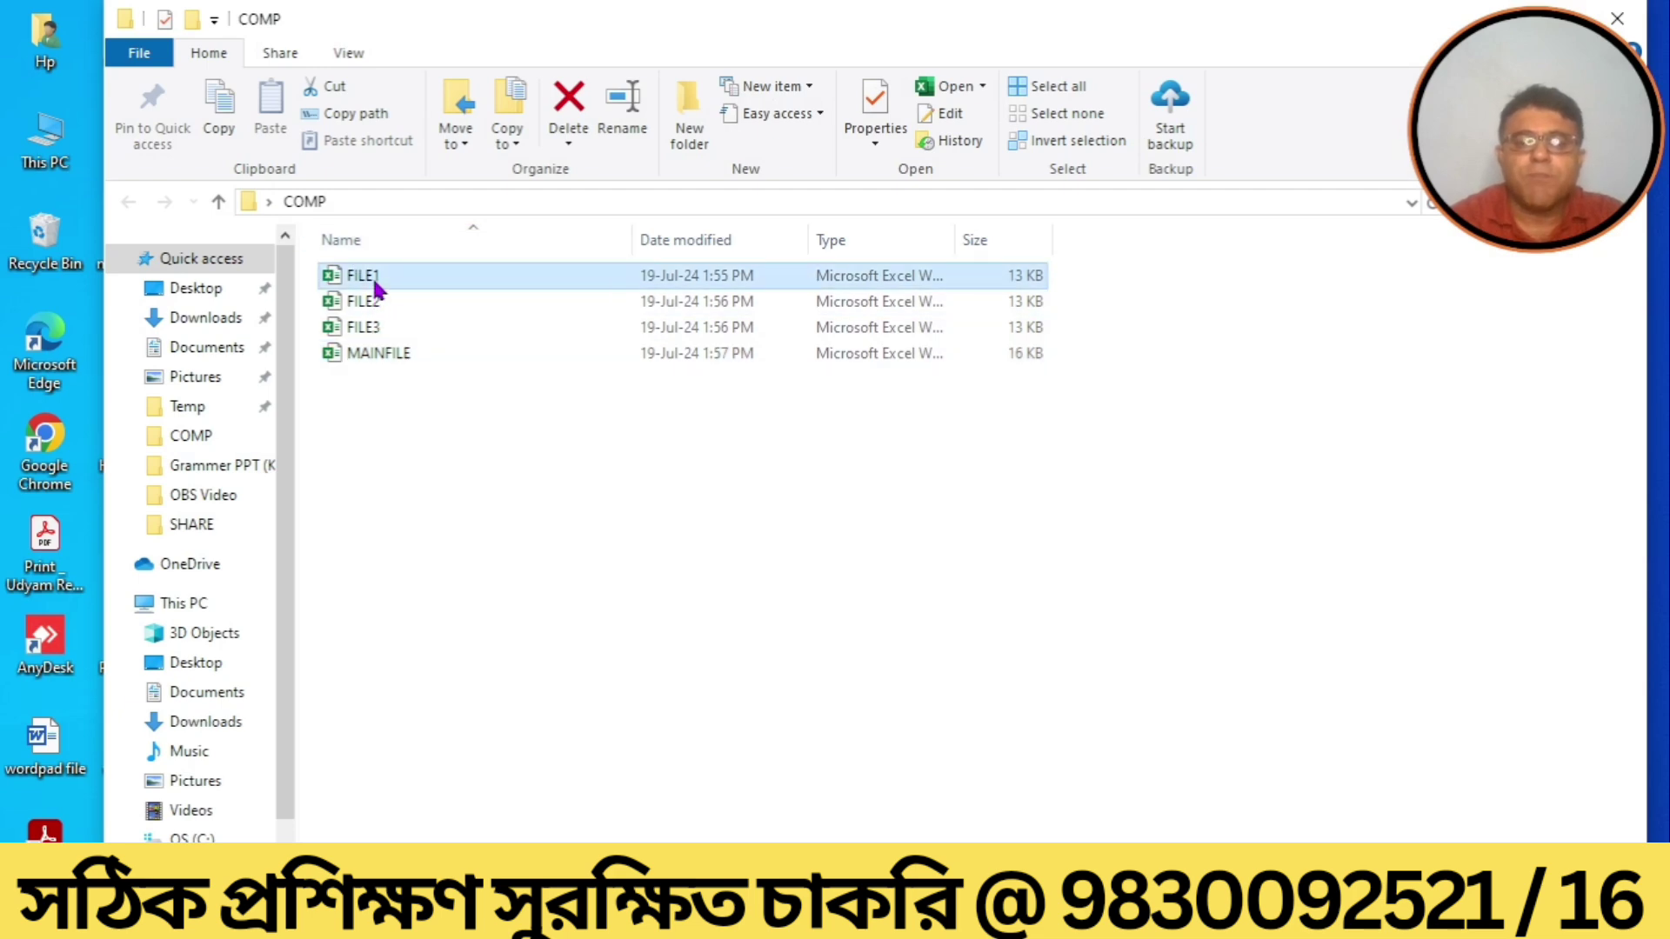
pyautogui.doubleClick(376, 280)
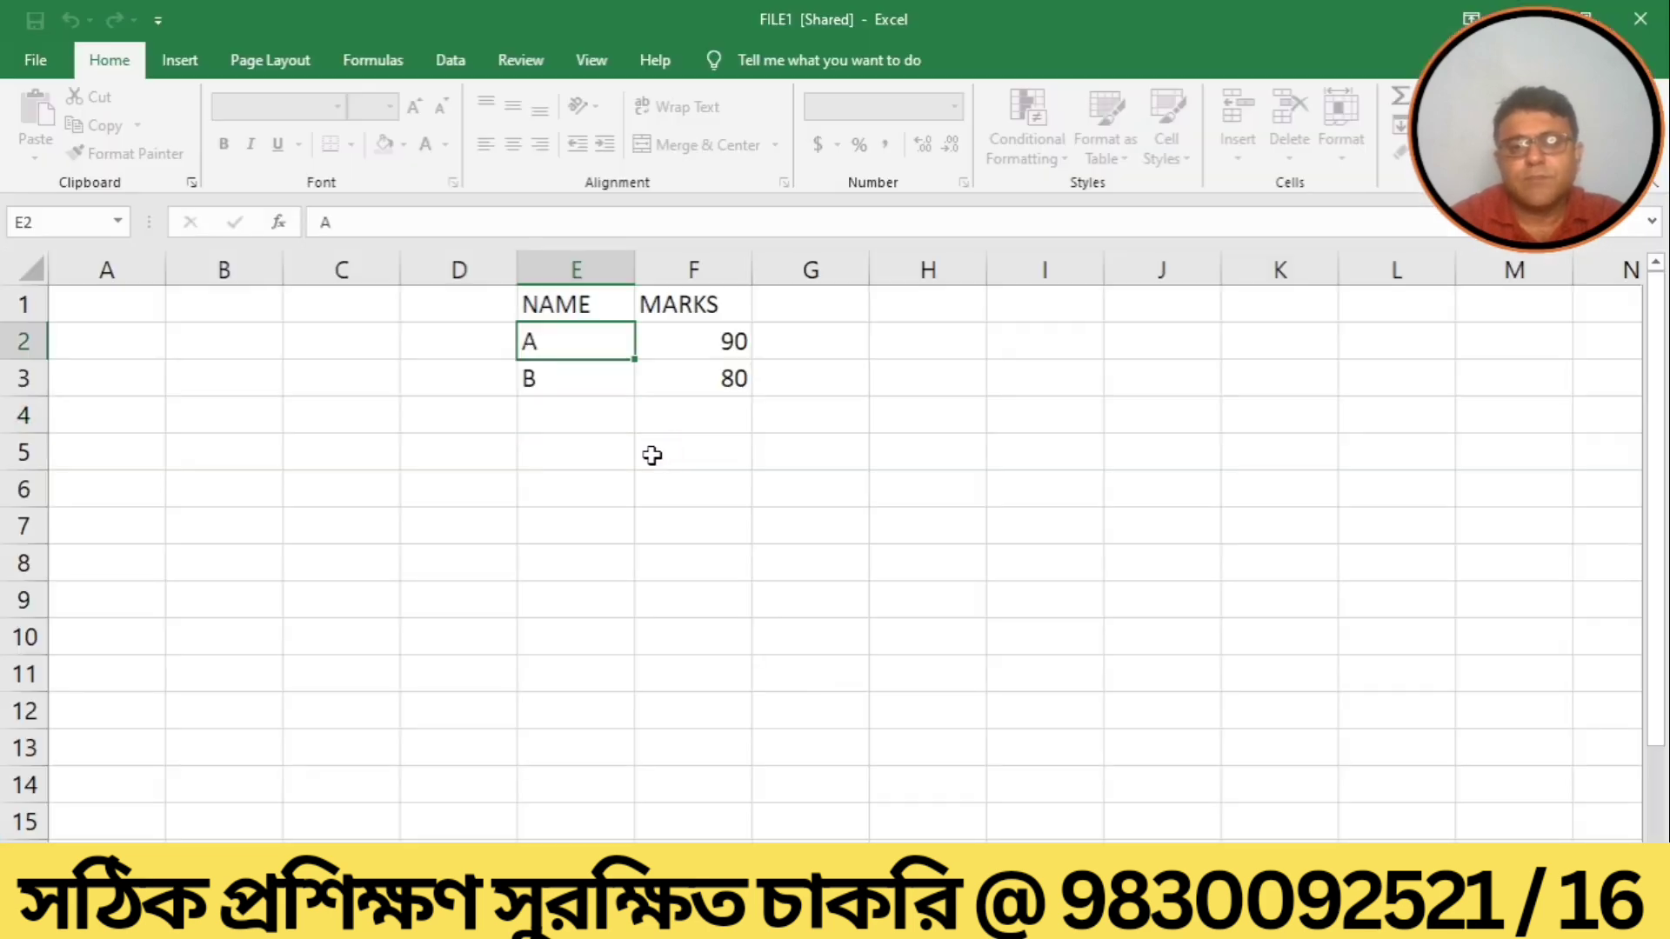
pyautogui.click(590, 414)
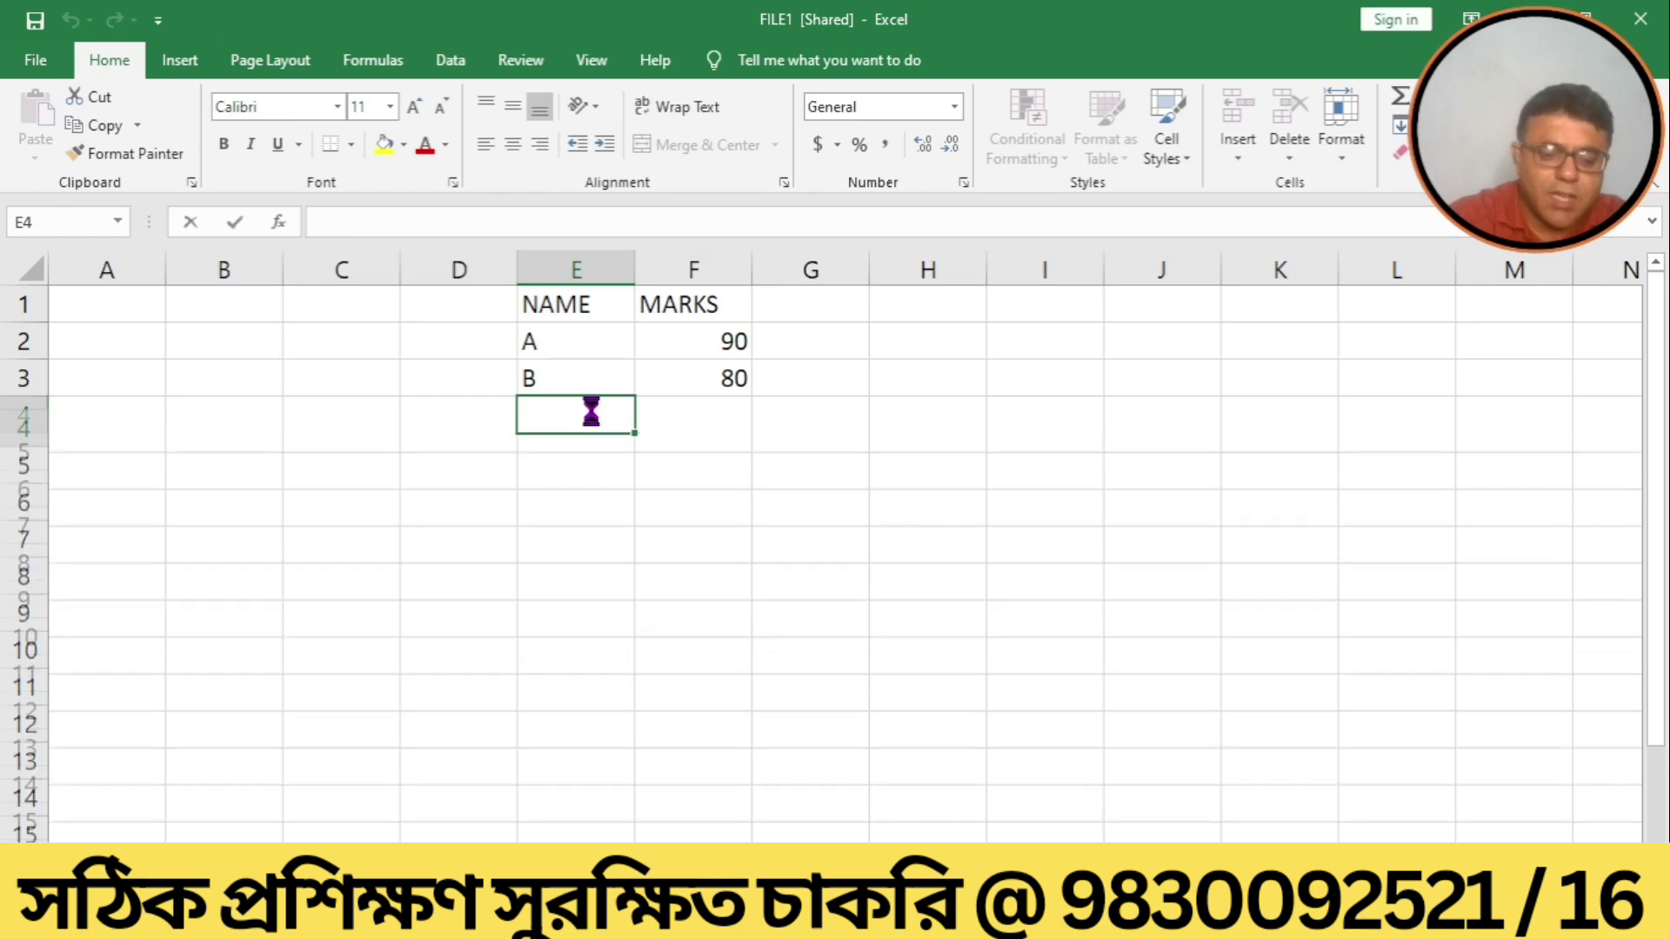
pyautogui.write('AKASH')
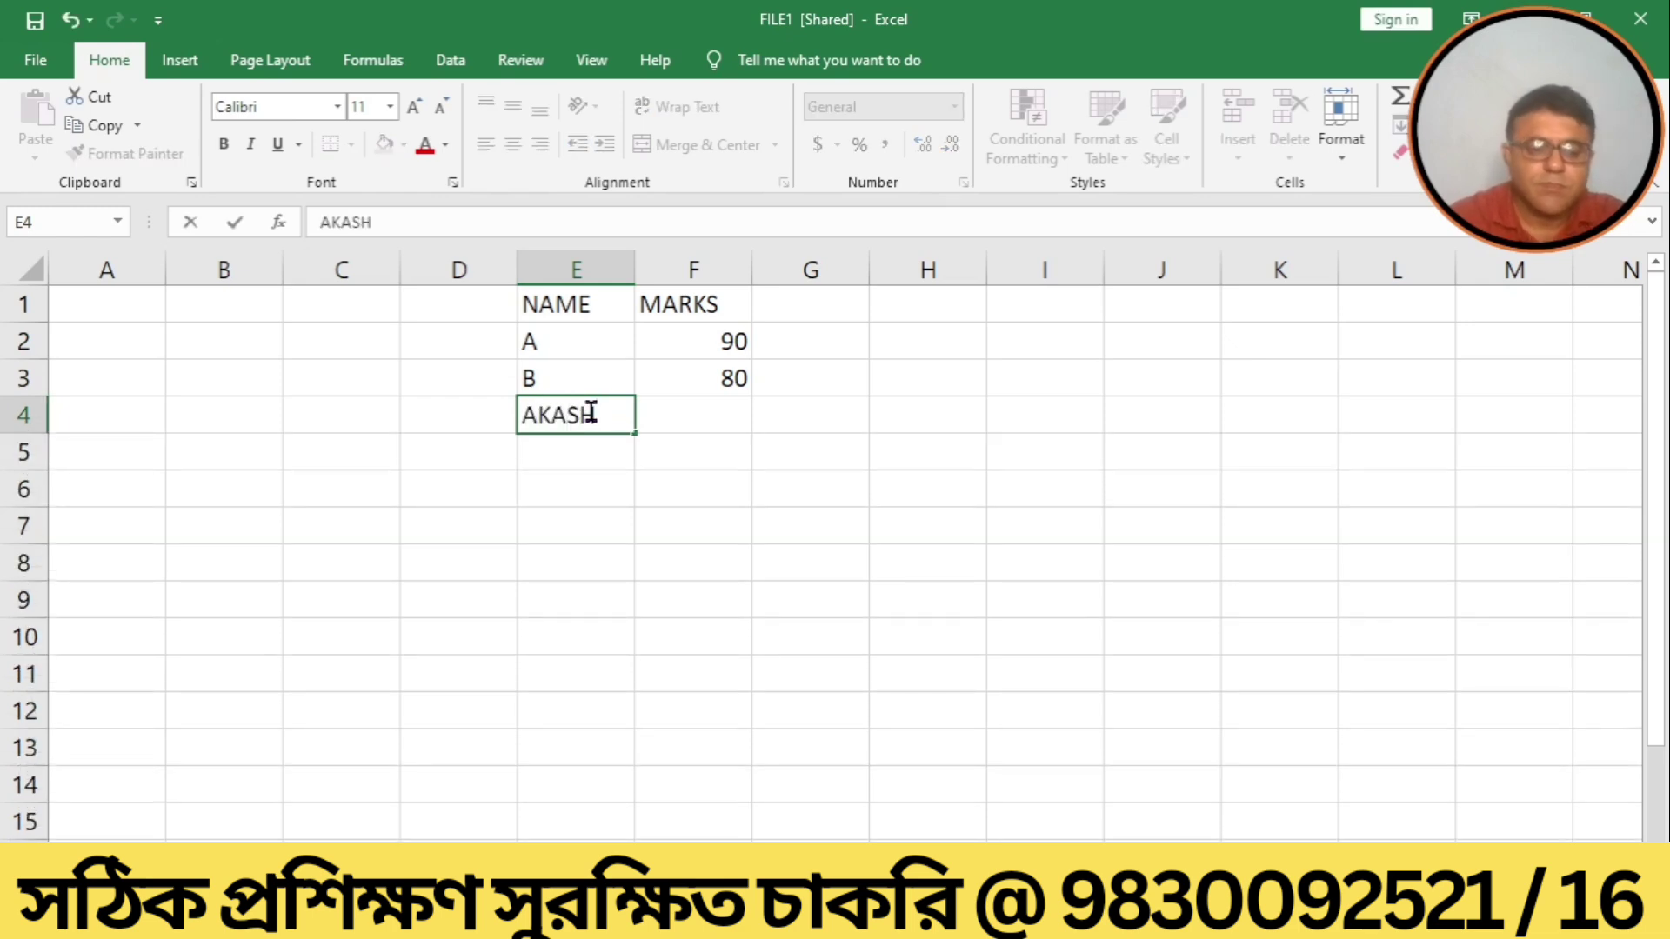
pyautogui.press('Tab')
pyautogui.write('44')
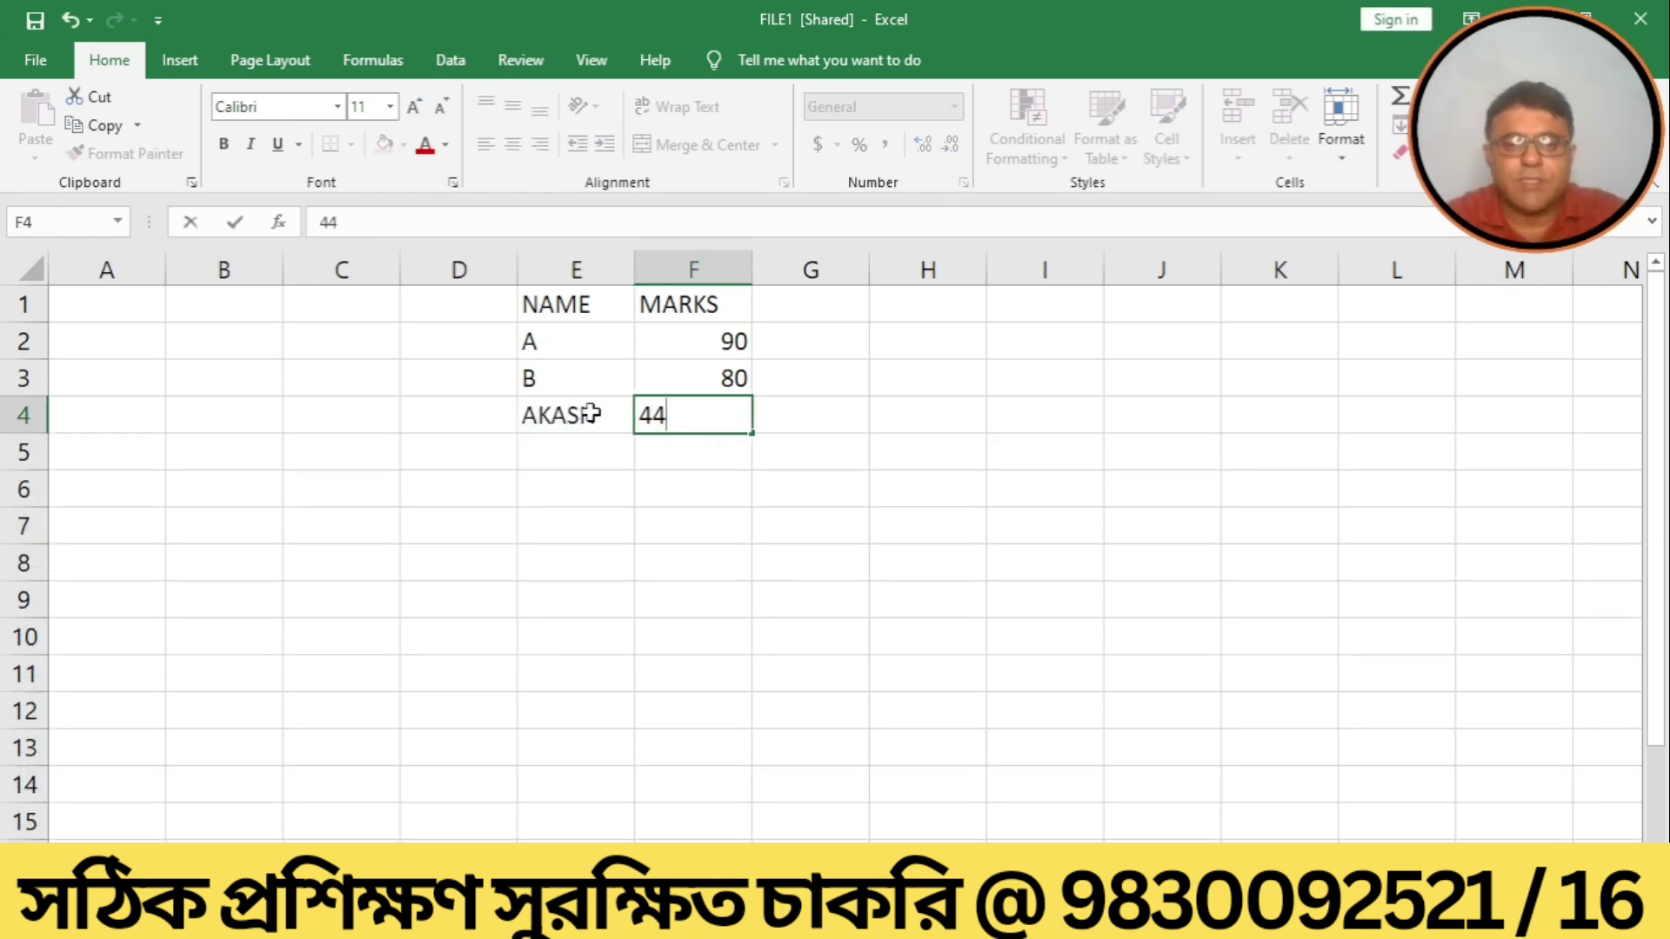
pyautogui.click(216, 331)
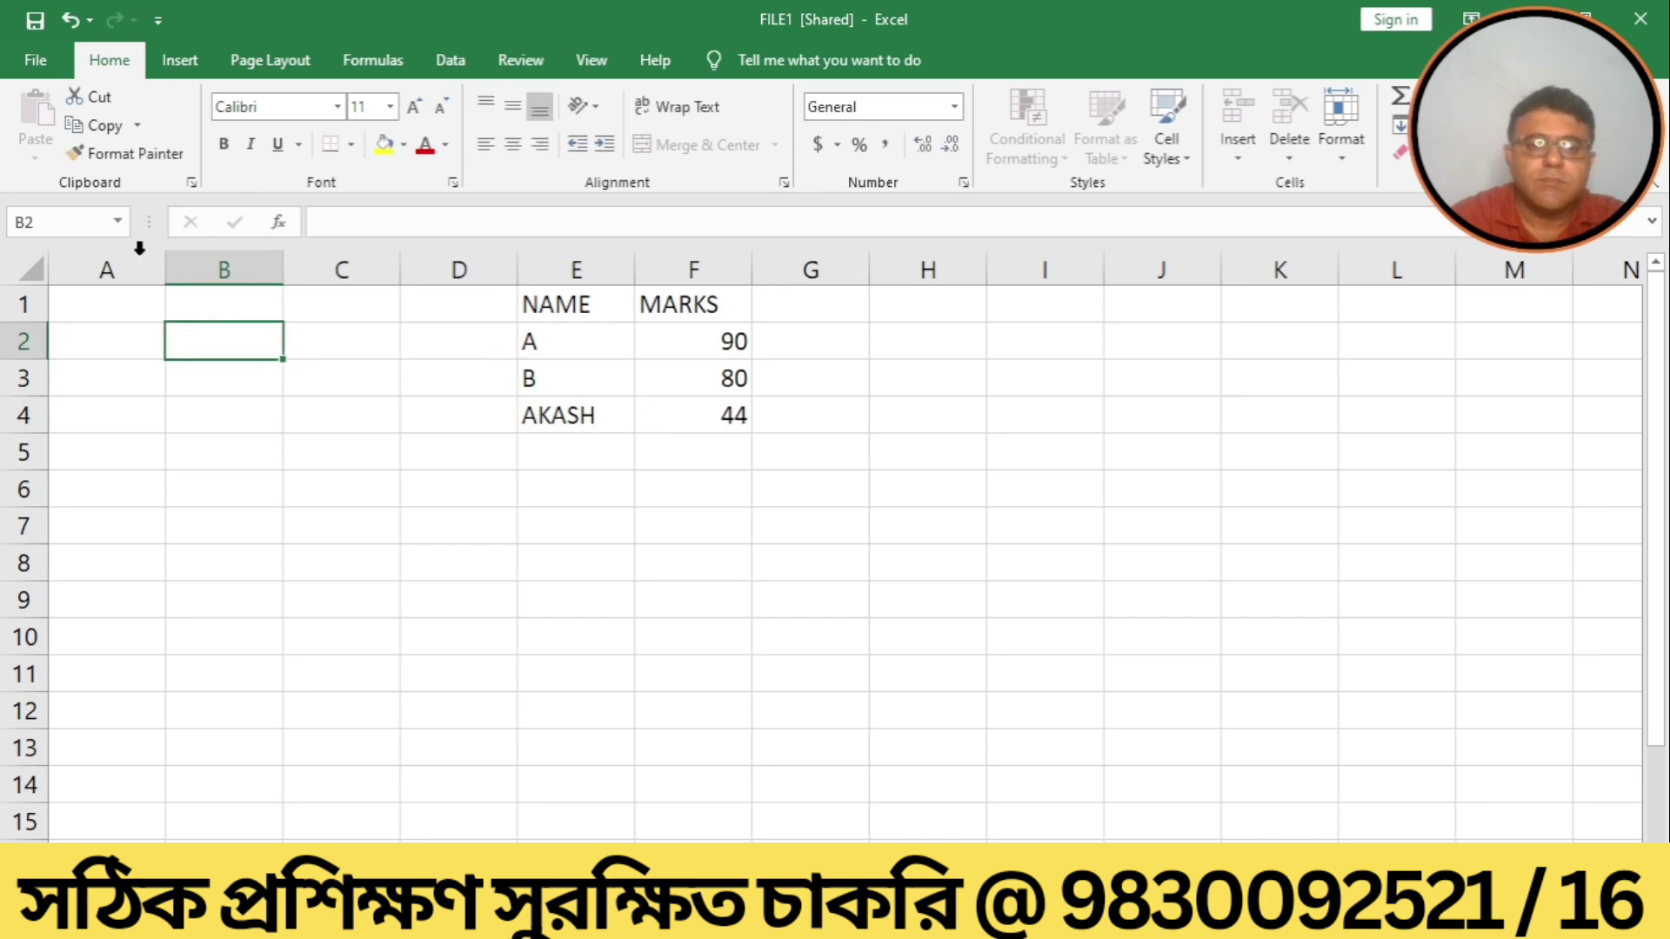
# Save the updated FILE1 workbook and close it.
pyautogui.click(33, 59)
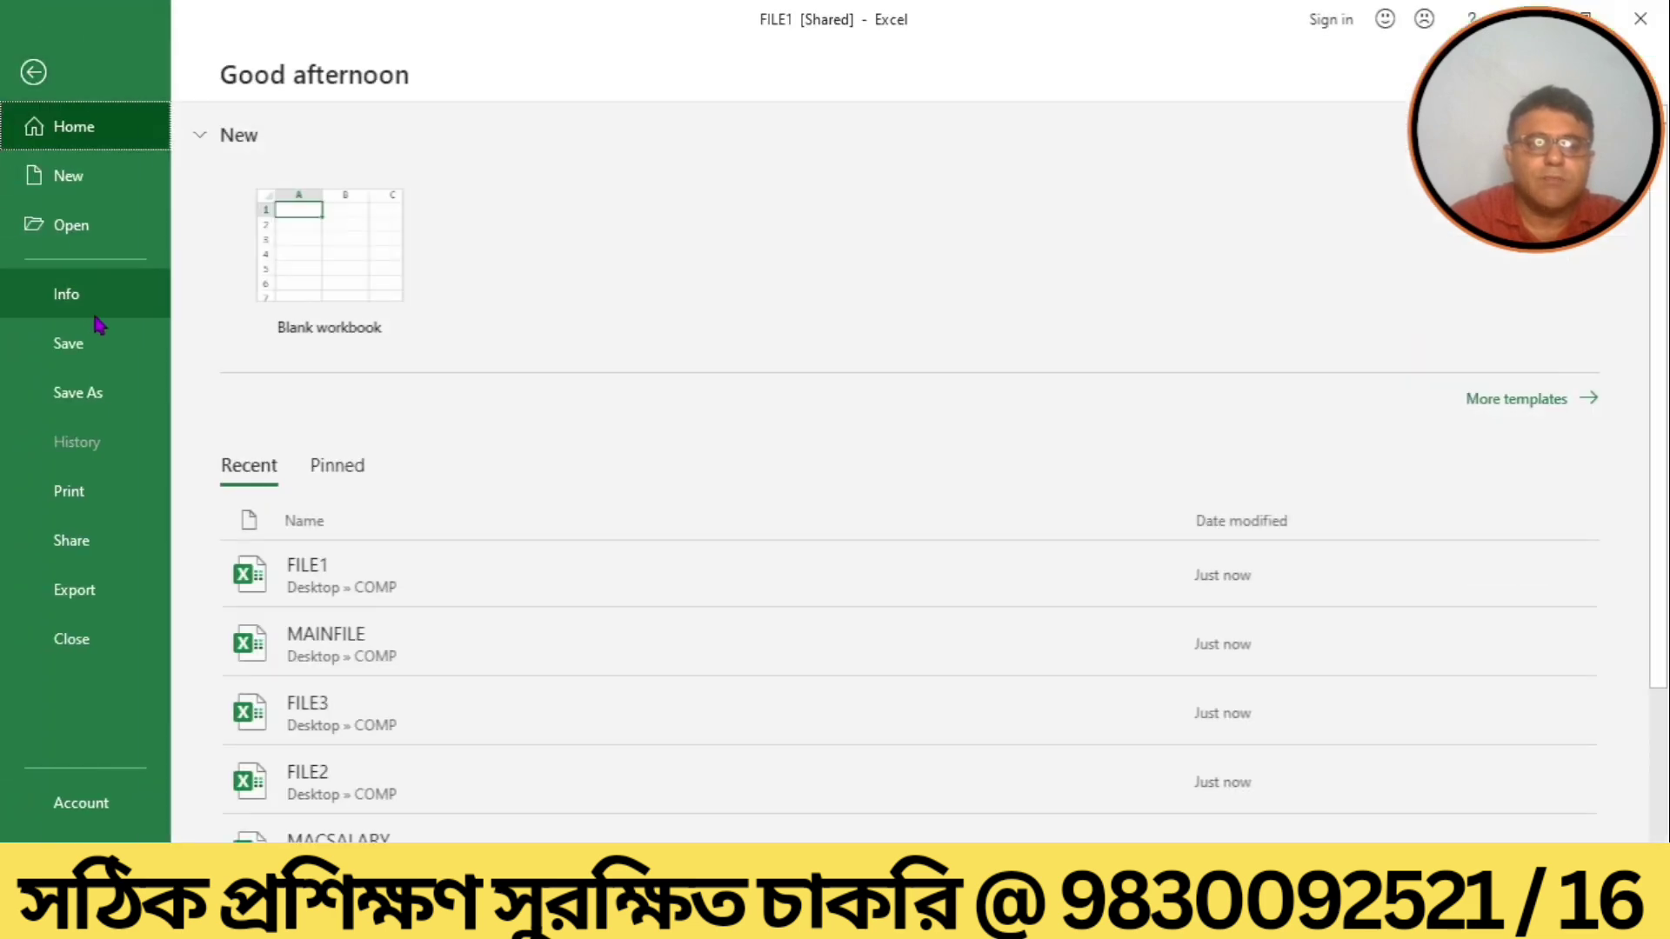
pyautogui.click(96, 342)
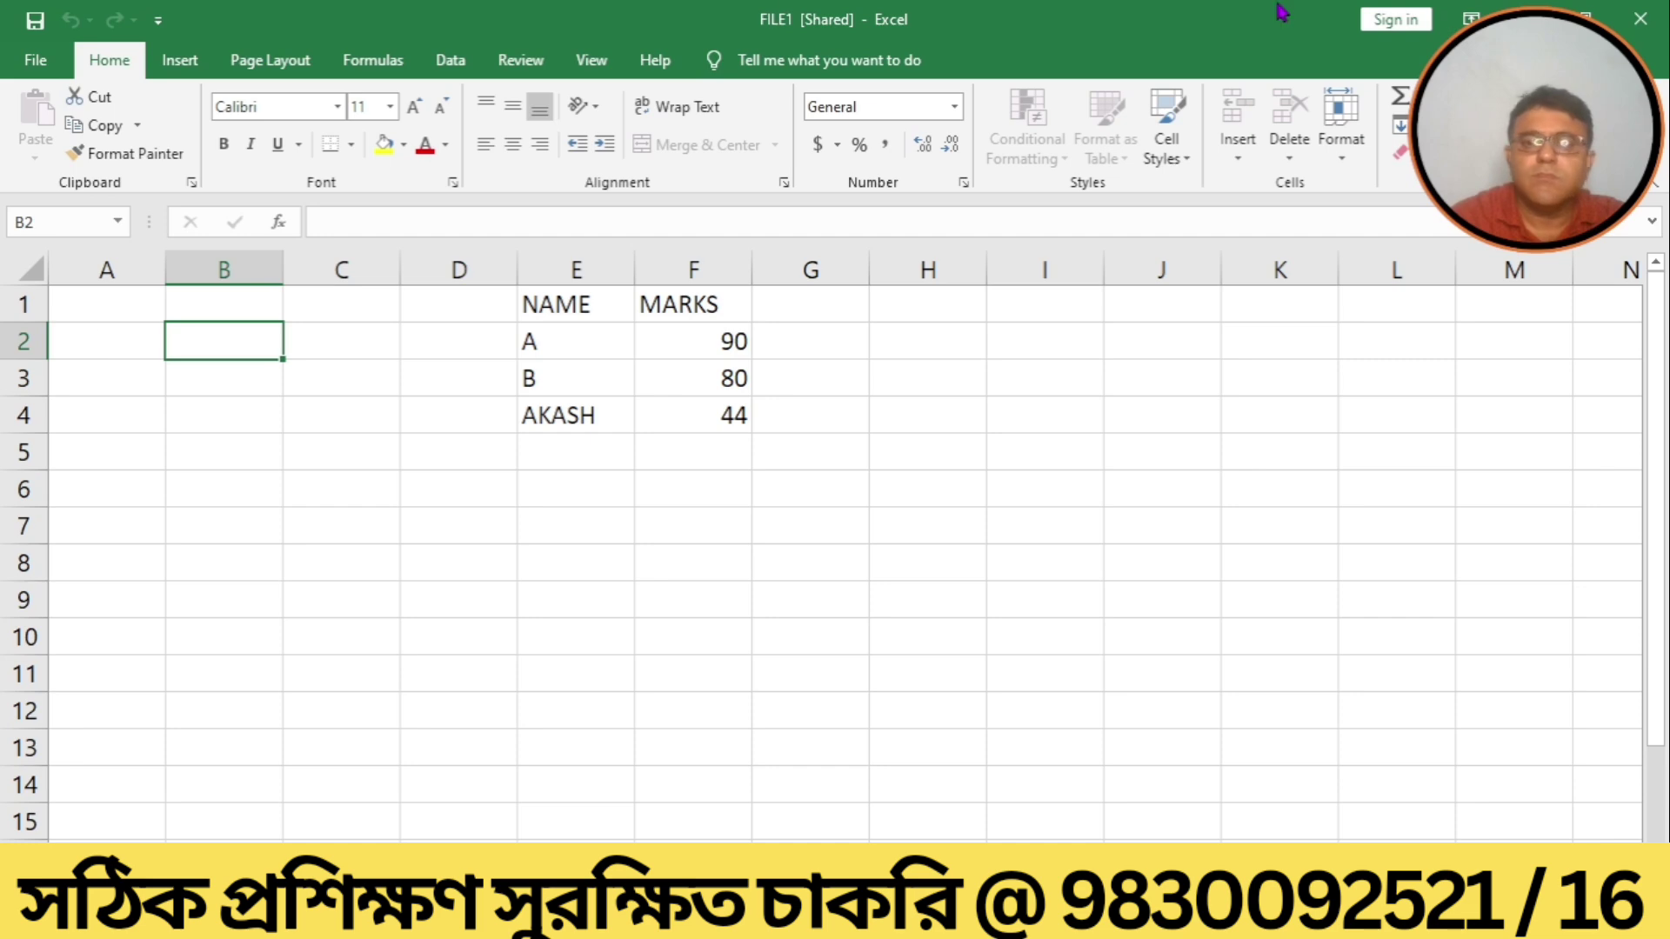
pyautogui.click(1640, 21)
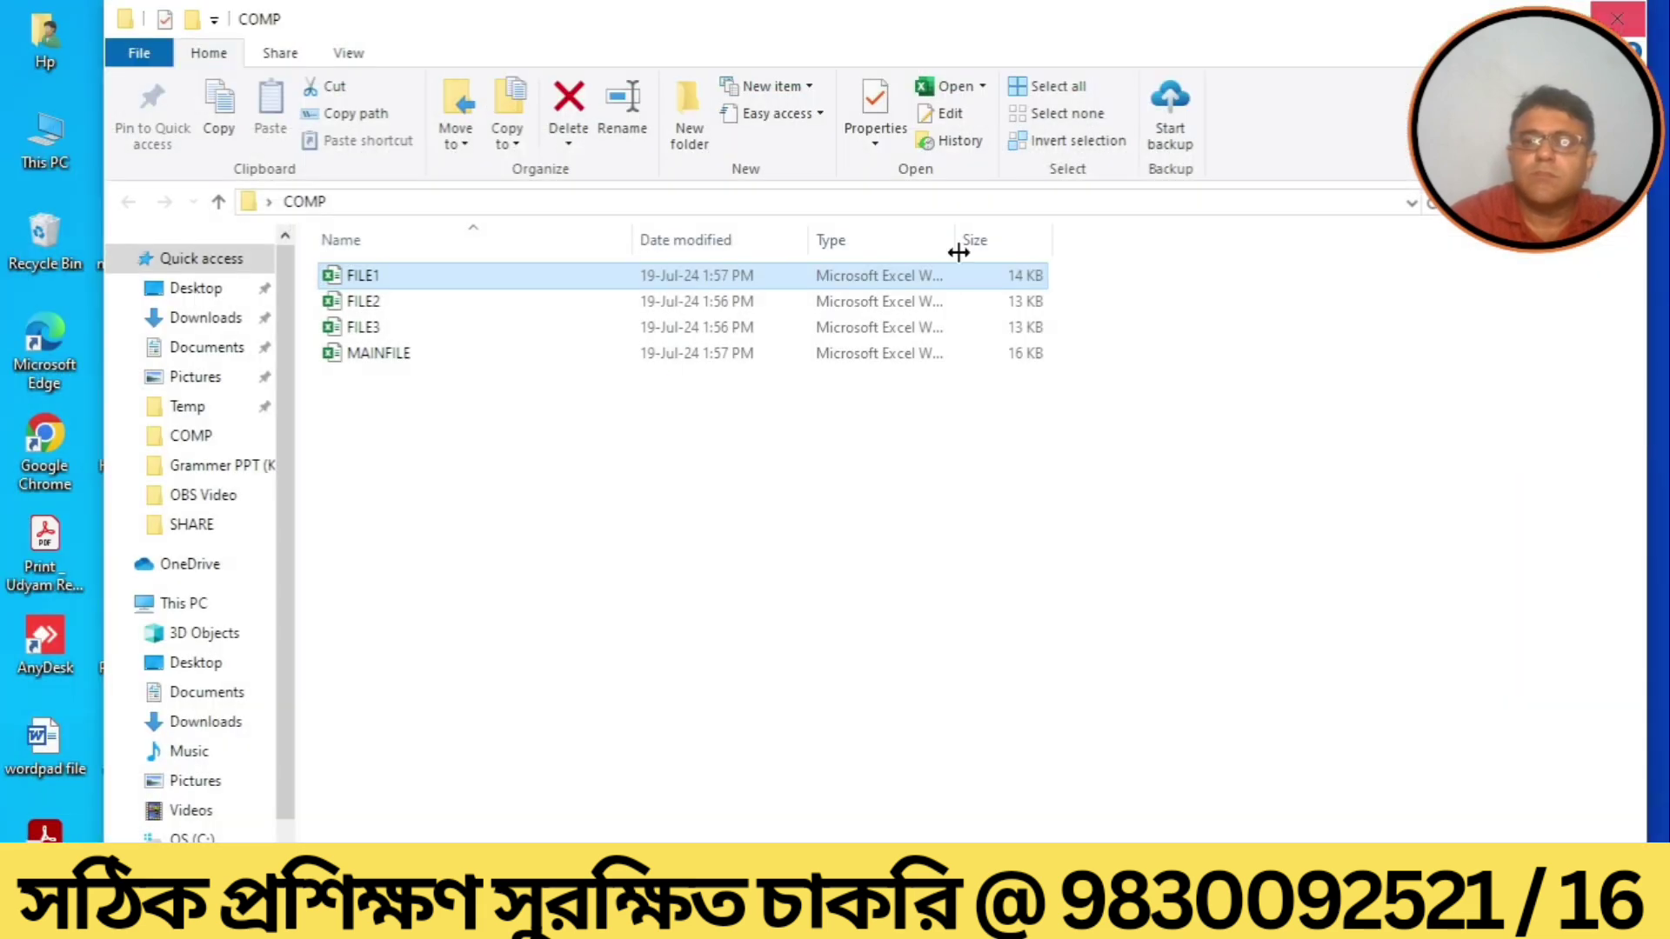
# Open FILE2 from the COMP folder and add a student's first name in E4 with marks of 67 in F4.
pyautogui.doubleClick(380, 306)
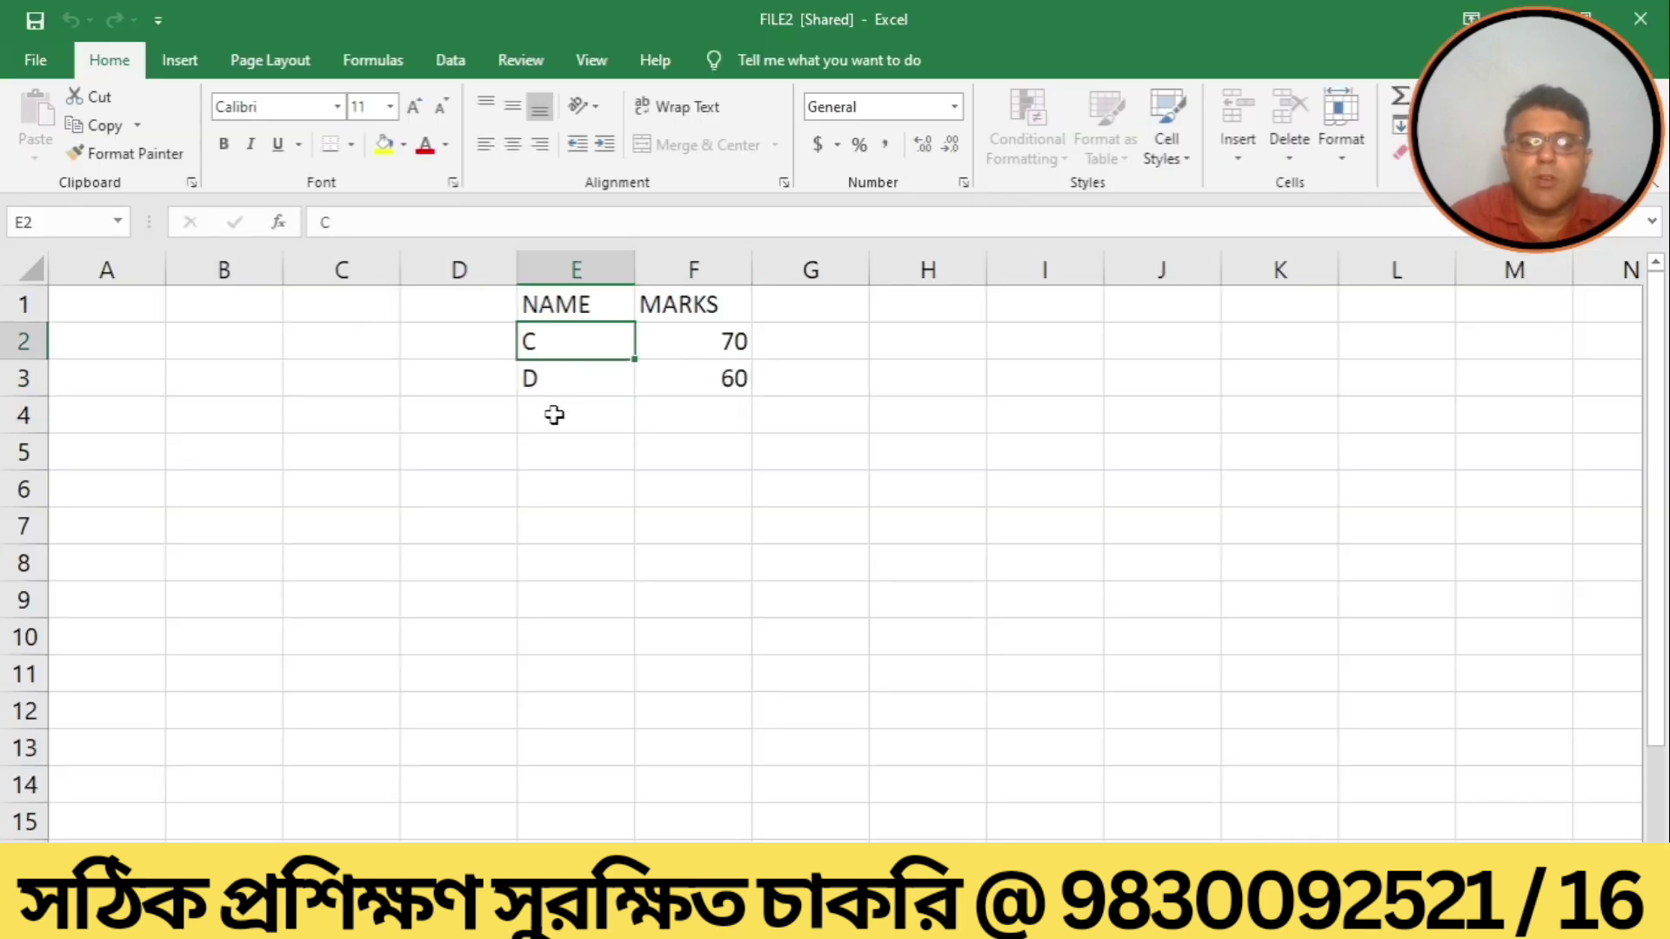
pyautogui.click(554, 414)
pyautogui.write('BIKASH')
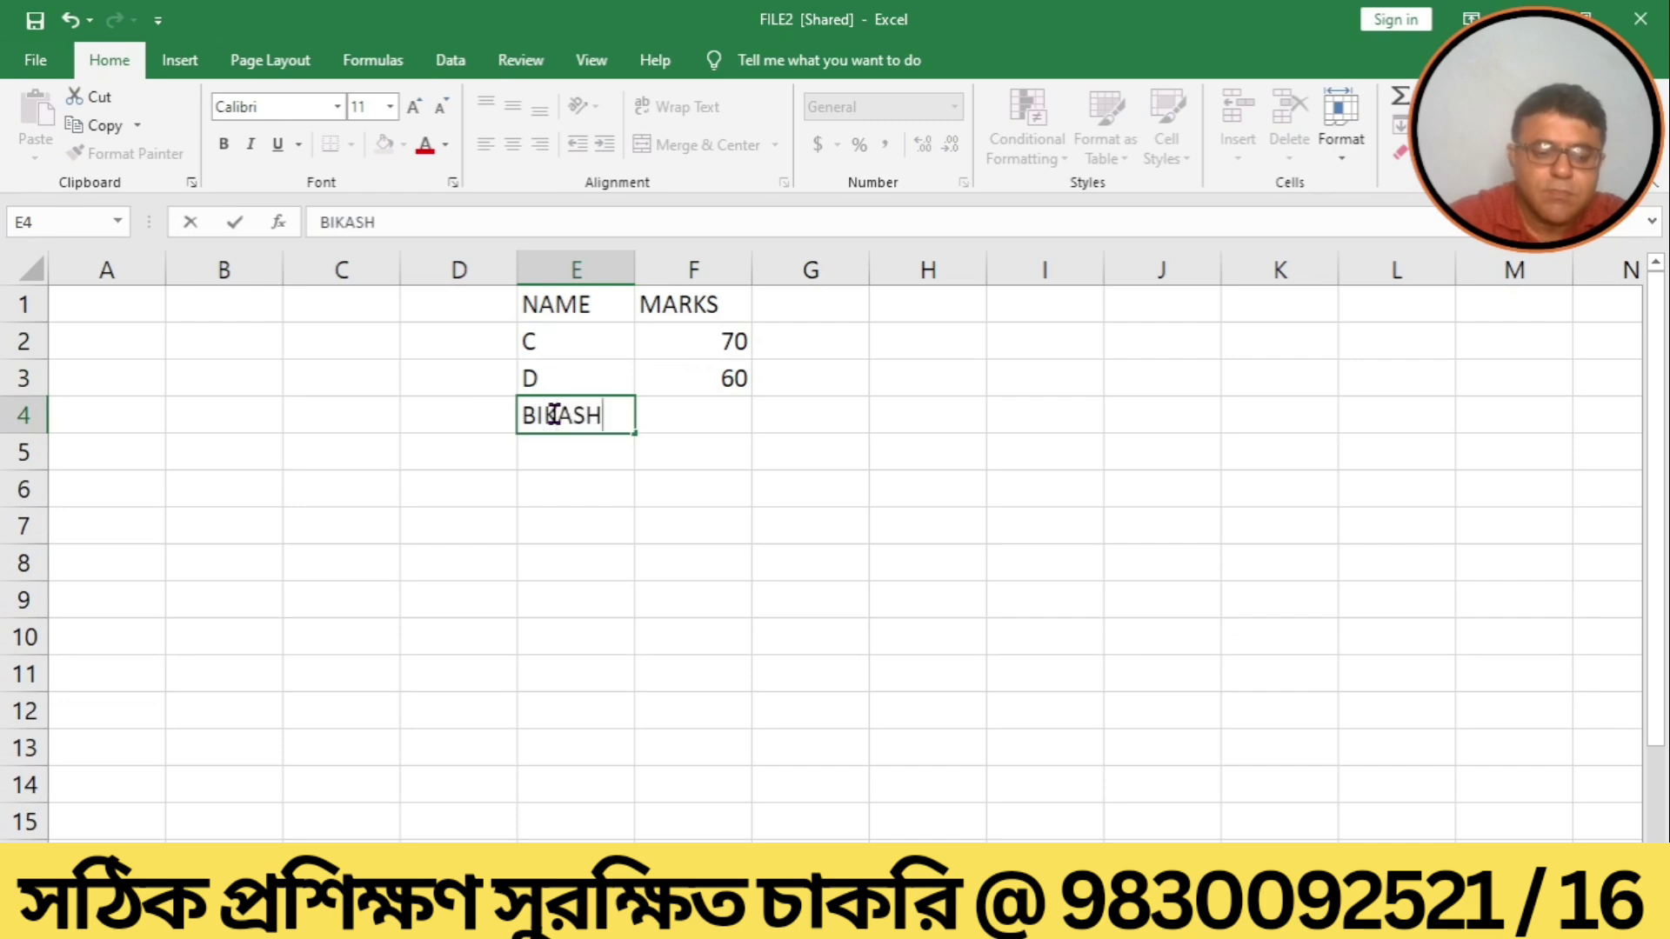
pyautogui.press('Tab')
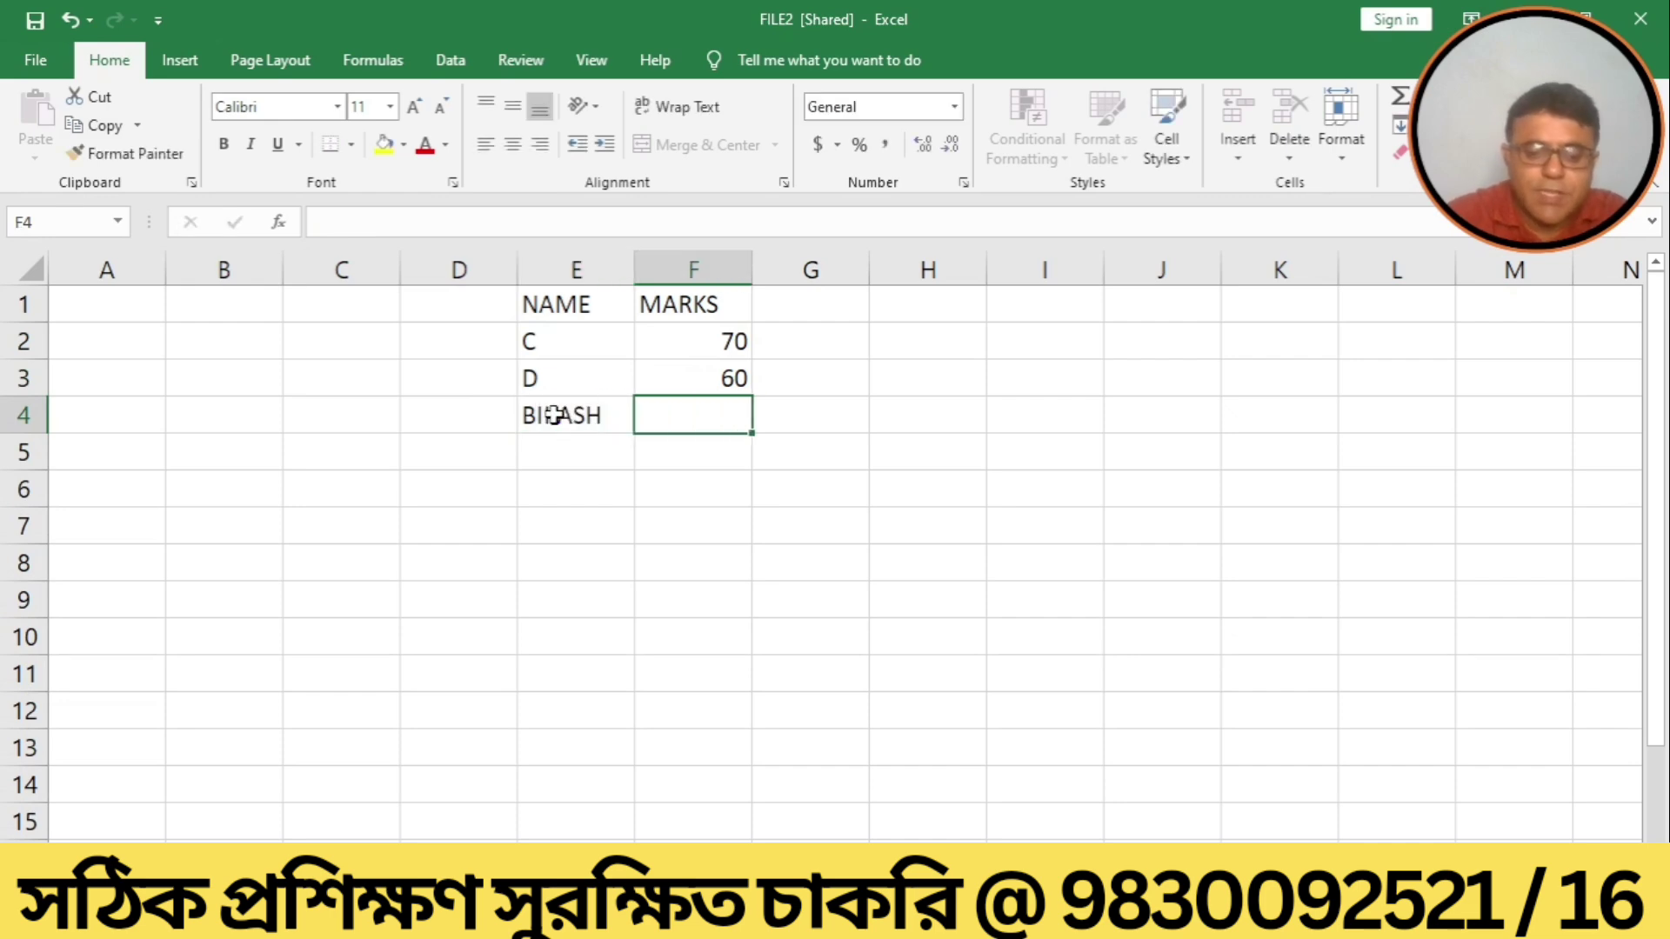
pyautogui.write('67')
pyautogui.click(641, 516)
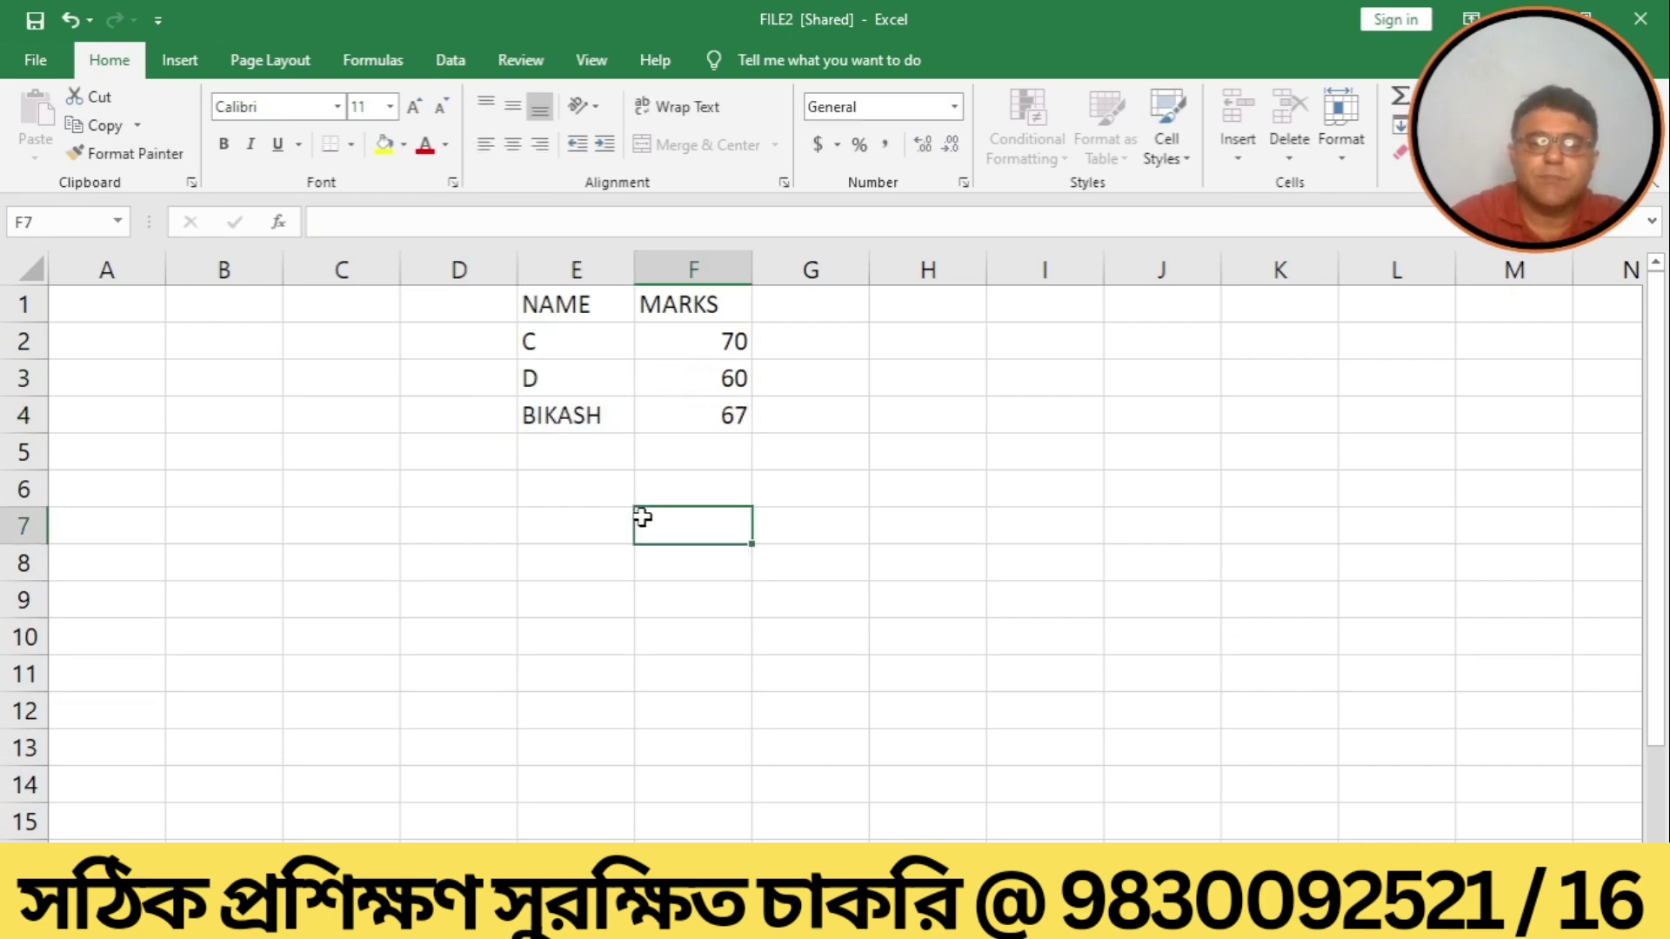
# Save the updated FILE2 workbook and close it.
pyautogui.click(26, 58)
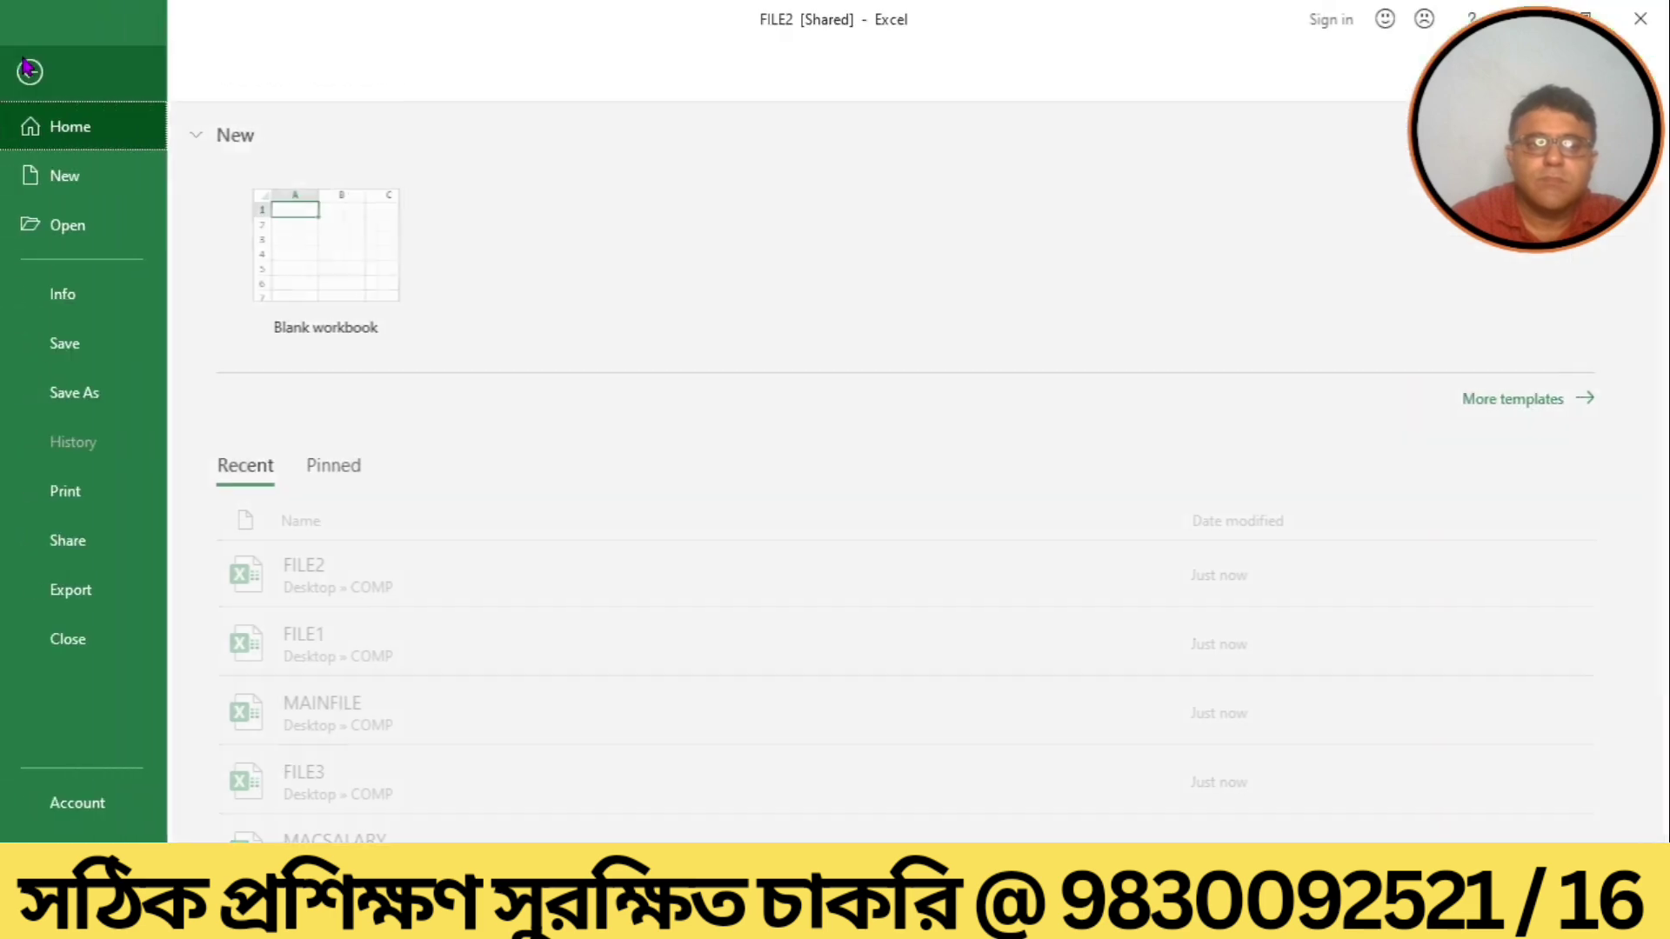
pyautogui.click(57, 345)
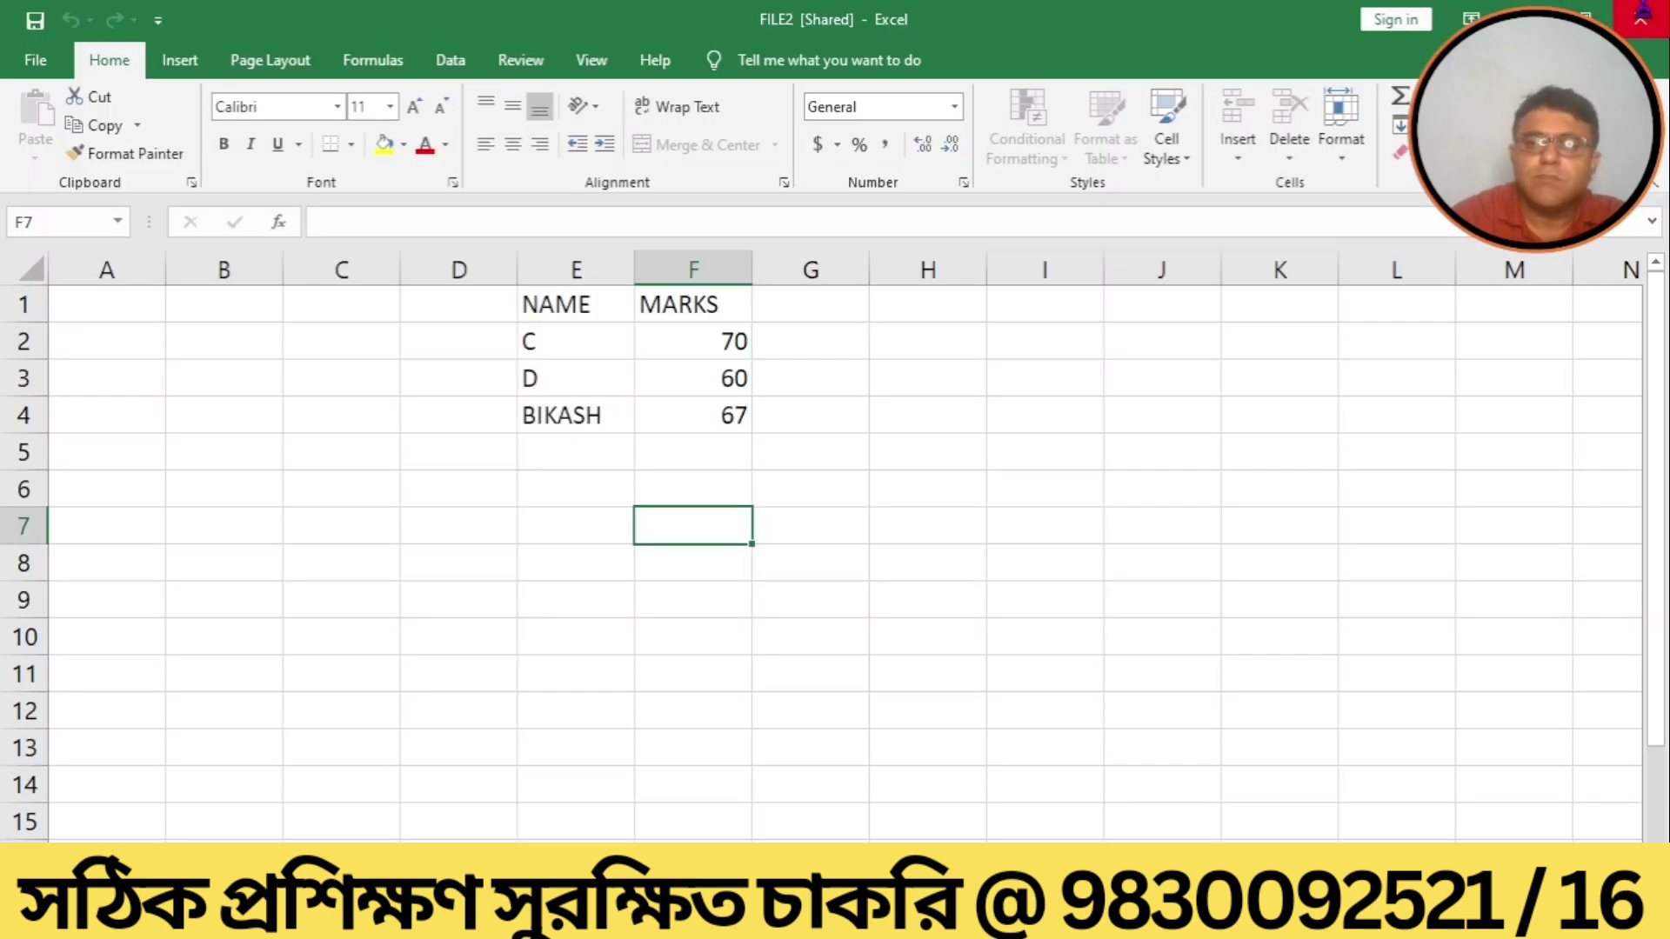
pyautogui.click(1641, 16)
# Open FILE3 from the COMP folder and add a student's first name in capitals in E4 with marks of 34 in F4.
pyautogui.click(370, 335)
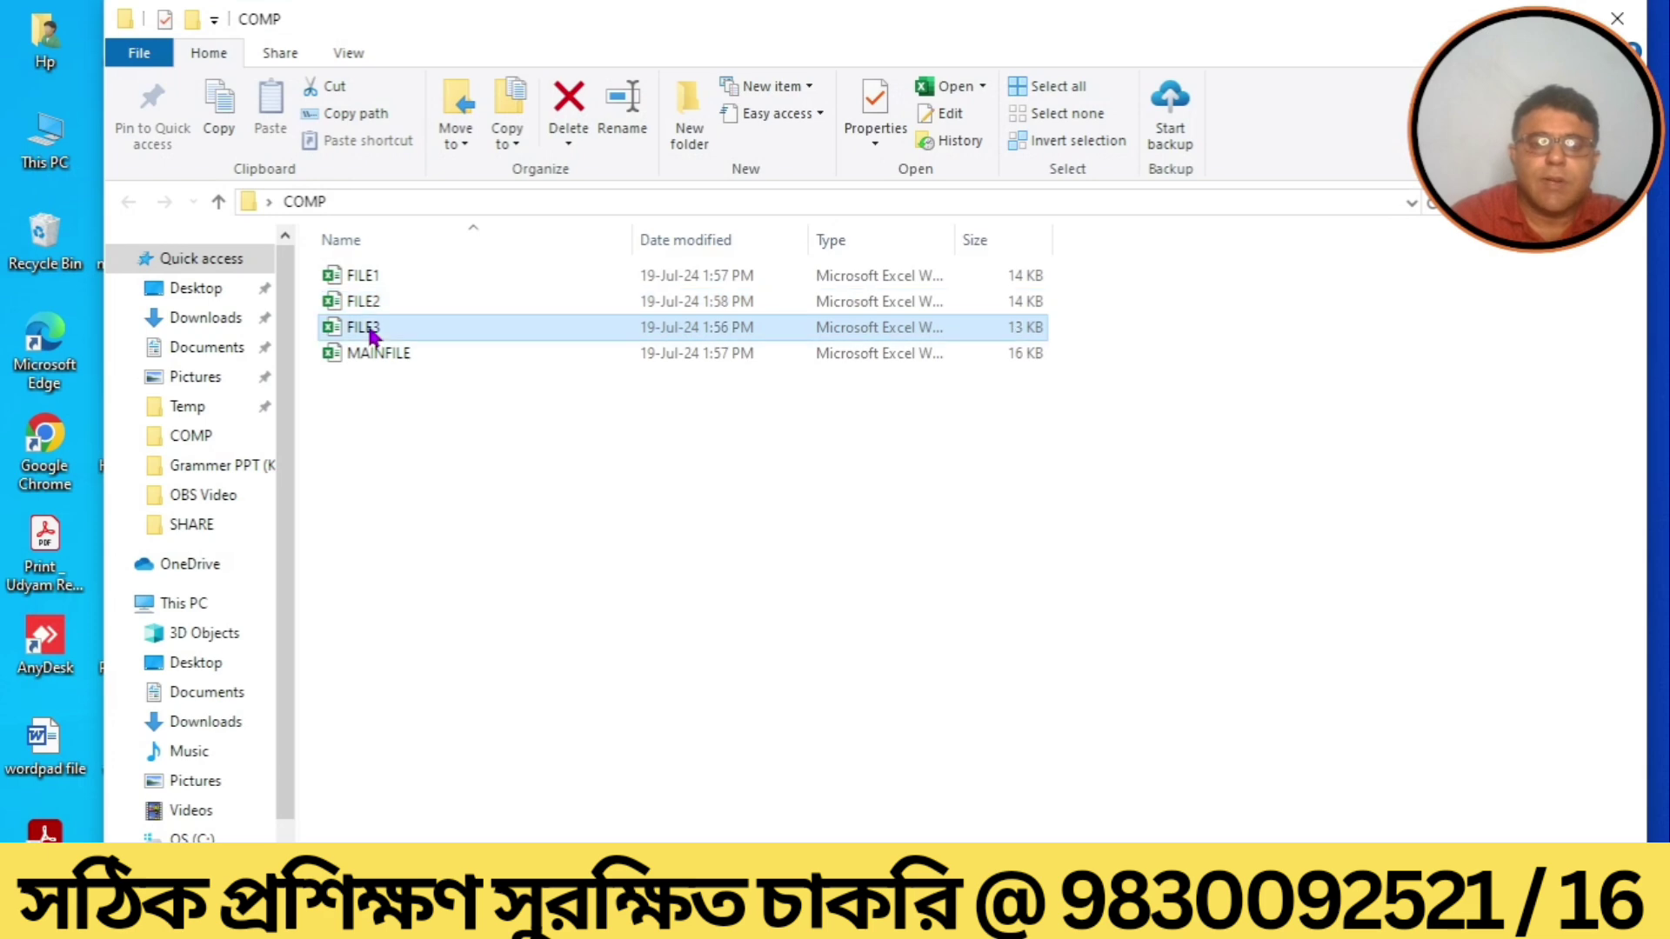
pyautogui.doubleClick(371, 335)
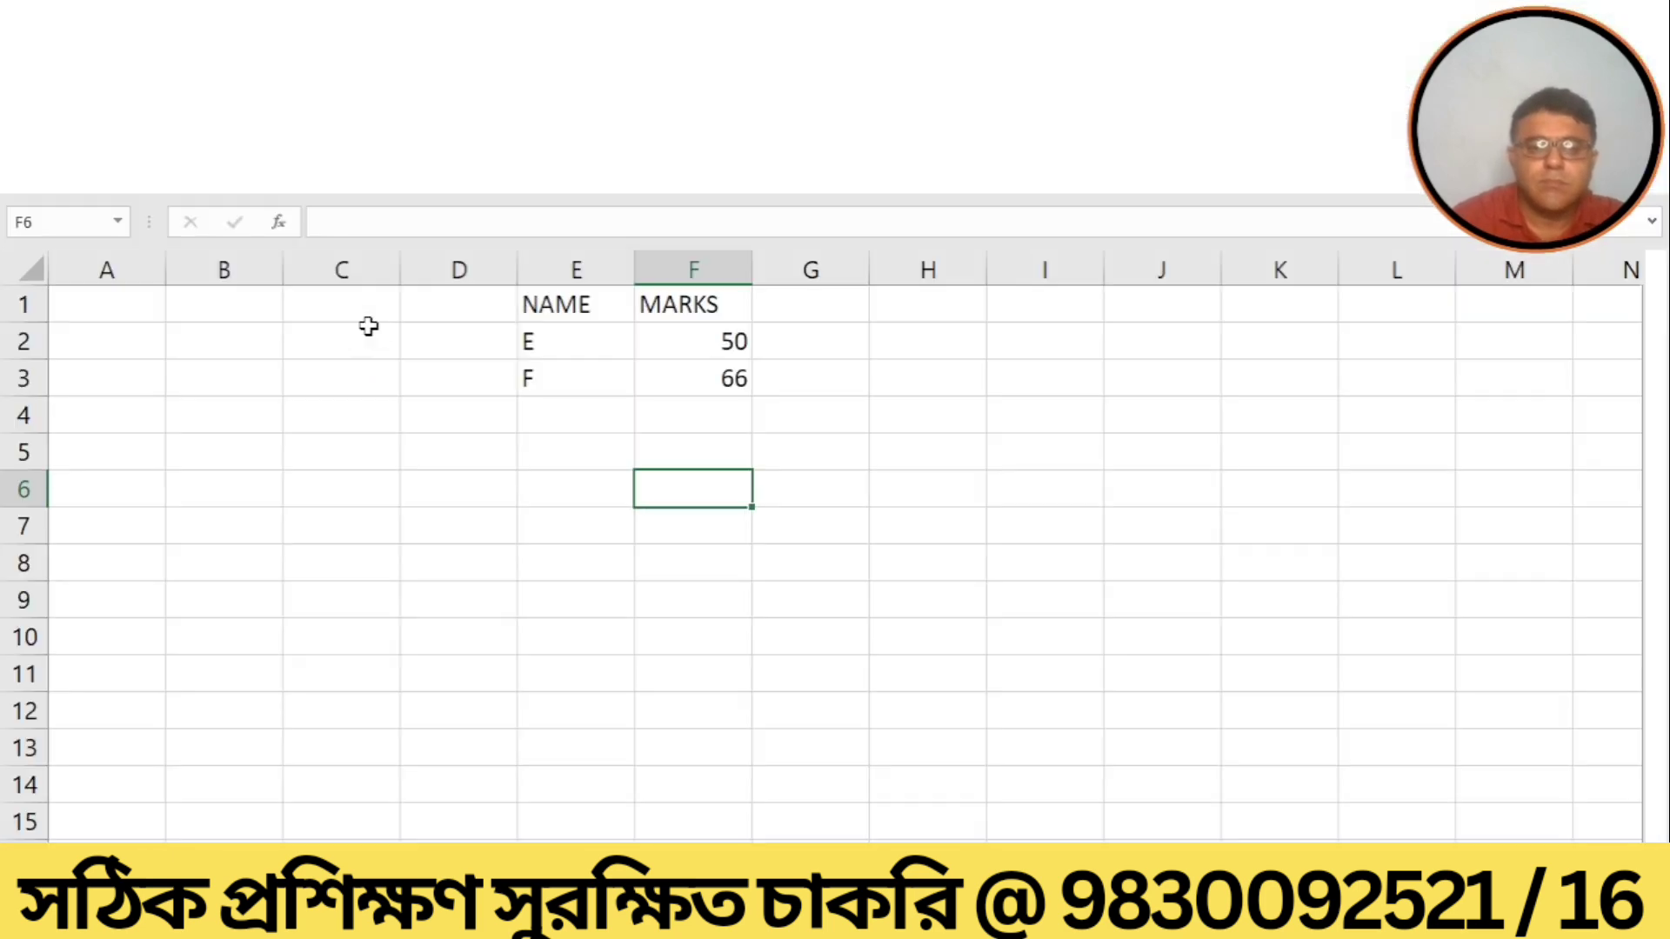
pyautogui.click(546, 407)
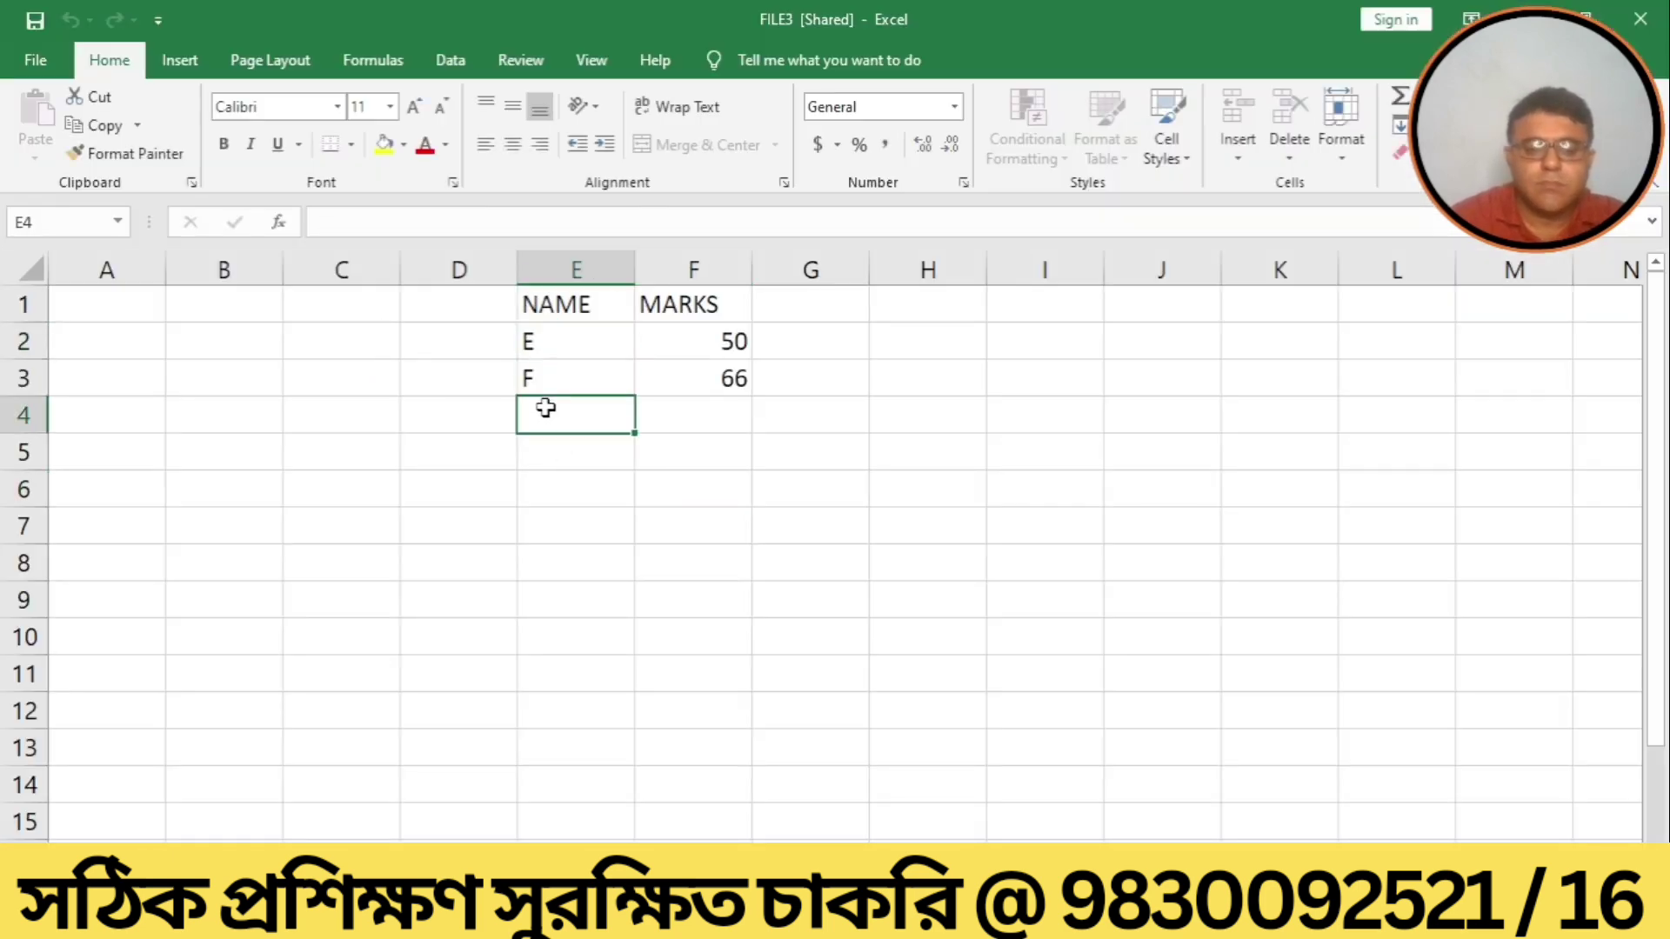
pyautogui.write('SUMan')
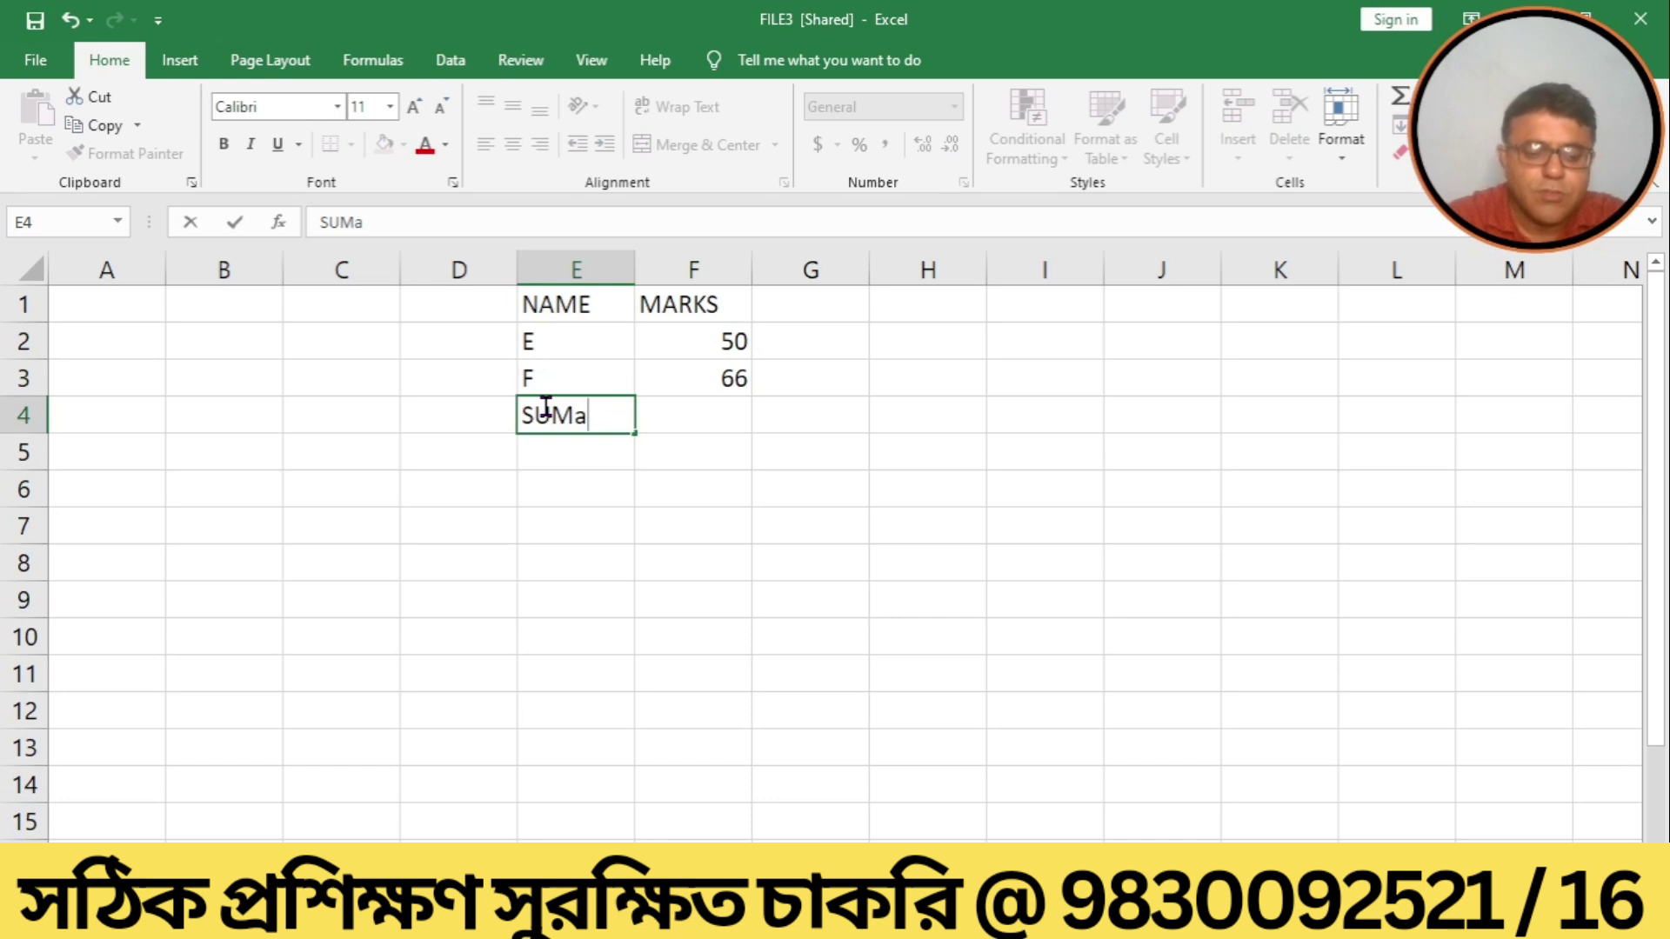
pyautogui.press('BackSpace')
pyautogui.press('BackSpace')
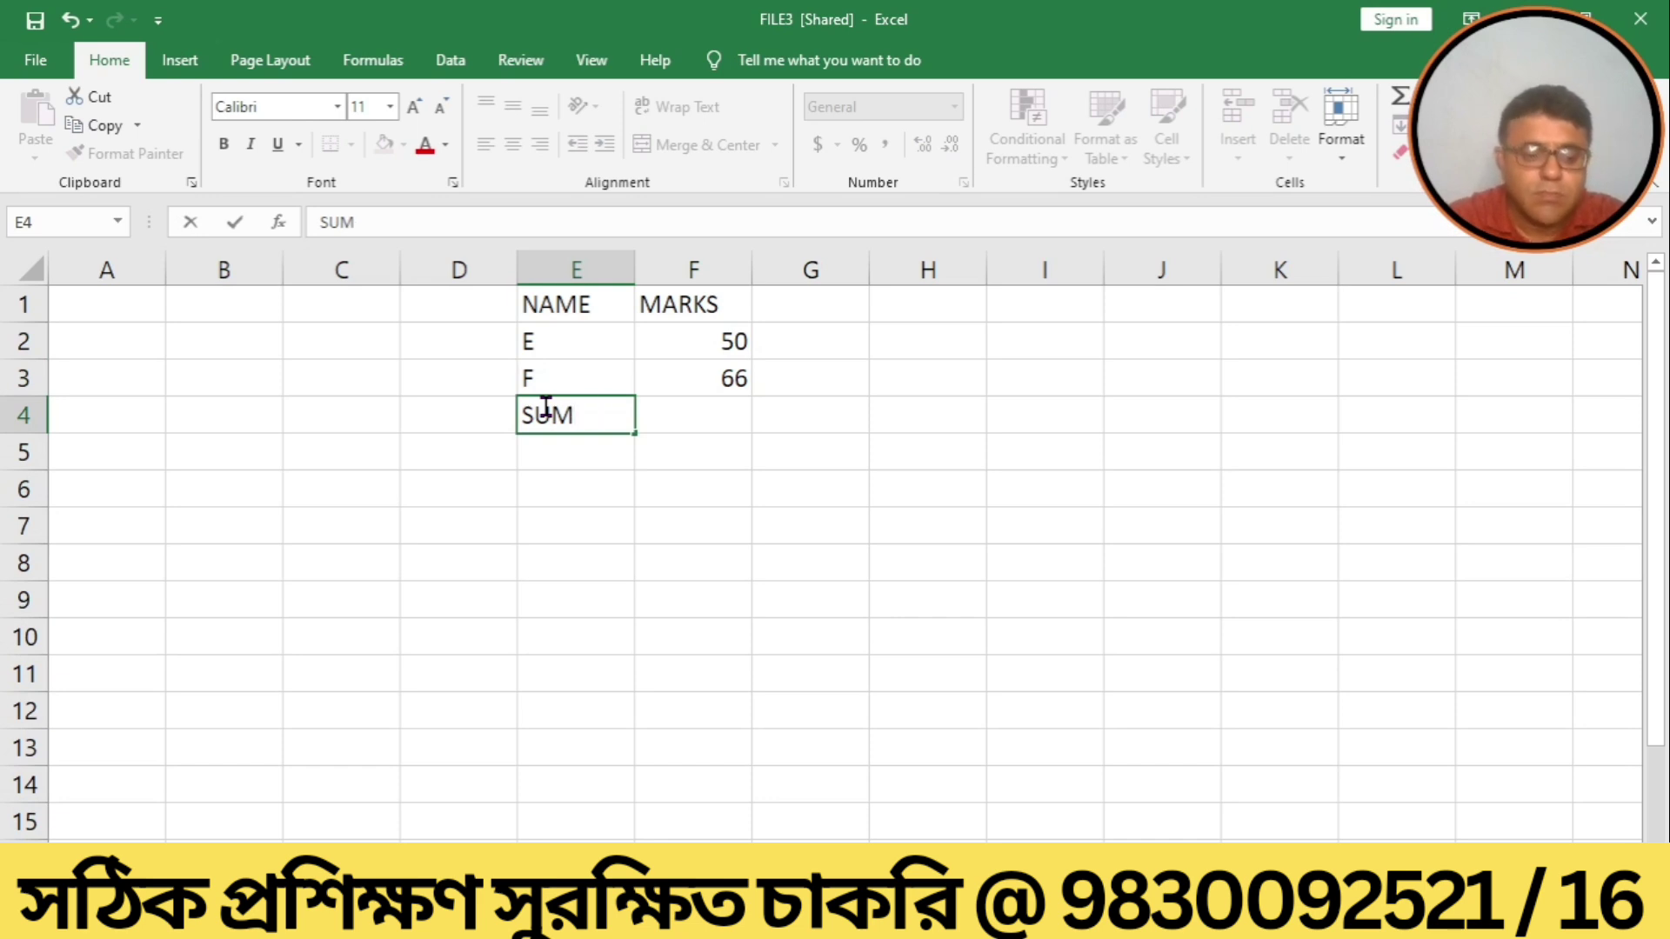
pyautogui.write('AN')
pyautogui.press('Tab')
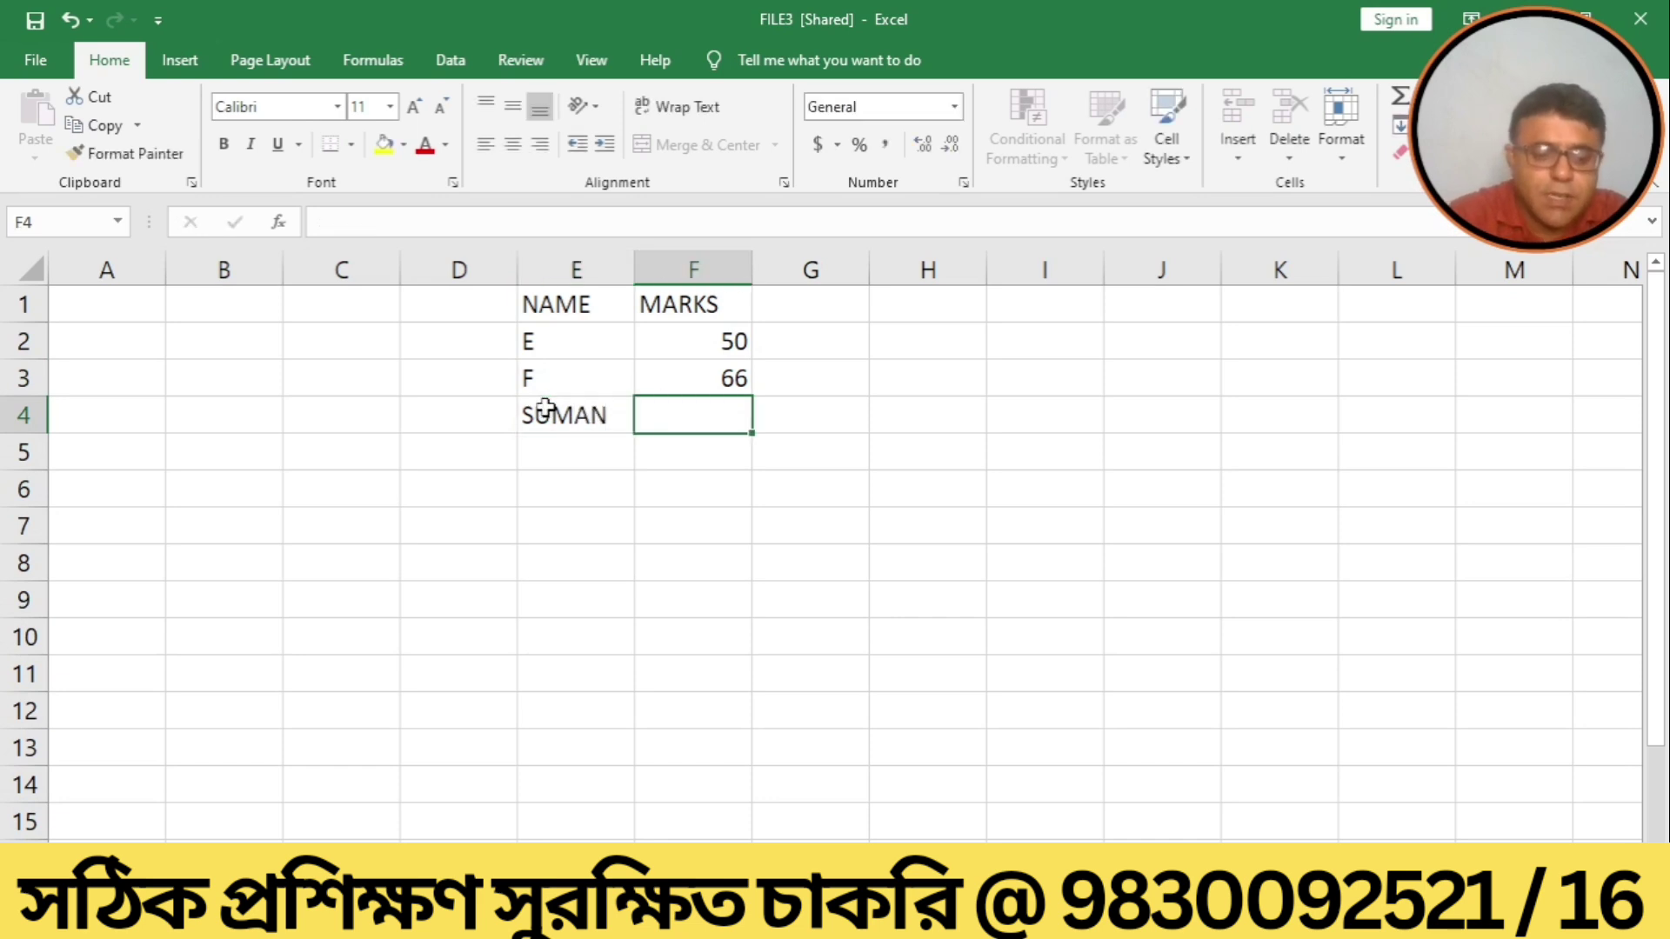
pyautogui.write('34')
pyautogui.click(682, 518)
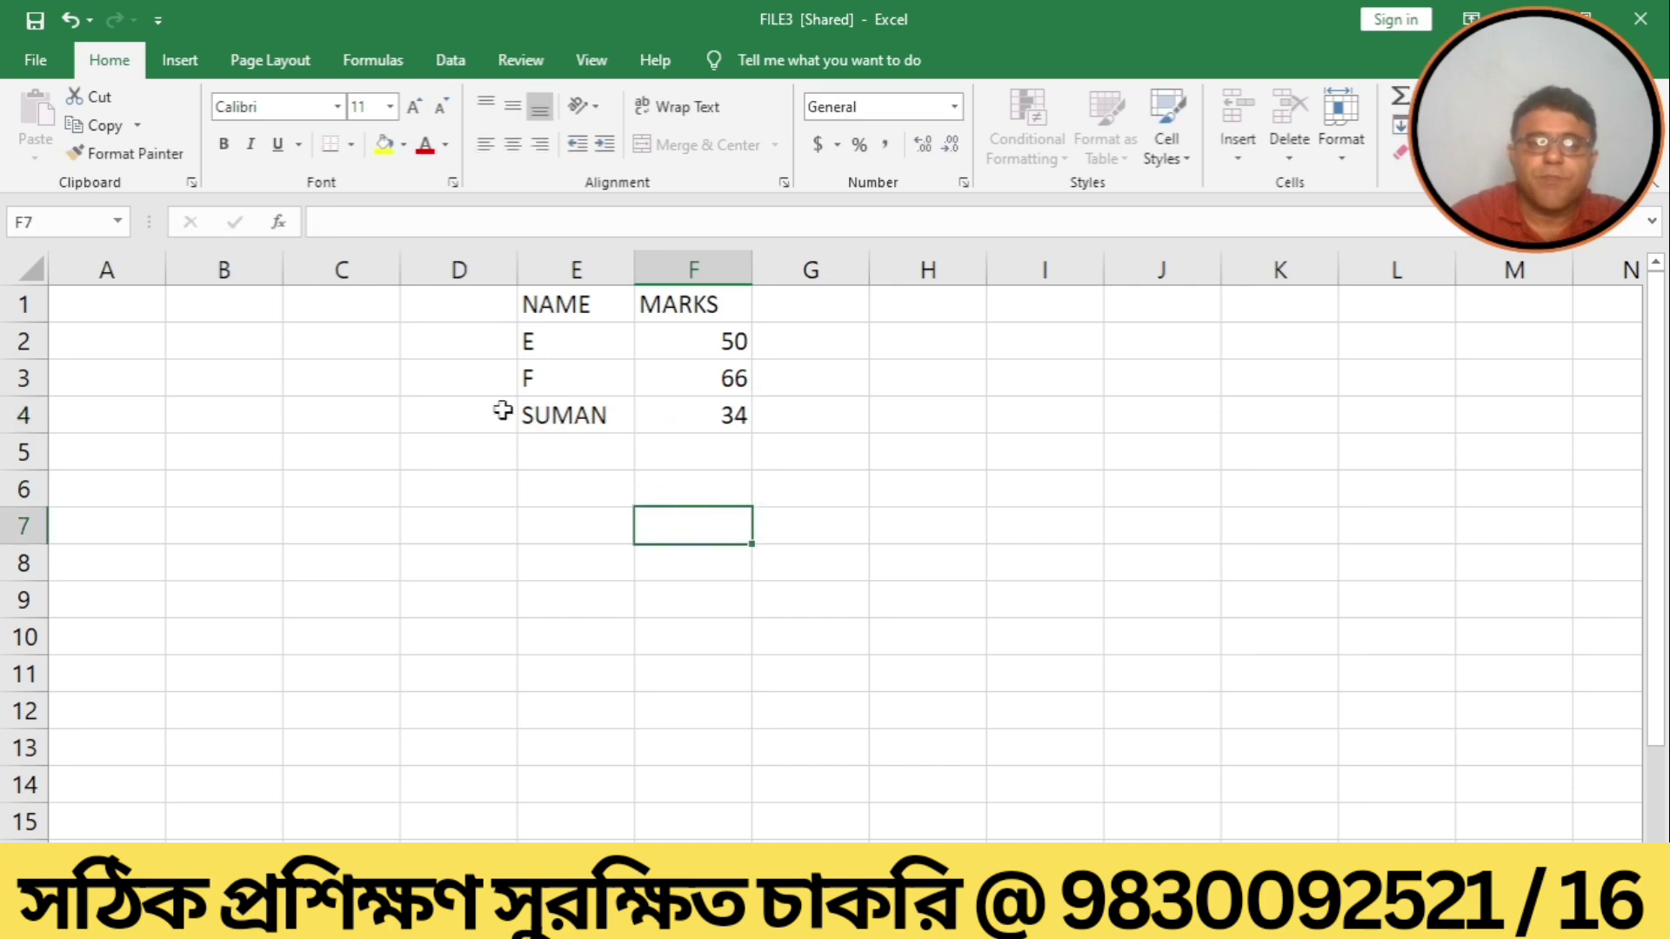
# Save the updated FILE3 workbook and close it.
pyautogui.click(20, 74)
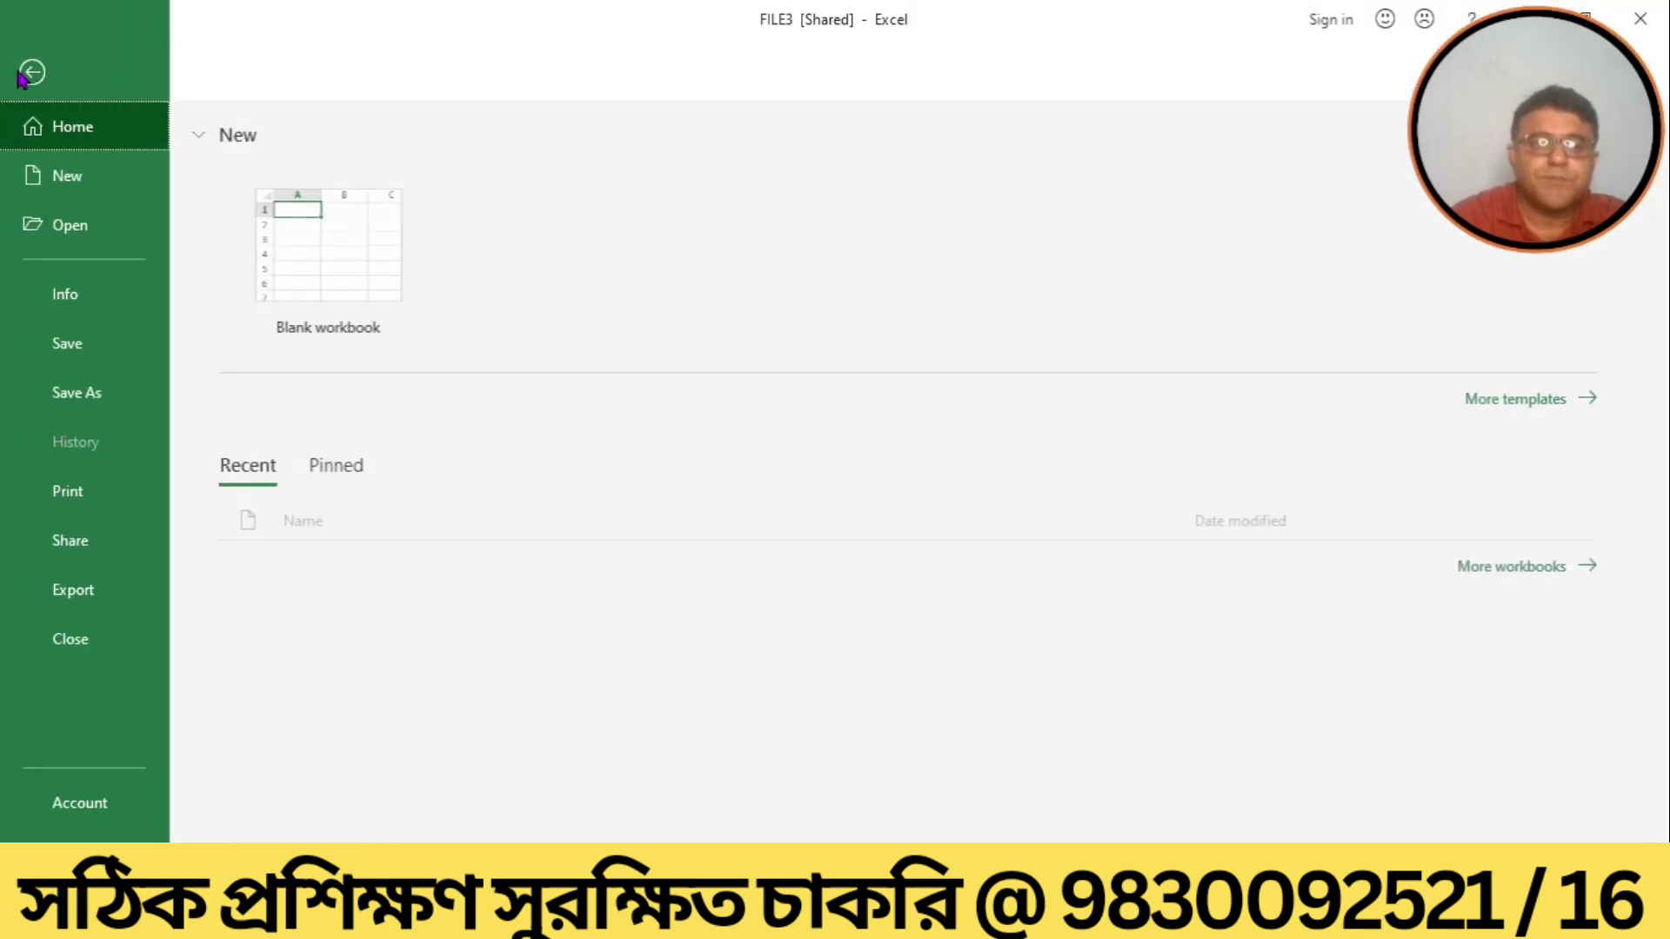
pyautogui.click(42, 335)
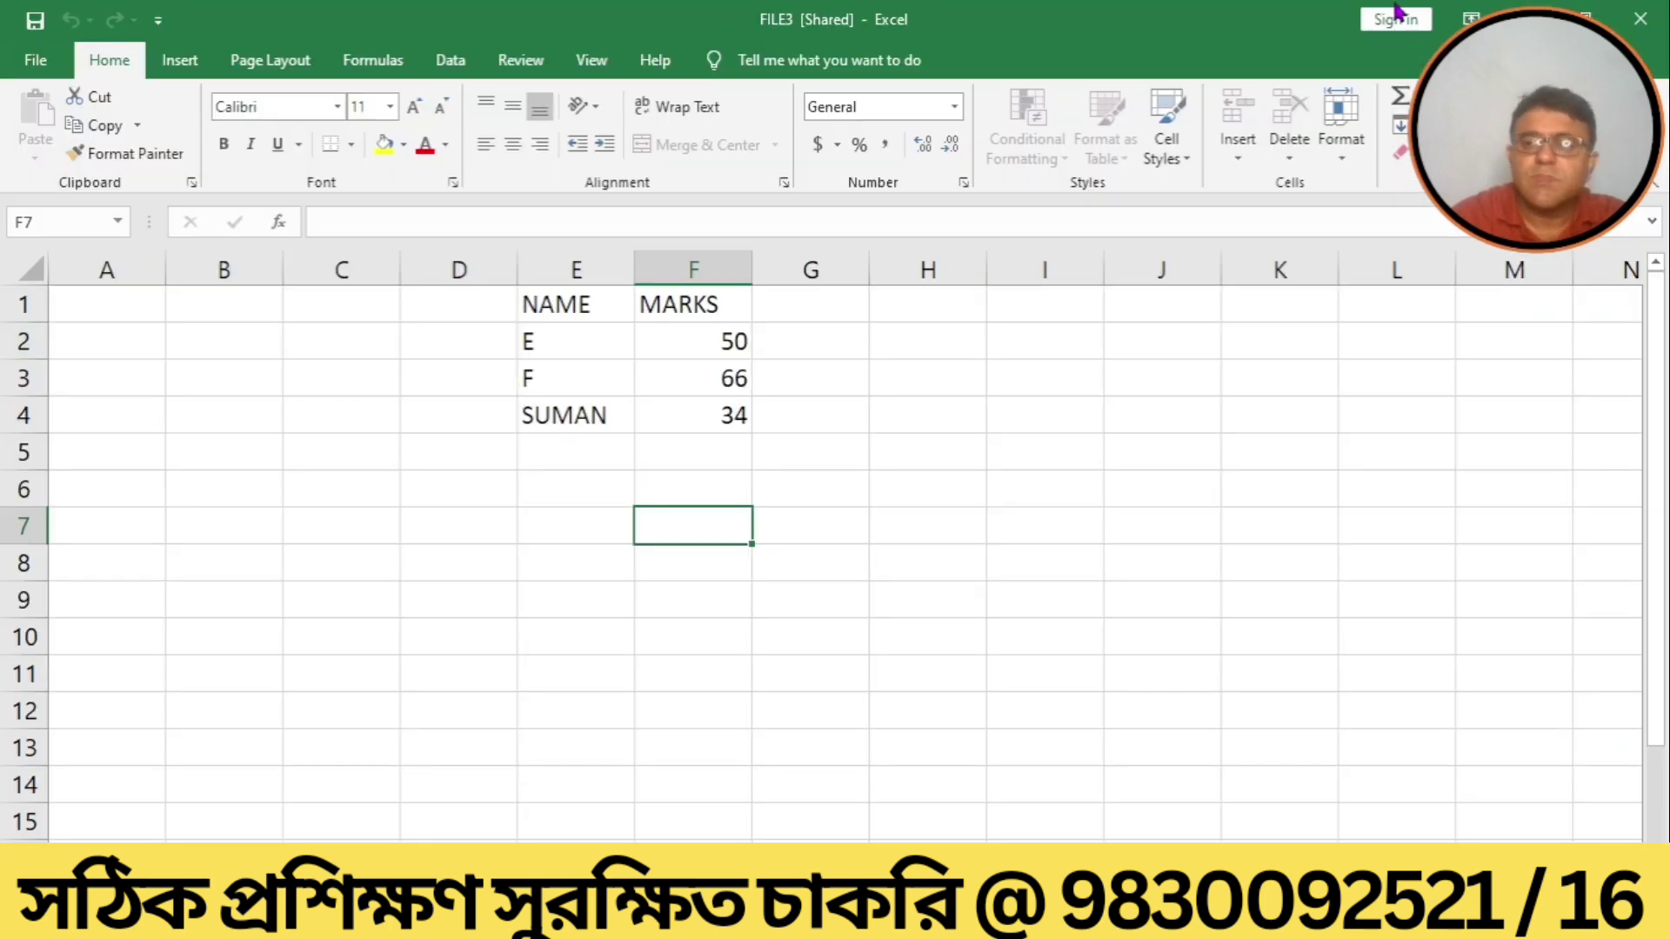
pyautogui.click(1642, 19)
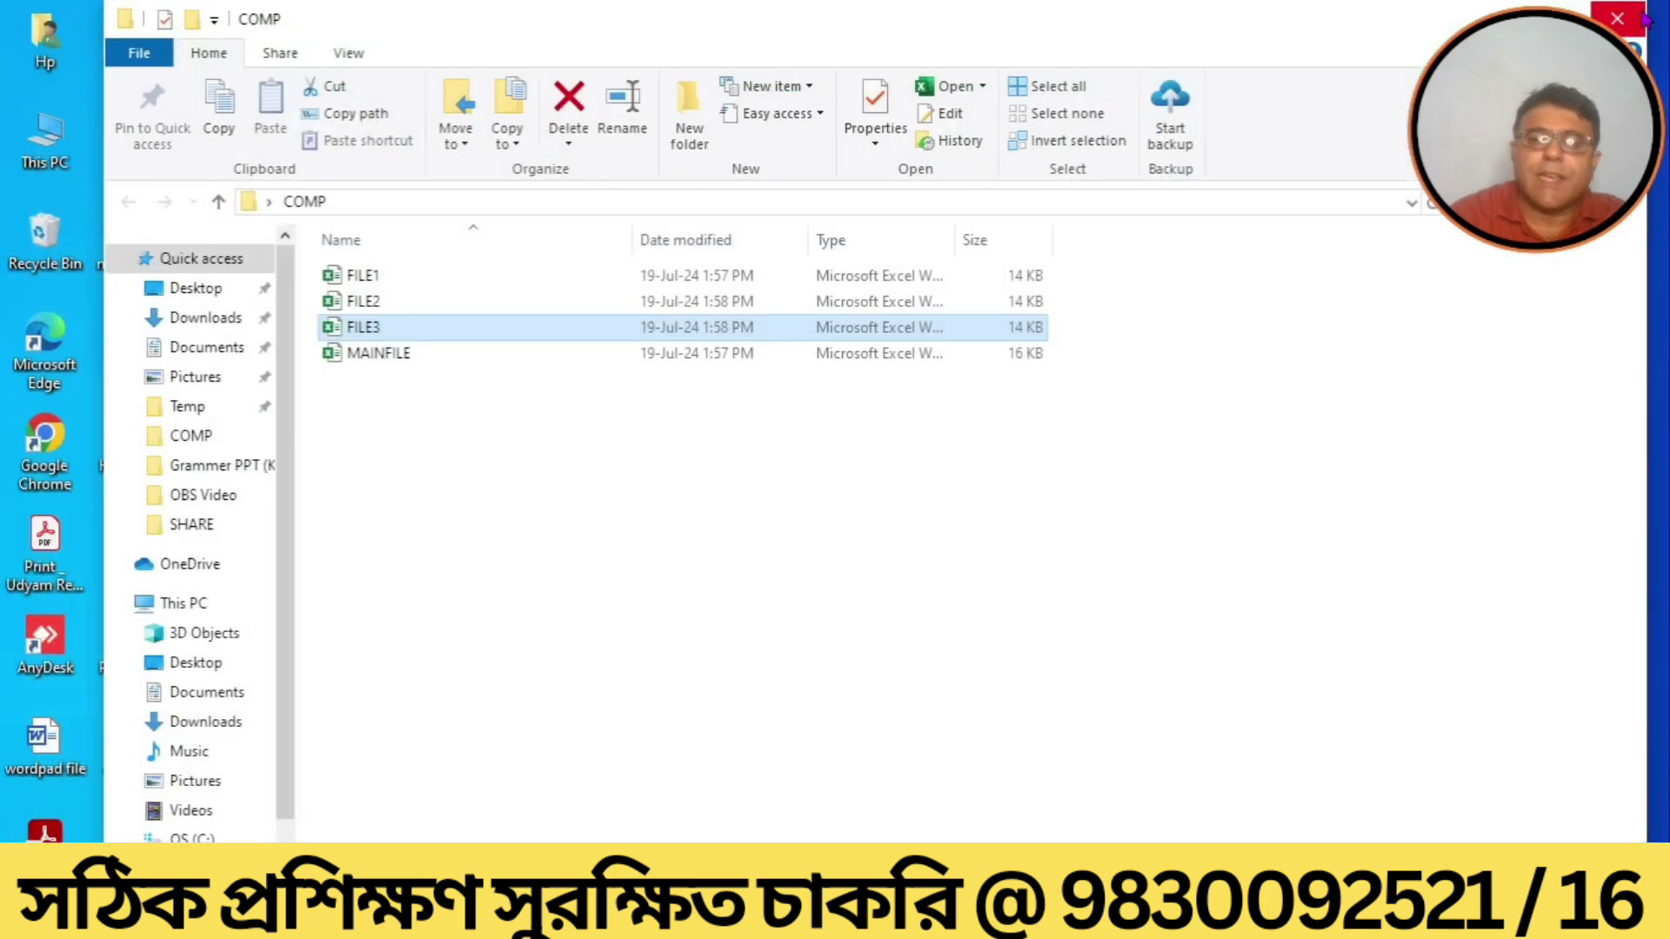
# Open MAINFILE from the COMP folder, select cell E8 and dismiss the suggestion to turn off the shared workbook.
pyautogui.click(433, 352)
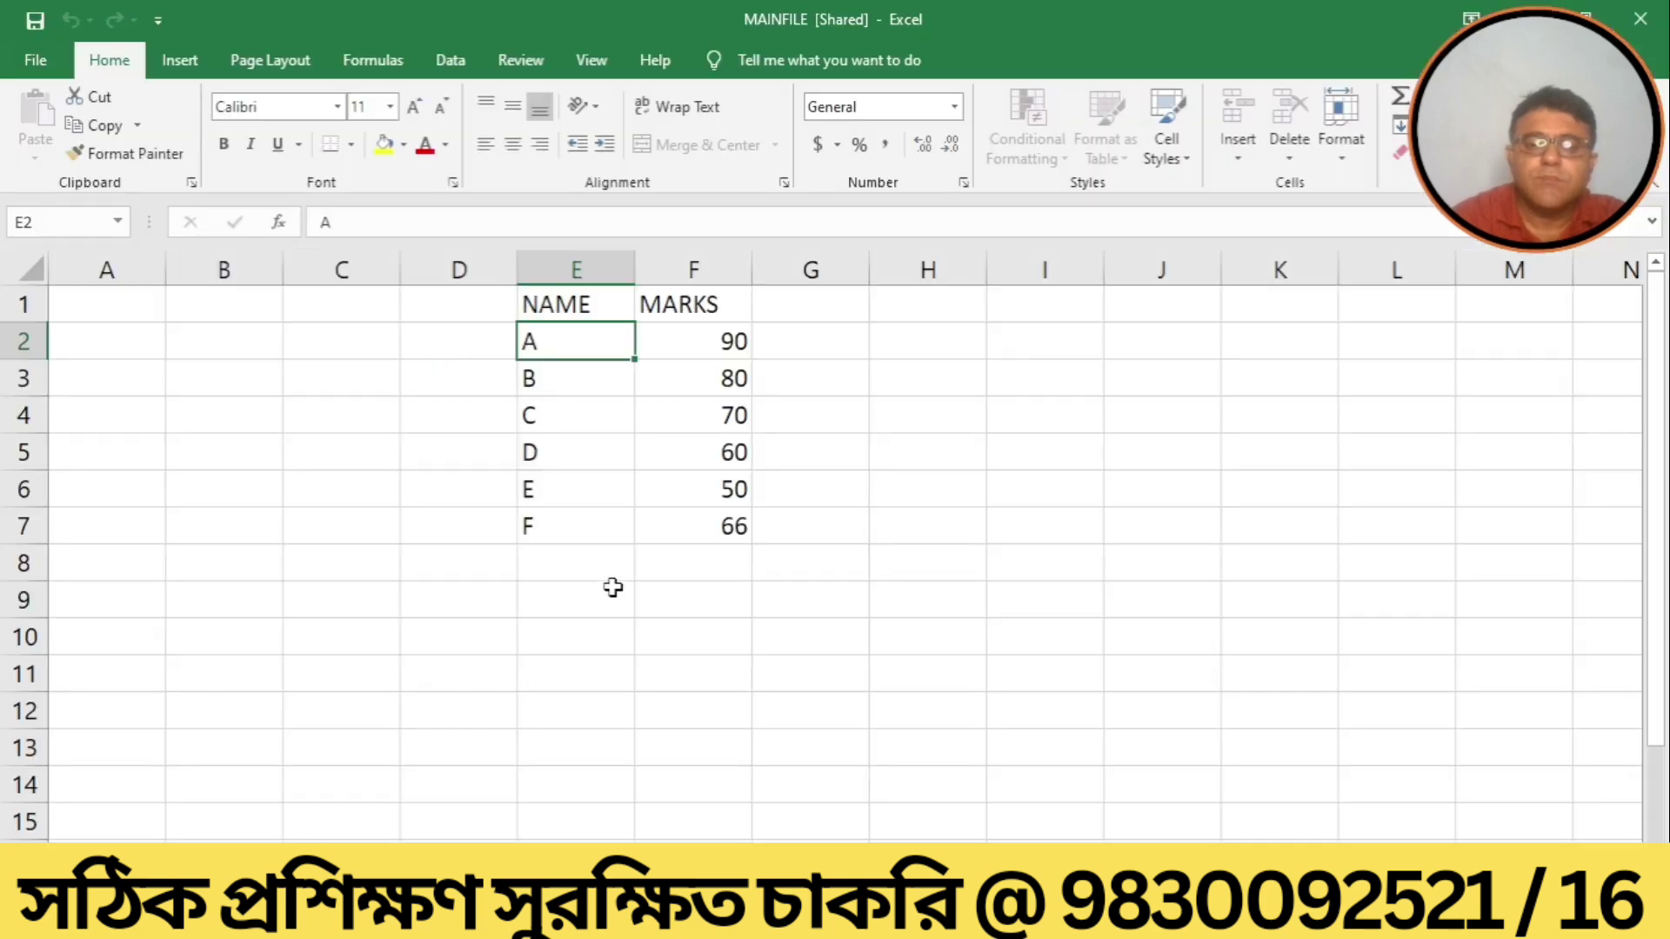
pyautogui.click(589, 561)
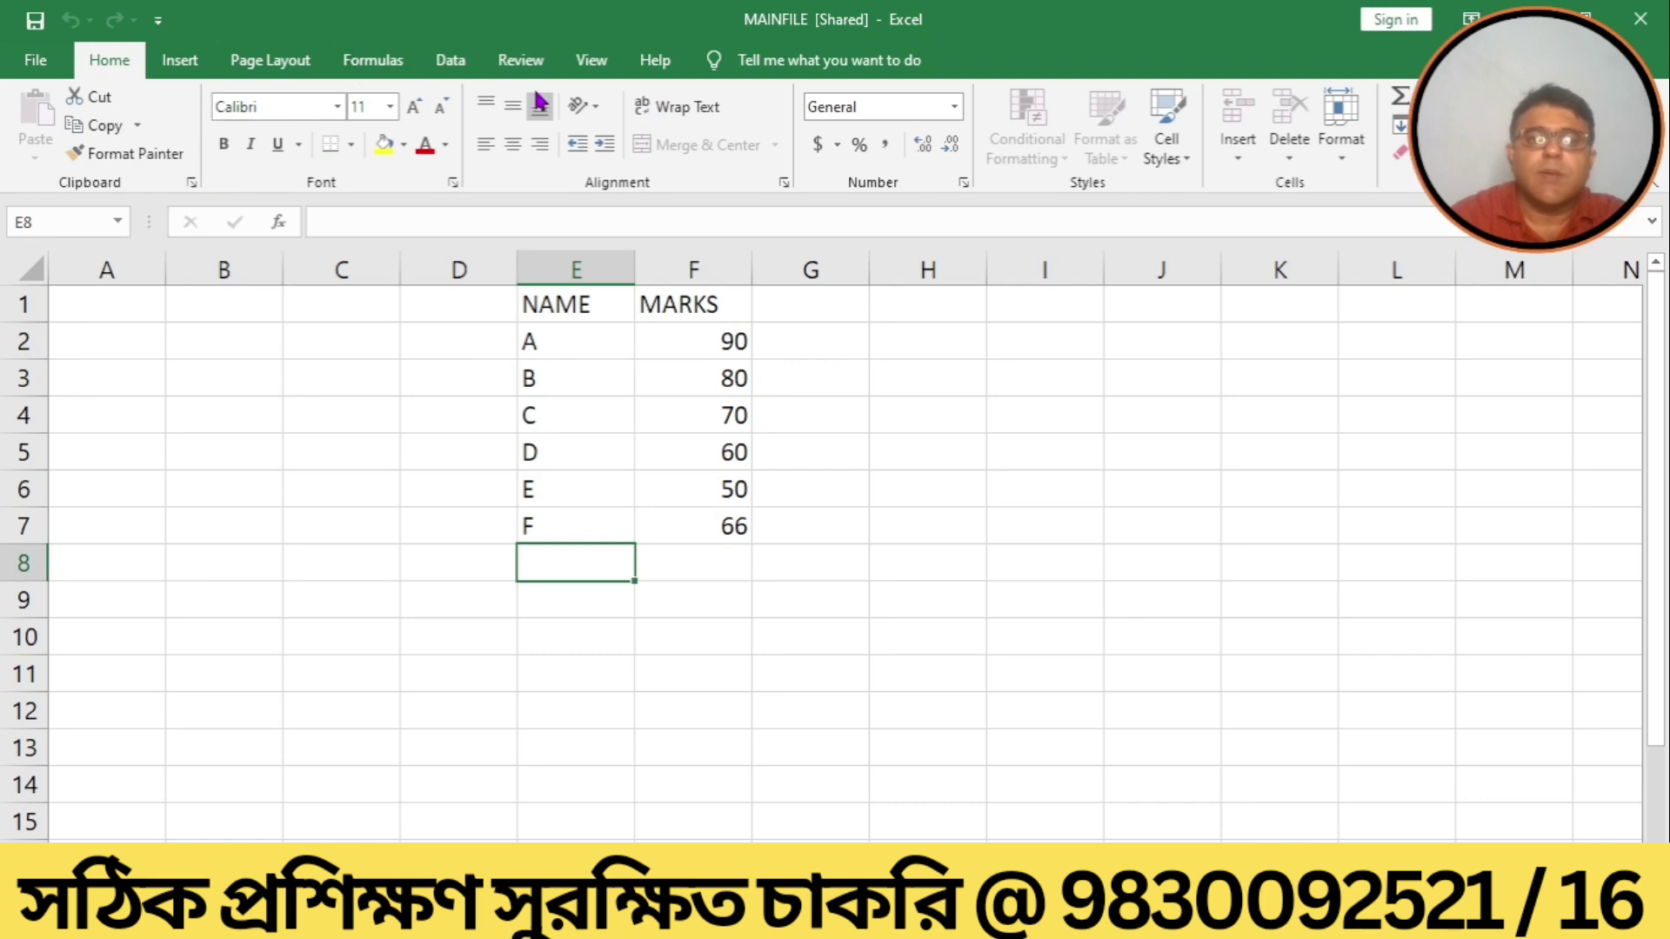
pyautogui.click(504, 62)
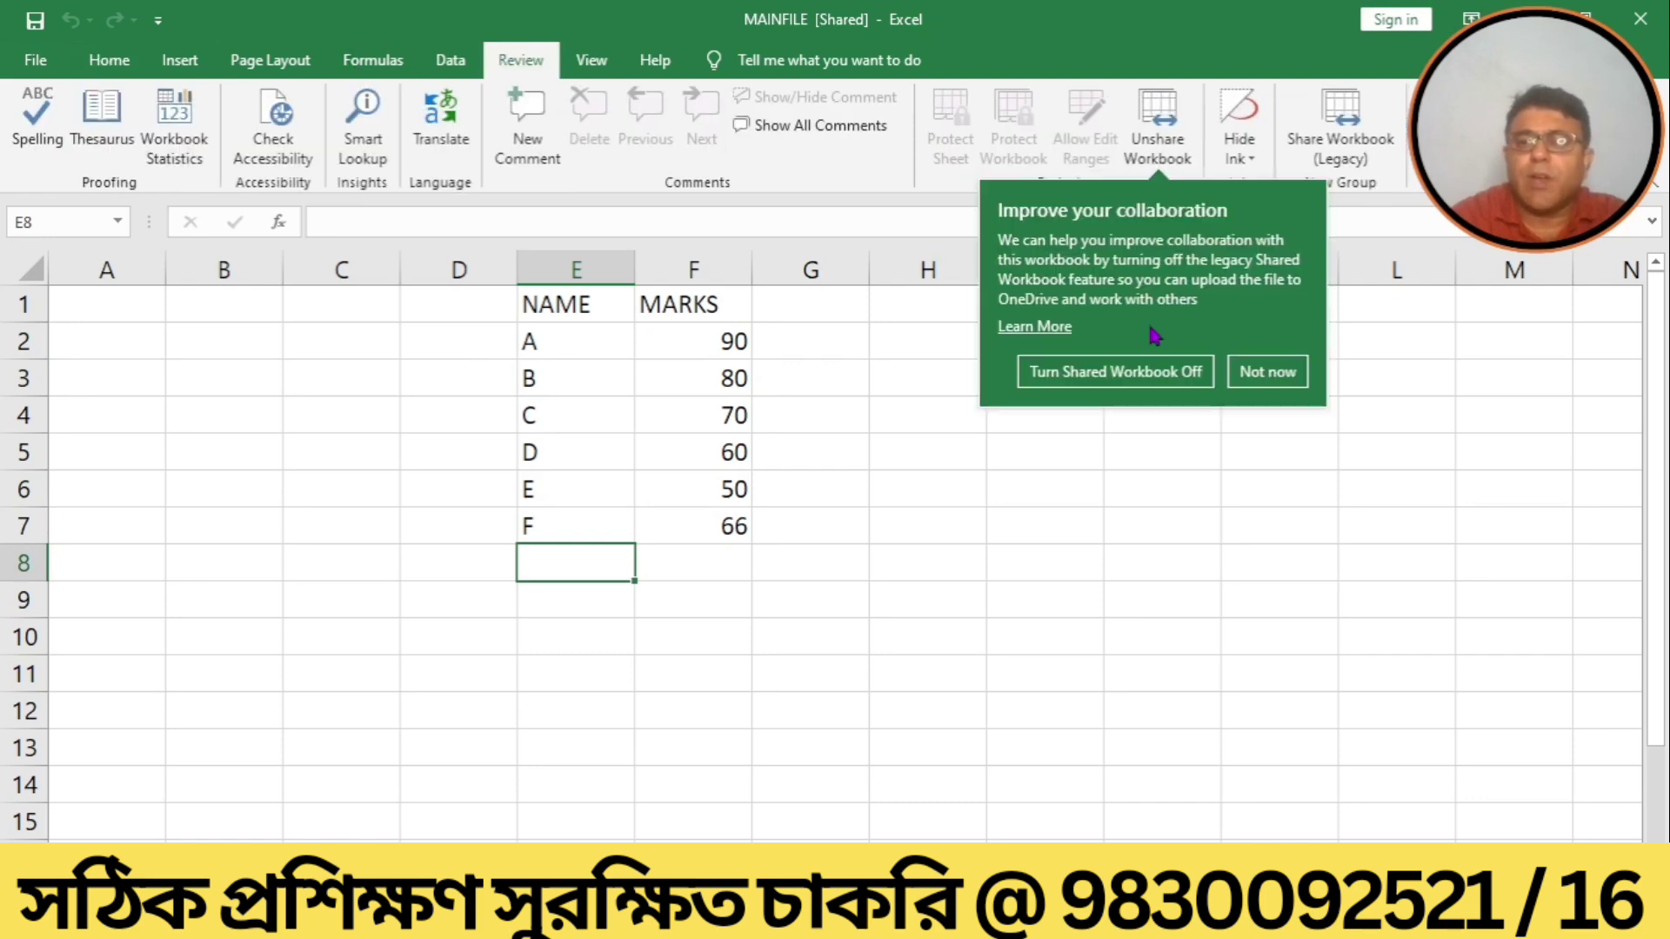
pyautogui.click(1233, 382)
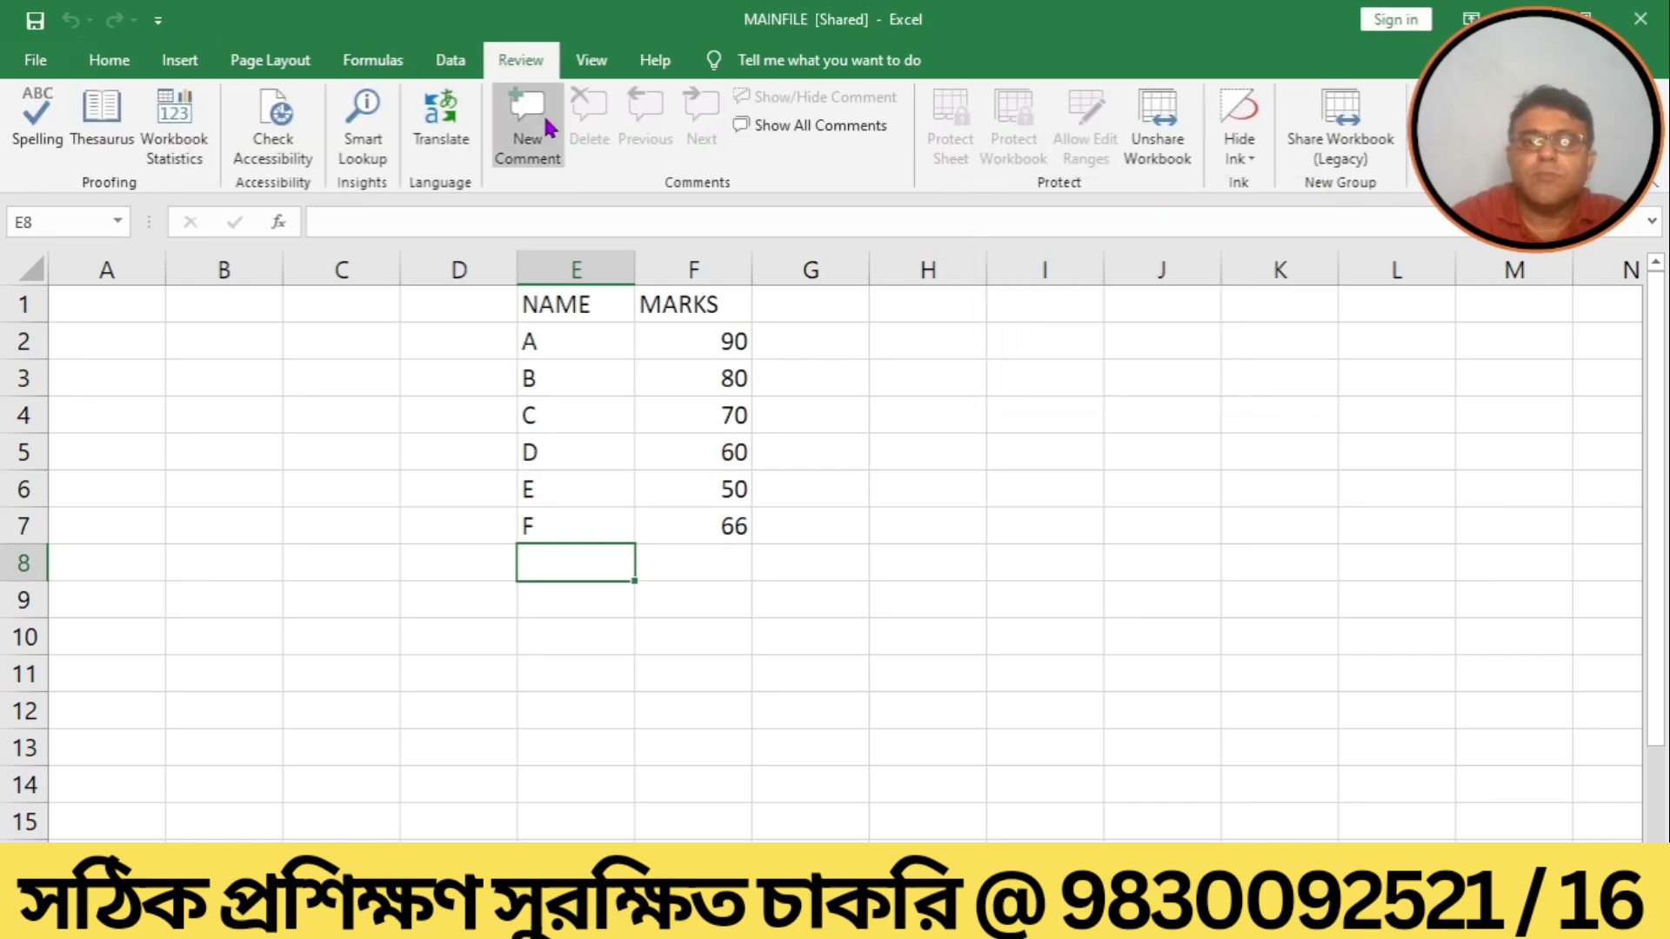
# Use Compare and Merge Workbooks to merge FILE1, FILE2 and FILE3 from the Desktop's COMP folder into MAINFILE.
pyautogui.click(450, 63)
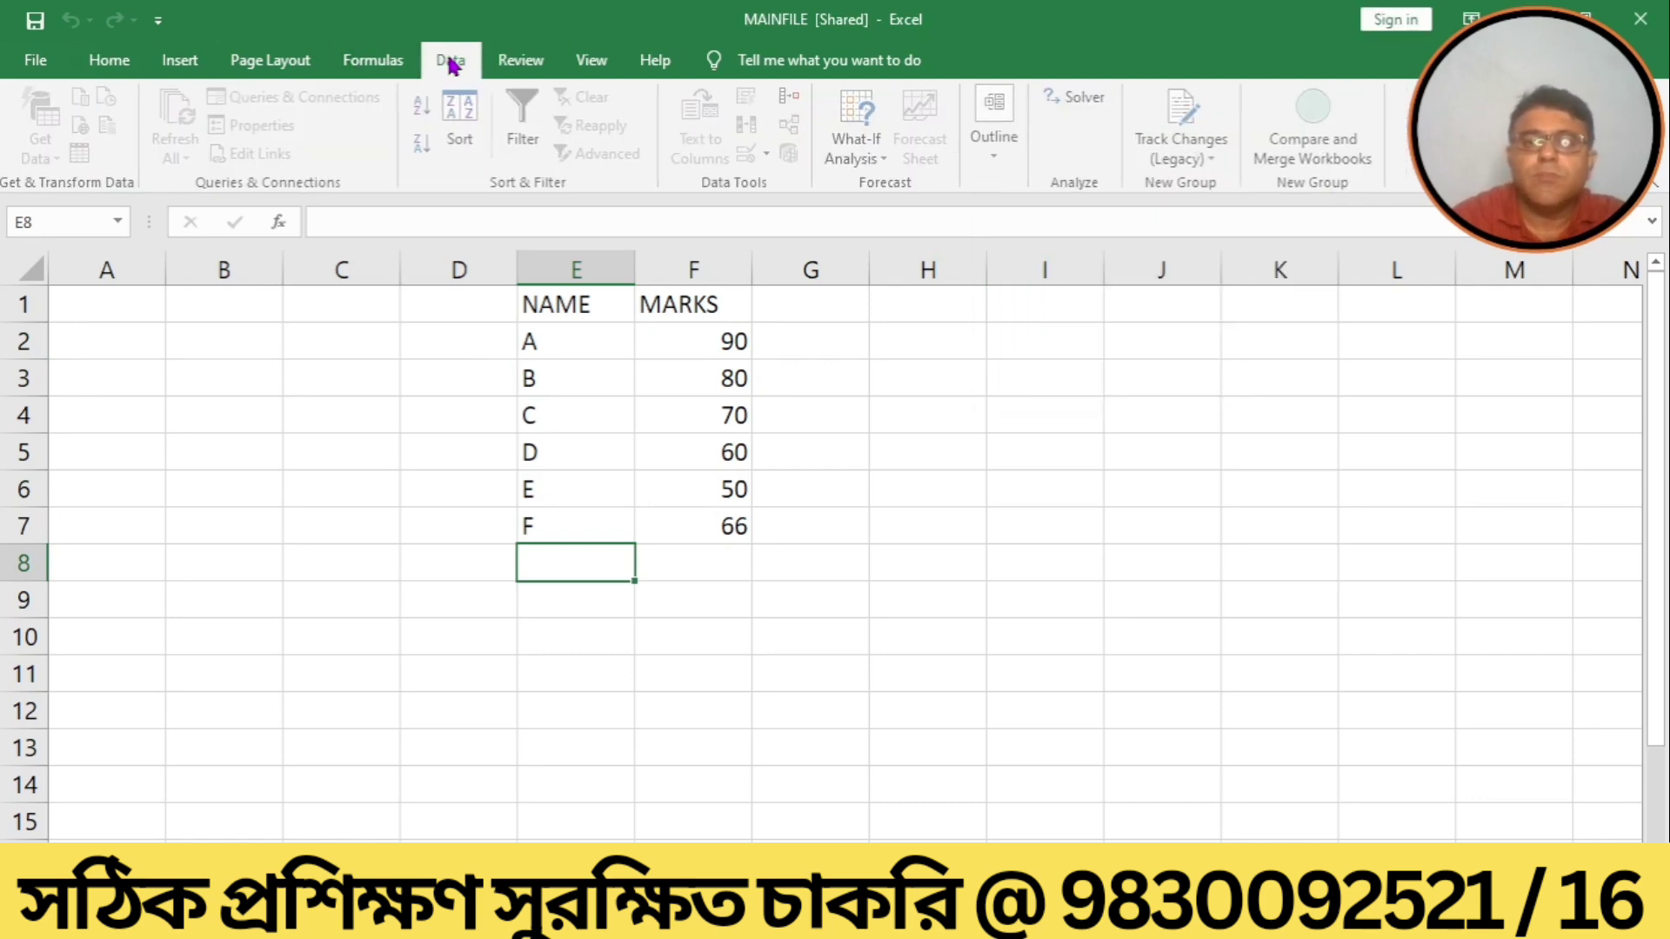
pyautogui.click(1300, 148)
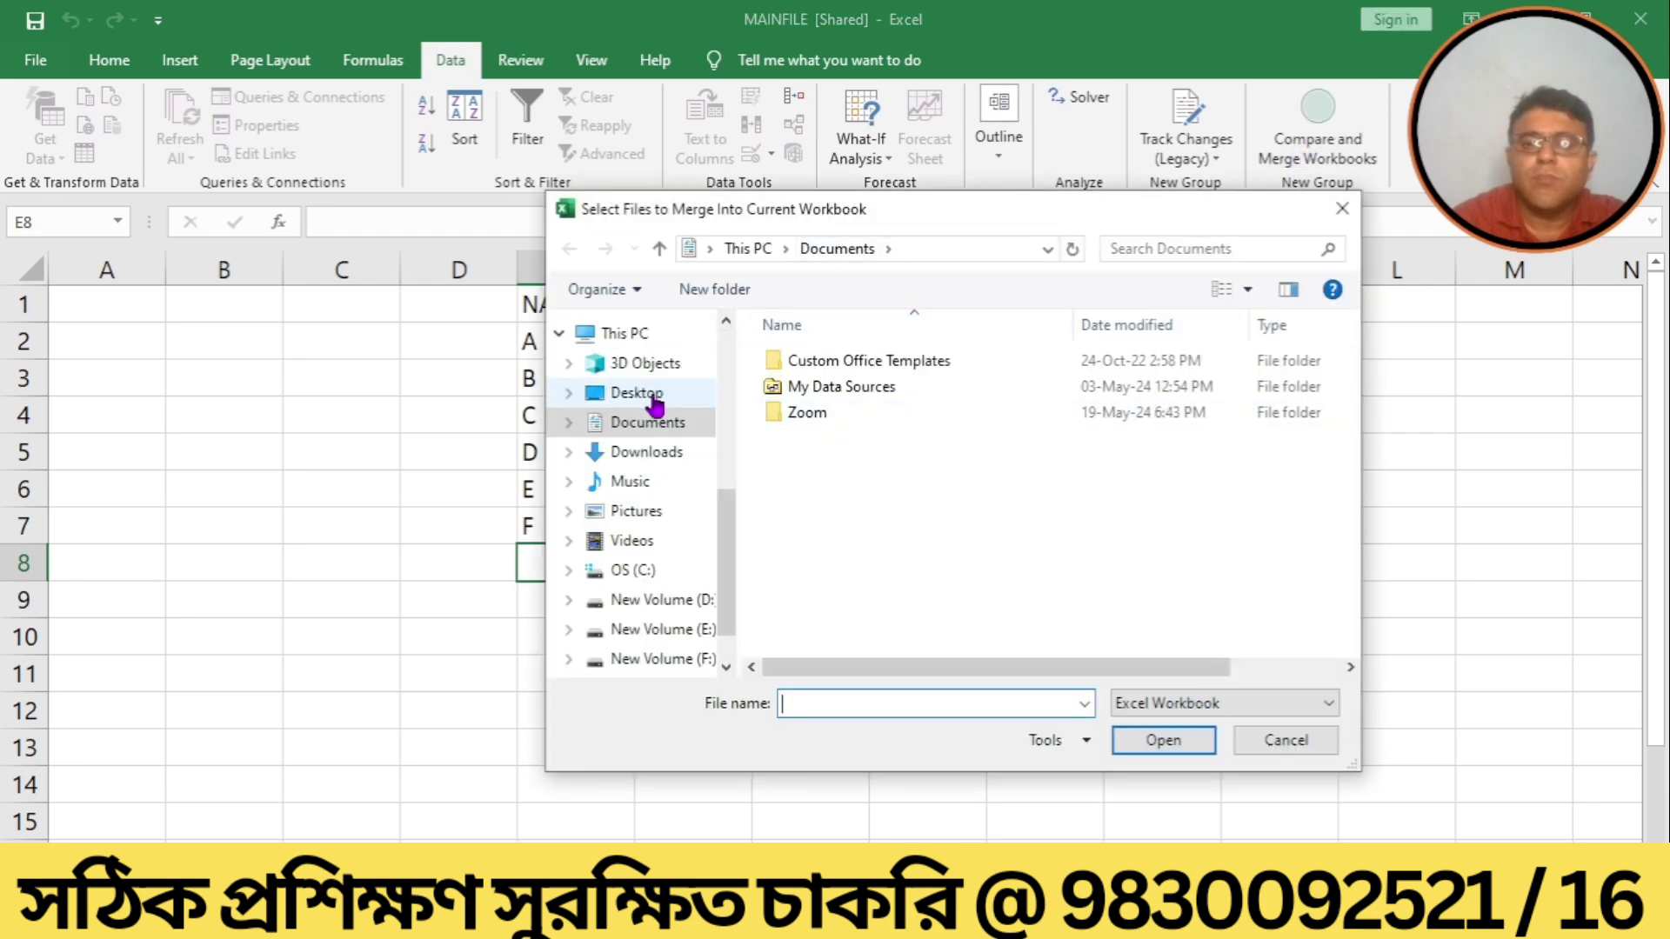
pyautogui.click(653, 396)
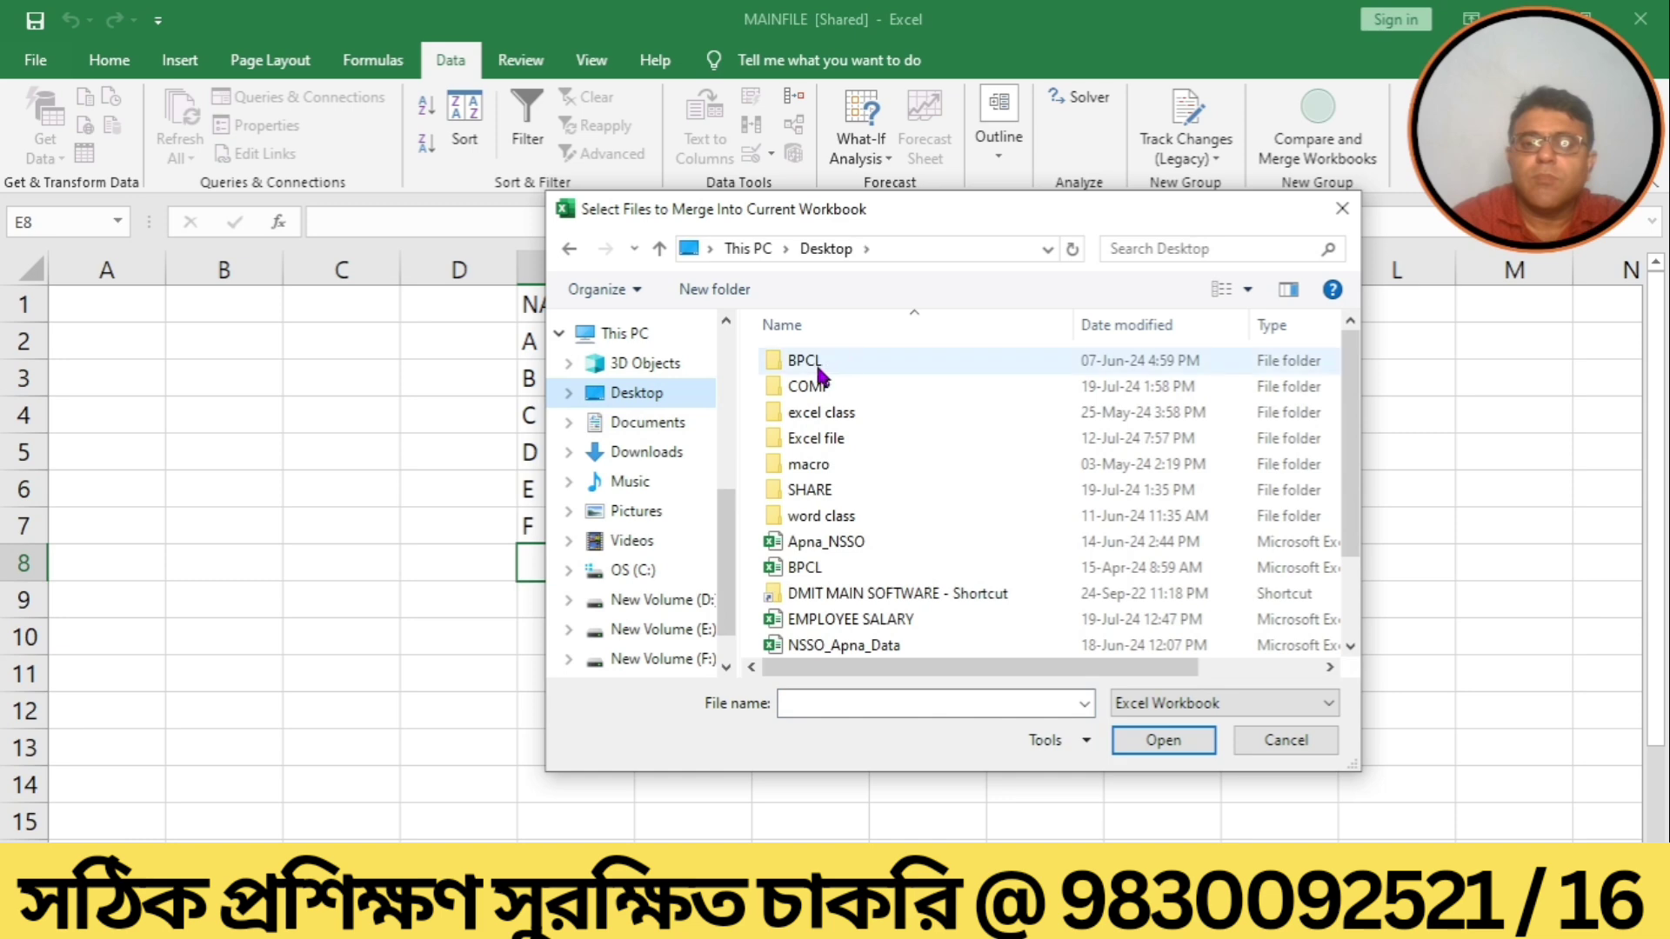
pyautogui.doubleClick(809, 398)
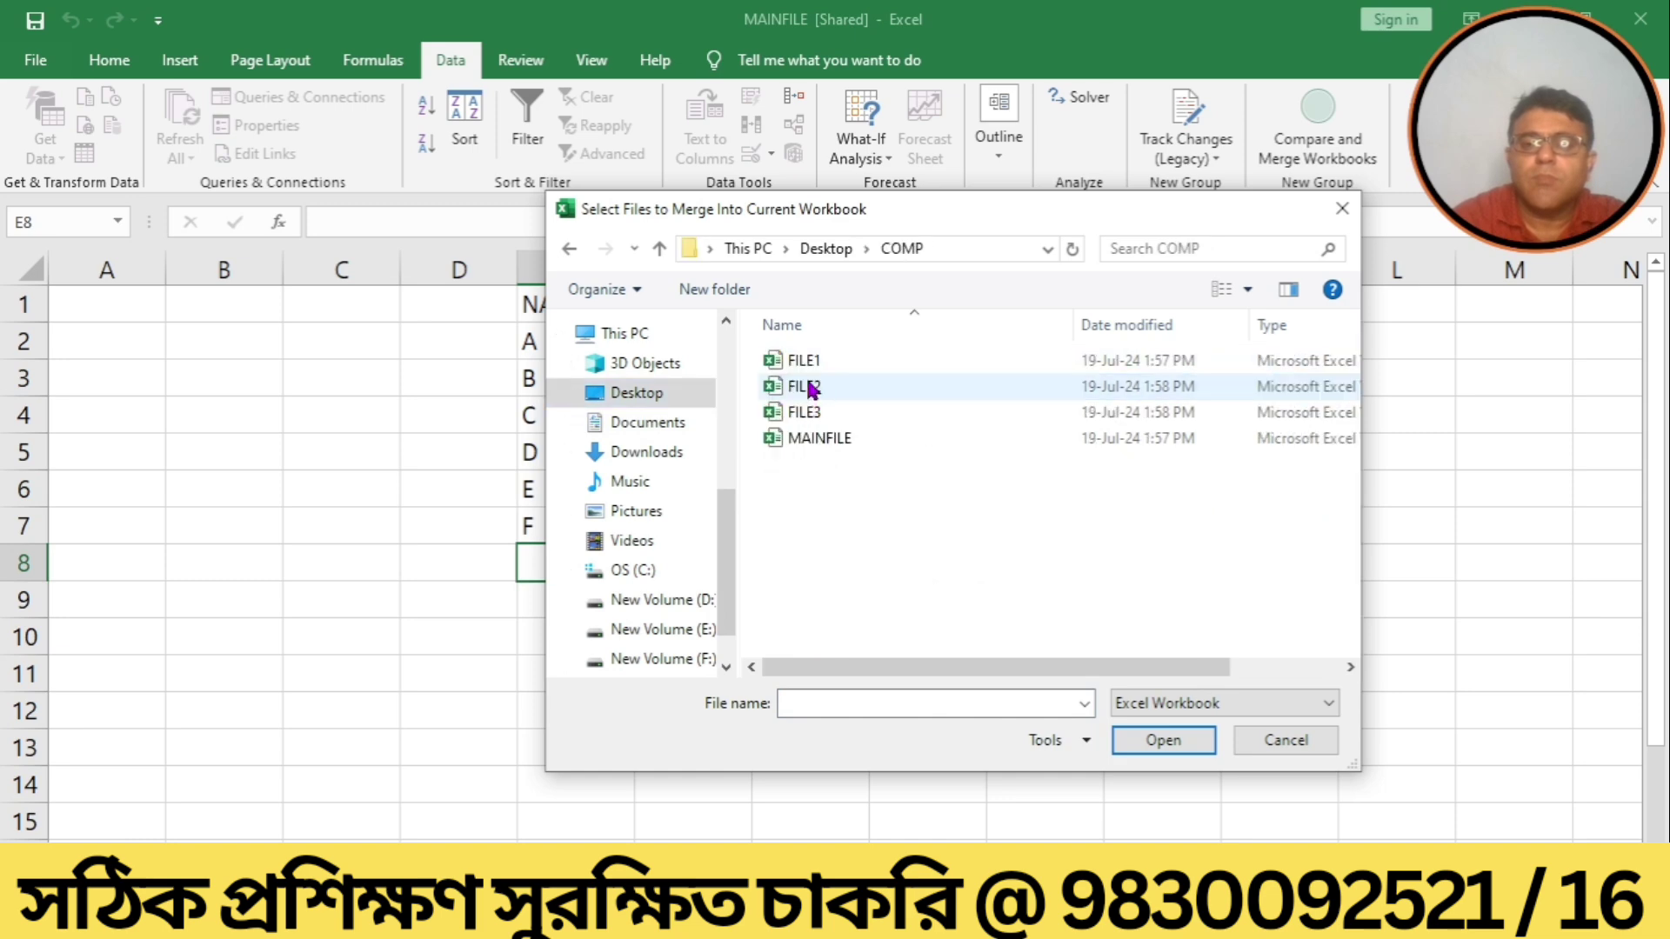
pyautogui.click(808, 364)
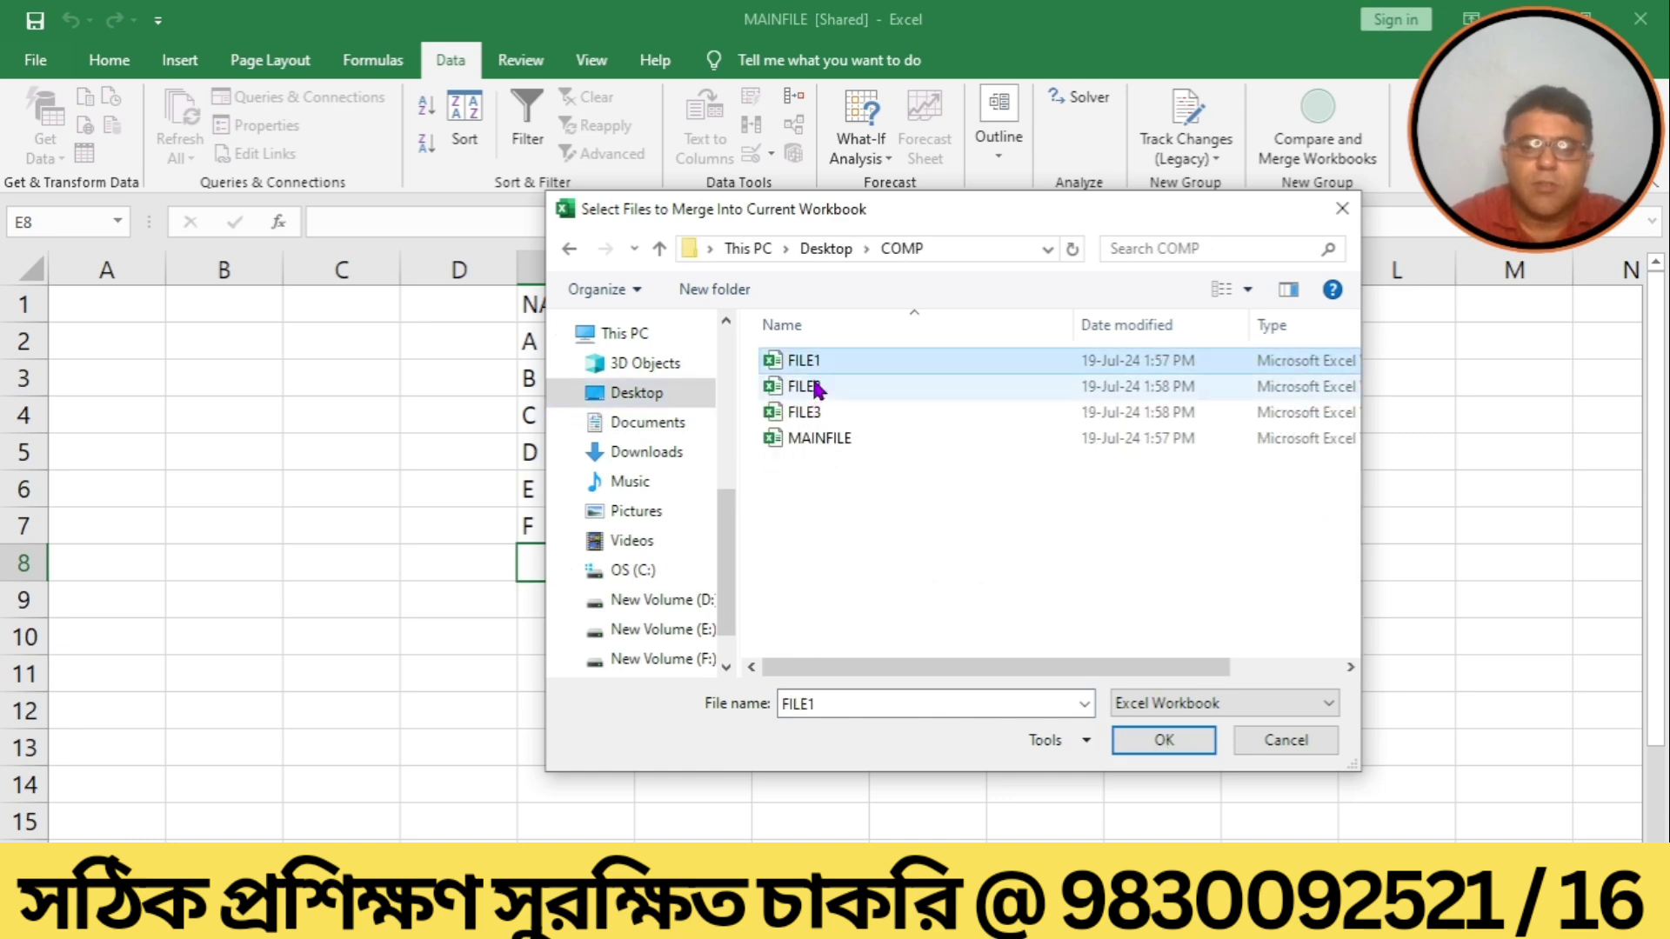
pyautogui.keyDown('ctrl'); pyautogui.click(817, 389); pyautogui.keyUp('ctrl')
pyautogui.keyDown('ctrl'); pyautogui.click(817, 412); pyautogui.keyUp('ctrl')
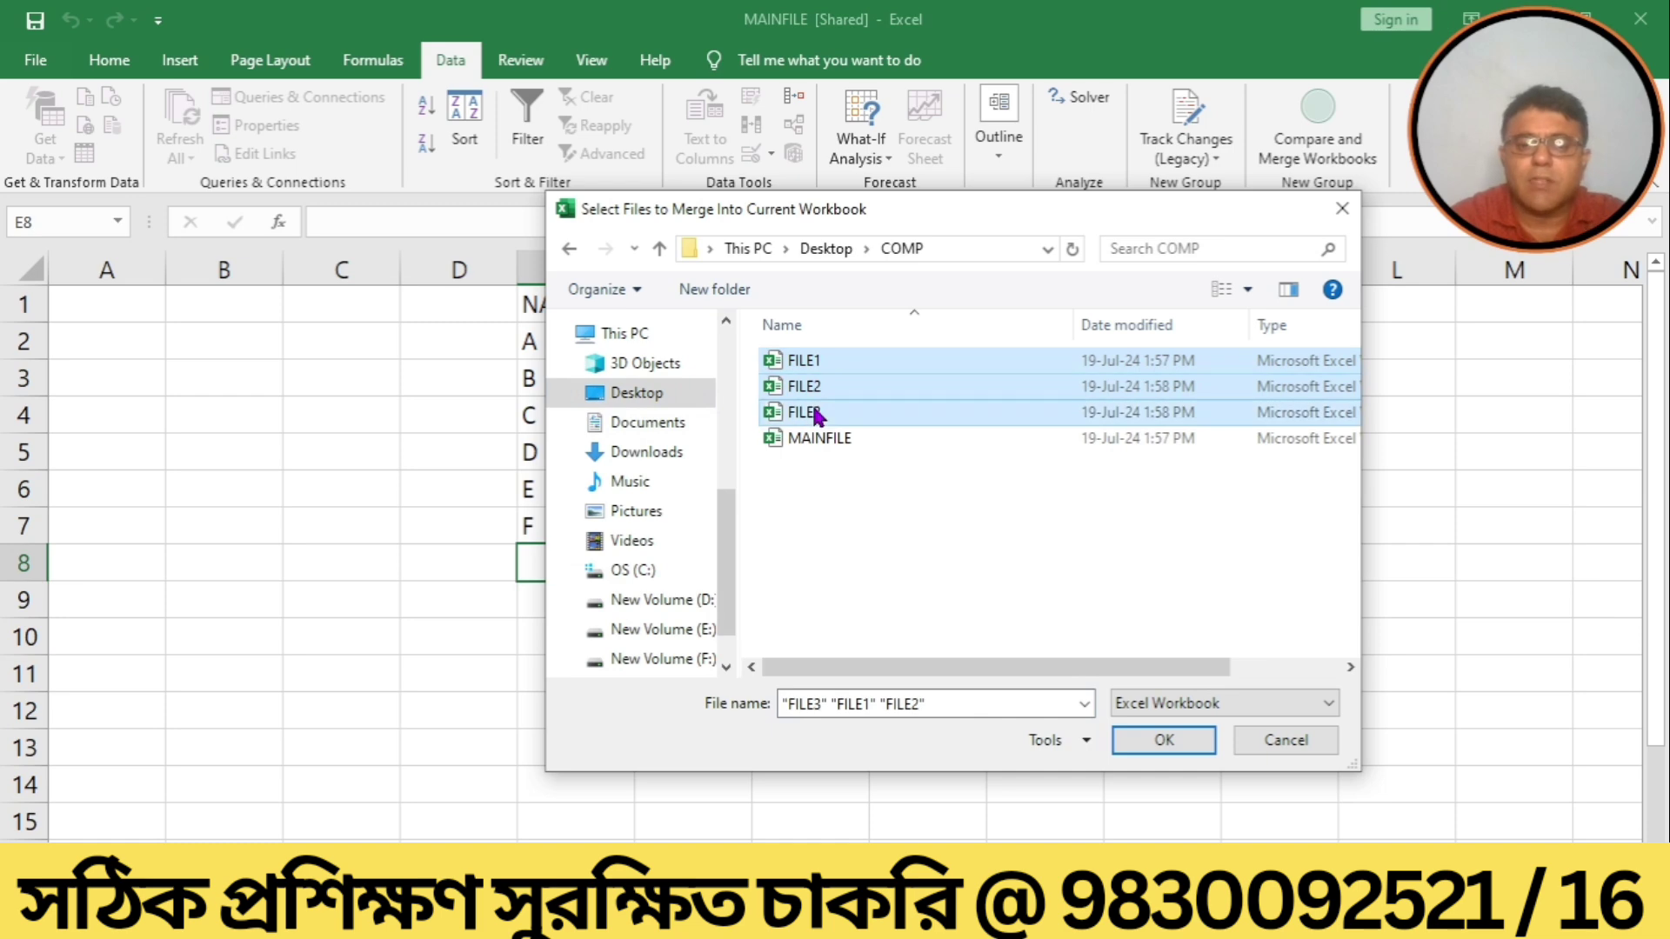
pyautogui.click(1138, 739)
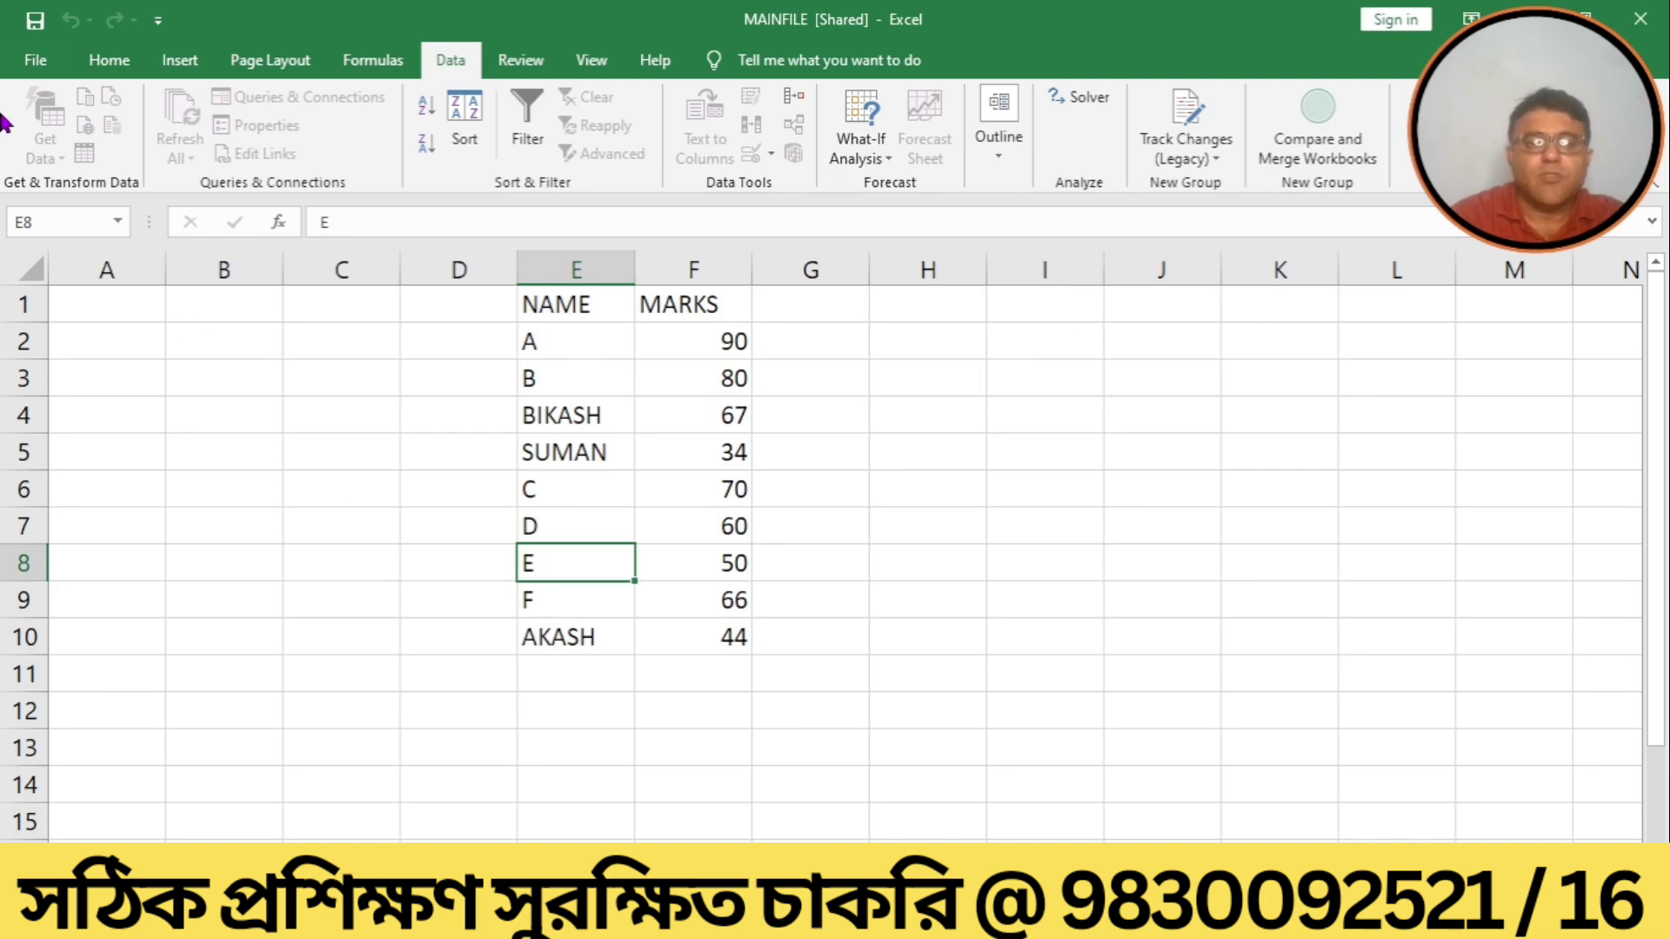
# Save the merged MAINFILE workbook.
pyautogui.click(39, 57)
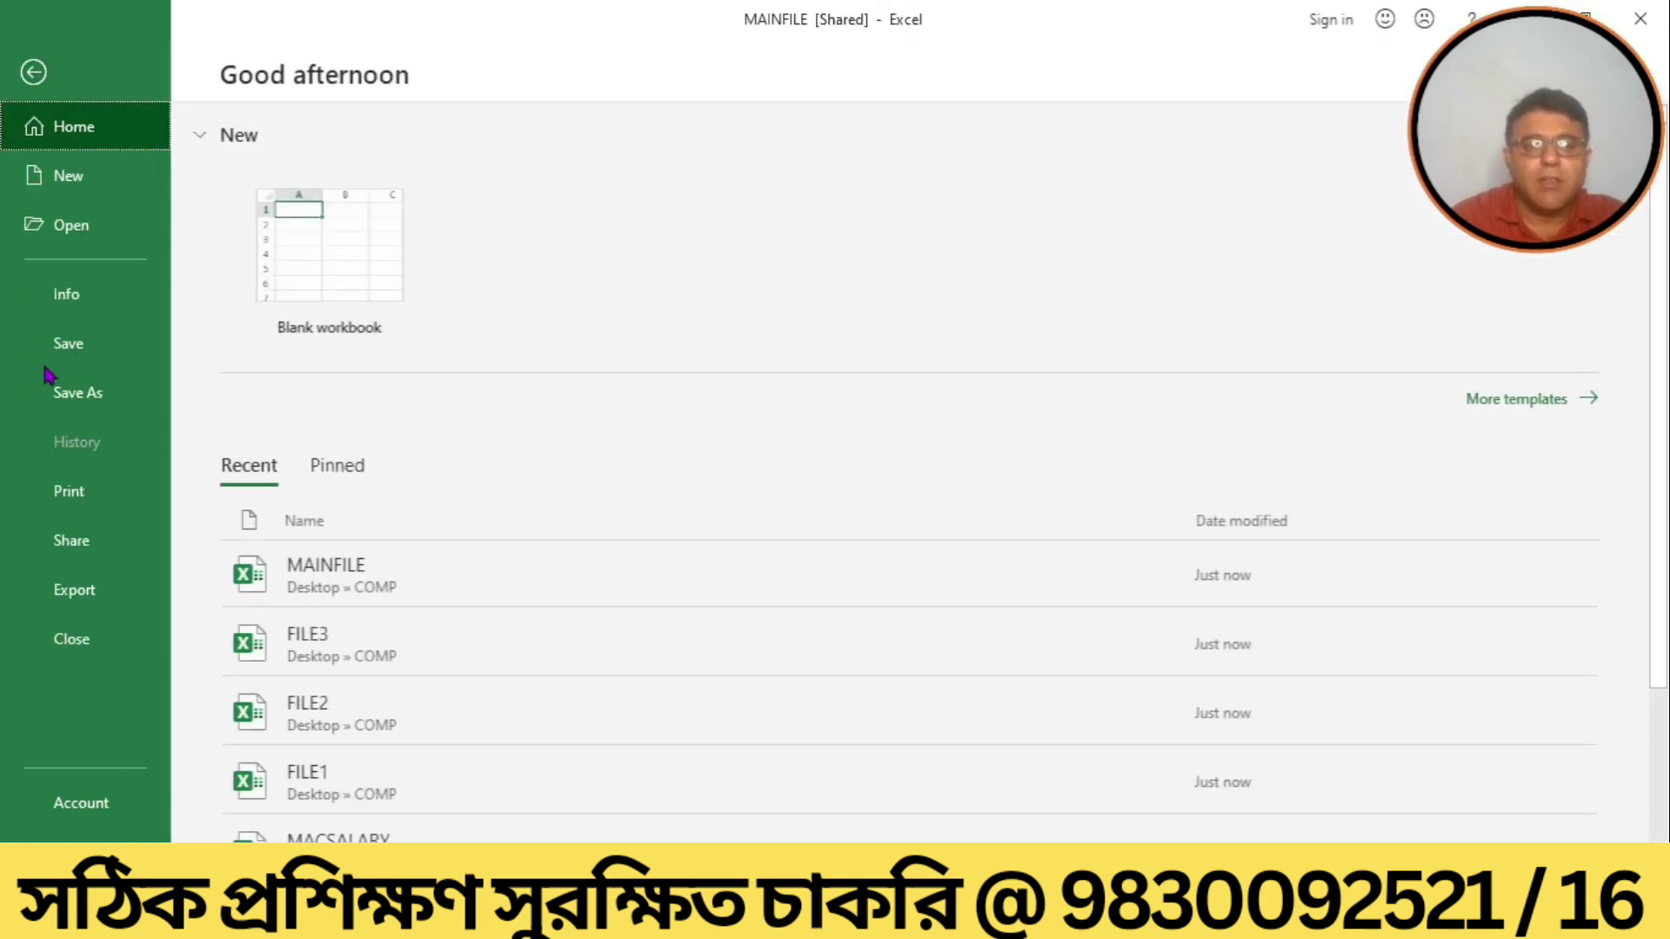
pyautogui.click(94, 345)
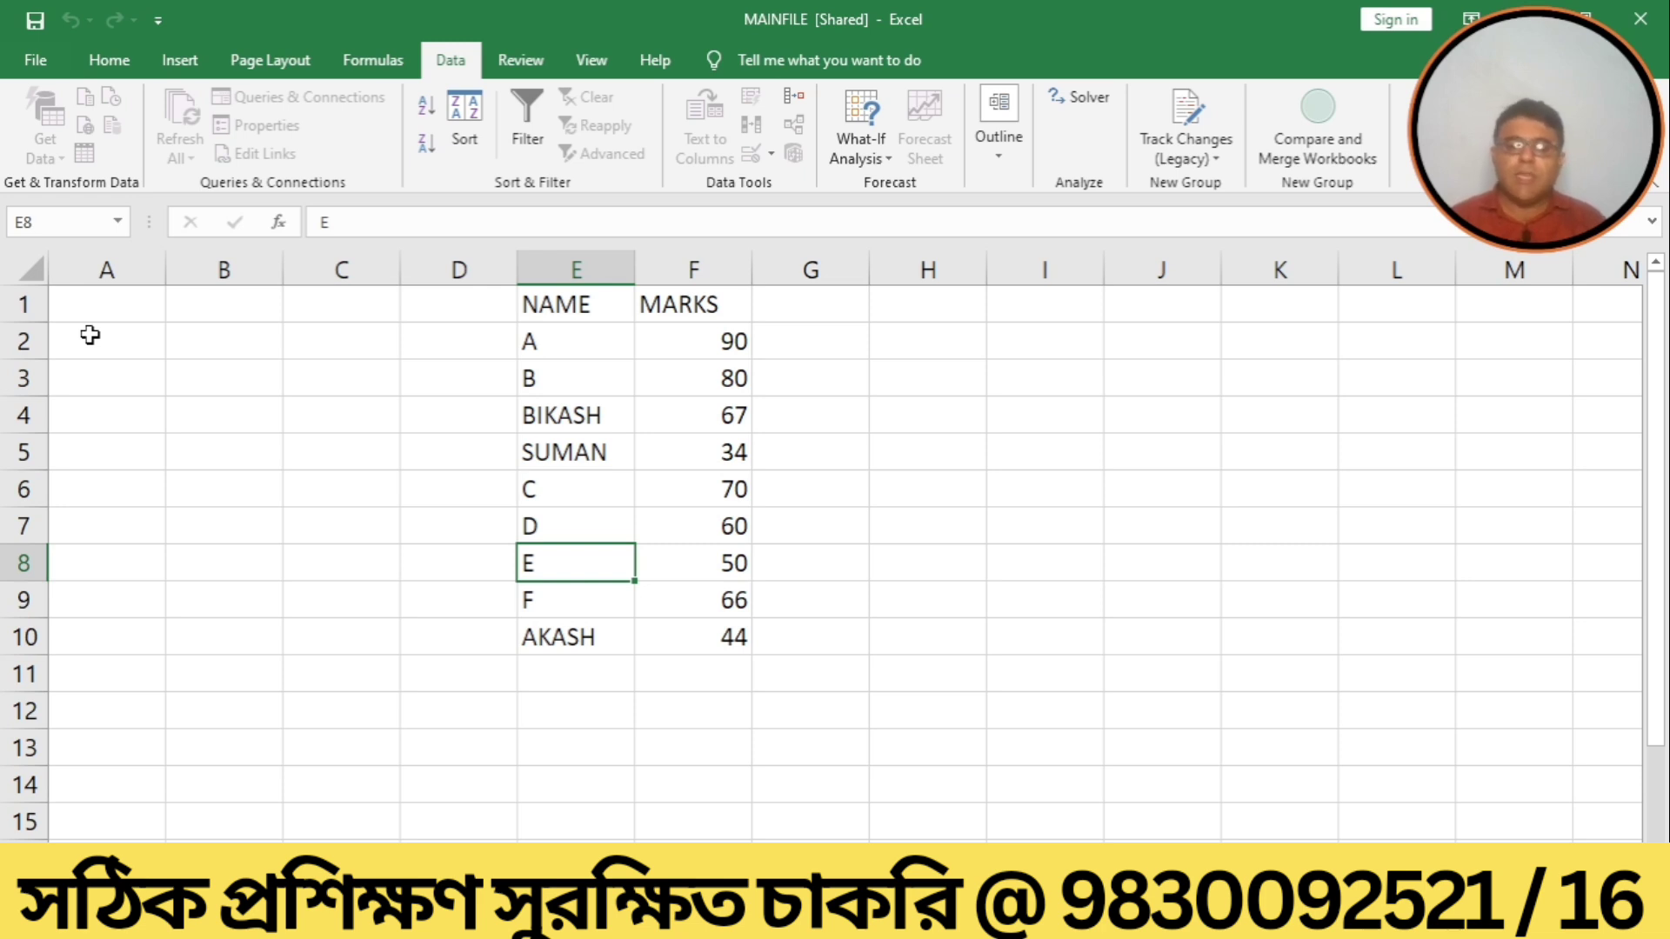
pyautogui.click(917, 595)
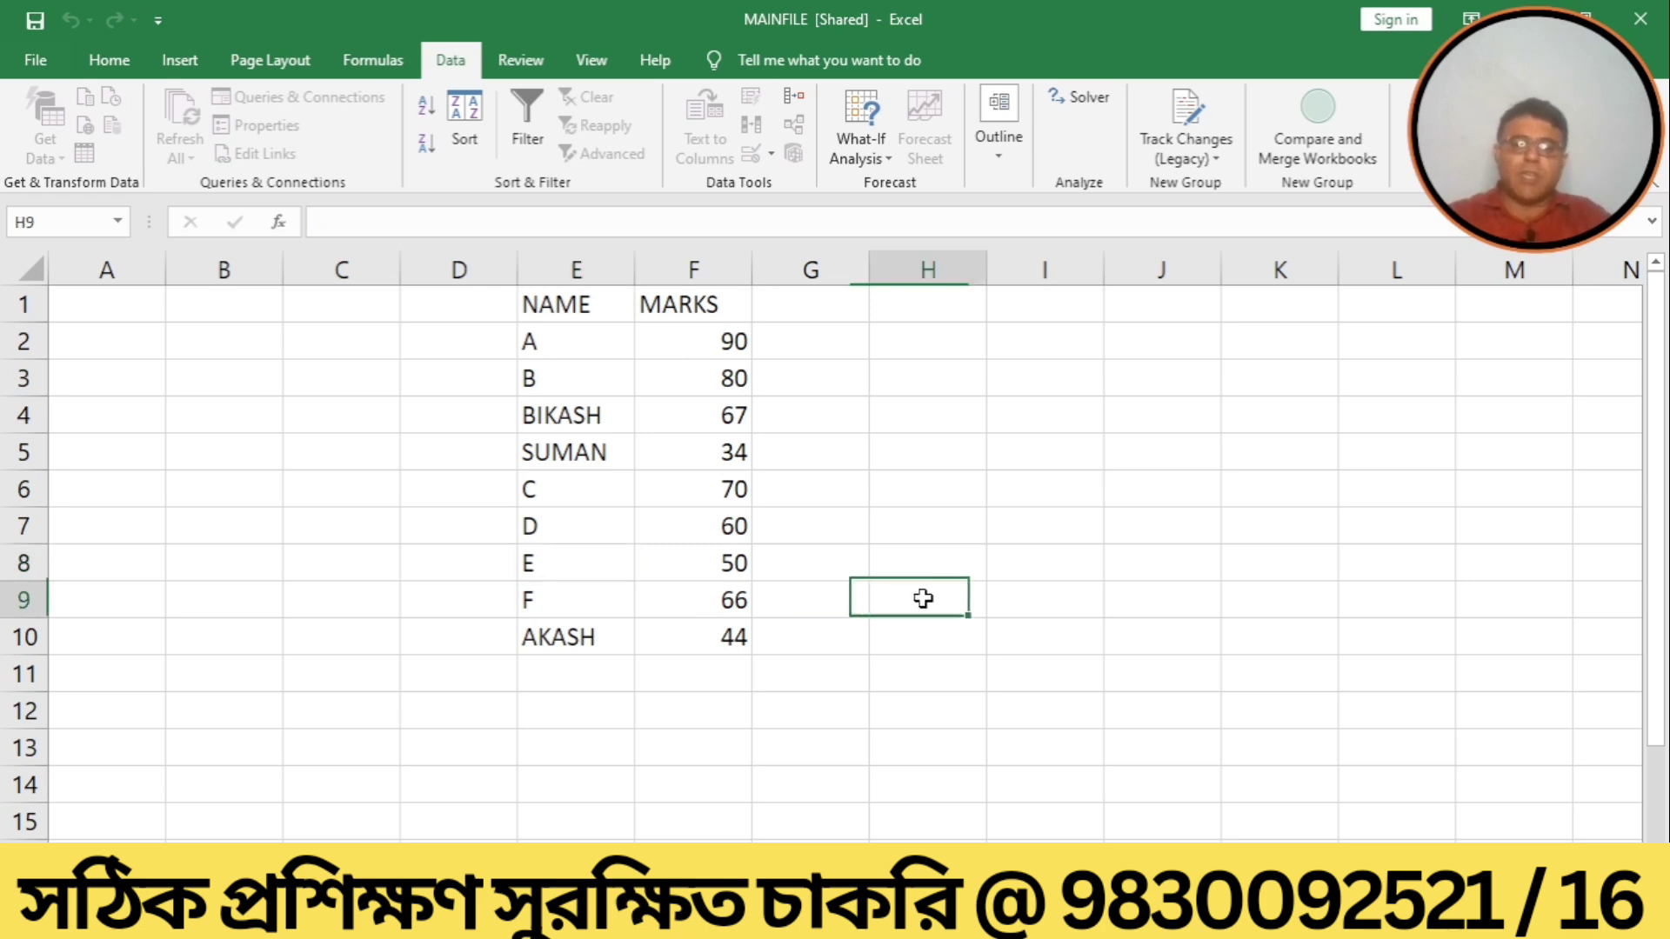
pyautogui.click(33, 61)
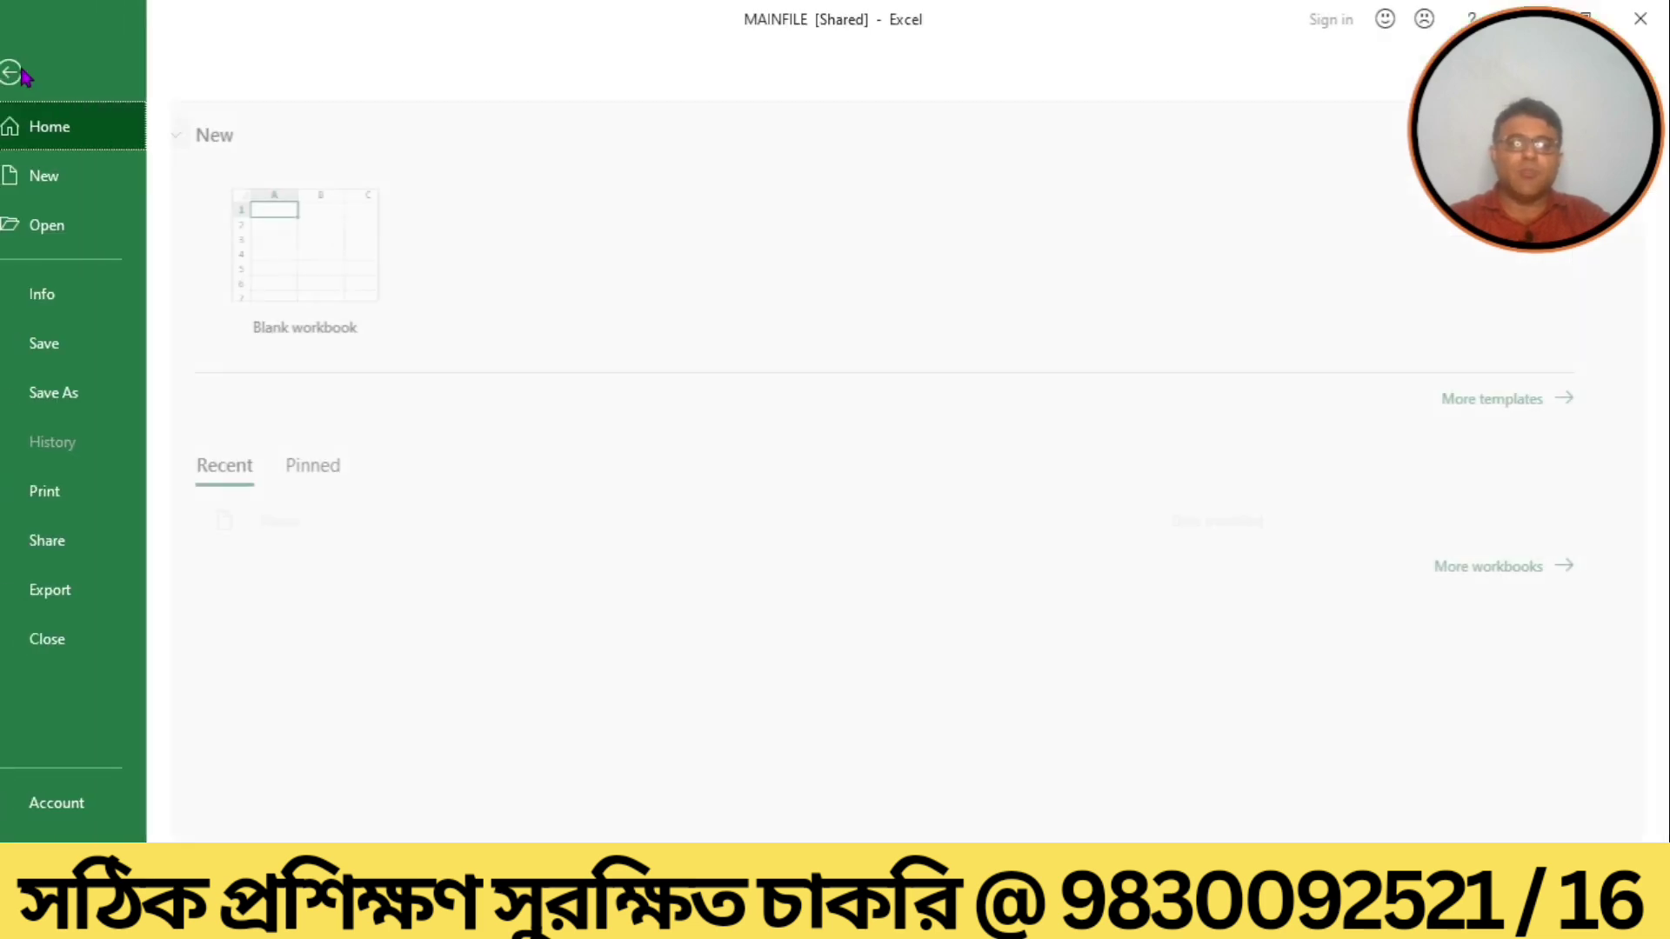
pyautogui.click(60, 344)
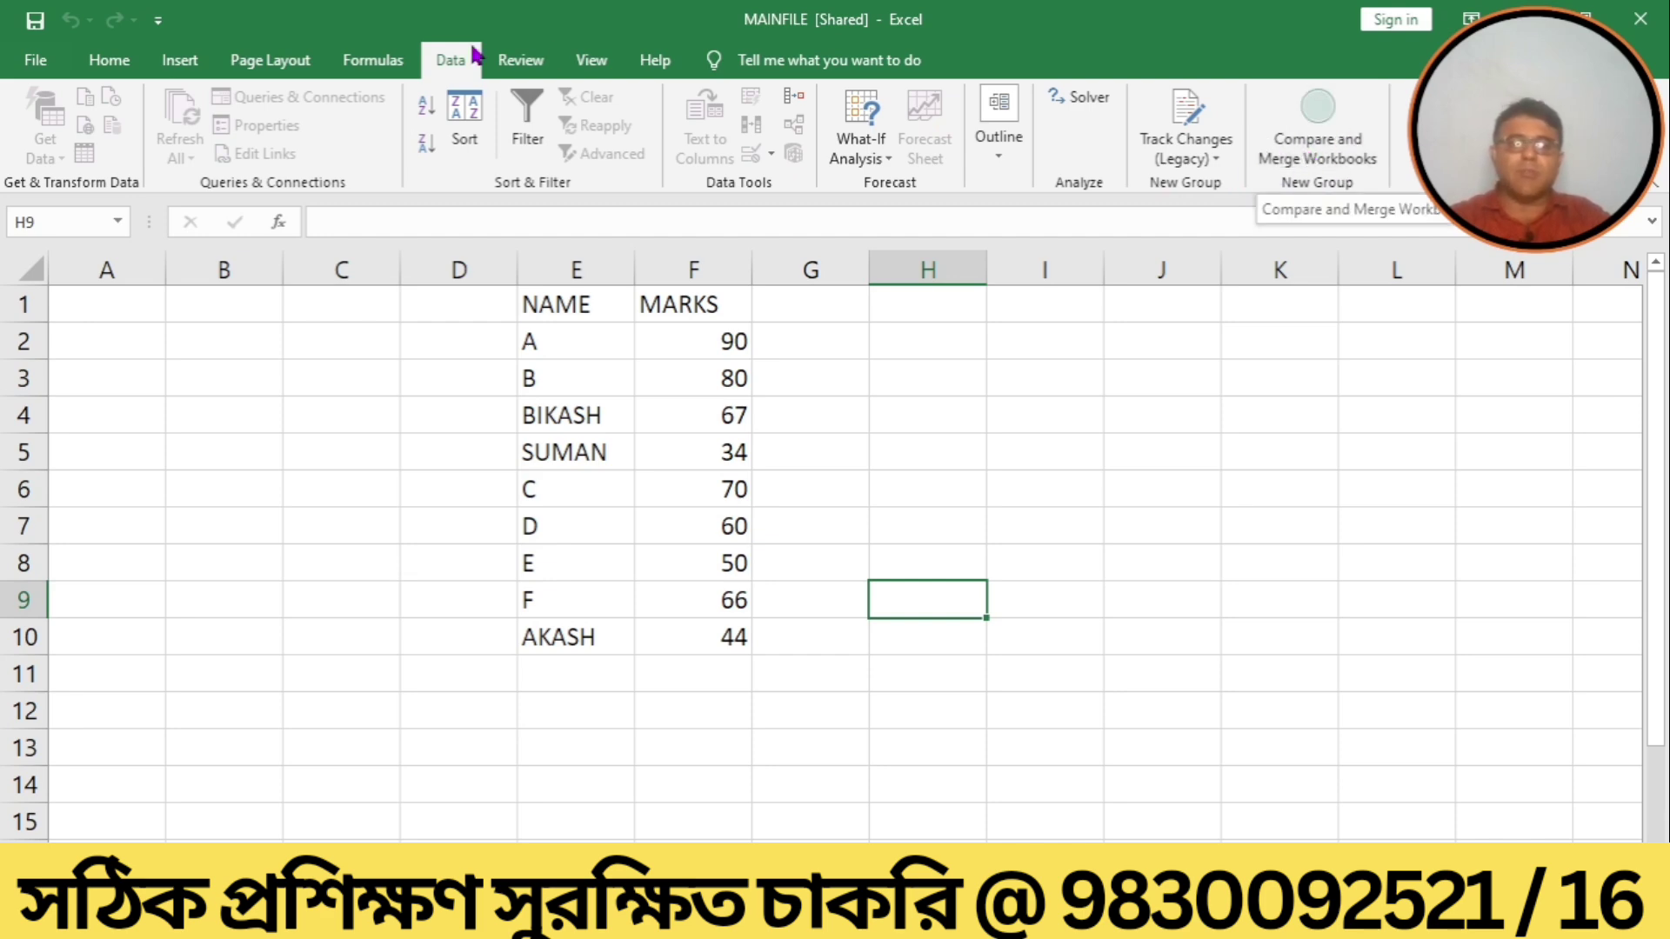
# Create a blank workbook and enter the headings NAME in D1 and MARKS in E1.
pyautogui.click(31, 68)
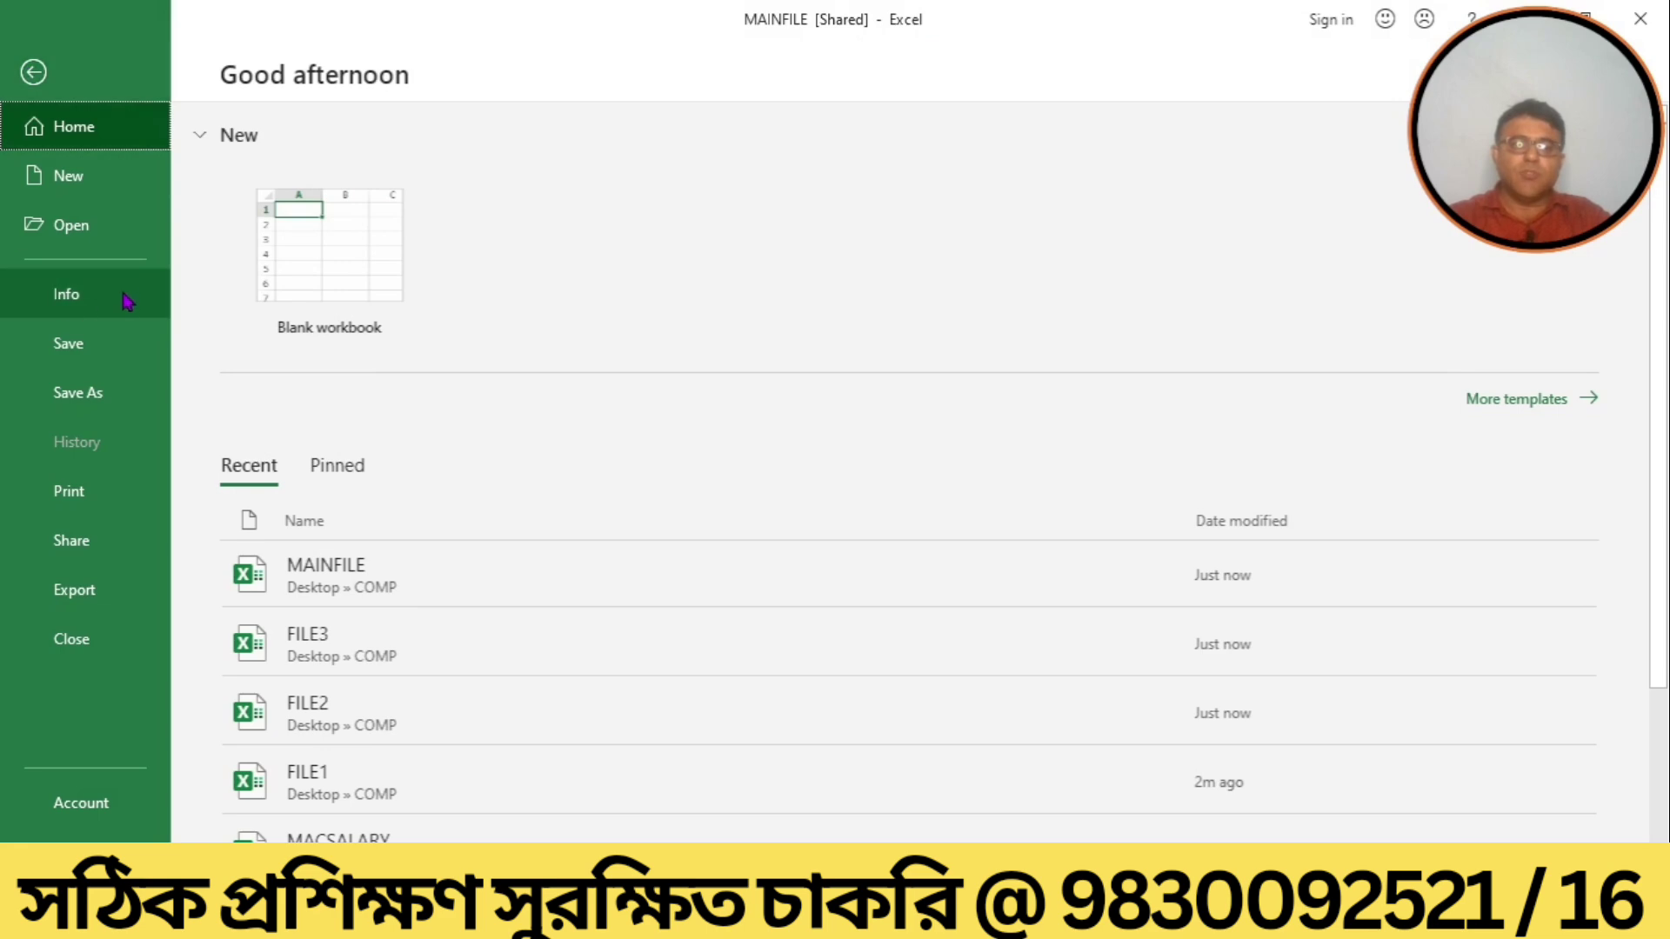
pyautogui.click(311, 238)
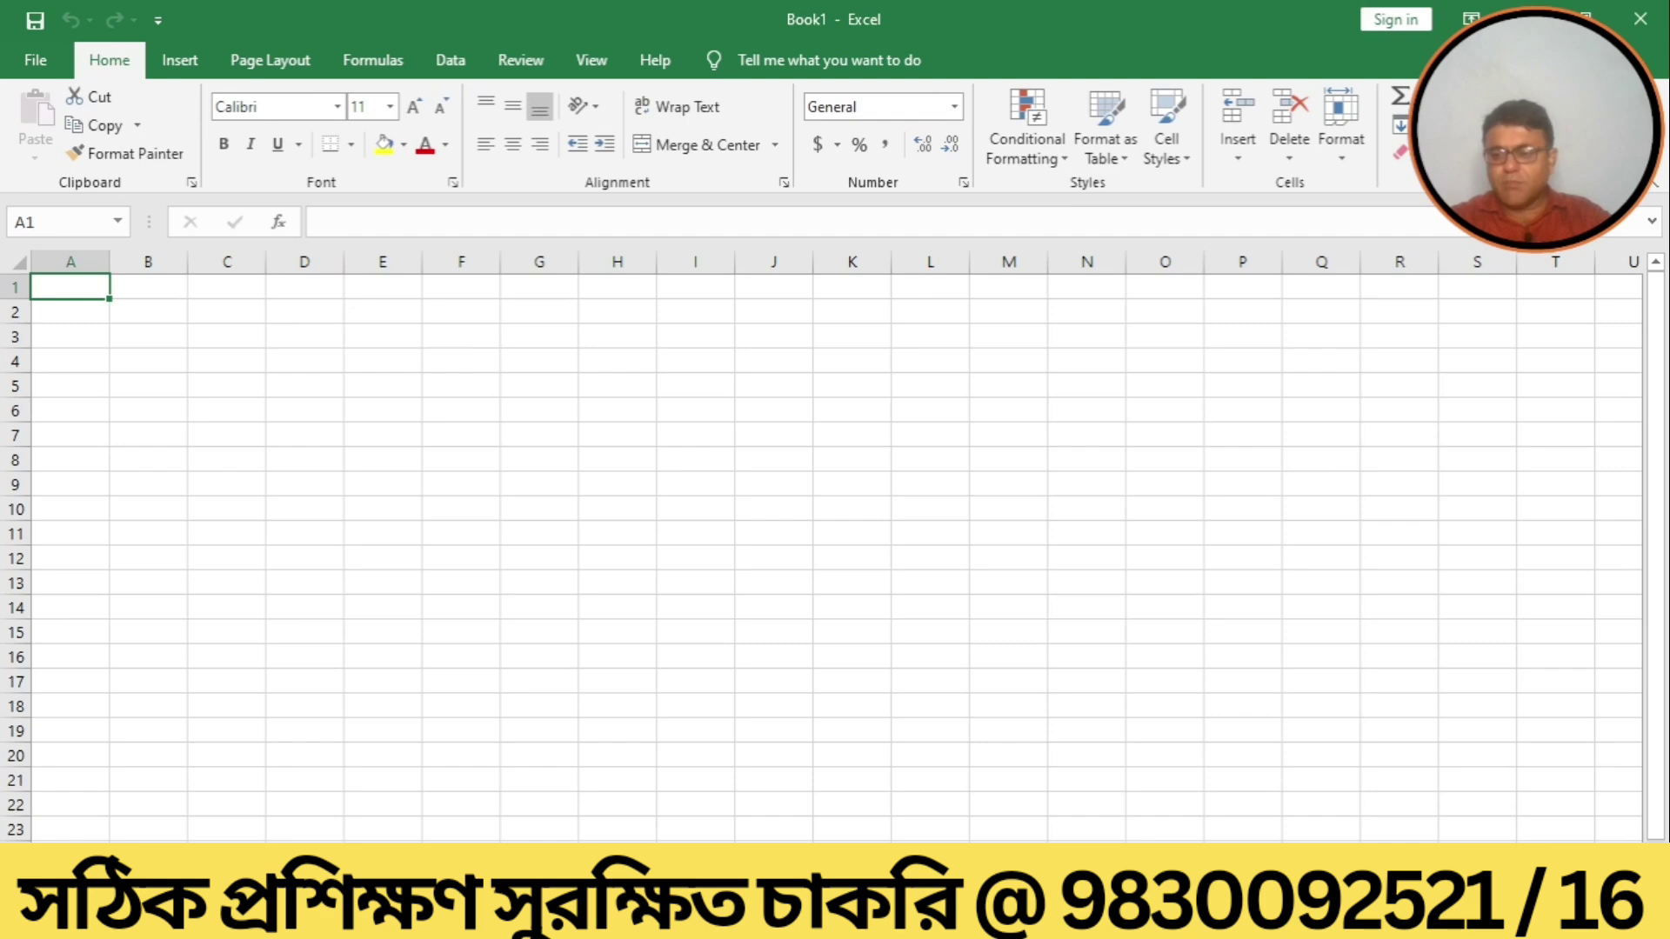
pyautogui.keyDown('ctrl'); pyautogui.scroll(5, 887, 574); pyautogui.keyUp('ctrl')
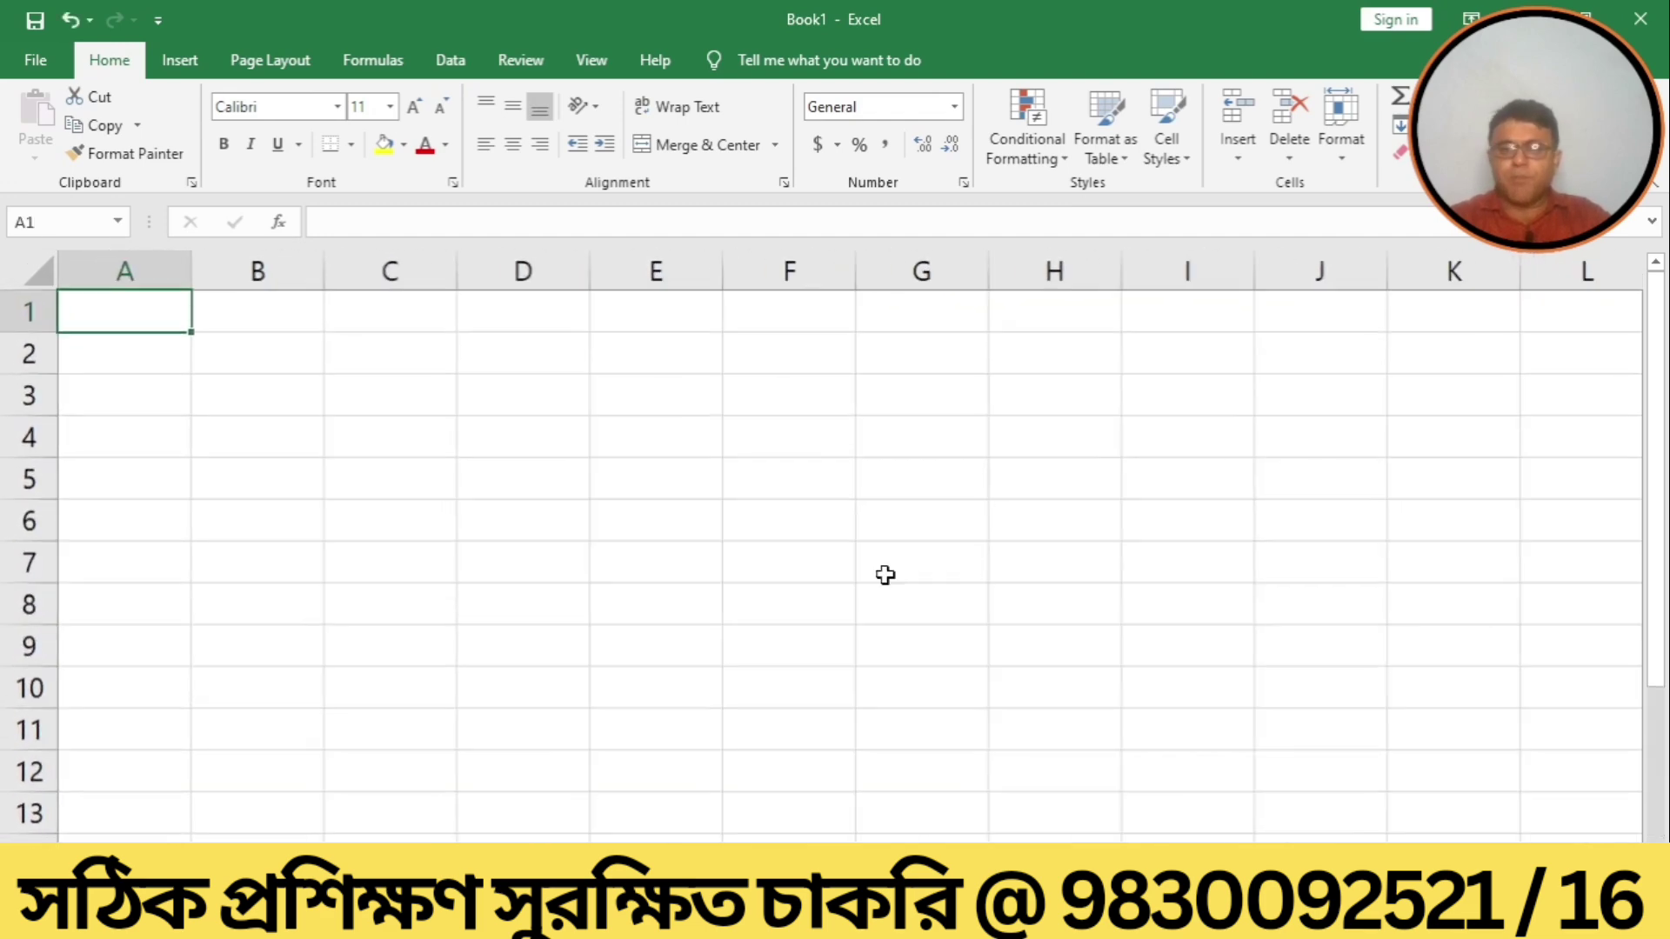
pyautogui.click(531, 313)
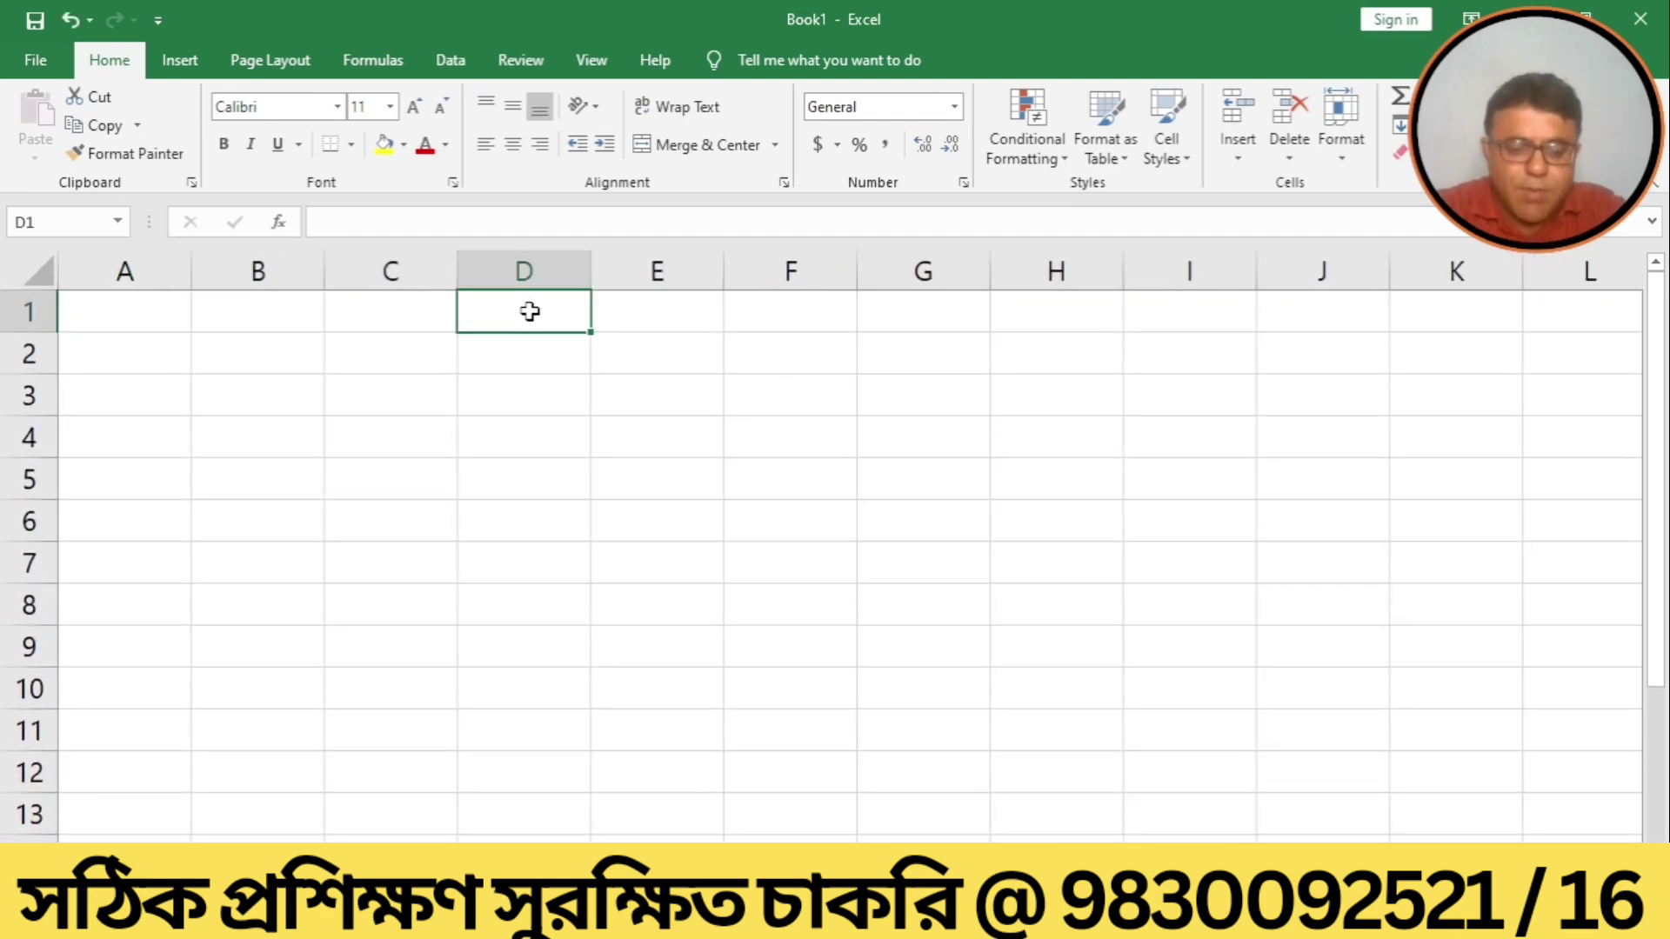
pyautogui.write('NAME')
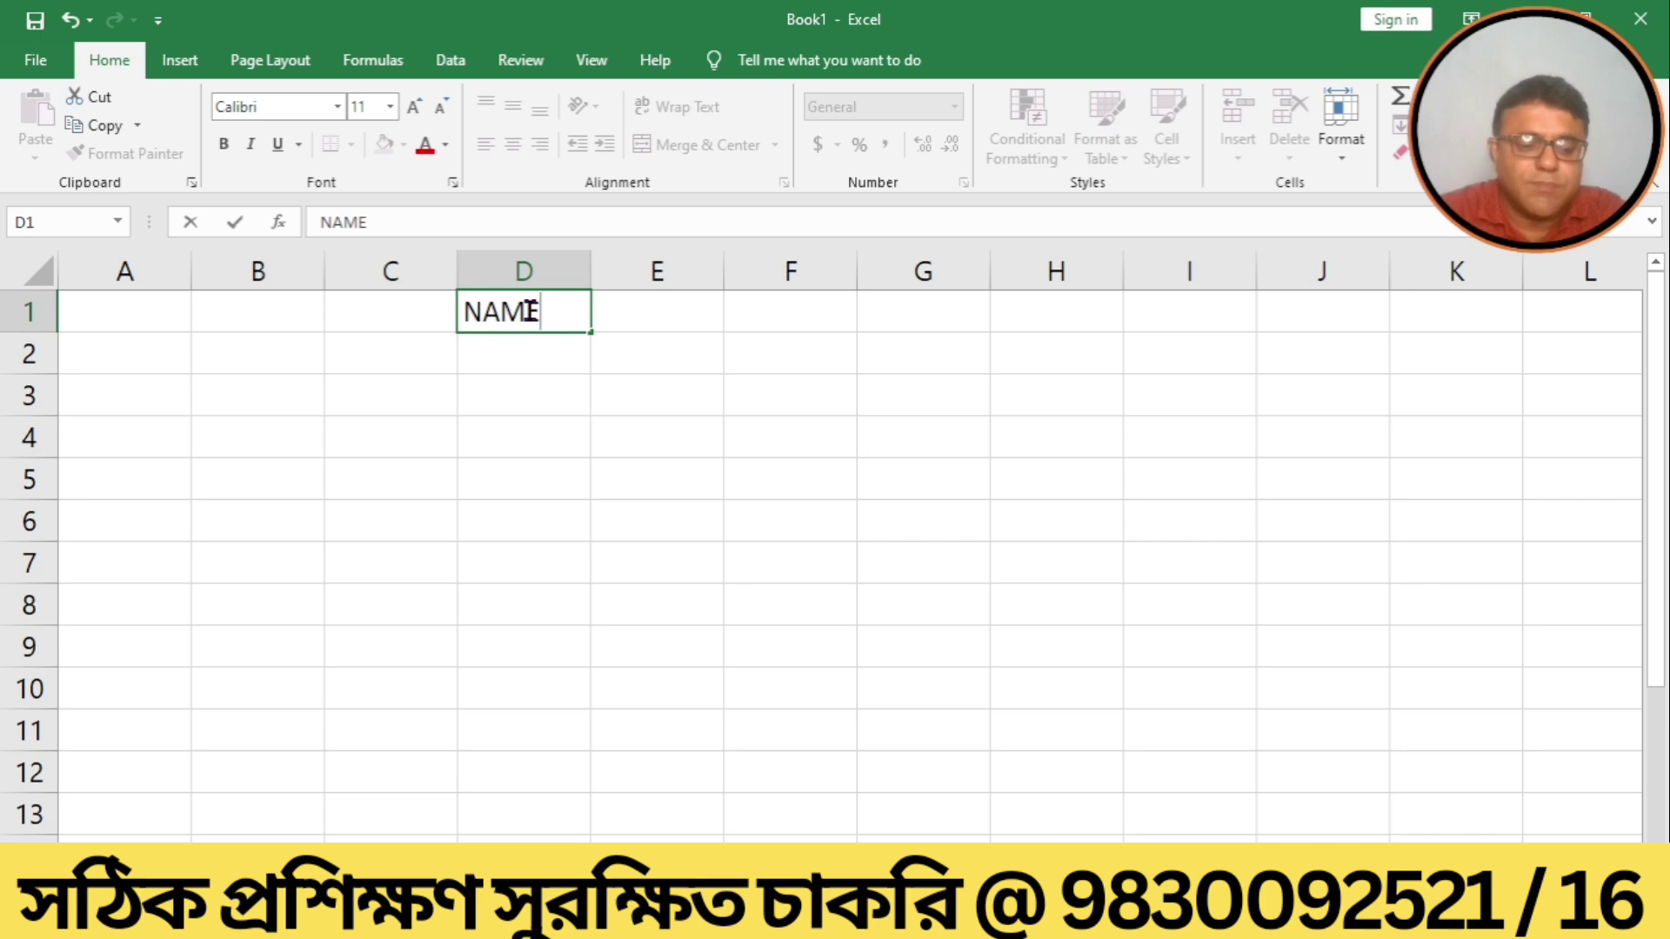
pyautogui.write('RE')
pyautogui.press('Tab')
pyautogui.write('MARKS')
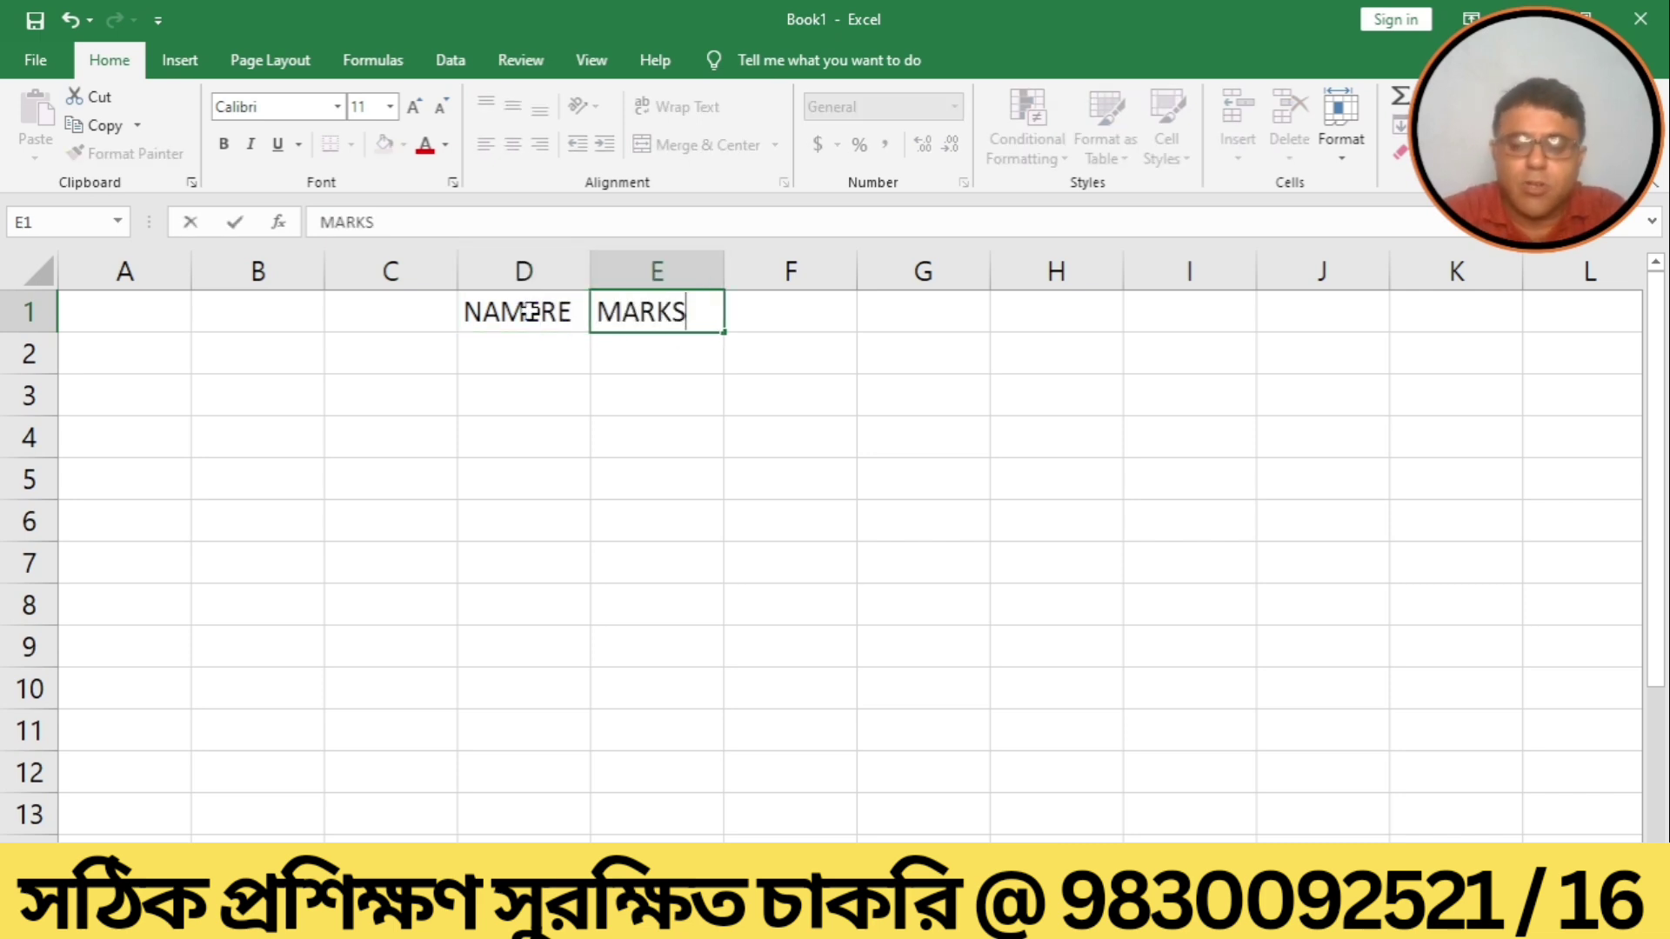
pyautogui.press('Return')
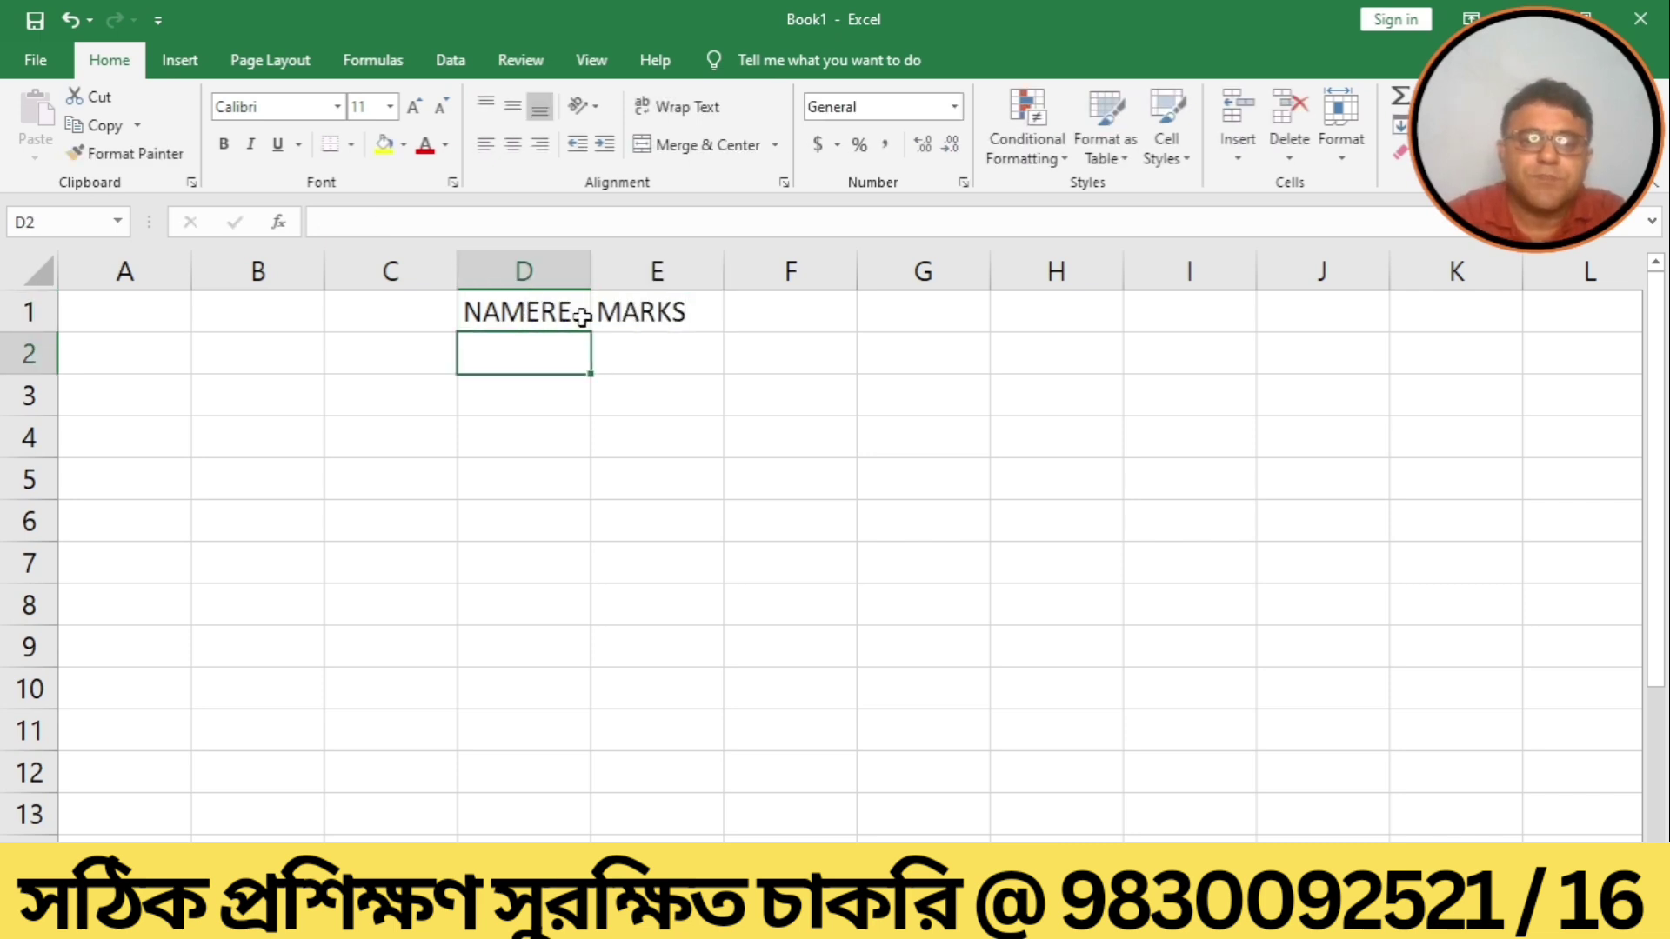
pyautogui.doubleClick(566, 313)
pyautogui.press('BackSpace')
pyautogui.press('BackSpace')
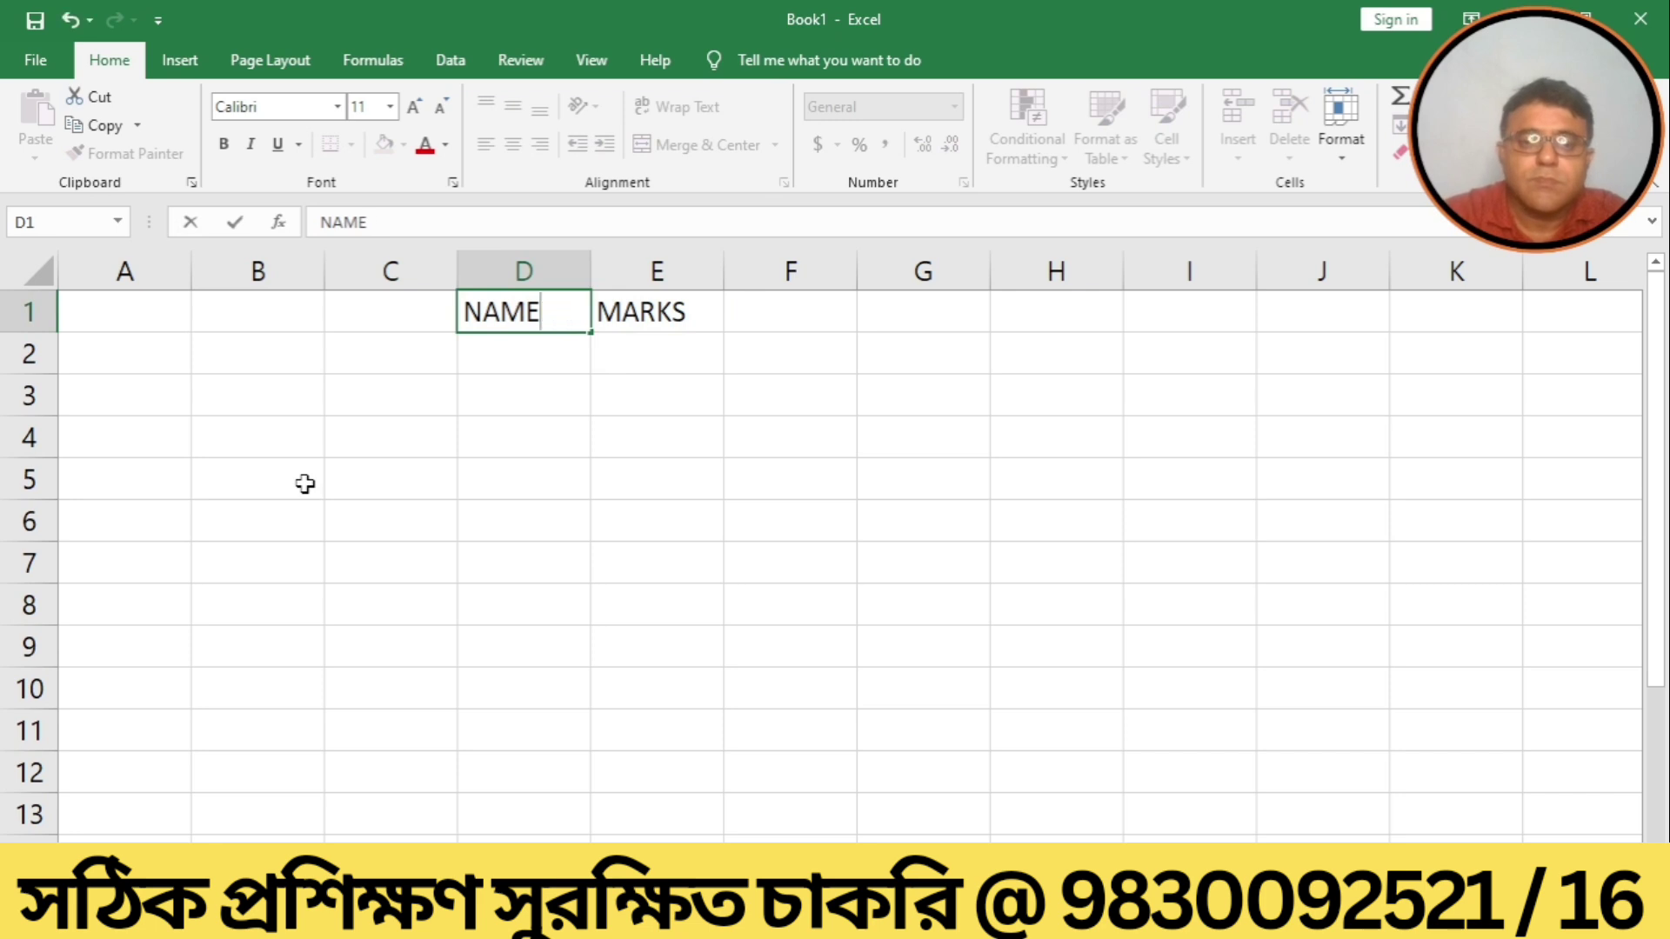
pyautogui.press('Return')
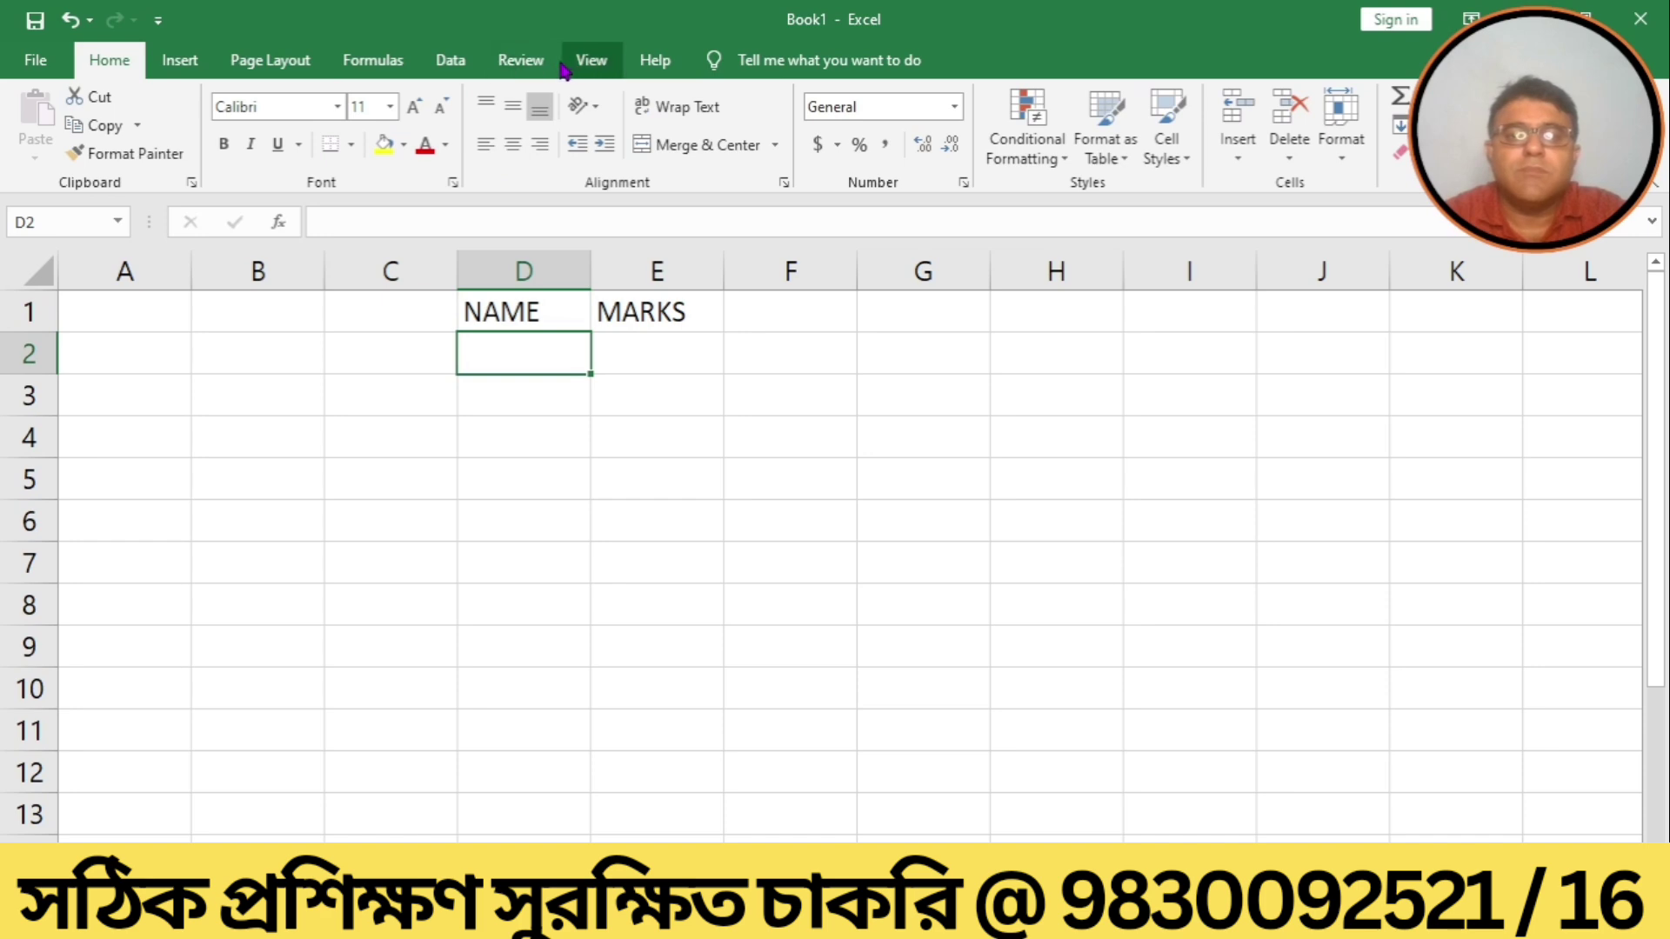
# Examine the legacy Share Workbook editing settings for the new workbook and close them without changing any option.
pyautogui.click(521, 62)
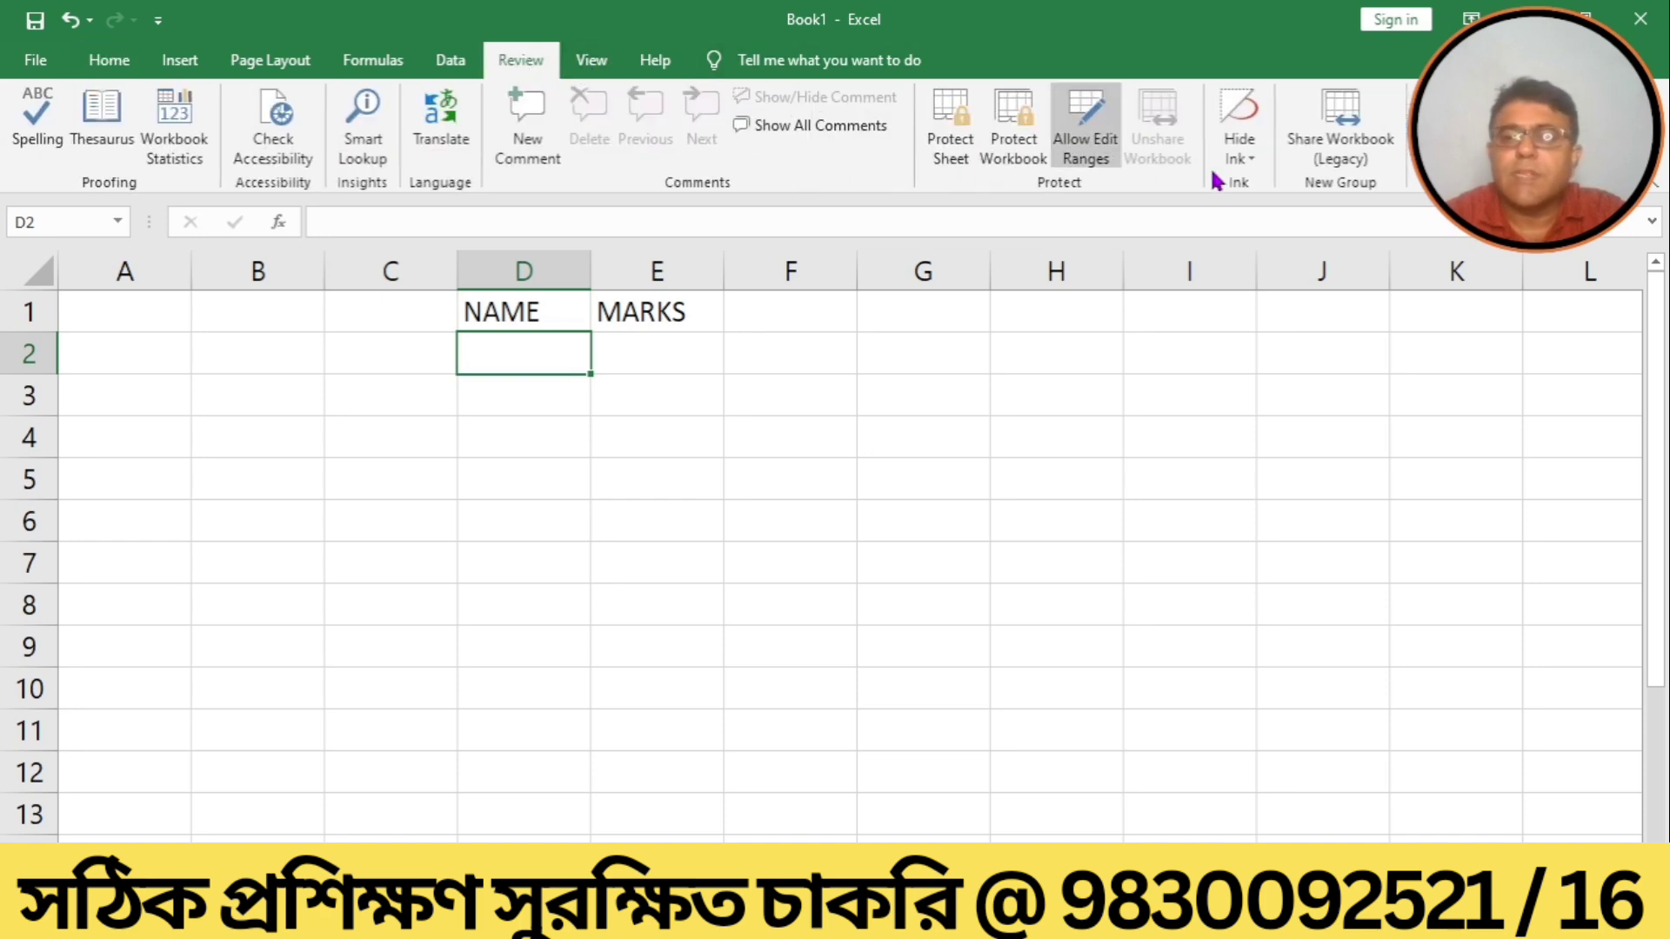
pyautogui.click(1338, 135)
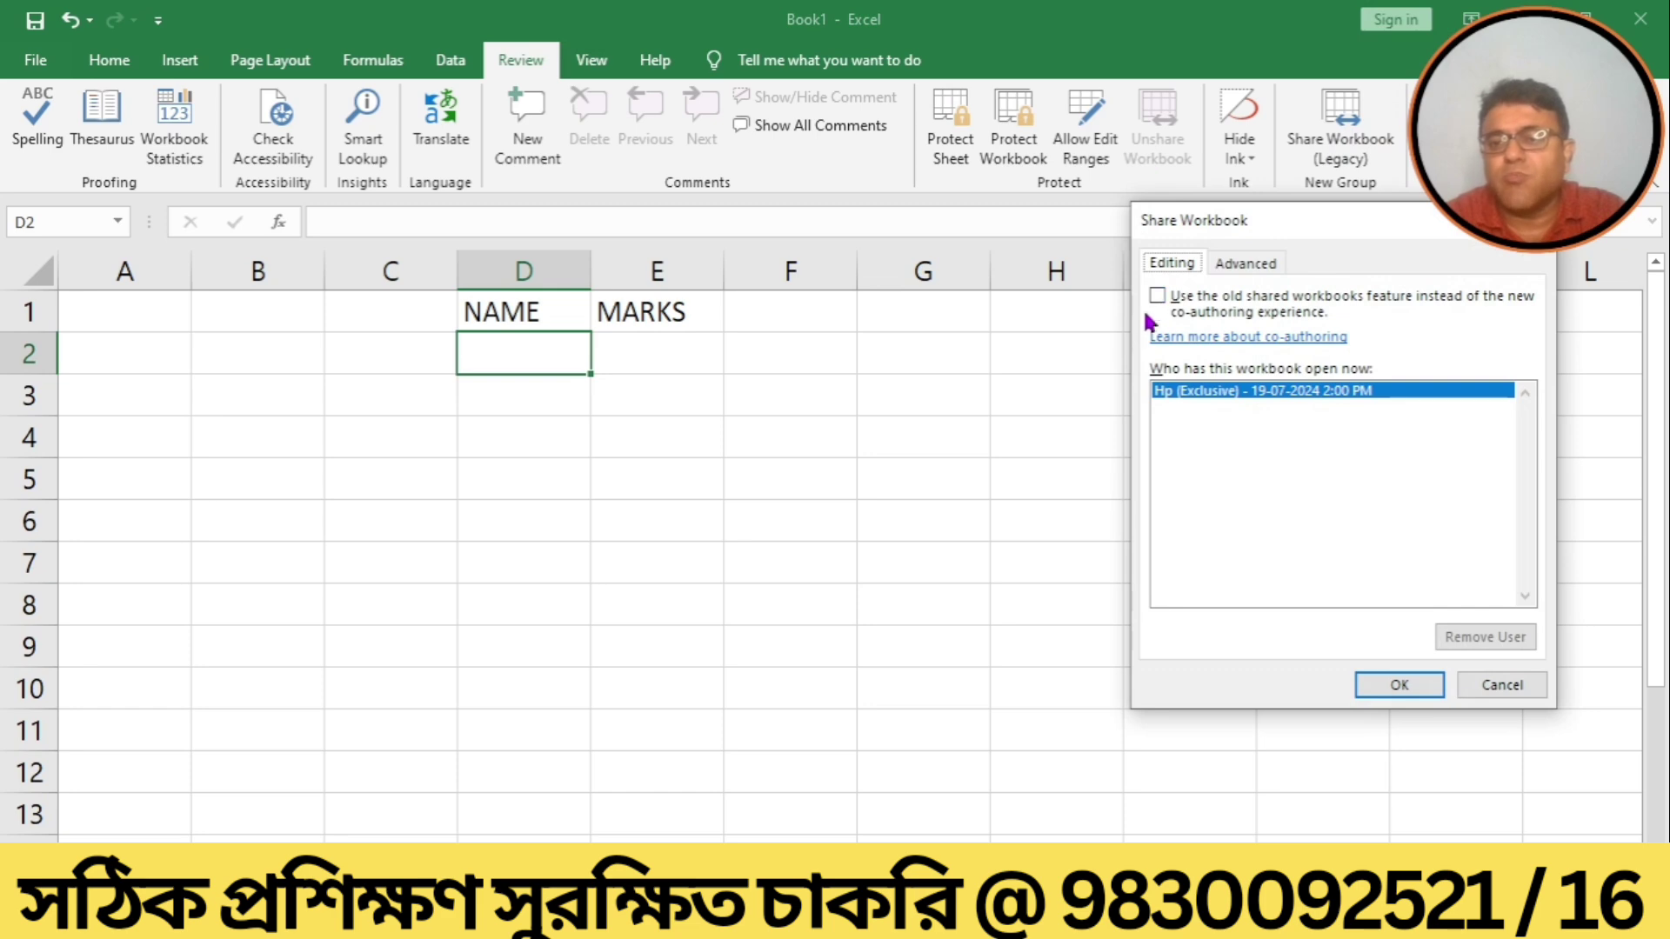
pyautogui.click(1399, 689)
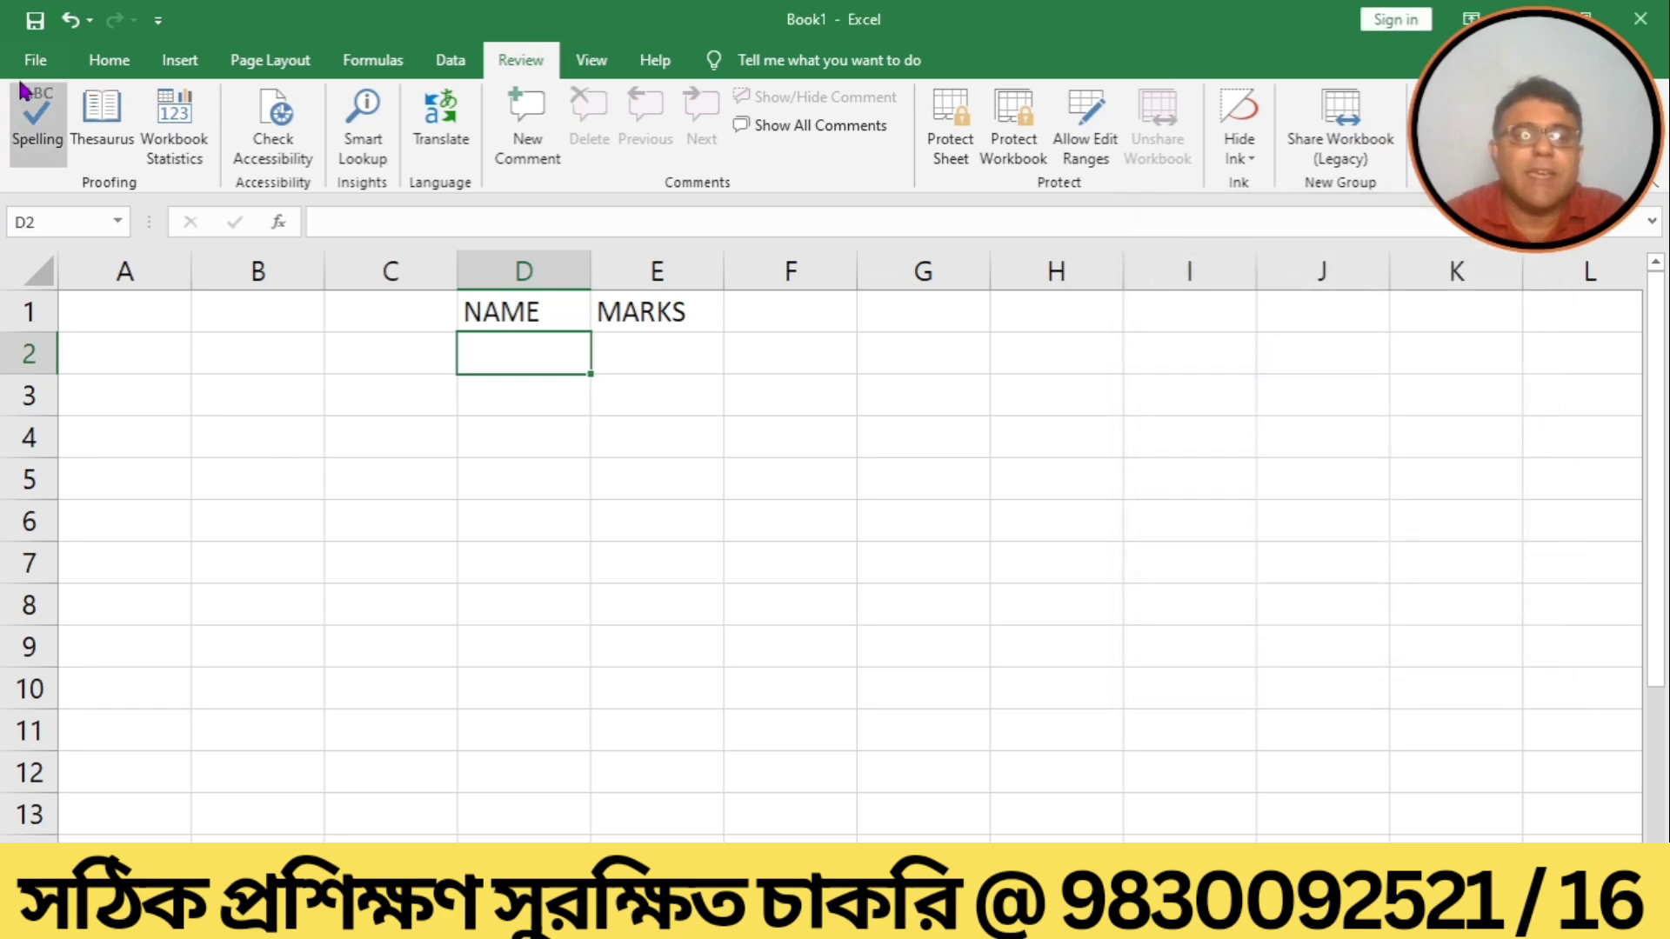
# Save the new NAME and MARKS workbook as MAINFILE2 in the Desktop's COMP folder.
pyautogui.click(35, 59)
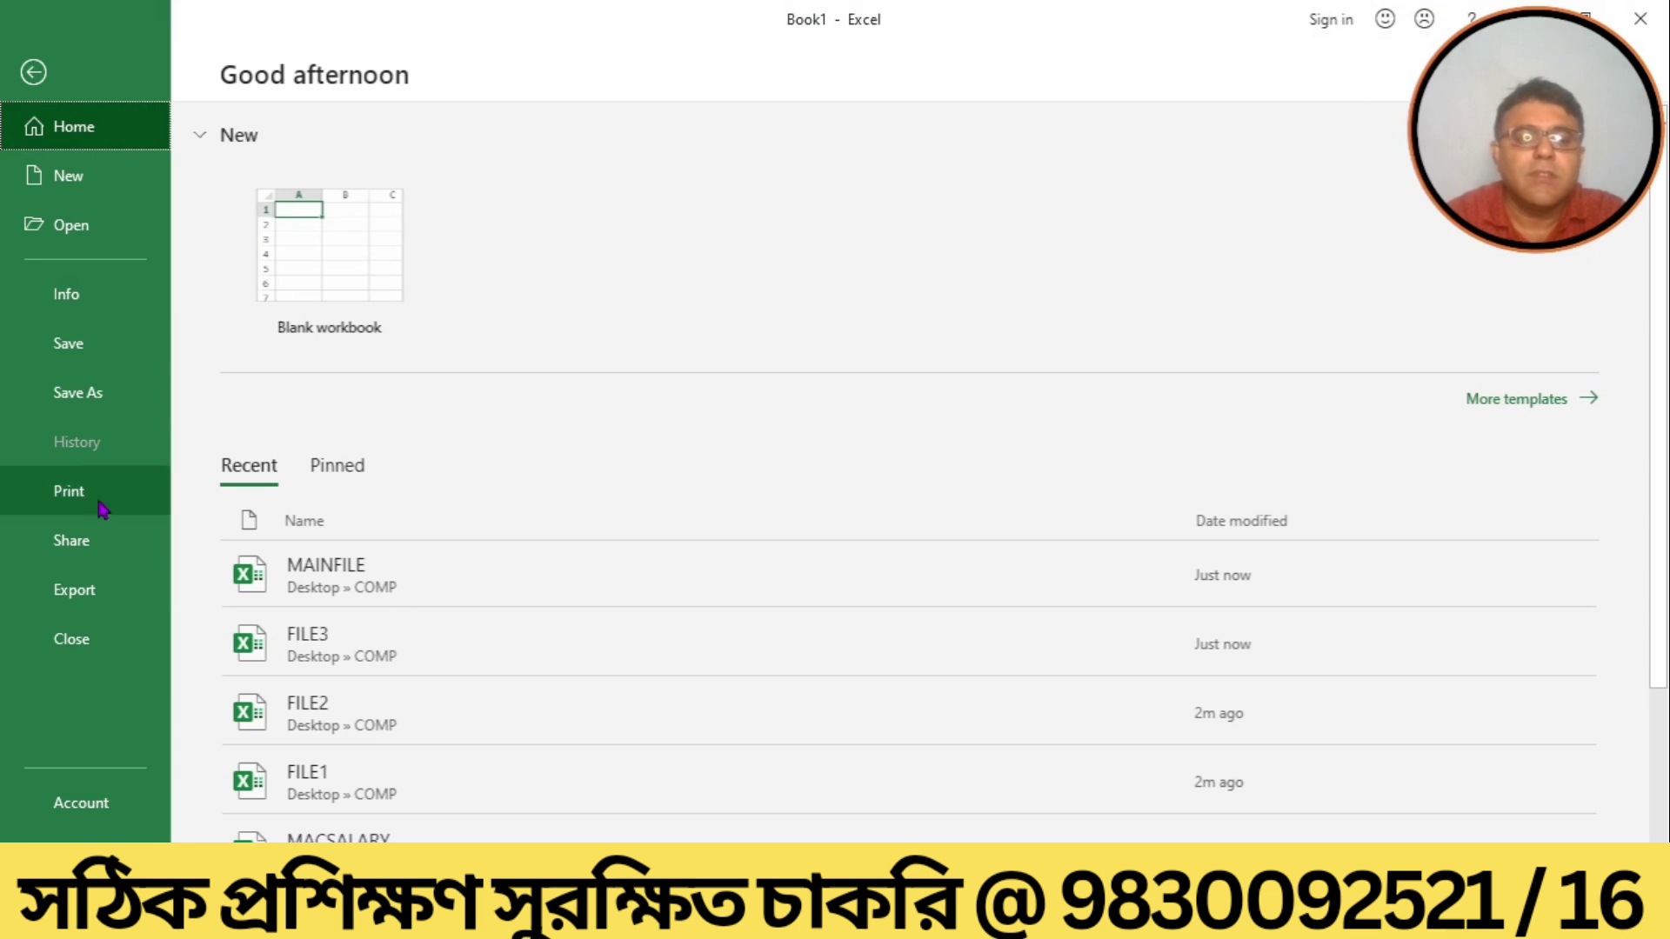
pyautogui.click(67, 399)
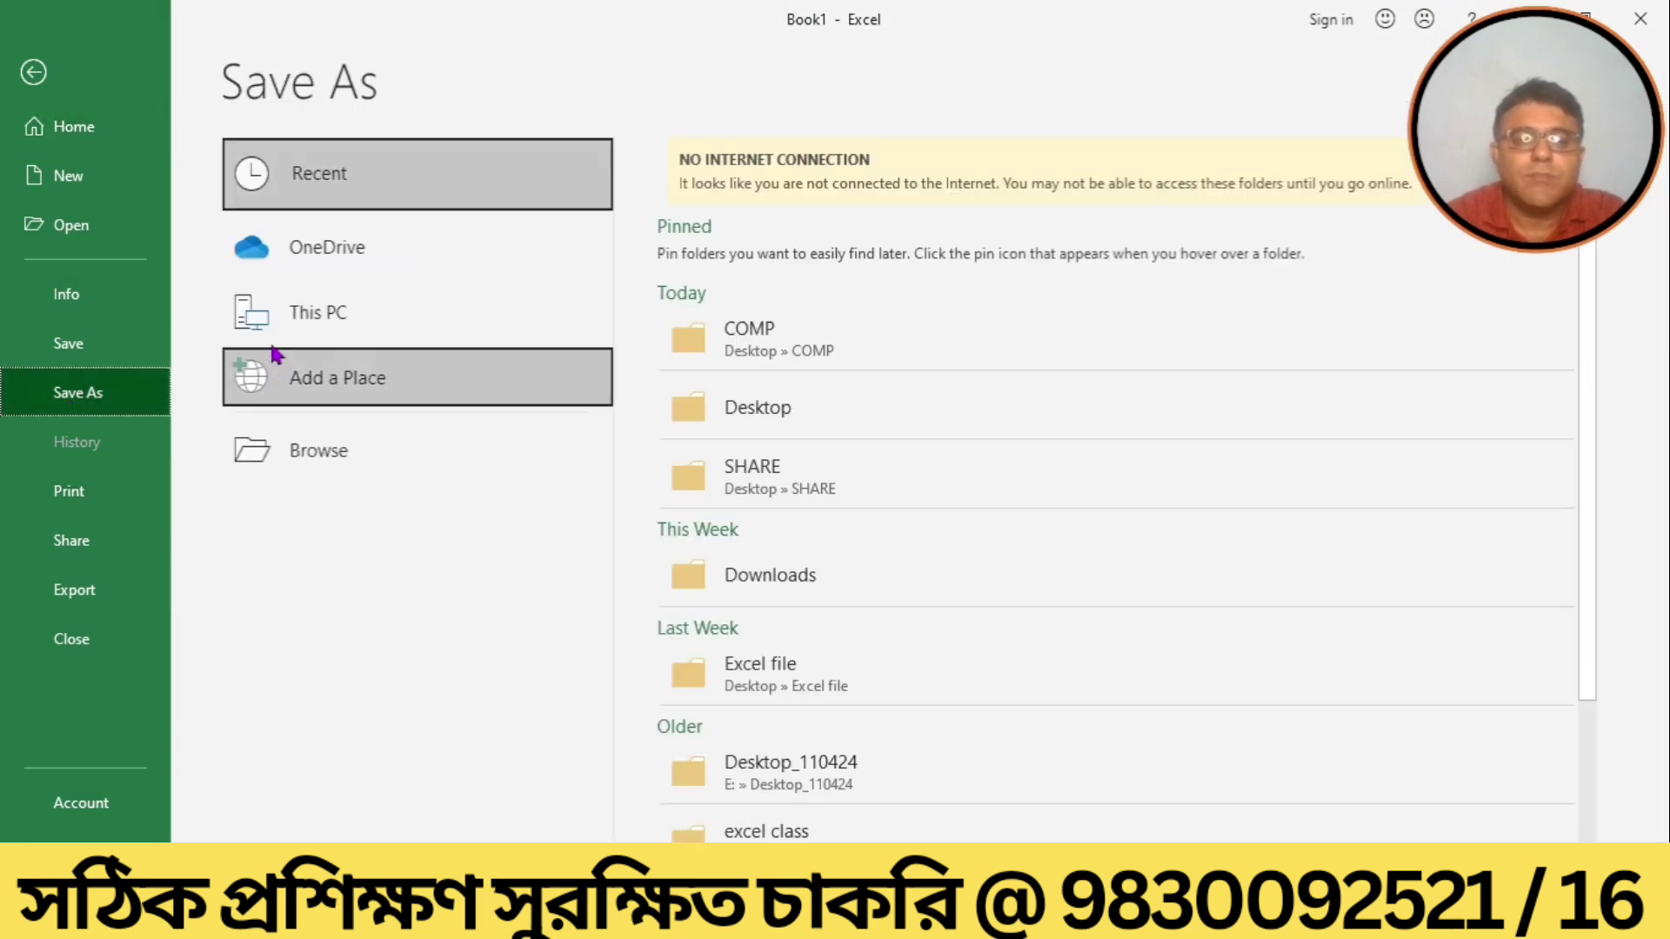
pyautogui.click(352, 451)
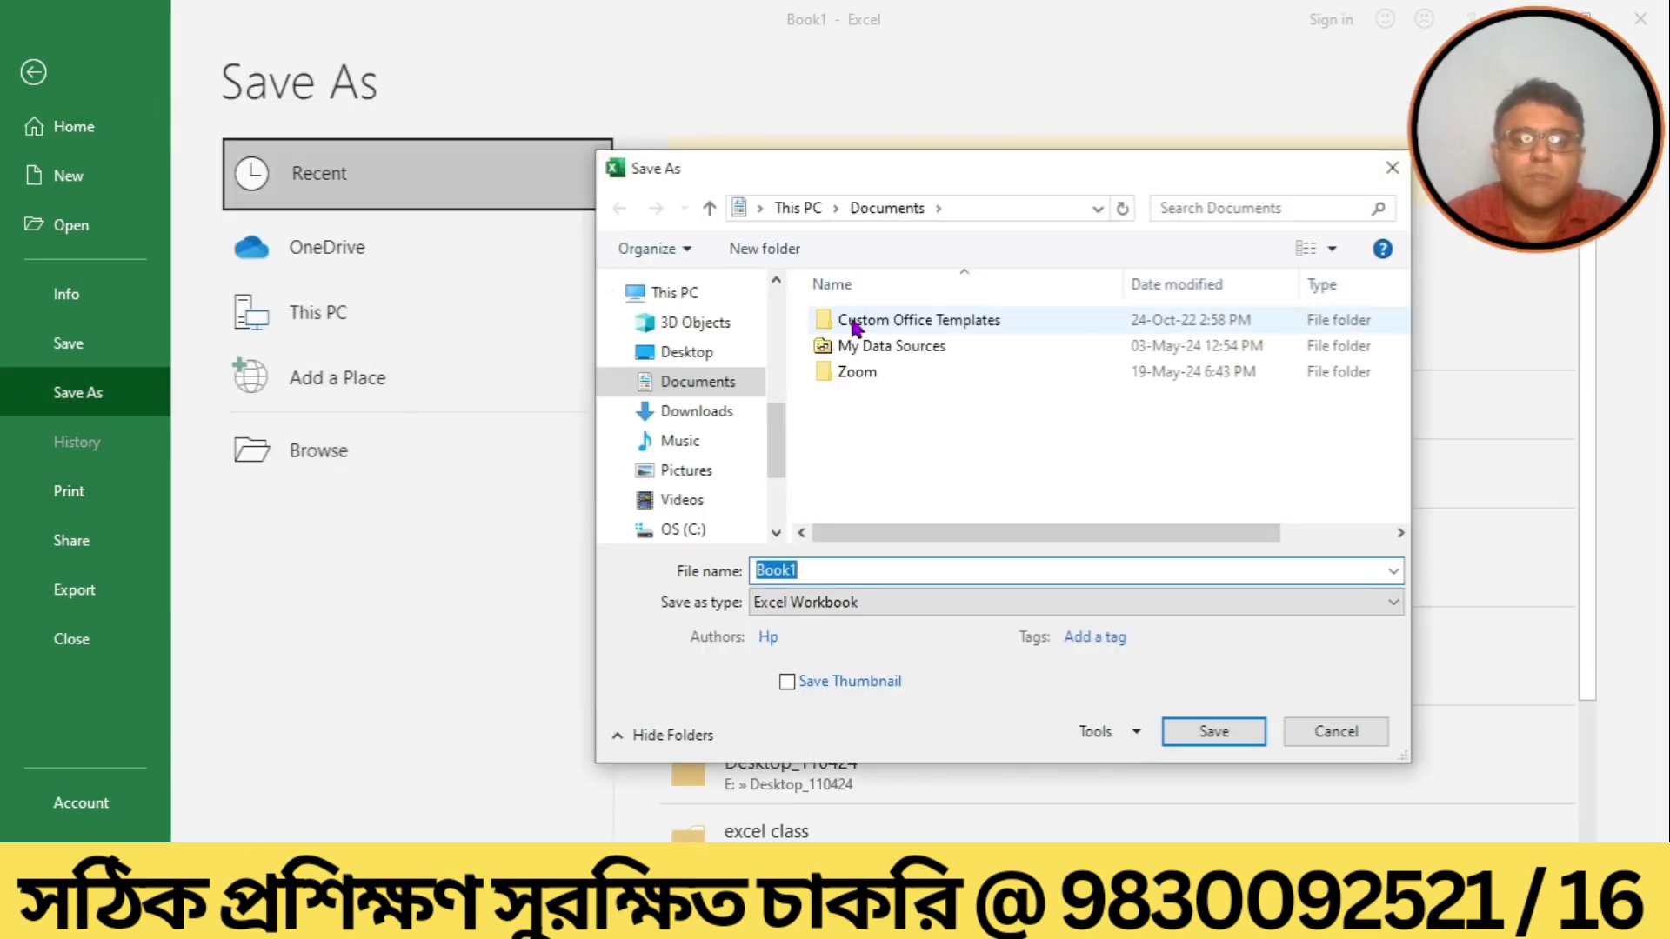
pyautogui.click(686, 353)
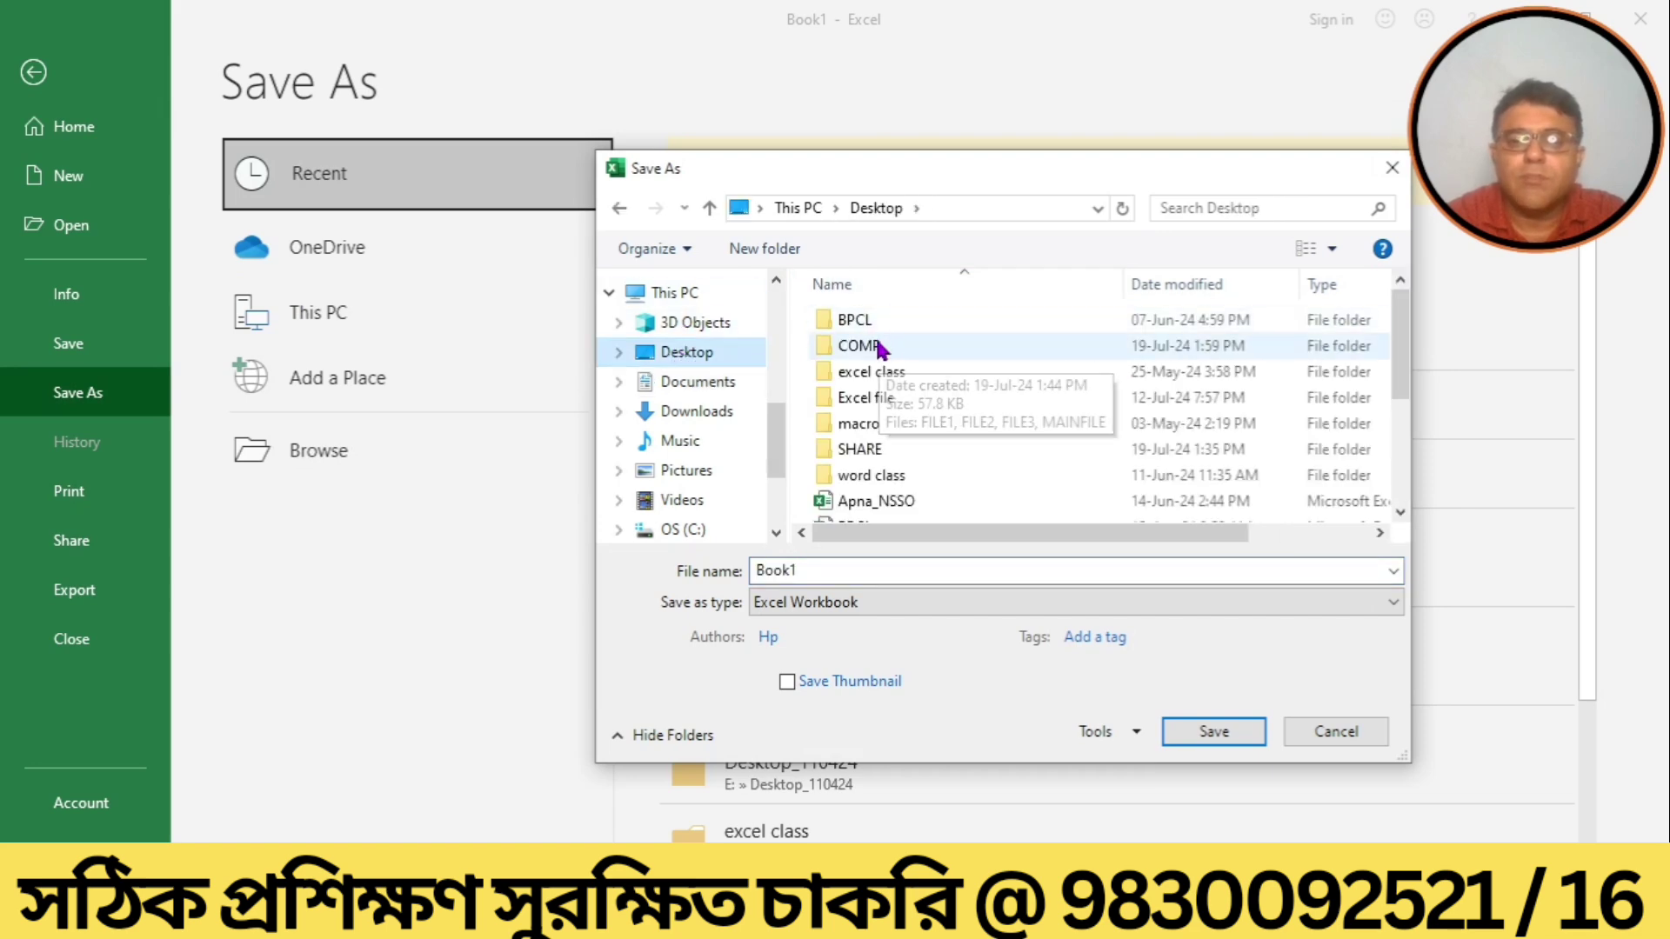
pyautogui.doubleClick(874, 344)
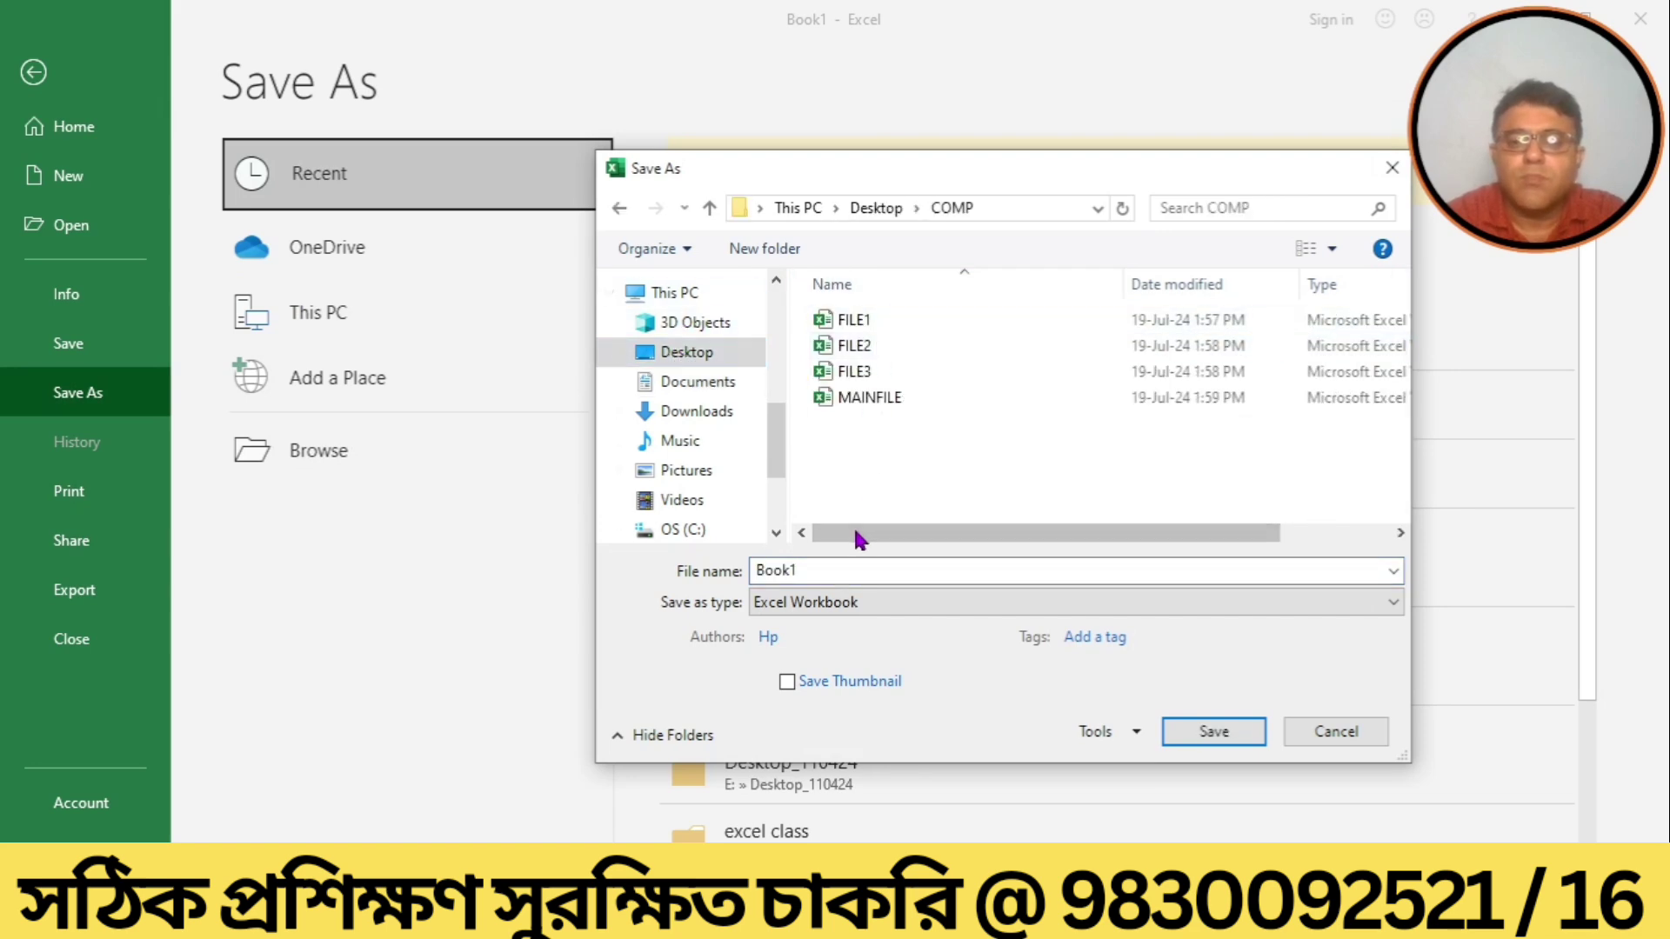
pyautogui.doubleClick(828, 569)
pyautogui.write('M')
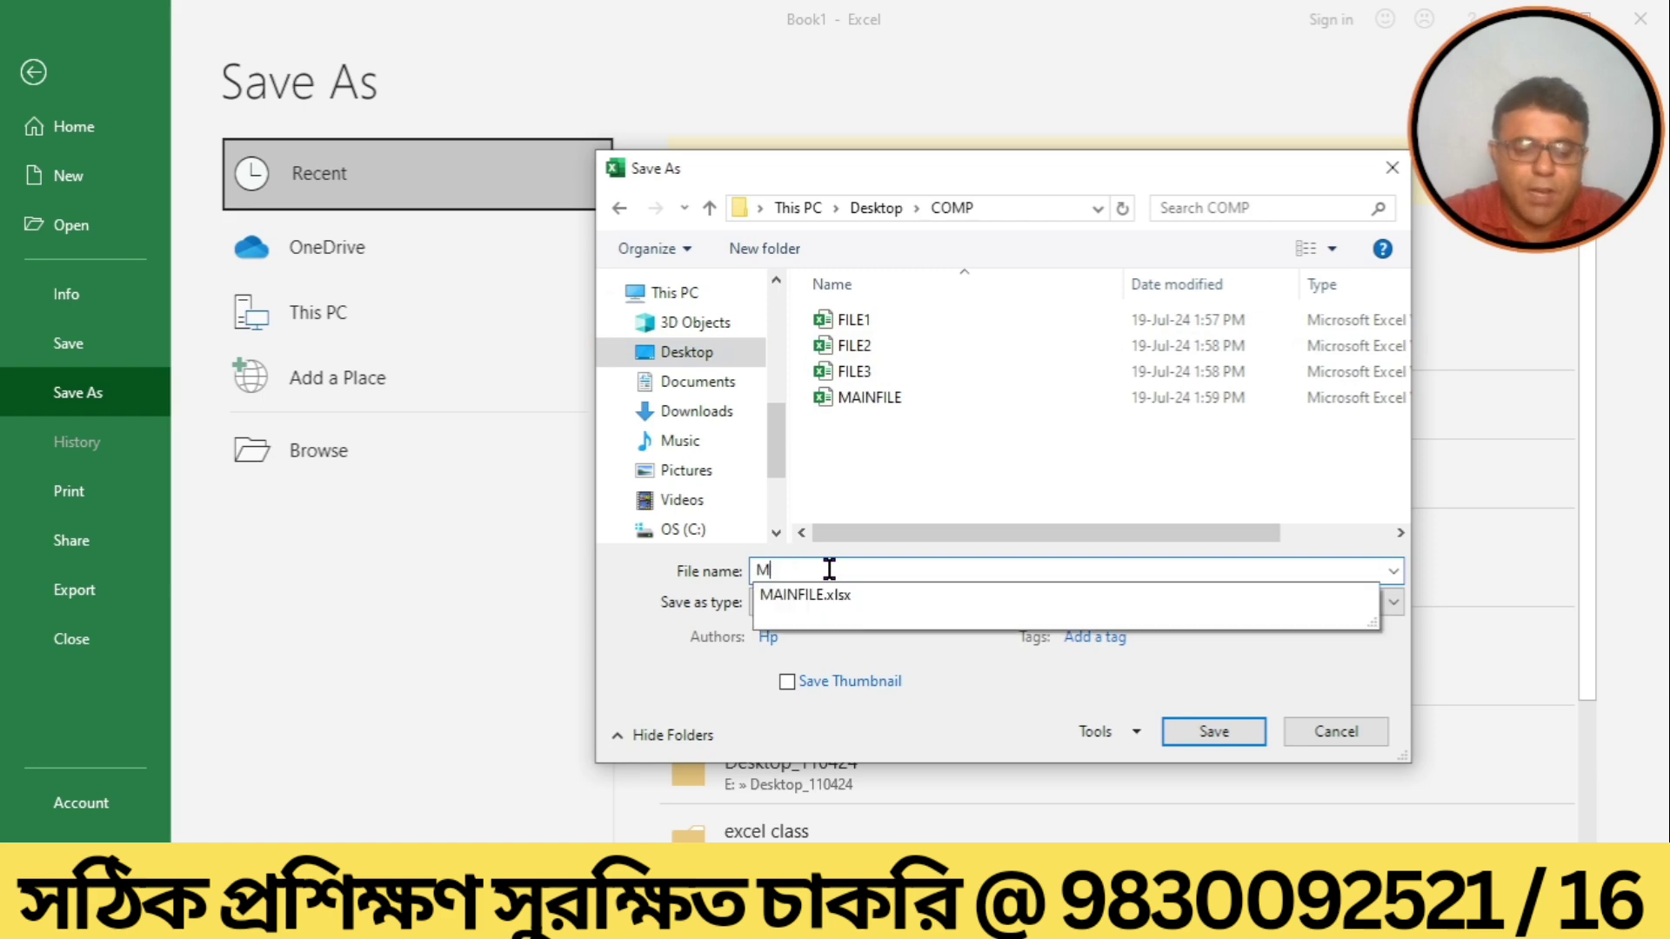
pyautogui.write('AINFILE')
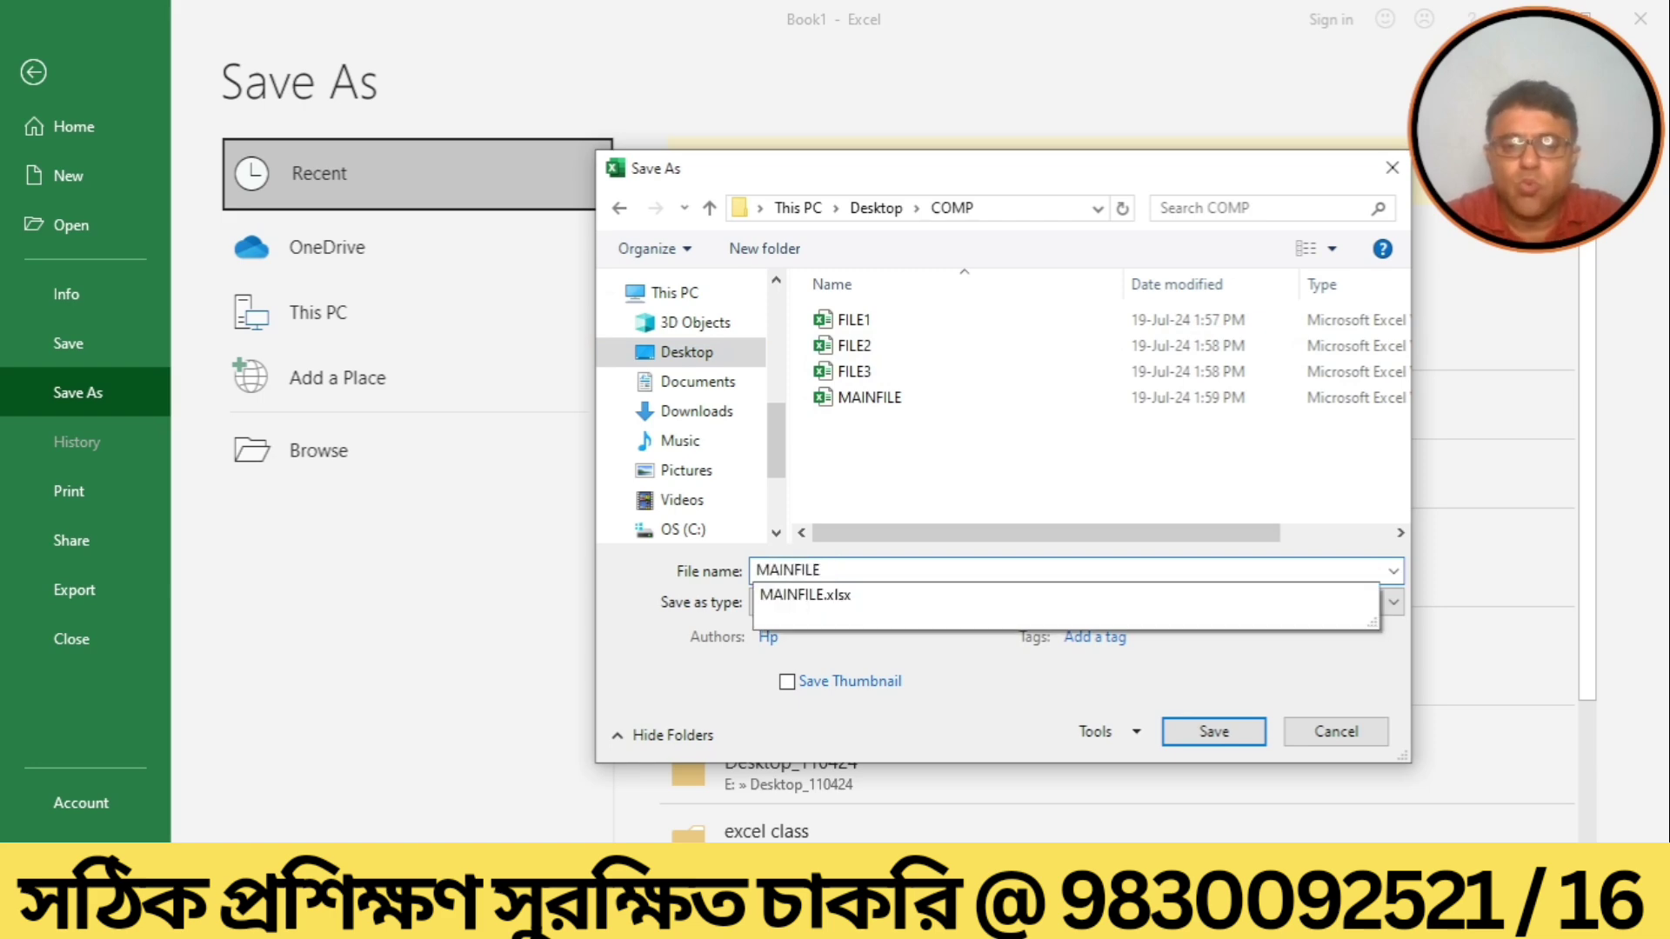
pyautogui.write('2')
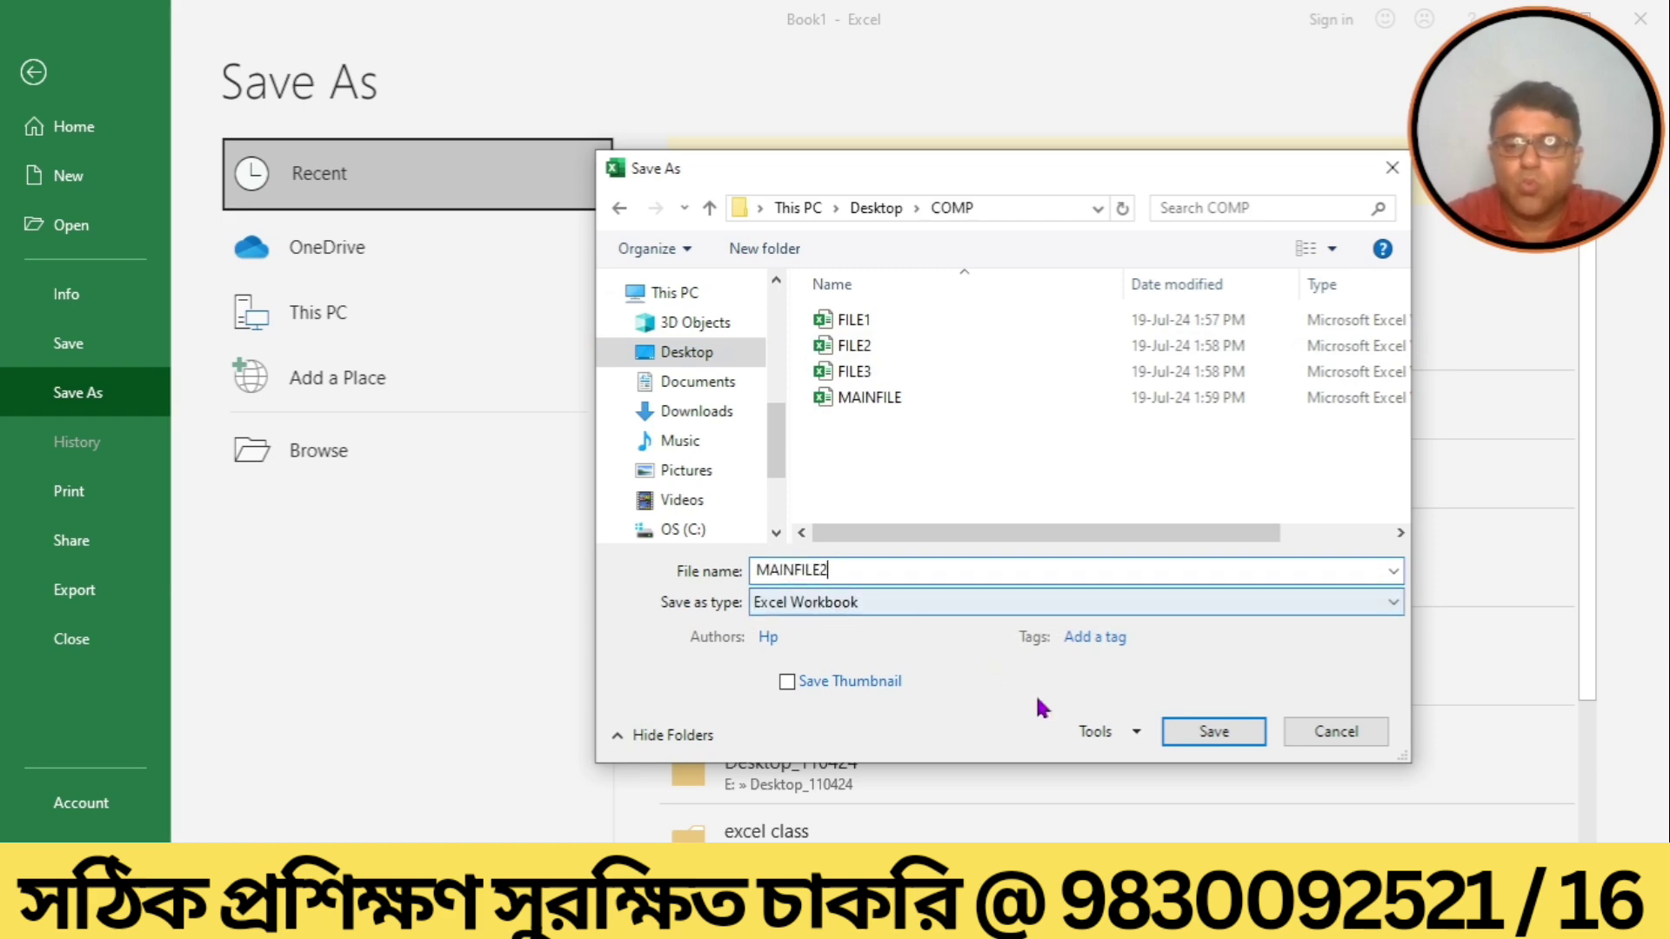
pyautogui.click(1183, 733)
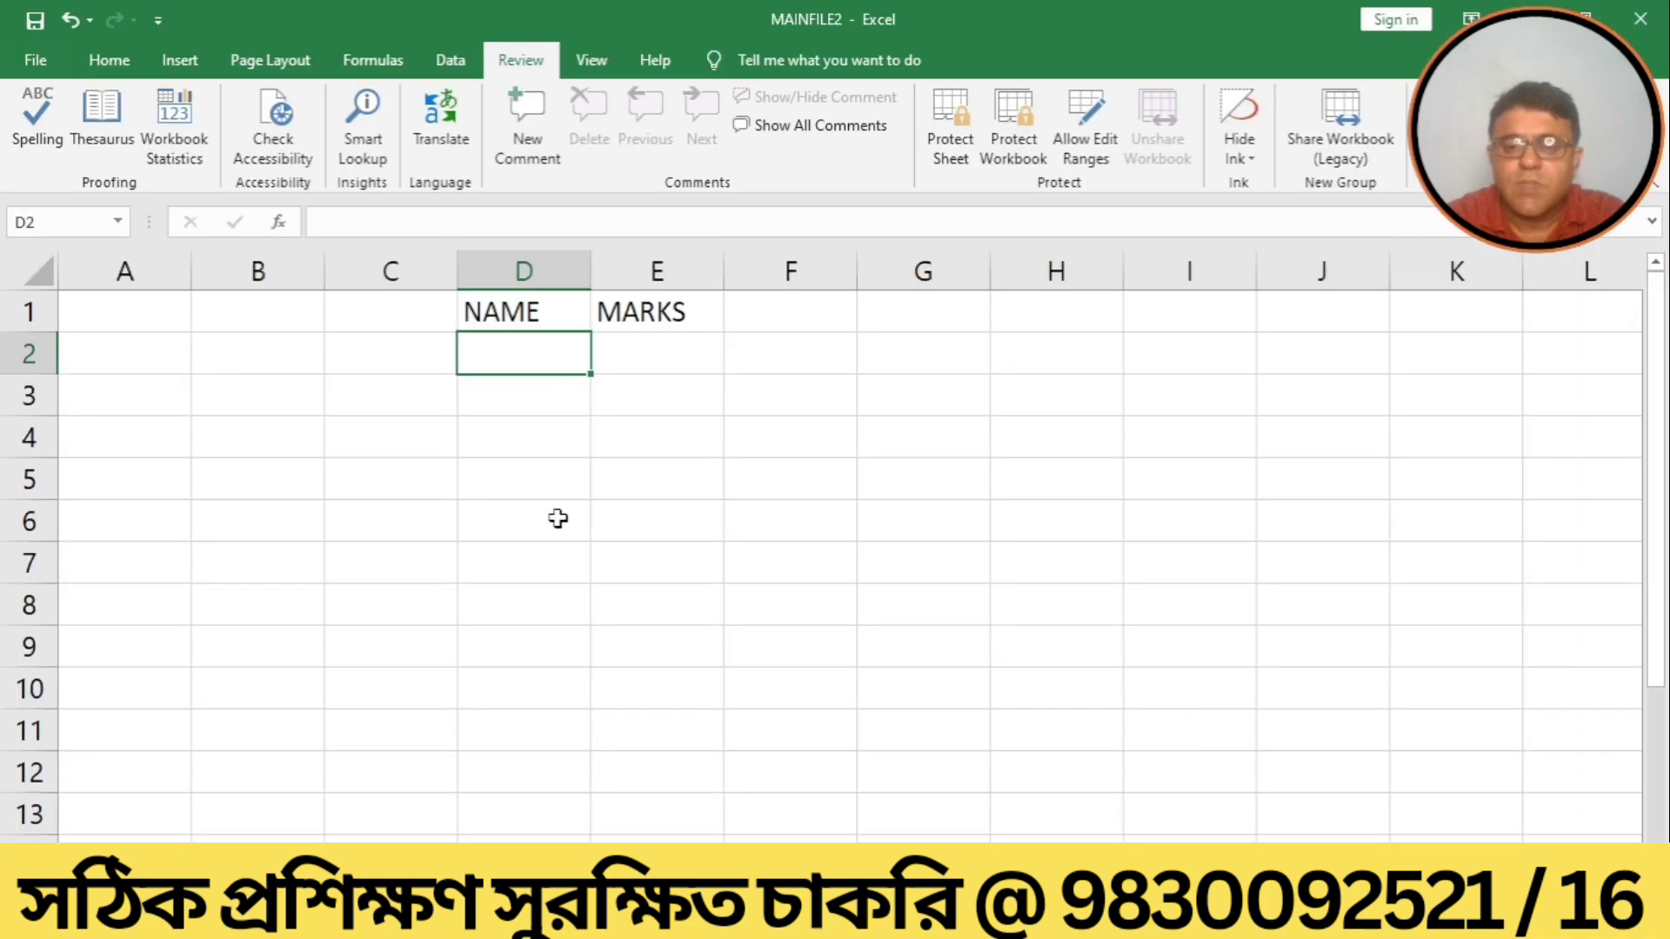
# Save a copy of the MAINFILE2 workbook as FILE11 in the COMP folder.
pyautogui.click(36, 75)
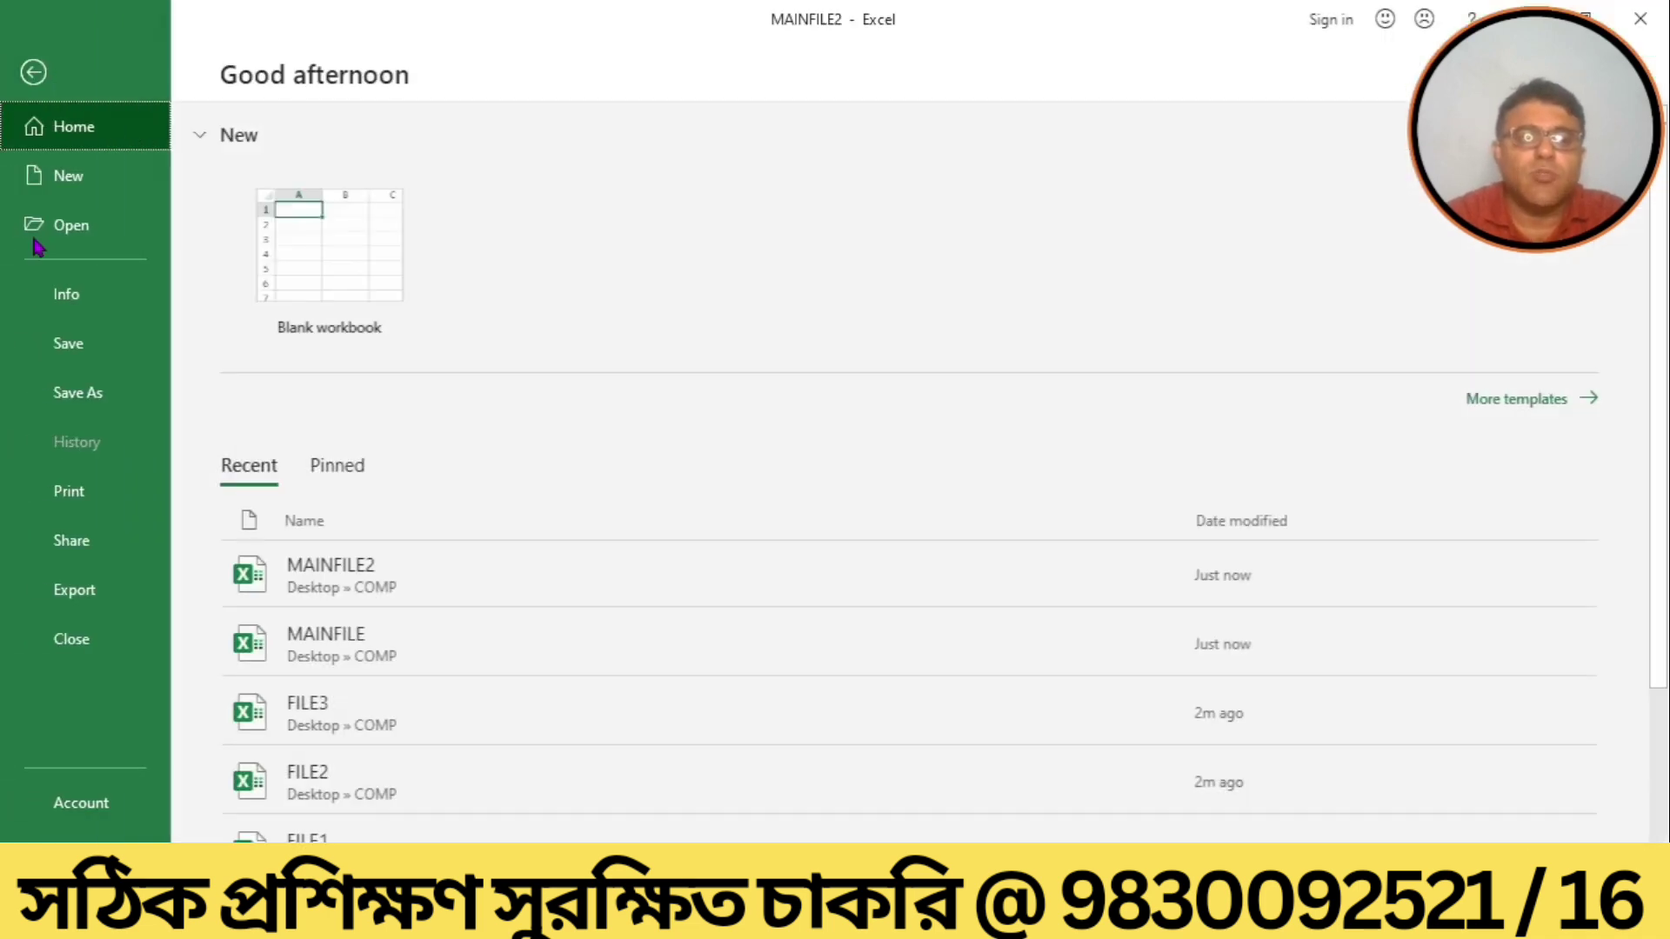
pyautogui.click(100, 406)
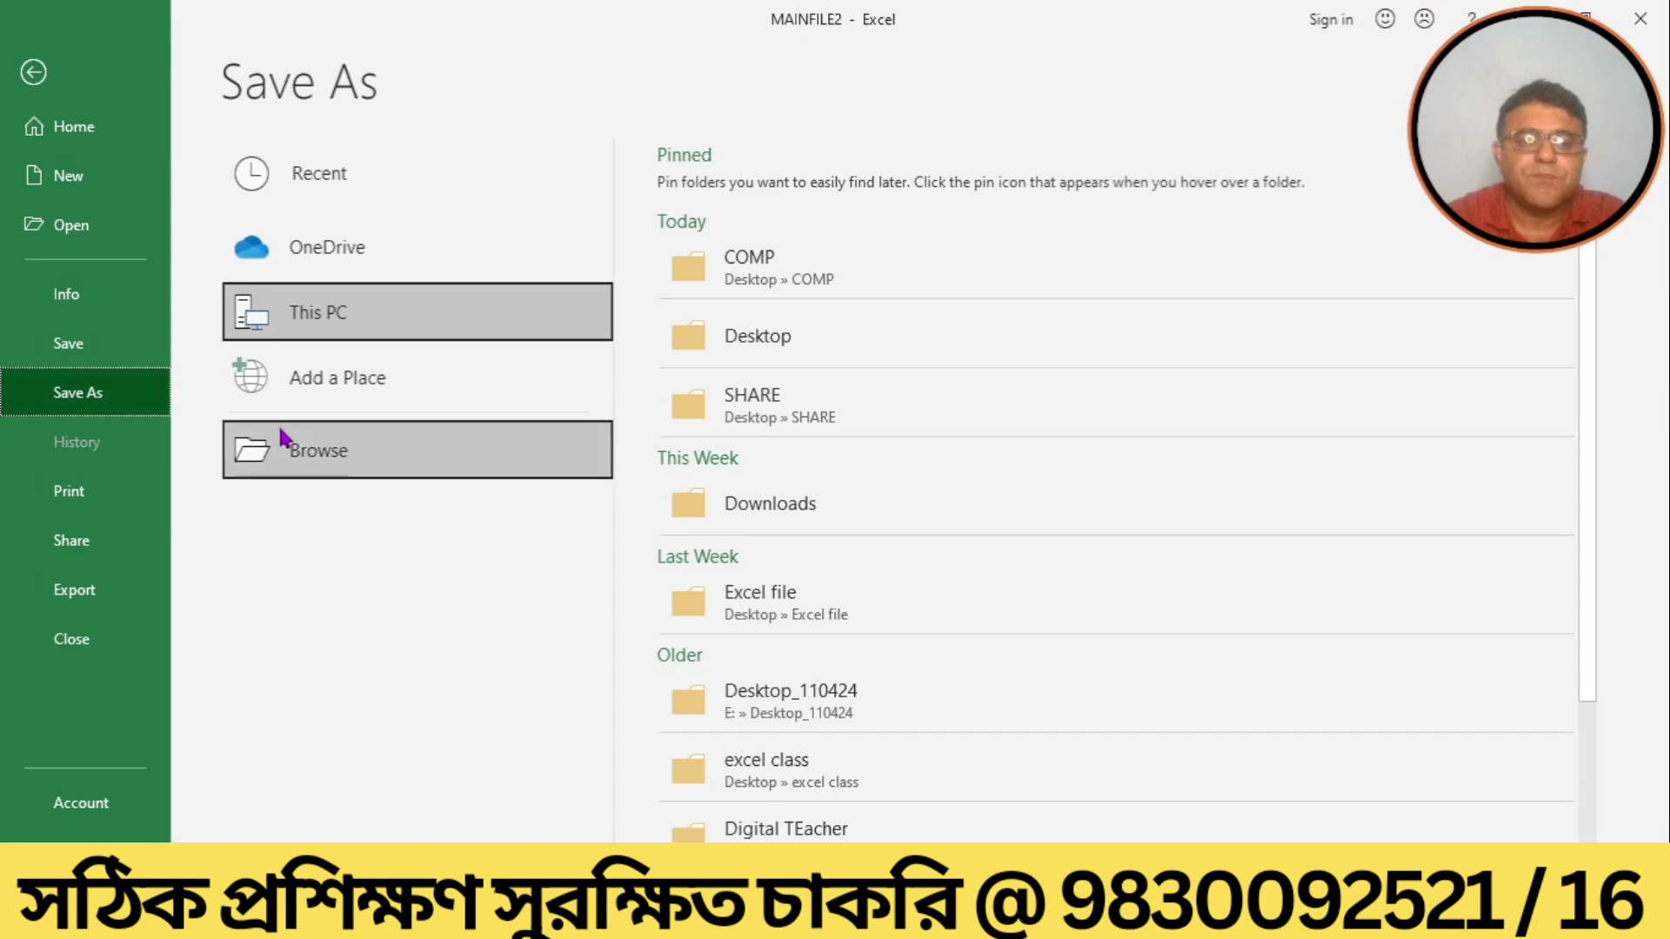
pyautogui.click(304, 449)
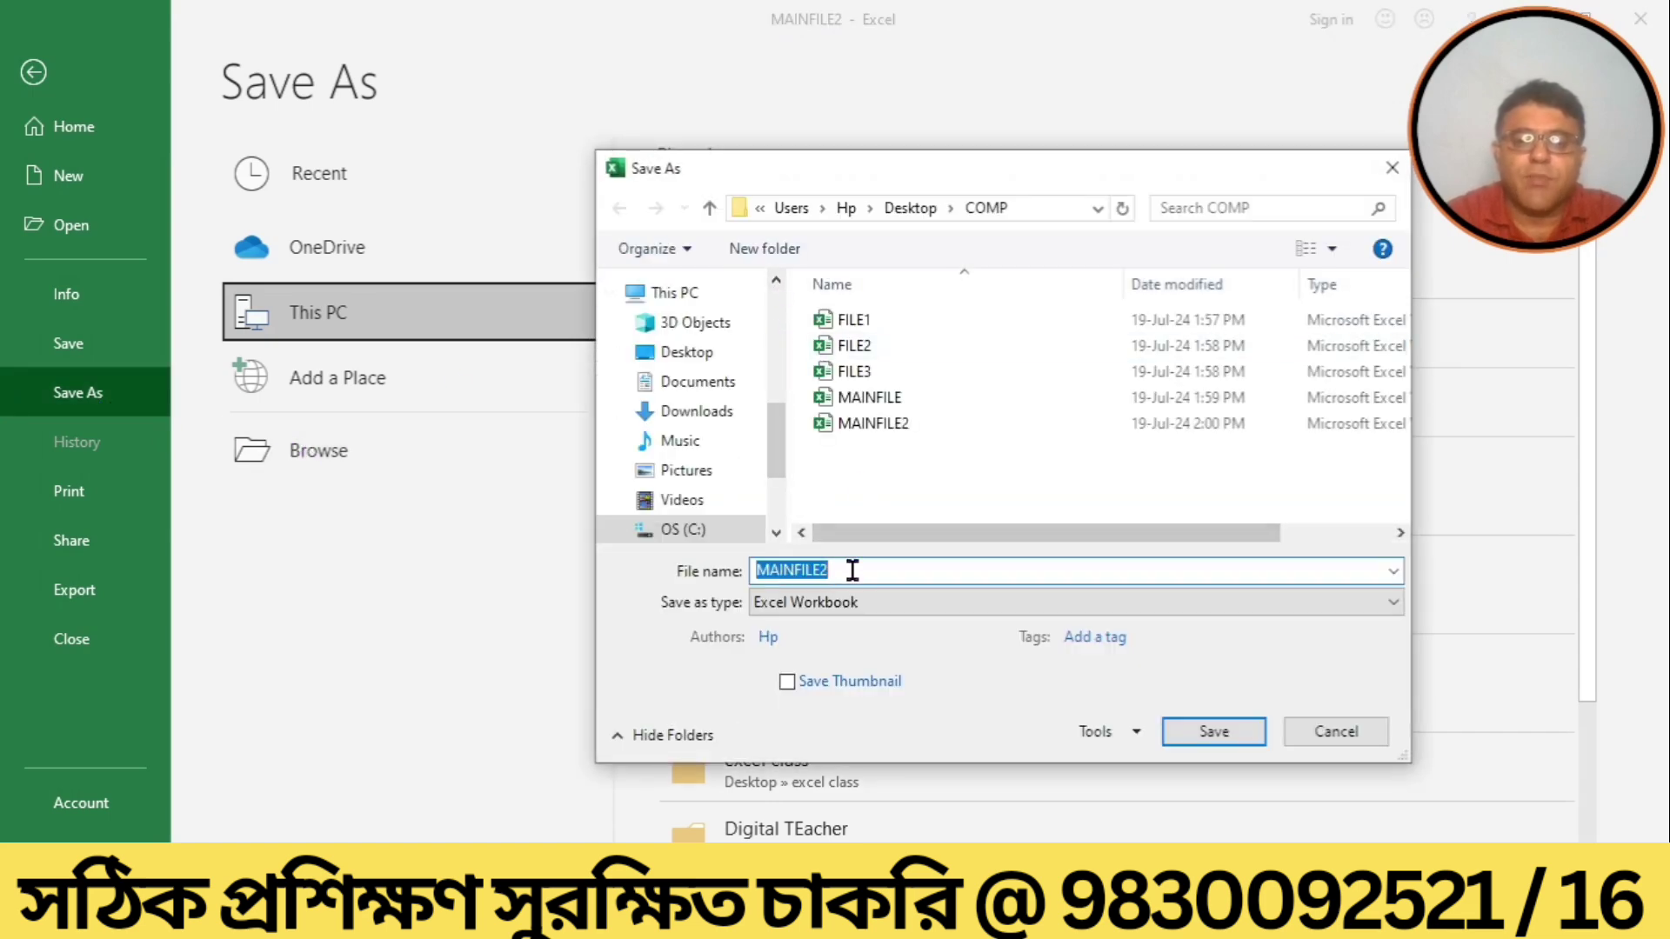
pyautogui.write('FIL')
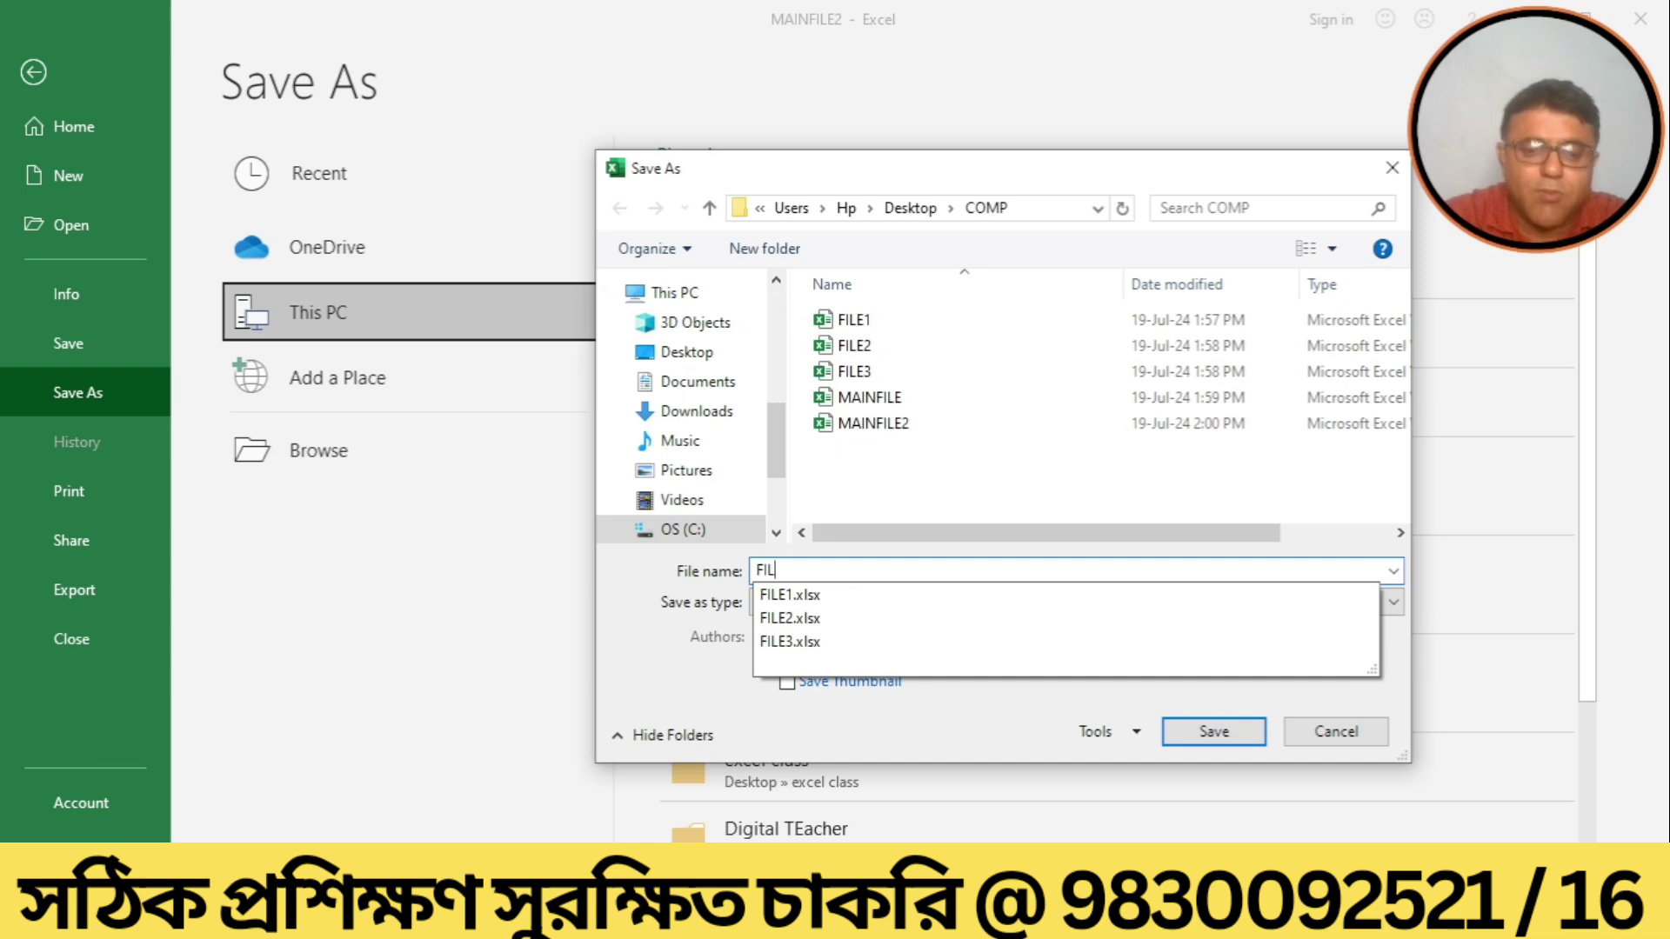
pyautogui.write('E11')
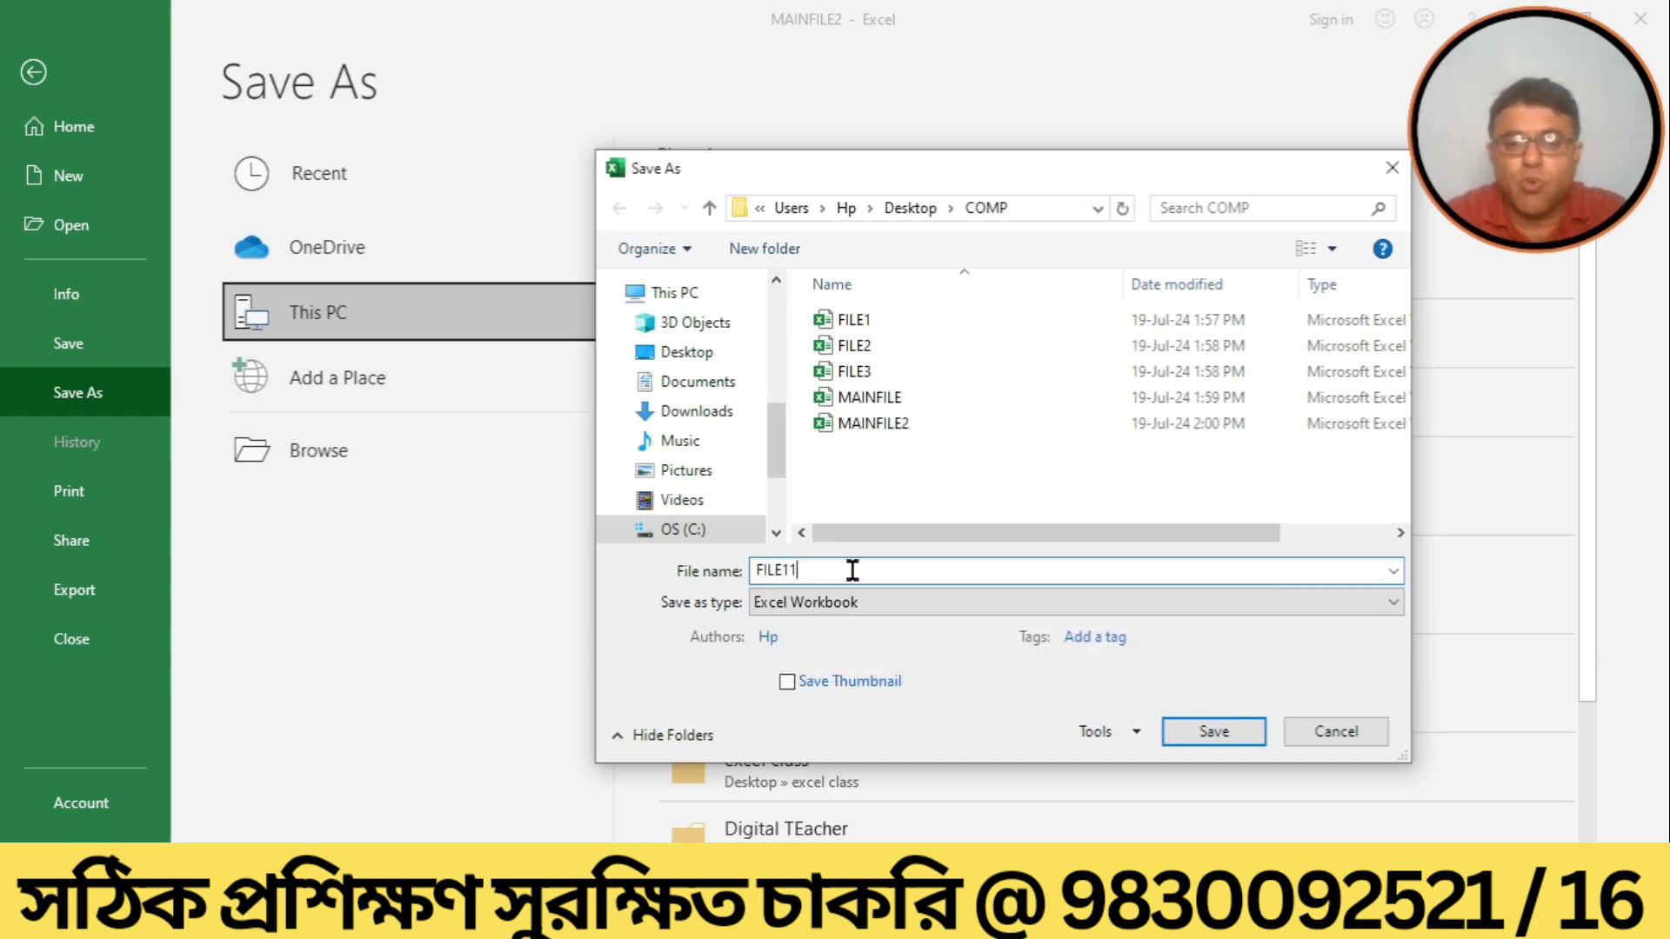
pyautogui.click(1199, 732)
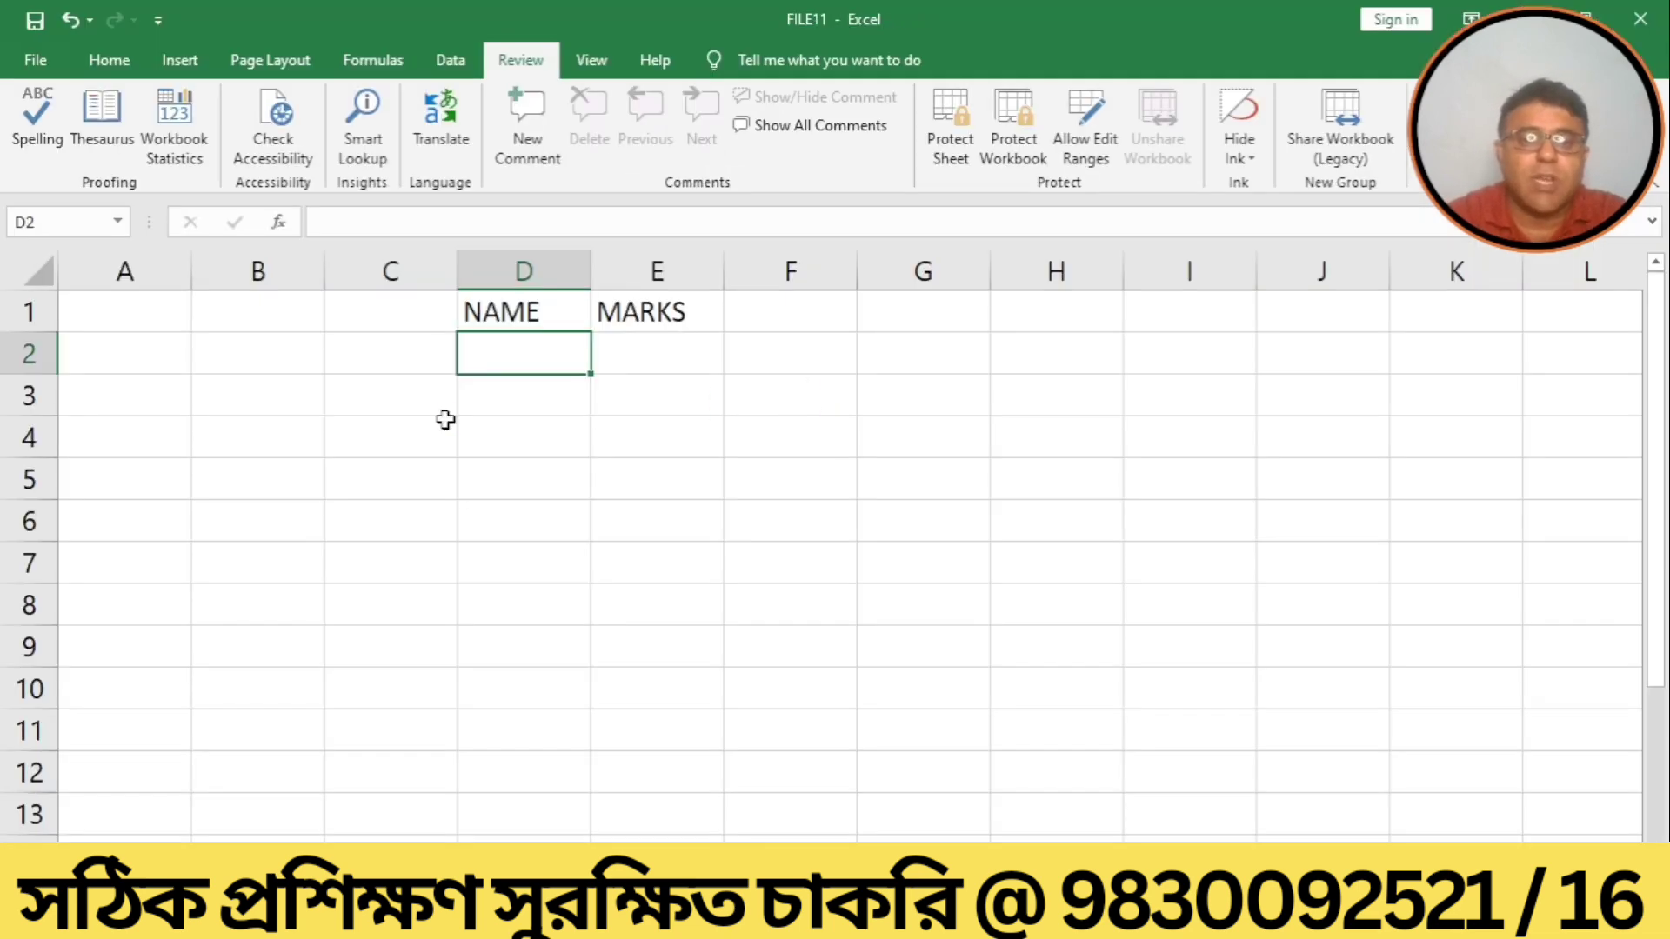
# Save another copy of the workbook as FILE12 in the COMP folder.
pyautogui.click(34, 60)
pyautogui.click(95, 391)
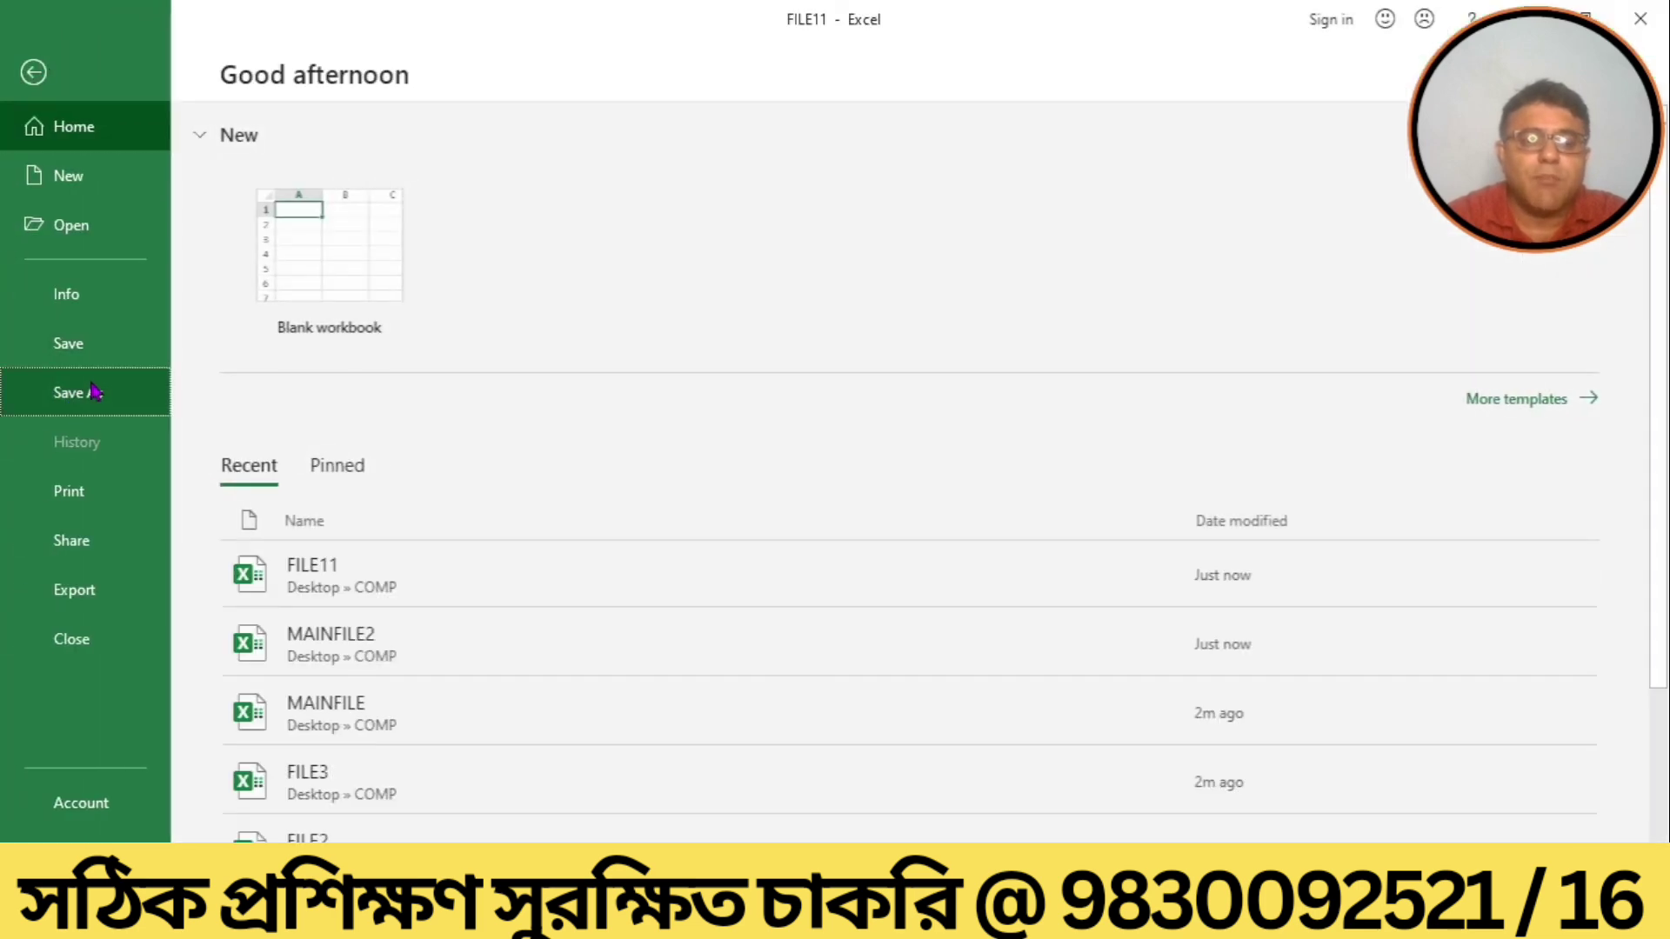
pyautogui.click(388, 461)
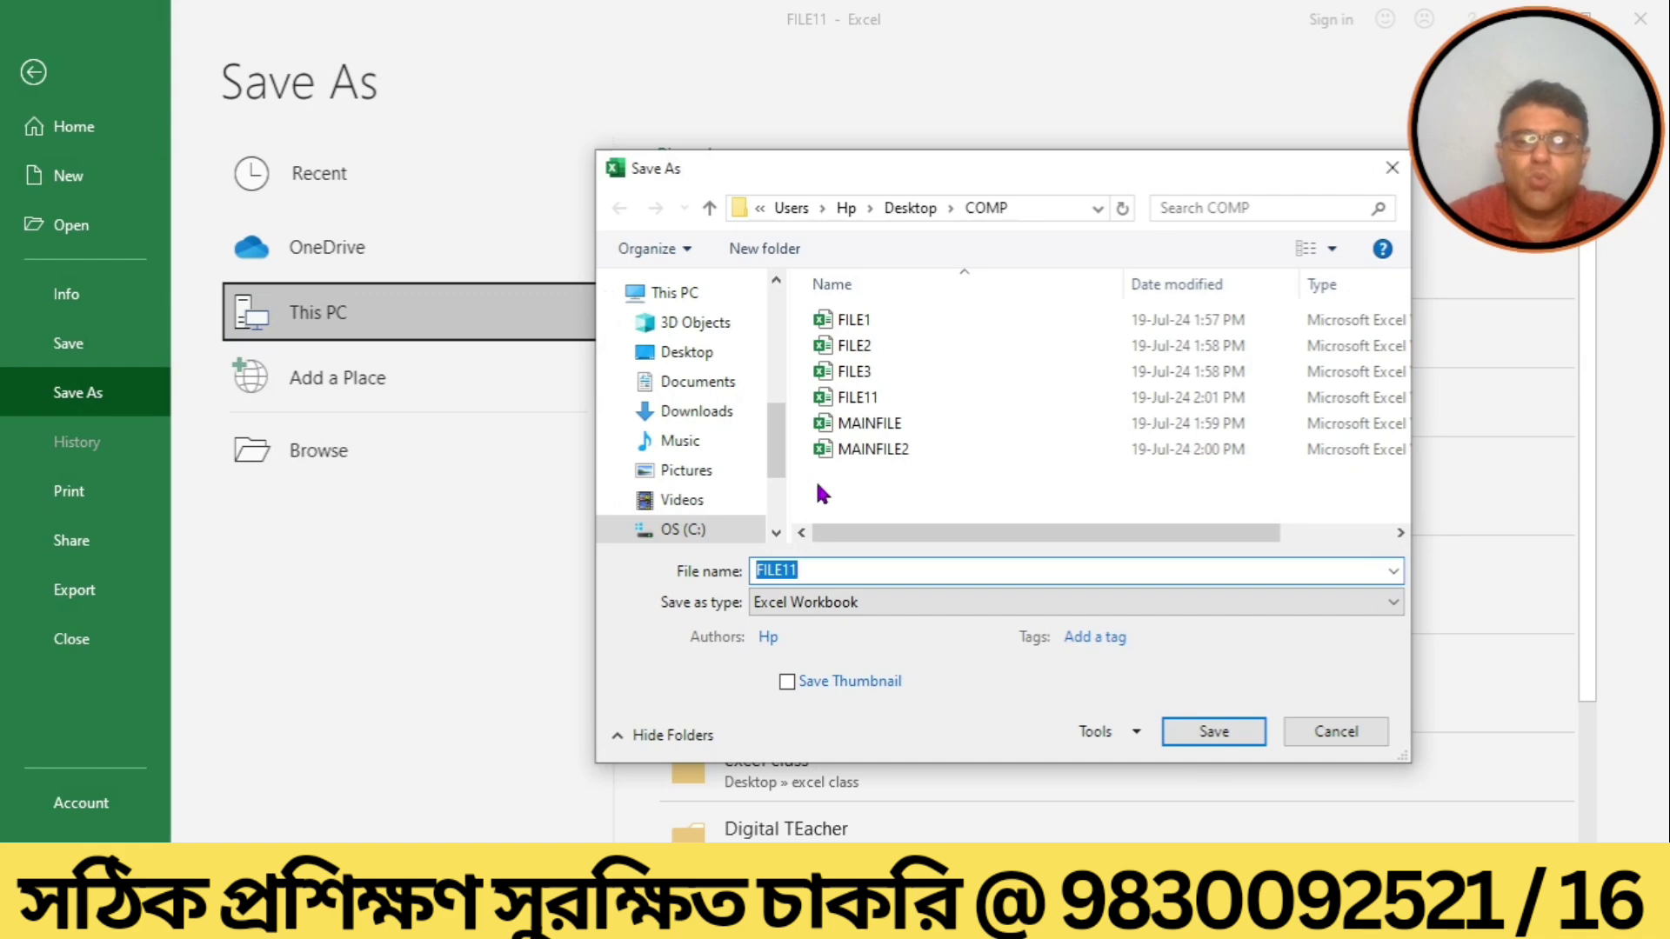
pyautogui.click(826, 567)
pyautogui.press('BackSpace')
pyautogui.write('2')
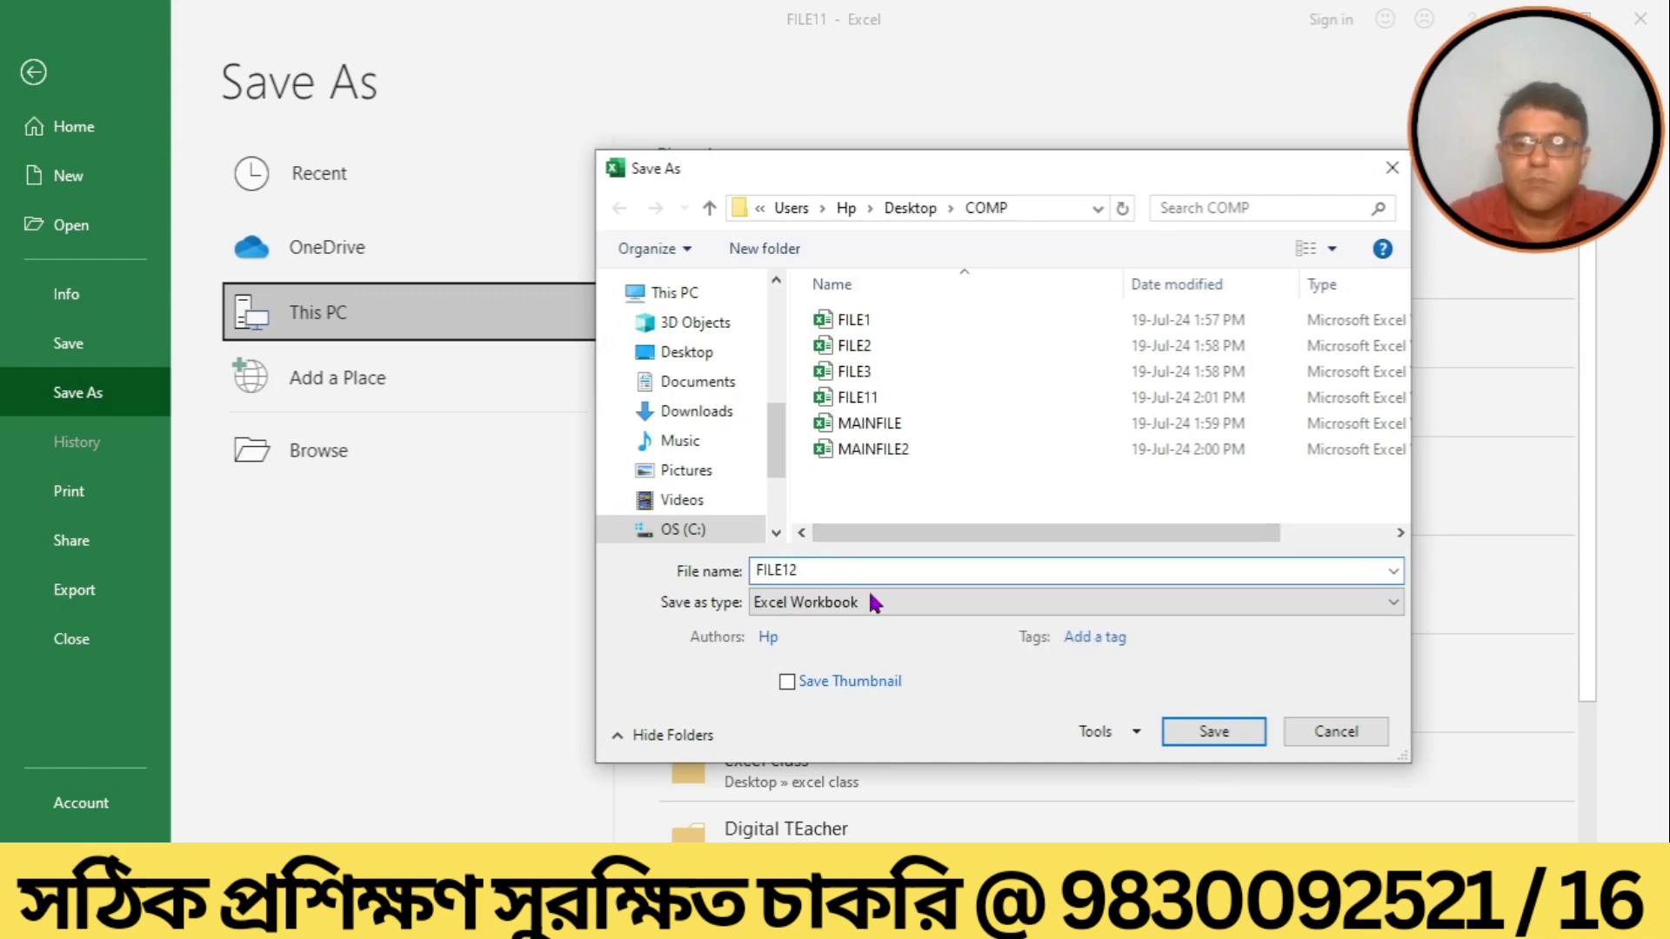
pyautogui.click(1185, 731)
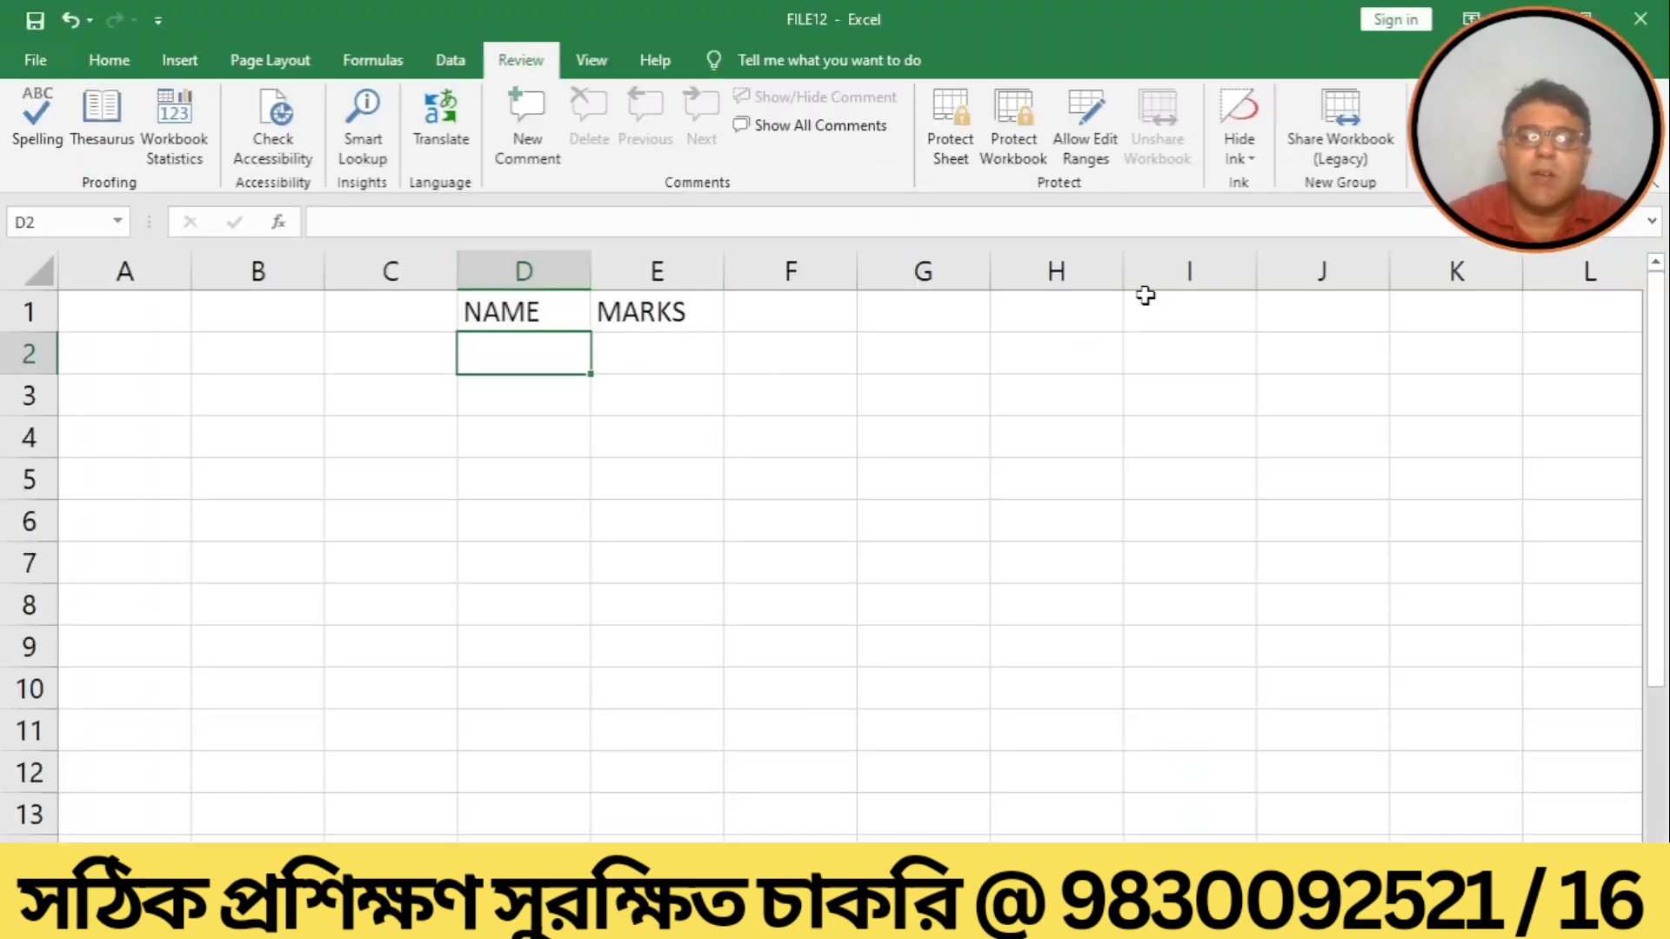
# Close the FILE12 and MAINFILE workbooks and open FILE11 from the COMP folder.
pyautogui.click(1636, 22)
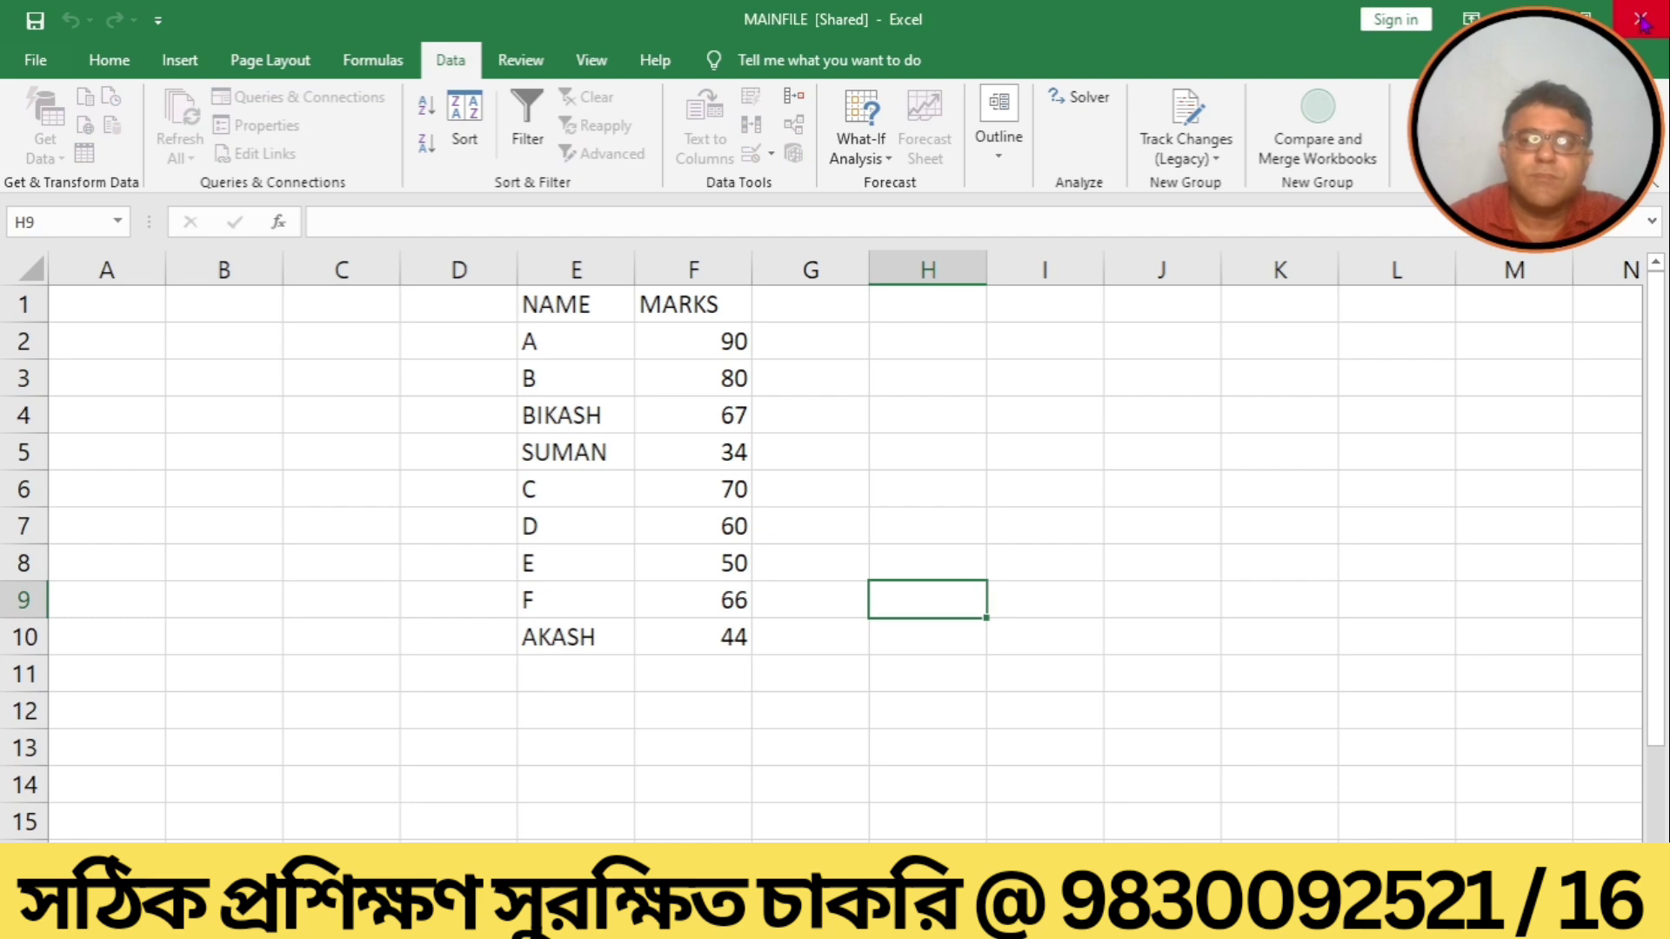
pyautogui.click(1641, 22)
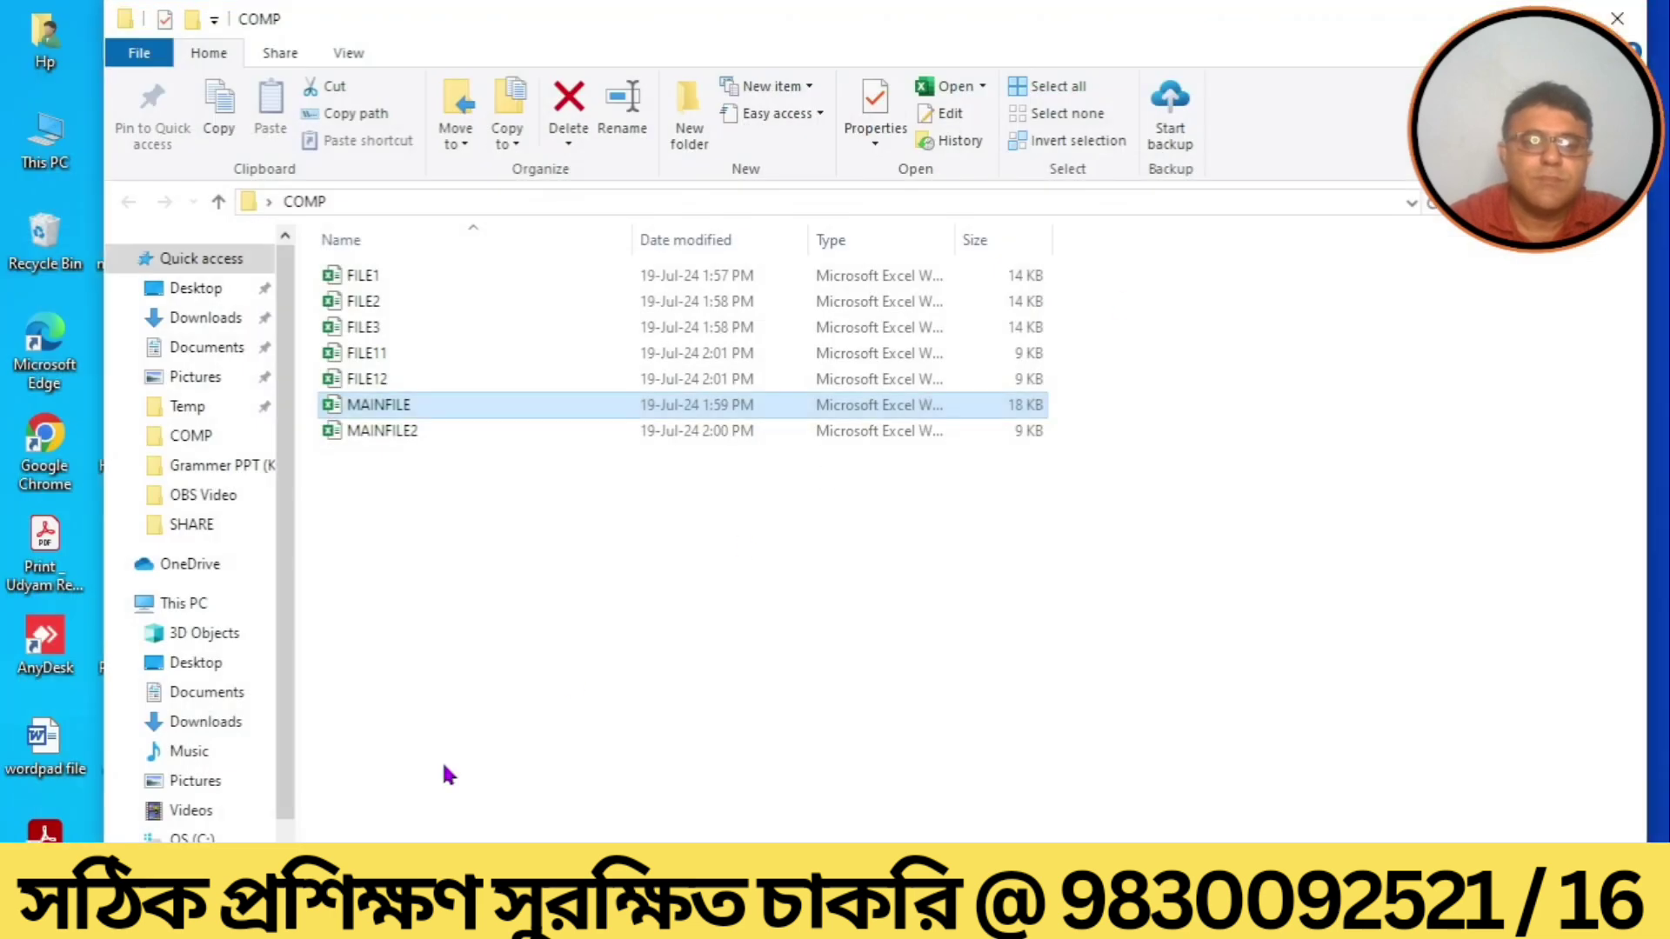
pyautogui.click(362, 336)
pyautogui.click(367, 355)
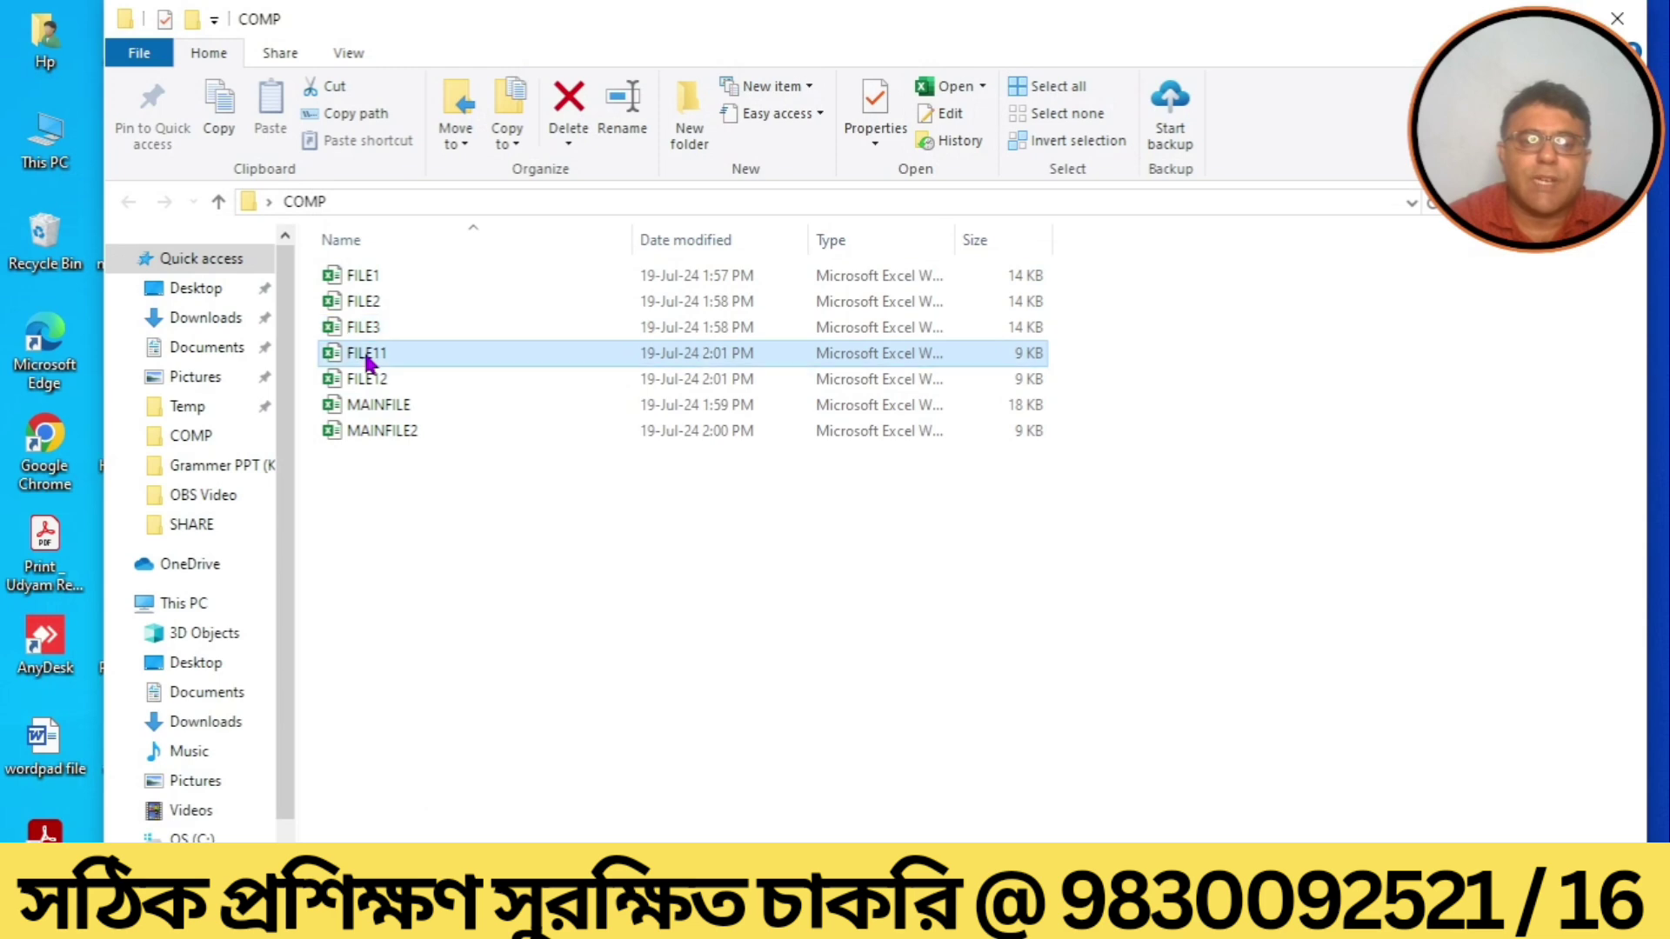
pyautogui.doubleClick(366, 355)
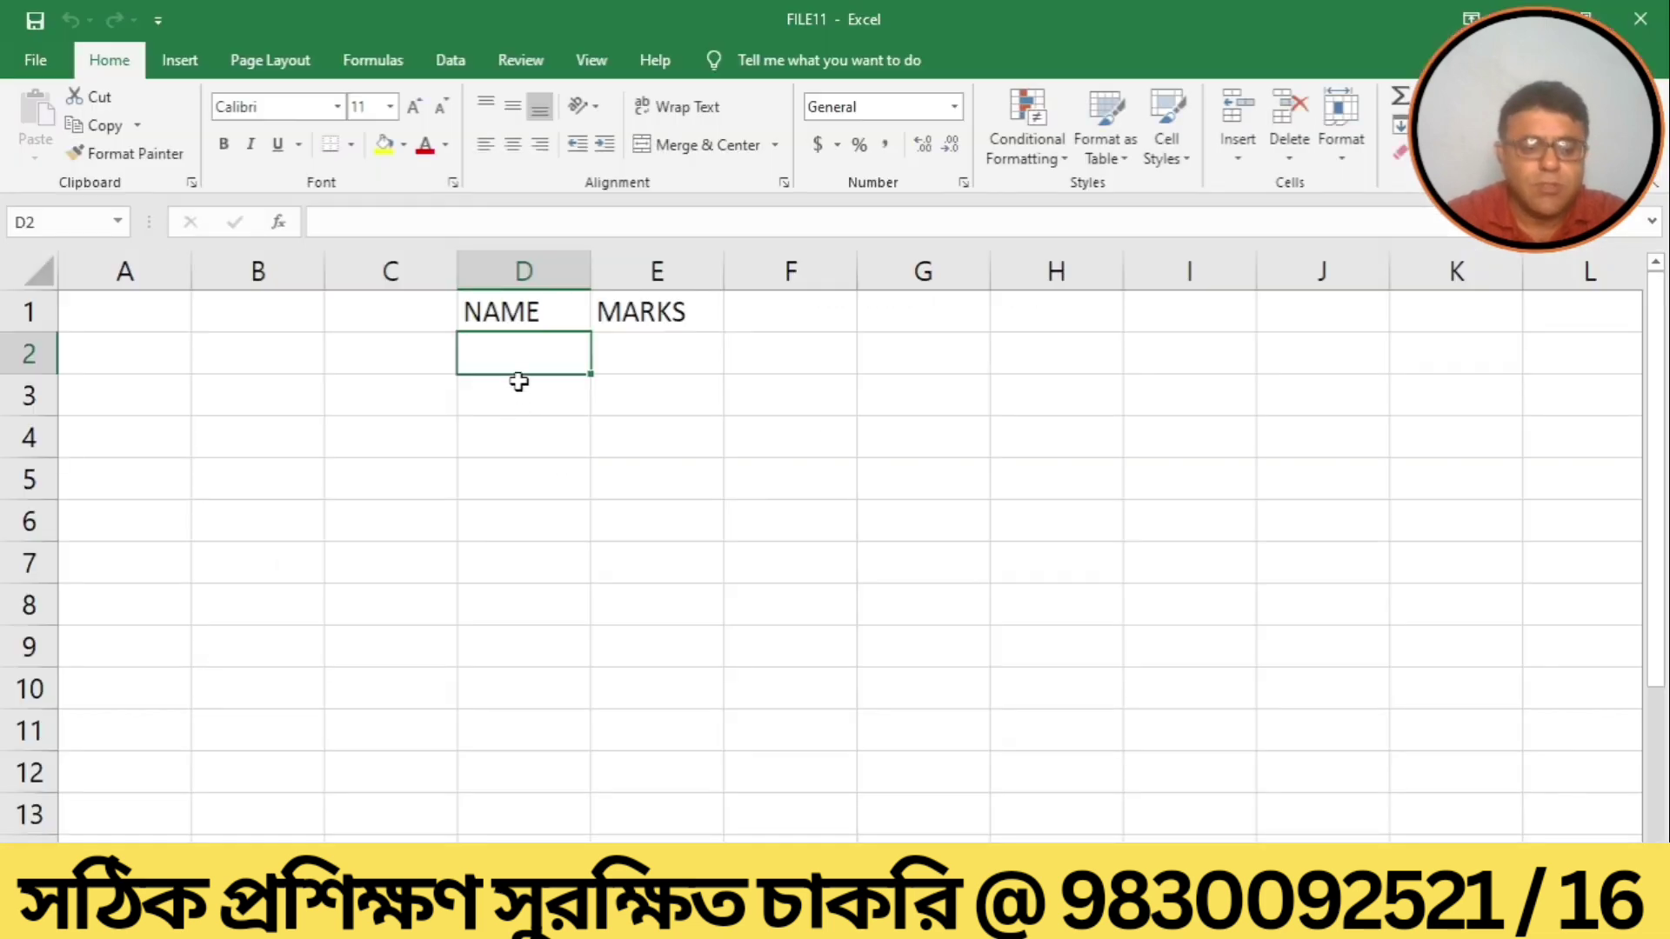
# Enter A in D2 and 80 in E2 of FILE11 and save the workbook.
pyautogui.write('A')
pyautogui.press('Tab')
pyautogui.write('80')
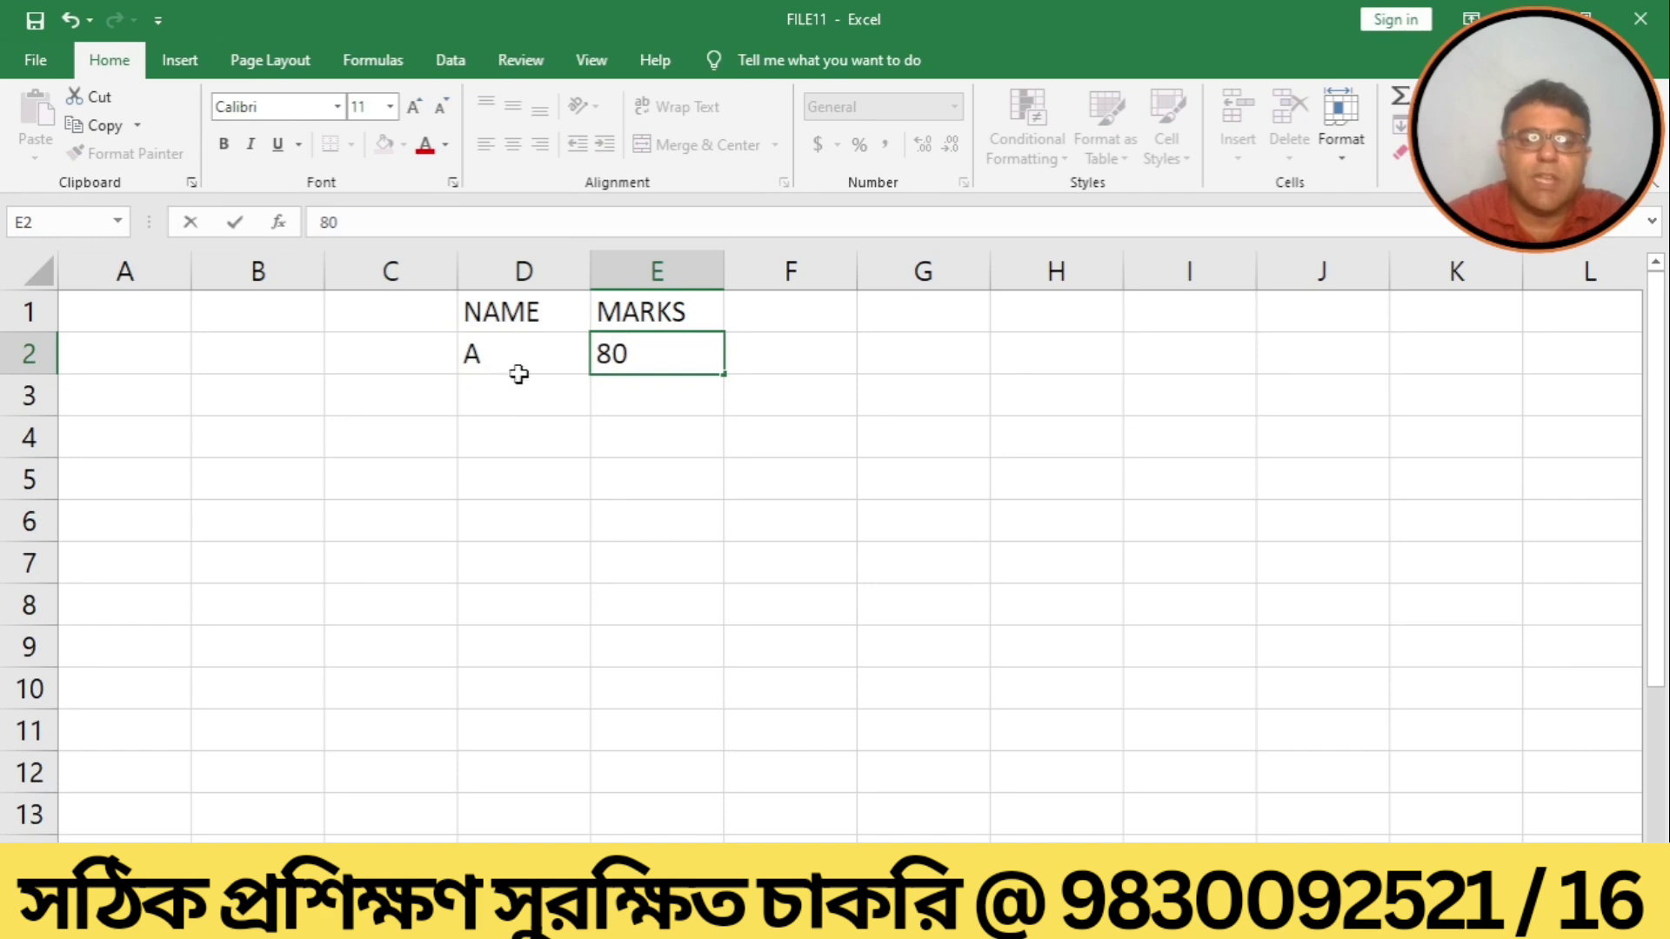
pyautogui.click(33, 61)
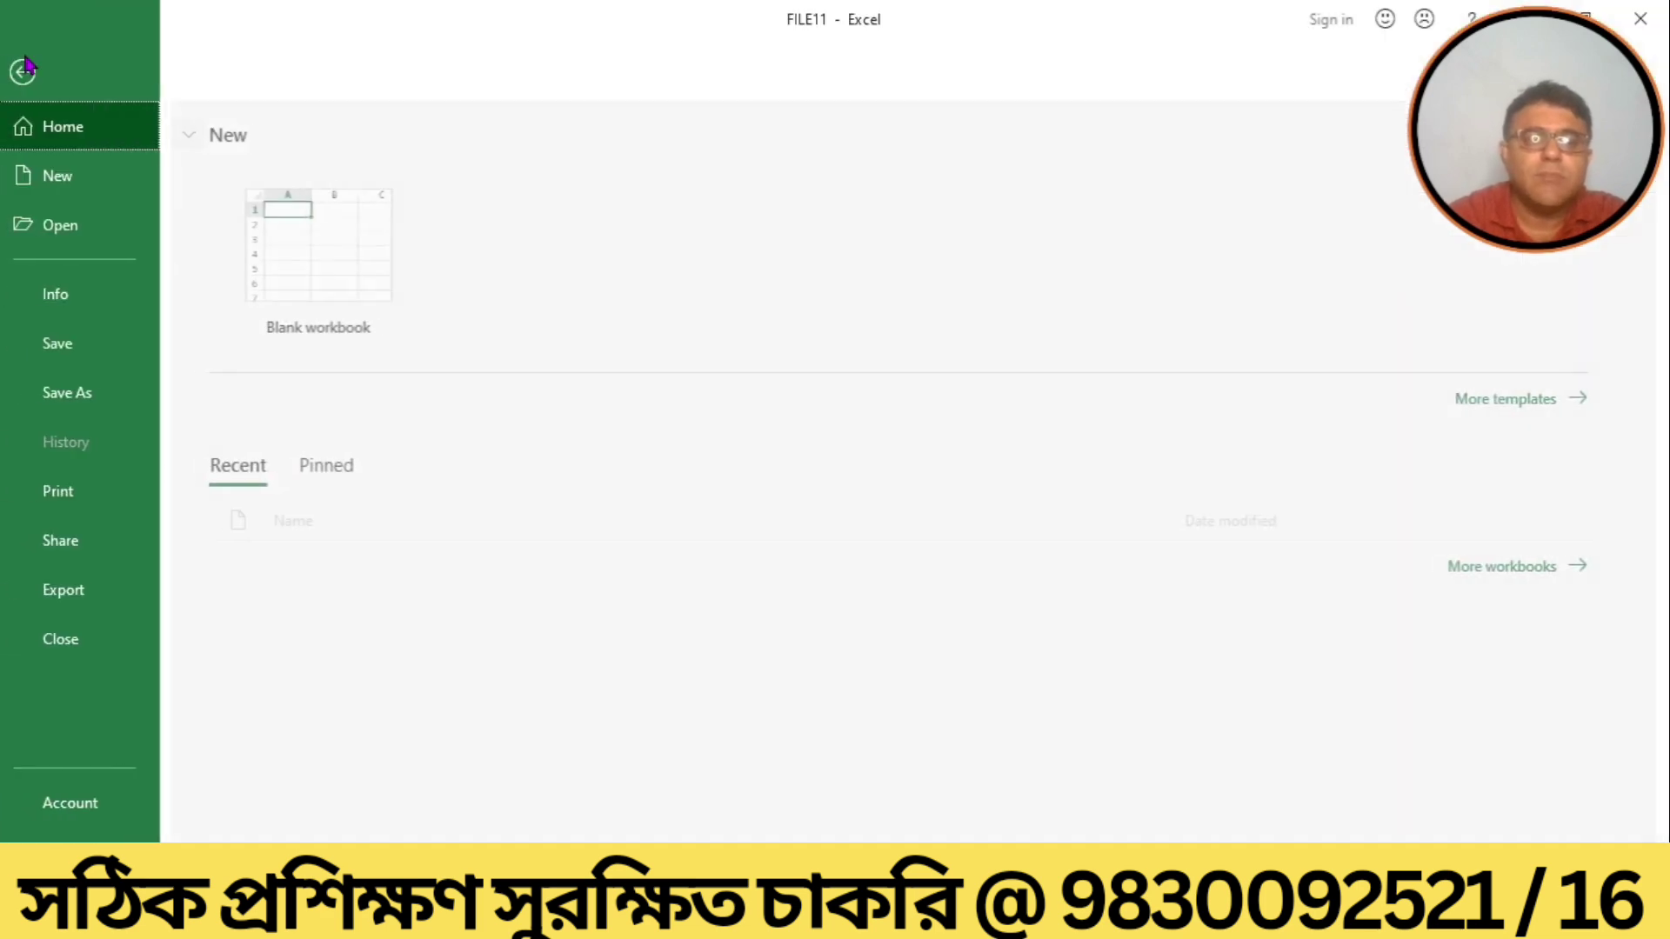
pyautogui.click(70, 342)
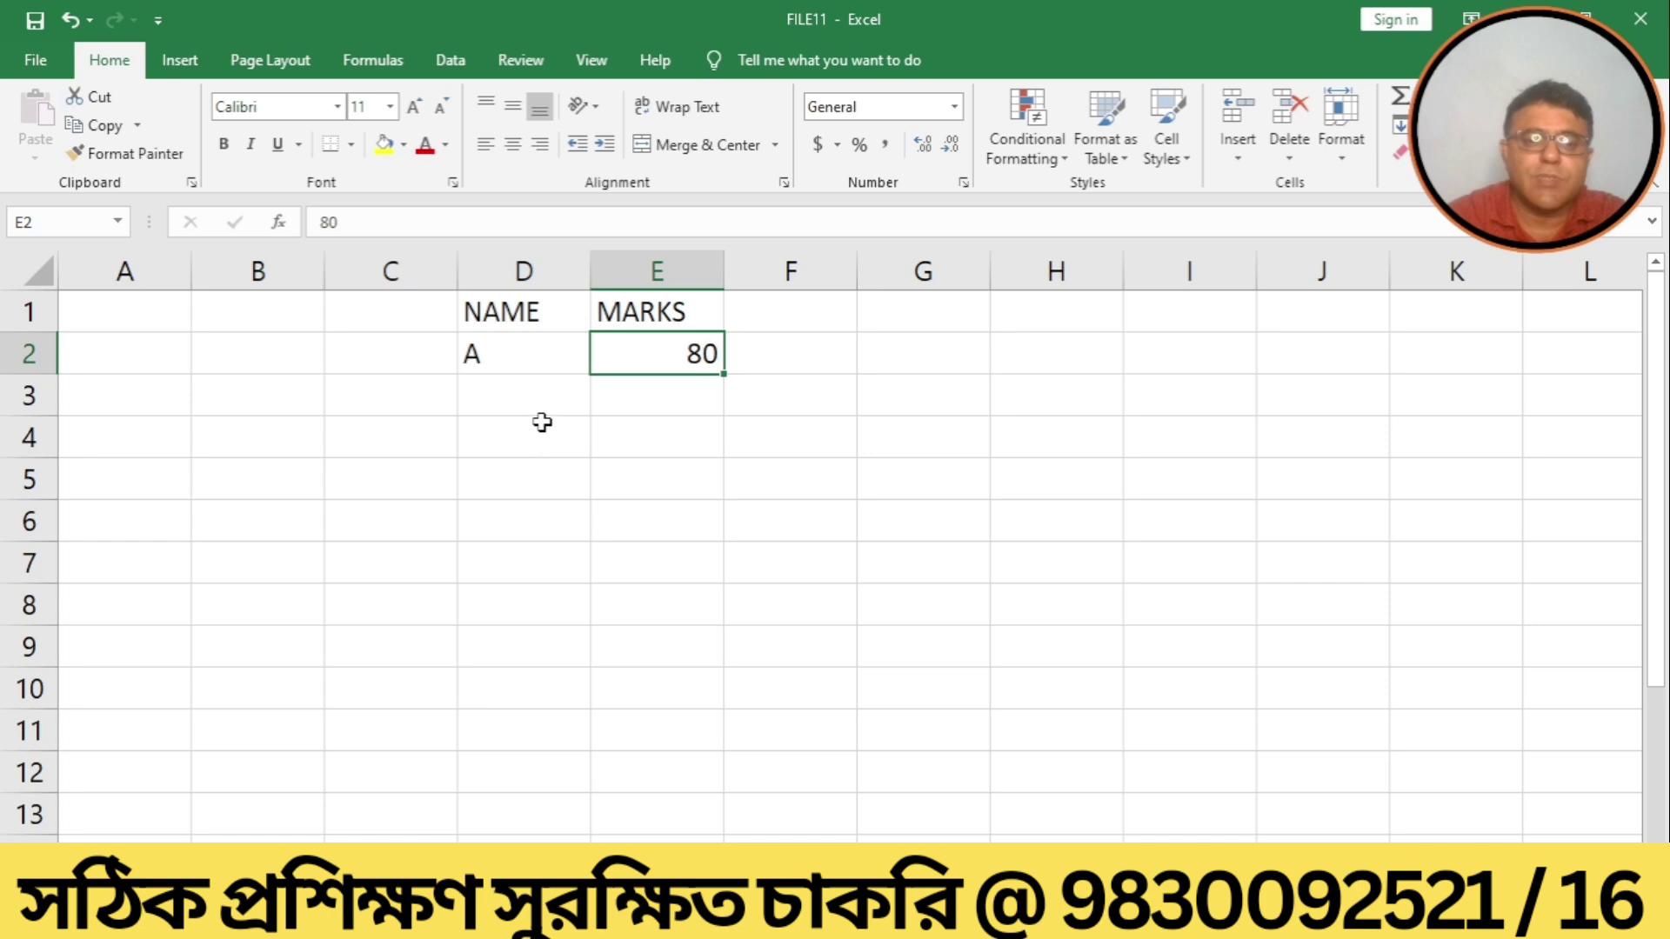
# Add B in D3 with 60 in E3, then save and close FILE11.
pyautogui.click(540, 396)
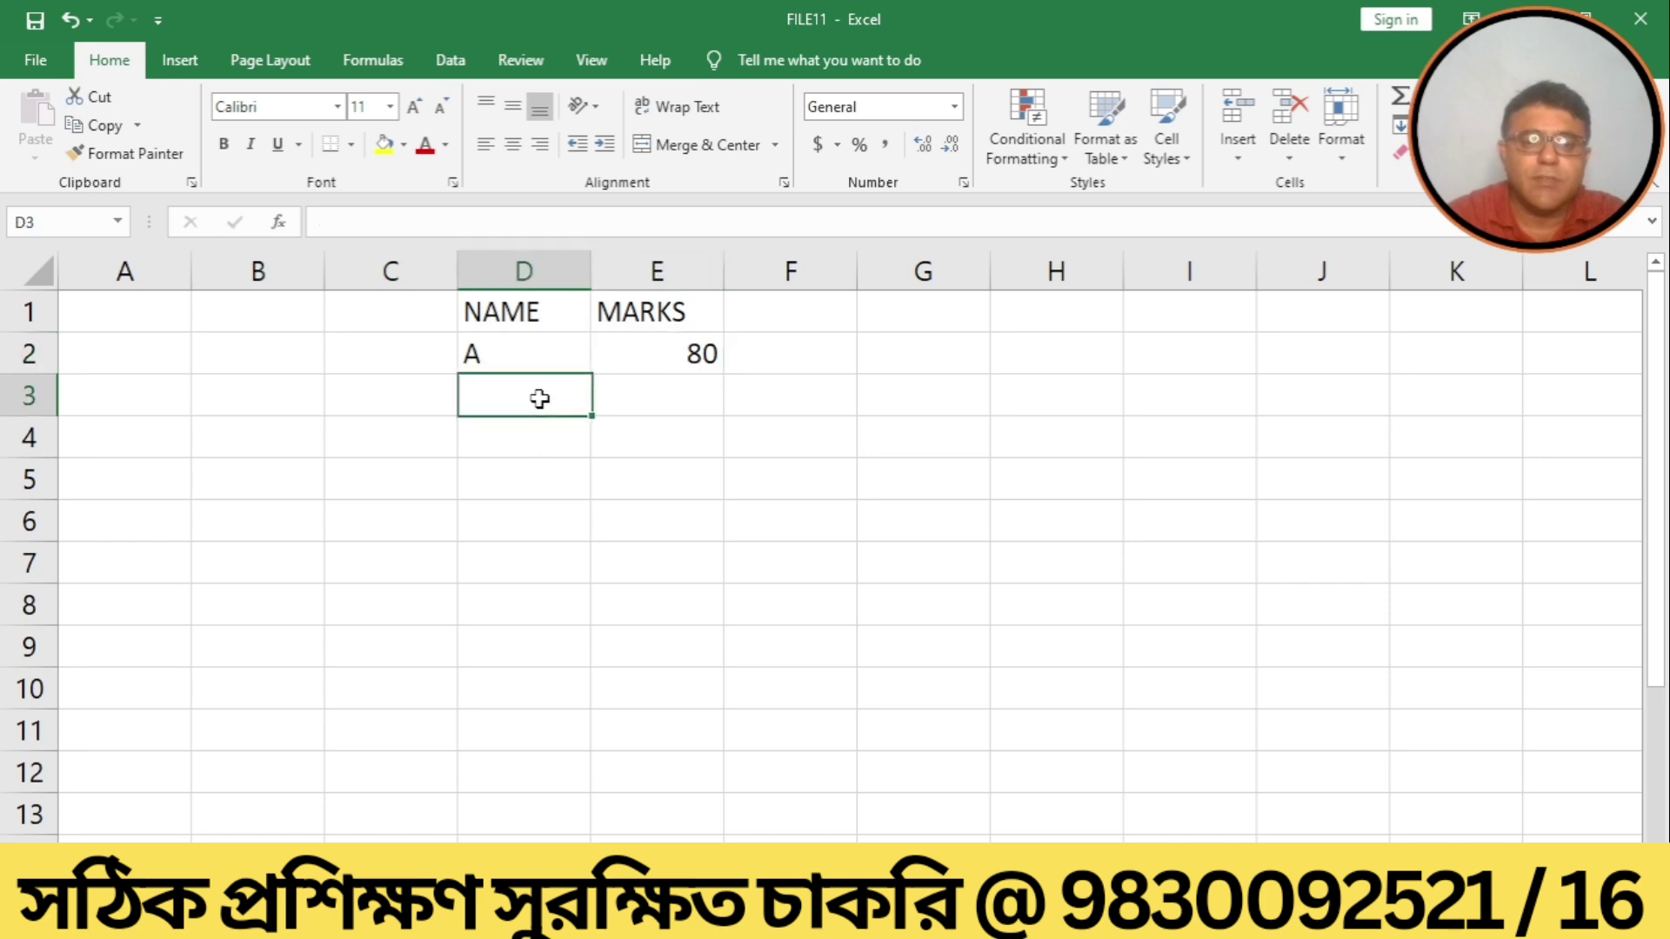
pyautogui.write('B')
pyautogui.press('Tab')
pyautogui.write('60')
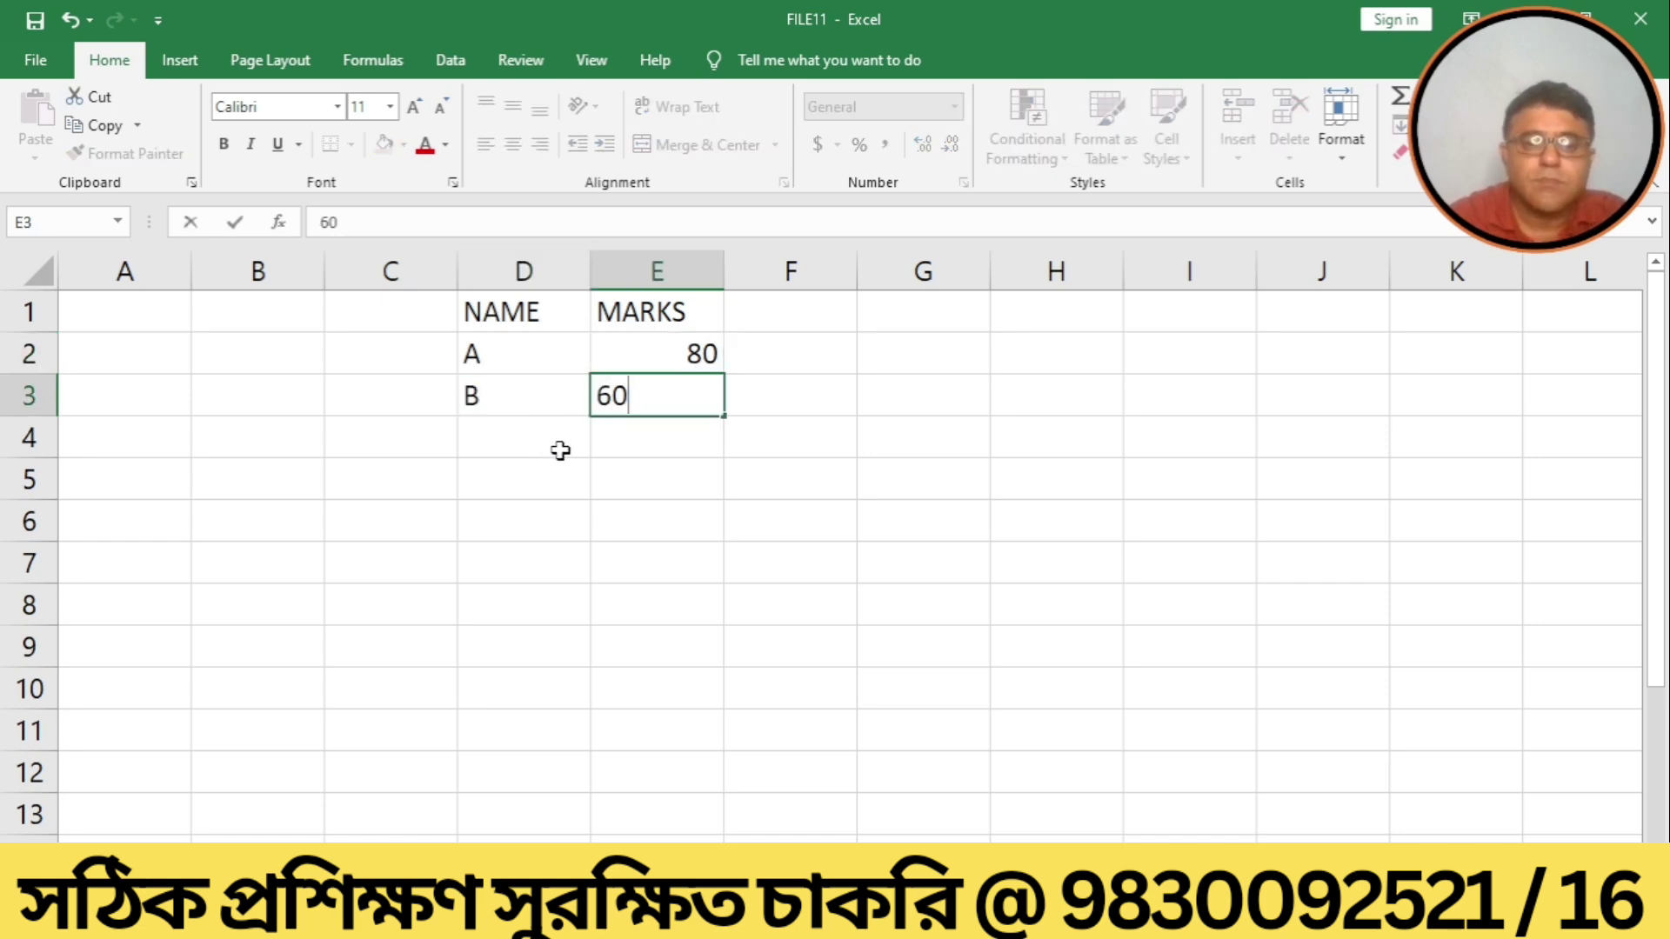
pyautogui.press('Return')
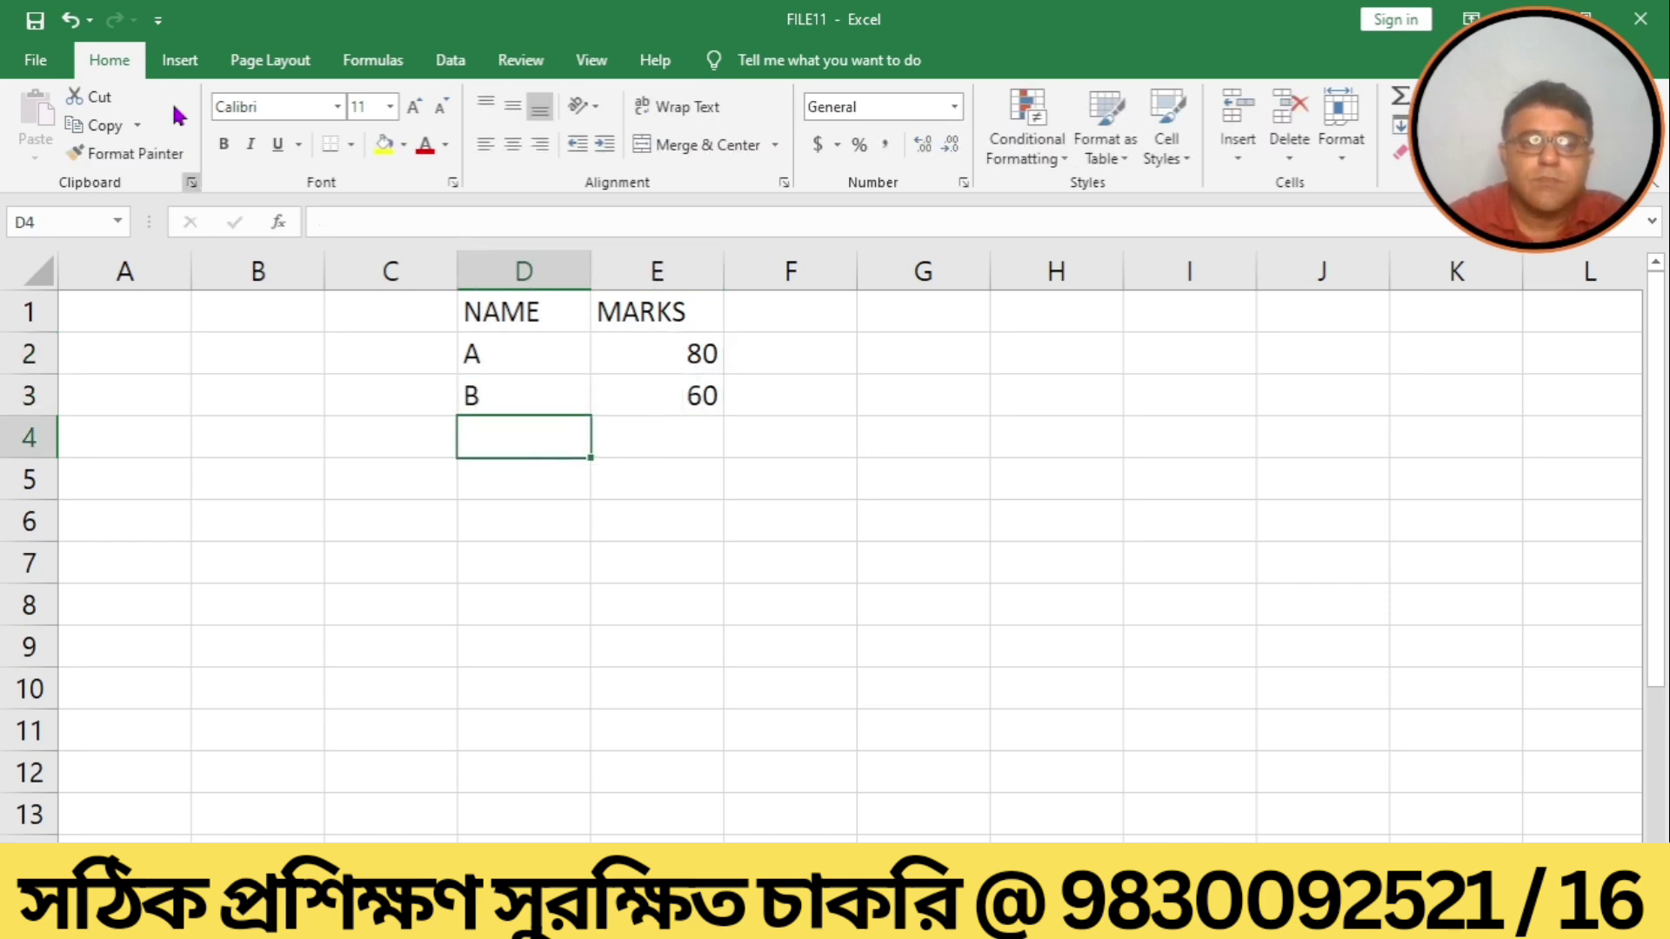
pyautogui.click(41, 64)
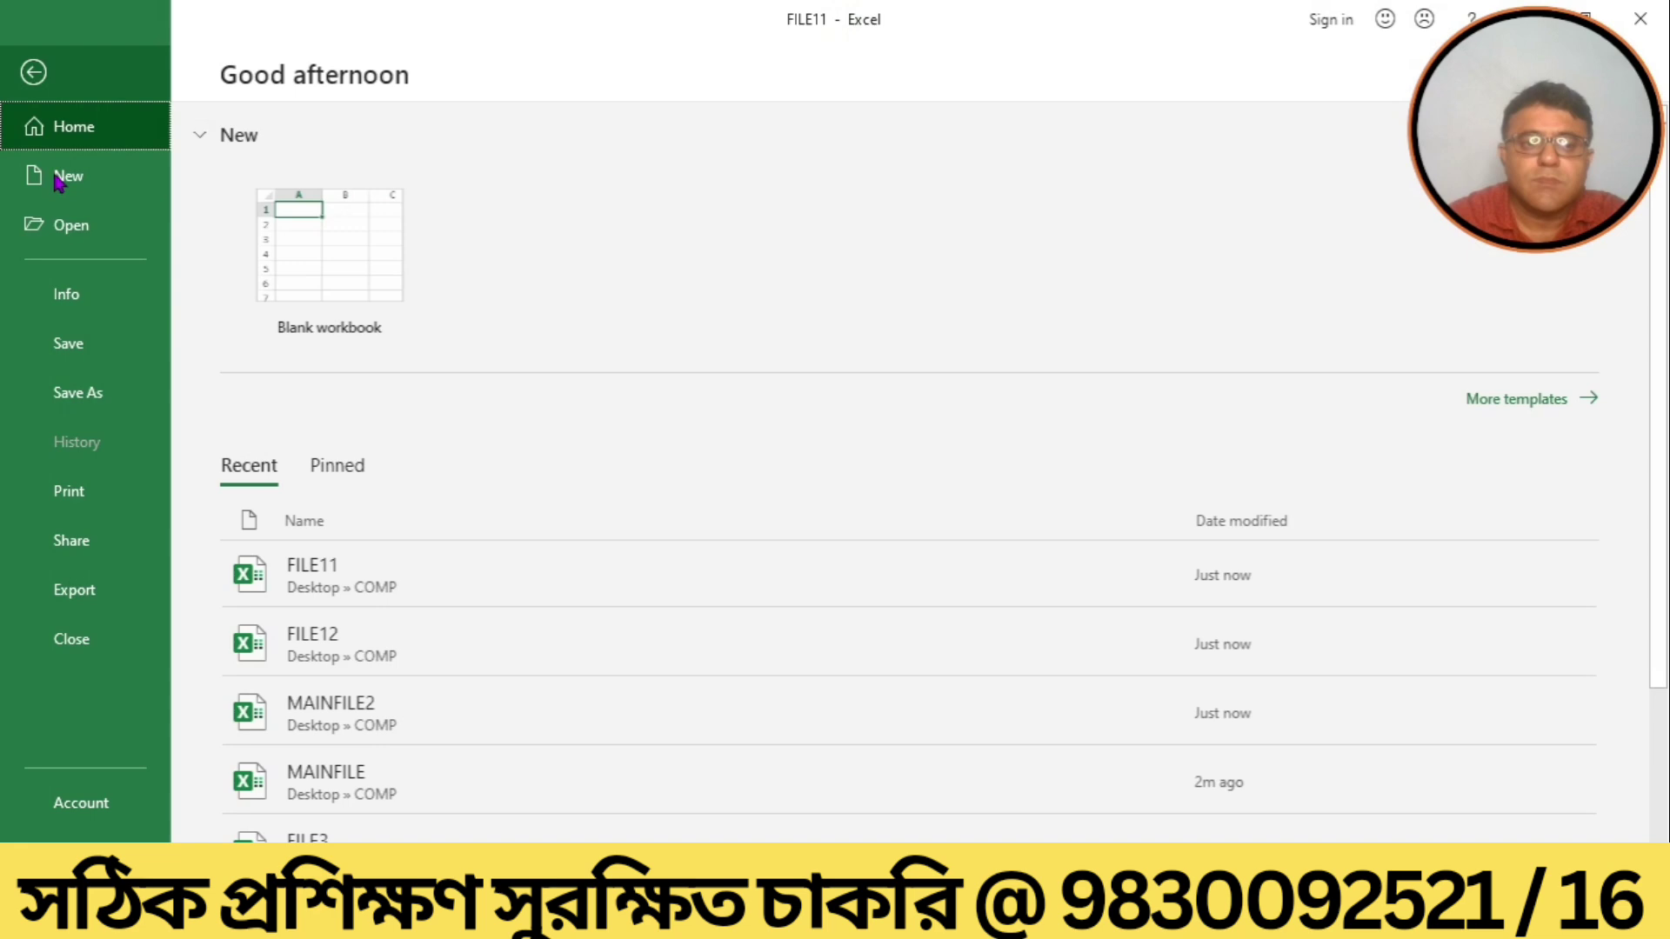
pyautogui.click(67, 348)
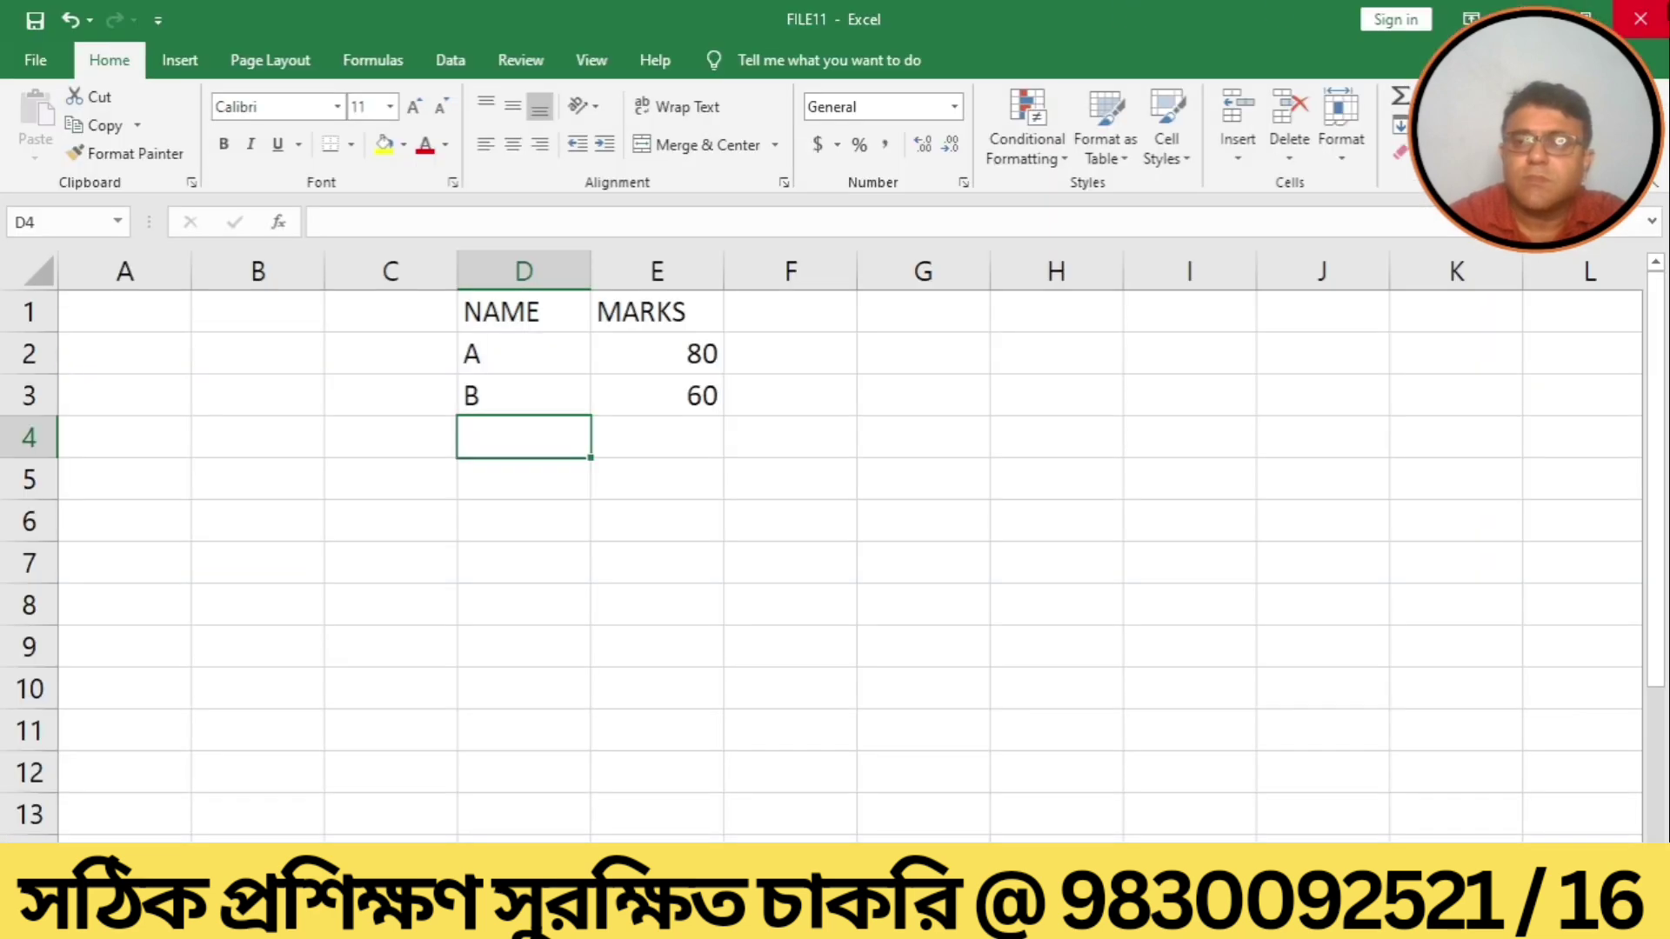
pyautogui.click(1659, 18)
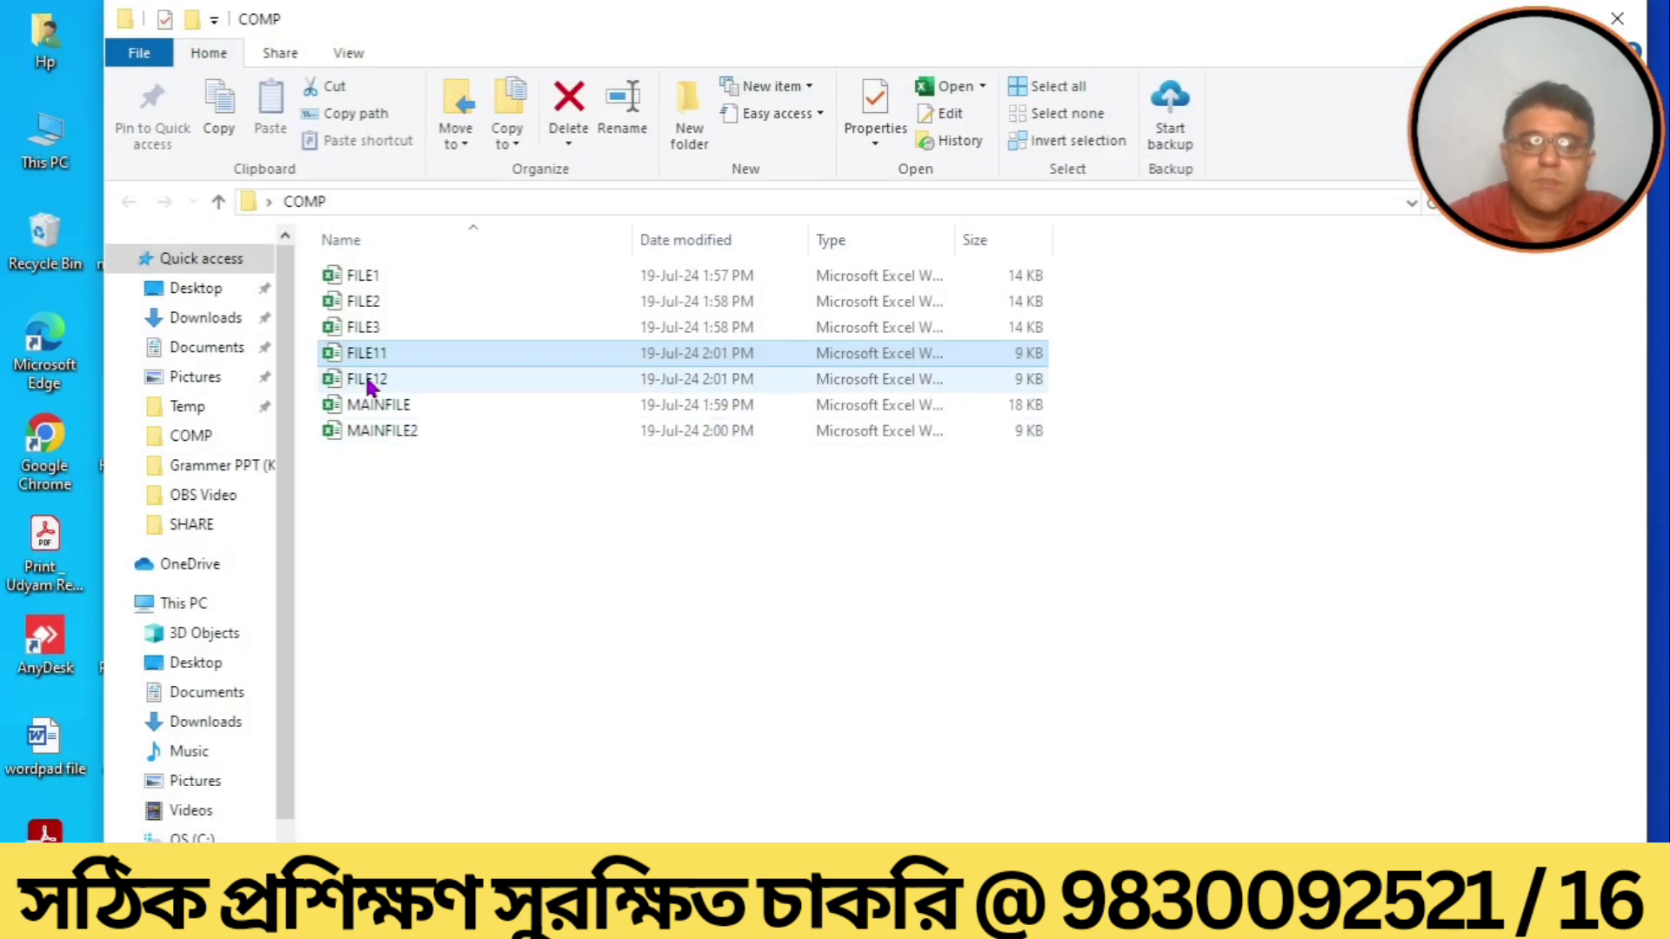
# Open FILE12 from the COMP folder and enter C in D2 with 66 in E2.
pyautogui.click(367, 382)
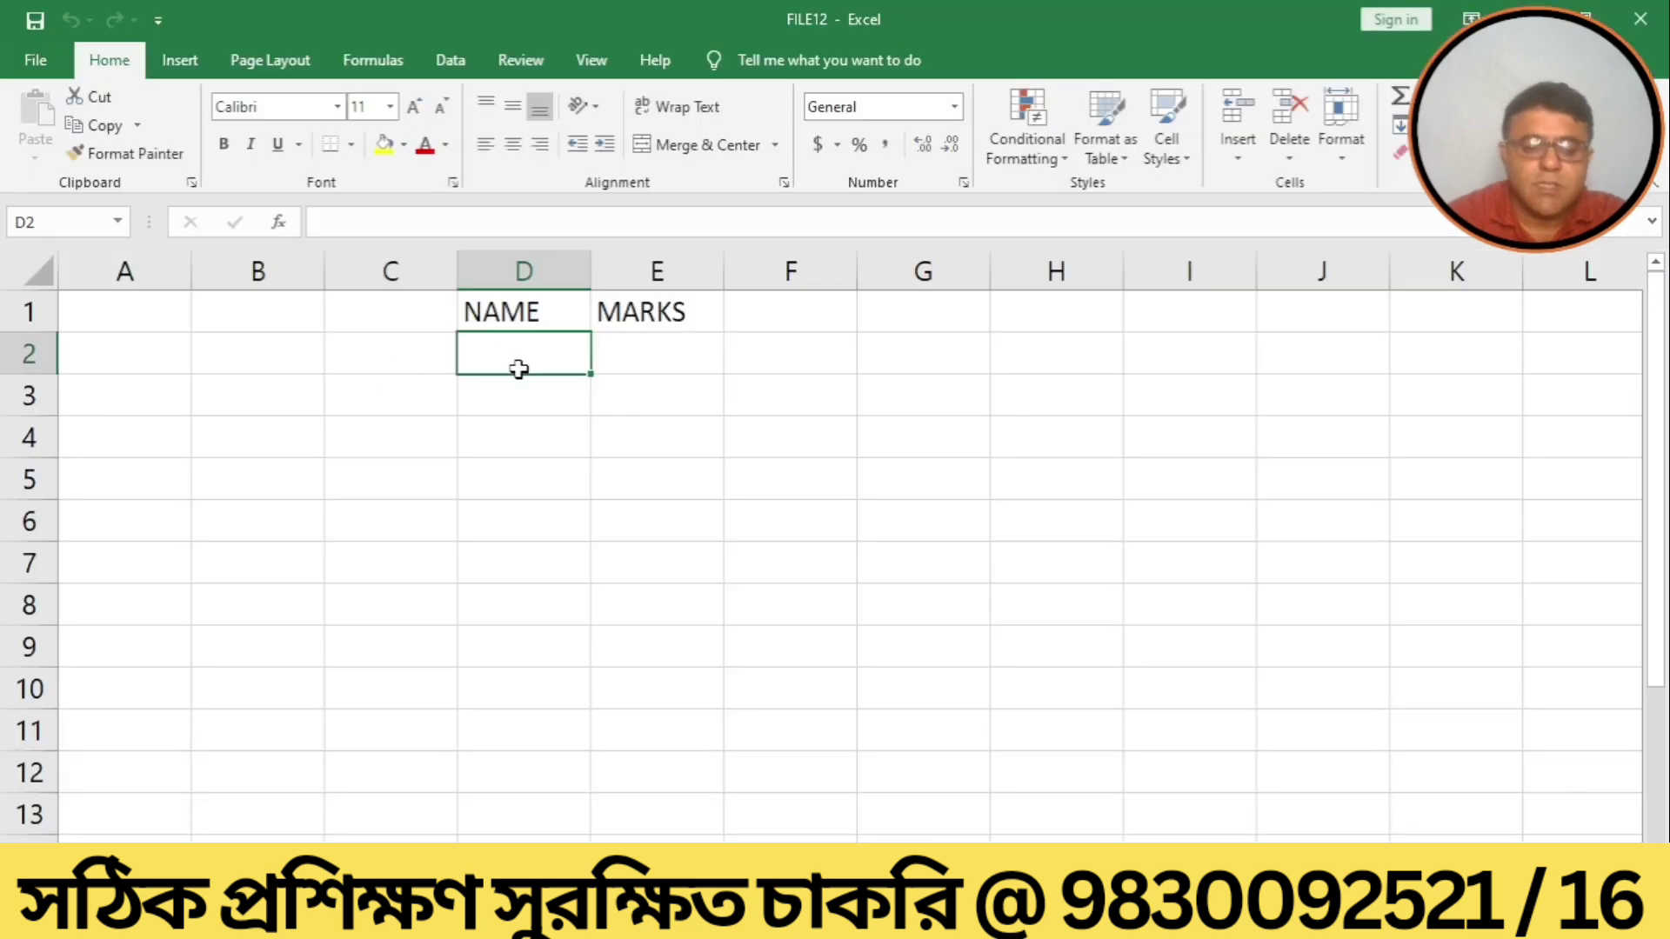
pyautogui.write('C')
pyautogui.press('Tab')
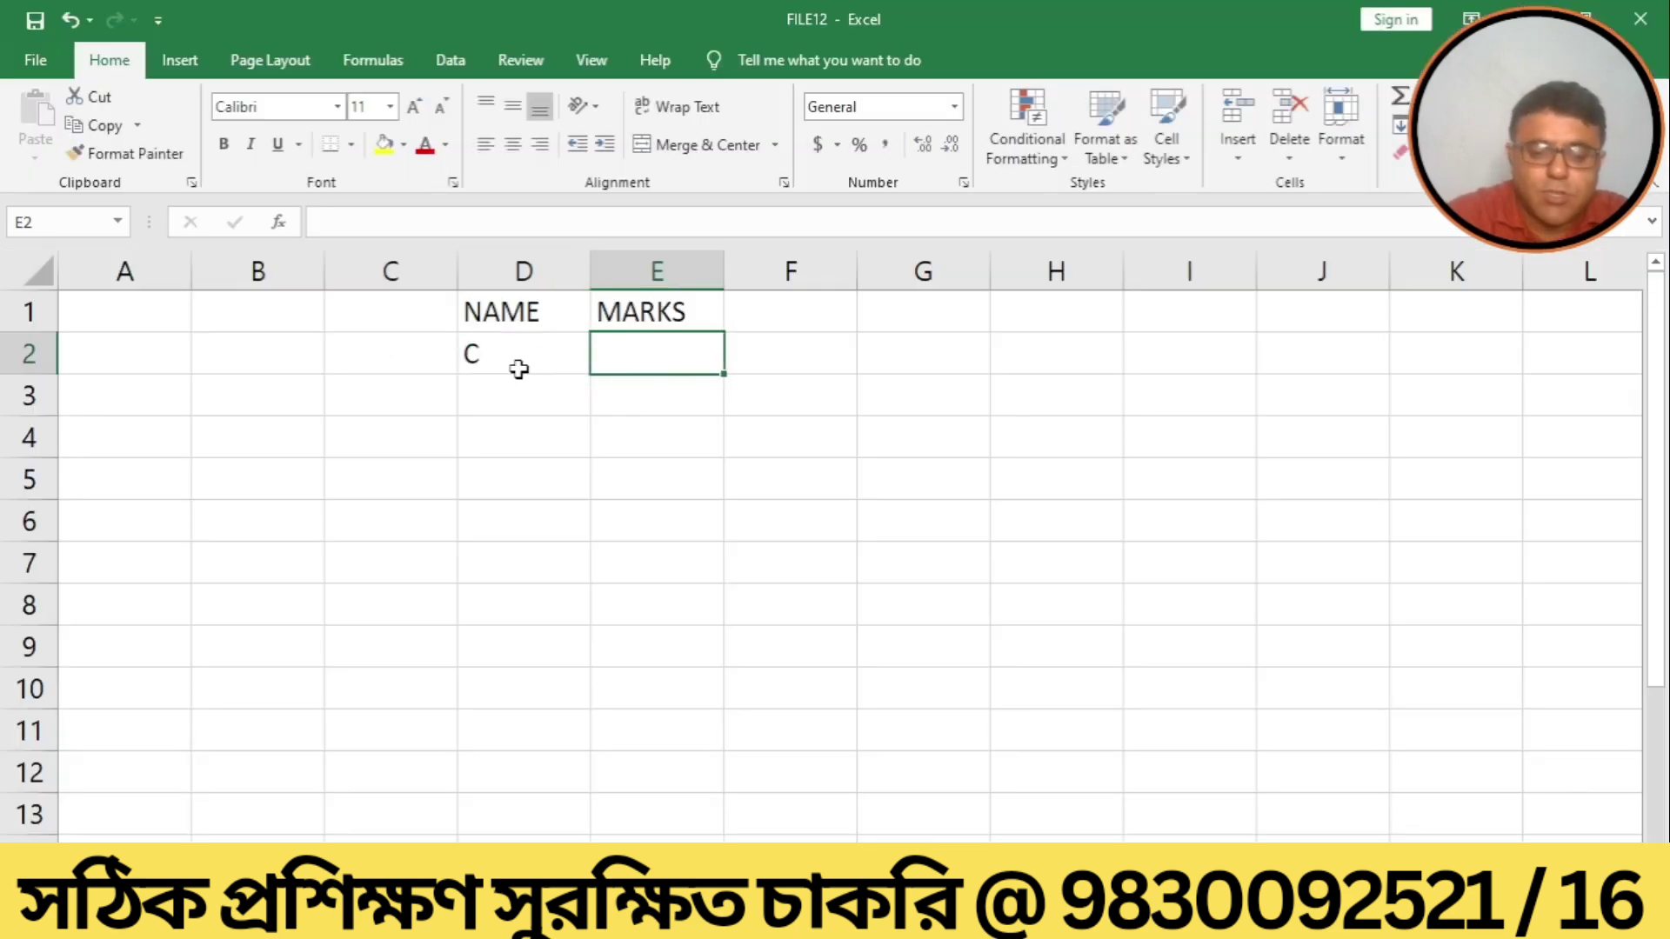
pyautogui.write('66')
pyautogui.press('Return')
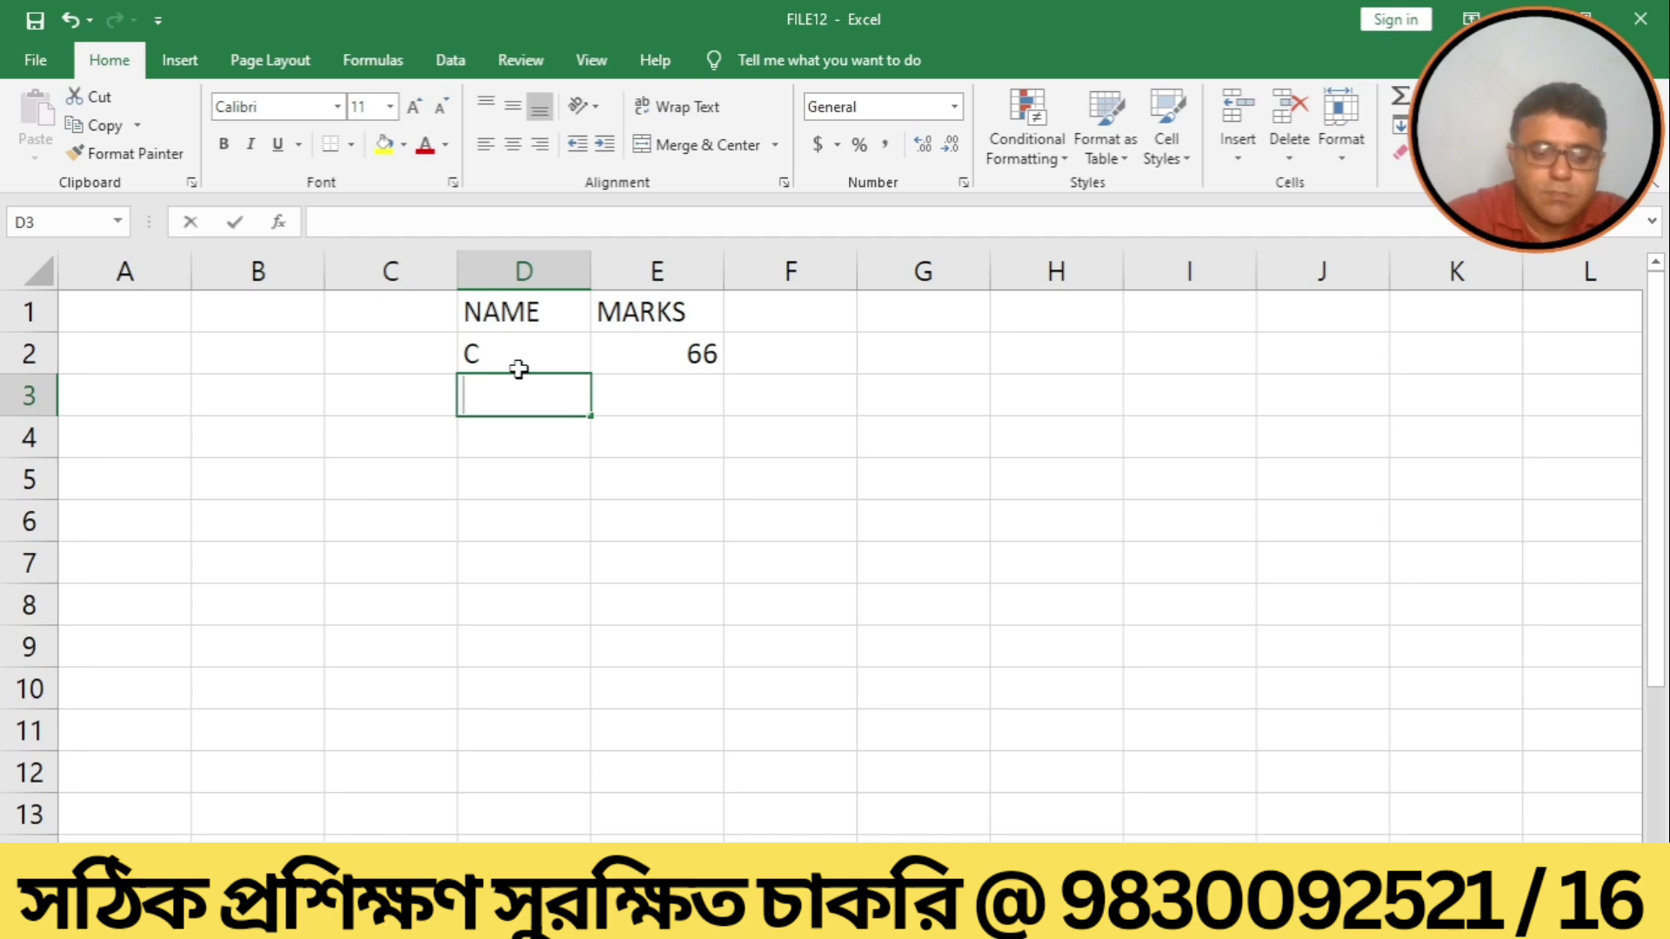
# Enter D in D3 and 90 in E3 of FILE12, then save and close the workbook.
pyautogui.write('C')
pyautogui.write('D')
pyautogui.press('Tab')
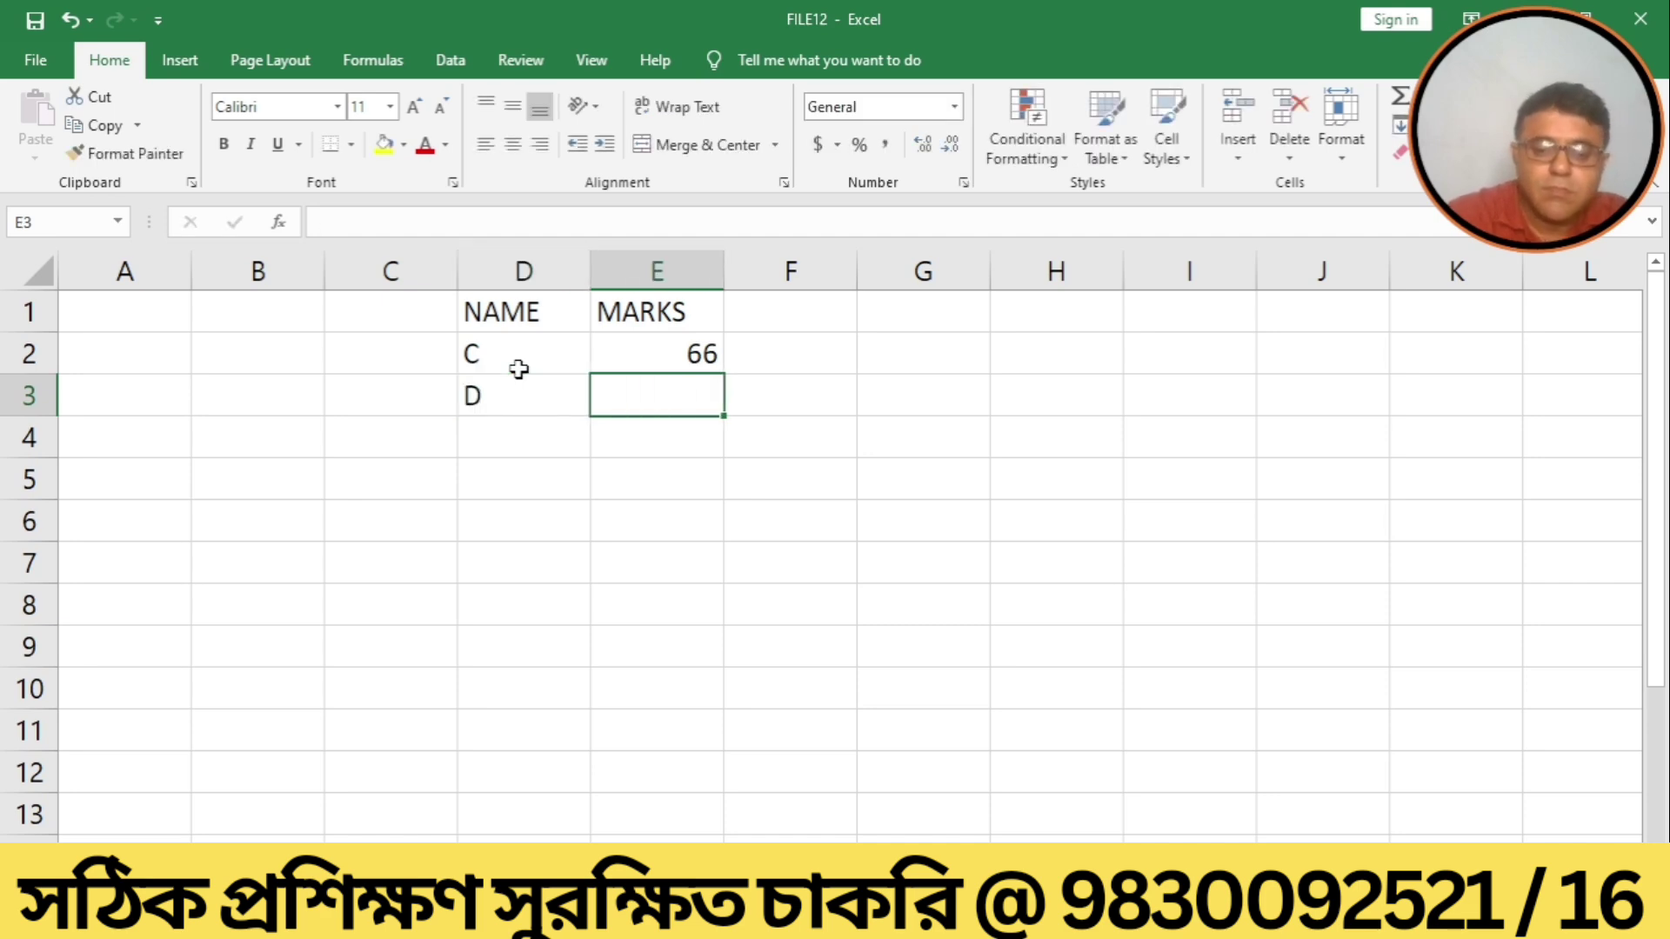
pyautogui.write('90')
pyautogui.click(533, 526)
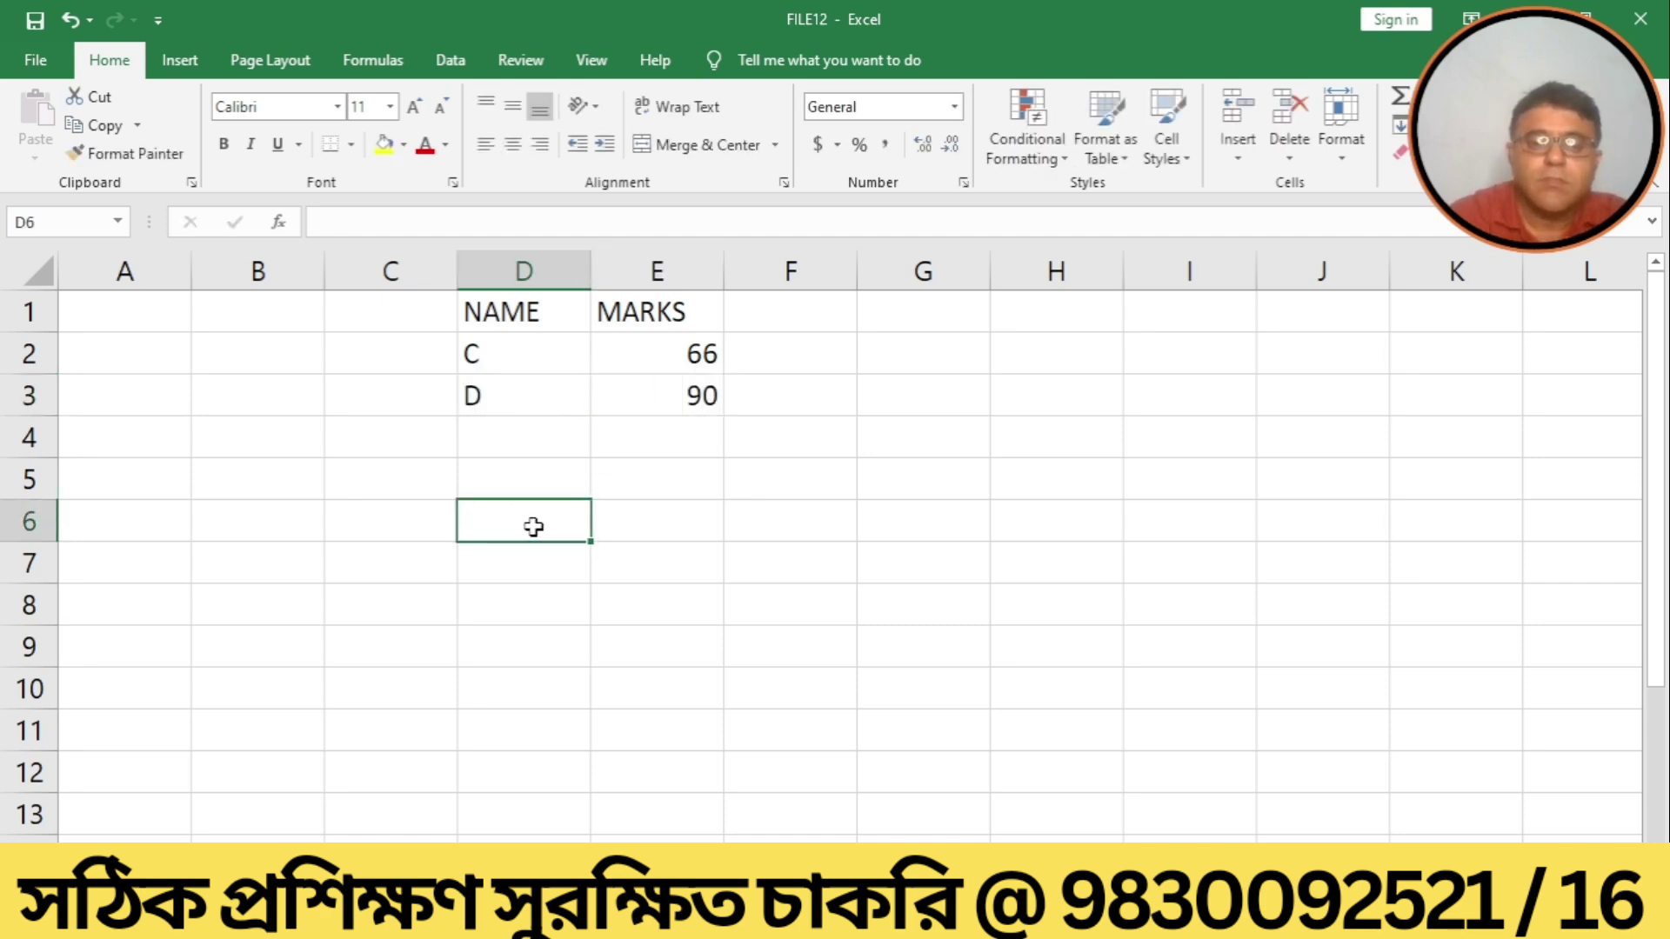
pyautogui.click(36, 73)
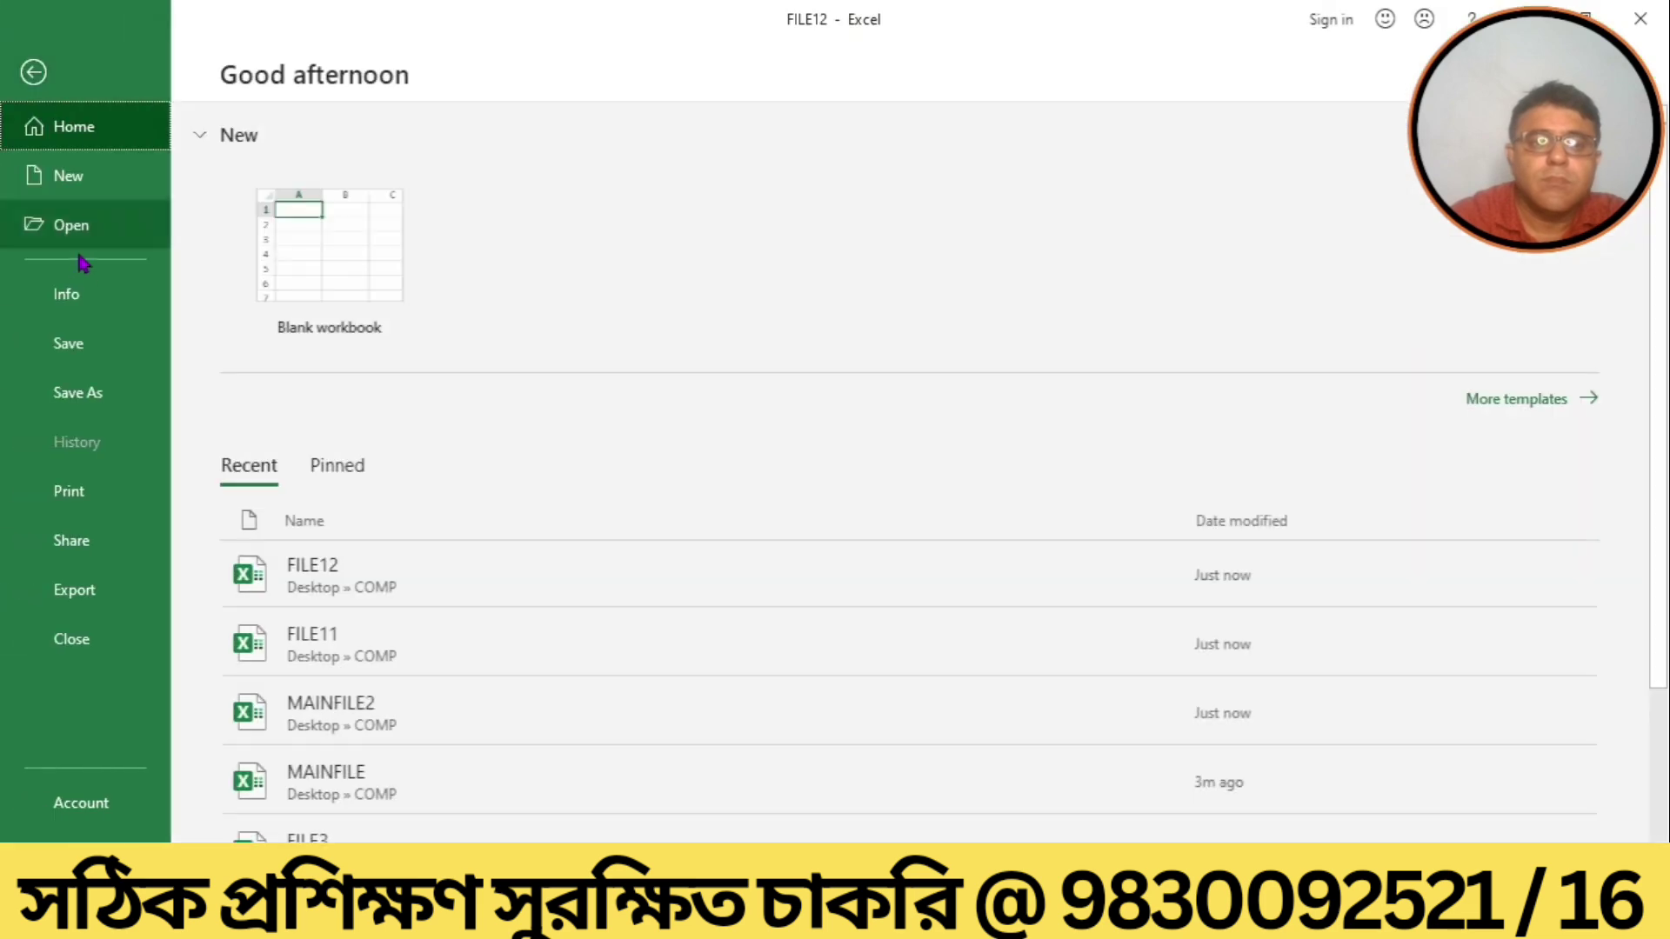
pyautogui.click(81, 337)
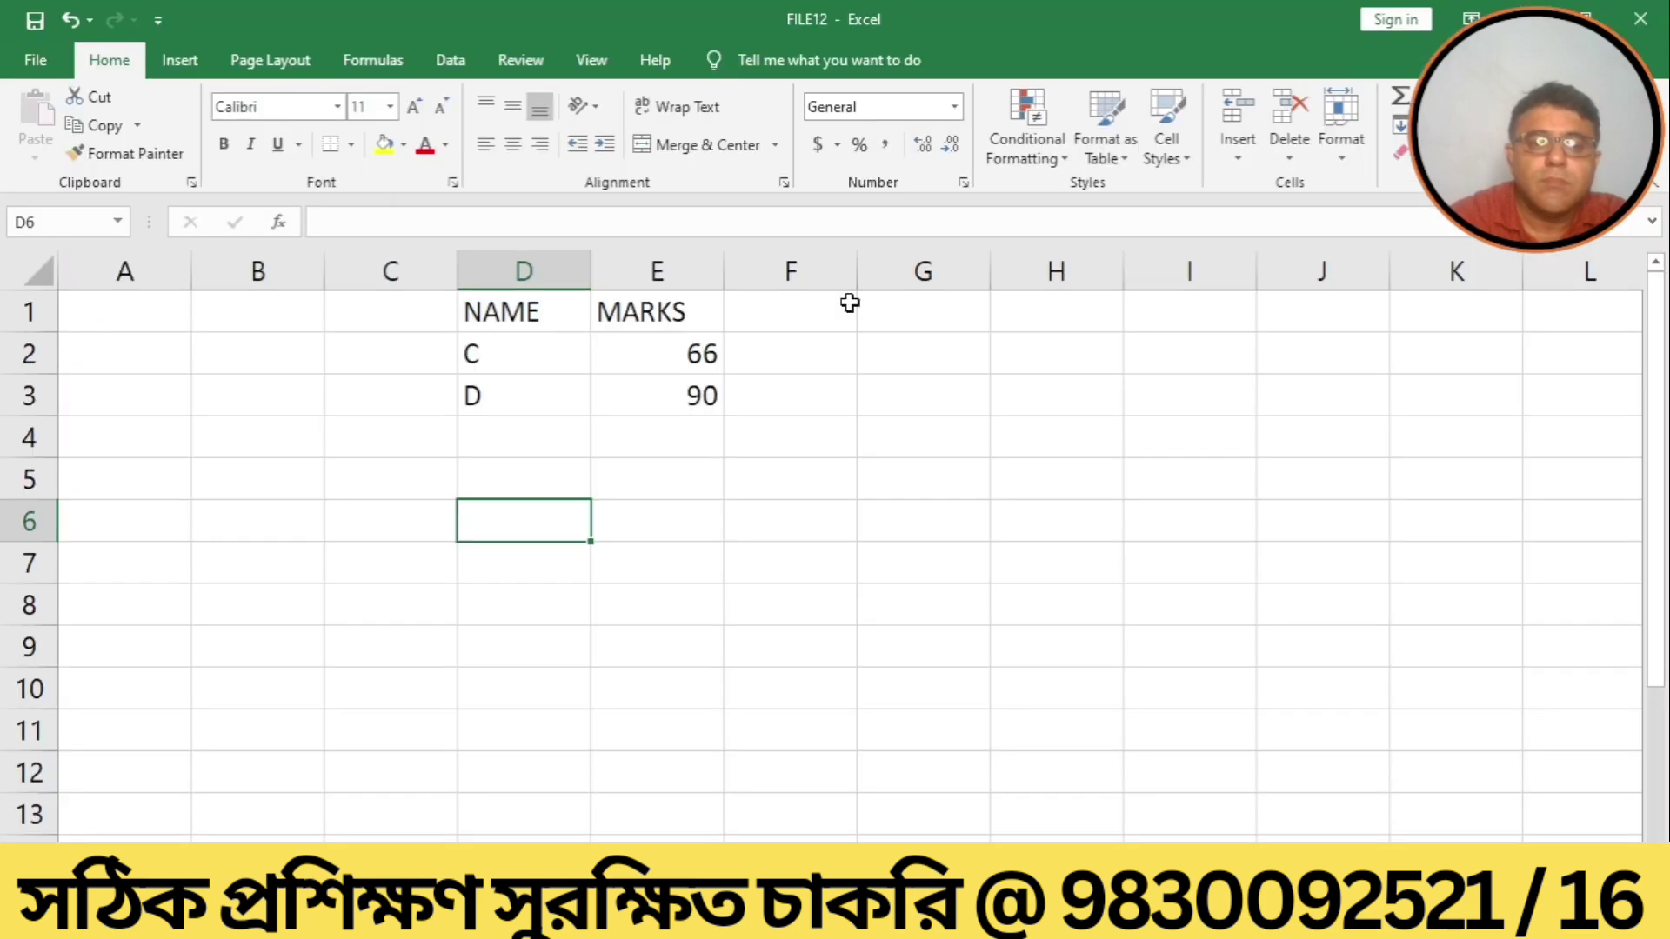
pyautogui.click(1642, 31)
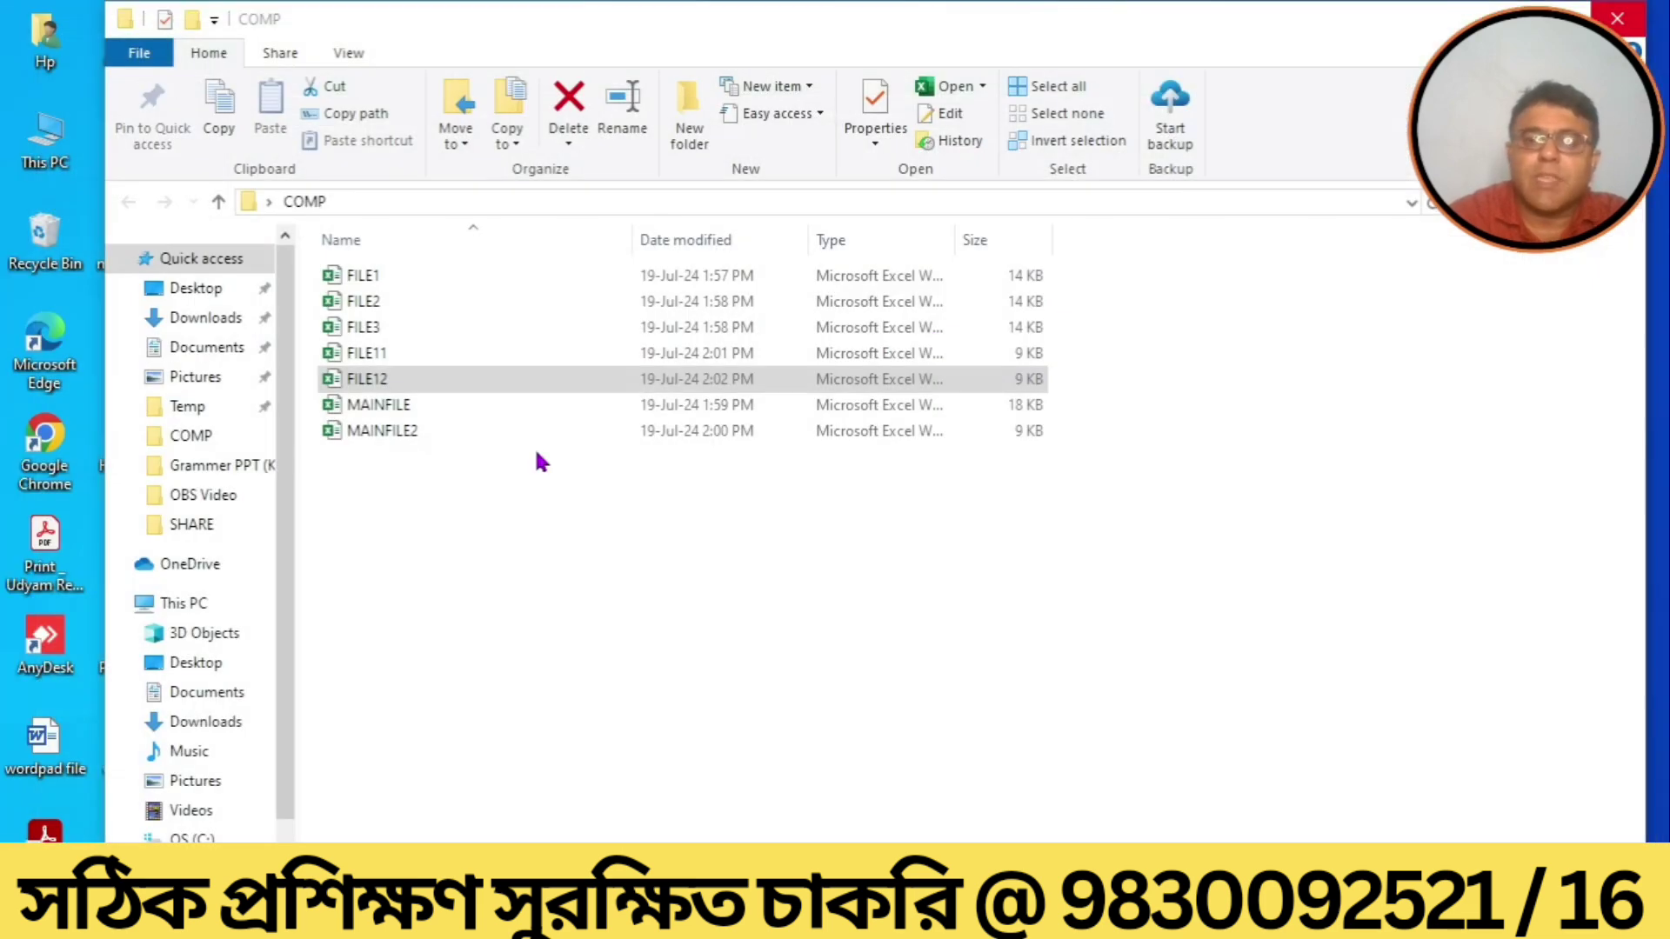
# Open MAINFILE2 from the COMP folder and share it with the old shared workbooks feature, declining the offer to turn sharing off.
pyautogui.click(405, 439)
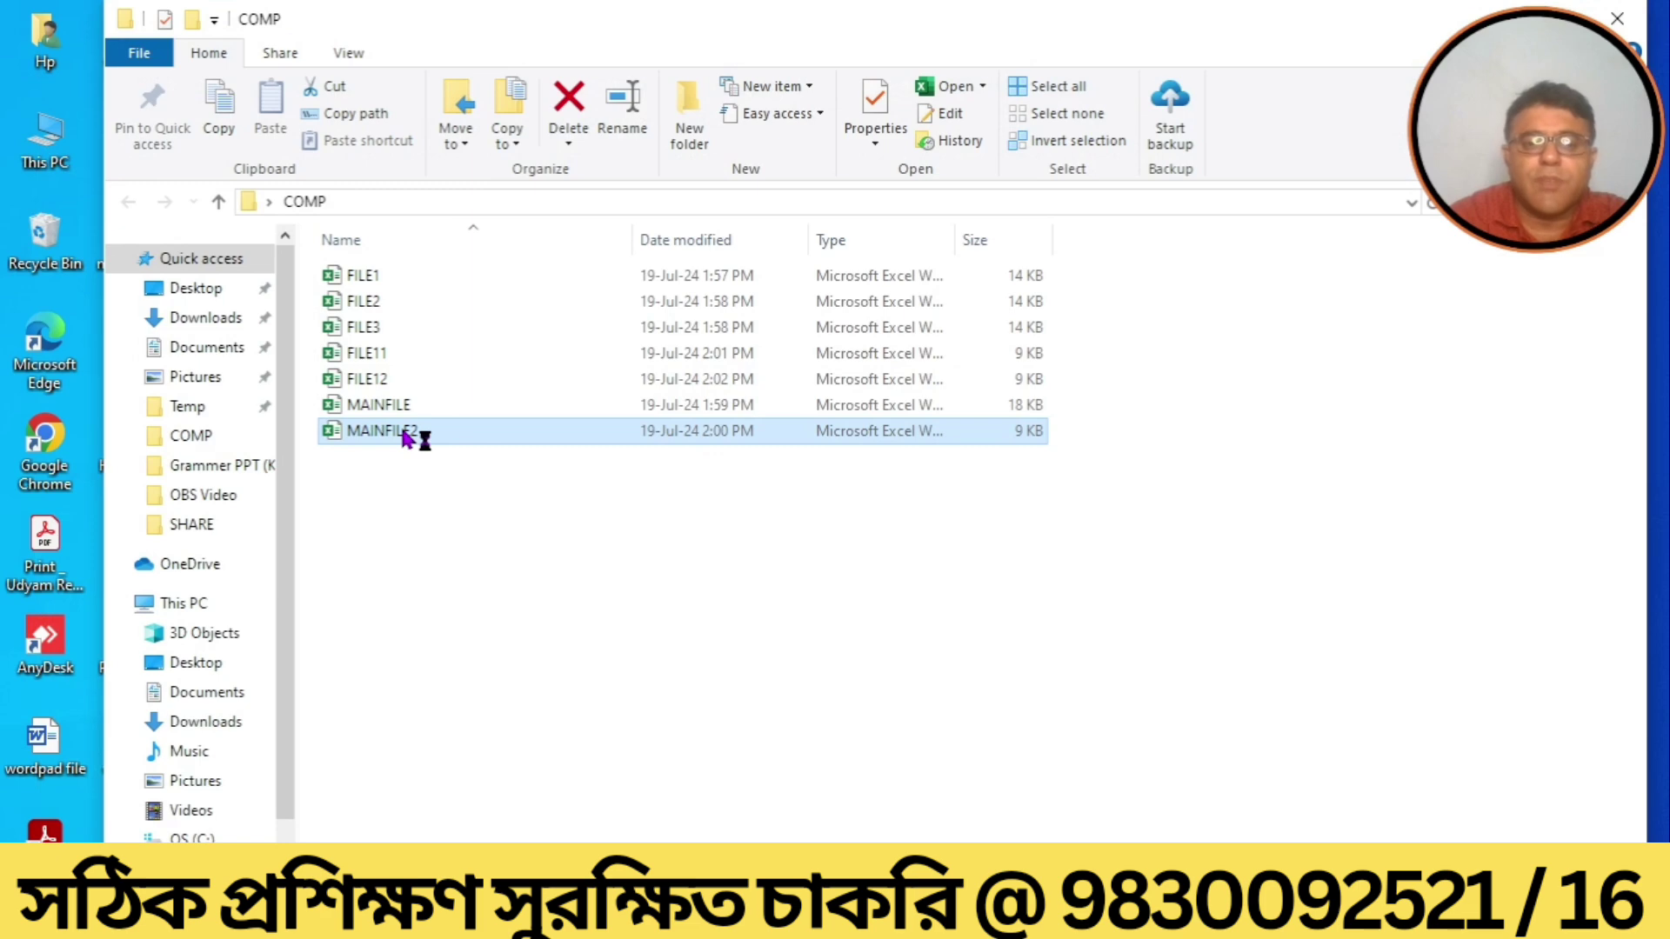
pyautogui.doubleClick(405, 439)
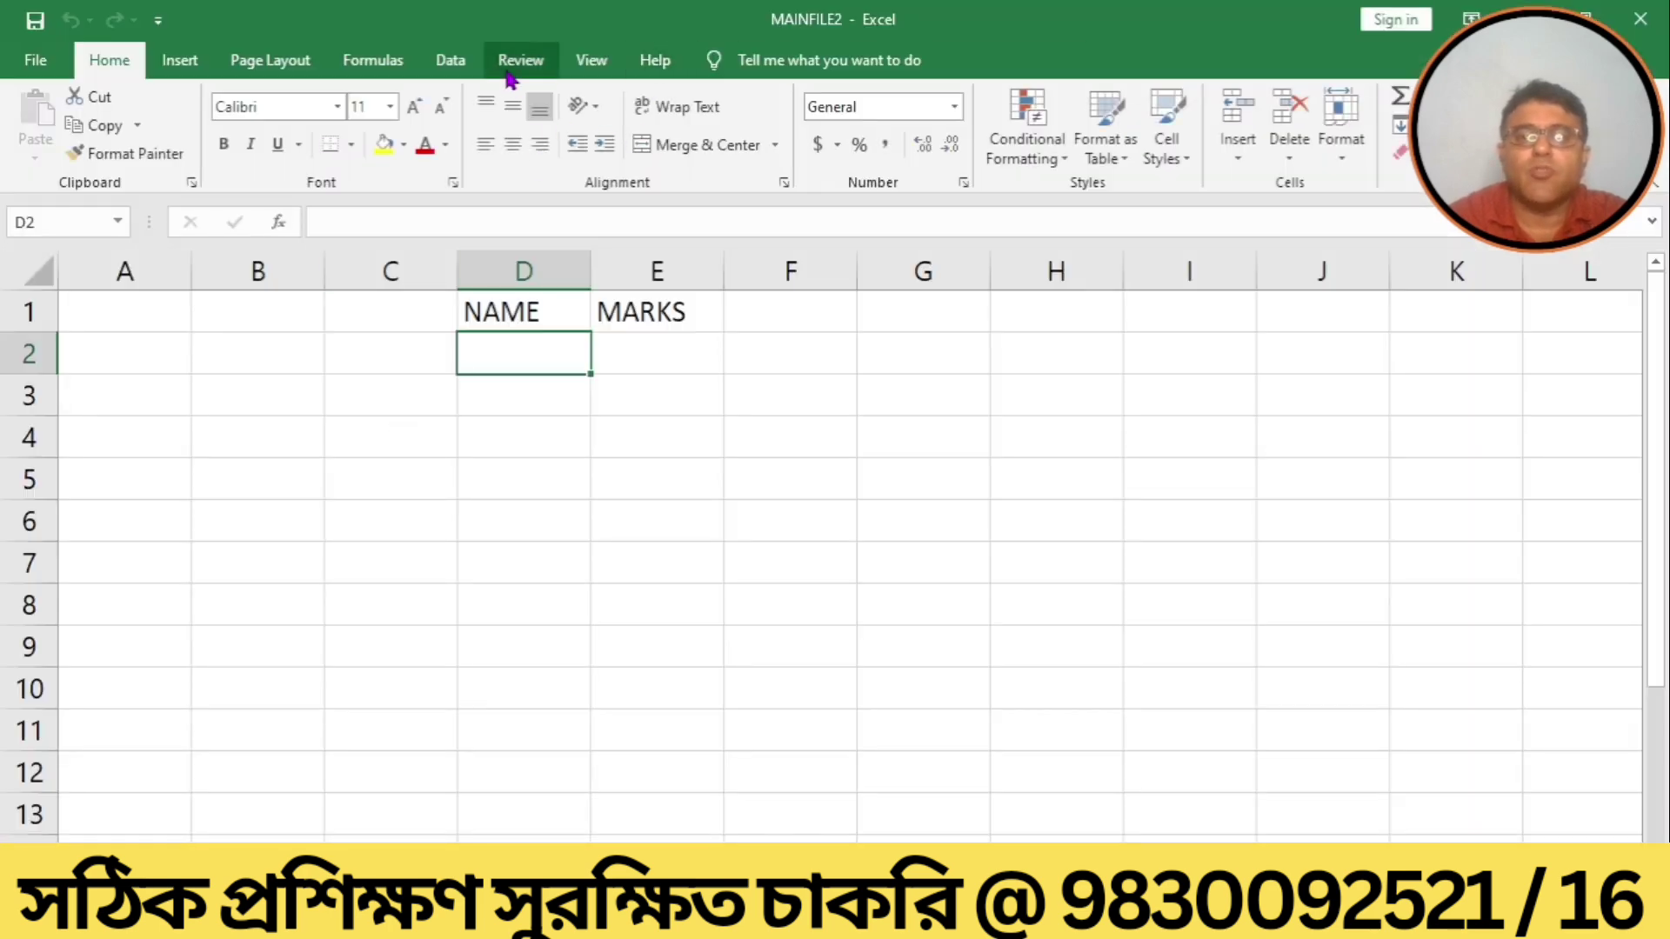
pyautogui.click(452, 63)
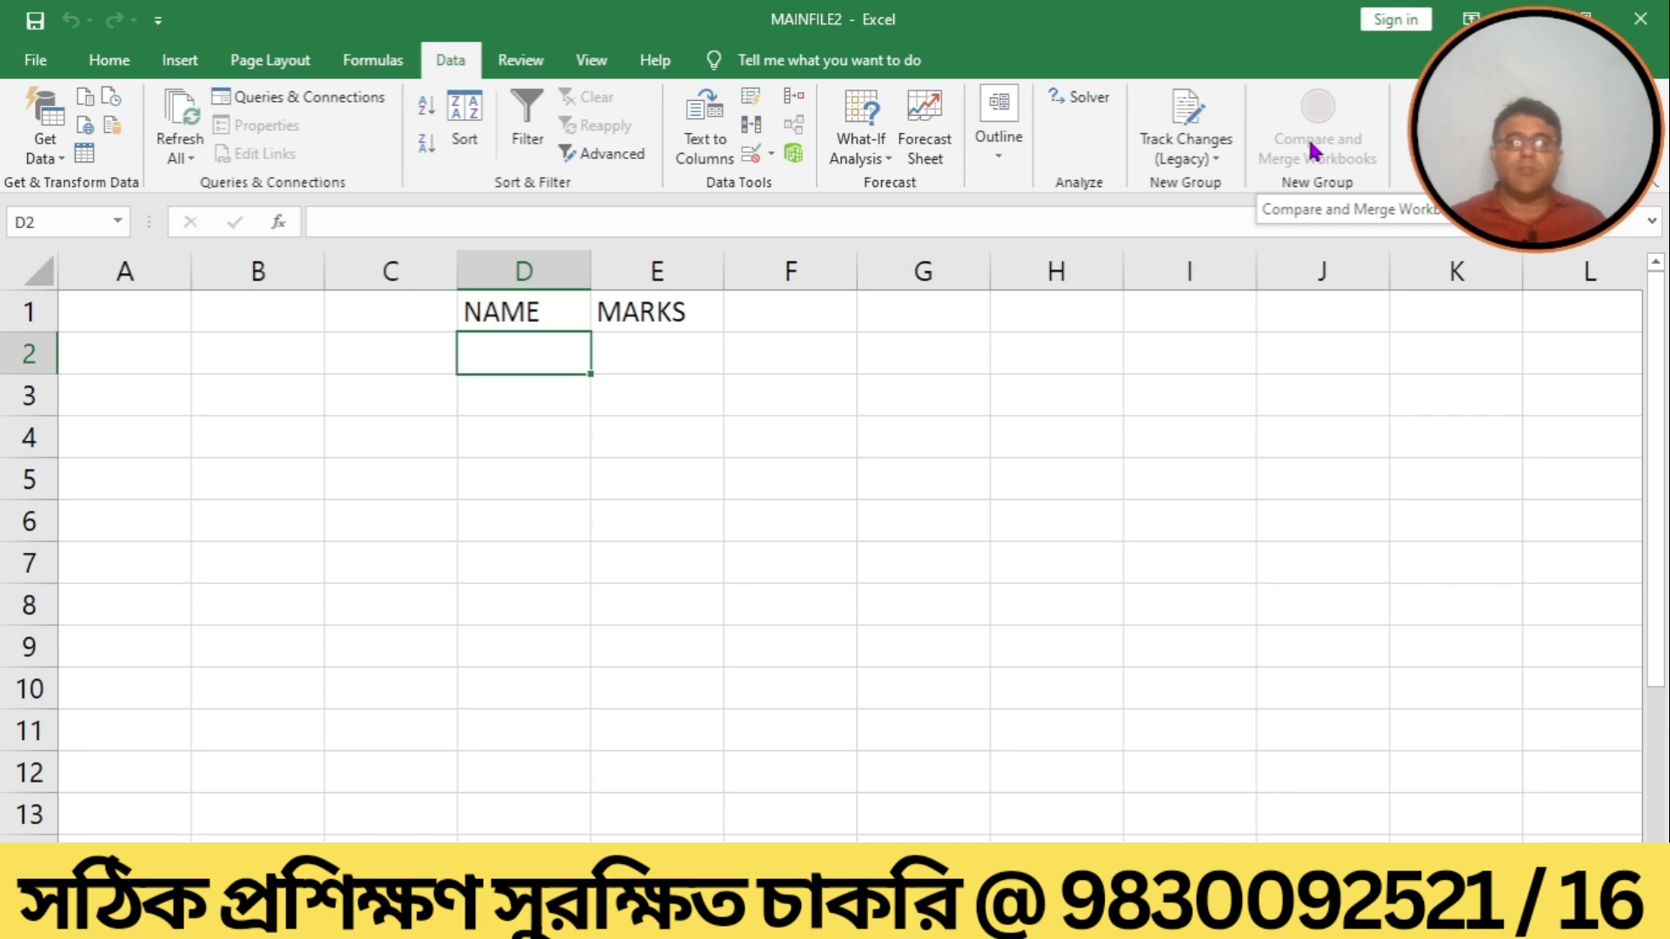
pyautogui.click(514, 63)
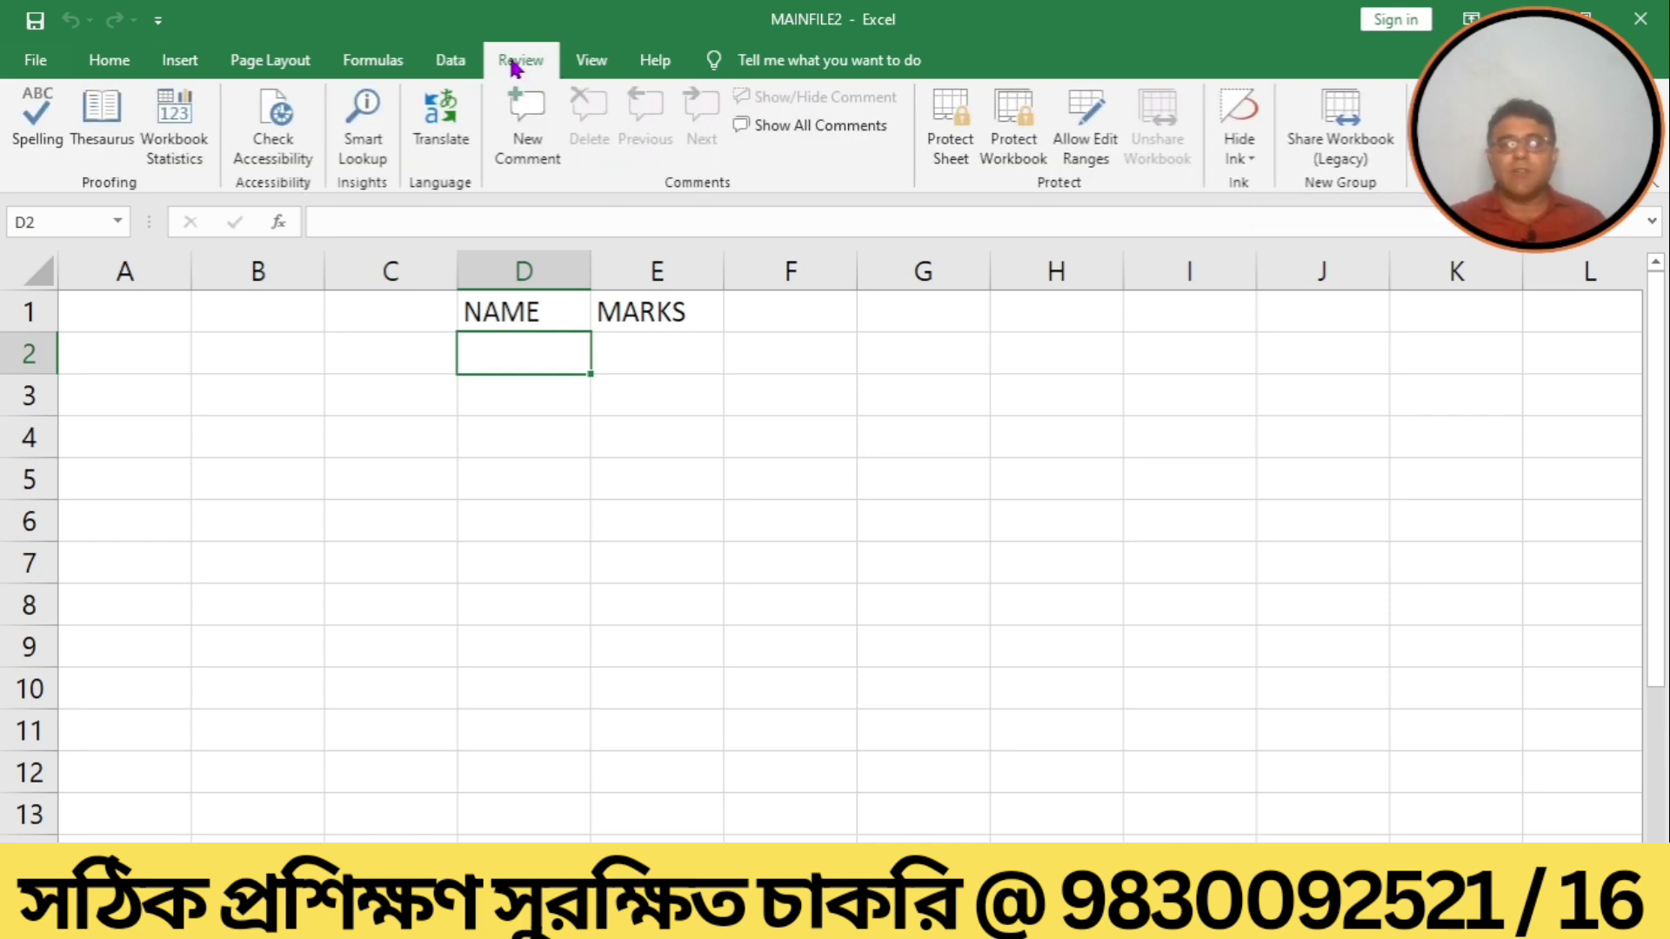
pyautogui.click(1367, 139)
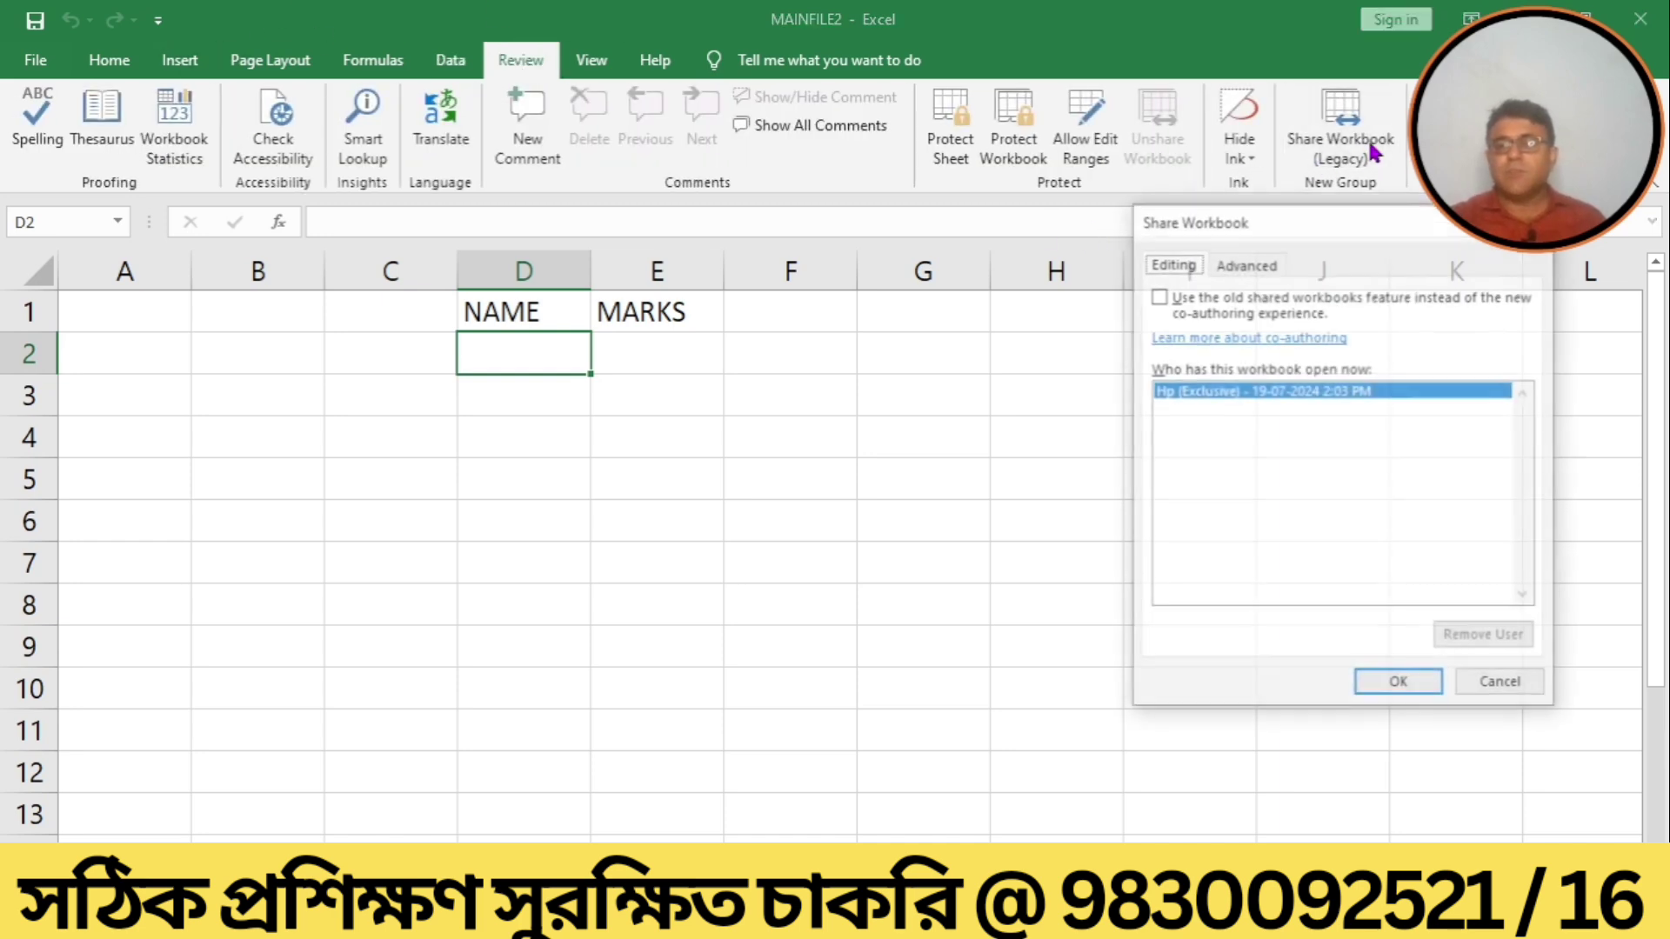
pyautogui.click(1156, 296)
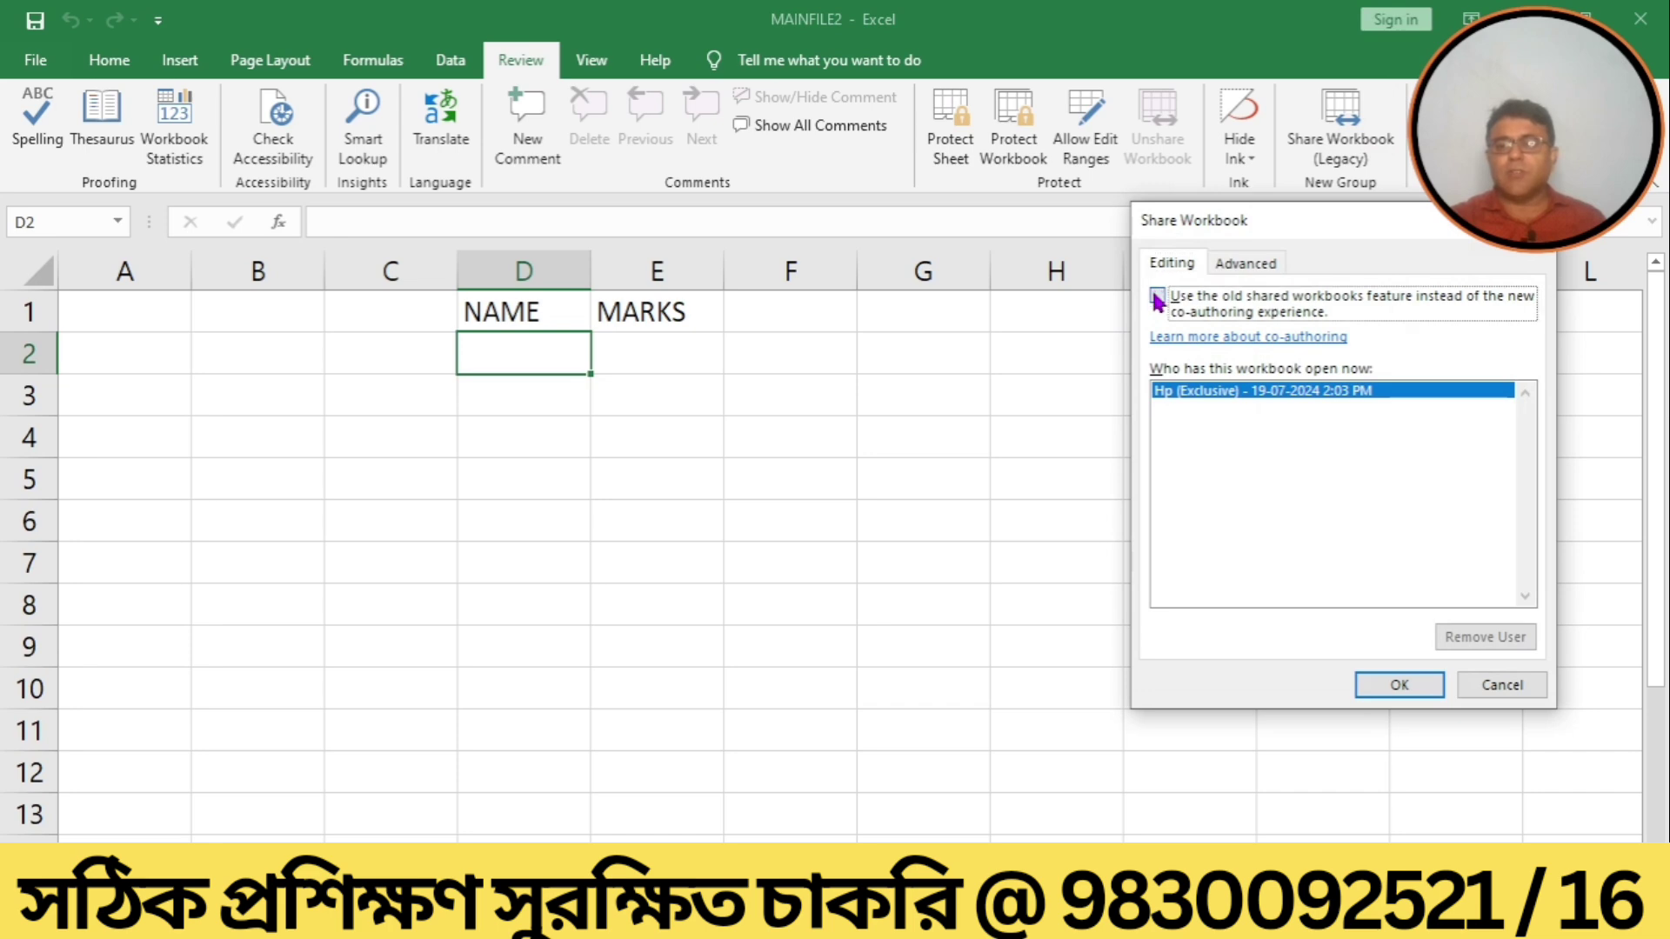
pyautogui.click(1396, 685)
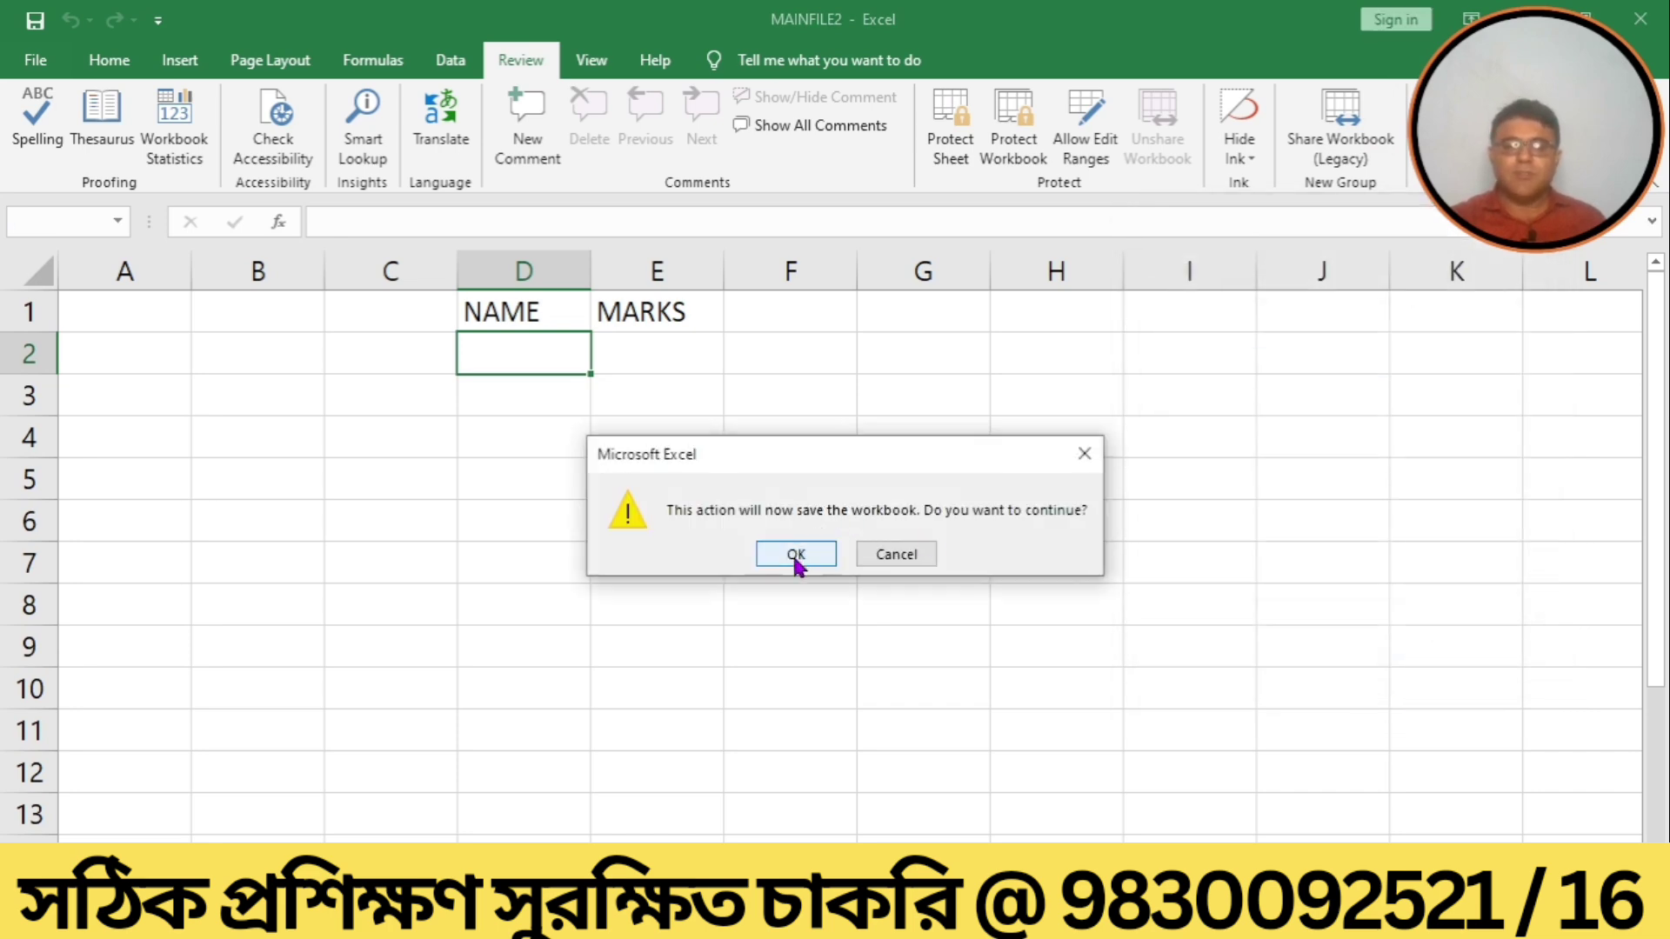
pyautogui.click(793, 555)
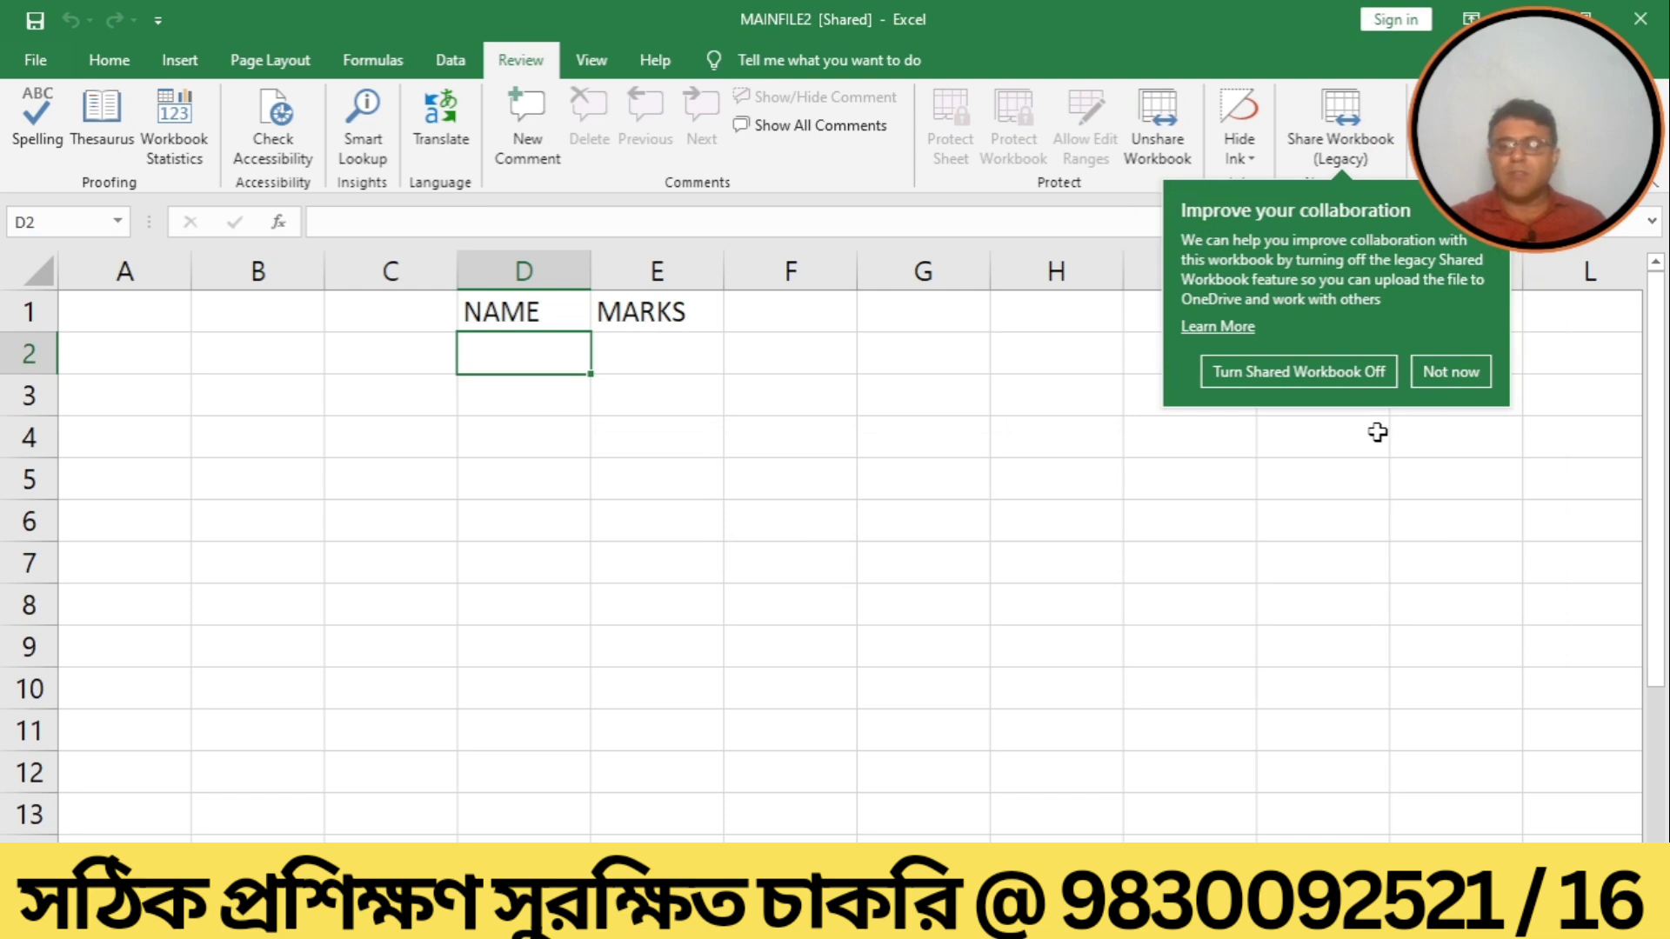
pyautogui.click(1451, 372)
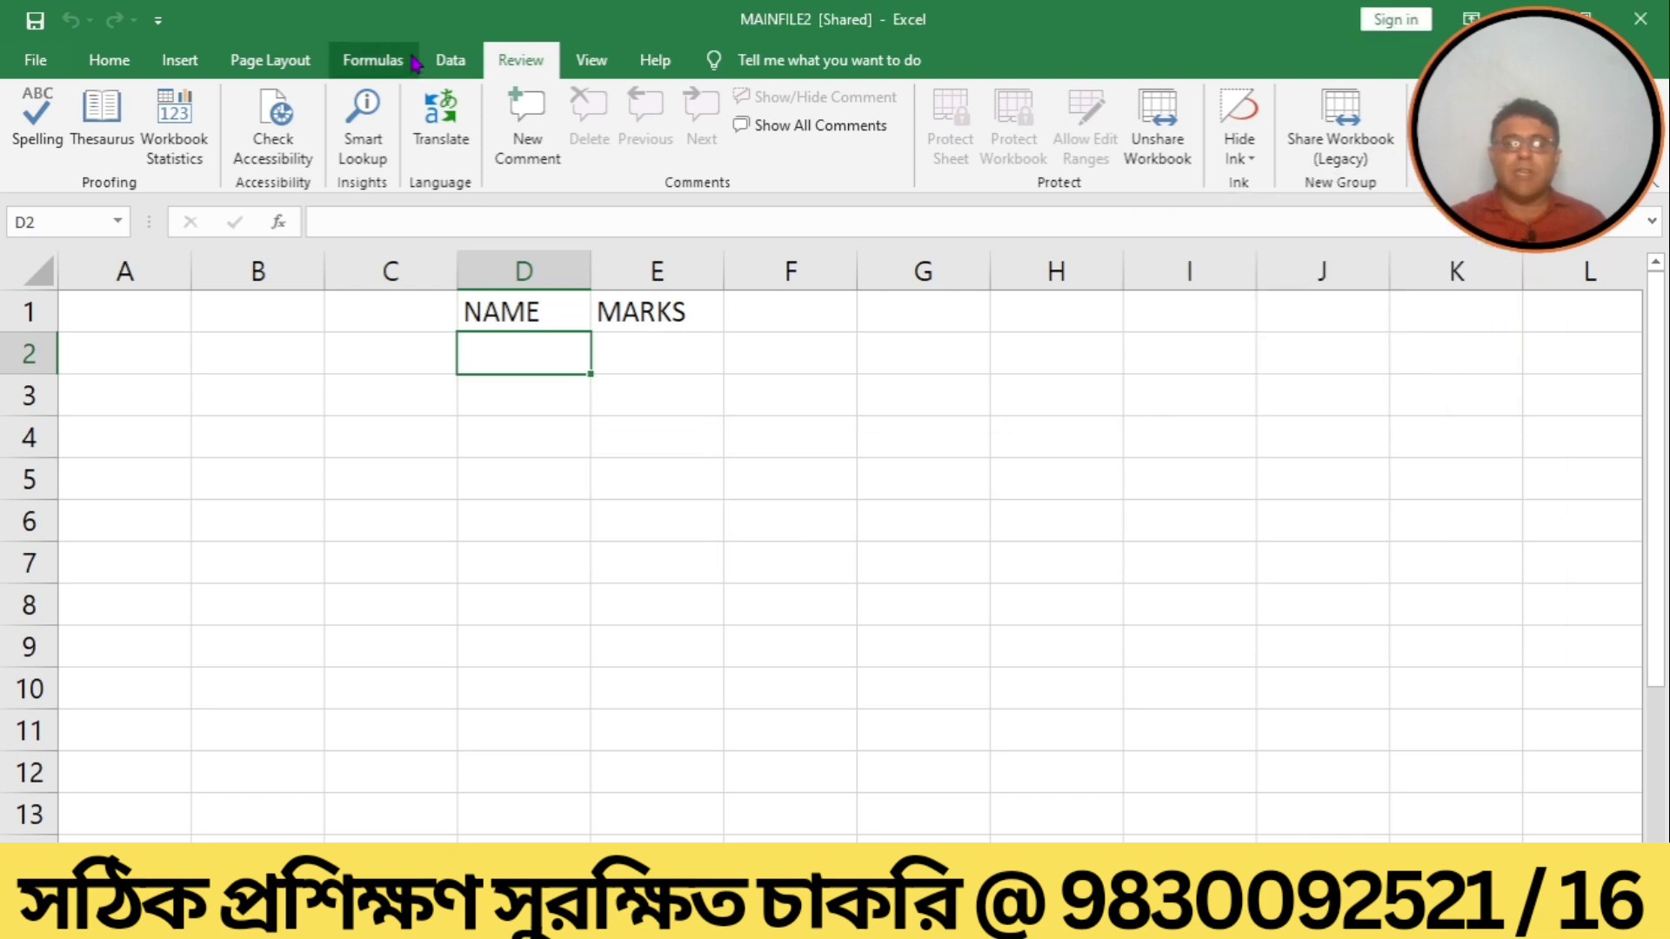
# Try to compare and merge FILE11 and FILE12 from the Desktop COMP folder into MAINFILE2.
pyautogui.click(444, 68)
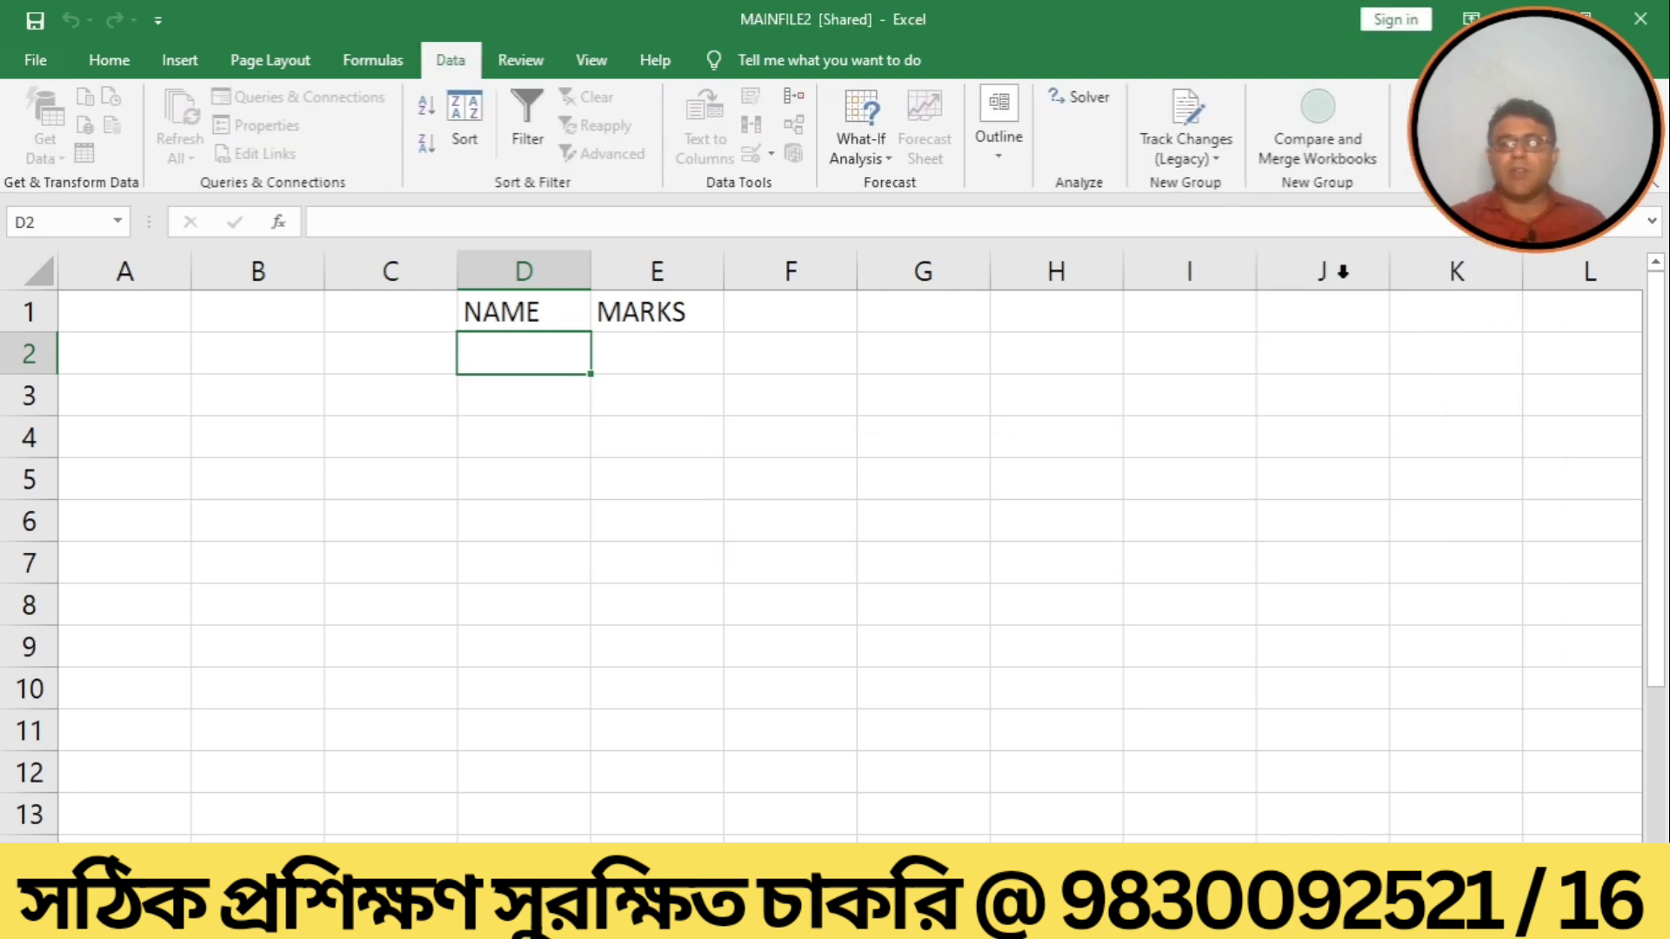
pyautogui.click(1302, 133)
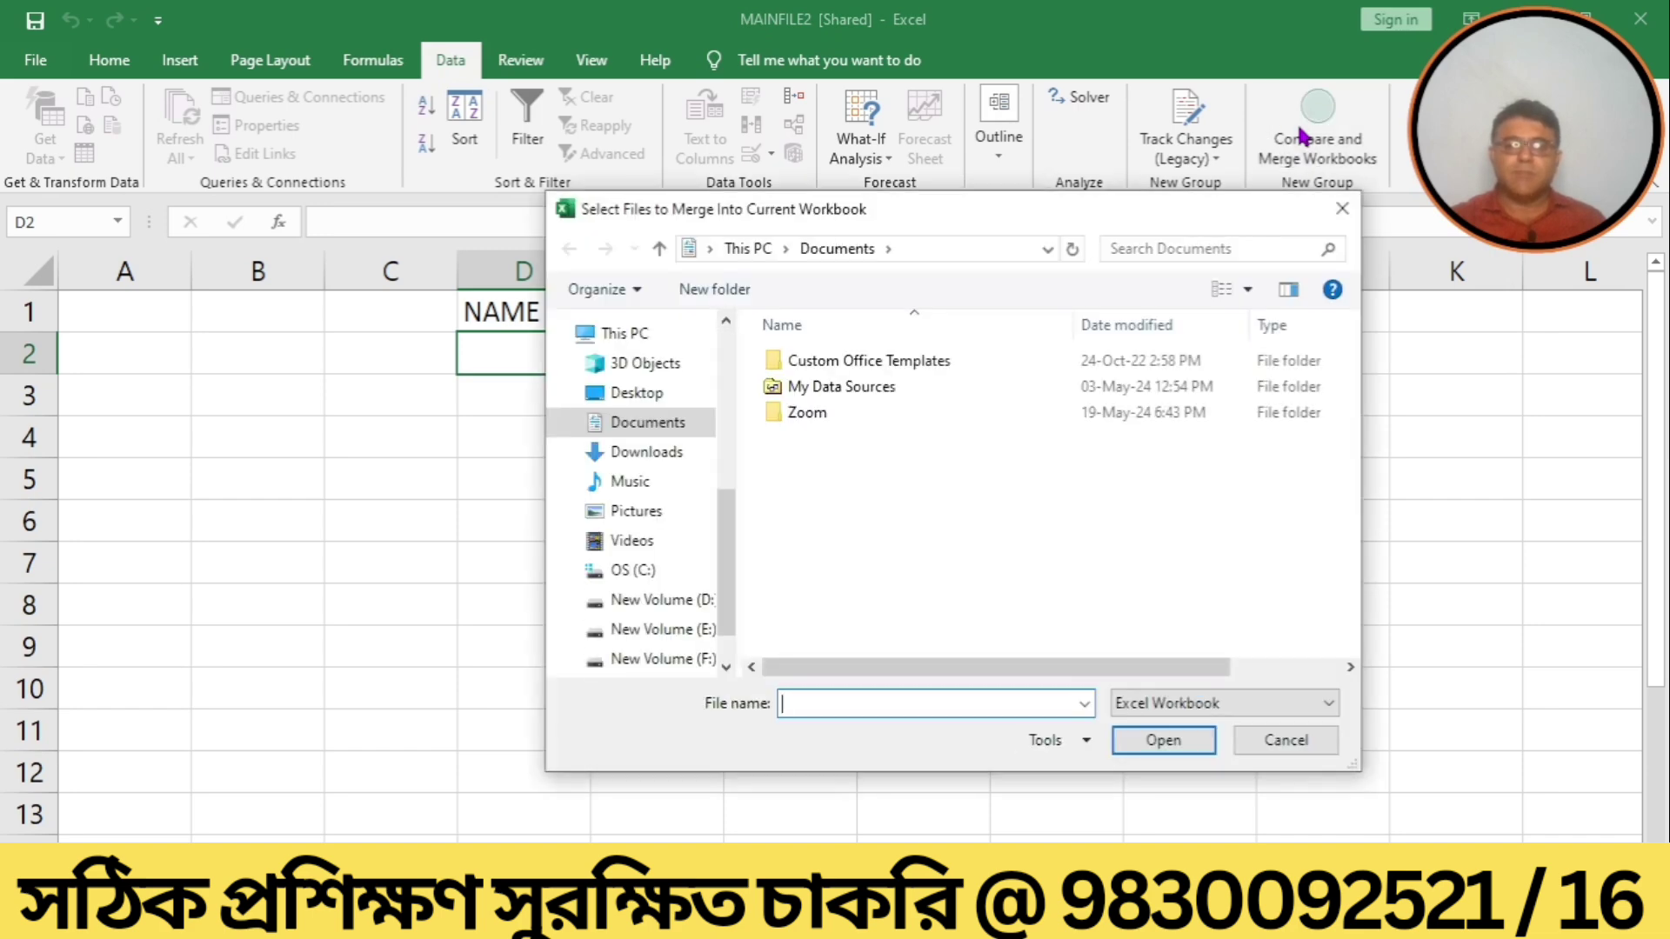
pyautogui.click(605, 390)
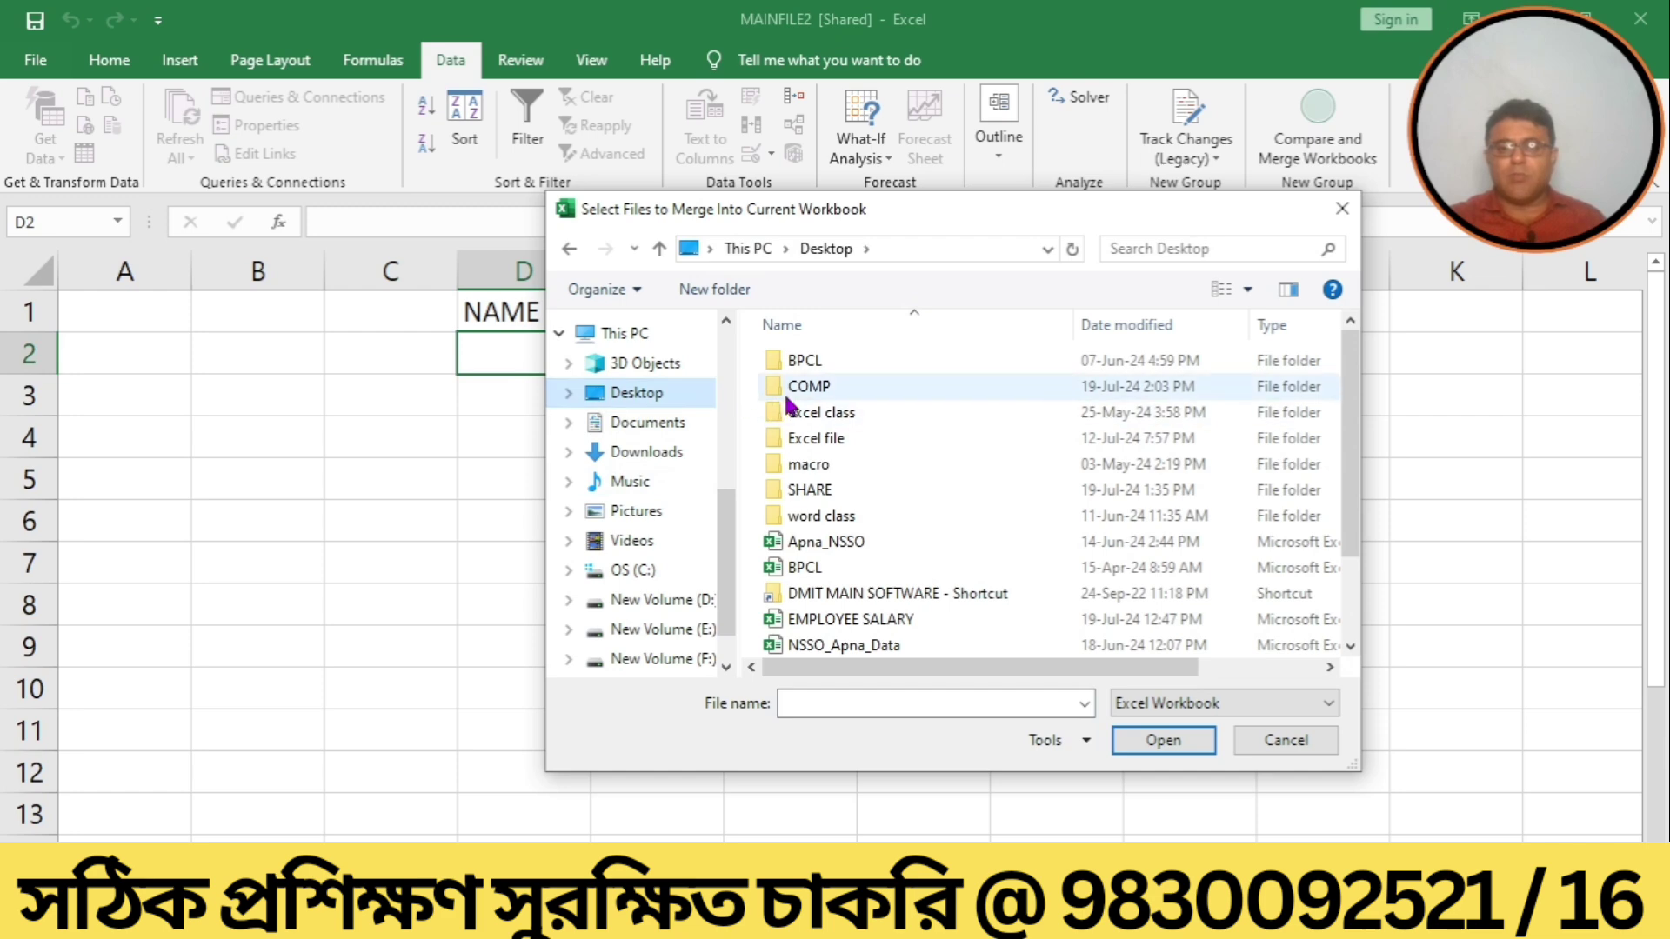
pyautogui.doubleClick(784, 391)
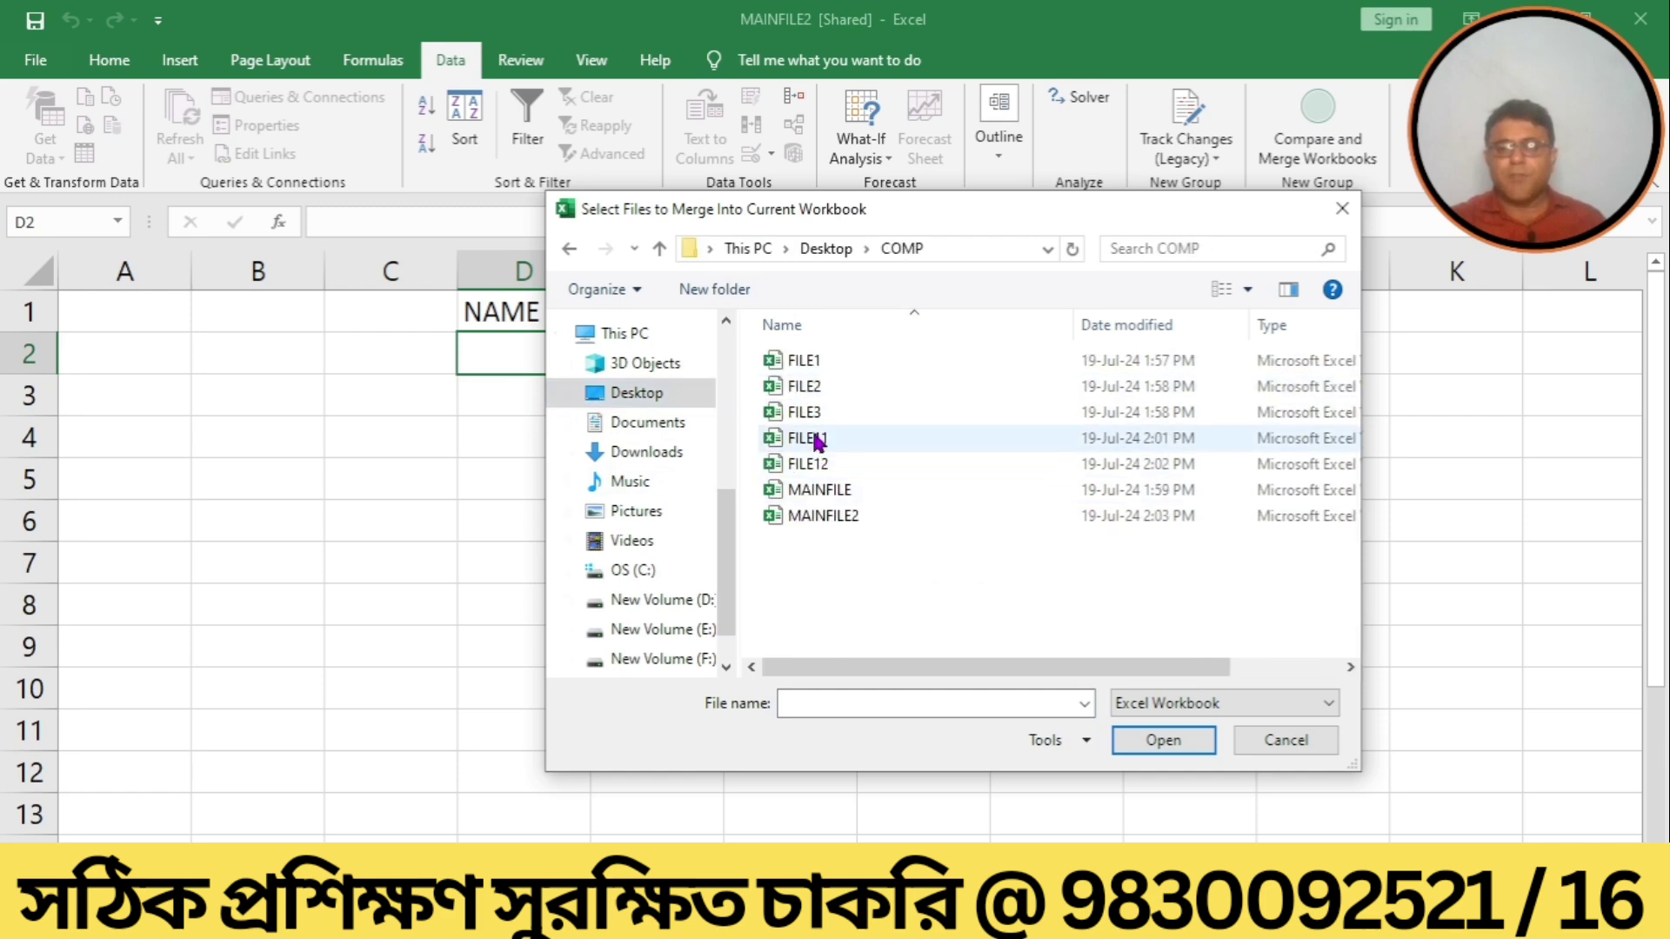
pyautogui.click(817, 441)
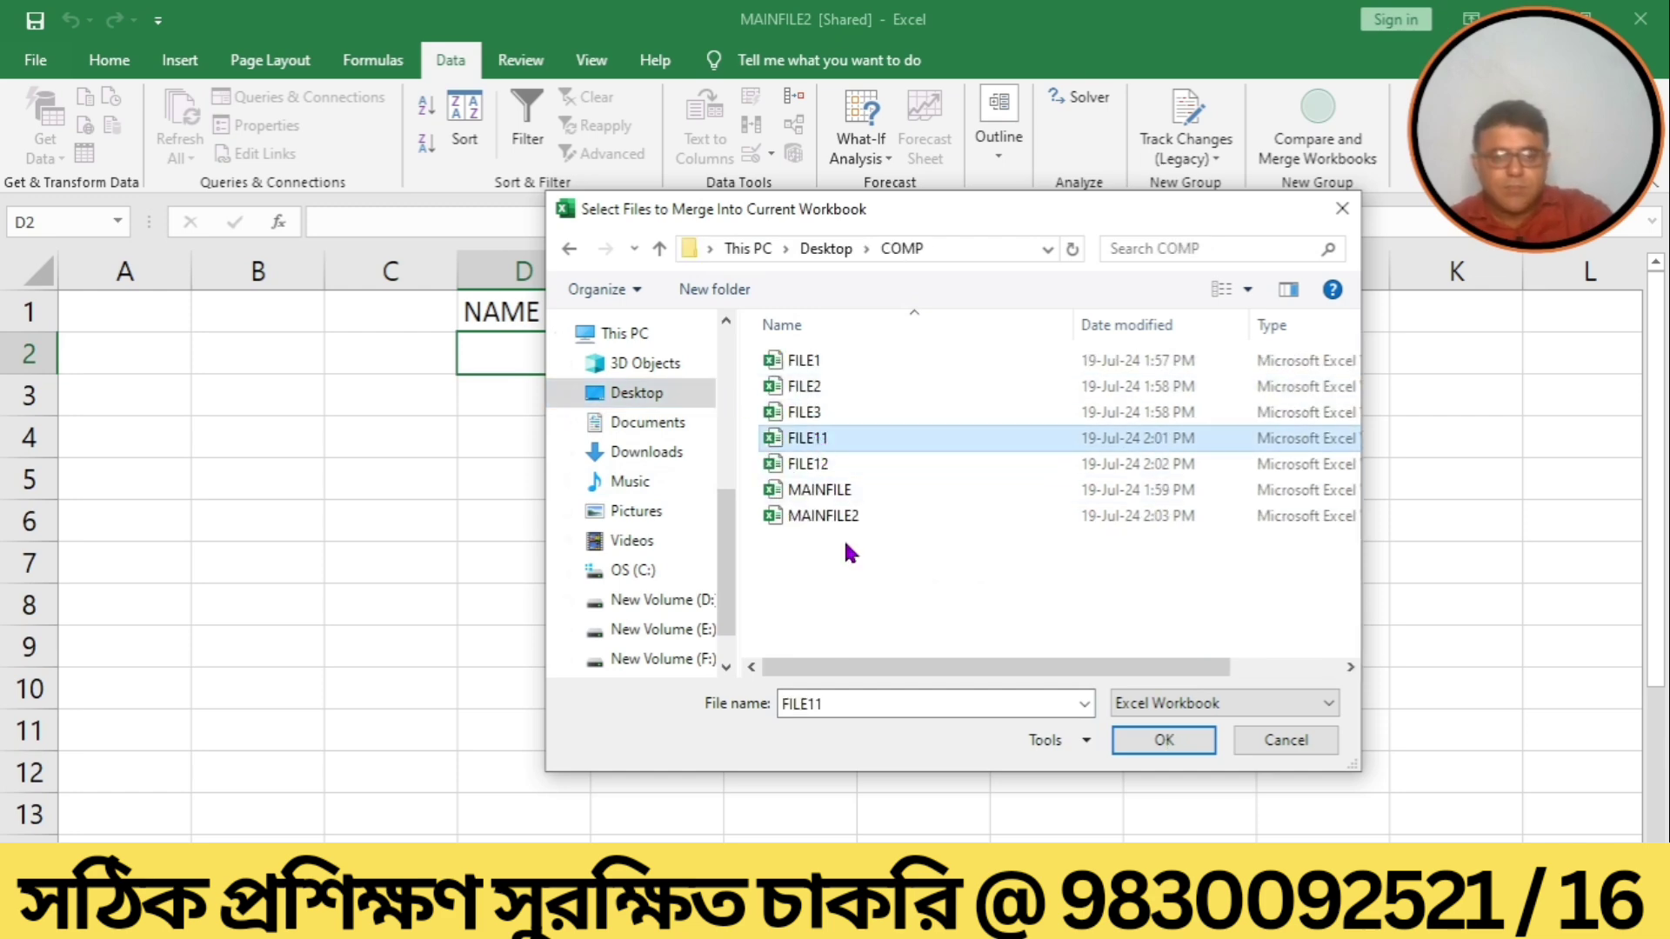
pyautogui.keyDown('ctrl'); pyautogui.click(828, 465); pyautogui.keyUp('ctrl')
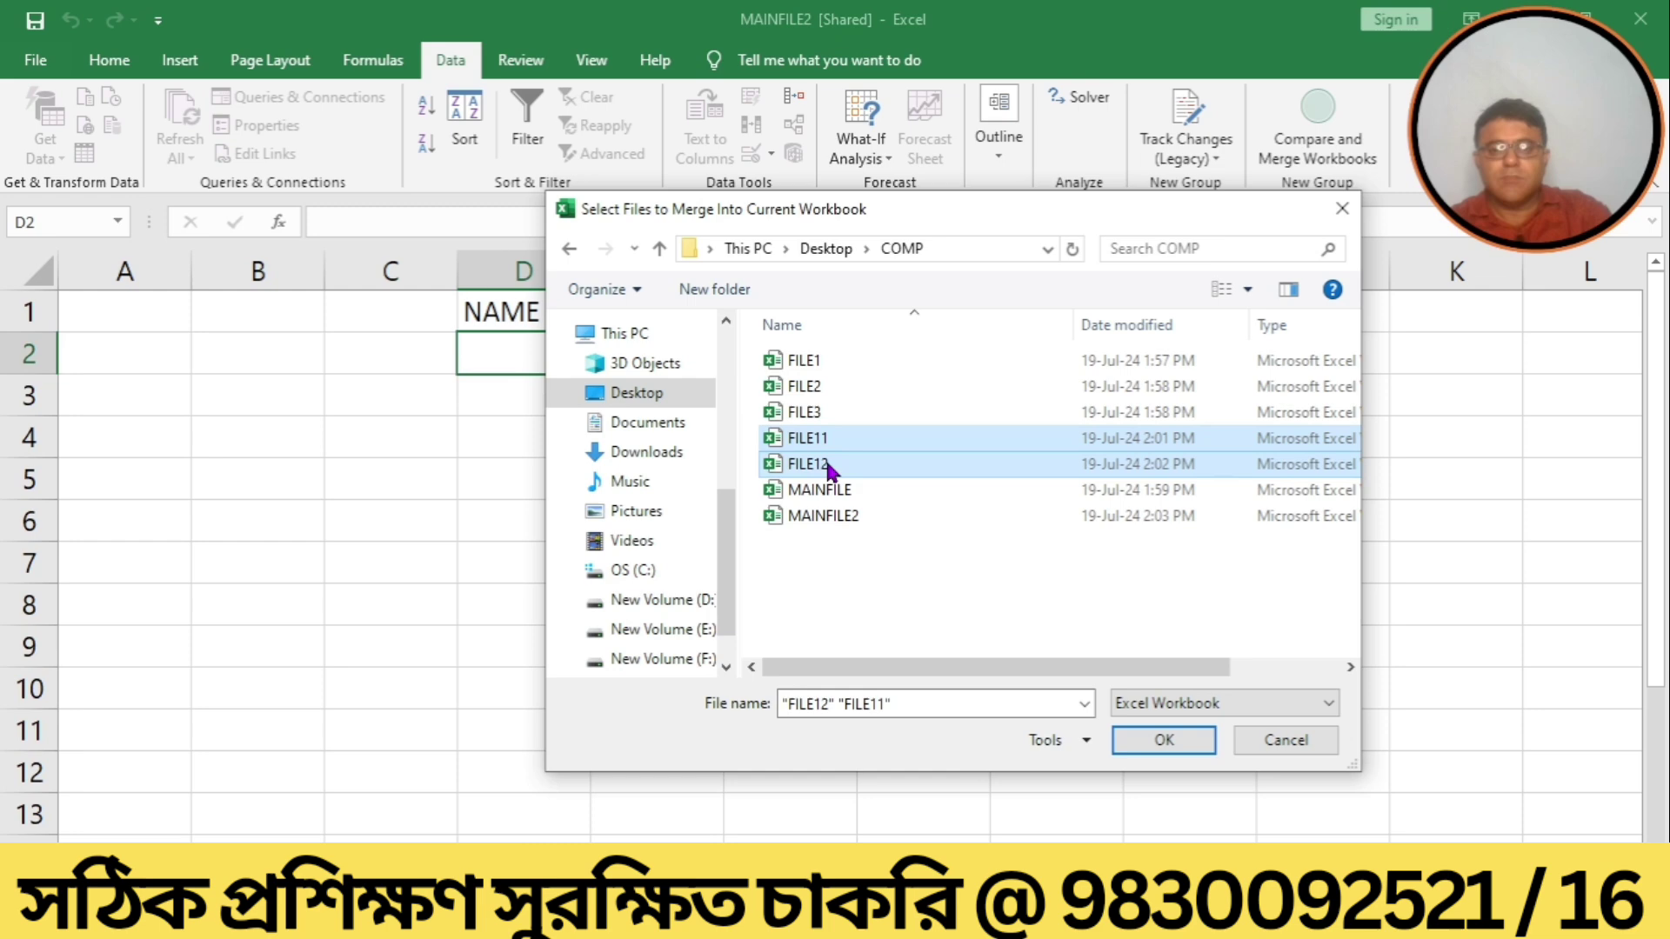
pyautogui.click(1117, 734)
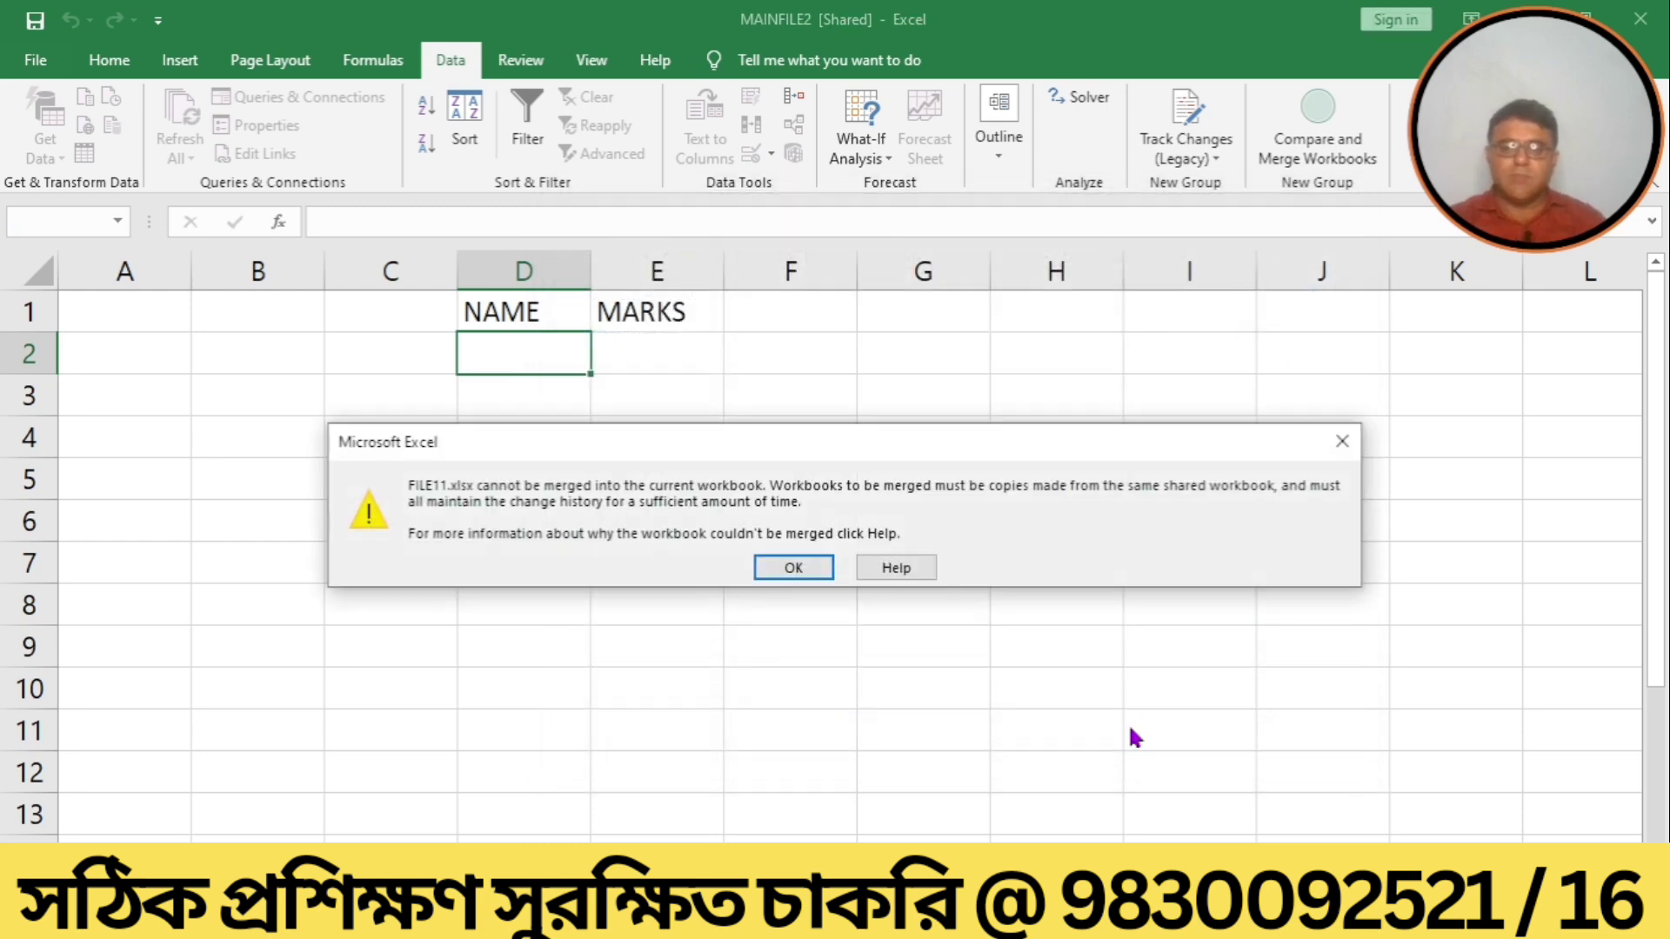
pyautogui.click(787, 571)
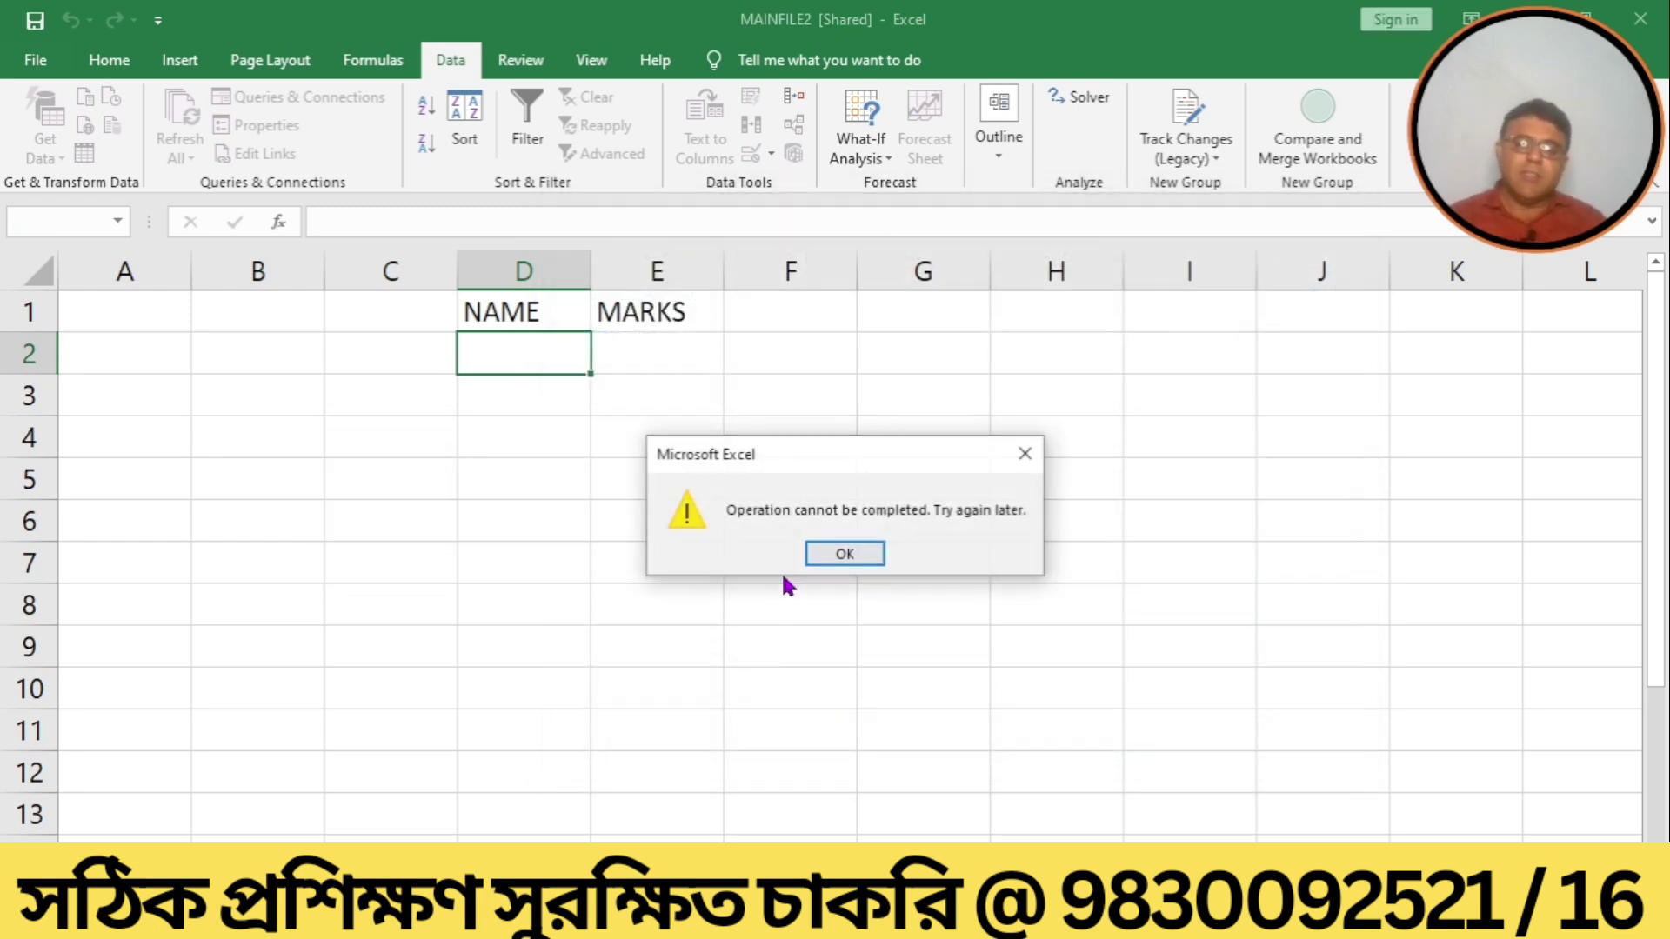
pyautogui.click(825, 554)
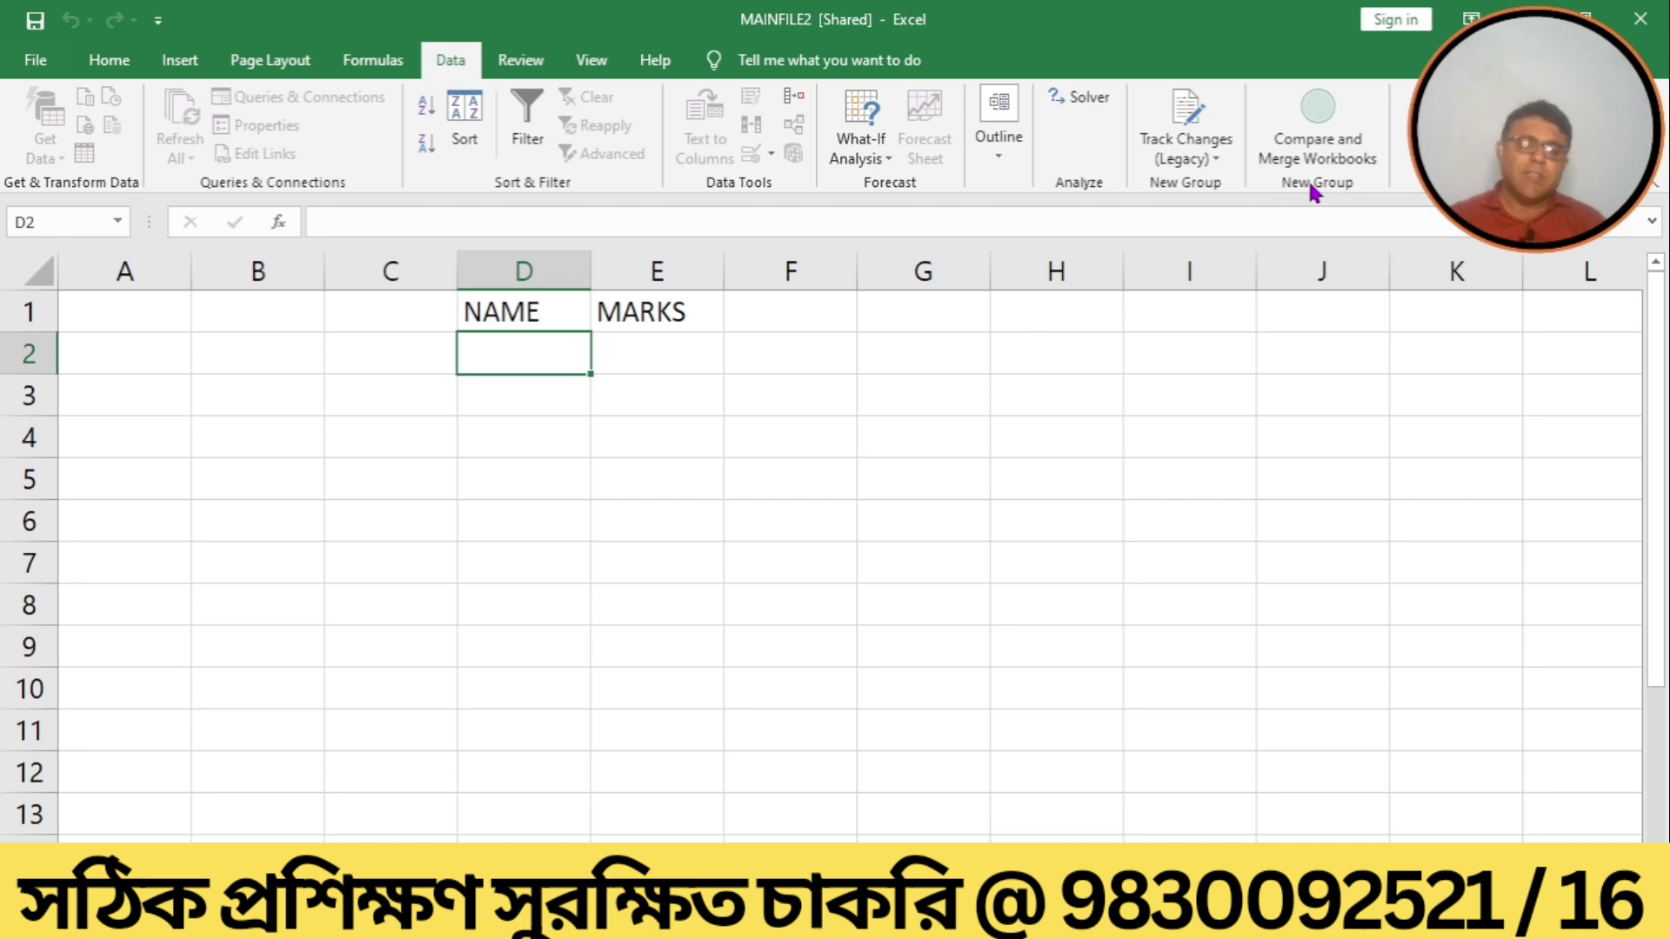
# Turn off the old shared workbooks feature for MAINFILE2.
pyautogui.click(520, 60)
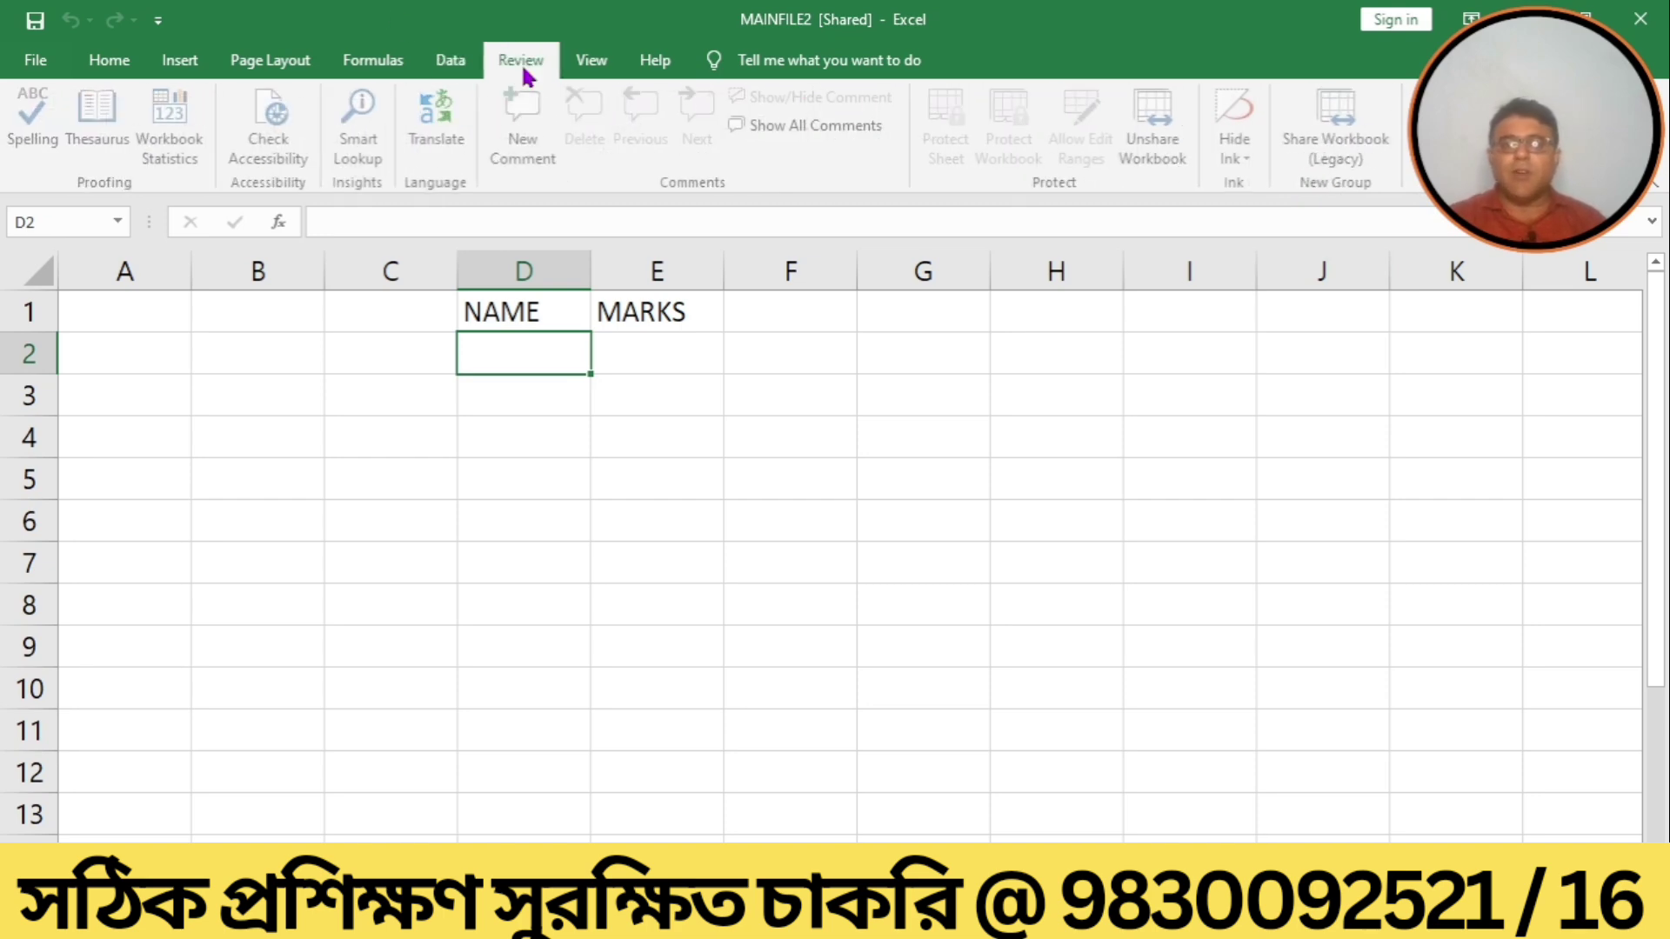
pyautogui.click(1316, 155)
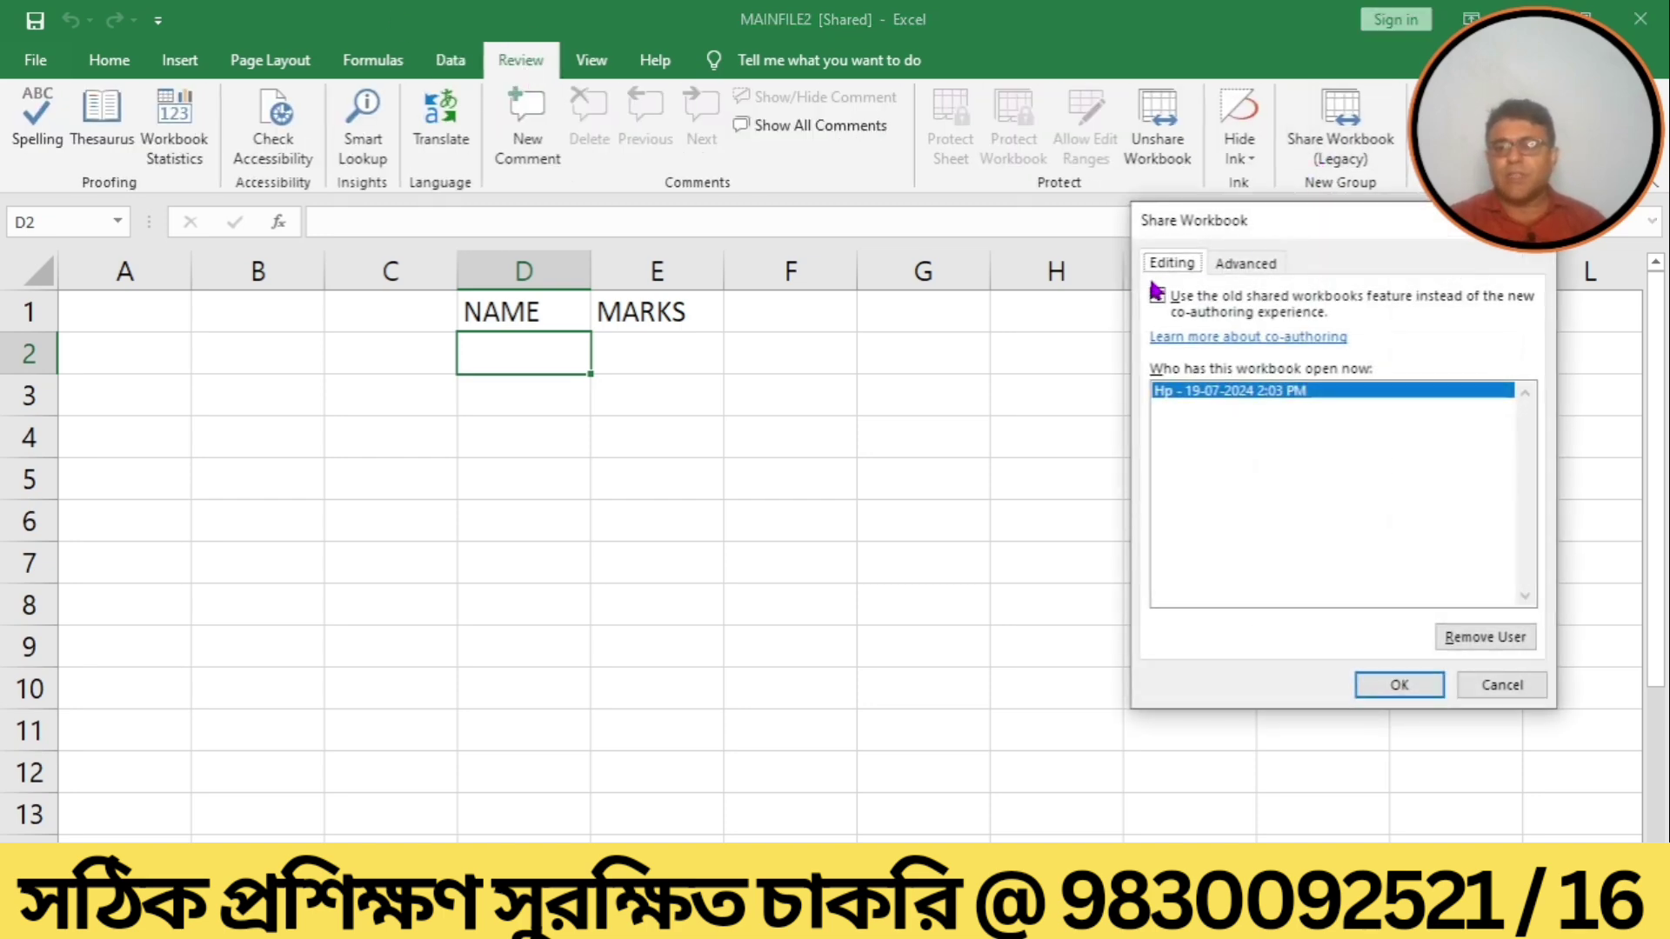
pyautogui.click(1157, 296)
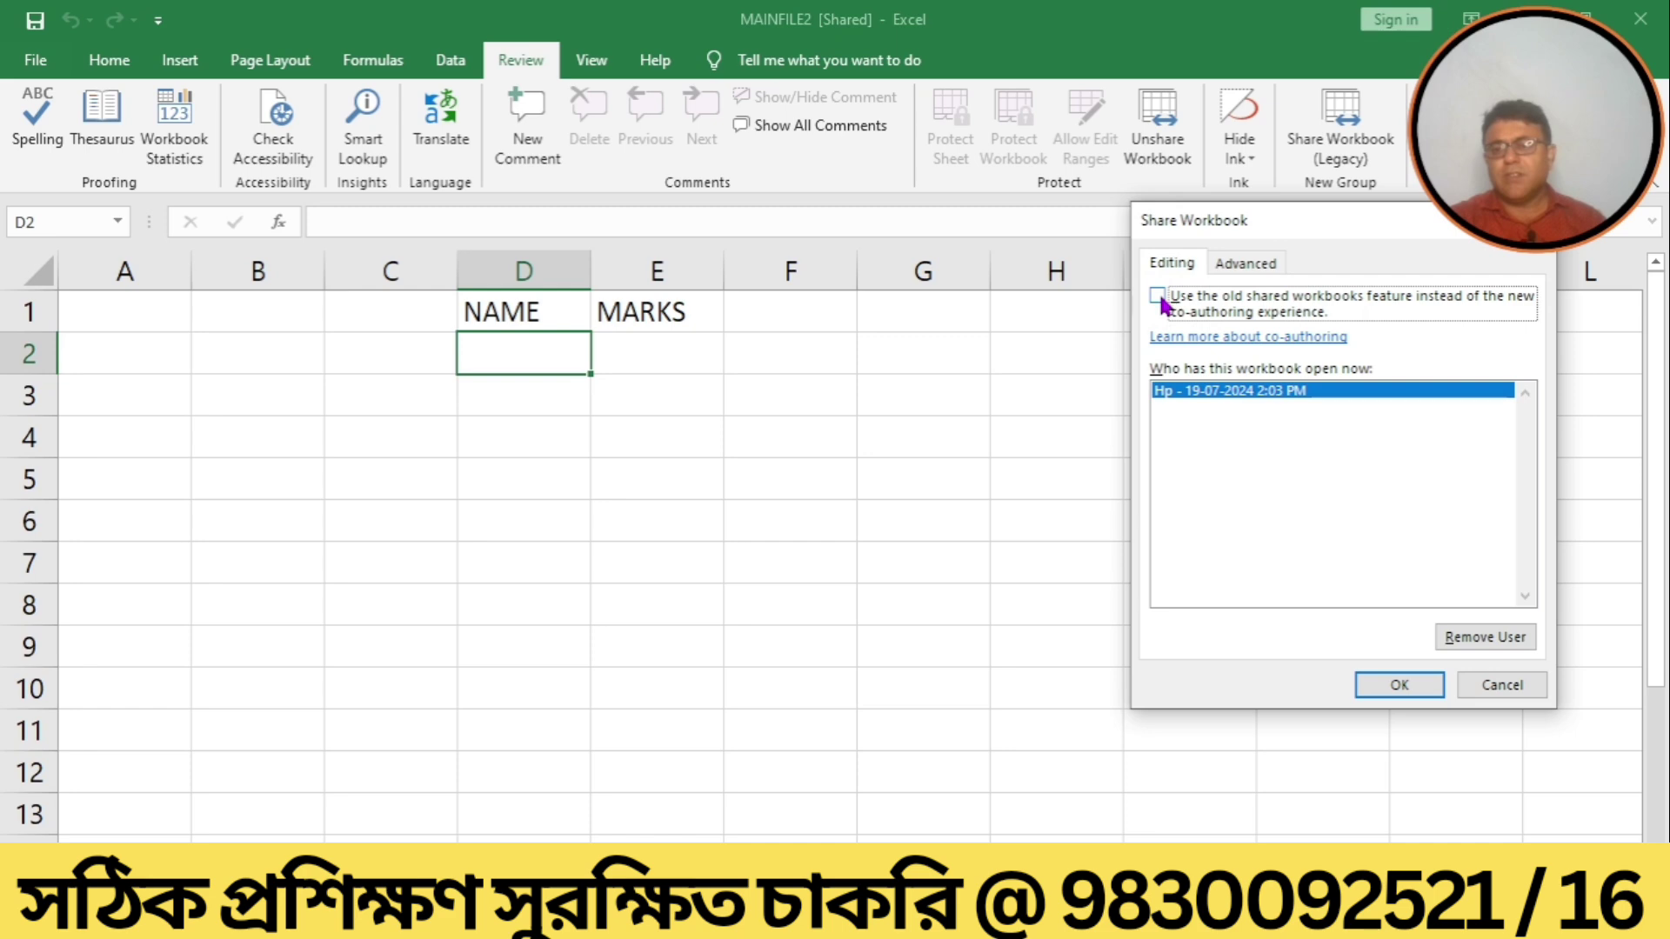
pyautogui.click(1400, 684)
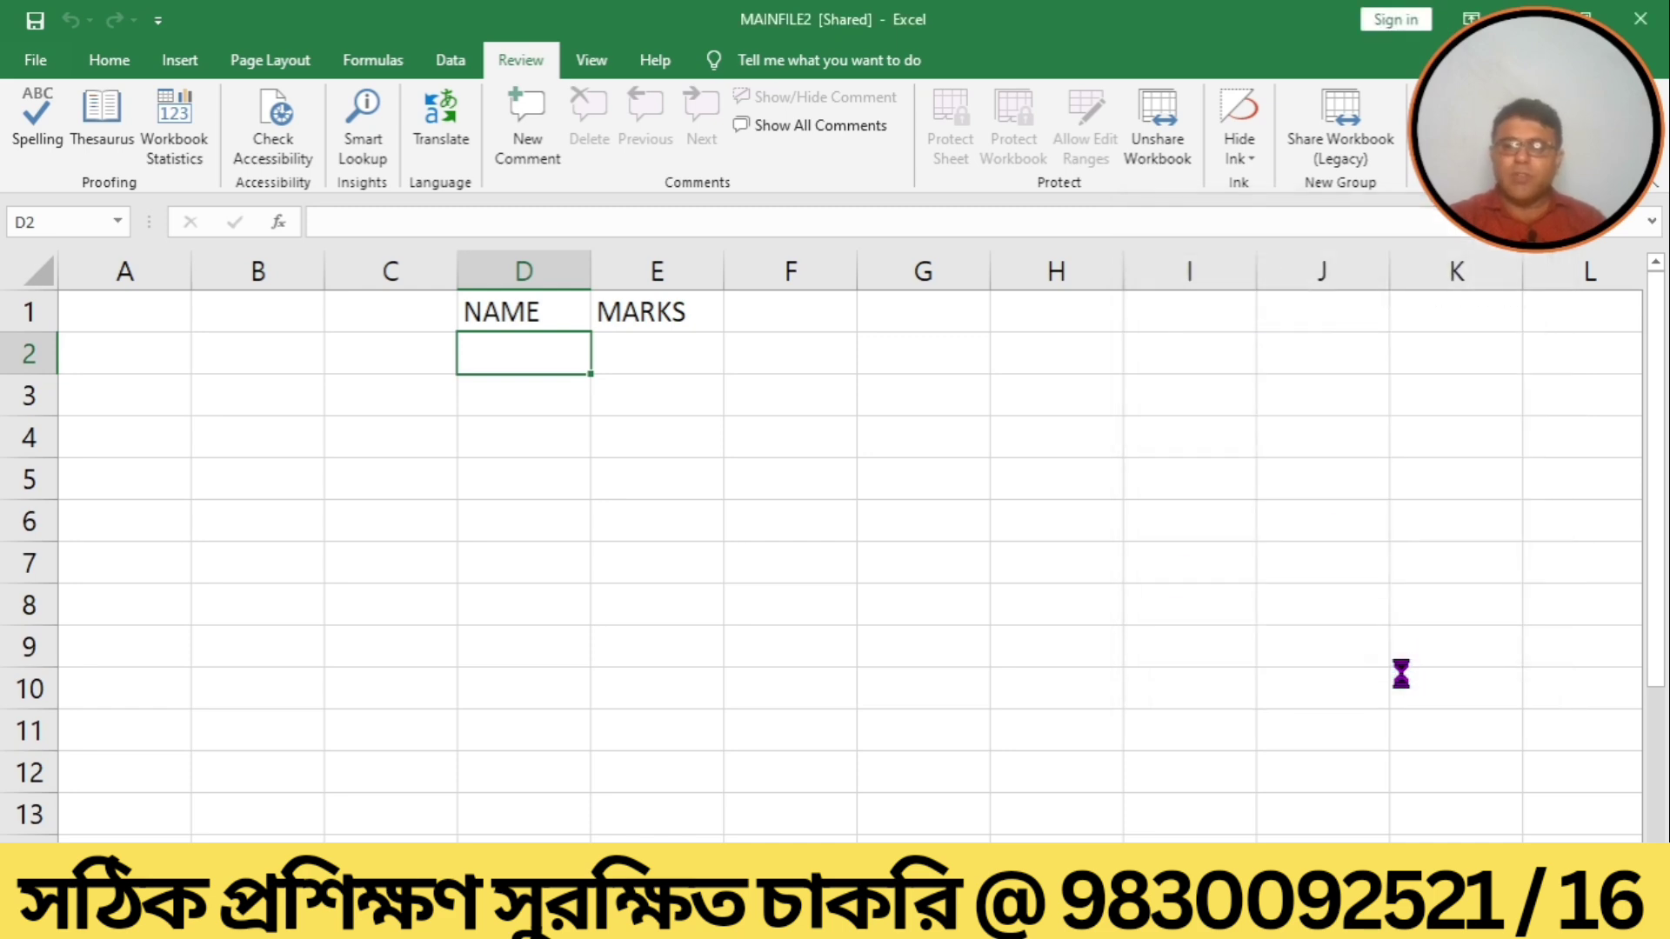
pyautogui.click(447, 61)
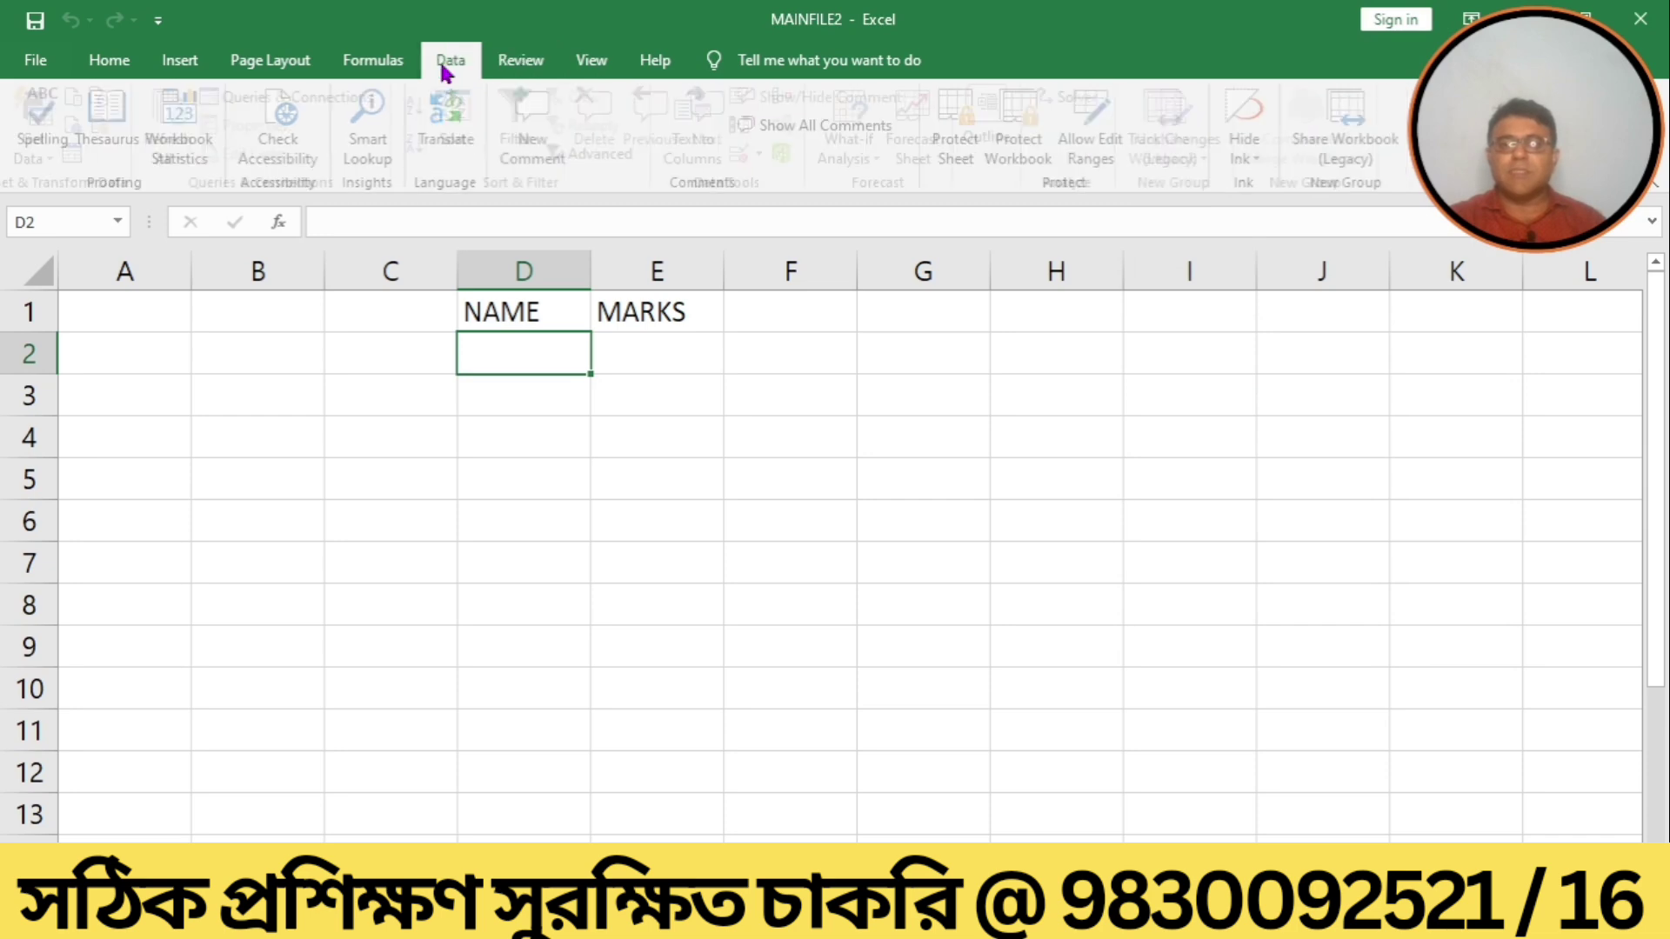
# Share MAINFILE2 again with the old shared workbooks feature and allow the workbook to be saved.
pyautogui.click(513, 62)
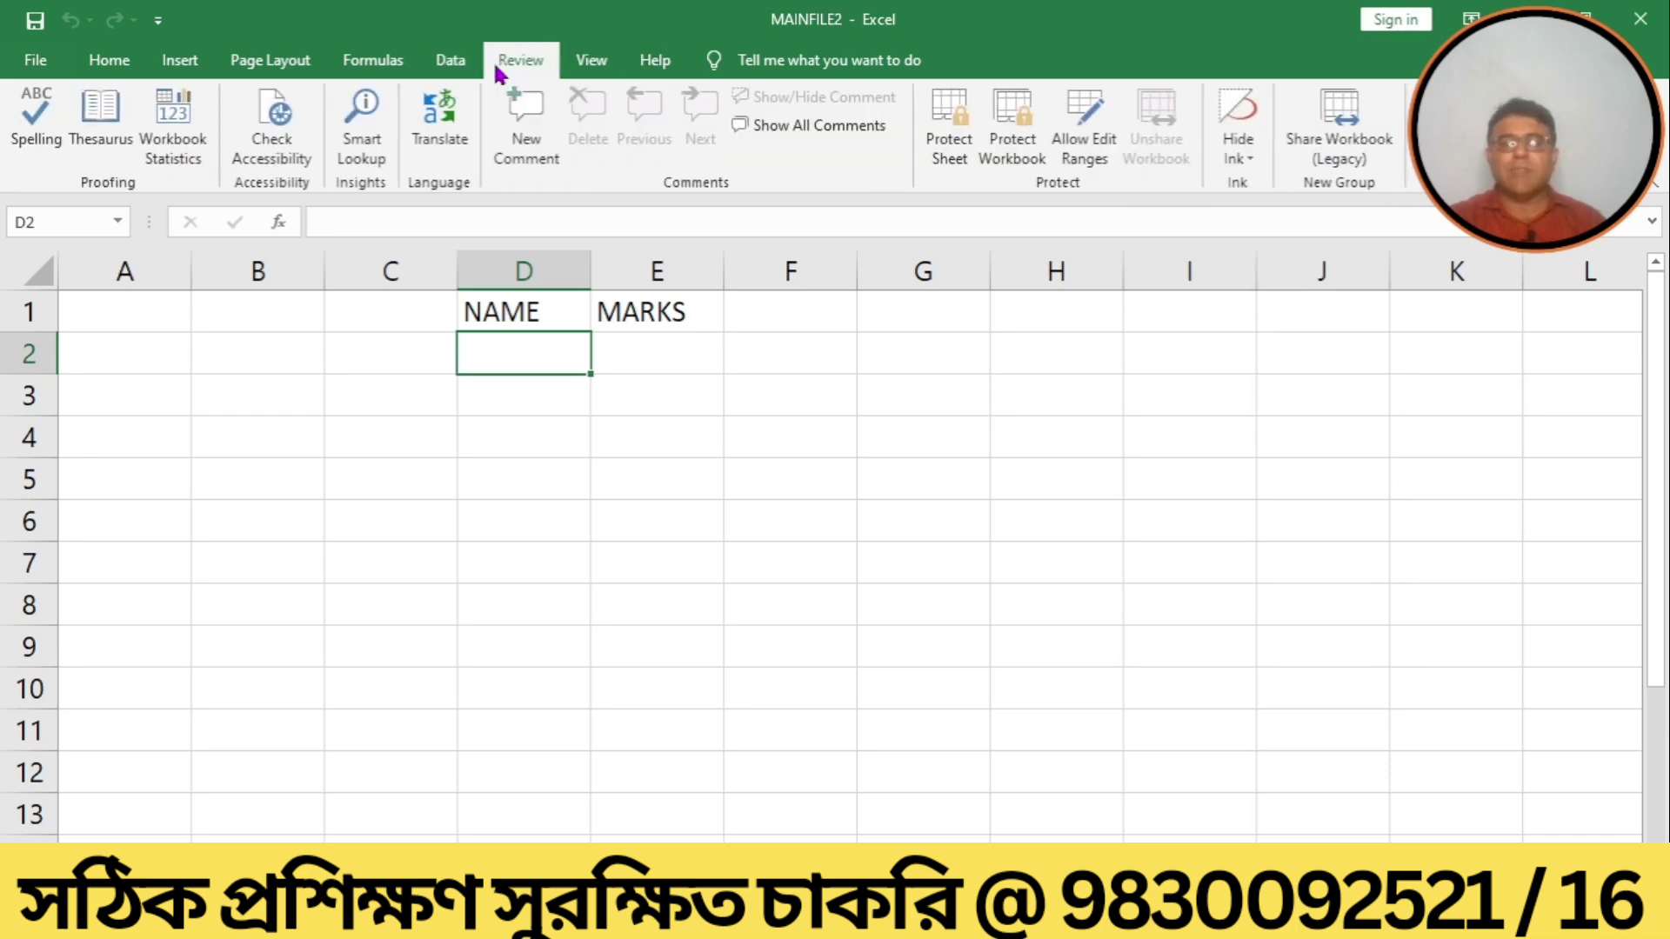
pyautogui.click(1339, 157)
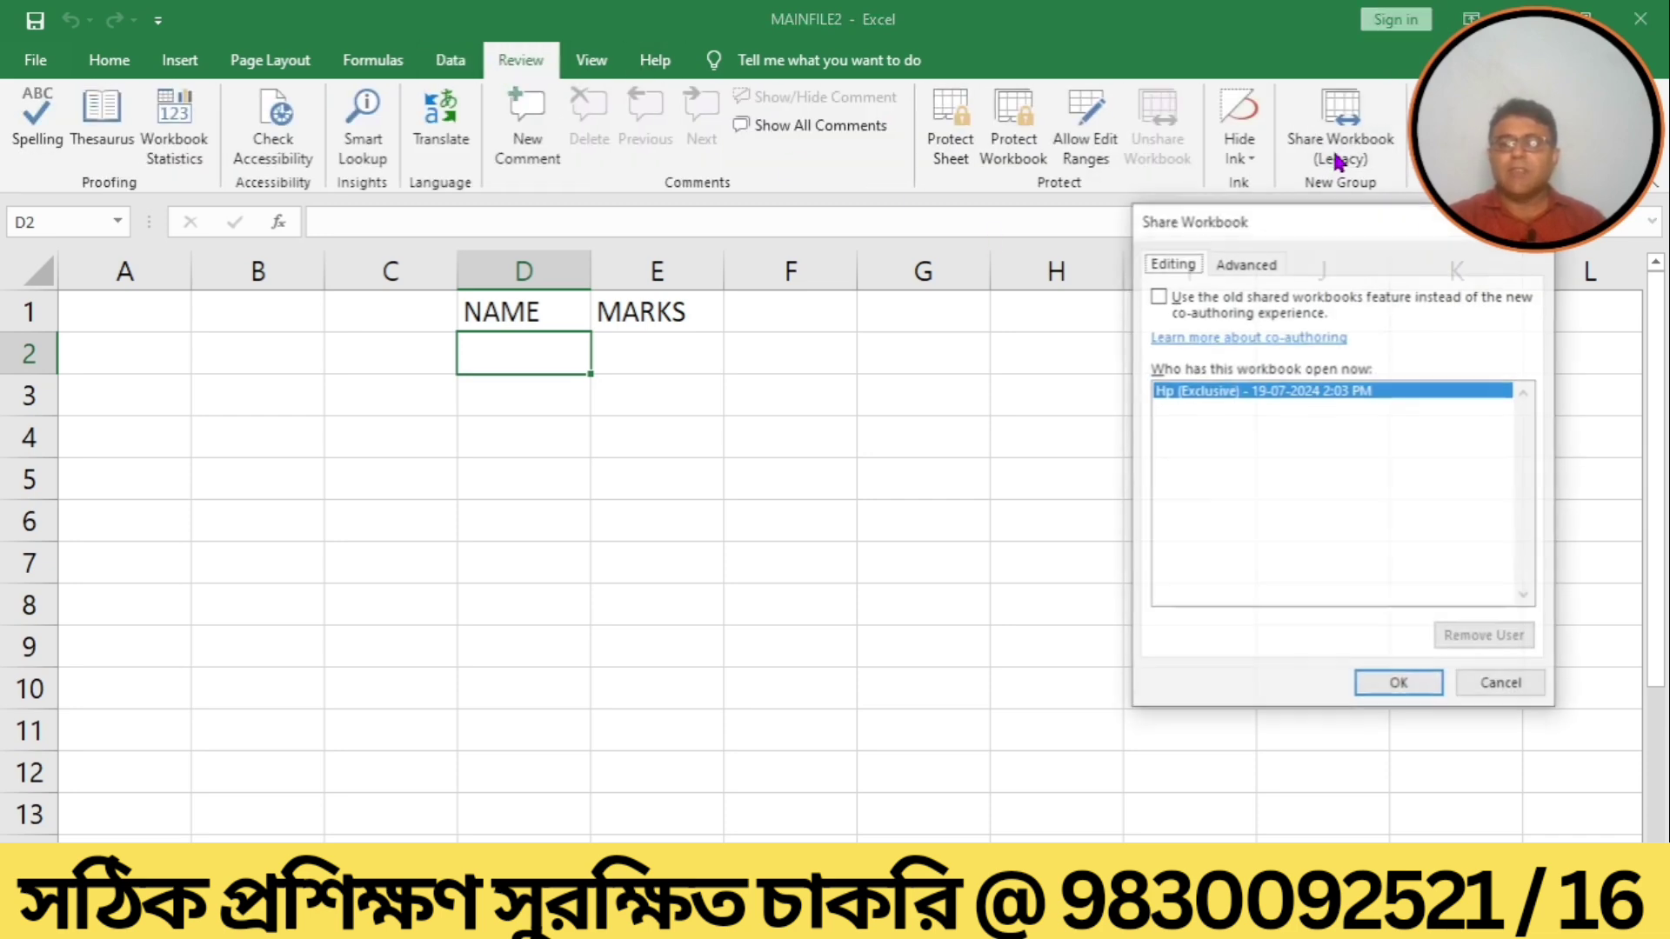
pyautogui.click(1156, 292)
pyautogui.click(1403, 679)
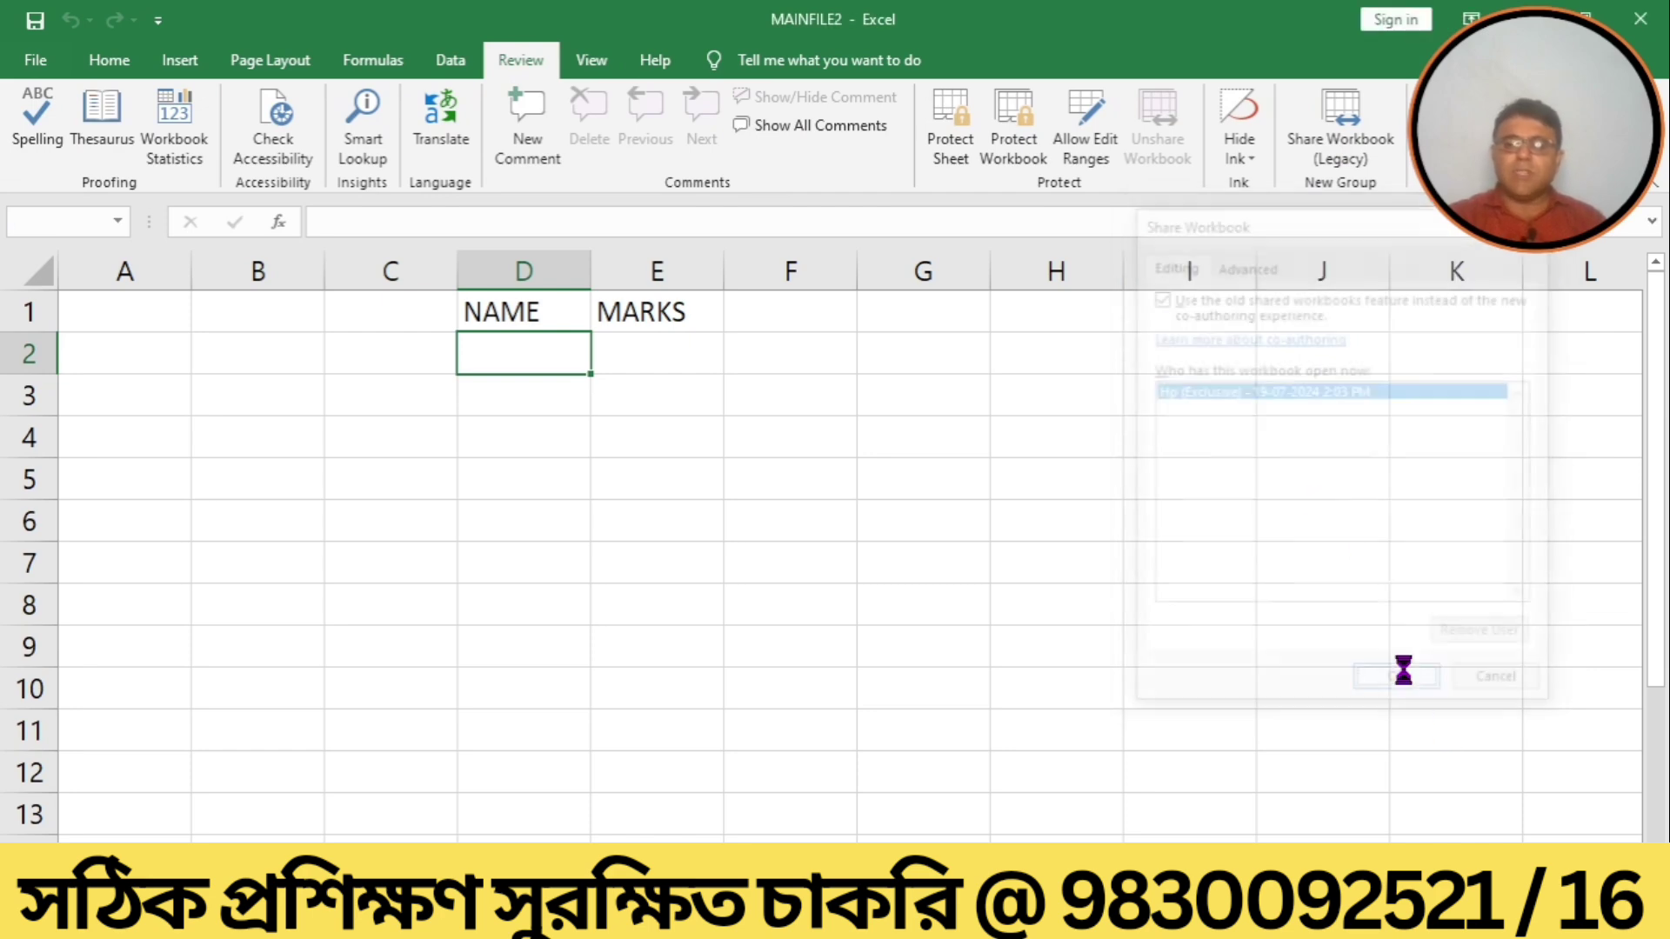
pyautogui.click(795, 557)
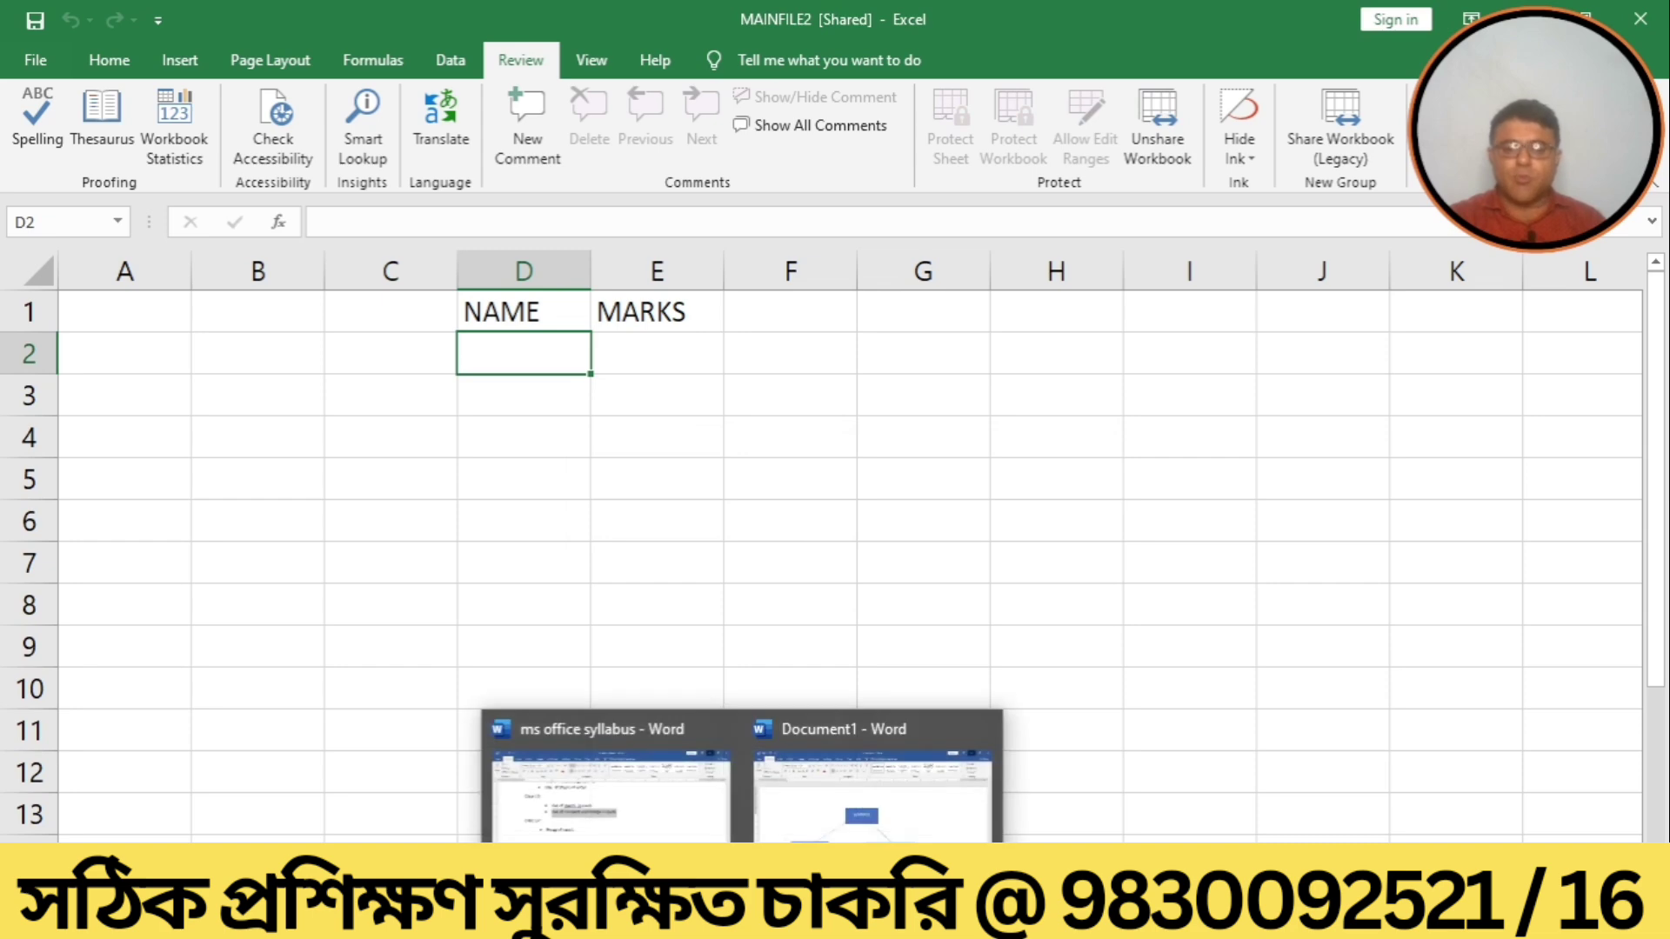
# Switch to the ms office syllabus document in Word to view the Class 13 and 14 topics, and return to MAINFILE2 in Excel.
pyautogui.moveTo(742, 922)
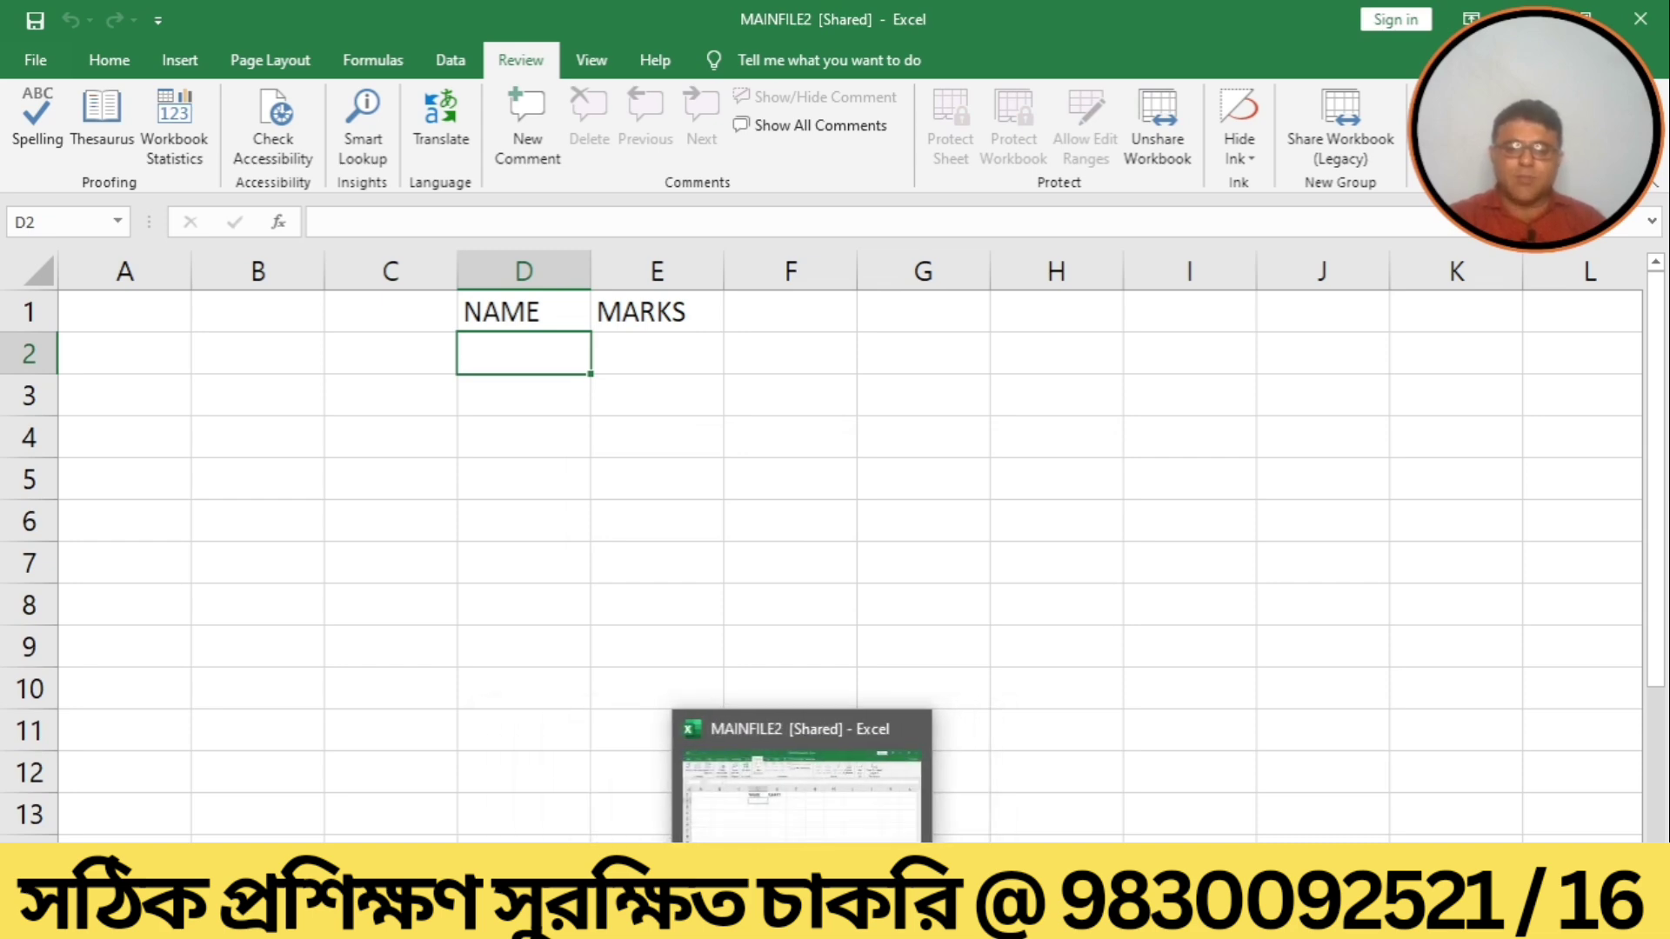
pyautogui.click(742, 922)
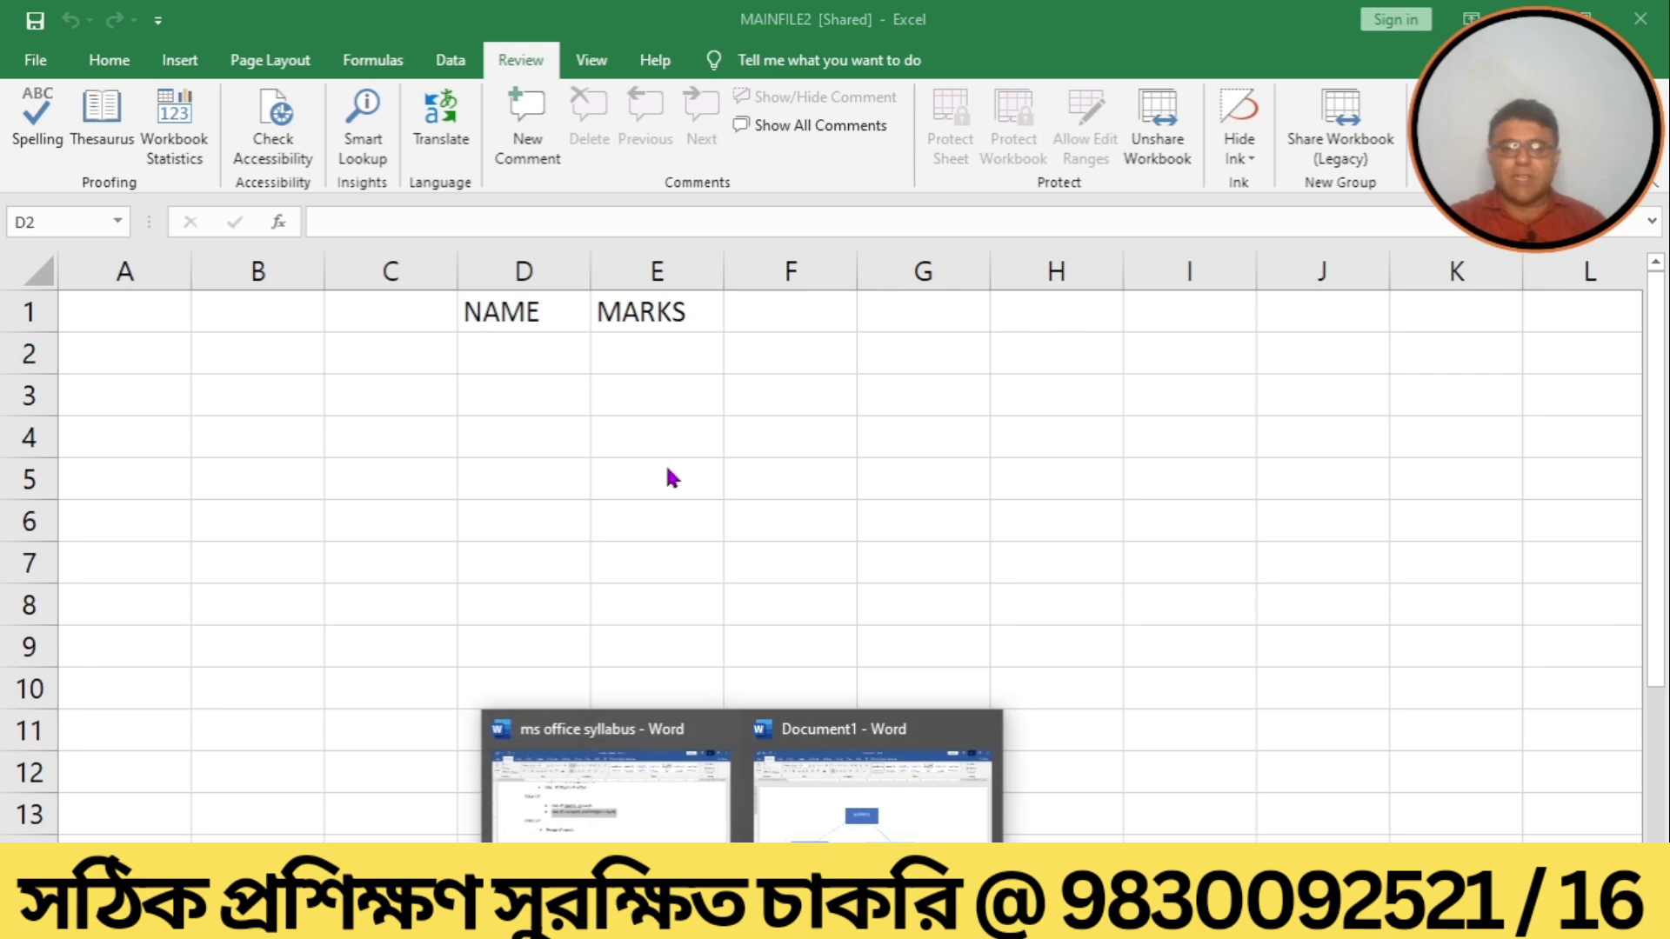
pyautogui.click(577, 774)
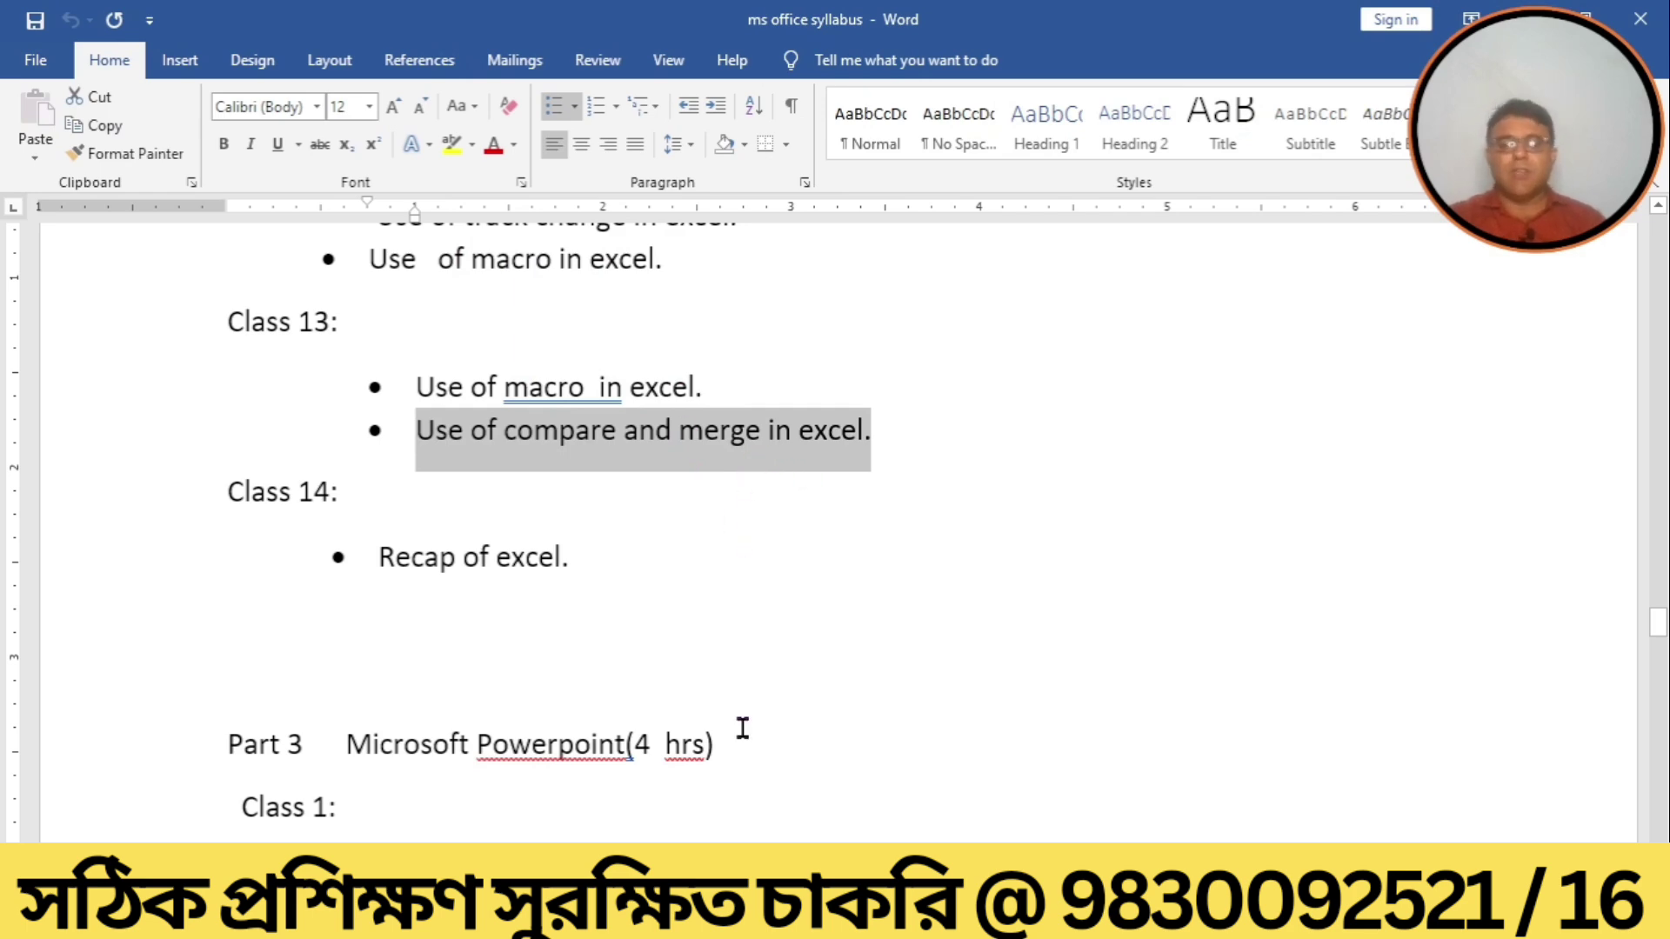
pyautogui.moveTo(800, 923)
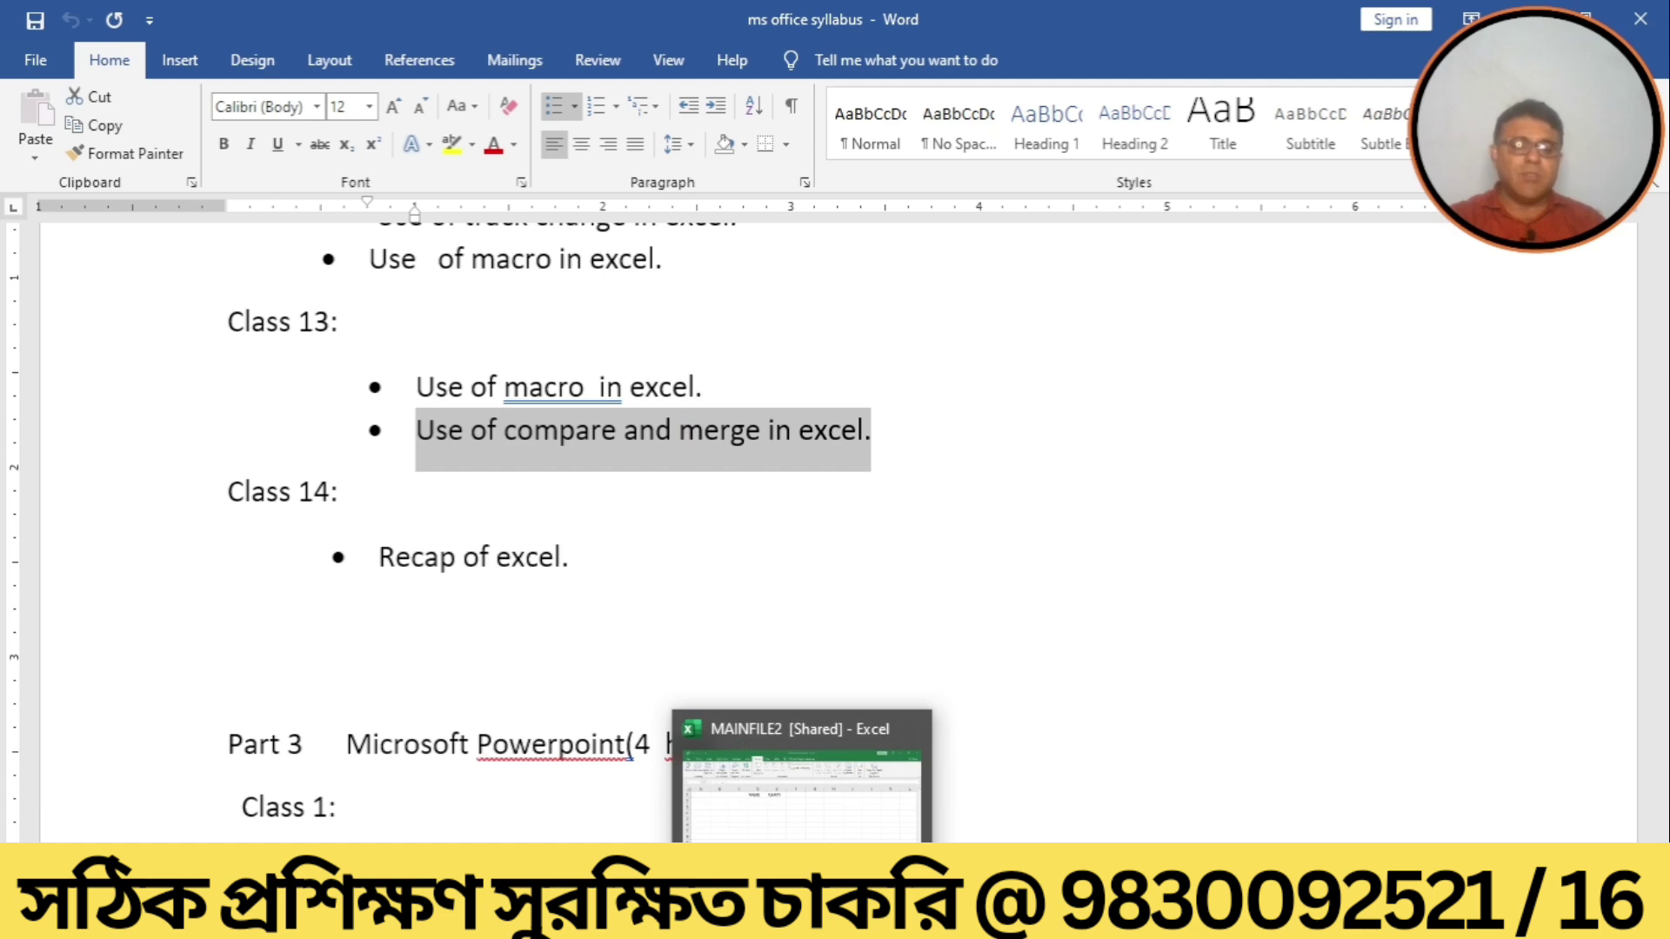
pyautogui.click(801, 813)
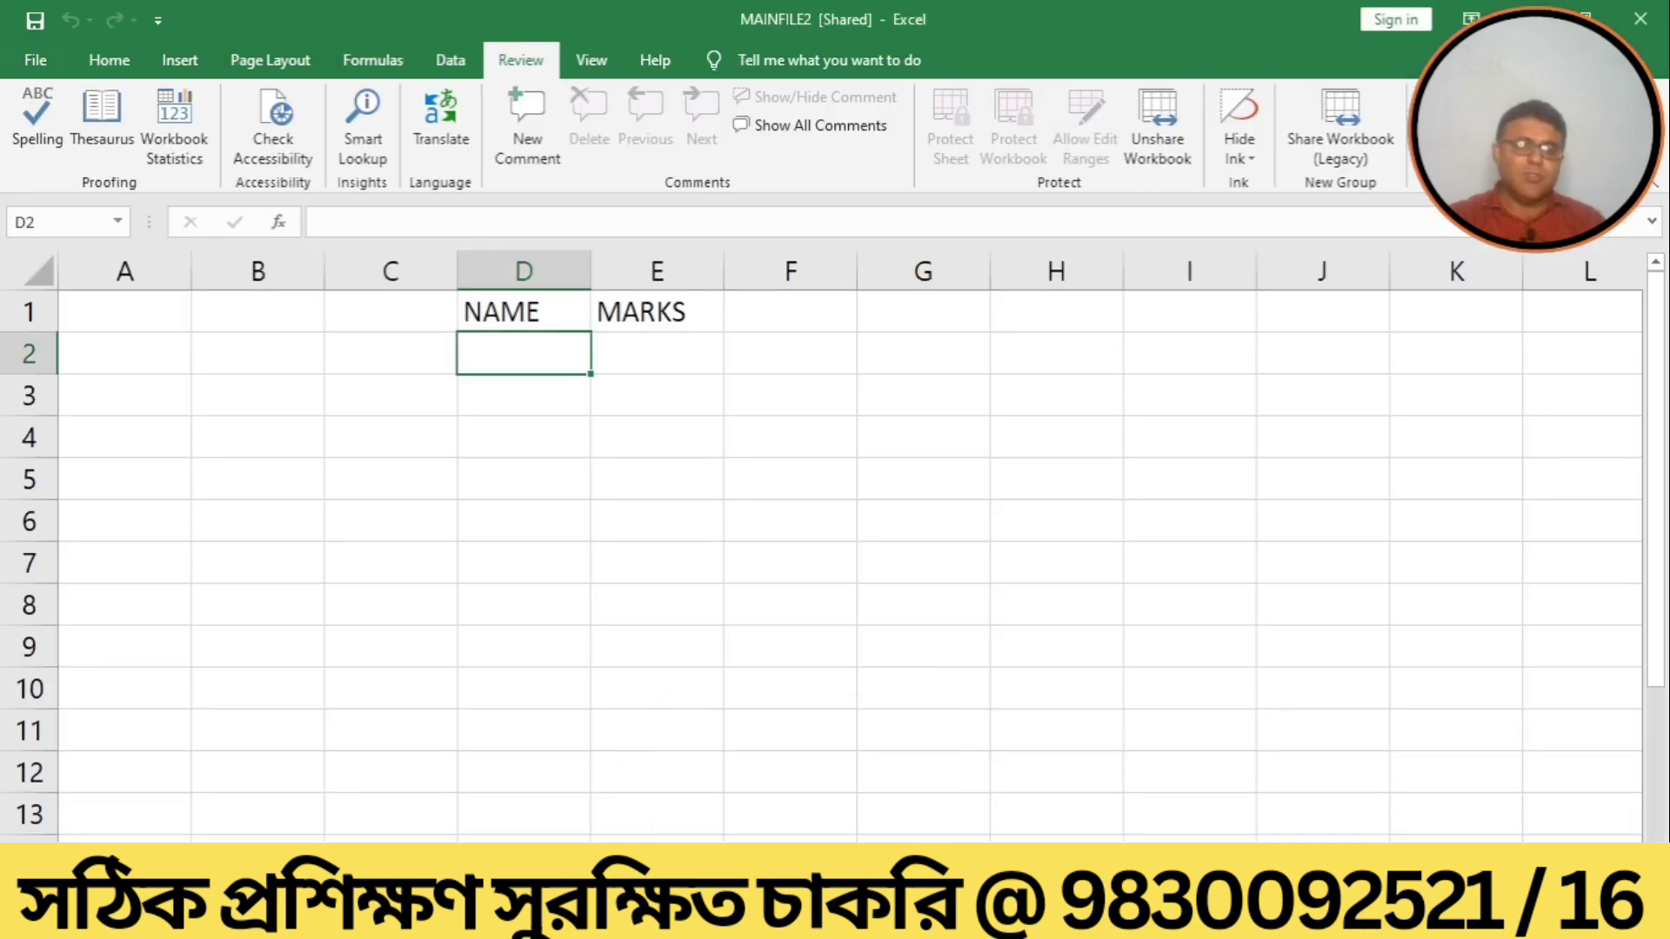
pyautogui.moveTo(801, 924)
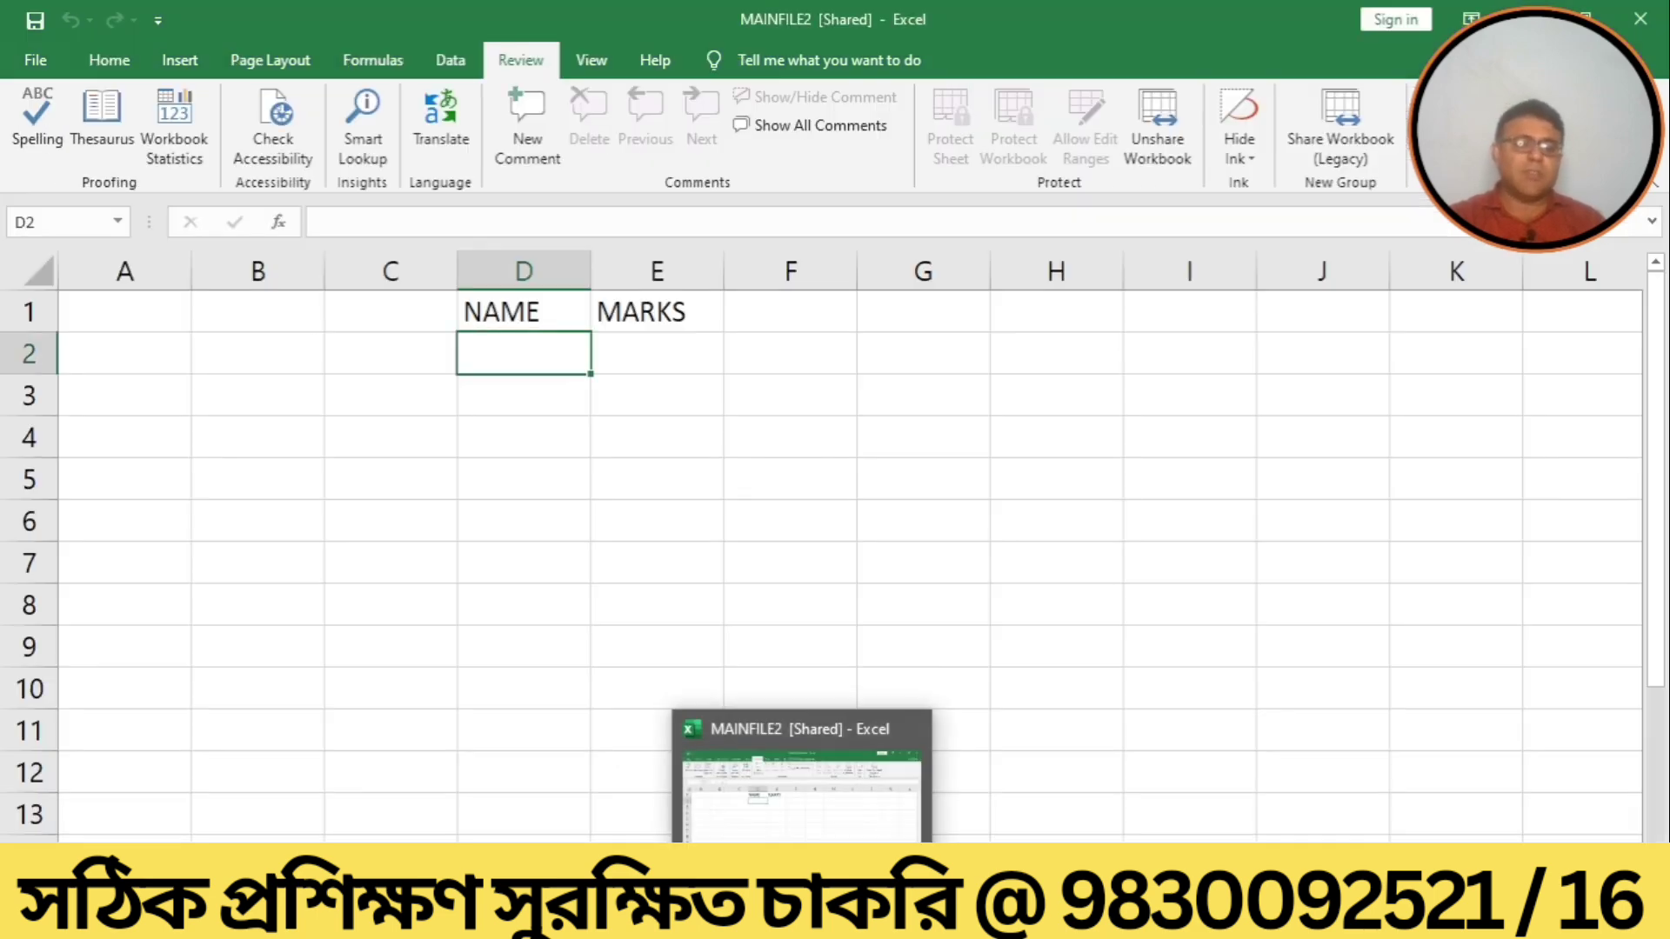